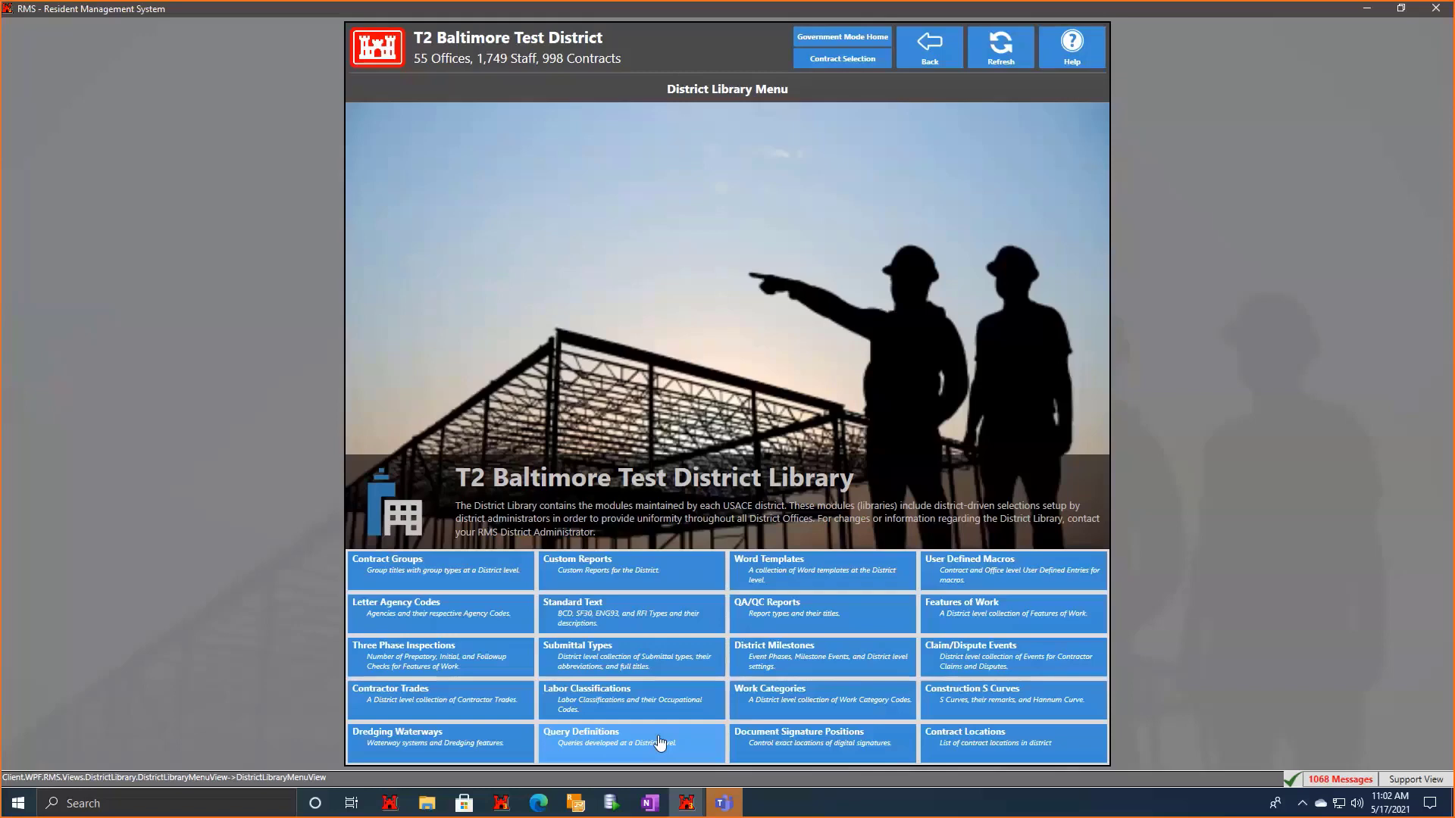
Open the district's Custom Reports, switch to the UAT designer version, and add a new report.
left_click(651, 579)
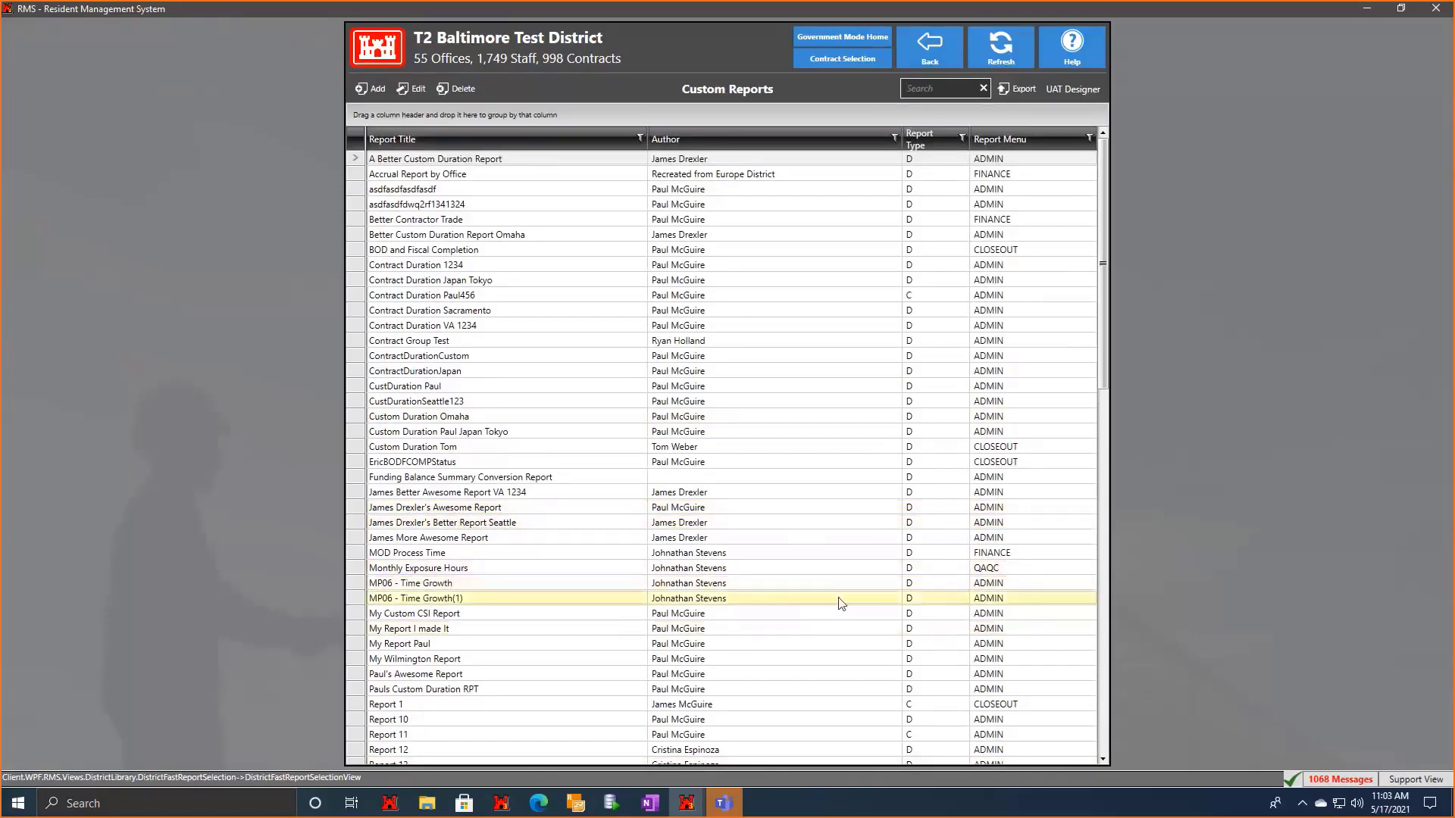
left_click(1084, 94)
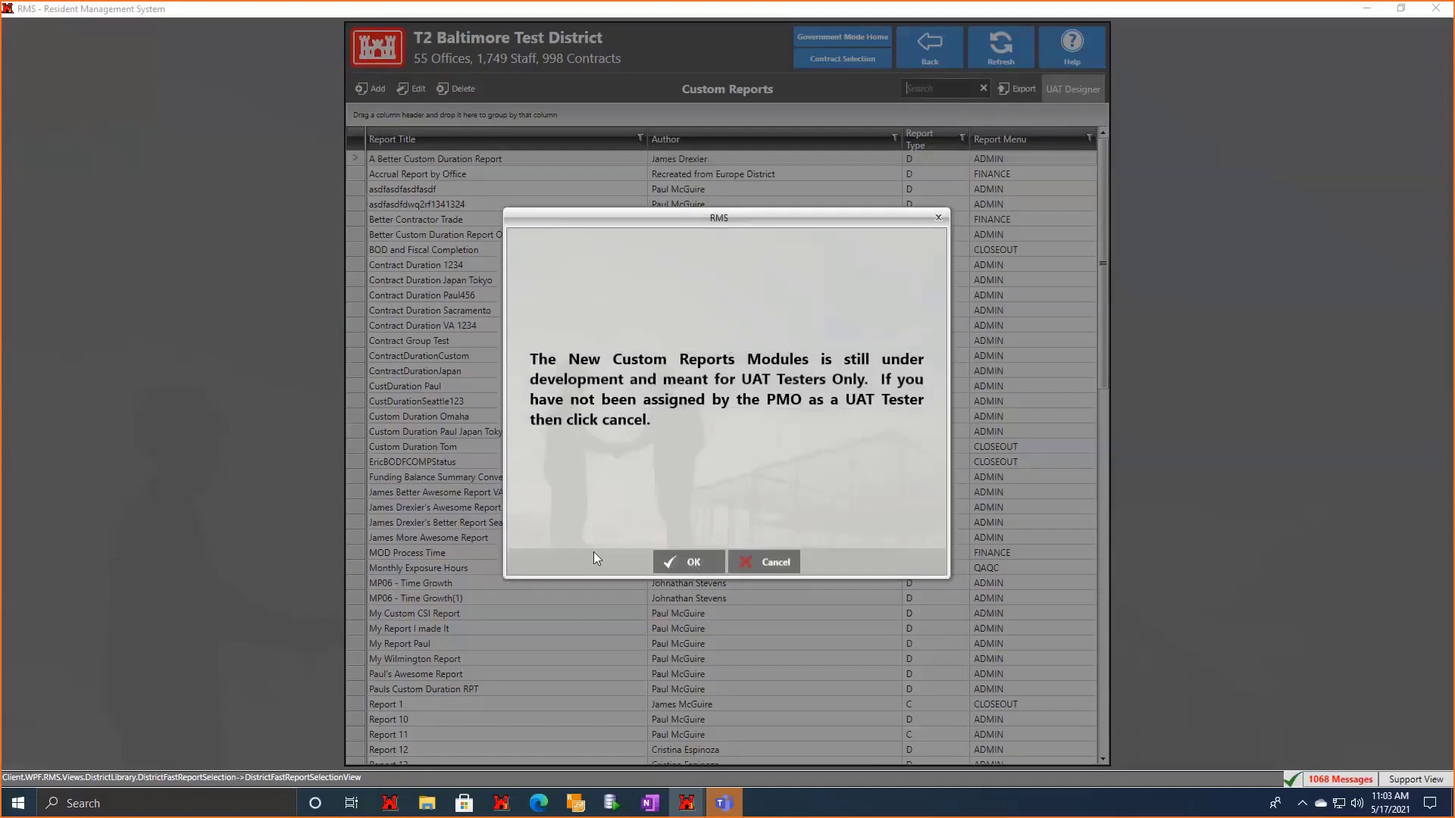
left_click(694, 565)
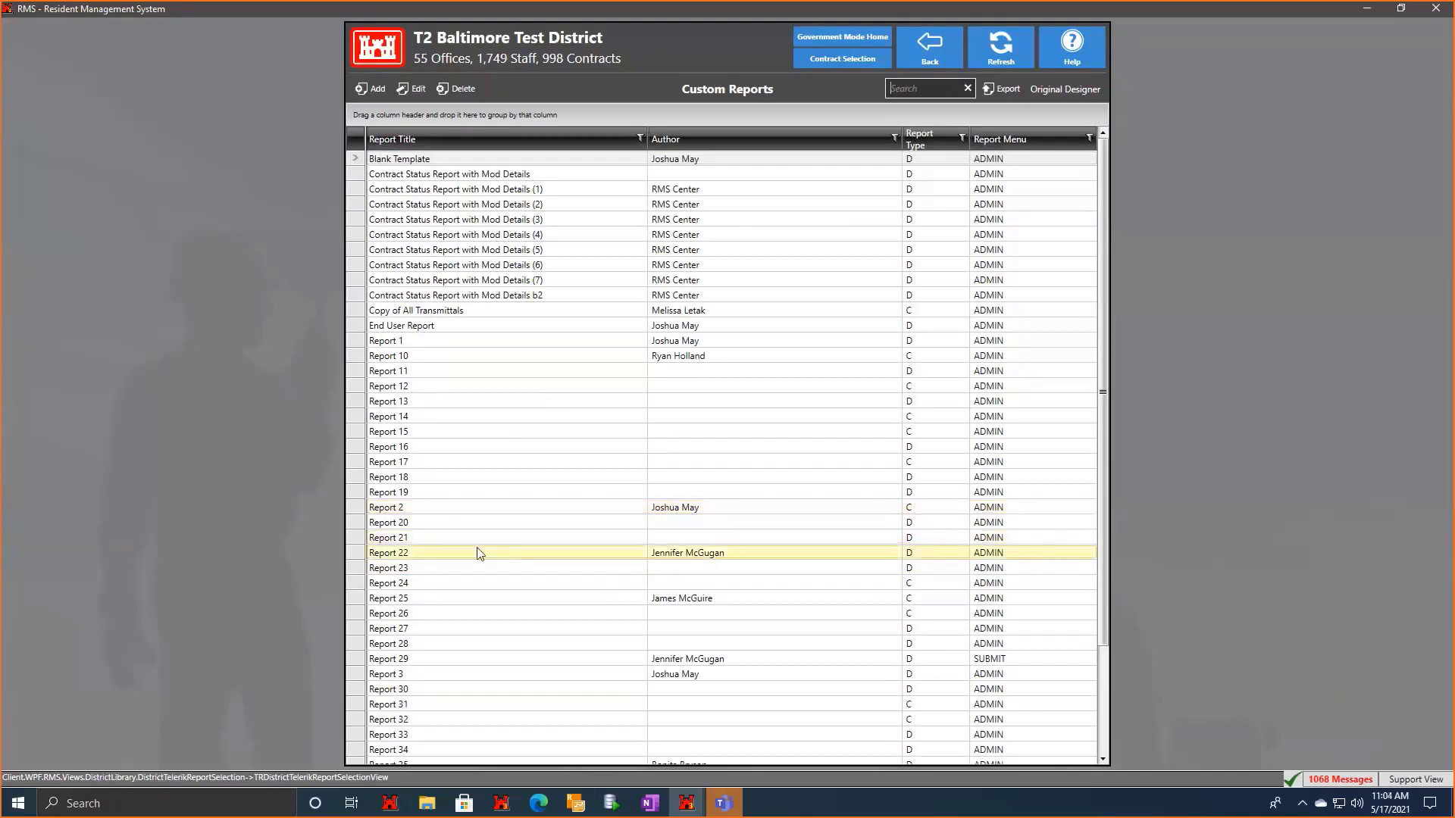
left_click(362, 93)
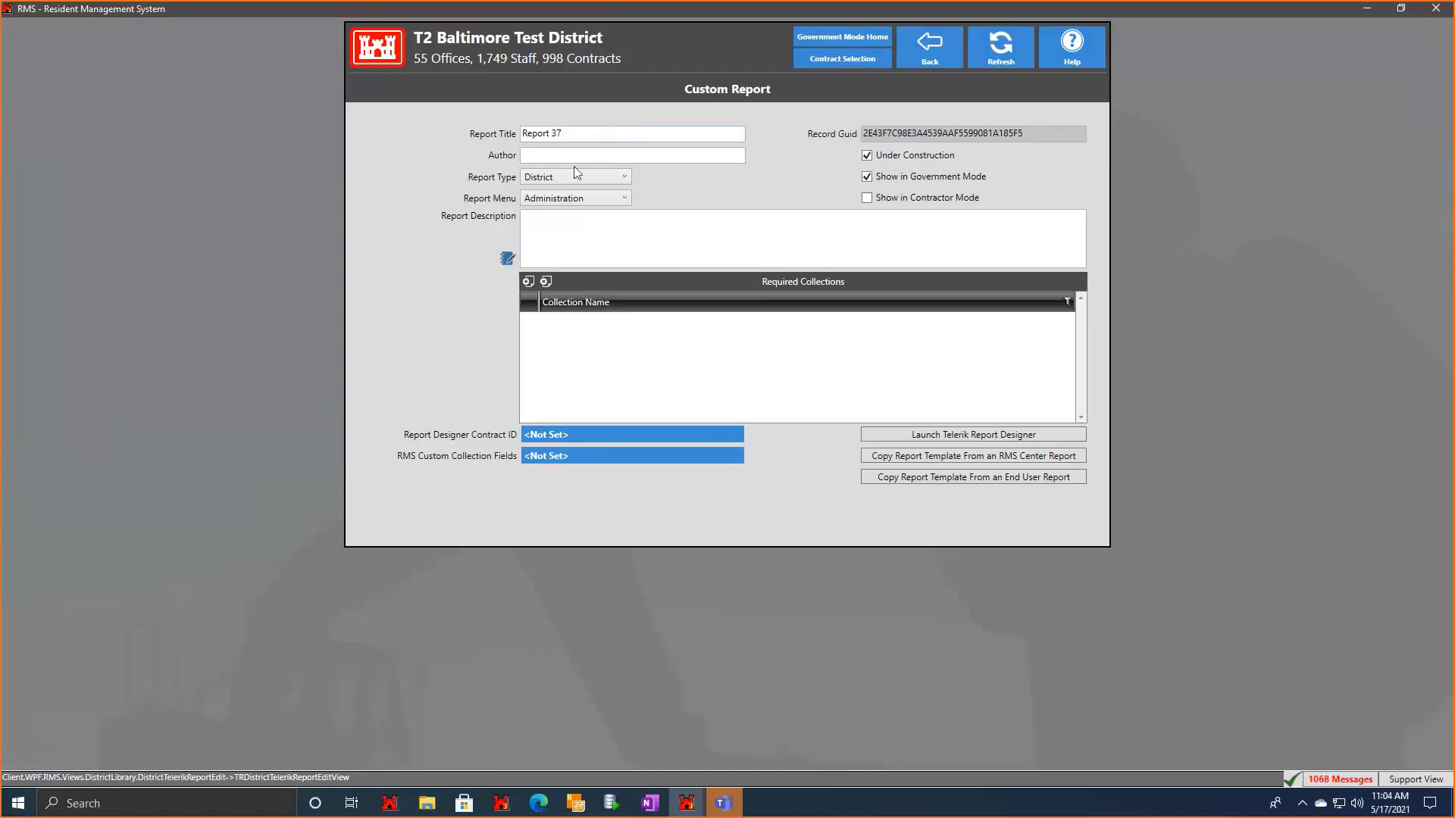
Set the new custom report's type to Contract.
left_click(616, 184)
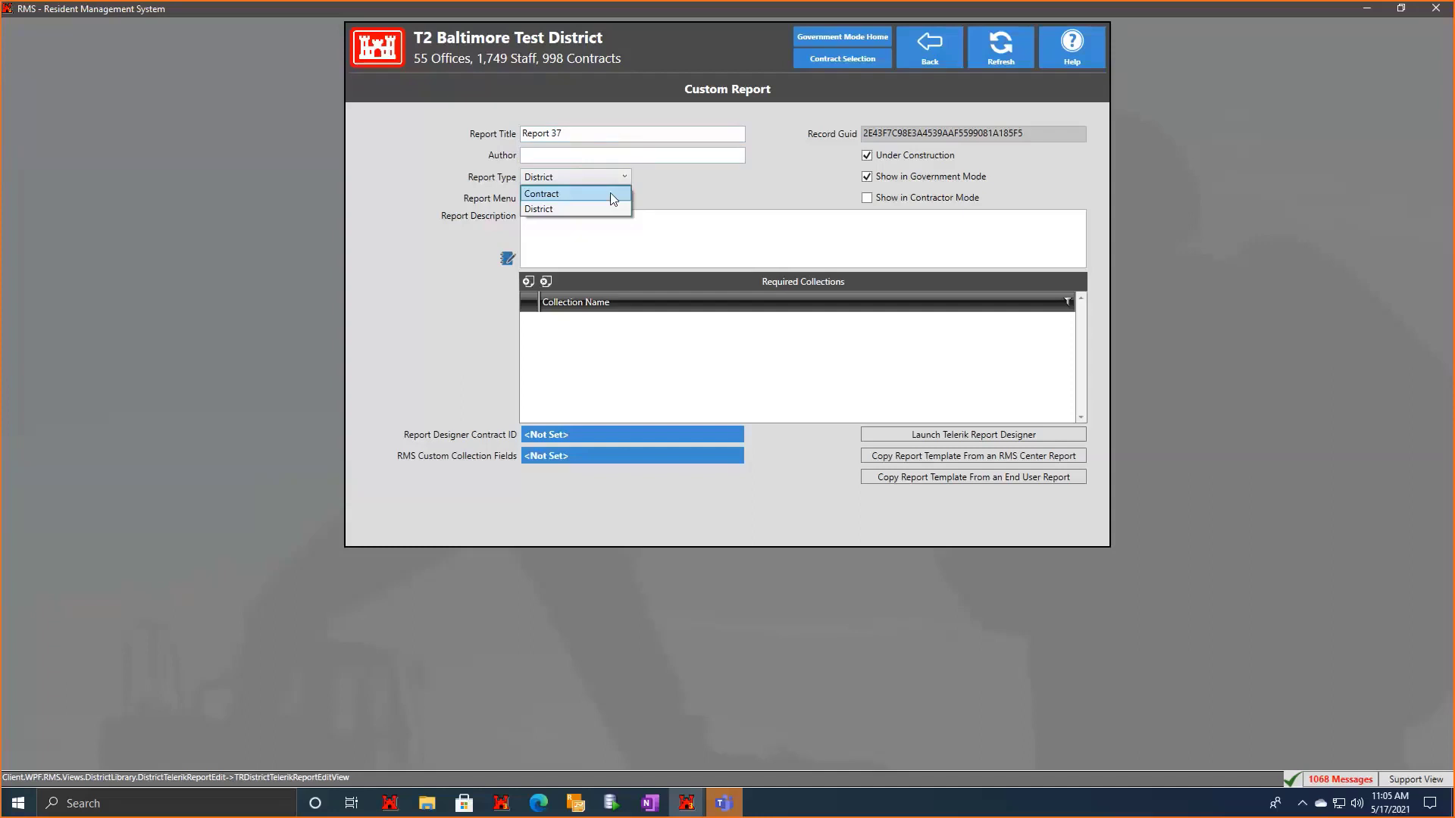
left_click(611, 193)
left_click(602, 181)
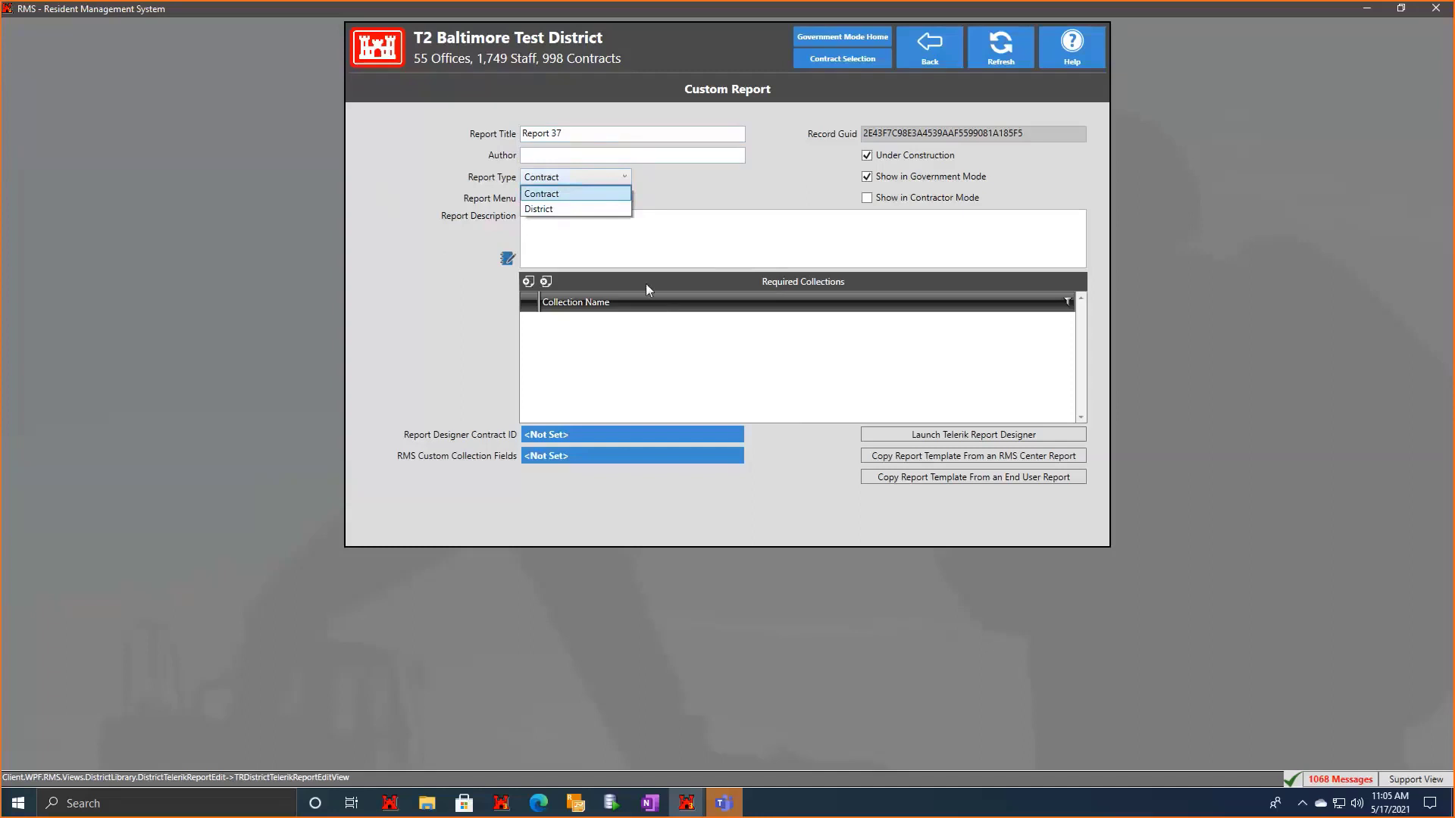
left_click(718, 344)
Review the collections available for the report, along with the report type and report menu options.
left_click(527, 282)
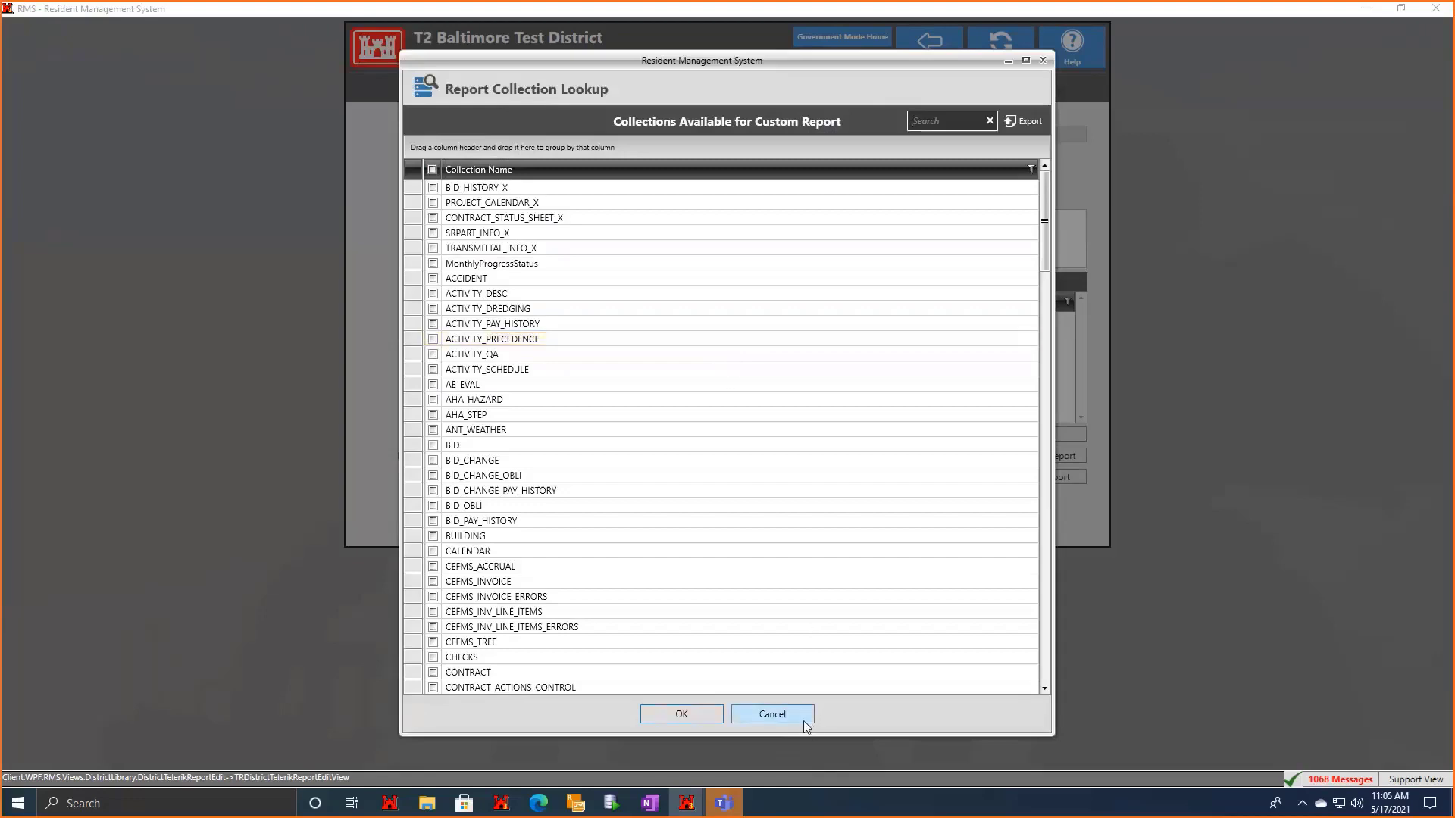
left_click(772, 713)
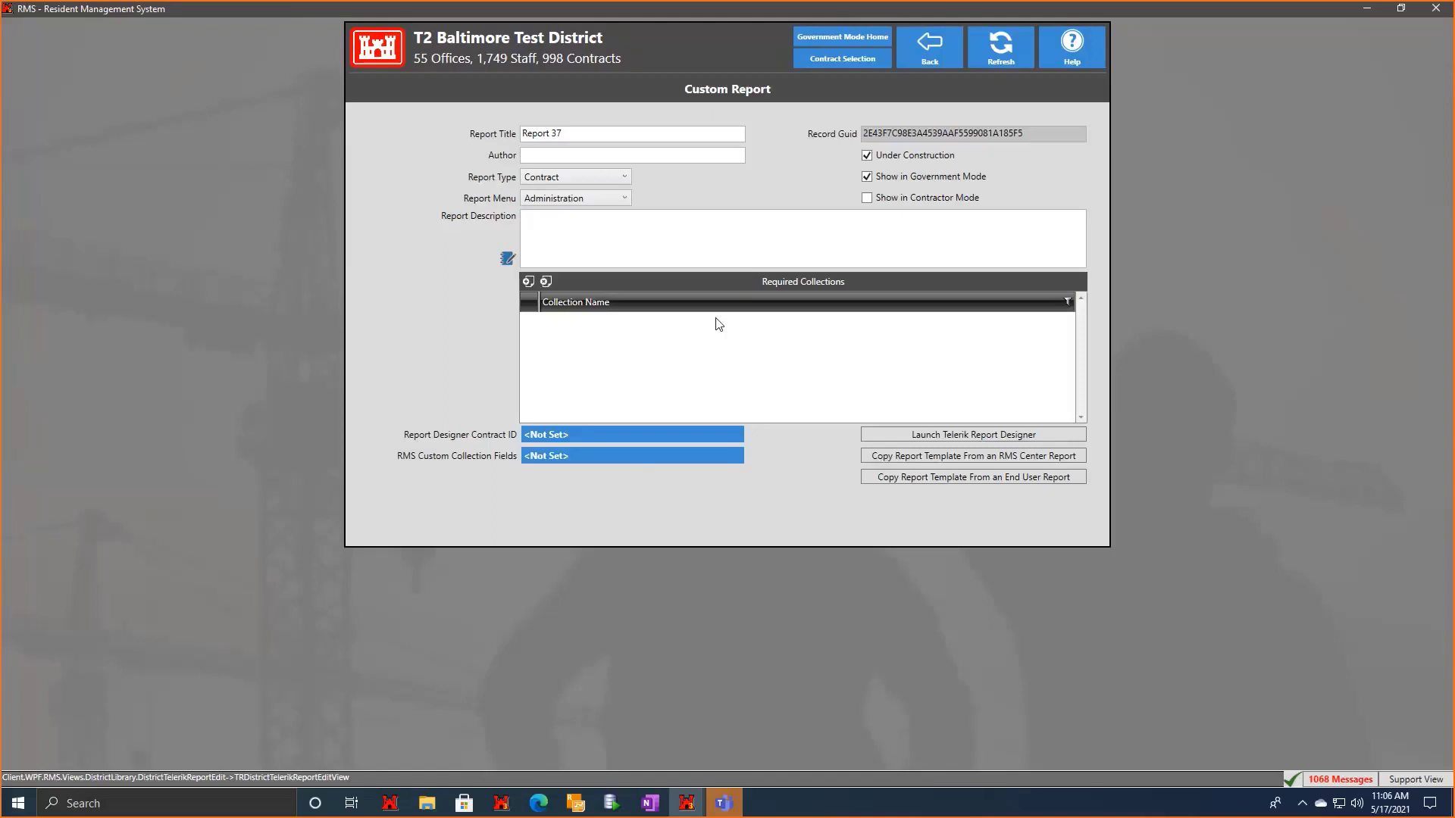
left_click(605, 179)
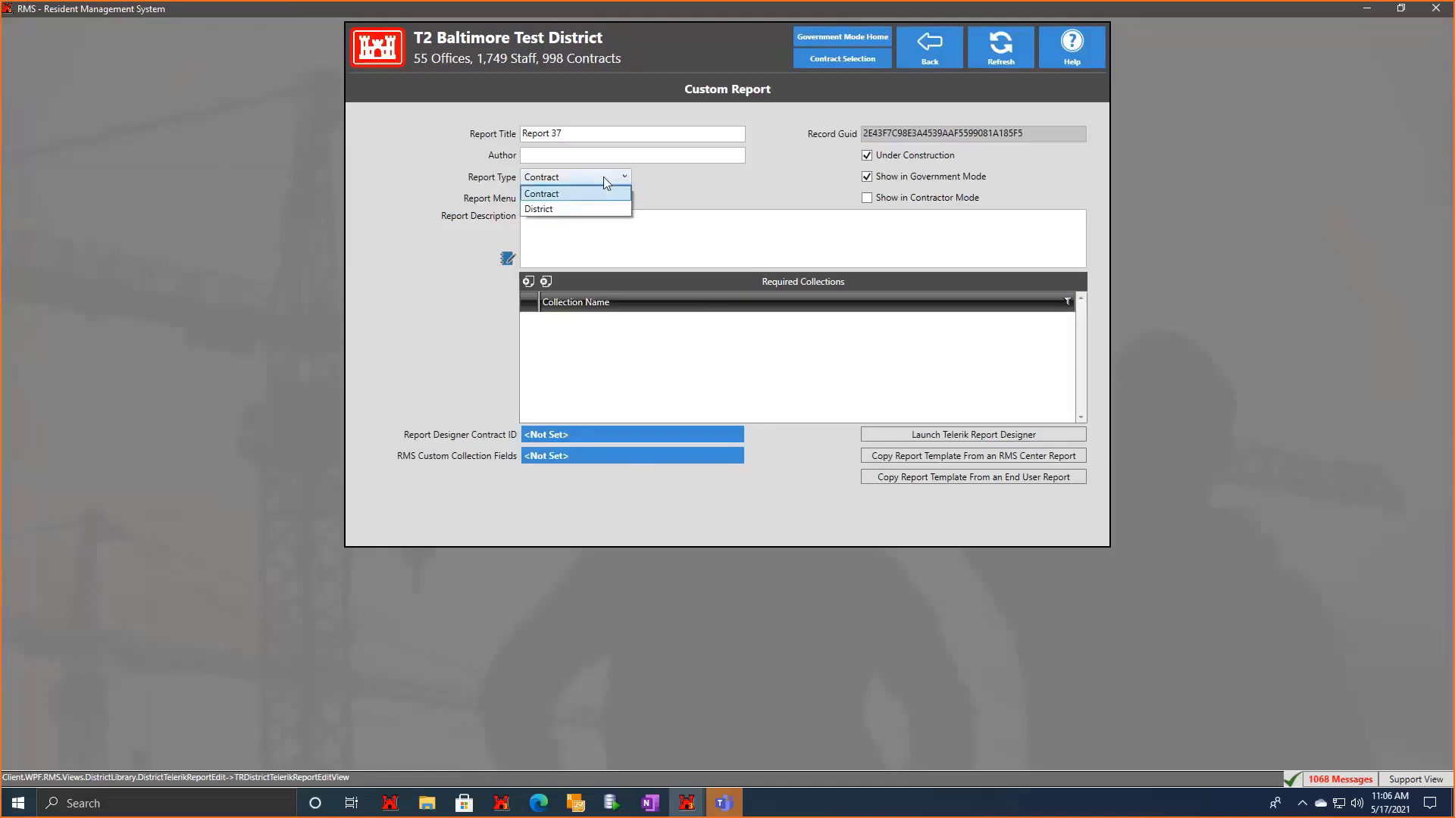
left_click(421, 208)
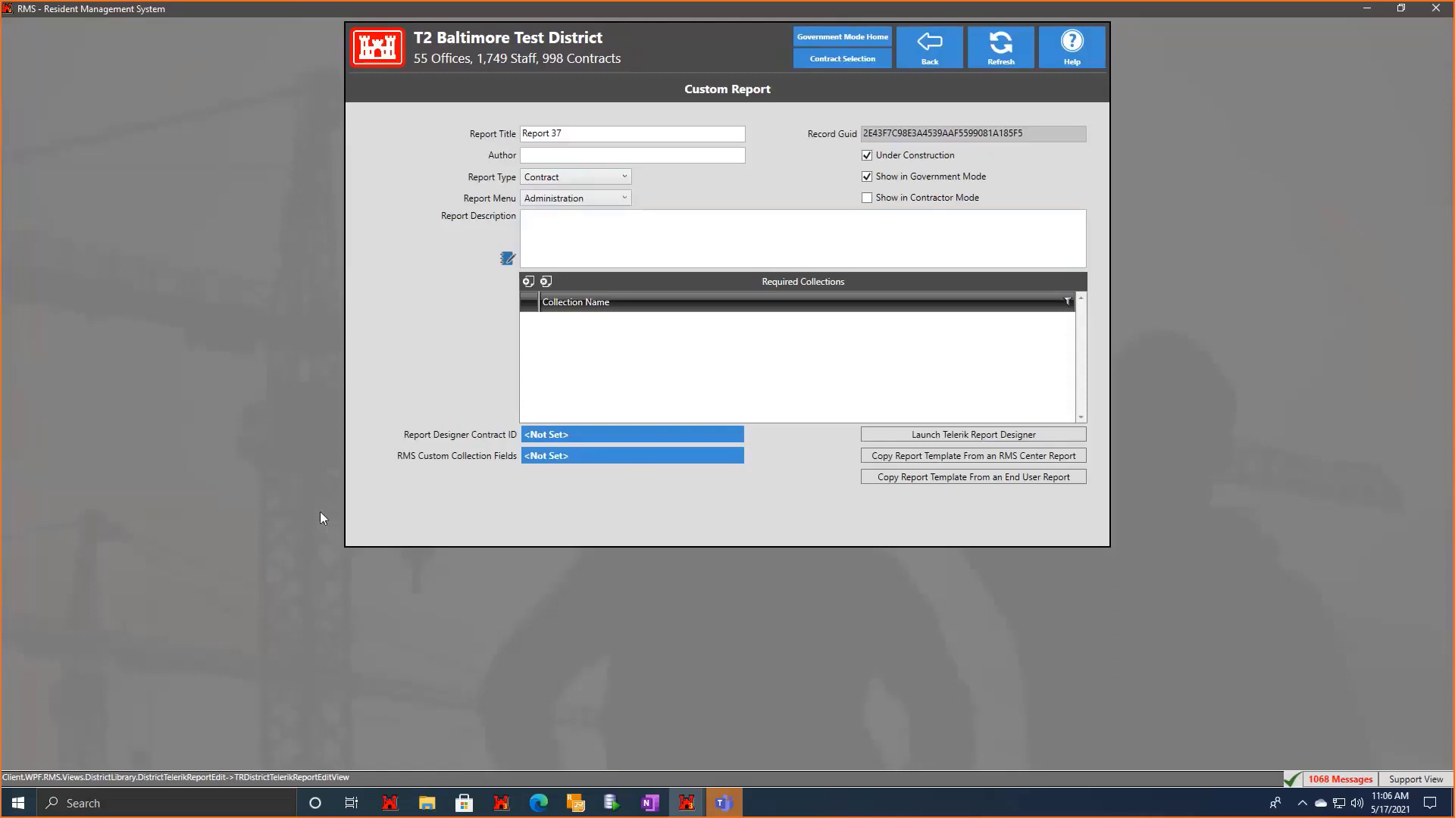
left_click(577, 200)
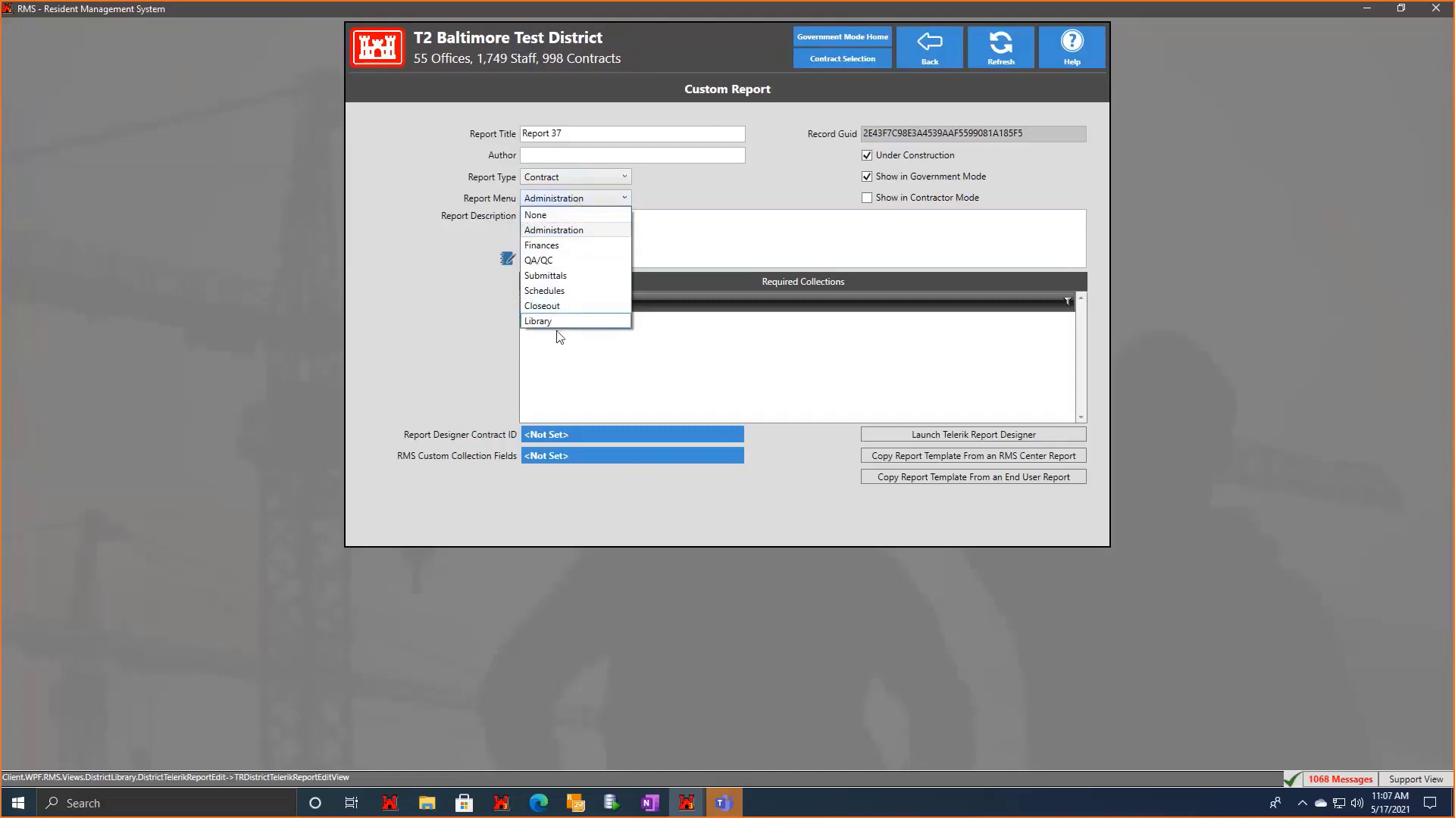
left_click(432, 258)
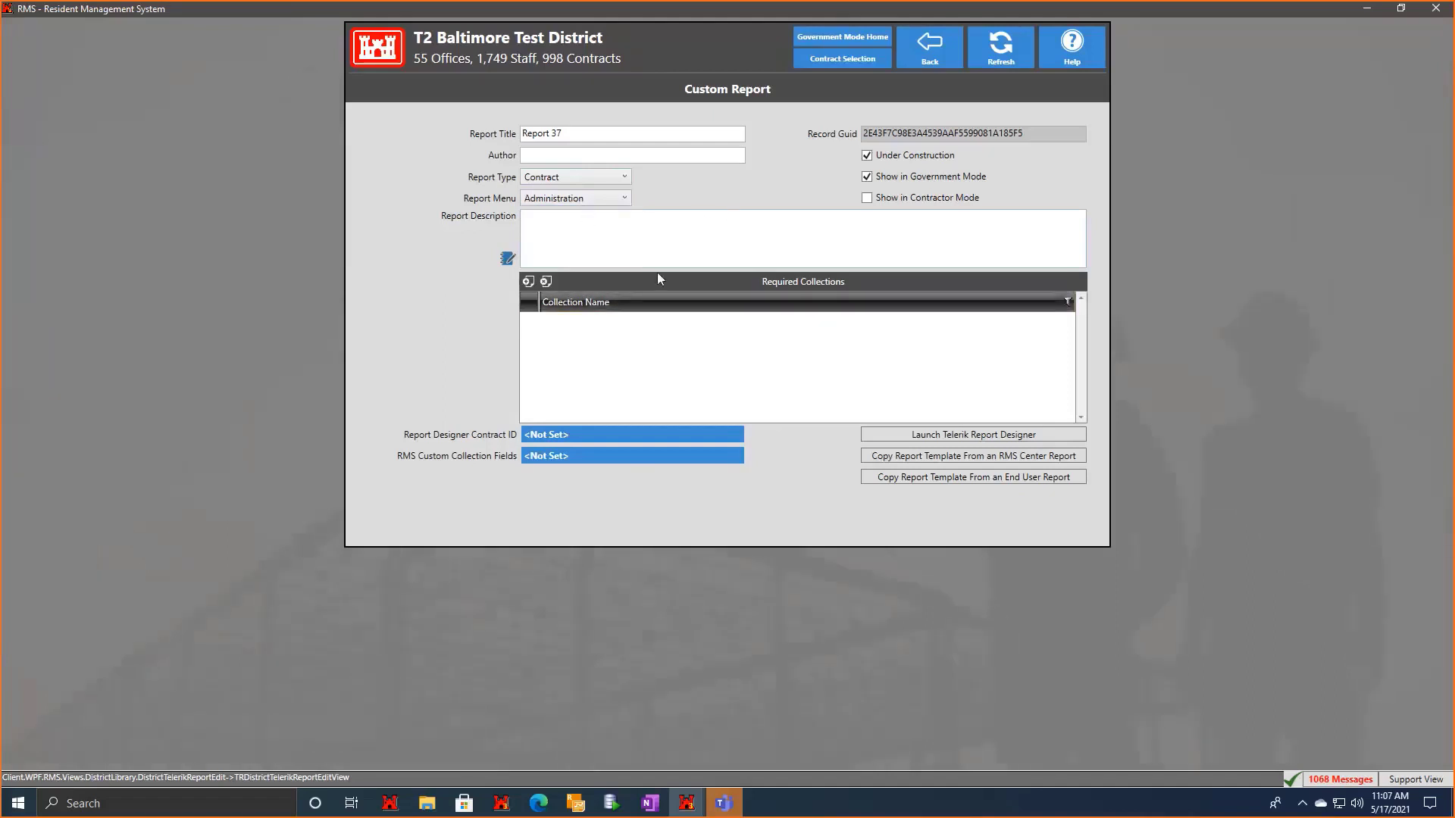
Compare the report's Record Guid with the template file names in the RMS3\TRReports\Templates folder in File Explorer, and return to RMS.
double_click(1004, 133)
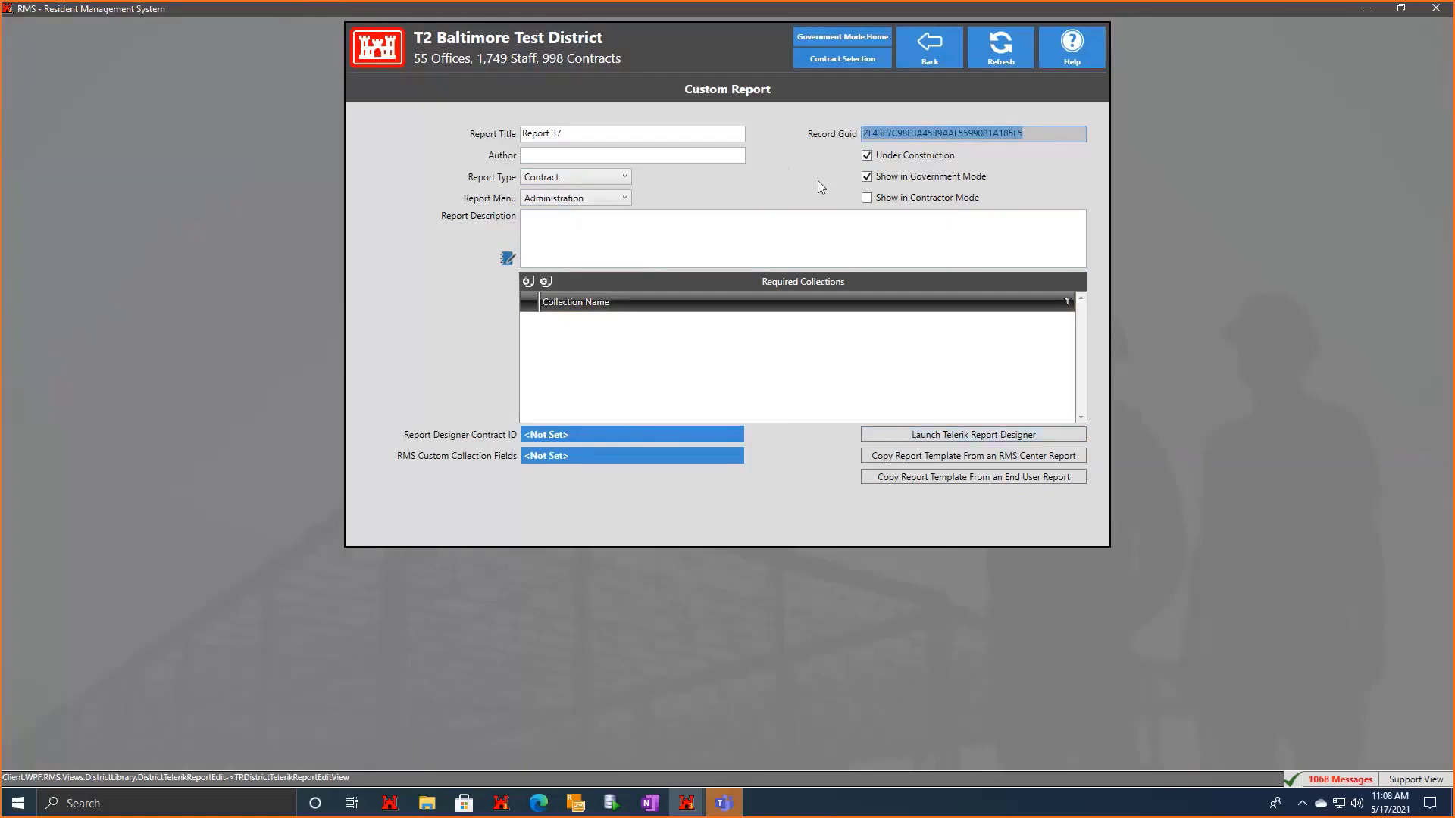
key("alt+Tab")
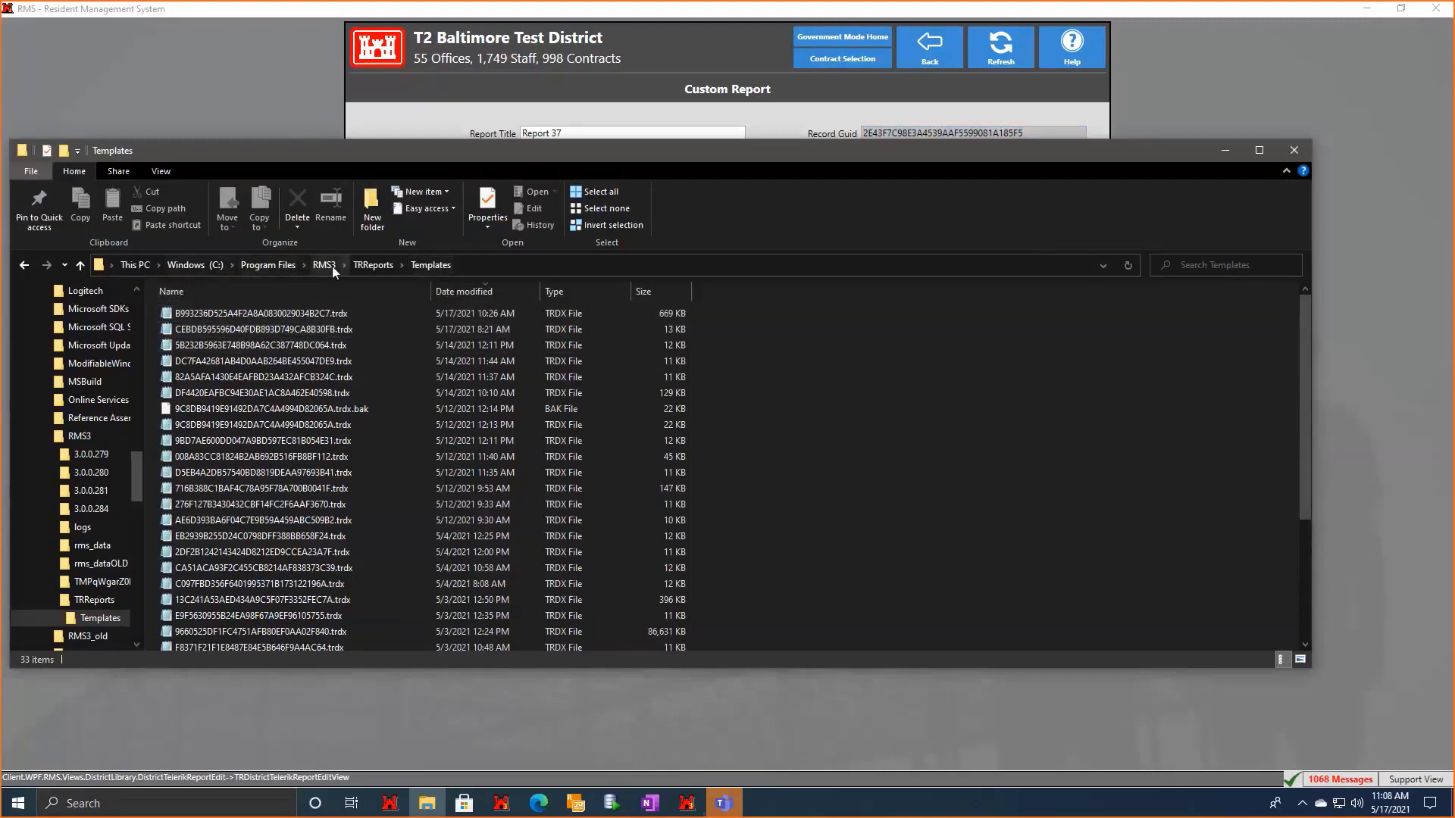
left_click(489, 265)
left_click_drag(293, 267, 181, 300)
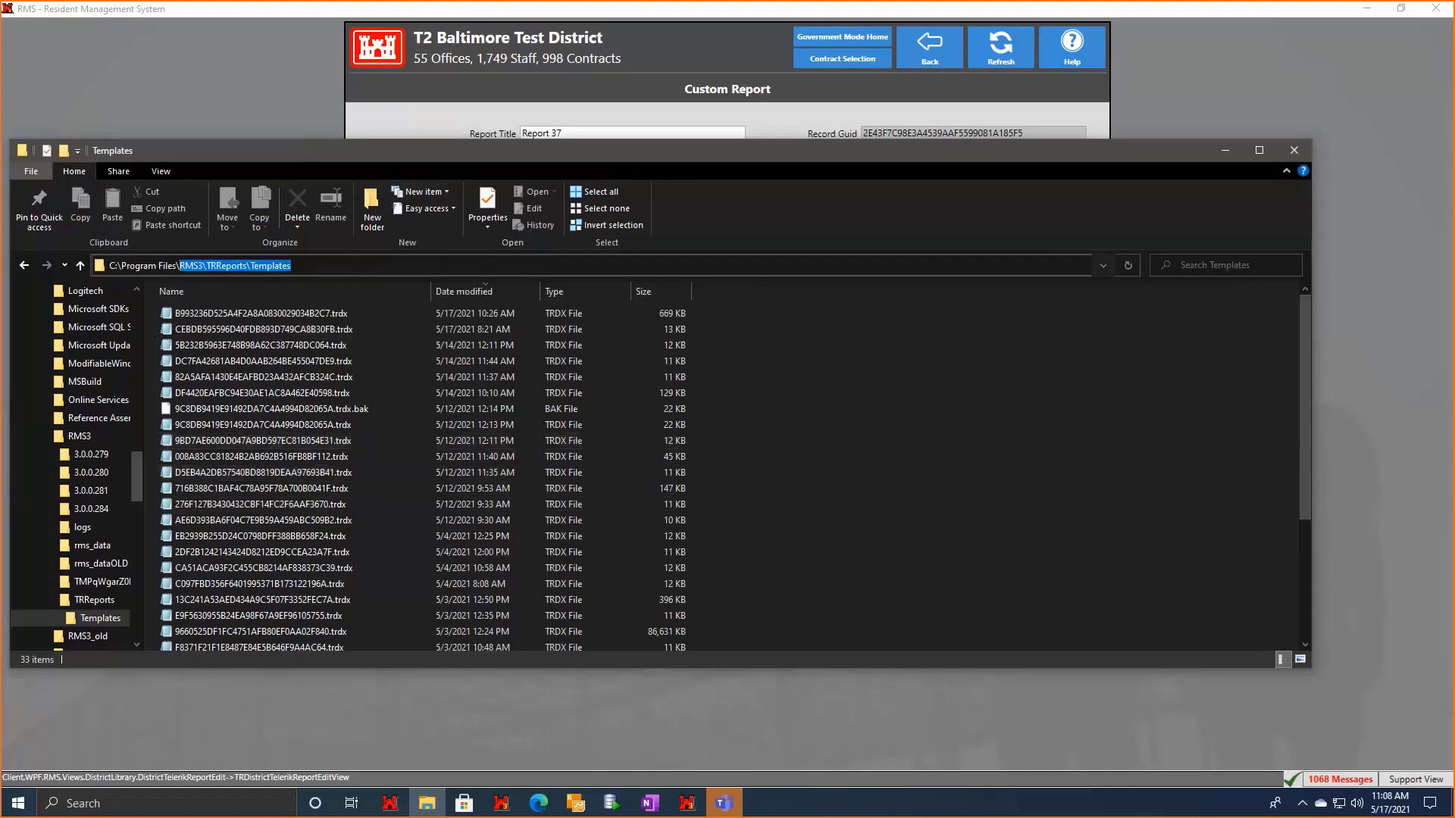
key("alt+Tab")
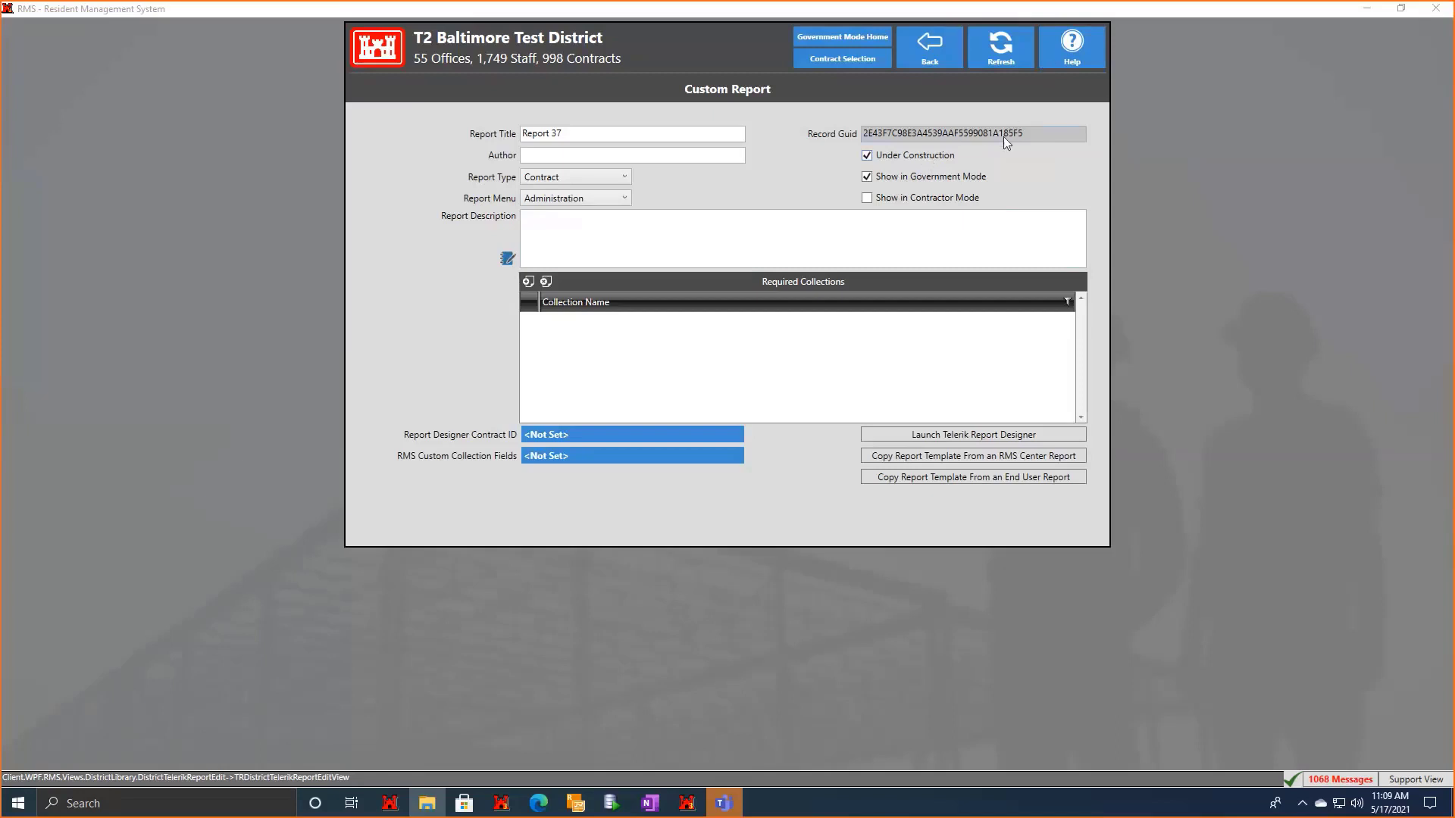
mouse_move(1006, 143)
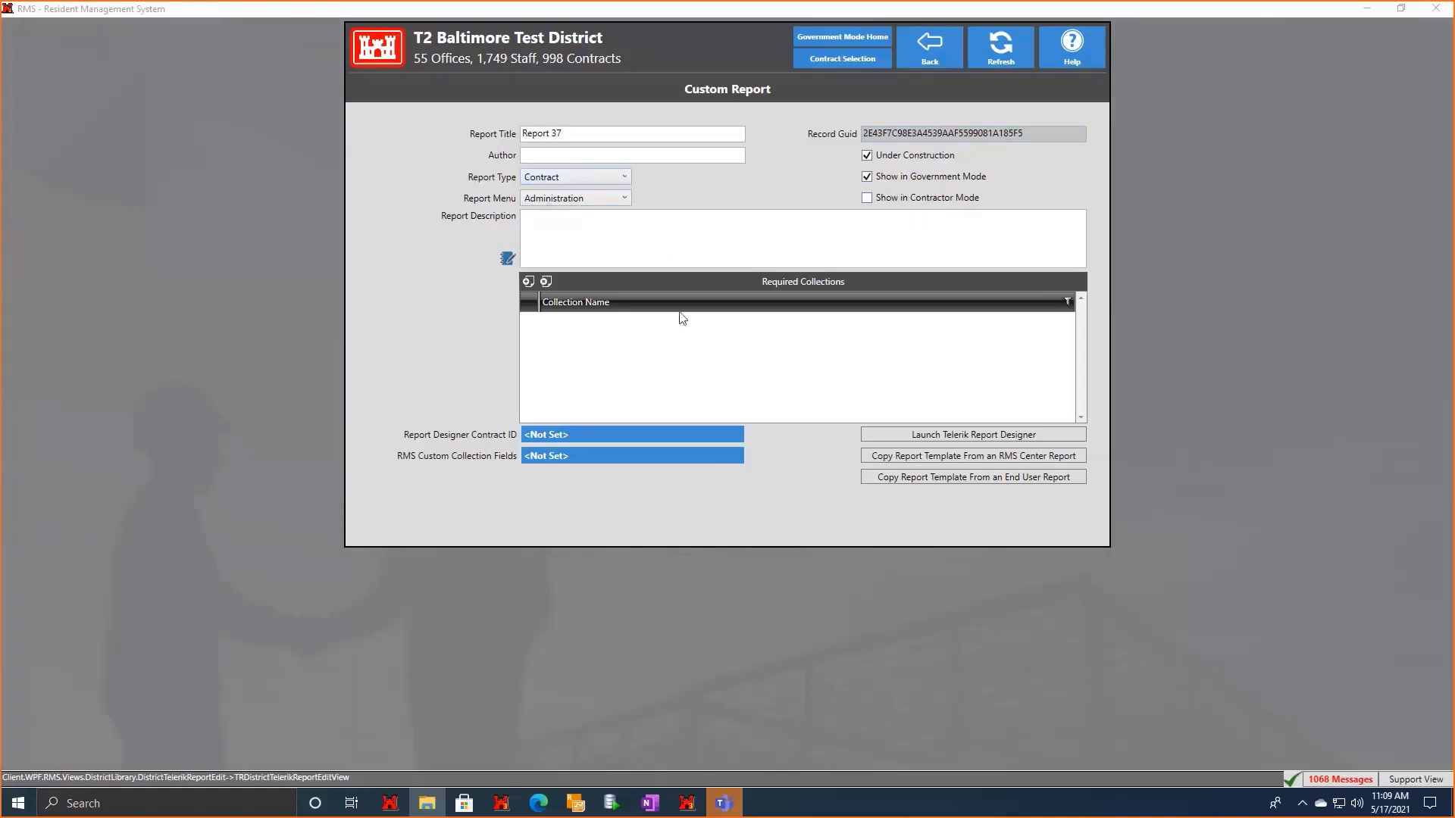
Search contracts for 1660, assign the Wideband Satellite Communications contract as the Report Designer Contract ID, and check the available RMS custom collections.
left_click(588, 440)
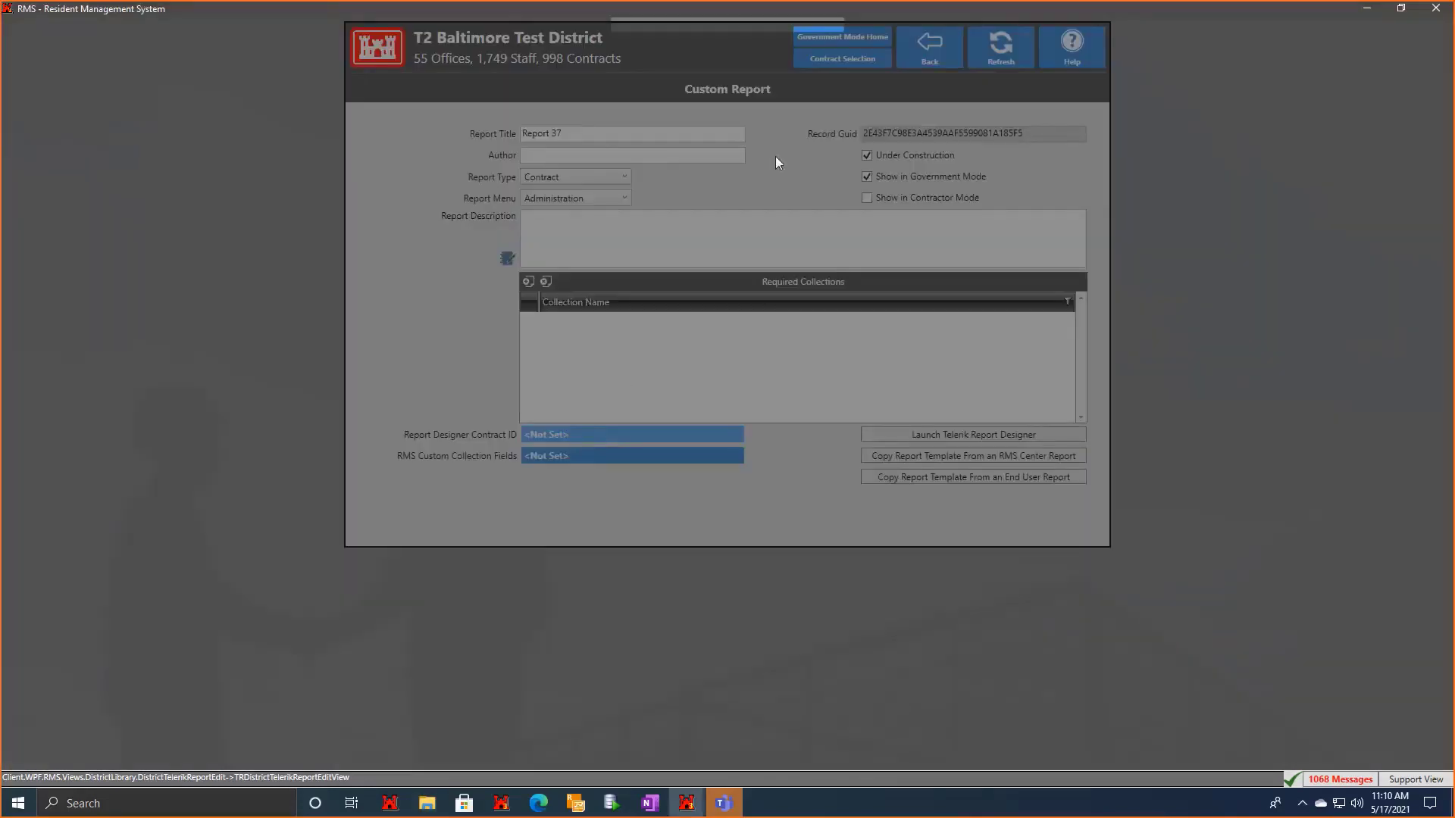
type("1660")
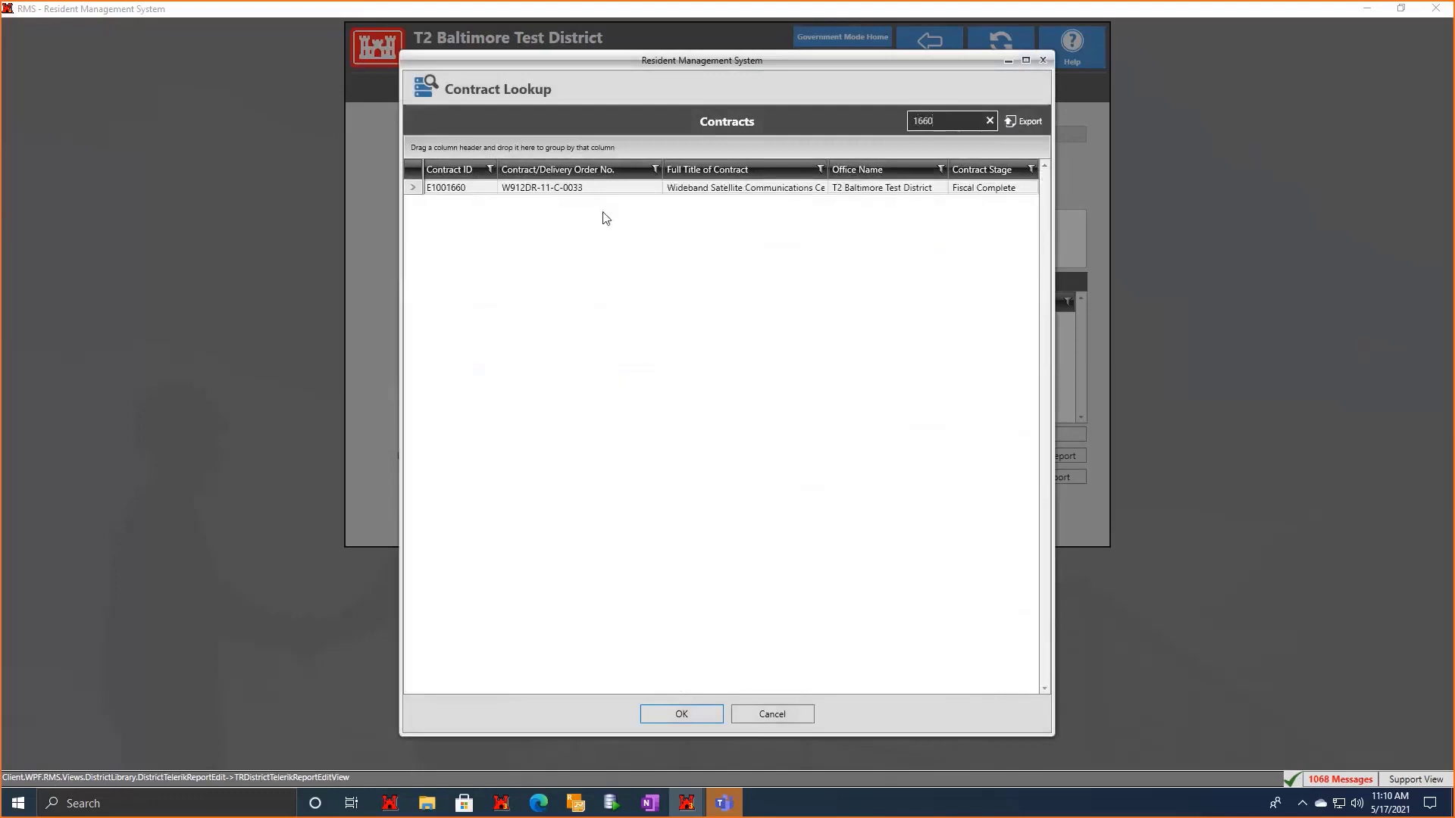
left_click(641, 189)
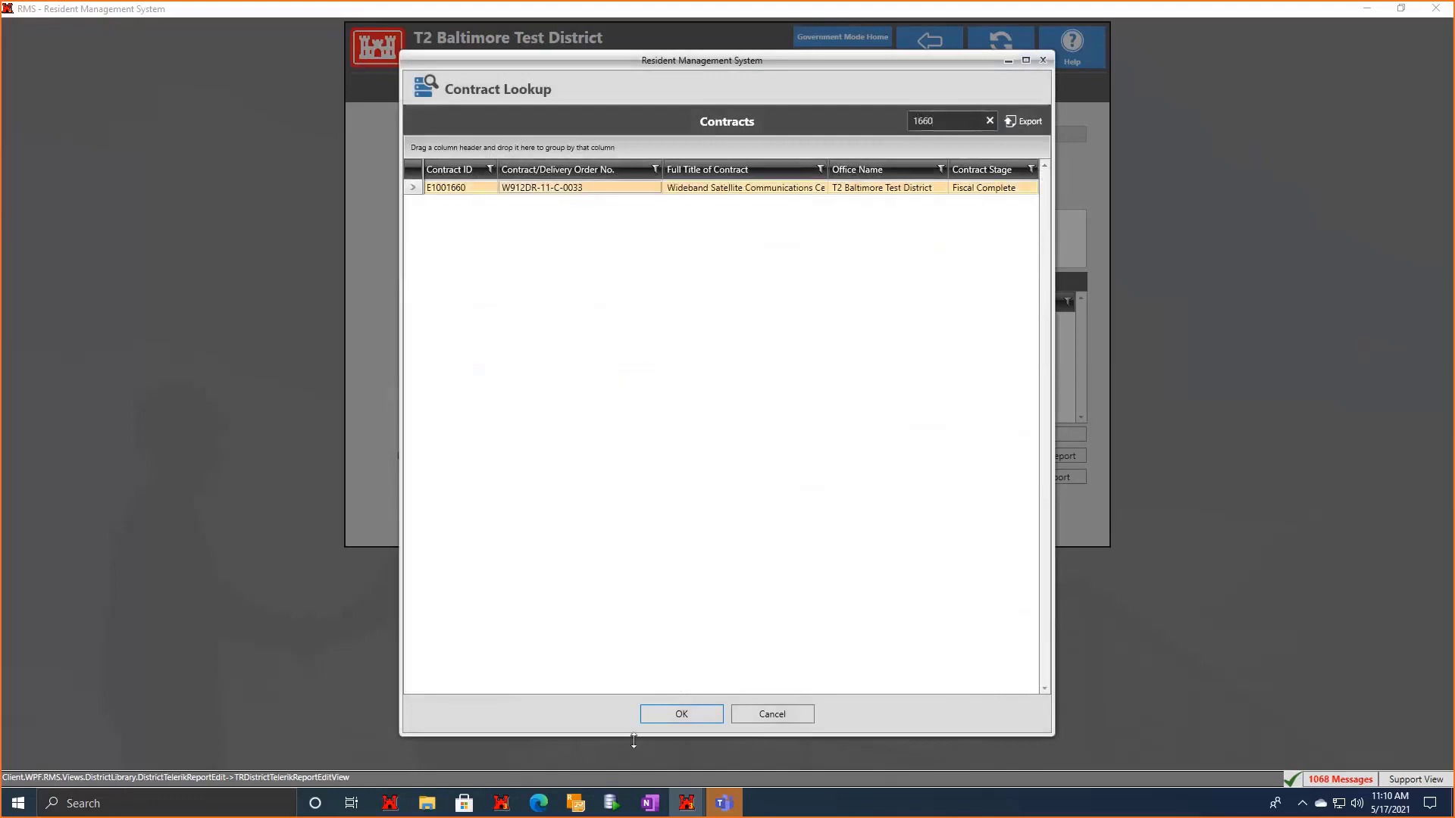
left_click(681, 716)
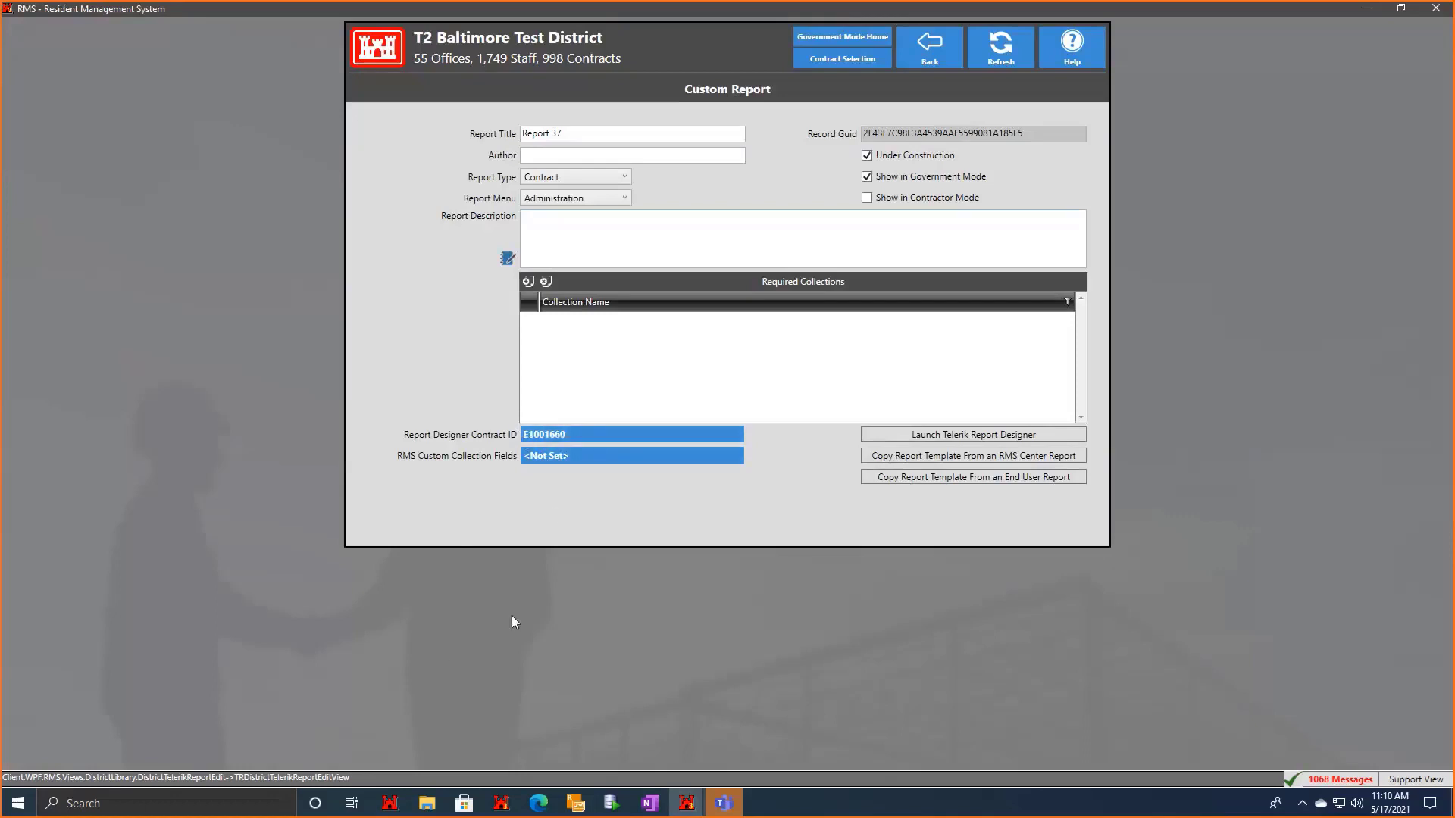
left_click(574, 466)
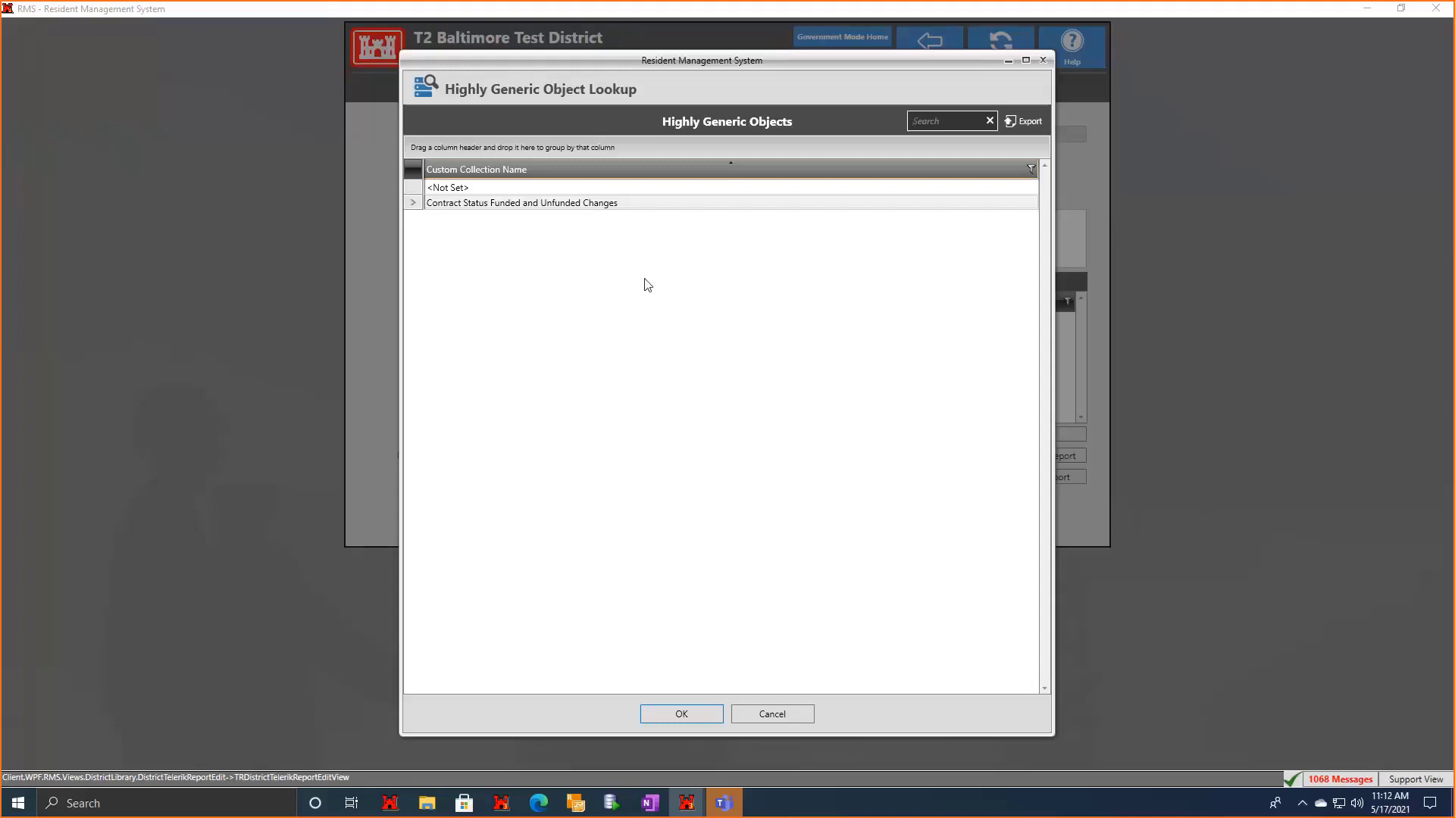
left_click(774, 716)
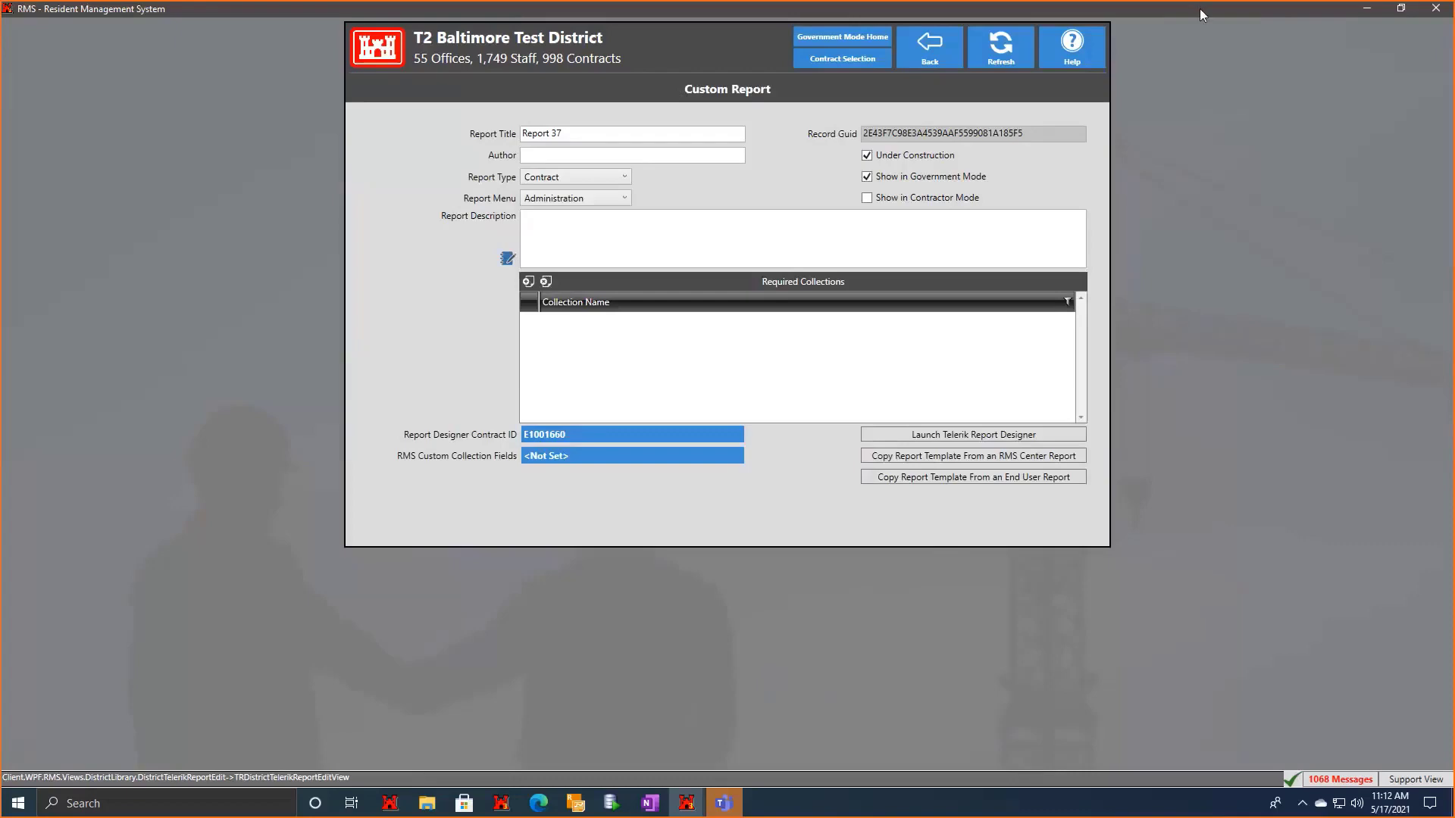
Place the custom report beside the All RFIs window and display the field information overlay on the RFI list.
double_click(530, 15)
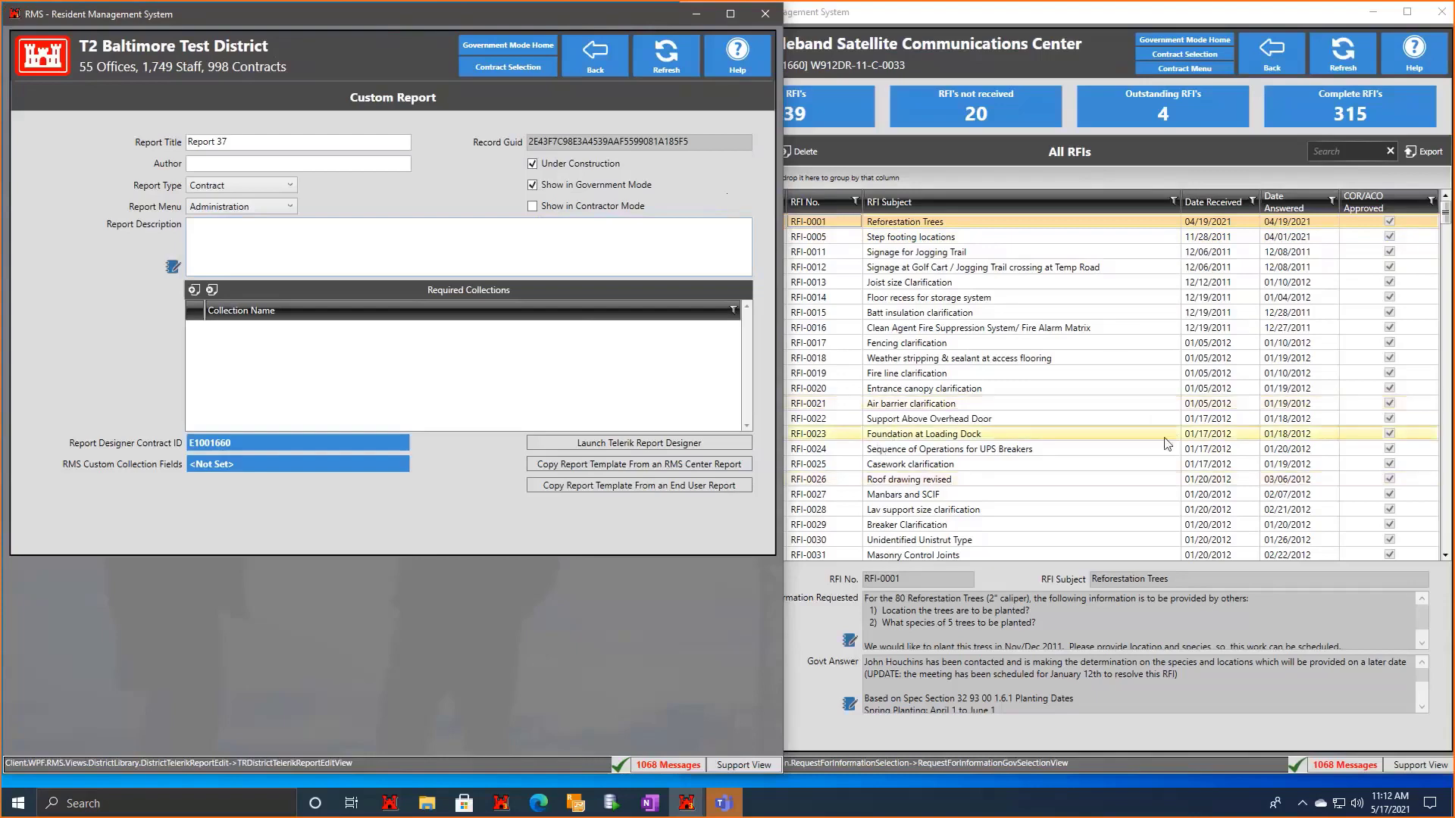
left_click(1071, 21)
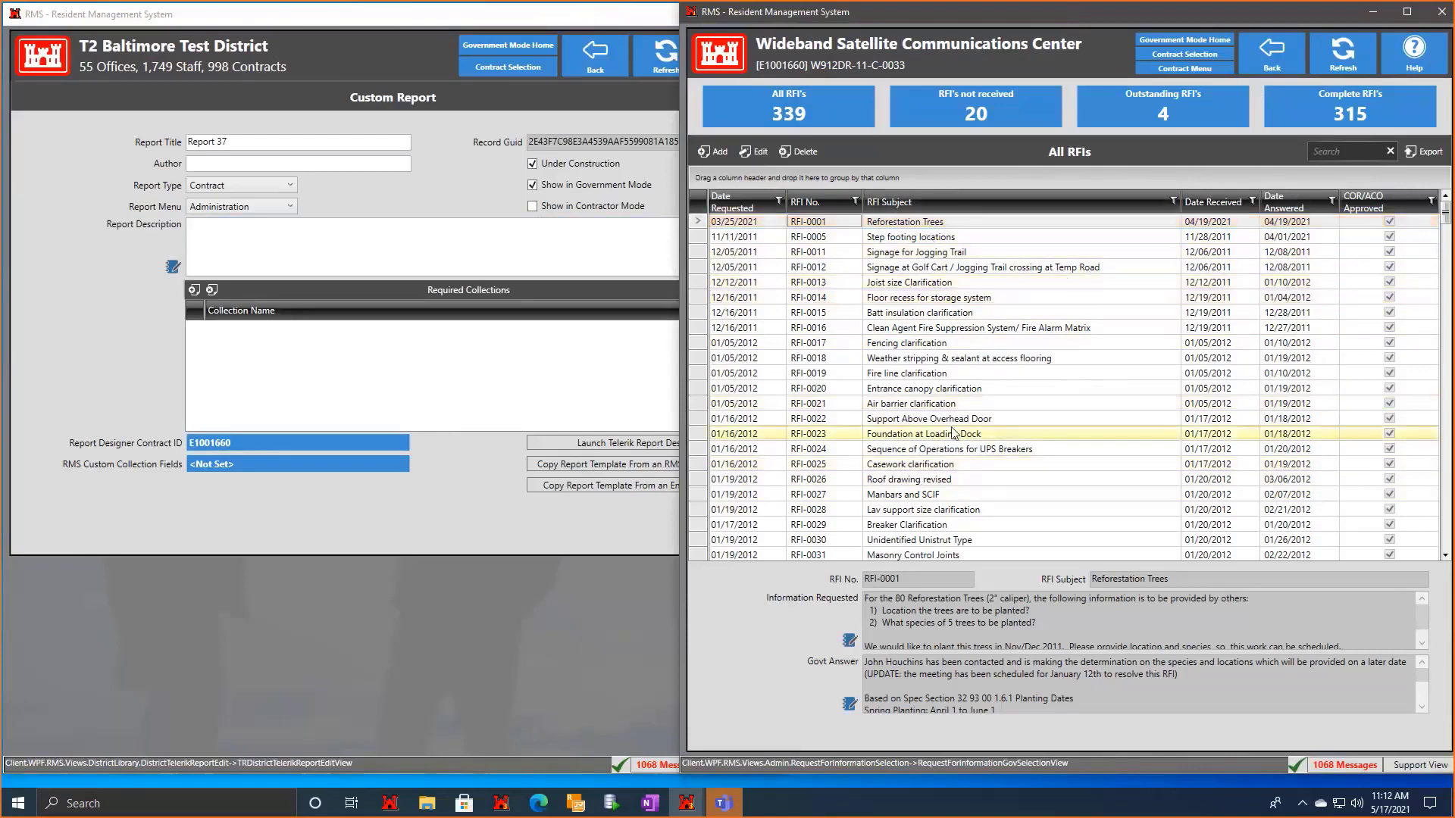
key("F12")
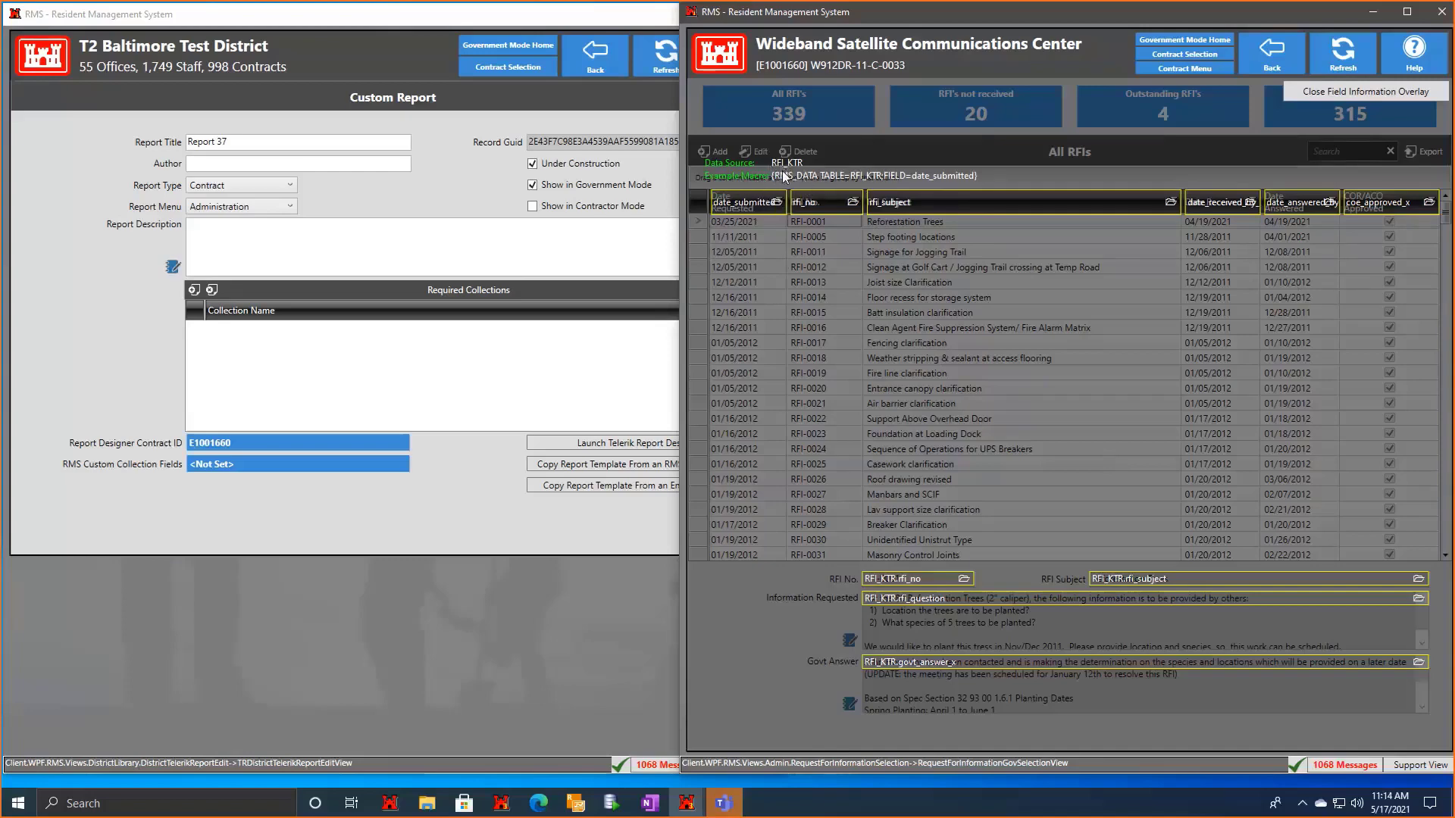
Add the RFI_KTR collection to the custom report's required collections.
left_click(400, 371)
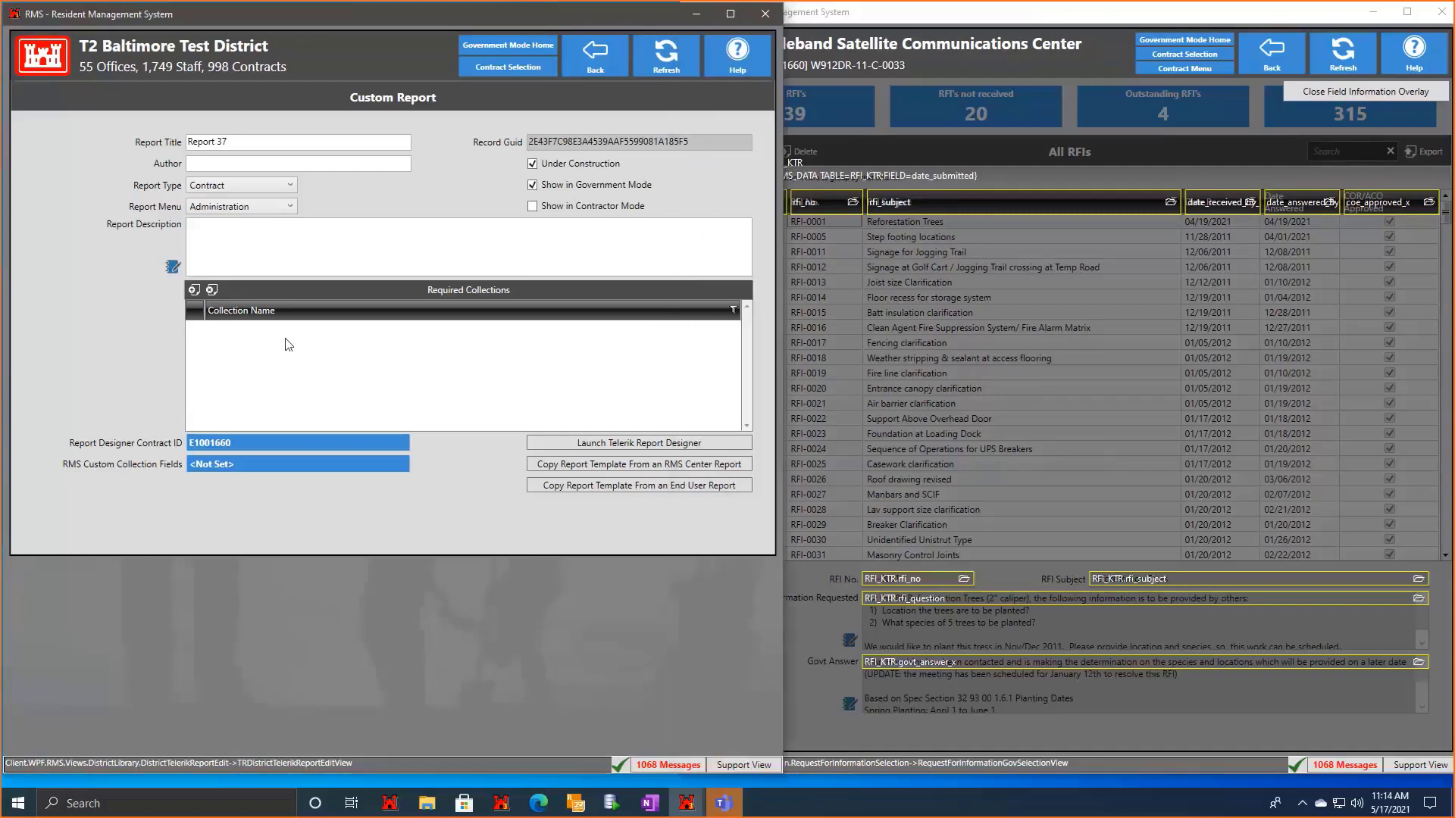
left_click(193, 290)
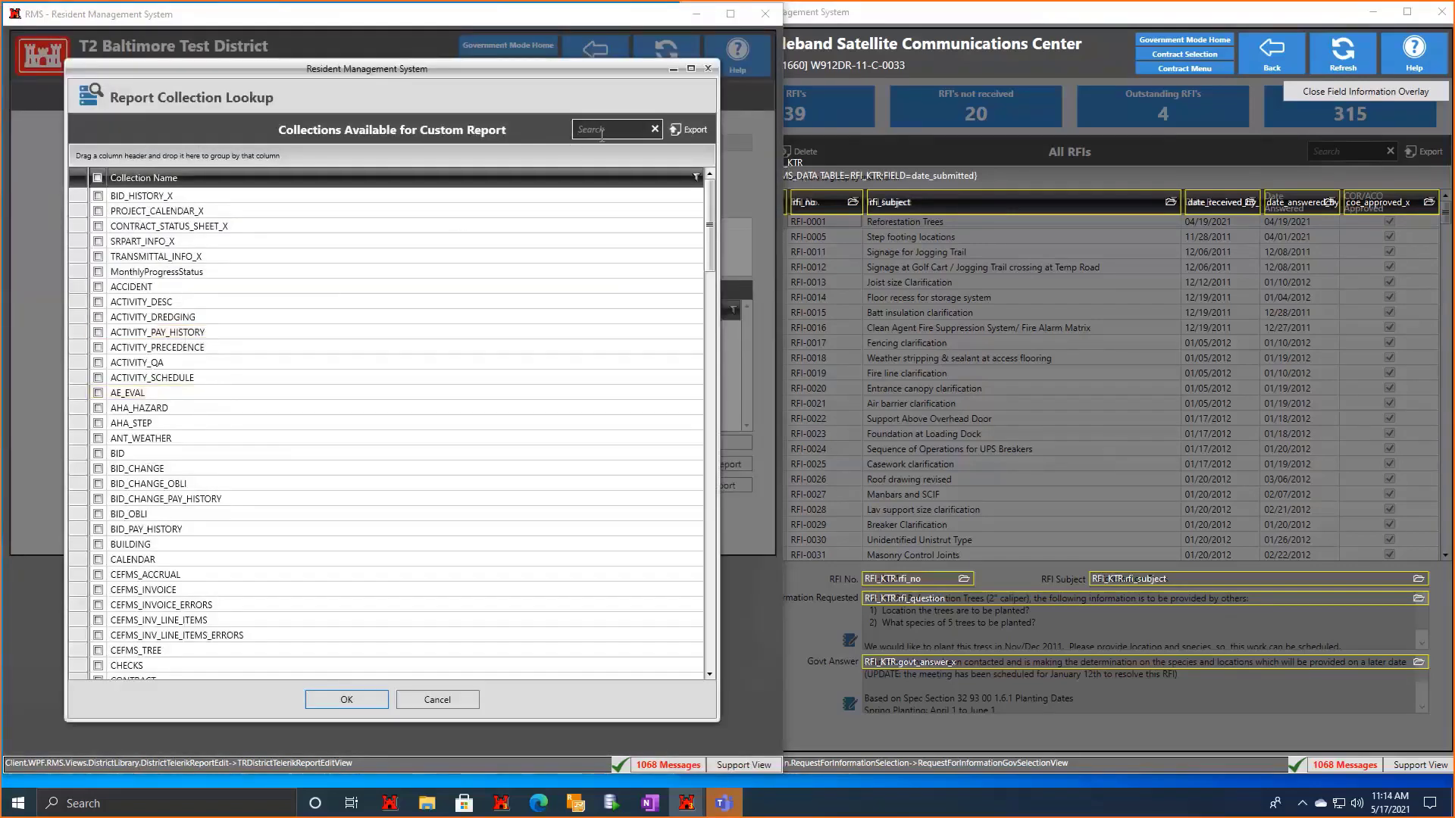
type("rfi")
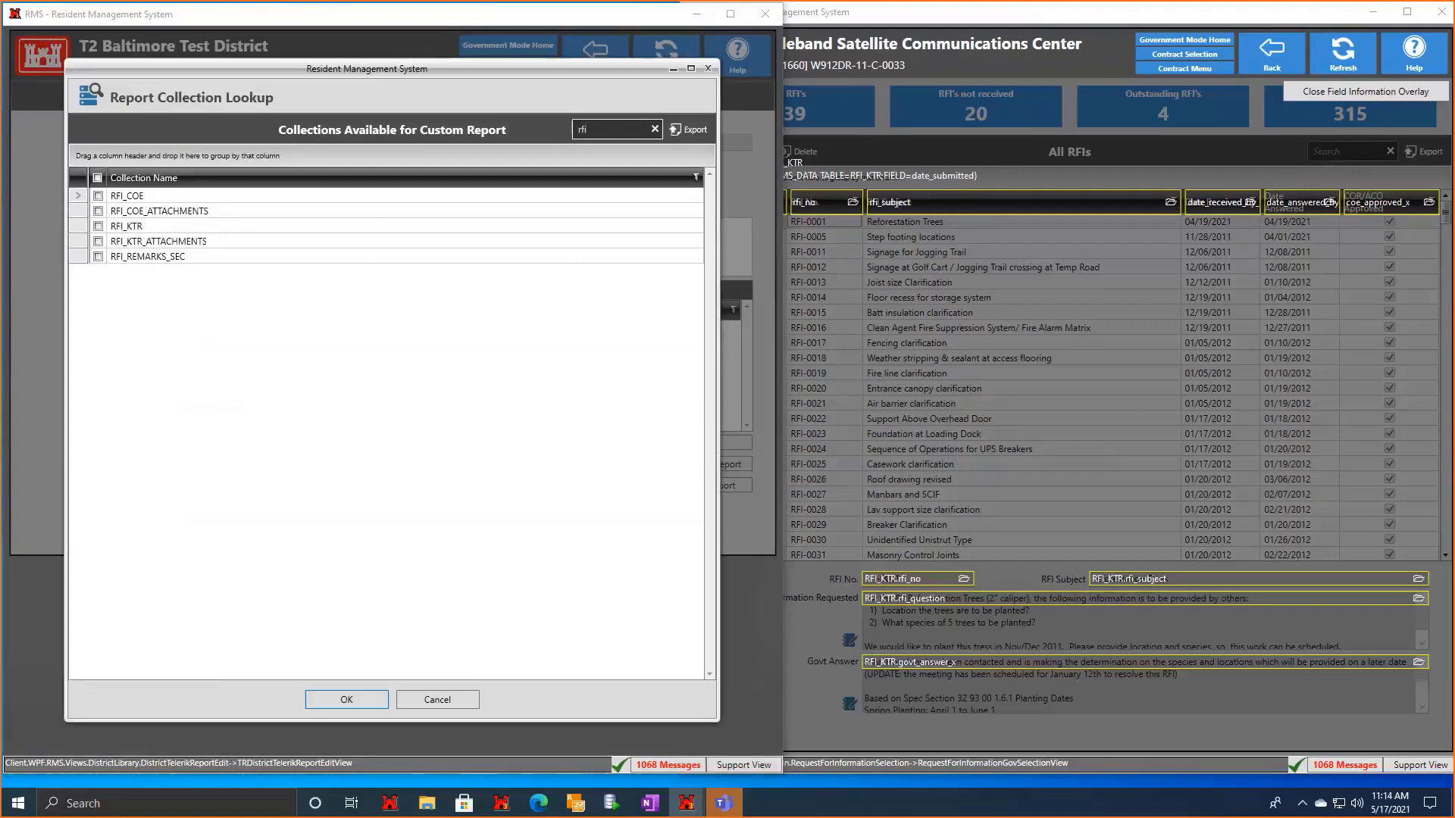
type("_")
left_click(215, 227)
left_click(338, 699)
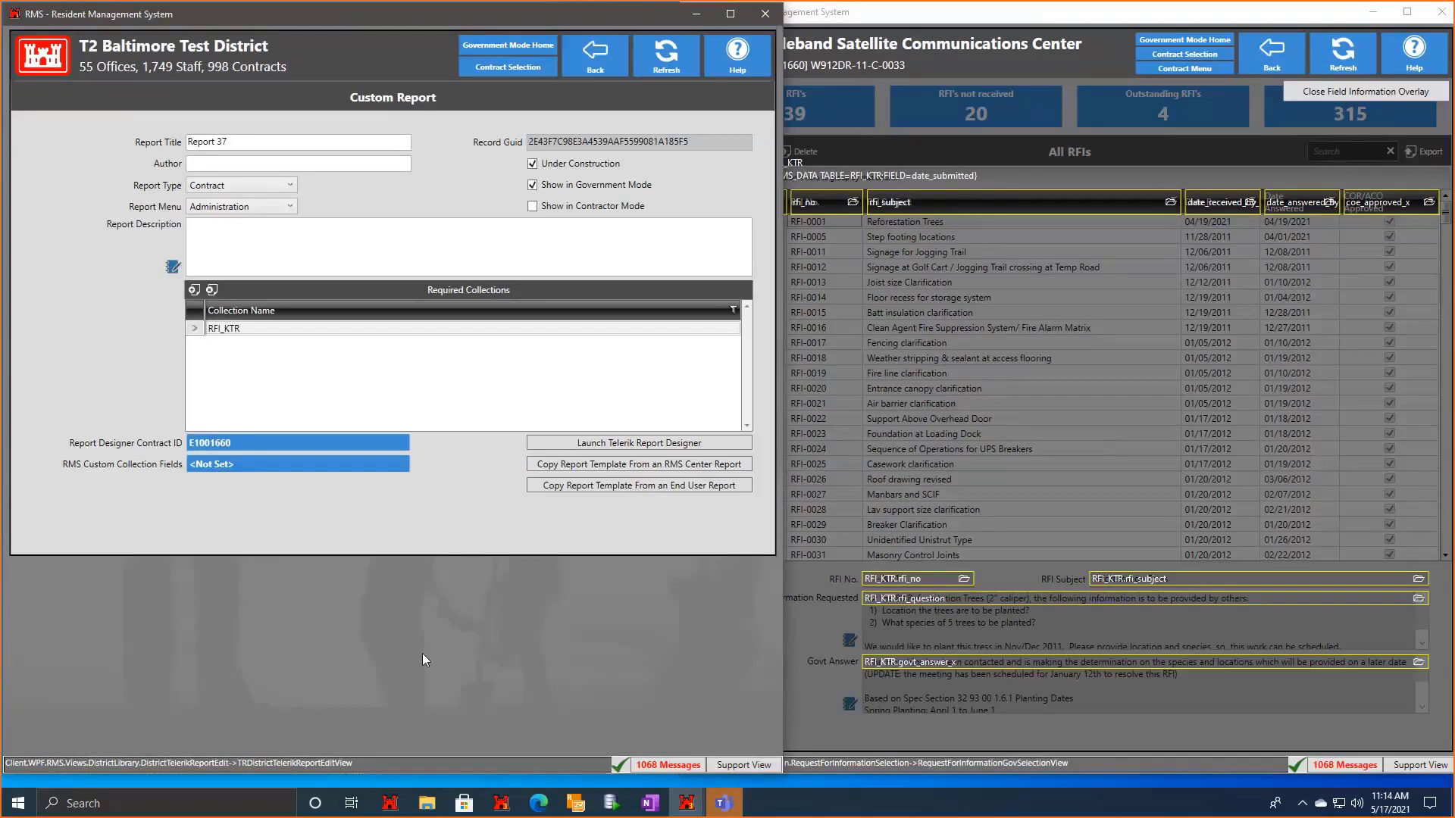
Examine the RMS Center reports and the end user custom reports available as template sources, without copying any.
left_click(640, 445)
left_click(596, 470)
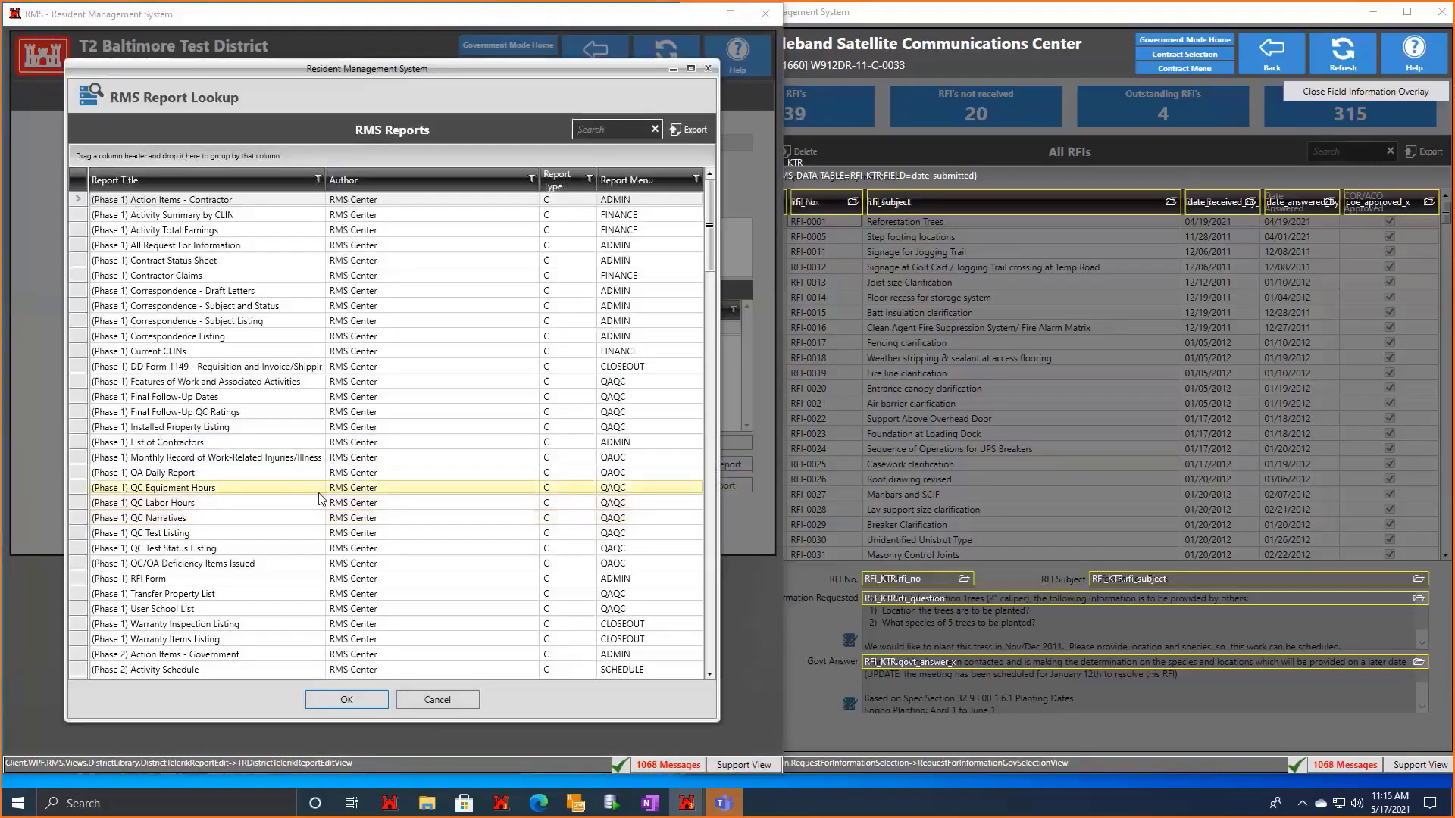
scroll(326, 493, "down", 3)
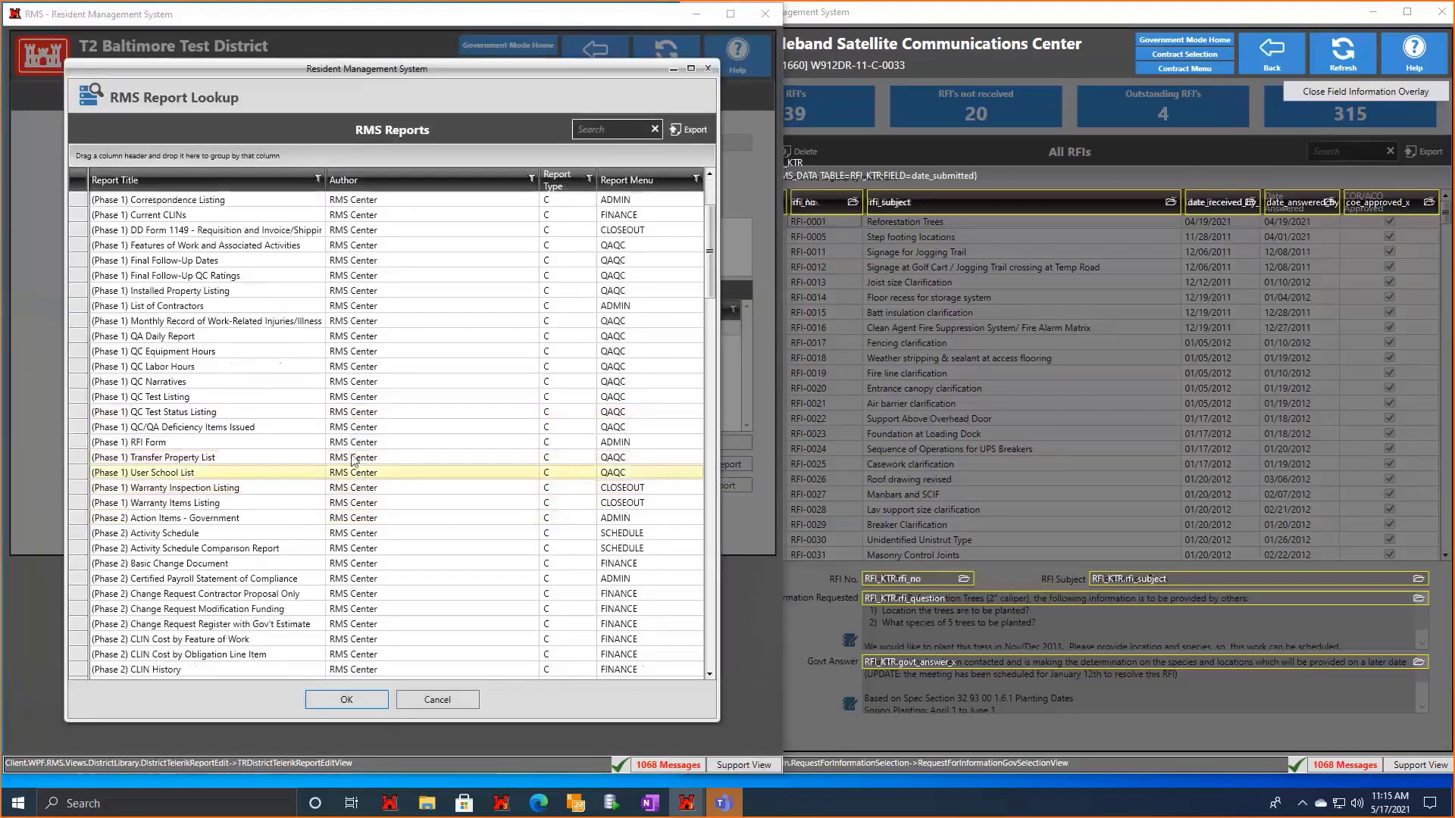
scroll(449, 512, "up", 1)
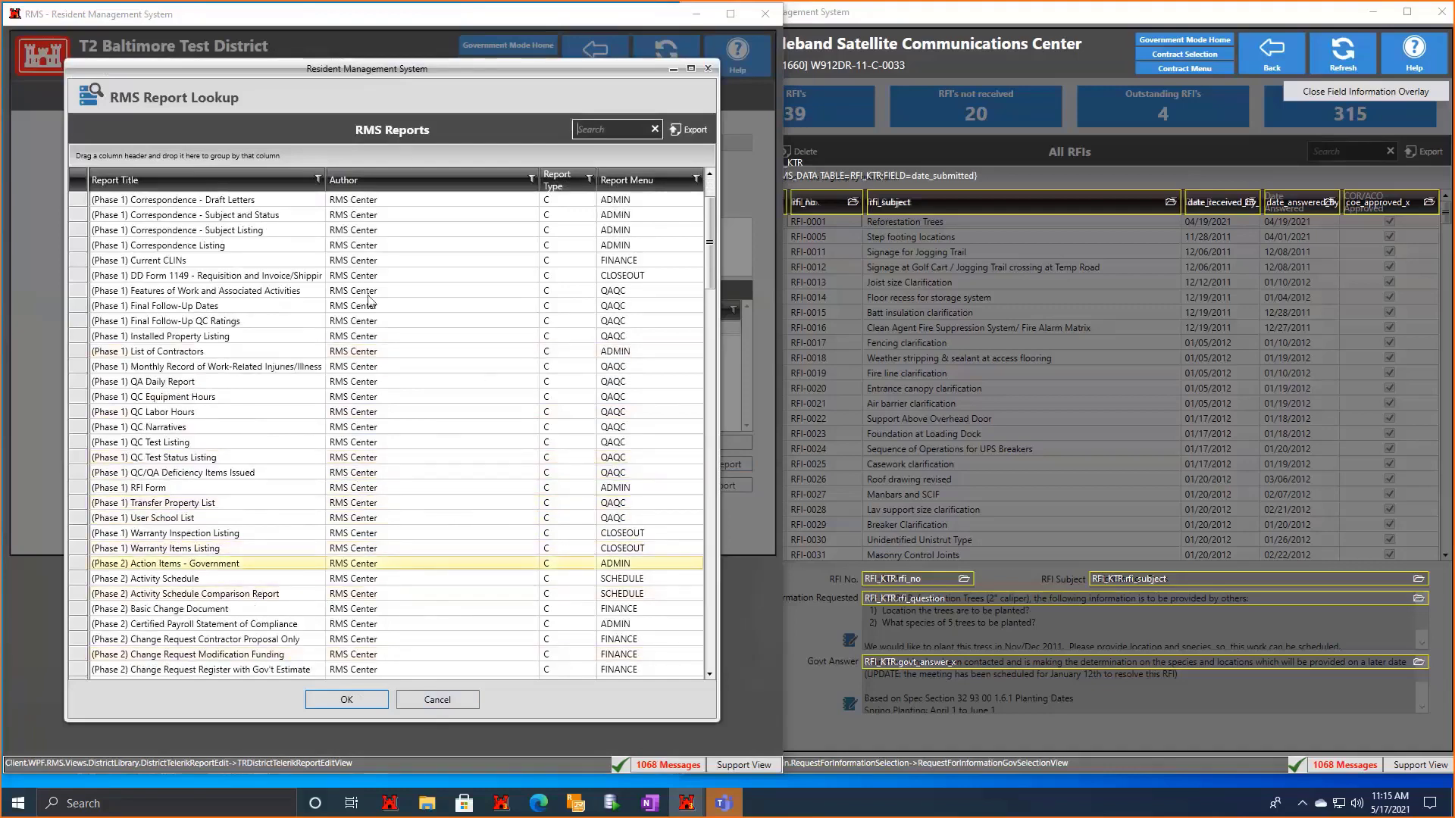
scroll(390, 341, "down", 3)
scroll(516, 318, "down", 1)
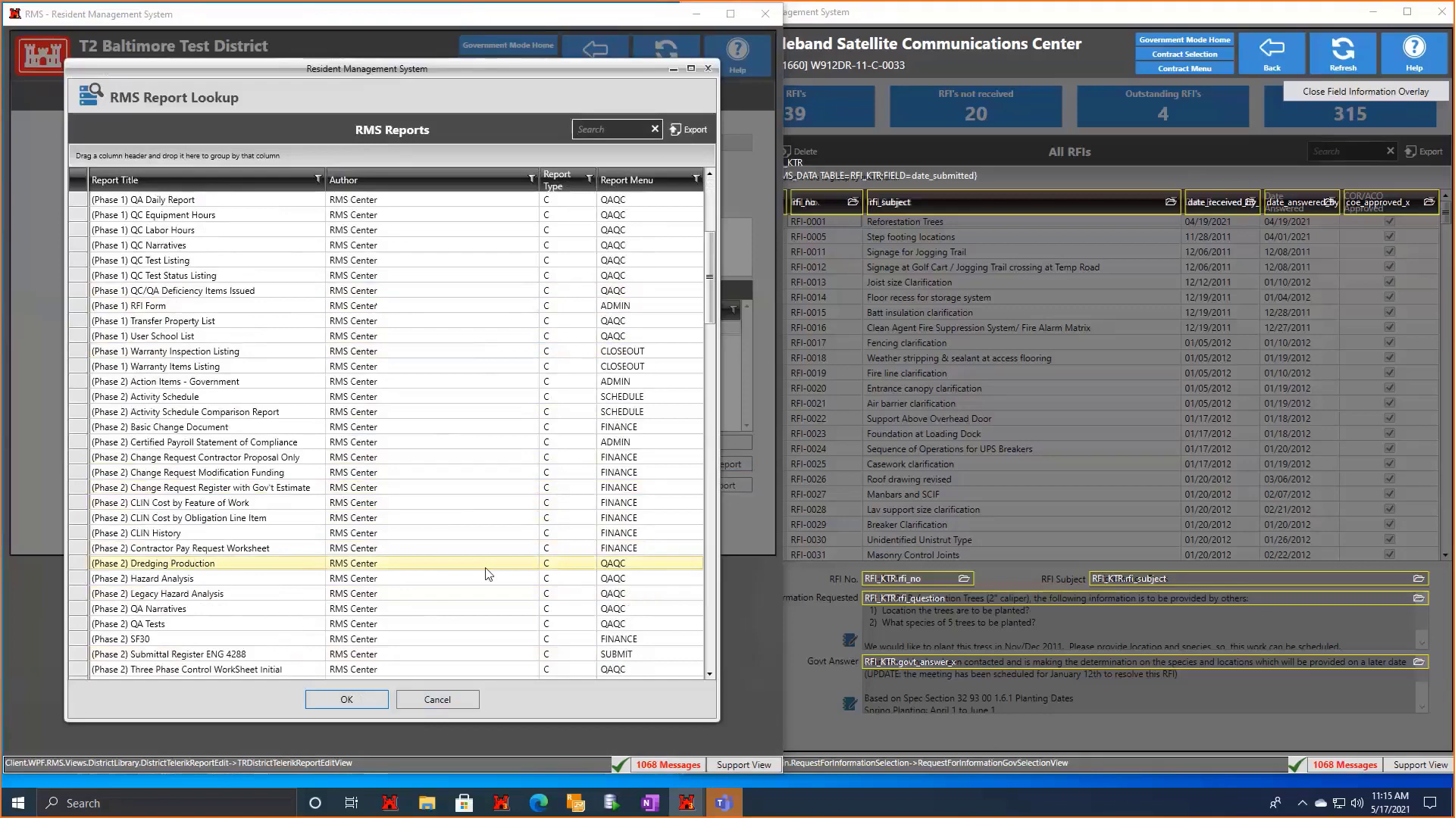
scroll(489, 574, "down", 5)
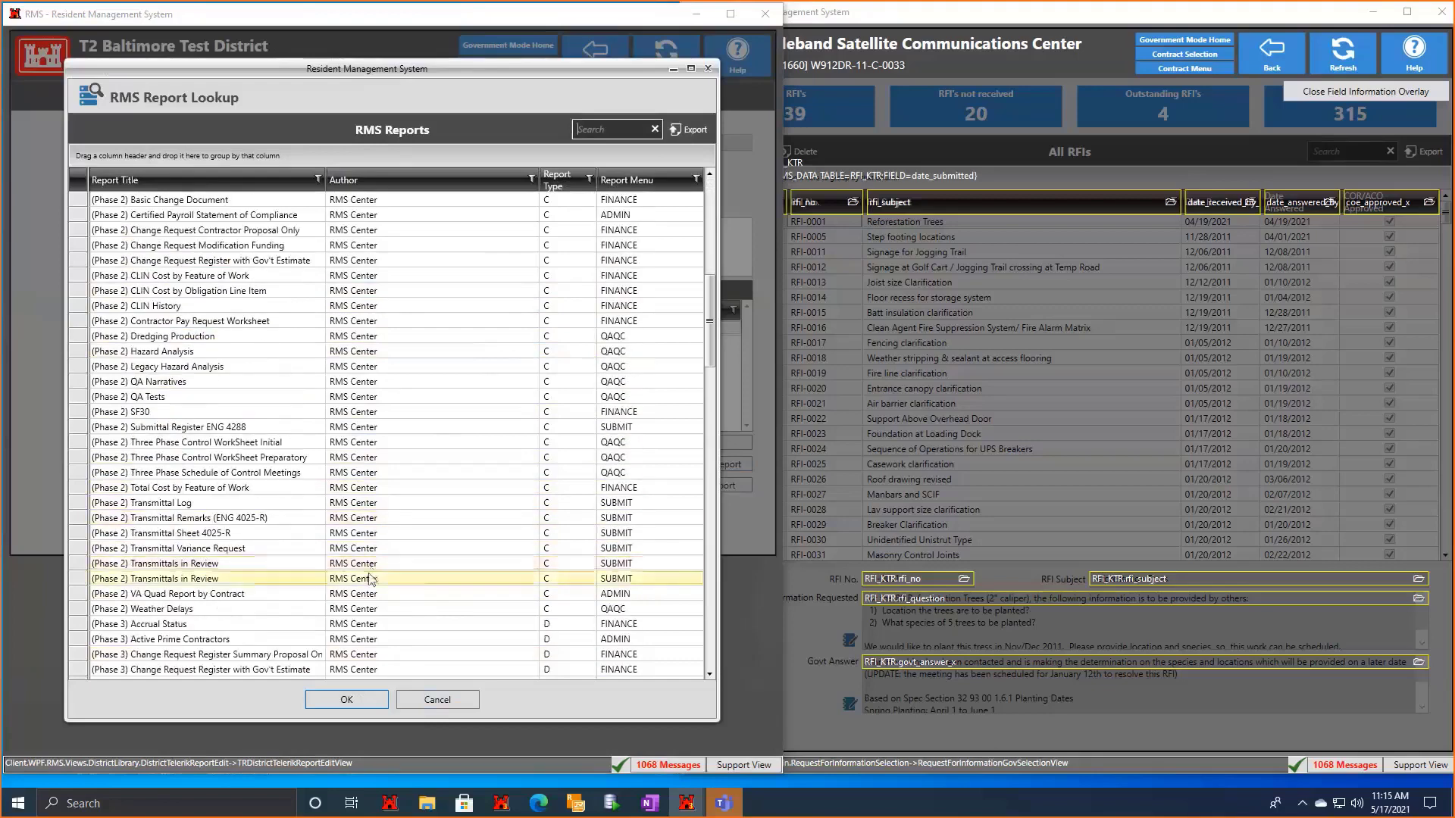
scroll(422, 601, "down", 1)
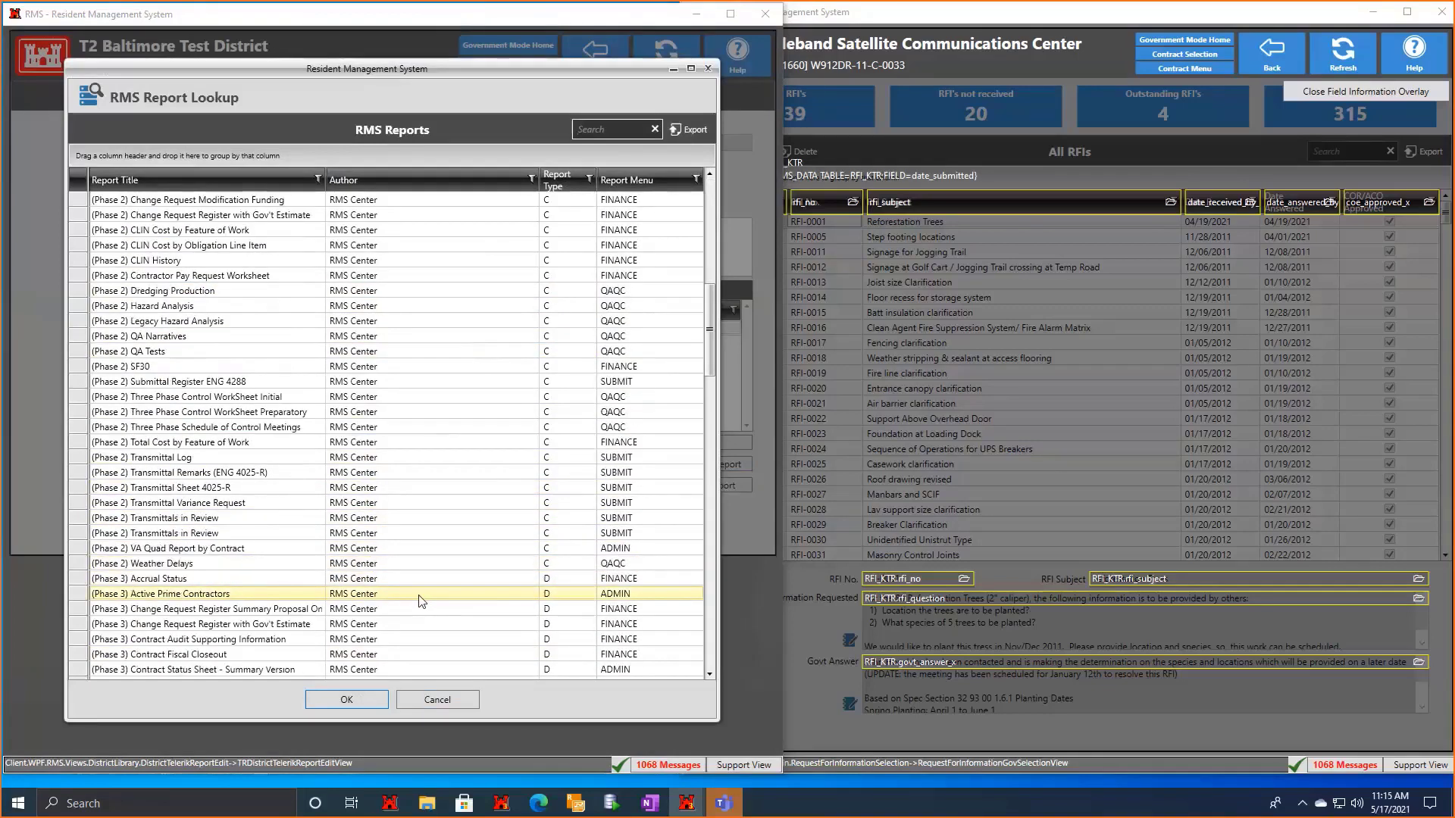
scroll(421, 595, "up", 2)
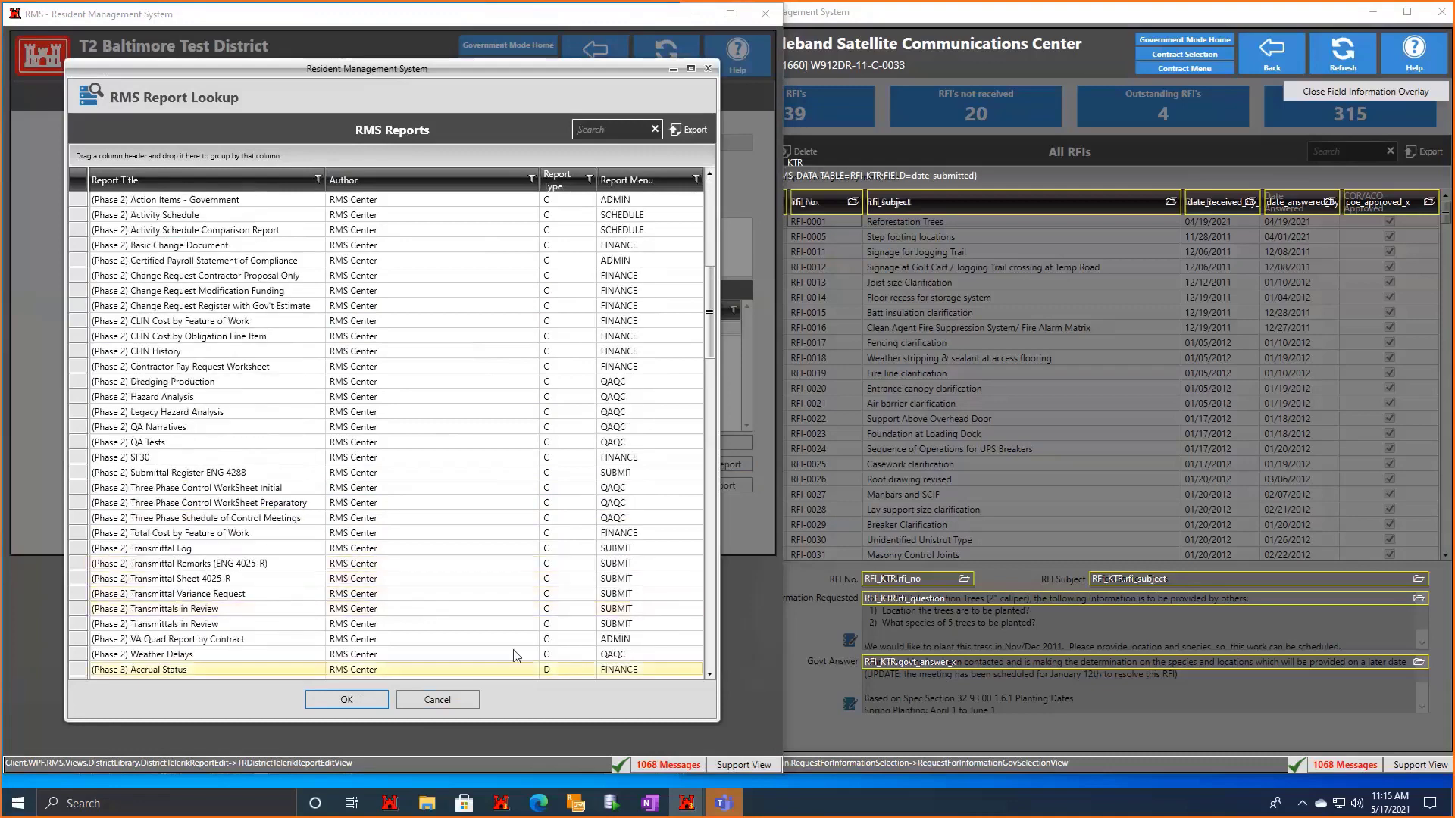
scroll(415, 621, "up", 2)
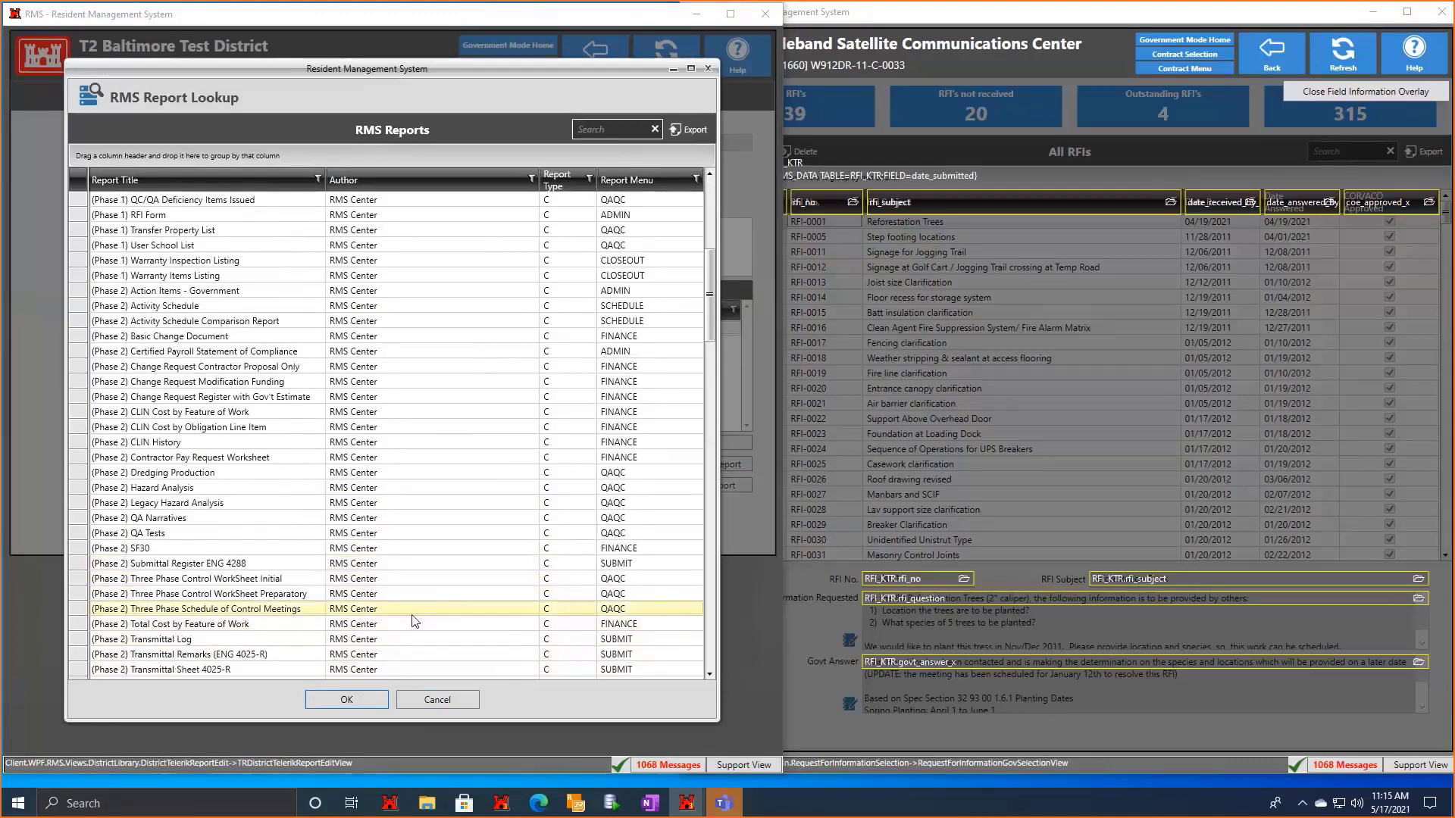
scroll(413, 623, "down", 7)
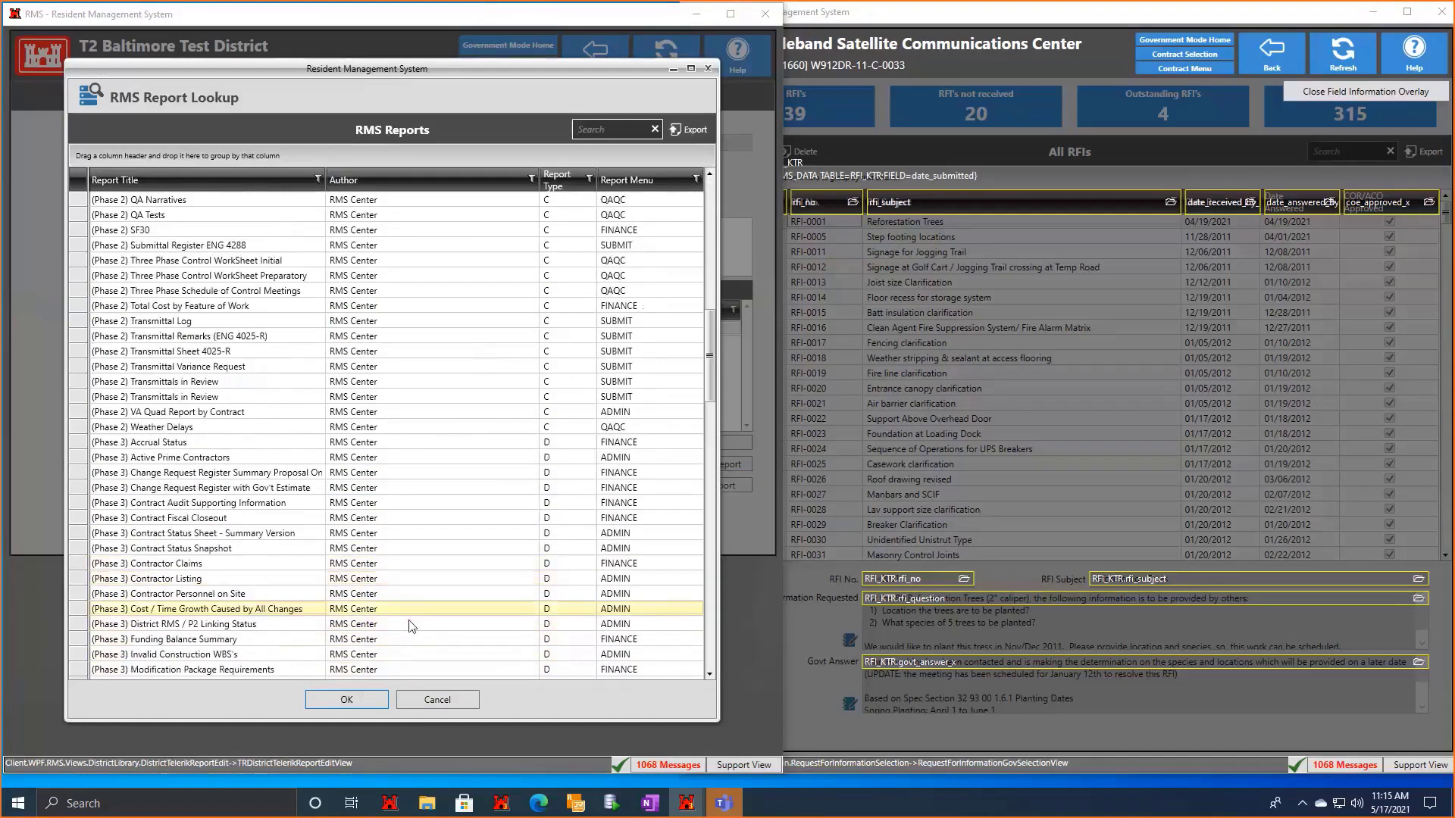
scroll(410, 626, "down", 3)
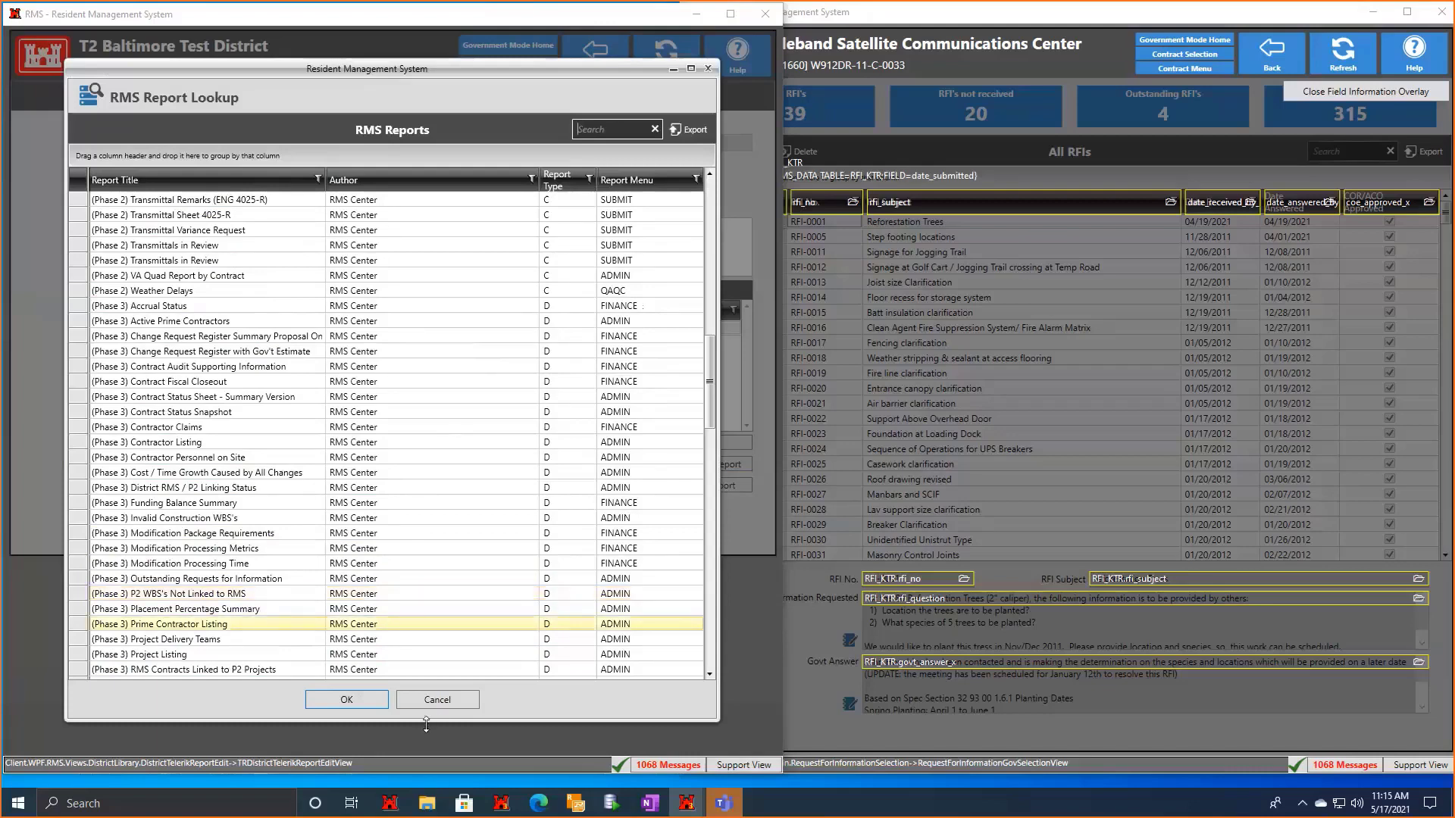
left_click(437, 700)
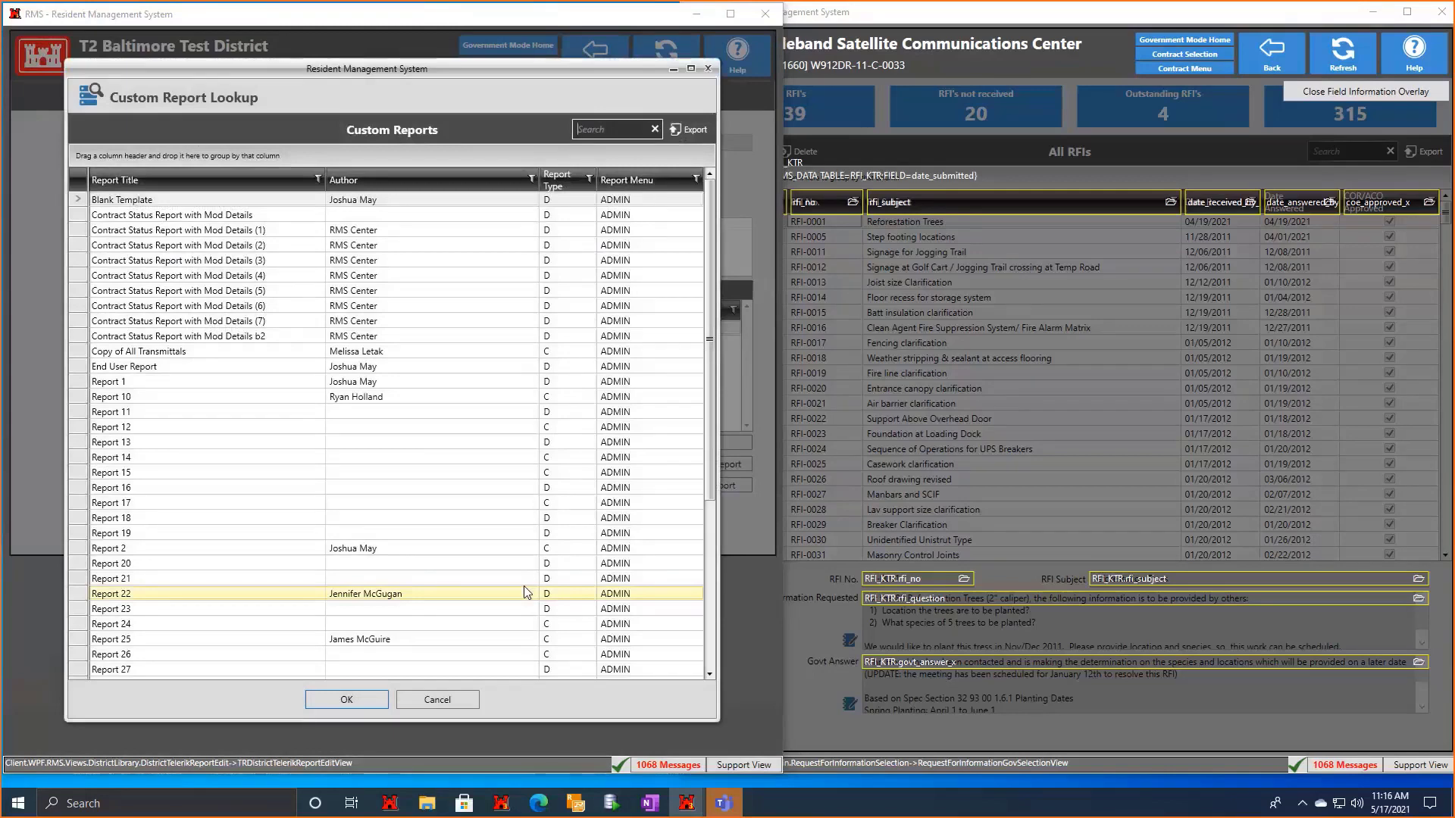
left_click(469, 704)
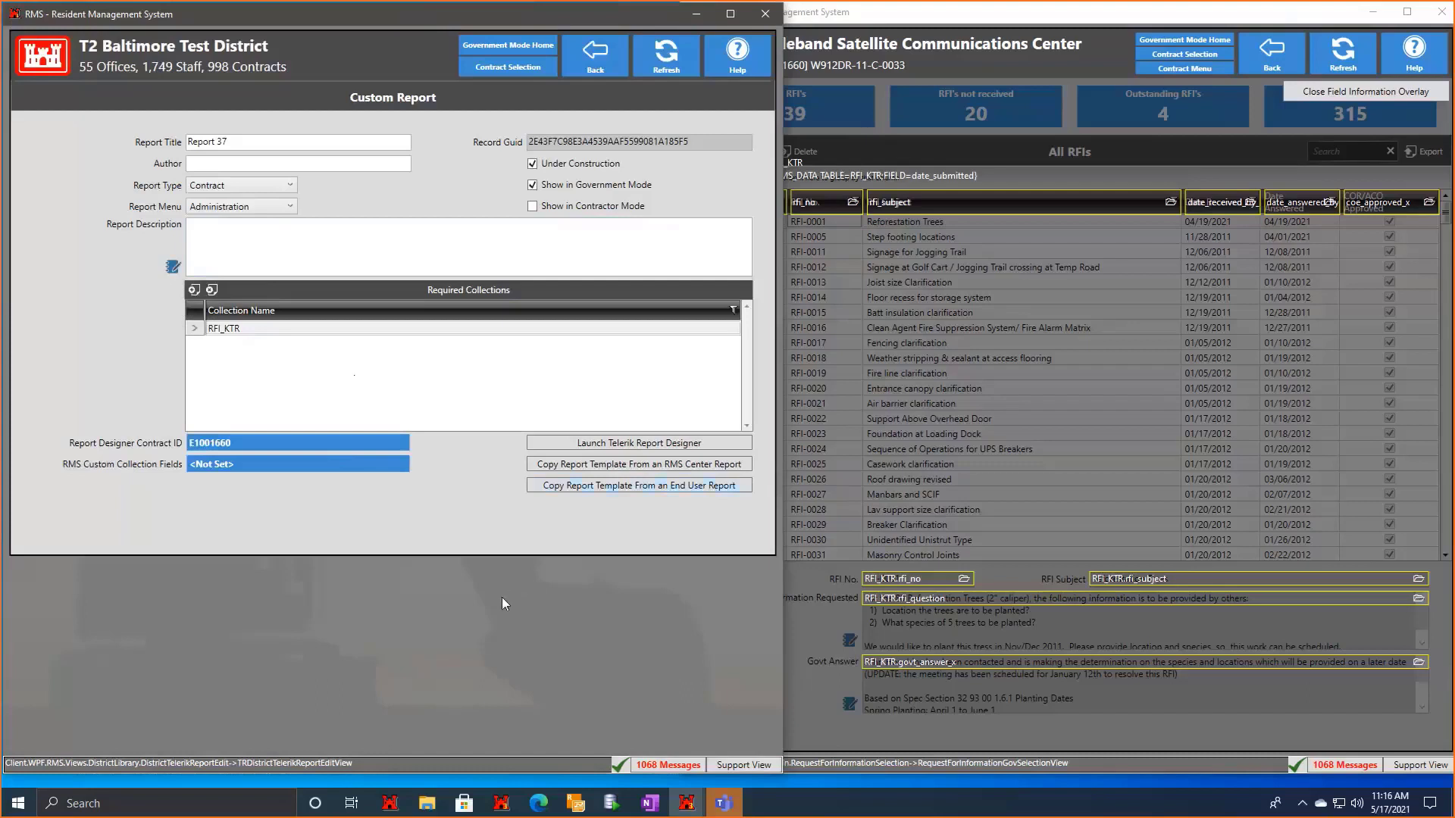
View the All RFIs list without its field information overlay, and launch the Telerik Report Designer for the custom report.
left_click(920, 458)
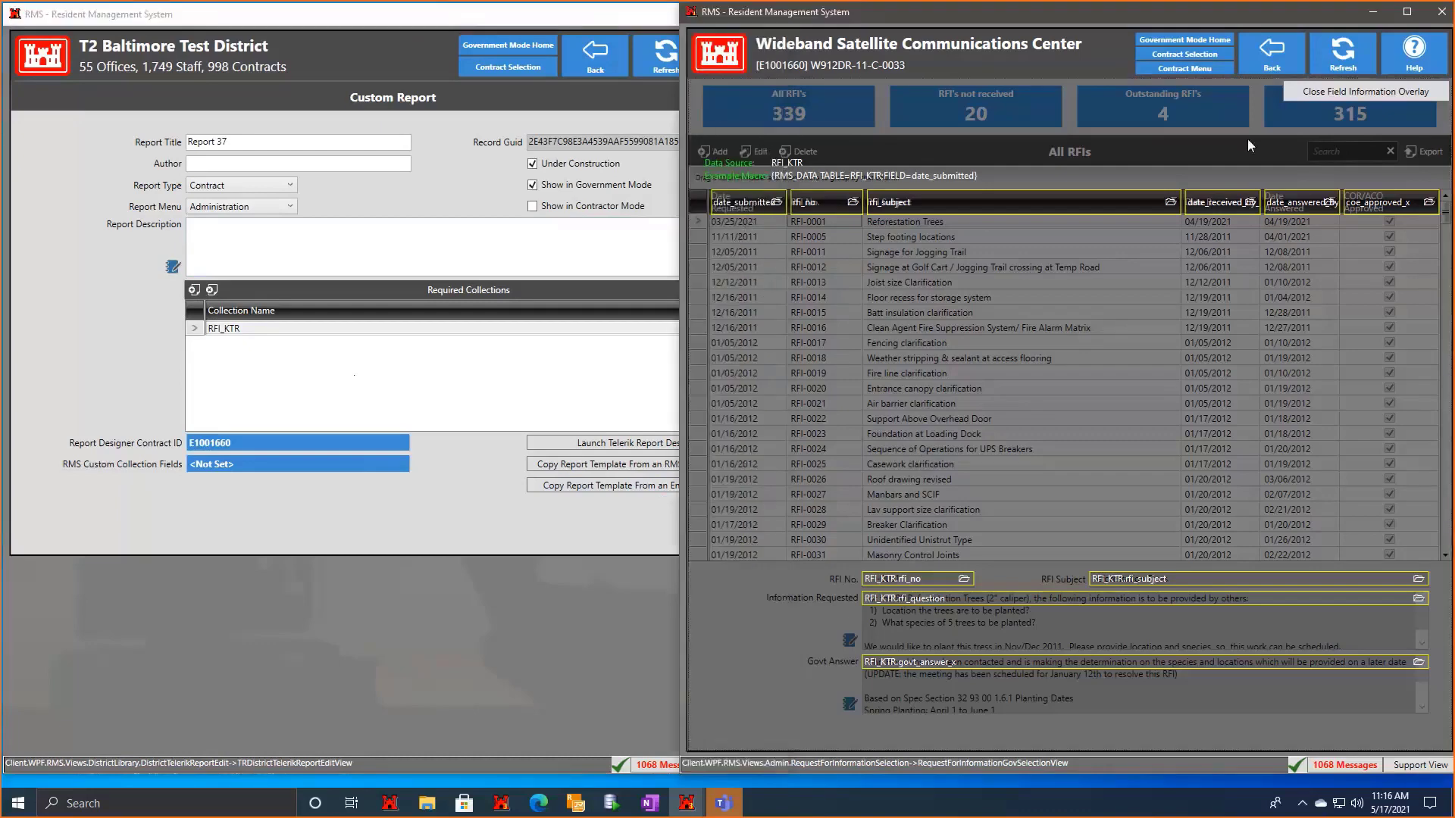
left_click(1335, 92)
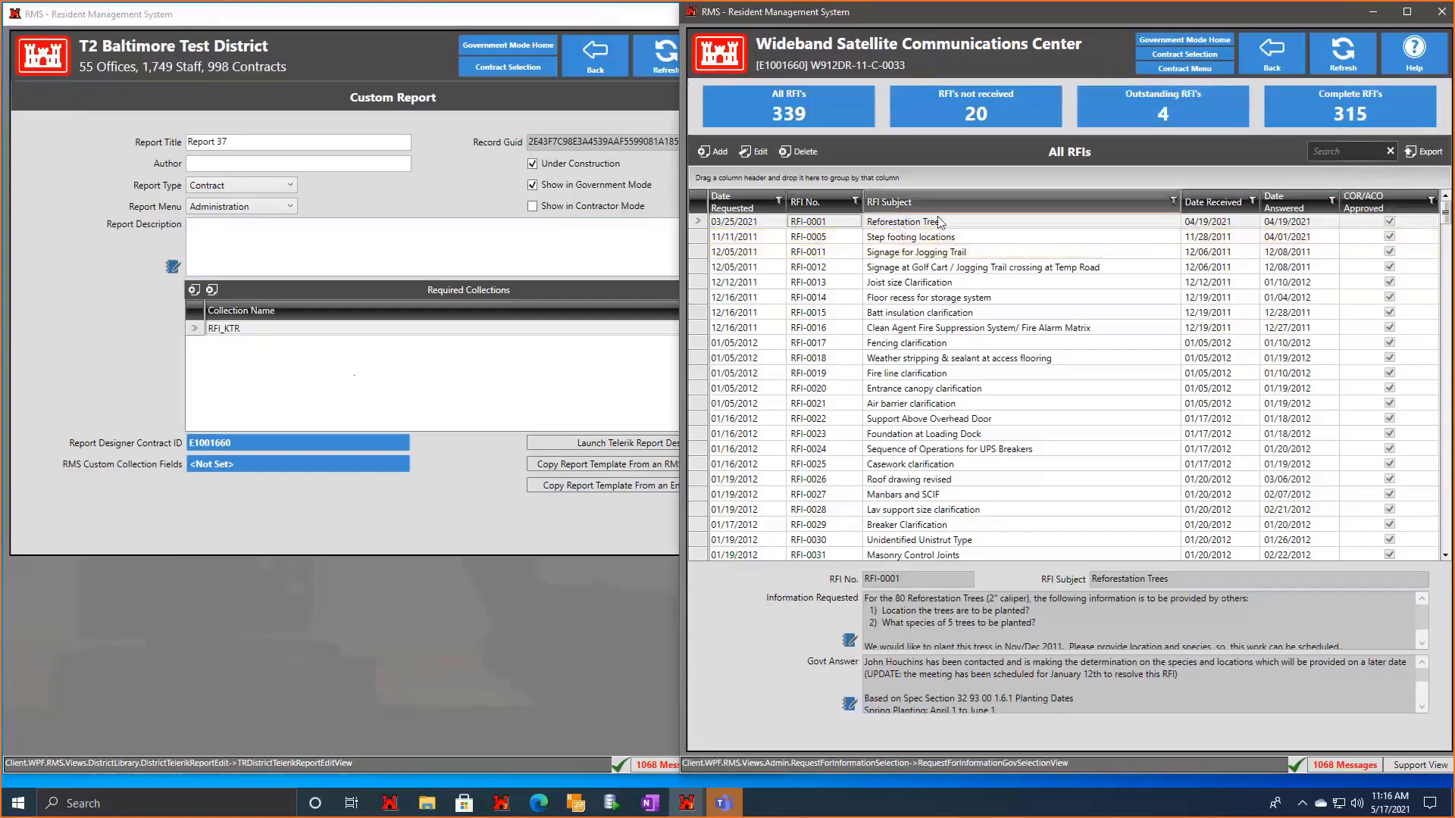
left_click(457, 471)
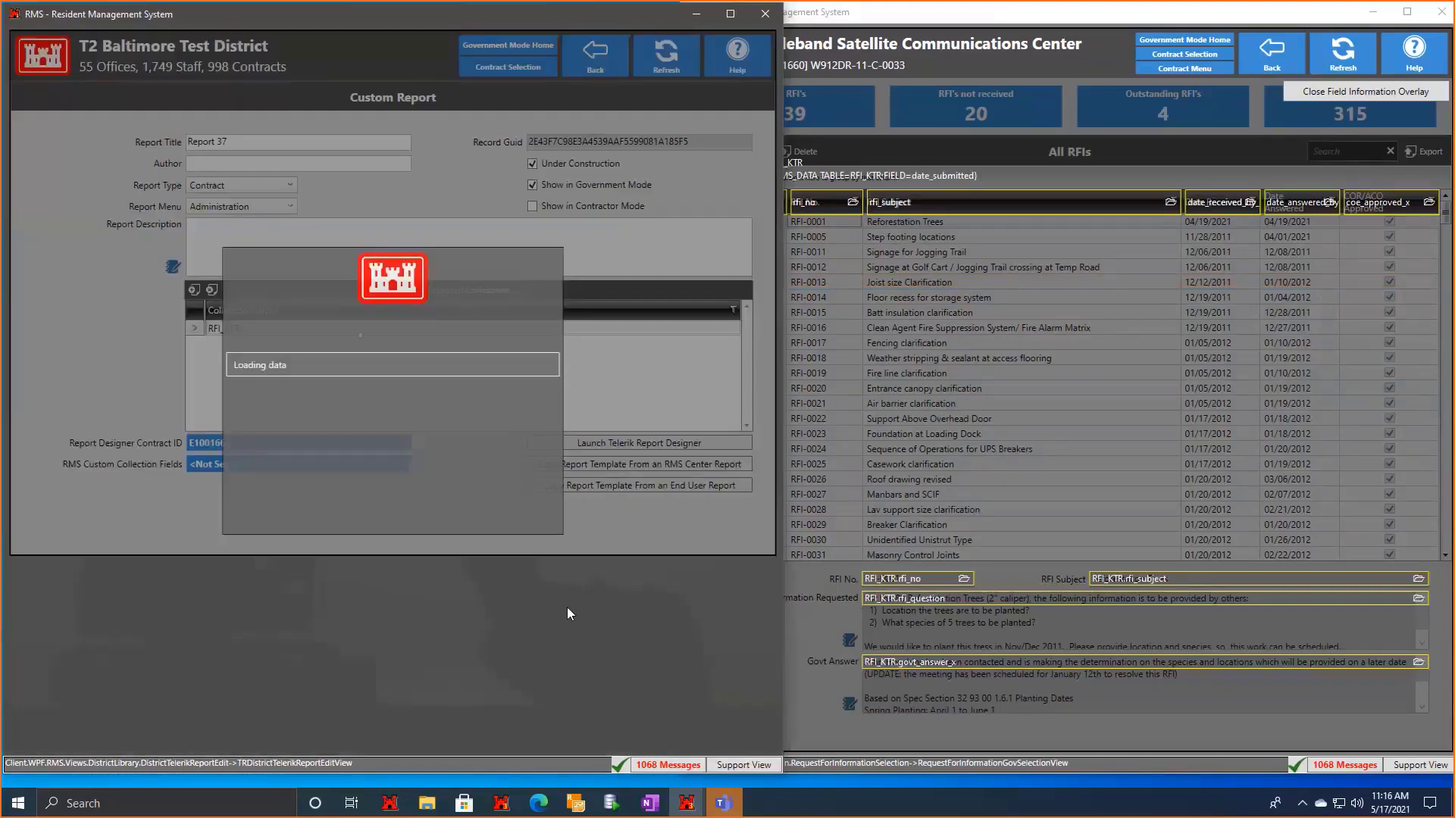
left_click(365, 564)
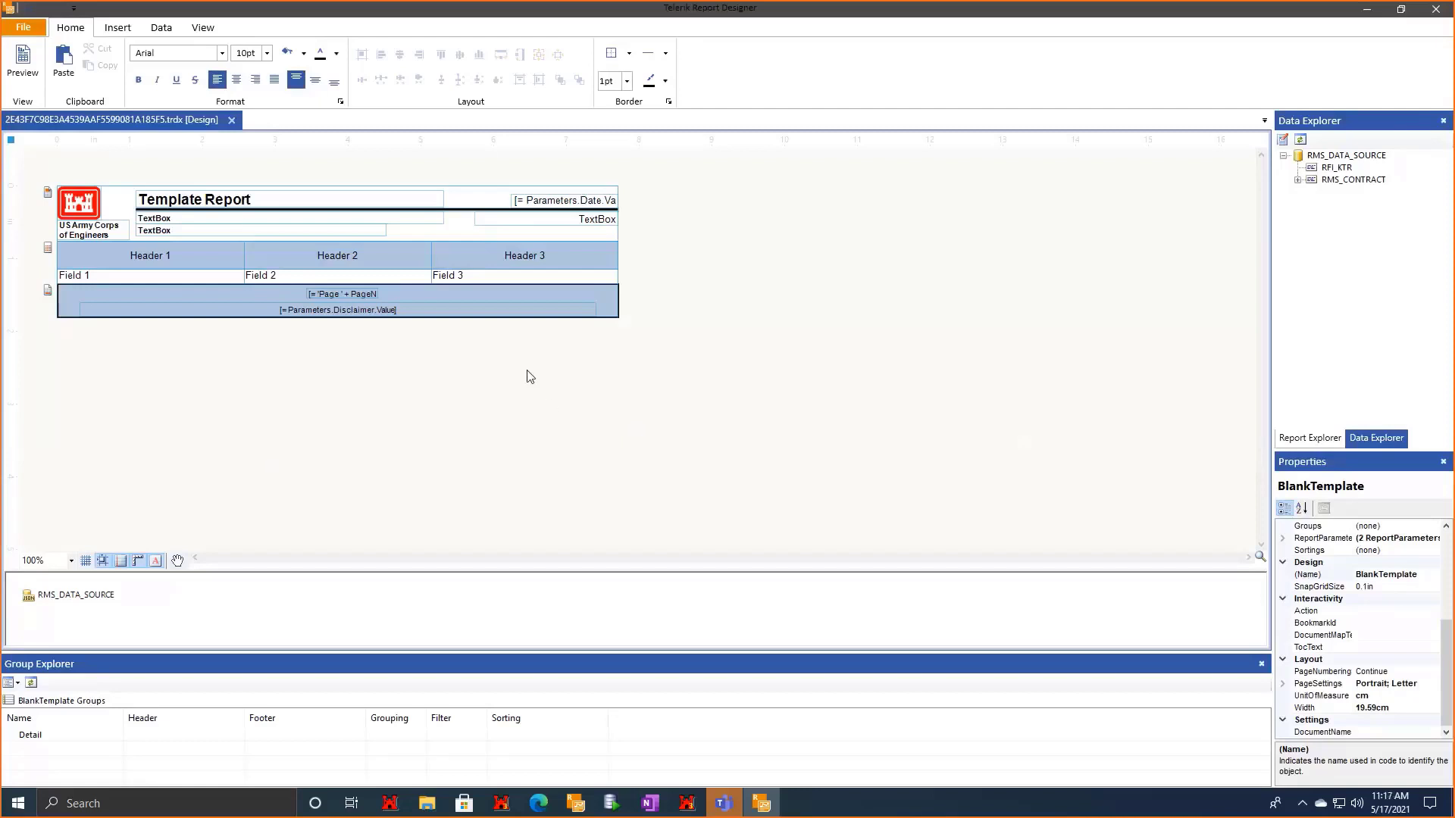
Narrow the Template Report title text box in the page header to about 9.44 cm wide.
left_click(208, 199)
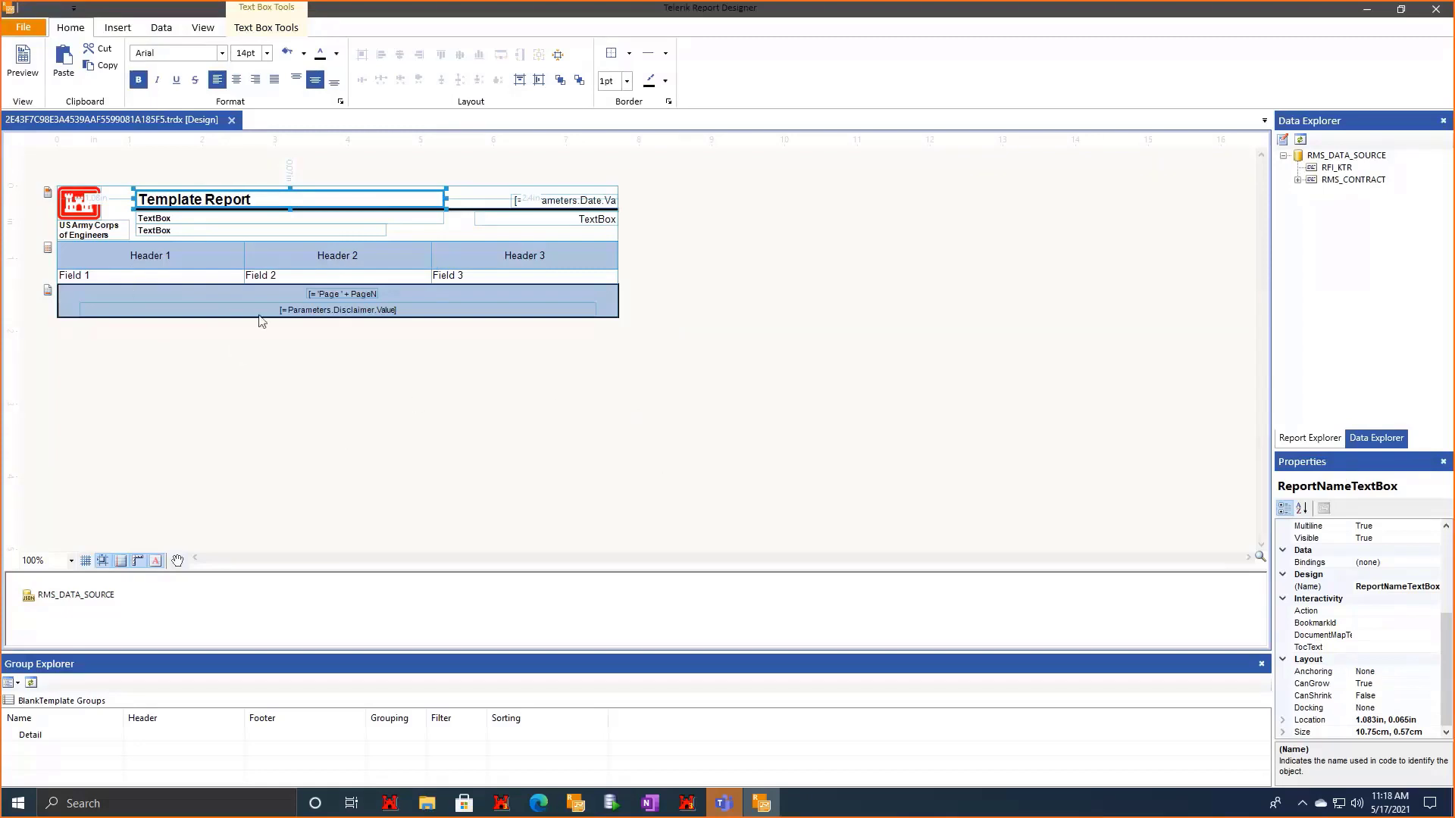
left_click_drag(446, 198, 407, 205)
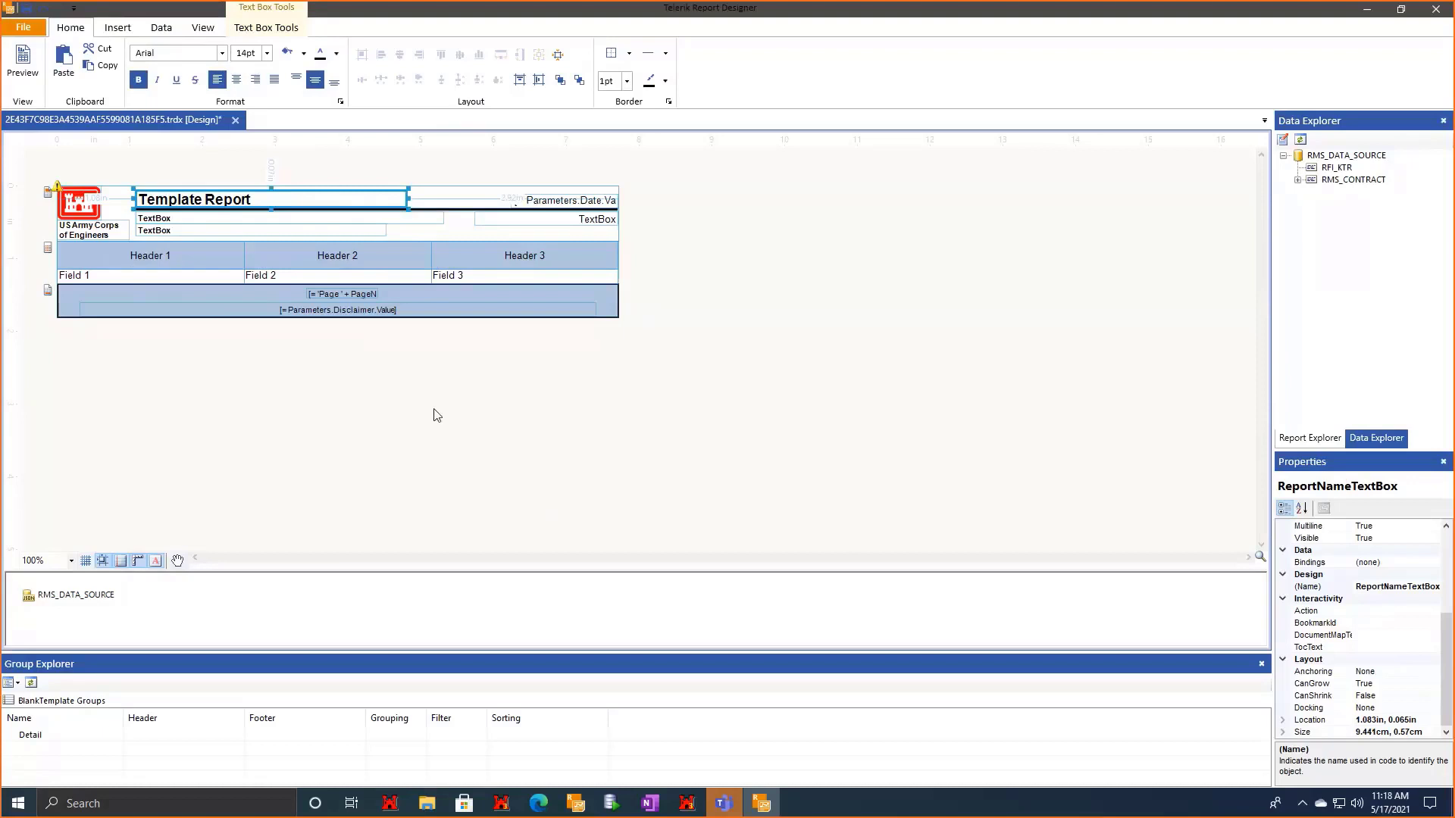
left_click(655, 446)
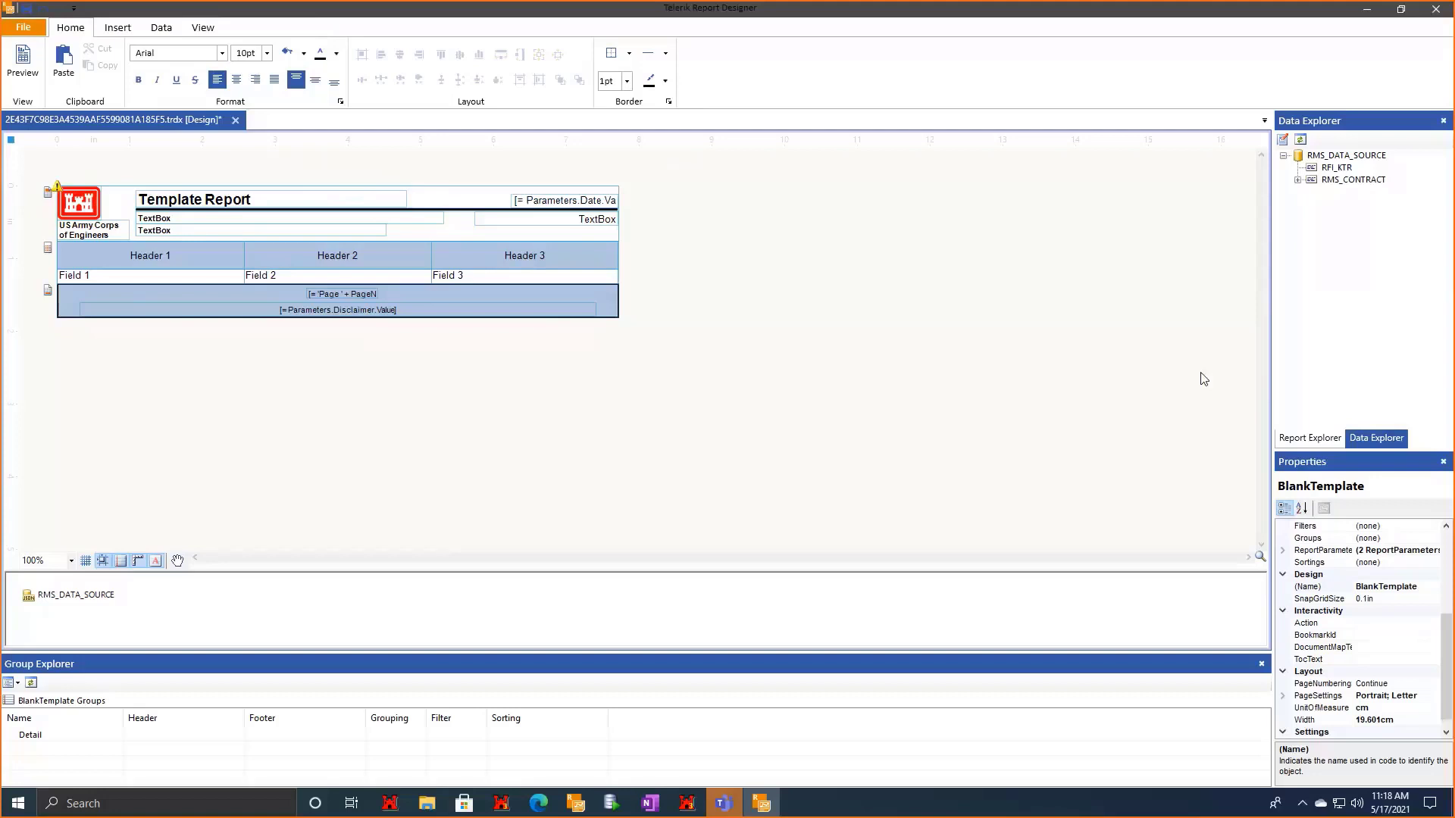
Examine the RFI_KTR and RMS_CONTRACT data collections and match the report structure's header text boxes and table cells to the template layout.
left_click(1325, 168)
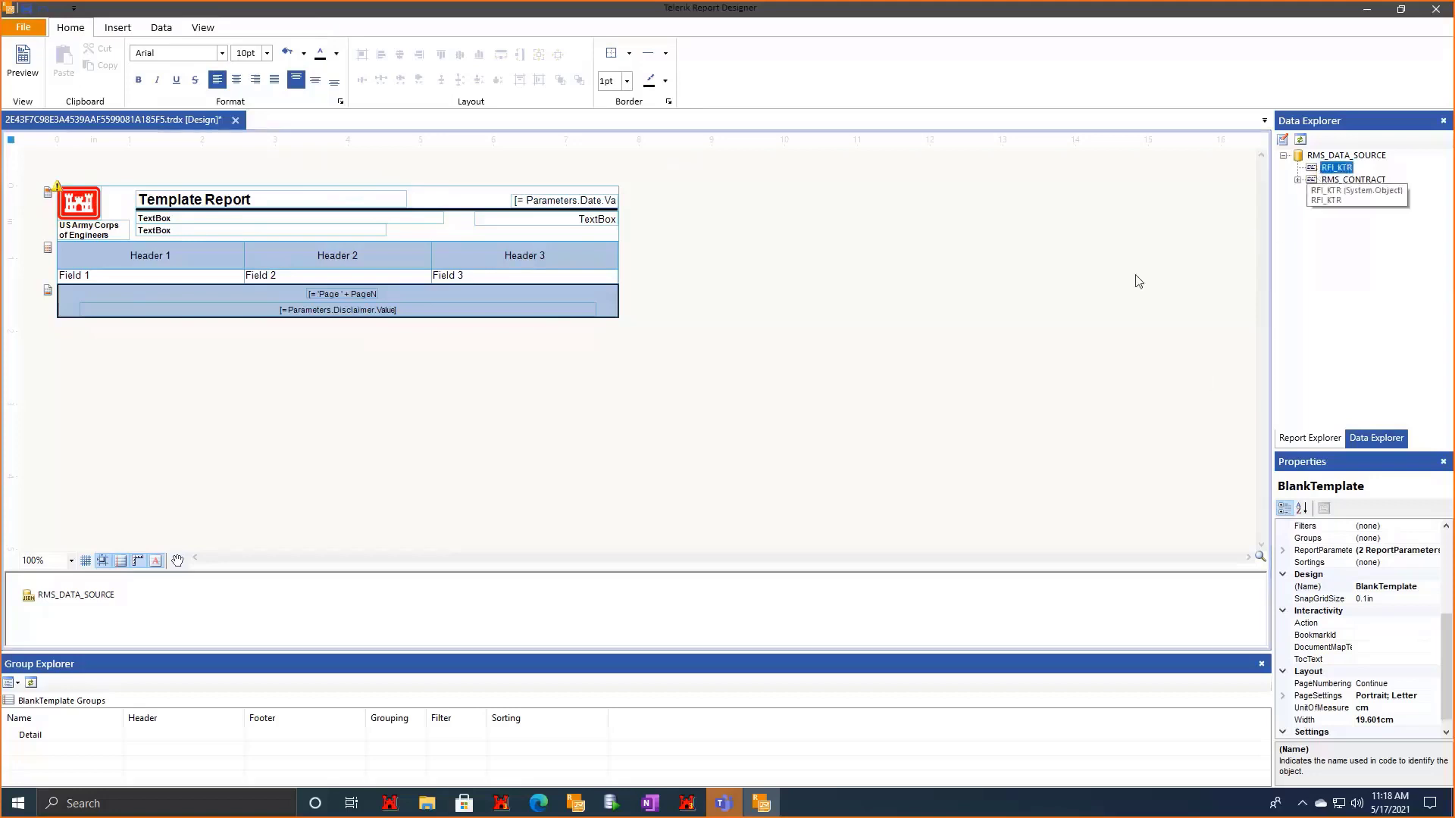
left_click(1333, 180)
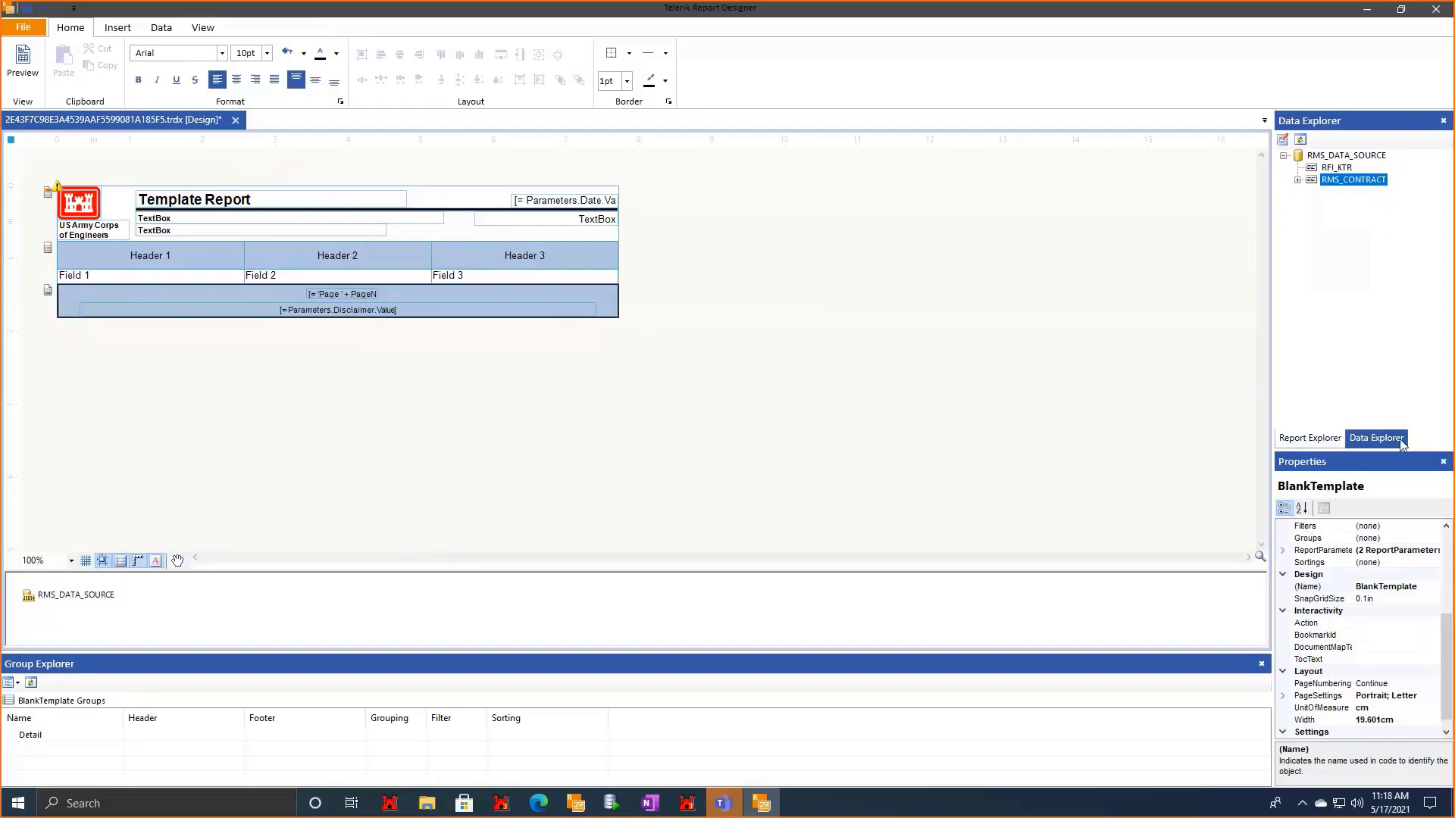
left_click(1303, 439)
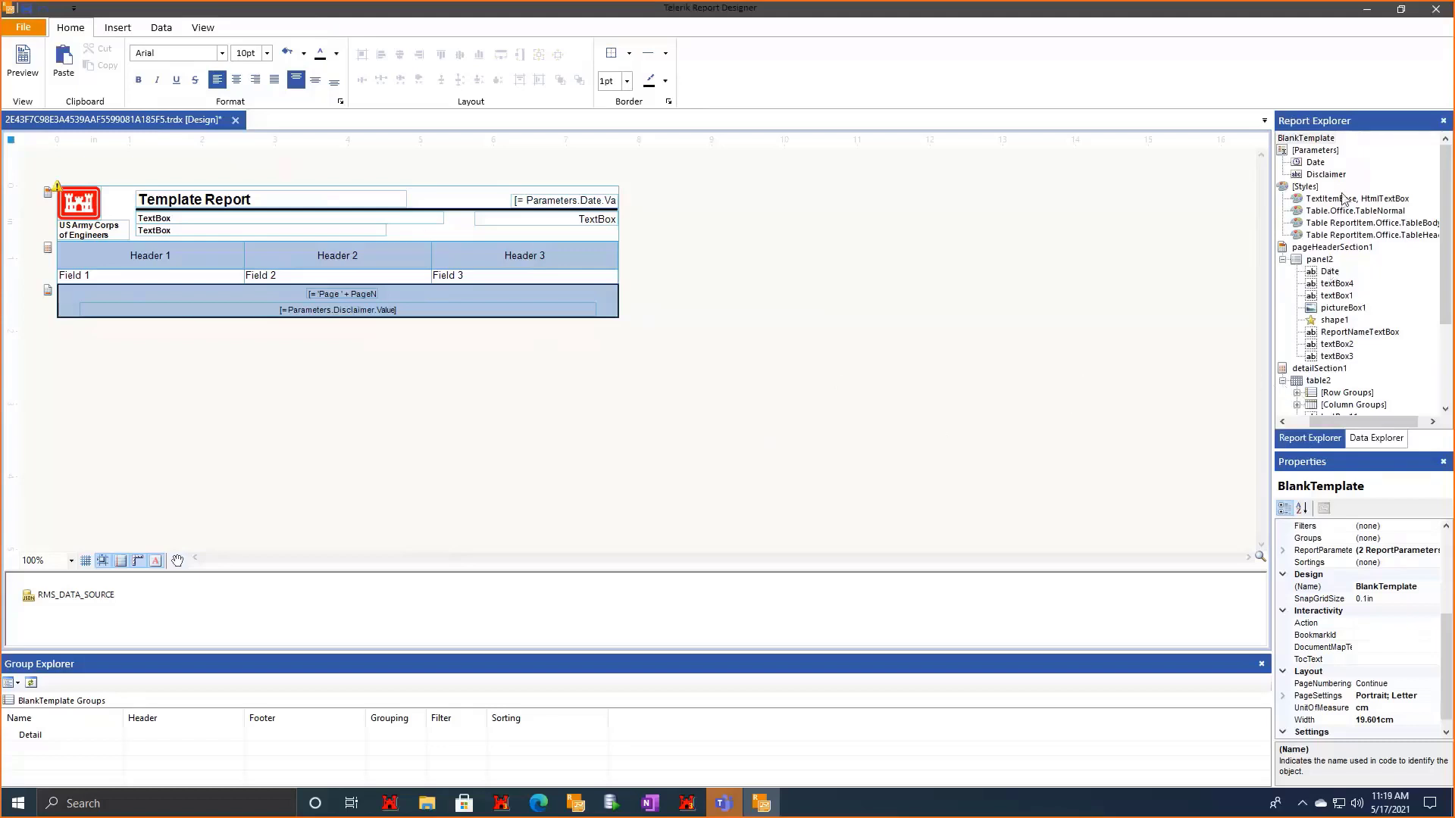
scroll(1344, 200, "down", 3)
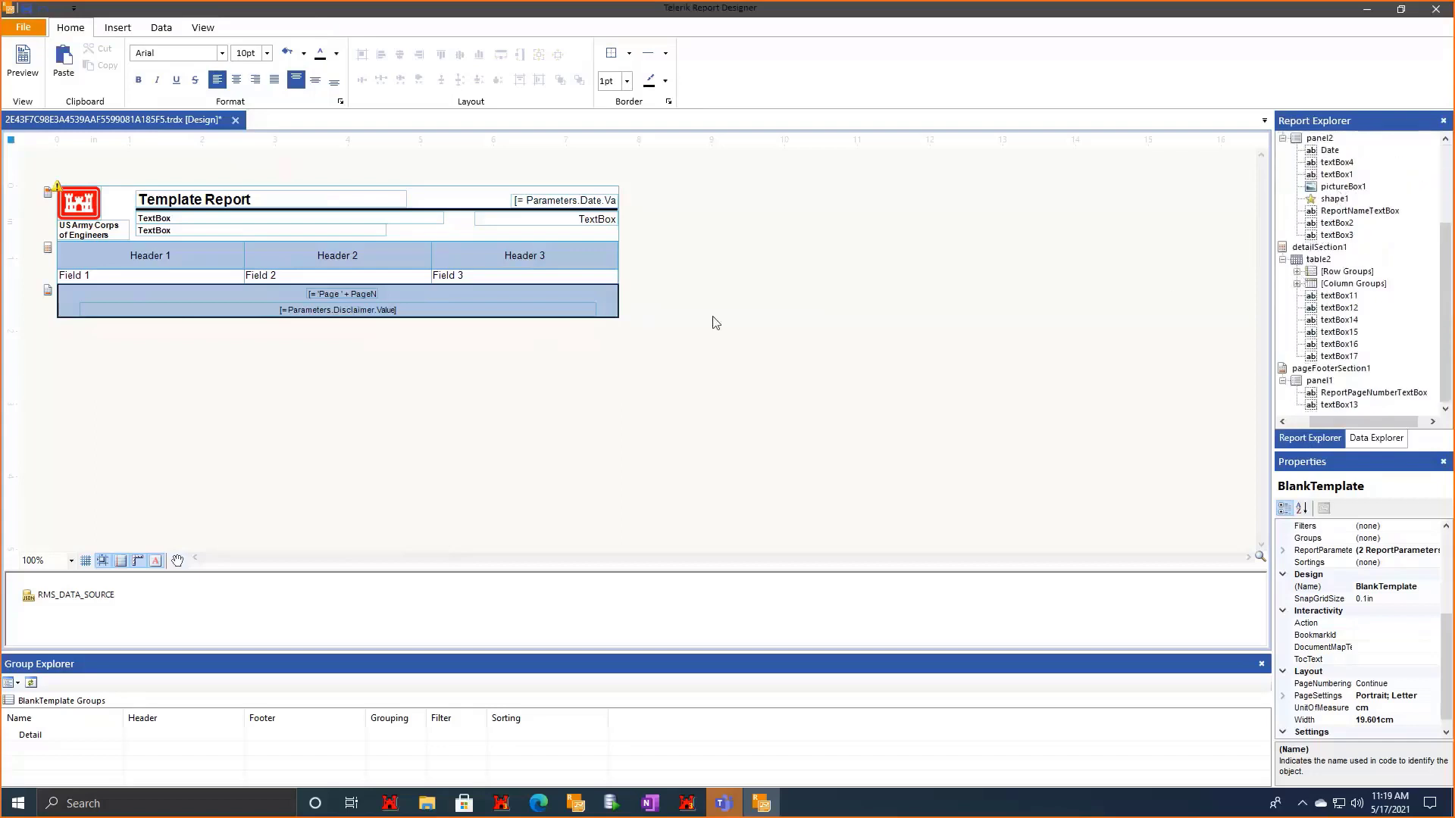
left_click(1337, 345)
left_click(1339, 308)
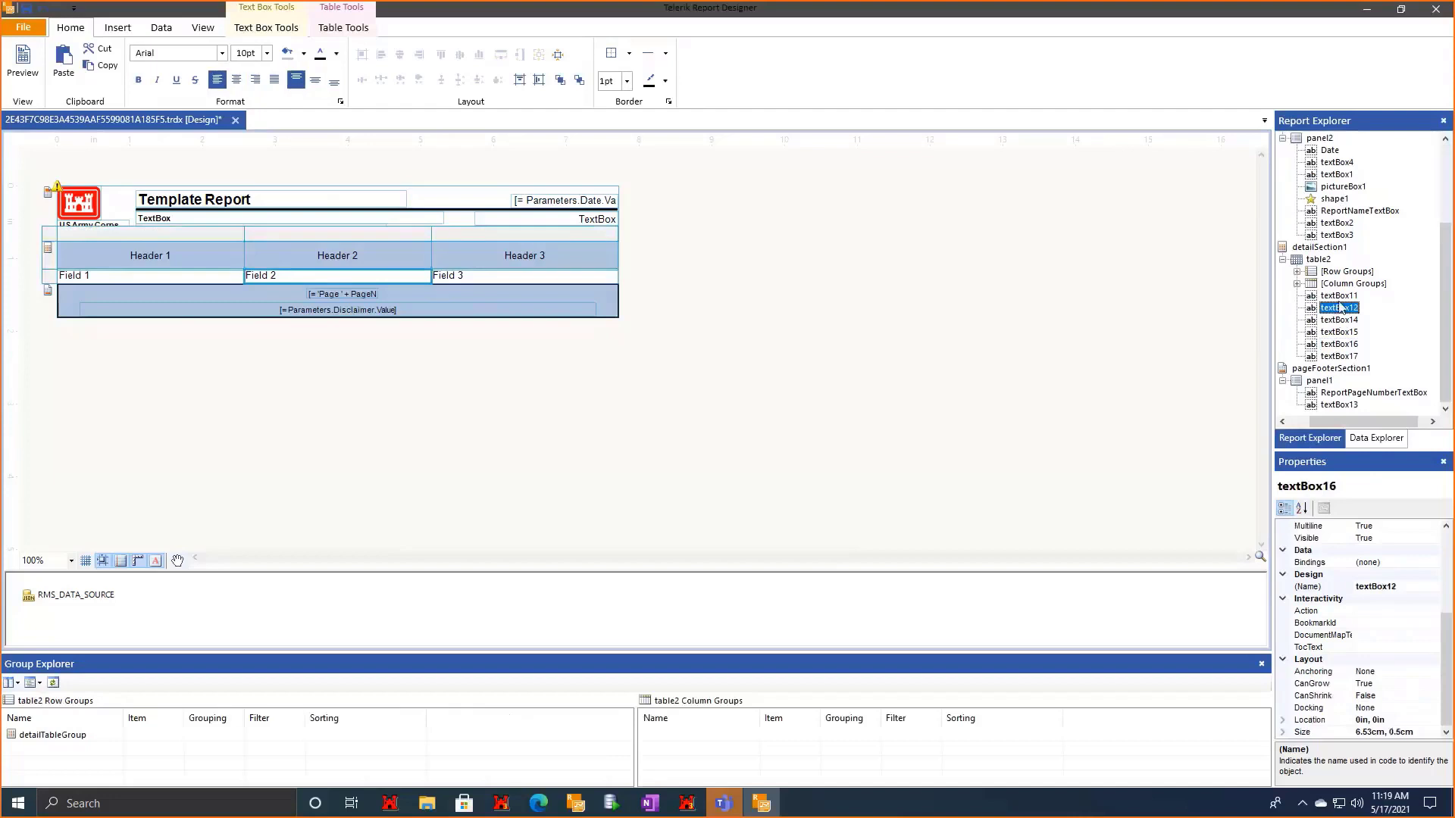
left_click(1339, 296)
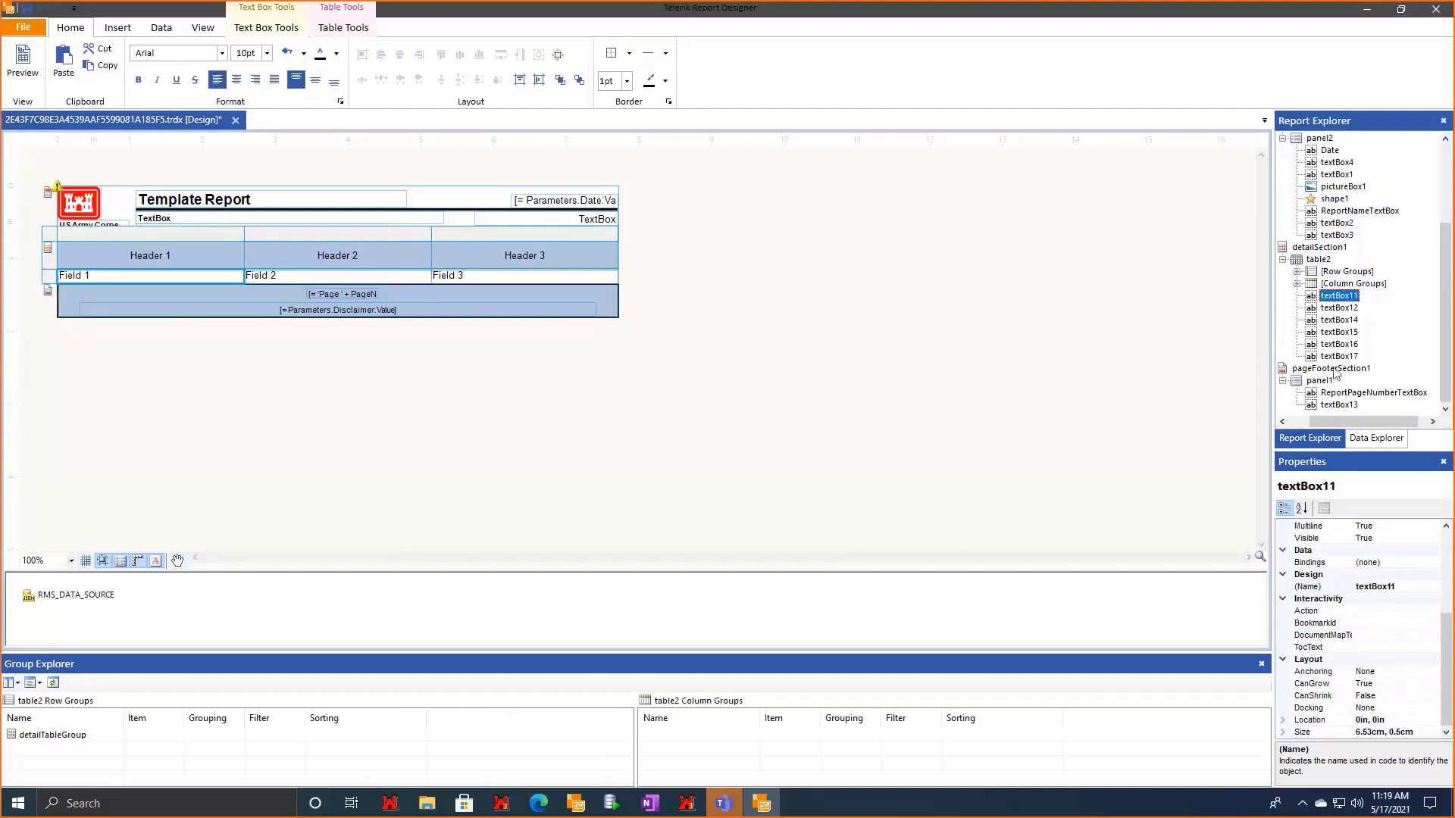
left_click(1337, 235)
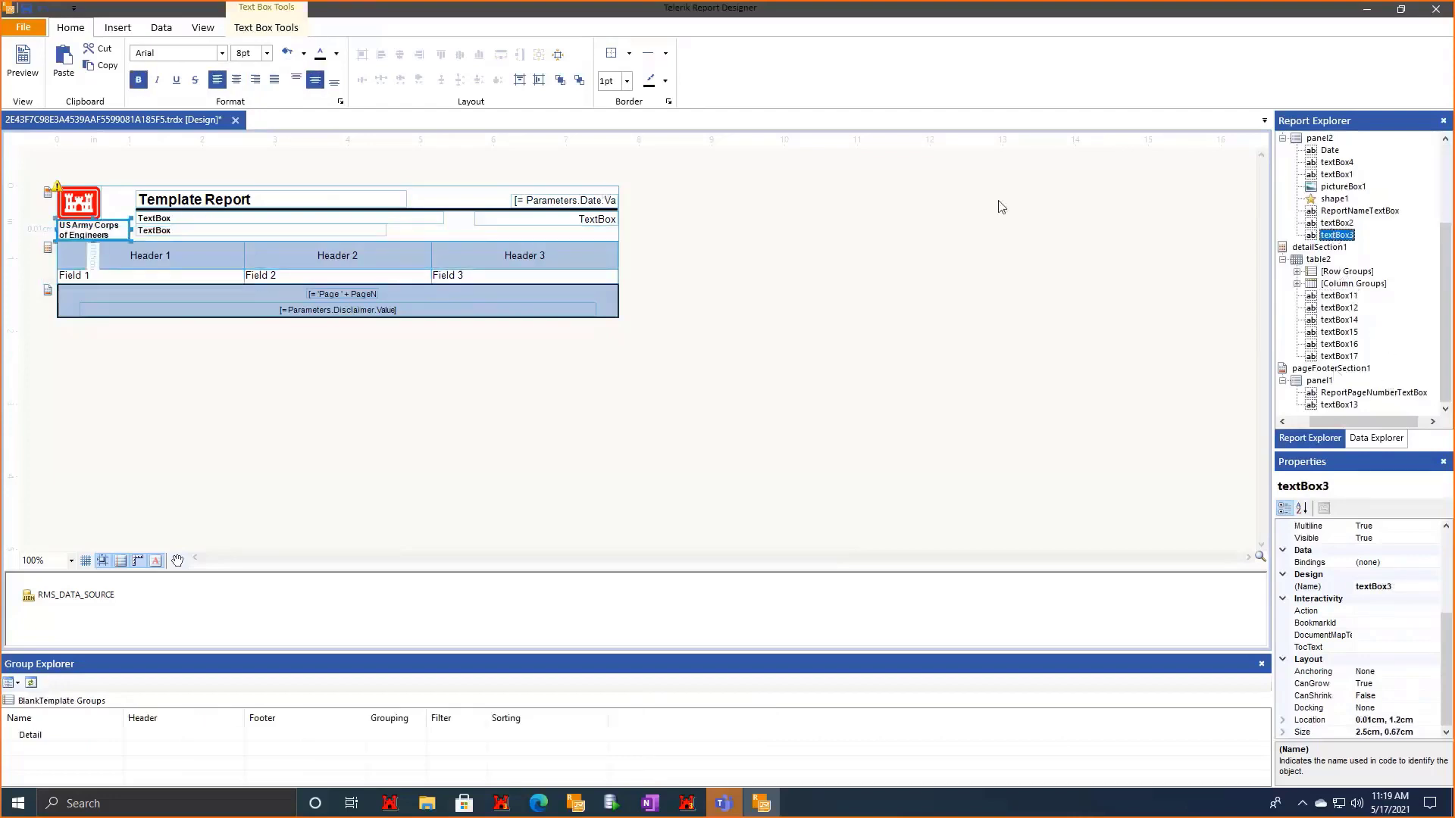
left_click(1323, 212)
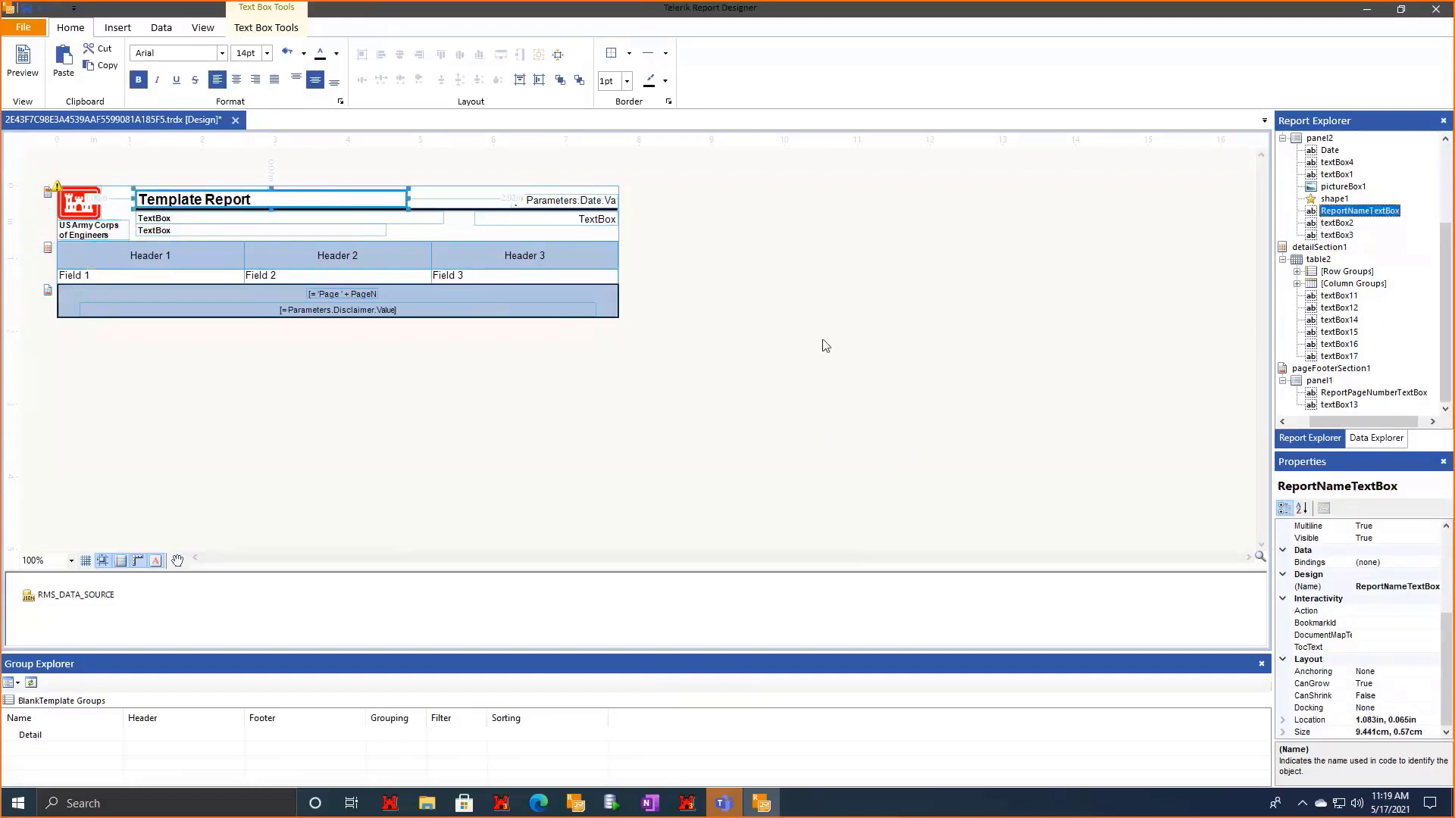
scroll(1367, 290, "up", 3)
scroll(1328, 266, "down", 3)
scroll(1327, 266, "down", 1)
left_click(1344, 356)
left_click(1339, 295)
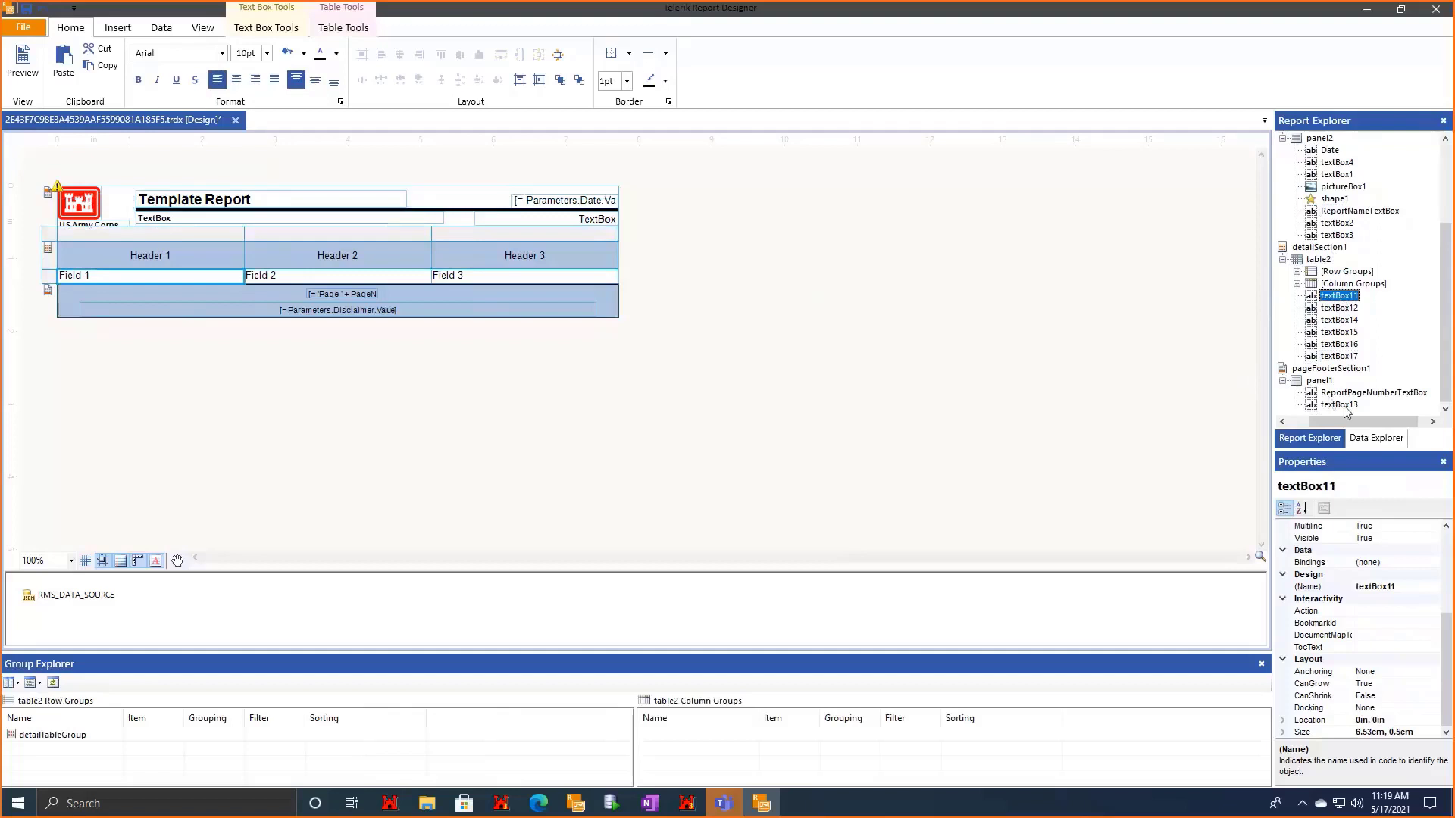
left_click(995, 348)
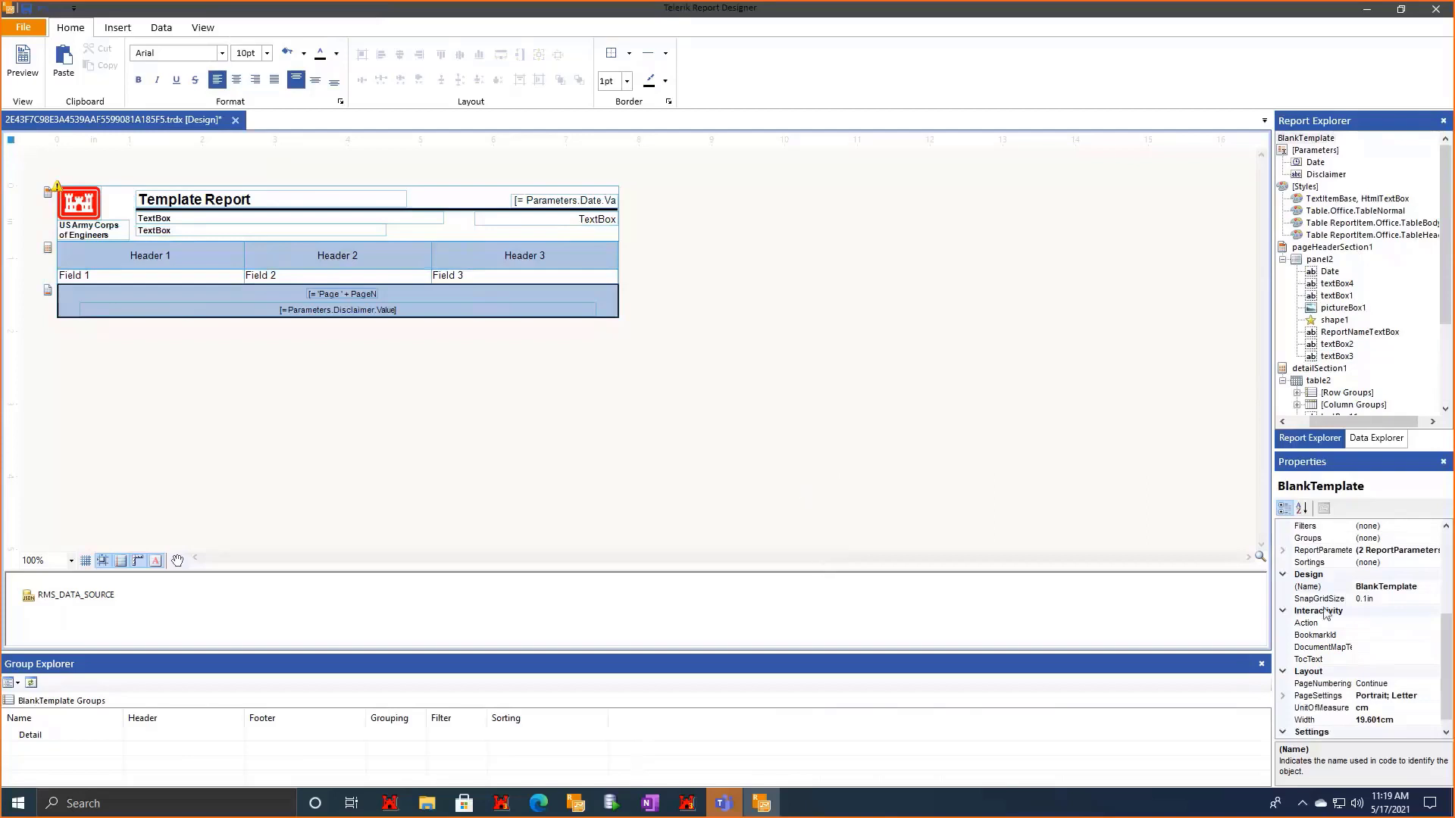
Review the appearance, behavior, data and layout properties of the Header 3 table cell.
left_click(488, 260)
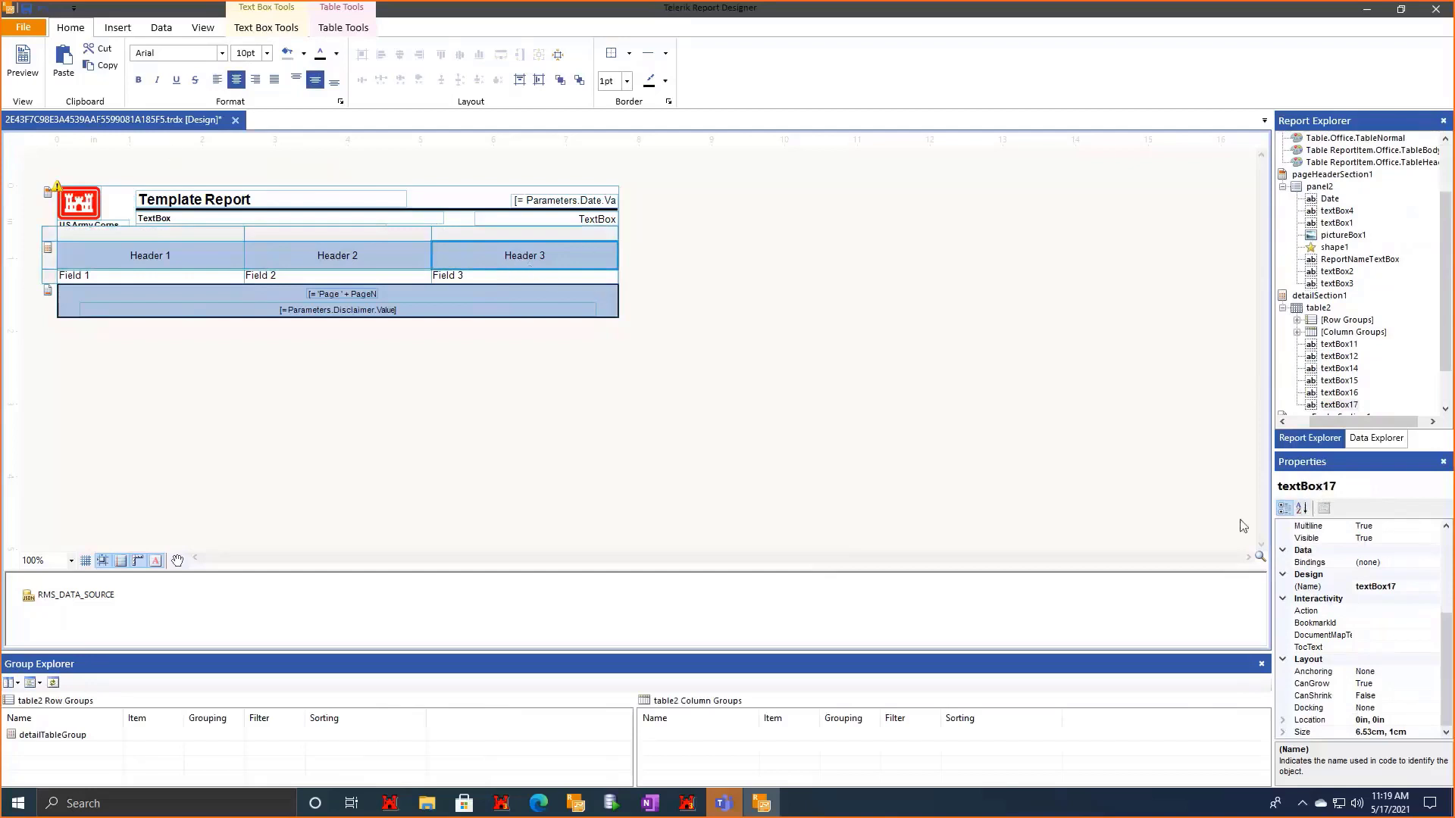
scroll(1339, 625, "up", 5)
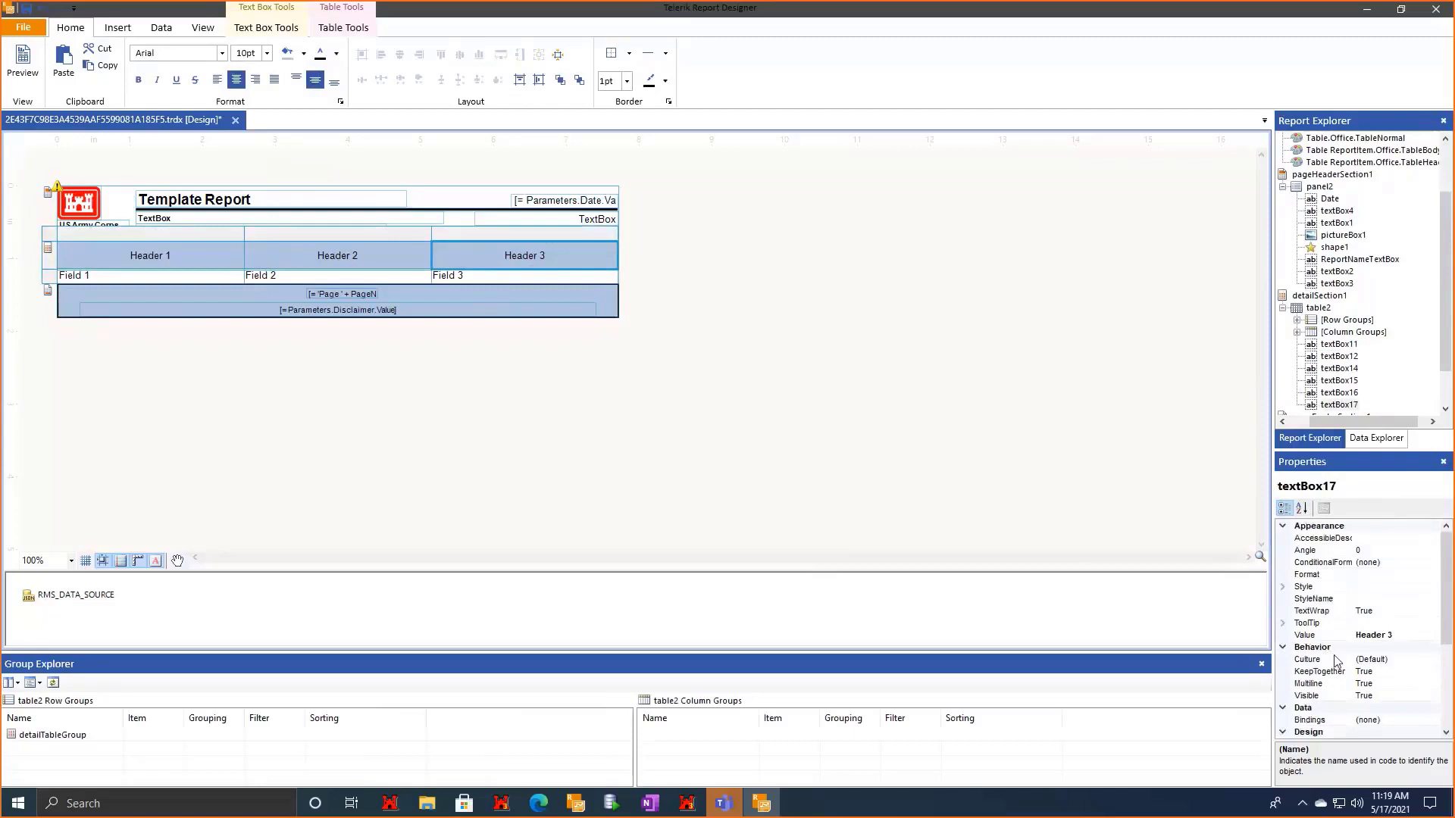
scroll(1335, 661, "down", 3)
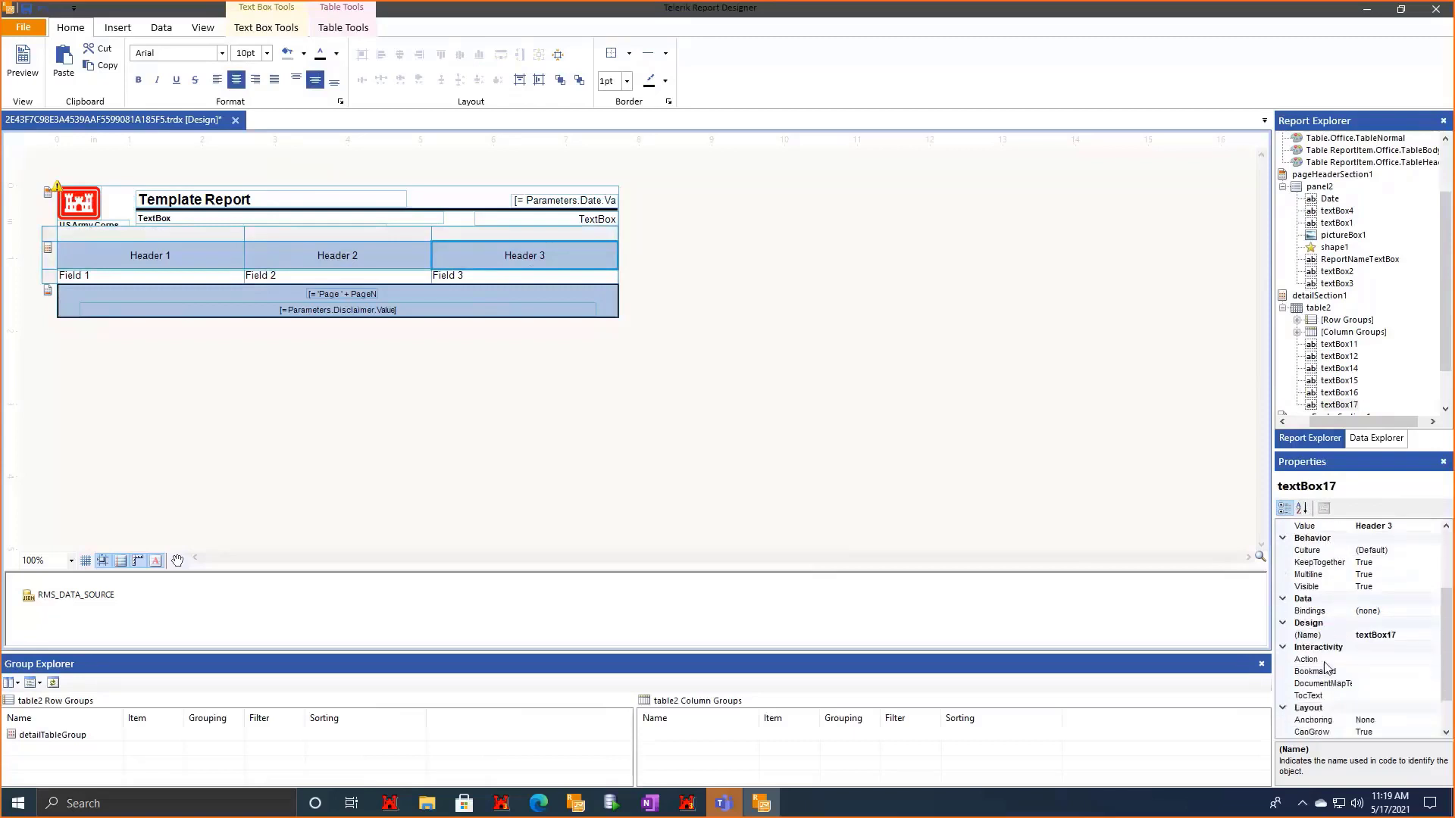
scroll(1330, 664, "down", 2)
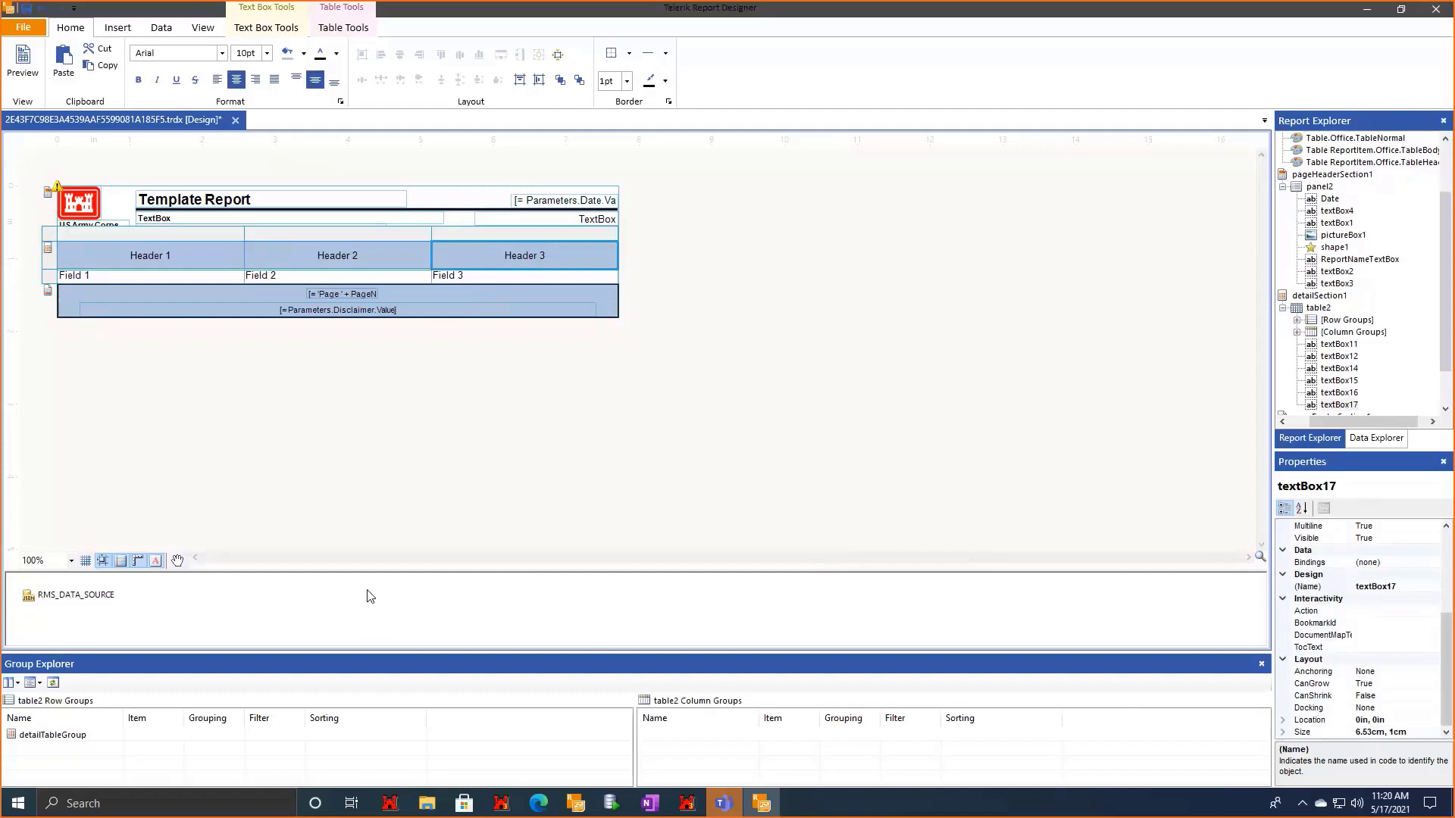
Inspect the RMS_DATA_SOURCE component's properties and the collections it provides.
left_click(678, 497)
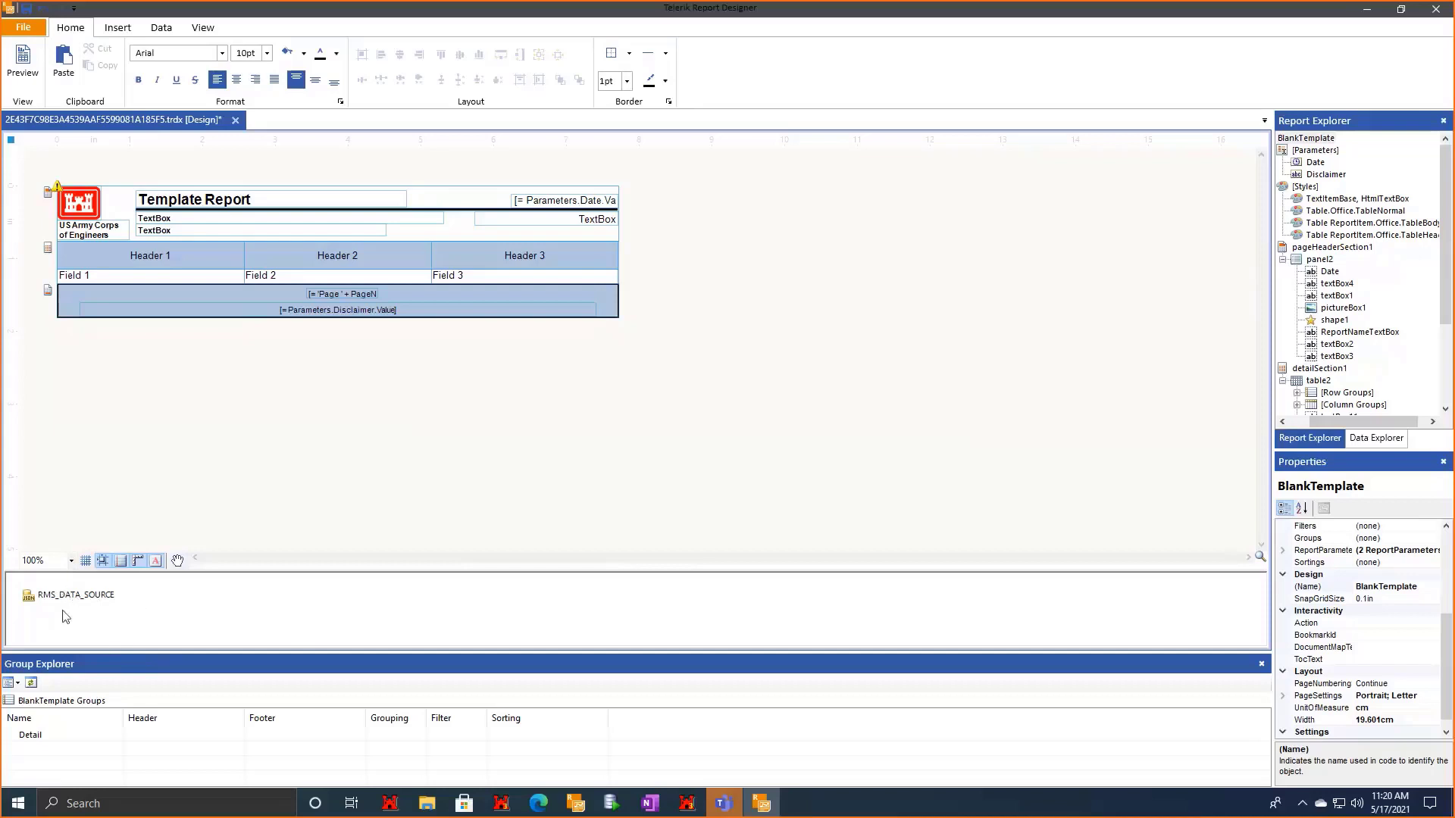
left_click(85, 595)
left_click(1376, 438)
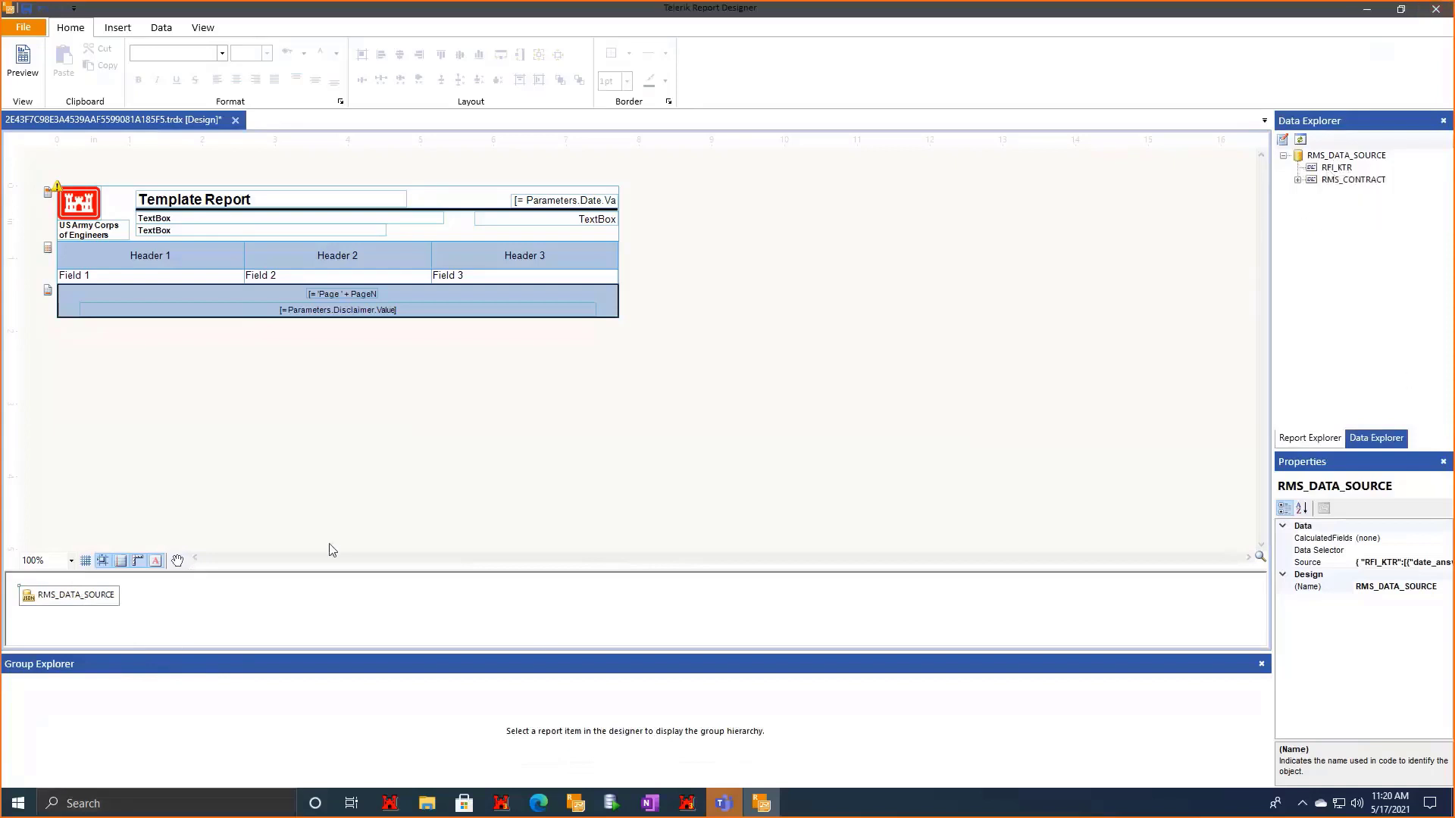
Review the report's groups and table cells, and the report items and data source types available for adding.
left_click(308, 479)
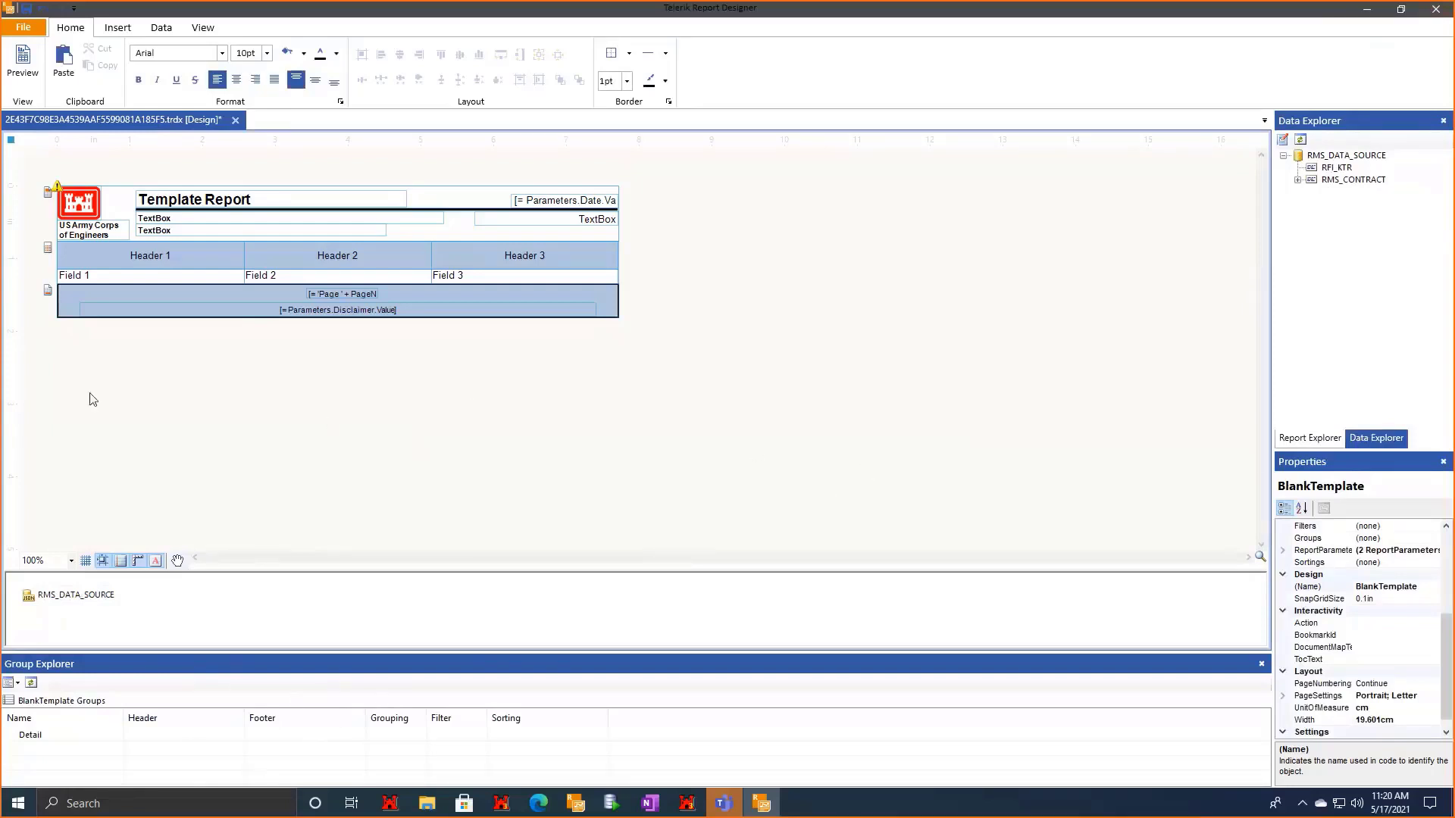
left_click(62, 265)
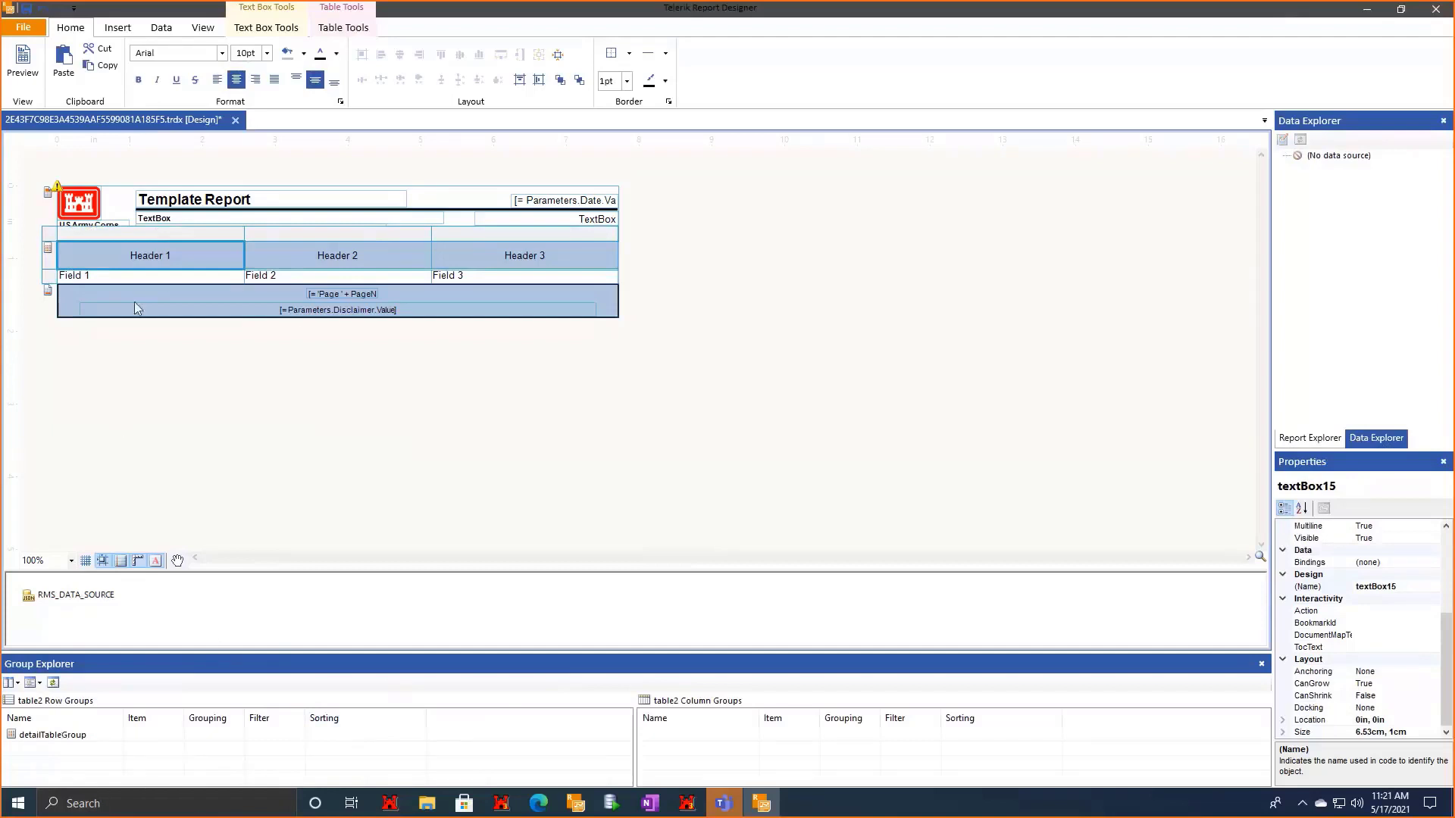
left_click(295, 422)
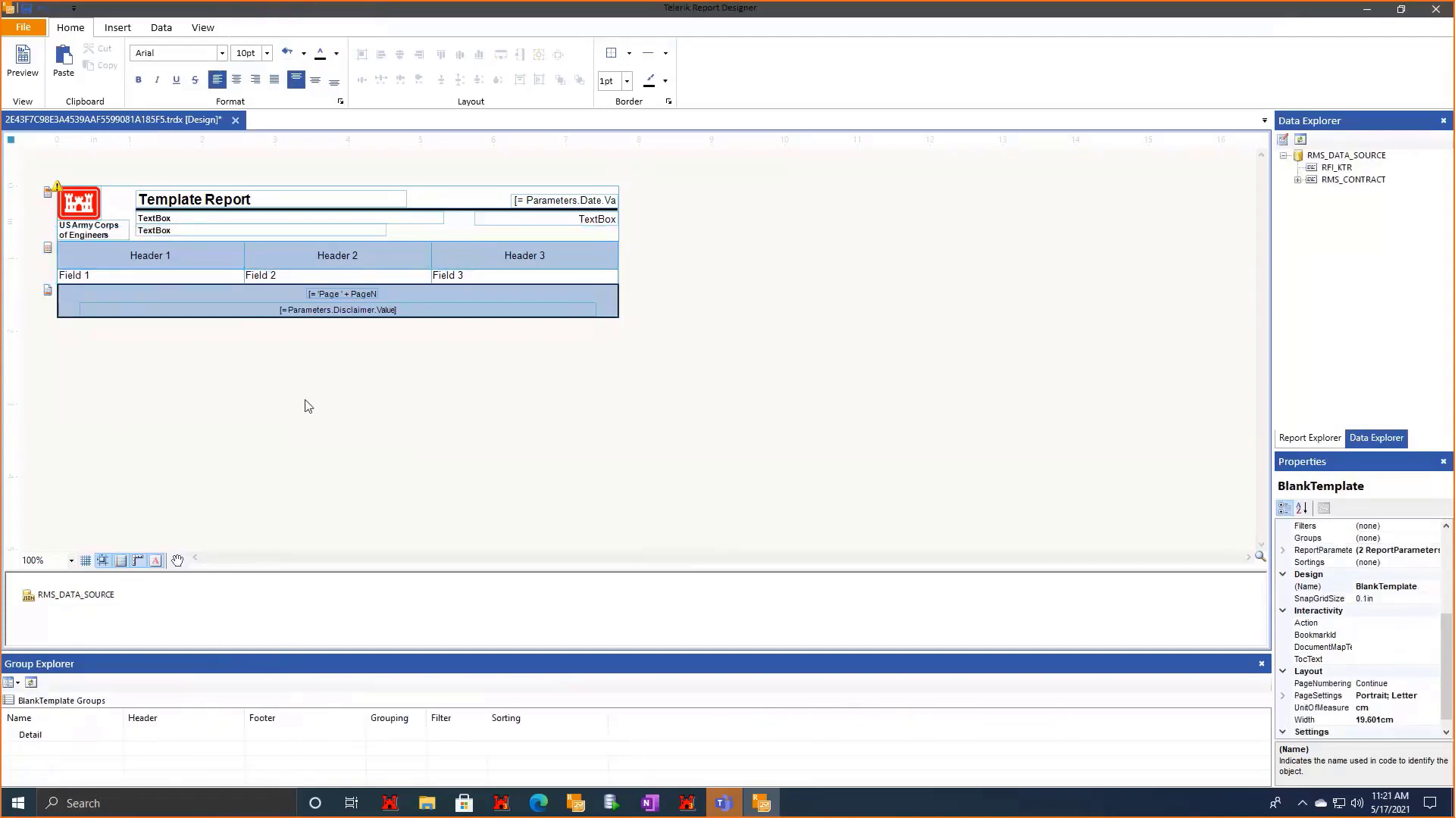
left_click(119, 29)
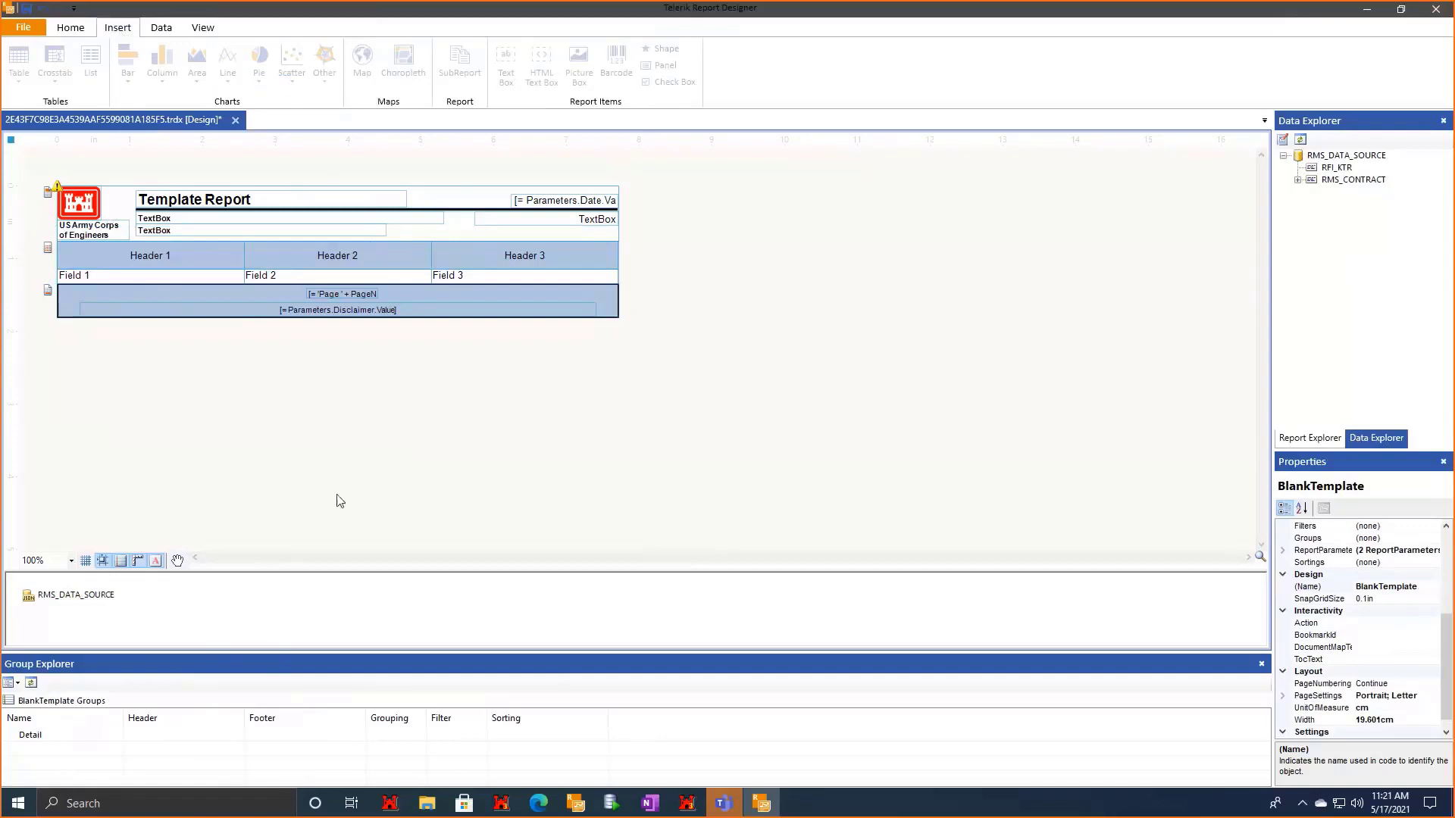
left_click(209, 277)
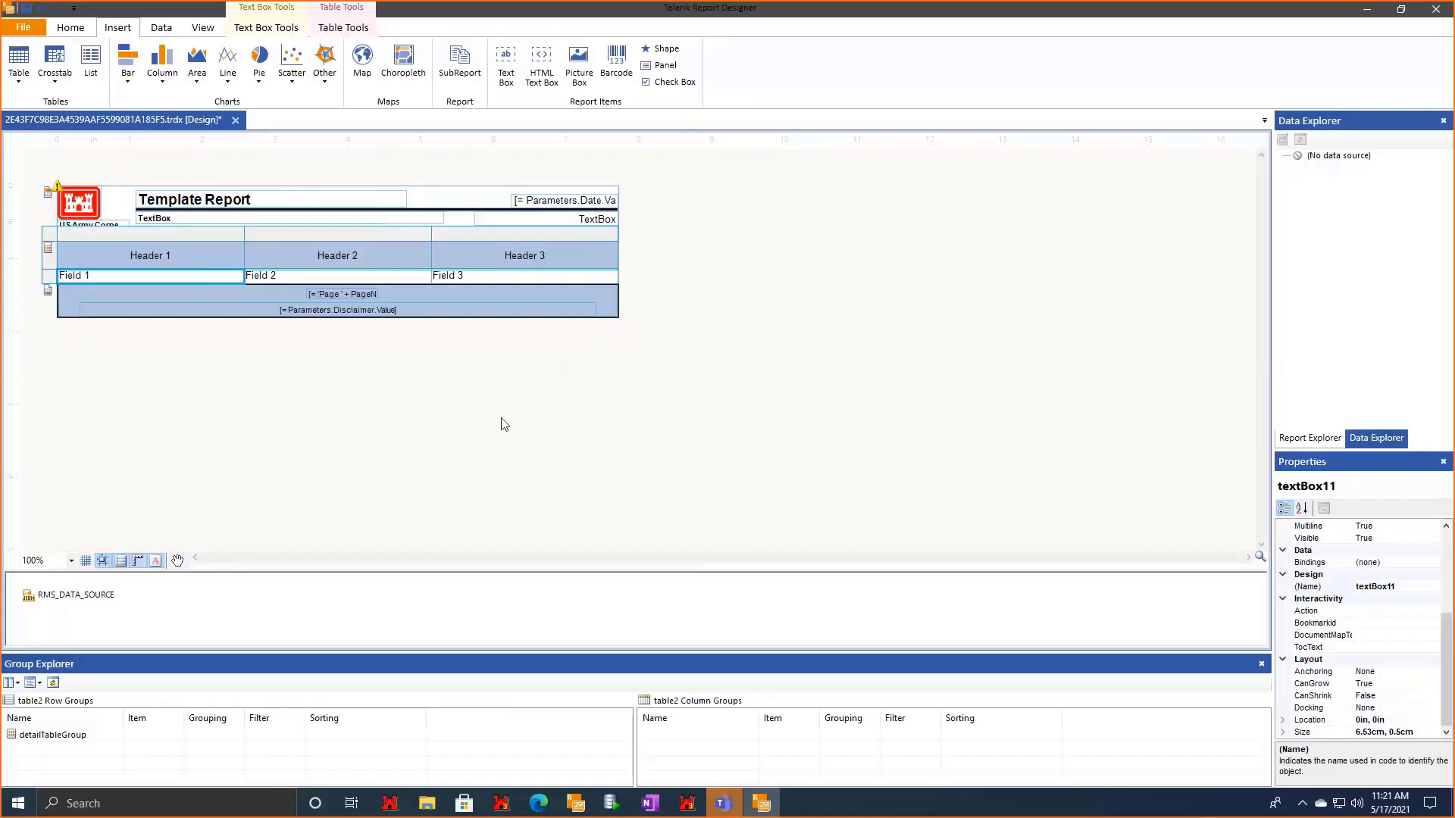
left_click(706, 500)
left_click(159, 29)
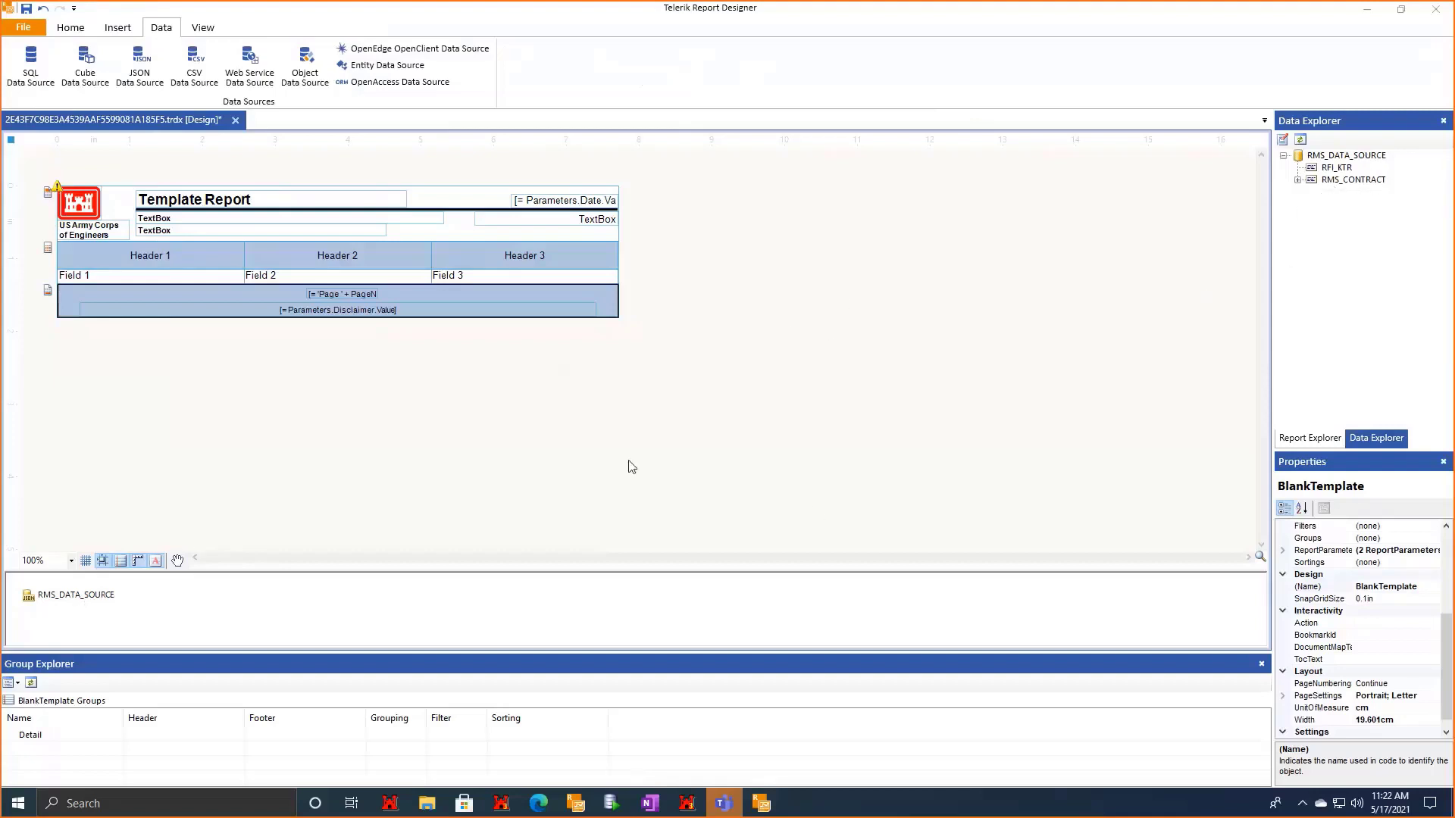
left_click(70, 27)
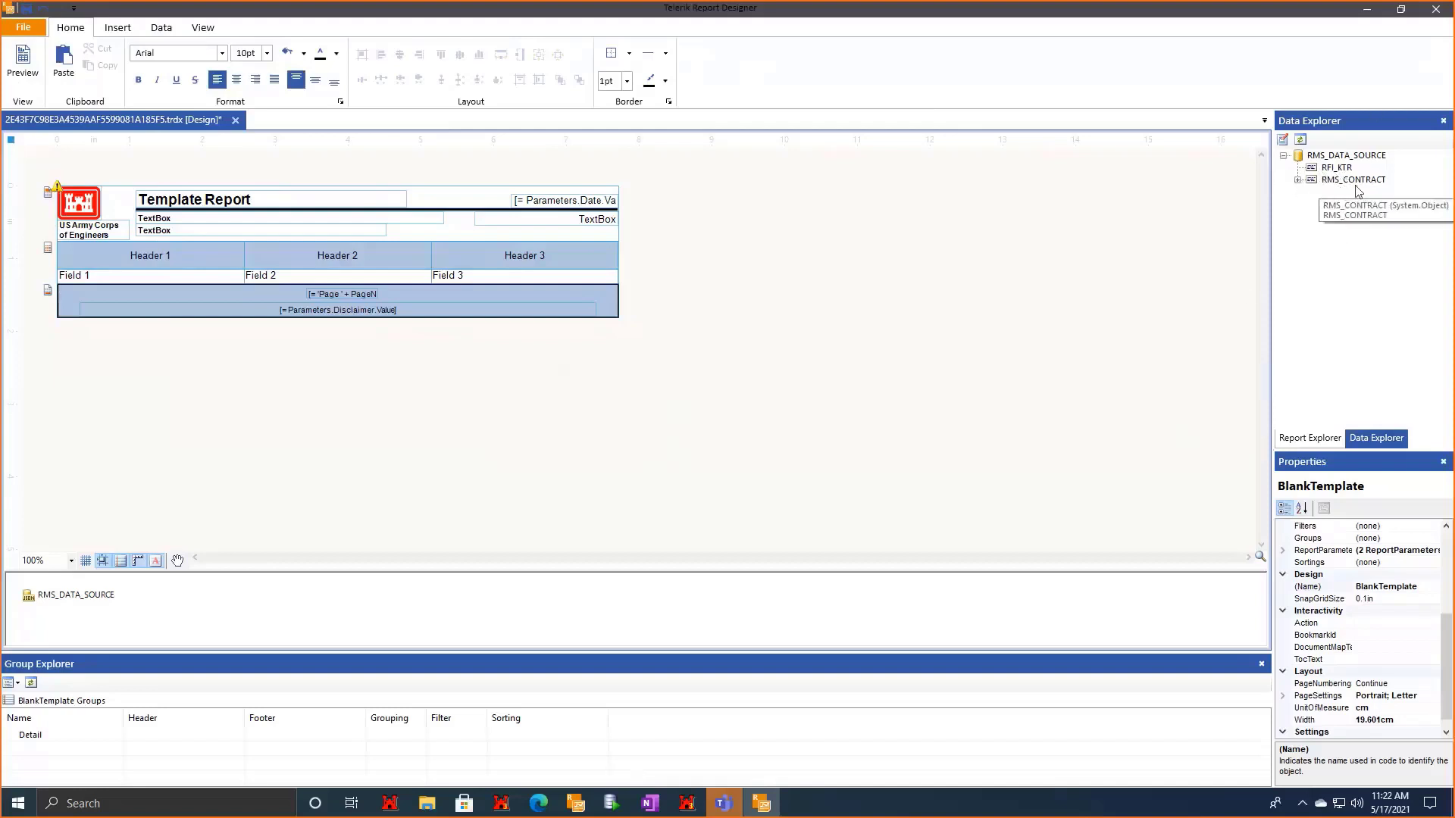
Place the RMS_CONTRACT contract_id field beneath the Template Report title in the page header, replacing the two placeholder text boxes there.
left_click(1297, 181)
scroll(1348, 317, "down", 5)
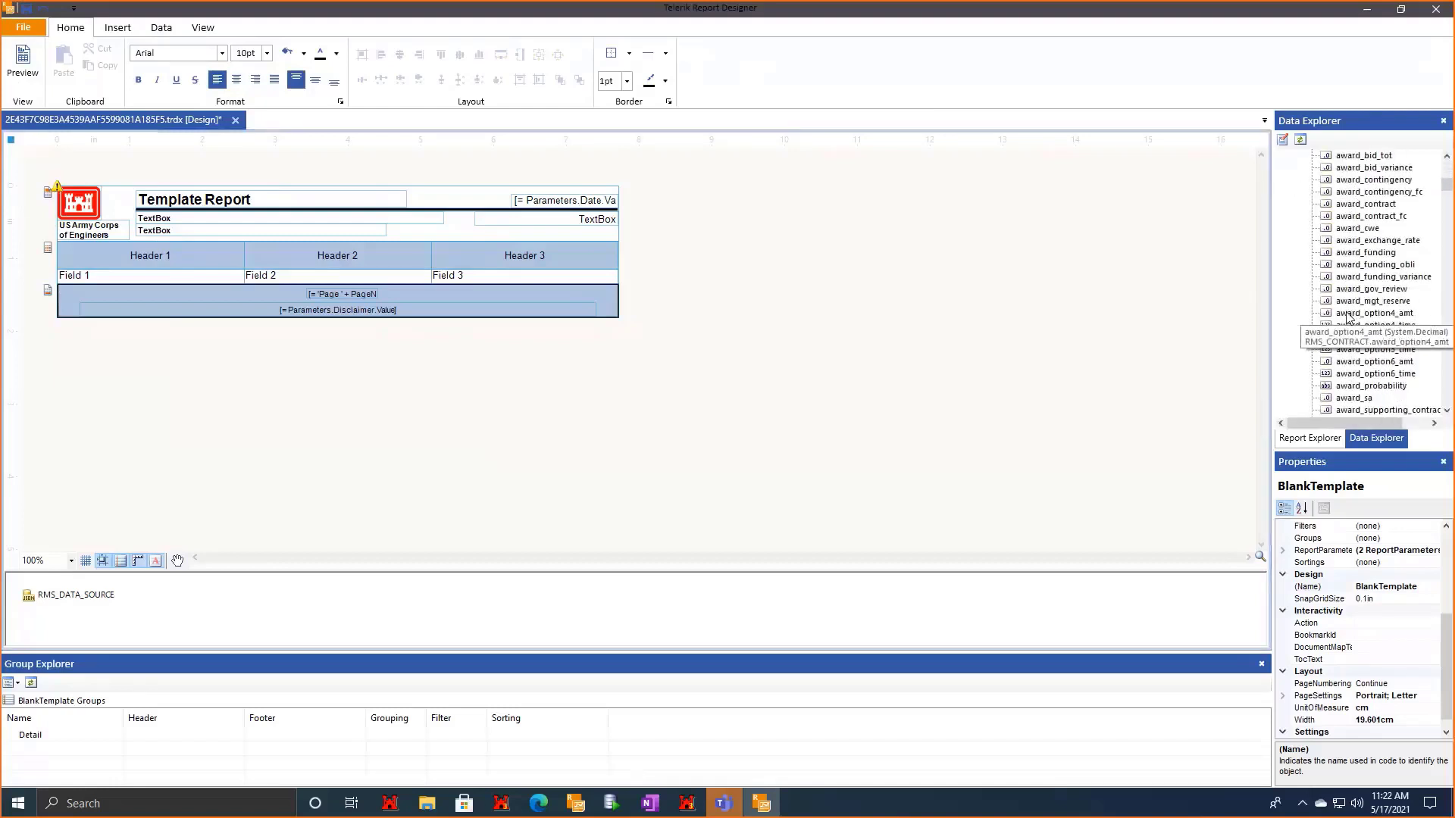
scroll(1348, 317, "down", 10)
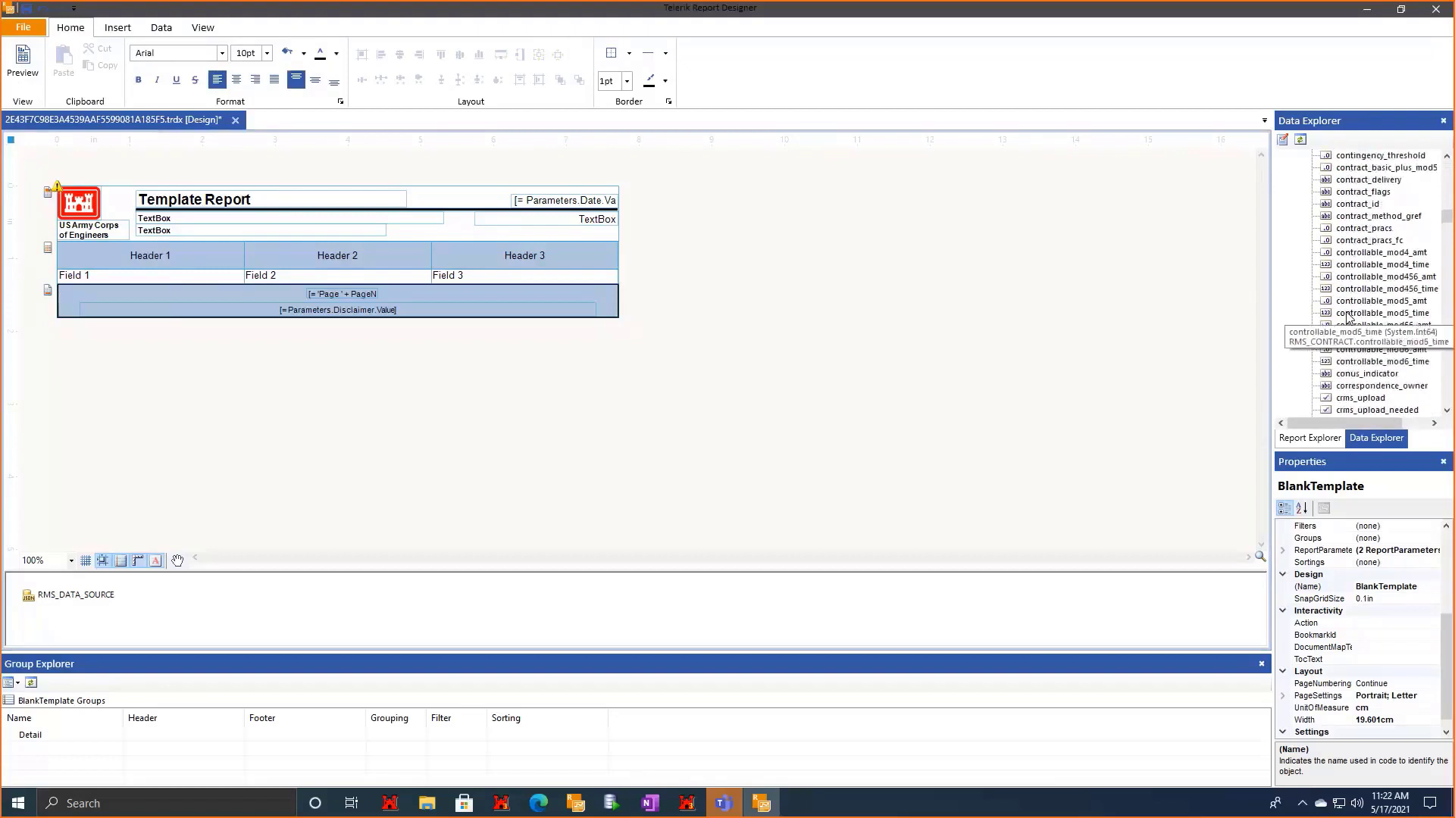
scroll(1347, 317, "up", 1)
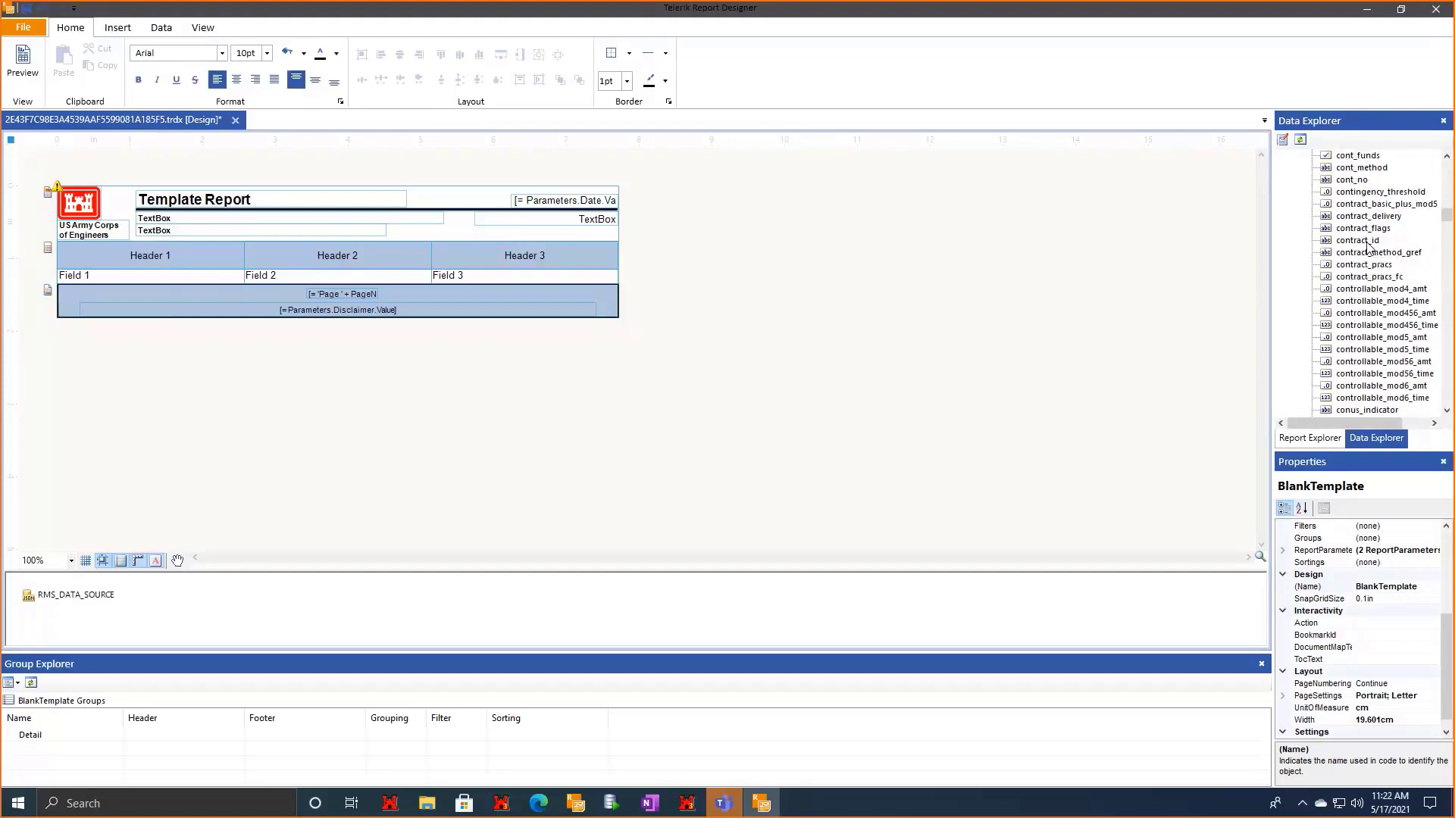
left_click_drag(1362, 241, 363, 226)
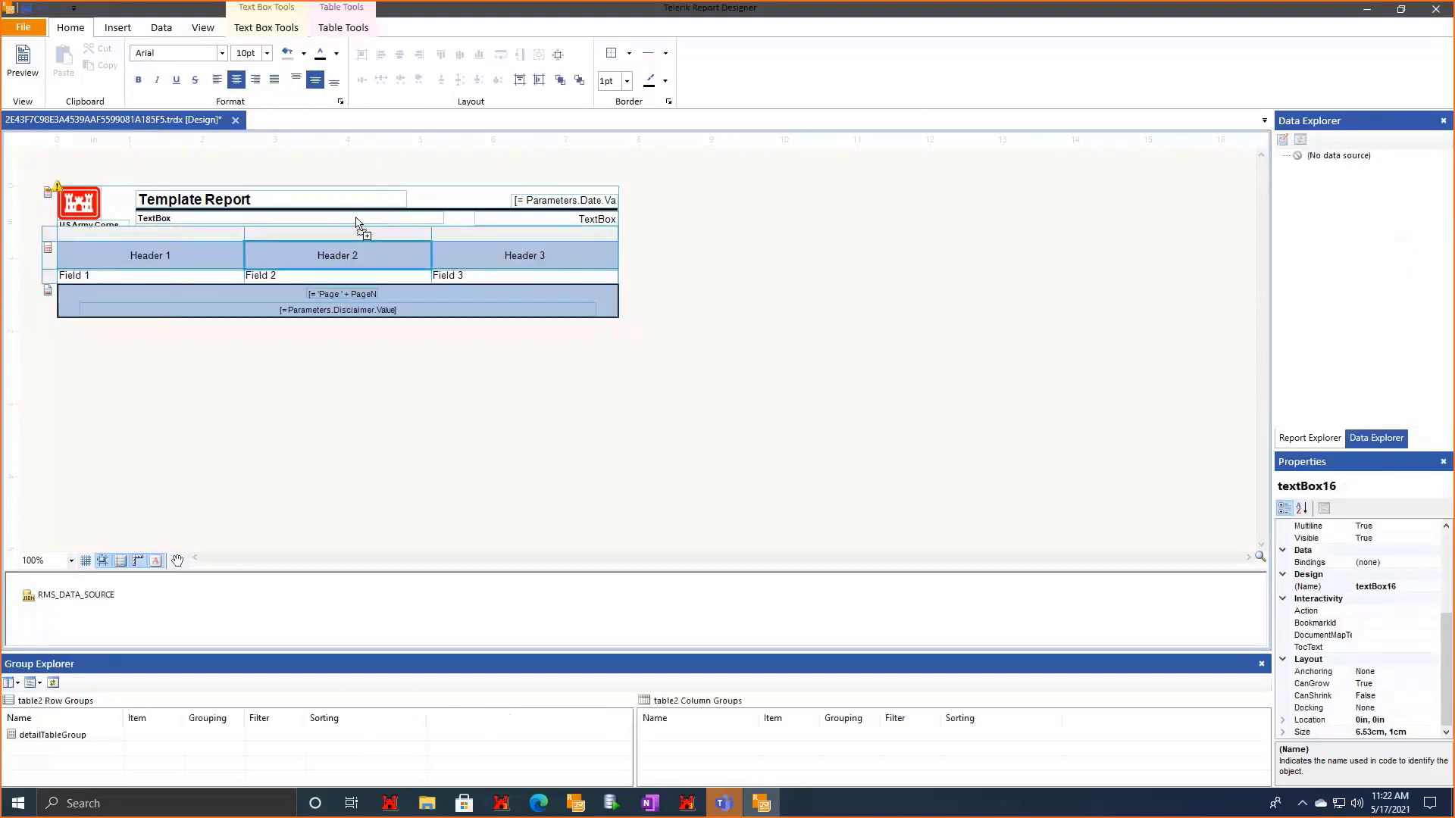
left_click(271, 225)
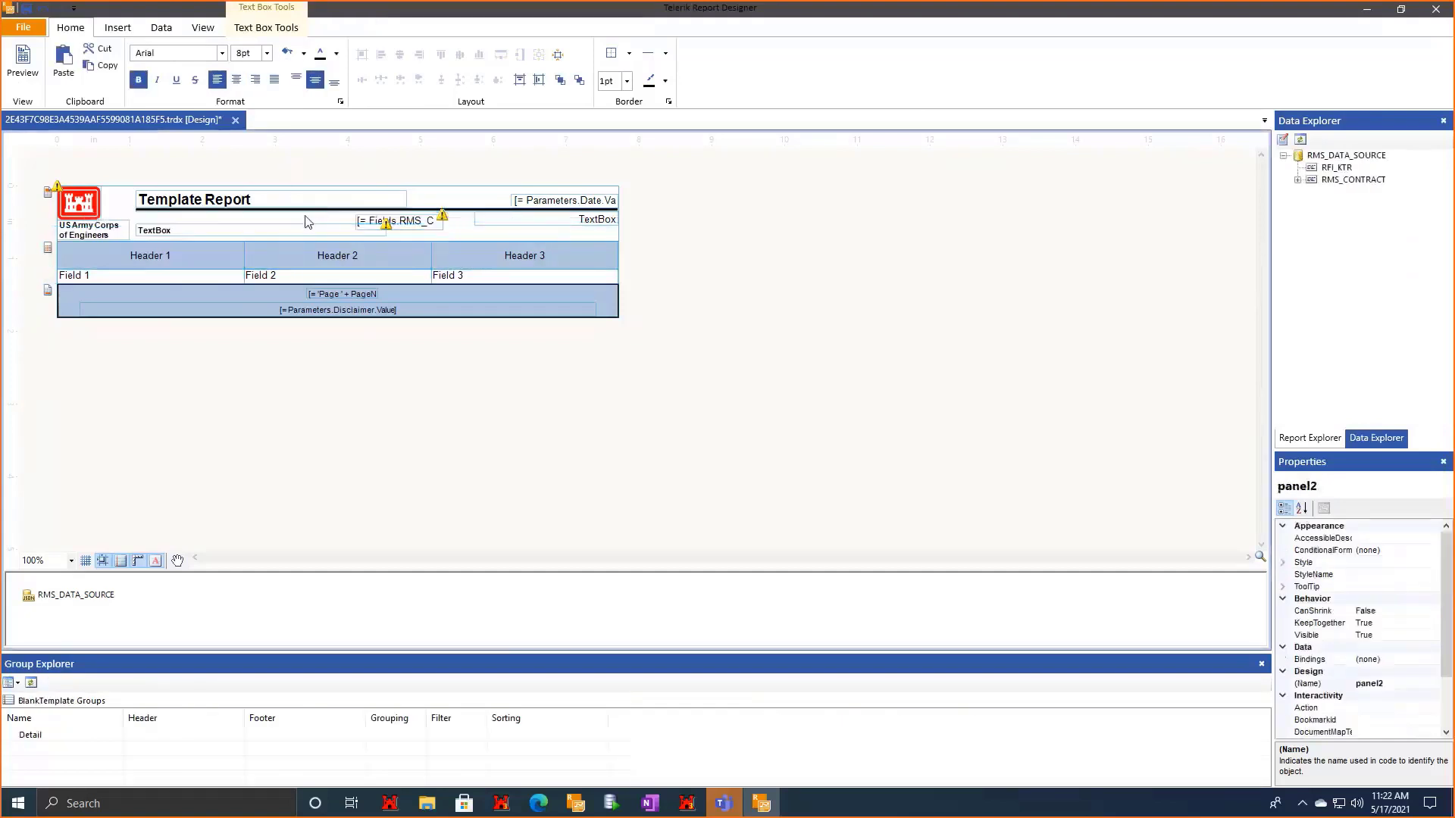
left_click_drag(394, 222, 329, 219)
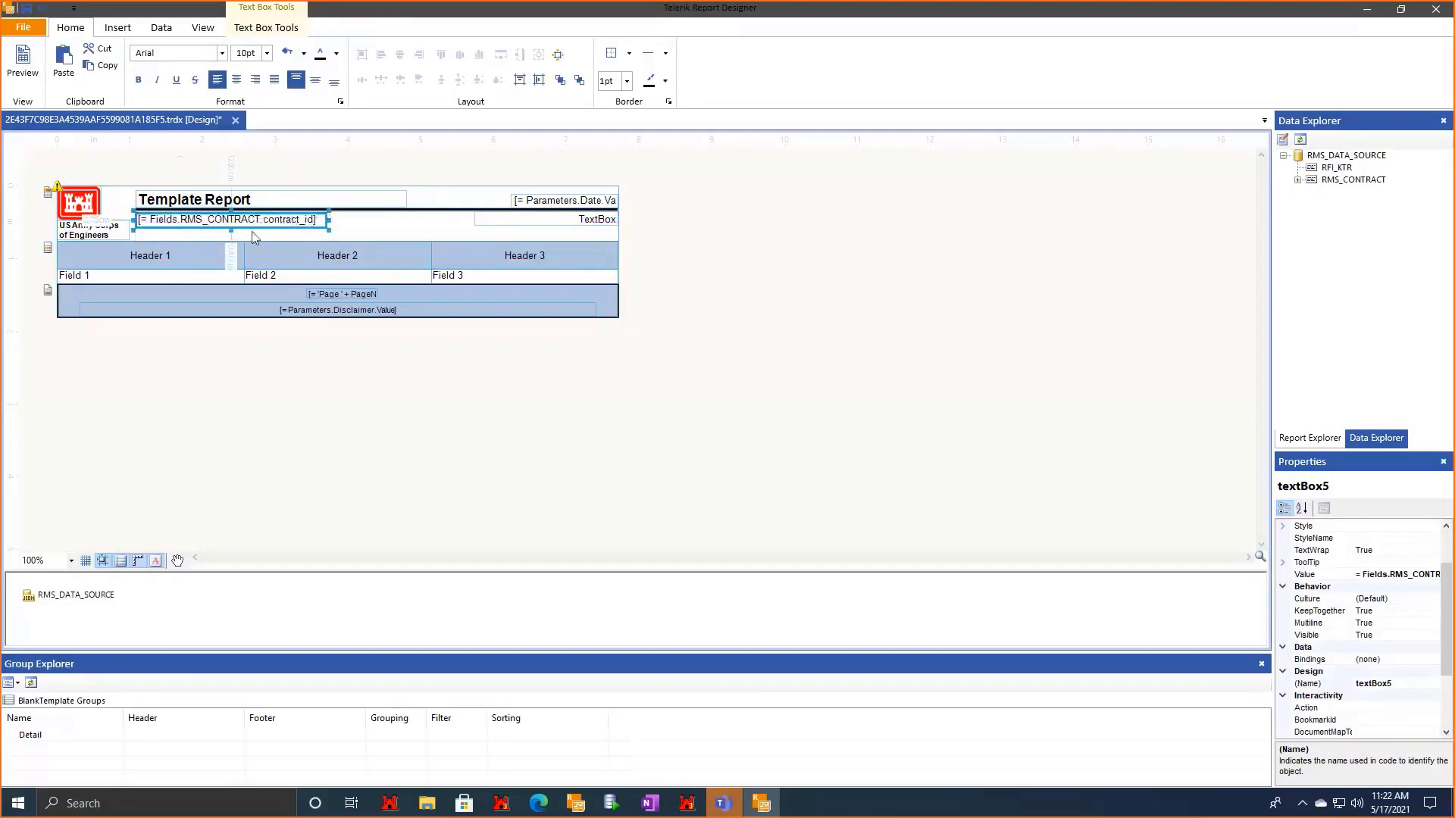
Preview the report to check the contract ID in the page header, and return to the design view.
left_click(579, 440)
left_click(22, 65)
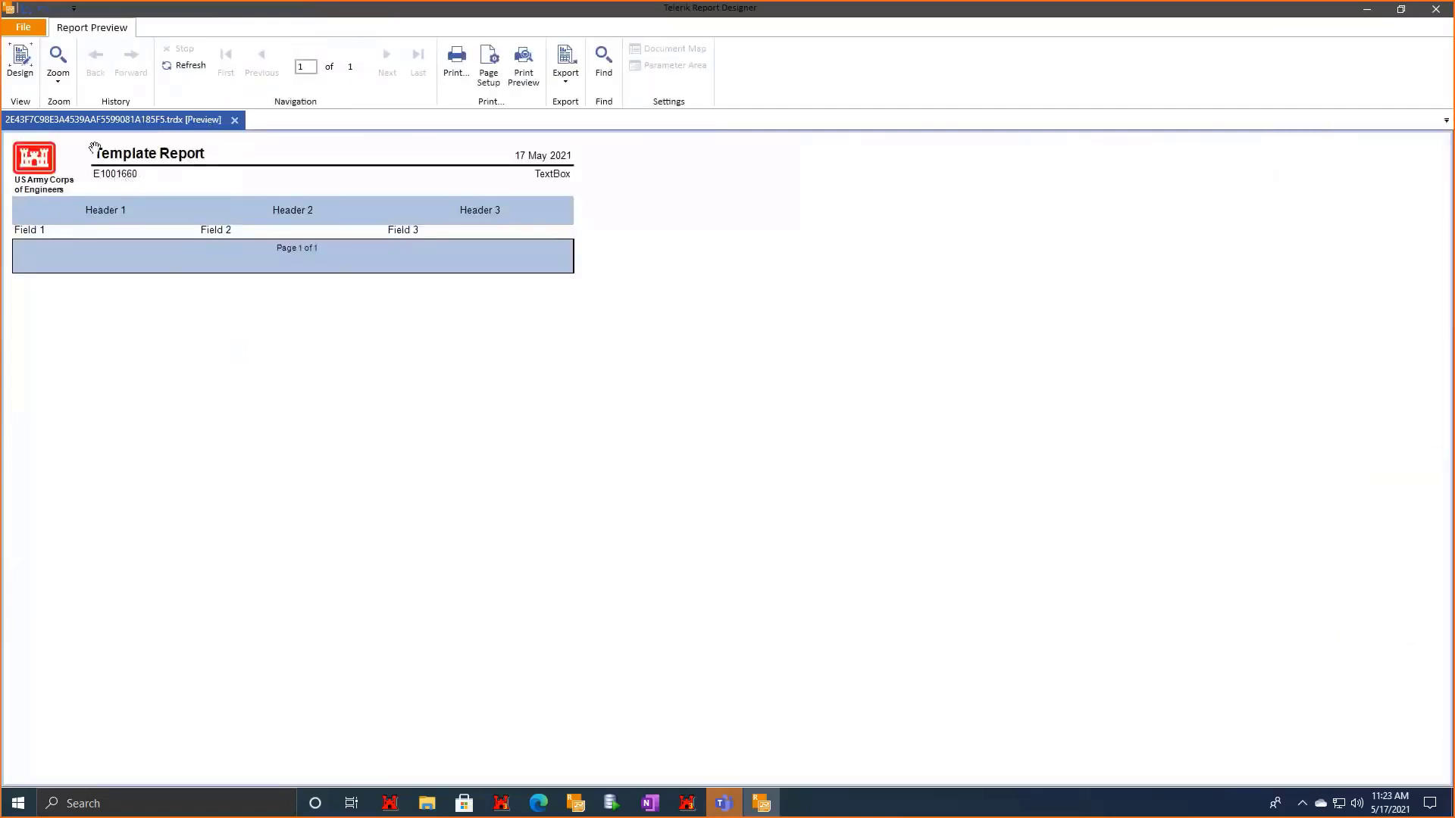
left_click(22, 64)
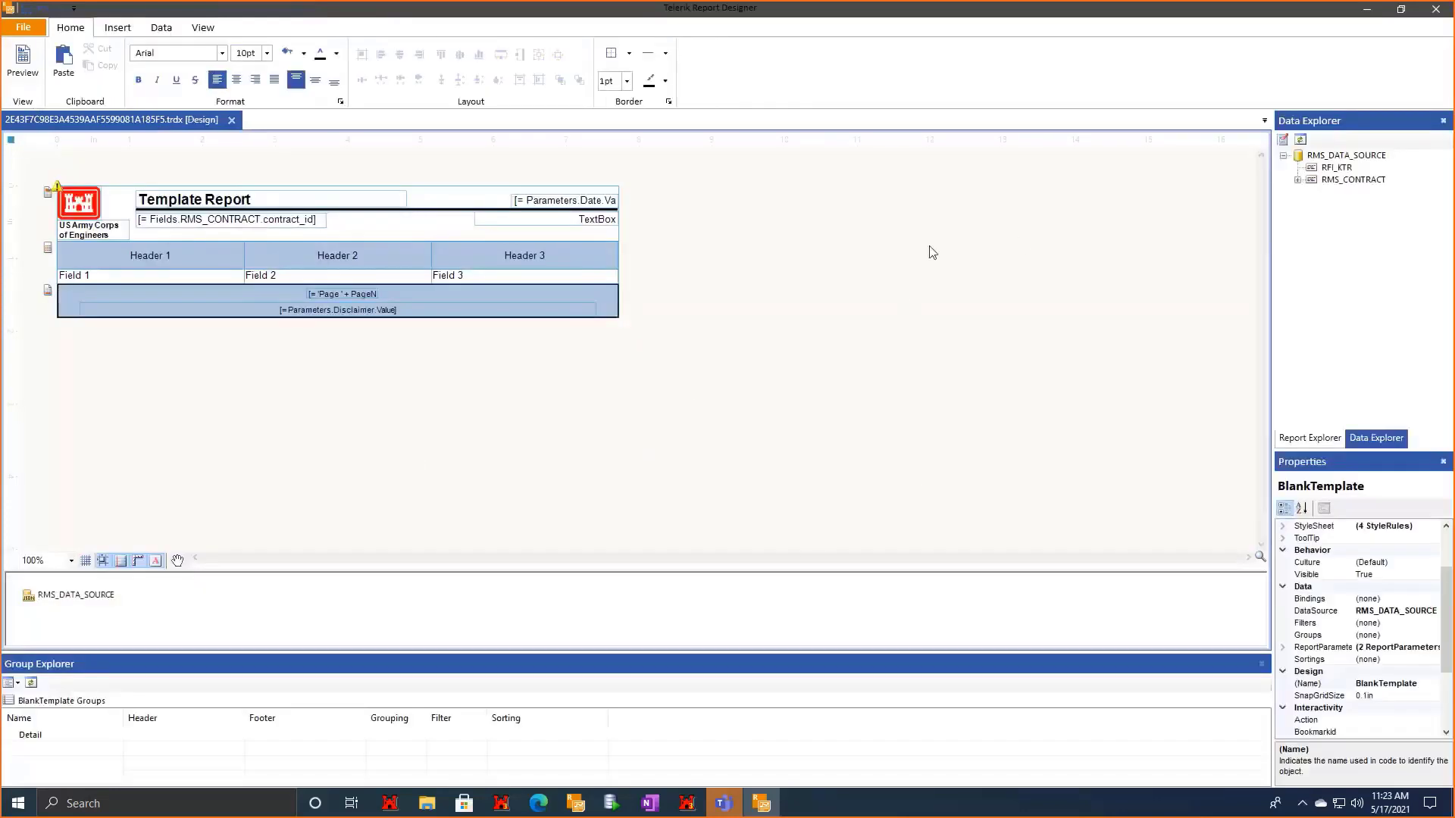
Compare the RFI_KTR collection with the fields listed under RMS_CONTRACT in the data source.
left_click(1327, 168)
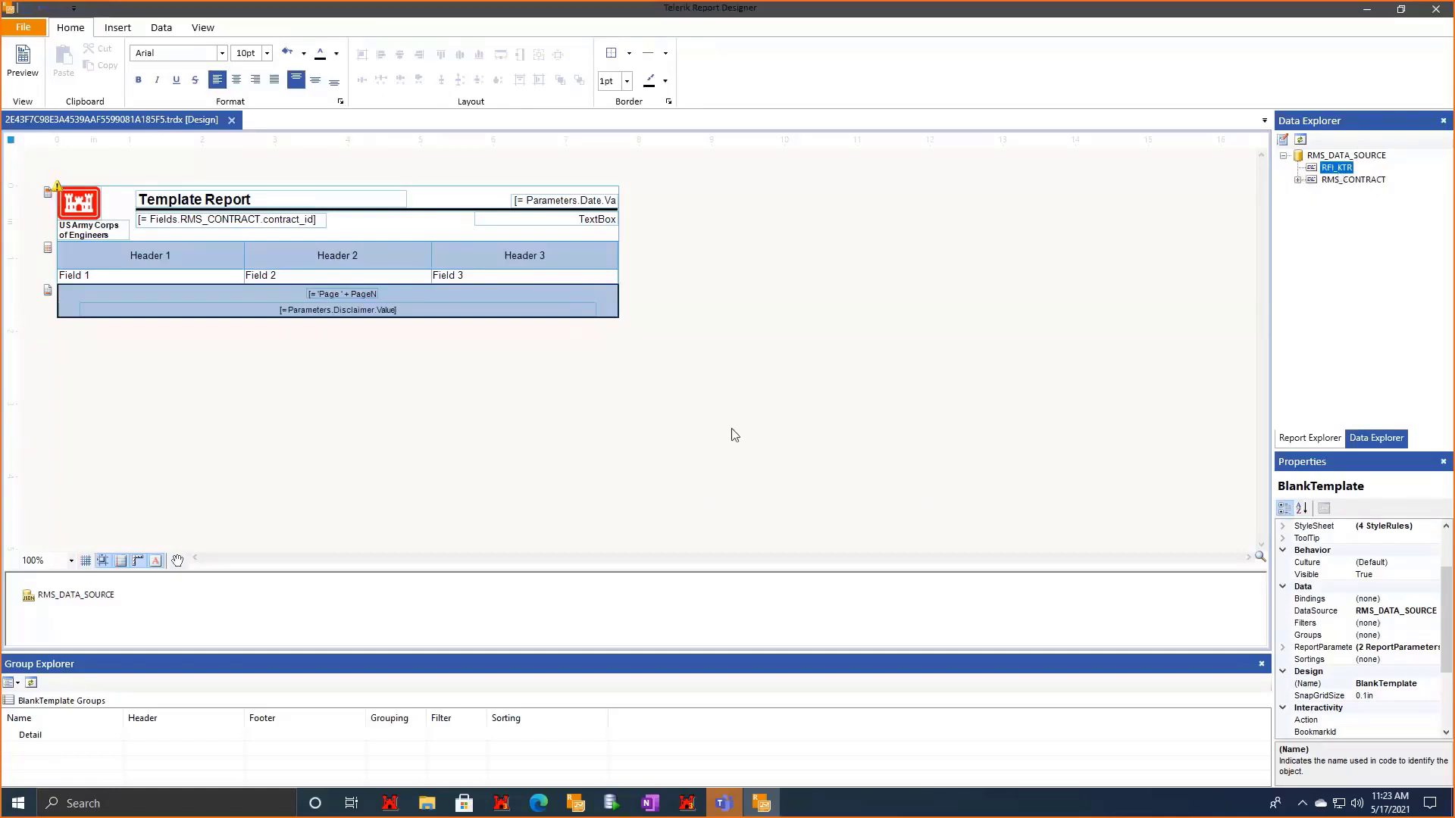
left_click(1297, 179)
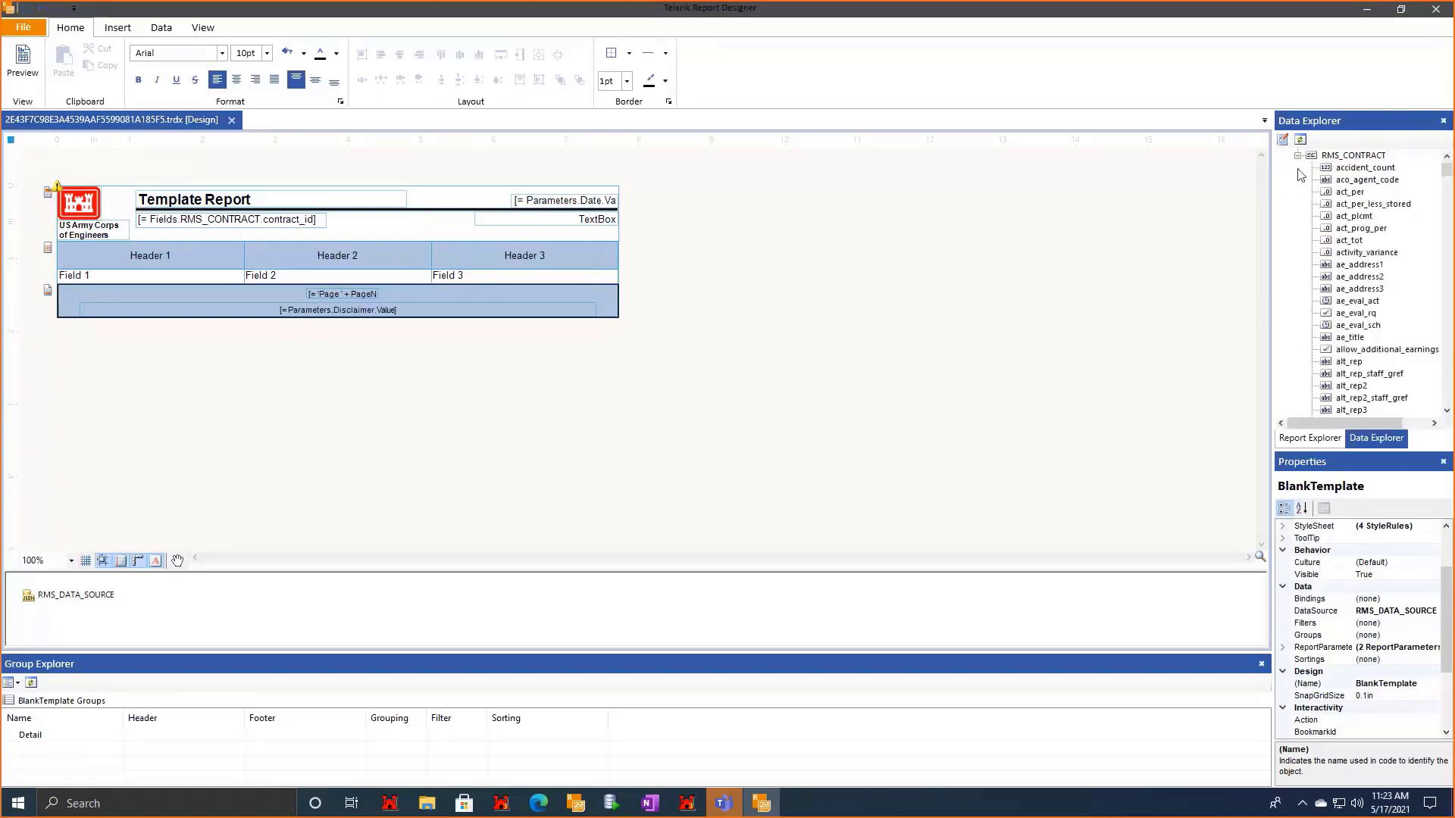
left_click(1298, 161)
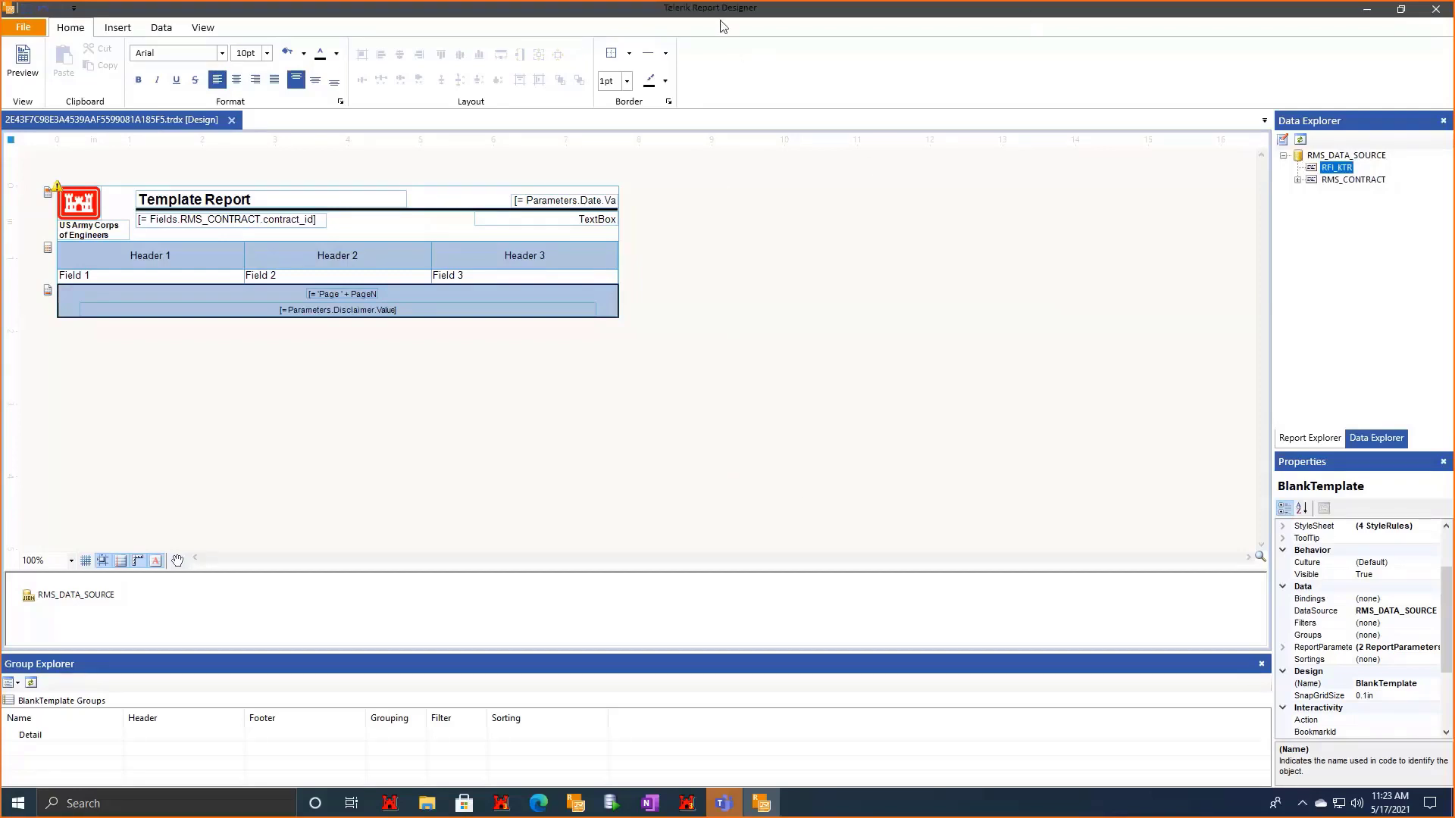
Restore the designer window and resize it so the RMS All RFIs field overlay is visible beside it.
key("super+Down")
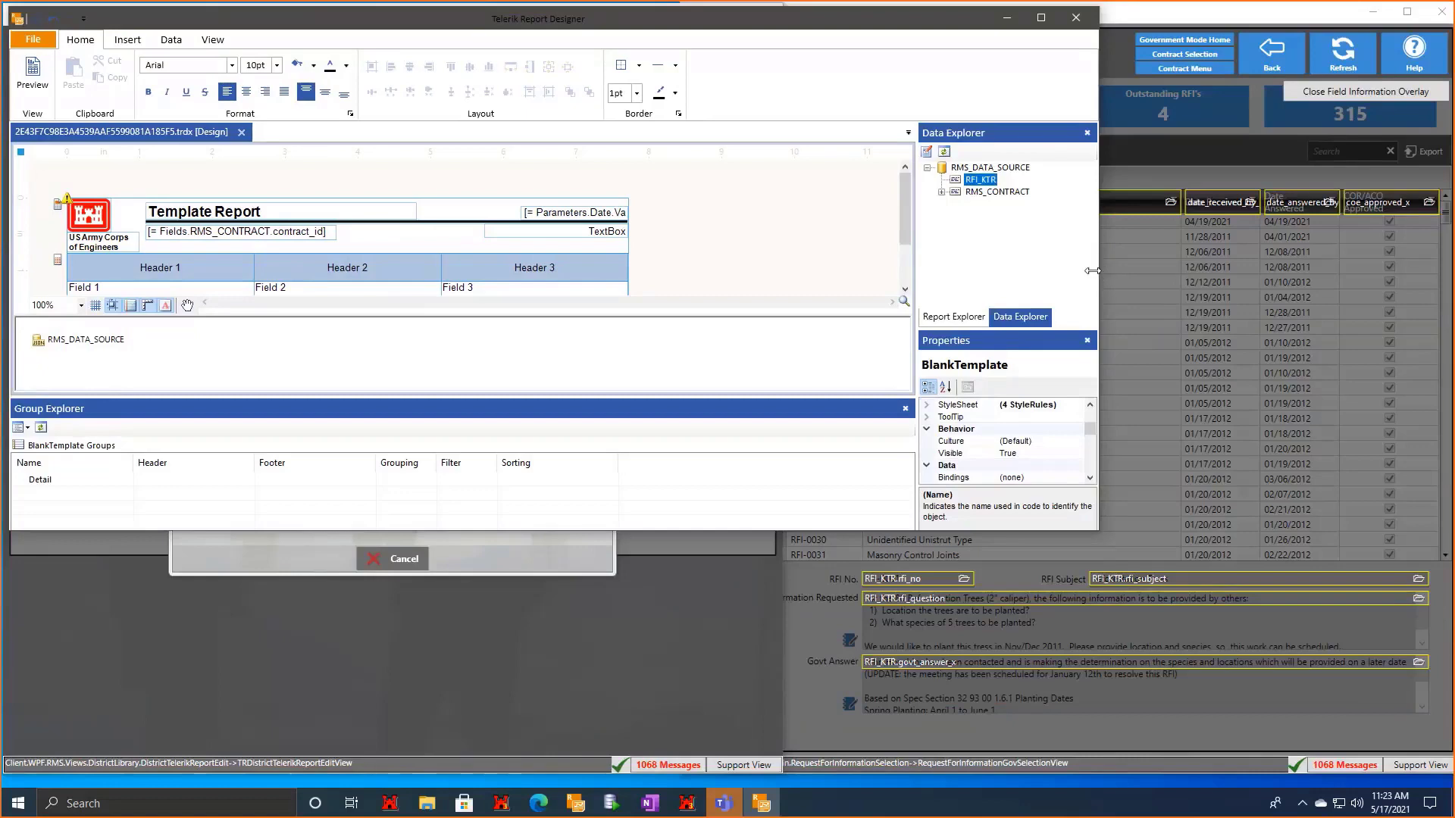
left_click_drag(1098, 278, 841, 269)
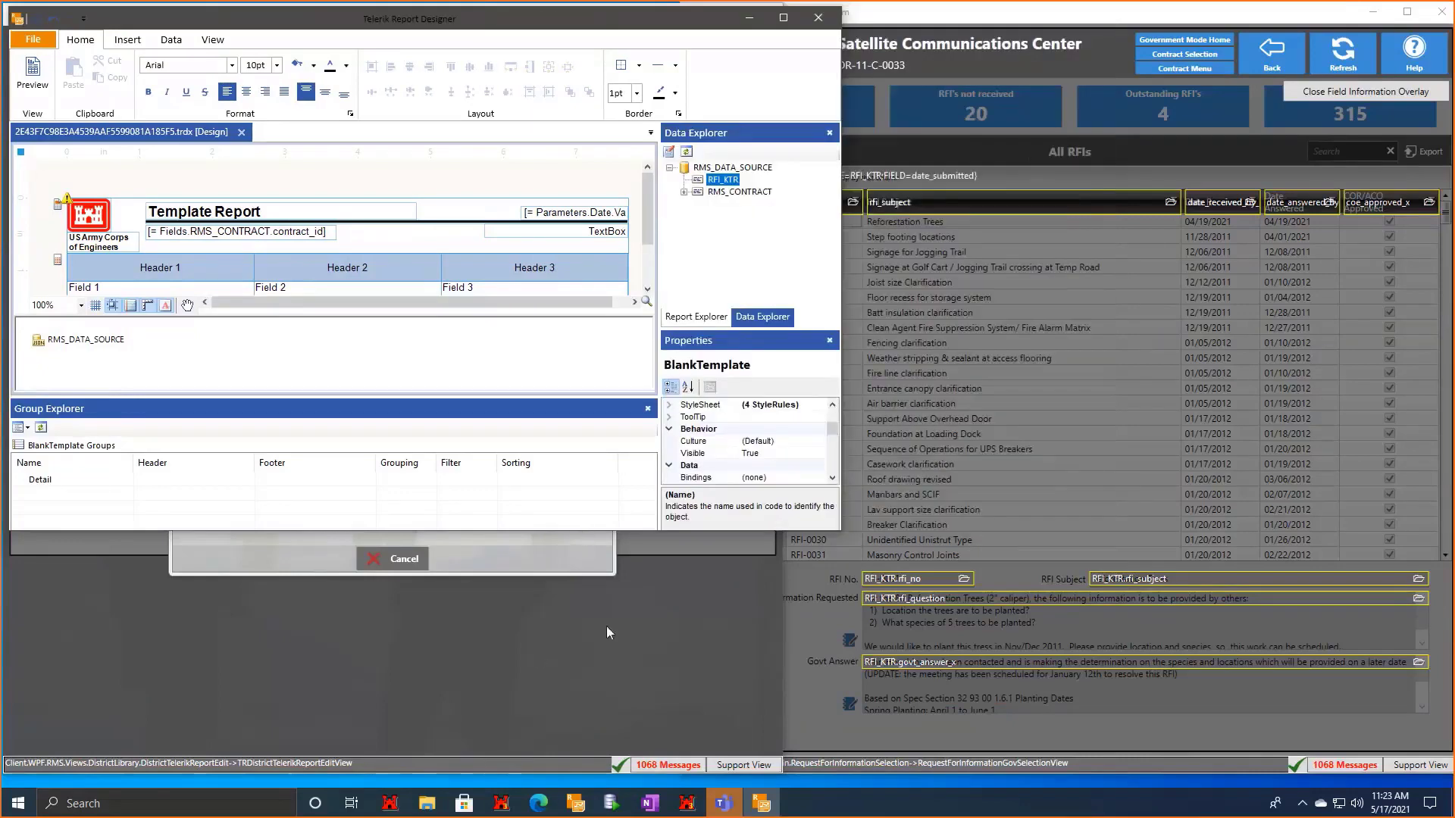
left_click_drag(635, 533, 662, 730)
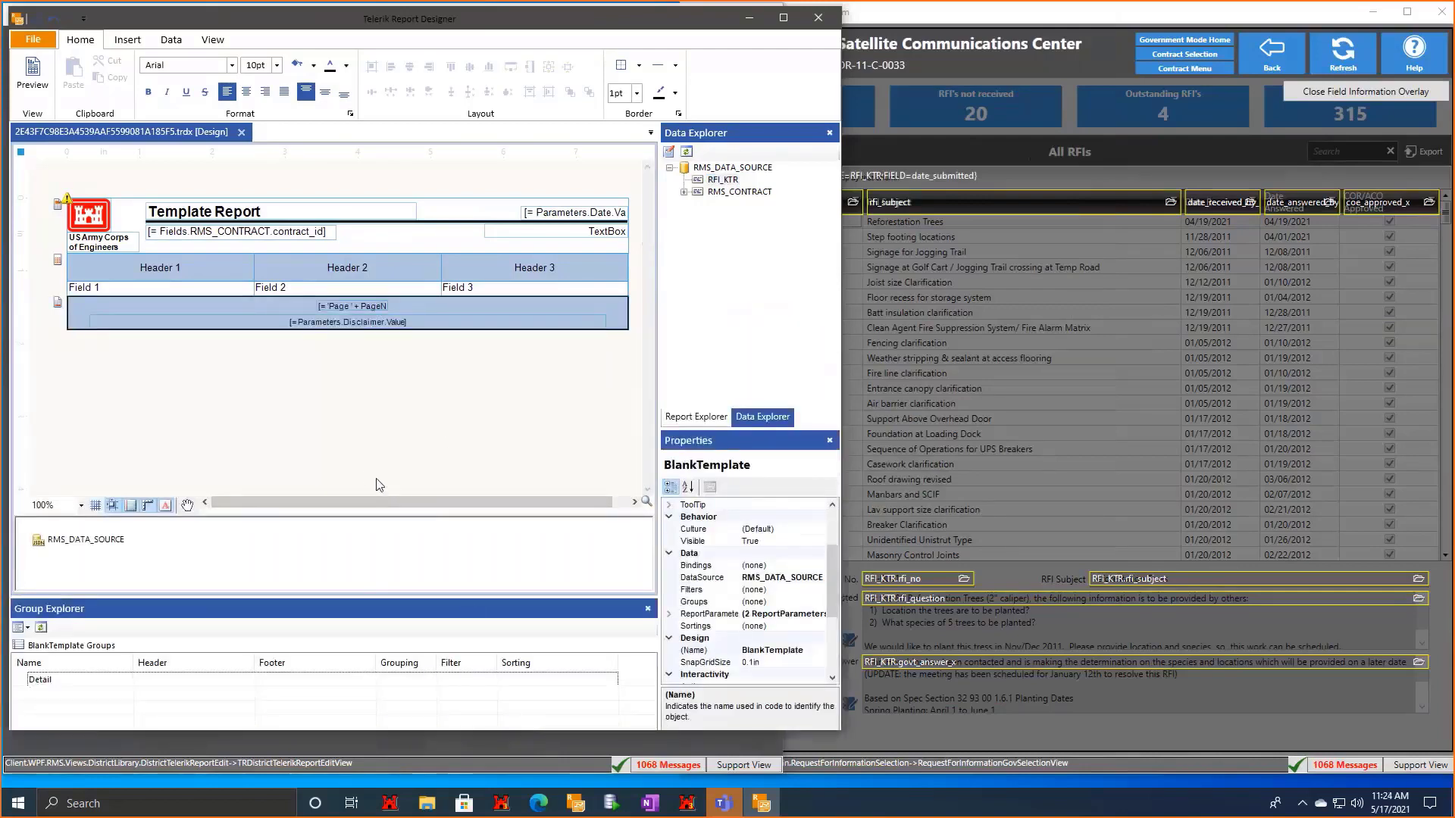
Open the bindings of the whole Header/Field table in the detail section and add a new binding.
left_click(126, 276)
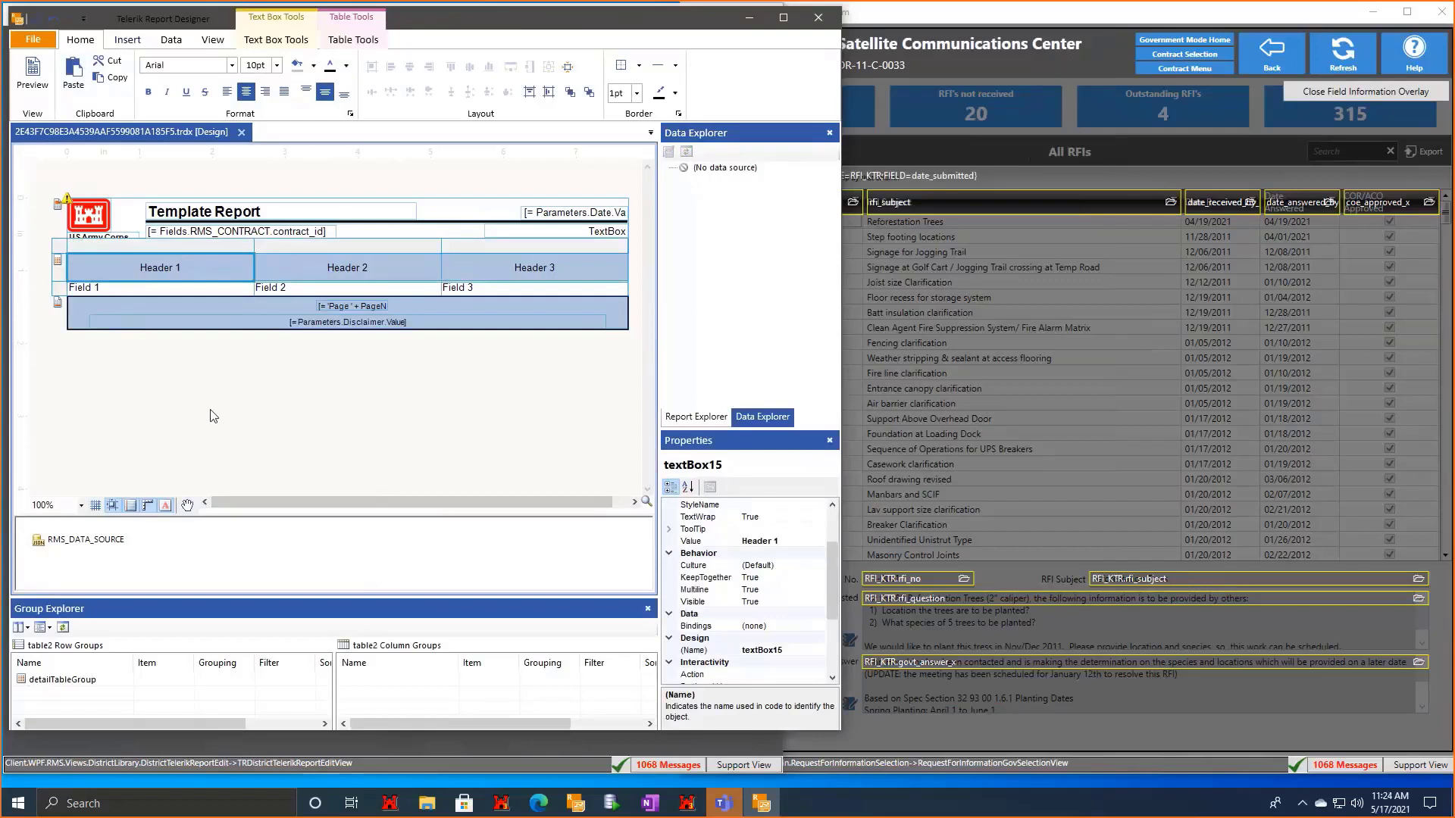
left_click(49, 250)
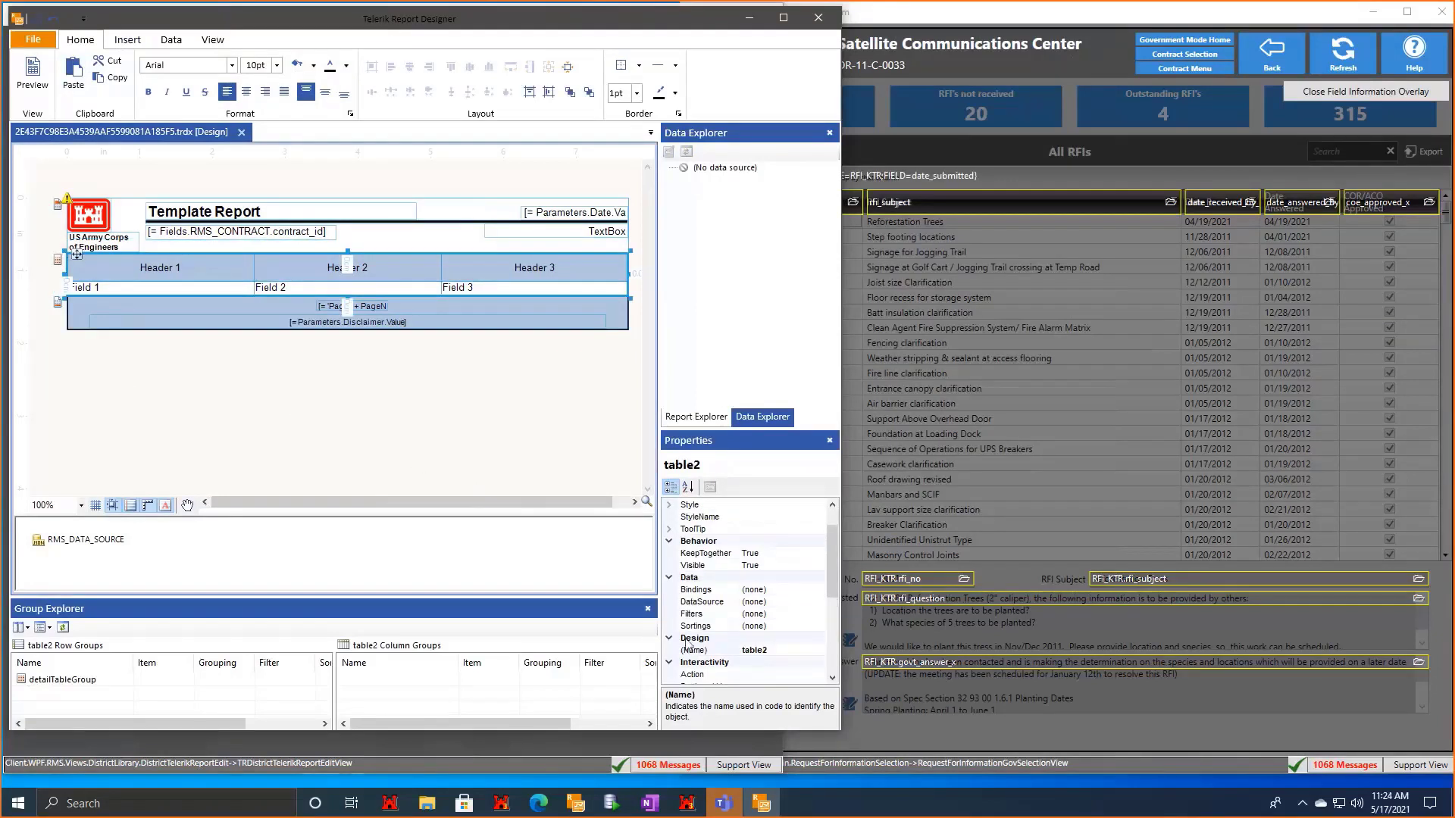
left_click(797, 591)
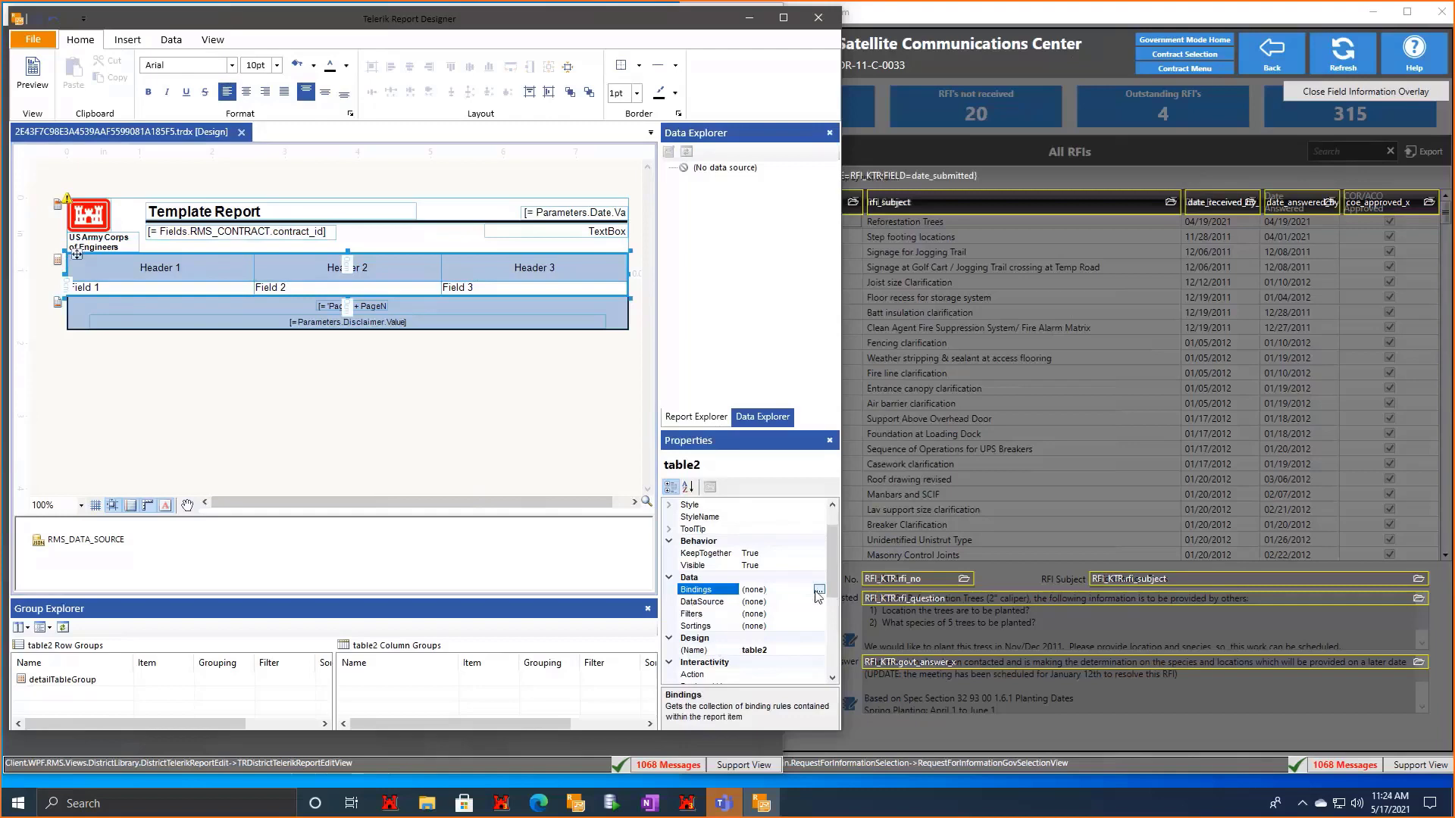
left_click(818, 591)
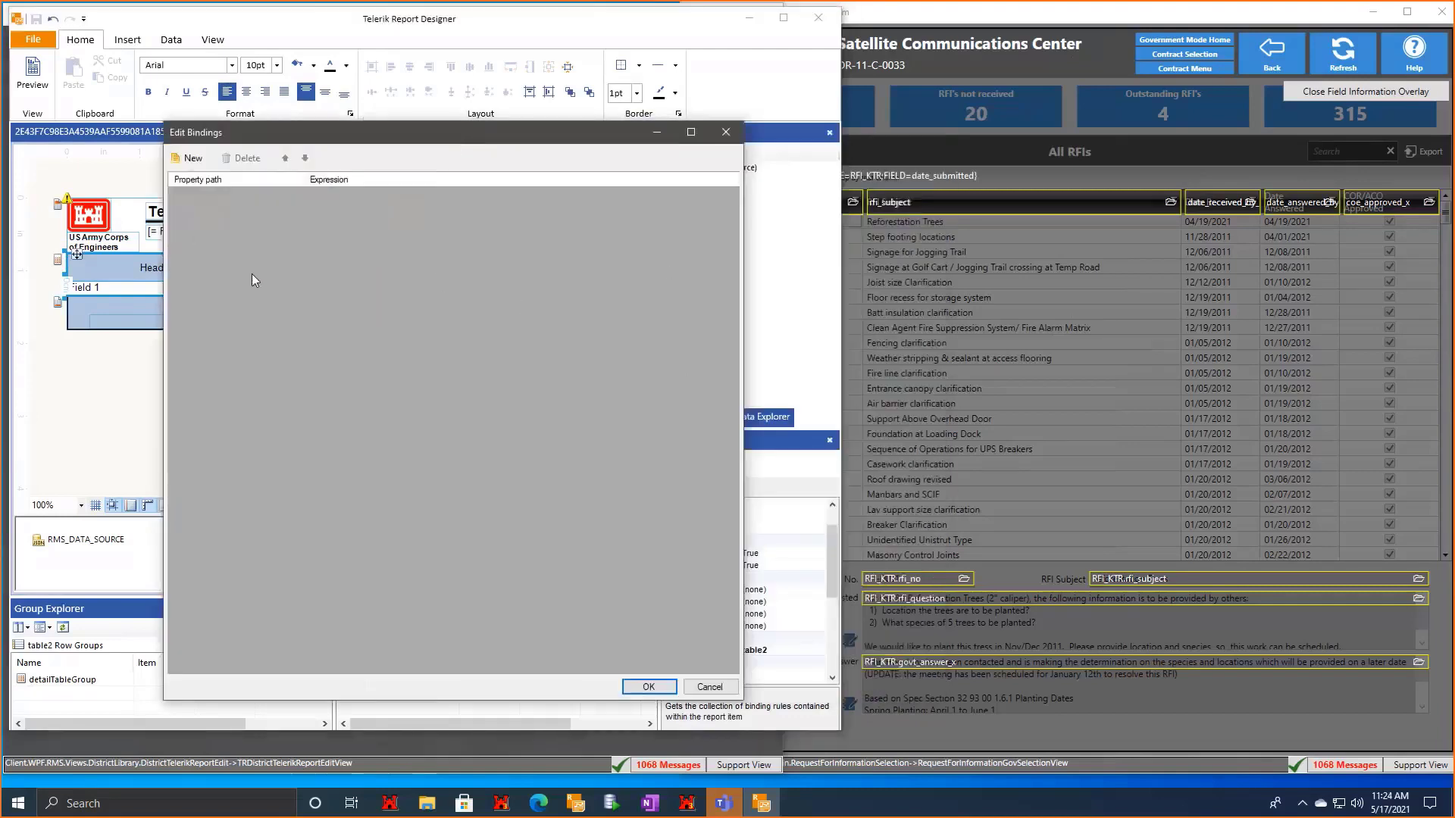
left_click(189, 157)
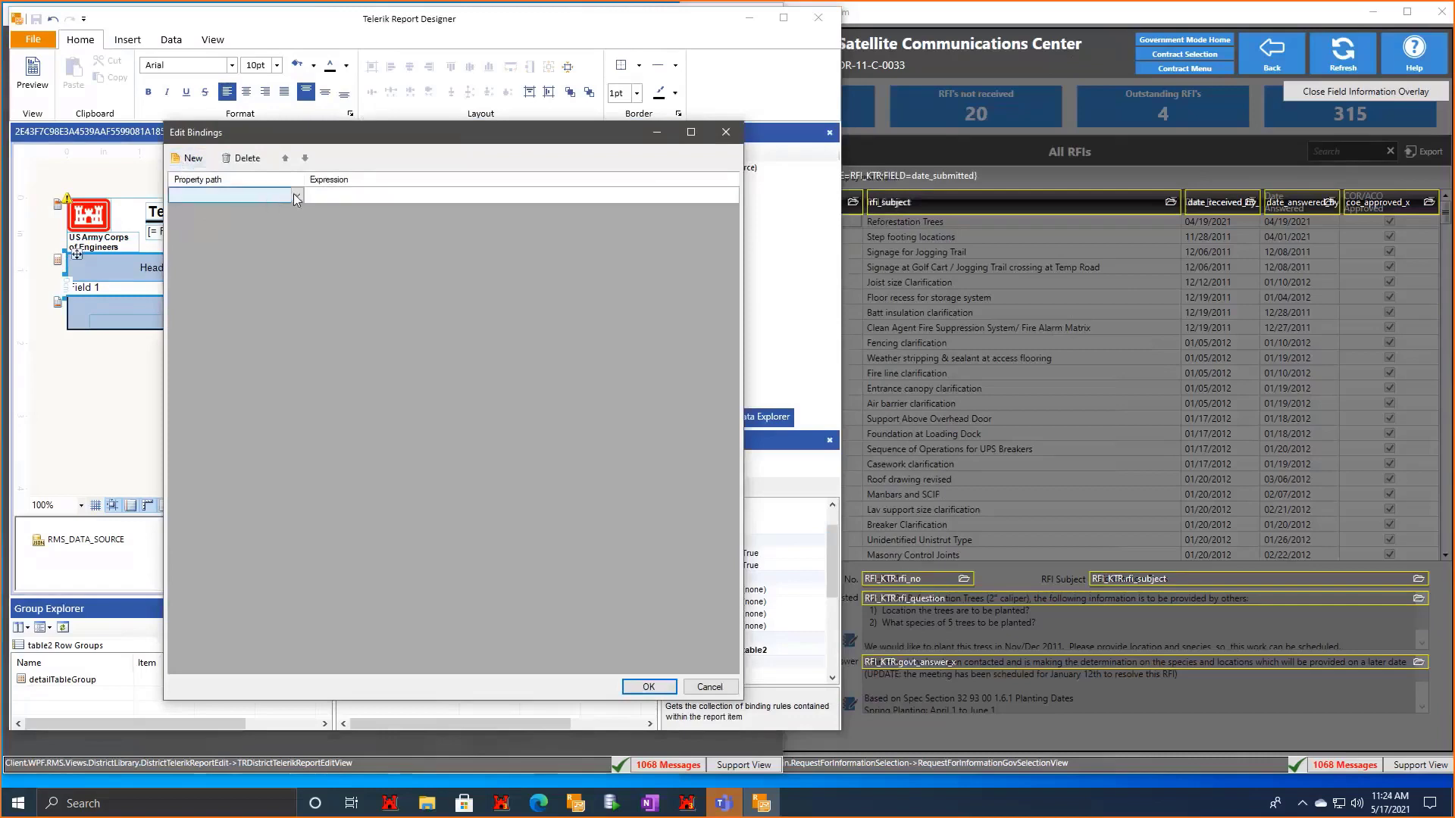
left_click(293, 193)
scroll(243, 301, "down", 5)
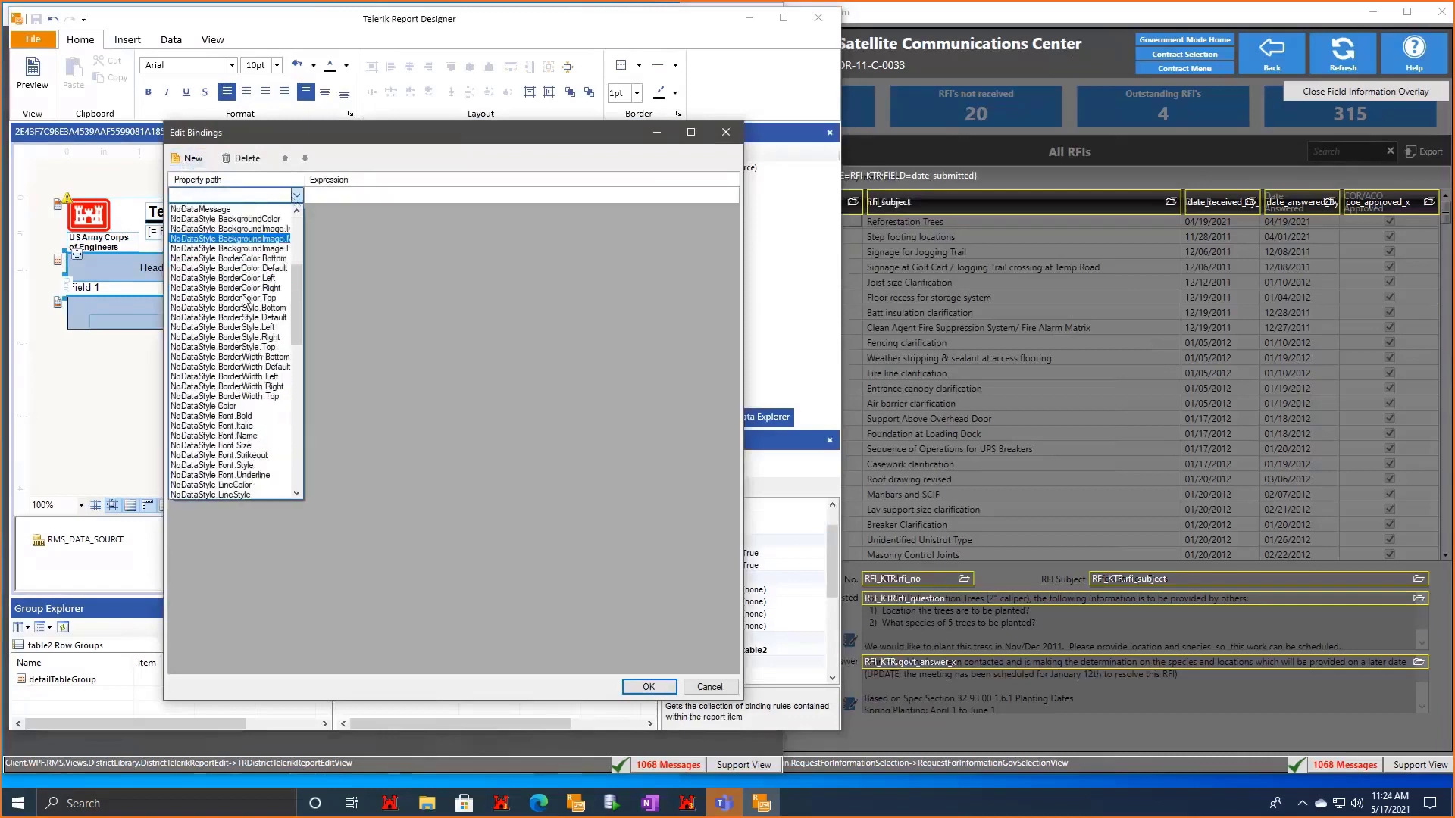
scroll(243, 301, "down", 3)
left_click(402, 145)
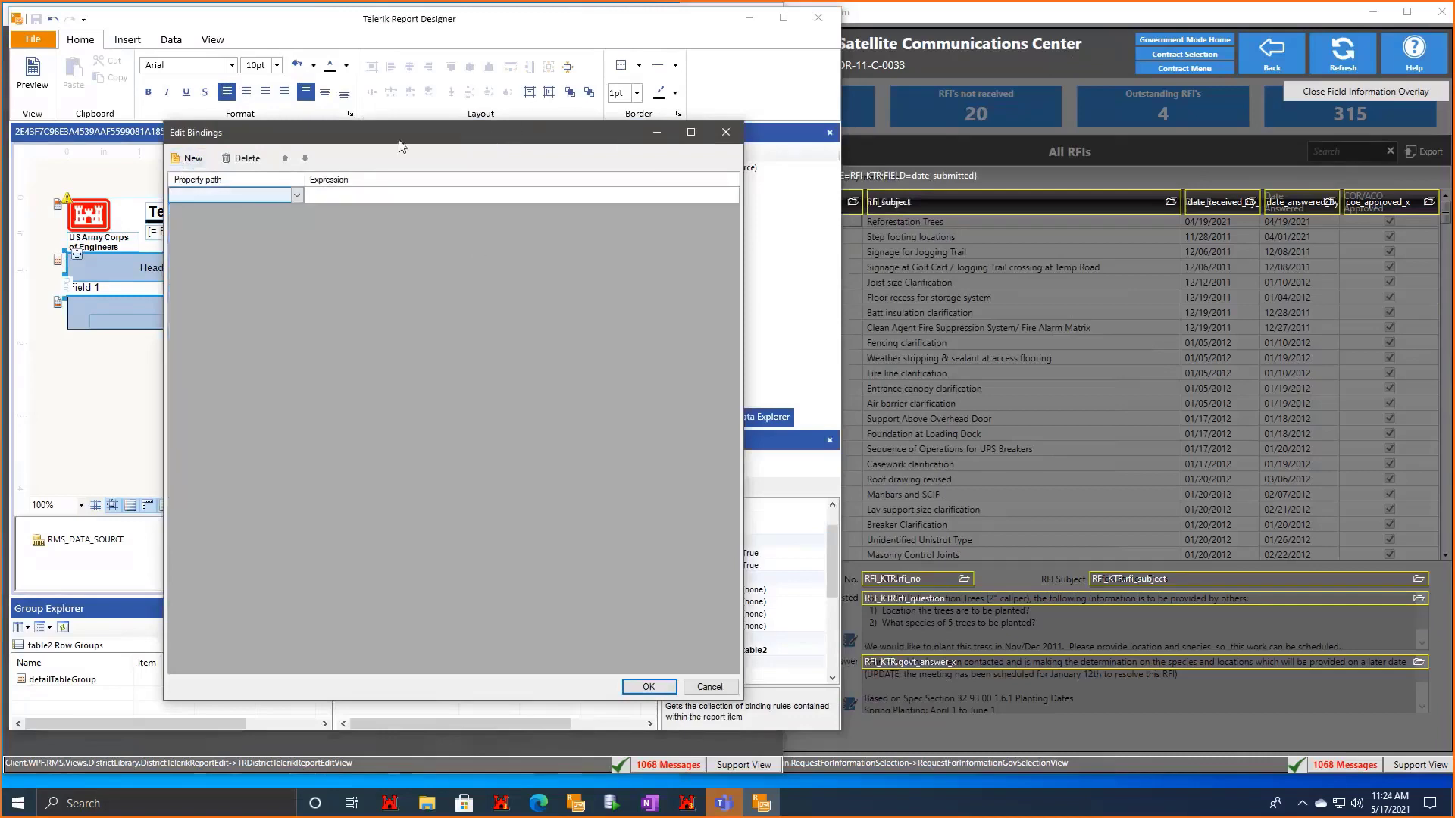
Reposition the Edit Bindings dialog and set the new binding's property path to DataSource.
left_click_drag(580, 138, 444, 122)
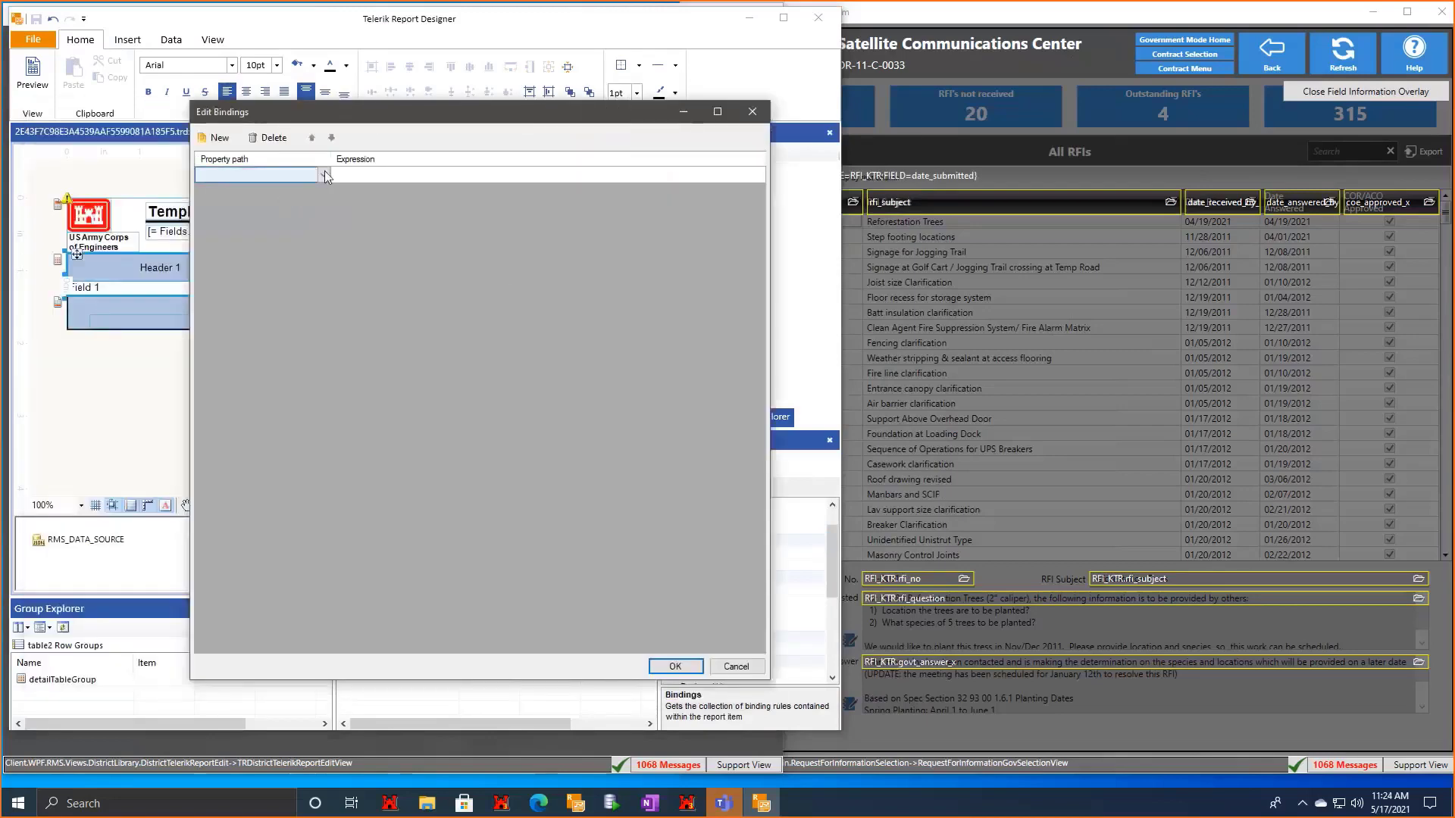
left_click(324, 171)
scroll(258, 354, "down", 5)
scroll(257, 354, "down", 5)
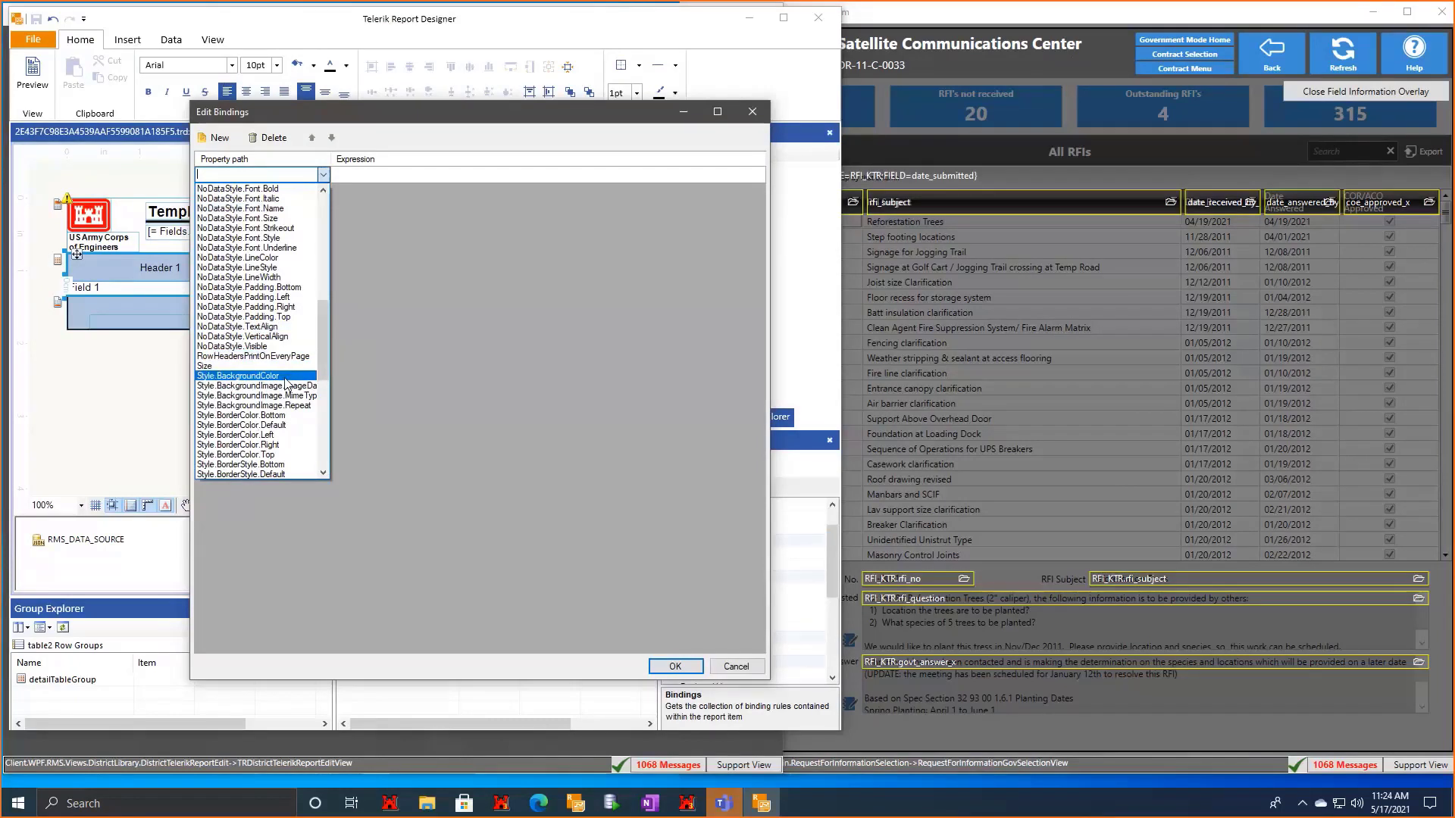
scroll(287, 384, "up", 12)
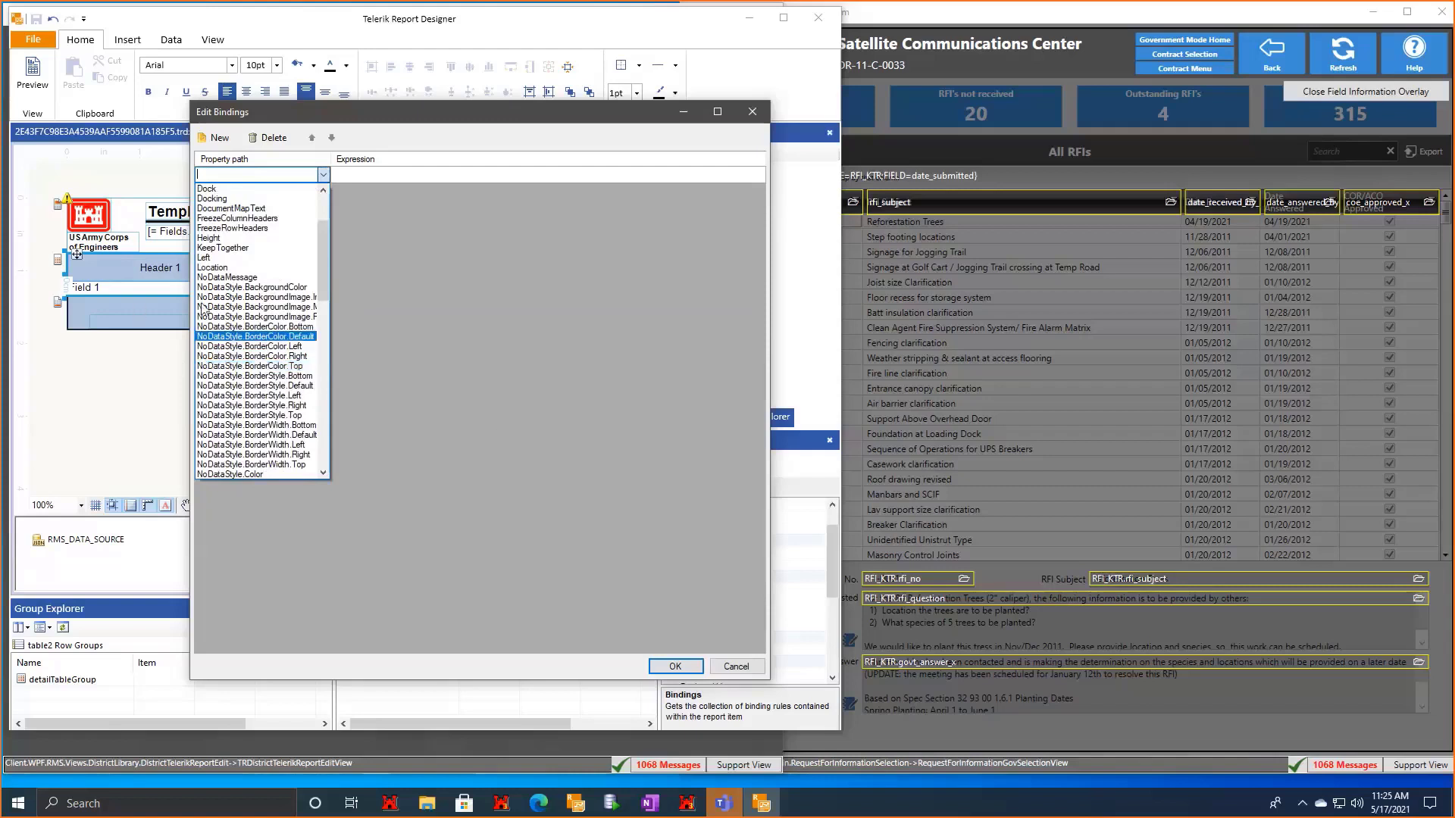
scroll(269, 407, "up", 3)
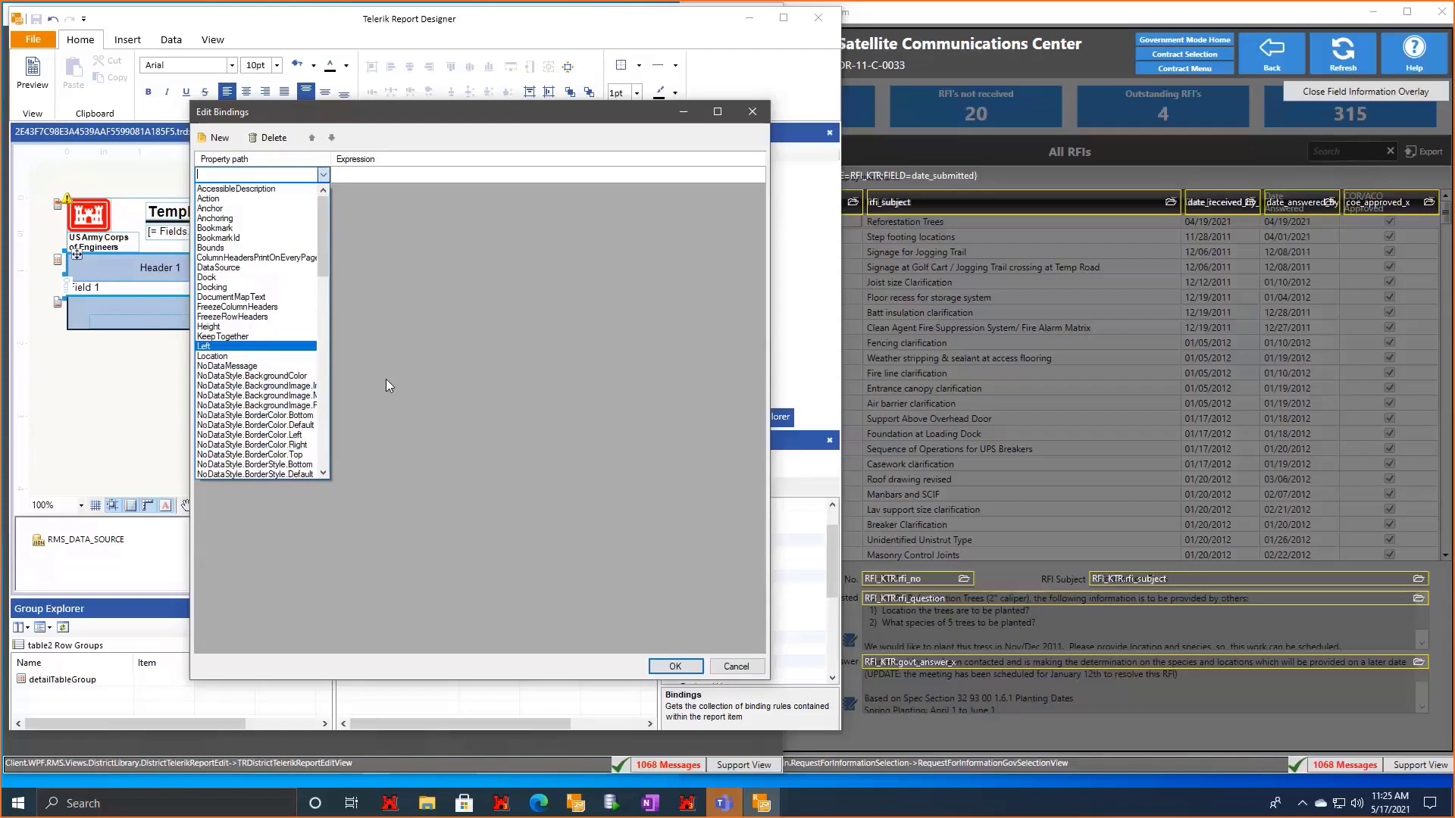
left_click(301, 267)
Set the DataSource binding's expression to = Fields.RFI_KTR and apply the table's bindings.
left_click(729, 175)
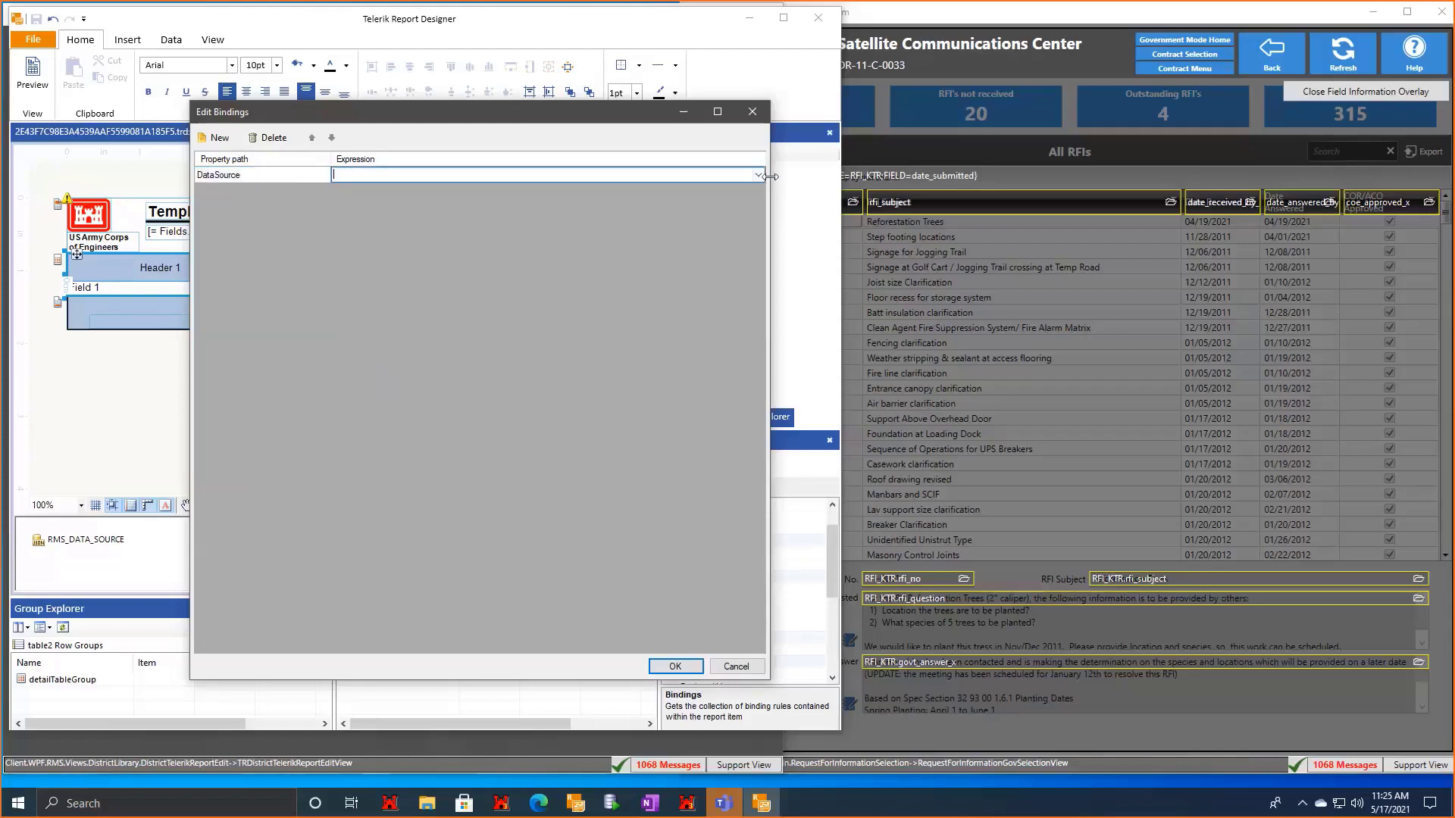
left_click(758, 175)
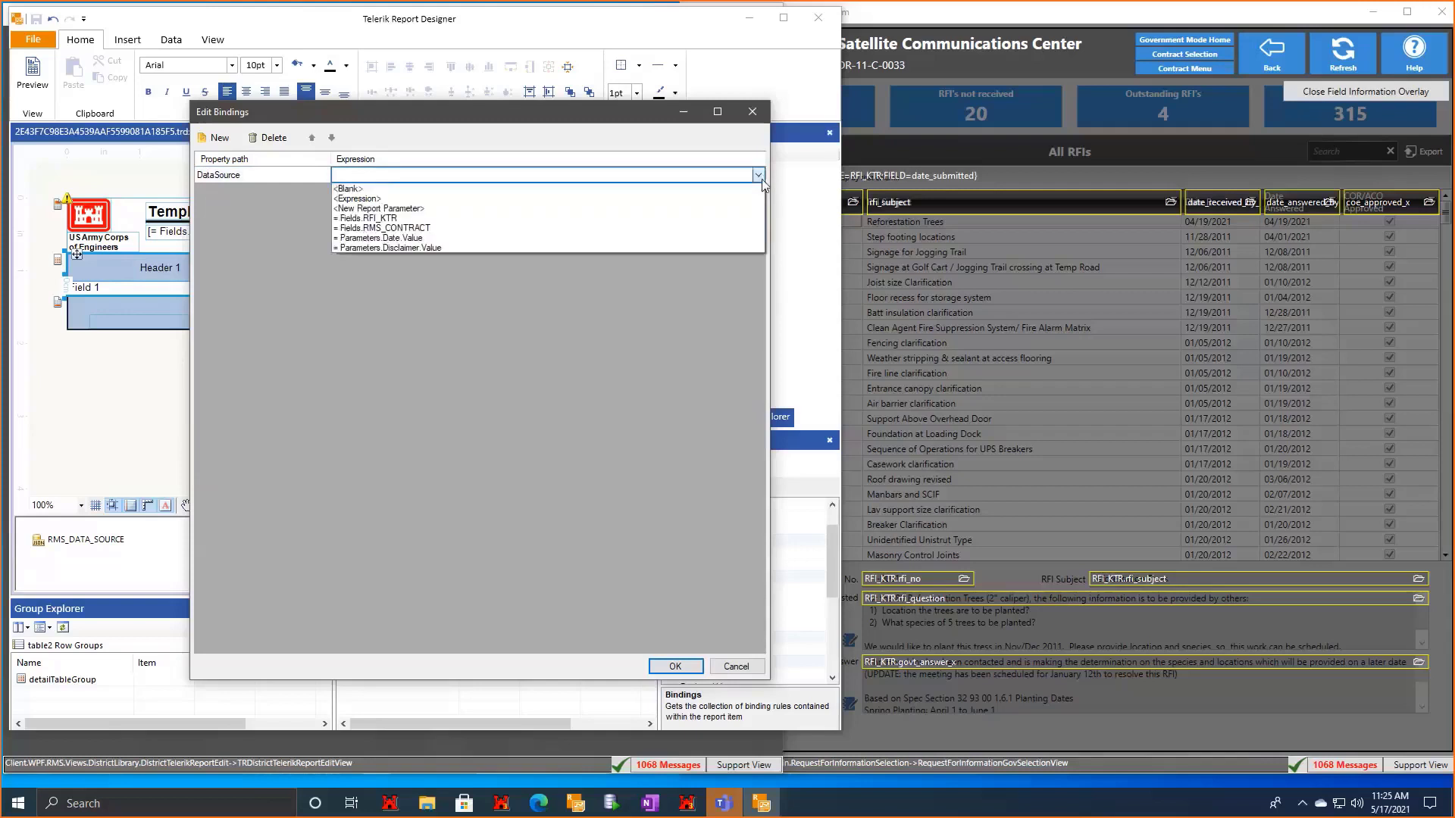
left_click(529, 220)
left_click(676, 667)
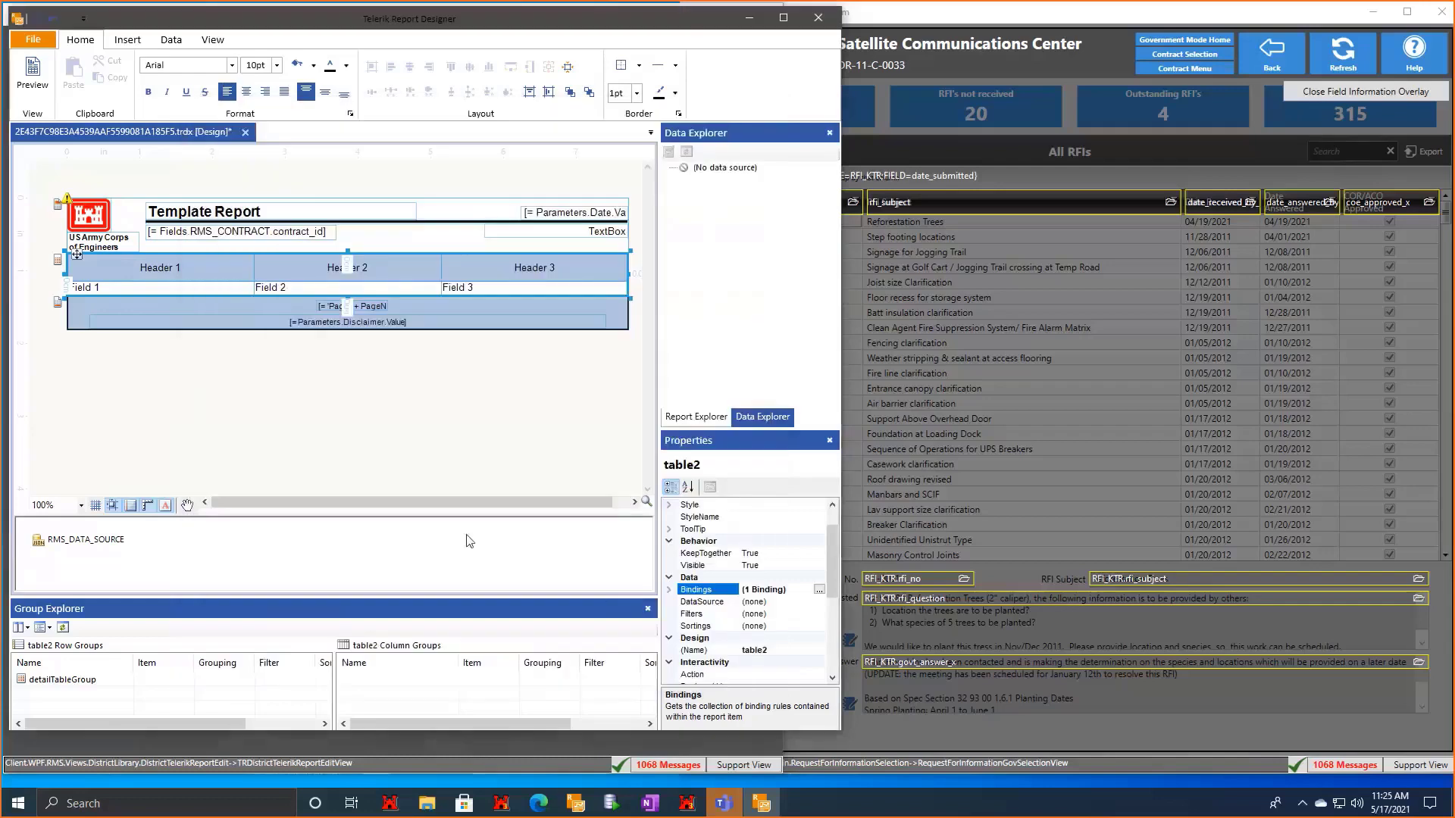
Set the table's first detail cell, under Header 1, to the expression = Fields.date_submitted.
left_click(145, 274)
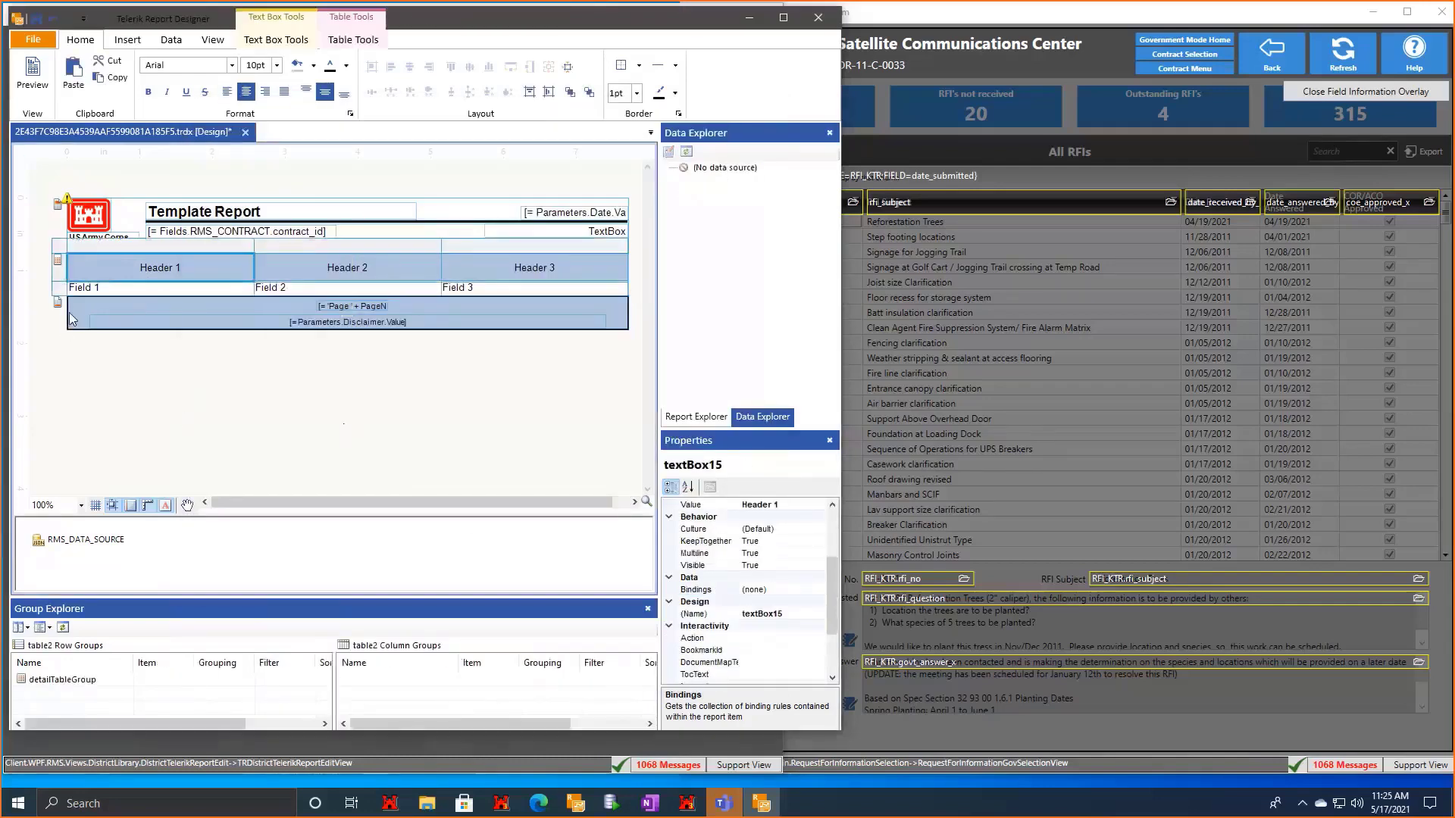
left_click(1039, 303)
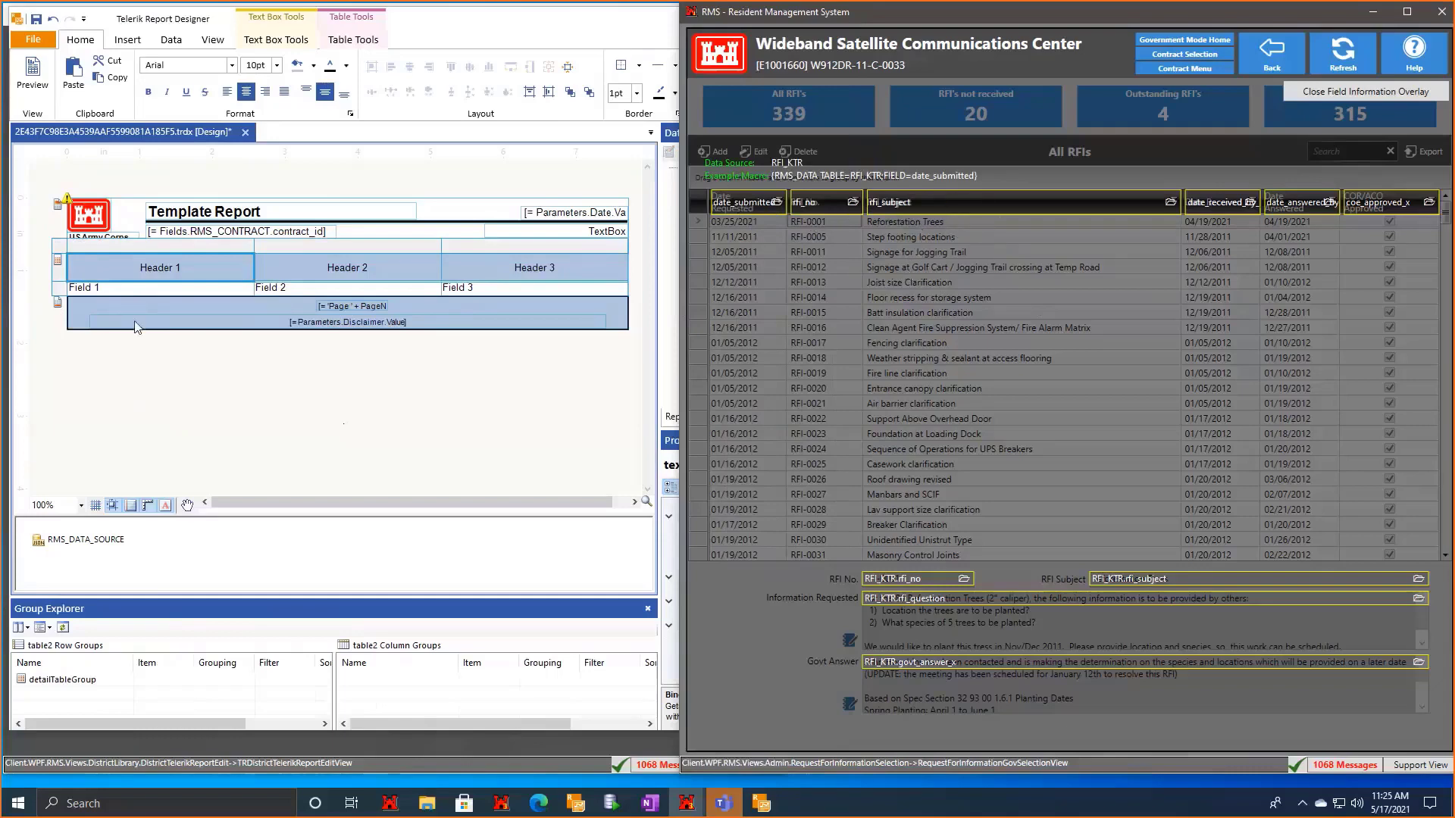
left_click(152, 291)
left_click(152, 290)
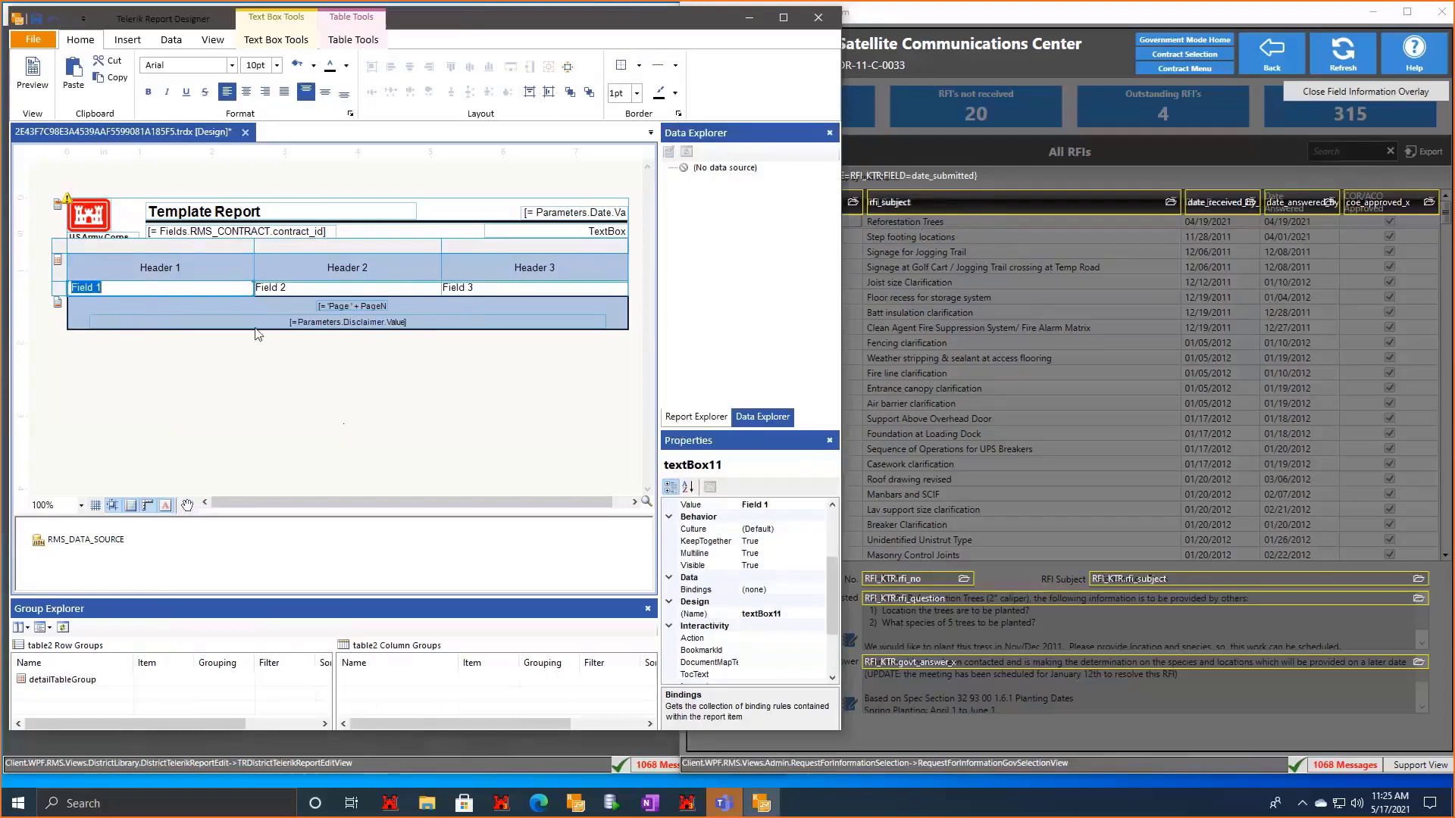
type("=")
type("ields.")
left_click(1087, 62)
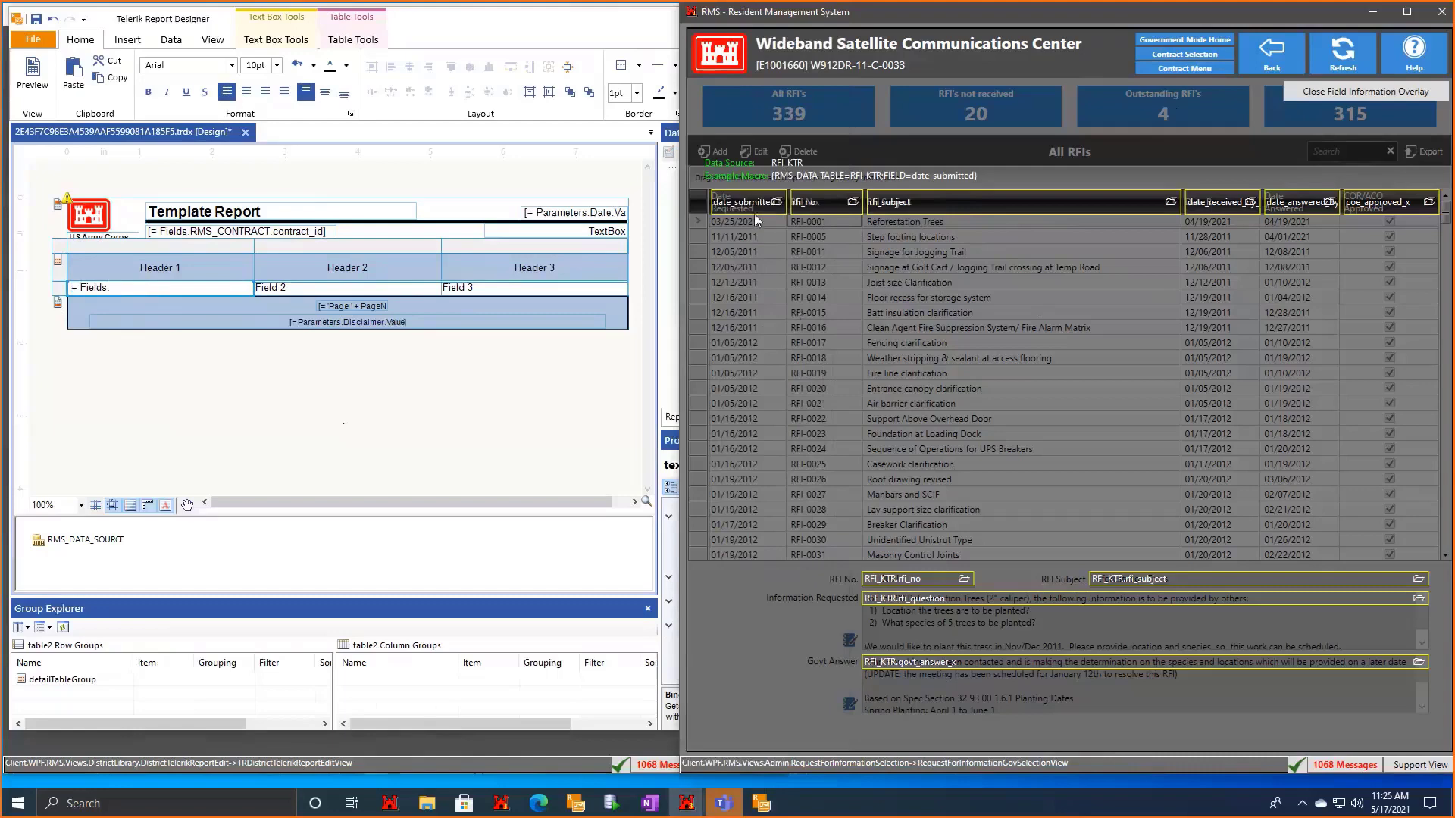
type(".dat")
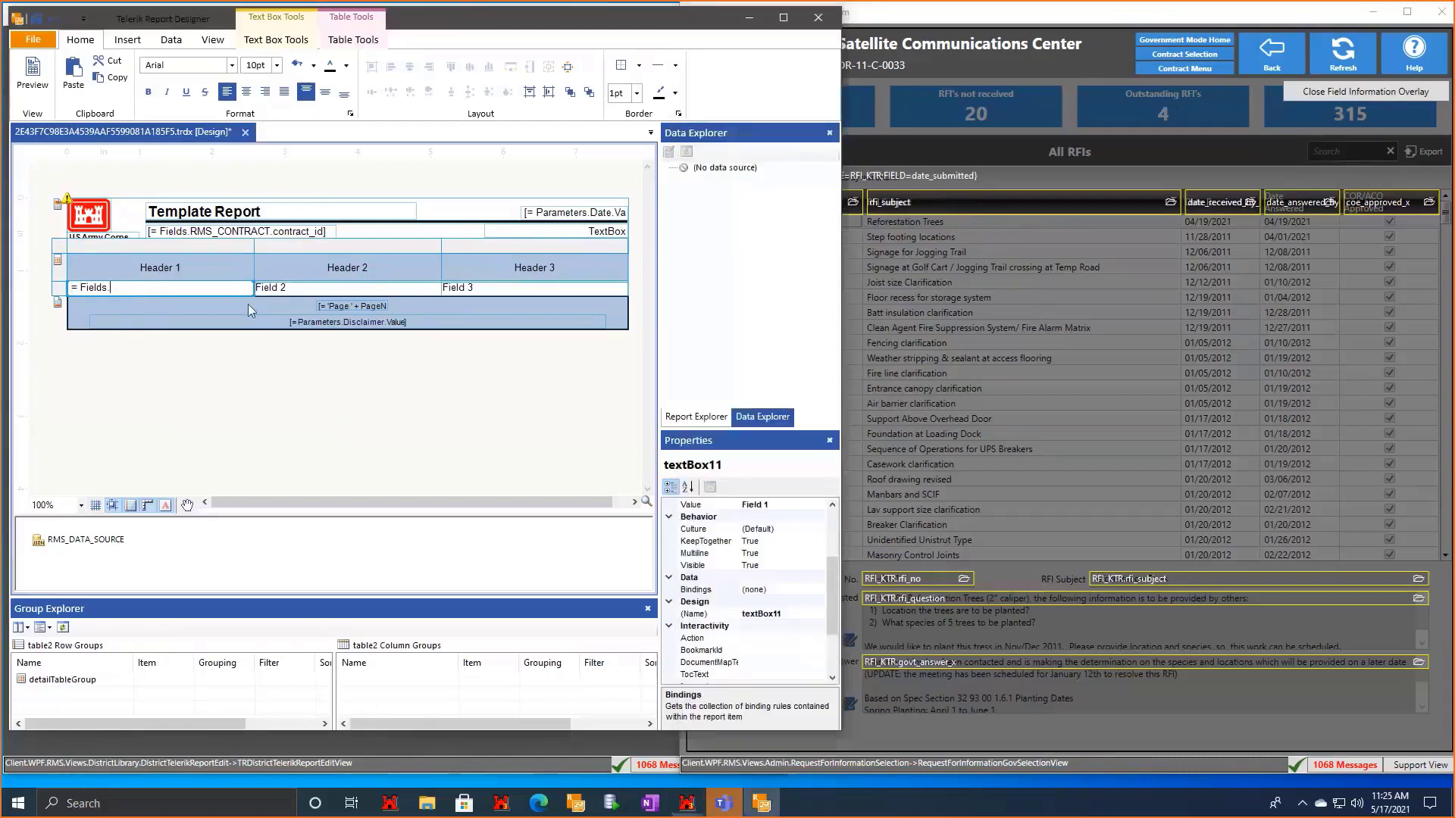
type("e_submitted")
Set the table's second detail cell, under Header 2, to the expression = Fields.rfi_no.
left_click(1066, 323)
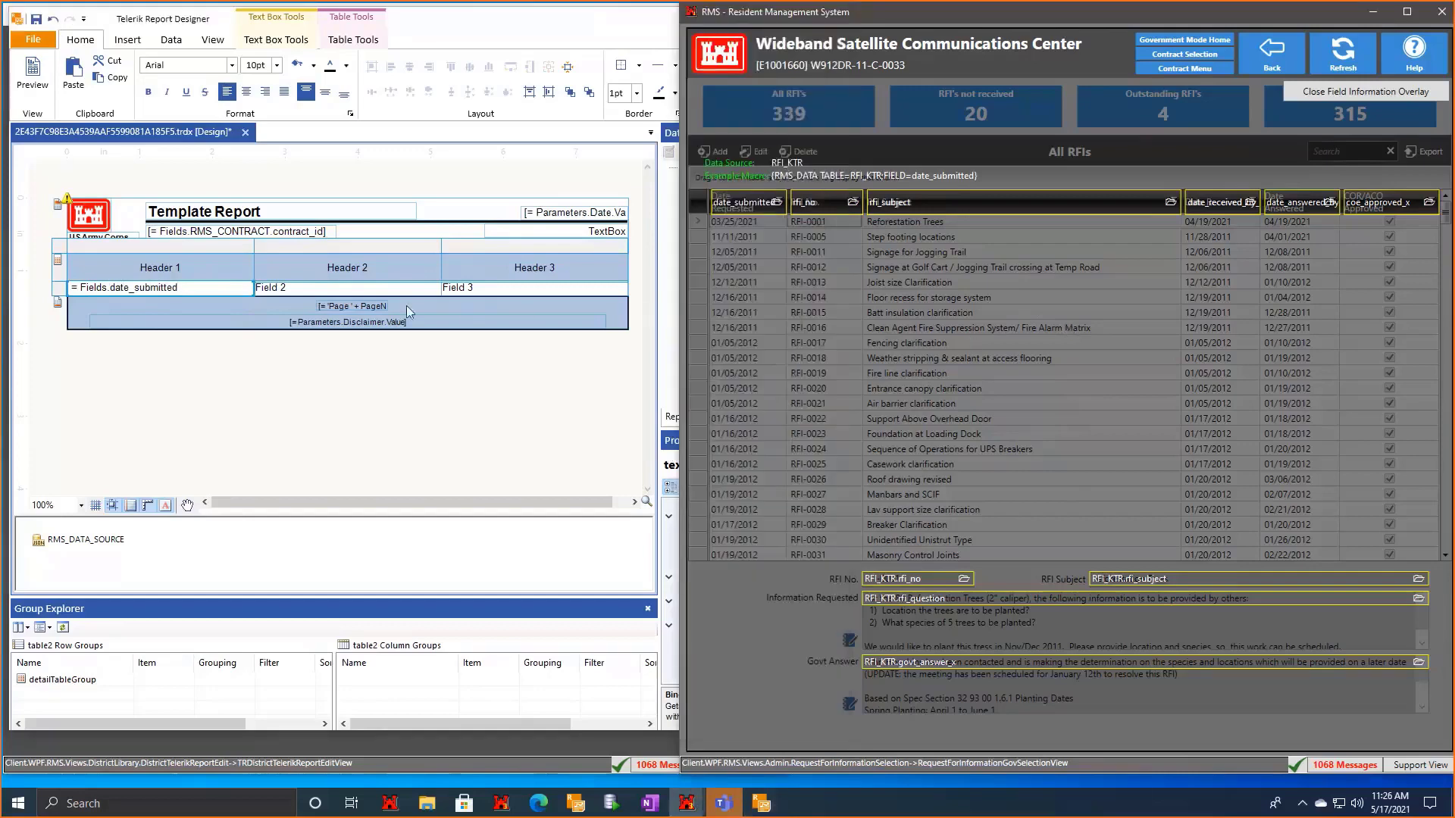
left_click(365, 289)
left_click(365, 288)
type("= Fi")
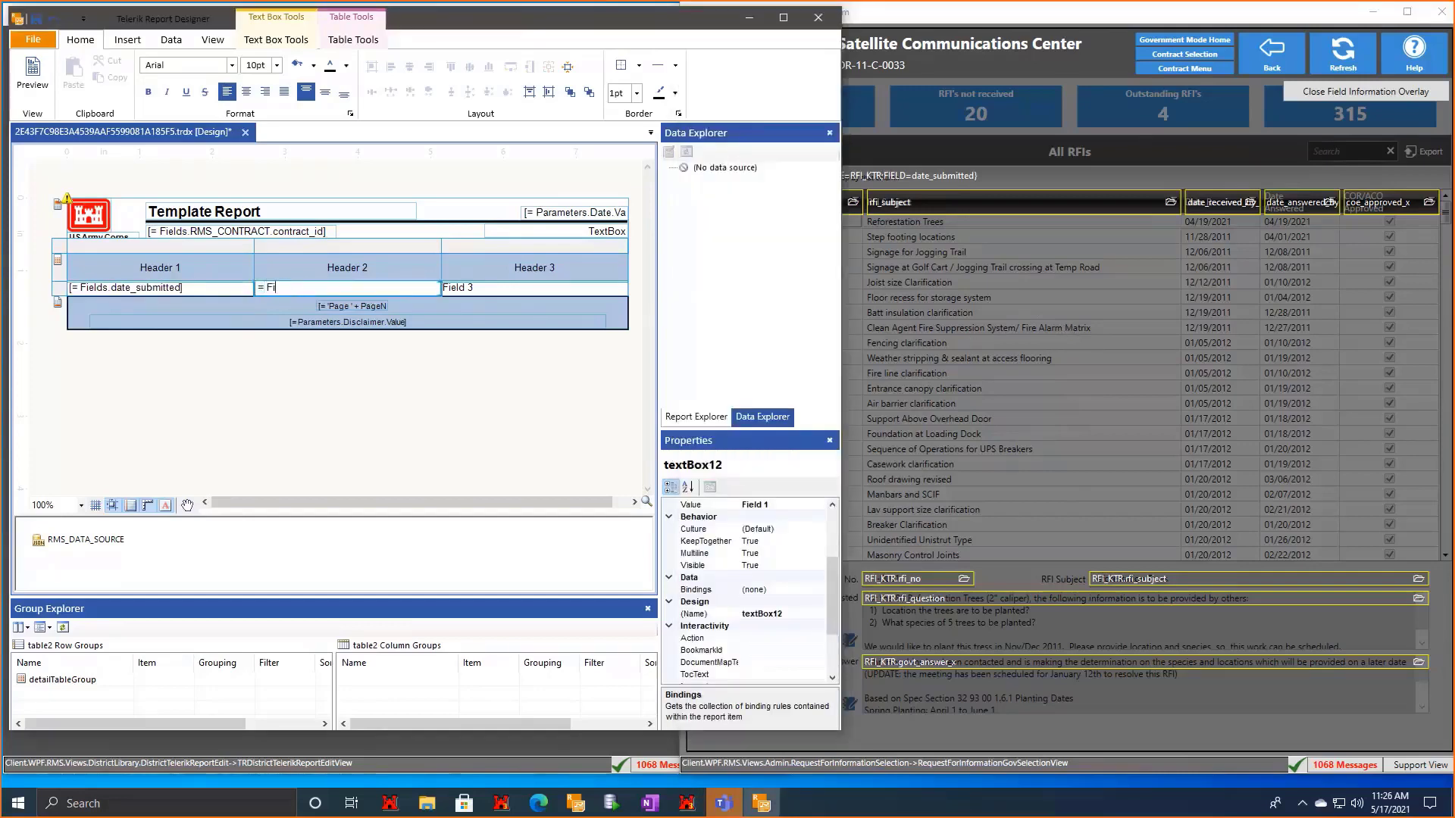
type("elds.rfi_no")
Set the table's third detail cell, under Header 3, to the expression =Fields.rfi_subject.
left_click(559, 289)
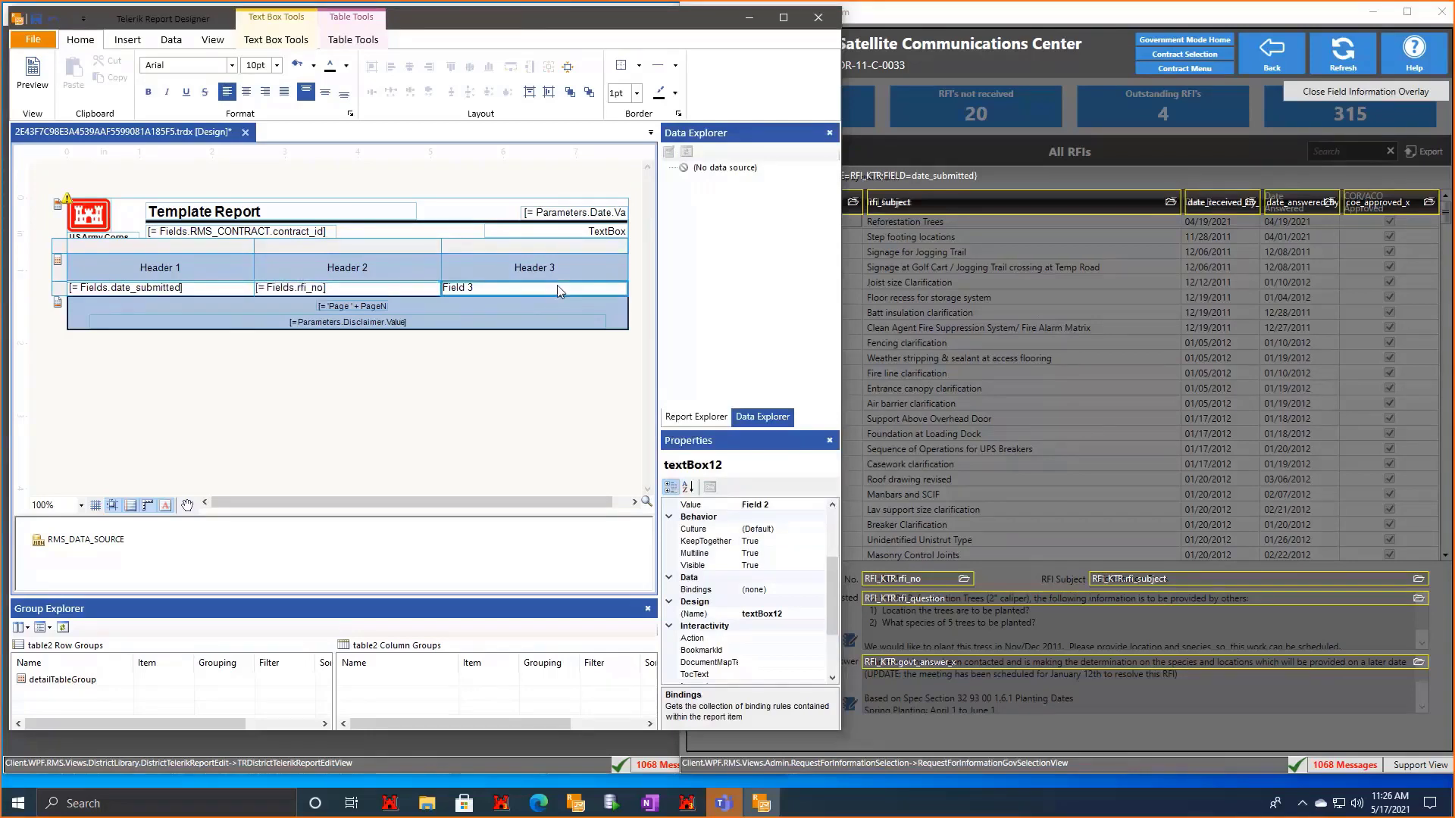
left_click(557, 286)
type("=Field")
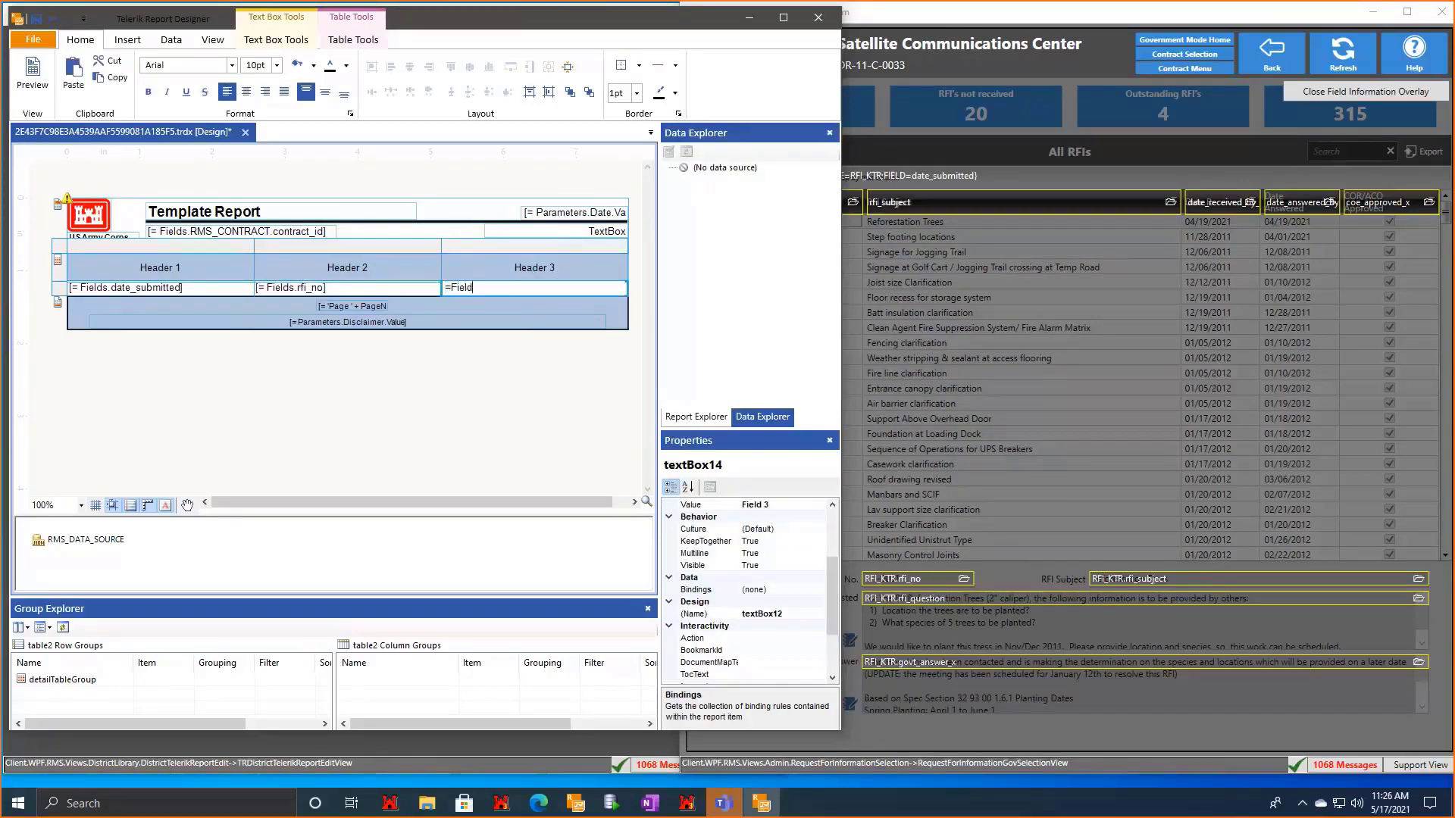
type("s.rfi_subject")
left_click(307, 444)
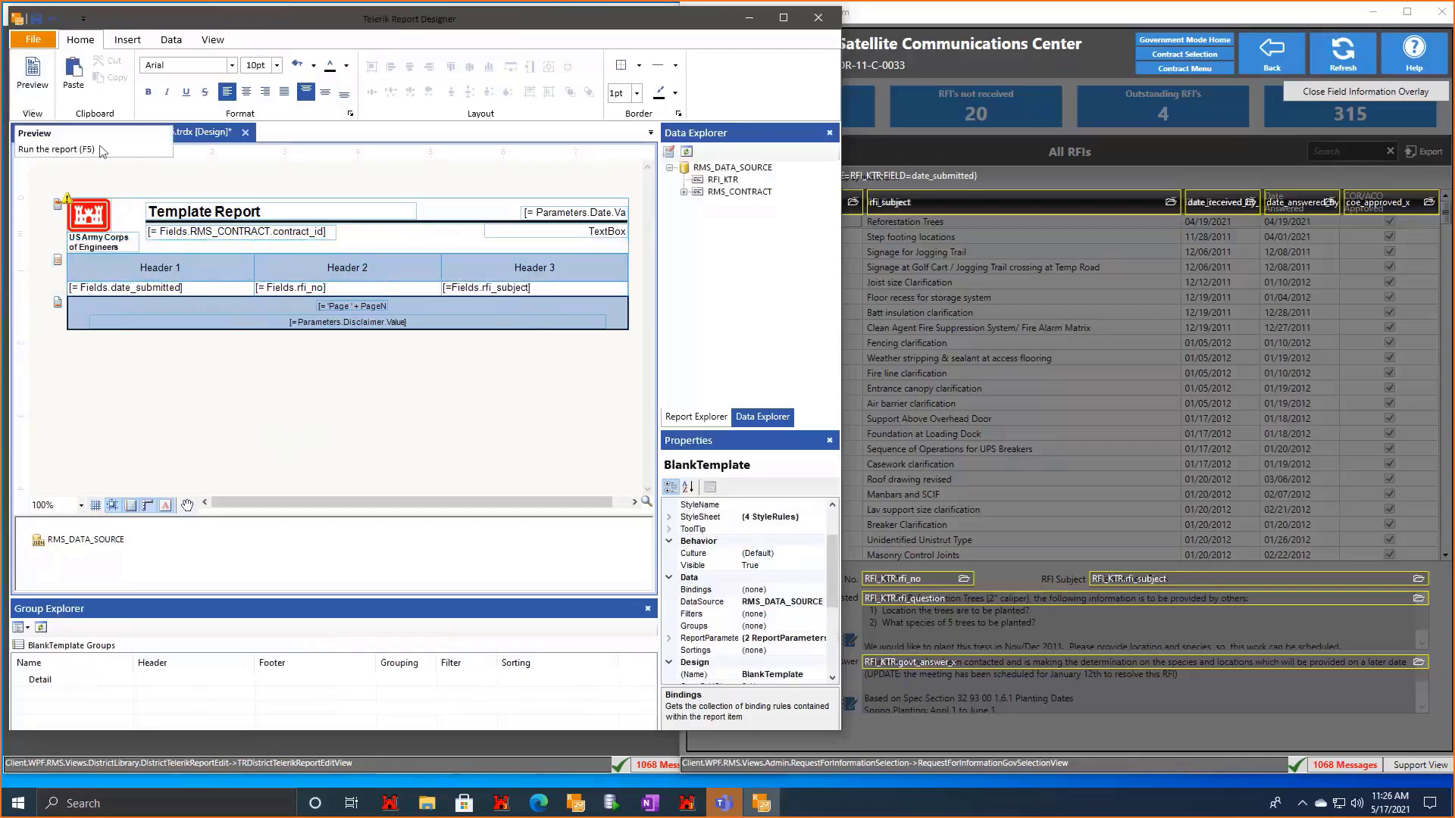
Preview the report in a maximized designer window and examine the RFI rows for submission date, number and subject.
left_click(33, 76)
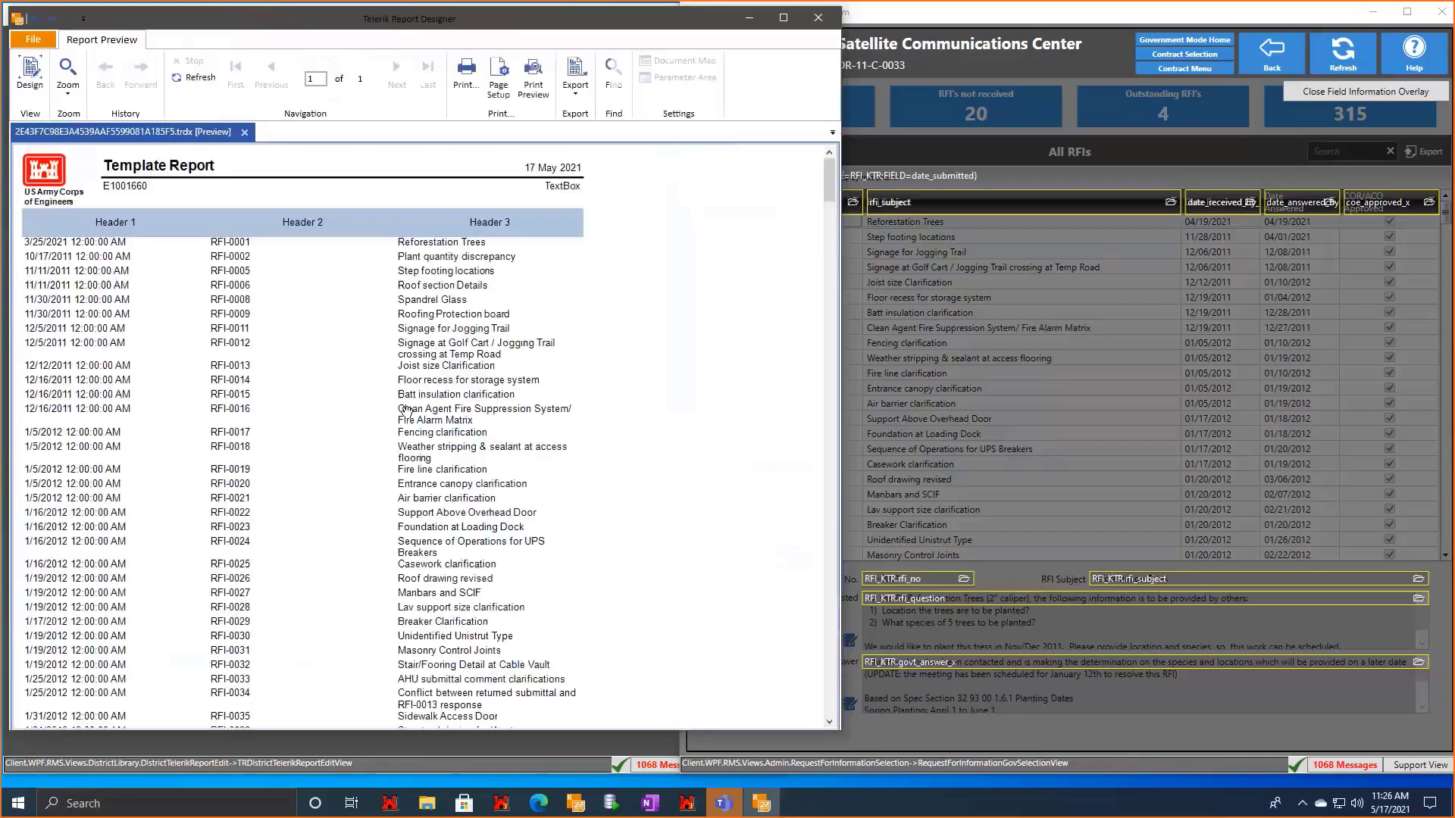
double_click(244, 26)
scroll(482, 364, "down", 3)
scroll(482, 364, "down", 3)
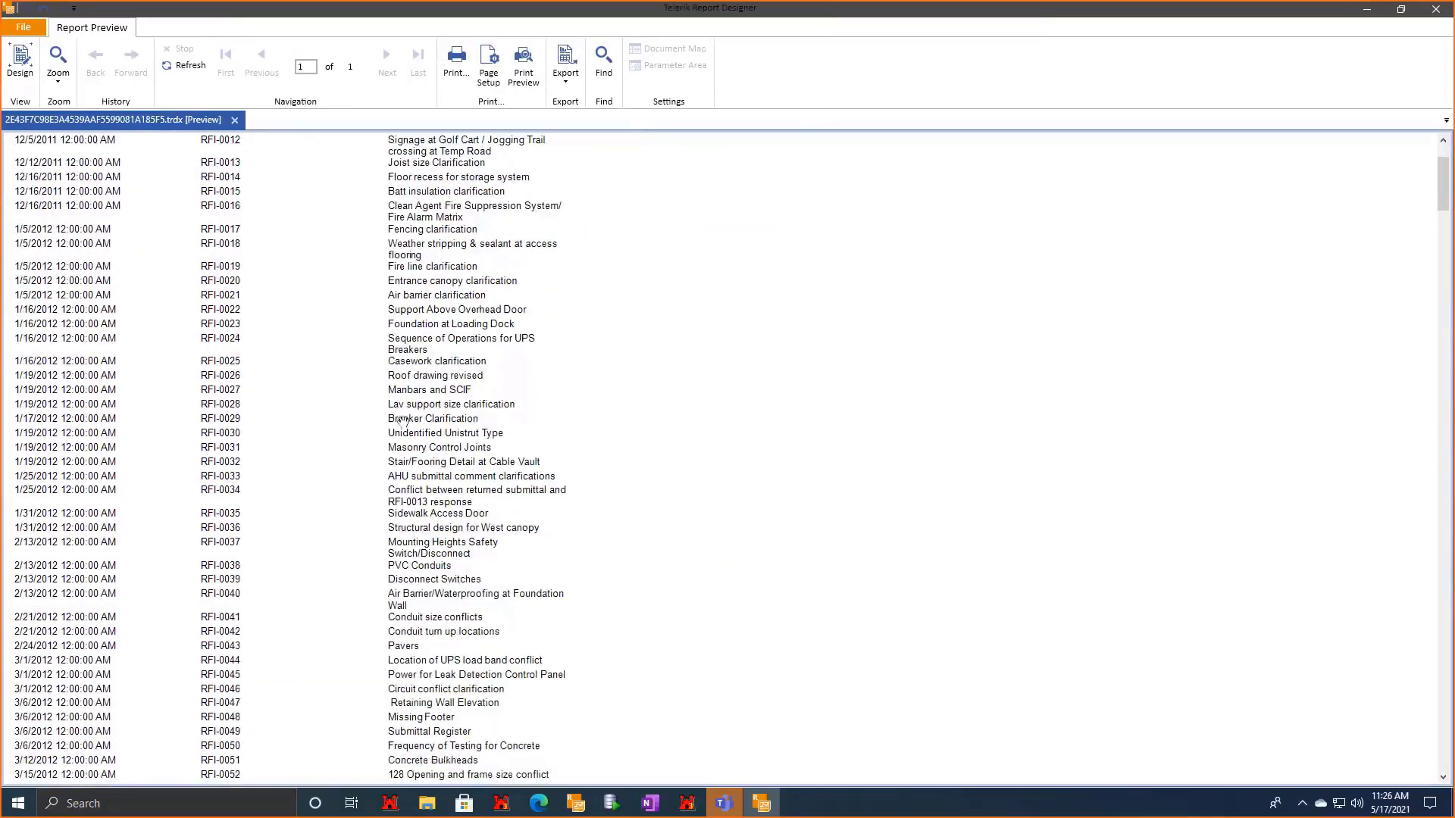
scroll(325, 473, "down", 2)
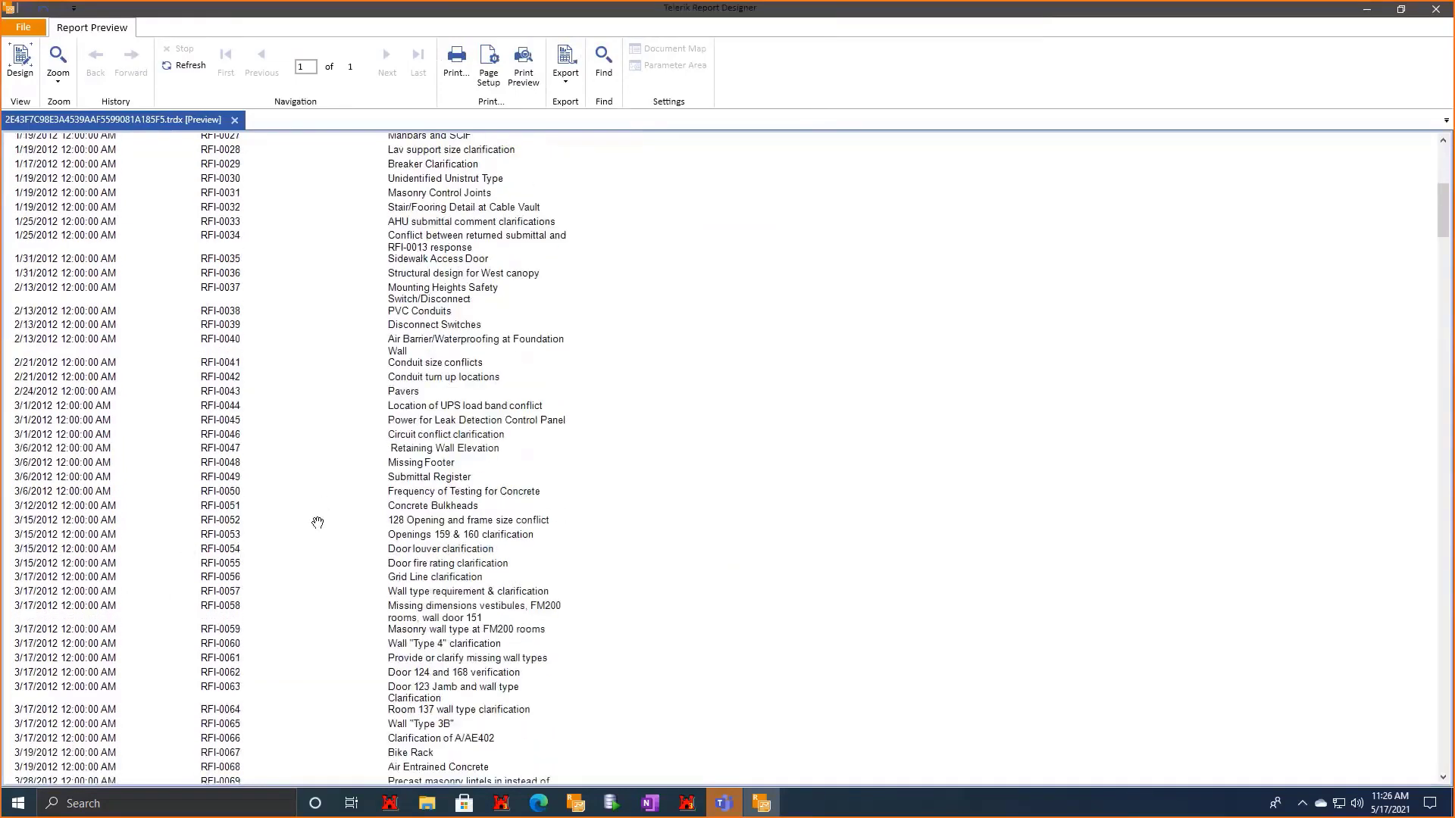
scroll(317, 521, "up", 3)
scroll(317, 524, "up", 4)
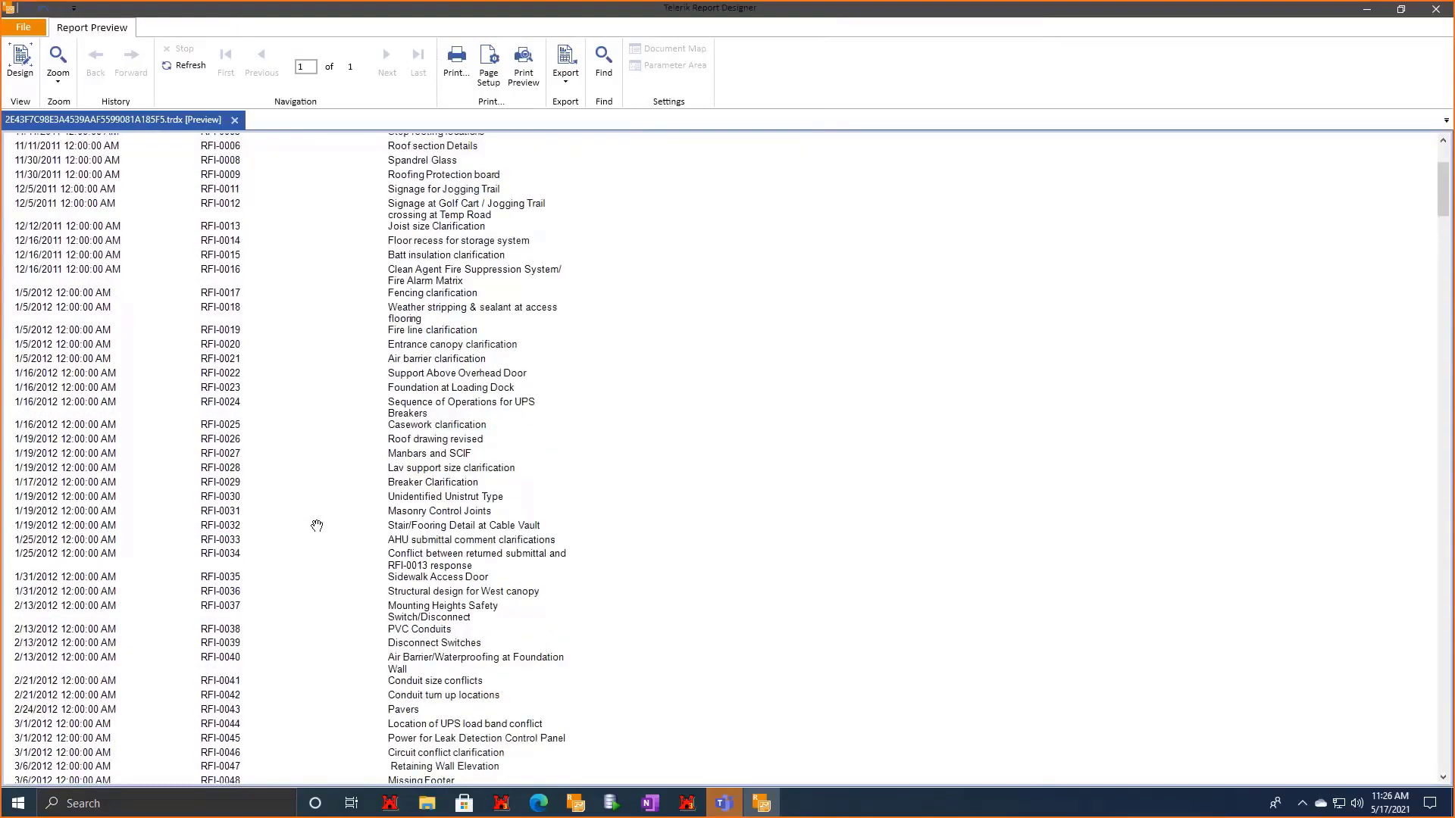
scroll(314, 532, "down", 8)
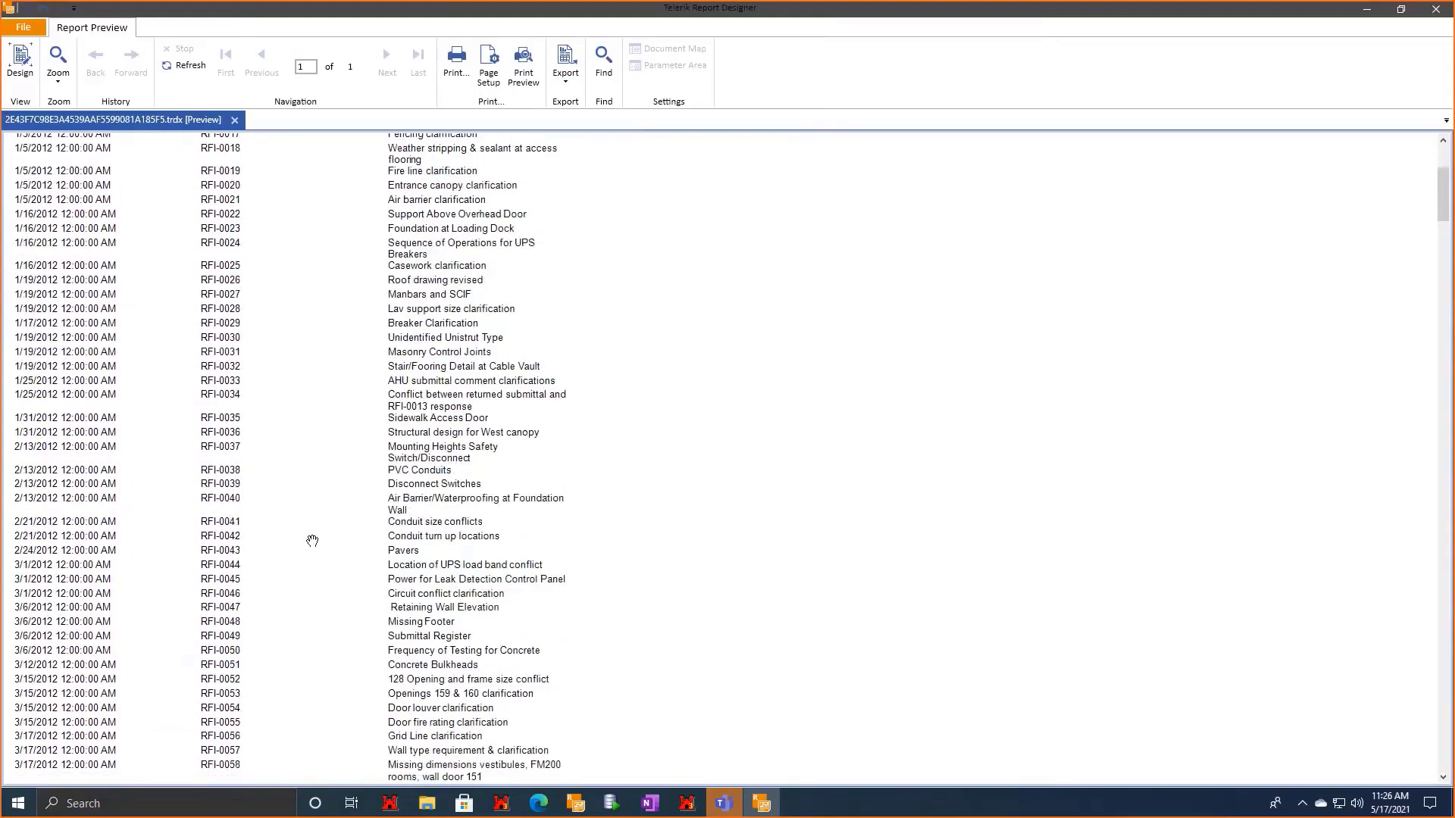
scroll(310, 538, "down", 5)
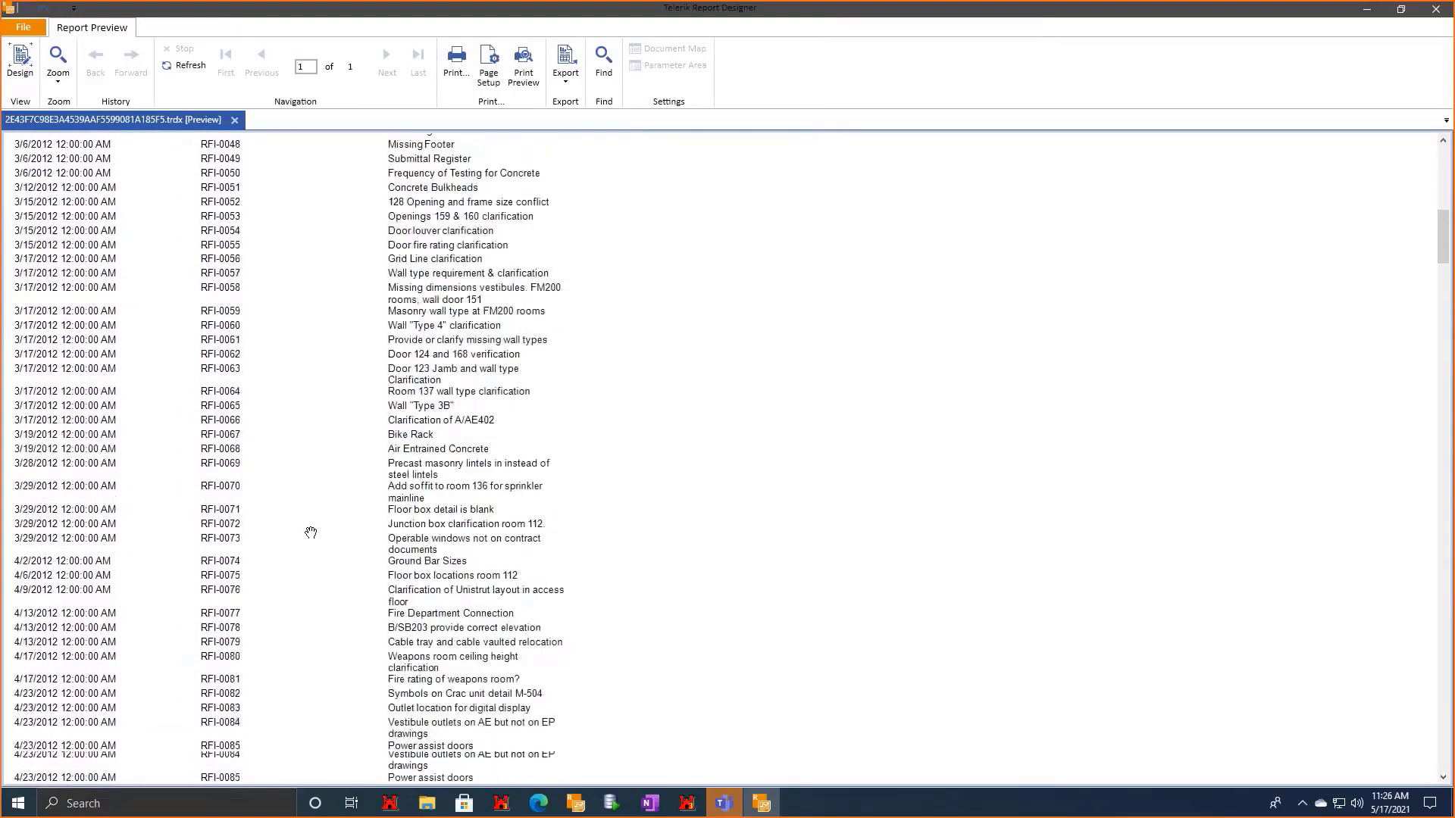
scroll(311, 540, "up", 9)
scroll(311, 540, "up", 5)
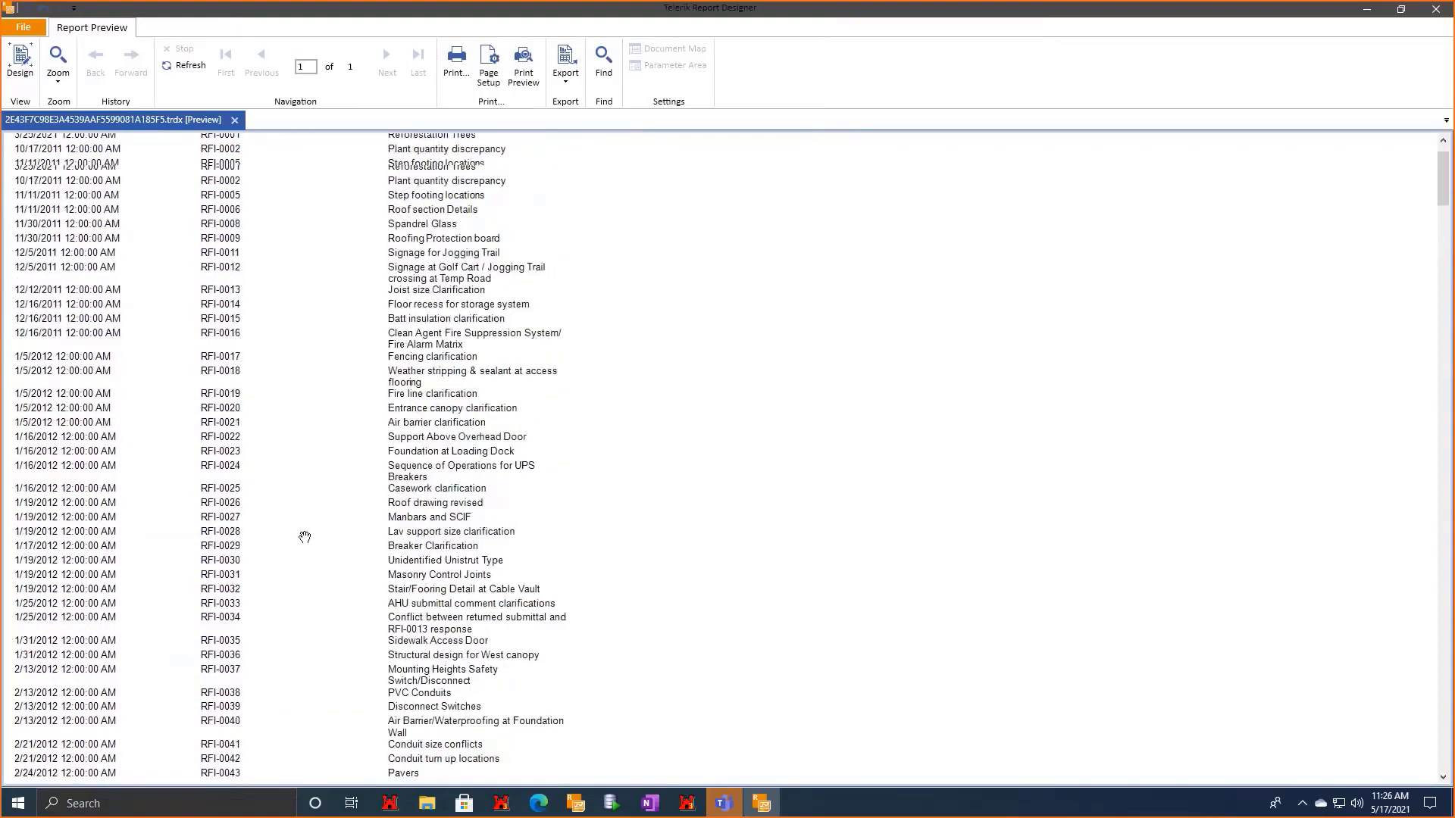
scroll(305, 538, "down", 10)
scroll(305, 538, "down", 4)
scroll(311, 514, "up", 14)
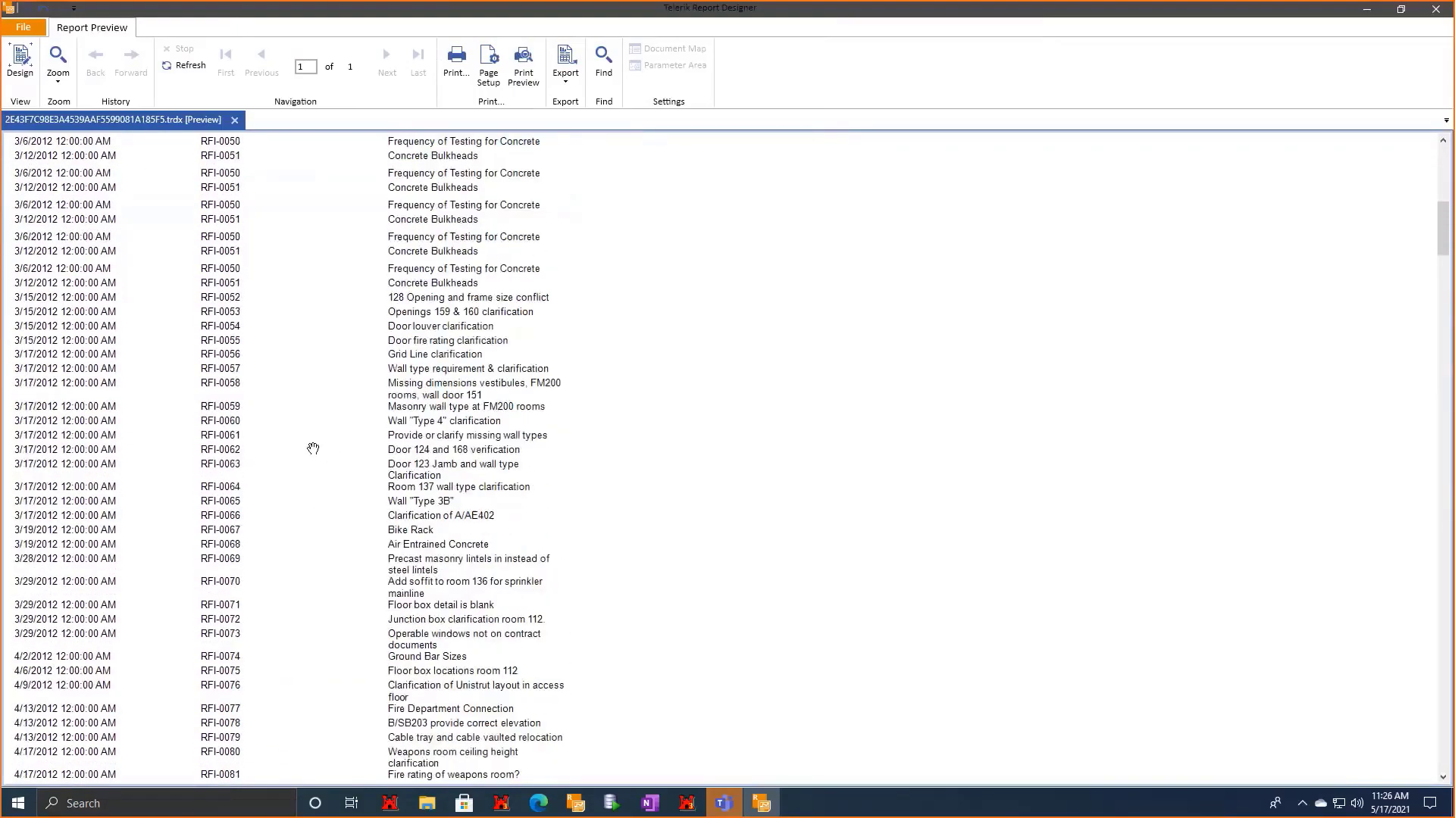
scroll(305, 482, "up", 2)
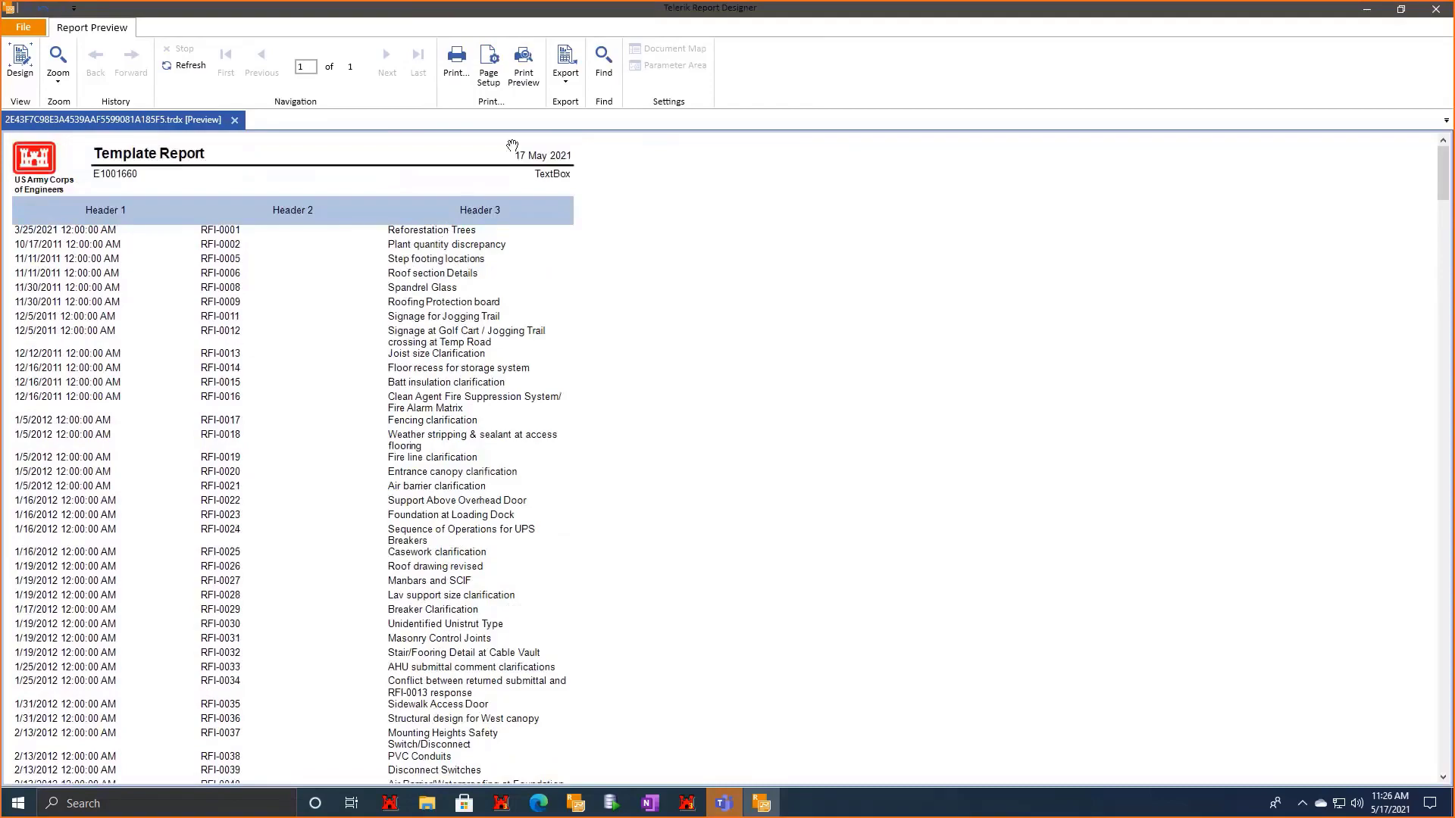
Switch the report to print preview and check how the column headers, page header and footer appear across the pages.
left_click(535, 90)
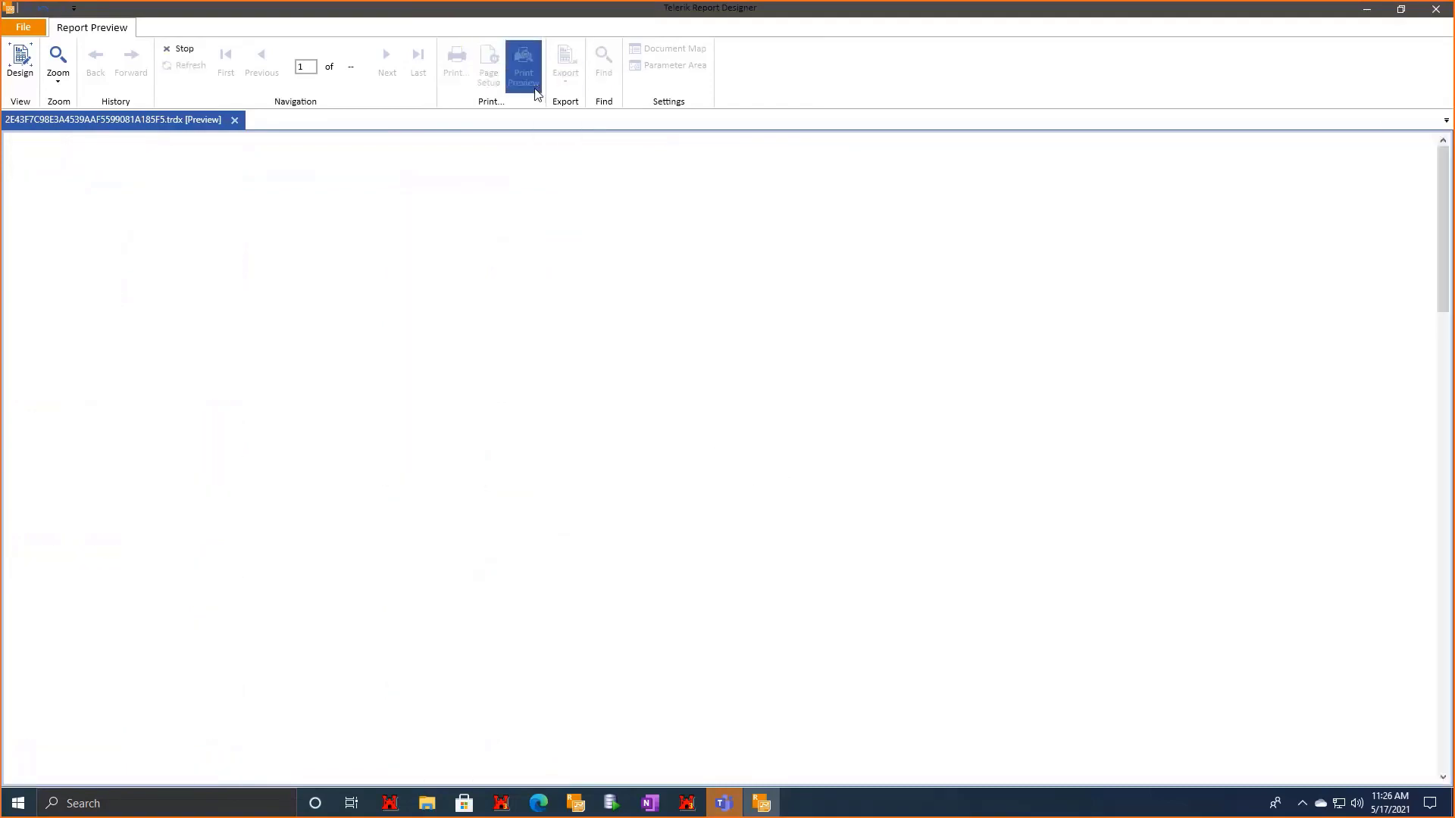
scroll(487, 491, "down", 2)
scroll(488, 491, "down", 5)
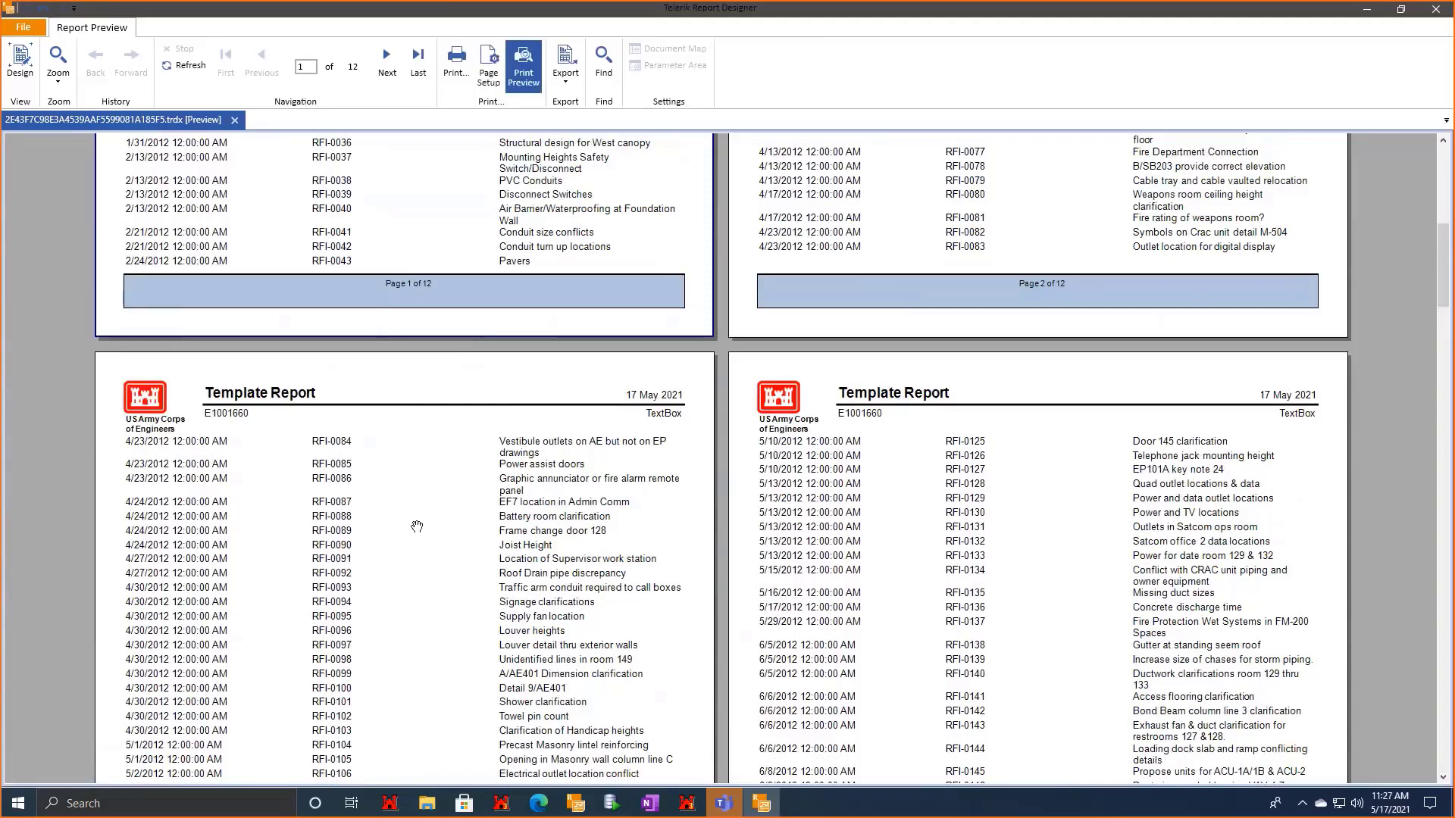
scroll(414, 525, "up", 3)
scroll(413, 539, "up", 6)
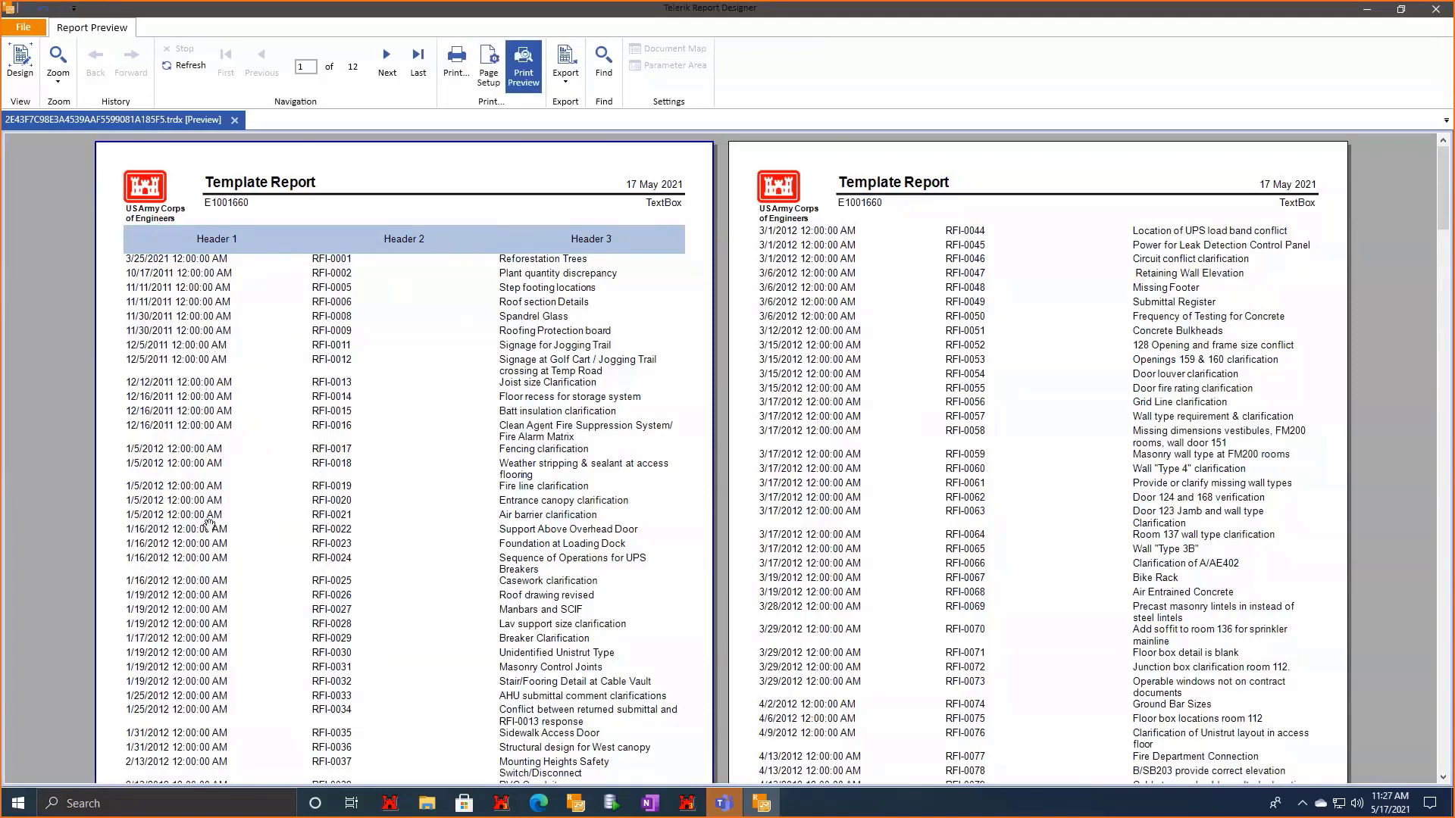
scroll(754, 596, "down", 1)
scroll(754, 596, "down", 15)
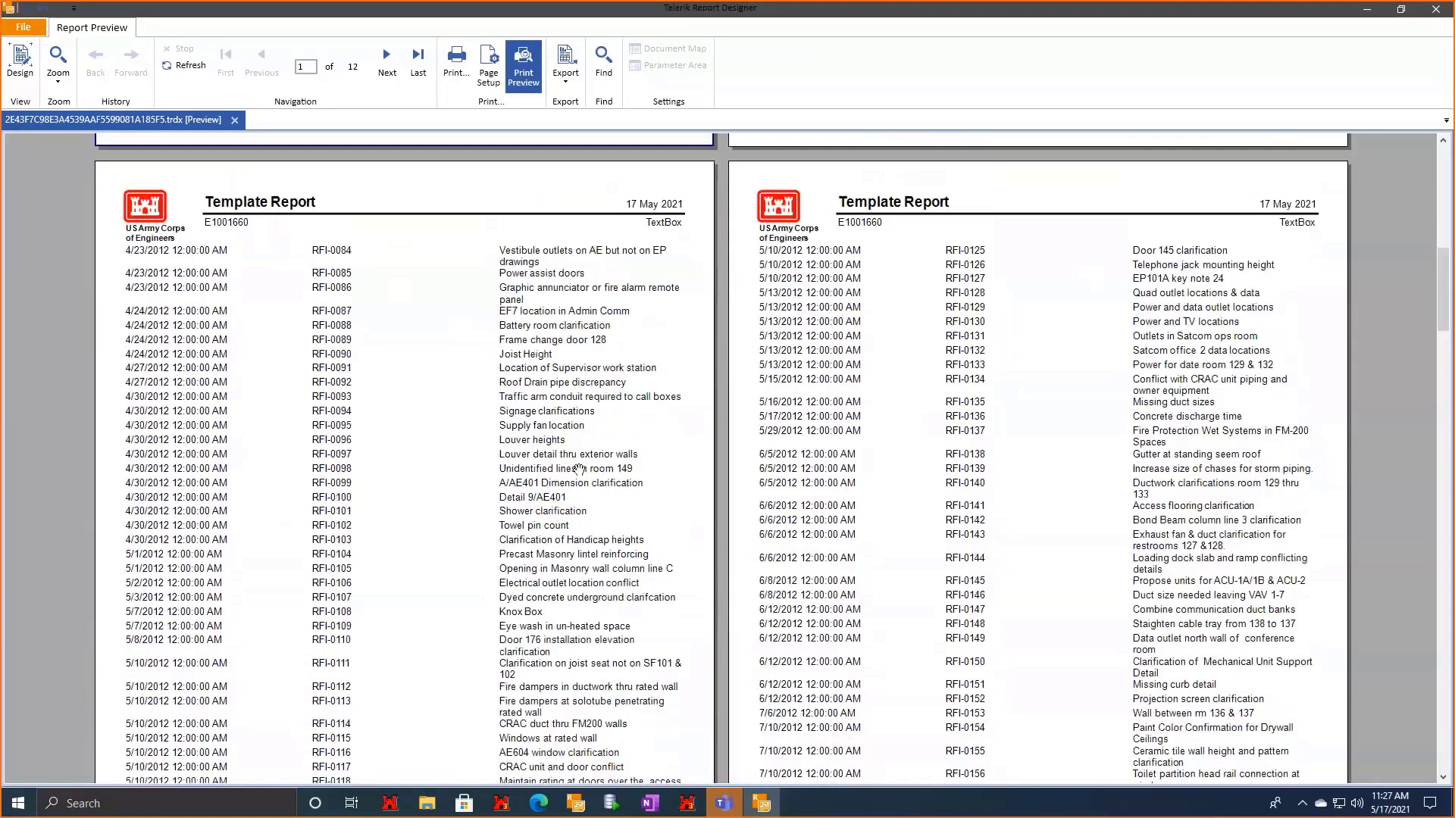
scroll(345, 727, "up", 15)
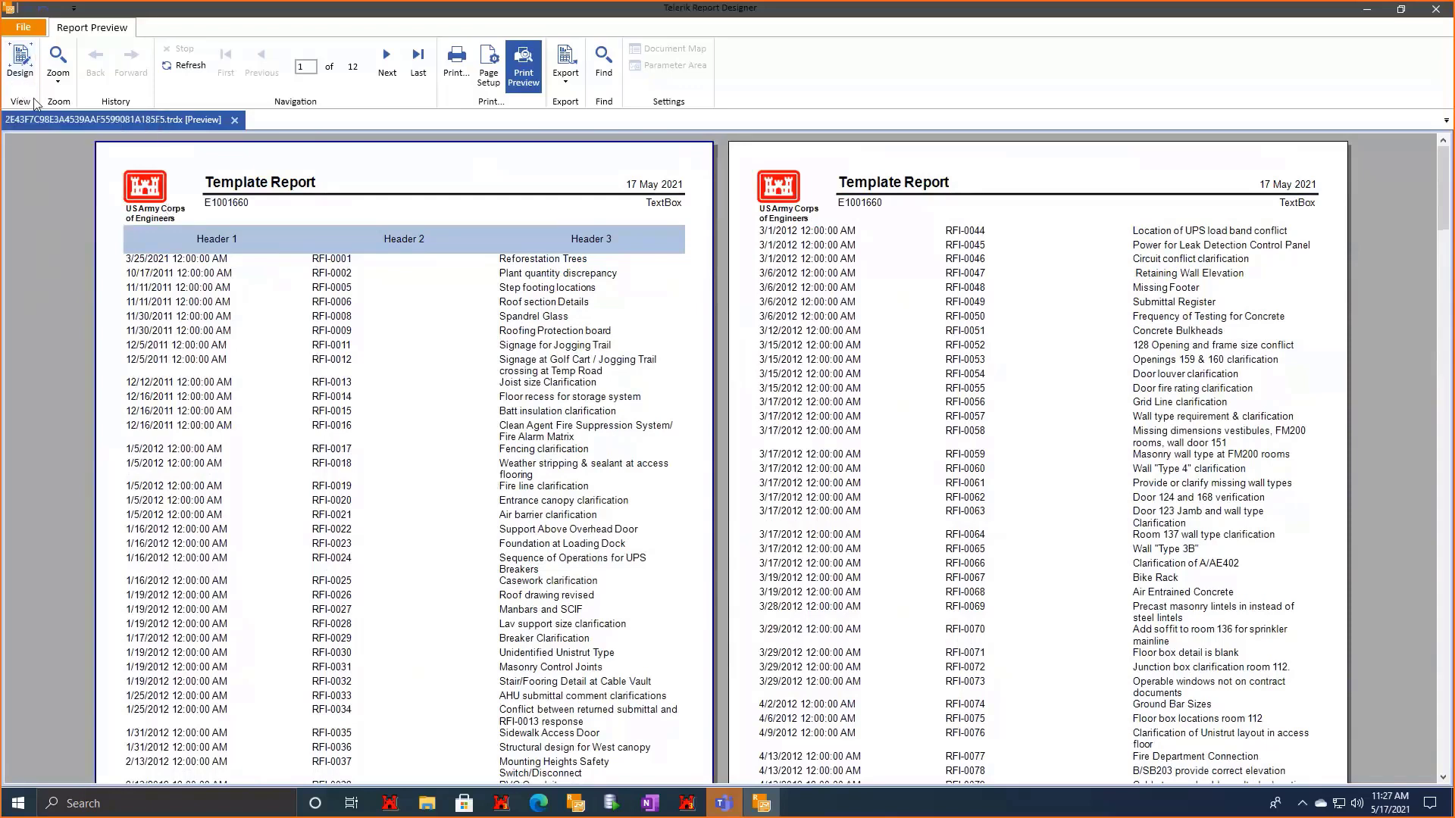
Return to the report design and enable ColumnHeadersPrintOnEveryPage for the whole RFI table.
left_click(20, 75)
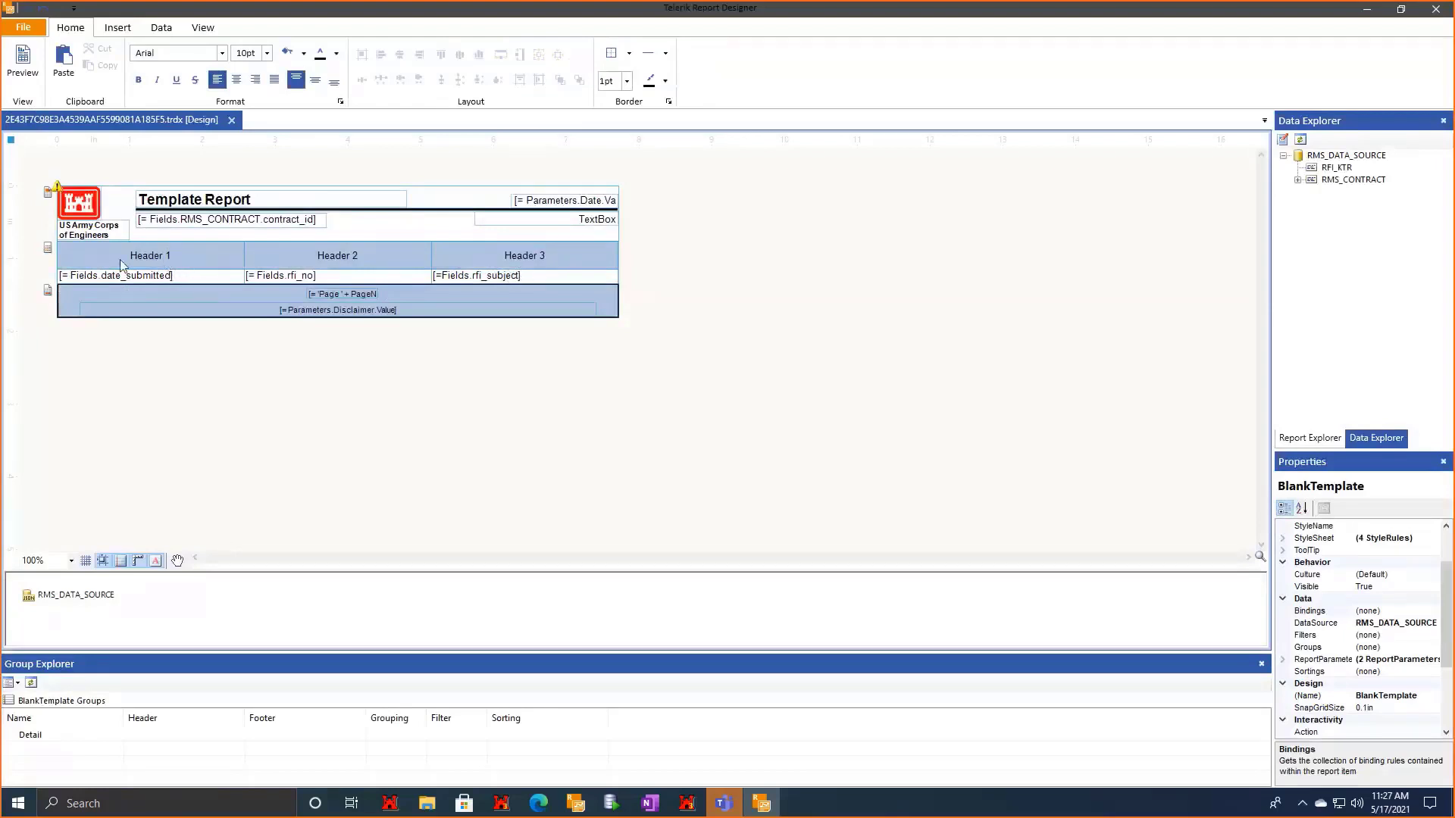
left_click(73, 261)
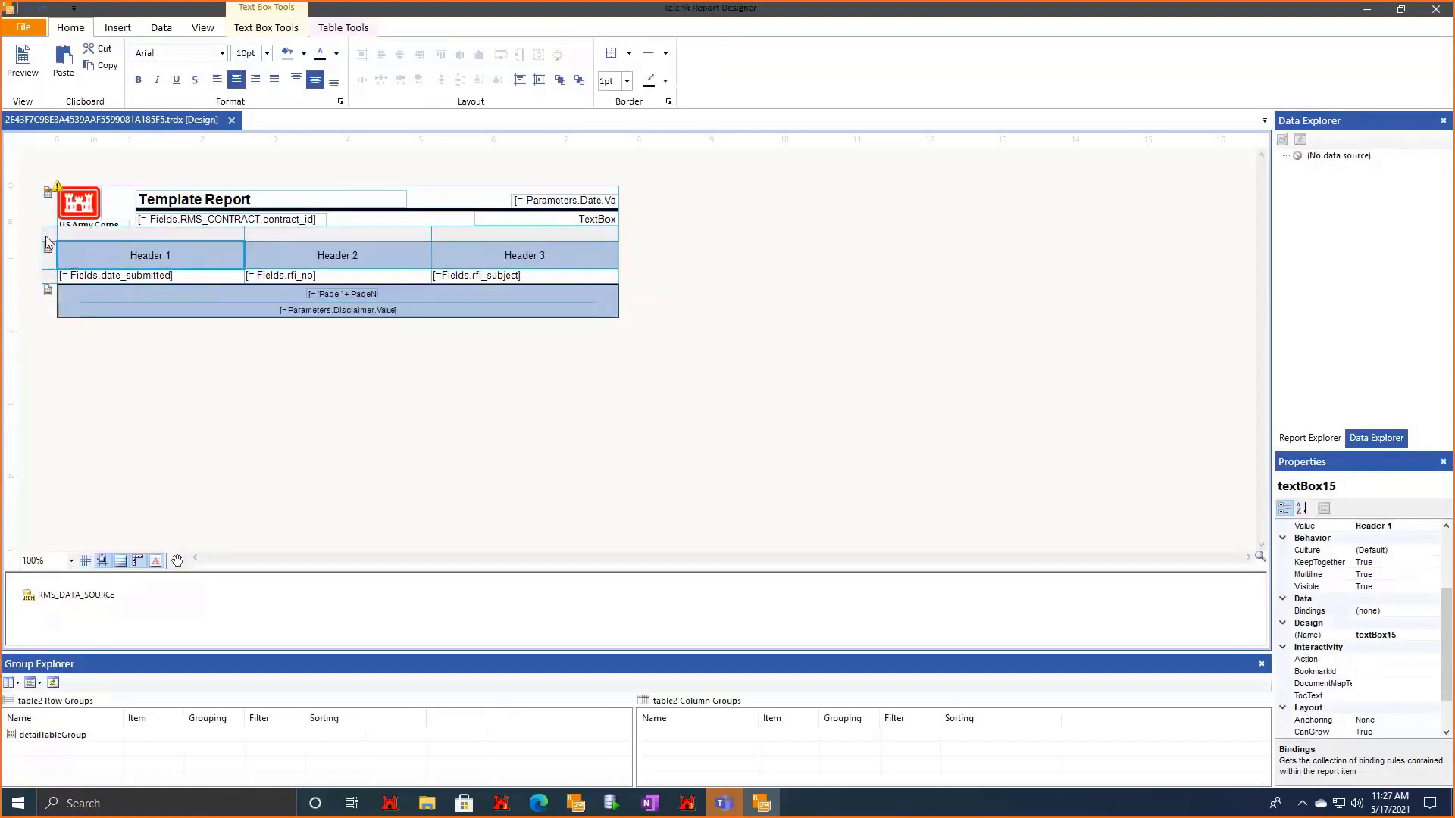
left_click(47, 241)
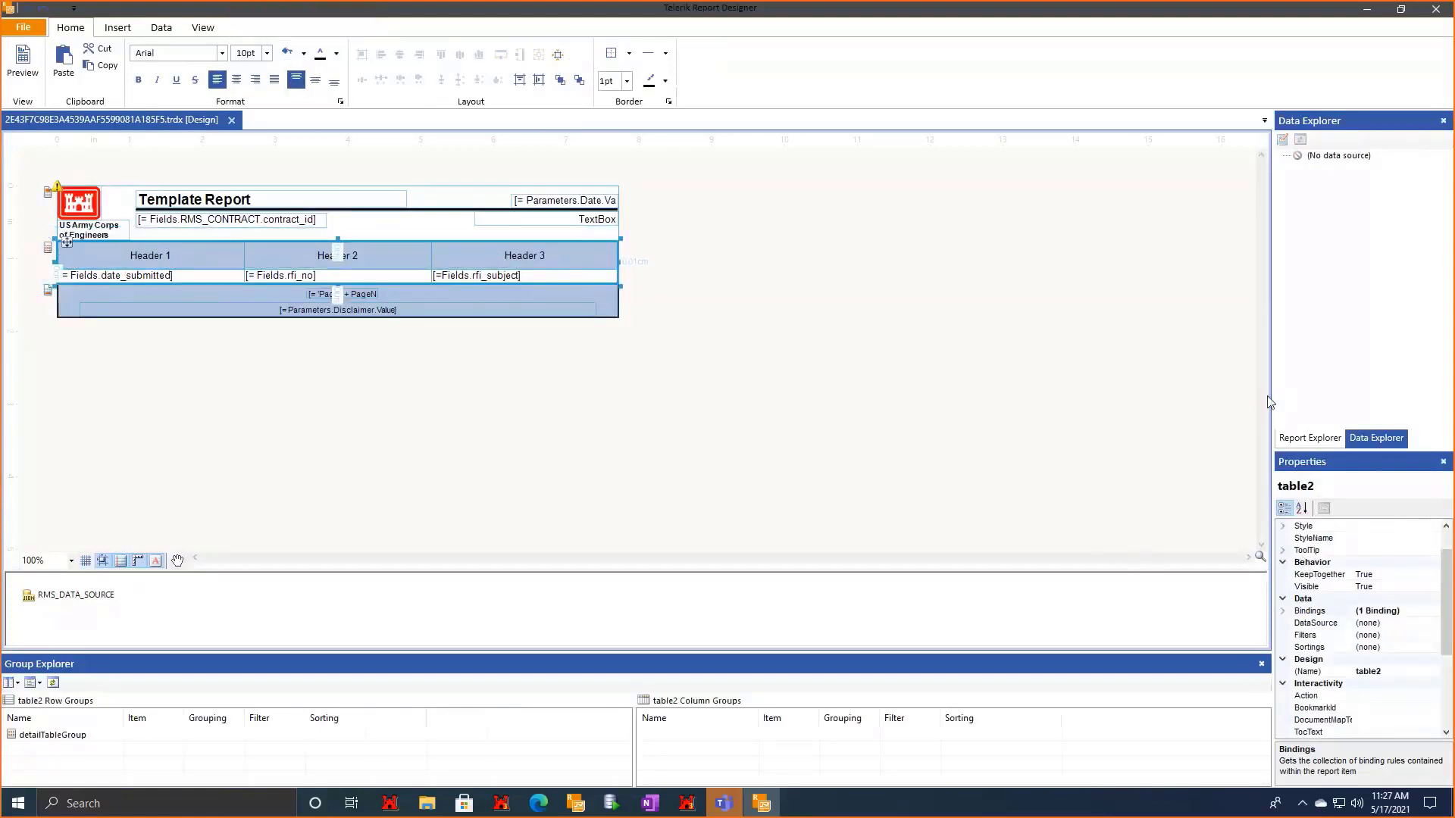
left_click_drag(1270, 394, 1080, 412)
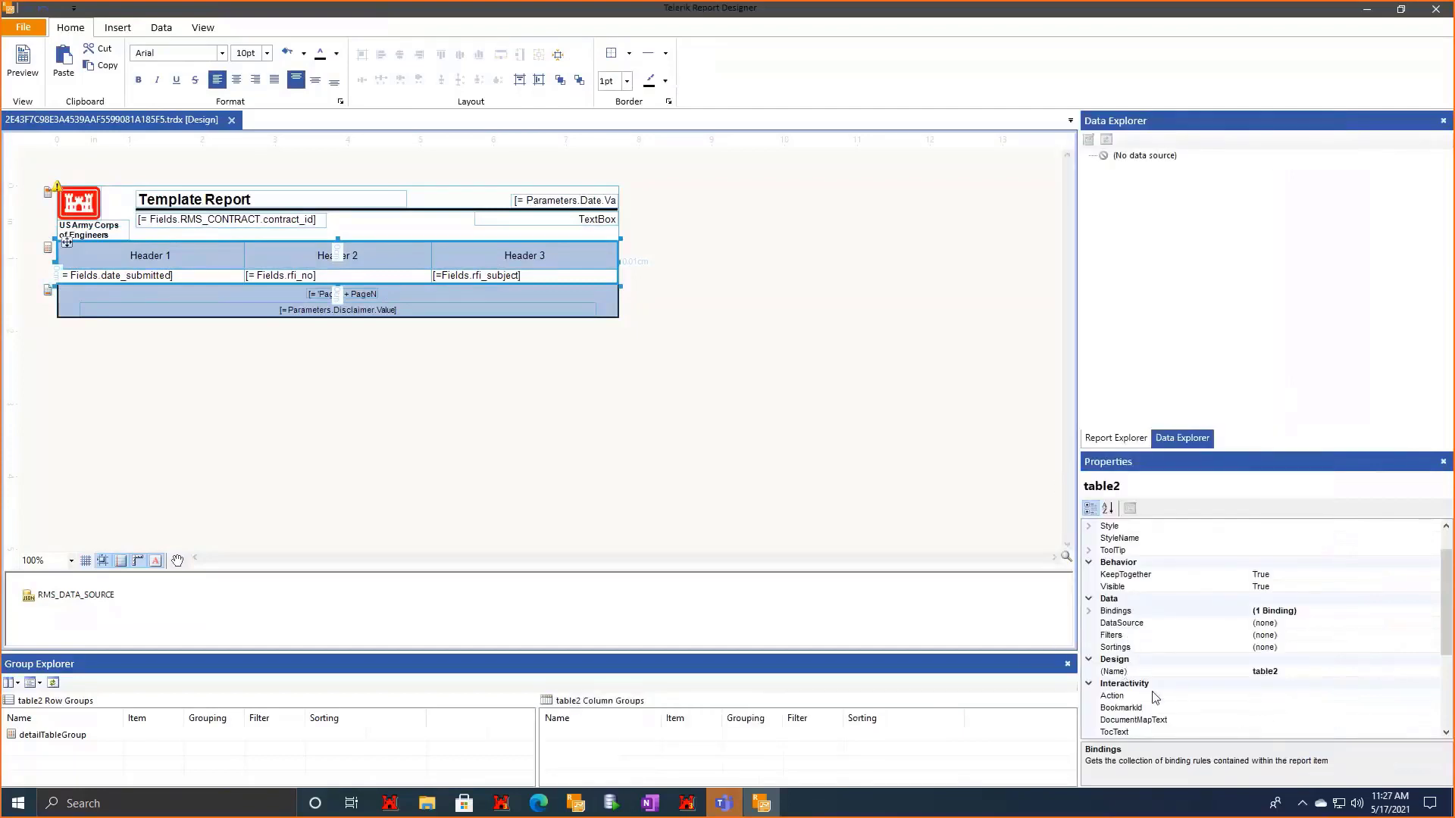
scroll(1148, 641, "down", 4)
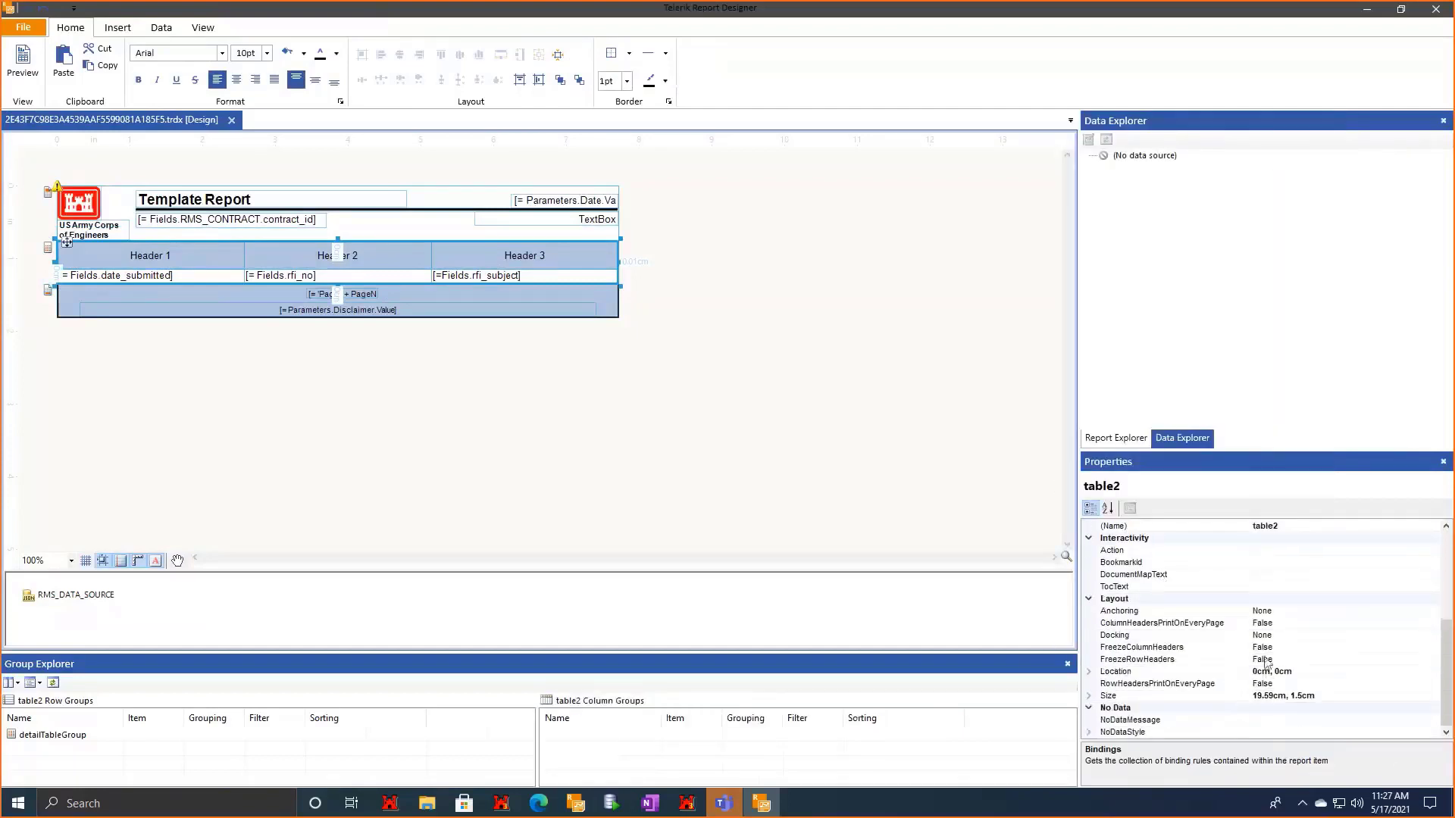
left_click(1293, 625)
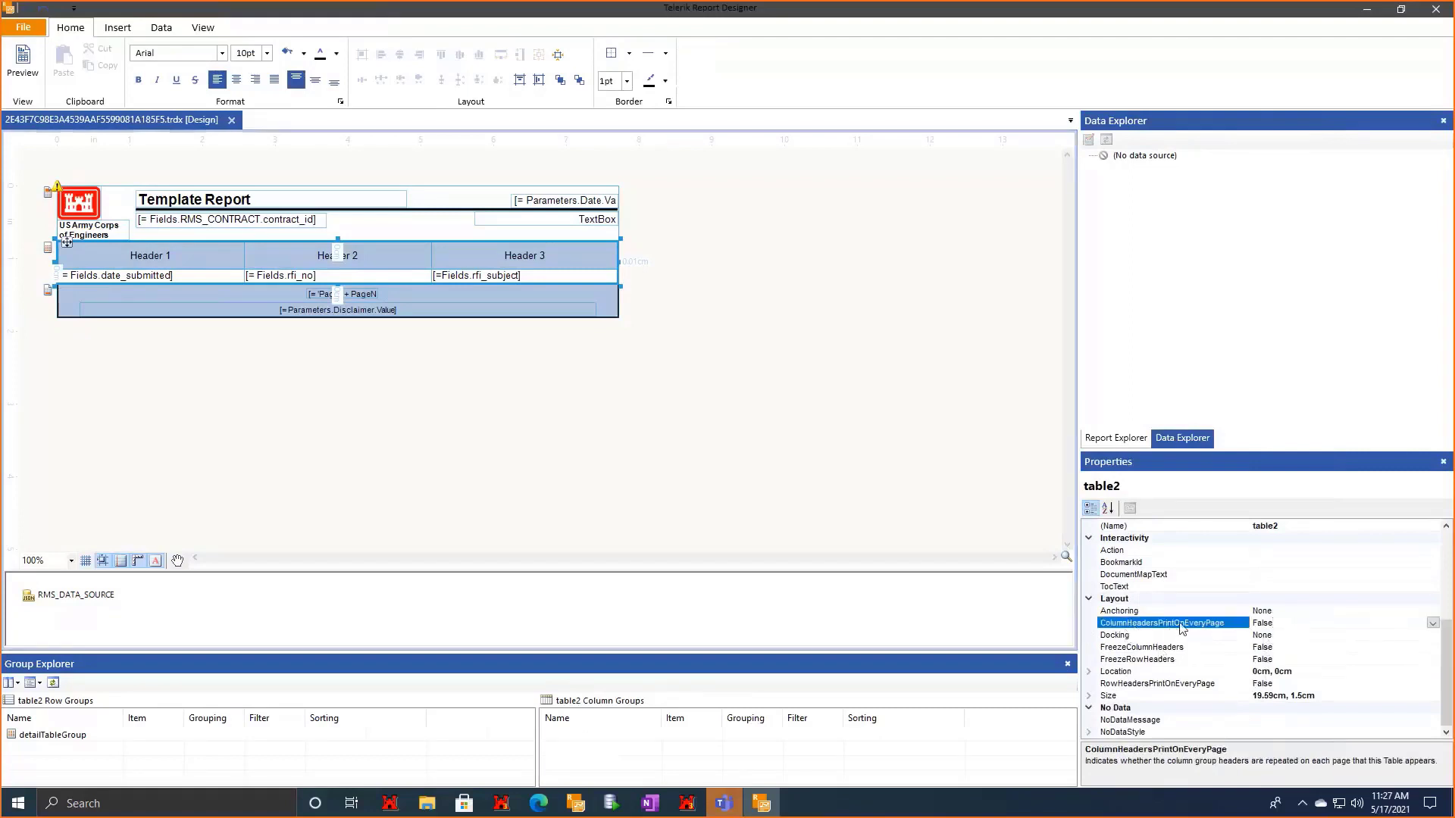
left_click(1433, 623)
left_click(1364, 647)
left_click(757, 458)
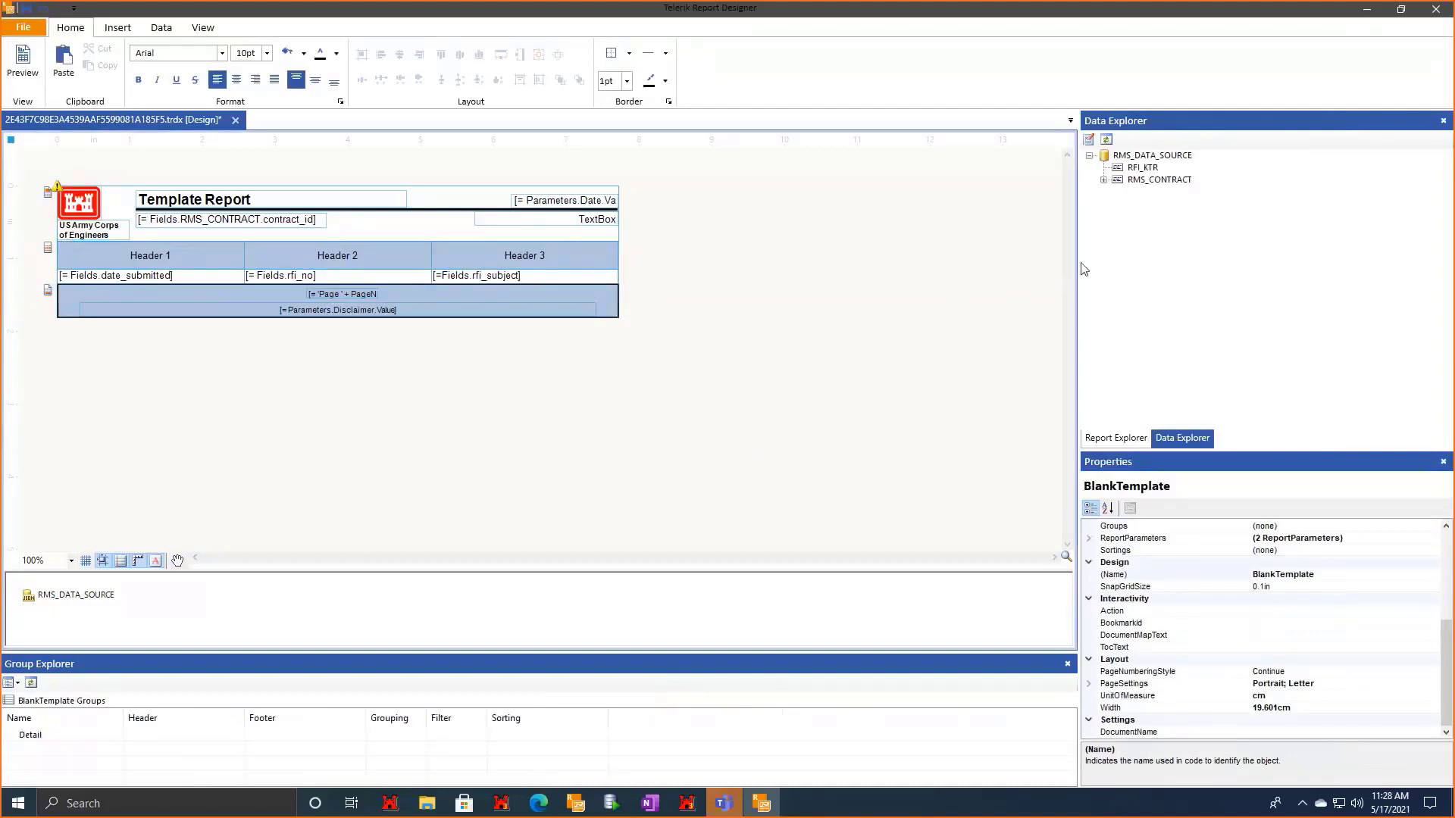
Narrow the designer's property pane, select the rfi_subject cell, and restore the window so the RMS field overlay shows behind it.
left_click_drag(1078, 269, 1189, 276)
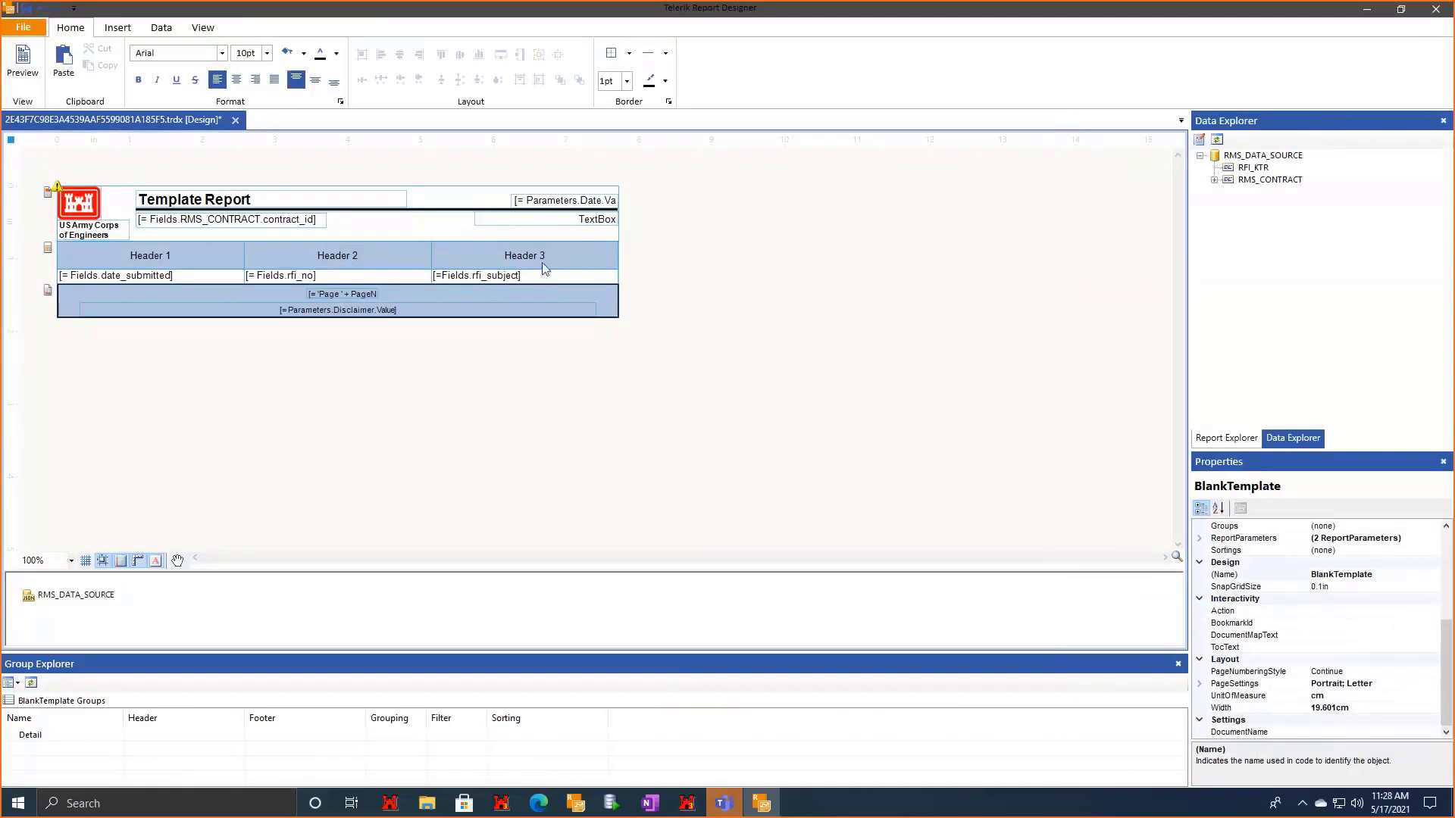
left_click(483, 278)
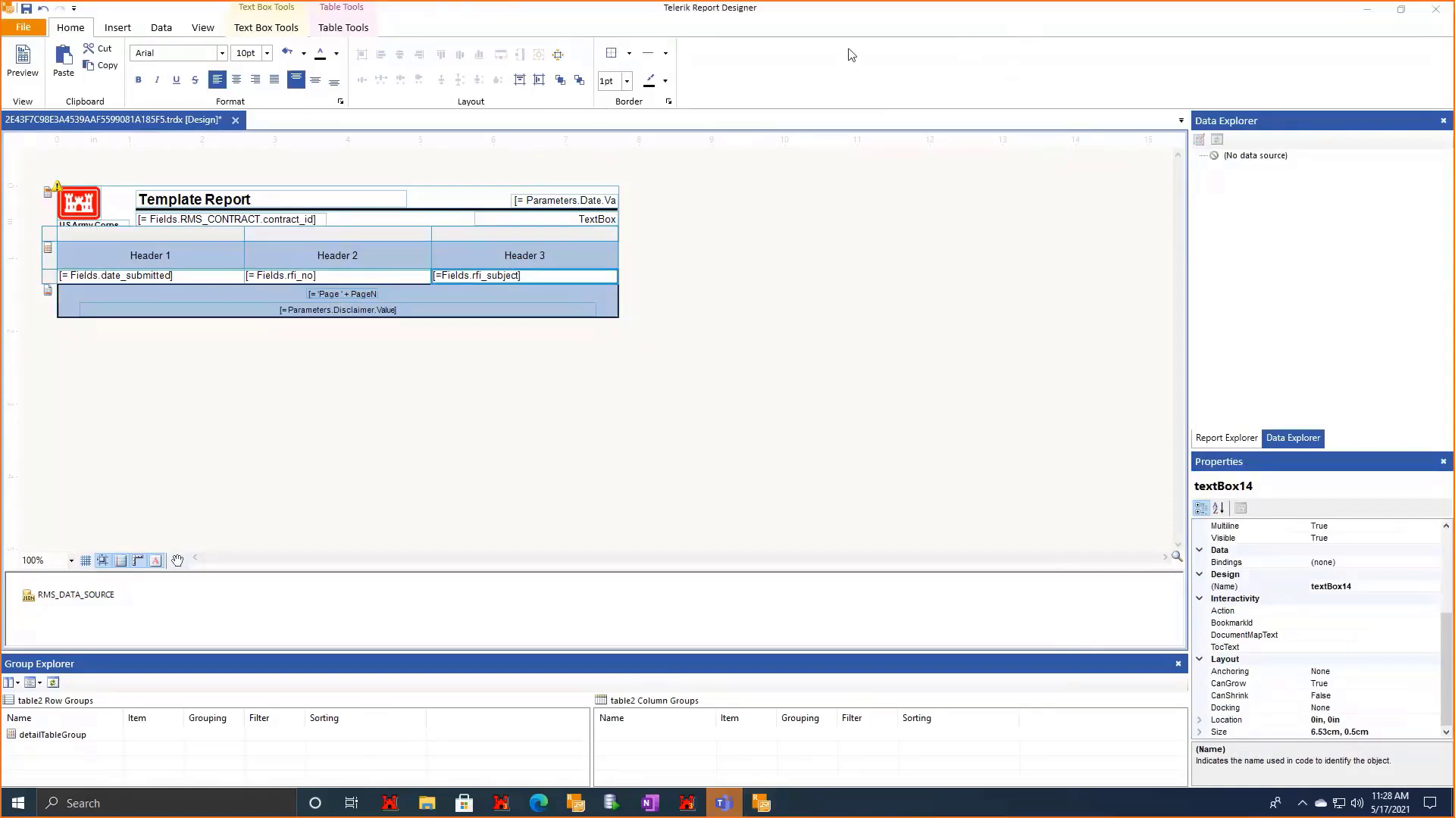
left_click(745, 138)
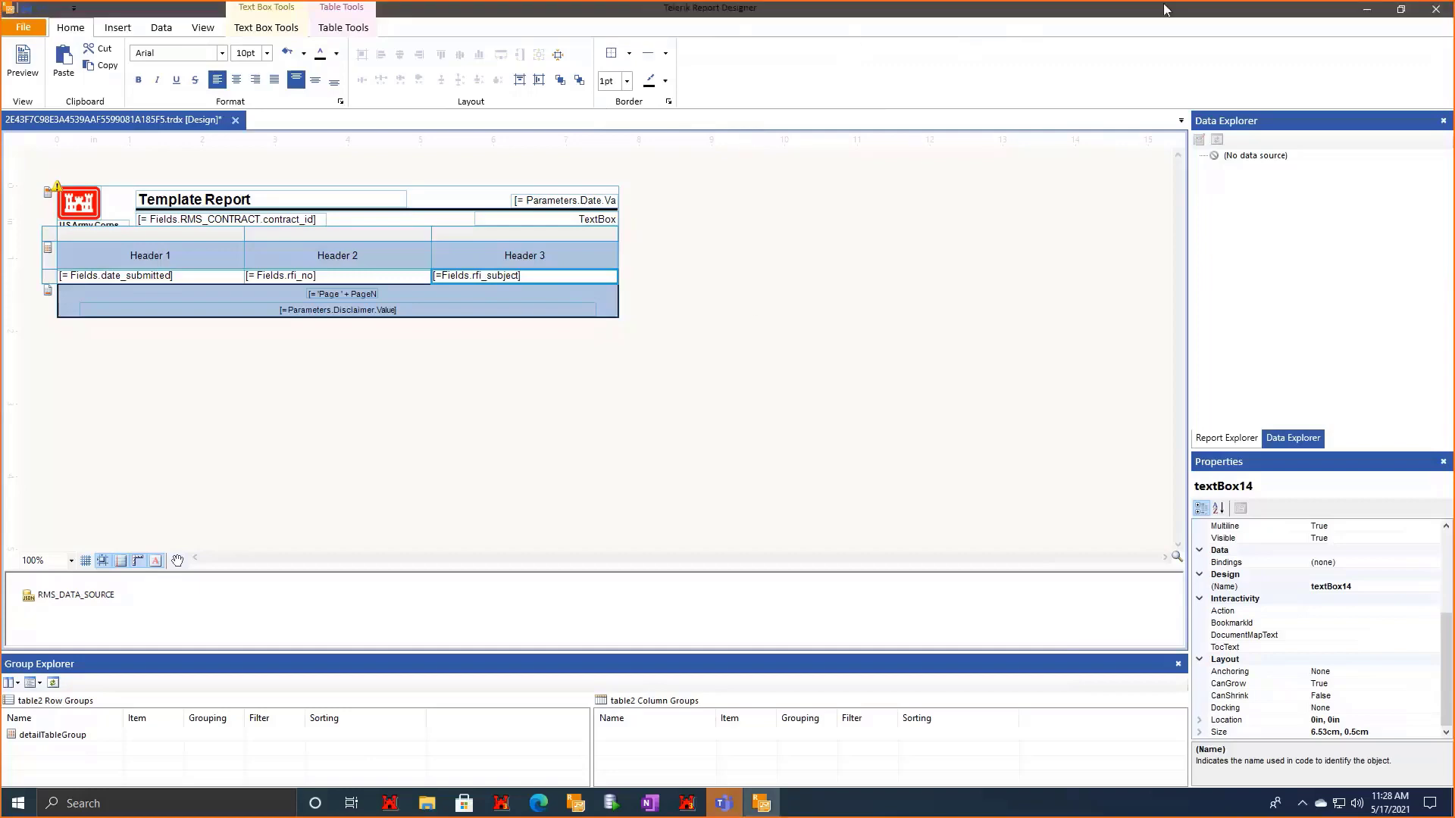
double_click(721, 32)
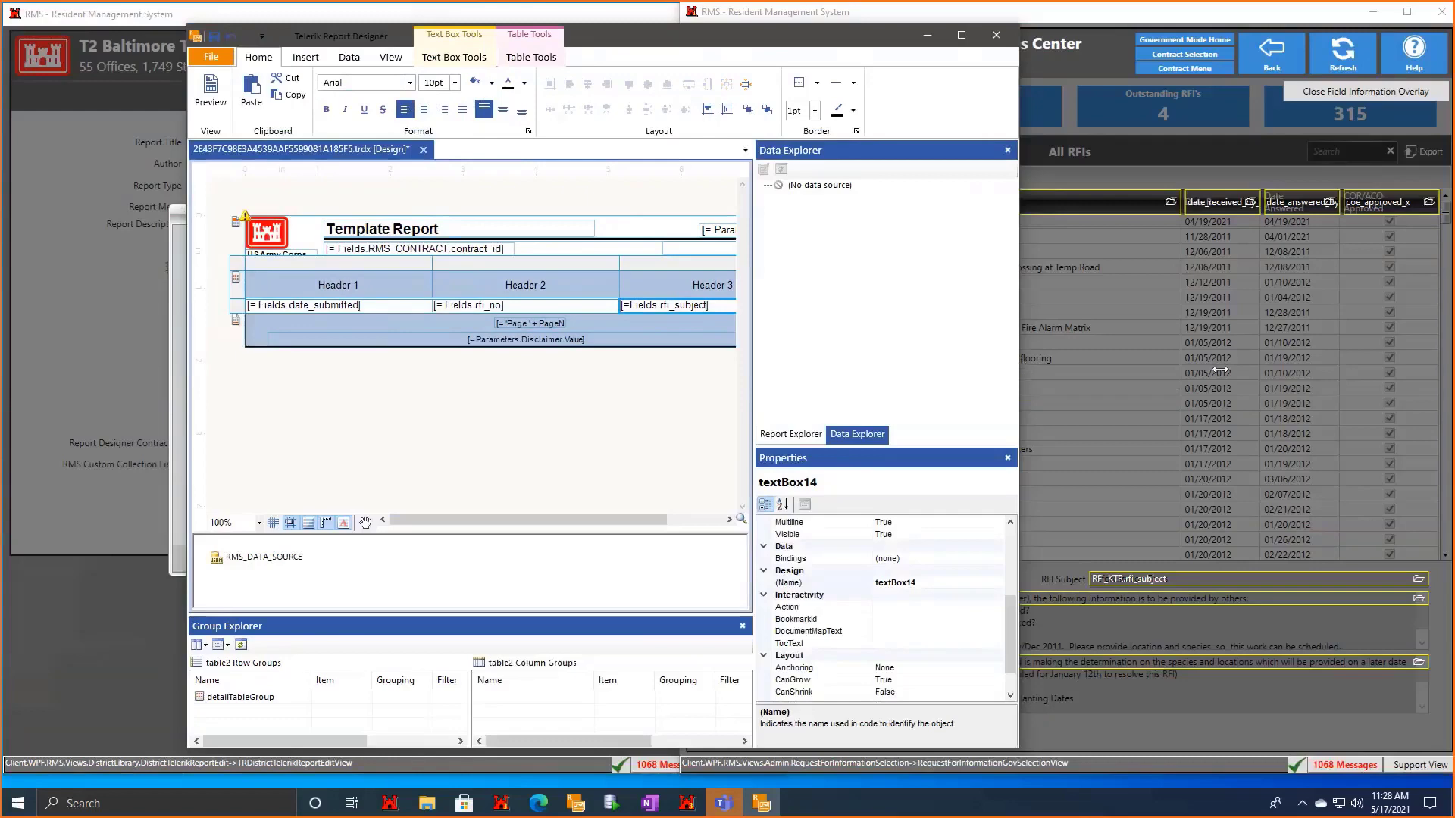
Widen the designer window and apply a solid border on all sides of the rfi_subject cell.
left_click_drag(1378, 368, 1377, 368)
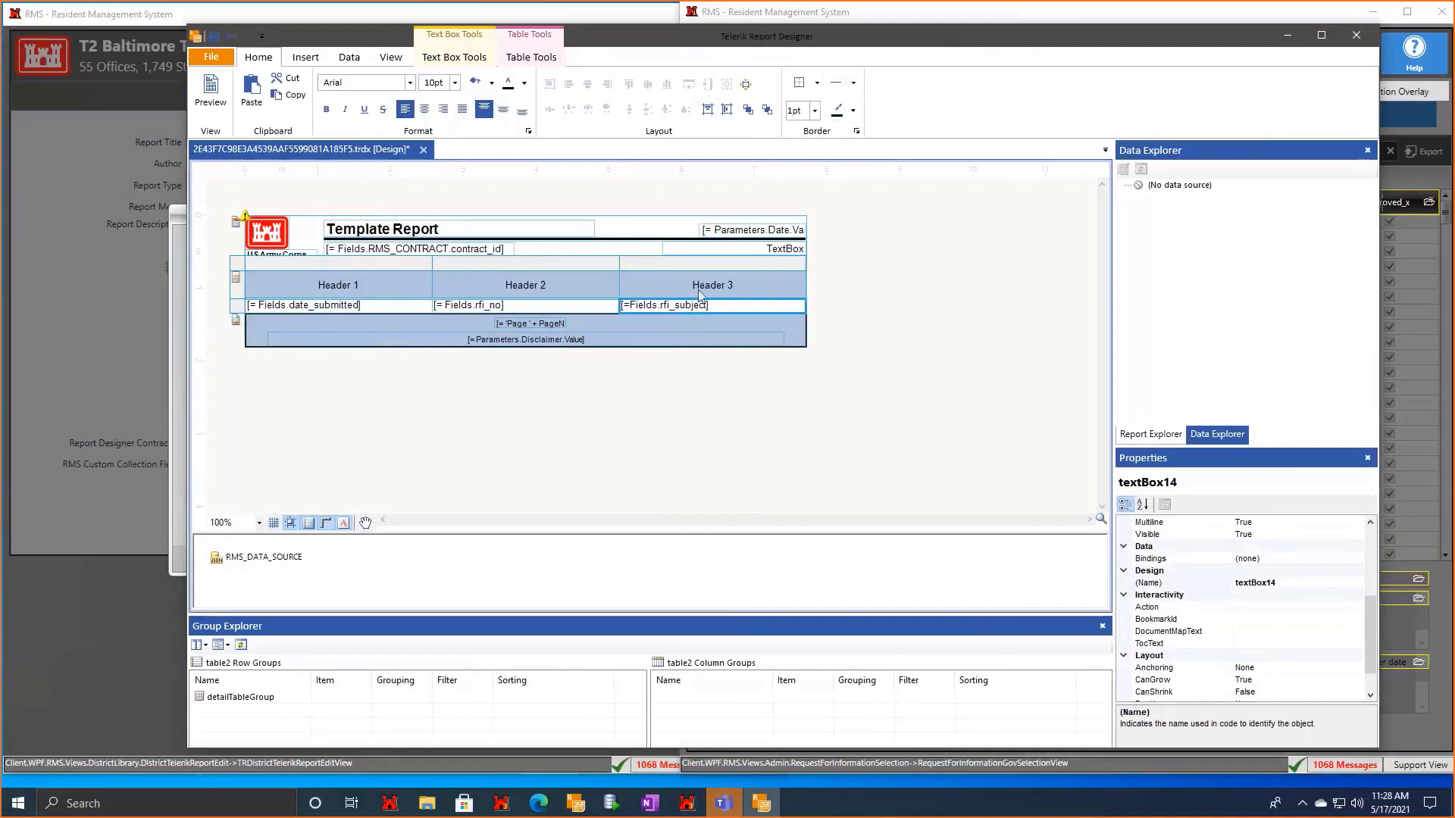
left_click(817, 84)
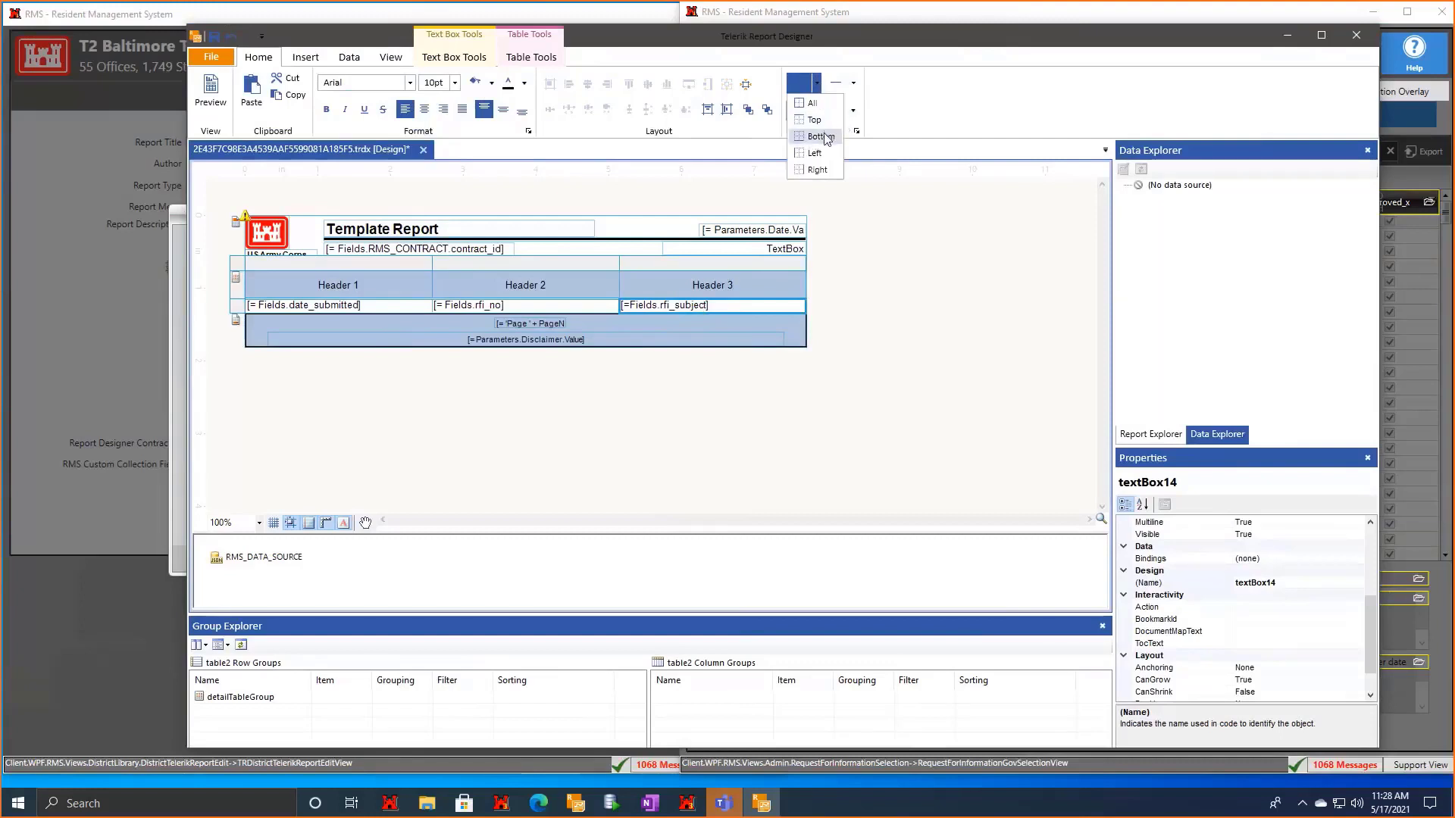
left_click(825, 173)
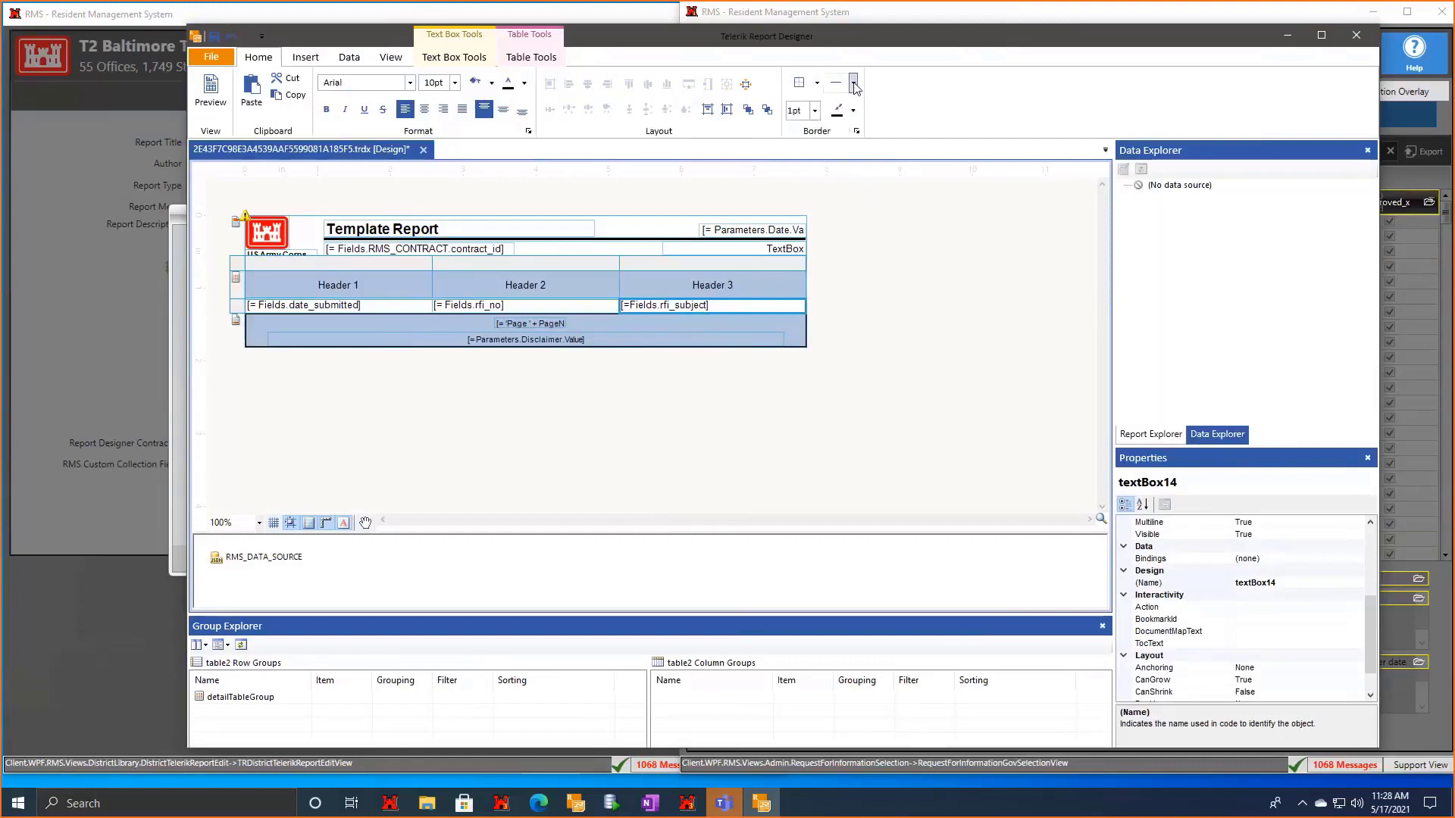
left_click(854, 83)
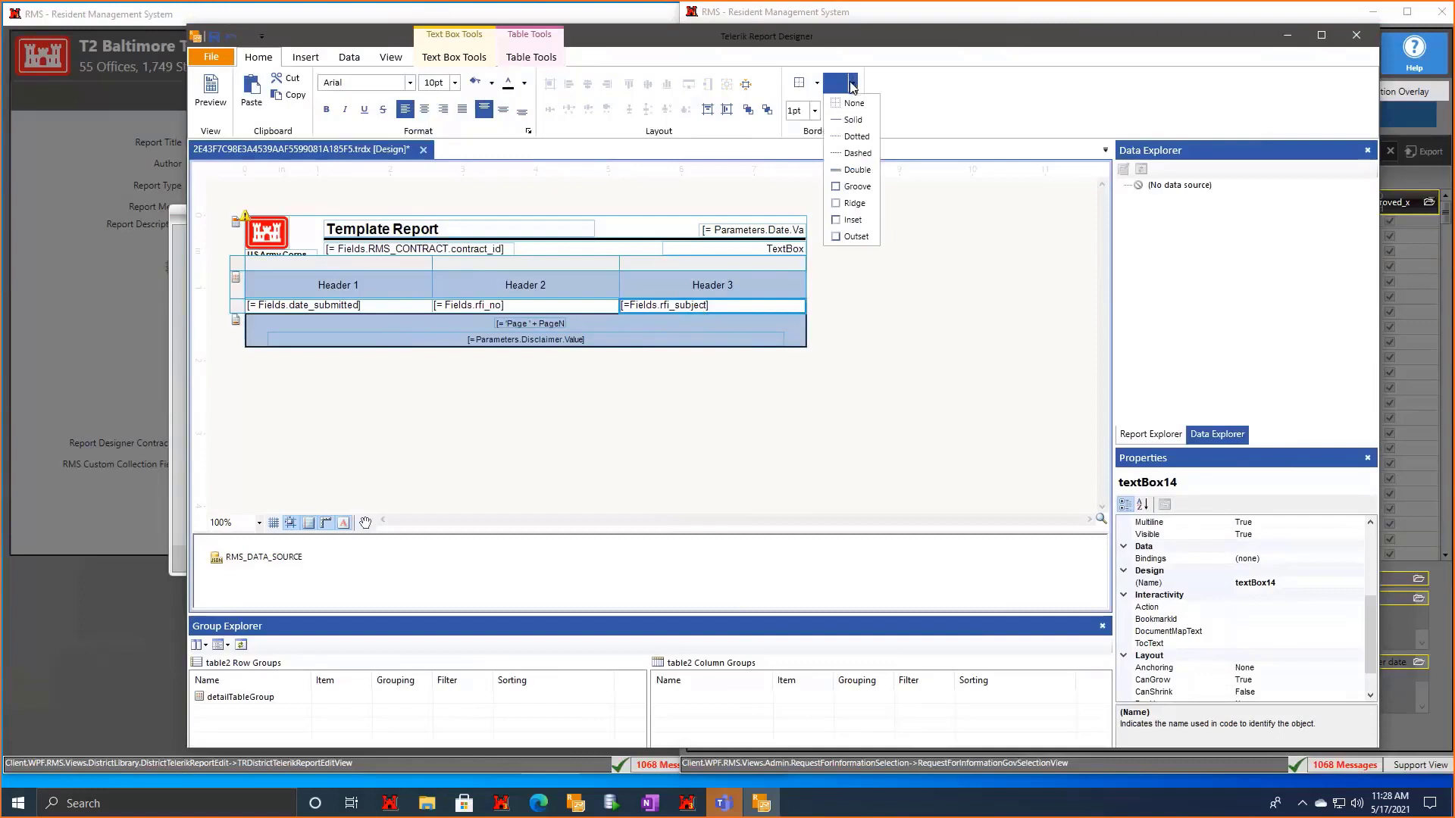
left_click(852, 120)
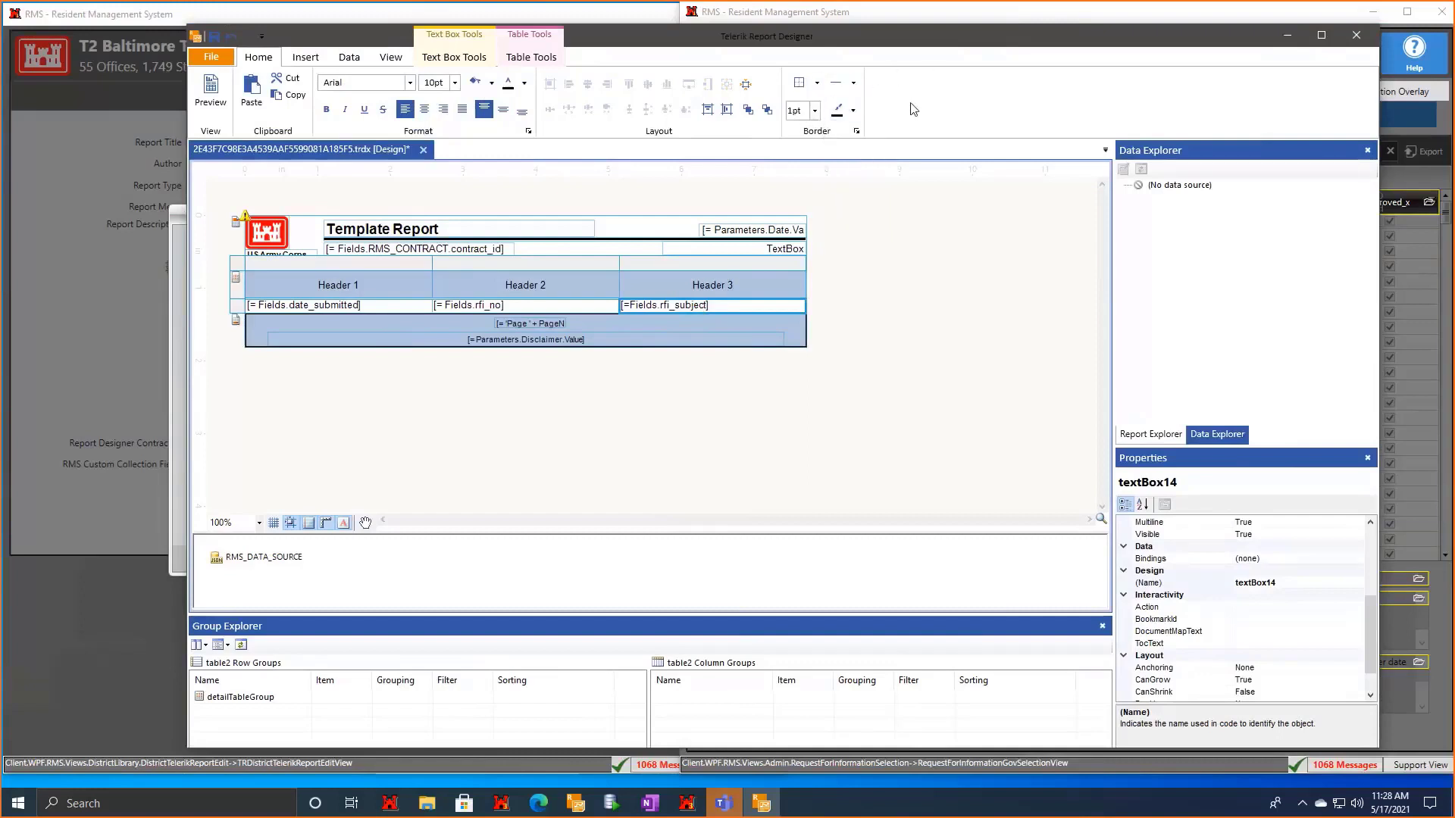
left_click(801, 91)
left_click(652, 410)
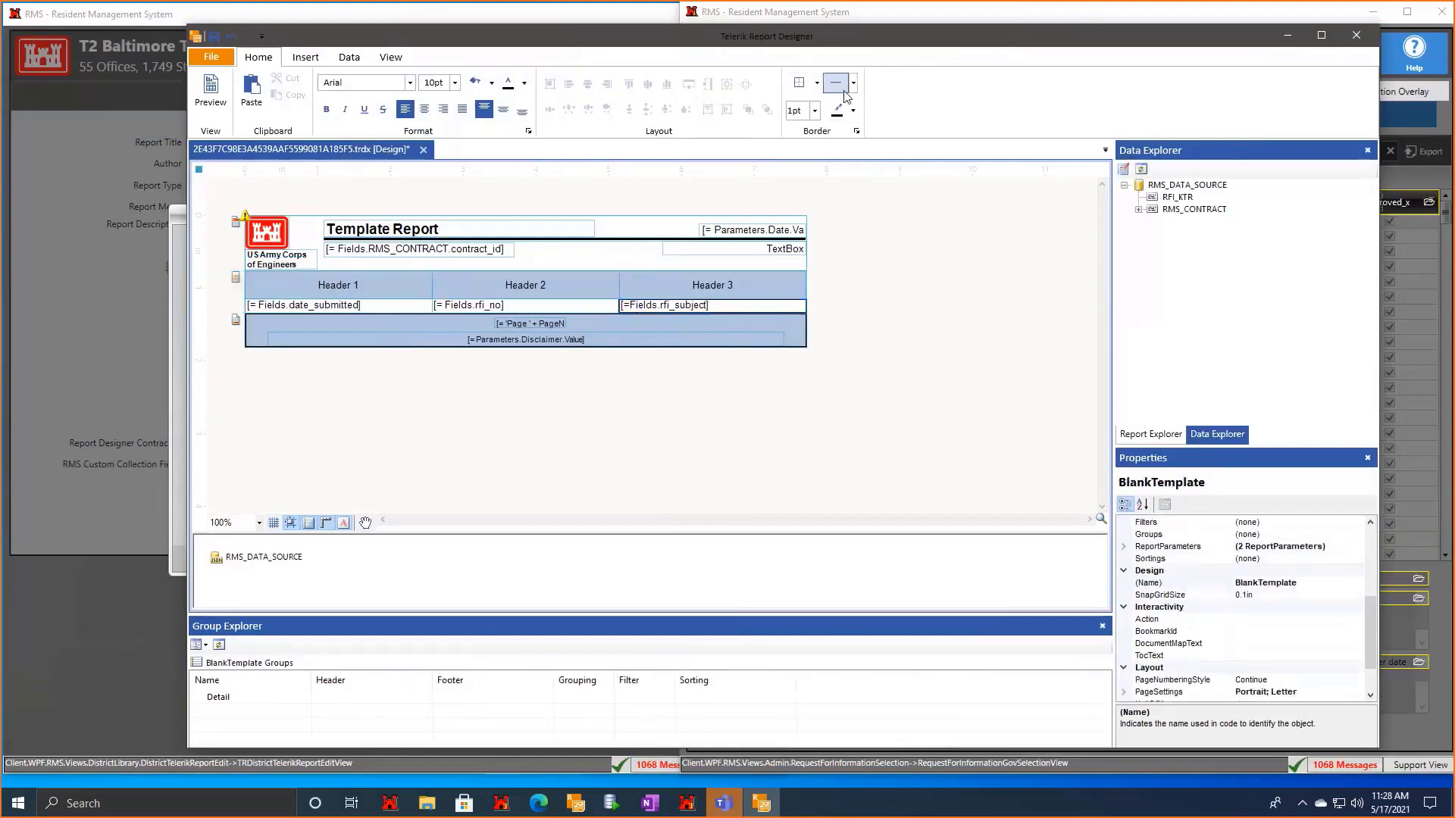
Select all cells of the RFI table and apply borders on all sides.
left_click(709, 307)
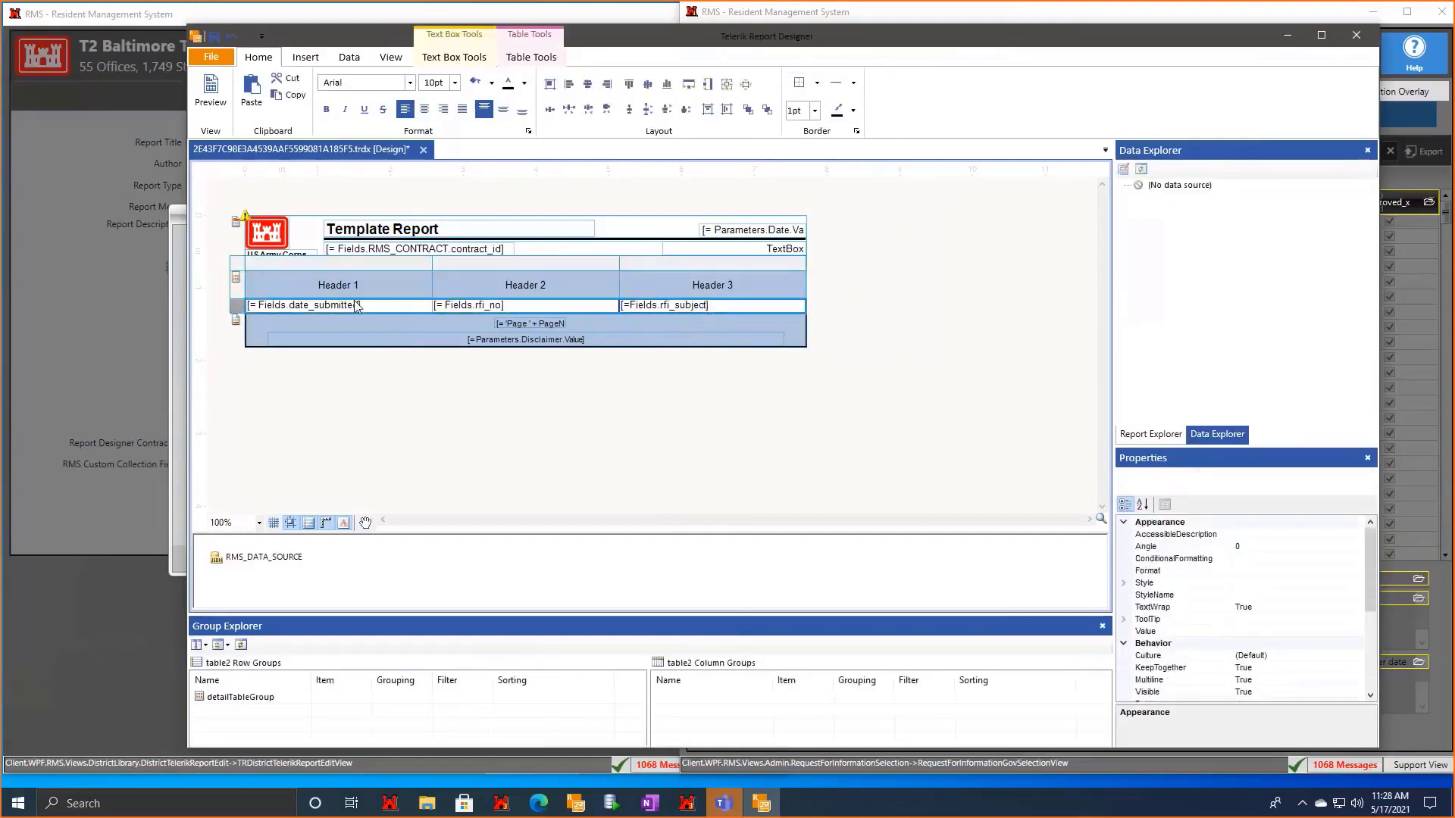
left_click(801, 89)
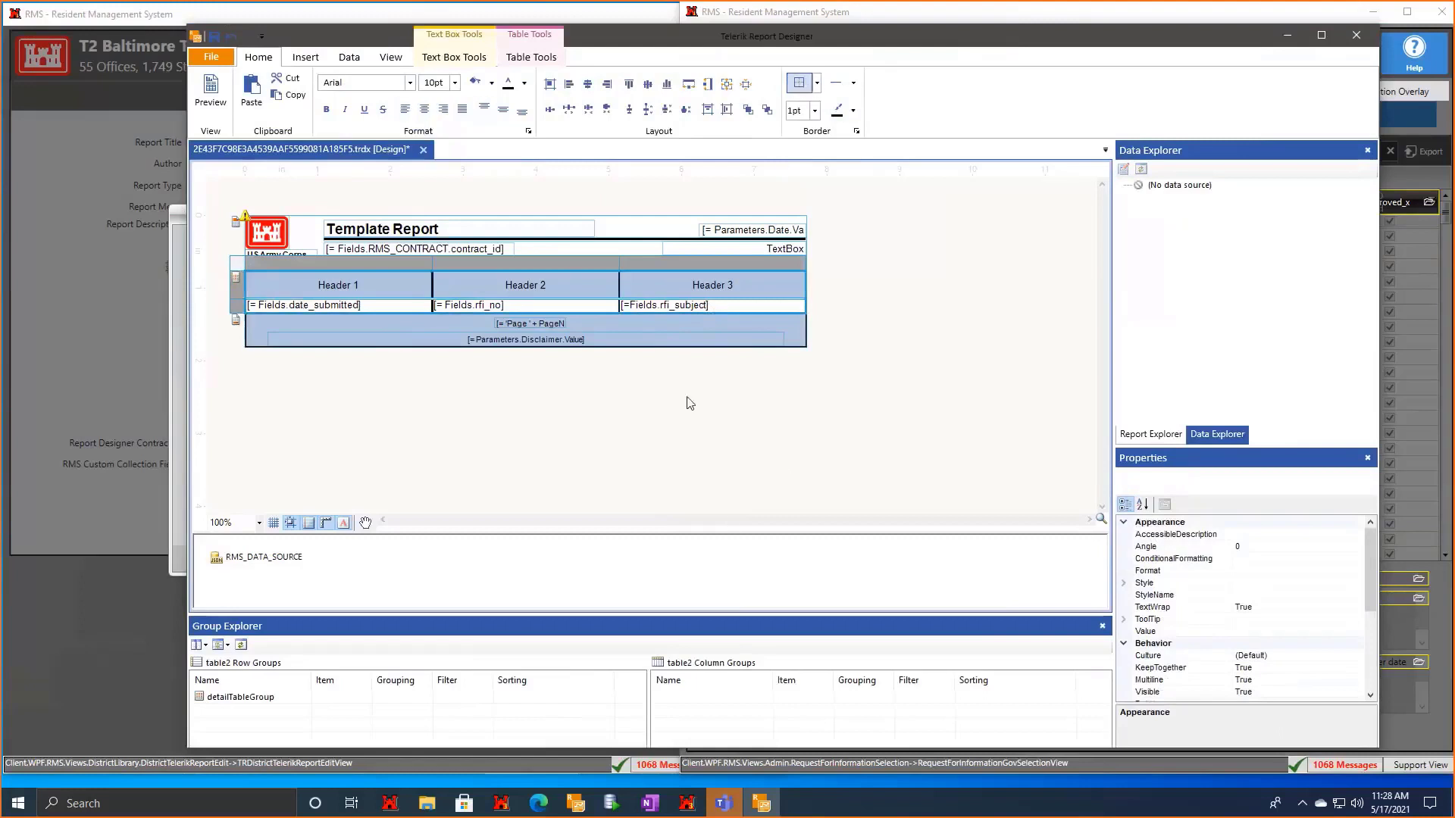
left_click(620, 488)
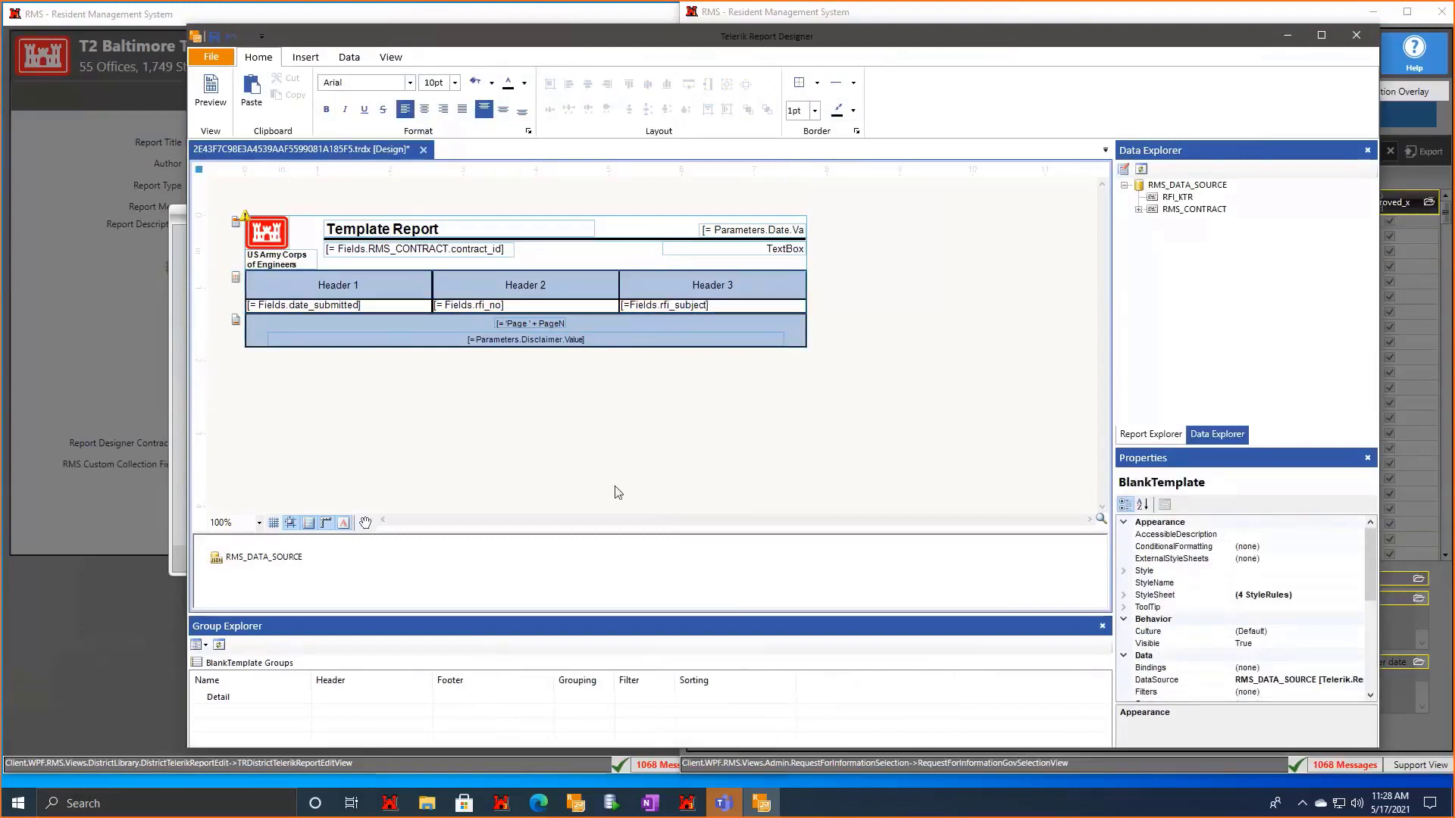
Maximize the designer and open the Format Builder for the date_submitted cell.
left_click(356, 305)
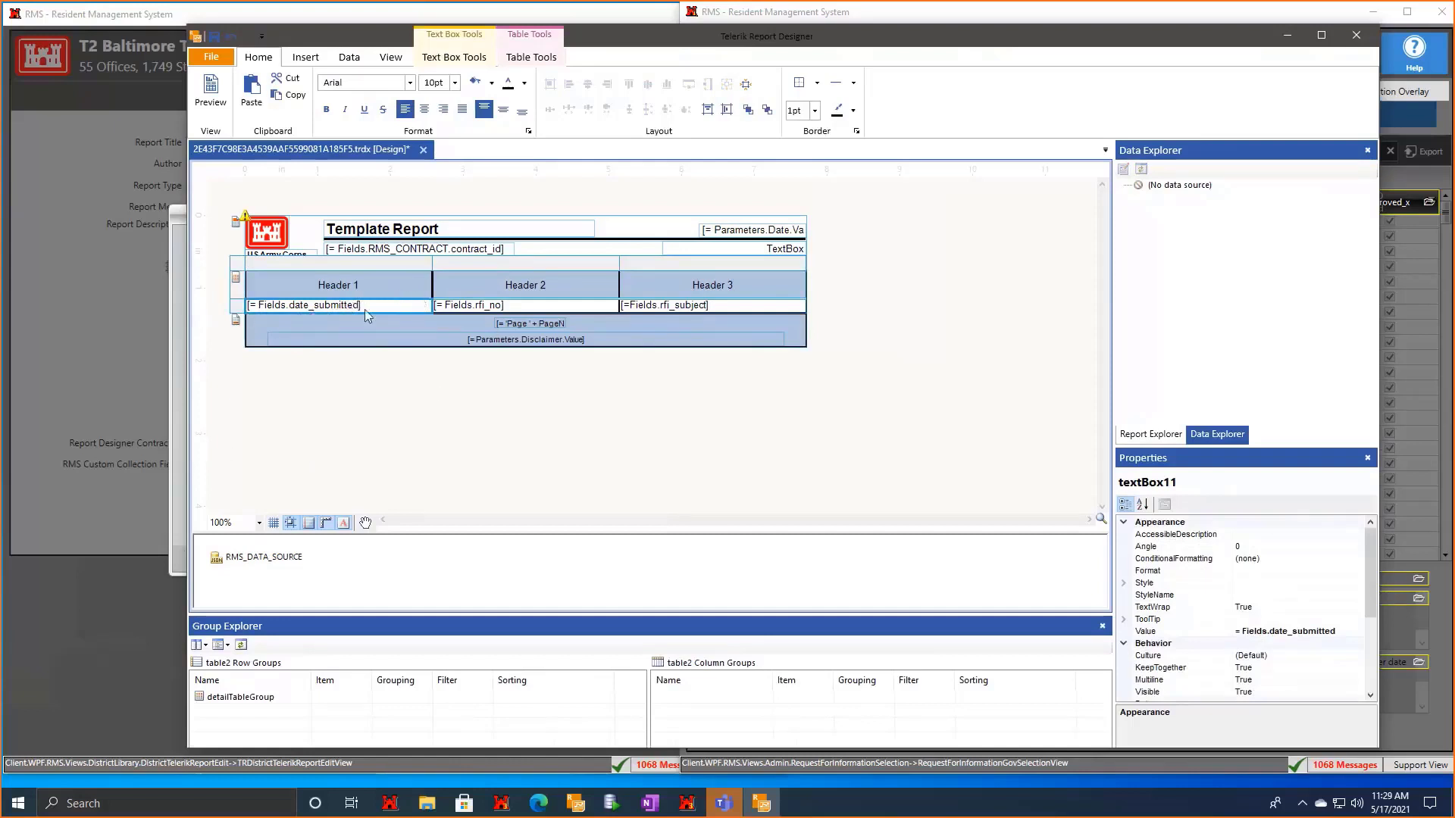
double_click(880, 38)
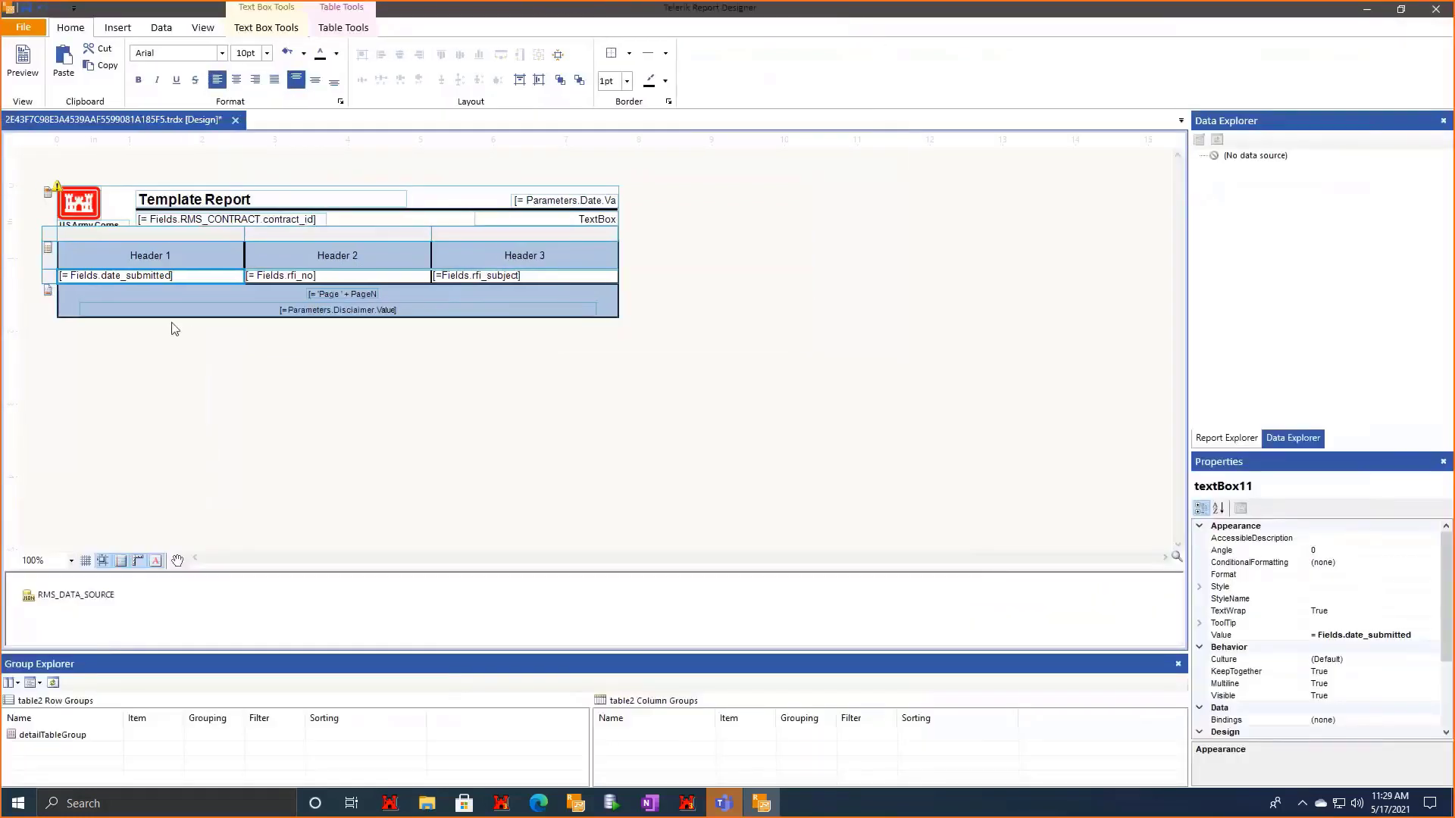
right_click(190, 285)
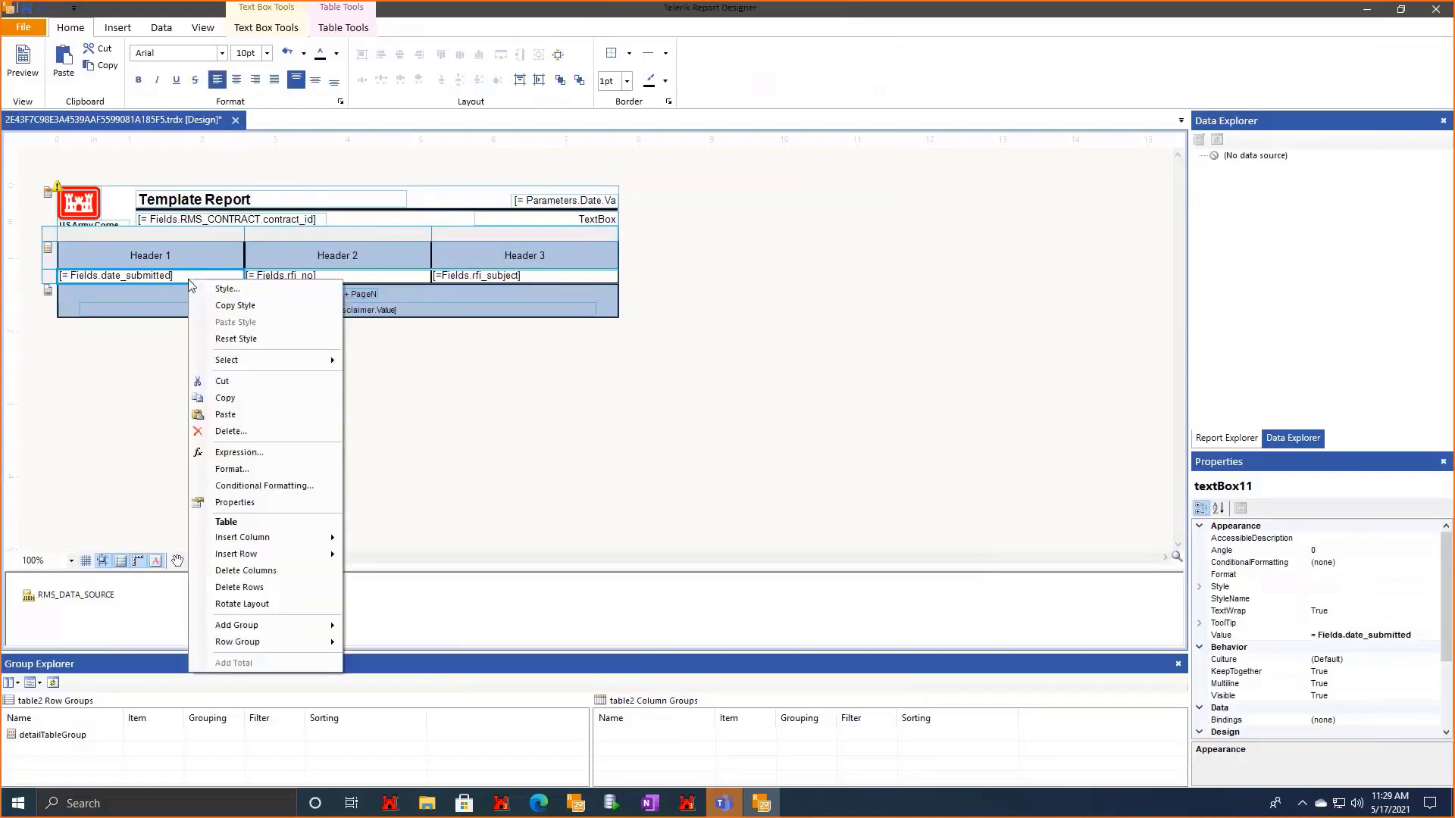
left_click(290, 474)
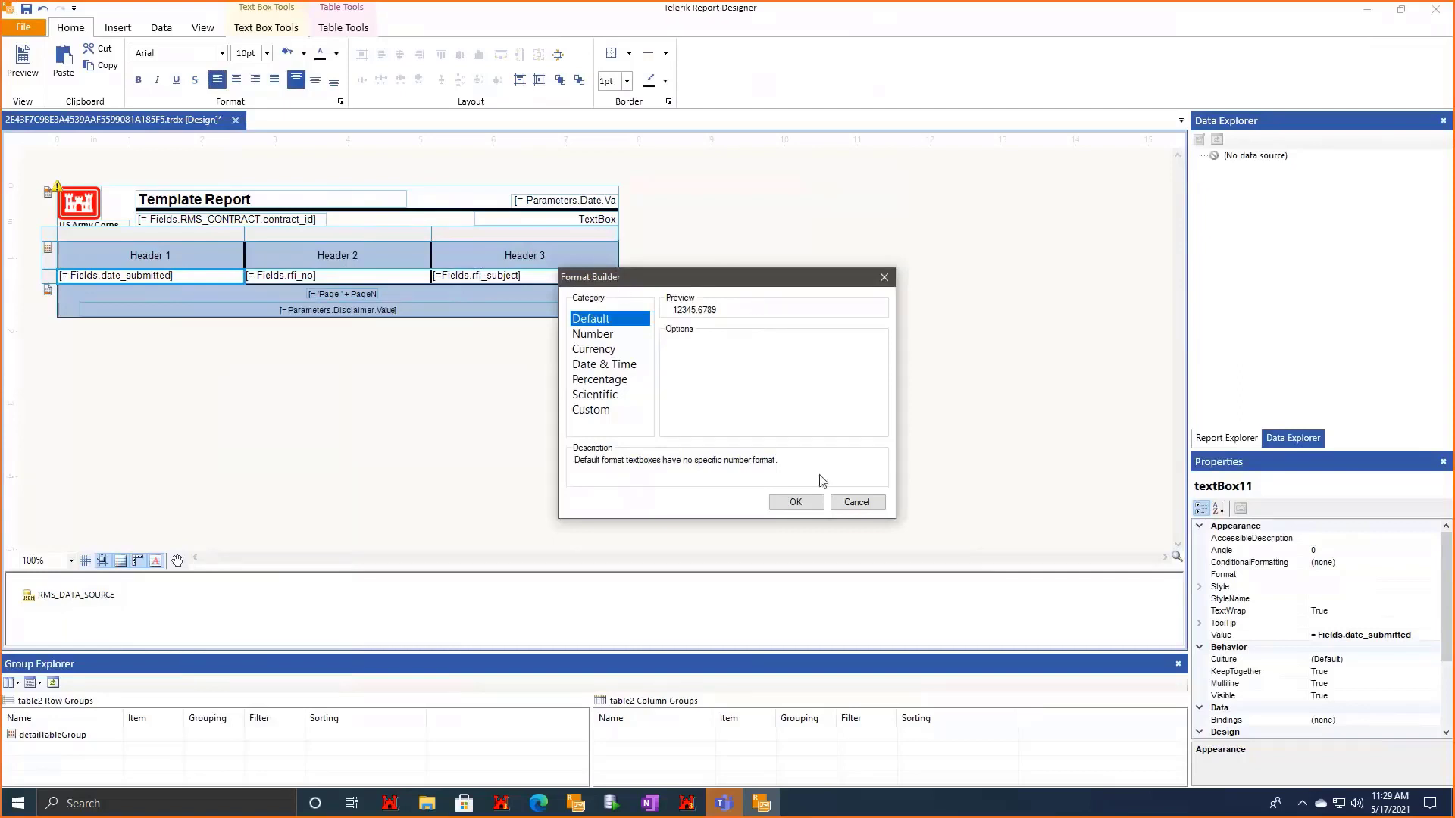
Review the options of the Number, Currency, Date & Time, Percentage and Scientific format categories.
left_click(580, 336)
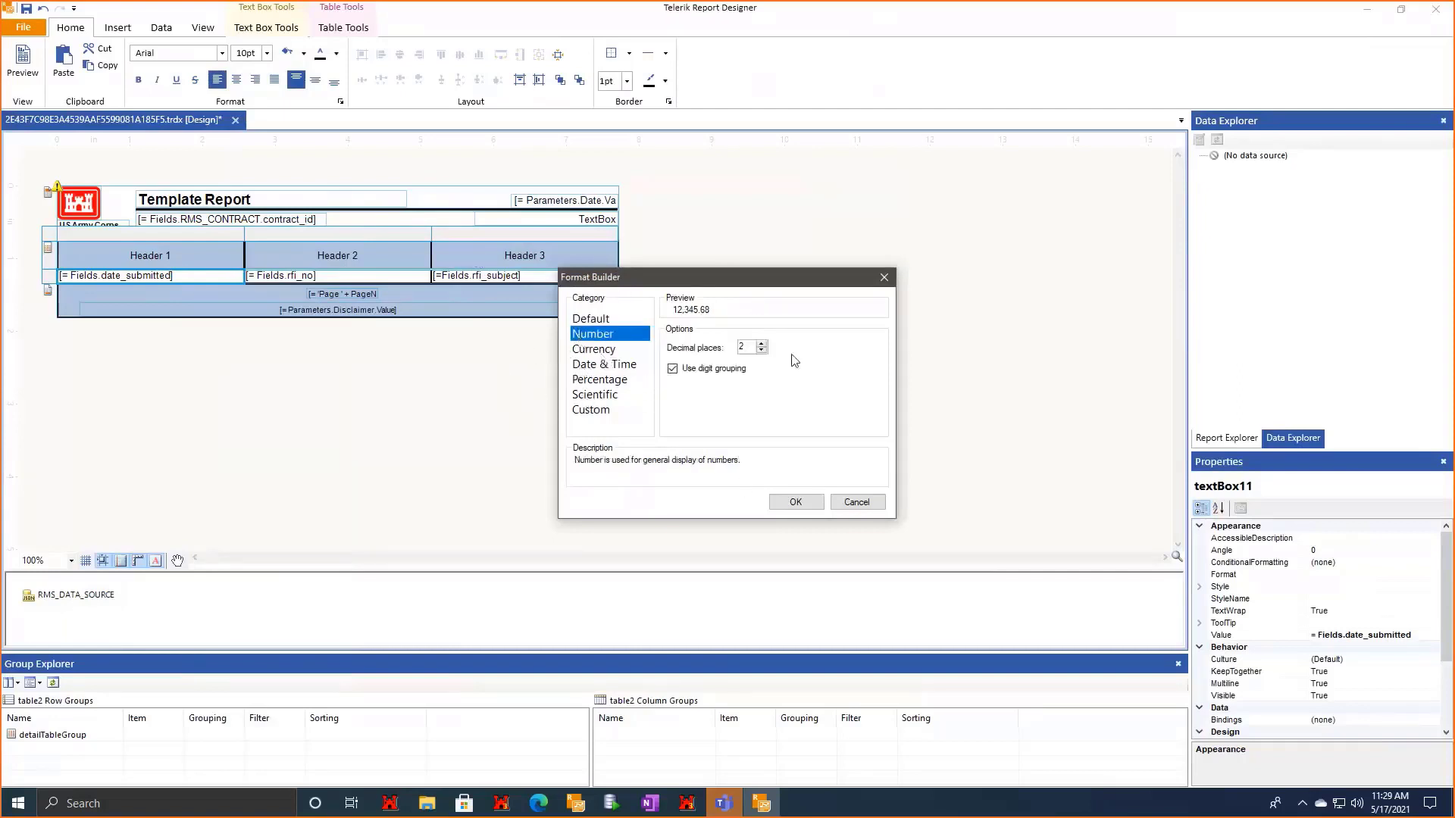
left_click(584, 350)
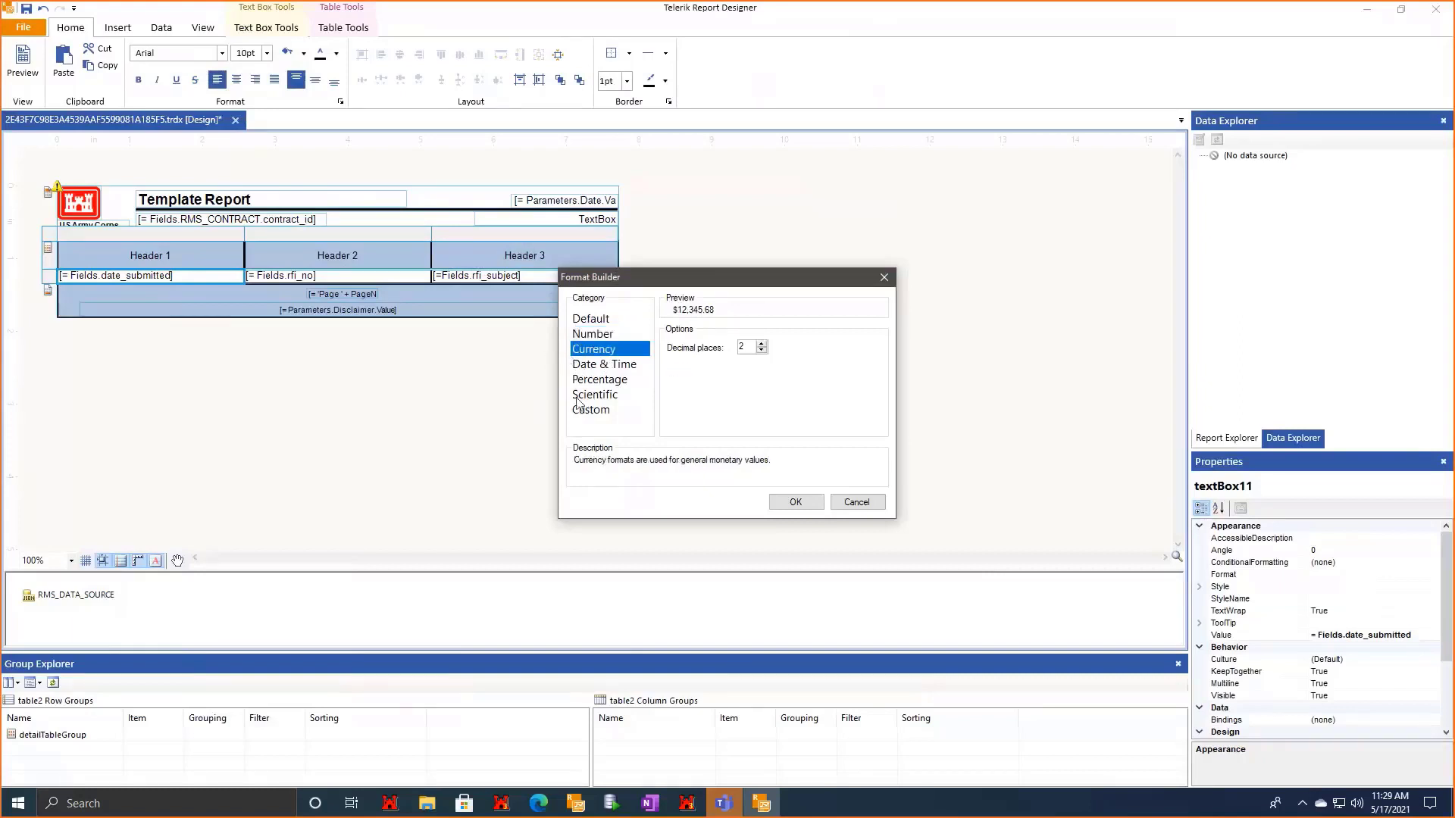
left_click(618, 367)
left_click(618, 384)
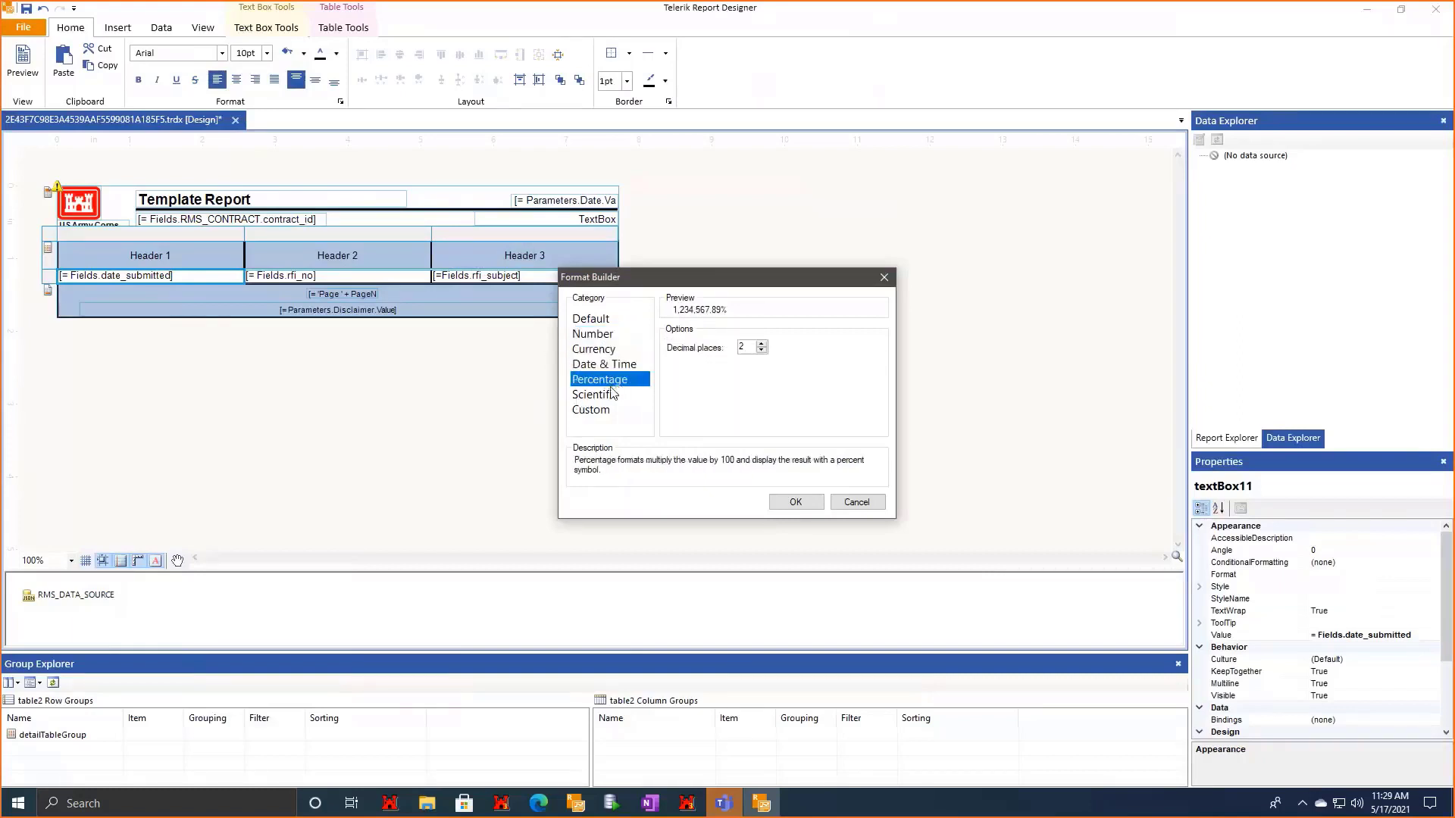
left_click(599, 395)
Try a custom DateTime format of dd.MM.yyyy DD for the date_submitted cell.
left_click(591, 410)
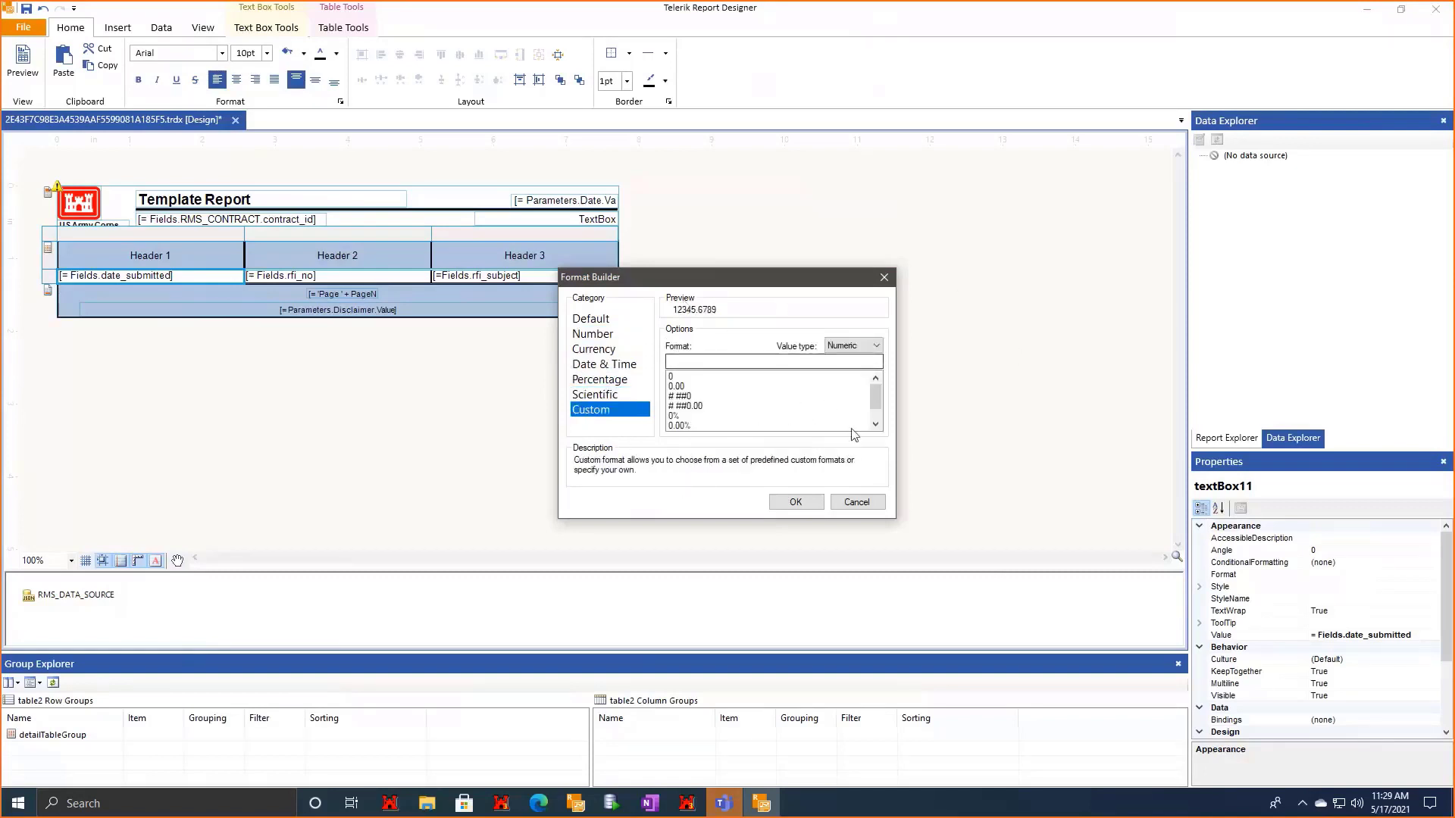
left_click(852, 346)
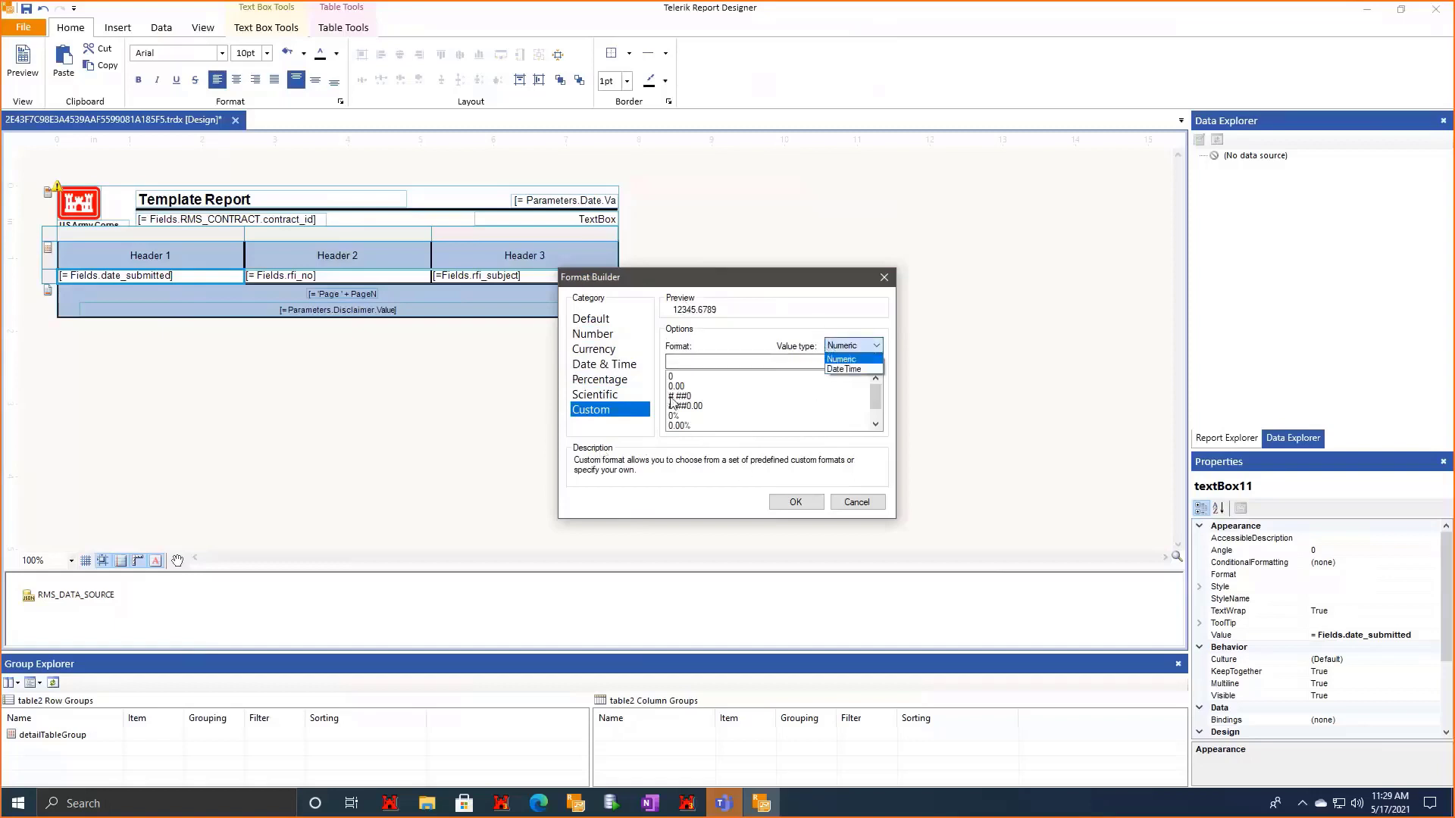
left_click(843, 369)
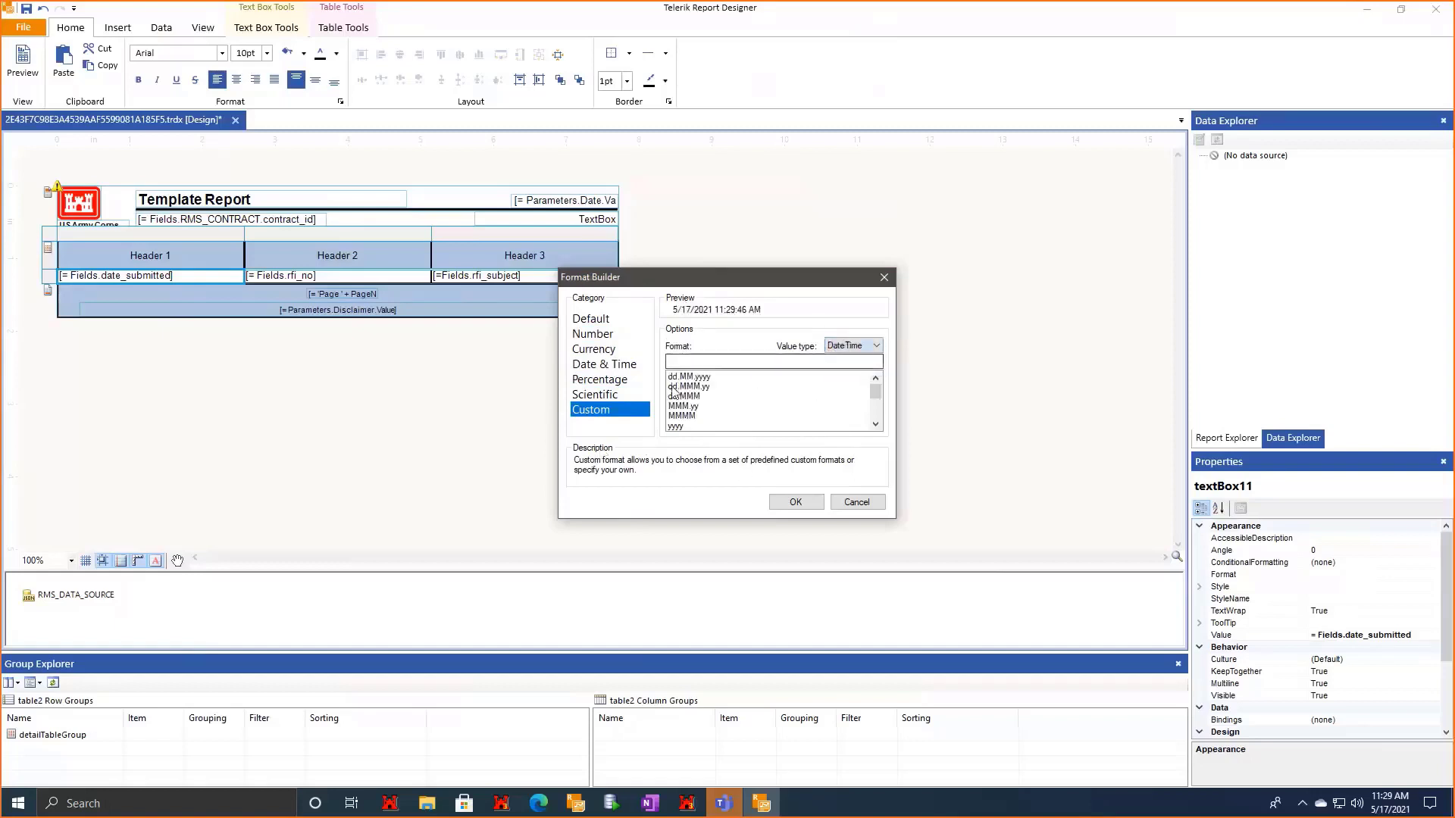
left_click(750, 377)
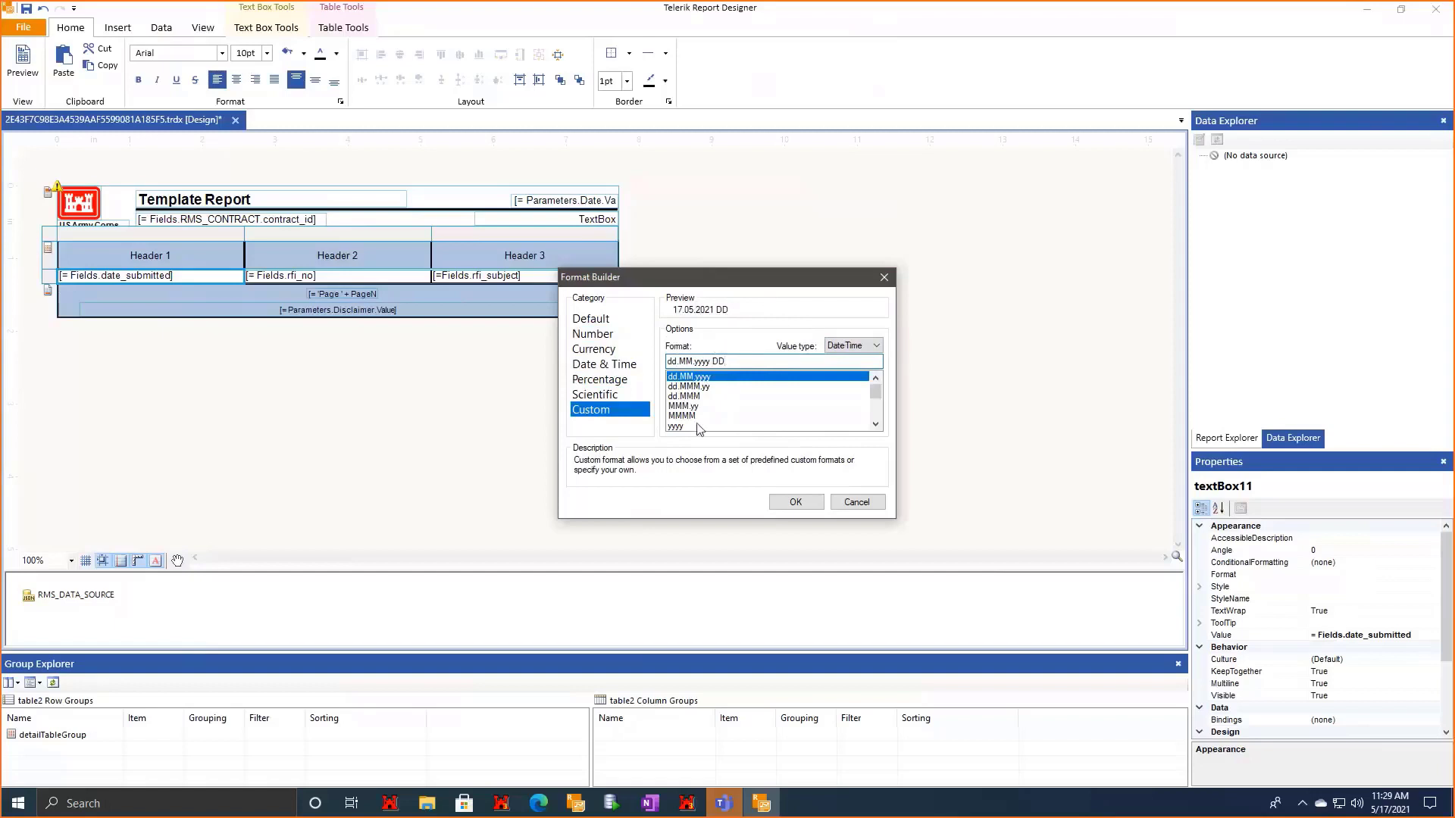
Format the date_submitted cell with the Date & Time short date type shown as 5/17/2021.
left_click(607, 365)
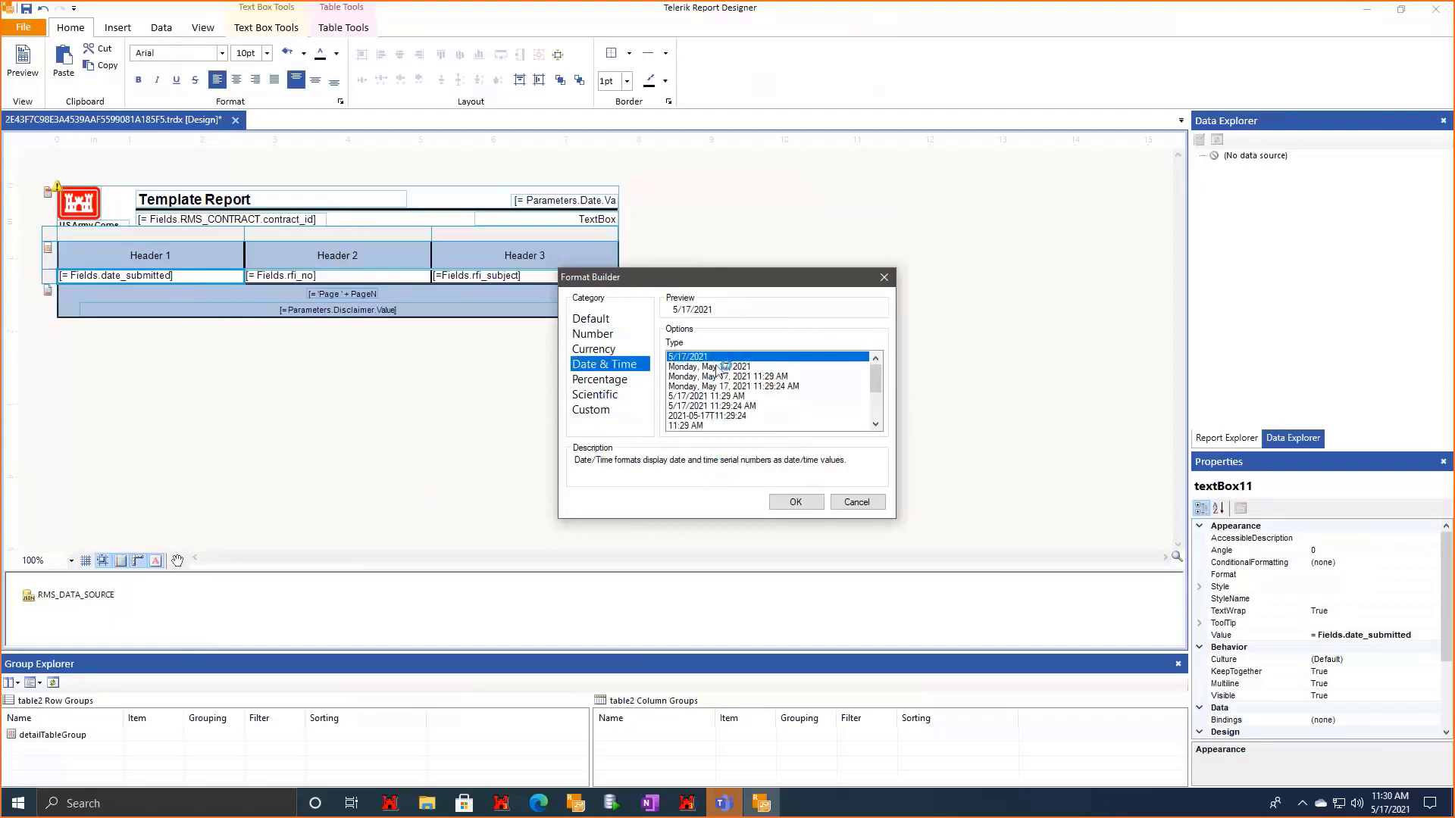
left_click(794, 502)
left_click(326, 447)
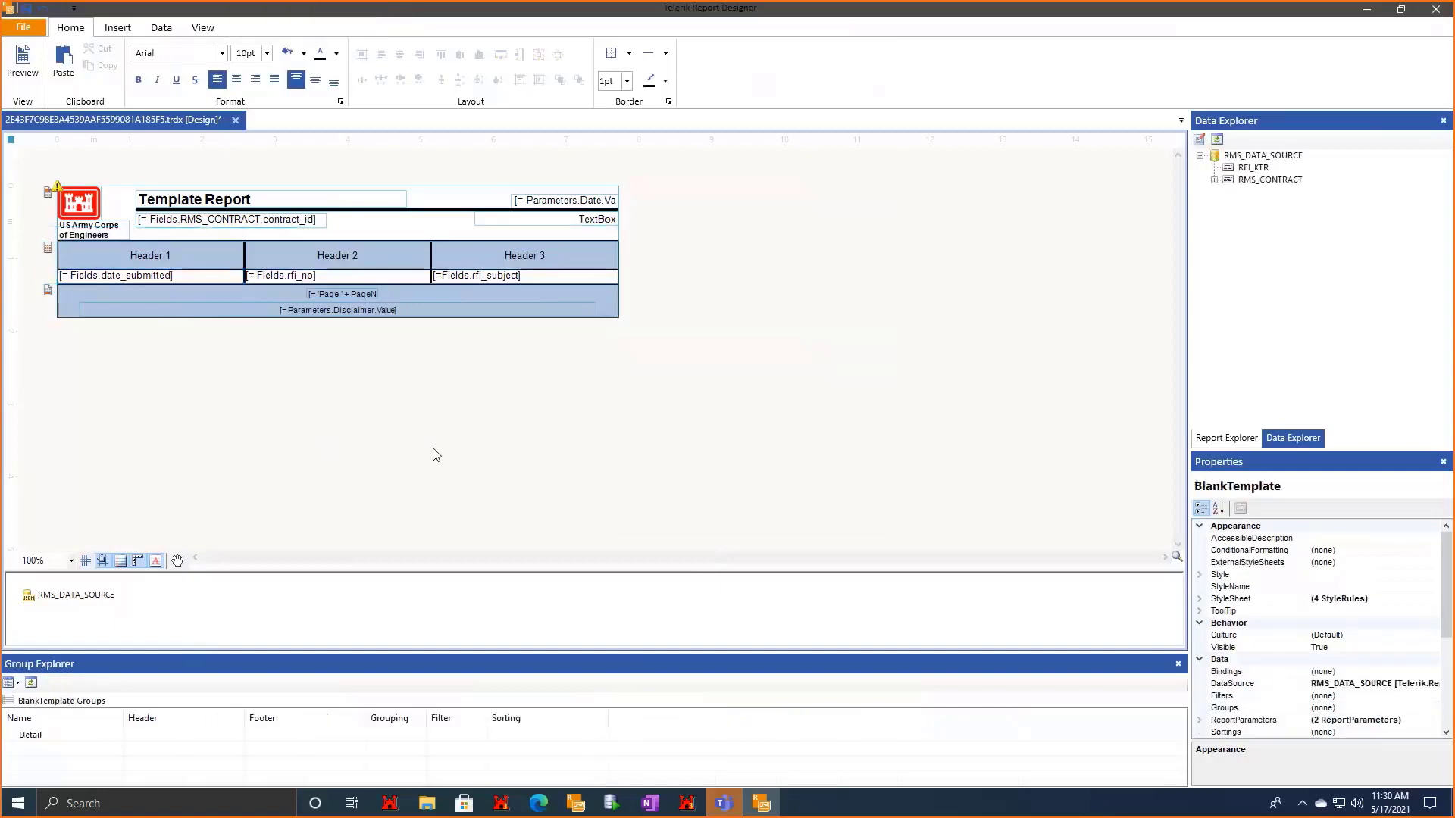
Preview the report and examine the table borders, date format and repeated column headers across the pages.
left_click(23, 68)
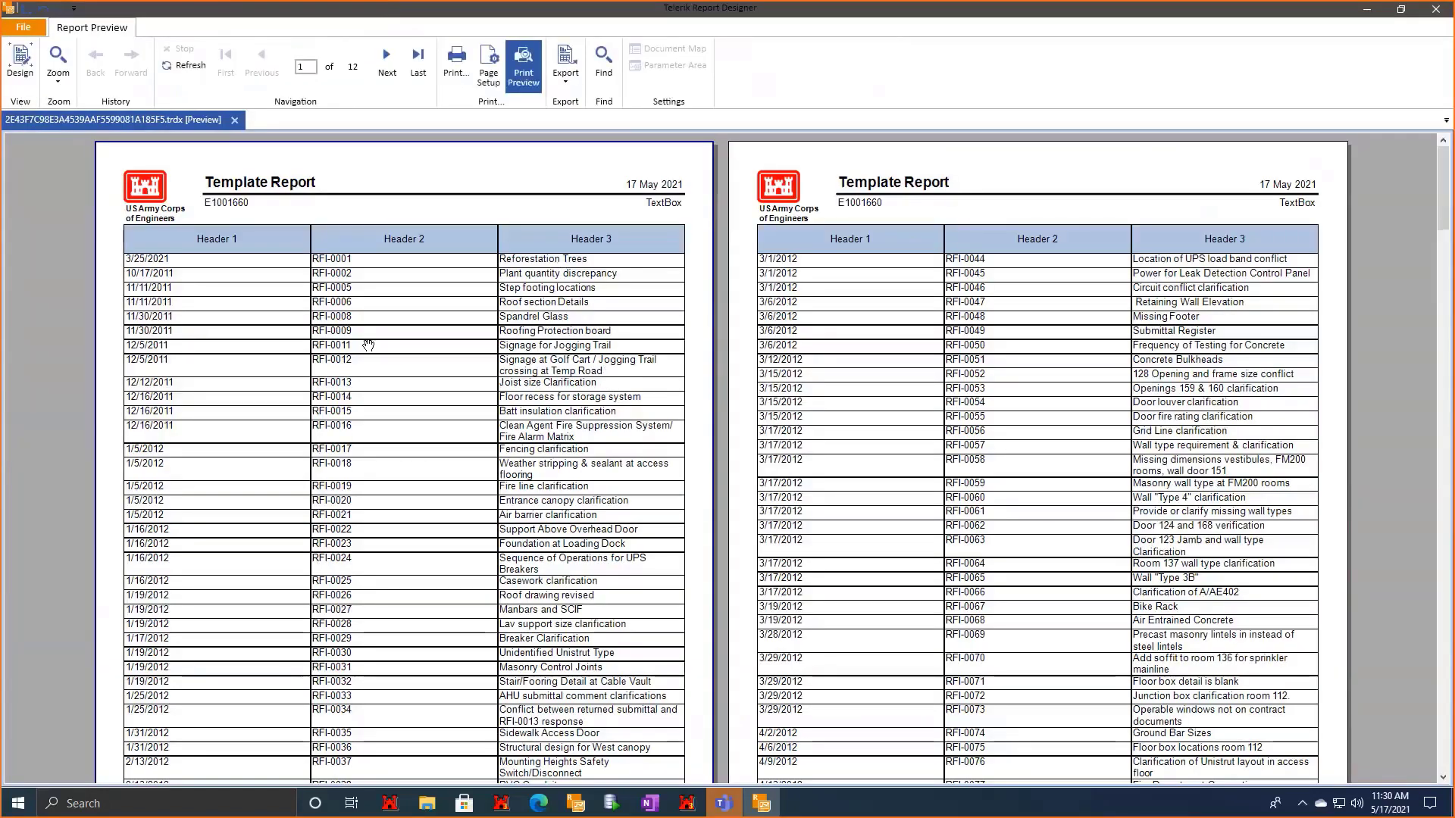
scroll(368, 346, "down", 1)
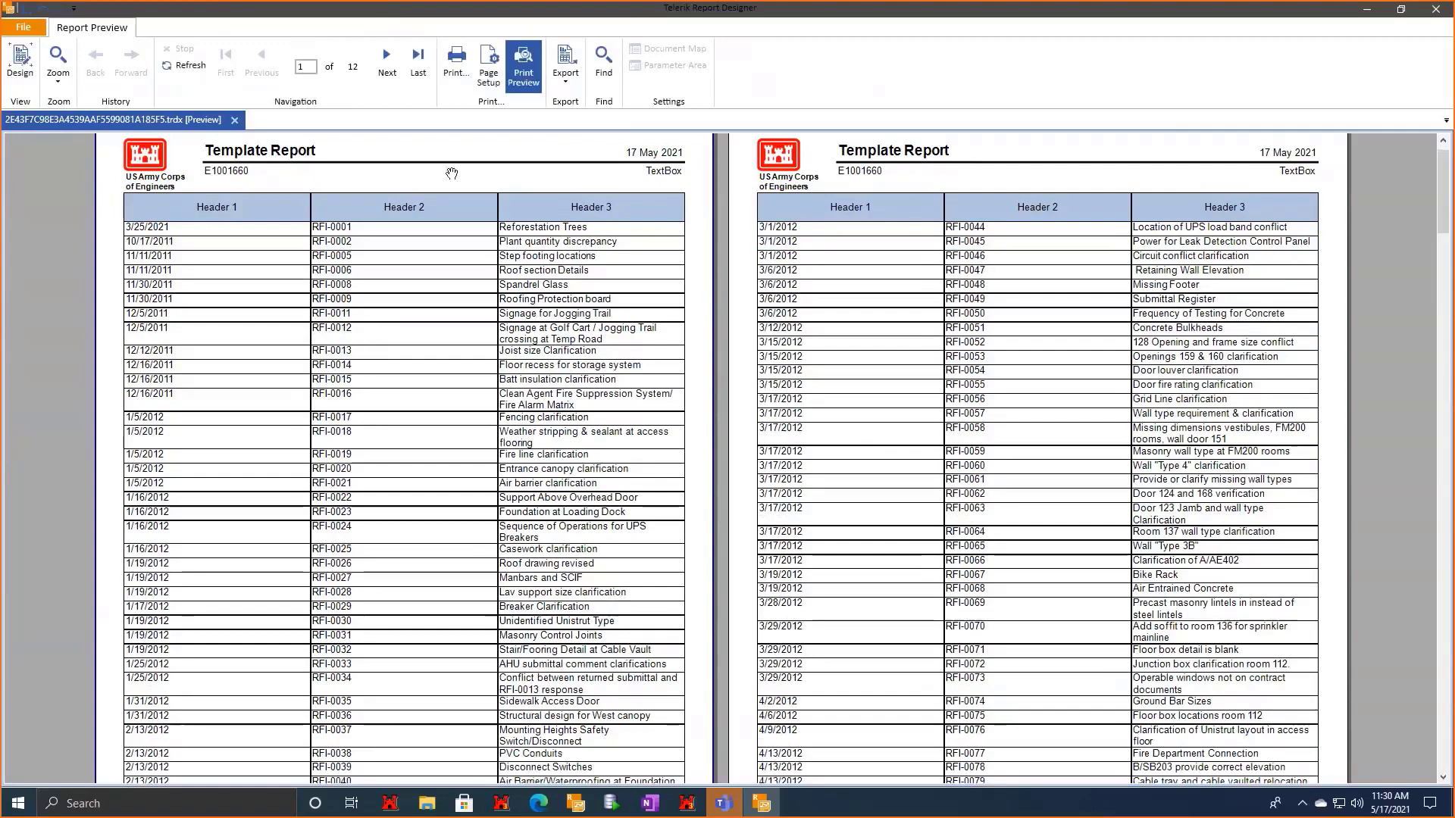
scroll(526, 495, "down", 10)
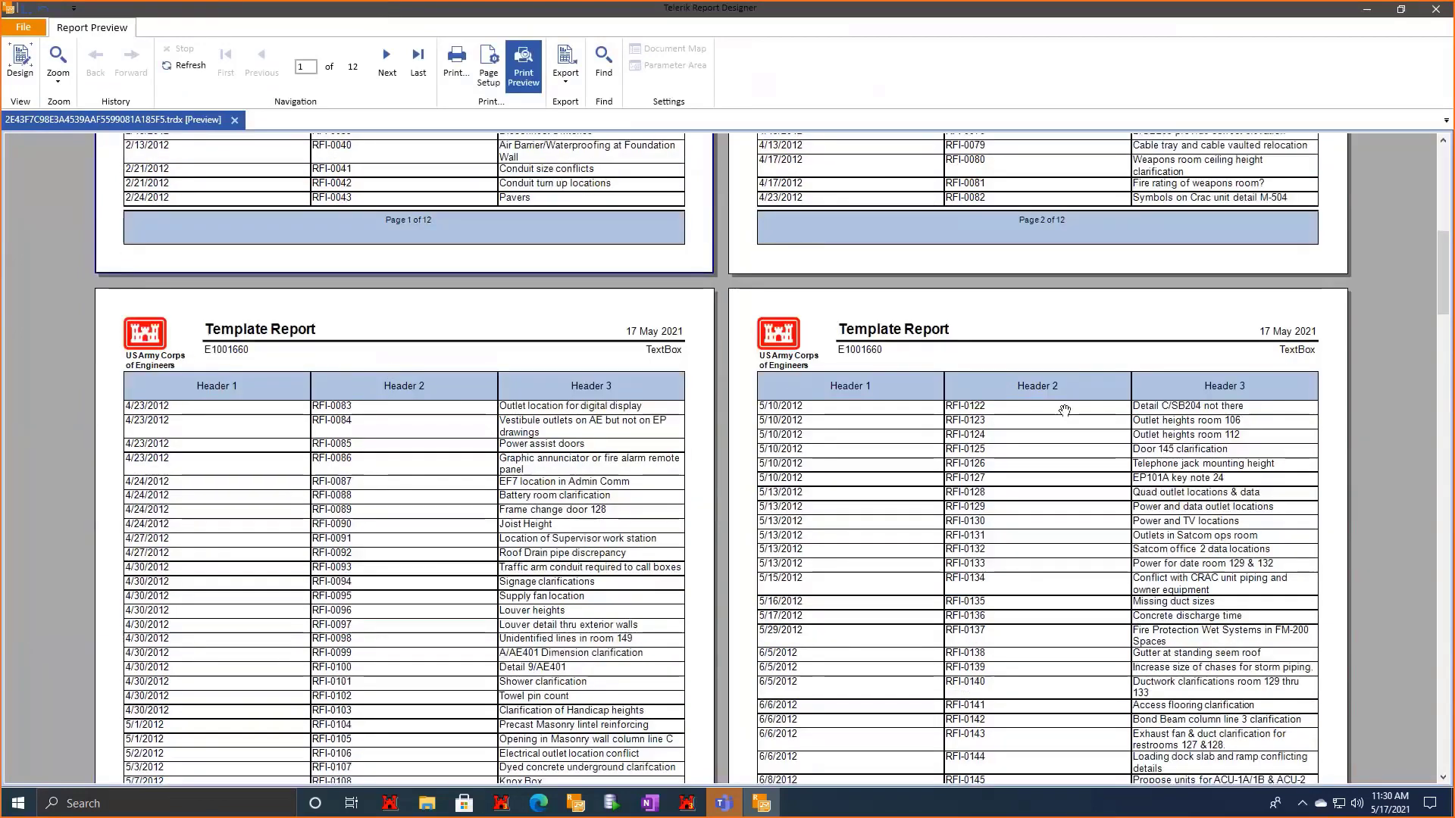
scroll(526, 495, "down", 1)
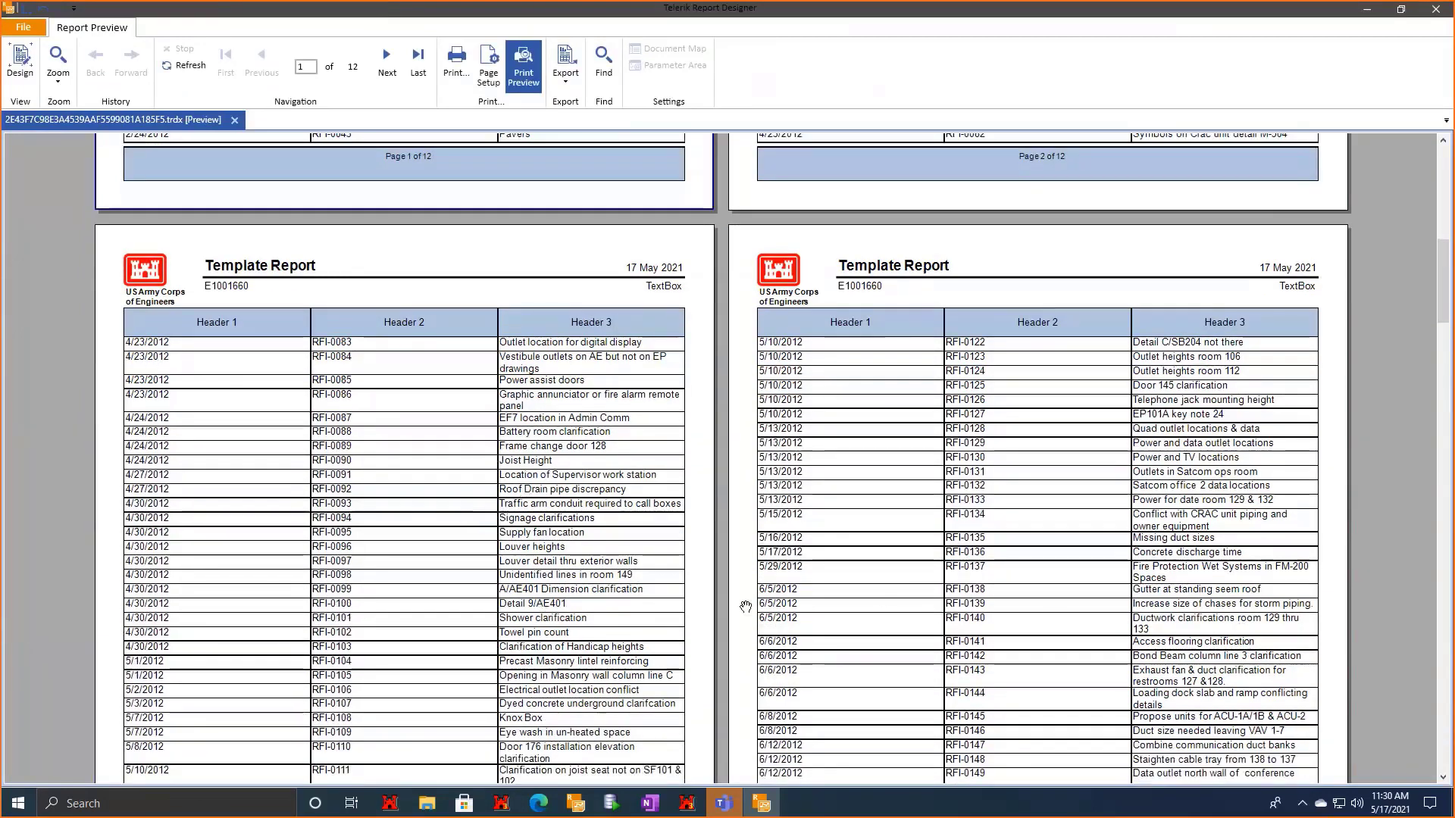
scroll(539, 635, "down", 1)
scroll(129, 639, "up", 10)
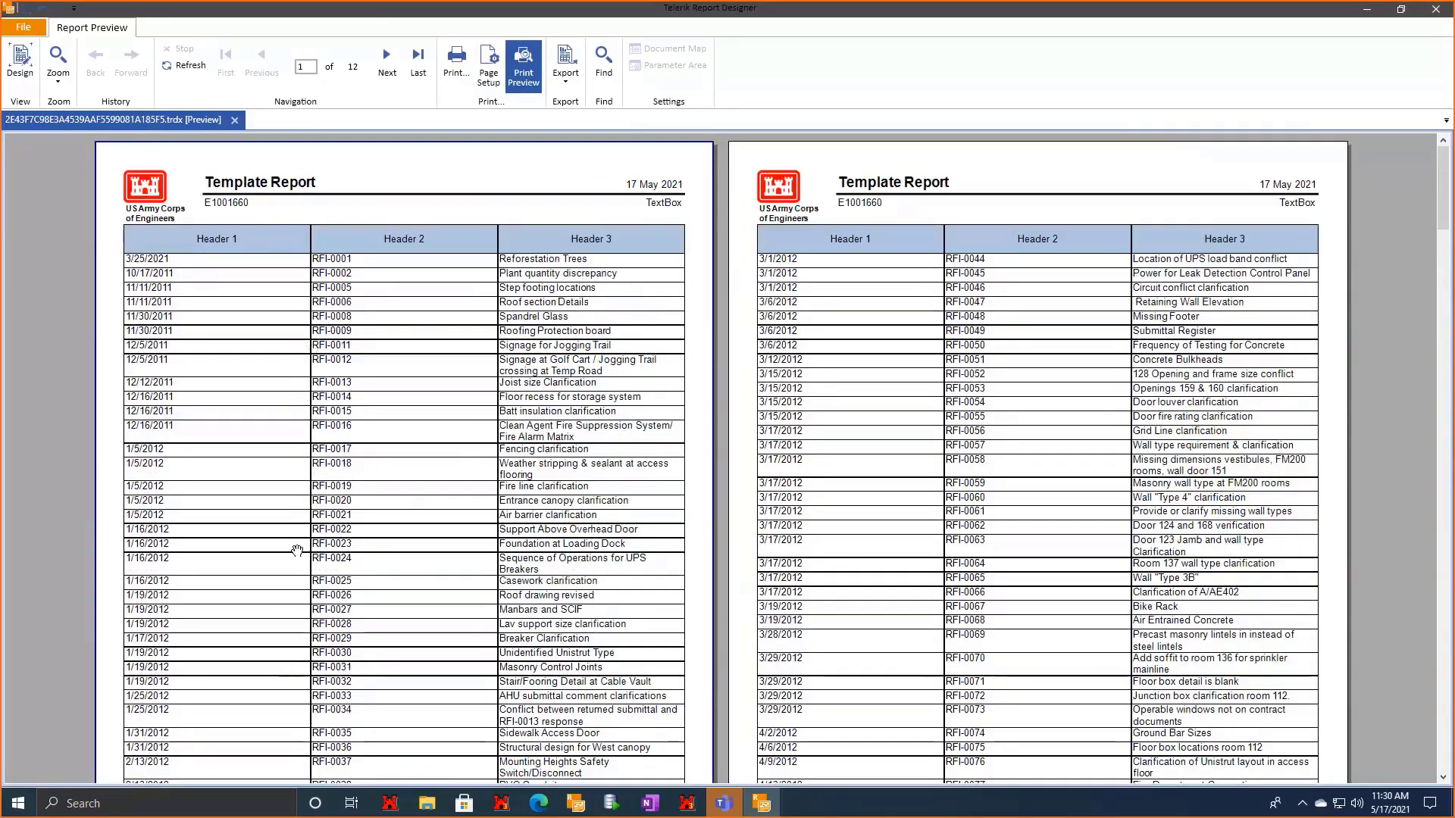
Return to the report design and enlarge the detail section to leave empty space below the RFI table.
left_click(21, 62)
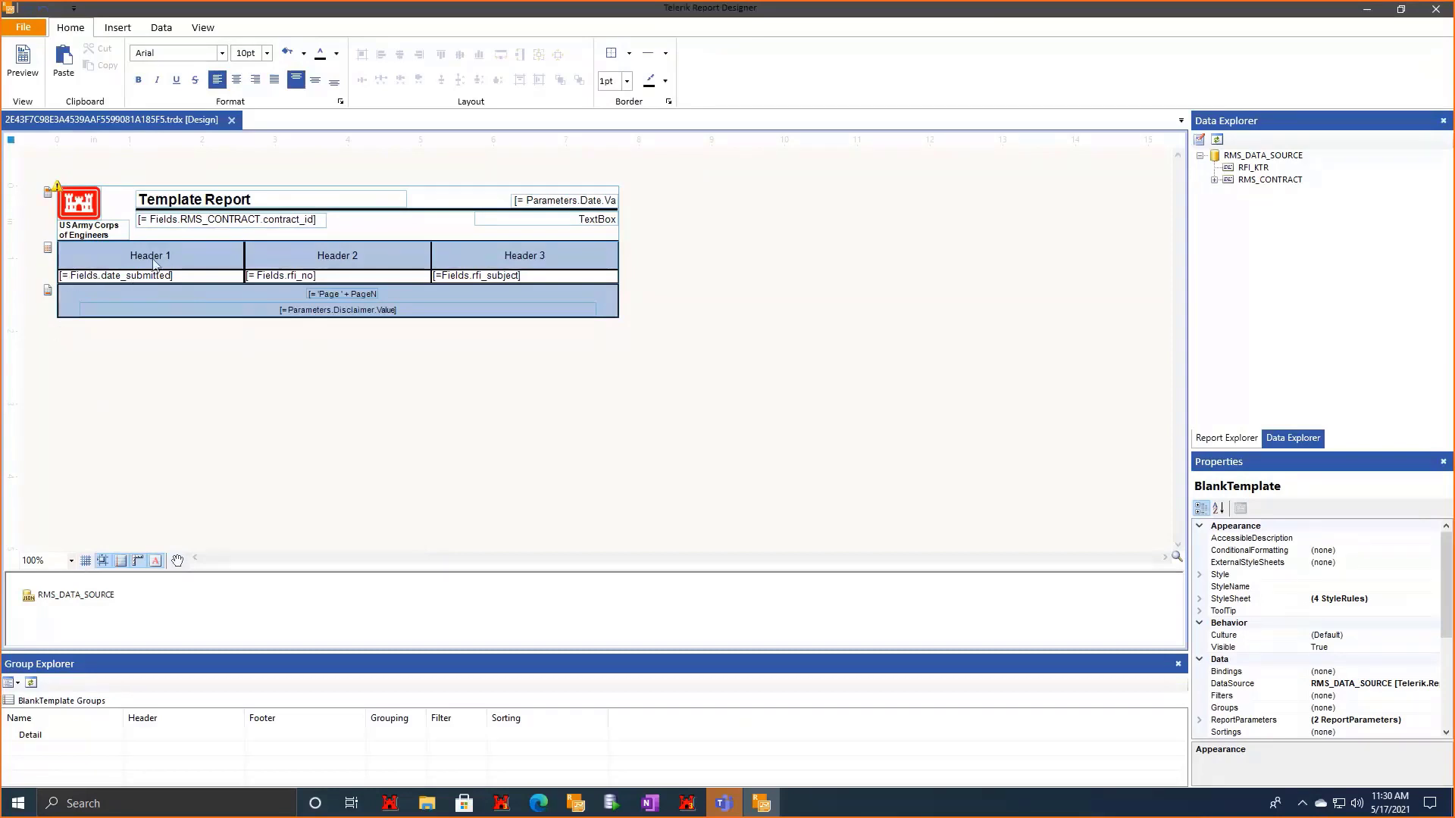
left_click(43, 245)
left_click_drag(336, 287, 336, 391)
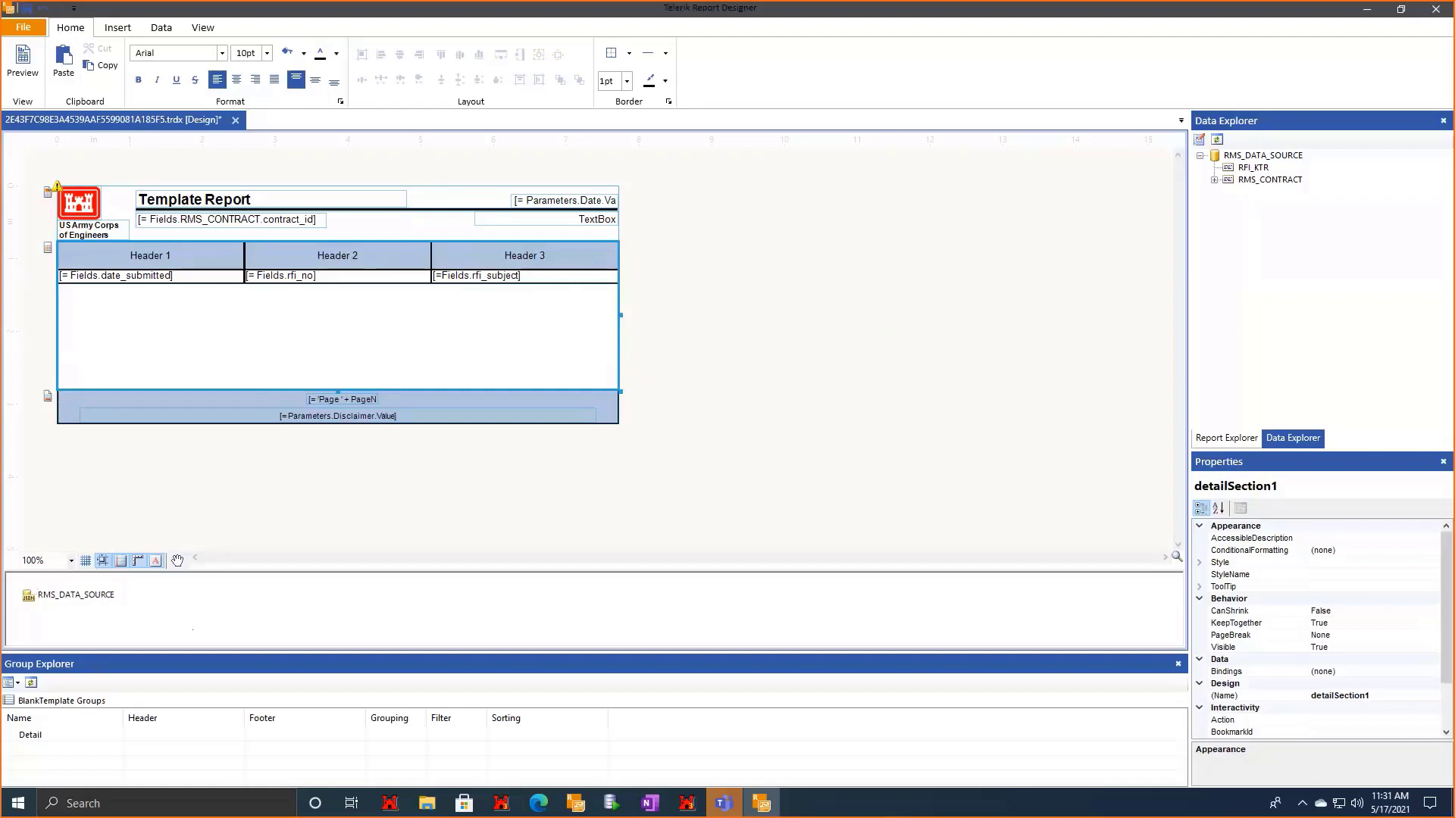
Configure RMS_DATA_SOURCE with the data selector $.RFI_KTR and check the resulting field list.
right_click(89, 600)
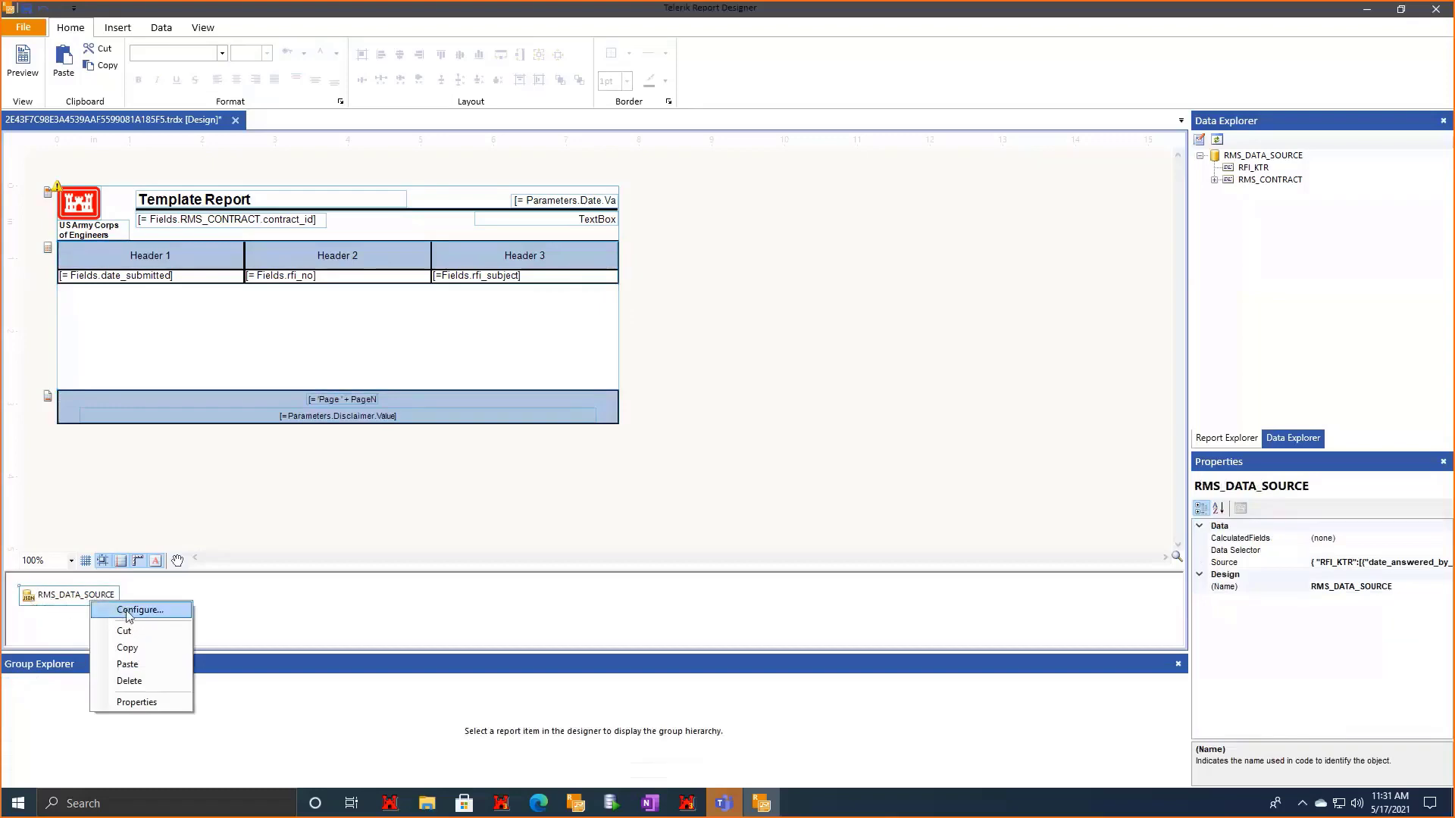
left_click(129, 611)
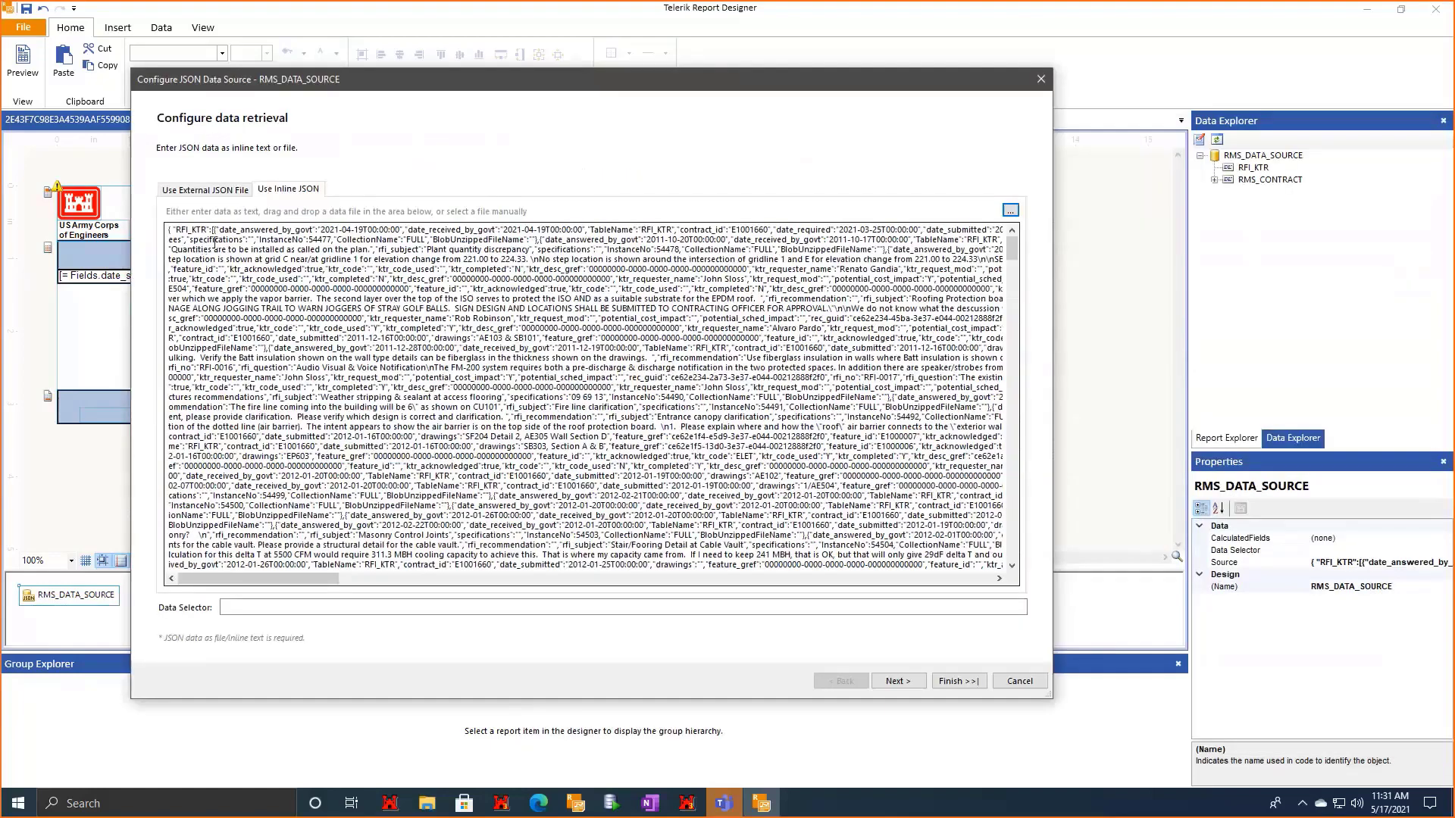
left_click(236, 608)
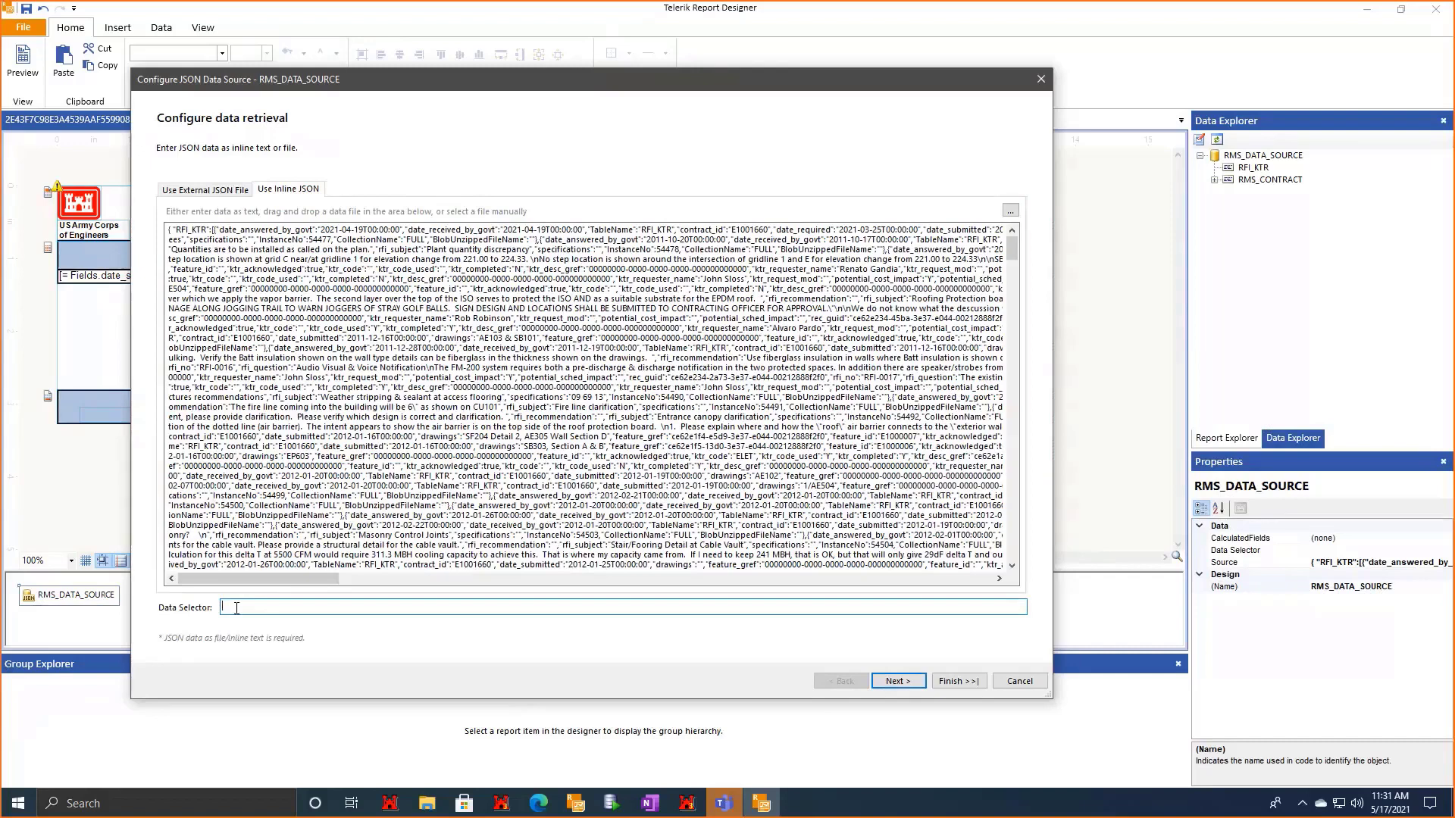
type("$.")
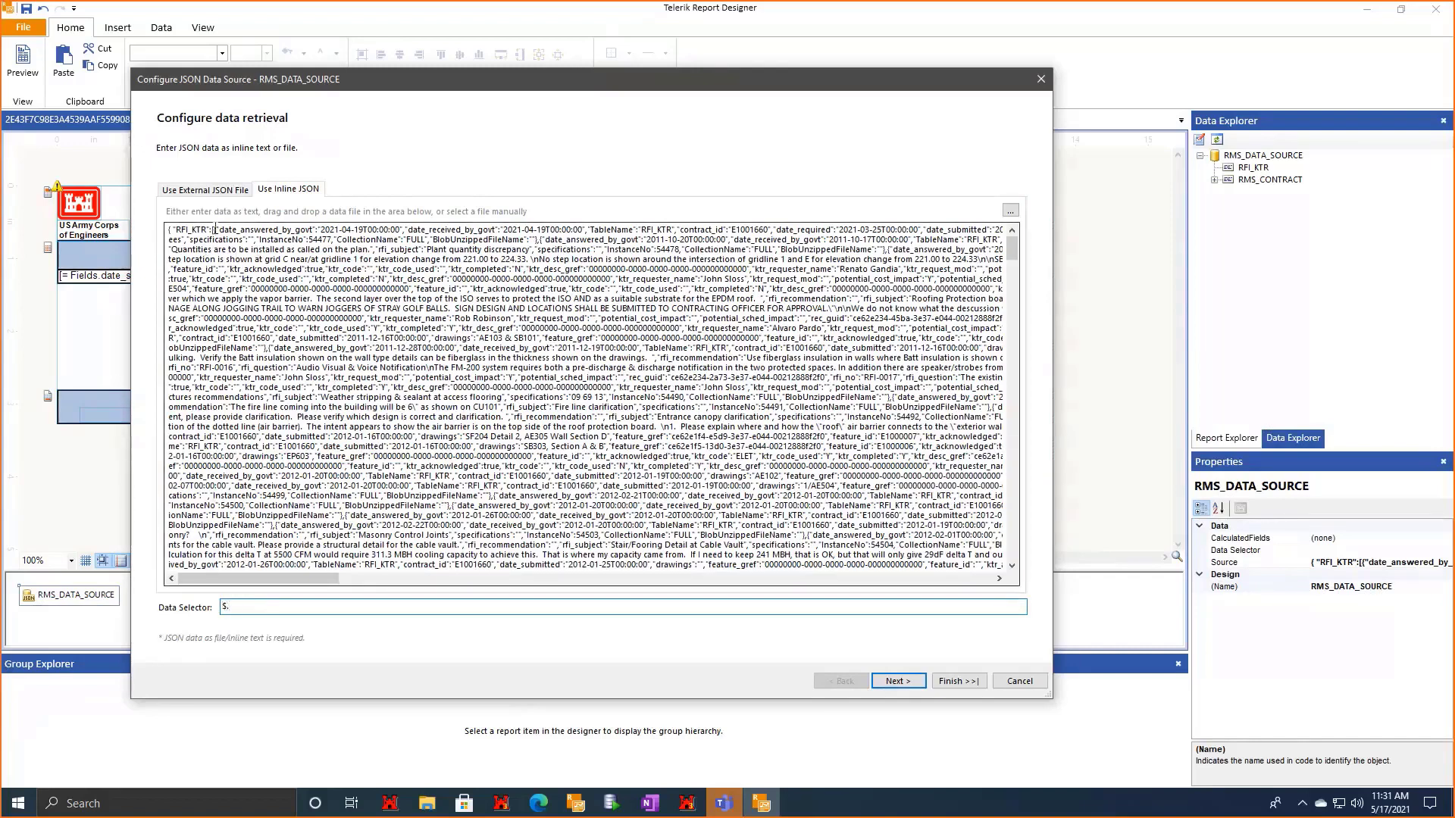
left_click_drag(207, 230, 178, 230)
key("ctrl+c")
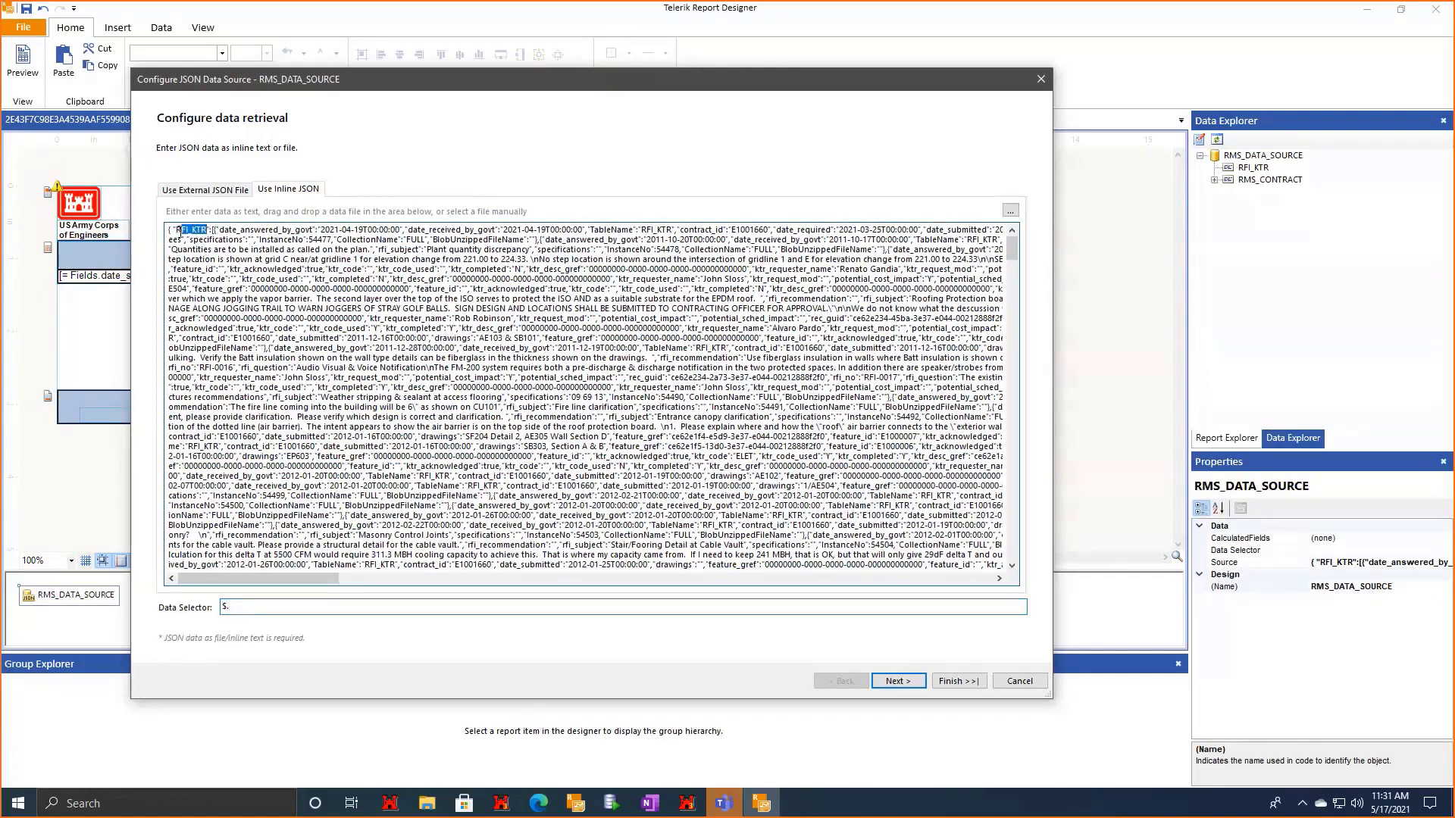
left_click(262, 609)
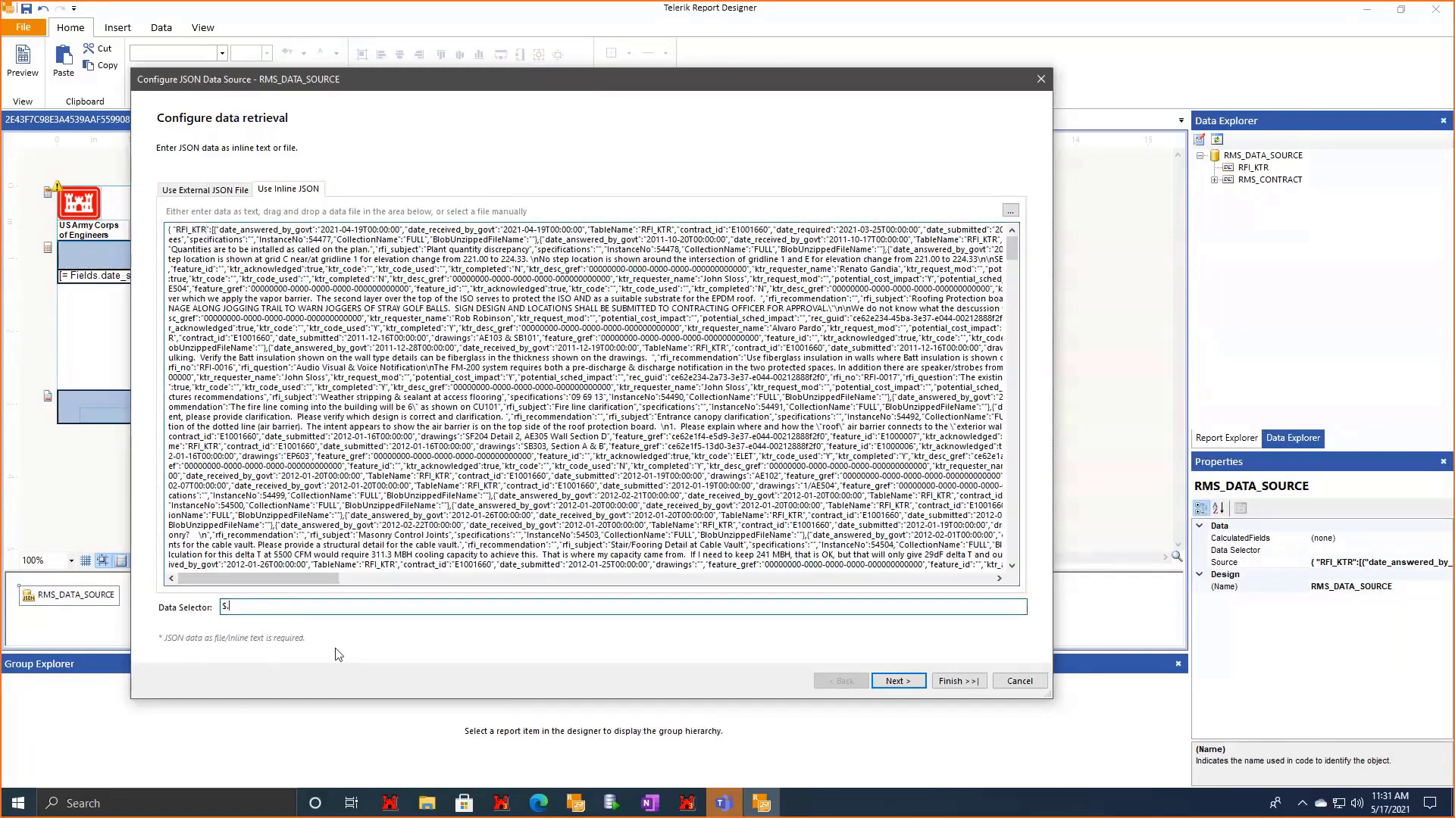
key("ctrl+v")
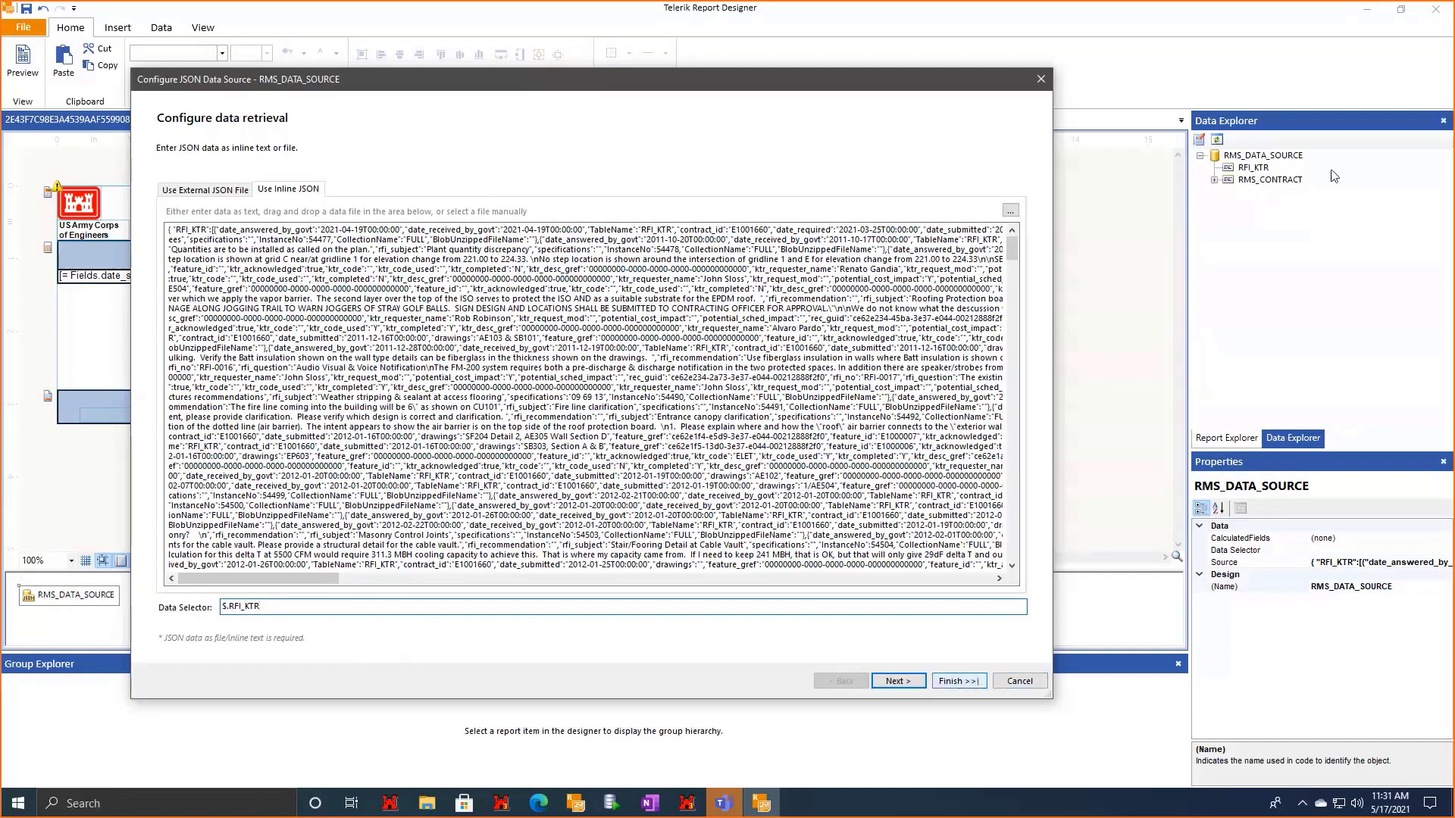
left_click(959, 681)
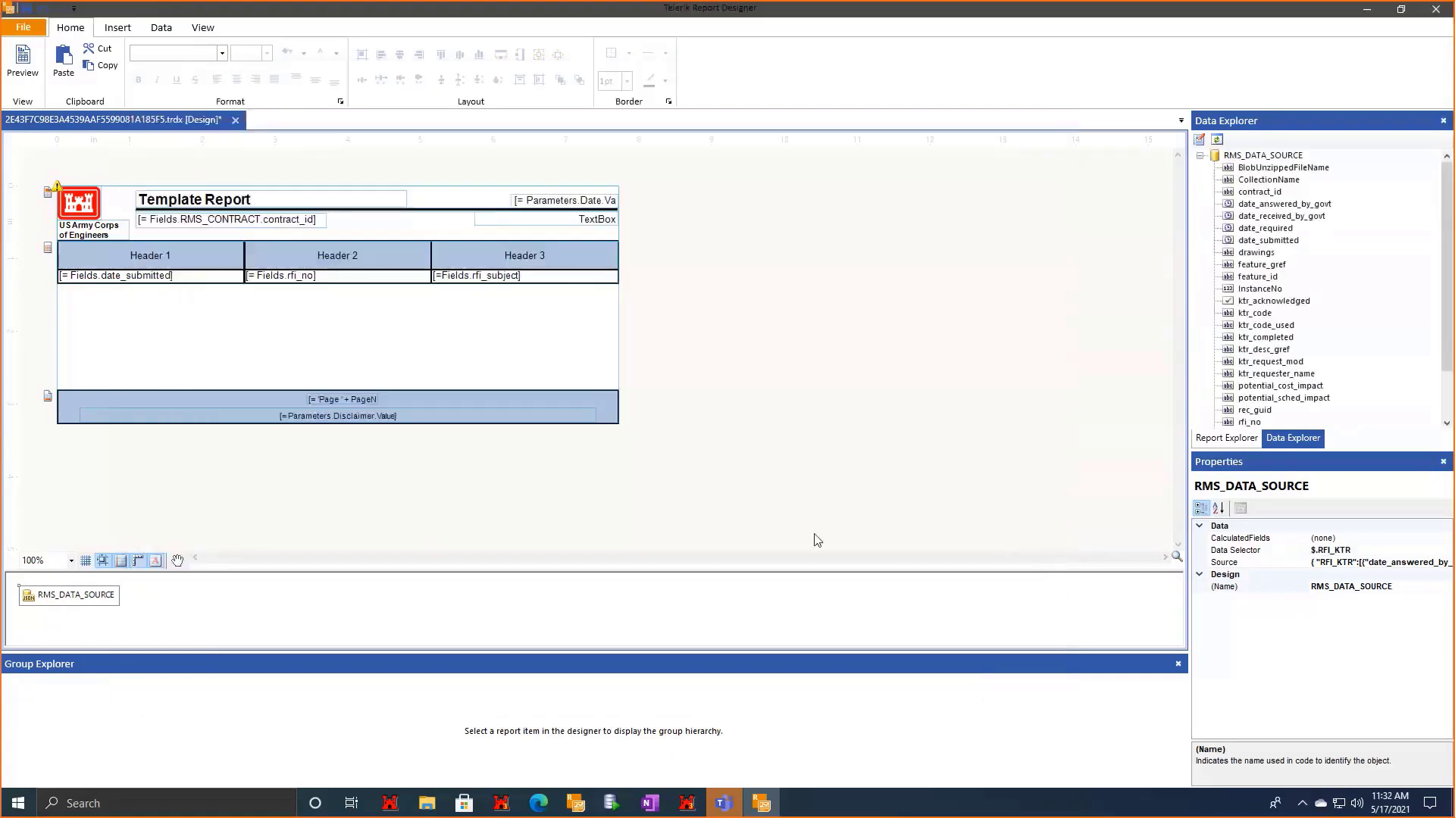
scroll(1314, 258, "down", 2)
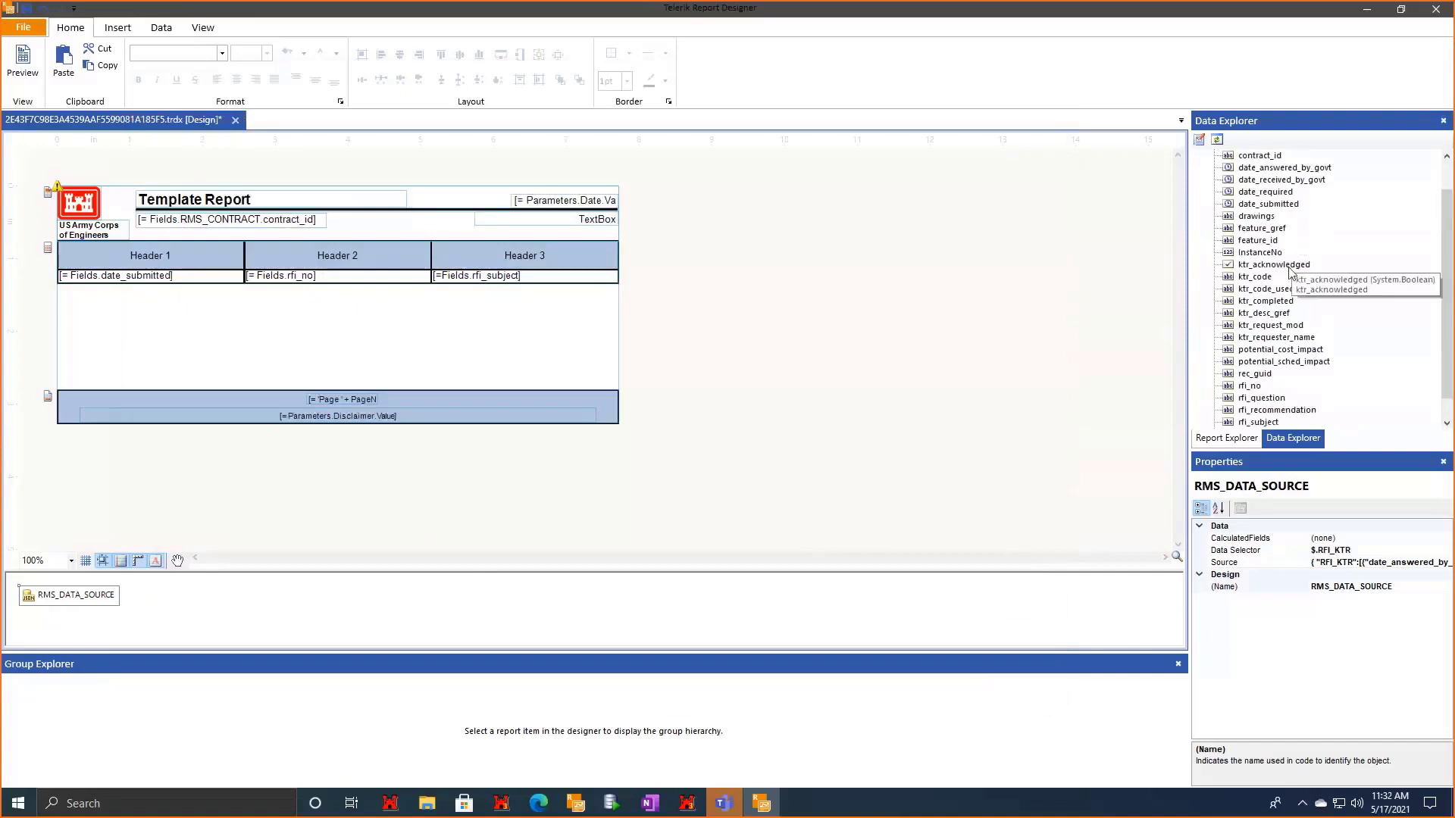
scroll(1224, 351, "up", 2)
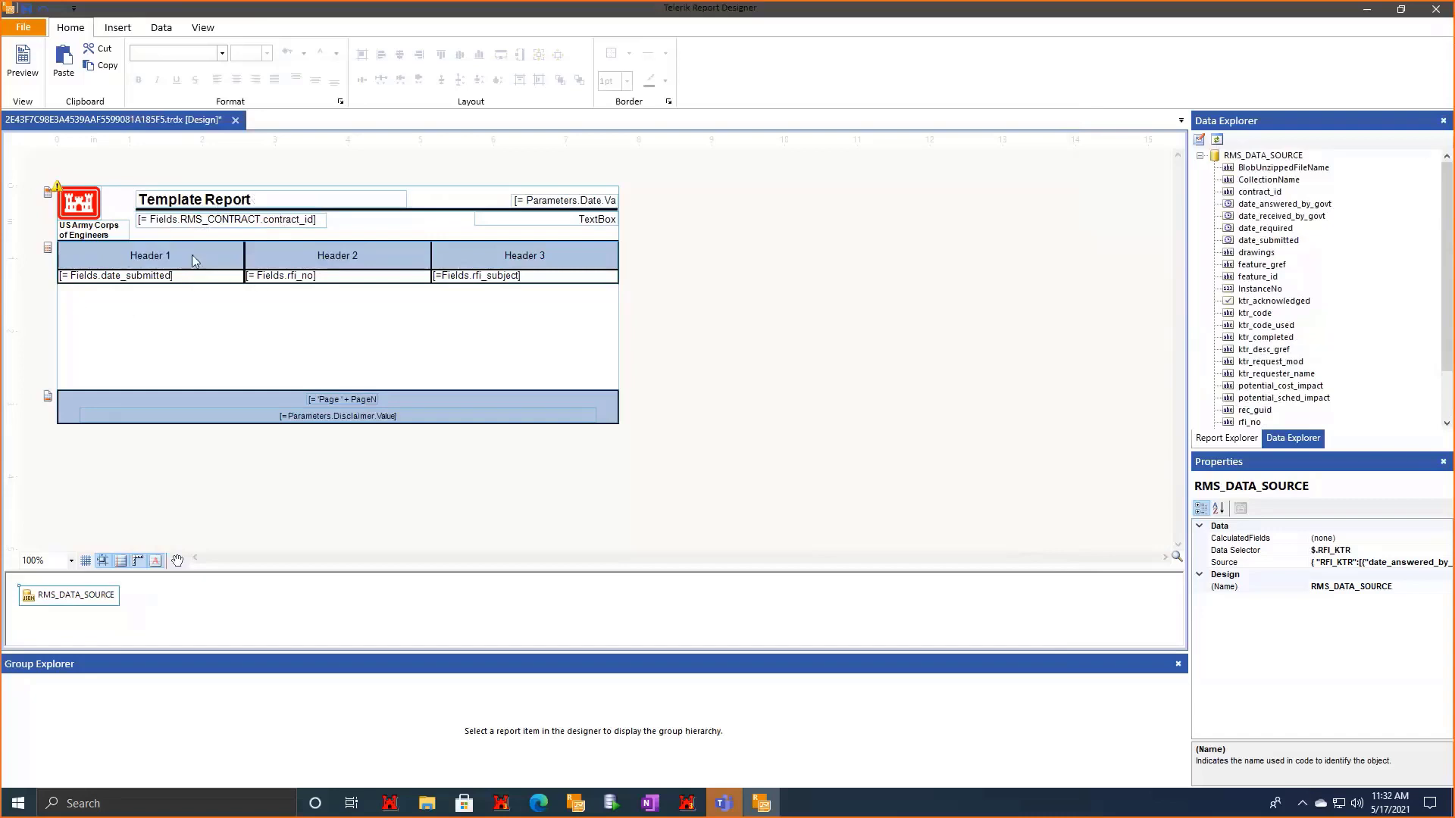
left_click(175, 219)
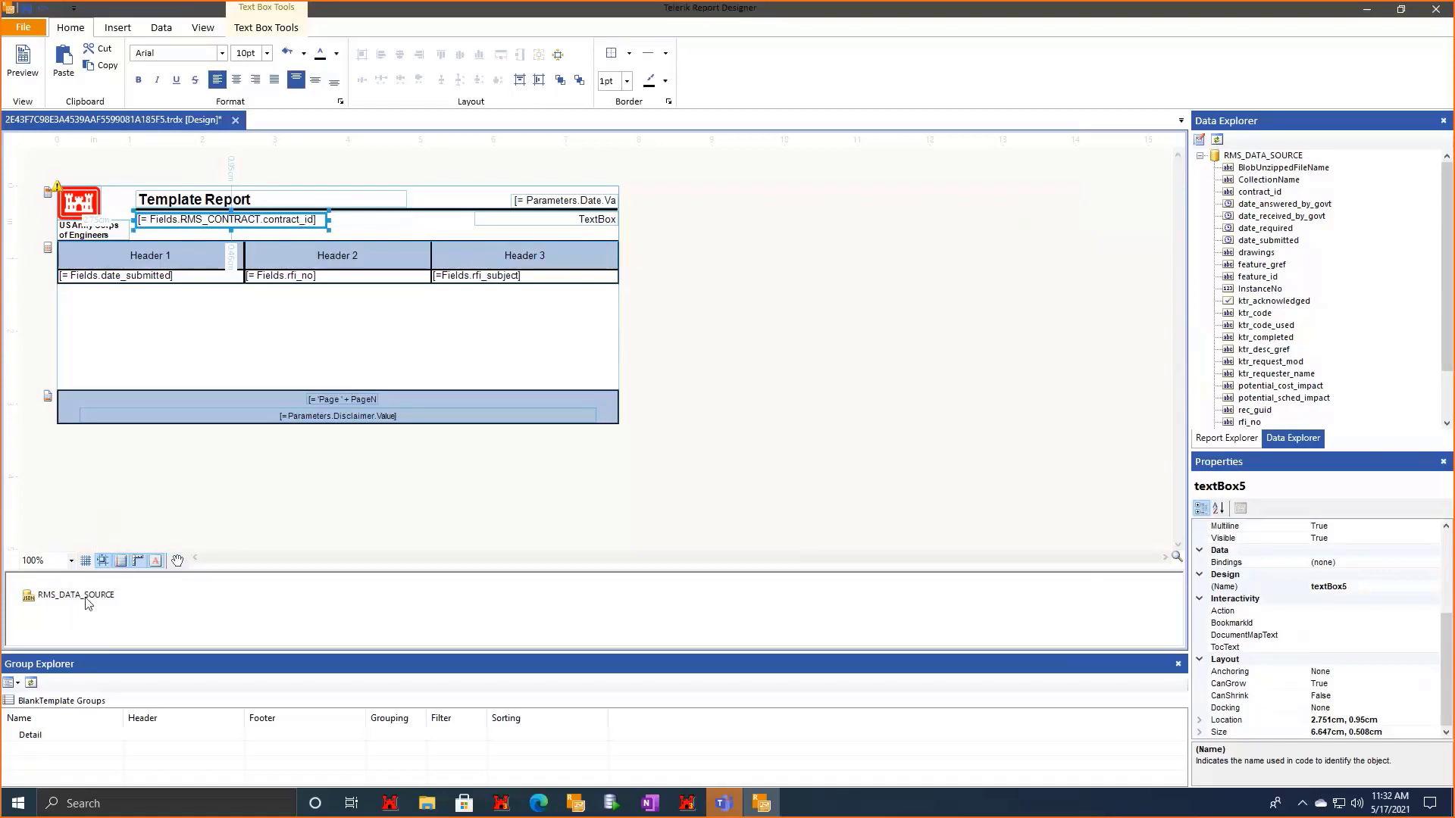
right_click(110, 597)
left_click(119, 612)
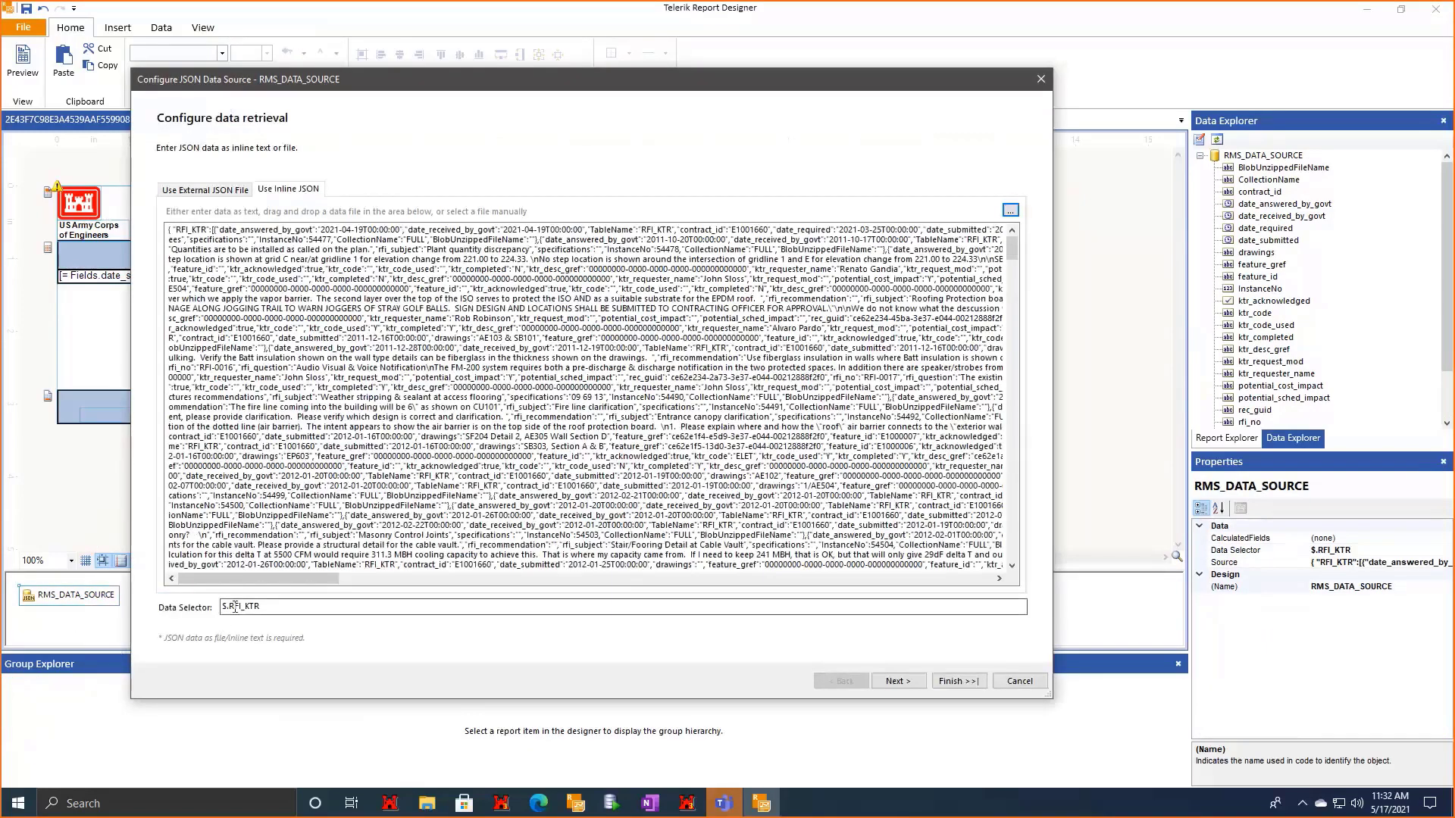
left_click_drag(289, 606, 198, 606)
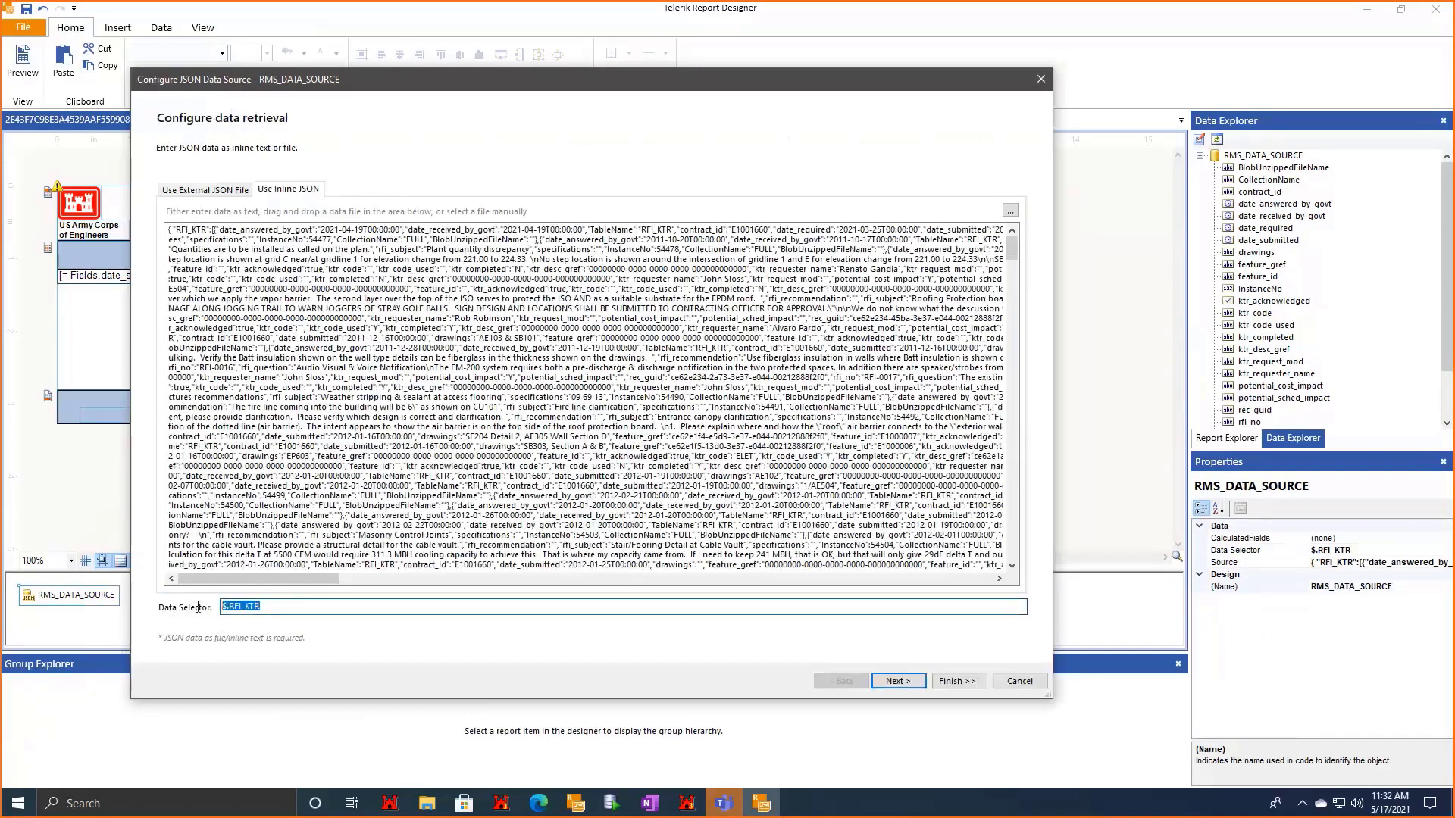
left_click(286, 610)
left_click_drag(286, 611, 155, 611)
left_click(1019, 681)
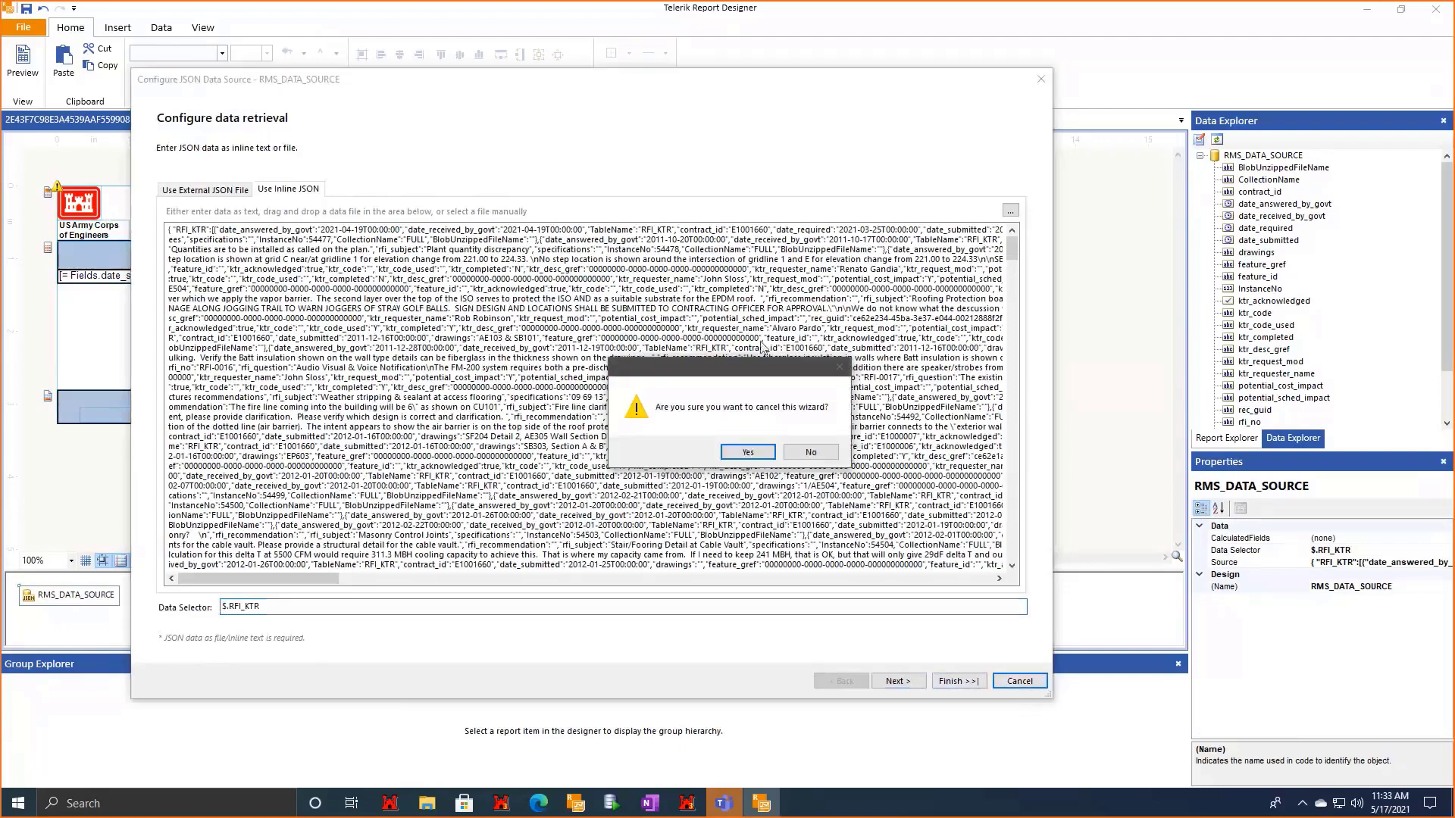
left_click(747, 452)
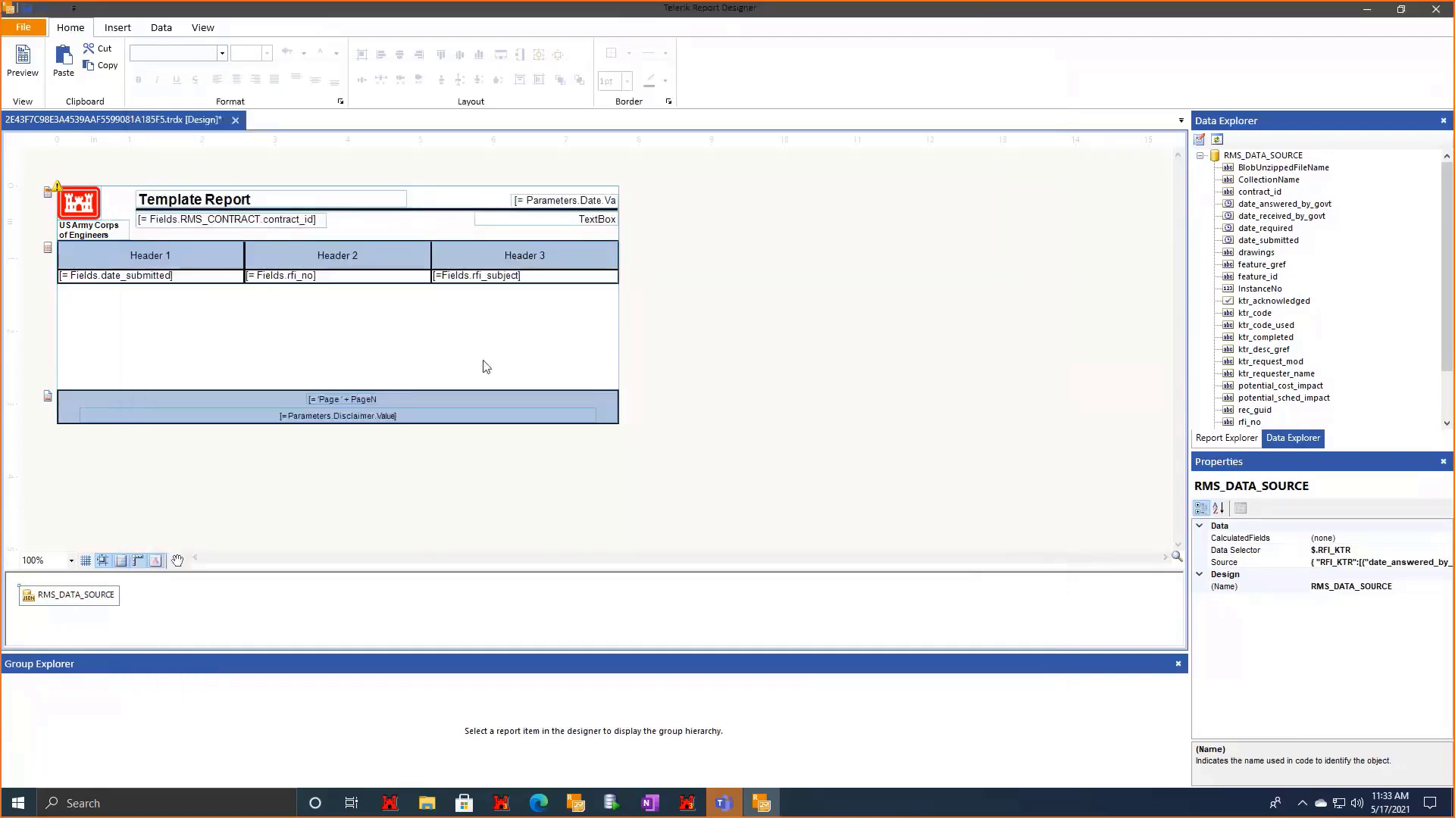
Delete the existing three-column RFI table from the detail section.
left_click(130, 262)
left_click(51, 236)
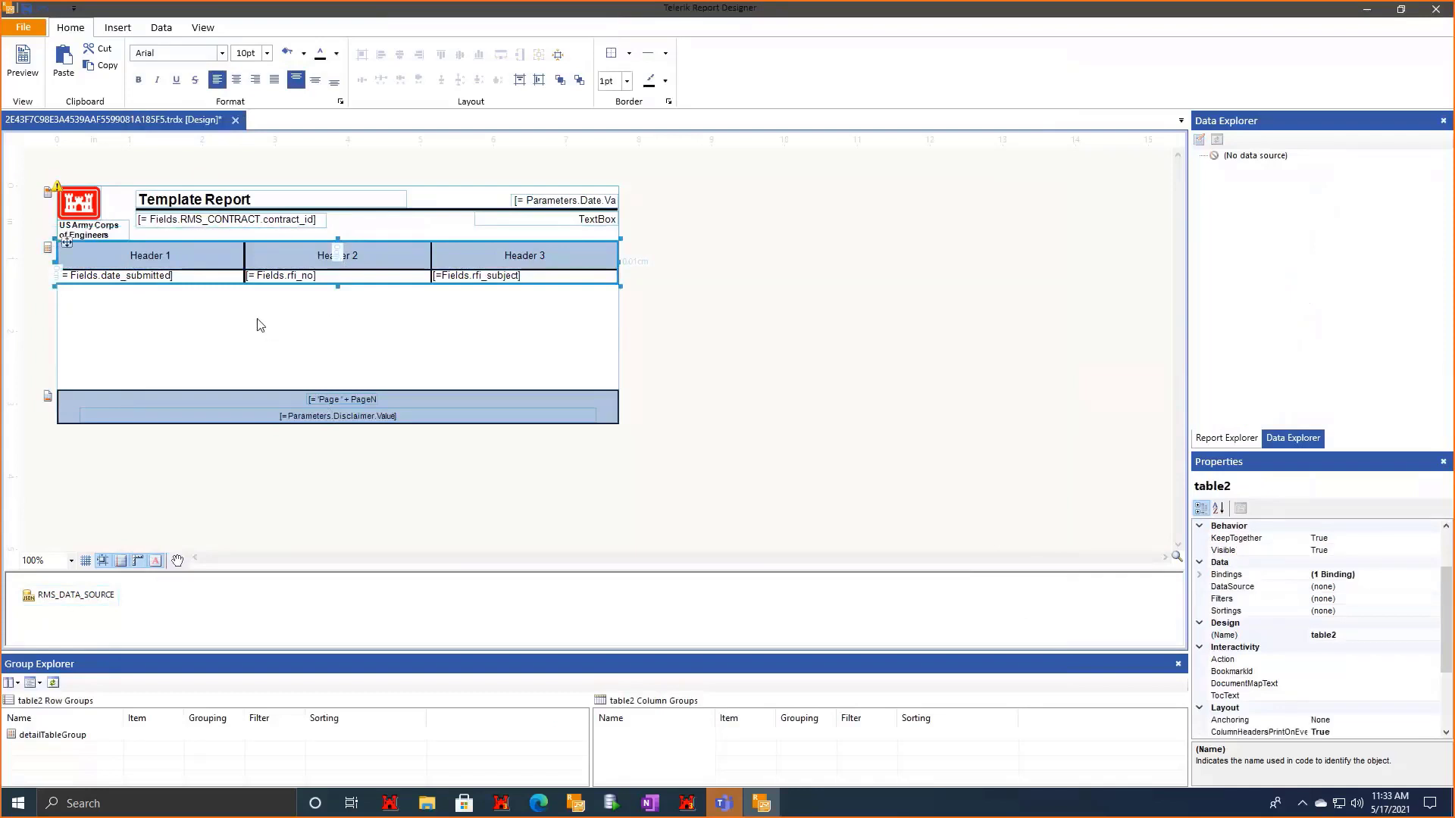
key("Delete")
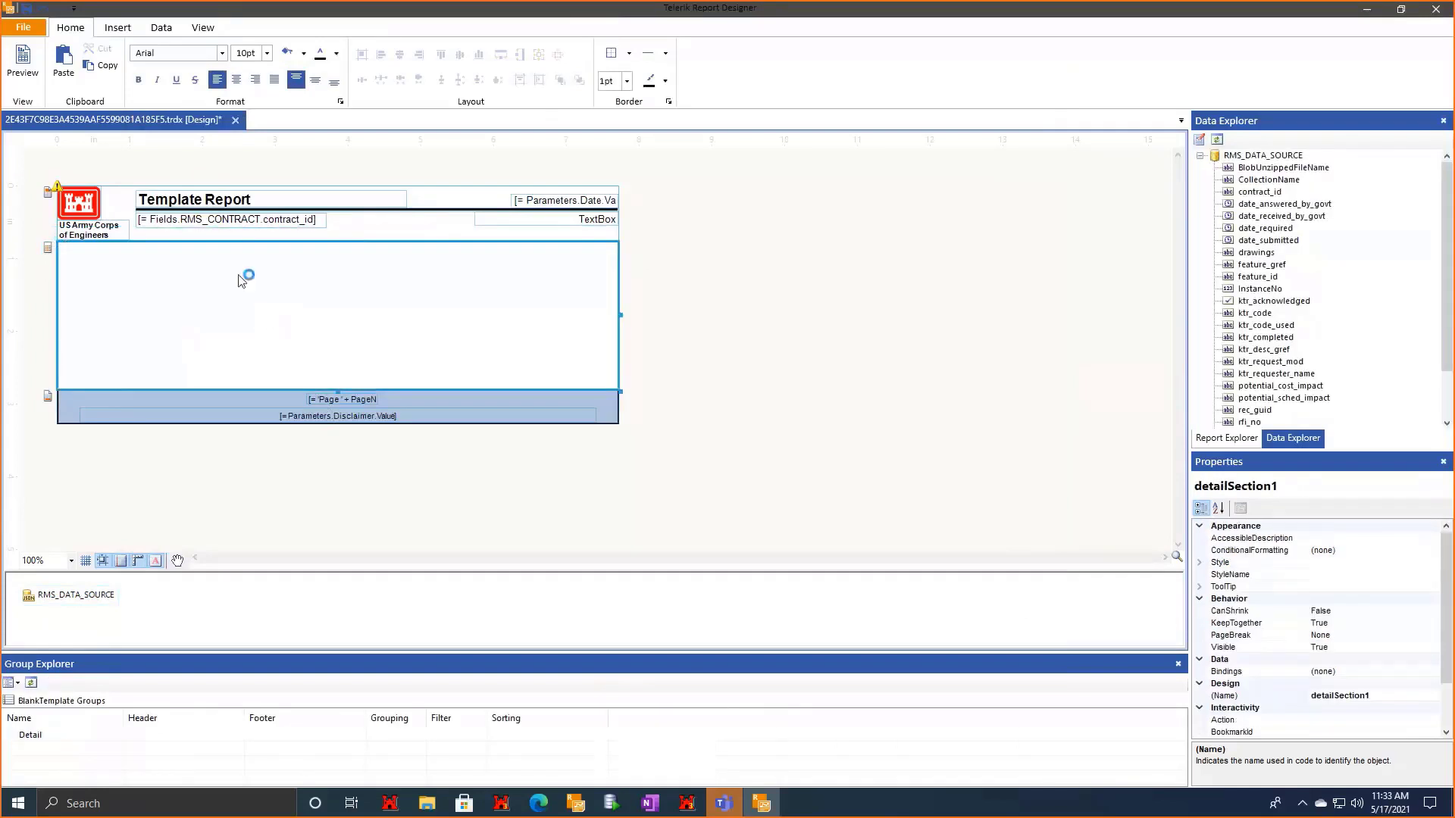
Start a new table with the Table Wizard, using RMS_DATA_SOURCE as its data source.
left_click(115, 29)
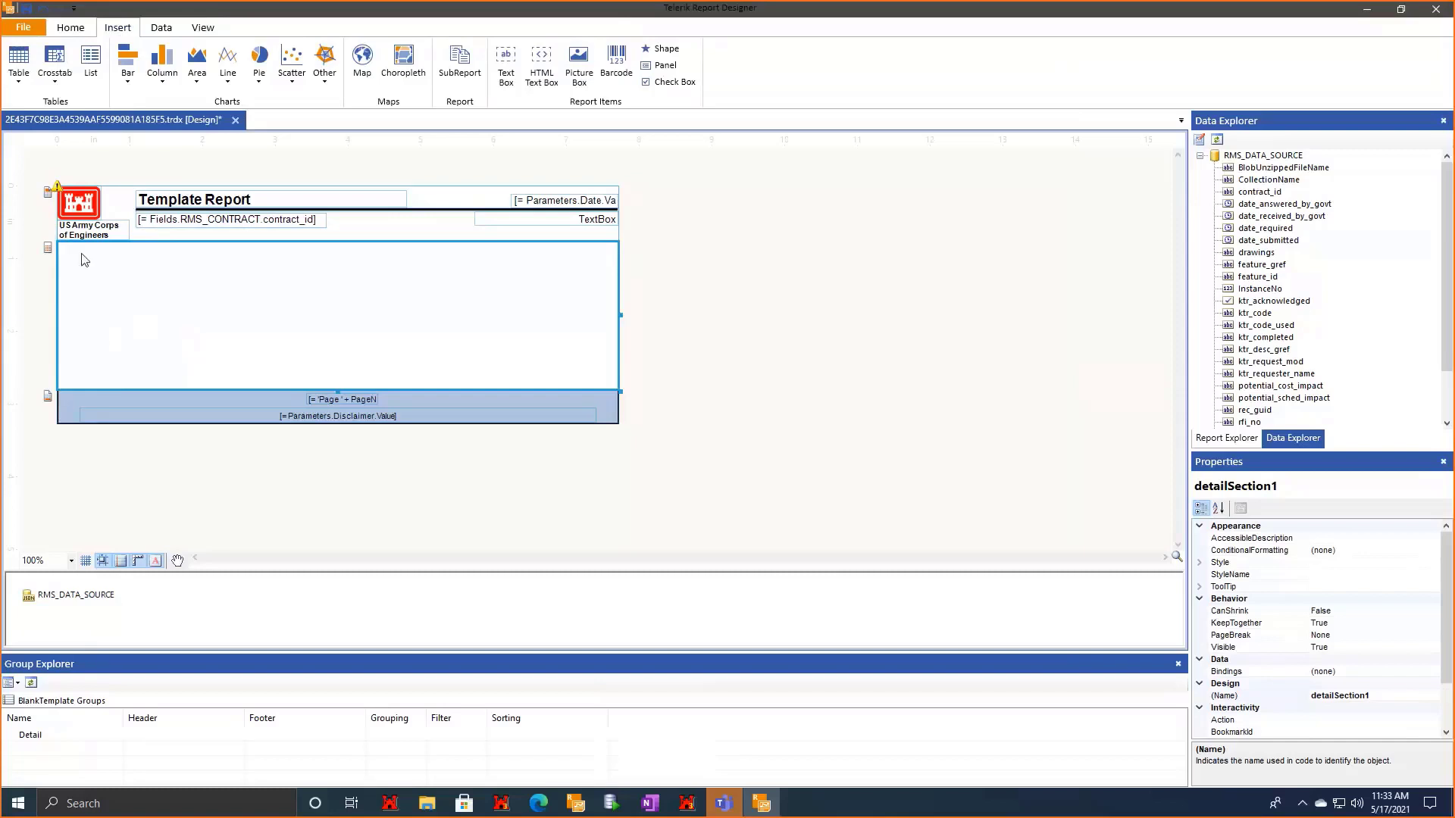
left_click(19, 76)
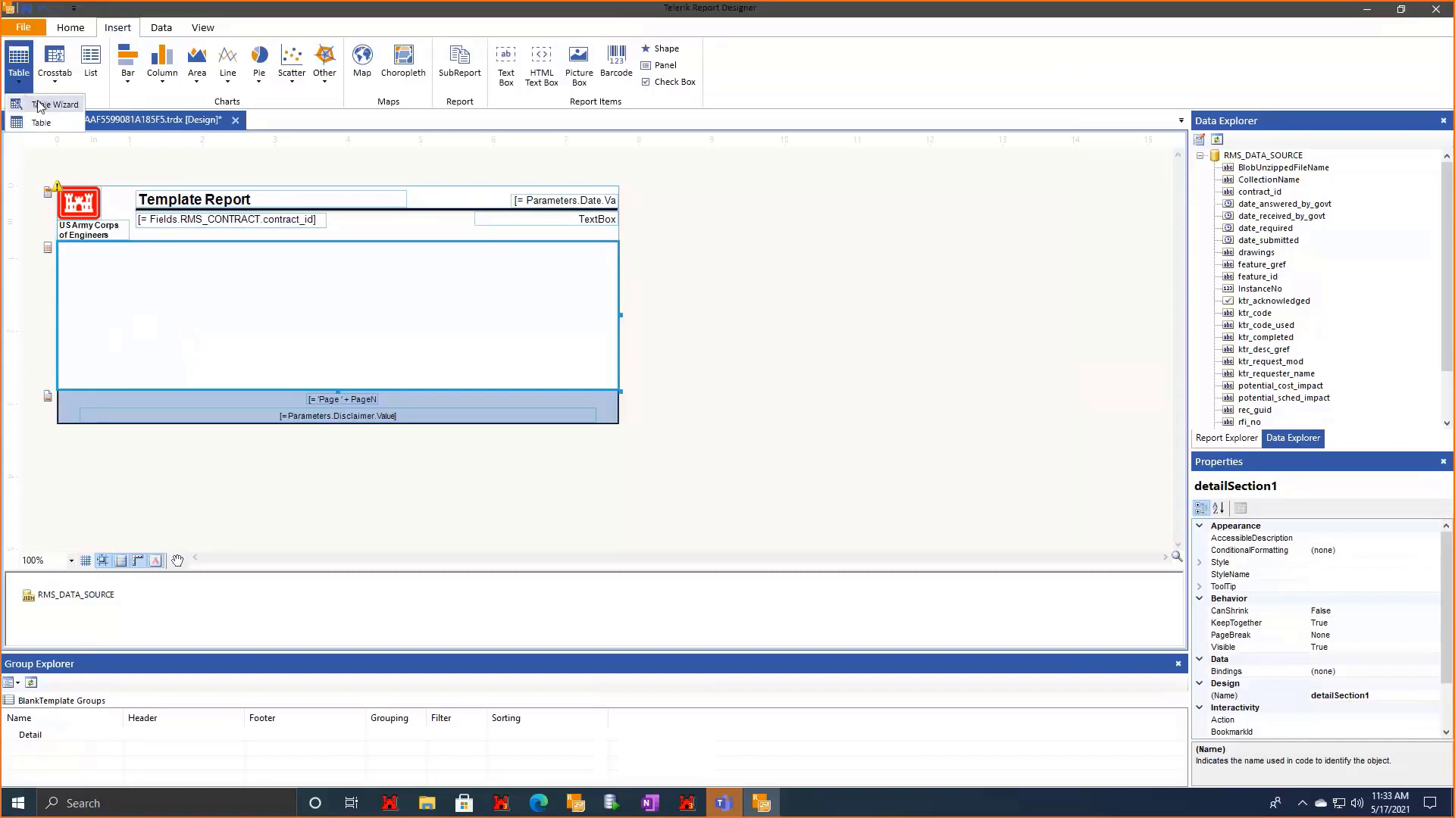
left_click(40, 106)
left_click(310, 297)
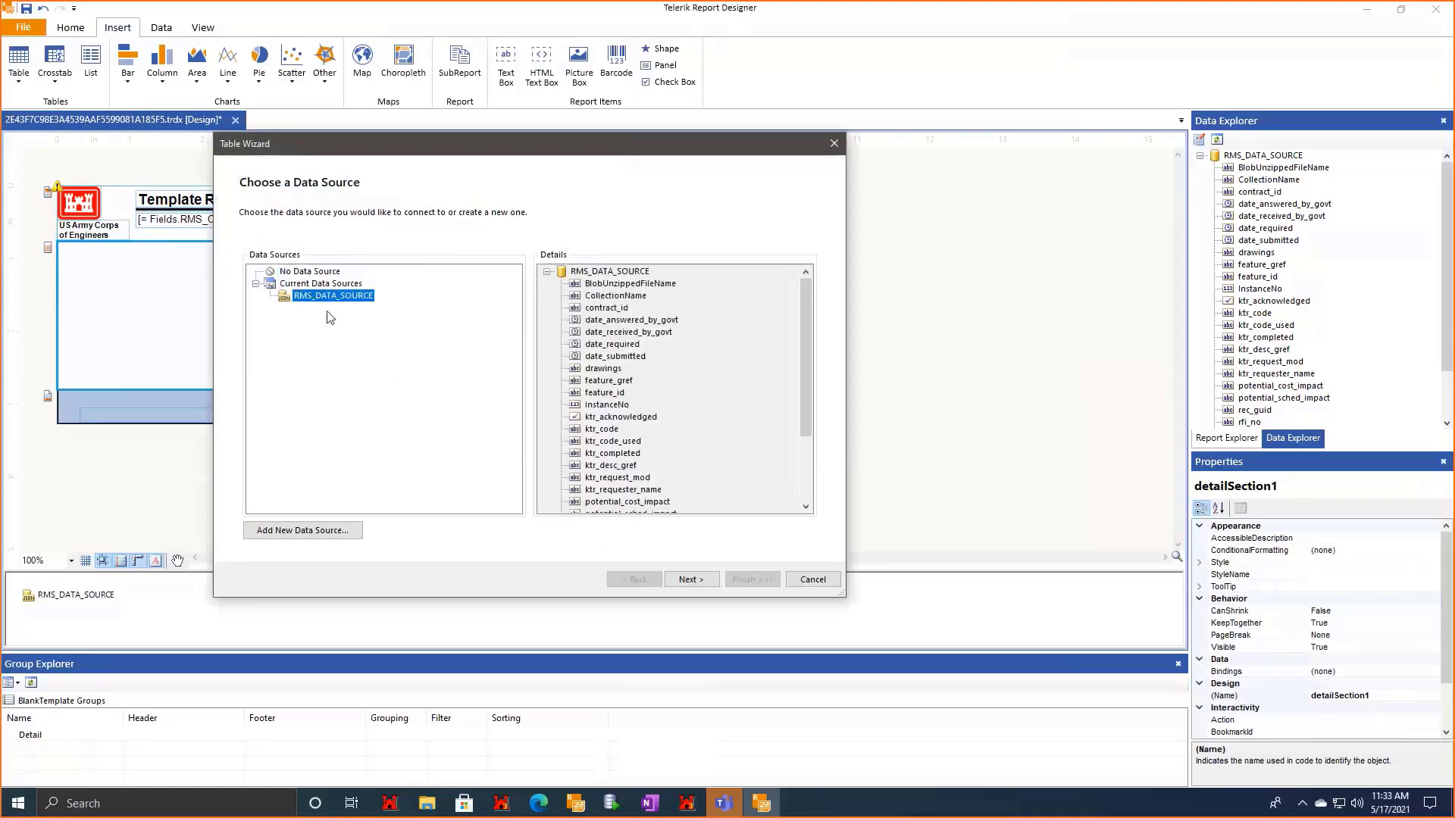
left_click(709, 581)
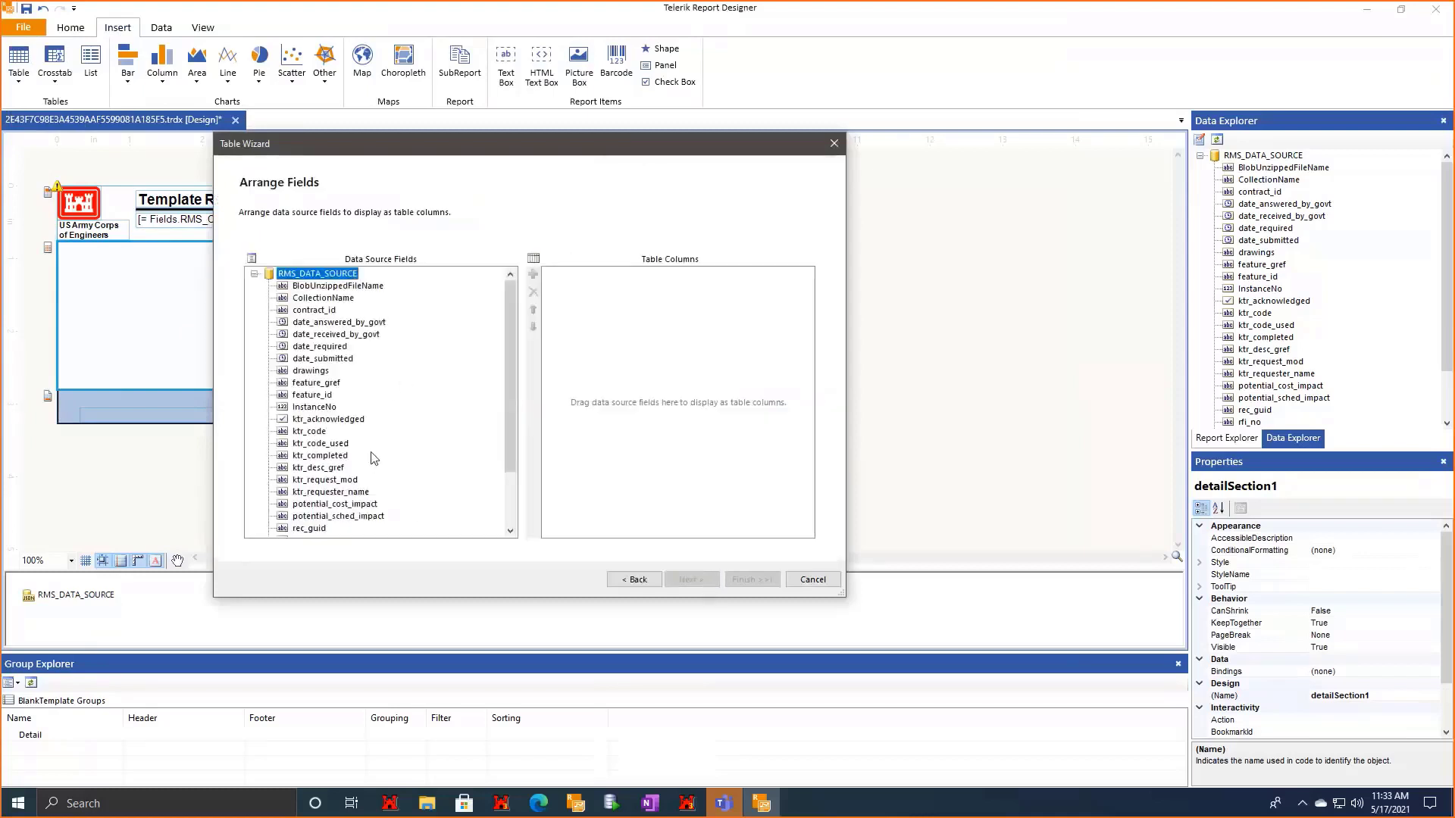
Add the date_submitted, rfi_no and rfi_subject fields as the table columns, in that order.
scroll(375, 459, "down", 1)
scroll(440, 404, "up", 1)
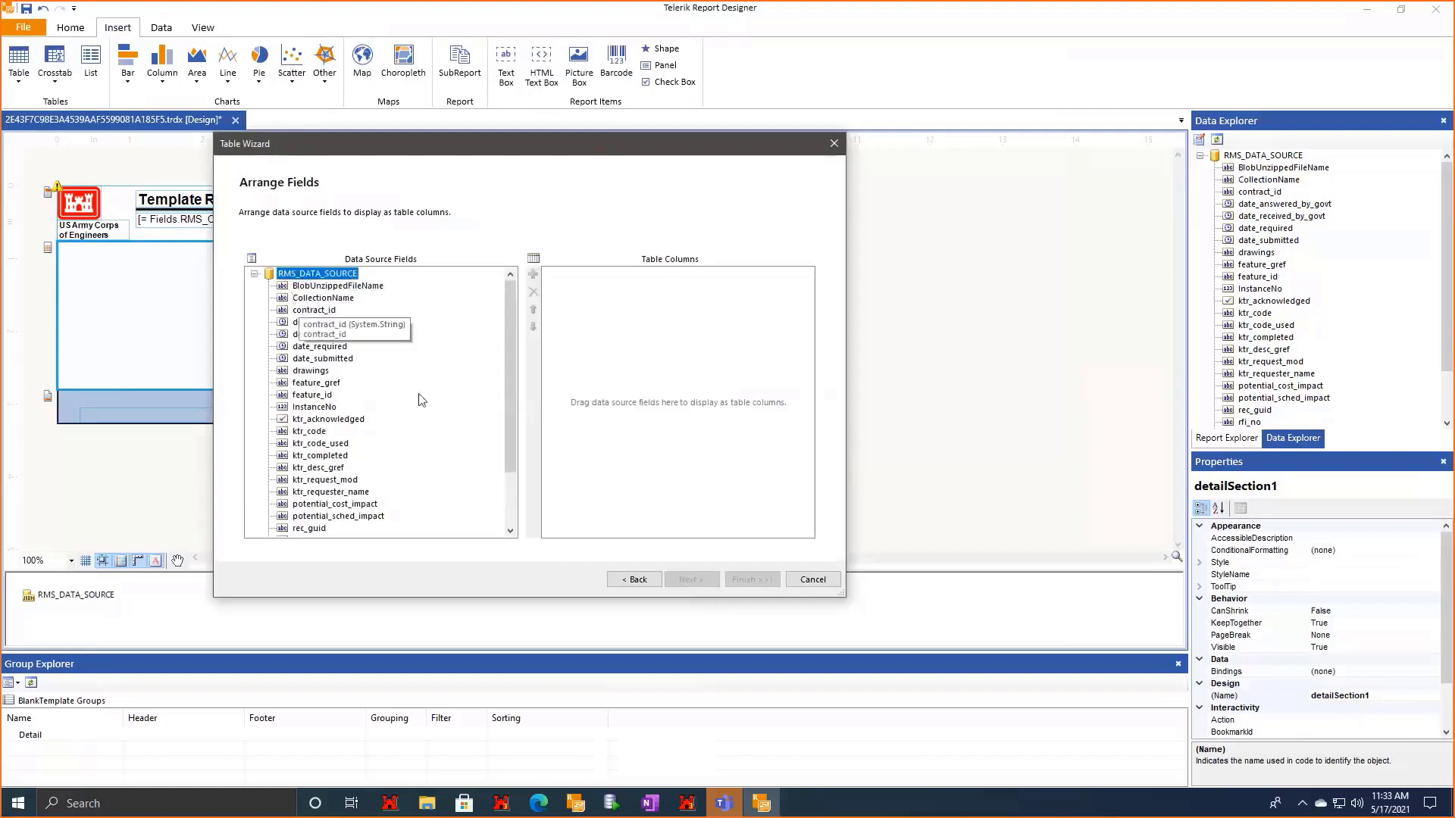
left_click(341, 359)
left_click(534, 275)
scroll(353, 460, "down", 2)
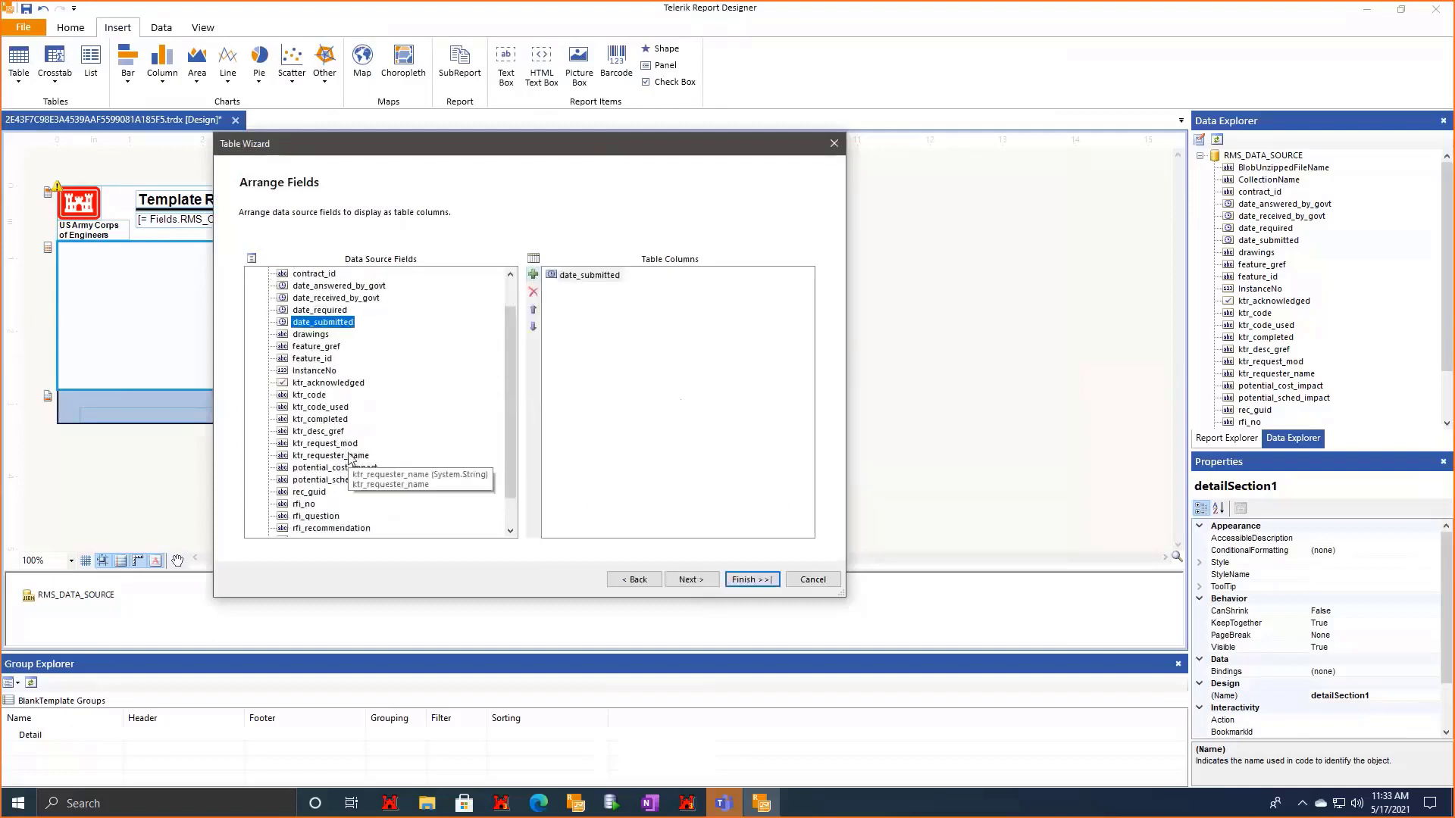
left_click(311, 467)
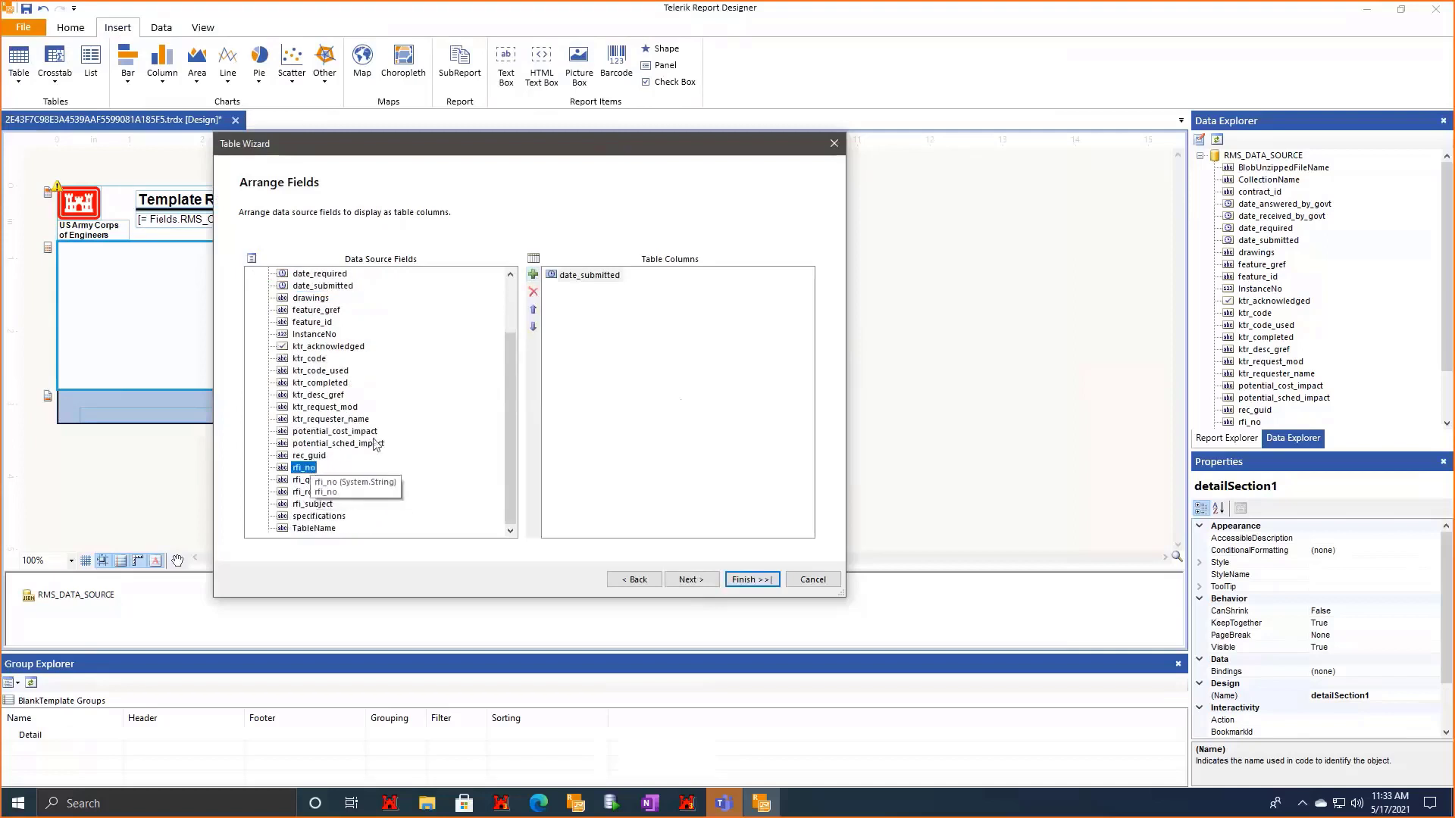
left_click(534, 276)
left_click(334, 504)
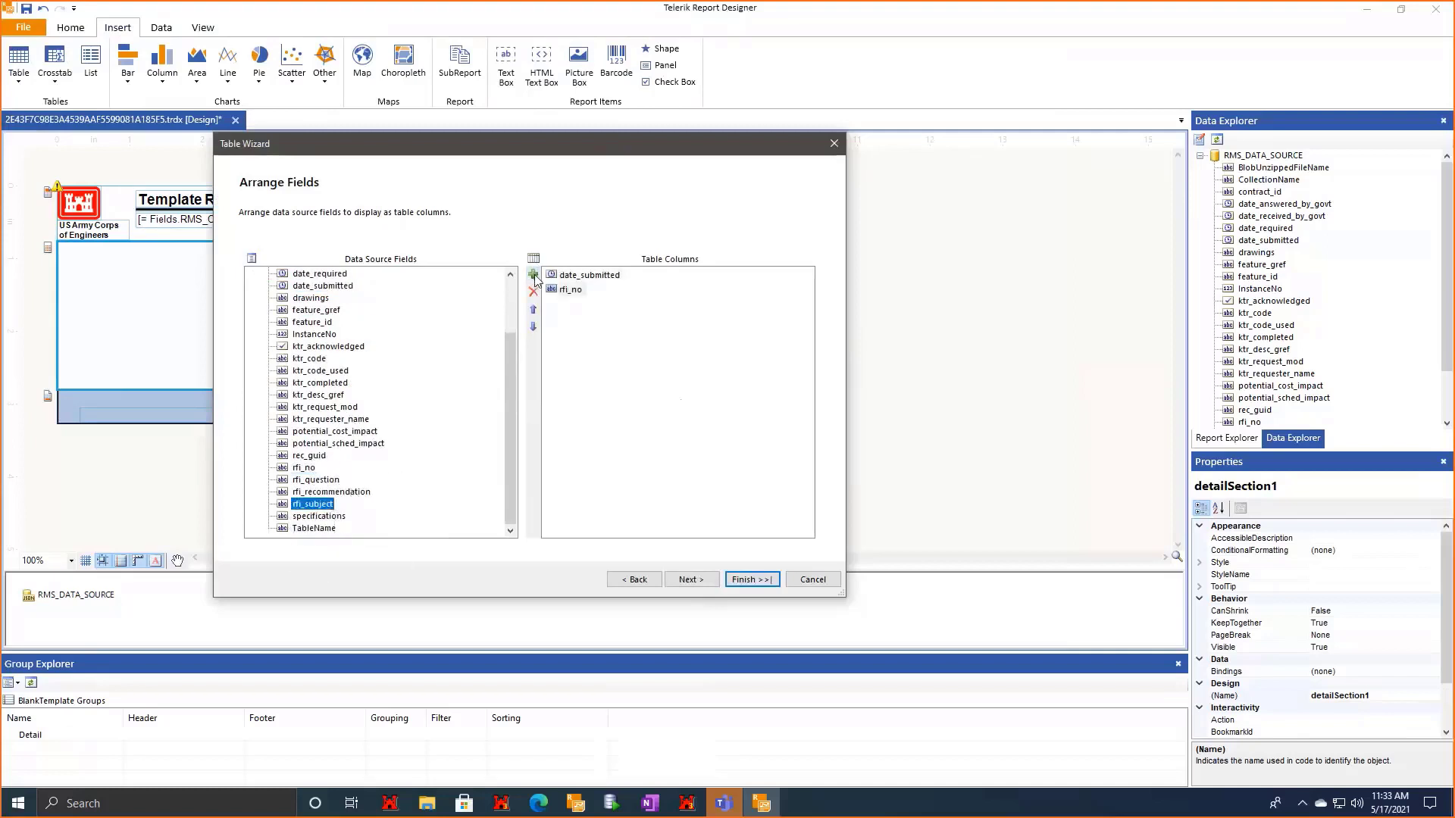
left_click(534, 276)
Compare the style presets, choose Office and finish creating the table.
left_click(691, 579)
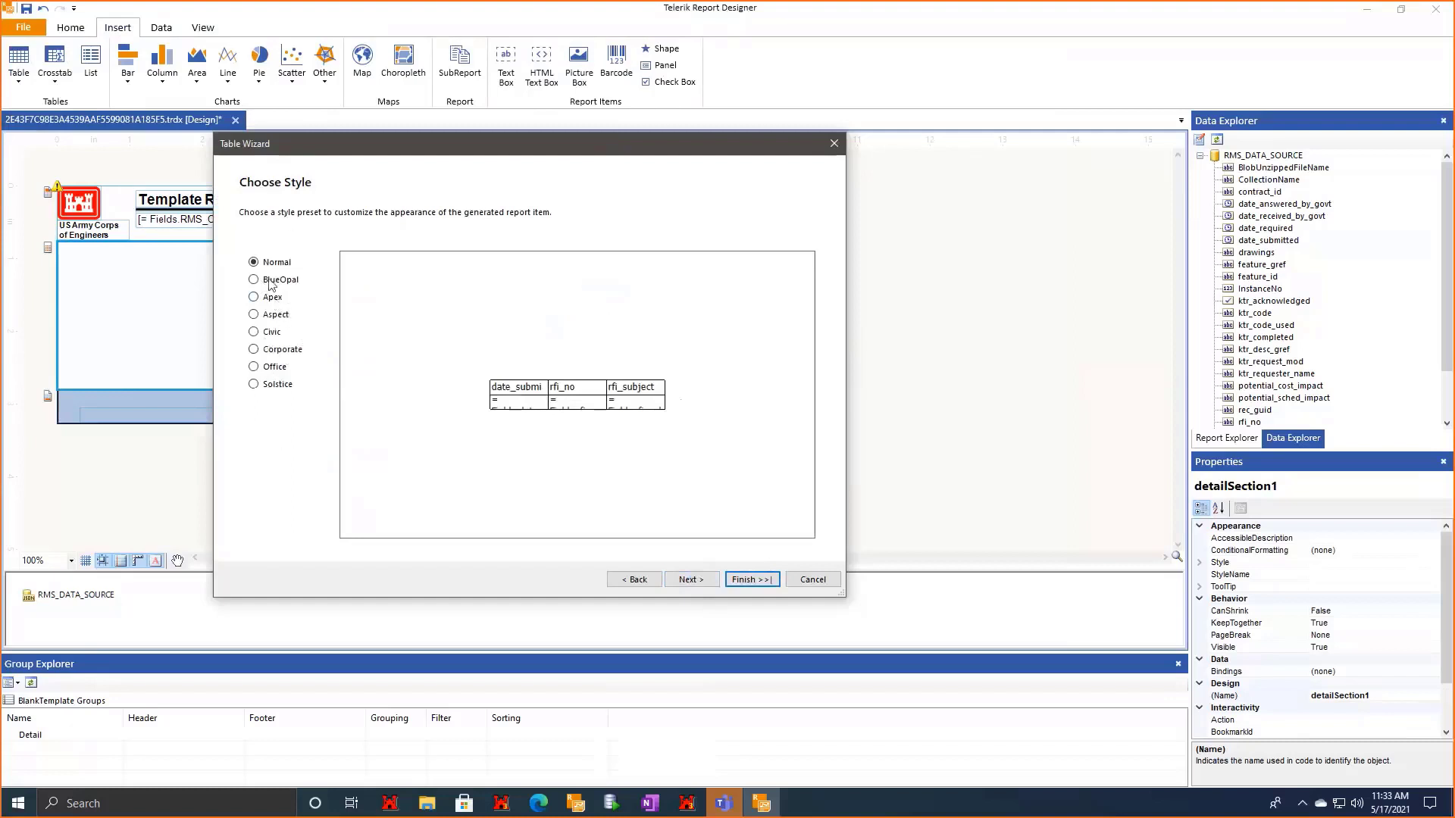
left_click(255, 314)
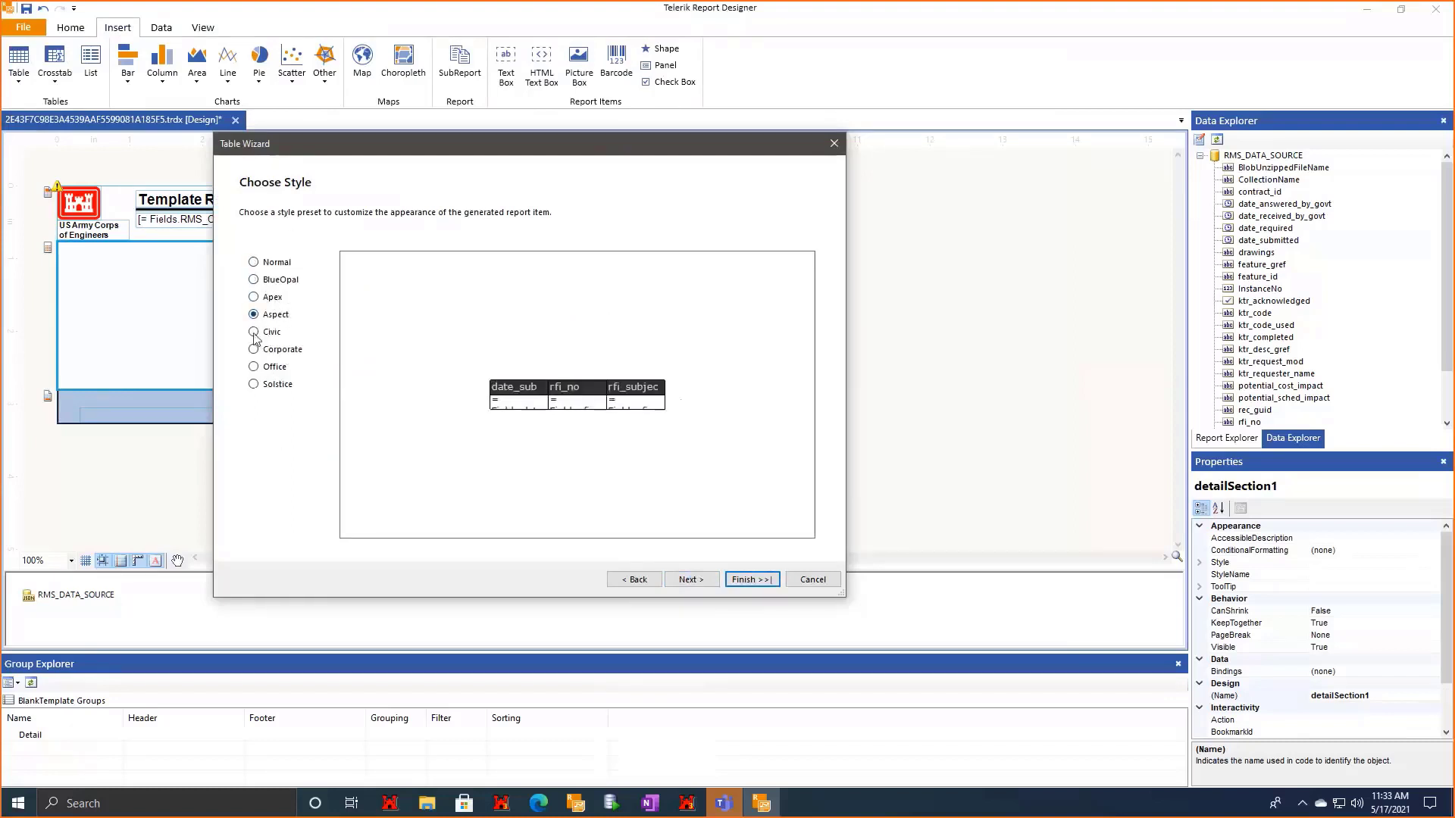
left_click(255, 332)
left_click(253, 350)
left_click(254, 367)
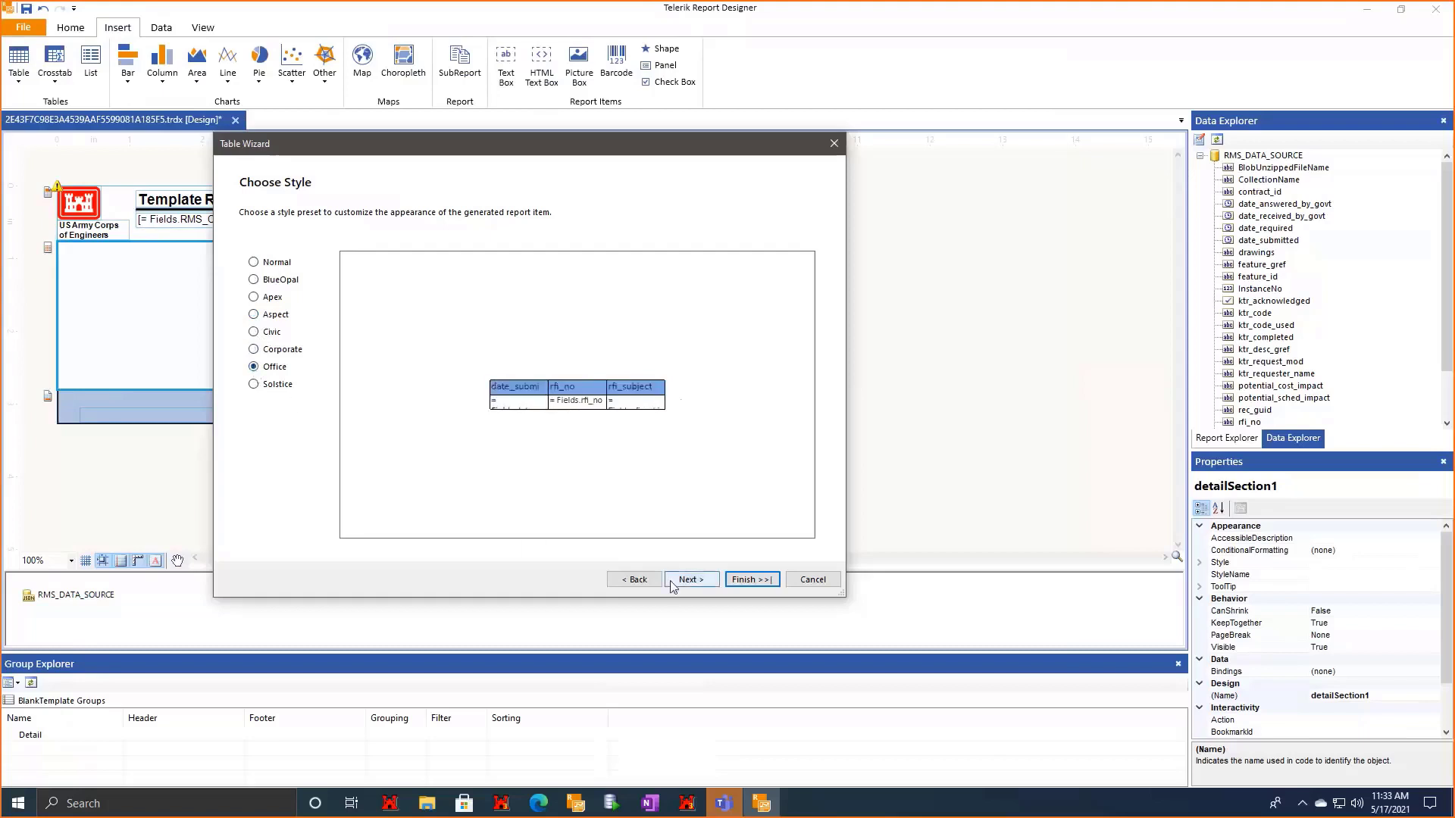
left_click(742, 581)
Fit the new table across the full report width at the start of the detail section and shrink the section to just below it.
left_click_drag(261, 303, 67, 241)
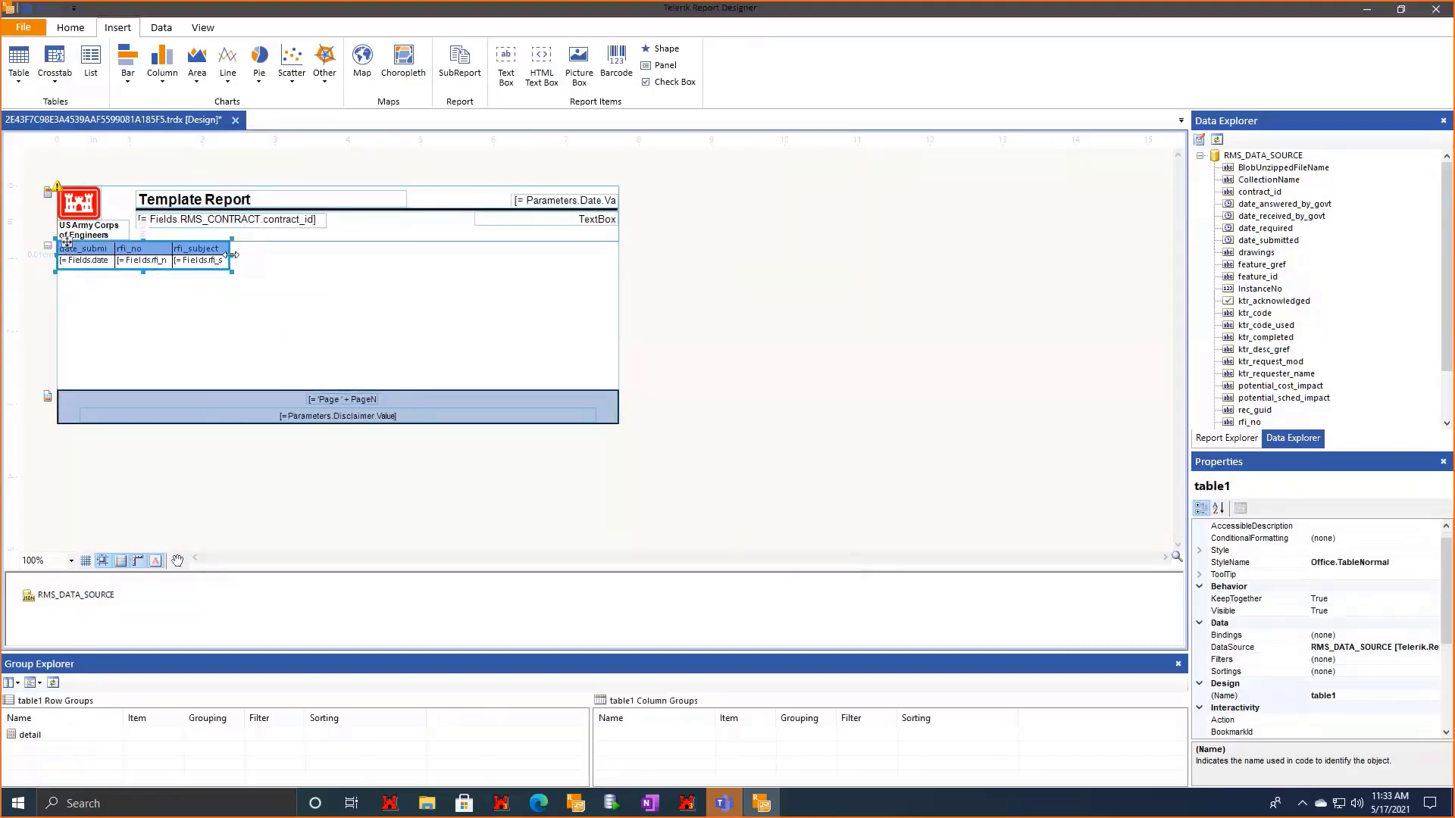
left_click_drag(232, 255, 619, 275)
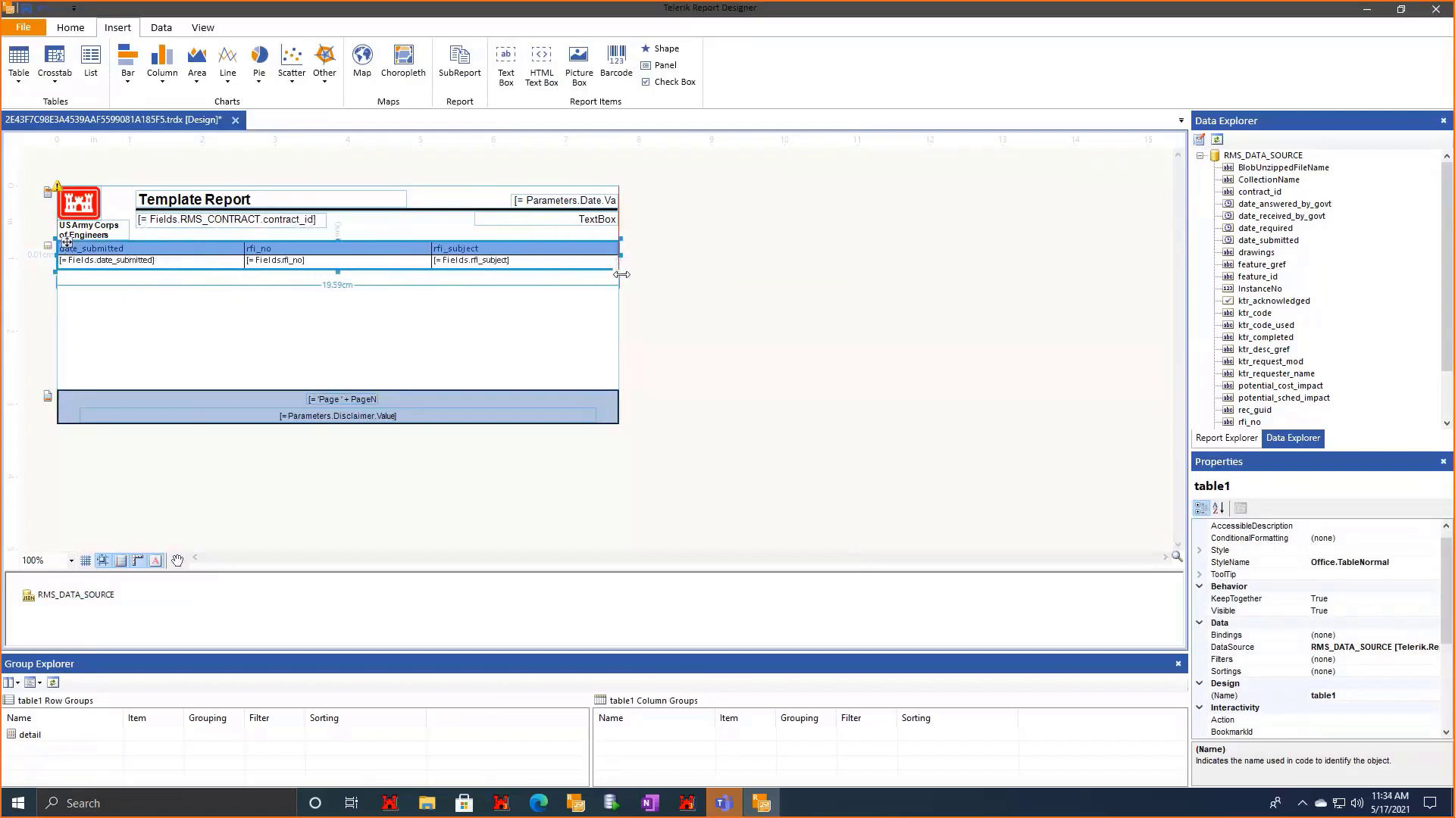
left_click(325, 345)
left_click_drag(359, 387, 366, 279)
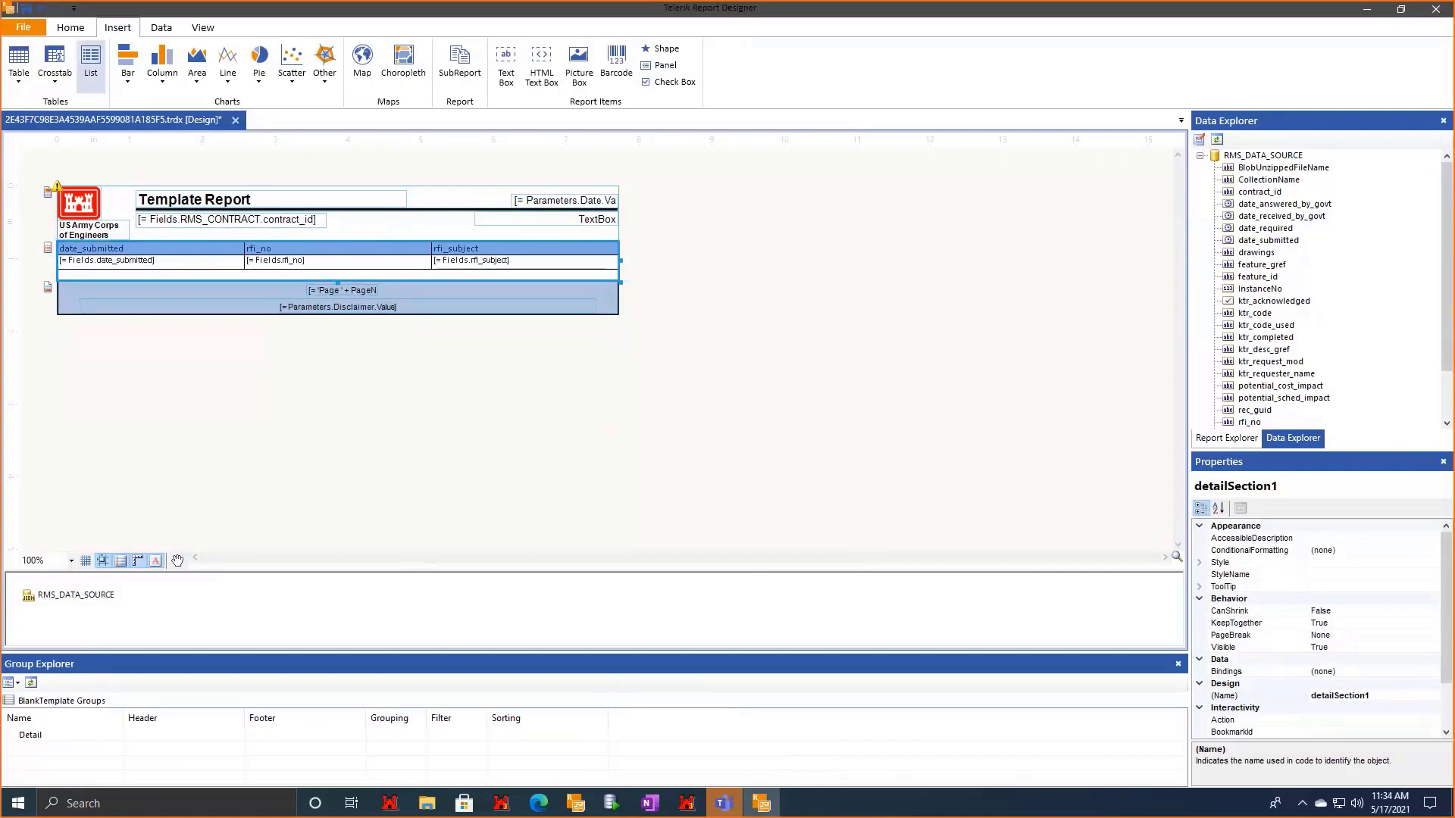
Clear the data selector of RMS_DATA_SOURCE and apply the configuration.
left_click(71, 28)
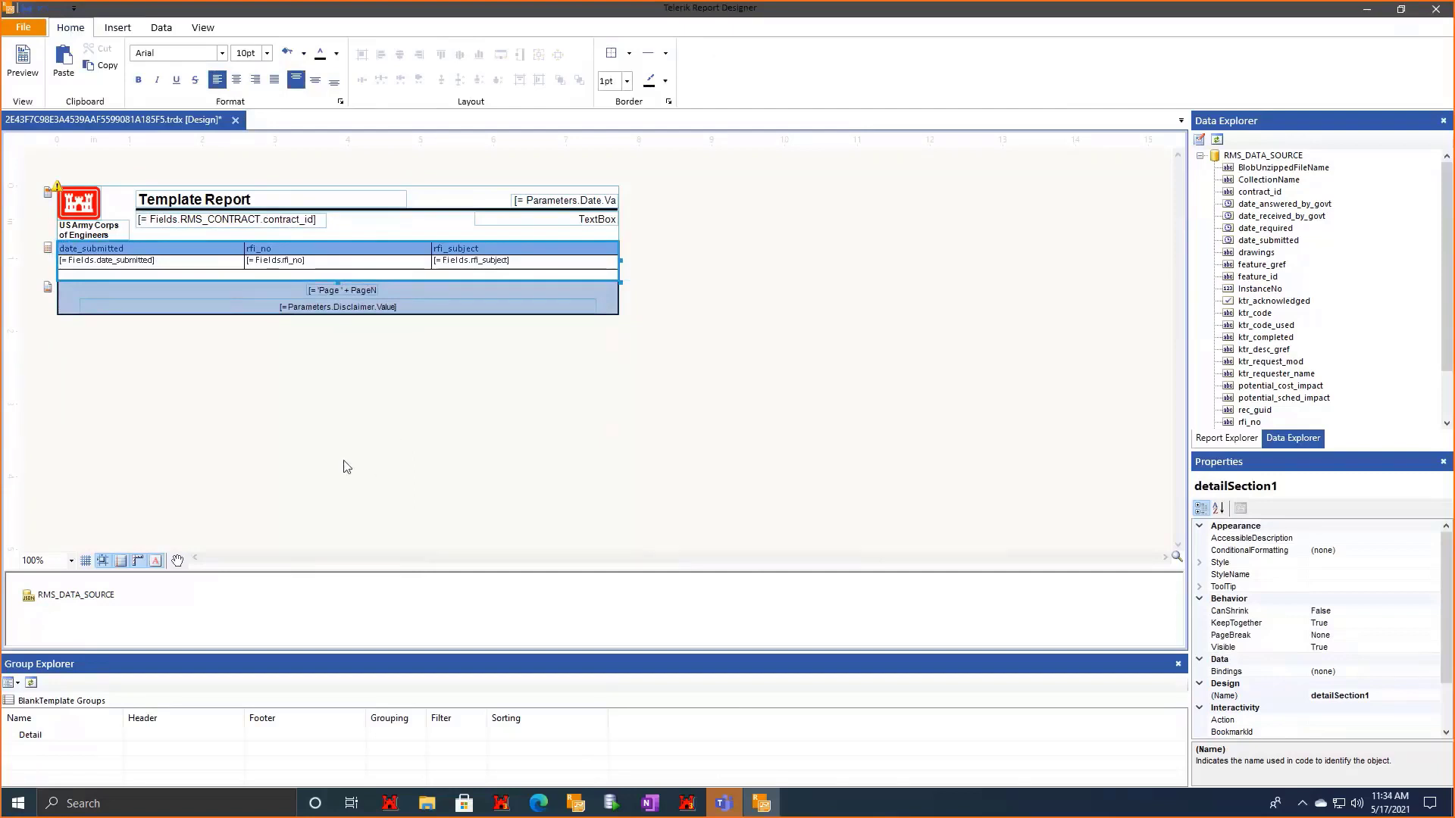
right_click(88, 599)
left_click(136, 609)
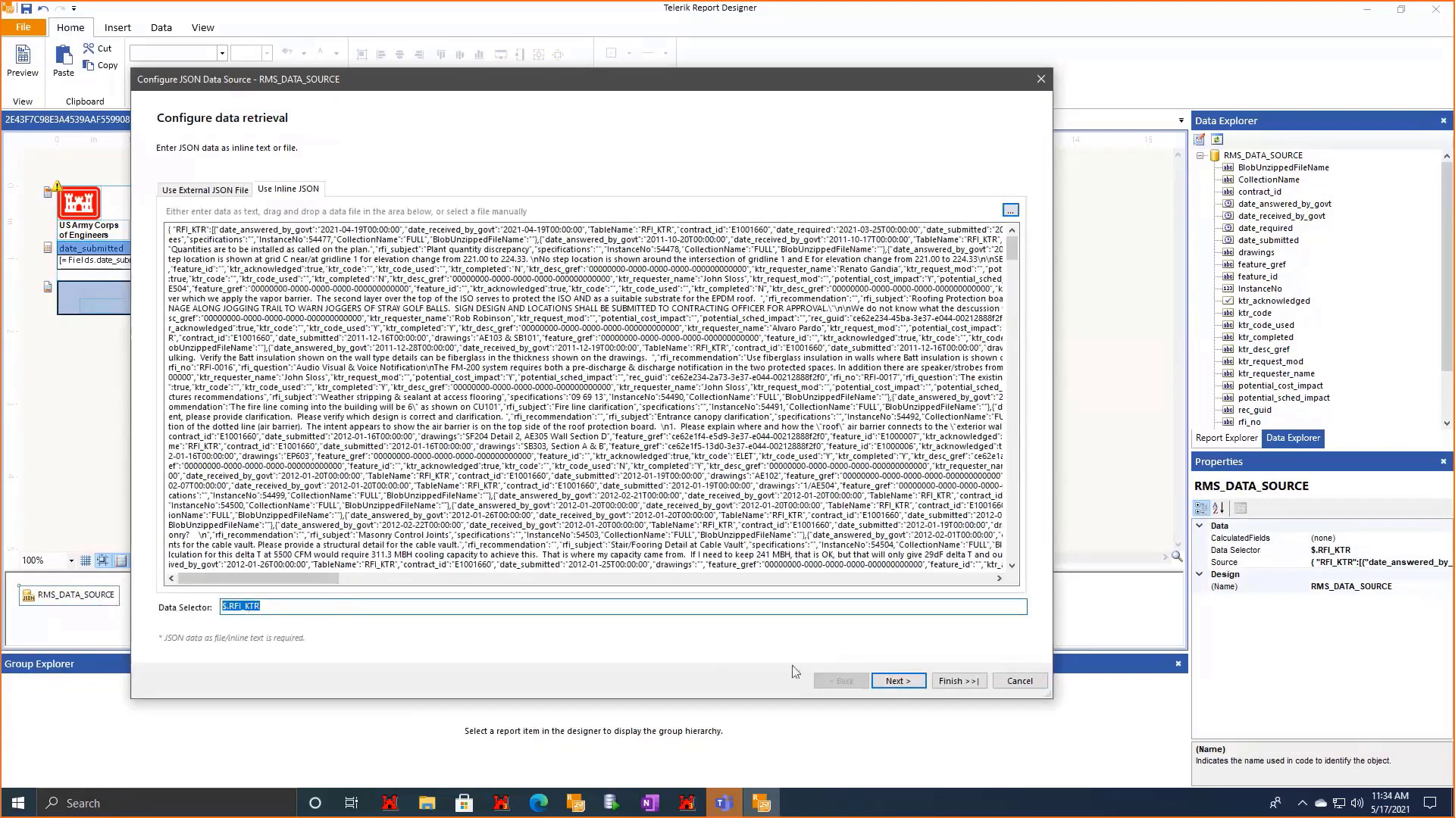
key("BackSpace")
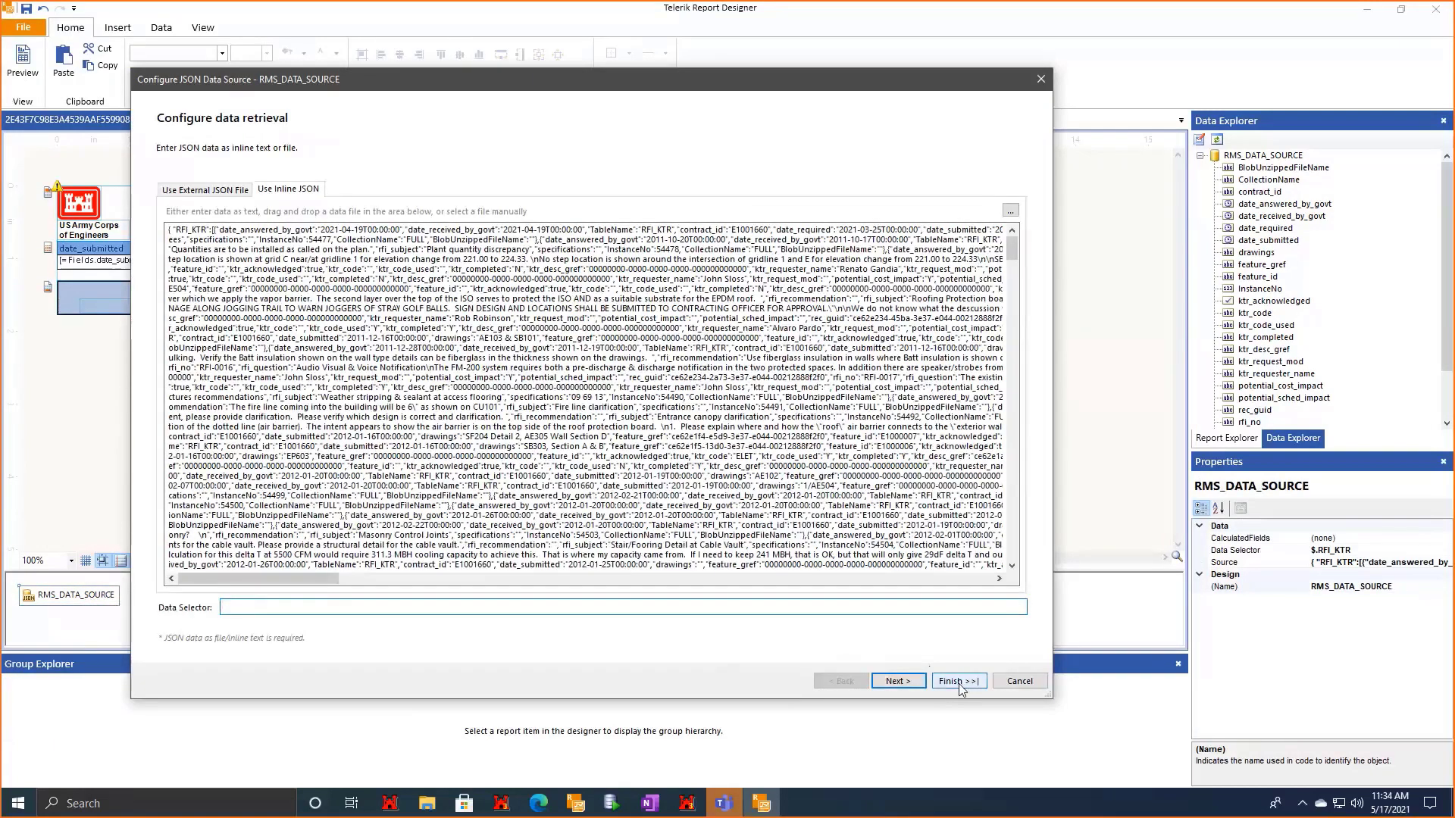
left_click(960, 681)
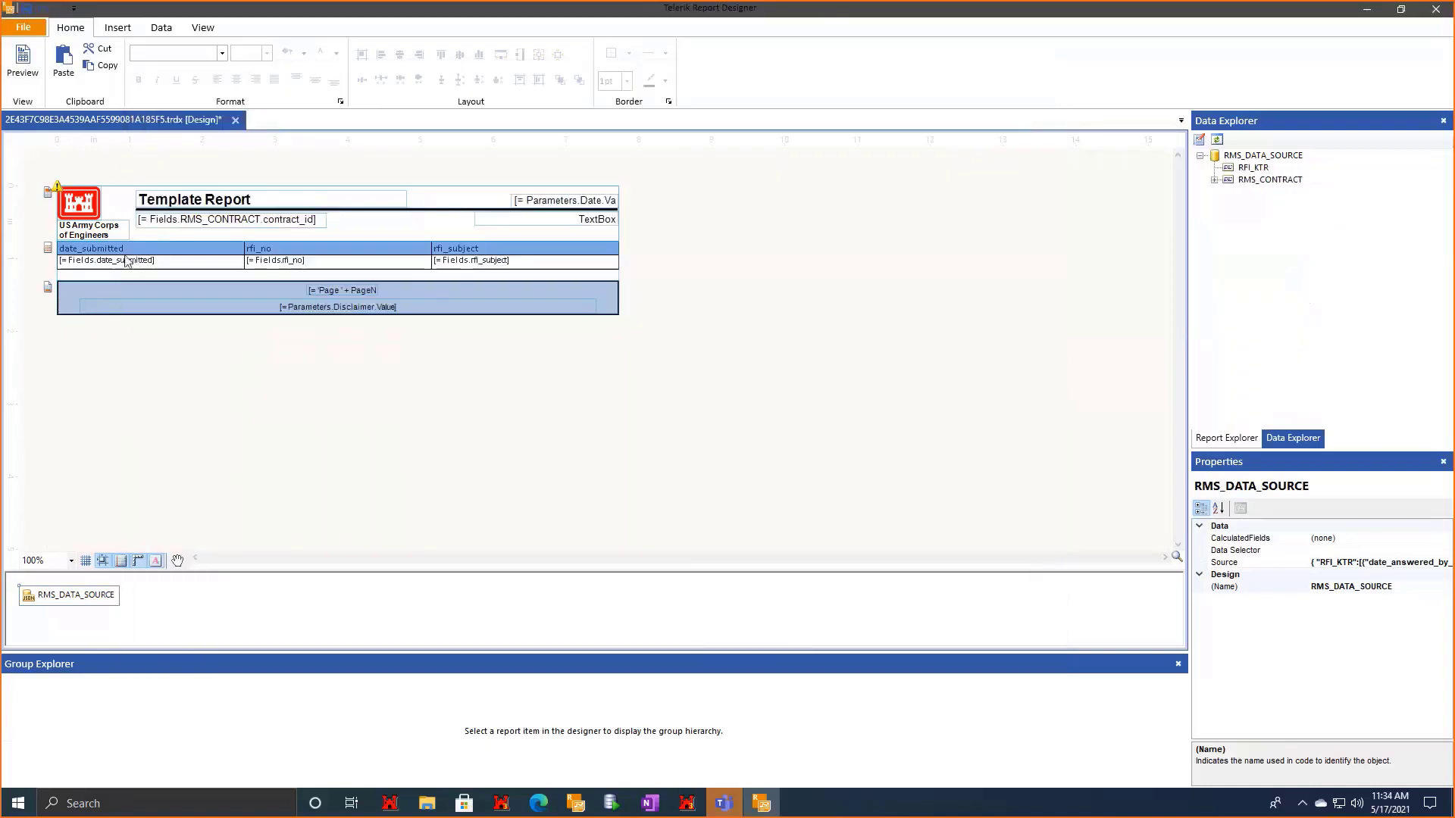
Add a binding to the RFI table that sets its DataSource property to = Fields.RFI_KTR.
left_click(125, 260)
left_click(53, 241)
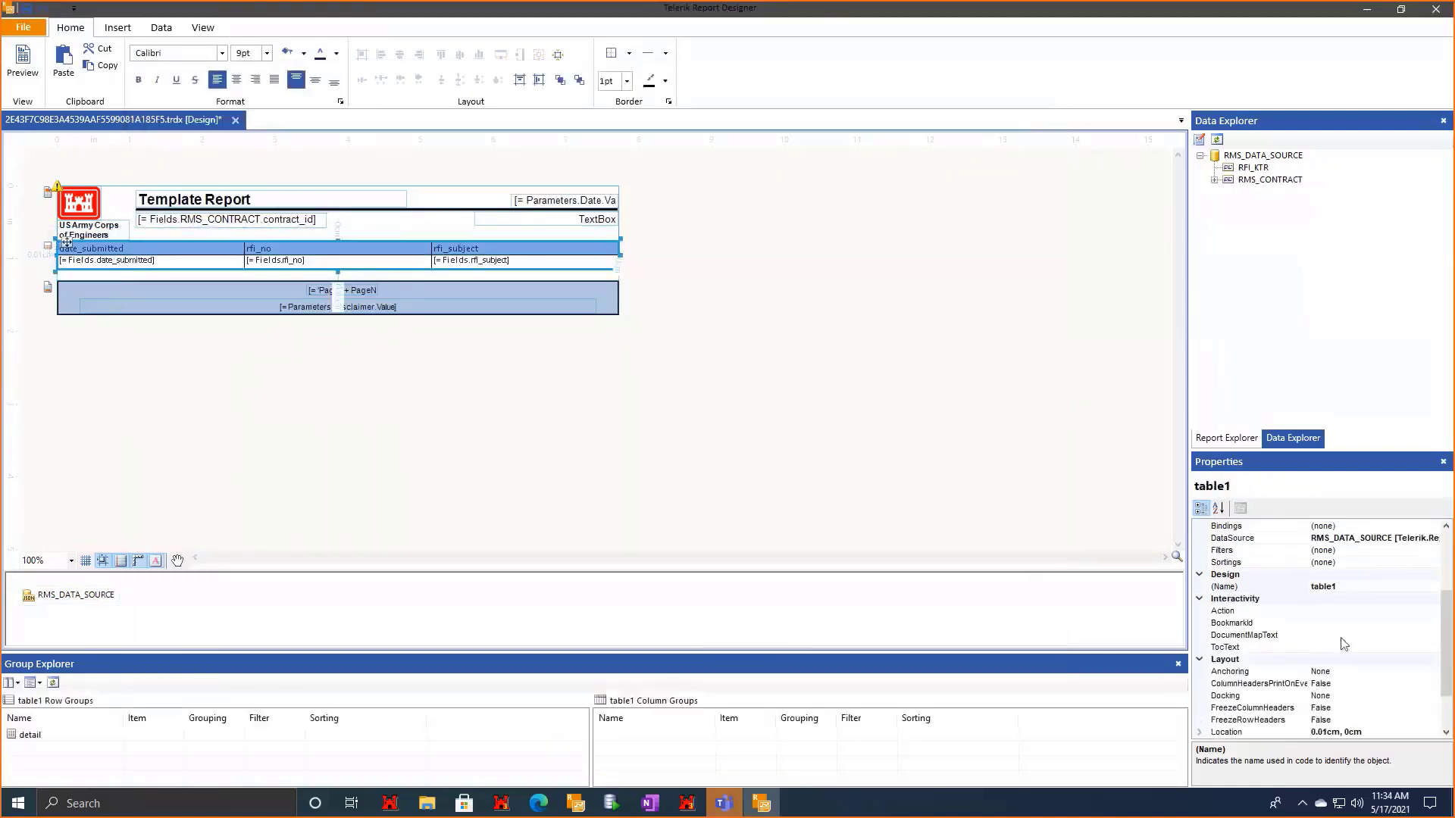
scroll(1344, 643, "up", 3)
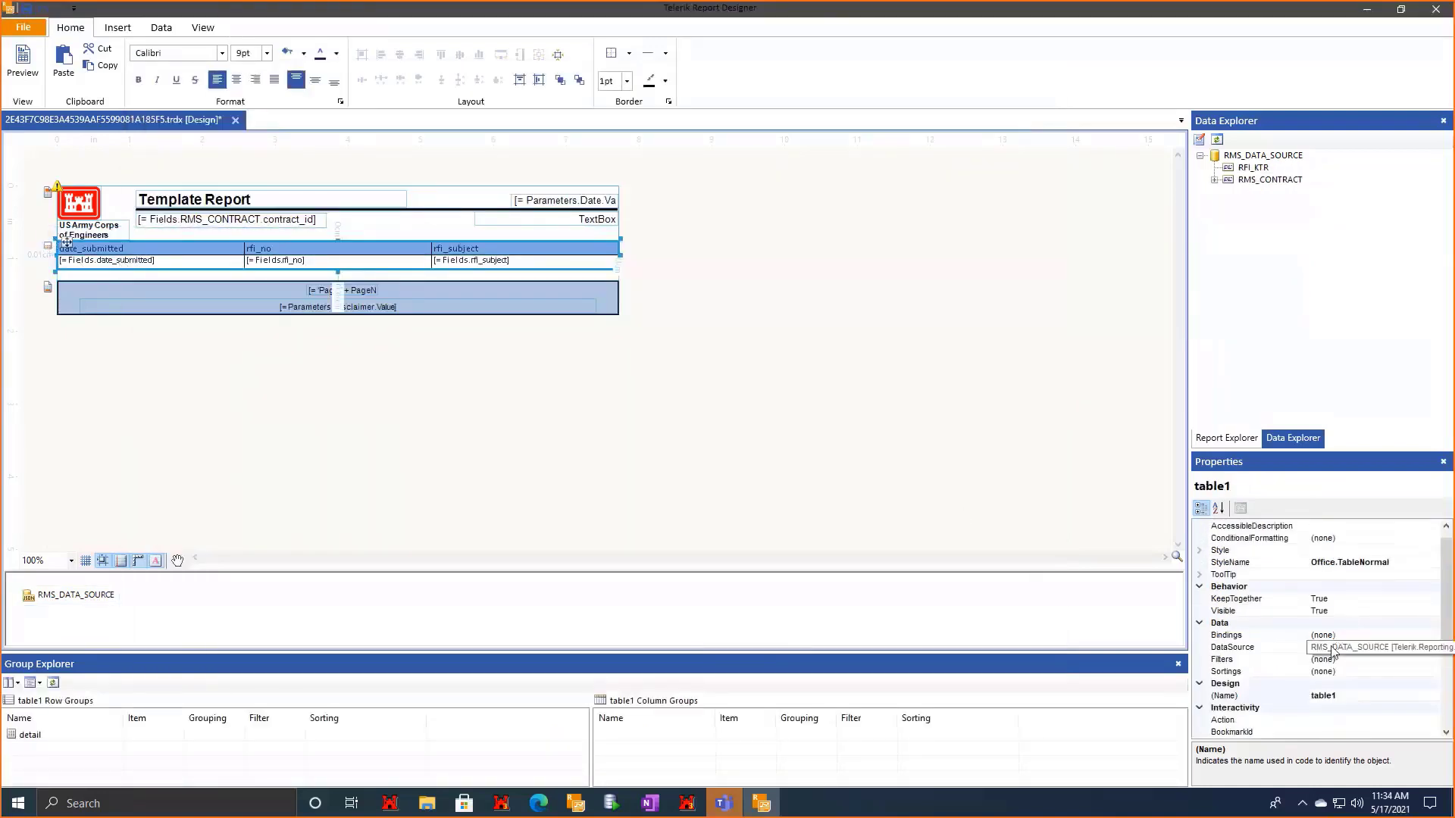
left_click(1390, 637)
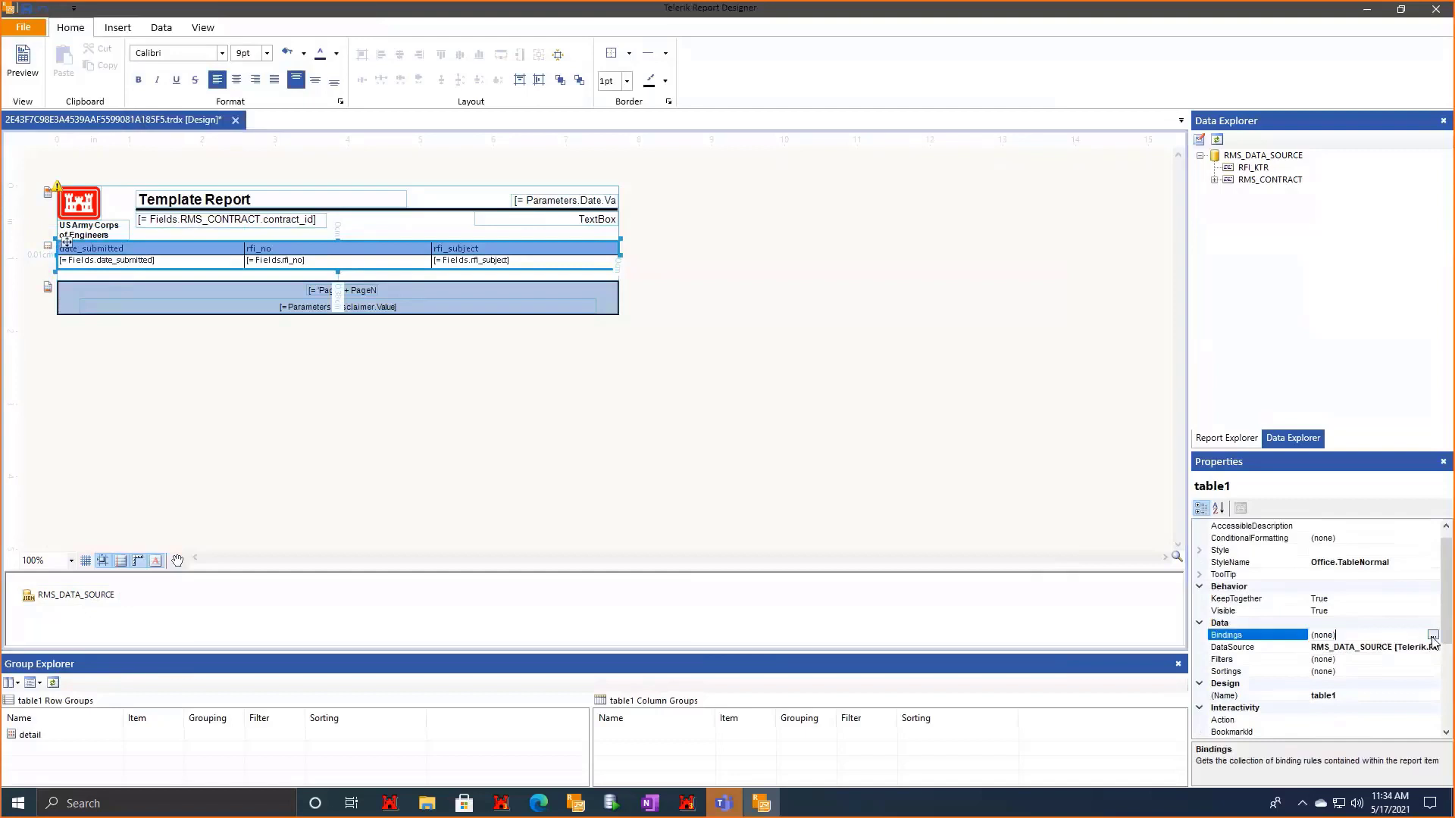
left_click(1436, 636)
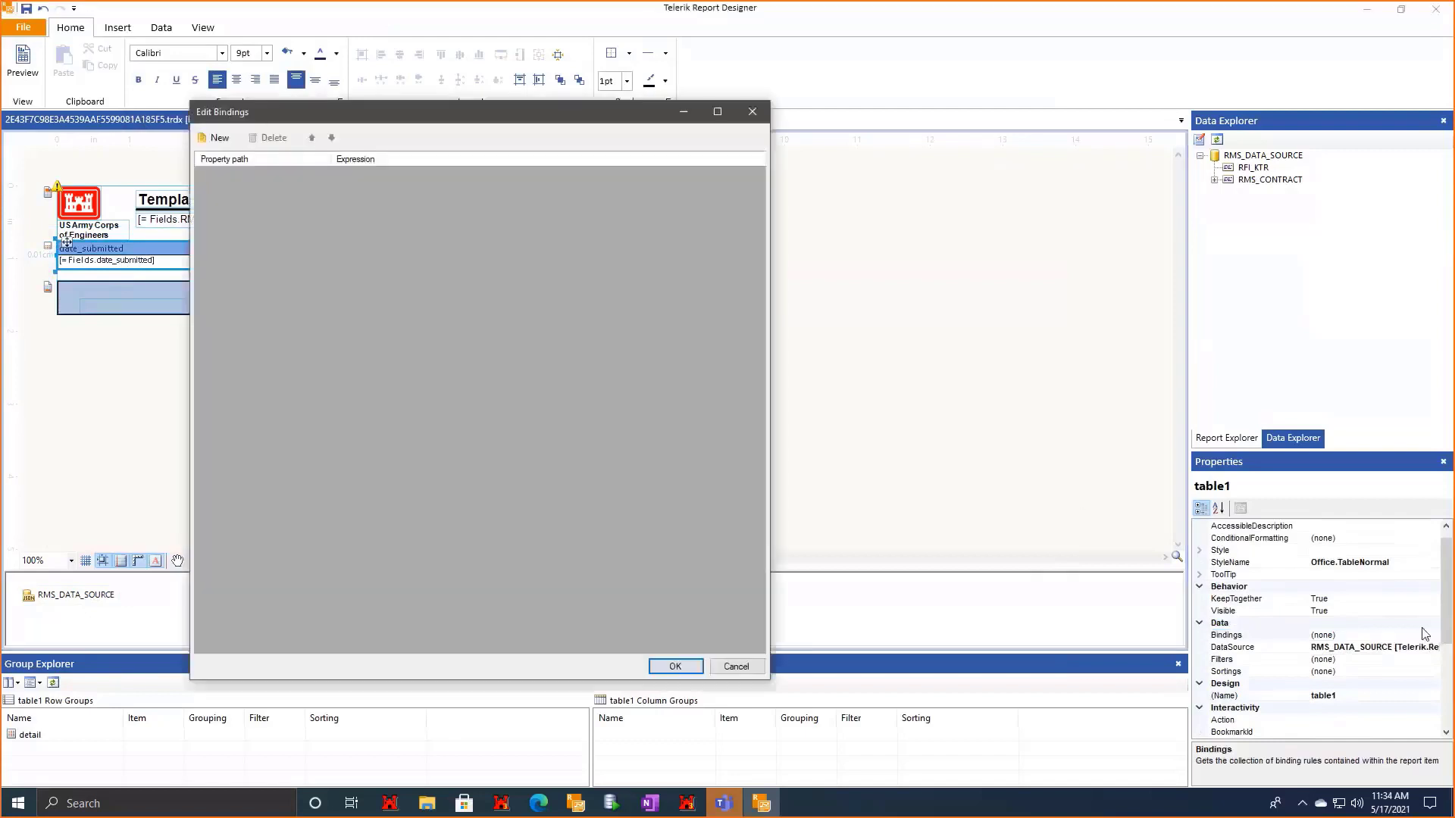
left_click(215, 137)
left_click(324, 174)
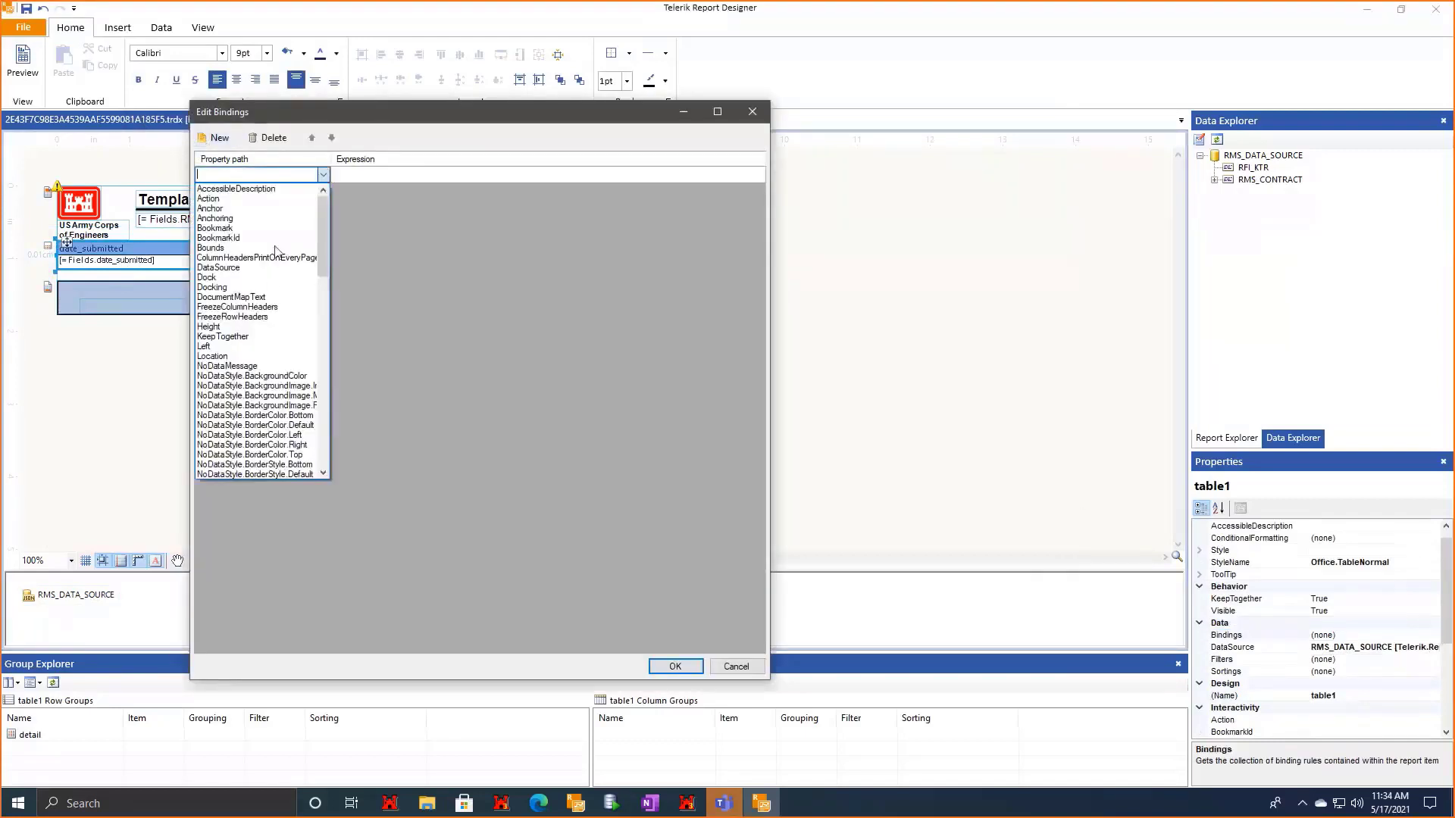
left_click(261, 269)
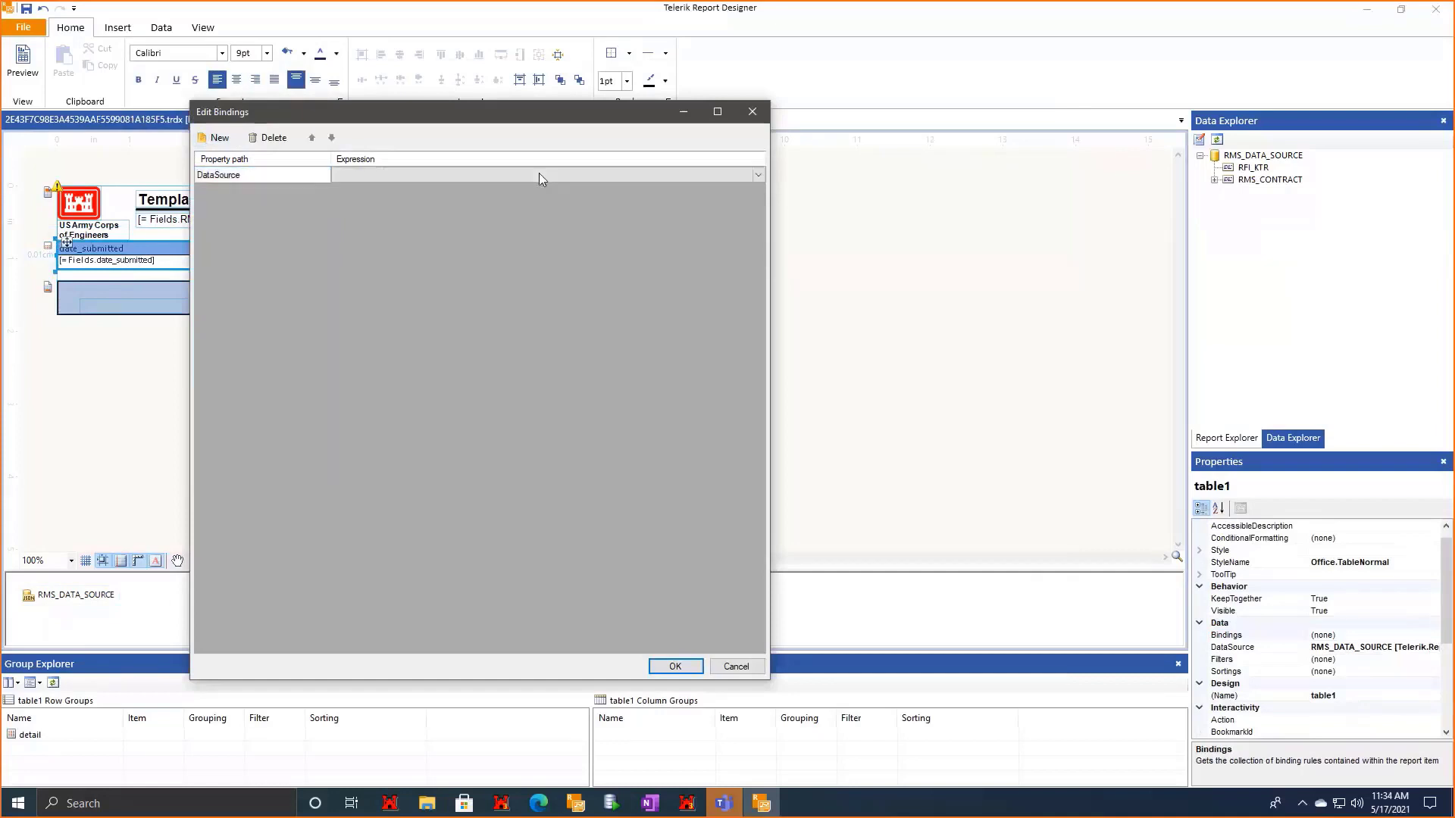
left_click(622, 175)
left_click(758, 175)
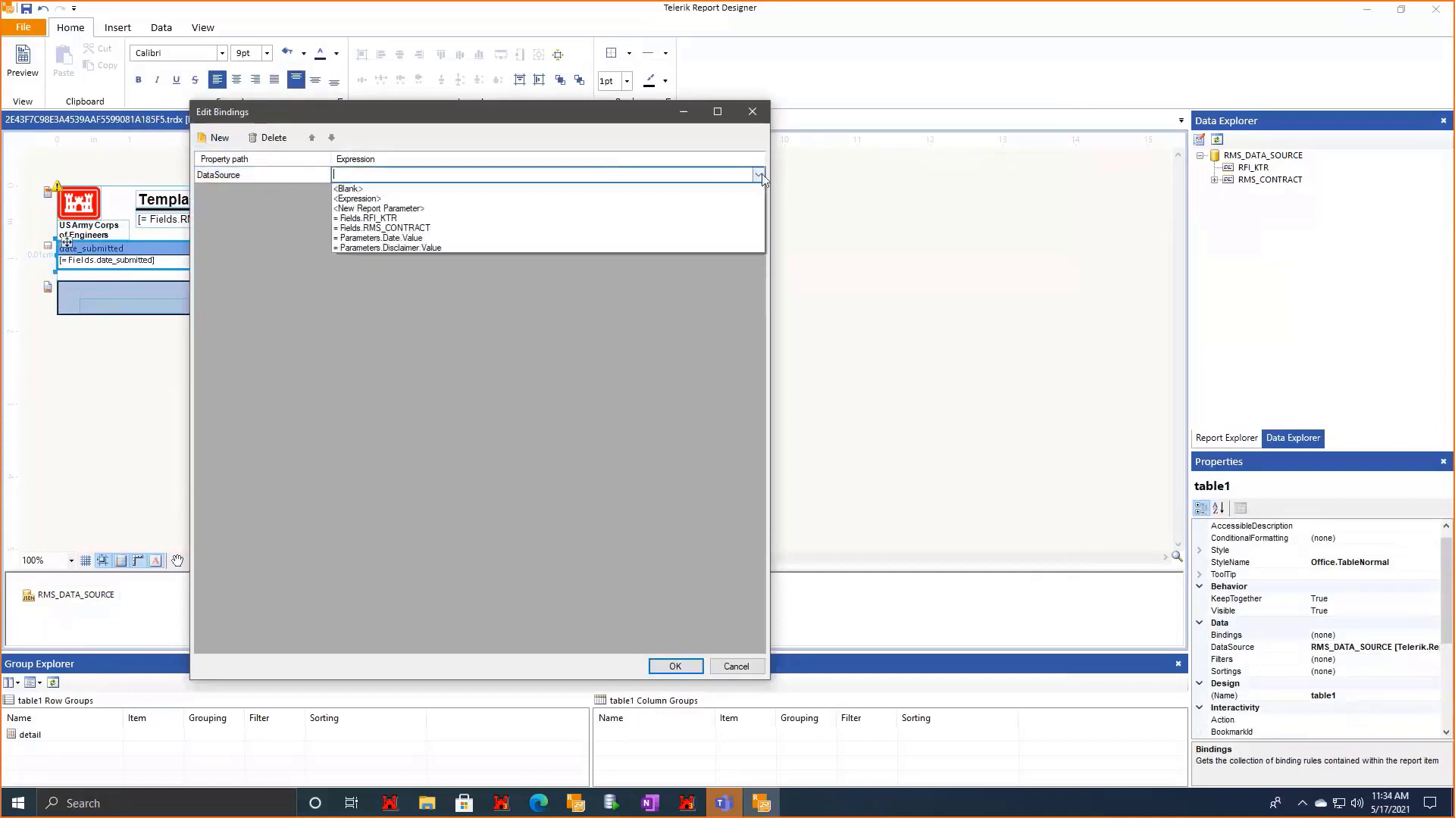
left_click(479, 219)
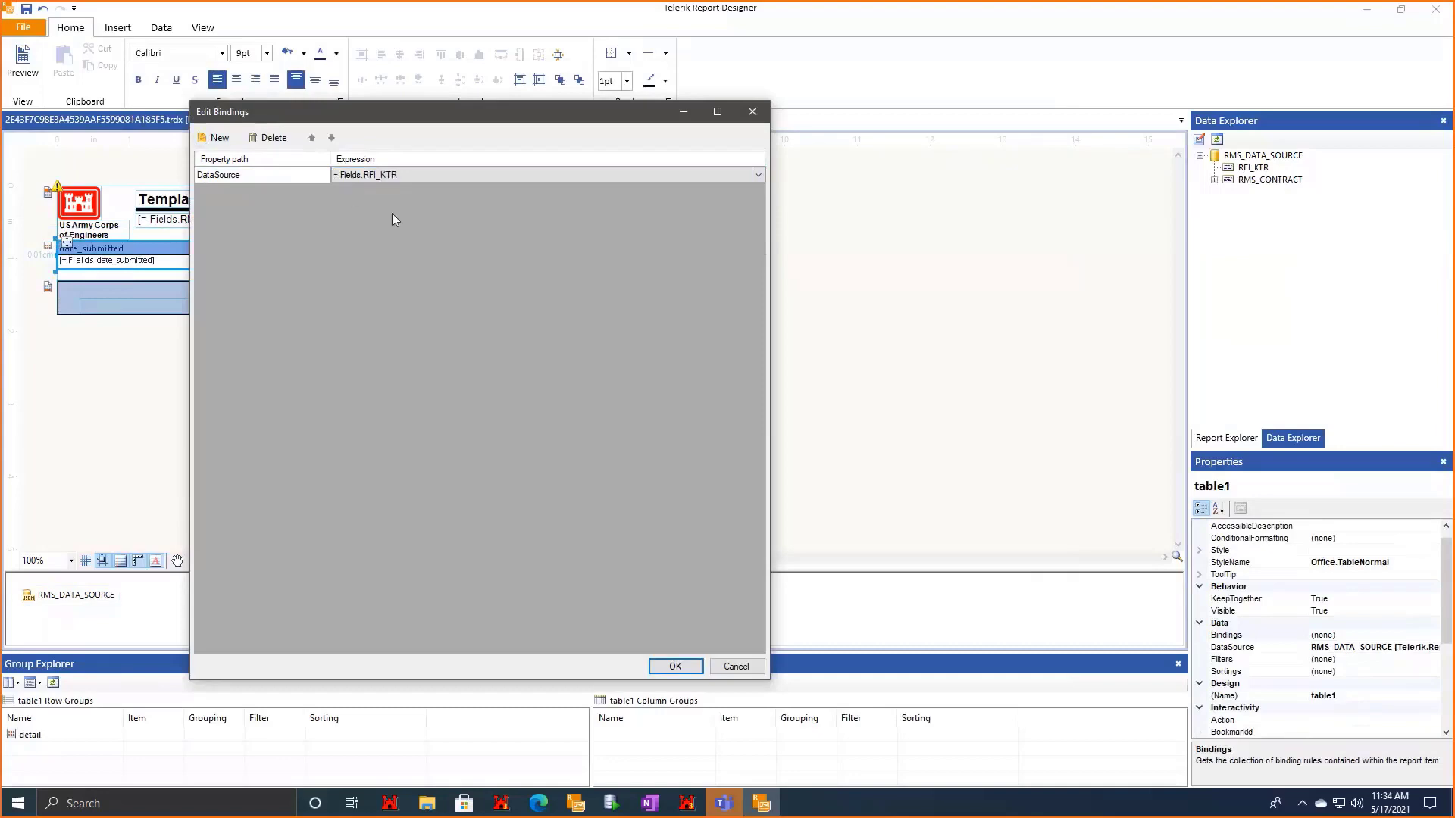
left_click(689, 667)
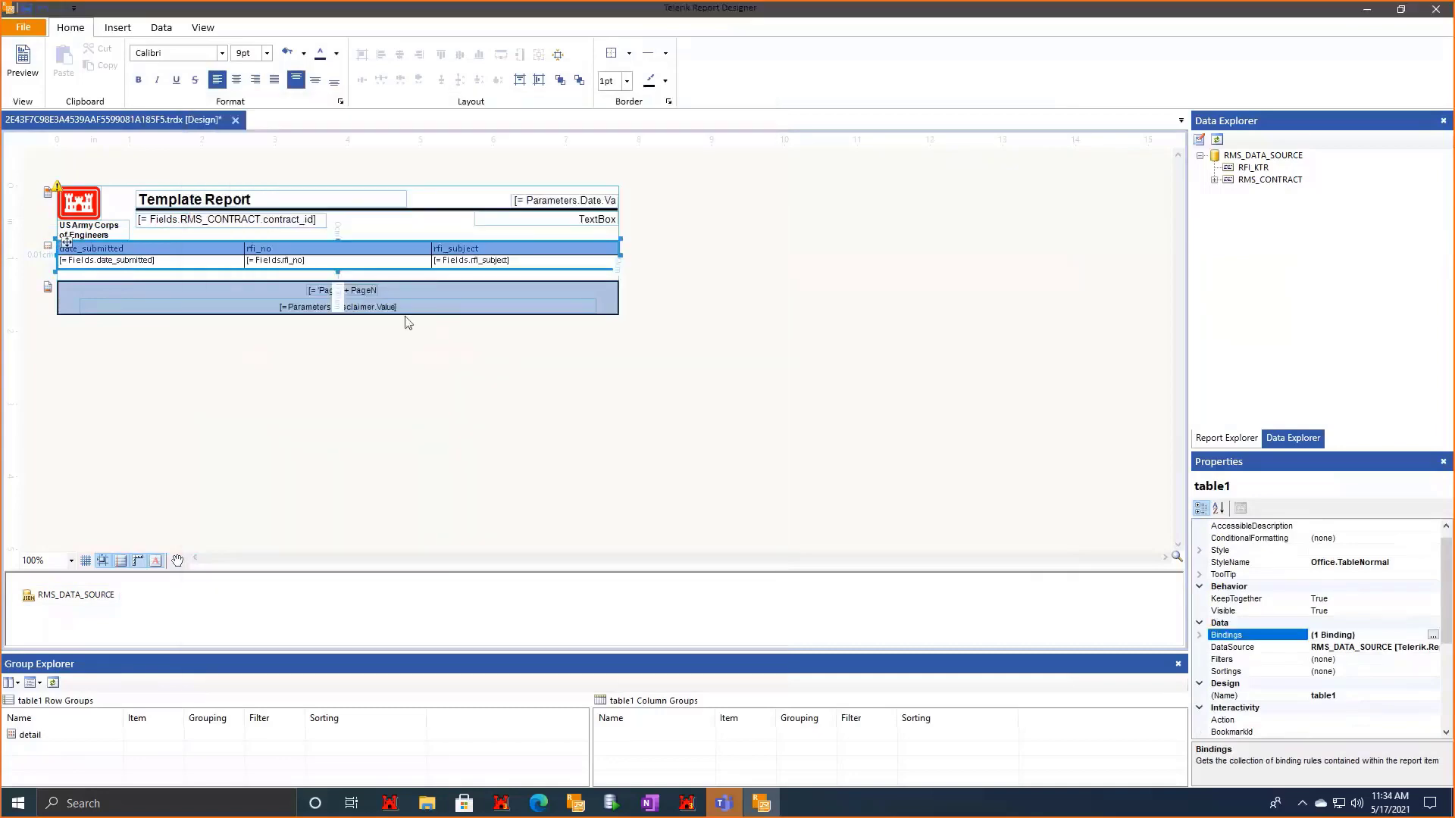
Preview the report, check the RFI rows across its pages and return to the design view.
left_click(22, 61)
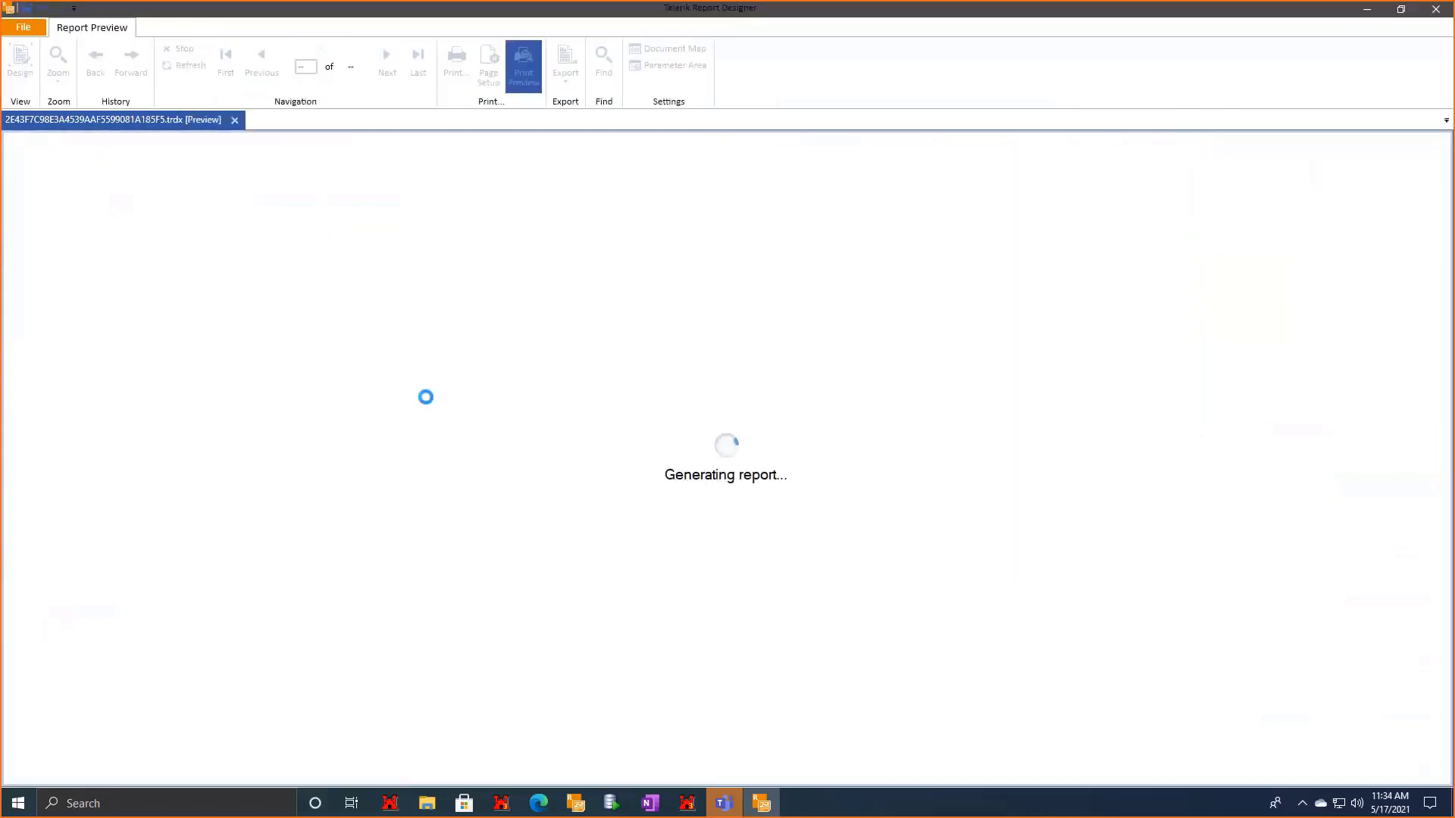
scroll(1062, 461, "down", 2)
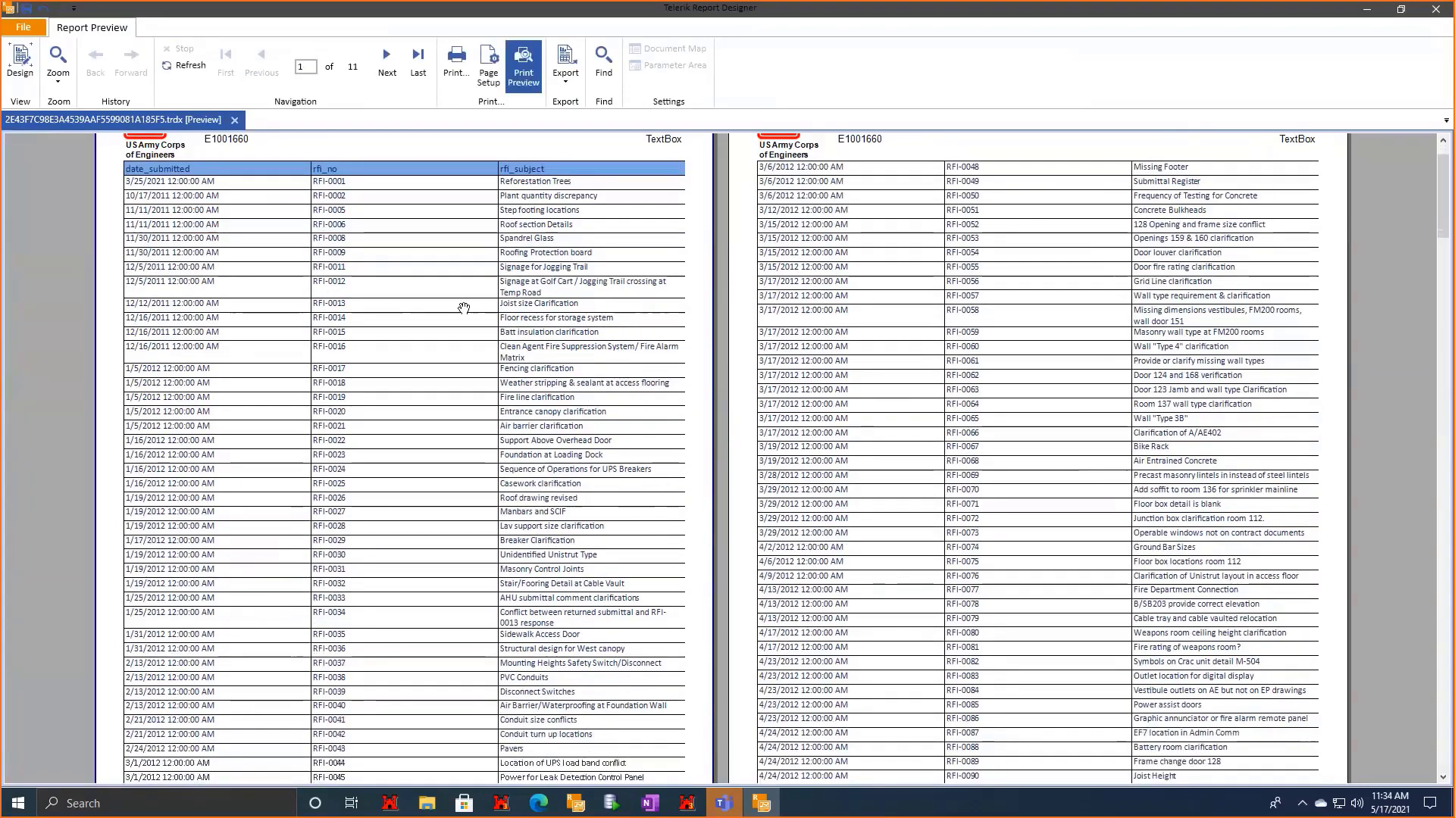
scroll(684, 441, "down", 3)
scroll(684, 441, "down", 10)
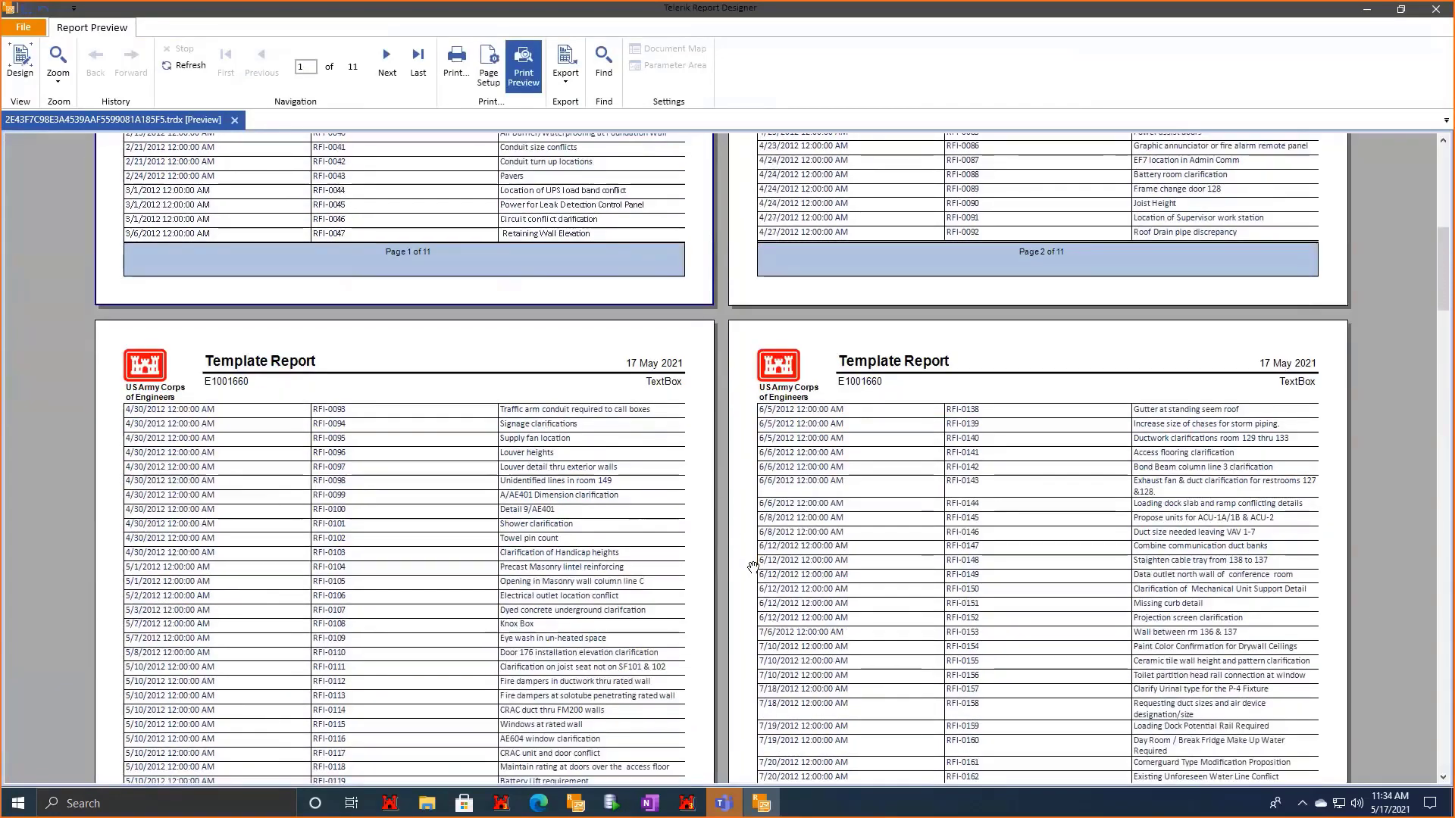
scroll(753, 567, "down", 5)
scroll(319, 616, "up", 9)
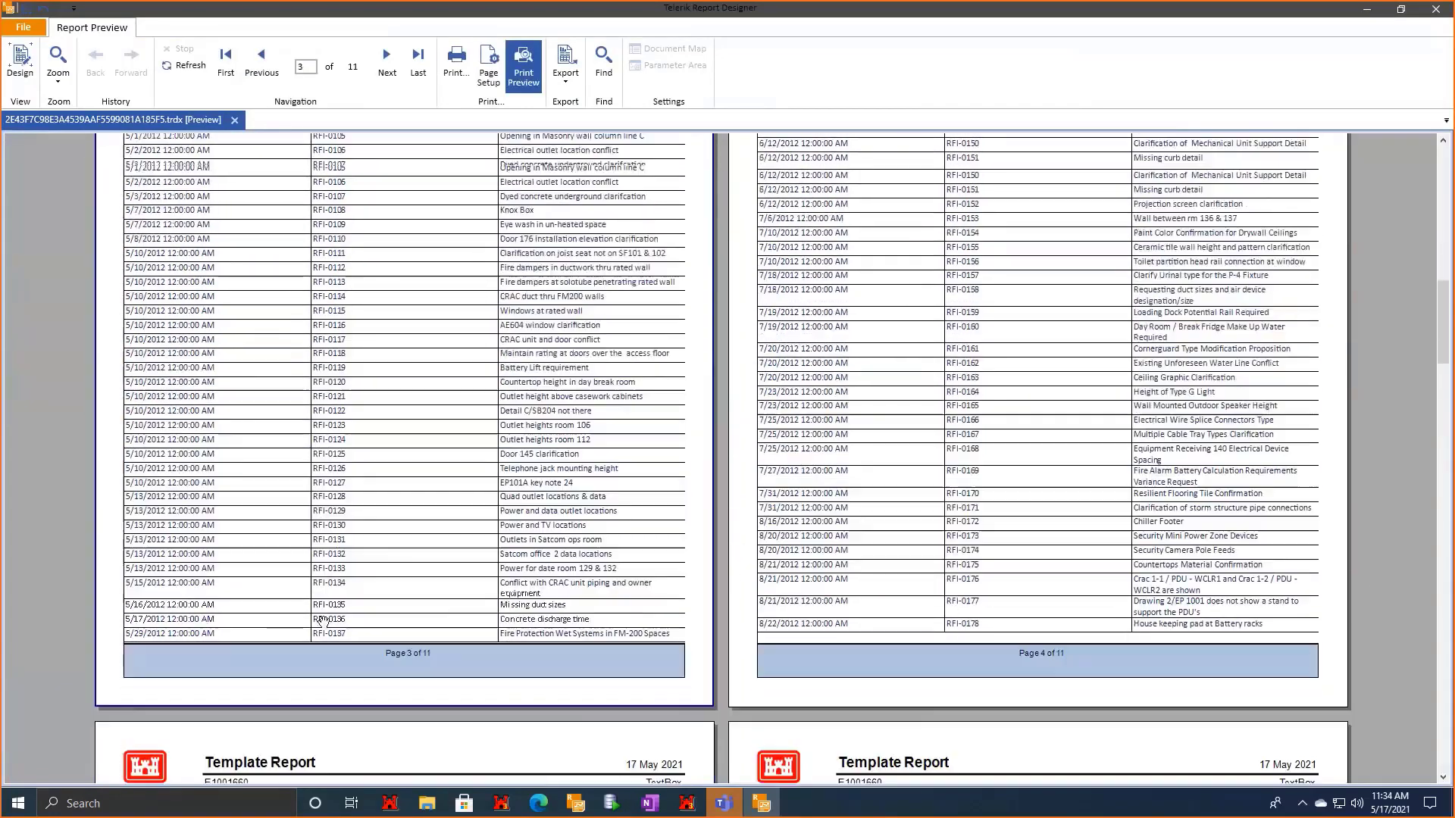
scroll(309, 654, "up", 8)
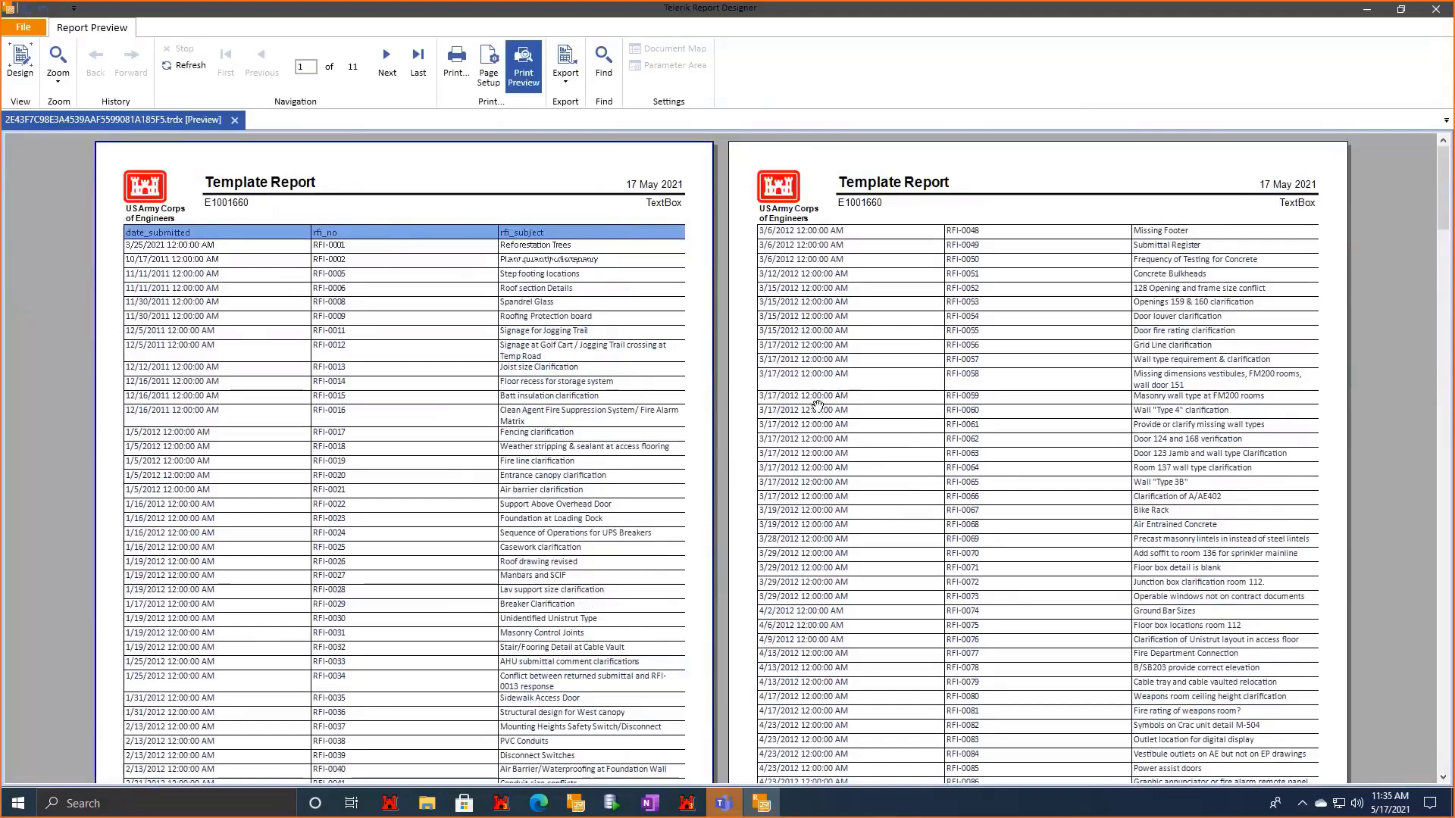
scroll(884, 316, "down", 1)
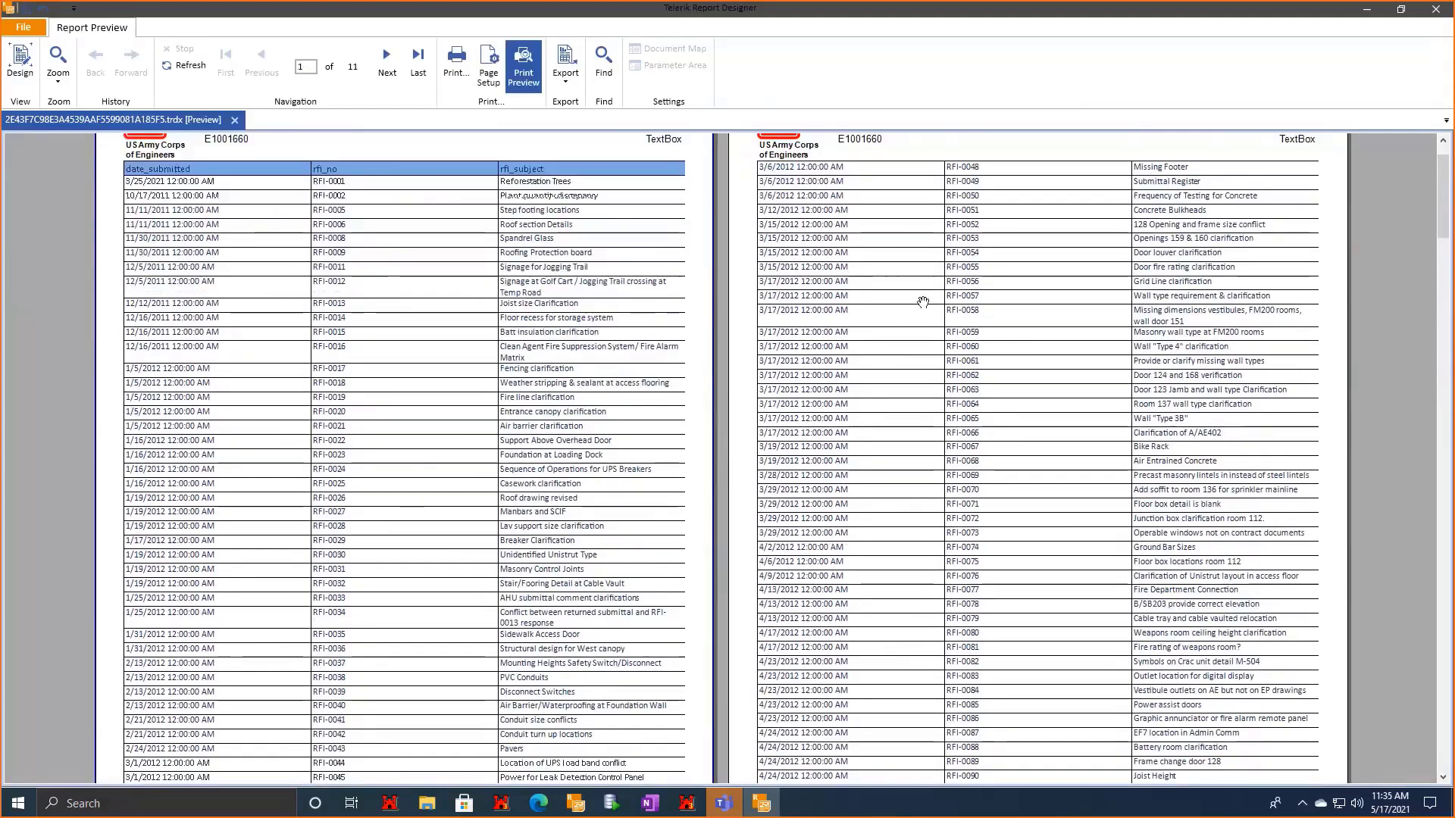
scroll(384, 436, "up", 1)
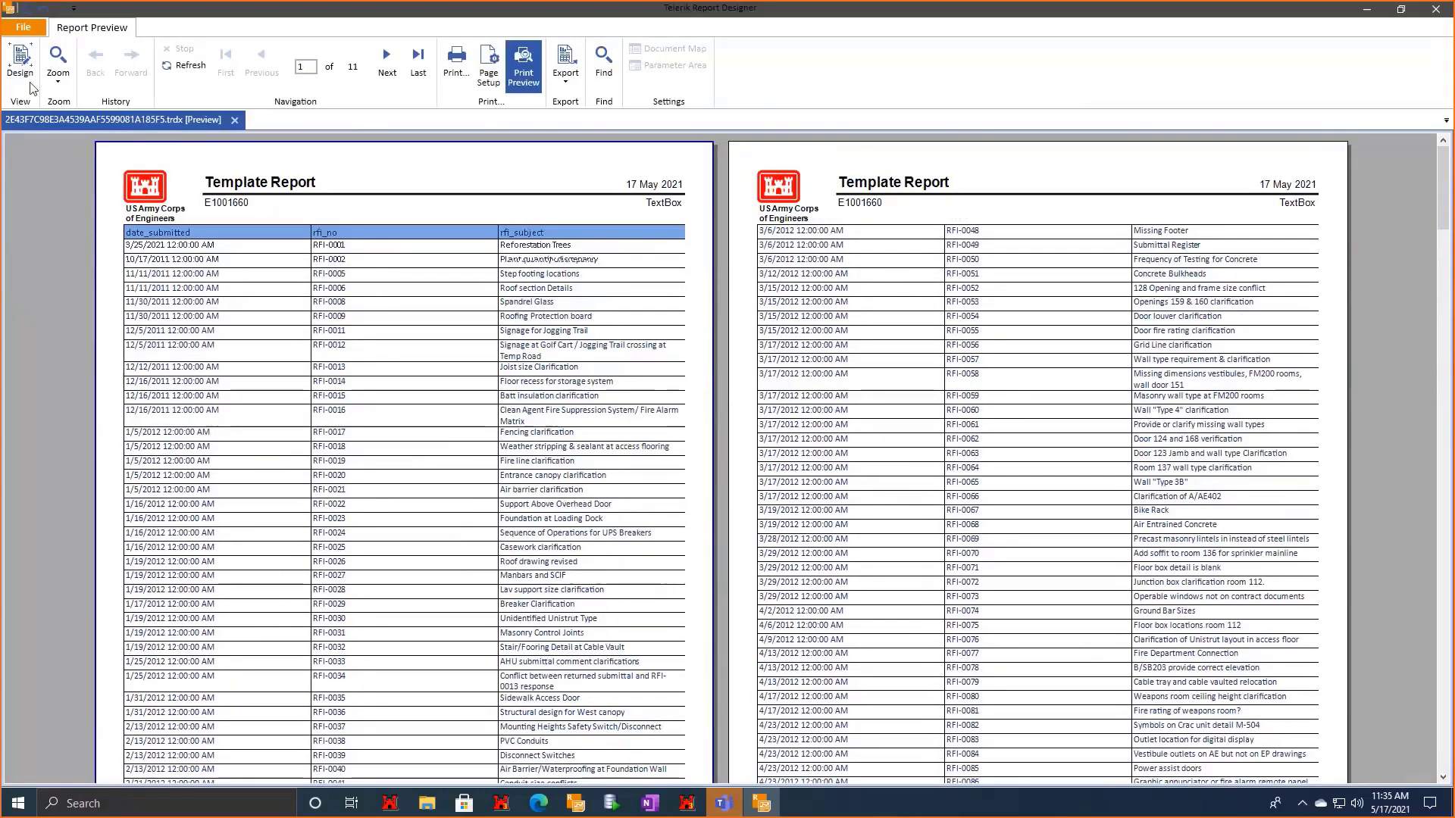
left_click(21, 64)
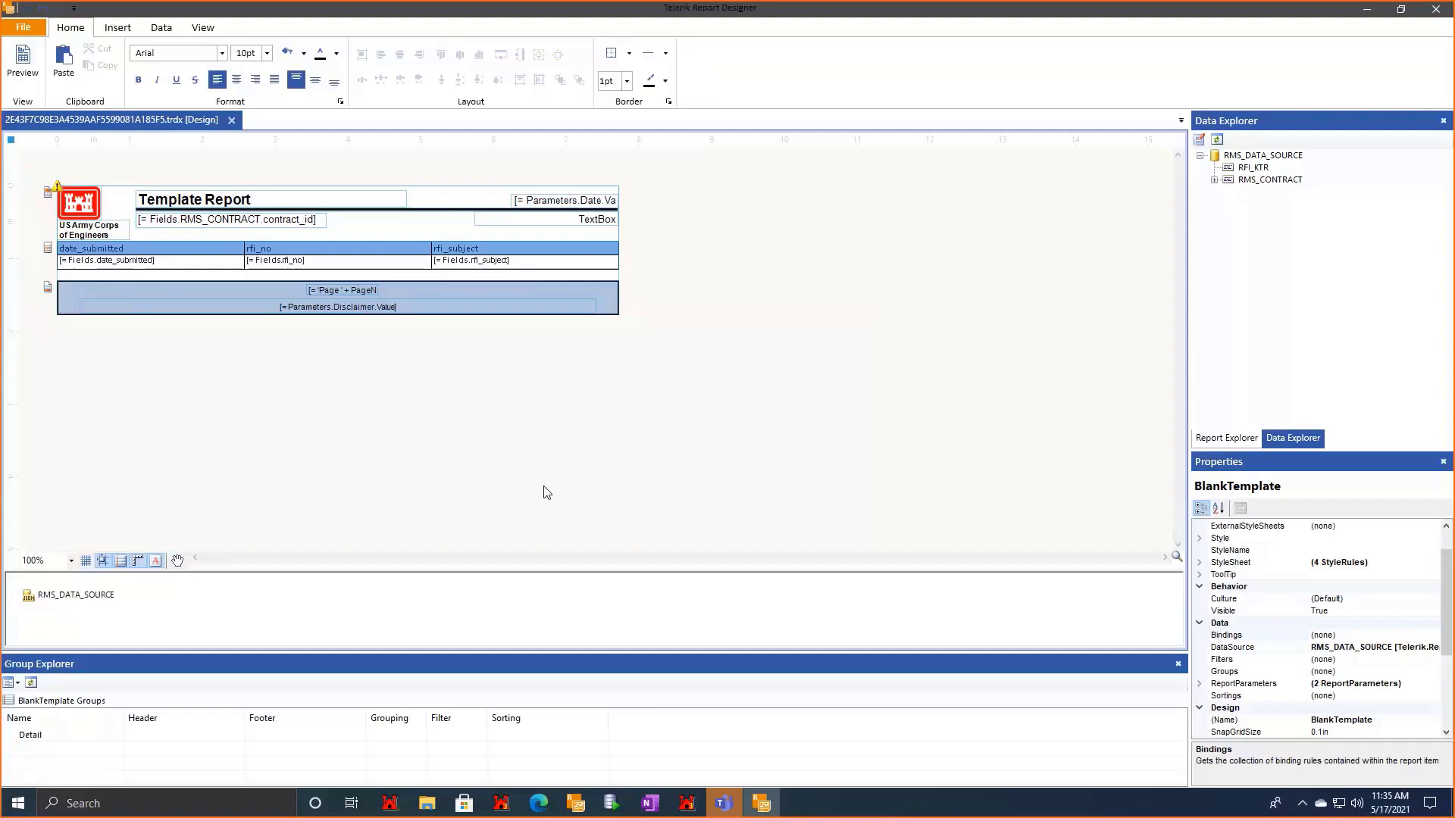
Close the report designer and save the report design changes to the RMS database.
left_click(1436, 9)
left_click(697, 446)
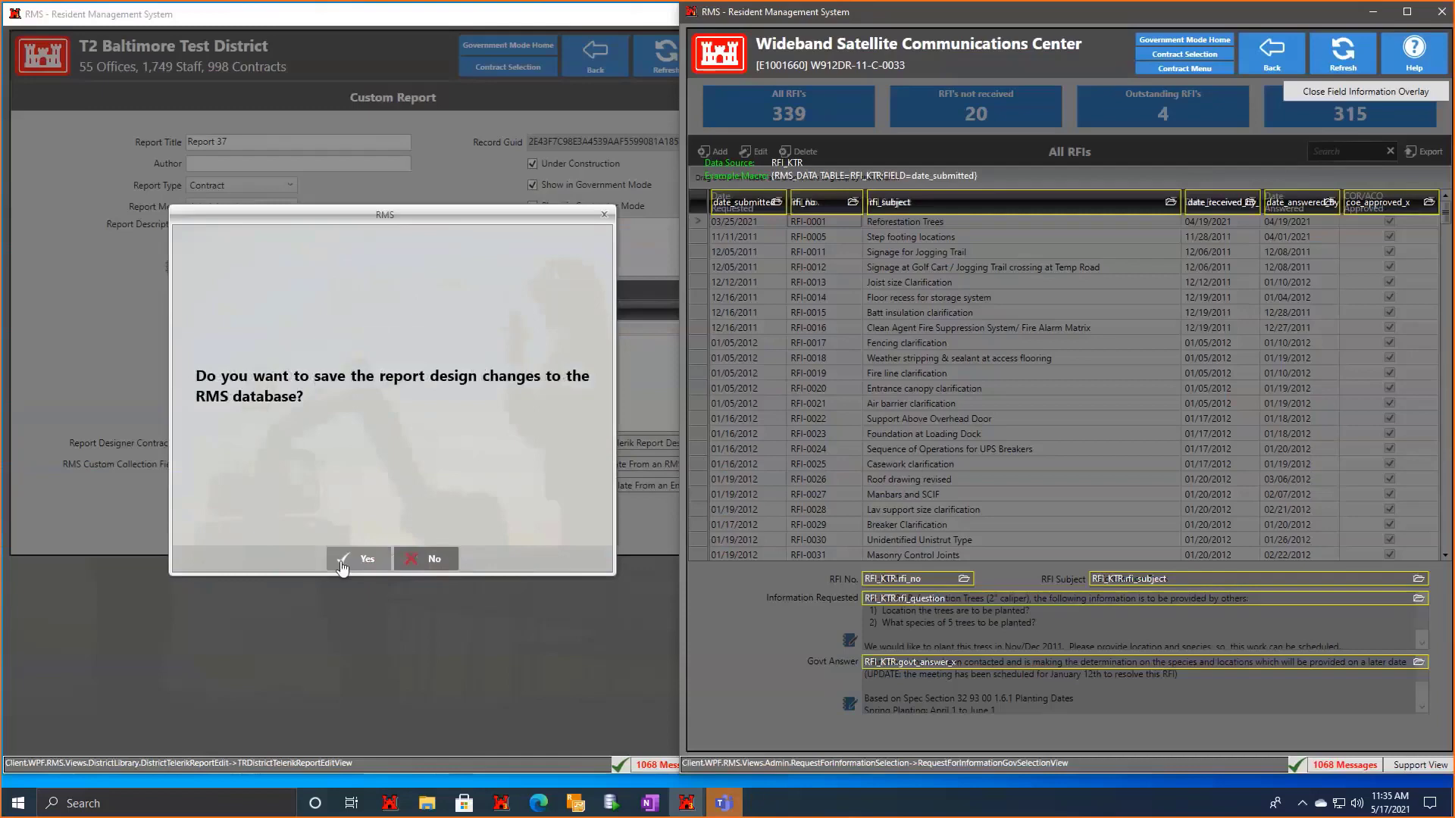
left_click(343, 560)
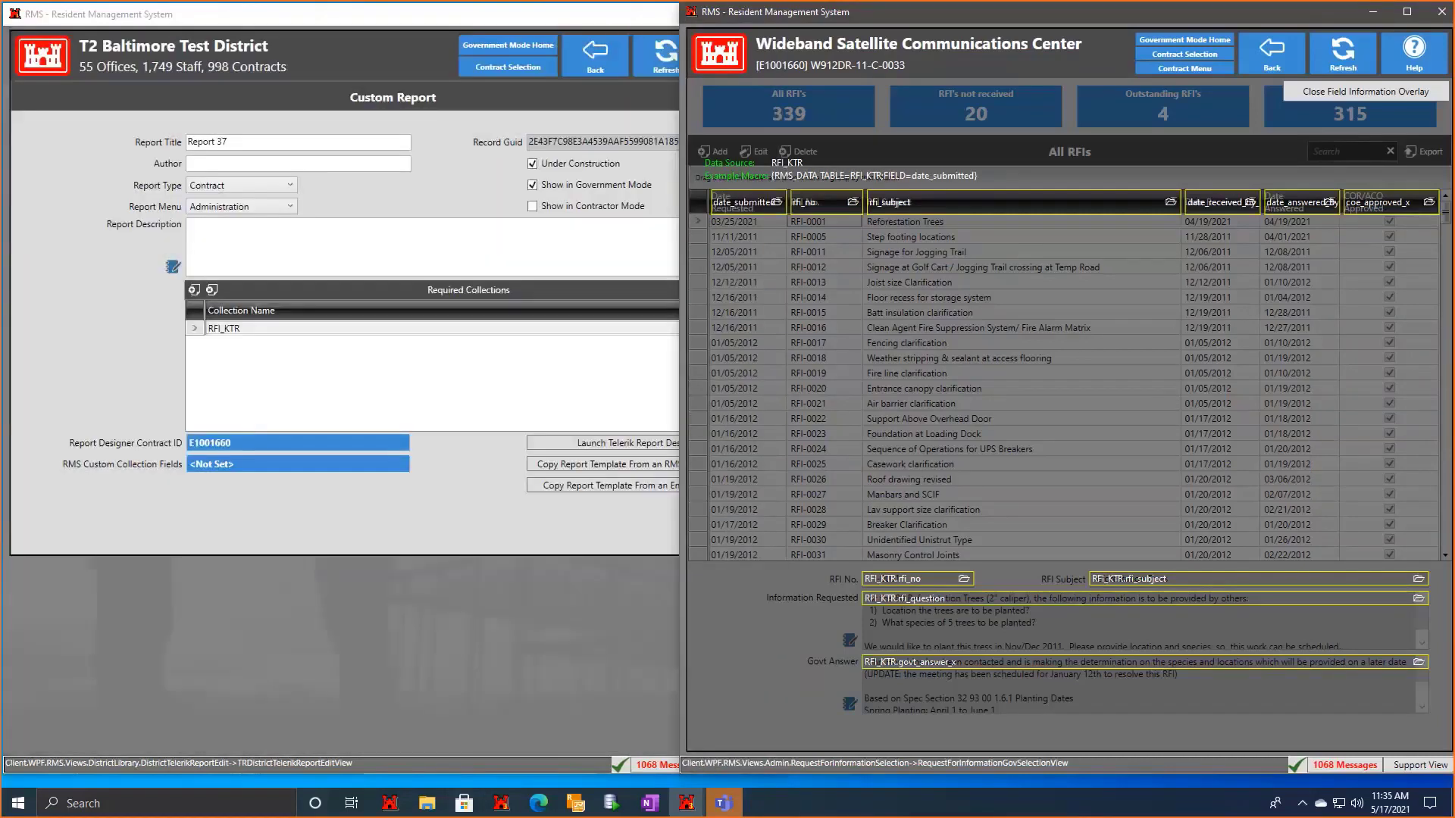
Leave the custom report and open the Query Definitions of the District Library.
left_click(594, 59)
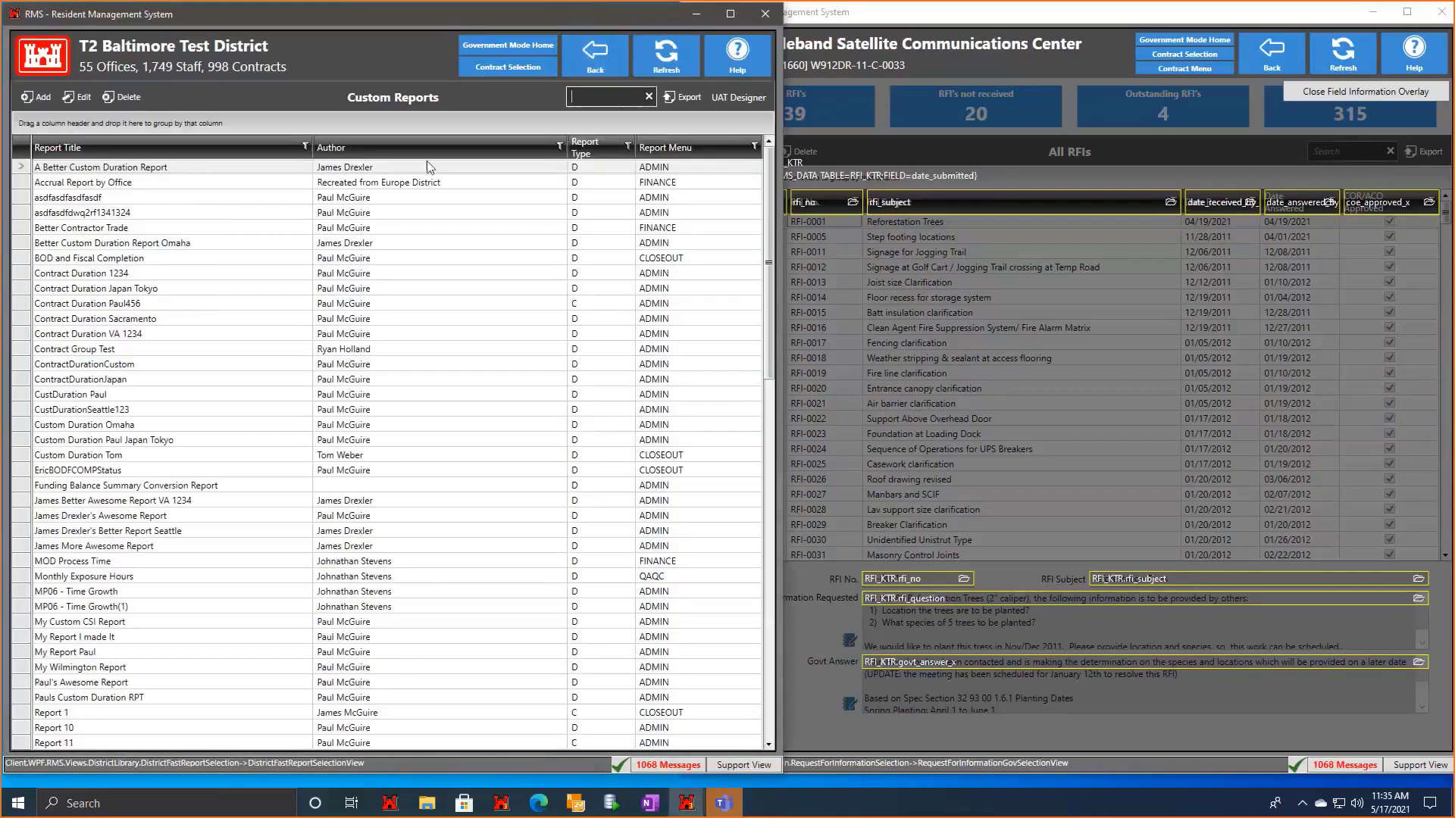
left_click(595, 59)
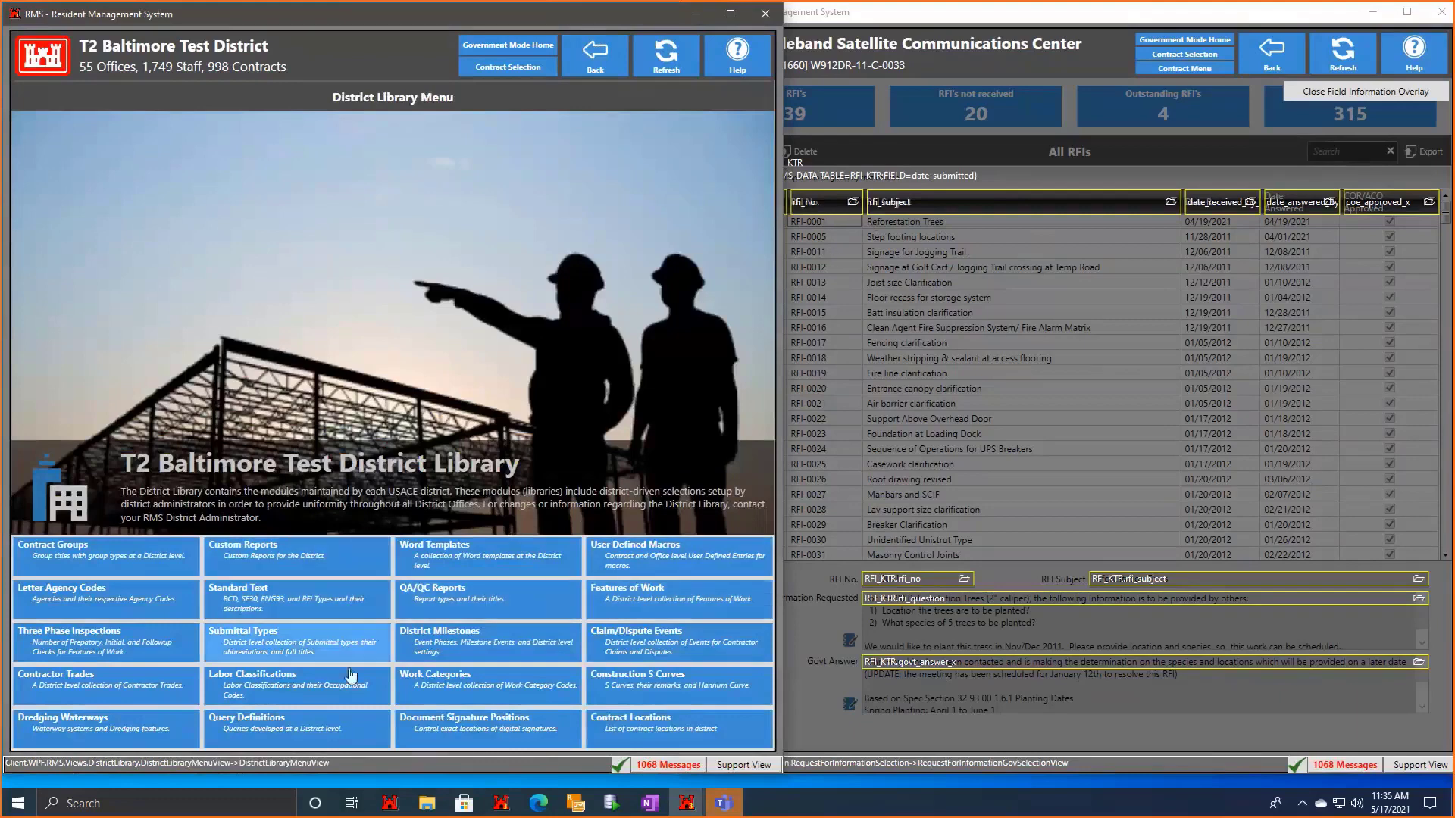
left_click(344, 724)
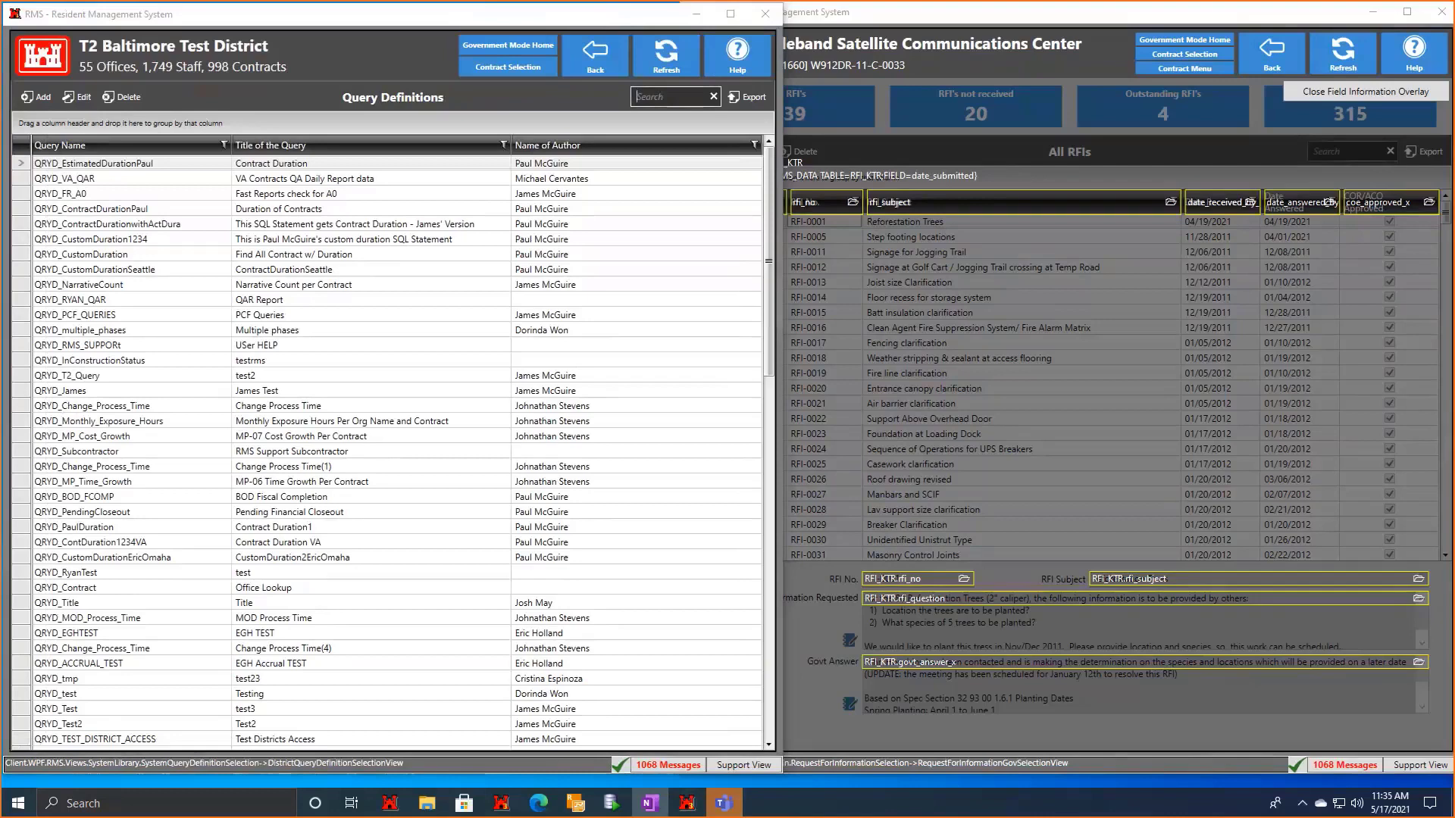
left_click(306, 110)
Add a query definition named QRYD_RFI with the title RFI.
left_click(33, 97)
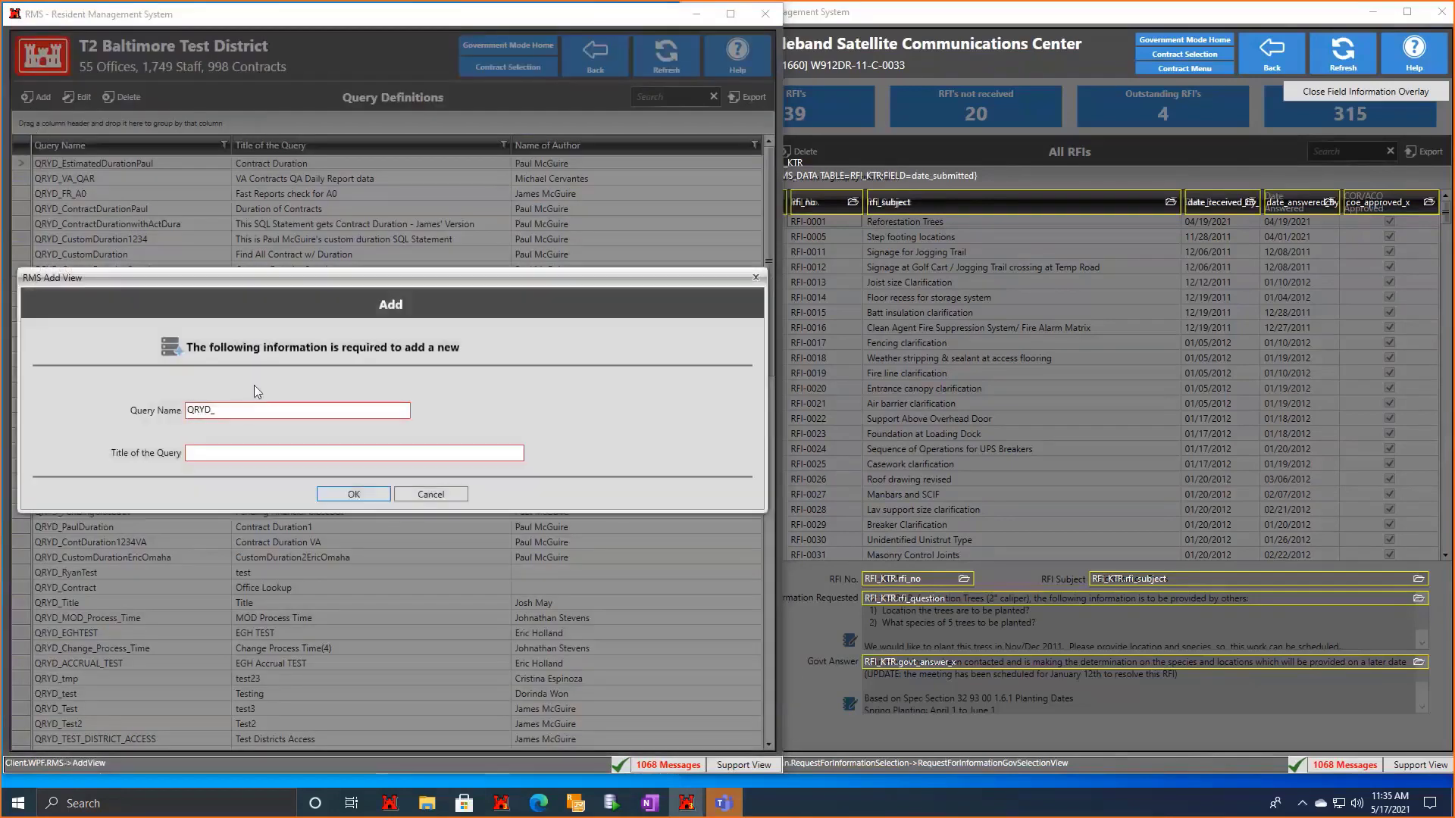
left_click(347, 408)
type("RFI")
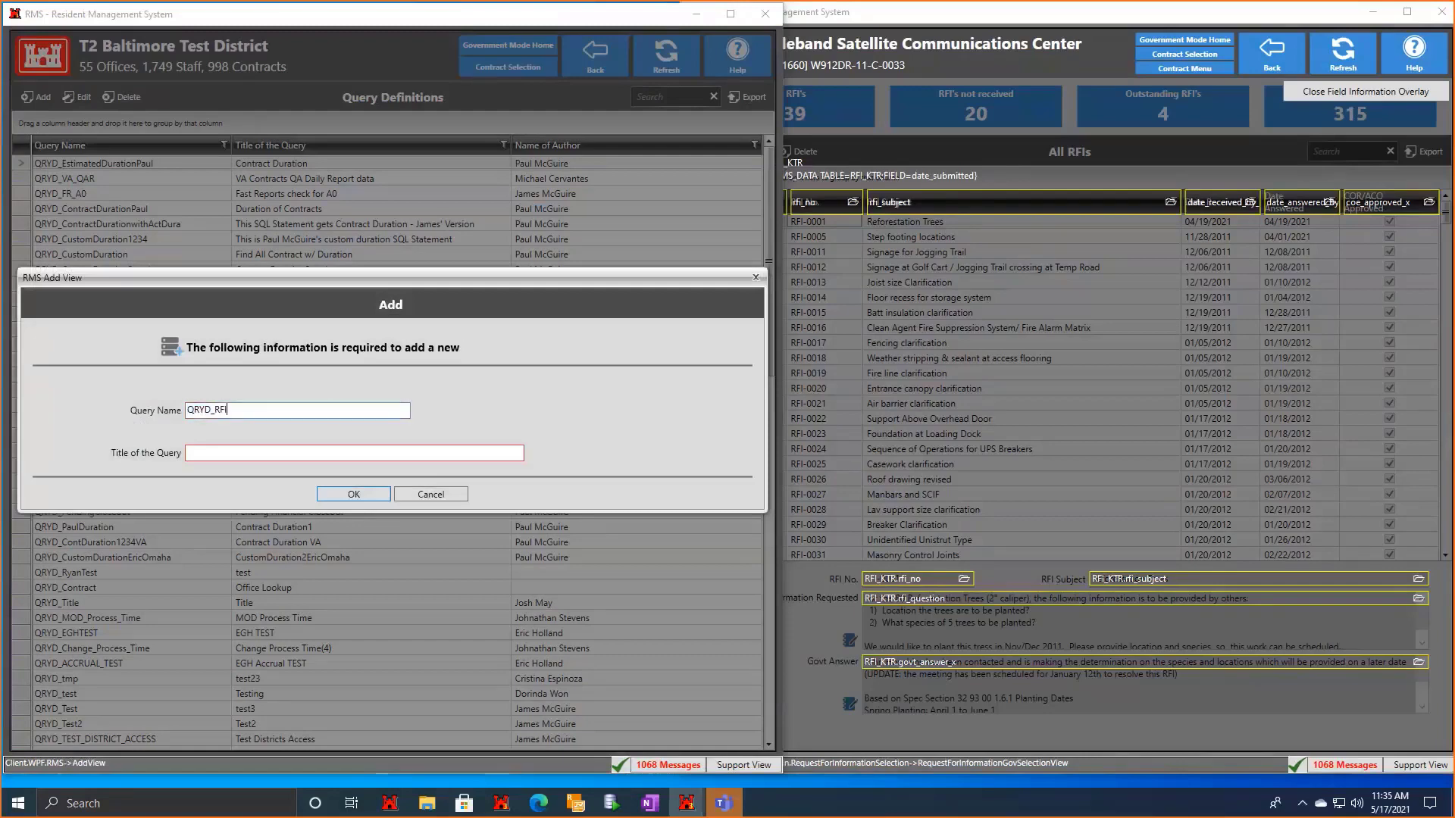
left_click(256, 455)
type("RFI")
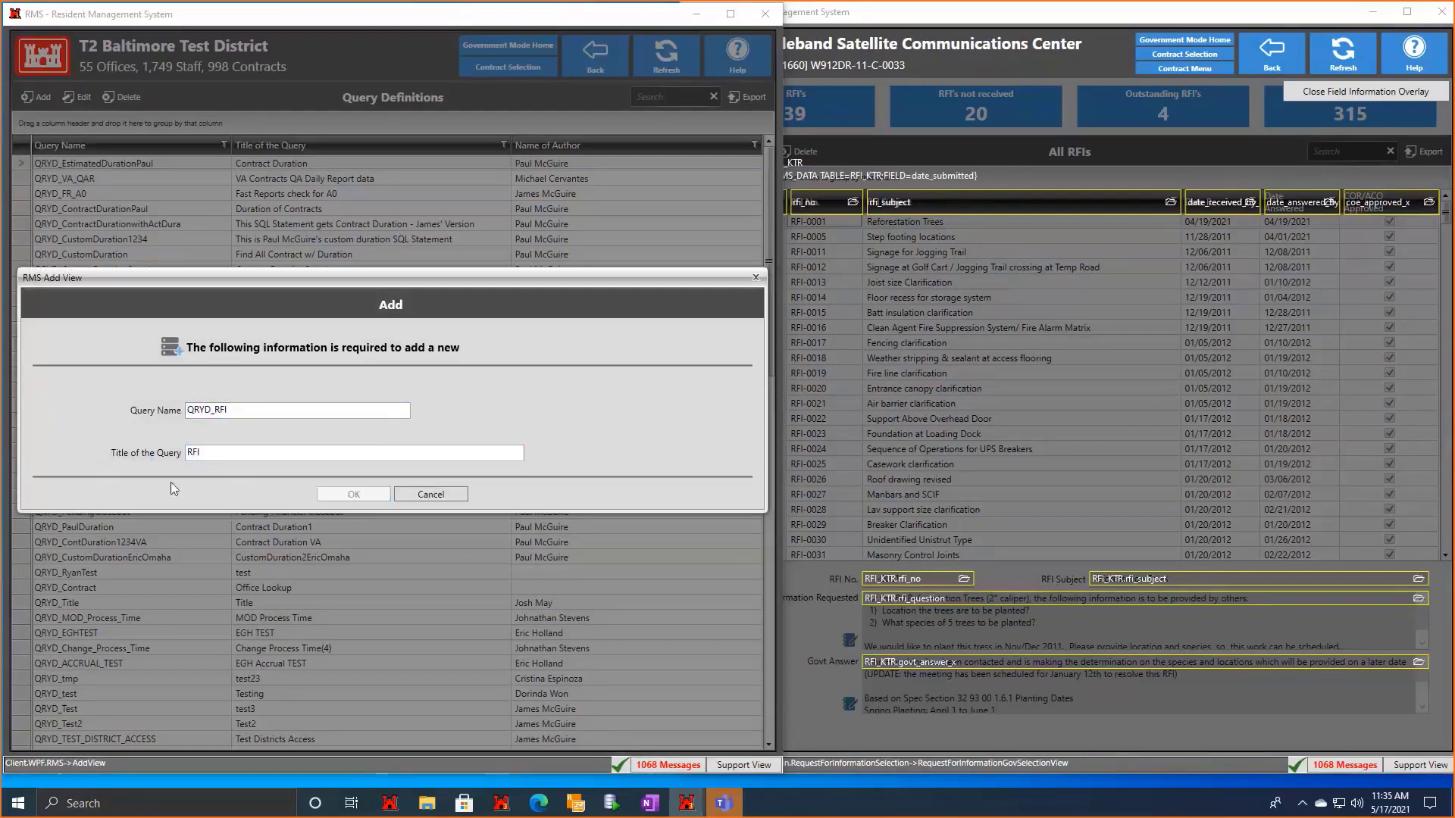
key("Return")
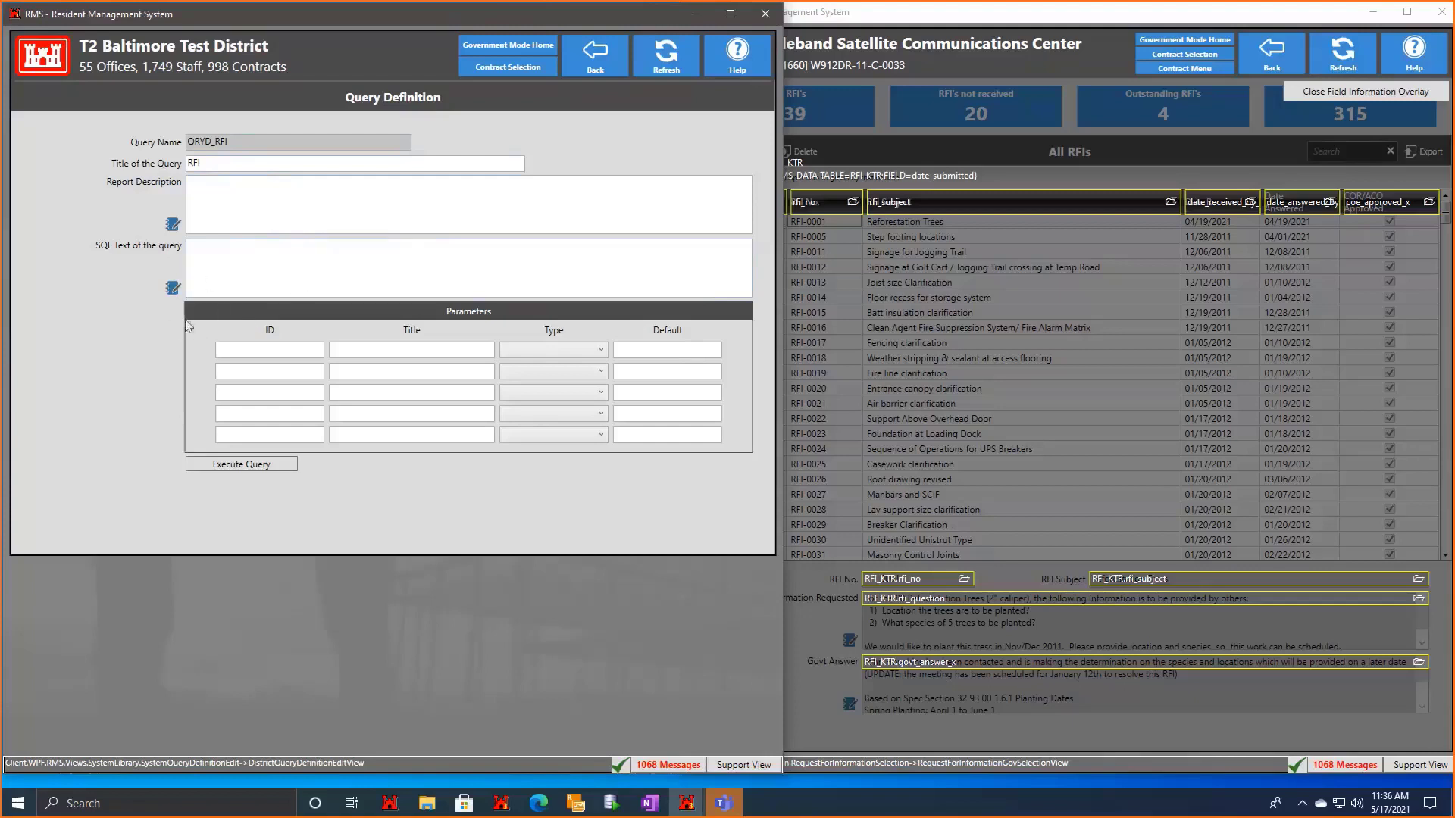
Enter the query's SQL selecting DATE_SUBMITTED, RFI_NO and RFI_SUBJECT from RFI_KTR, left outer joining CONTRACT and OFFICES, where O.OFFICE_ID = :officeID and ROWNUM <= 150.
left_click(172, 291)
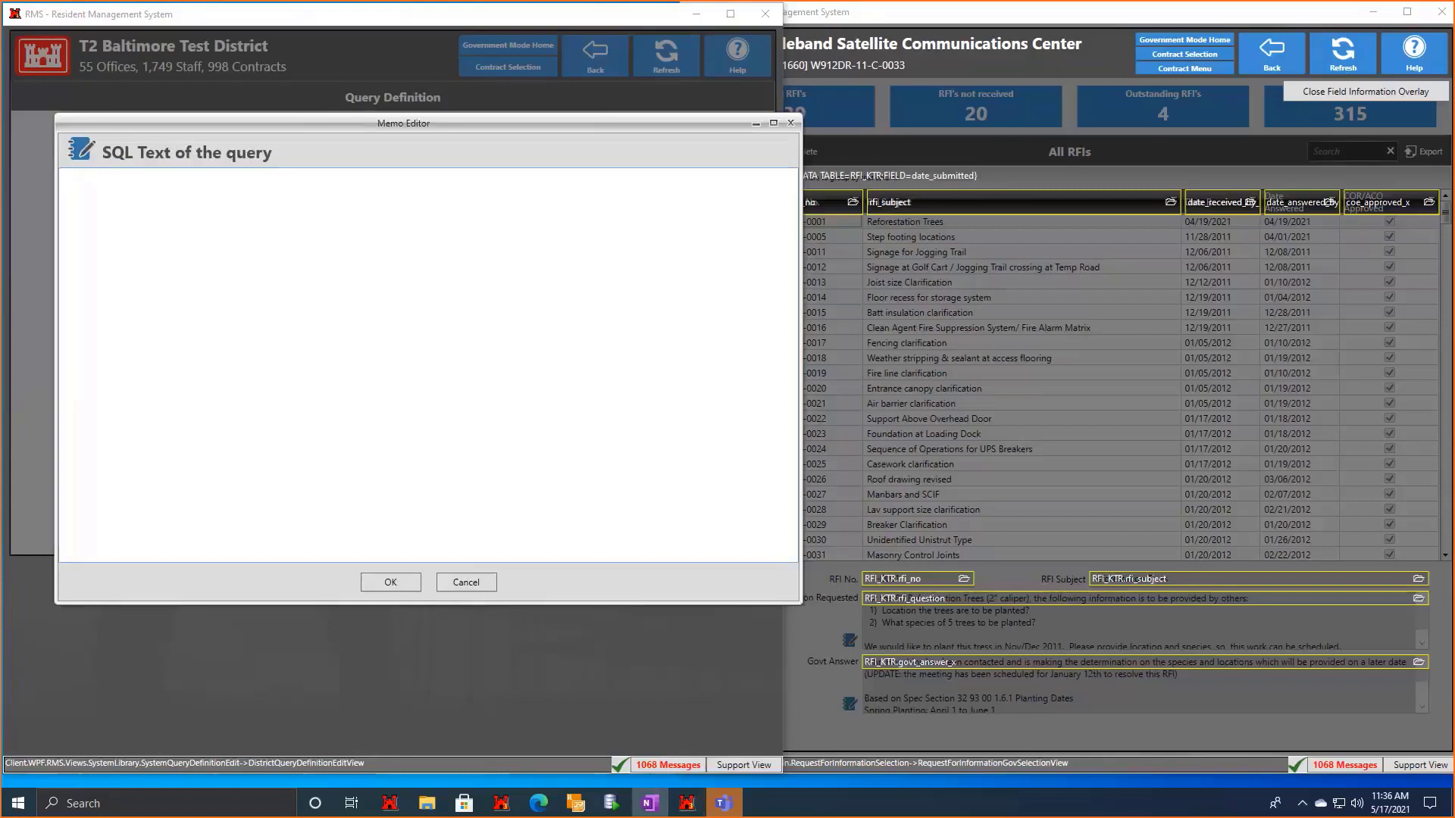
type("SELECT R.DATE_SUBMITTED, R.RFI_NO, R.RFI_SUBJECT FROM RFI_KTR R  LEFT OUTER JOIN CONTRACT C ON C.CONTRACT_ID = R.CONTRACT_ID  LEFT OUTER JOIN OFFICES O ON O.OFFICE_ID = C.OFFICE_ID WHERE O.OFFICE_ID = :officeID AND ROWNUM <= 150")
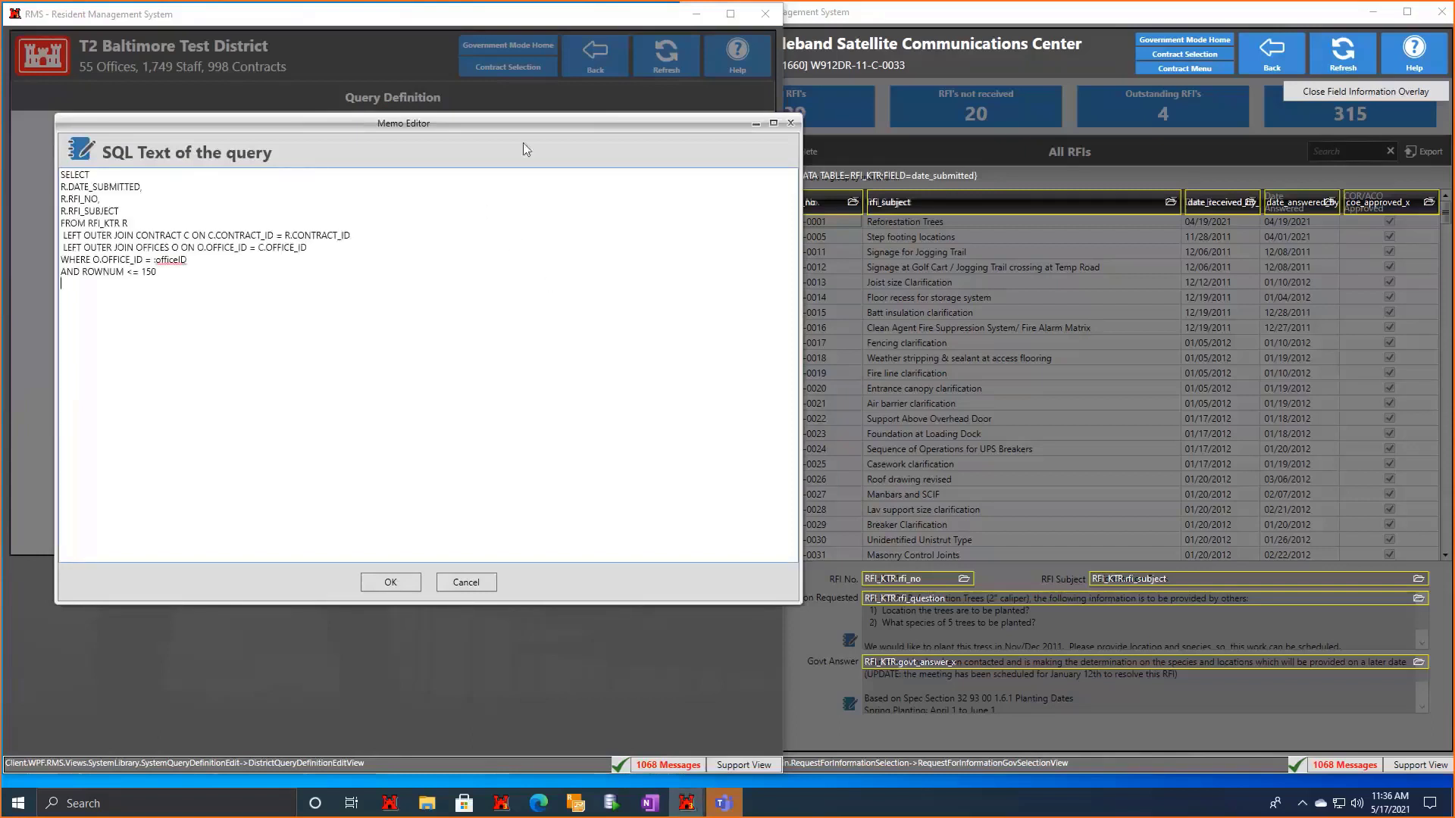
left_click_drag(540, 121, 504, 122)
left_click_drag(771, 324, 682, 345)
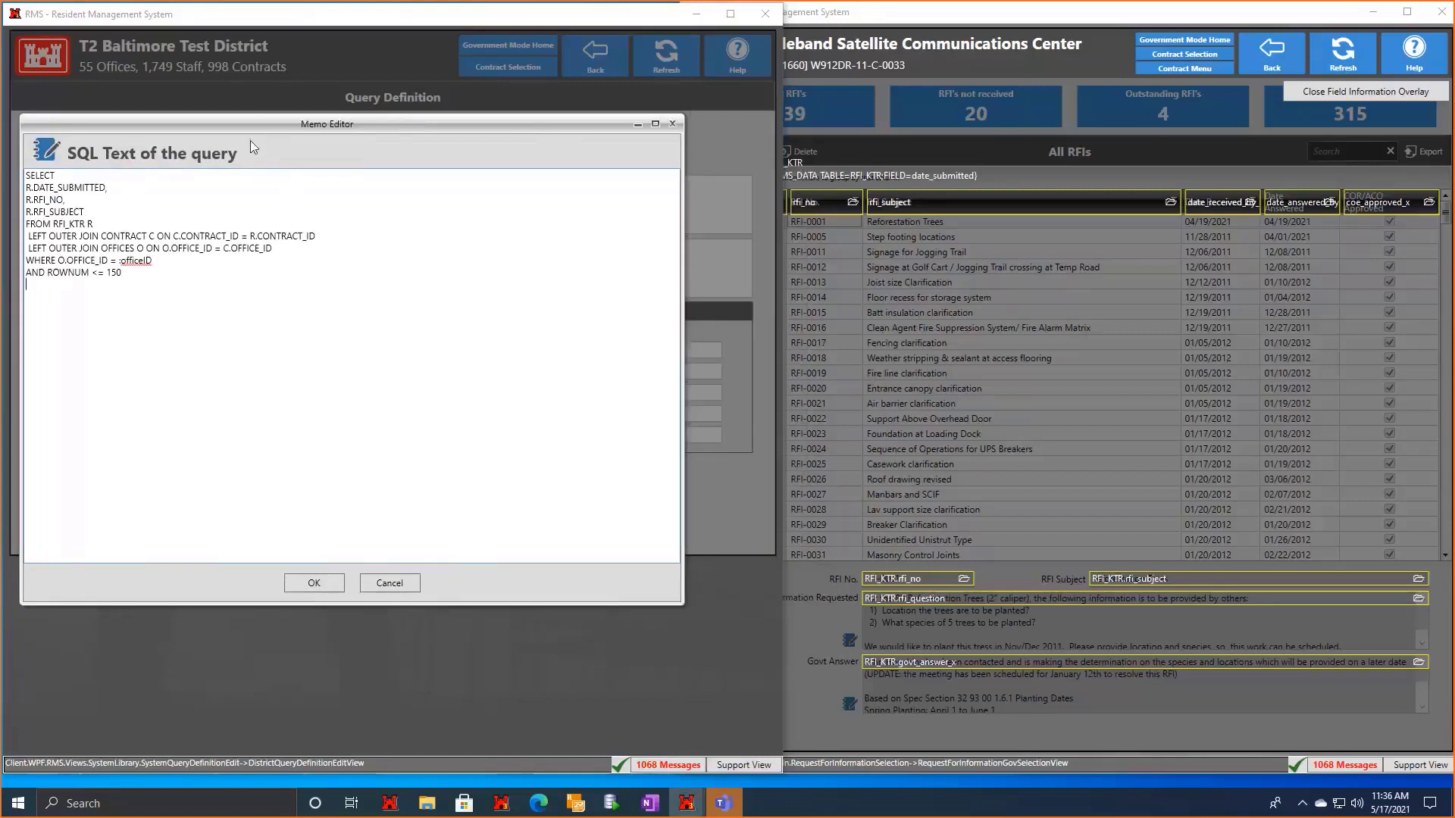
left_click_drag(307, 144, 360, 160)
Review the query's source table, selected columns, joins and office filter against the field information overlay of the RFI list.
key("ctrl+a")
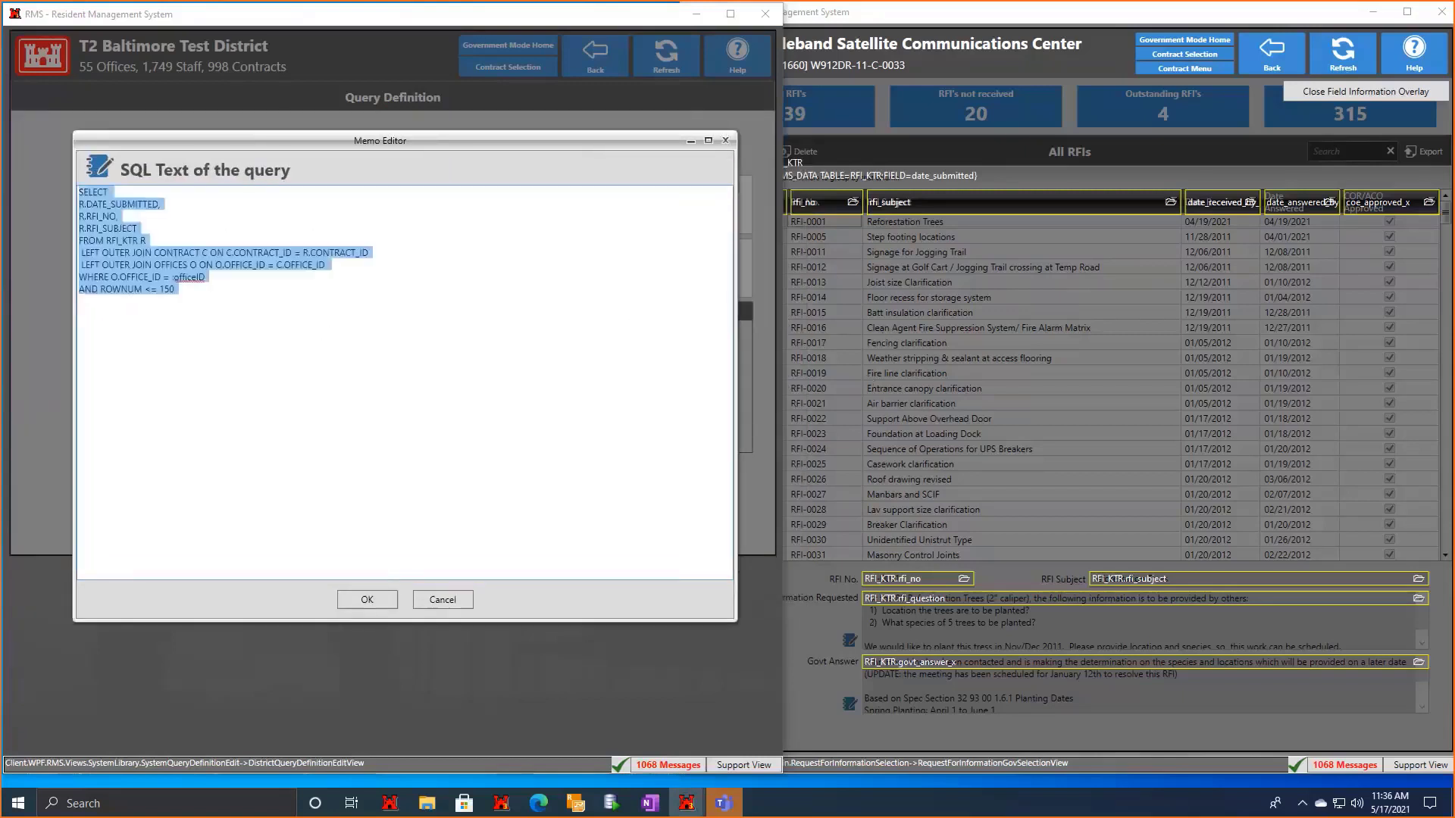
left_click(372, 355)
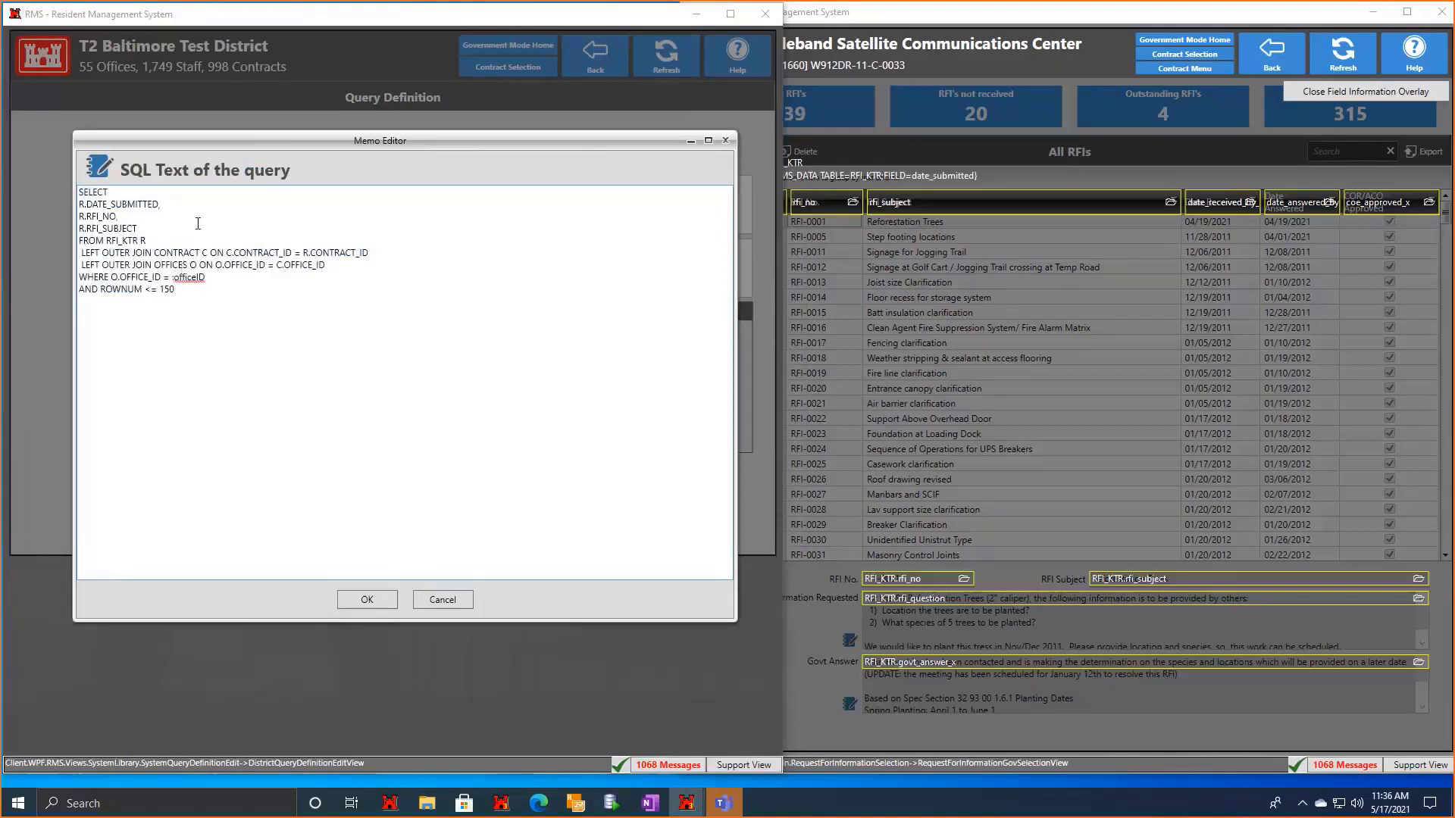
left_click_drag(147, 241, 107, 243)
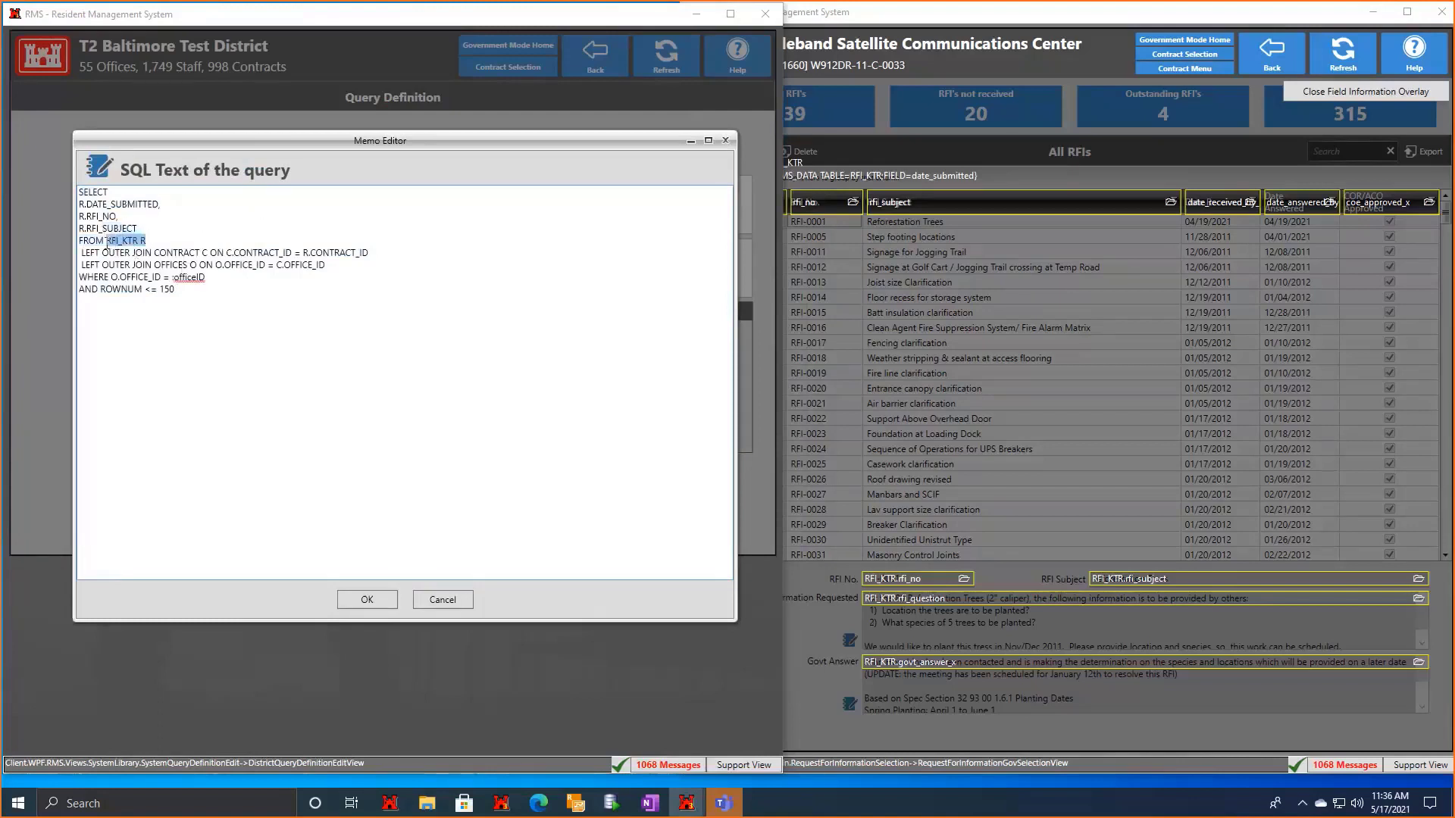
left_click(1158, 351)
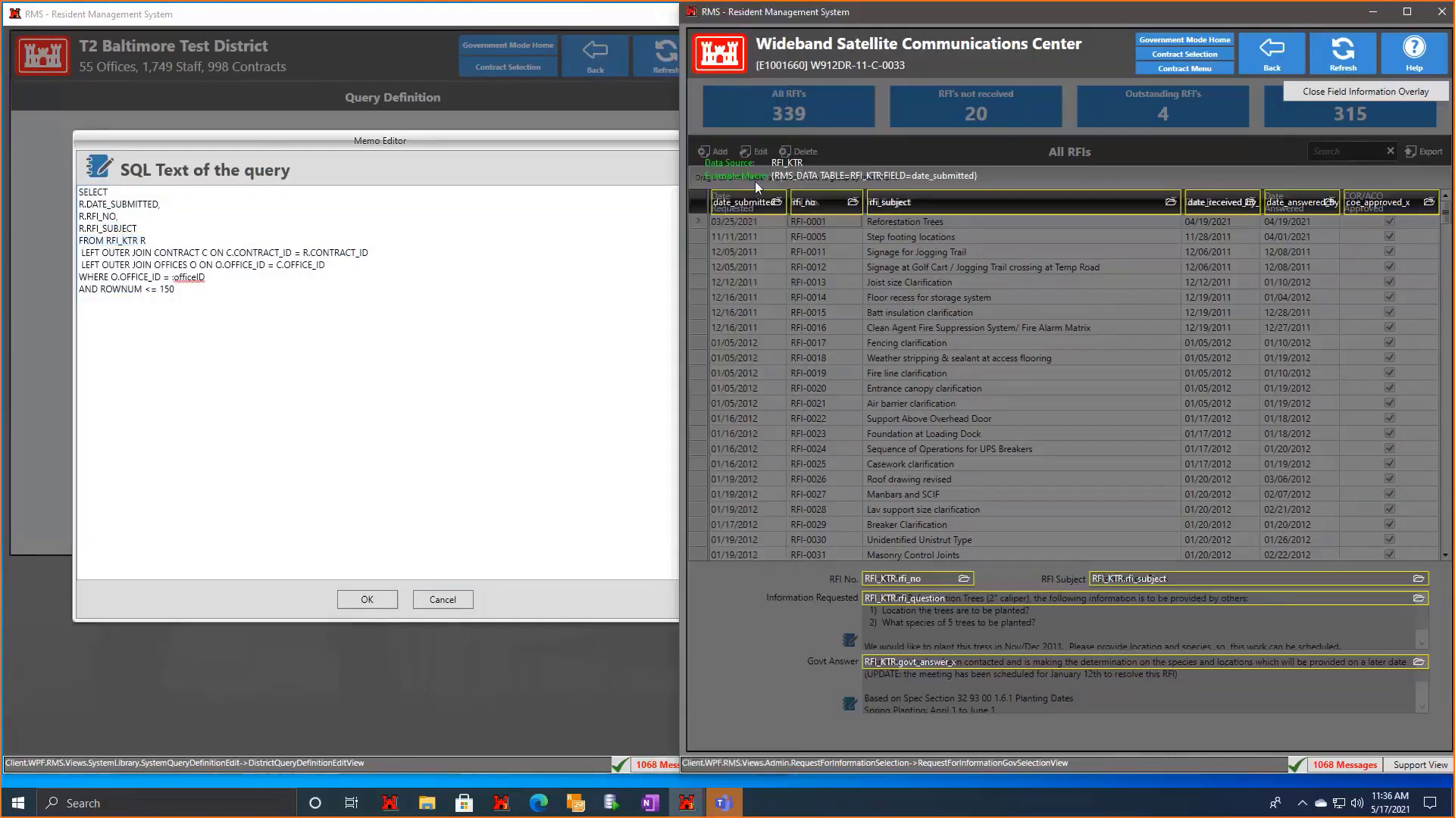
left_click_drag(138, 228, 65, 203)
left_click(1145, 276)
left_click_drag(80, 252, 173, 277)
left_click(241, 309)
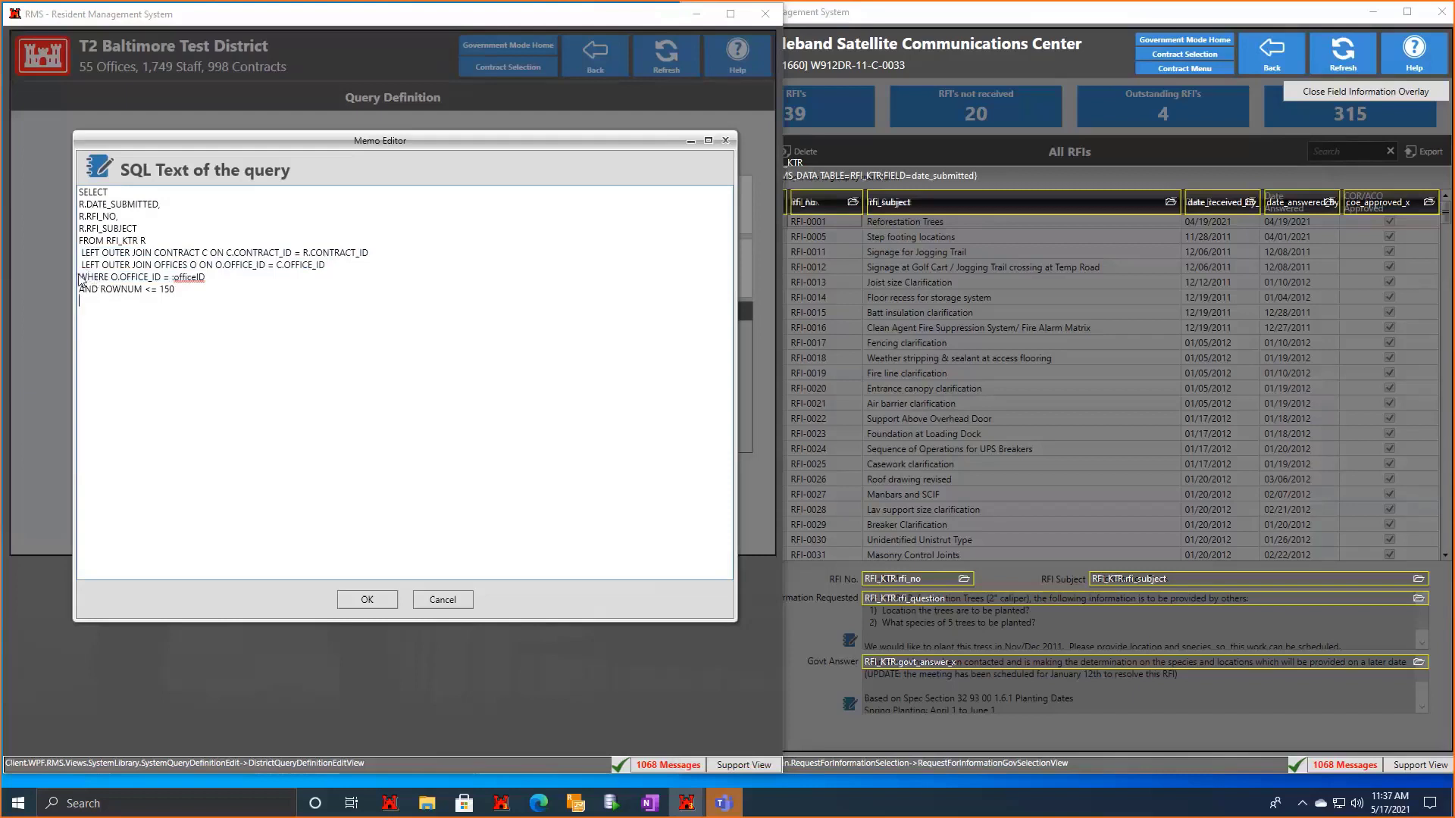
left_click_drag(80, 279, 213, 282)
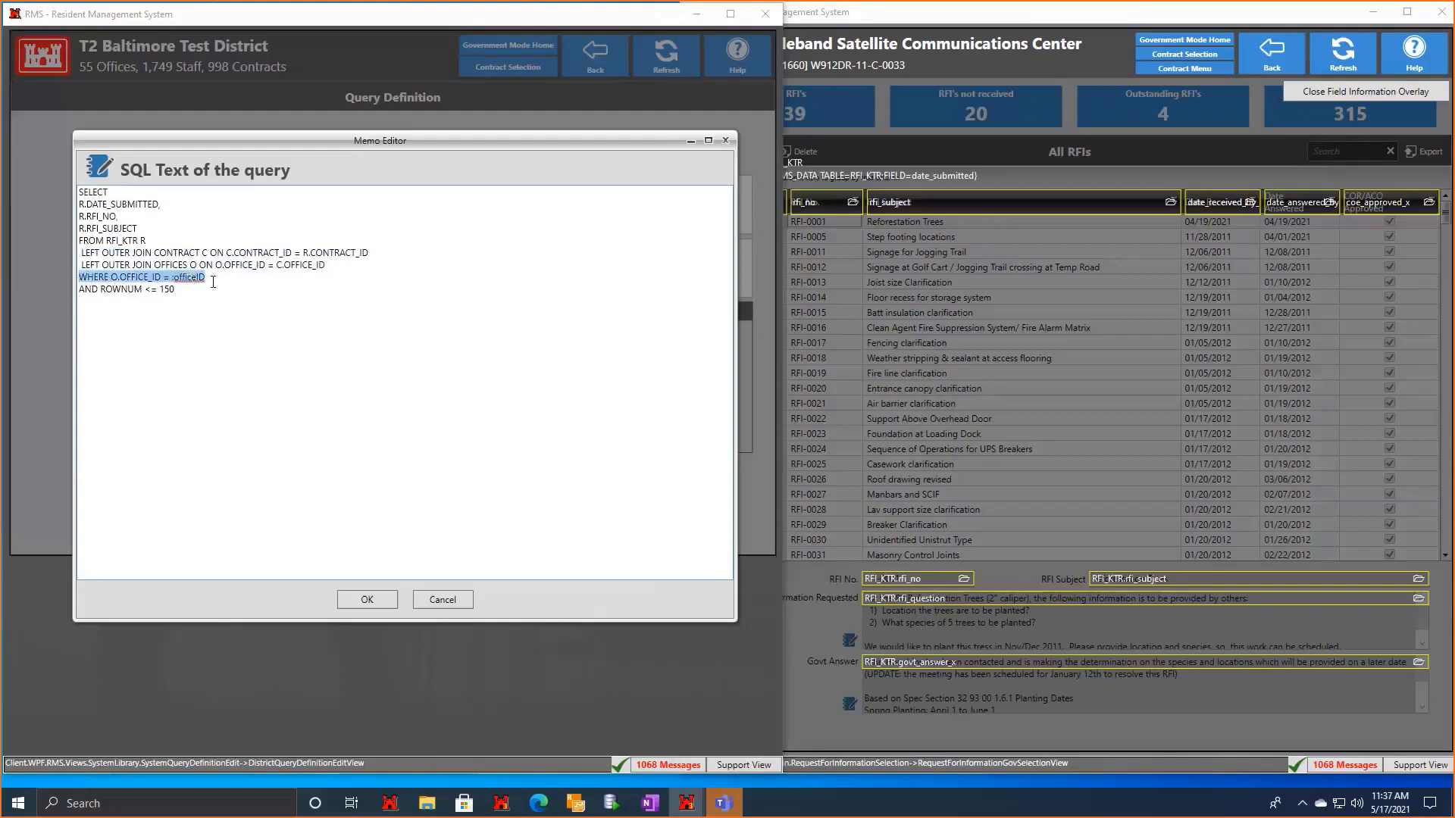
Review the full SQL text of the query from the SELECT clause through the row limit.
left_click(193, 294)
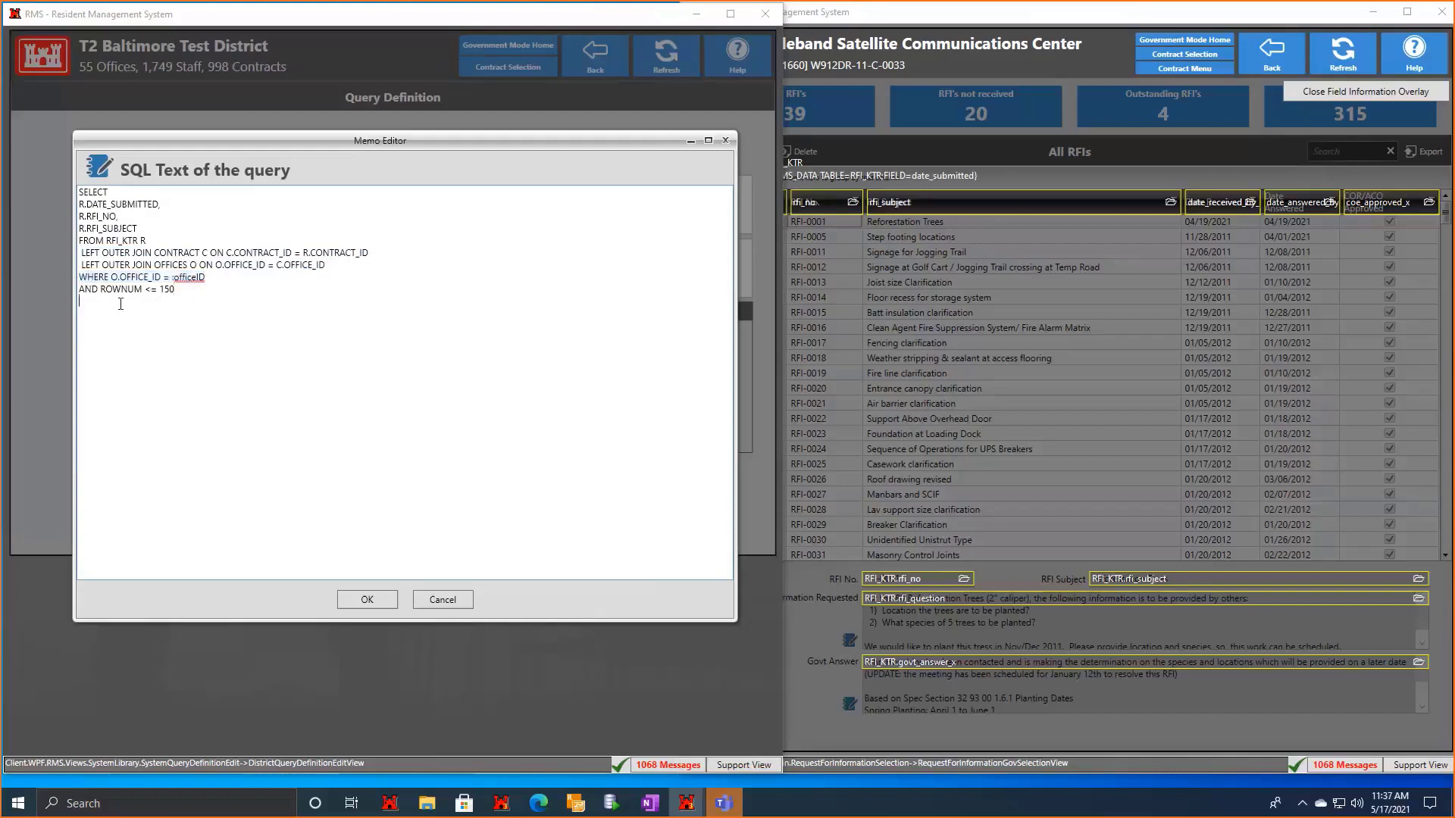
left_click_drag(120, 304, 103, 289)
left_click(91, 309)
key("ctrl+a")
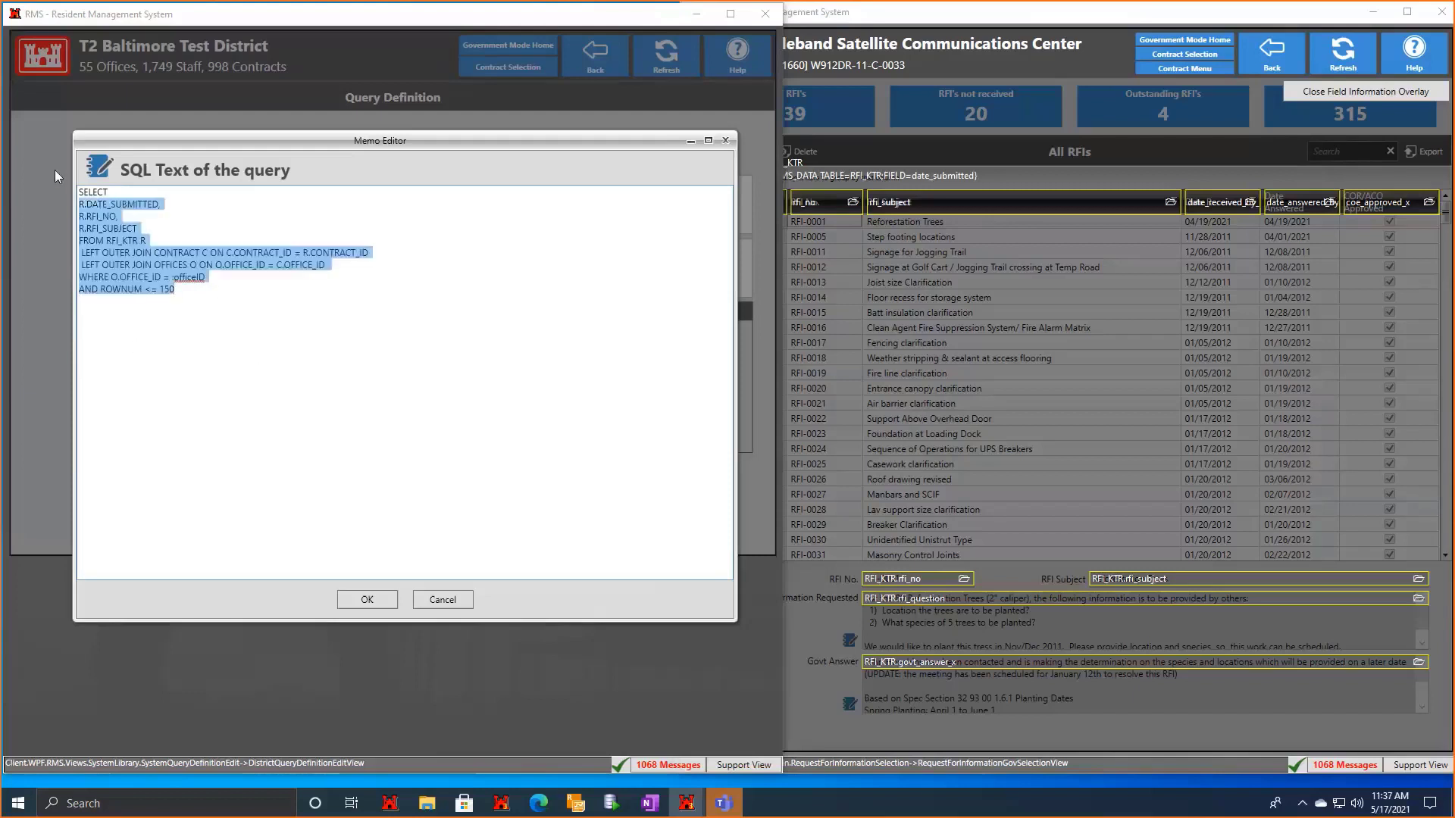
left_click(198, 303)
key("ctrl+a")
left_click(260, 355)
left_click_drag(233, 386, 65, 179)
left_click(263, 358)
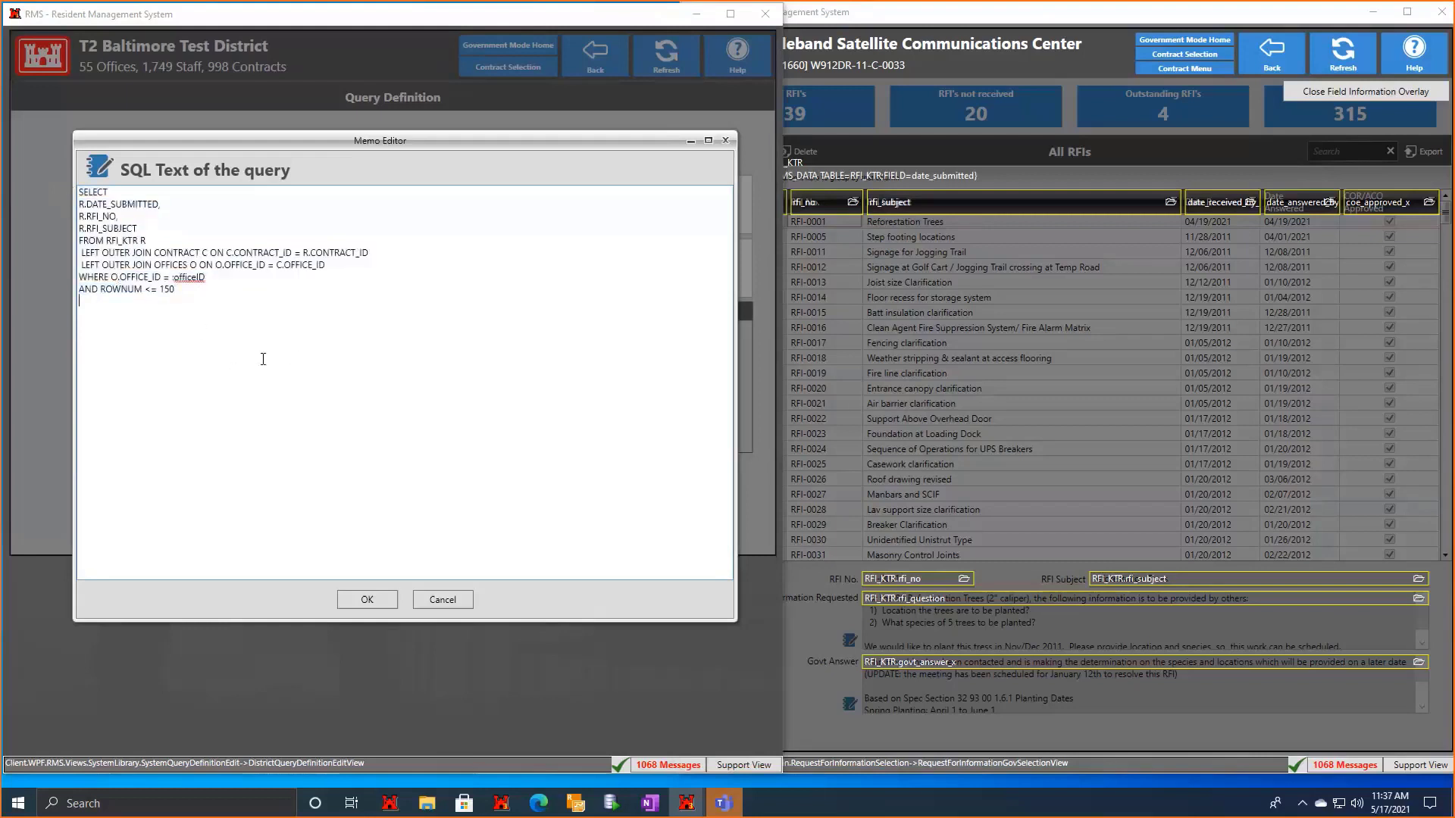
Check the ROWNUM limit and the :officeID parameter in the WHERE clause, and accept the query's SQL text.
left_click_drag(176, 289, 141, 293)
left_click(252, 289)
mouse_move(170, 278)
left_mouse_down()
mouse_move(213, 279)
mouse_move(174, 280)
left_mouse_up()
left_click(200, 308)
left_click_drag(171, 278, 210, 285)
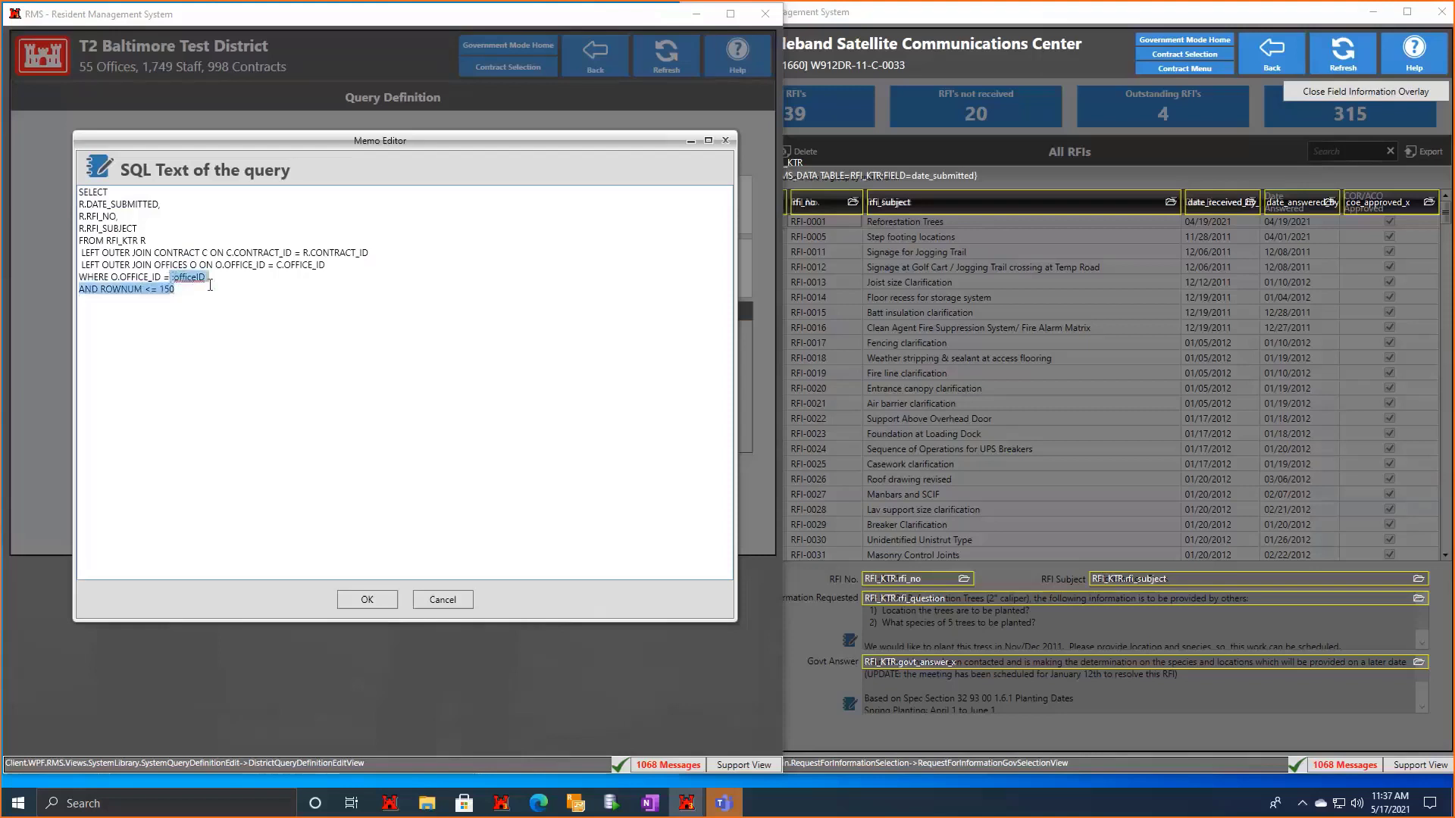
left_click(225, 304)
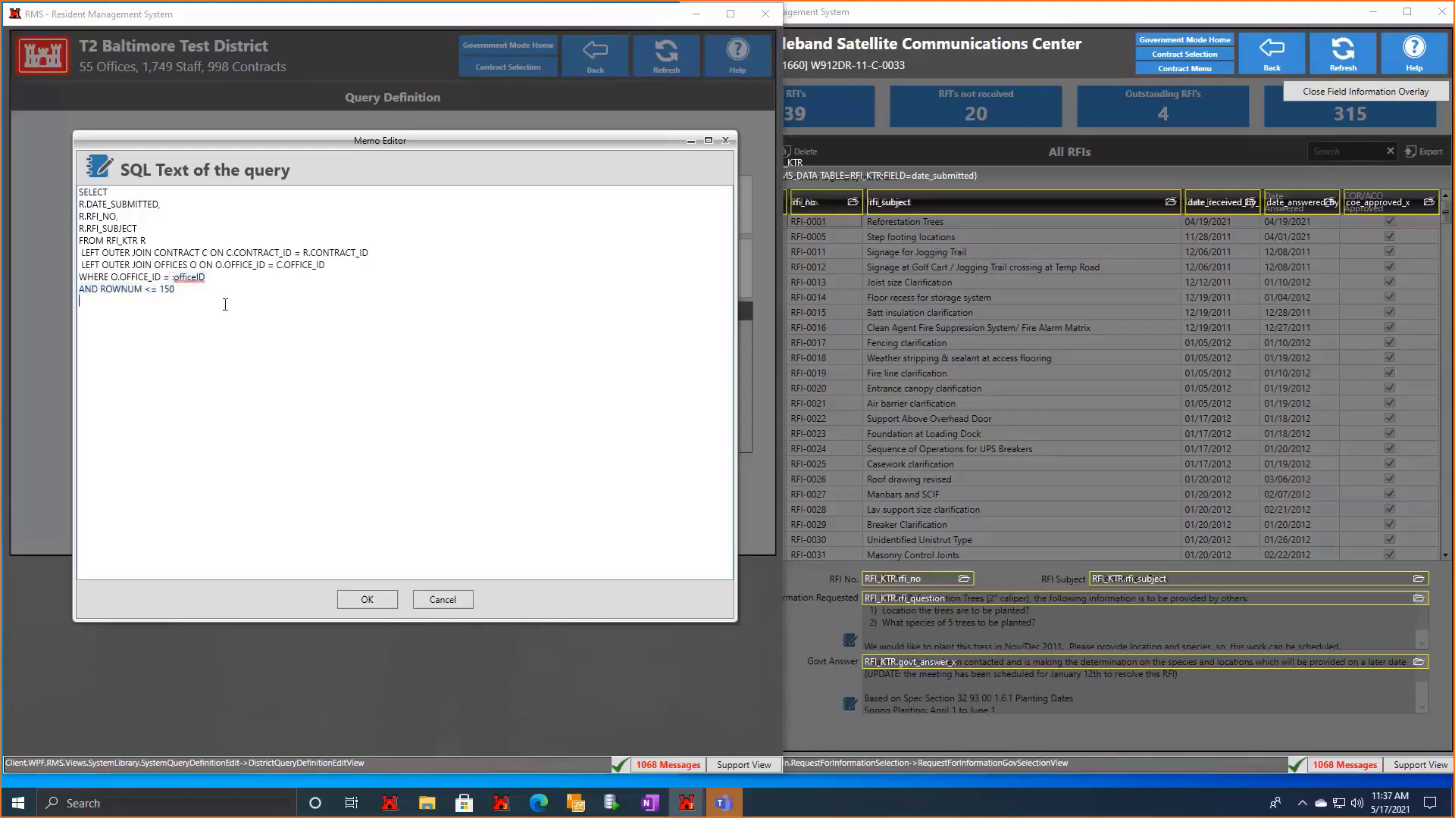
left_click(172, 278)
double_click(187, 278)
left_click(375, 602)
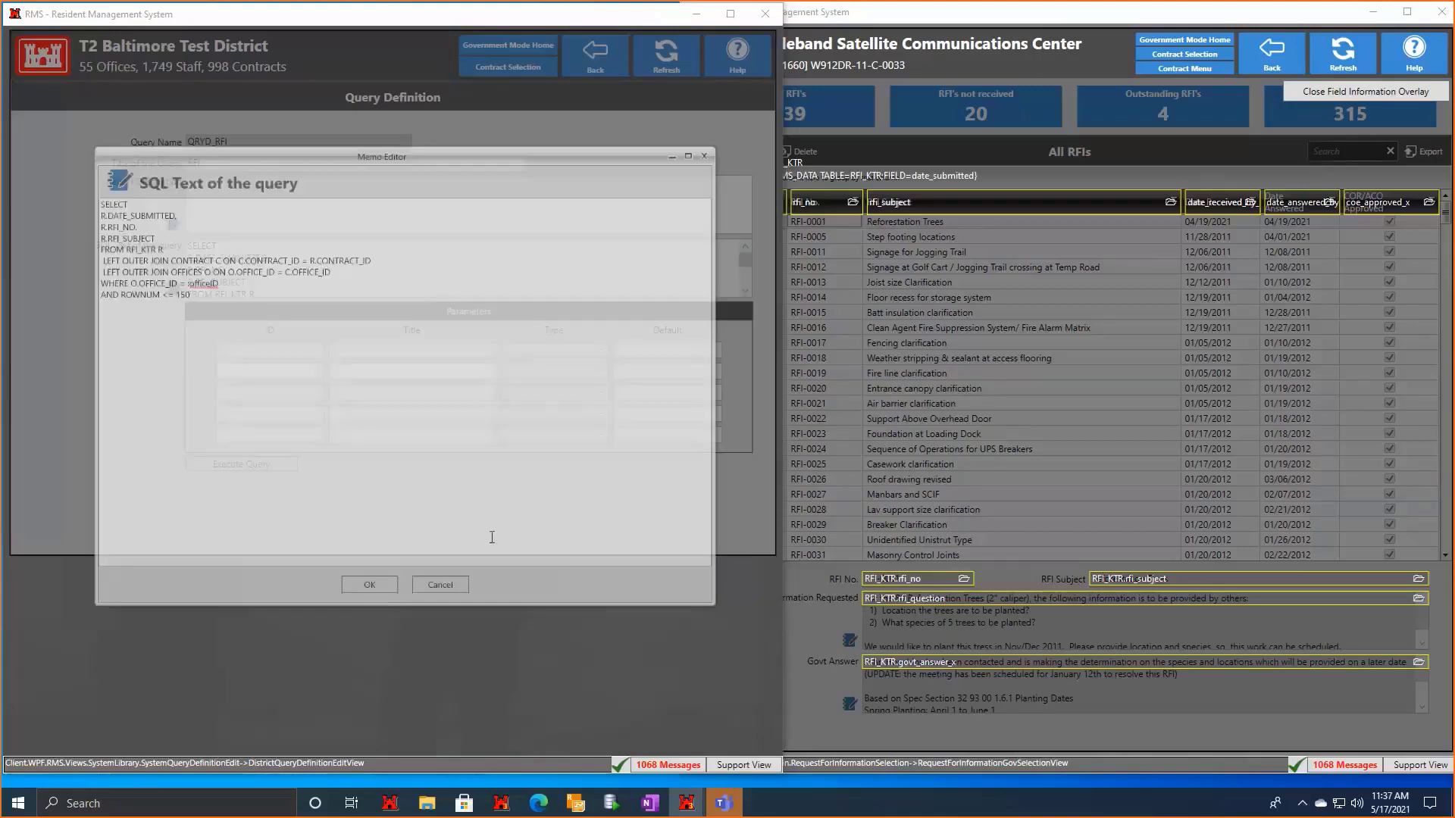
Define the query parameter officeID with the title Office ID, type String and default E1000020.
scroll(271, 282, "down", 2)
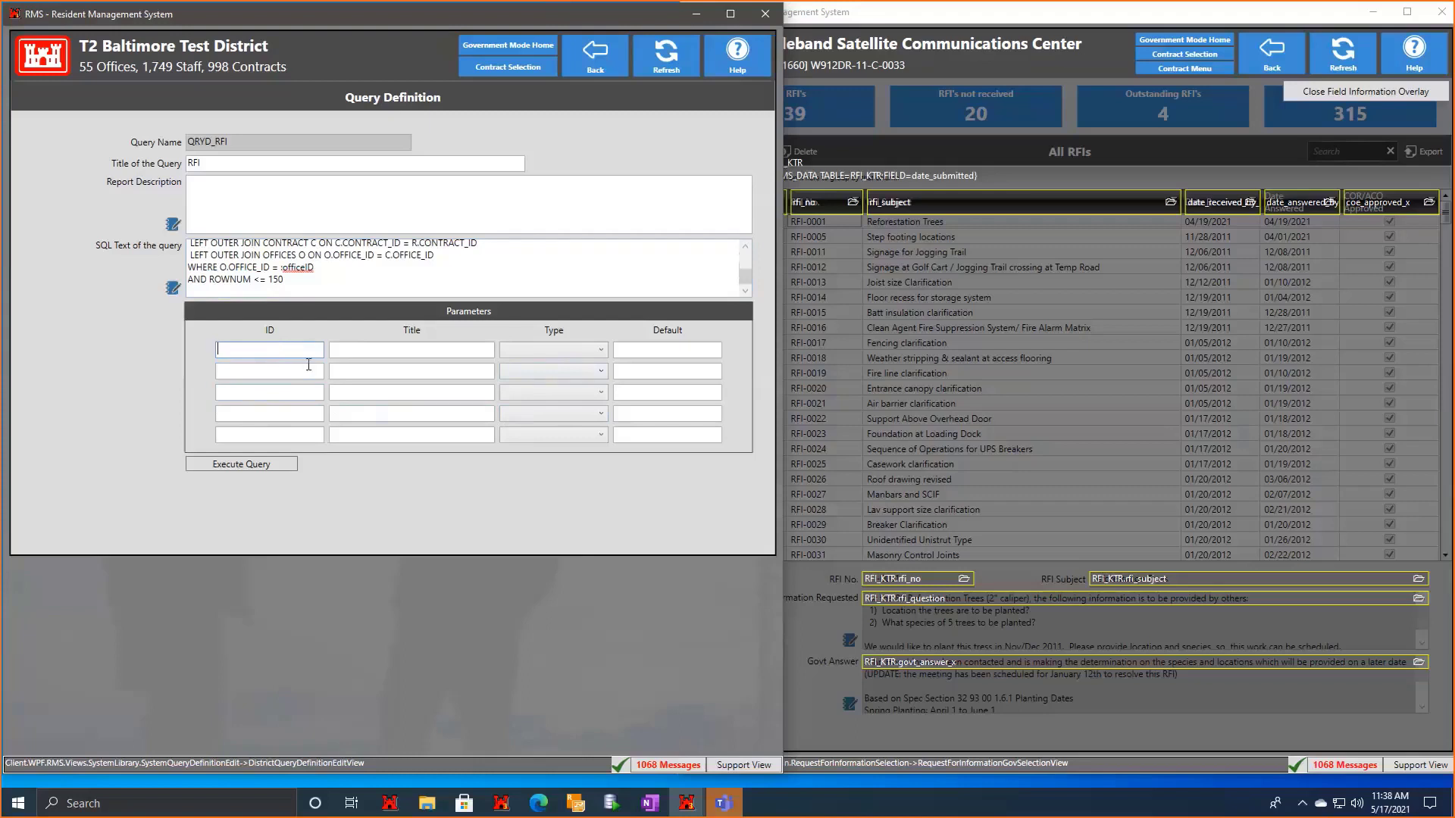
type("officeID:")
left_click_drag(284, 273, 318, 272)
left_click(395, 351)
type("Office ID")
left_click(564, 352)
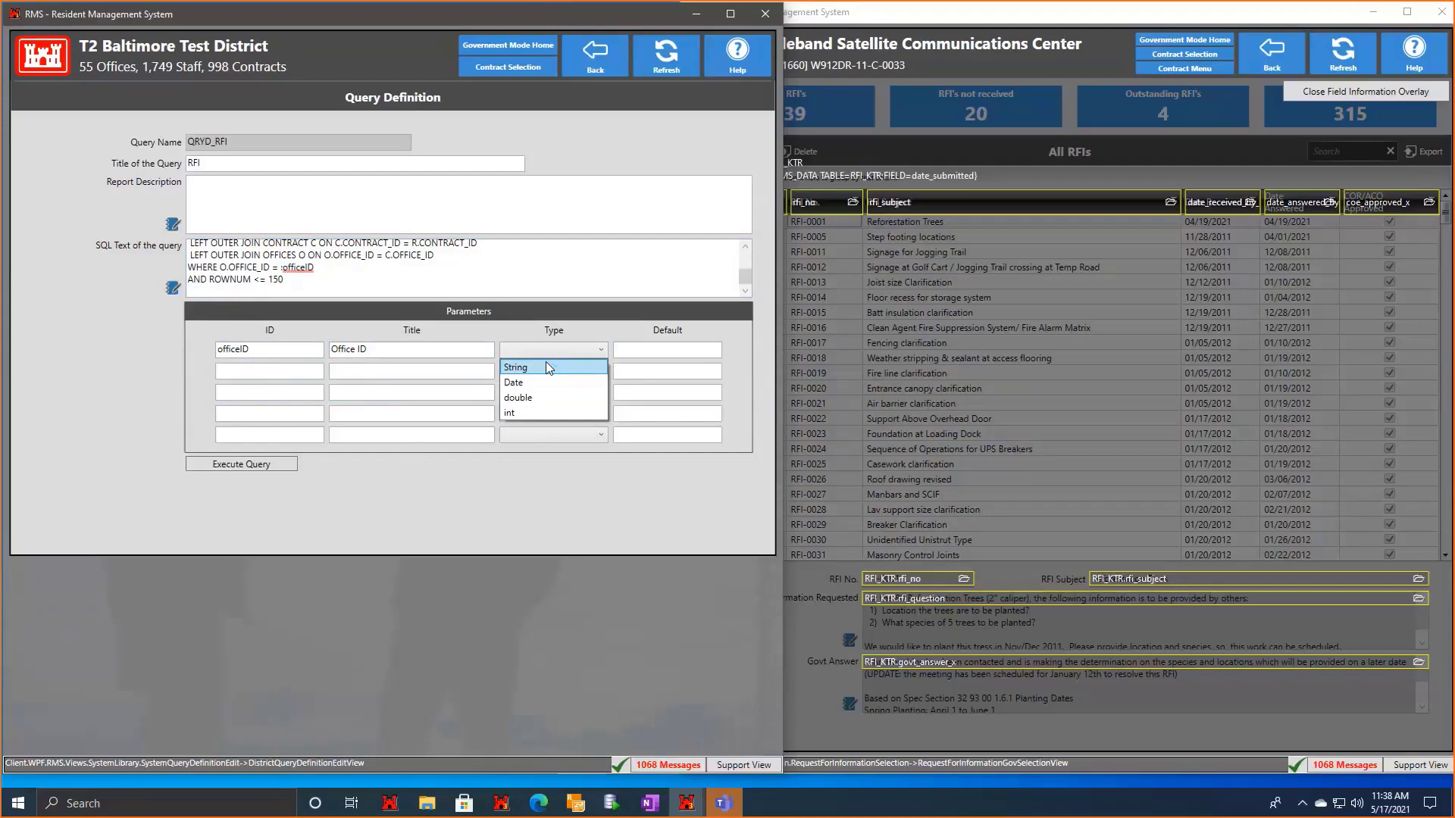
left_click(549, 367)
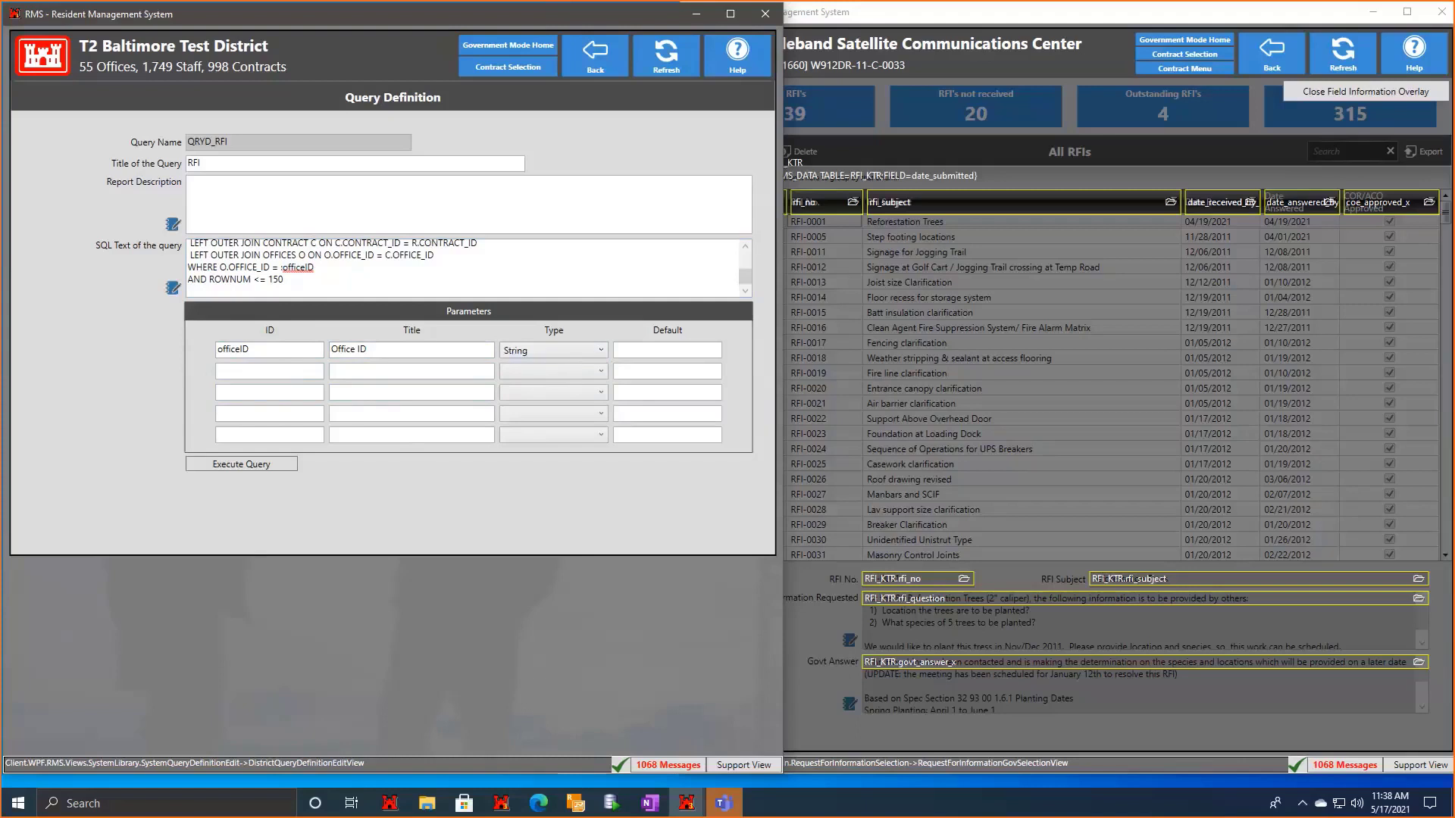
key("alt+Tab")
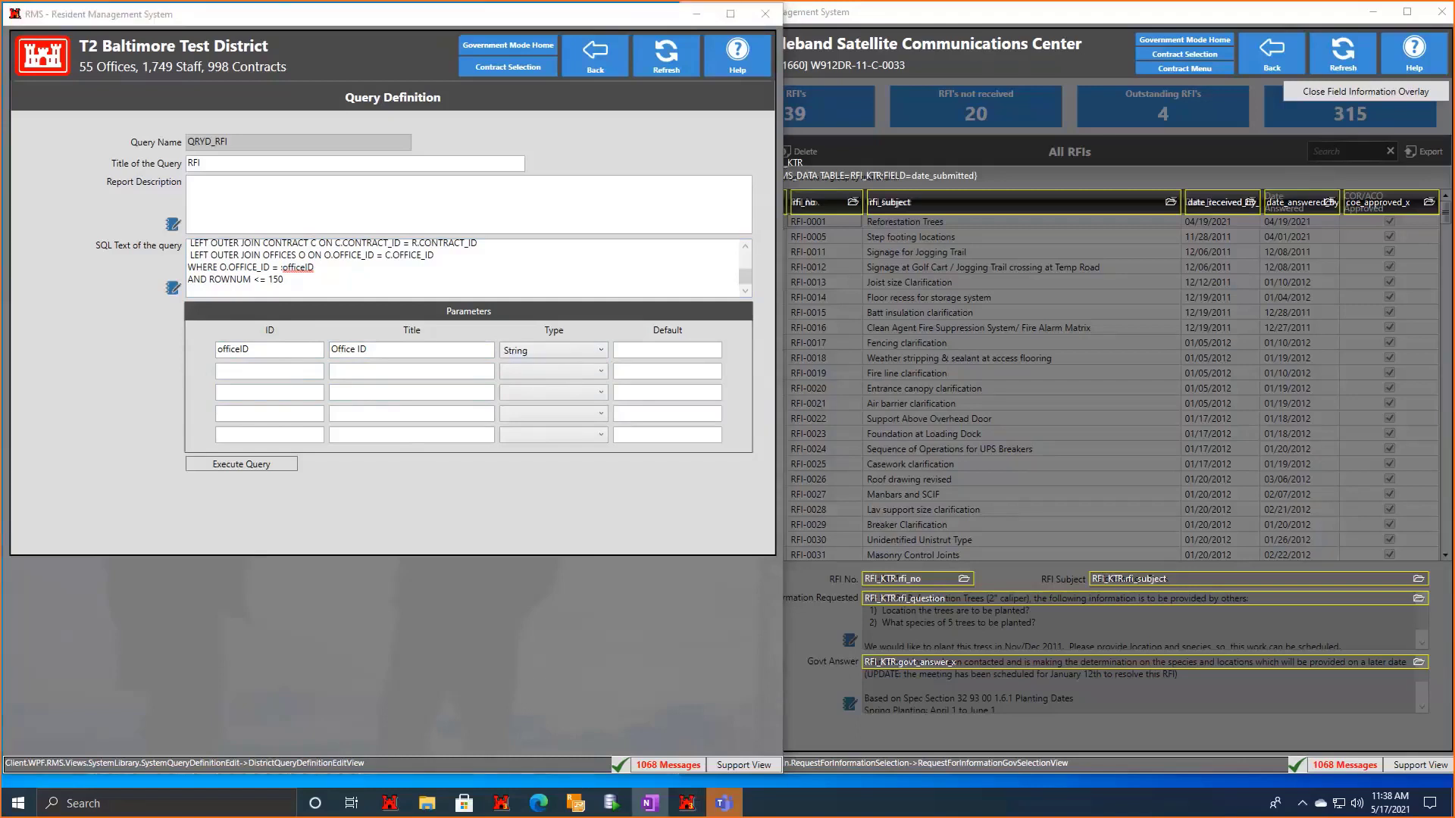
left_click(682, 351)
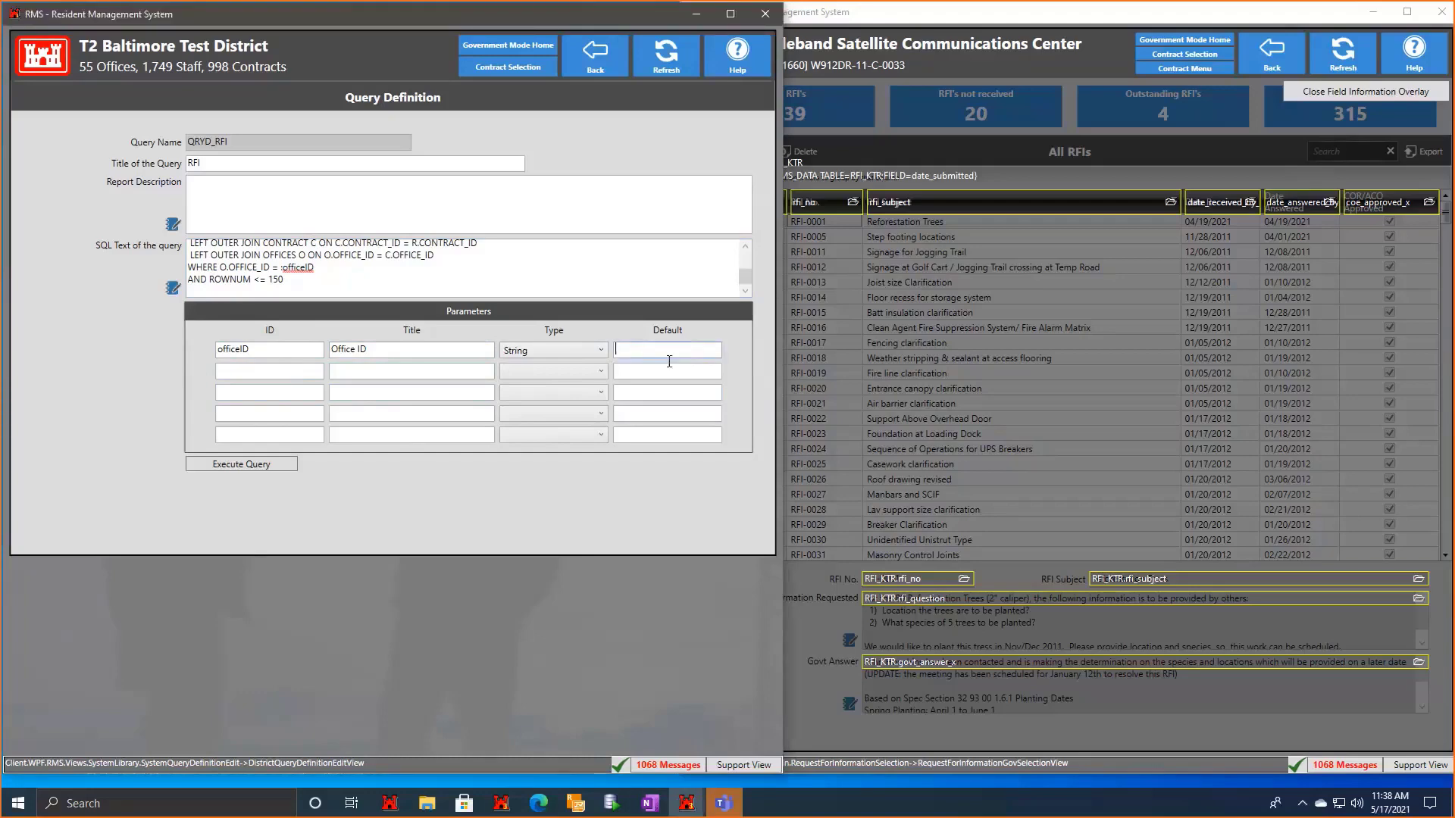
type("E1000020")
Execute the query with Office ID E1000020 and look through the returned RFI submission dates, numbers and subjects.
left_click(229, 463)
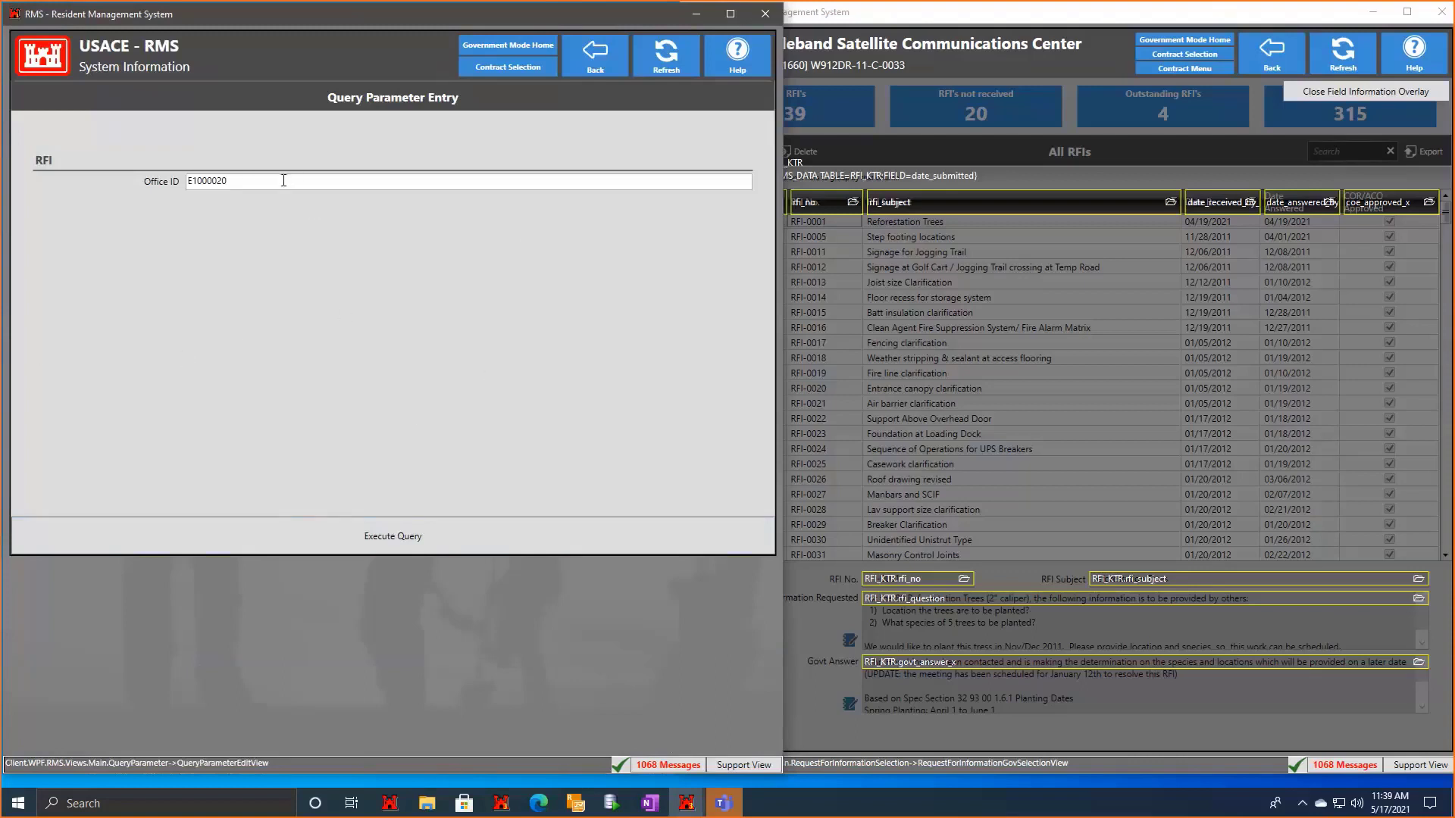
double_click(196, 186)
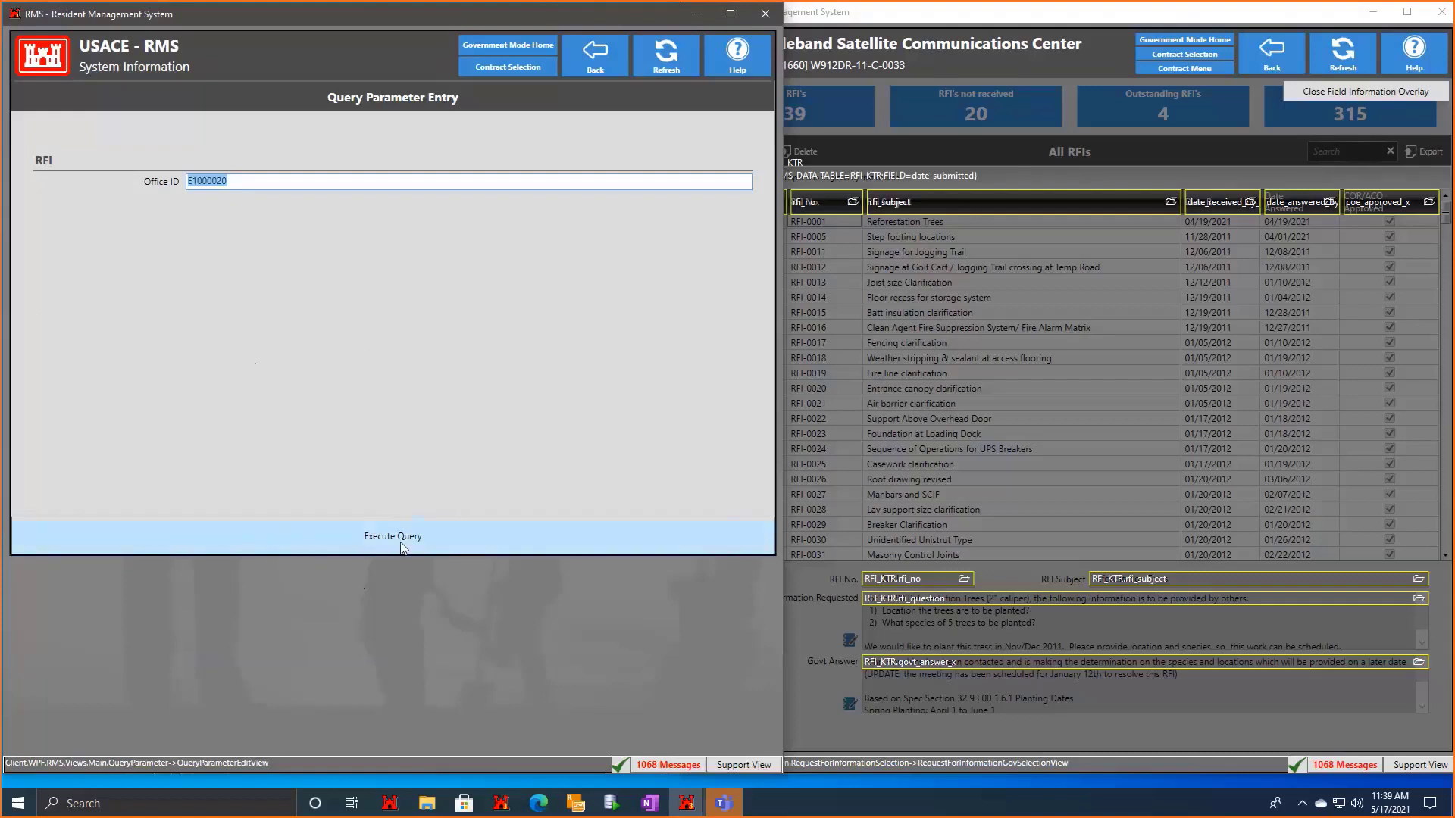
left_click(430, 545)
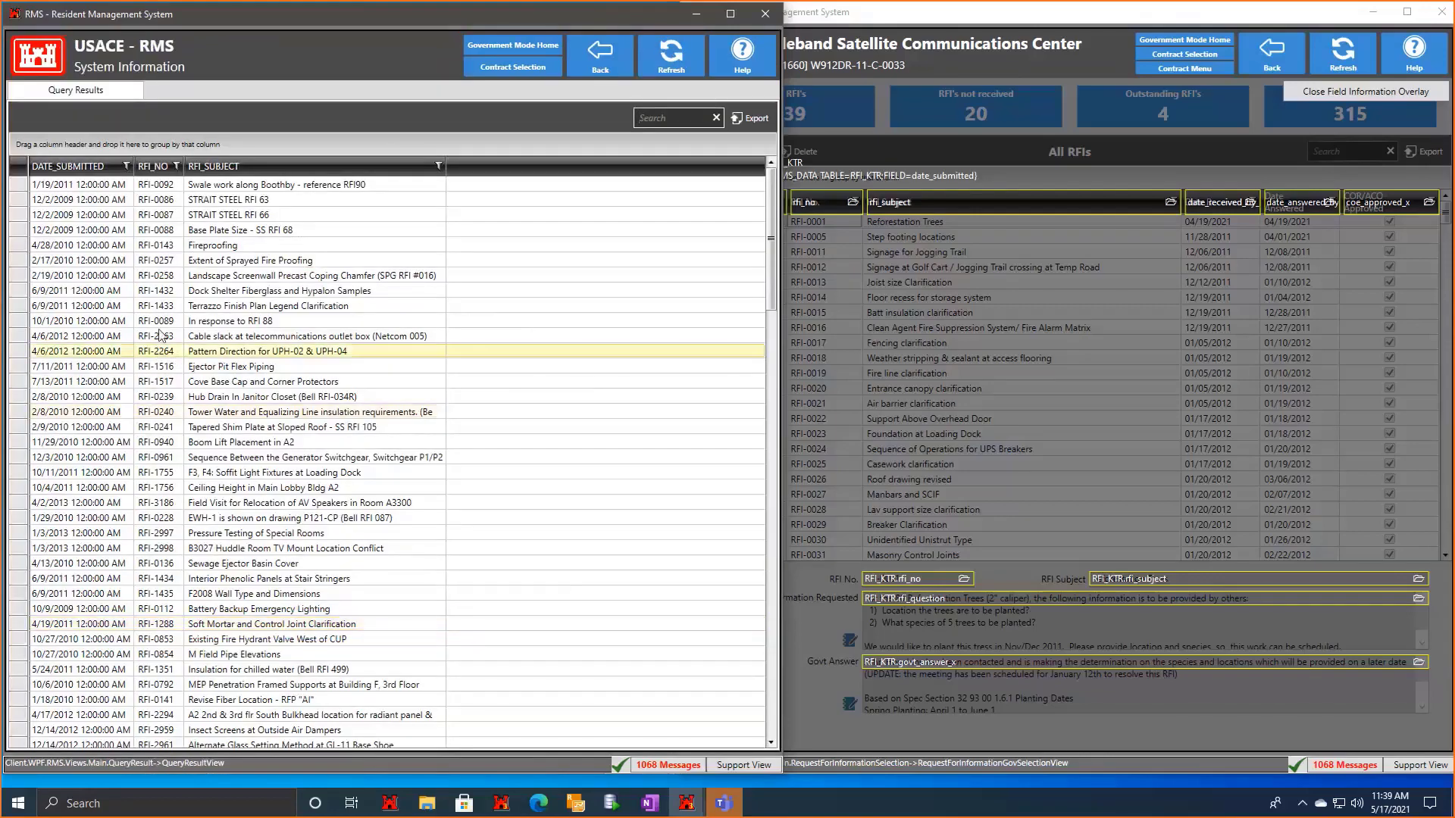
scroll(165, 415, "down", 6)
scroll(167, 415, "down", 3)
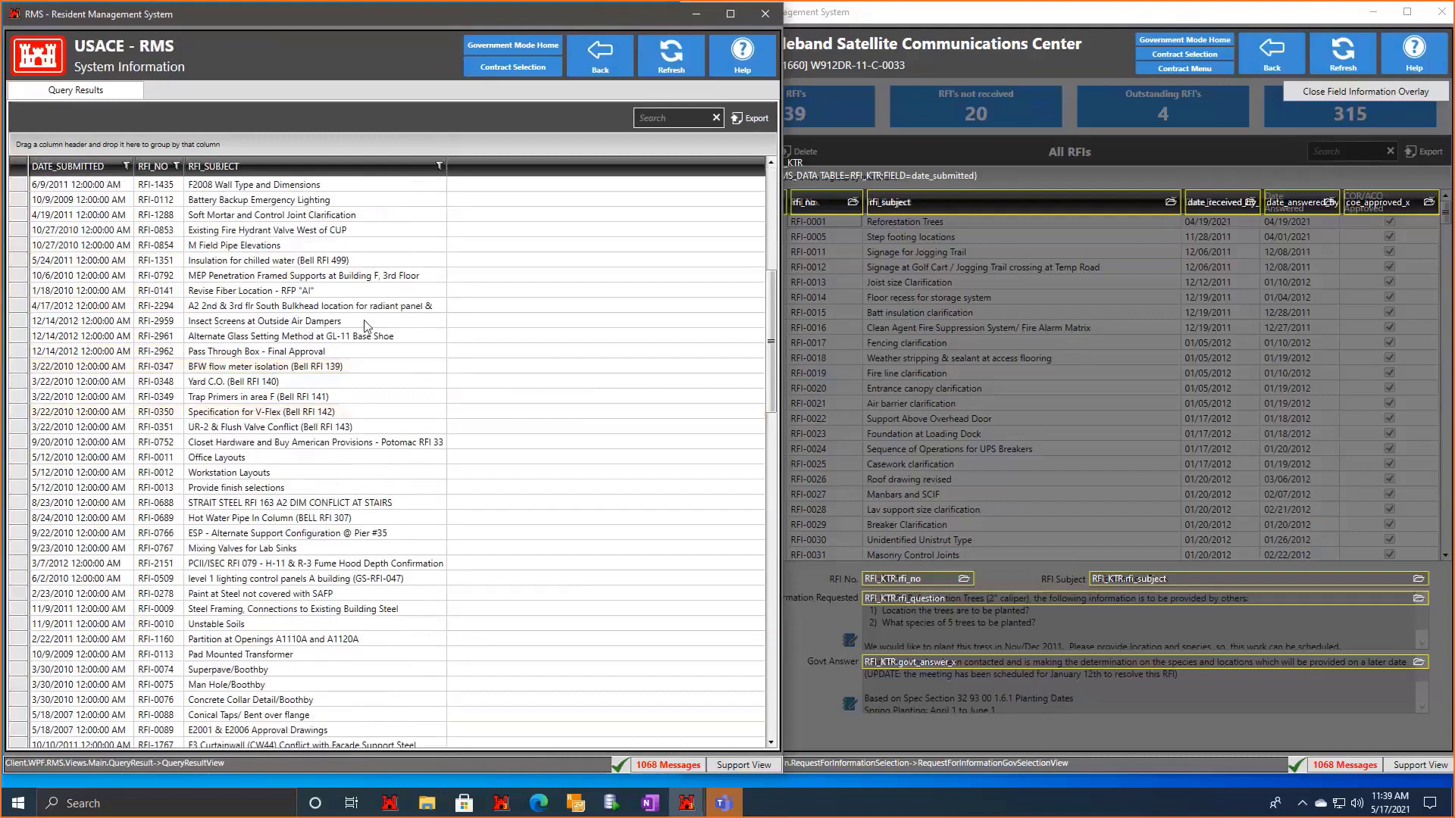
scroll(249, 523, "up", 9)
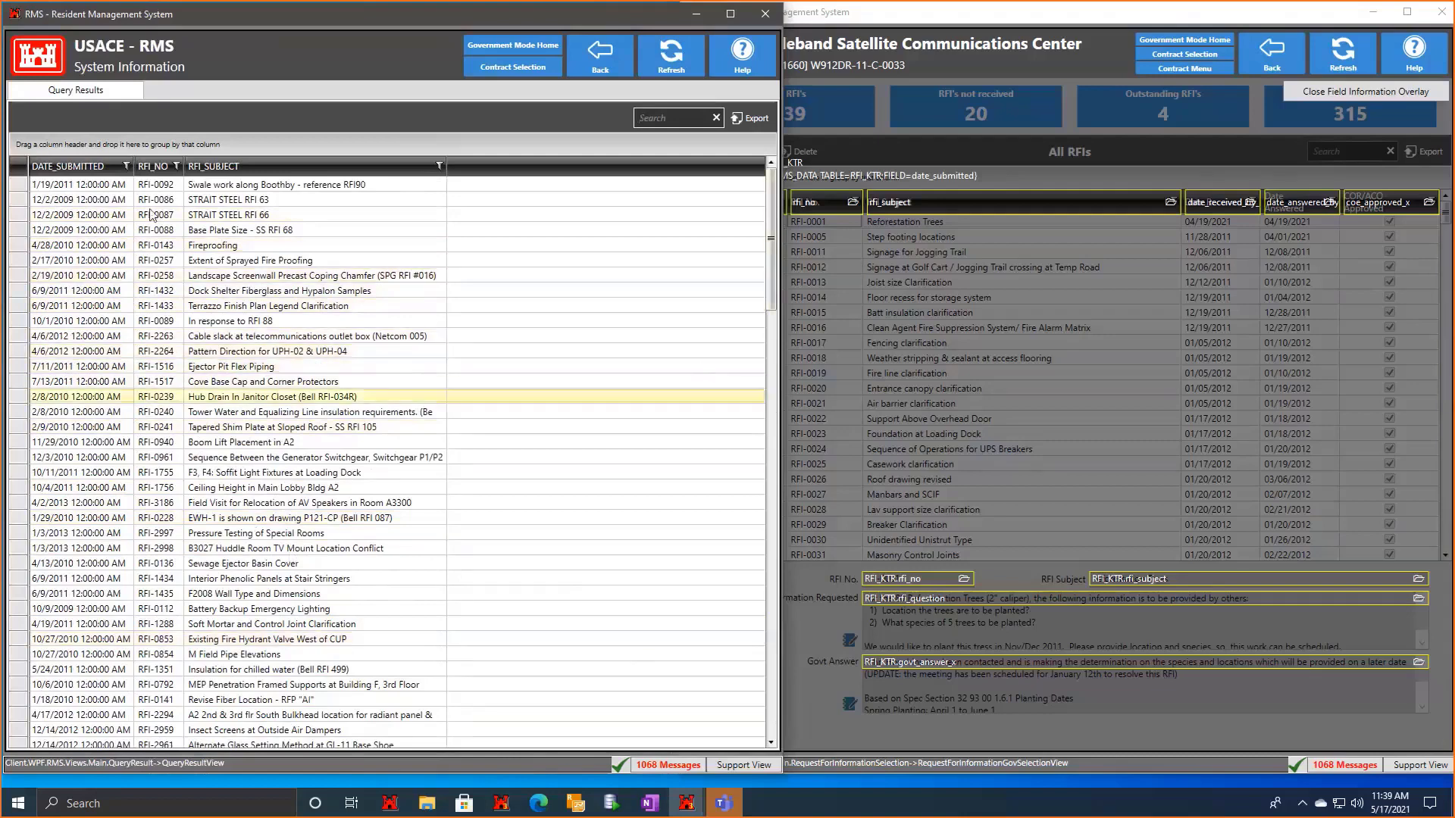
Leave the query results and query definitions, and open the Custom Reports of the District Library.
left_click(593, 65)
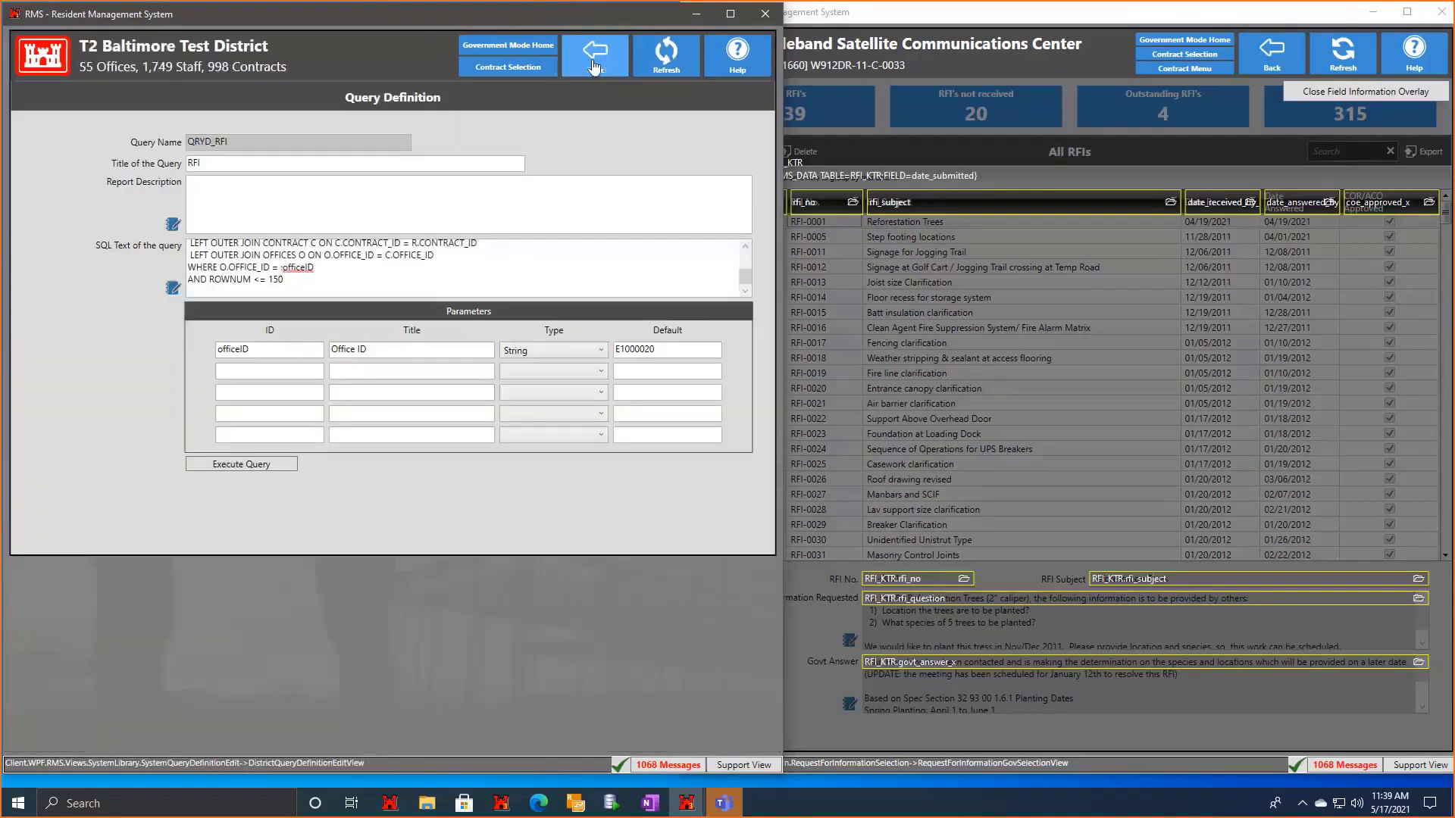
left_click(593, 66)
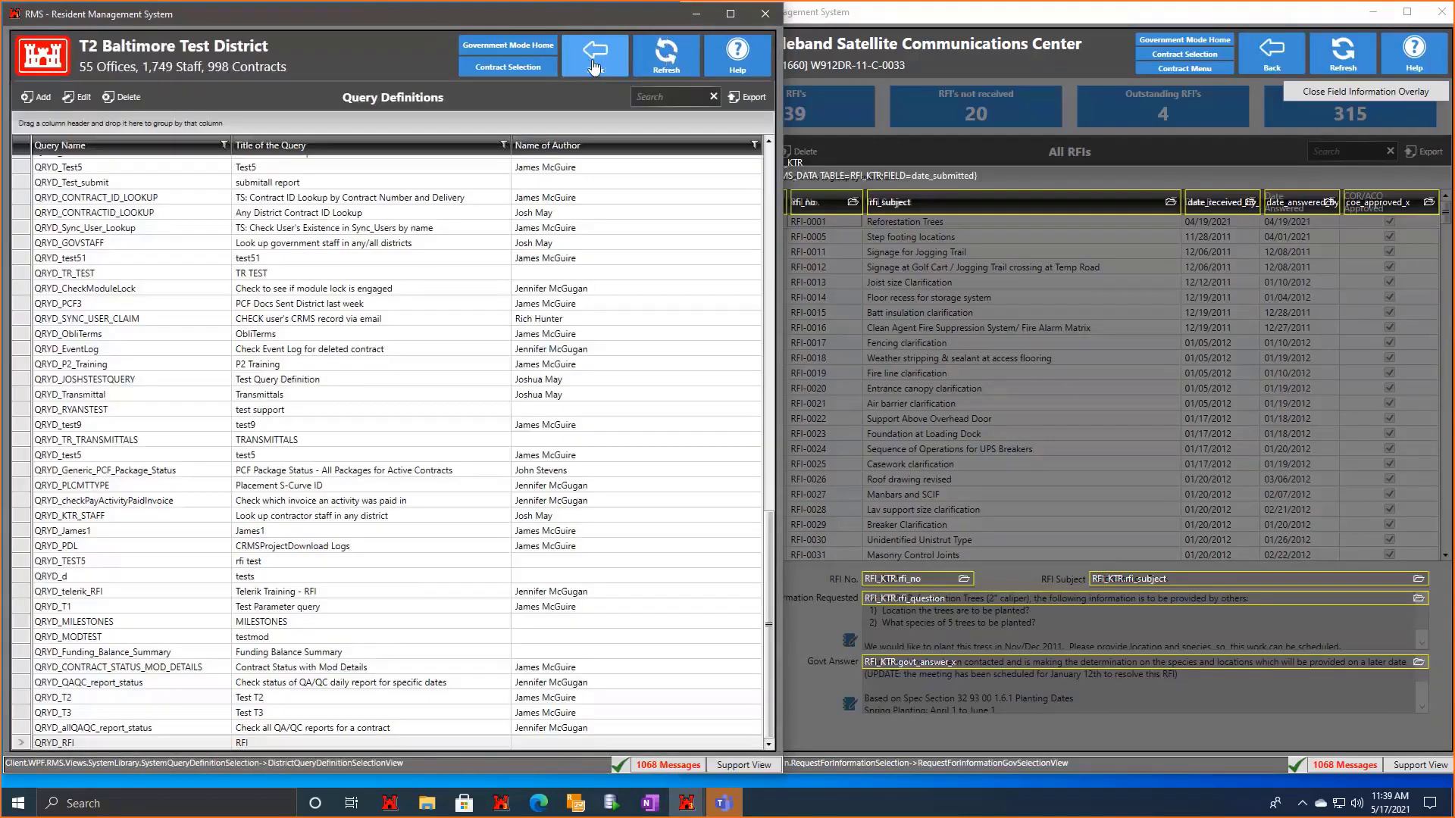
left_click(592, 67)
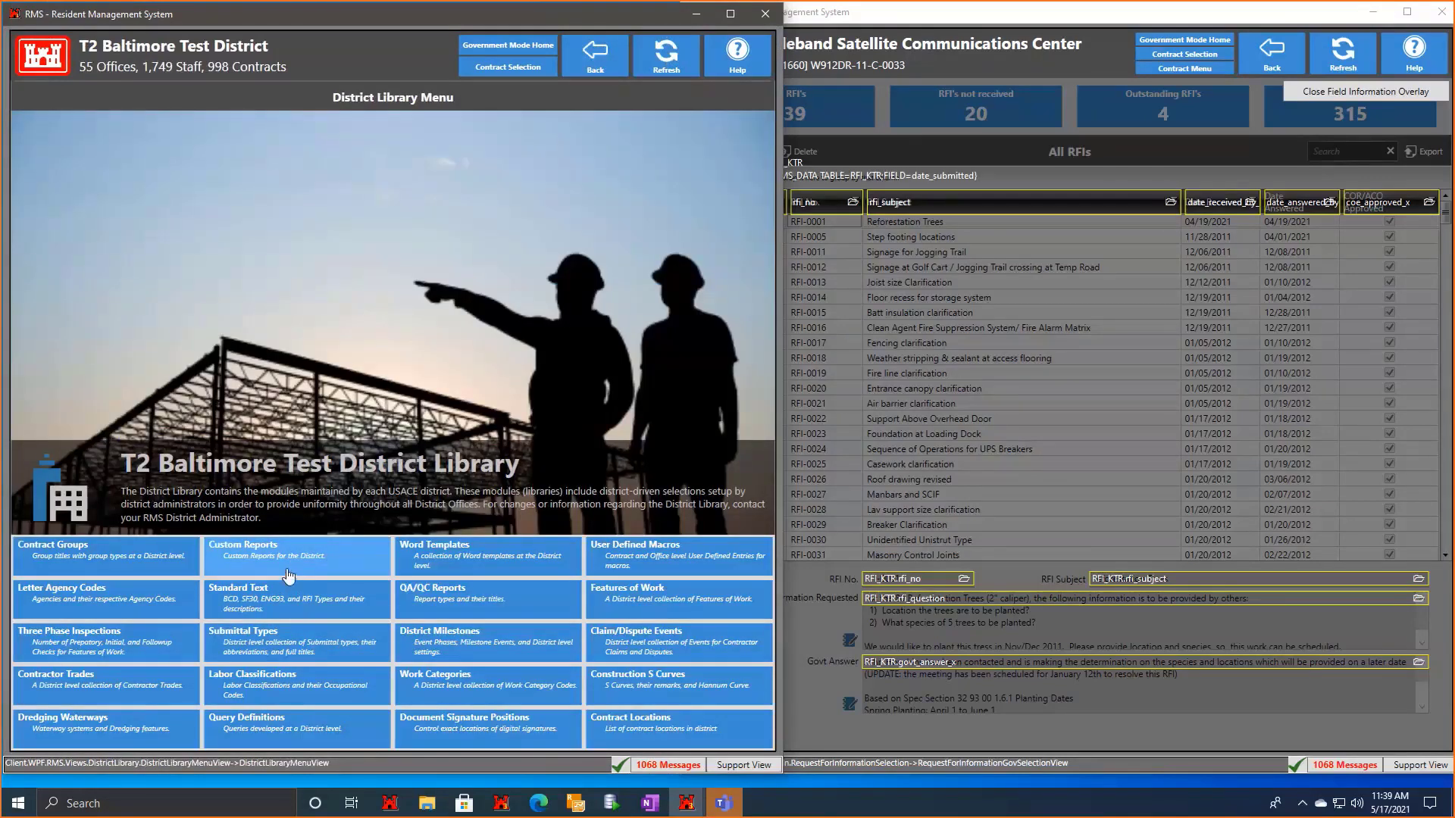
left_click(267, 565)
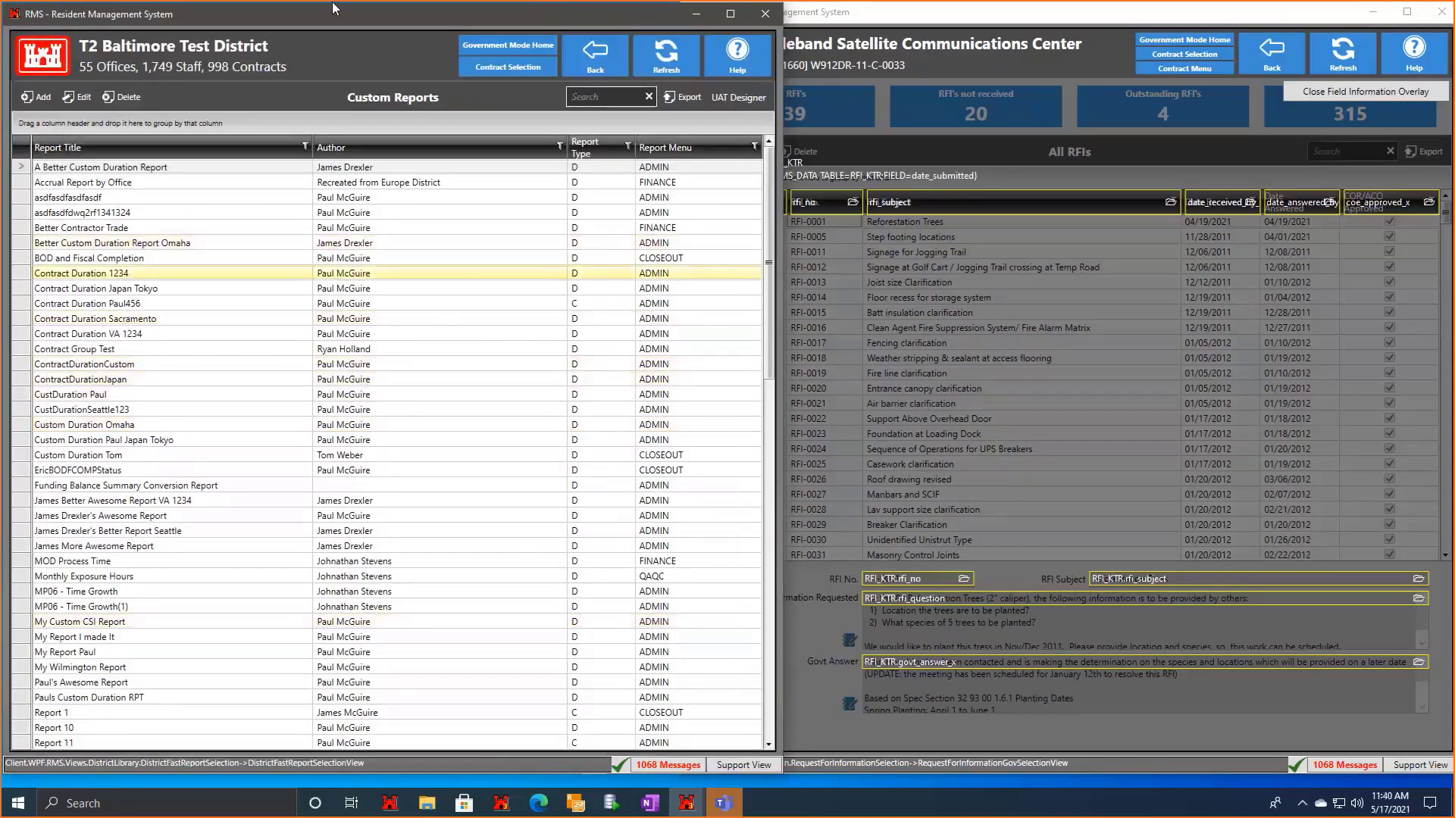
Maximize the window and switch the custom reports to the UAT Designer, accepting the UAT tester notice.
double_click(309, 10)
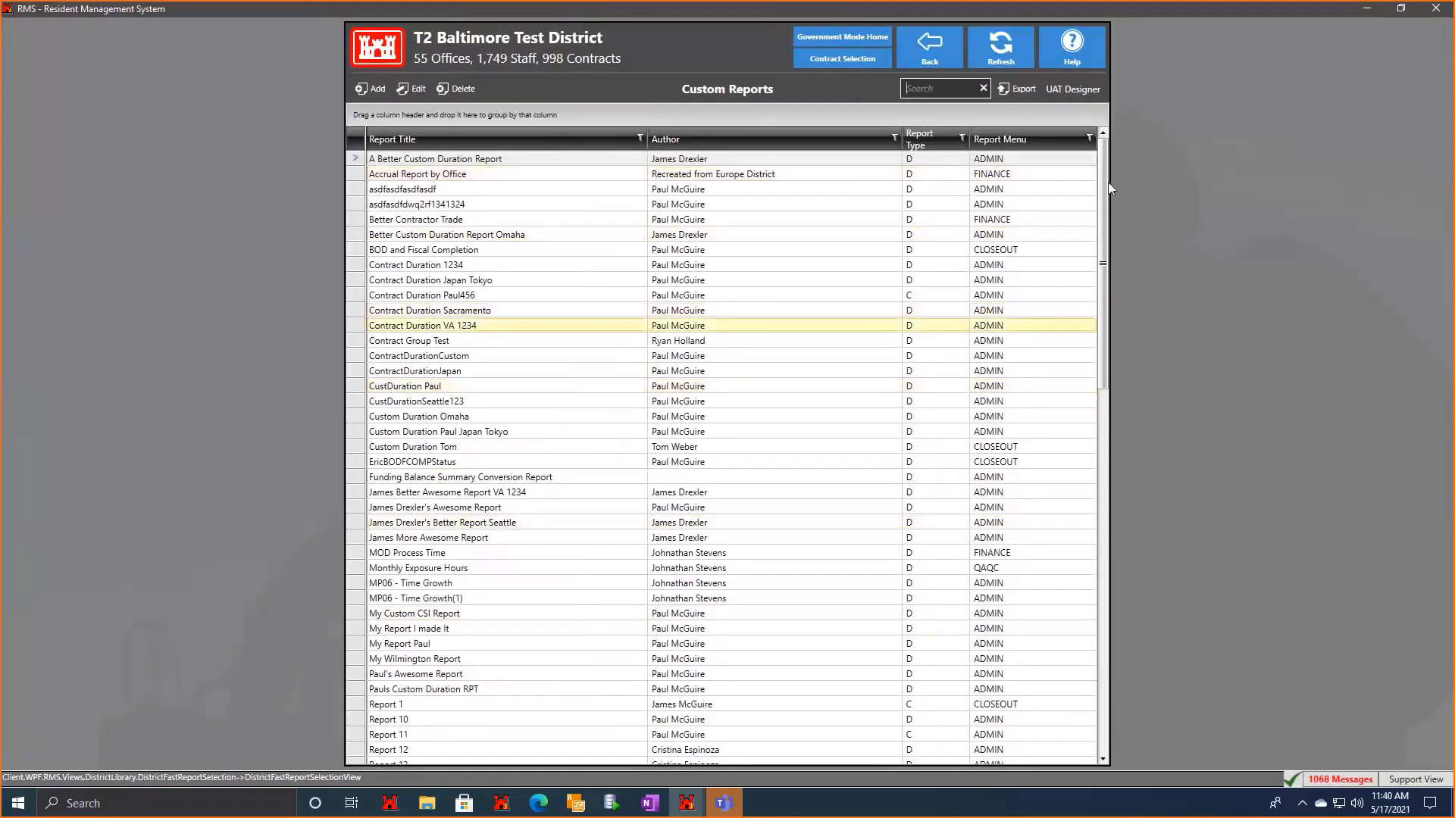
left_click(1070, 92)
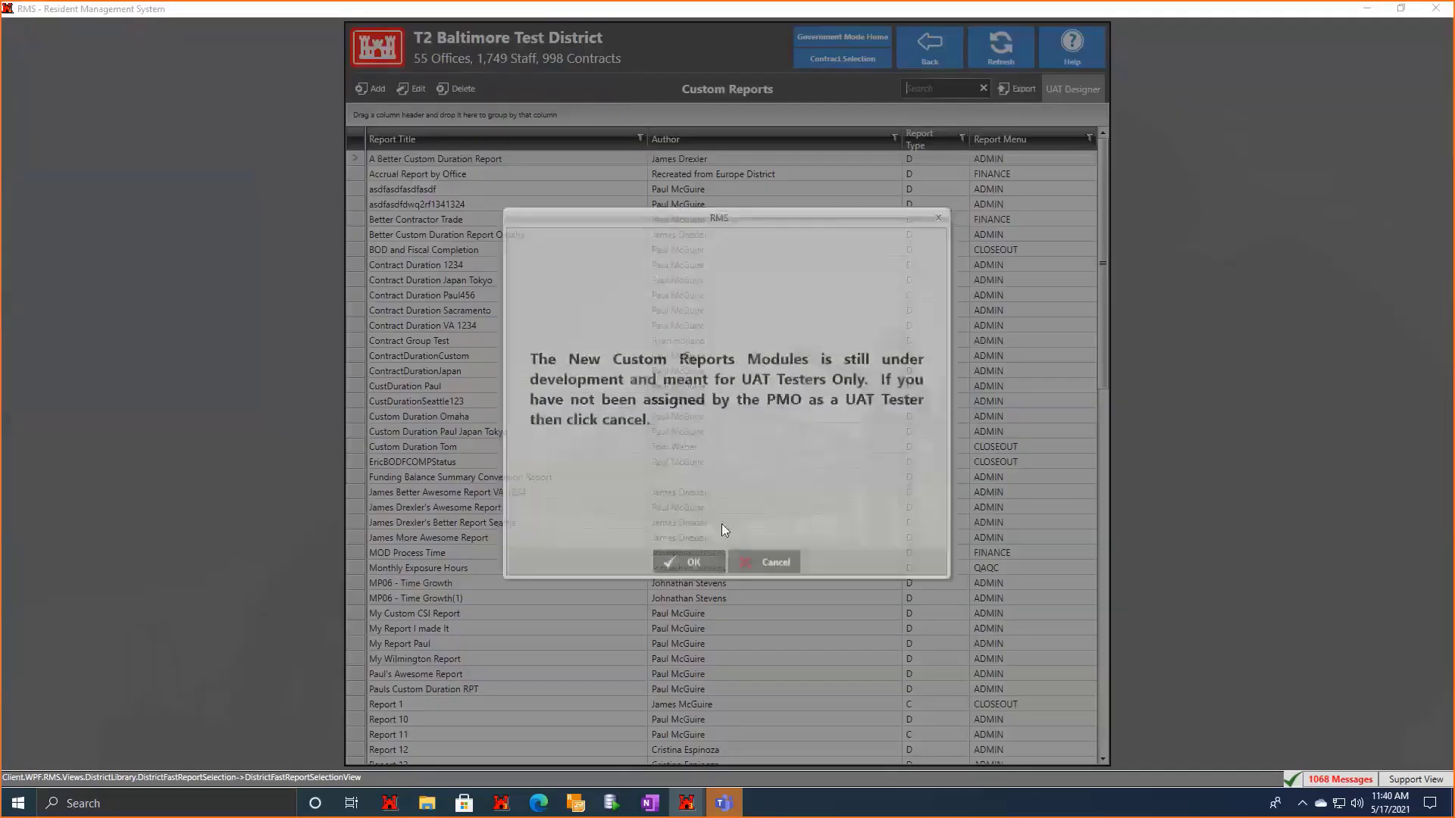
left_click(699, 557)
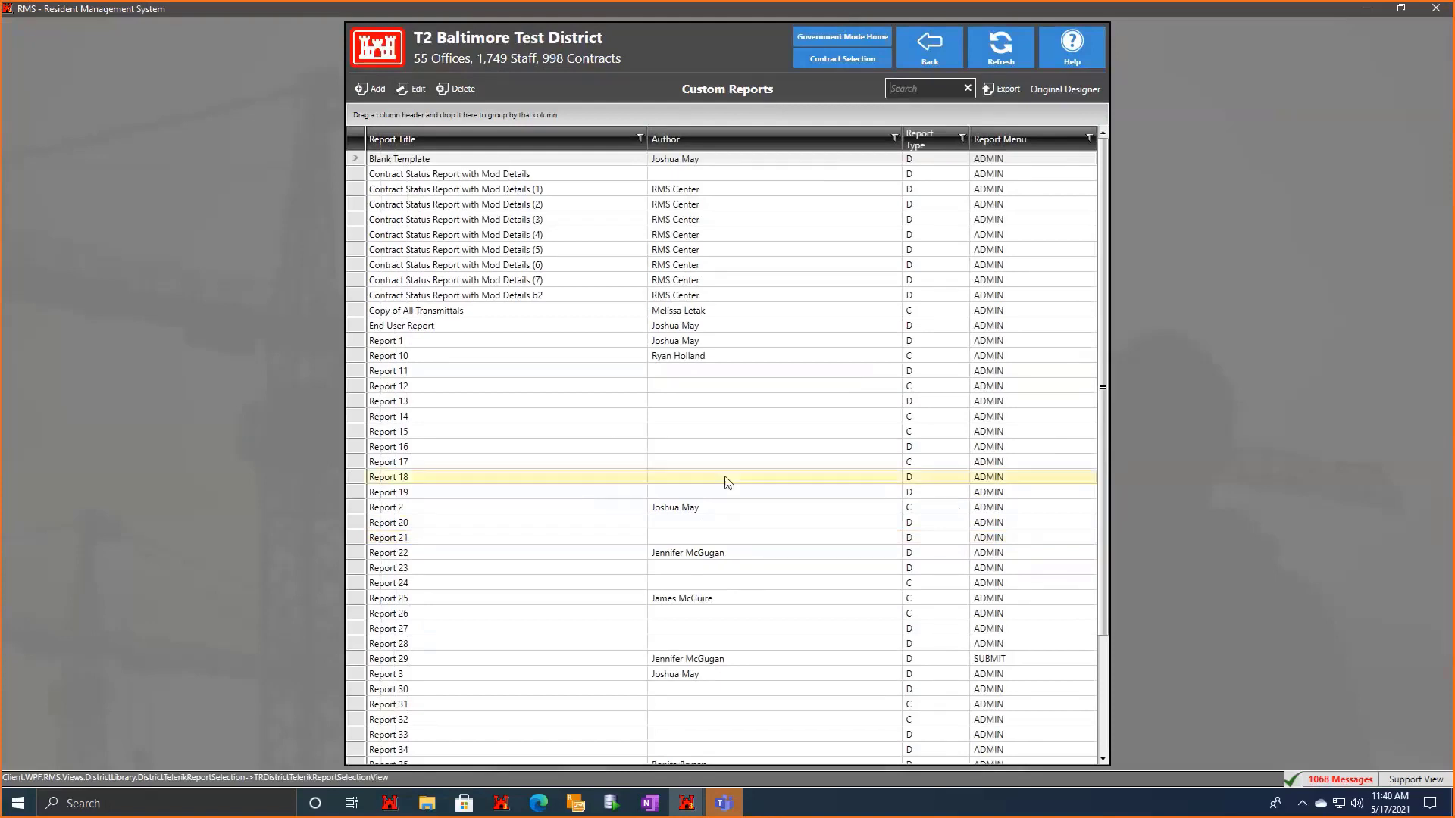
scroll(694, 513, "up", 1)
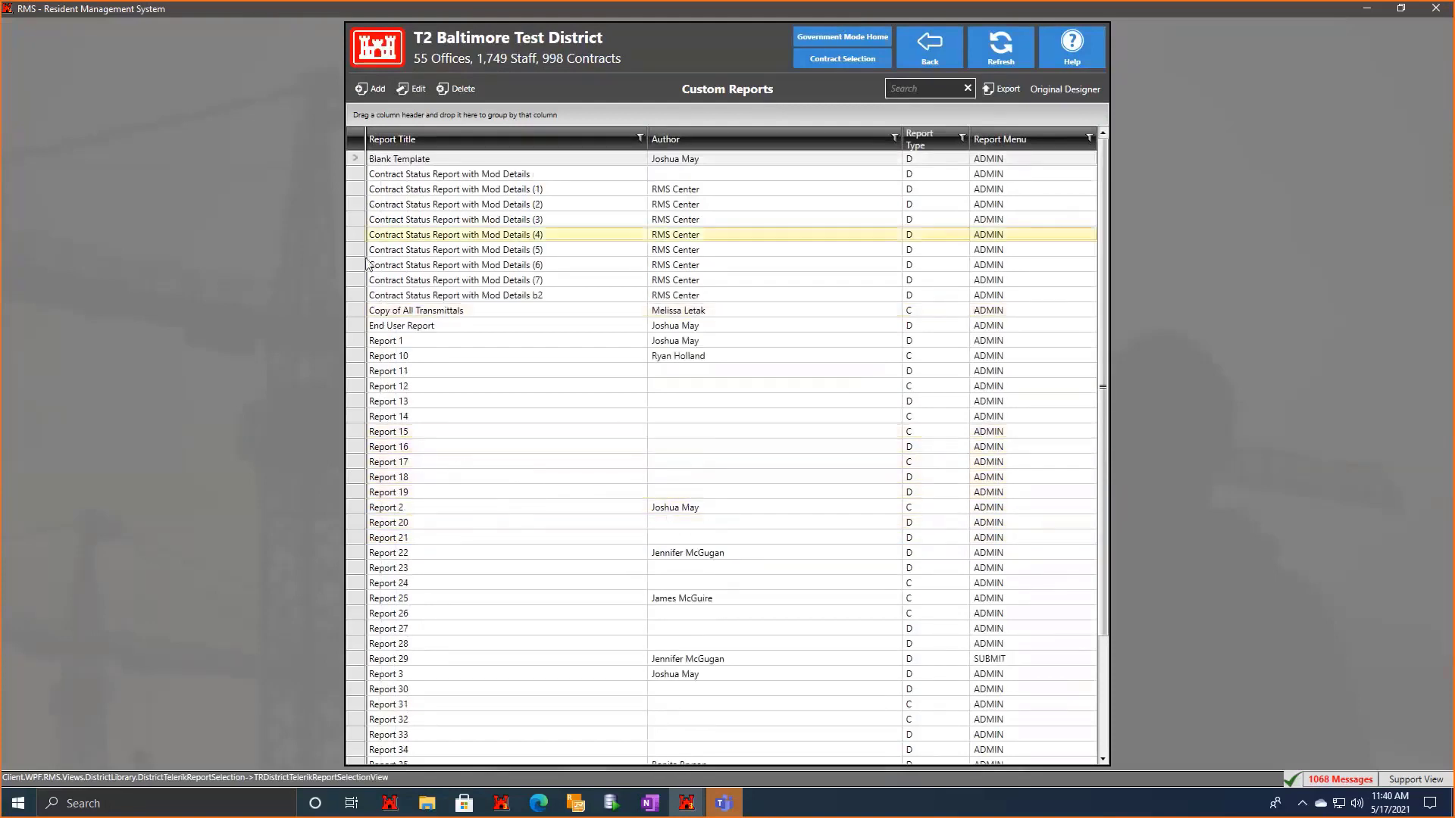
Add a new custom report and include QRYD_RFI as its required collection.
left_click(370, 89)
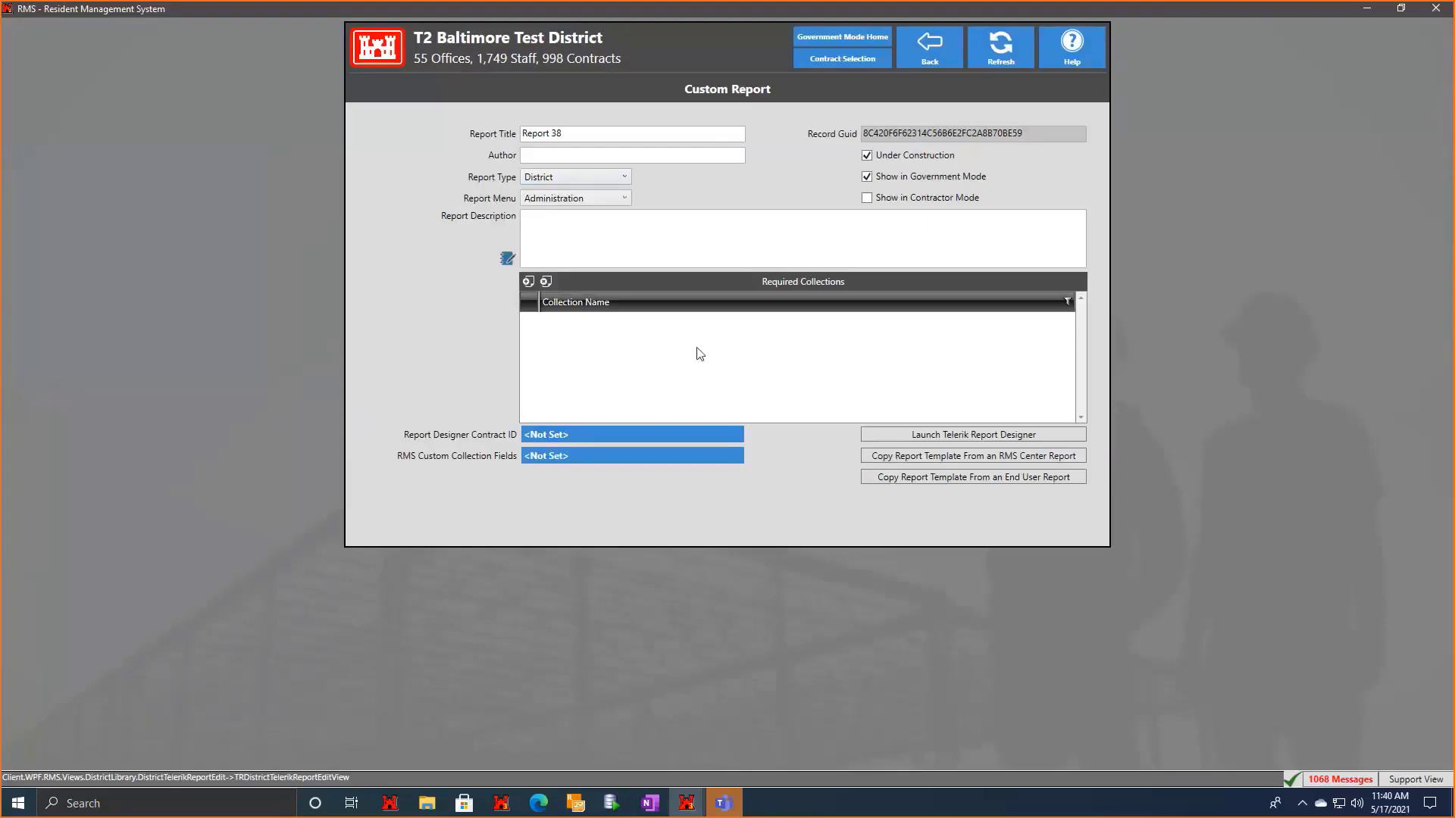
left_click(529, 283)
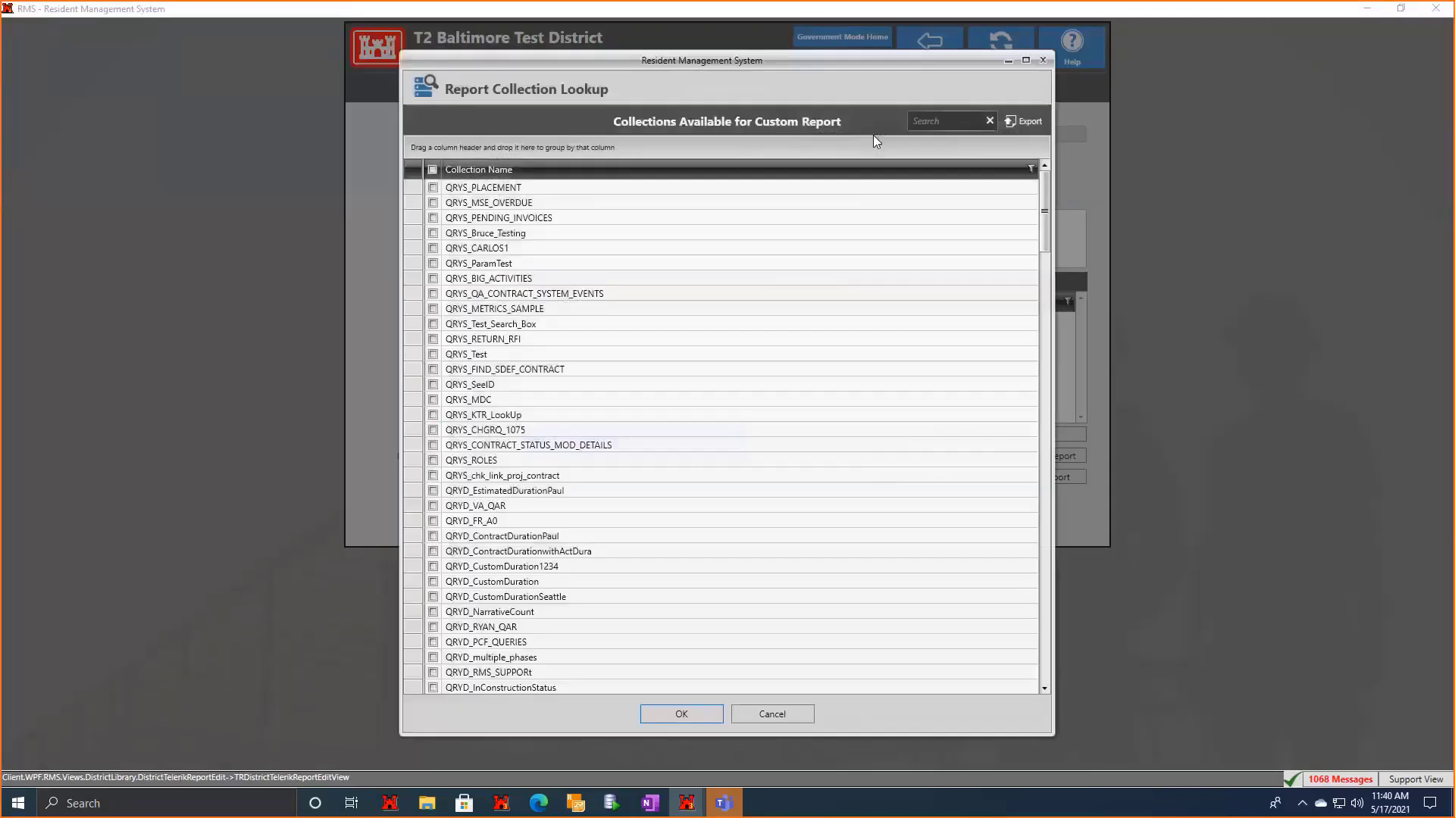
type("rfi")
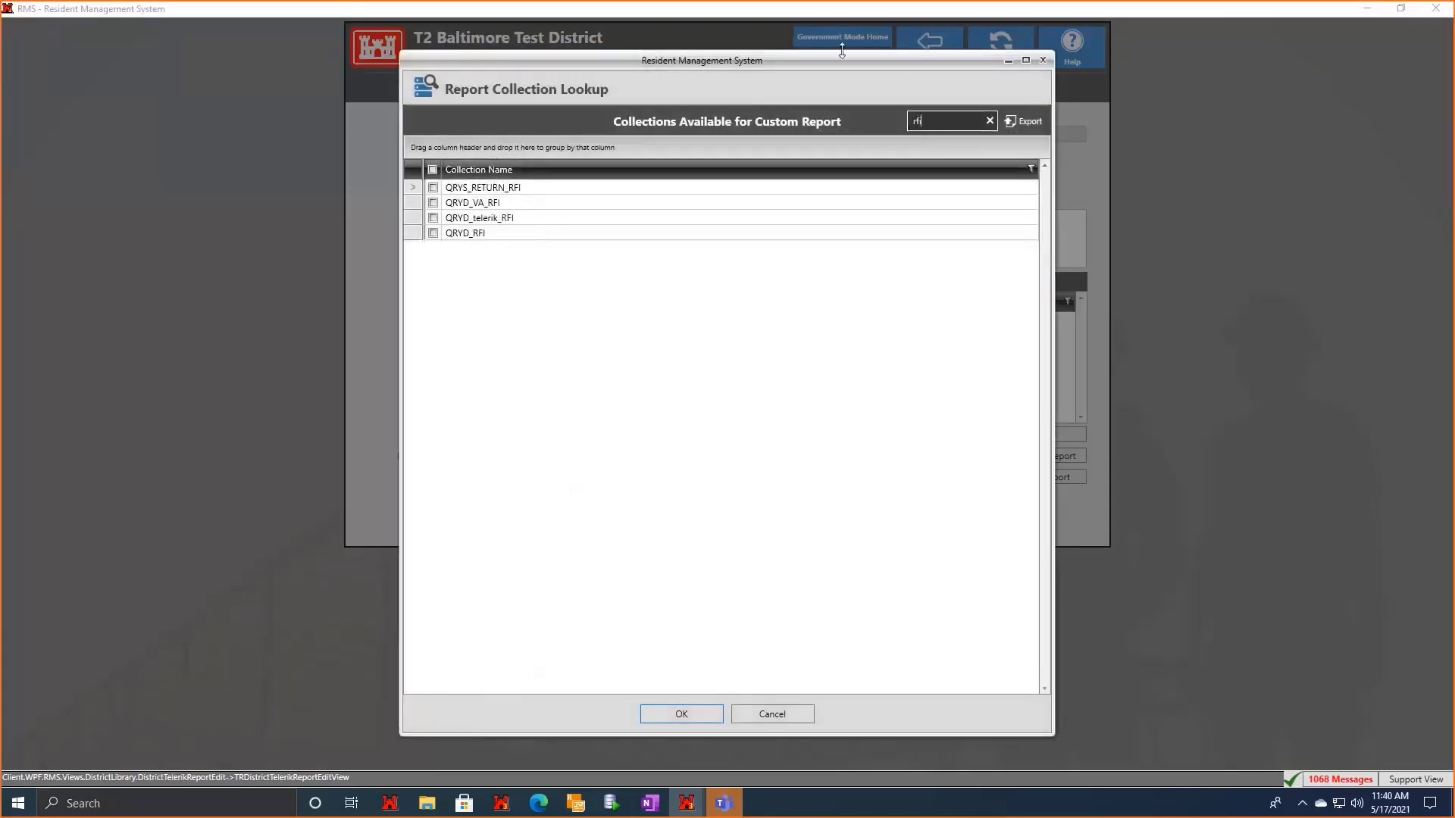
left_click(497, 234)
left_click(704, 717)
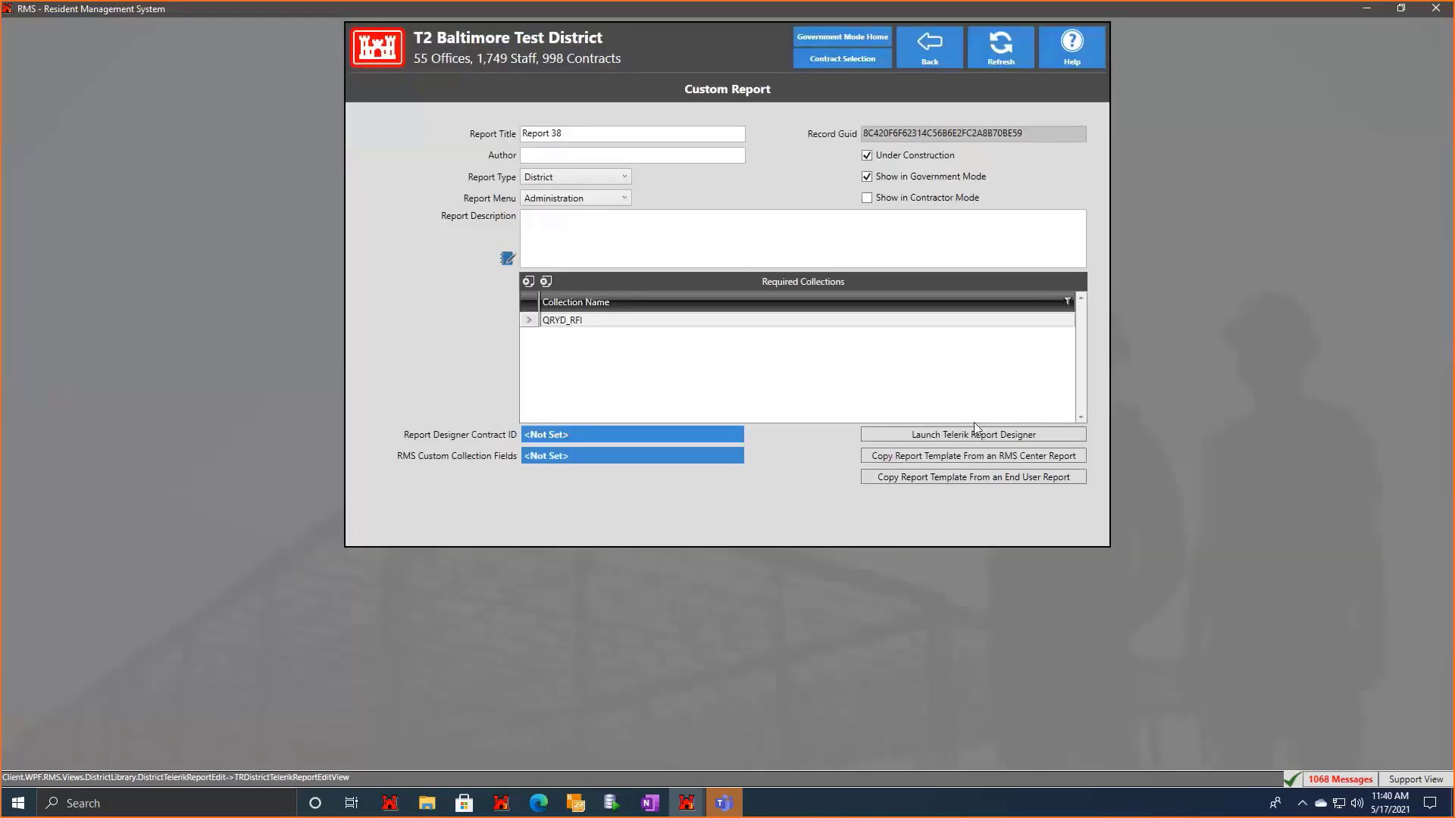
Launch the Telerik Report Designer for the report with Office ID E1000020, overwriting the existing template file with the database version.
left_click(925, 443)
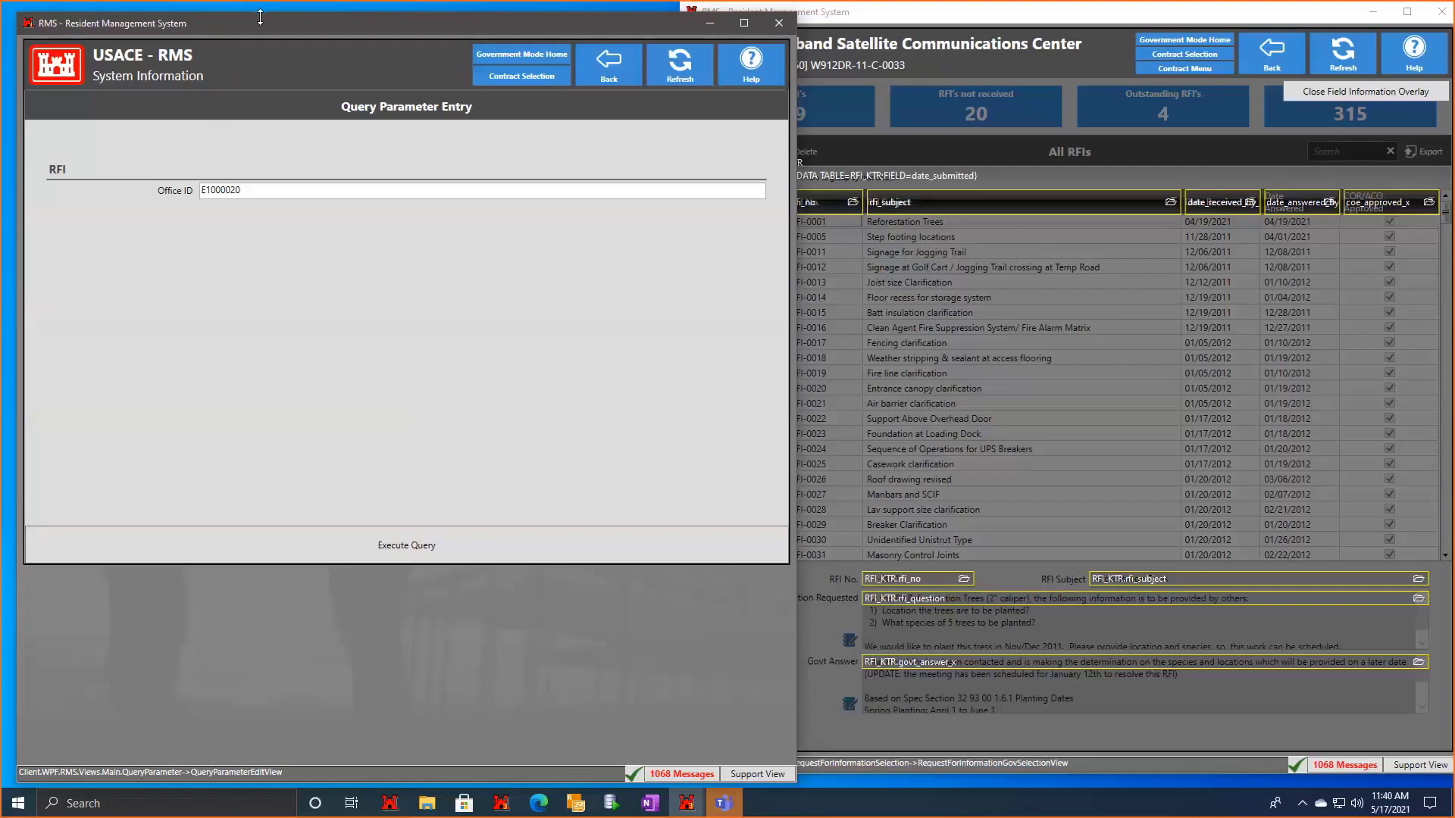
left_click_drag(249, 18, 240, 12)
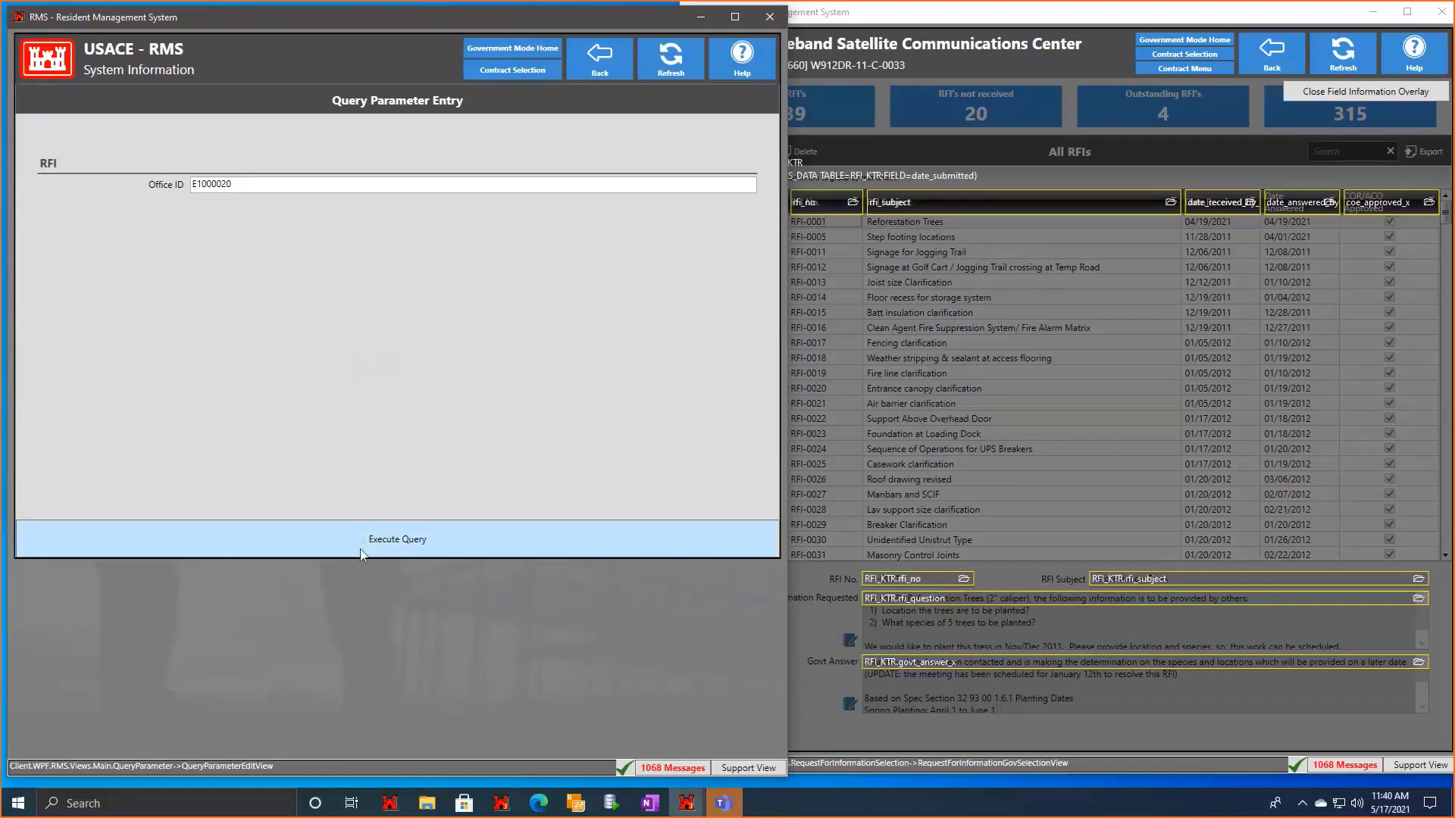
left_click(396, 547)
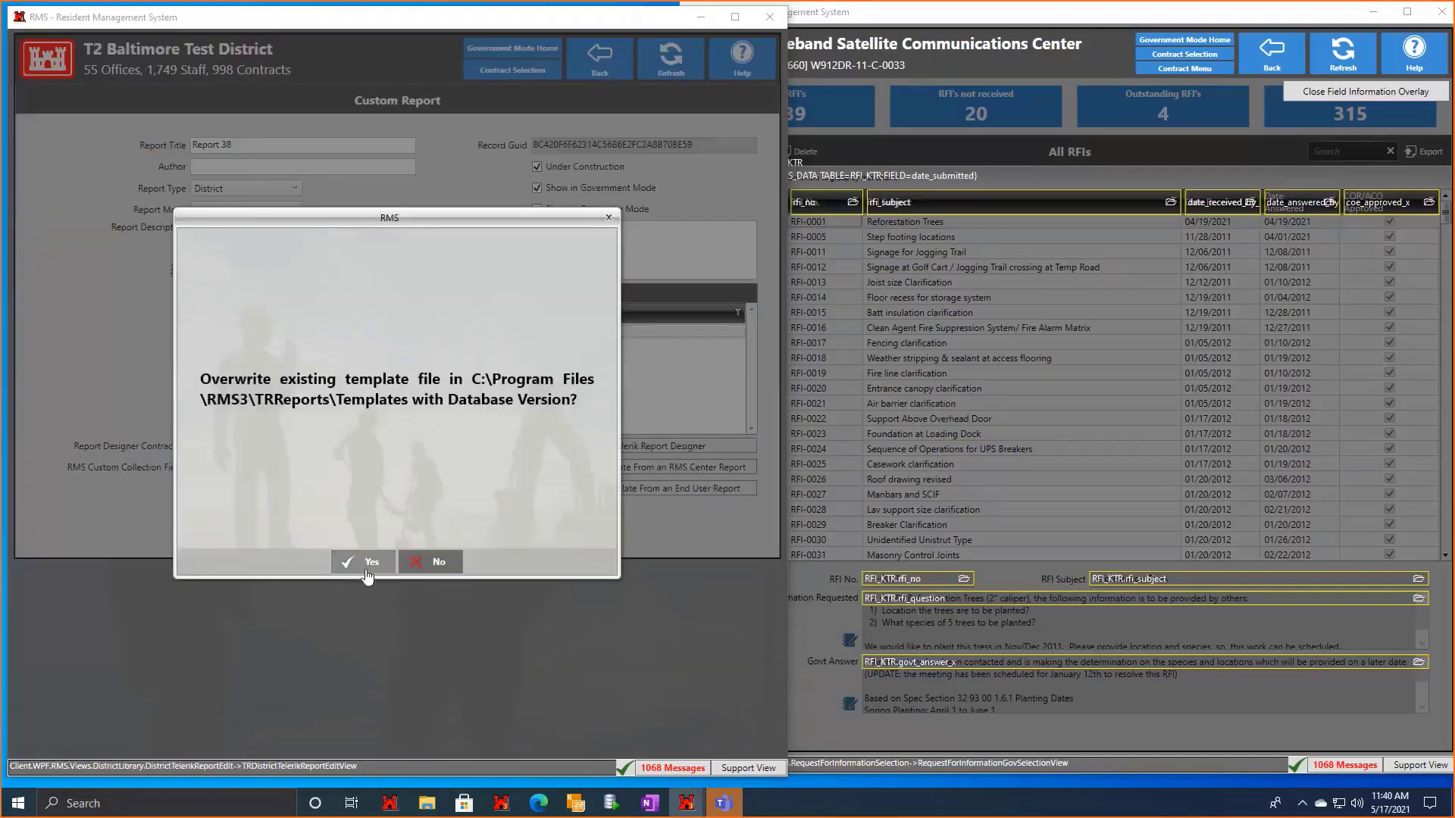
left_click(366, 565)
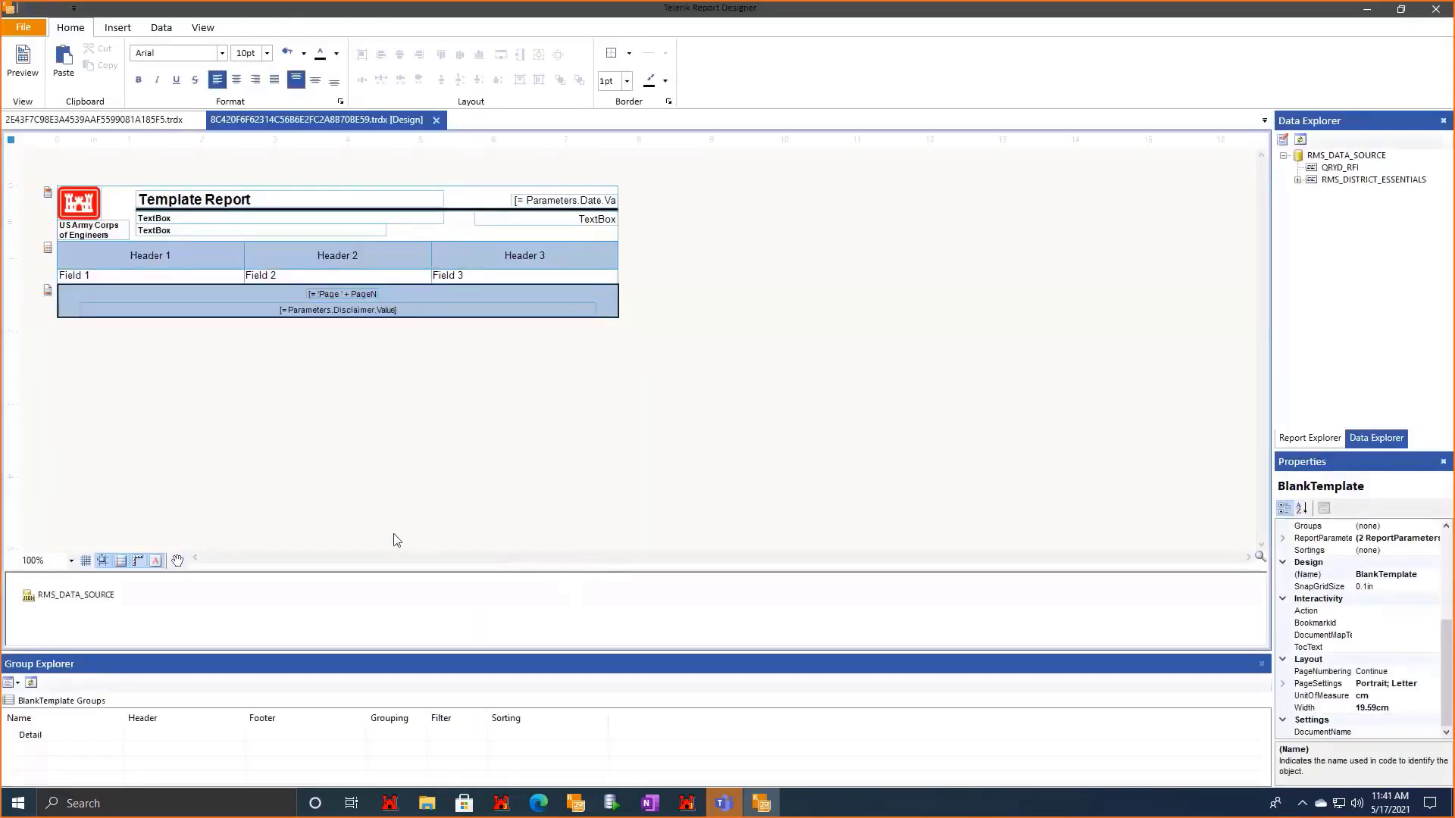
Bind the DataSource property of the template's three-column table to the expression = Fields.QRYD_RFI.
left_click(126, 262)
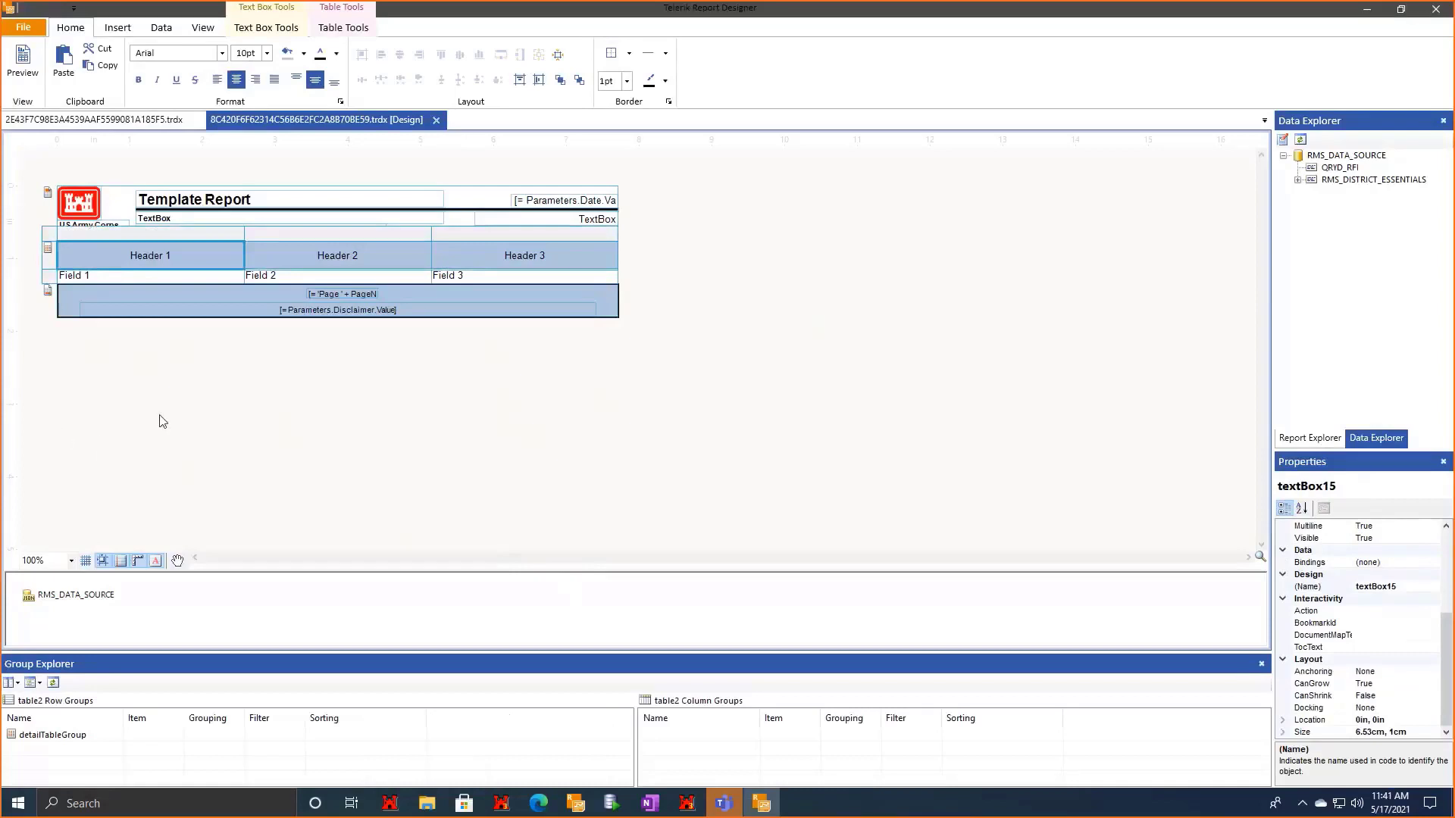
left_click(54, 243)
scroll(1390, 665, "up", 3)
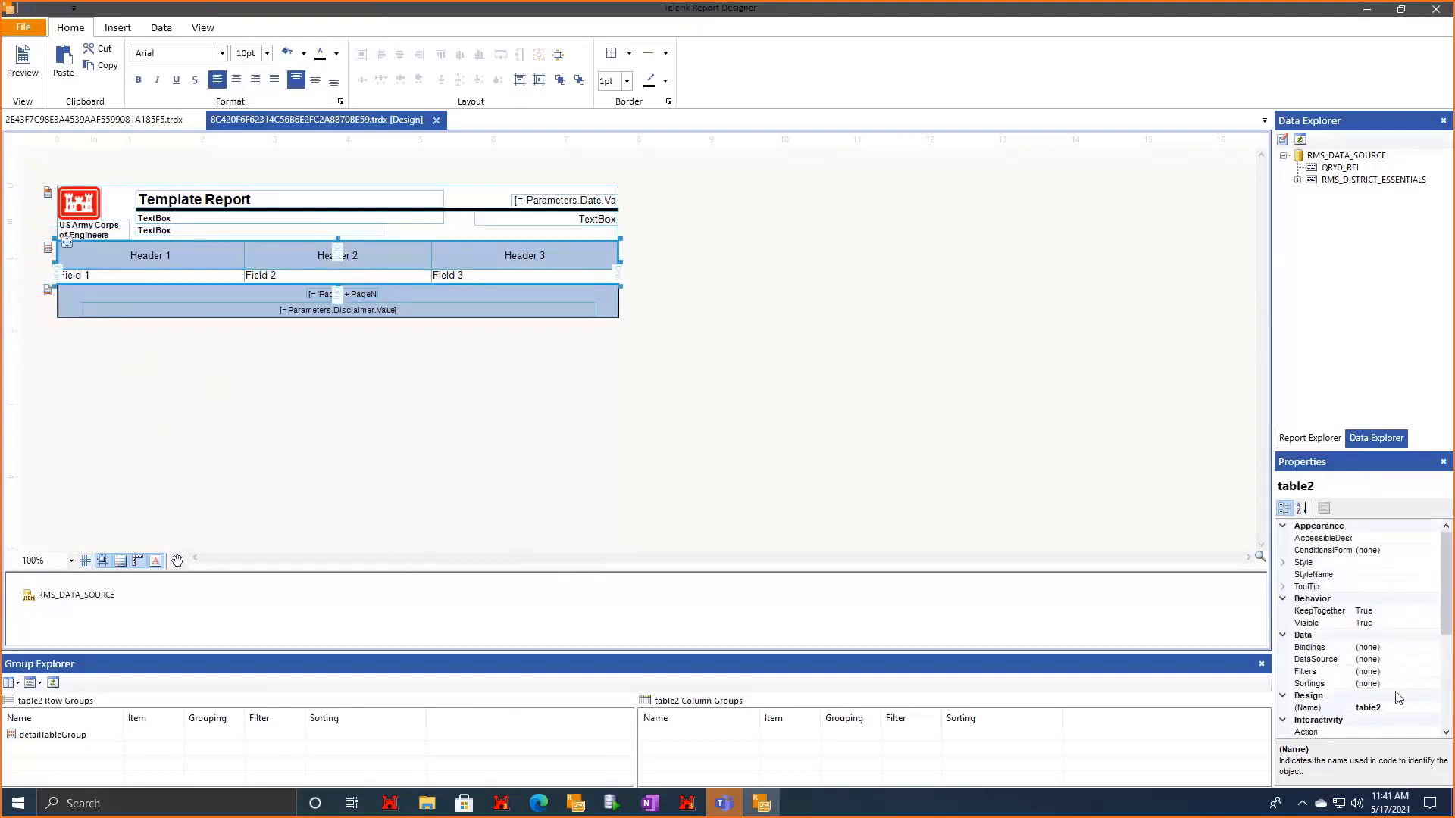
left_click(1417, 649)
left_click(1432, 648)
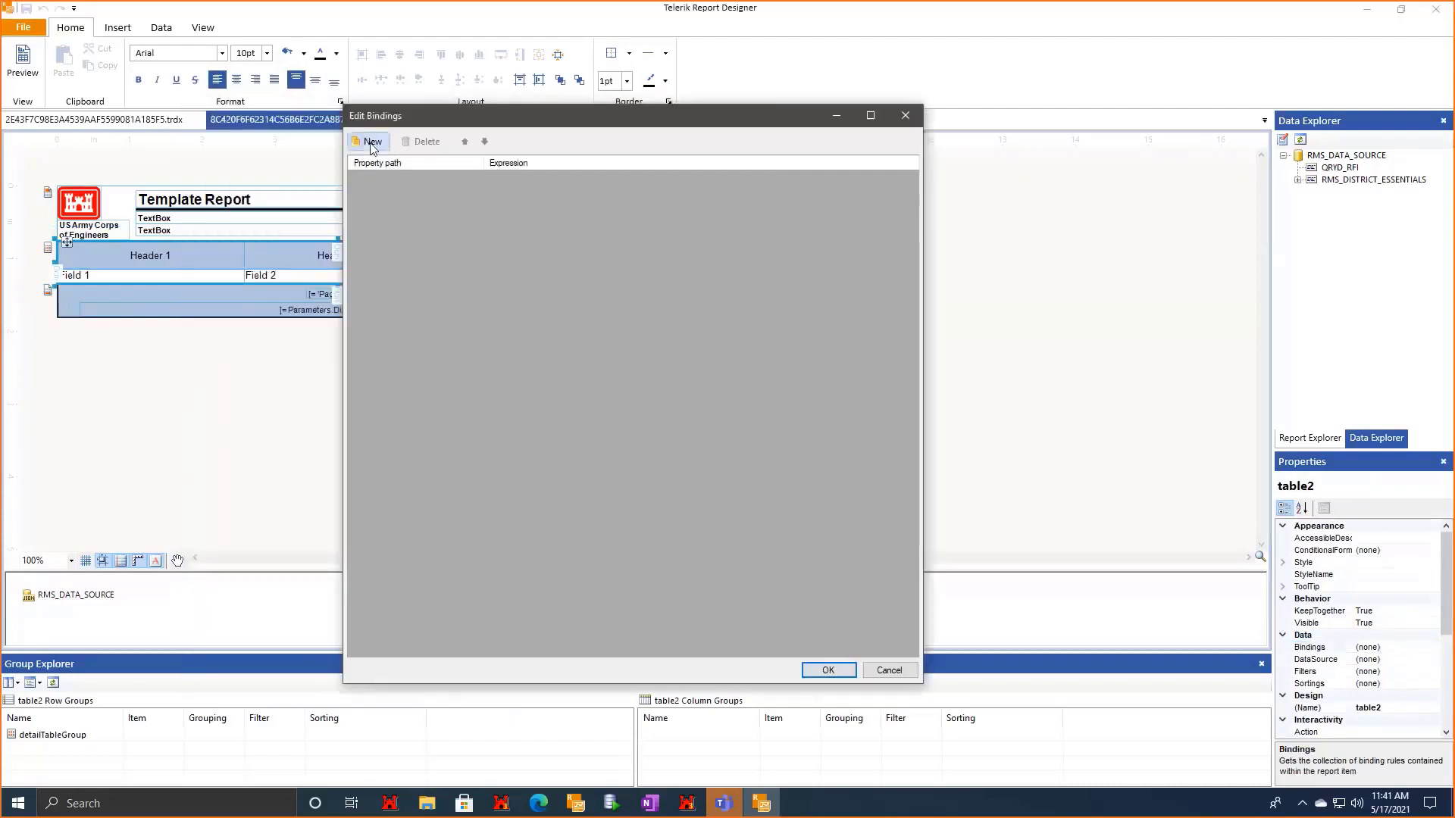
left_click(372, 141)
left_click(475, 179)
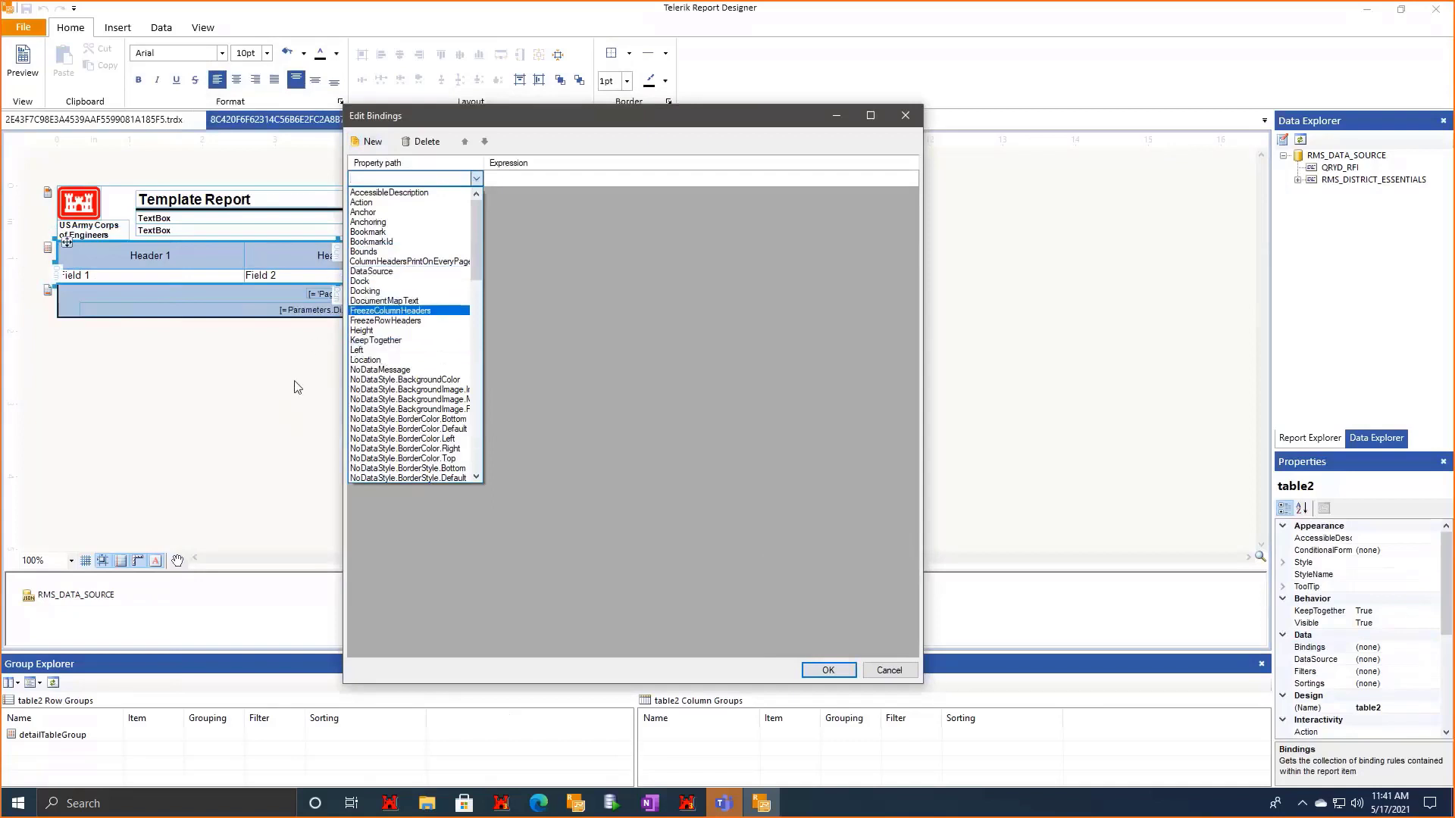
left_click(419, 271)
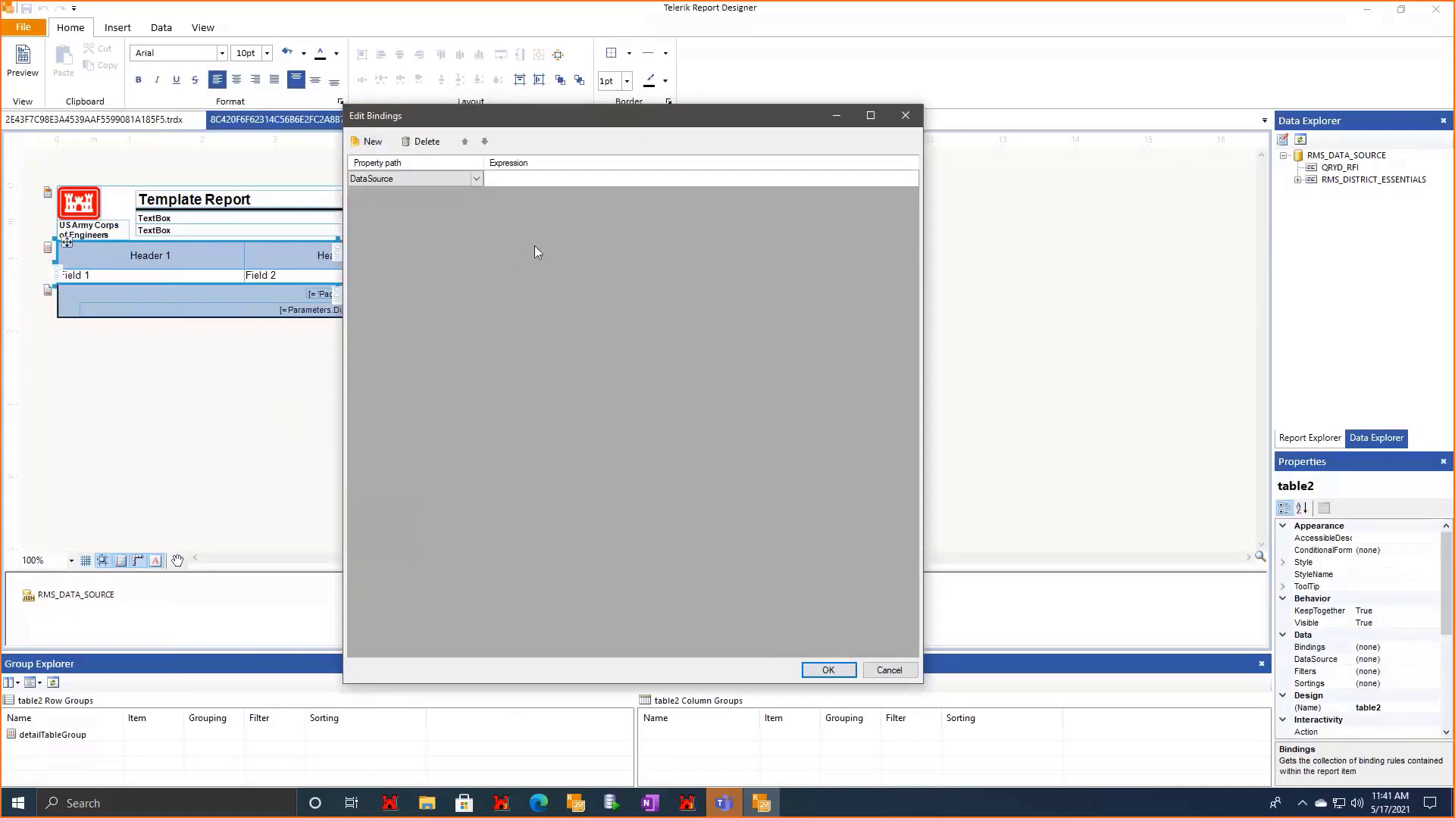
left_click(788, 178)
left_click(911, 178)
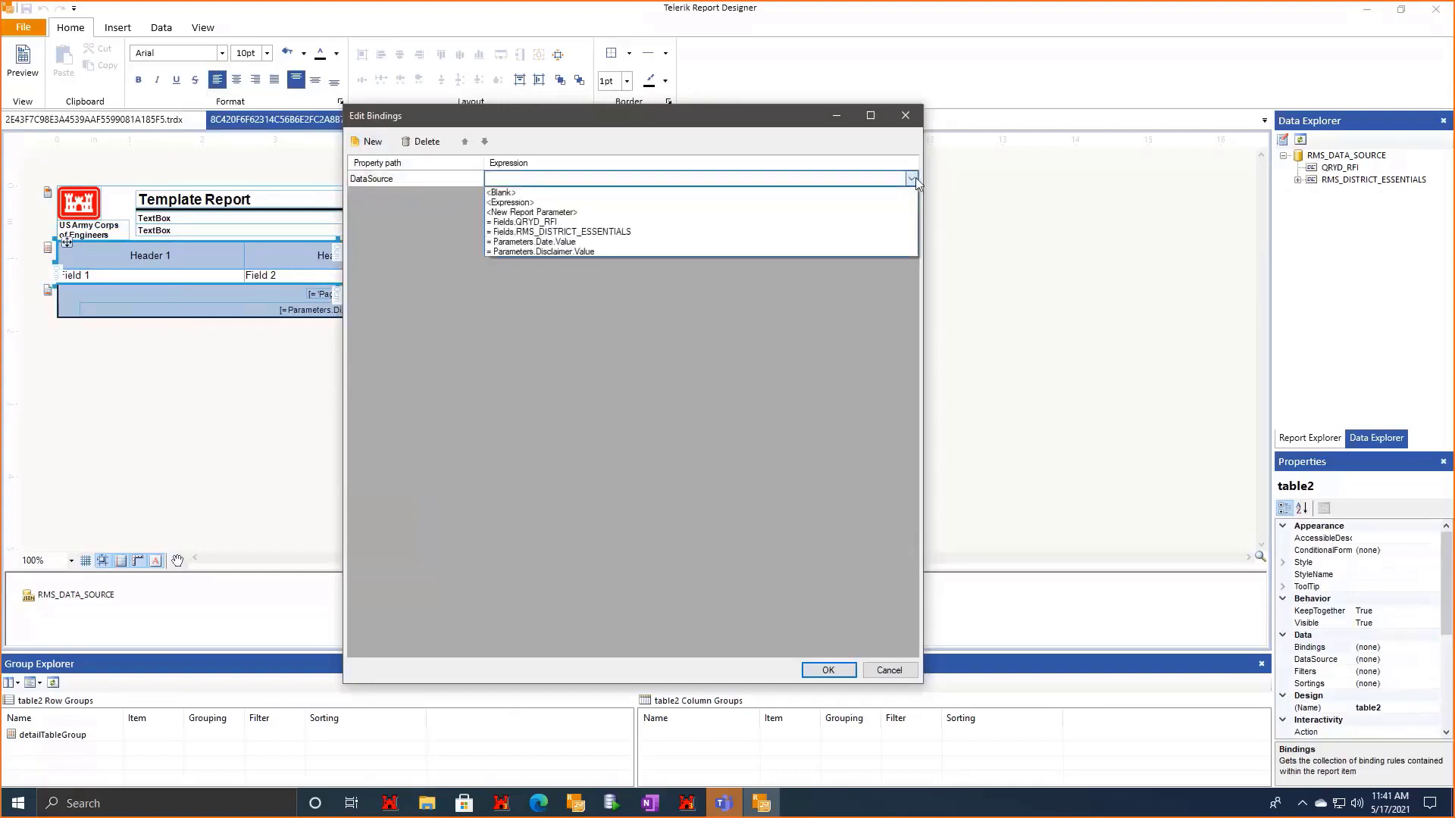
left_click(569, 222)
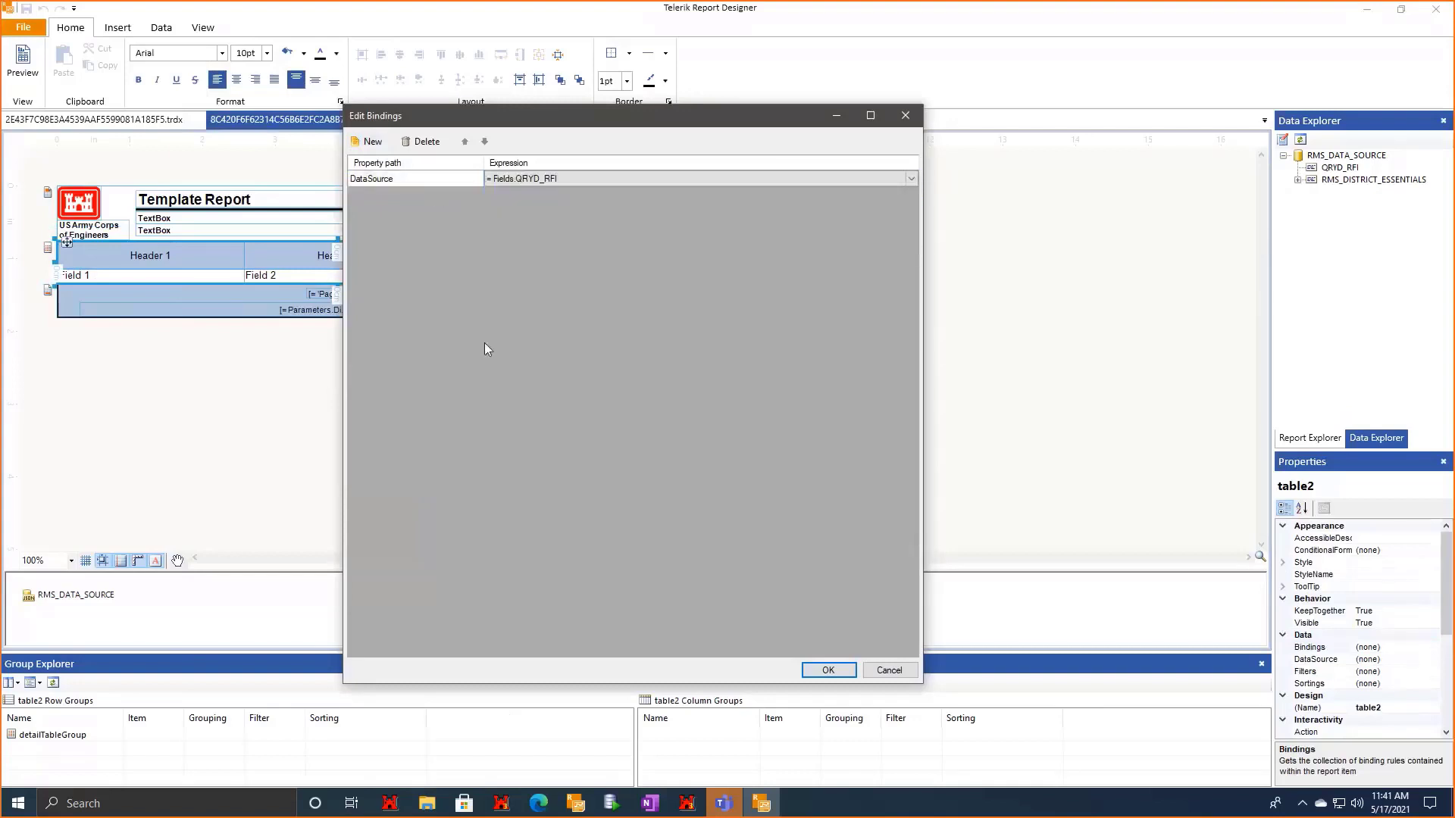
left_click(829, 672)
Restore the designer window and narrow it so the field names overlaid on the RMS RFI list are readable beside it.
left_click_drag(773, 9, 731, 26)
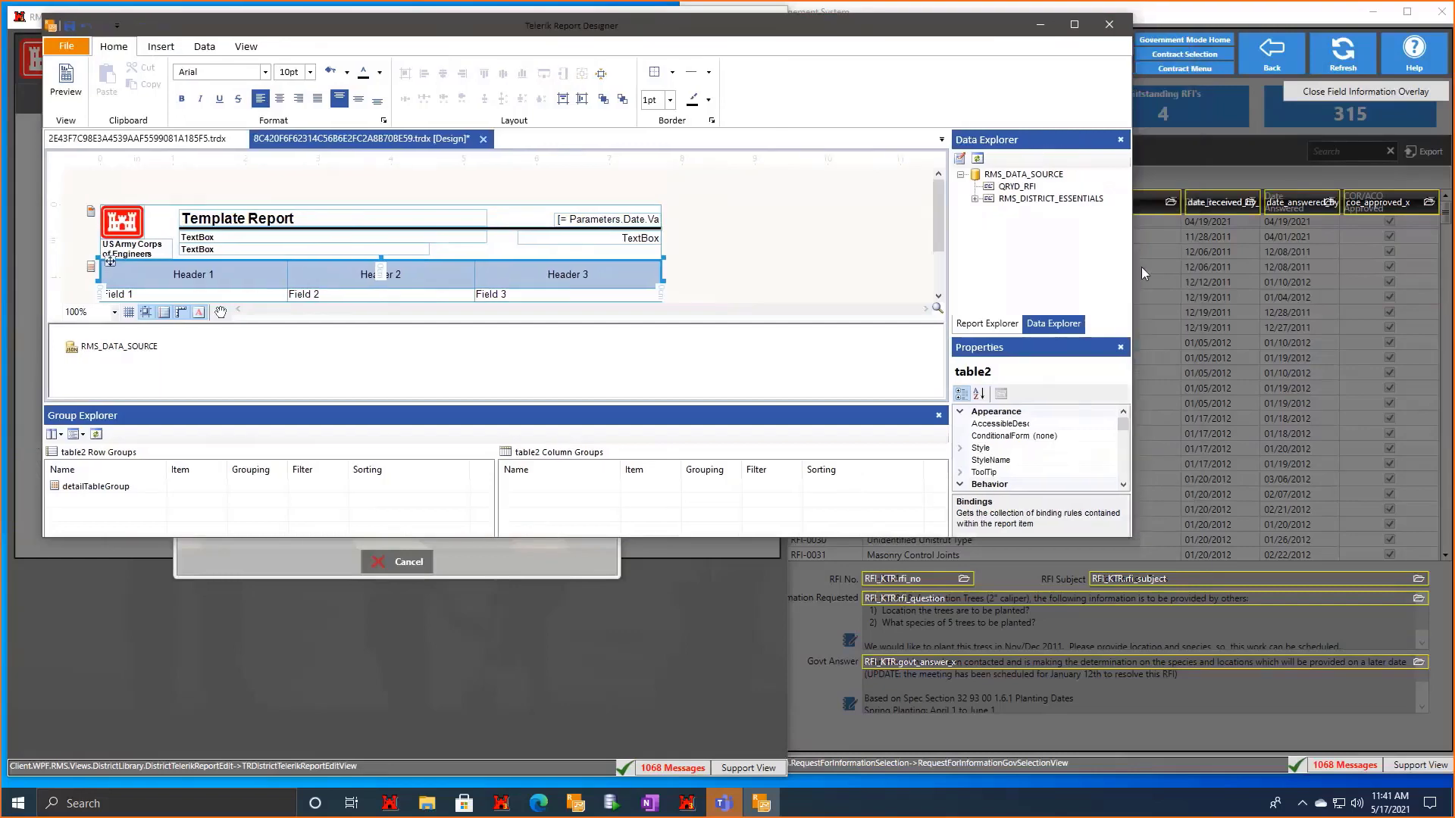
left_click(1141, 267)
left_click(631, 149)
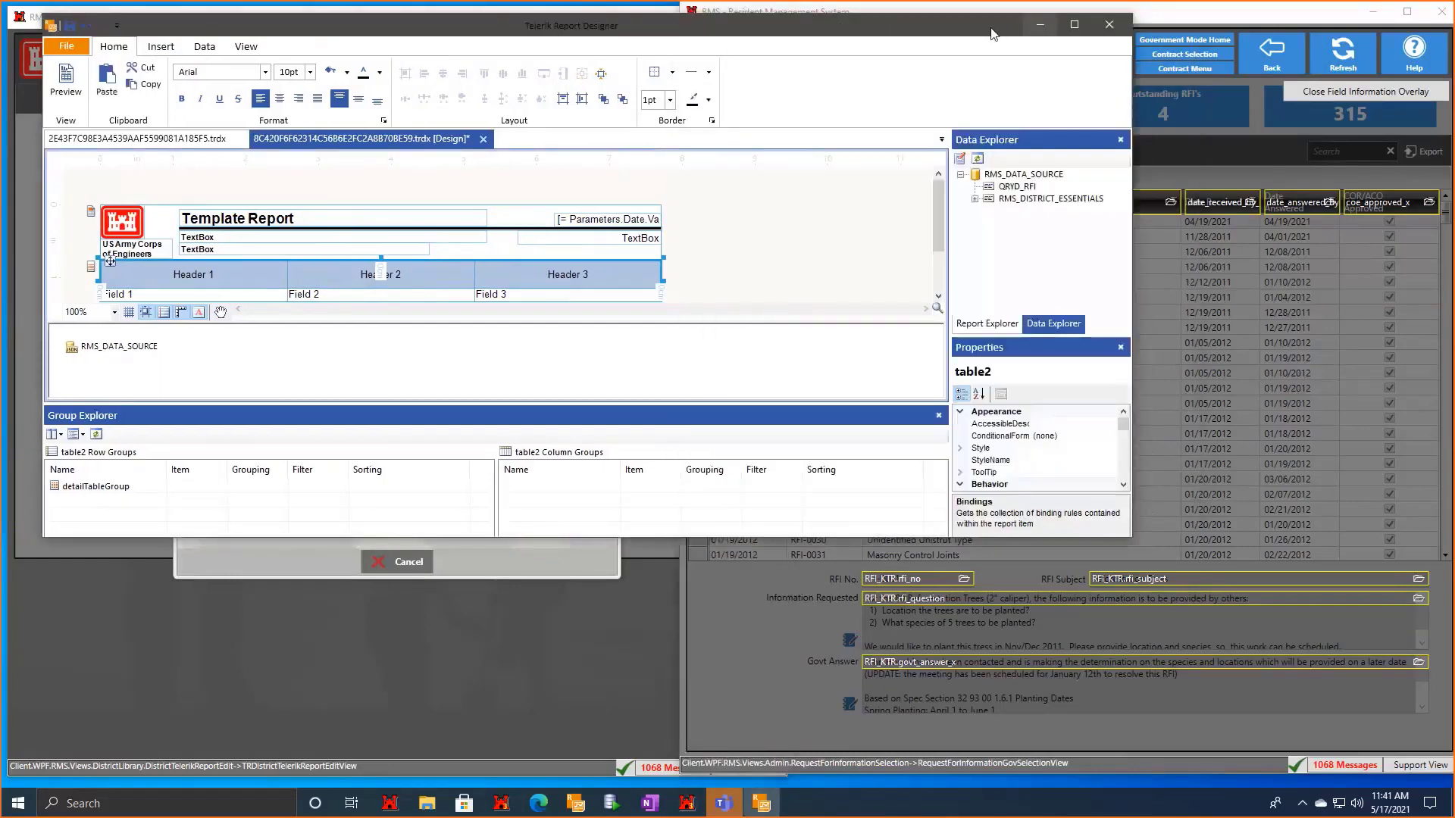
left_click_drag(990, 28, 975, 29)
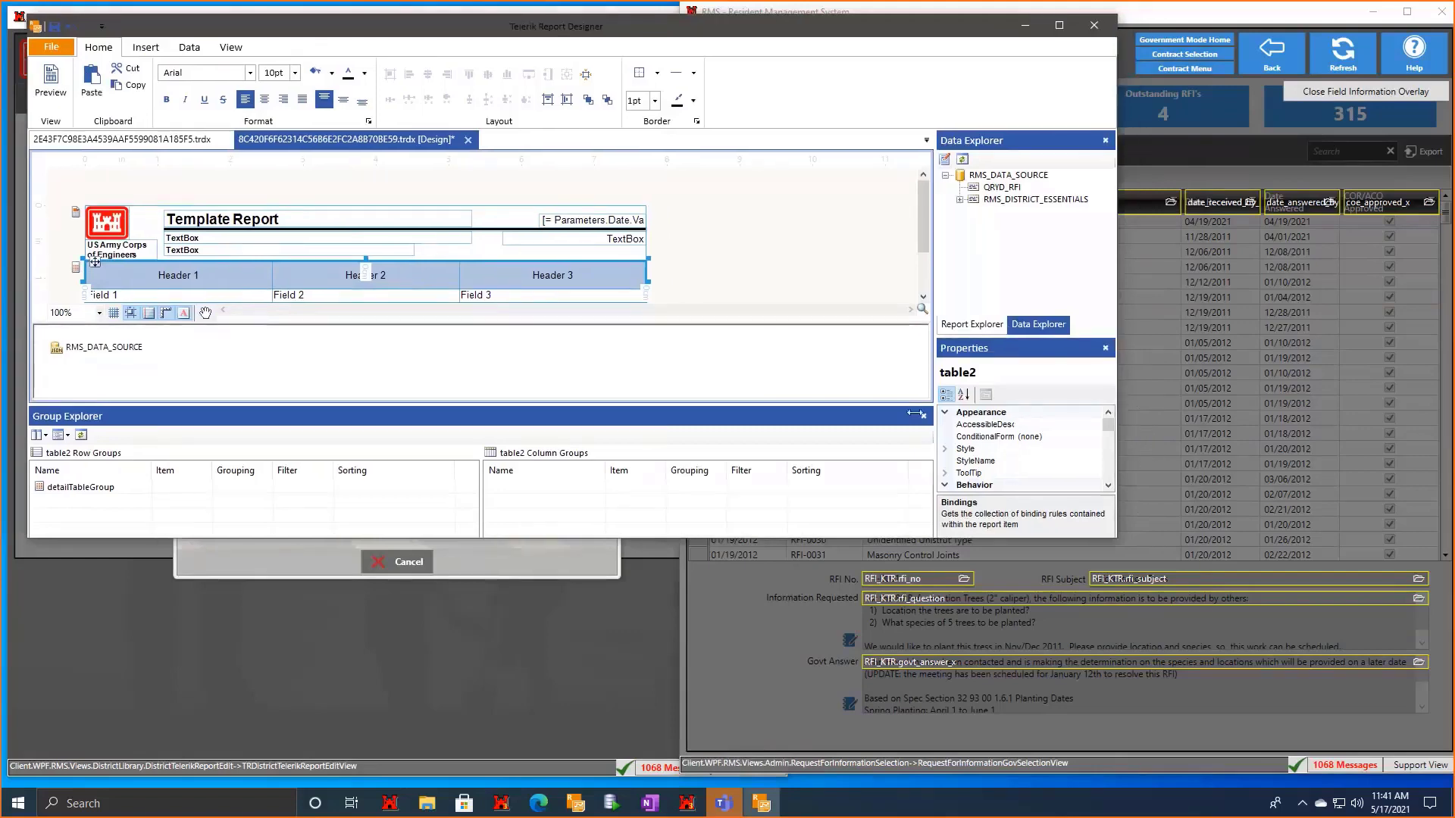
left_click_drag(657, 425, 676, 426)
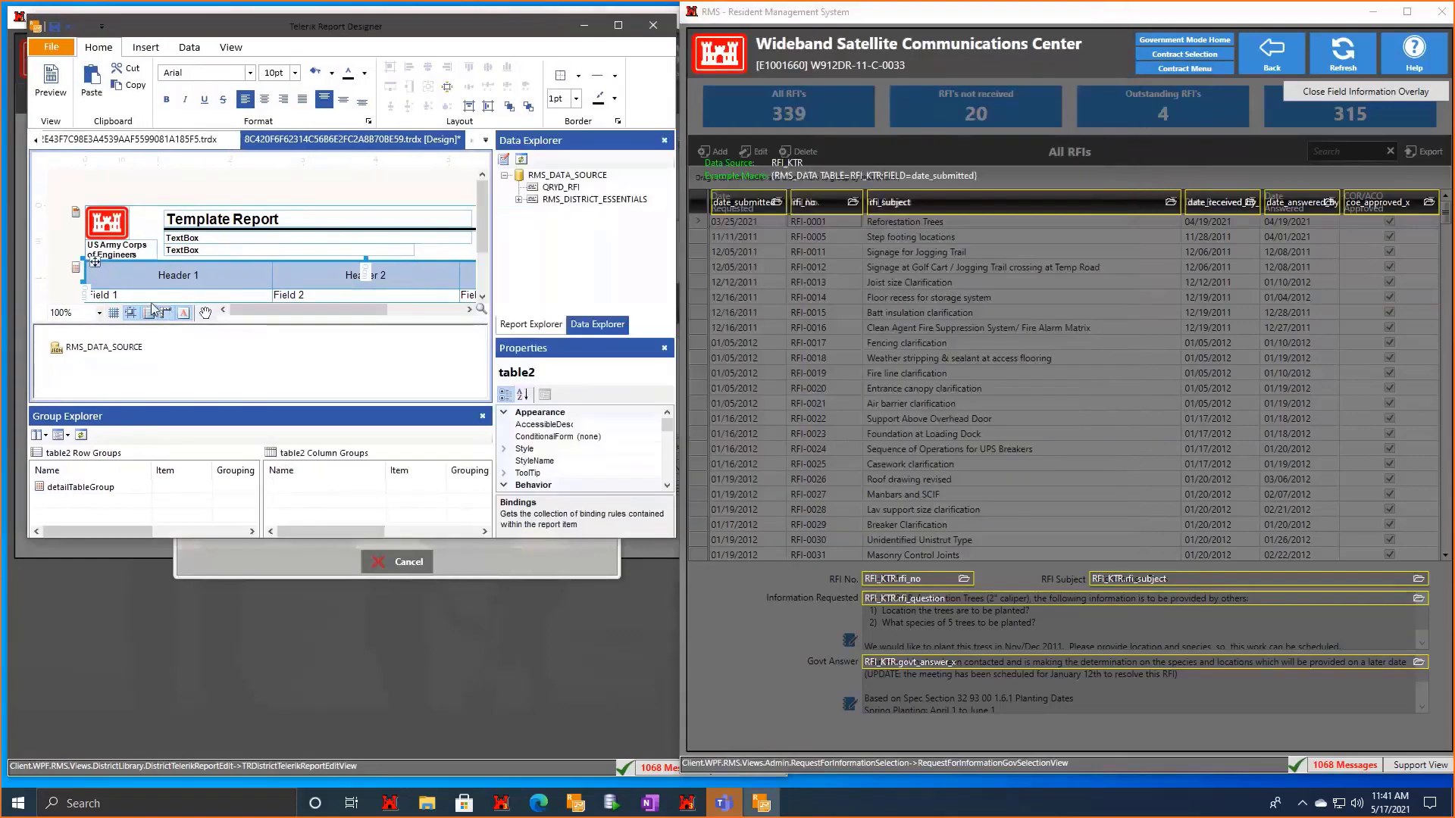
Fill the table's three detail cells with = Fields.date_submitted, = Fields.rfi_no and = Fields.rfi_subject.
double_click(154, 294)
scroll(154, 294, "down", 2)
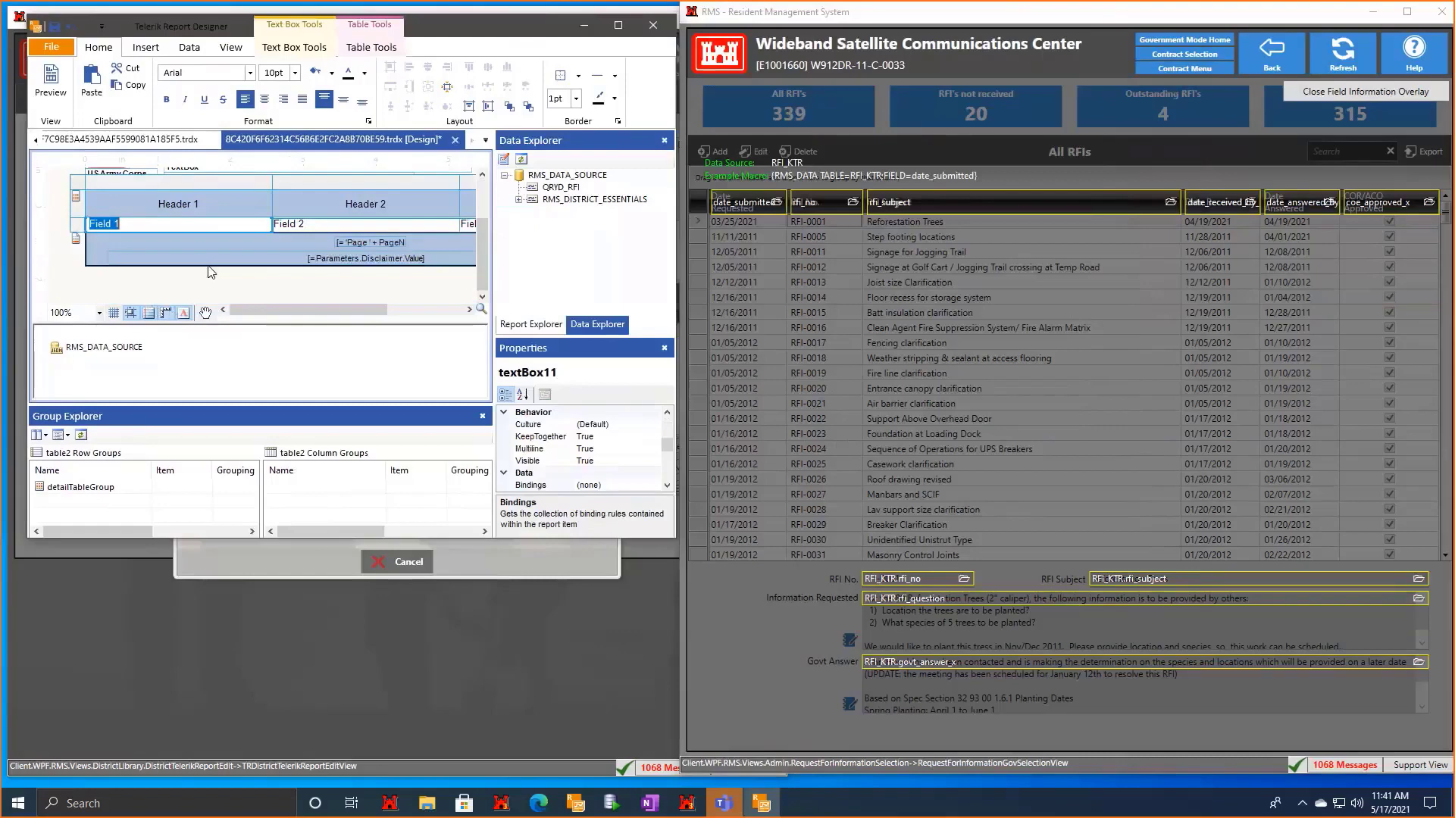
type("= Fields.date_submitted")
double_click(330, 225)
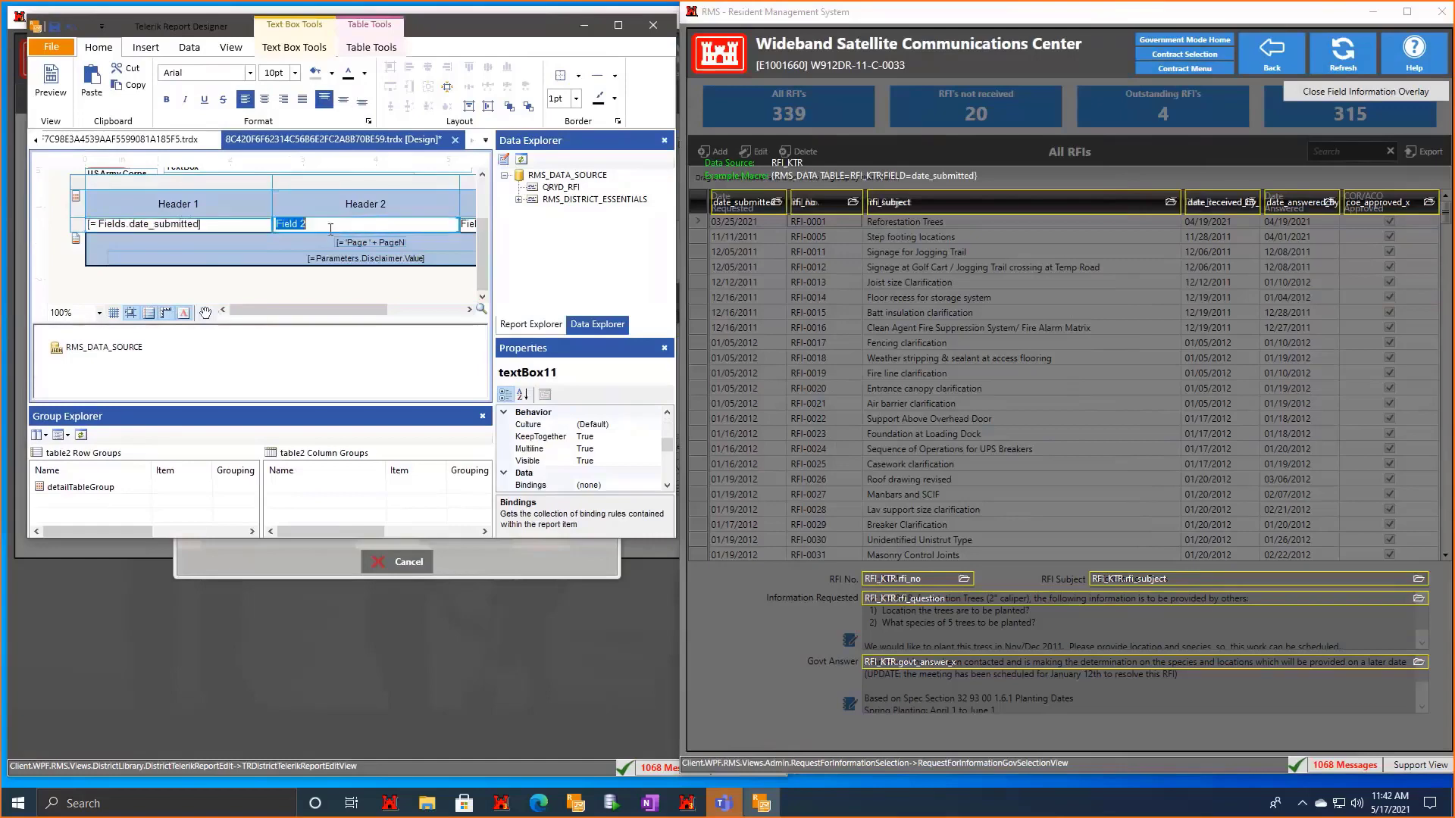
type("= Fields.rfi_no")
left_click_drag(320, 311, 392, 311)
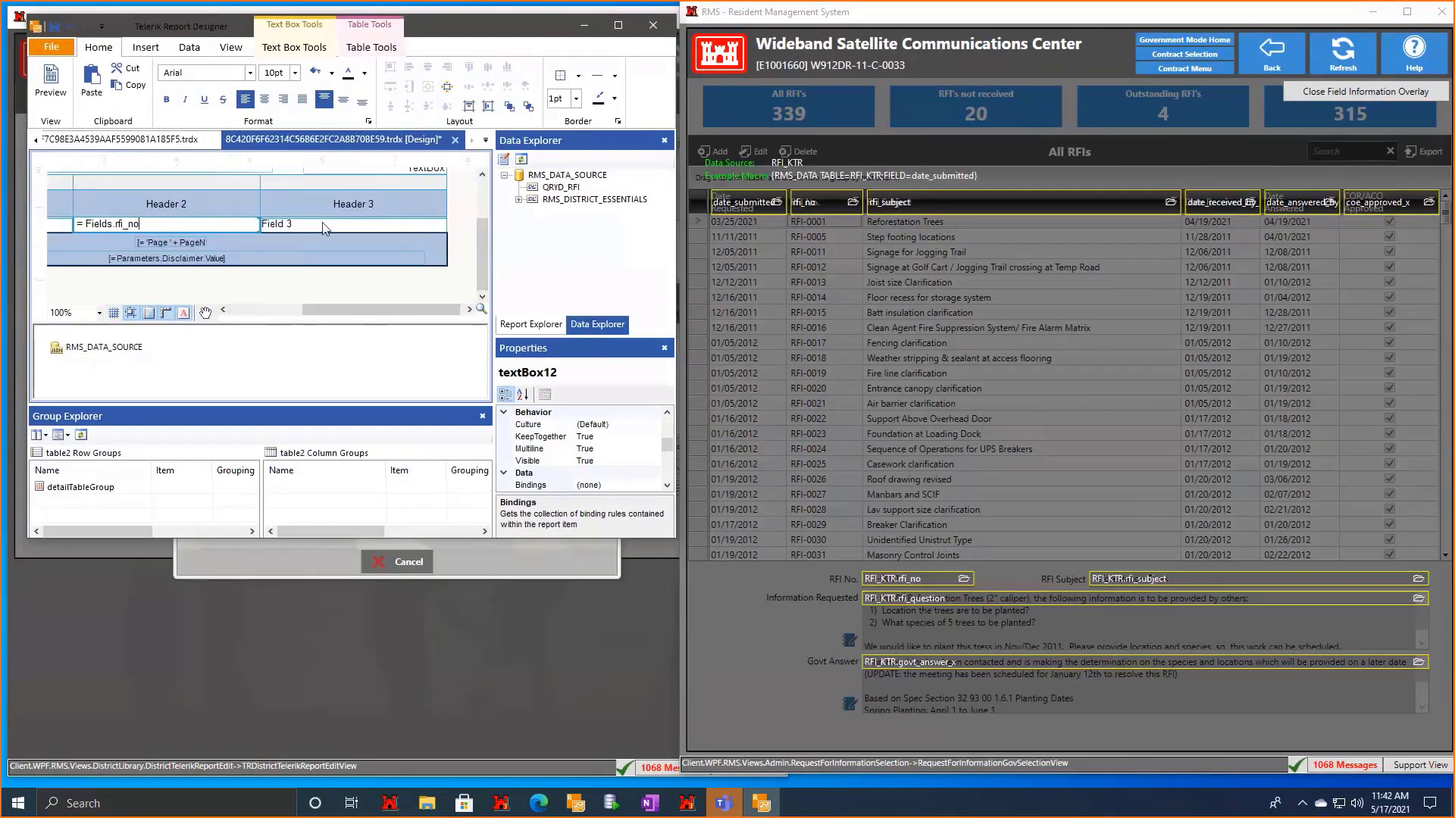
double_click(324, 225)
type("= Fields.rf")
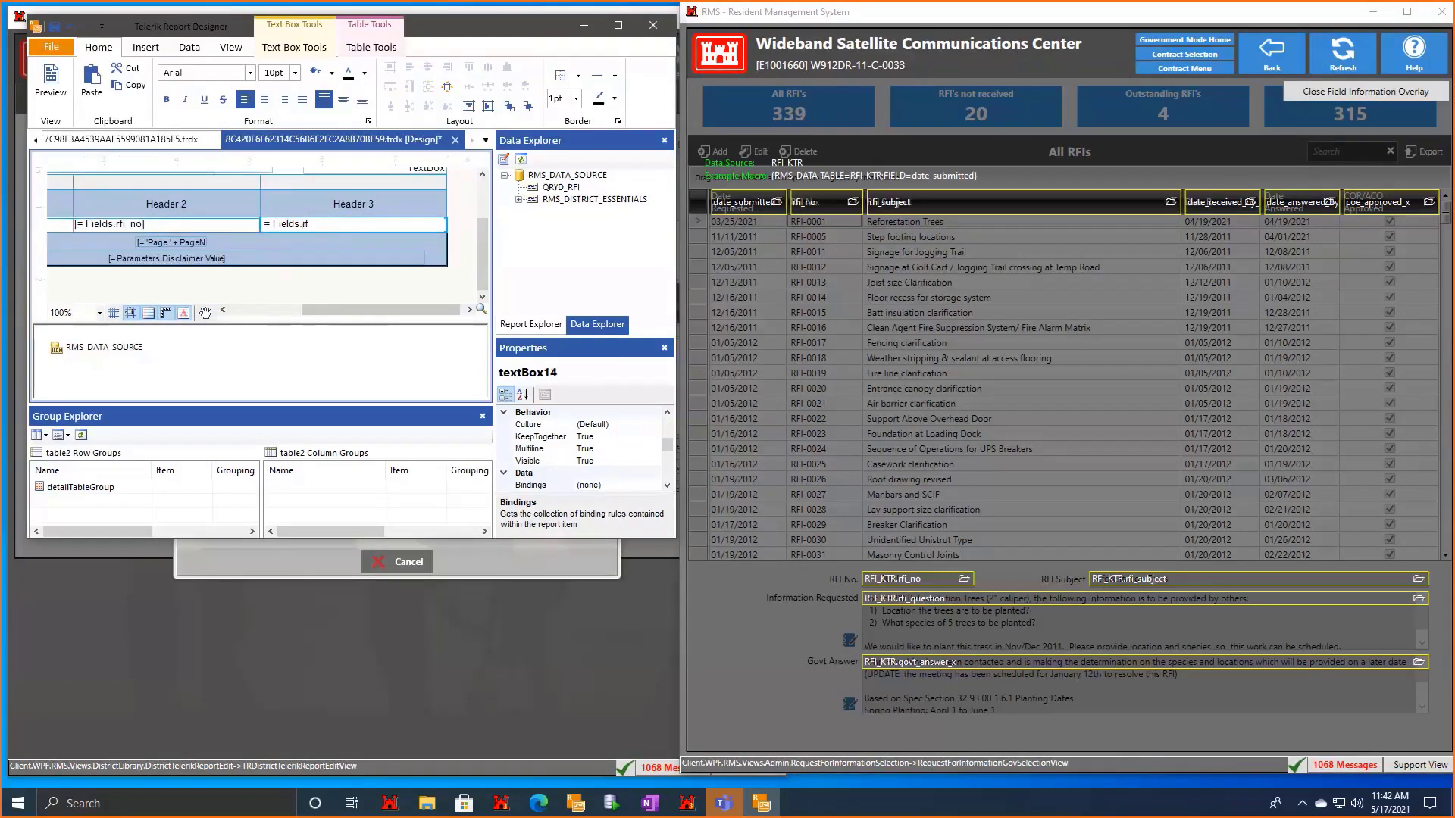
type("i_subject")
Maximize the designer window, preview the report to check the table's rows, and return to the design.
double_click(486, 30)
left_click(67, 307)
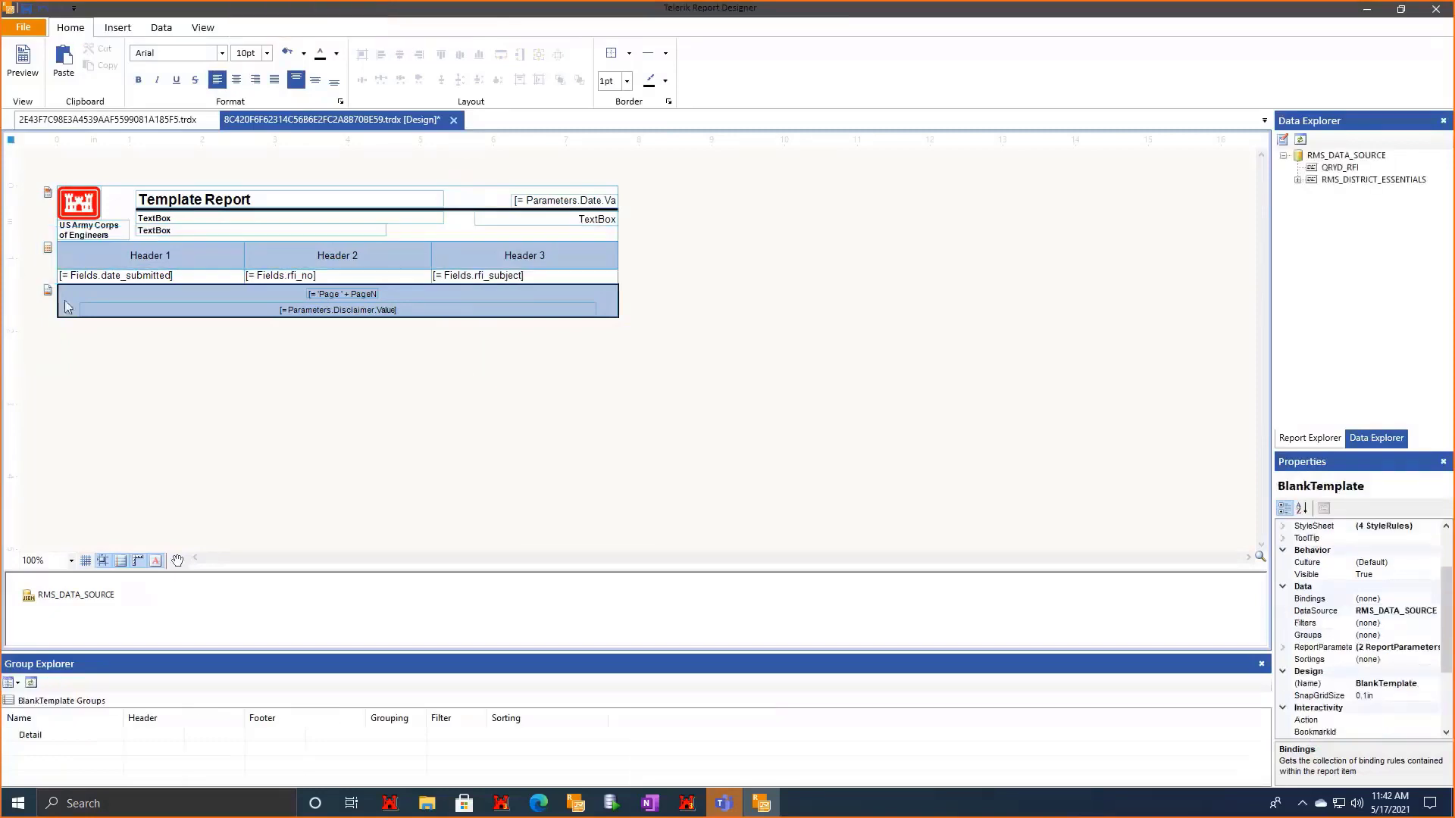
left_click(28, 72)
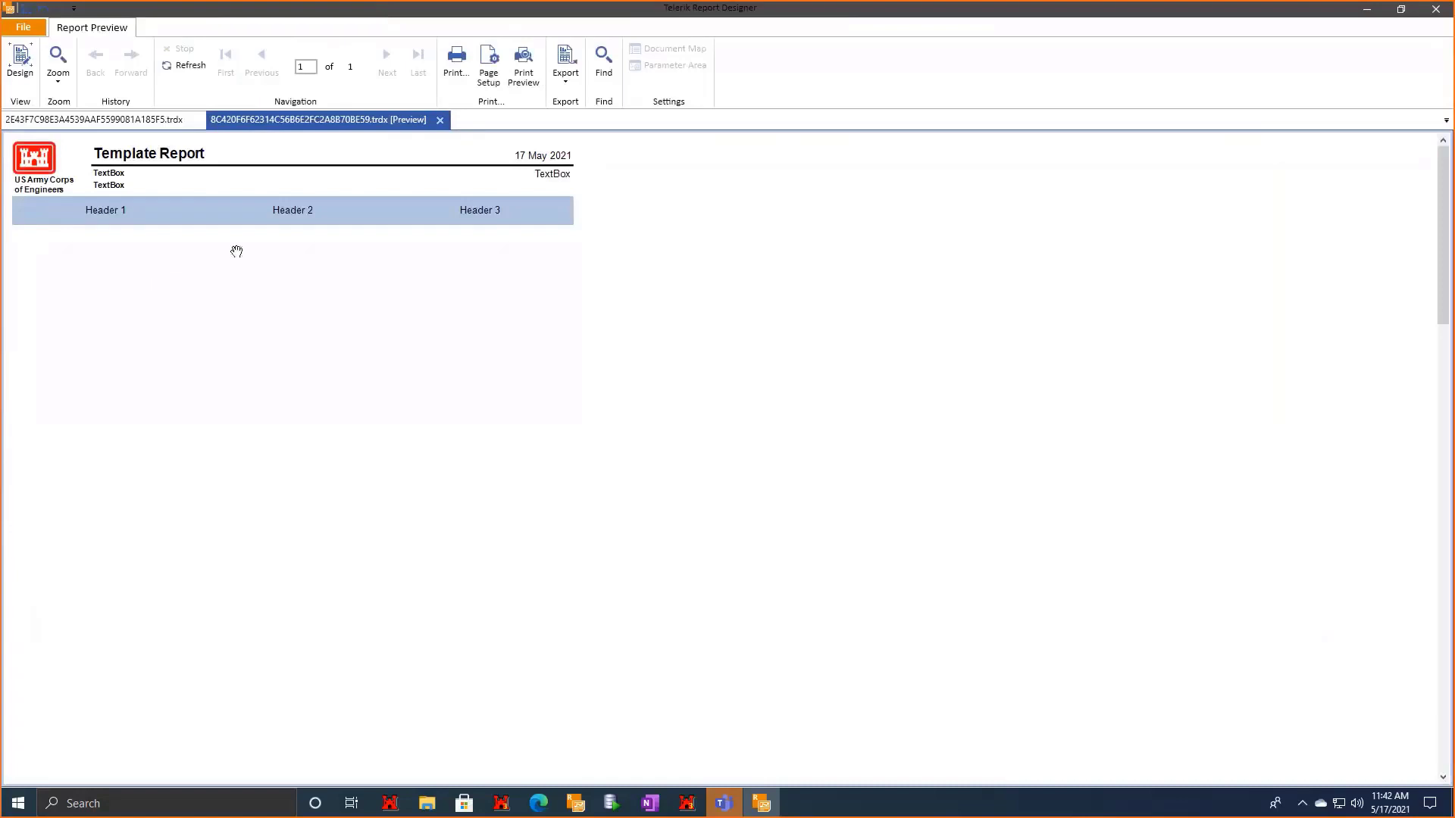
left_click(28, 76)
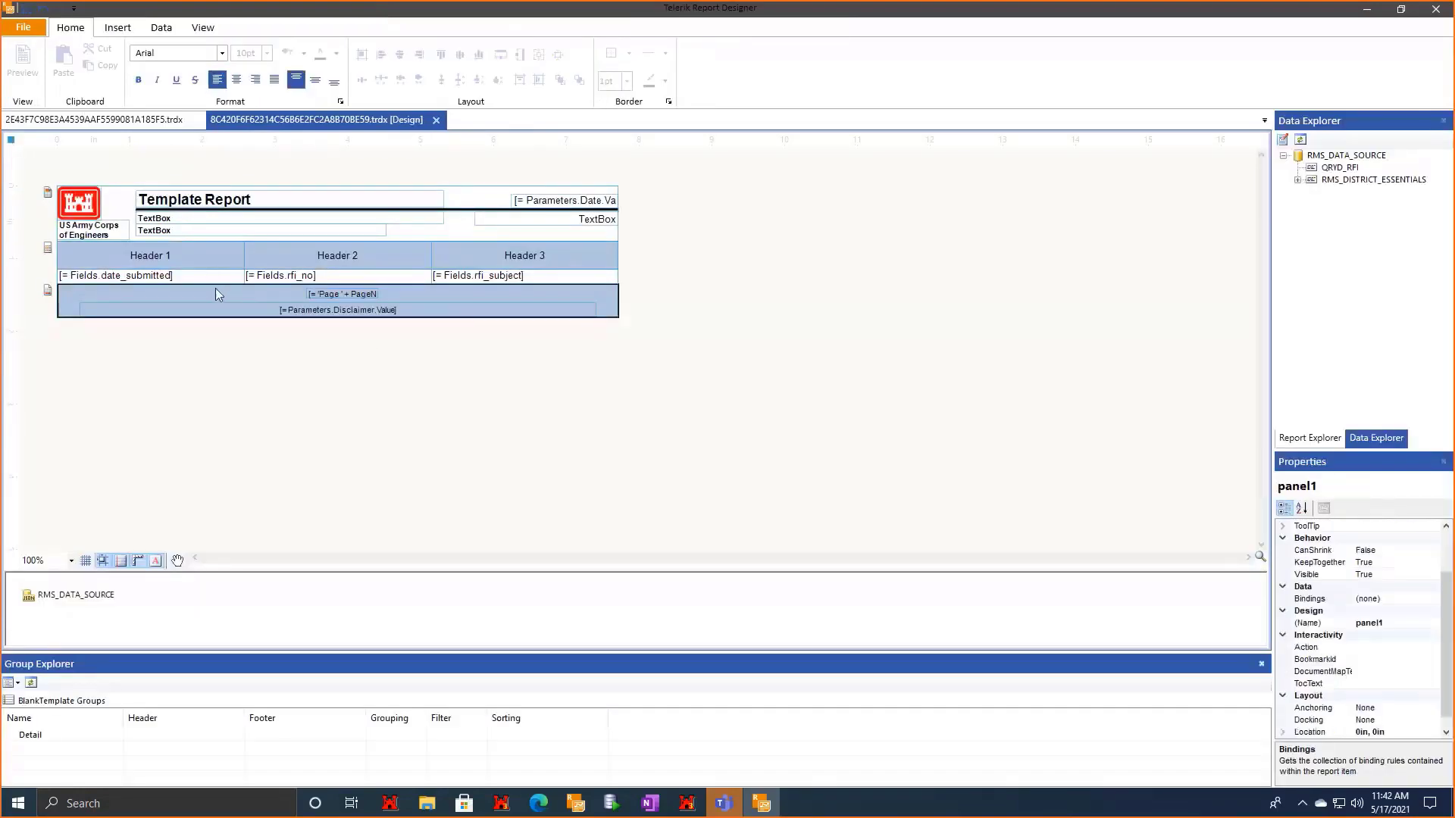
Rewrite the first detail cell's field name in uppercase as = Fields.DATE_SUBMITTED.
left_click(131, 277)
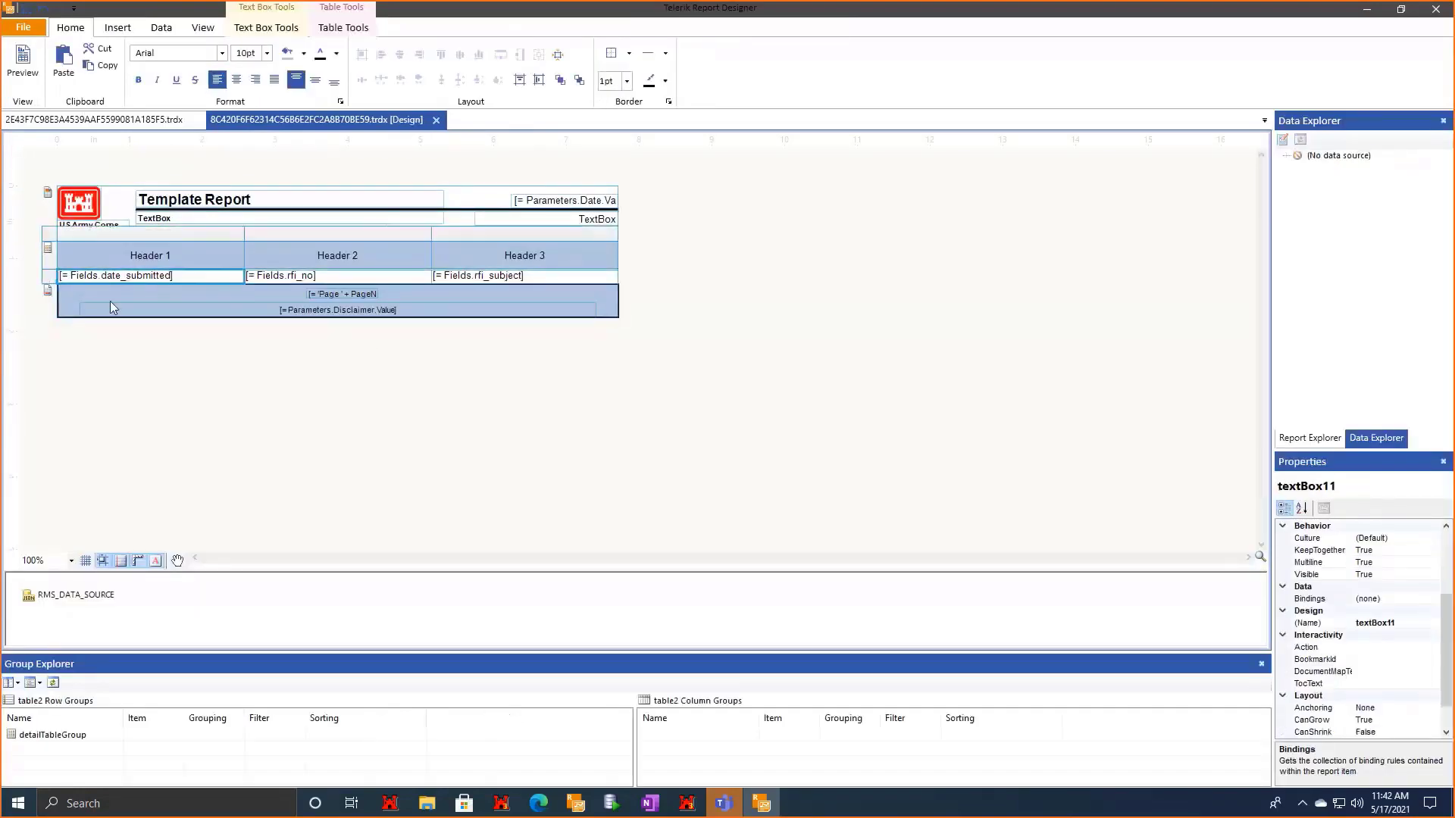
double_click(178, 277)
left_click(189, 279)
left_click_drag(107, 296, 100, 297)
key("BackSpace")
type("DAT")
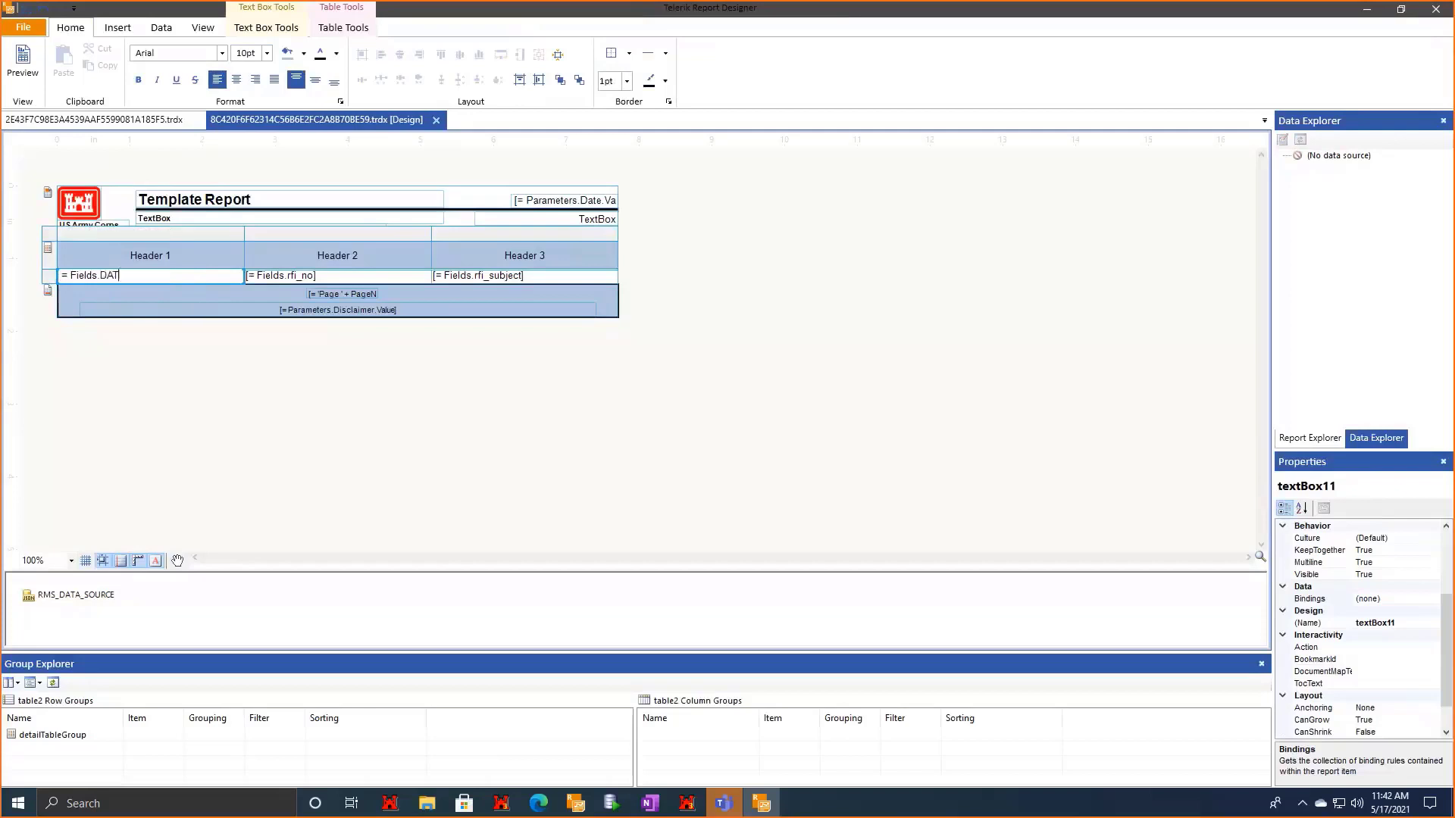
type("E_SUBMITTED")
Rewrite the second and third detail cells in uppercase as = Fields.RFI_NO and = Fields.RFI_SUBJECT.
double_click(337, 268)
double_click(335, 279)
left_click_drag(332, 281, 284, 293)
type(".RFI_NO")
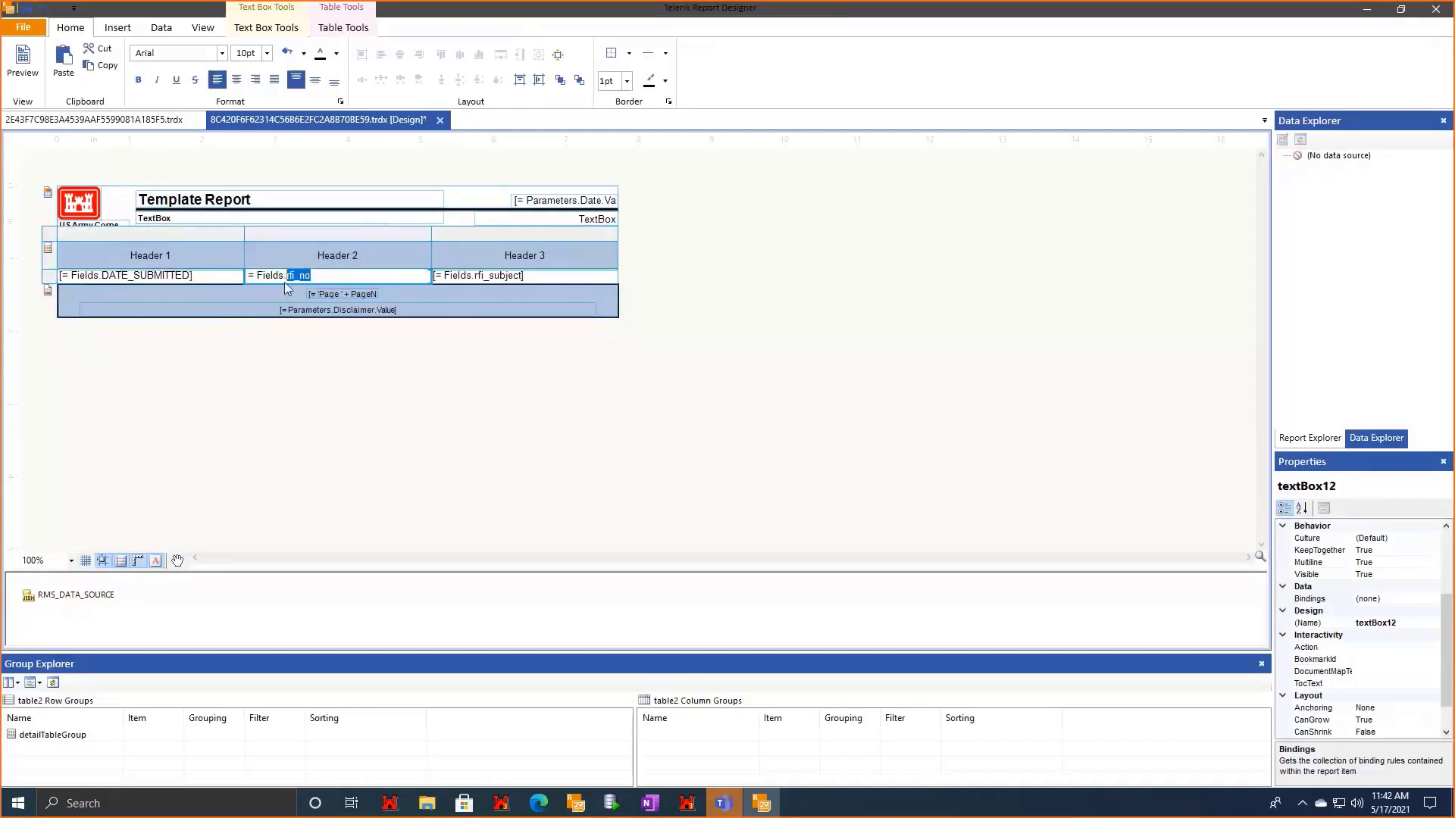
double_click(520, 277)
left_click_drag(521, 279, 475, 285)
key("BackSpace")
type("RFI_SUBJECT")
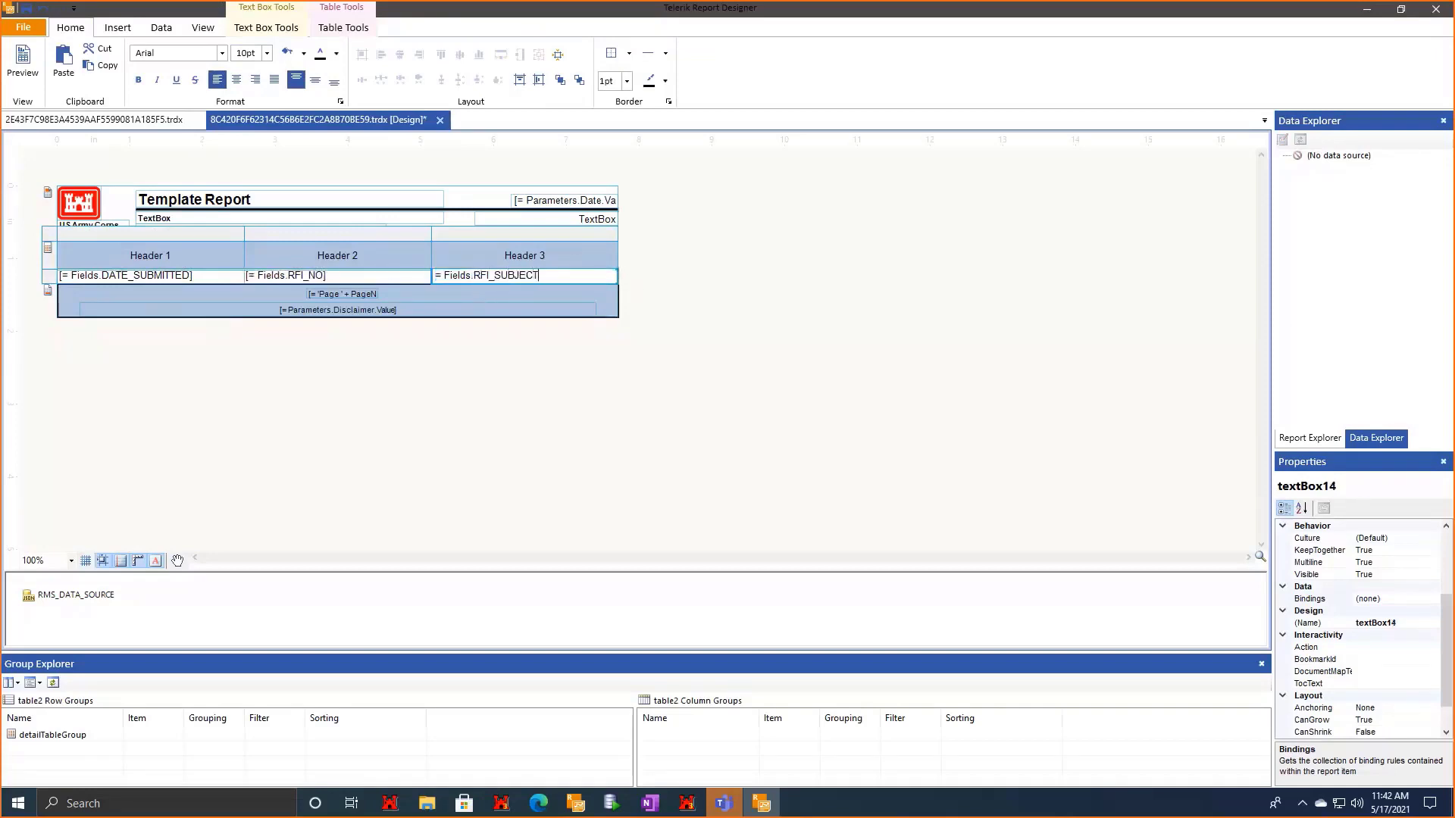
left_click(452, 367)
Preview the report again, look through the listed RFIs, and switch to the print preview to examine the page layout.
left_click(25, 75)
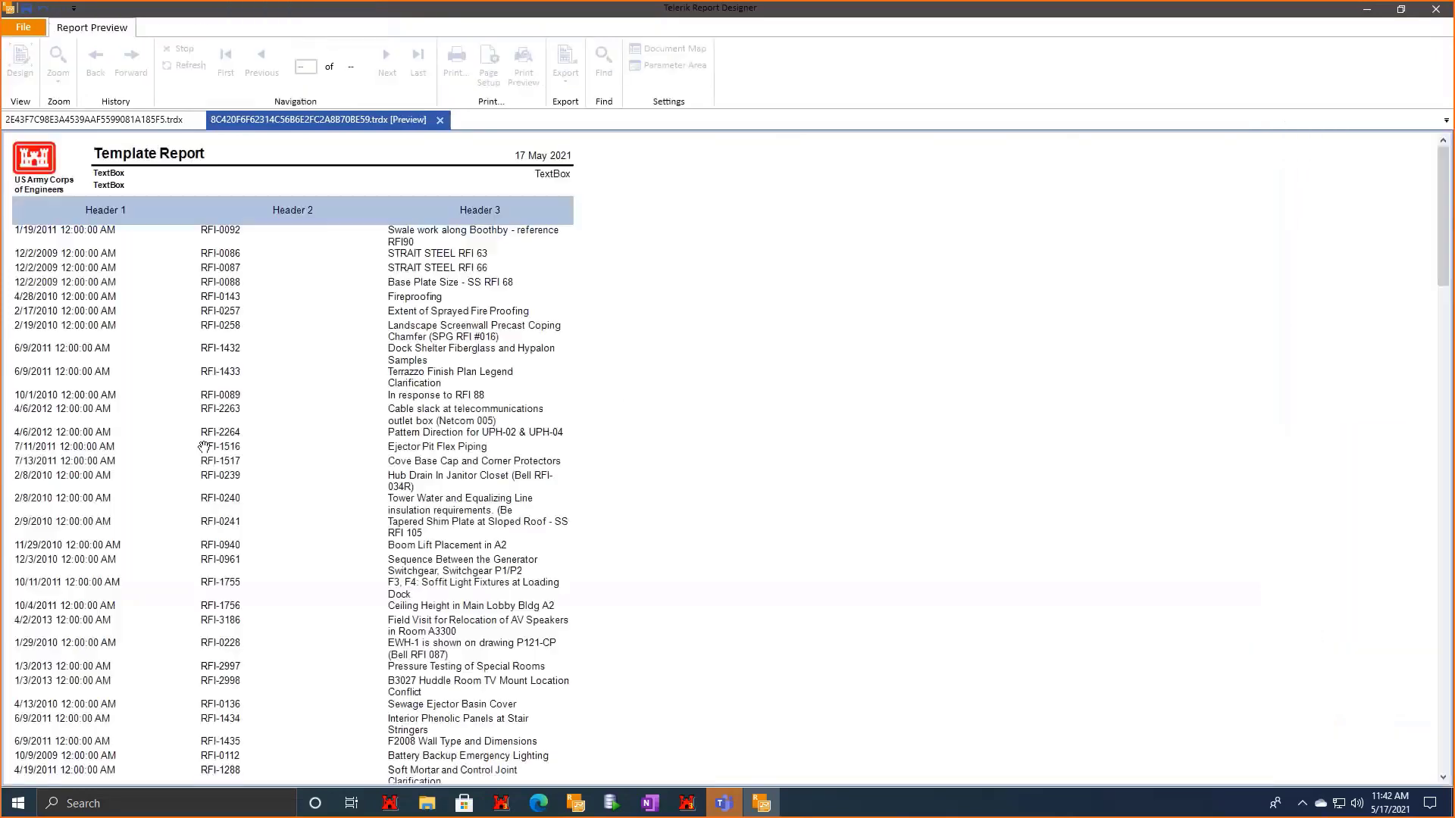
scroll(519, 153, "down", 10)
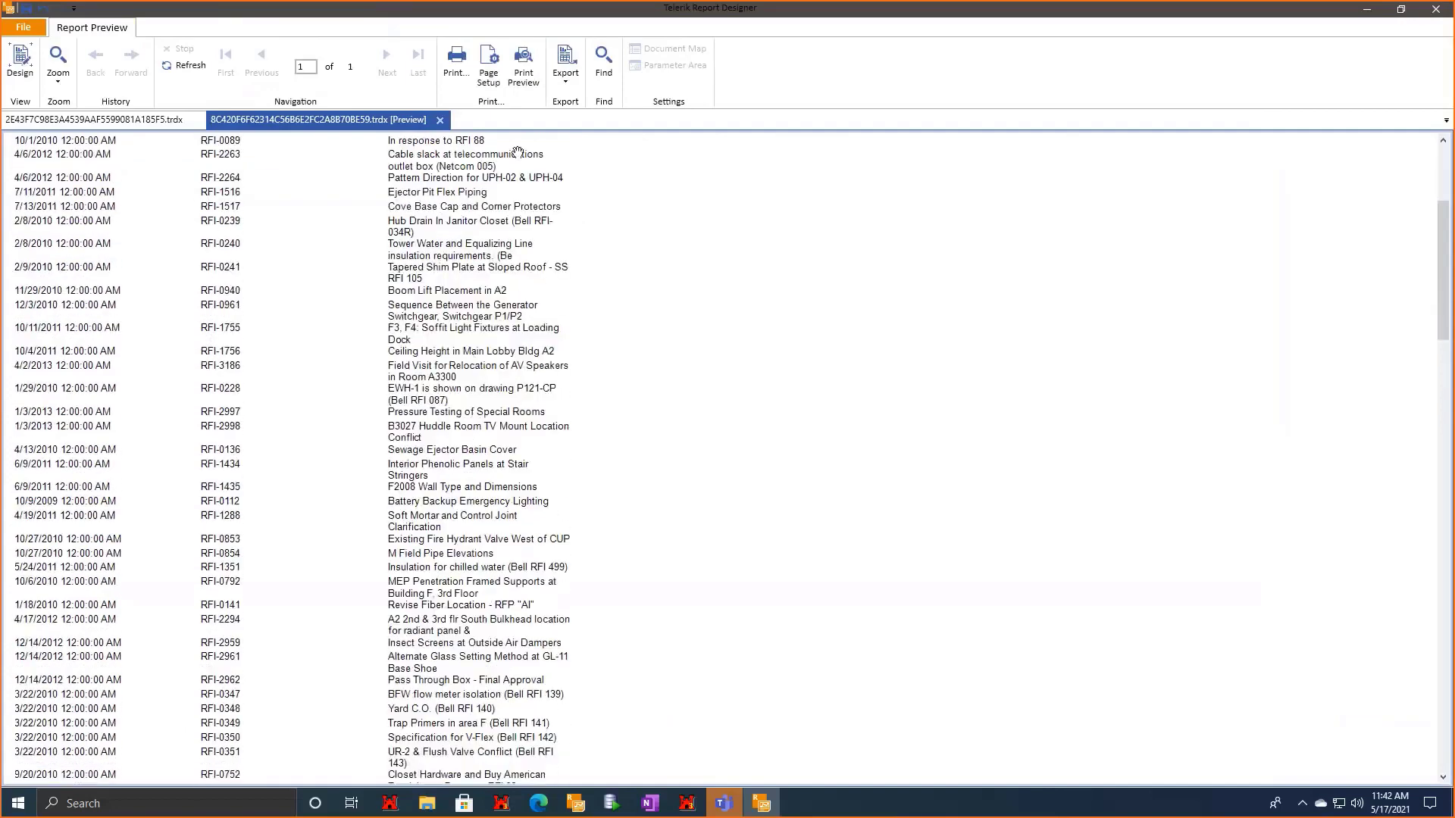
left_click(523, 65)
scroll(494, 458, "down", 1)
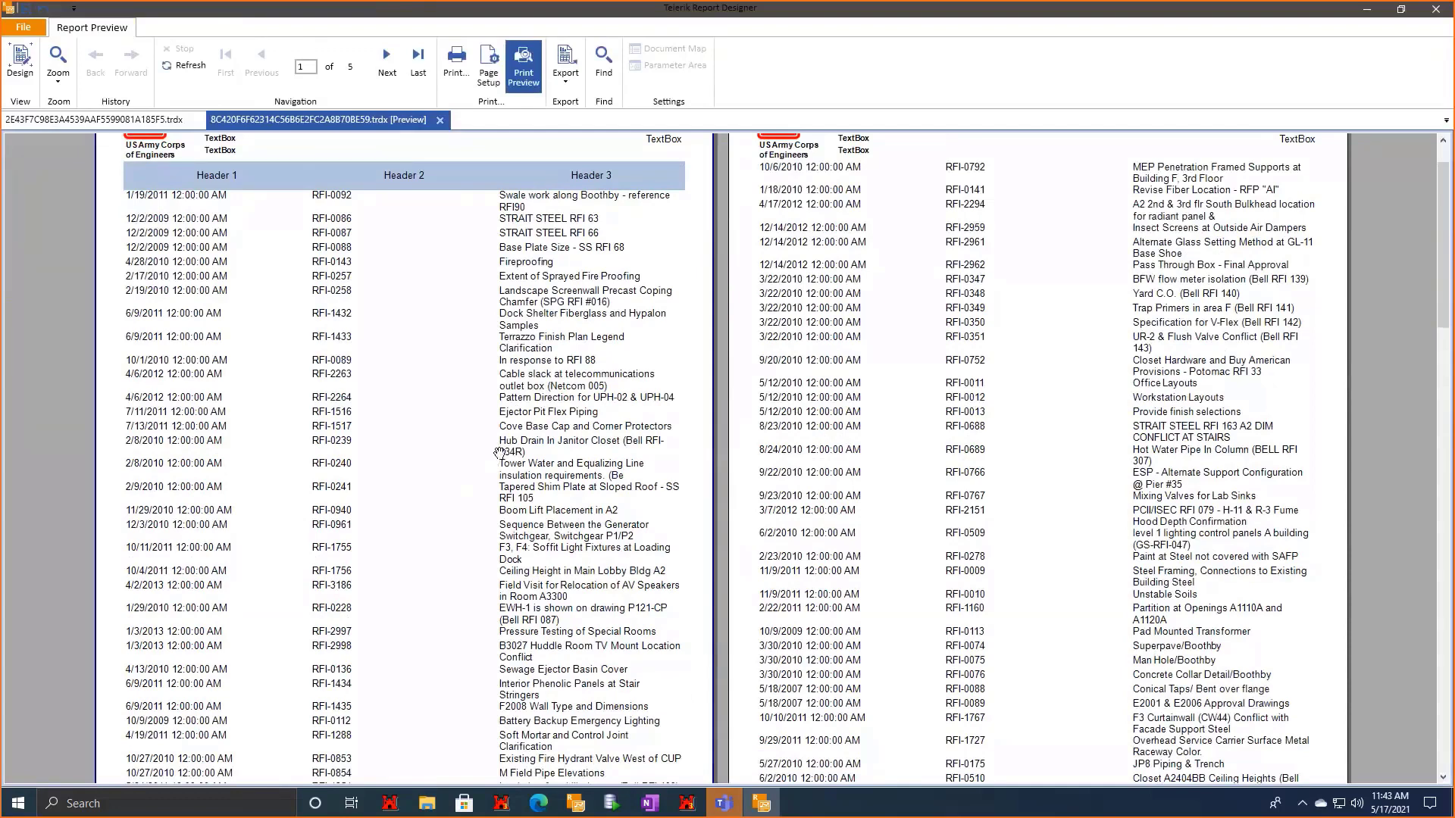
Return the report from print preview to design view and close the report designer, saving the report to the database.
scroll(497, 455, "down", 1)
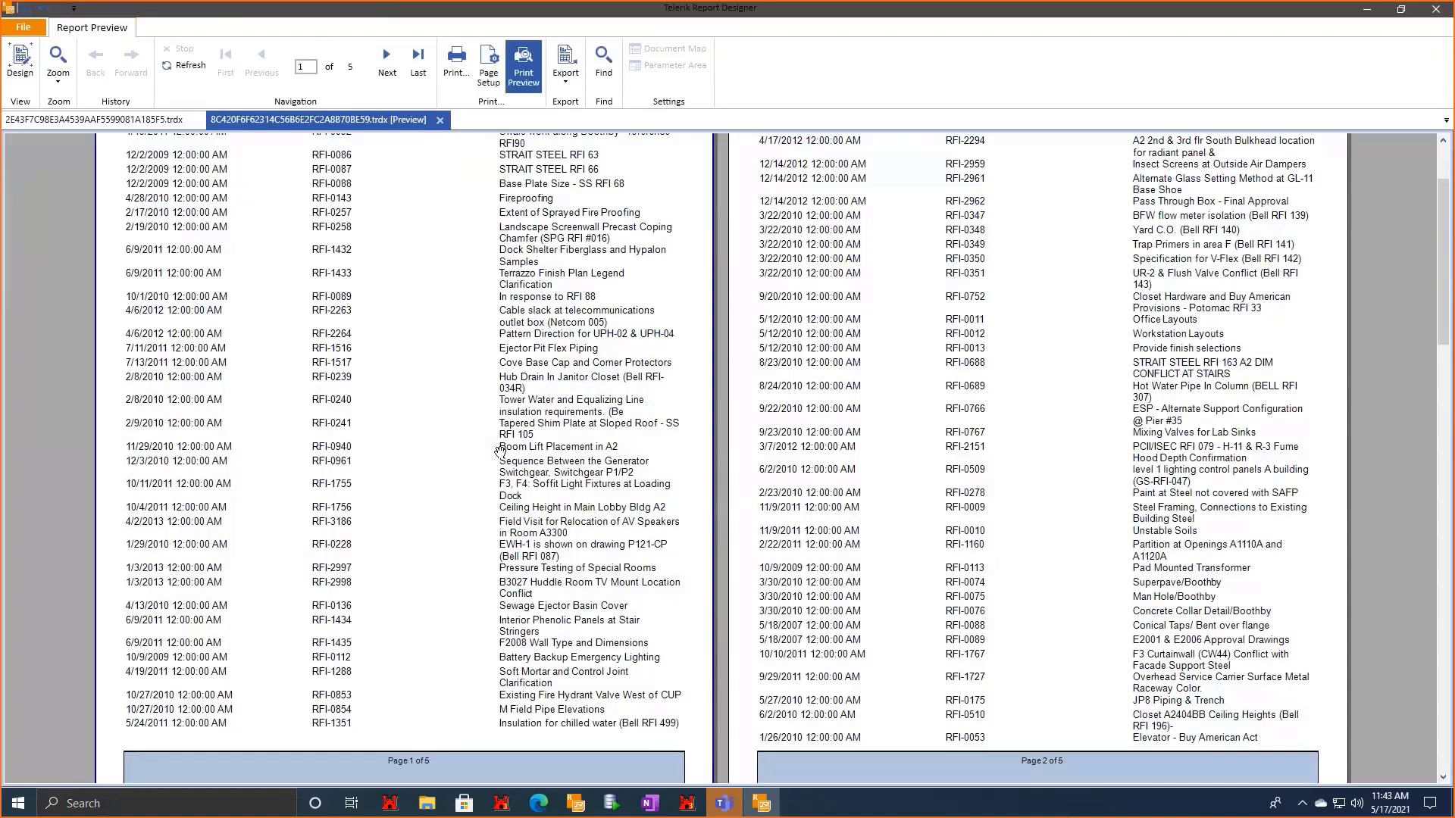
left_click(20, 61)
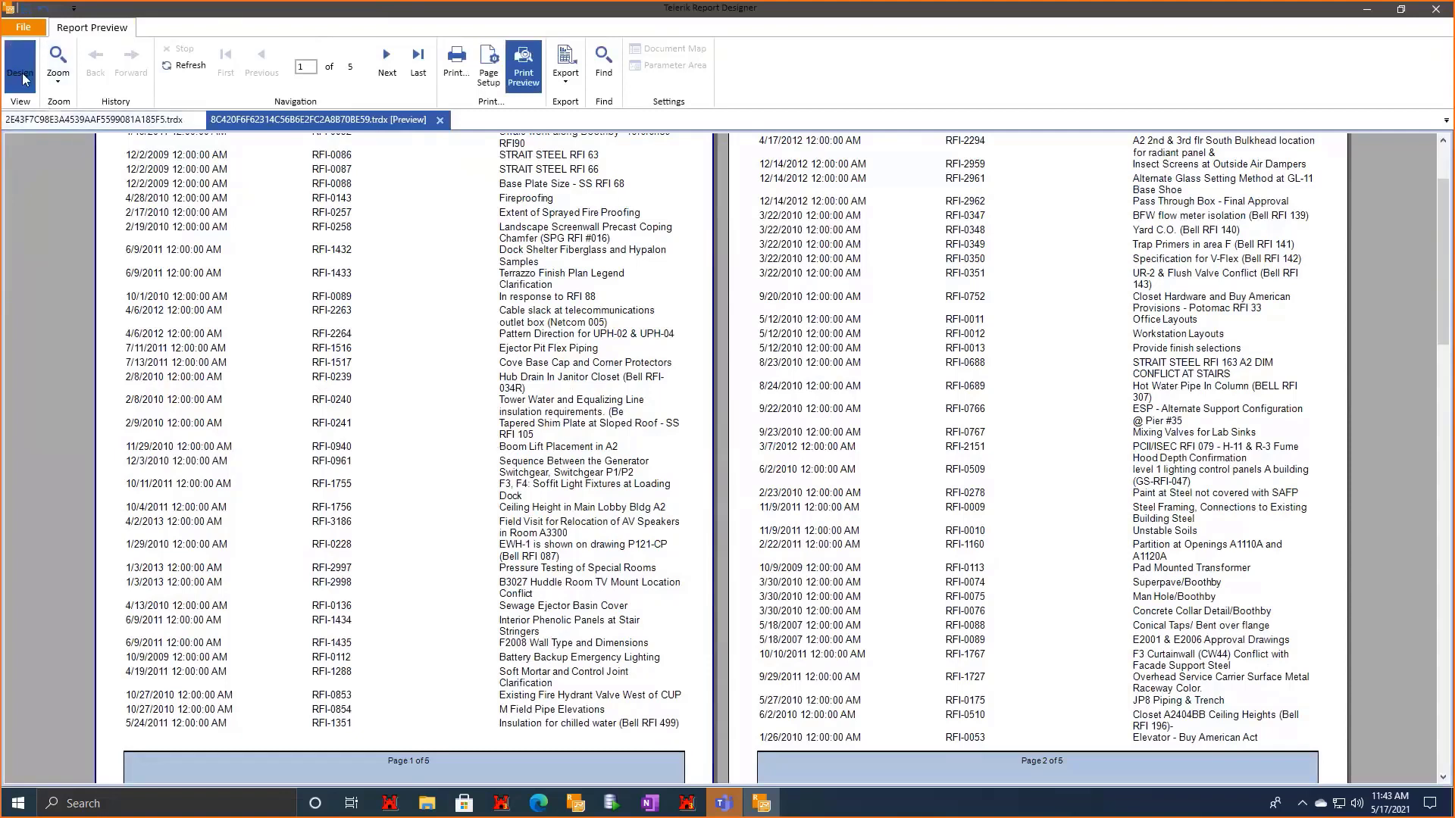
left_click(1401, 9)
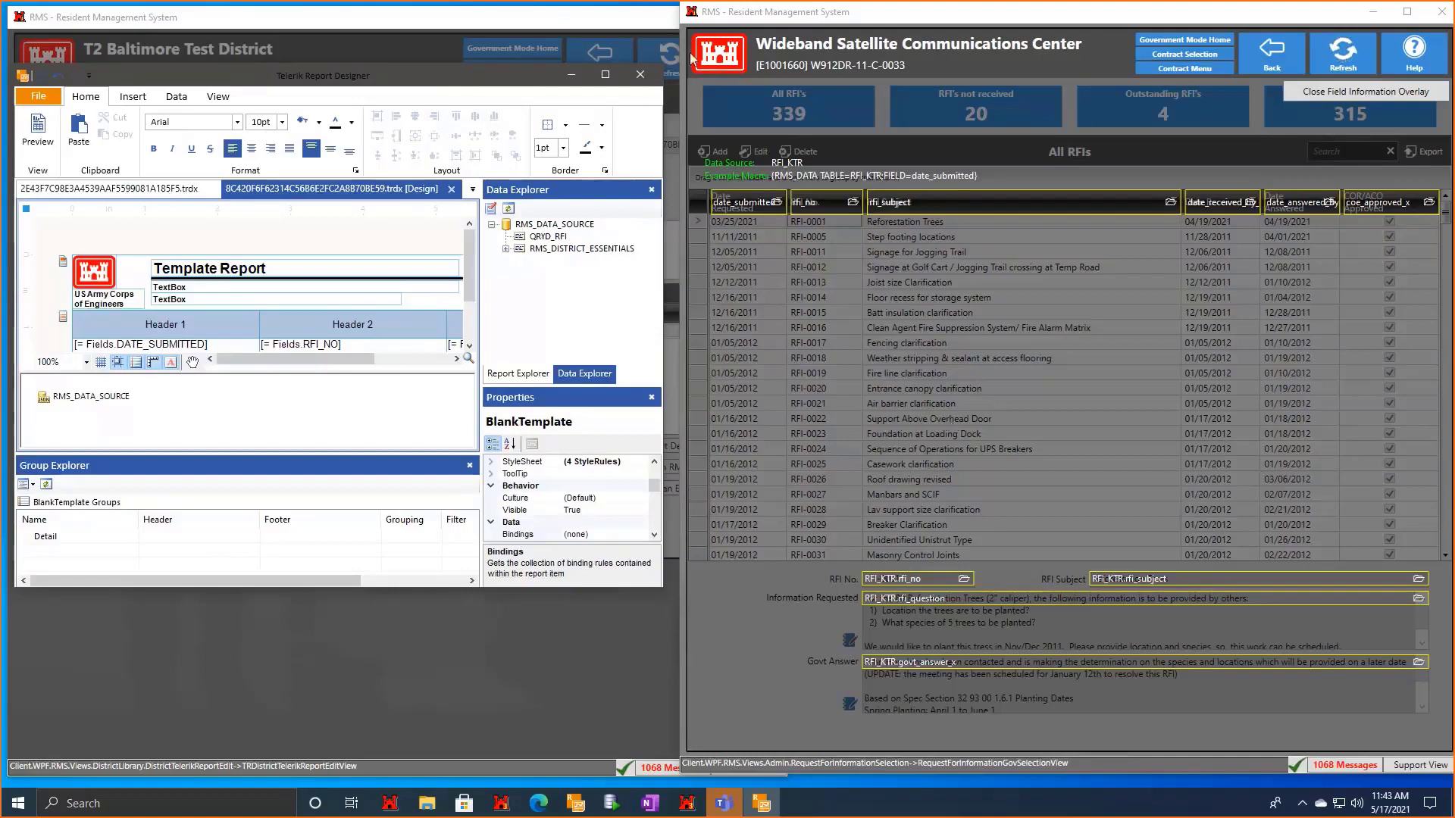
left_click(641, 74)
left_click(283, 380)
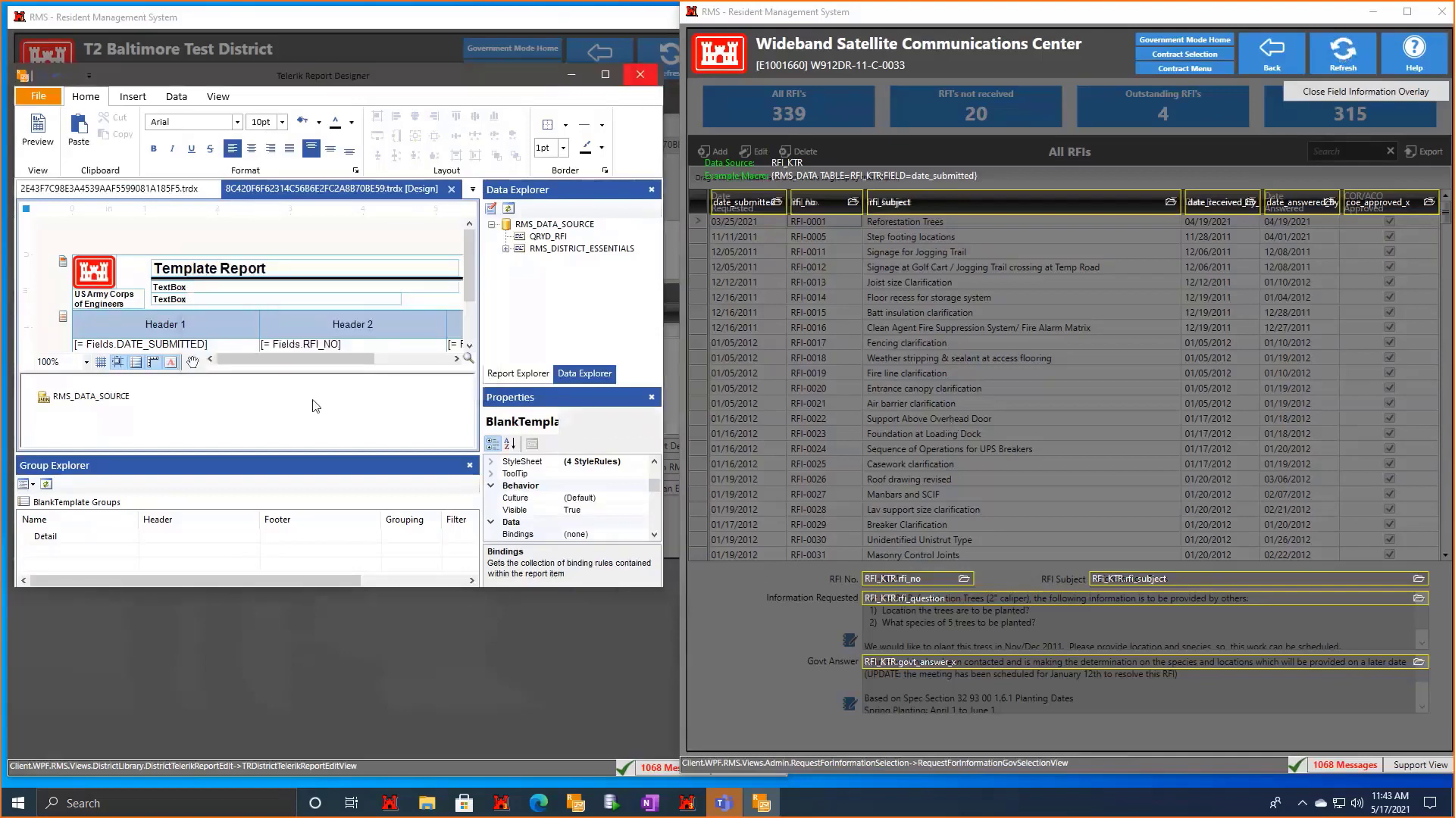
left_click(364, 560)
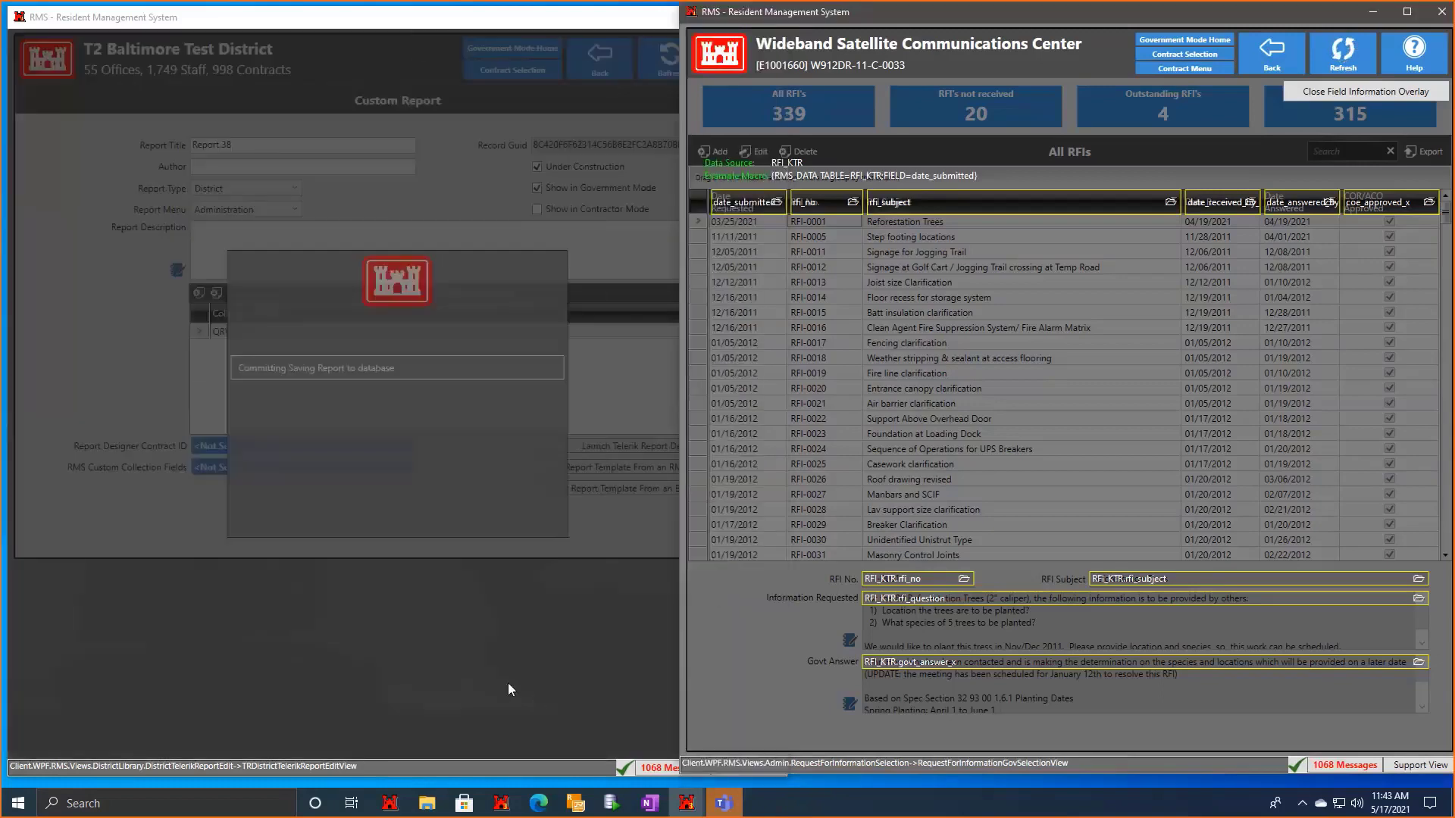
left_click(508, 684)
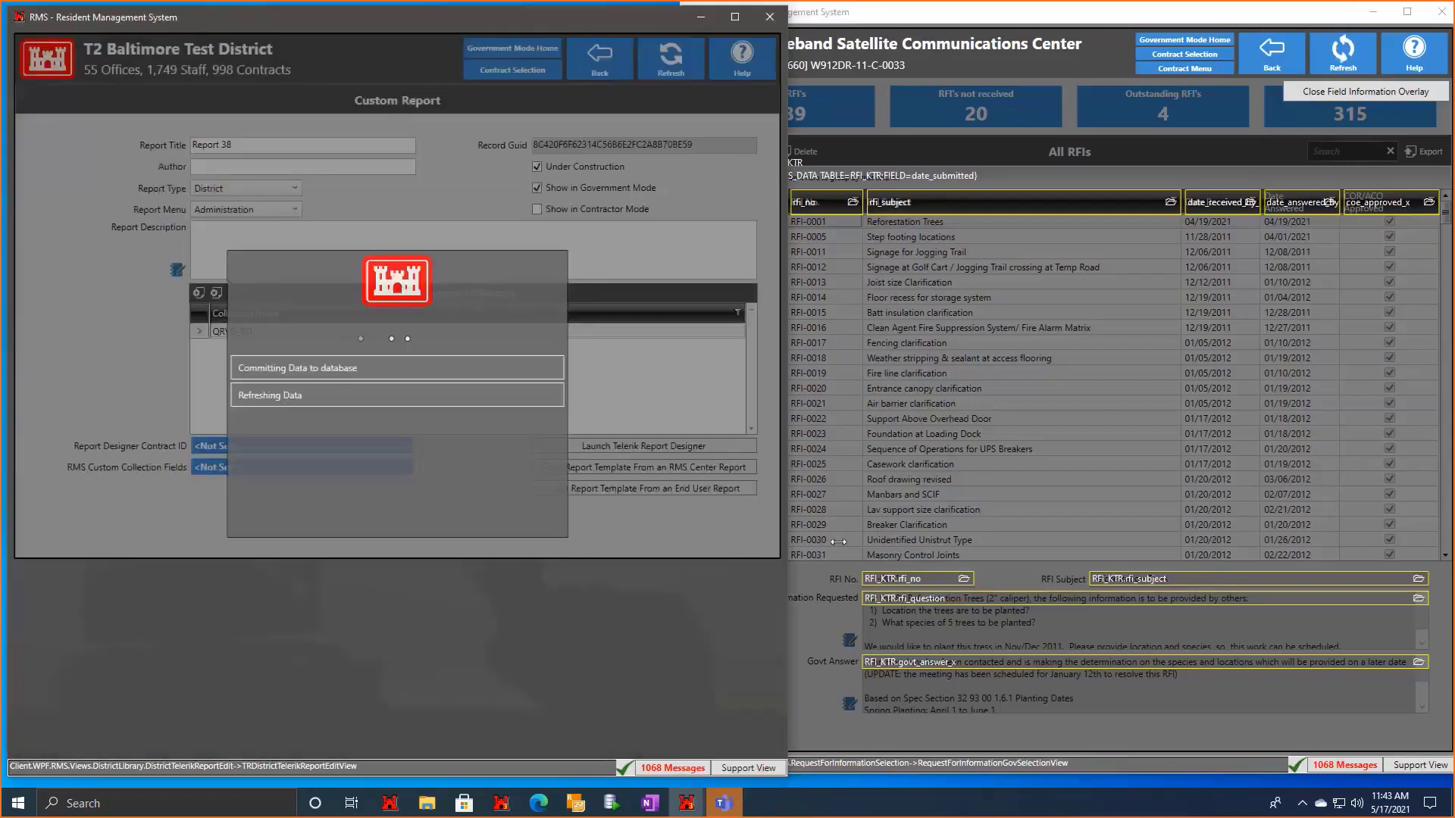
Close the field information overlay in the second RMS window and go from the RFI list to the District Library.
left_click(1363, 99)
left_click(1273, 59)
left_click(1278, 60)
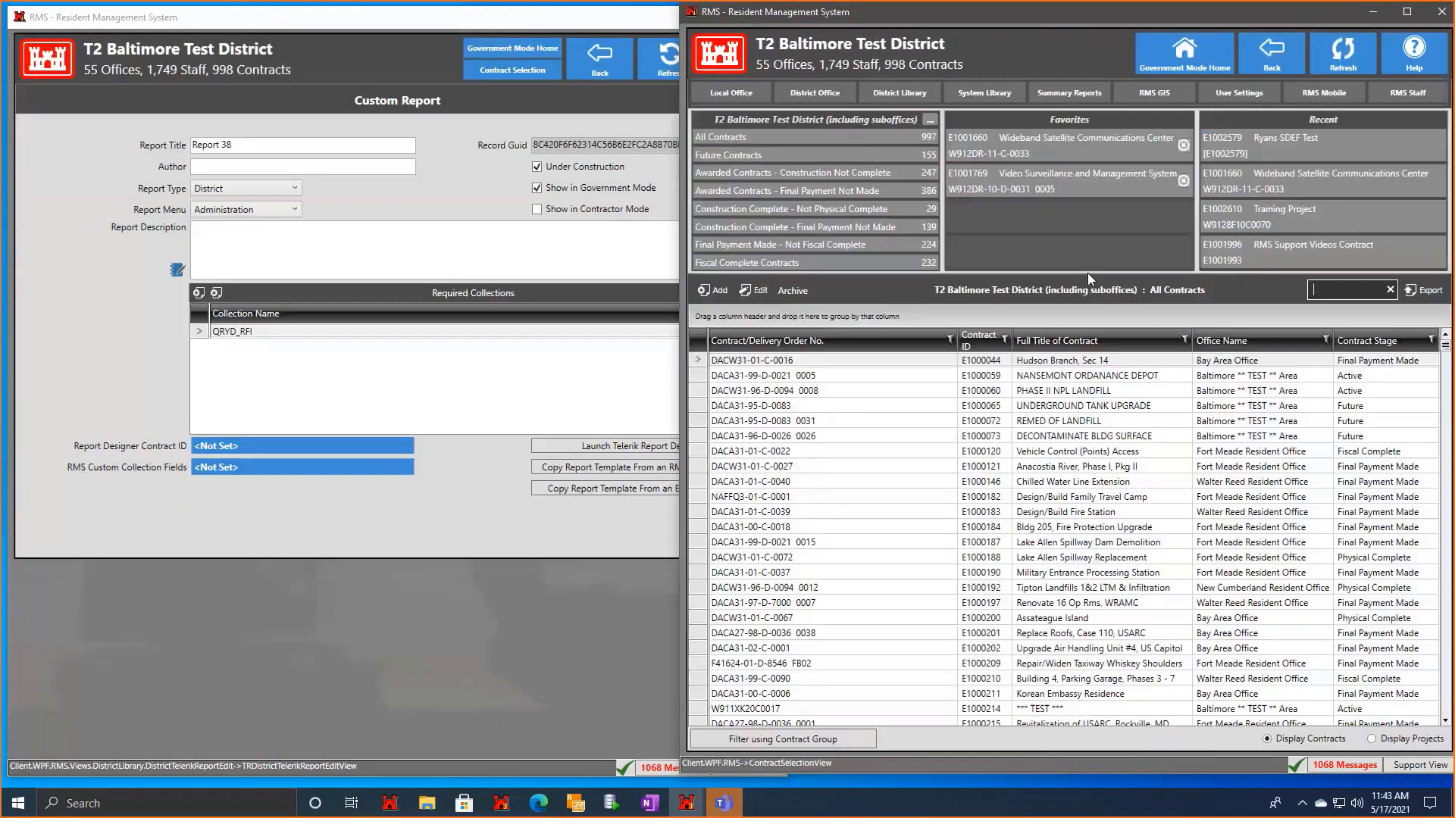
left_click(908, 106)
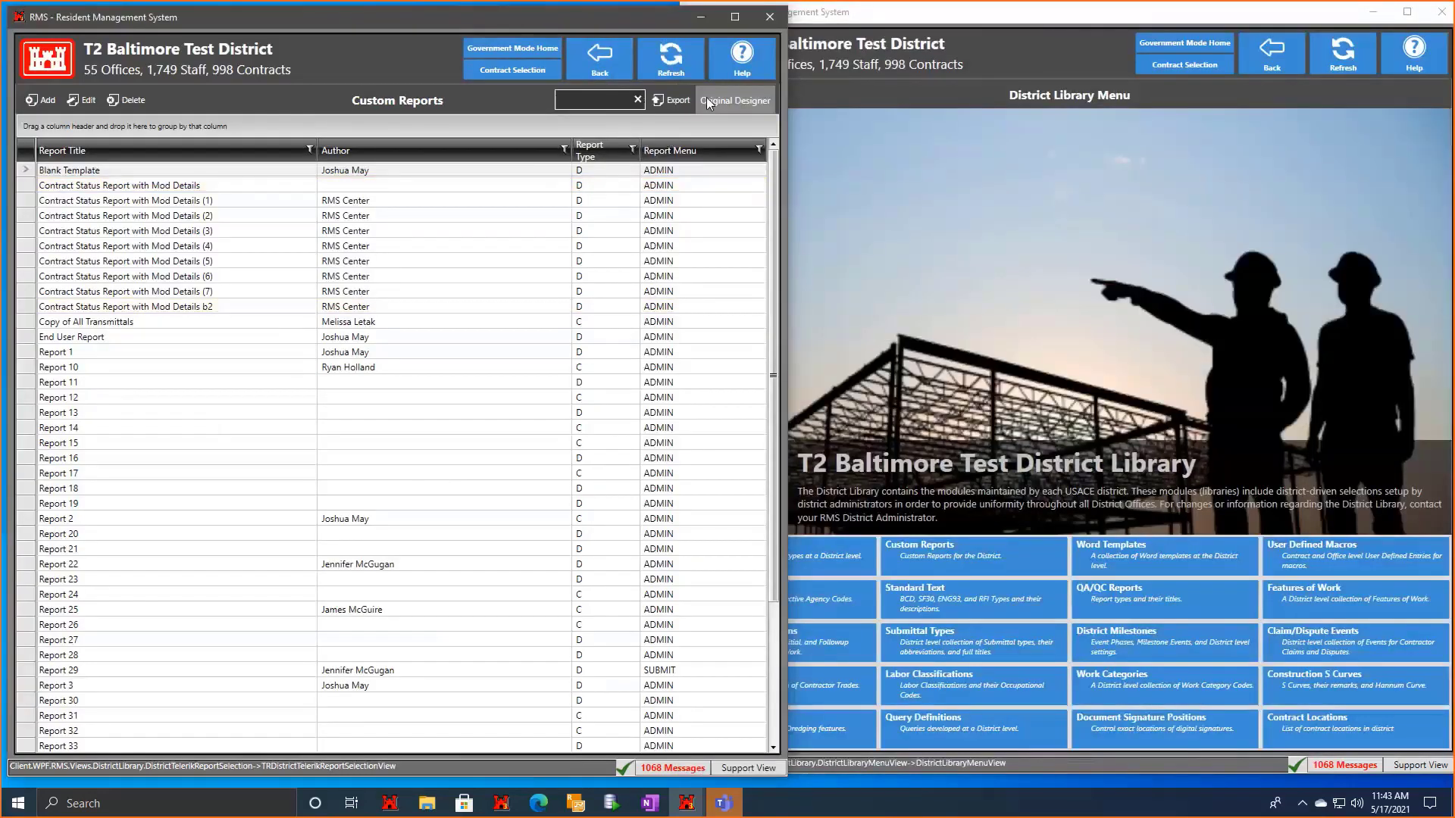
Switch the first window's Custom Reports list to the Original Designer and open the UAT Custom Reports list in the second window.
left_click(727, 100)
left_click(952, 556)
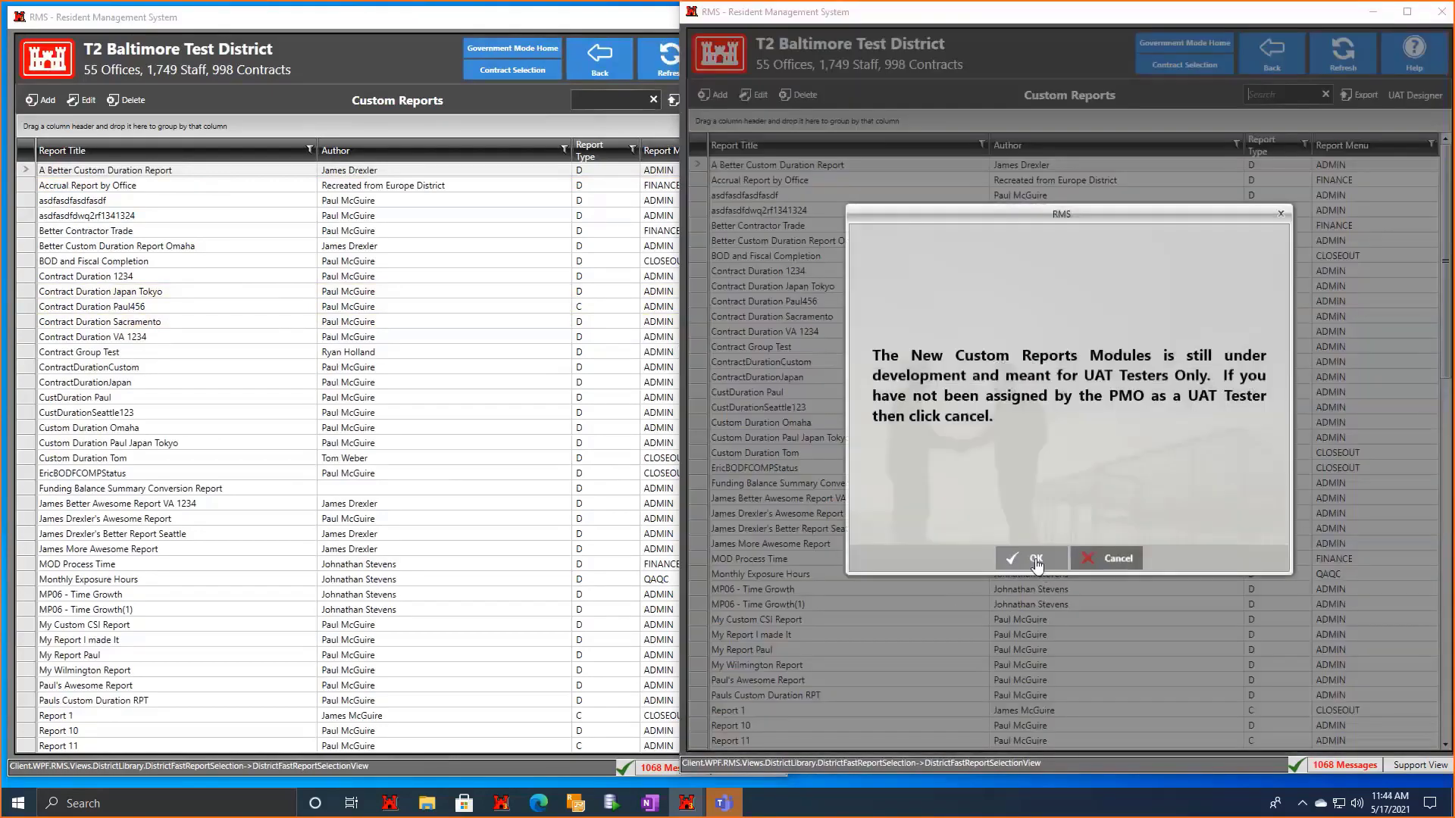
left_click(1035, 560)
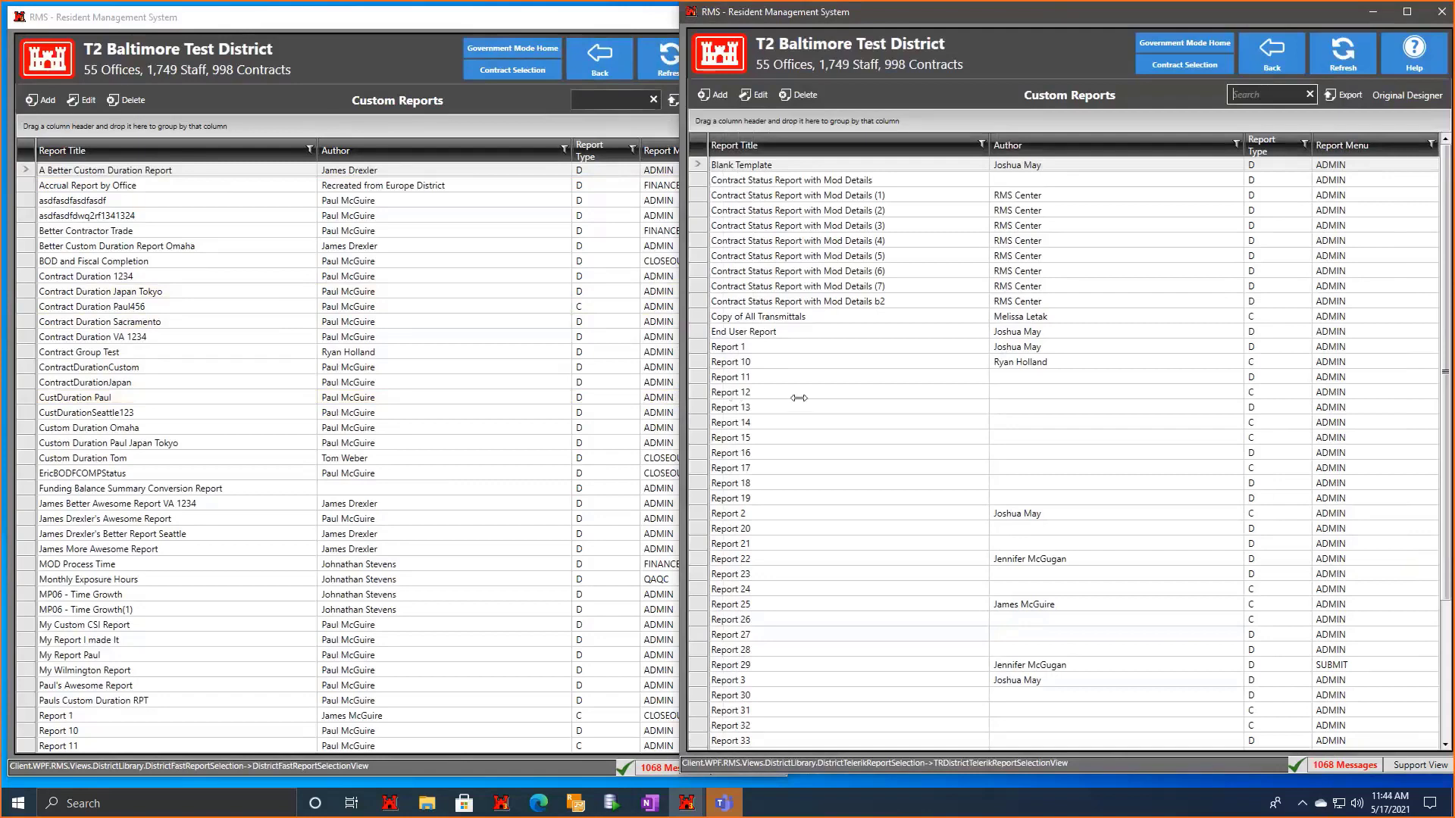
Search the original custom reports for "funding" and open the Funding Balance Summary Conversion Report.
left_click(608, 98)
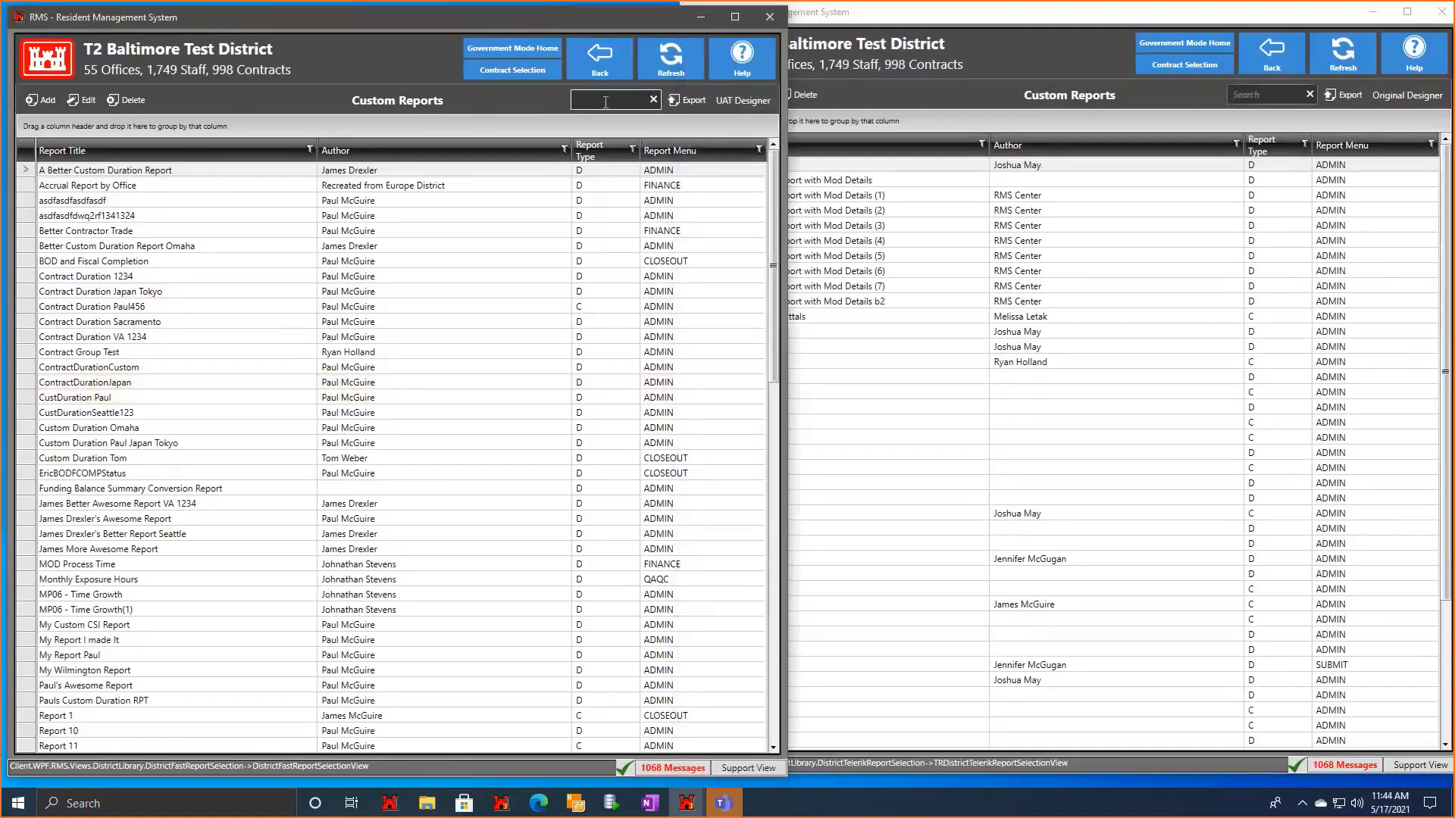
type("funding")
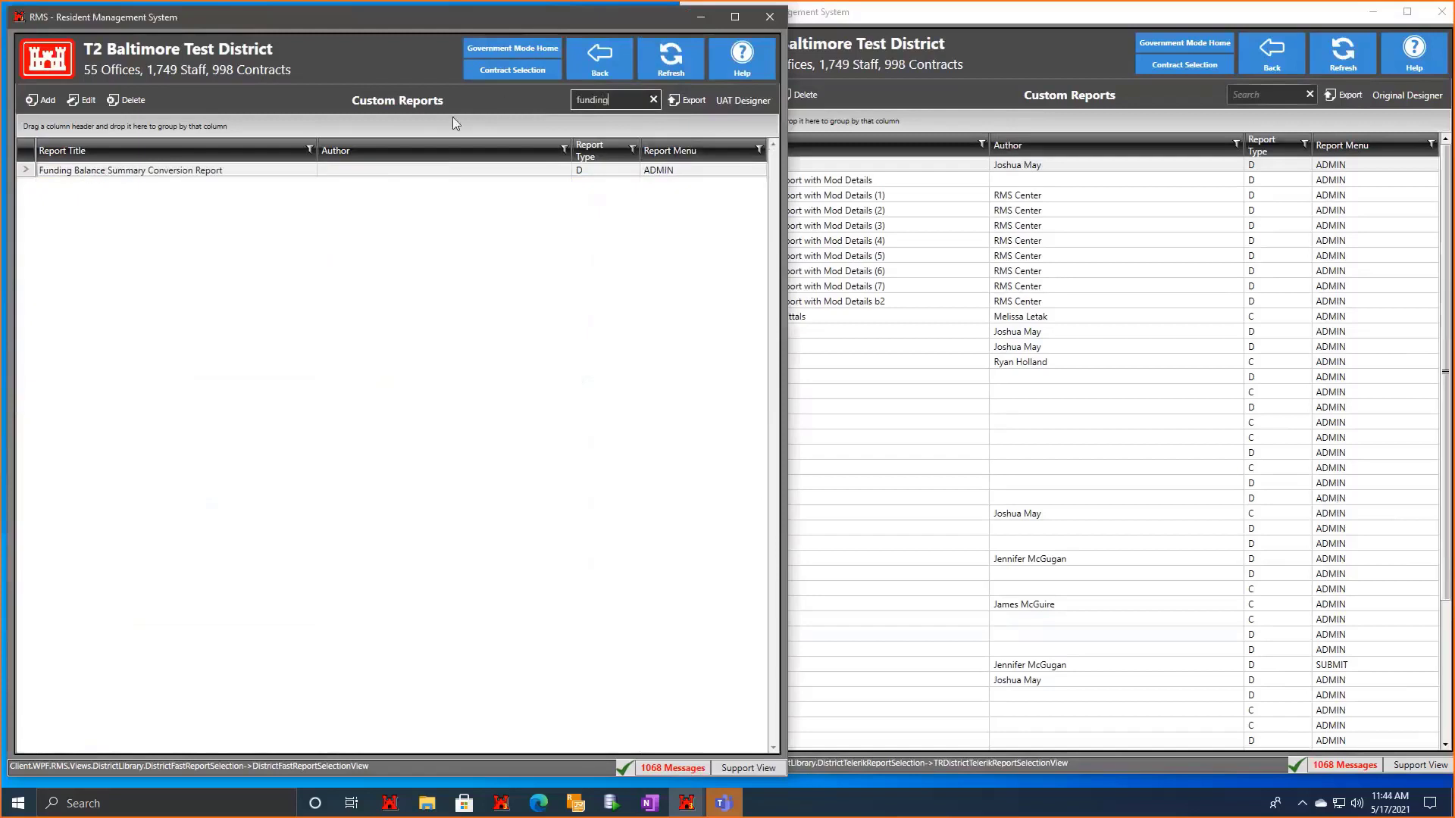
double_click(422, 171)
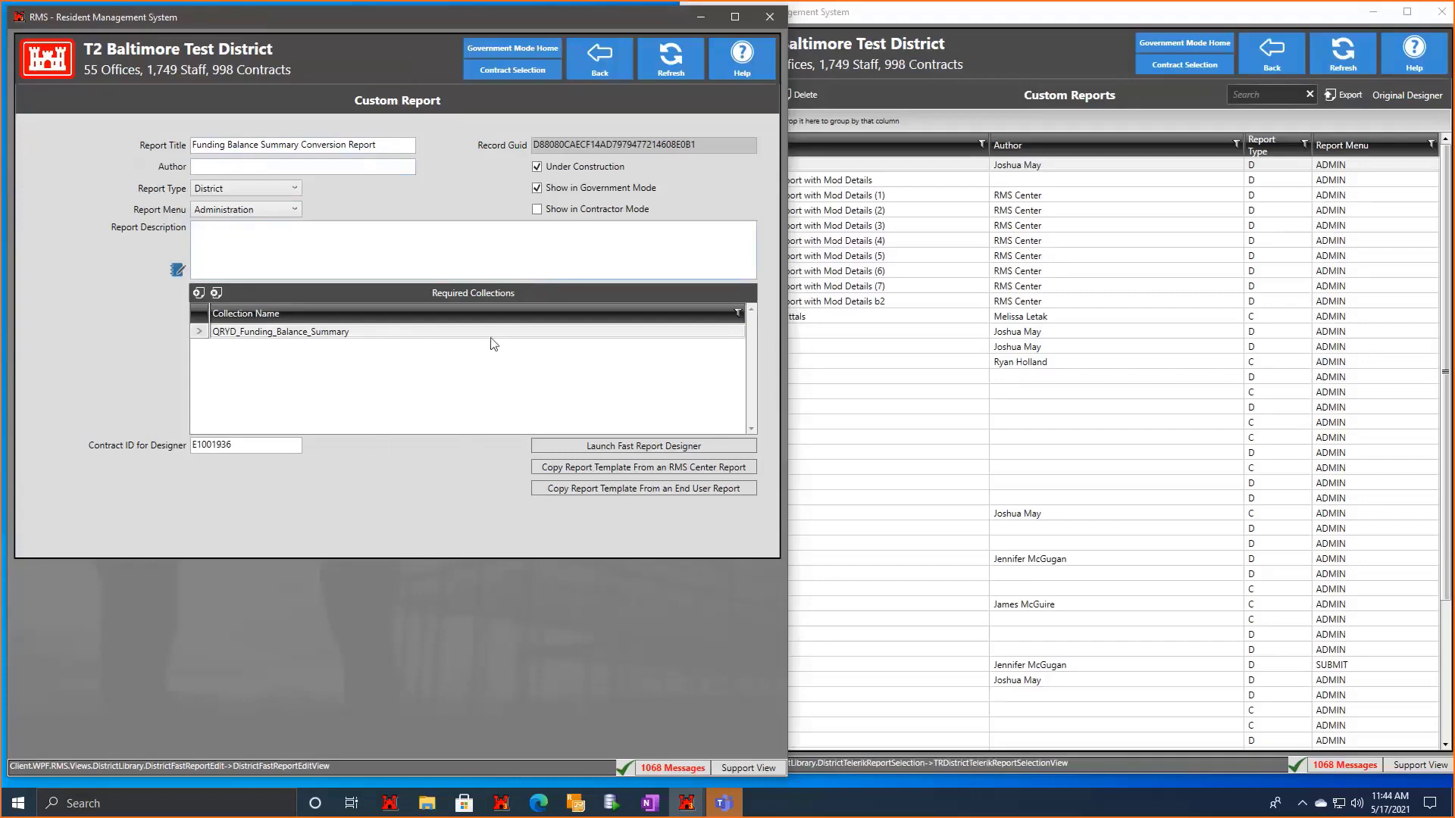
Search the District Library's Query Definitions for "funding" in the second window and open QRYD_Funding_Balance_Summary.
left_click(1272, 70)
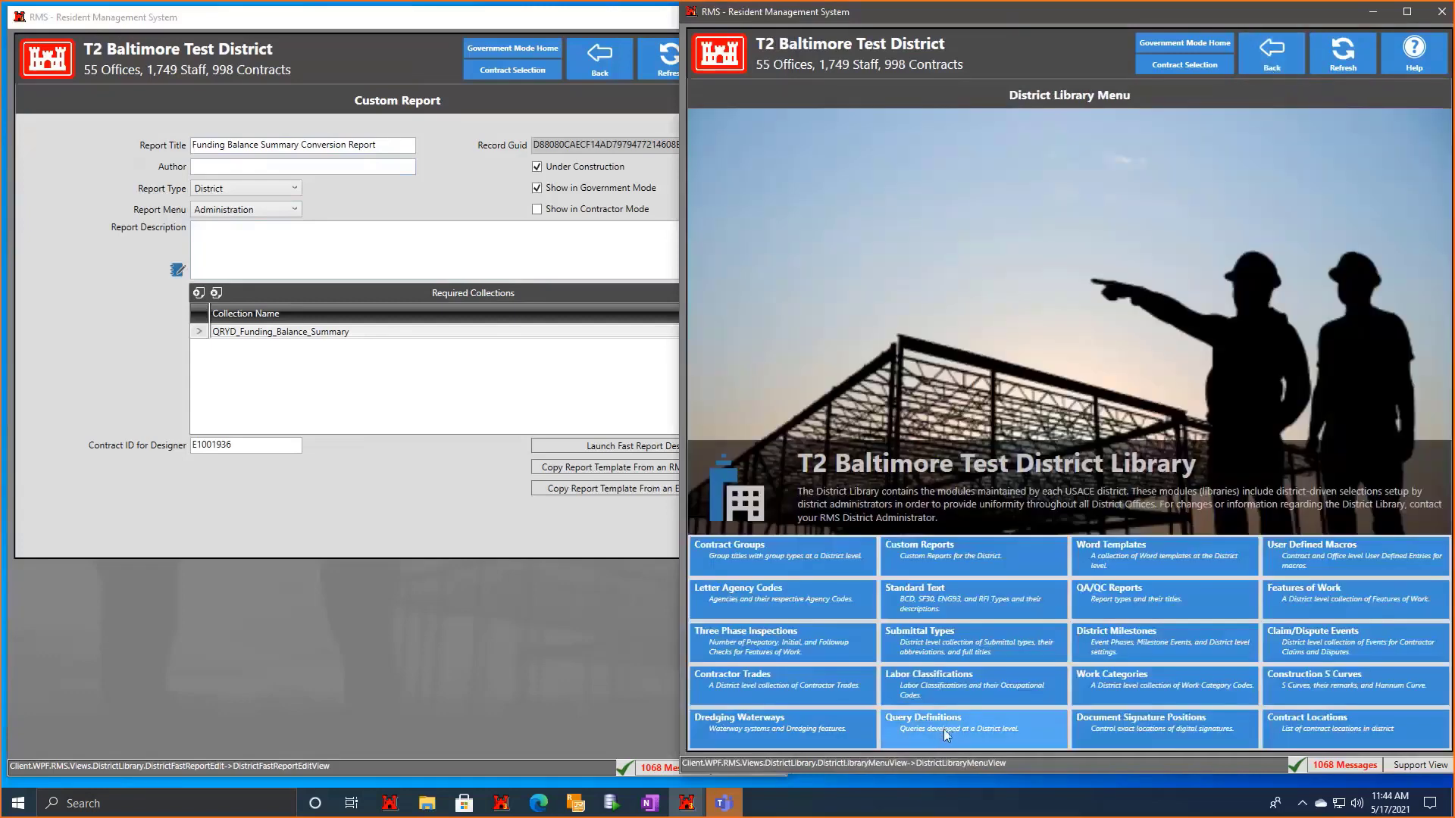
left_click(948, 731)
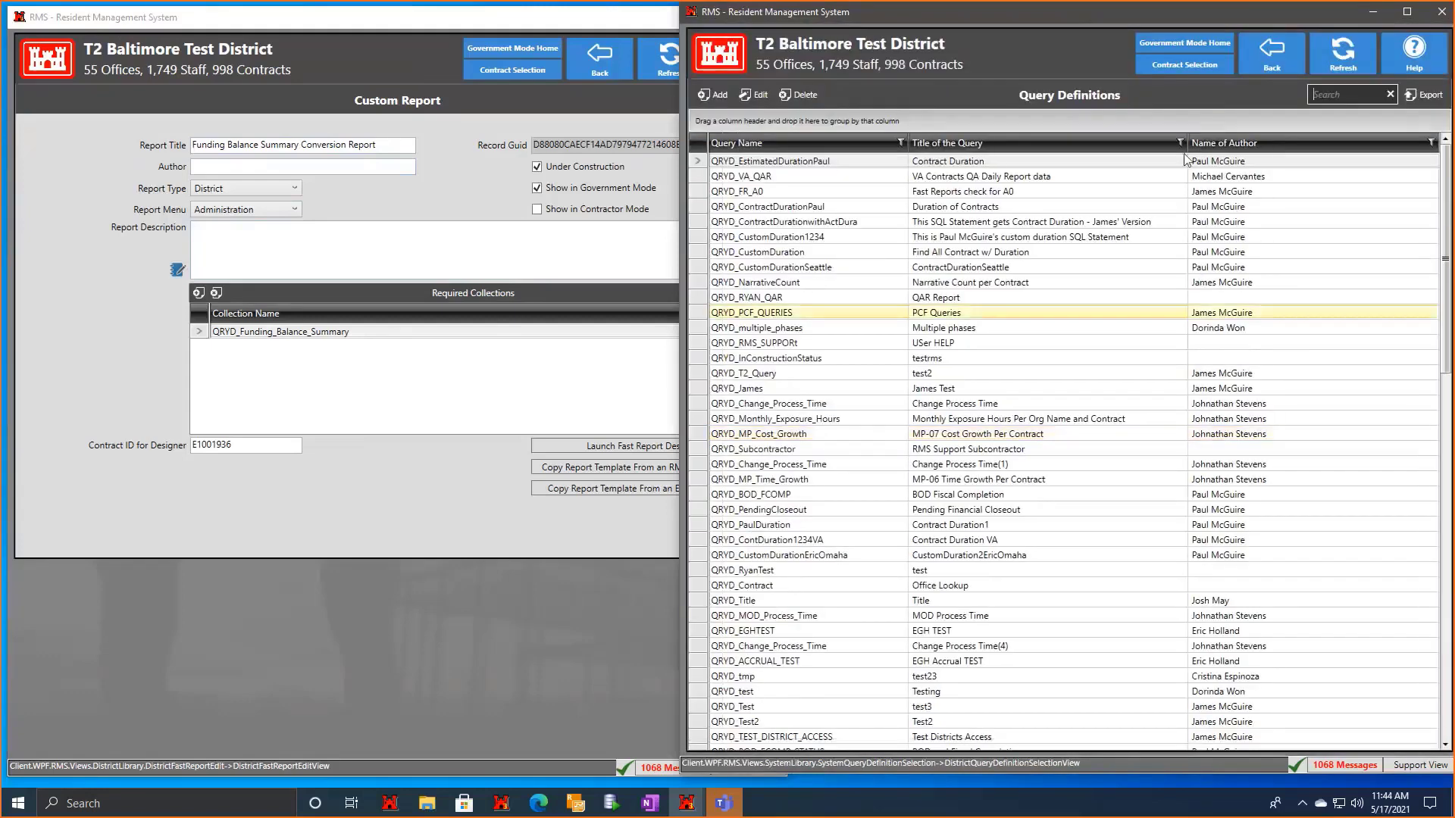
type("funding")
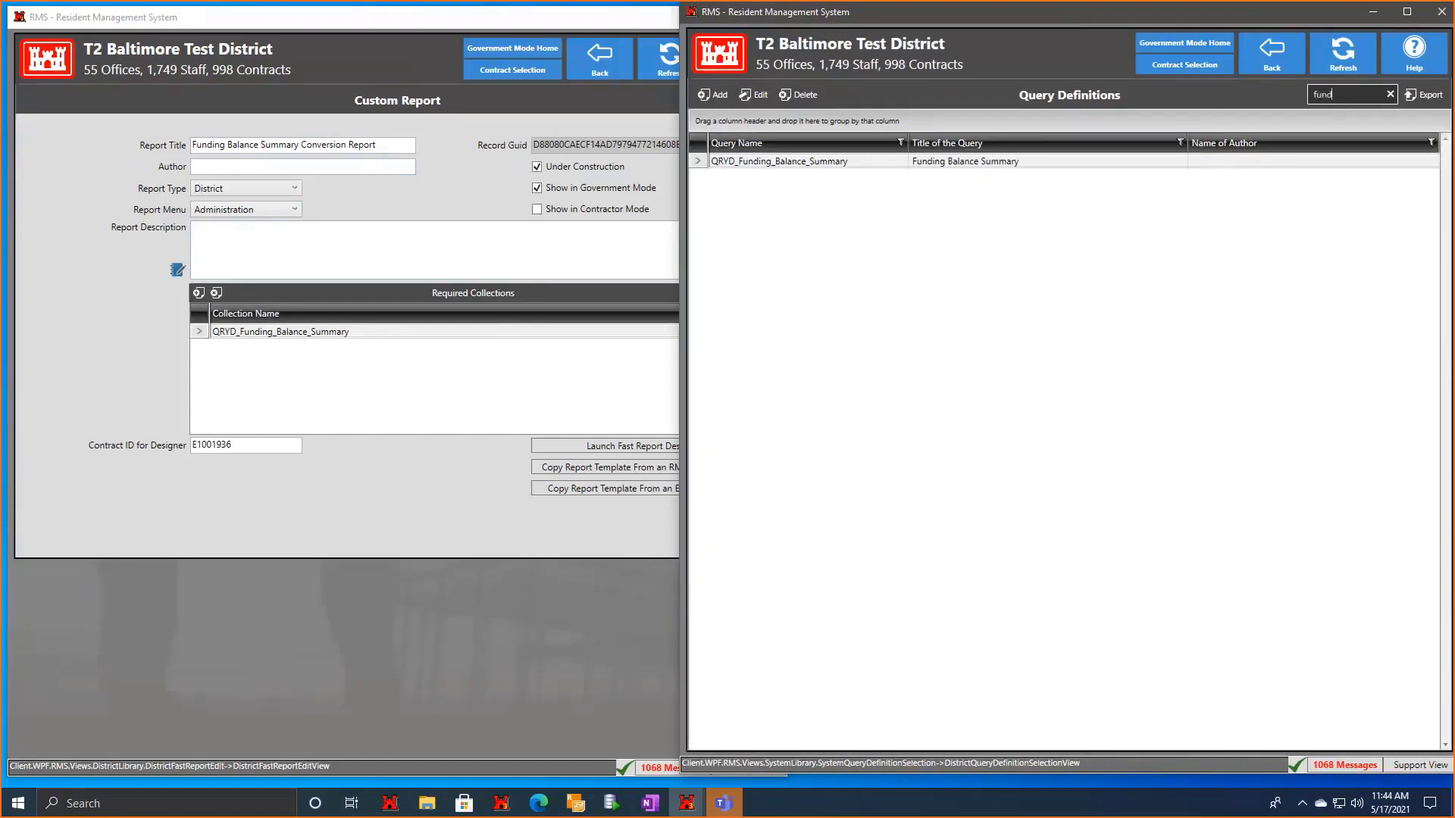
double_click(1001, 162)
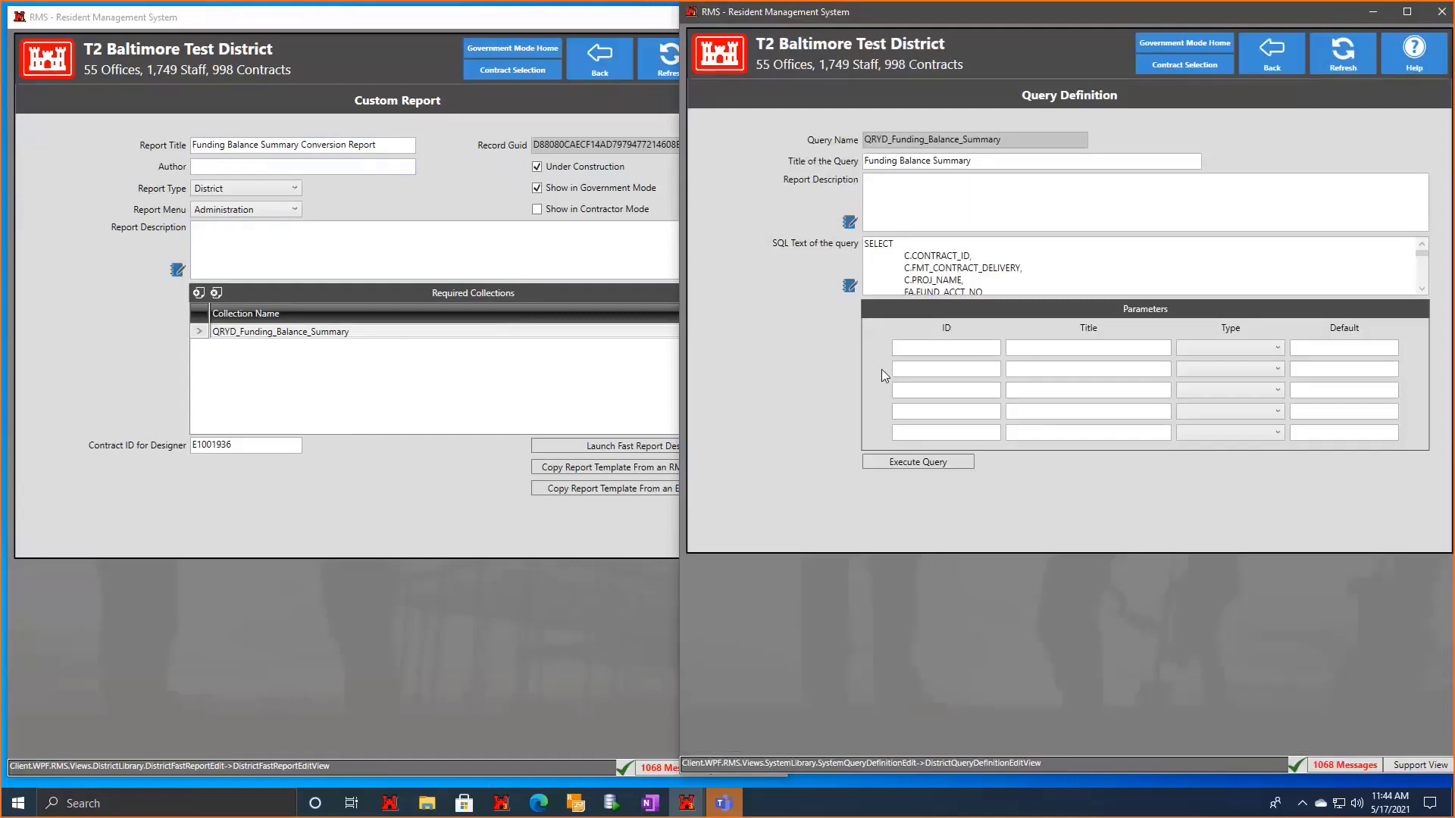
Review the SQL text of the funding balance query, examining its selected fields, joins and WHERE conditions, and close it without changes.
left_click(850, 286)
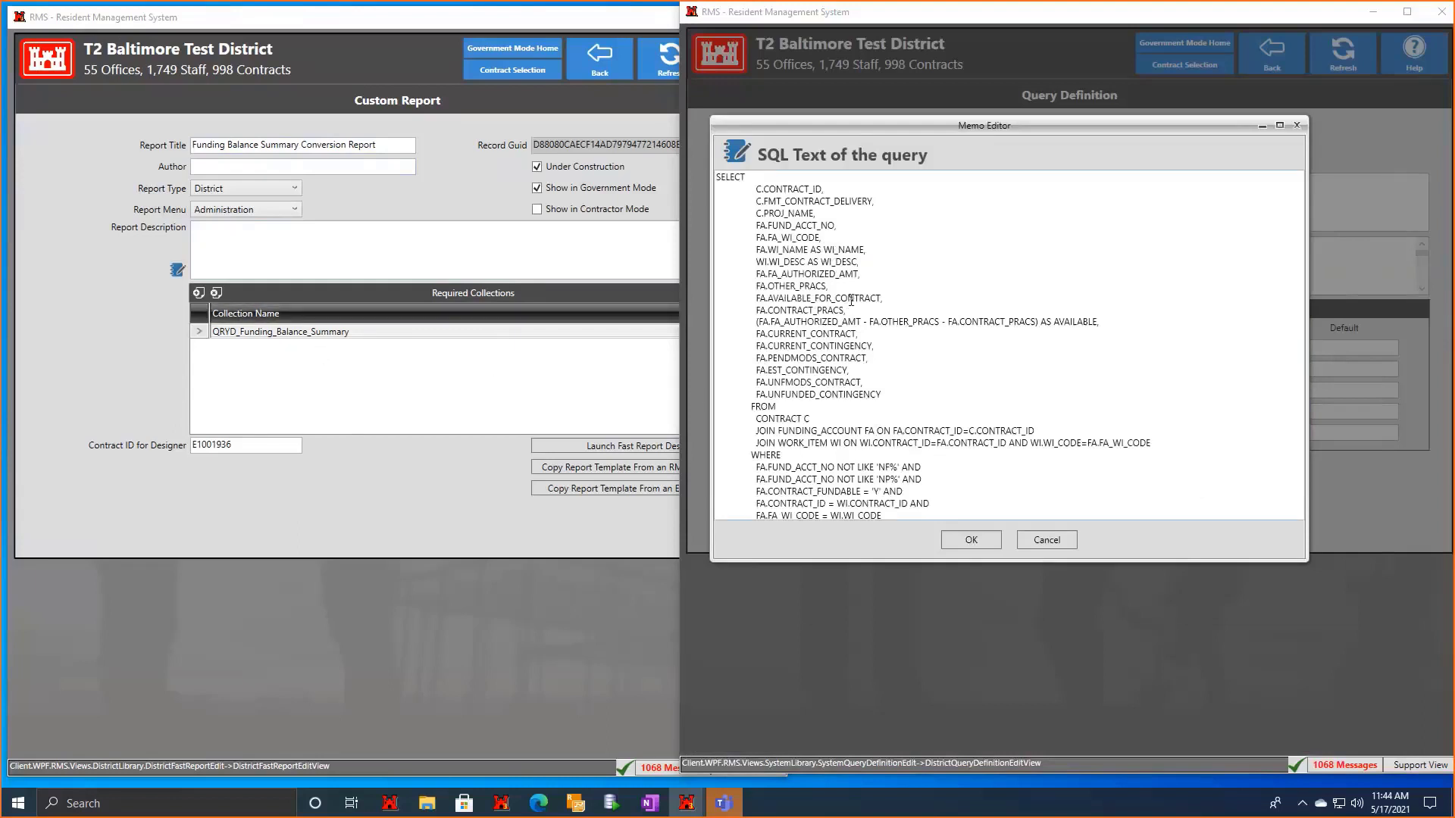
left_click_drag(753, 186, 958, 422)
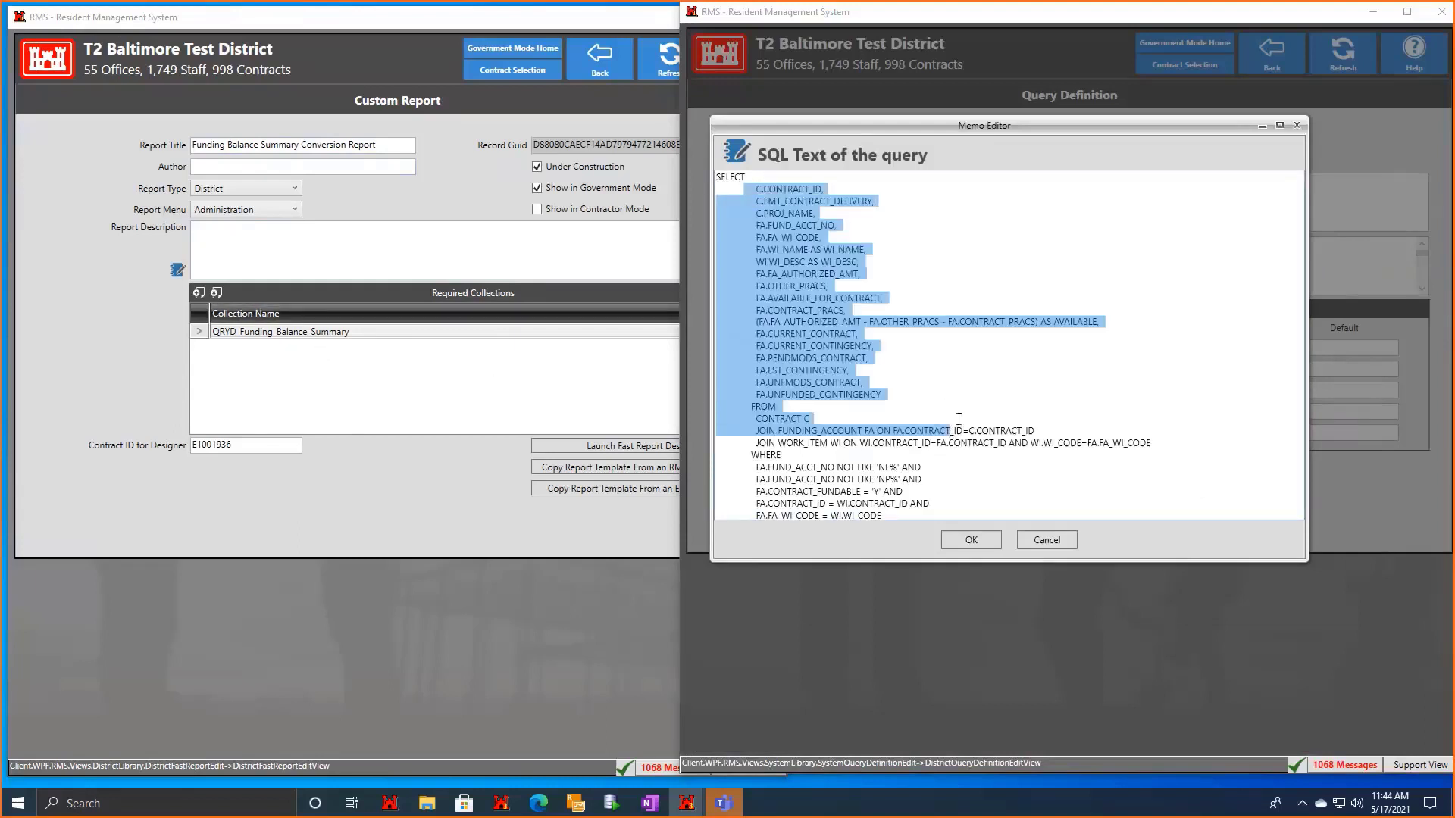
left_click(992, 386)
scroll(988, 398, "down", 1)
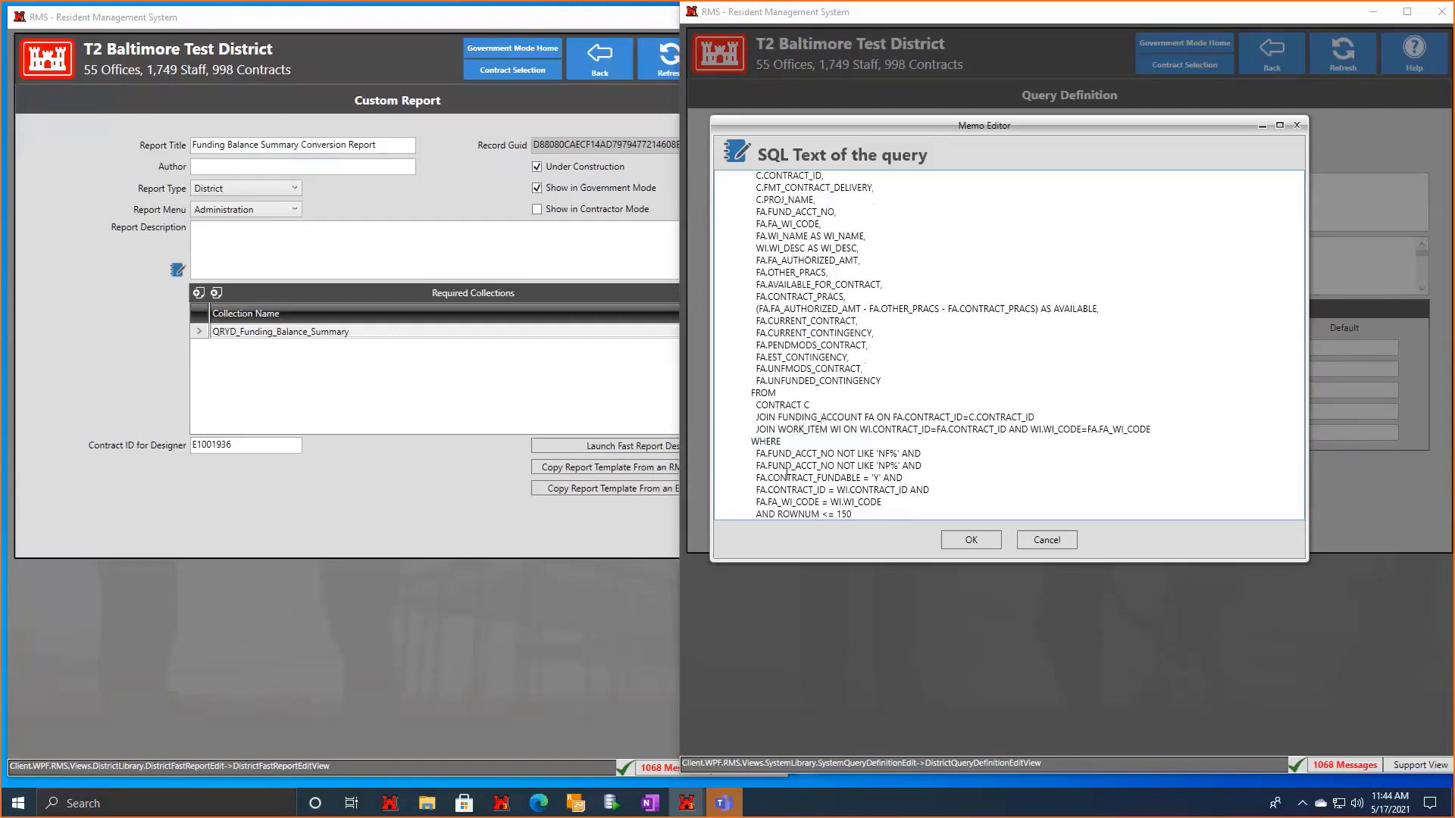
left_click_drag(872, 516, 752, 285)
left_click(940, 464)
scroll(888, 481, "up", 1)
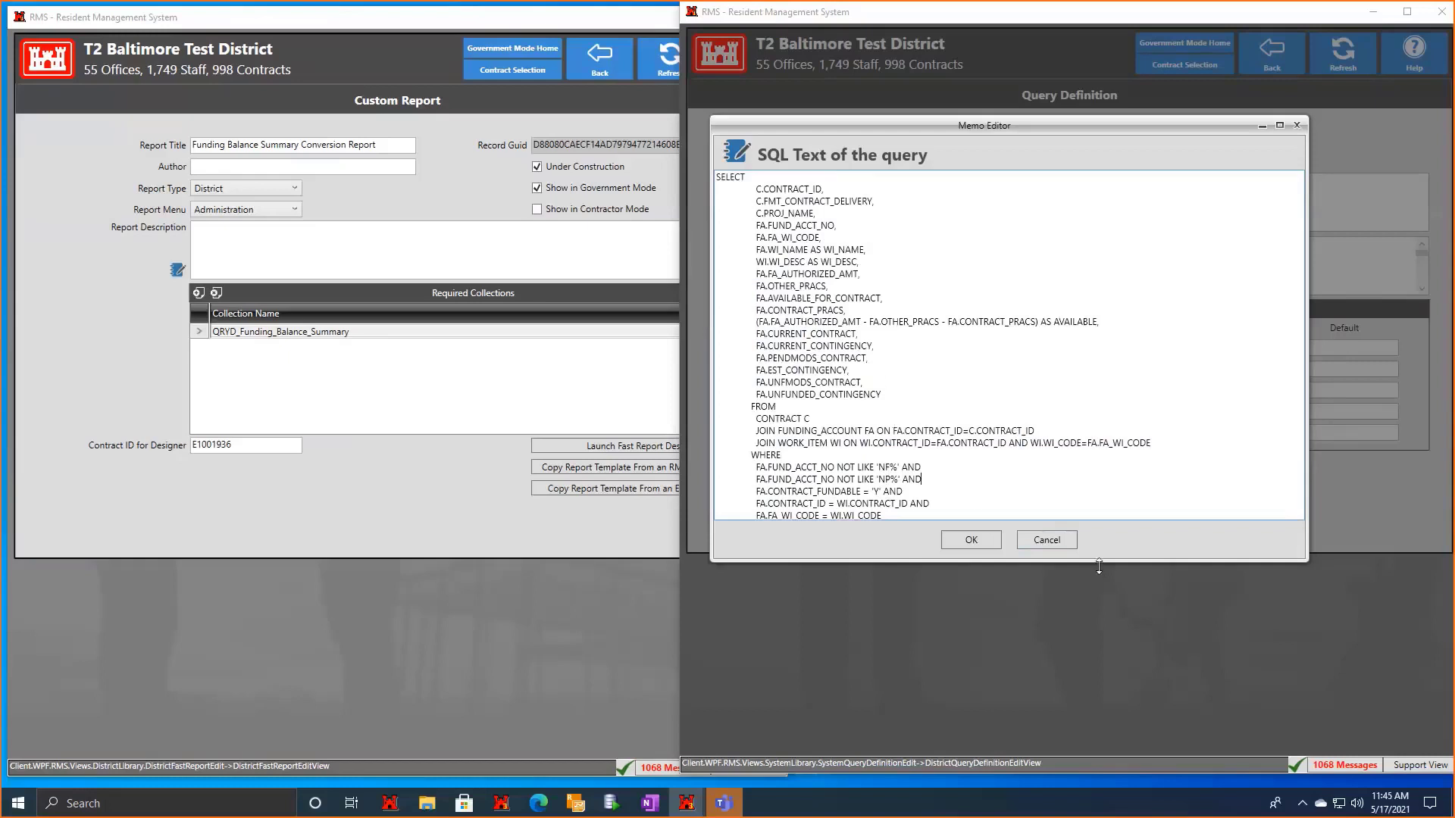
left_click(1061, 549)
Return to the District Library's Custom Reports, switch to the UAT Designer and add a new custom report.
left_click(1264, 70)
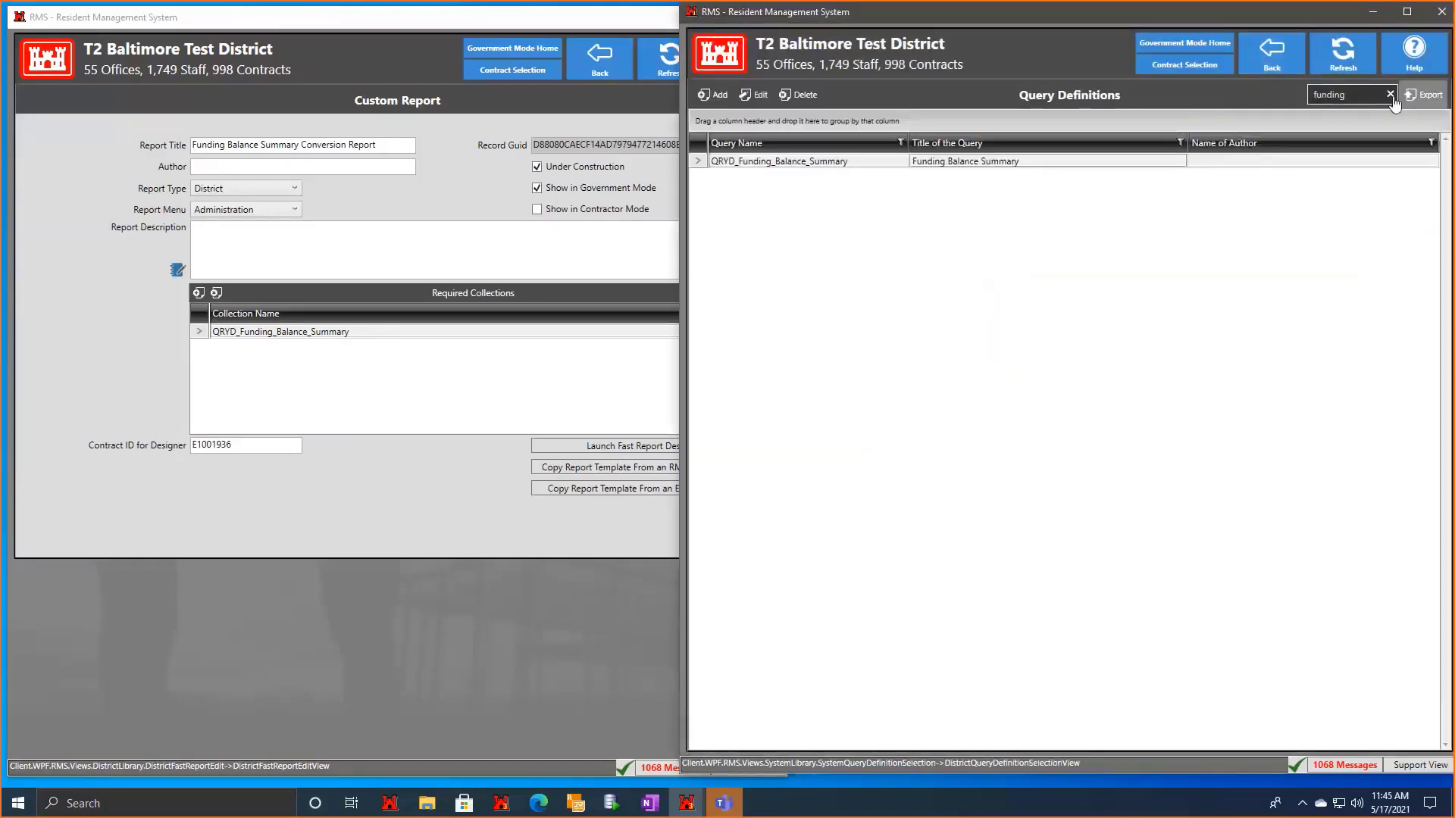
left_click(1277, 55)
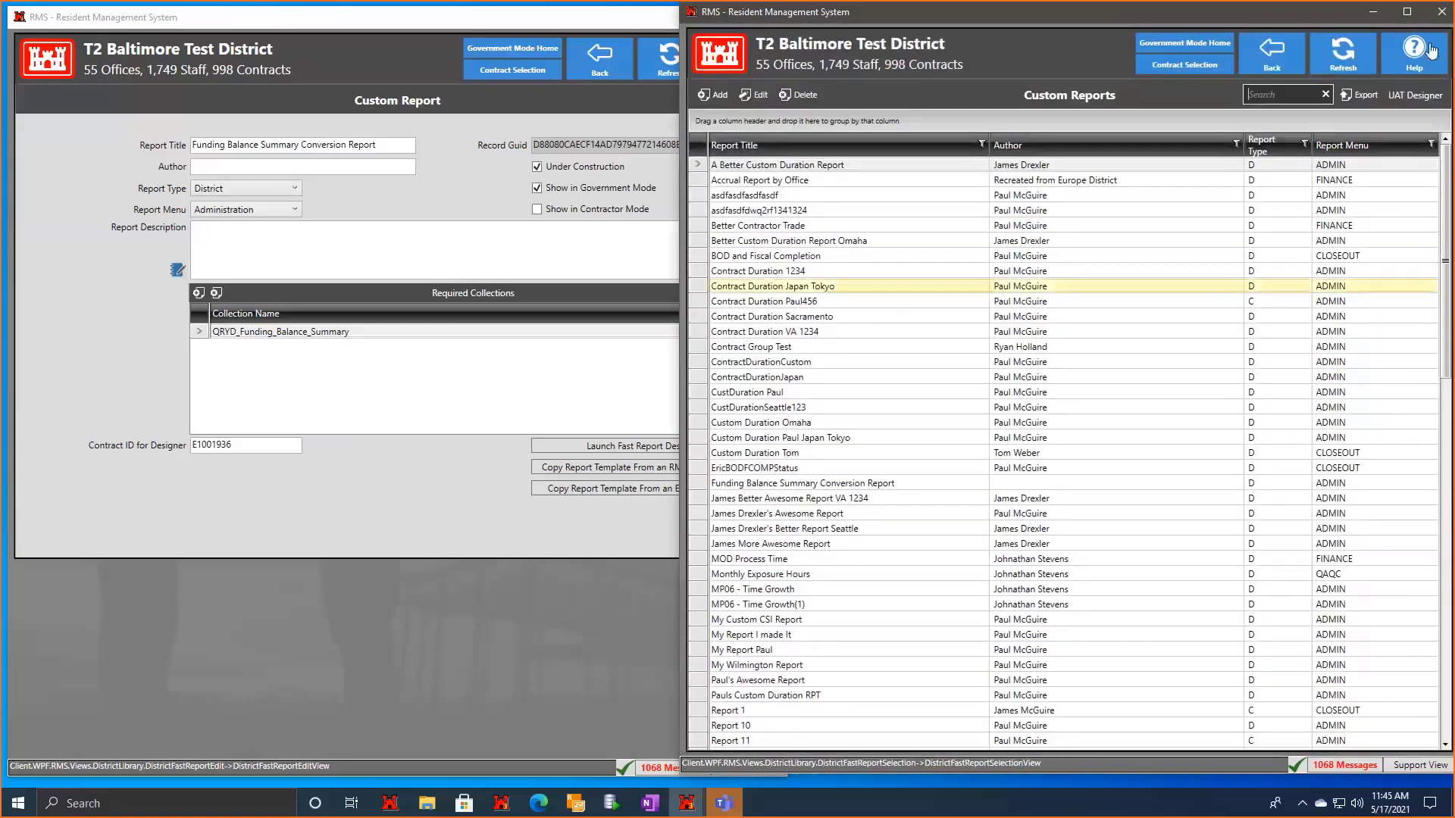
left_click(1427, 94)
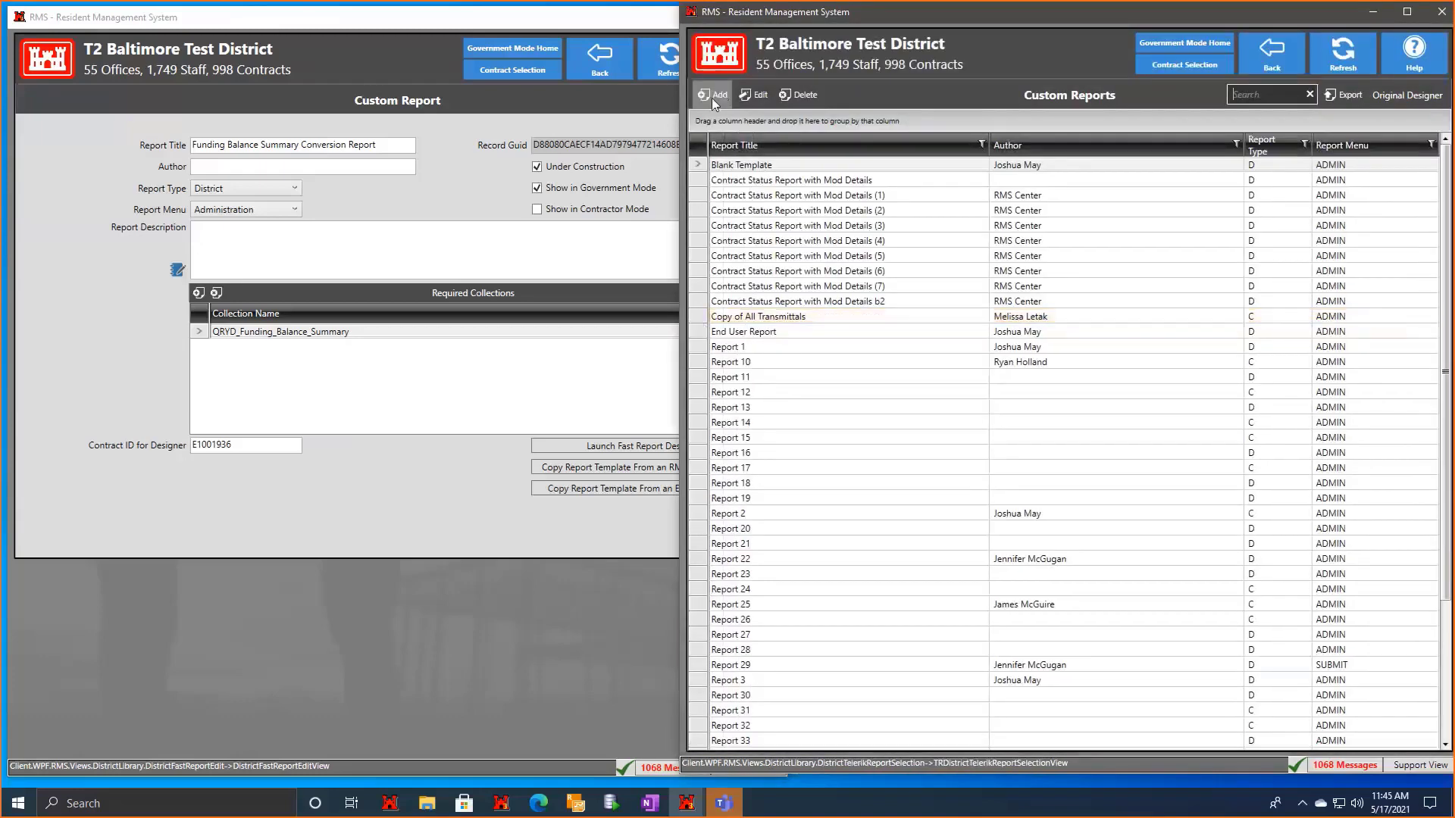
left_click(715, 97)
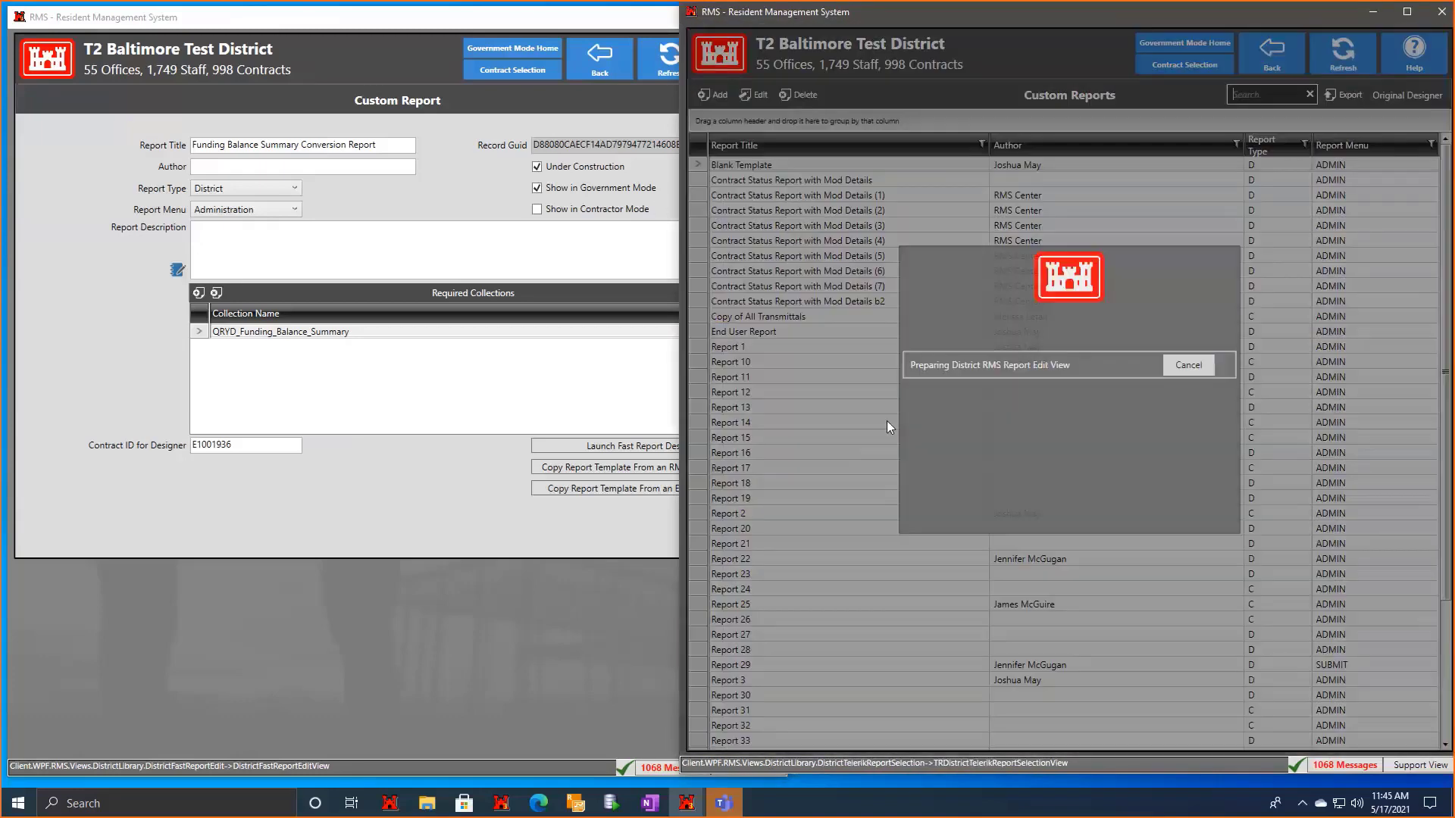
Add the QRYD_Funding_Balance_Summary collection to the new report's required collections.
left_click(287, 396)
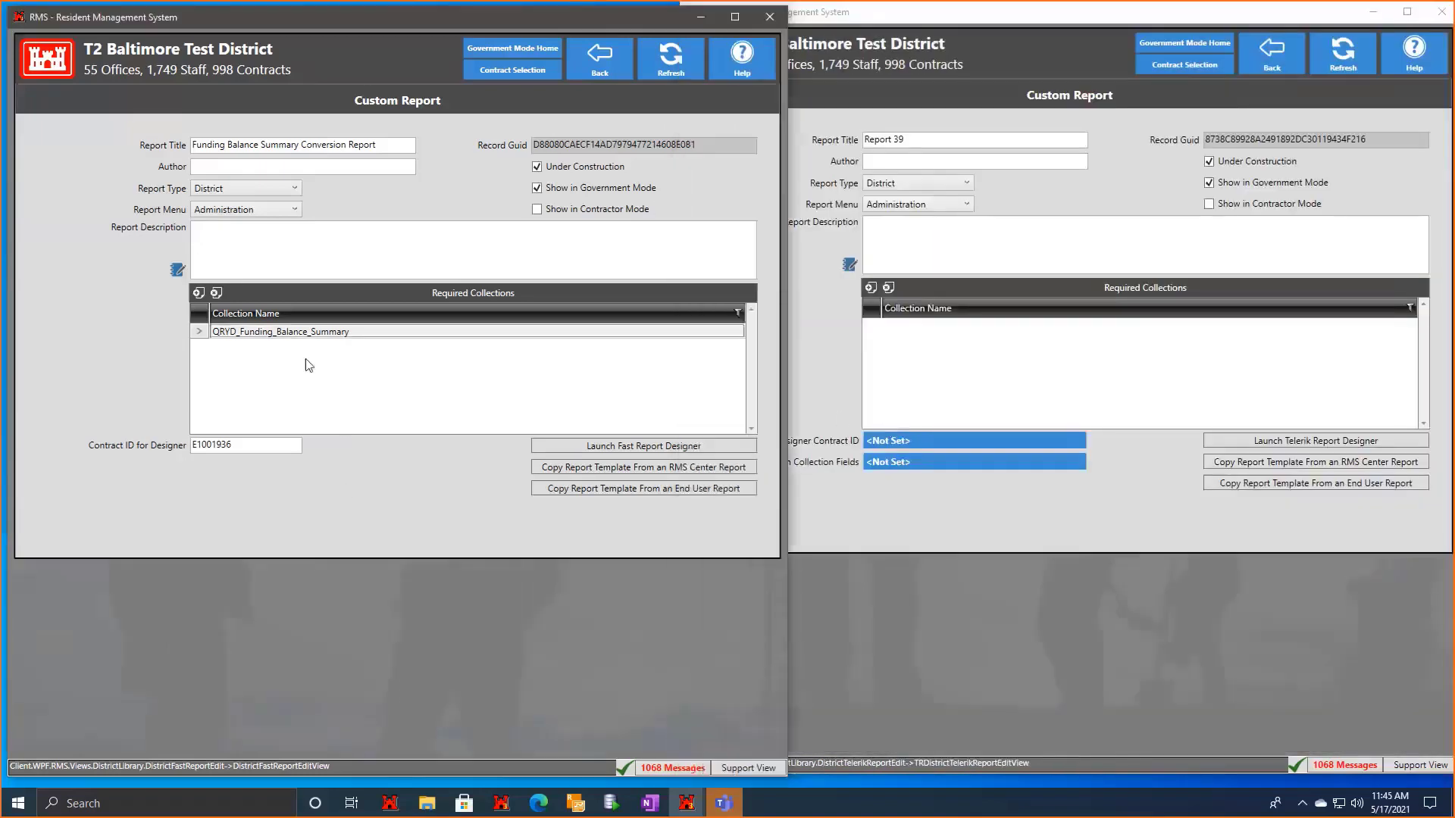
left_click(994, 377)
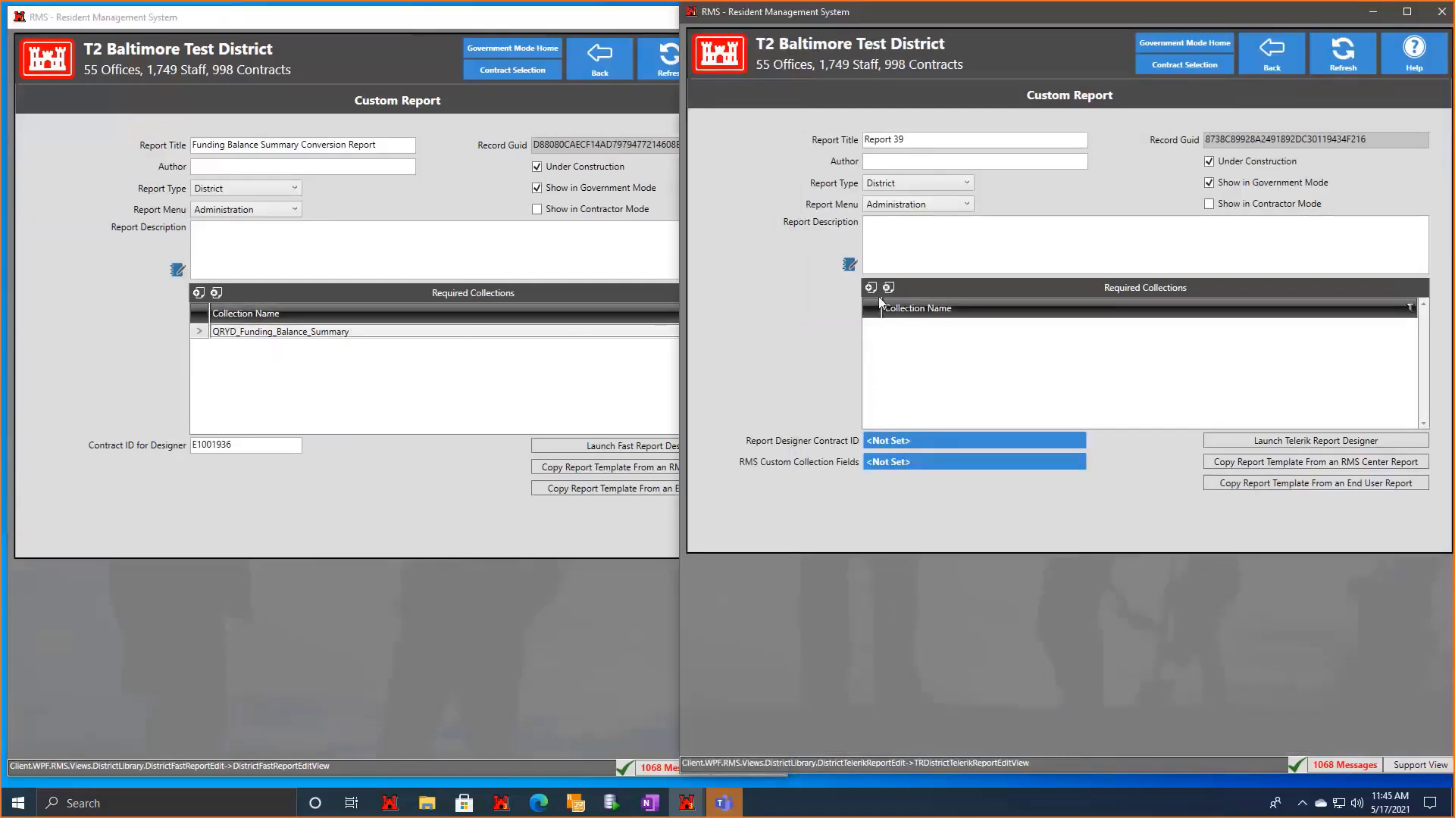
left_click(871, 288)
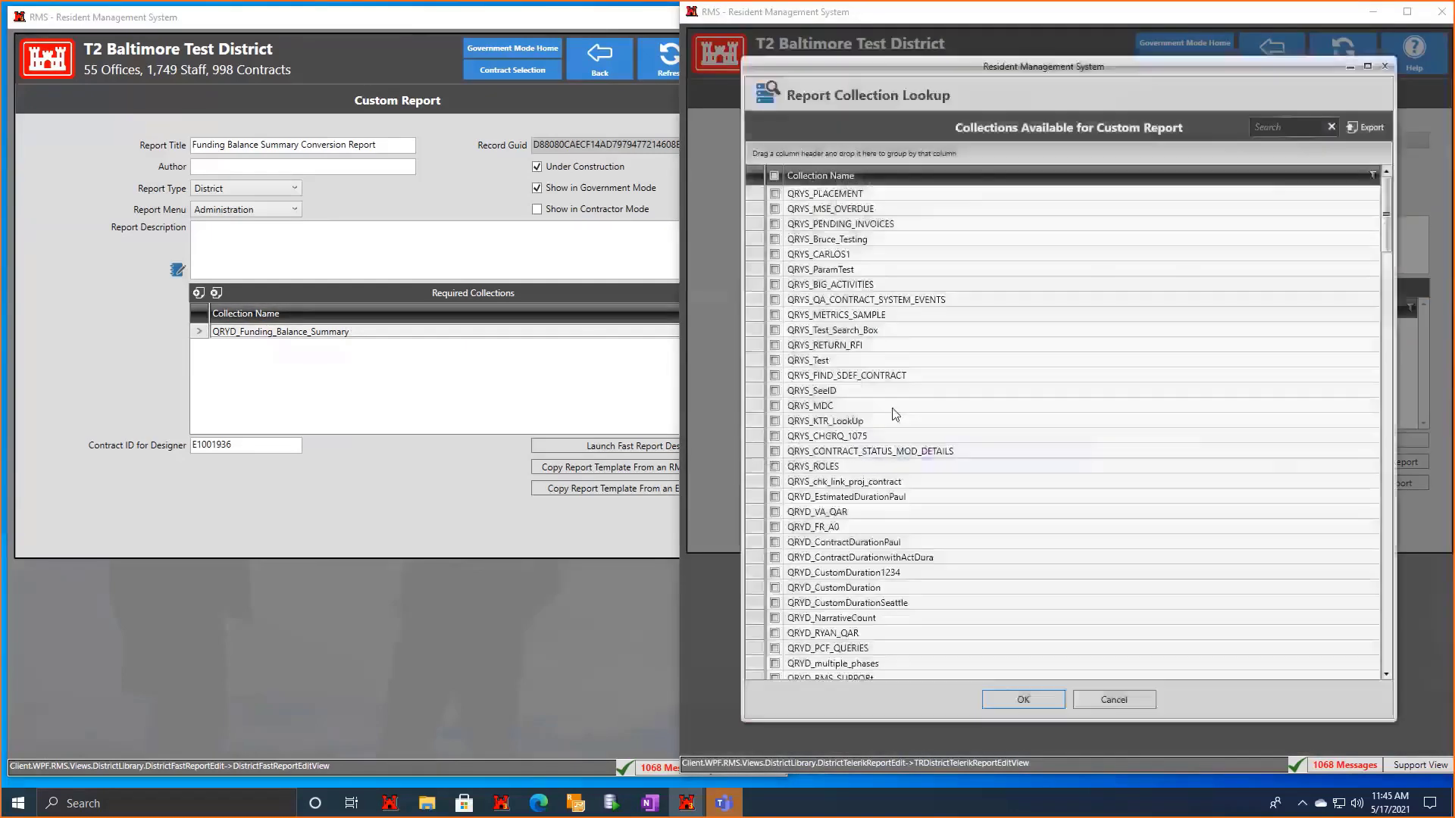
type("funding")
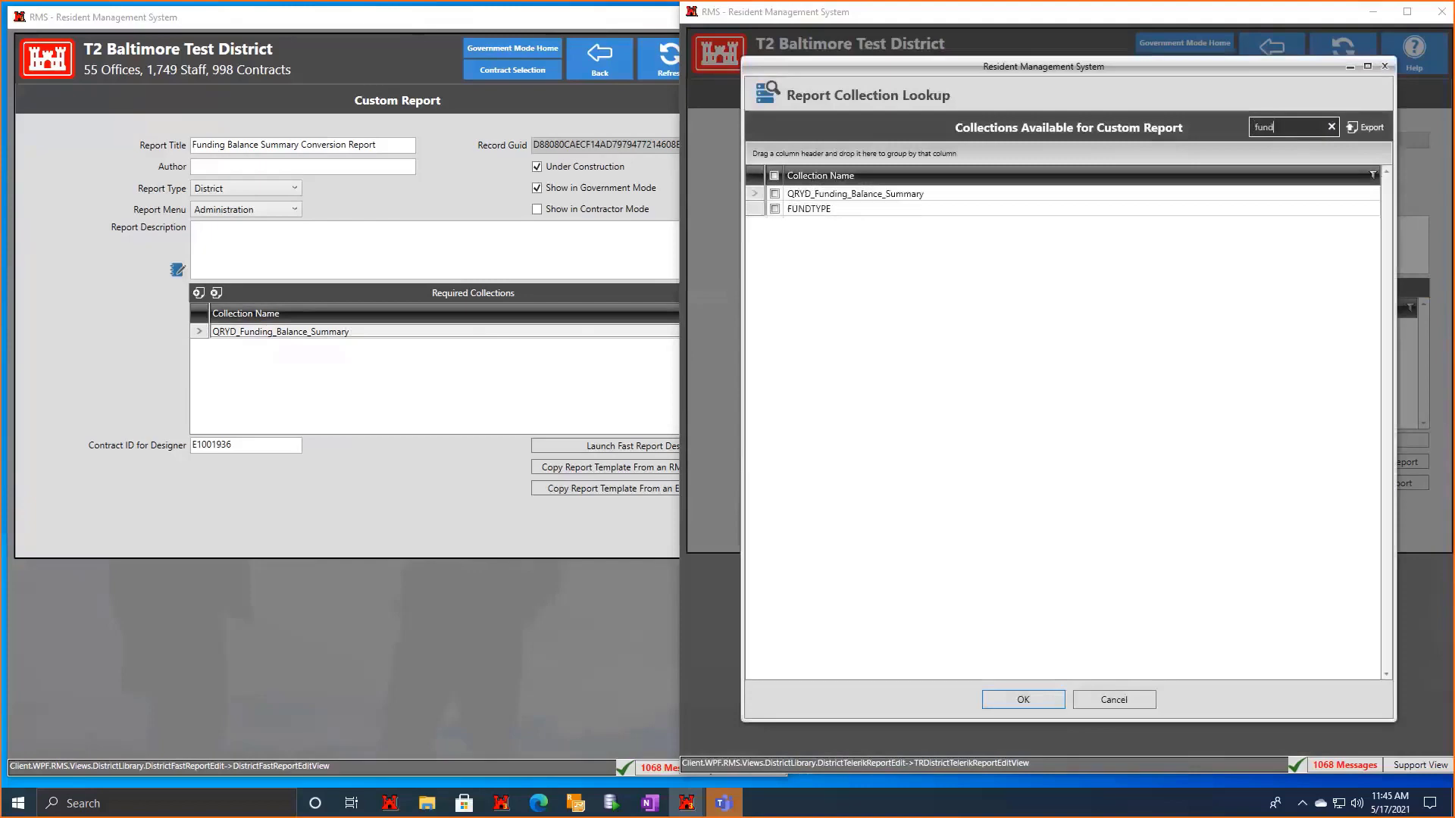
left_click(1026, 194)
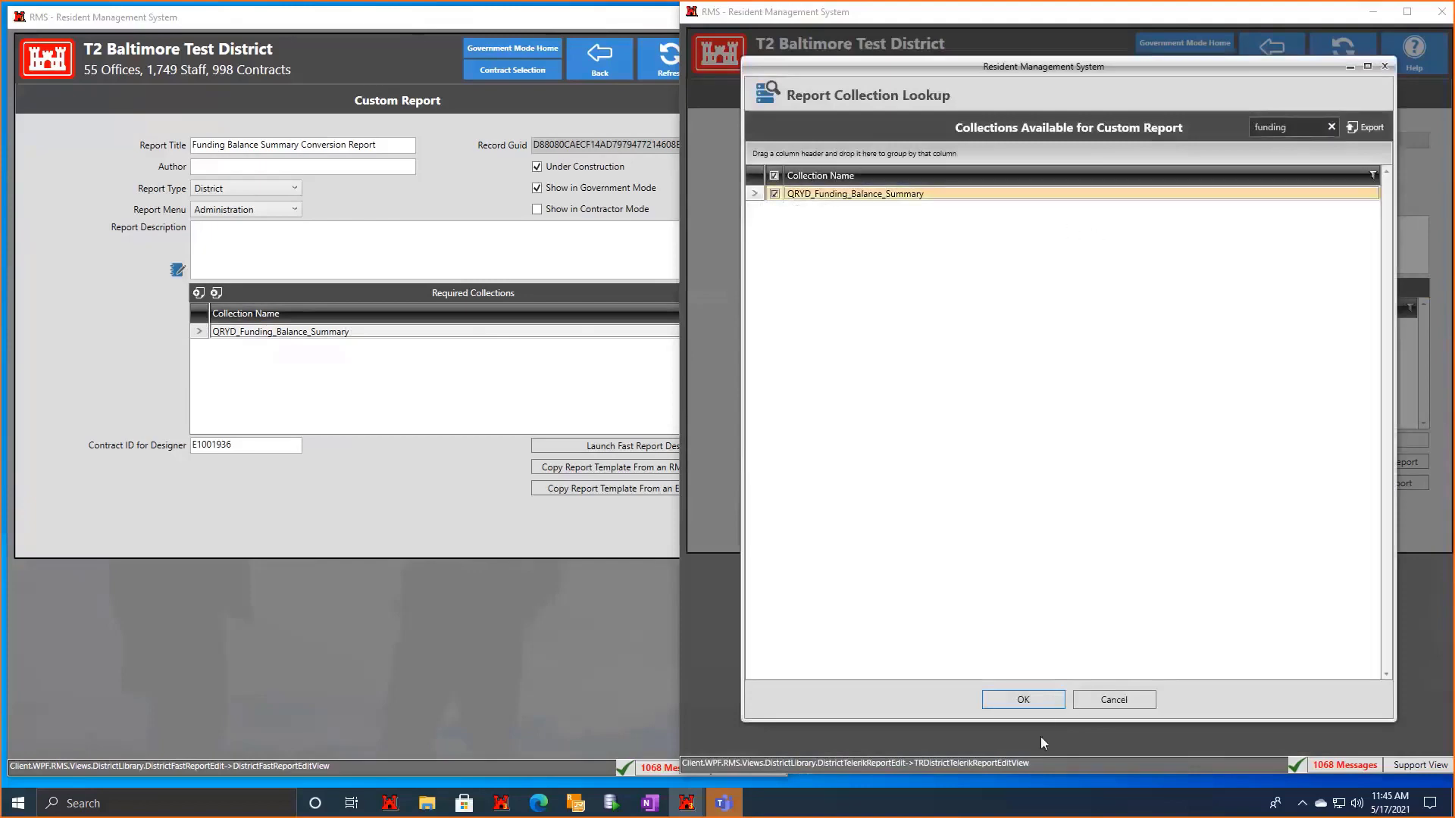
left_click(1015, 701)
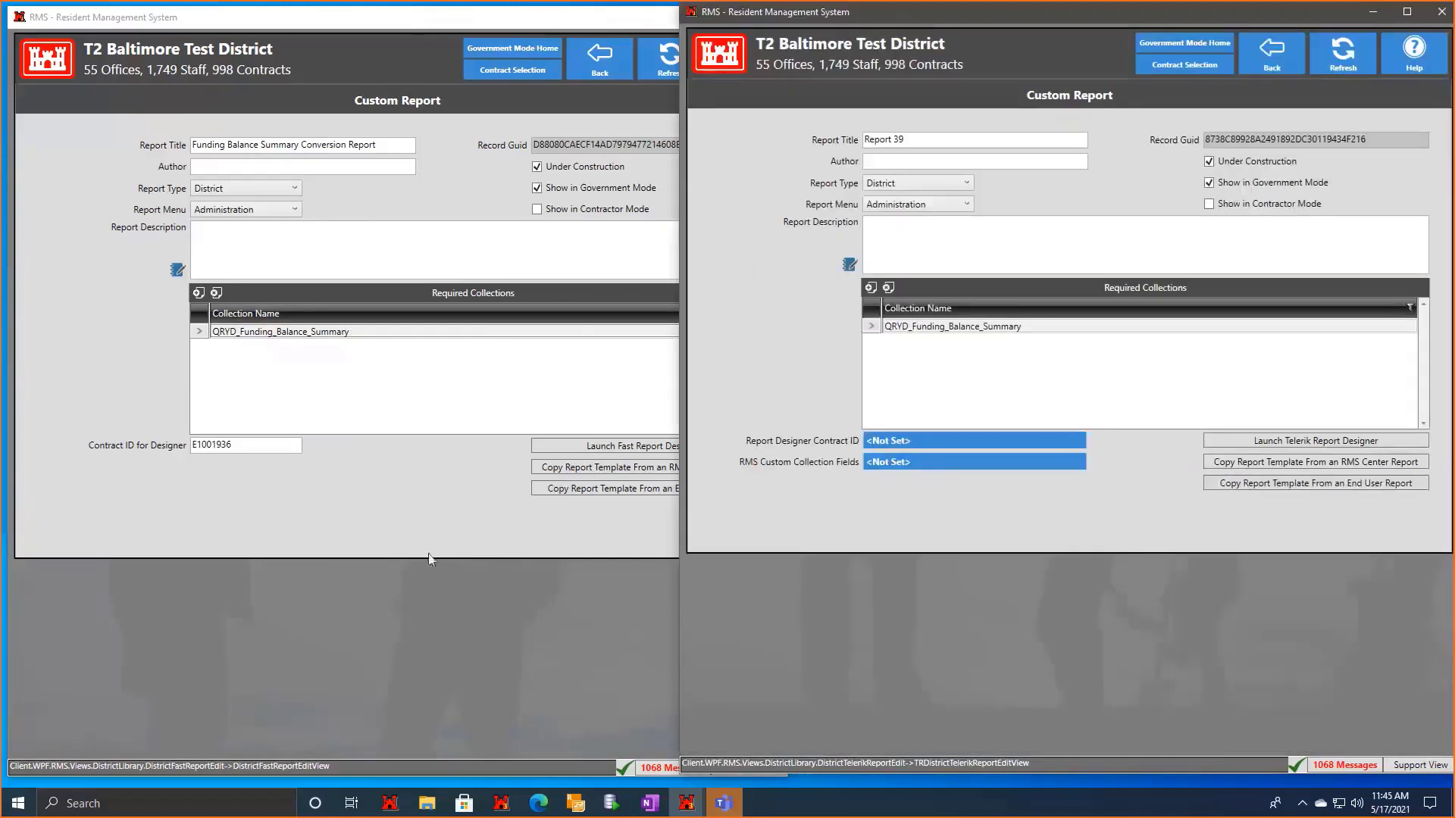
Launch Fast Report Designer for the original report and Telerik Report Designer for the new one, overwriting the existing template, and maximize the FastReport window.
left_click(422, 532)
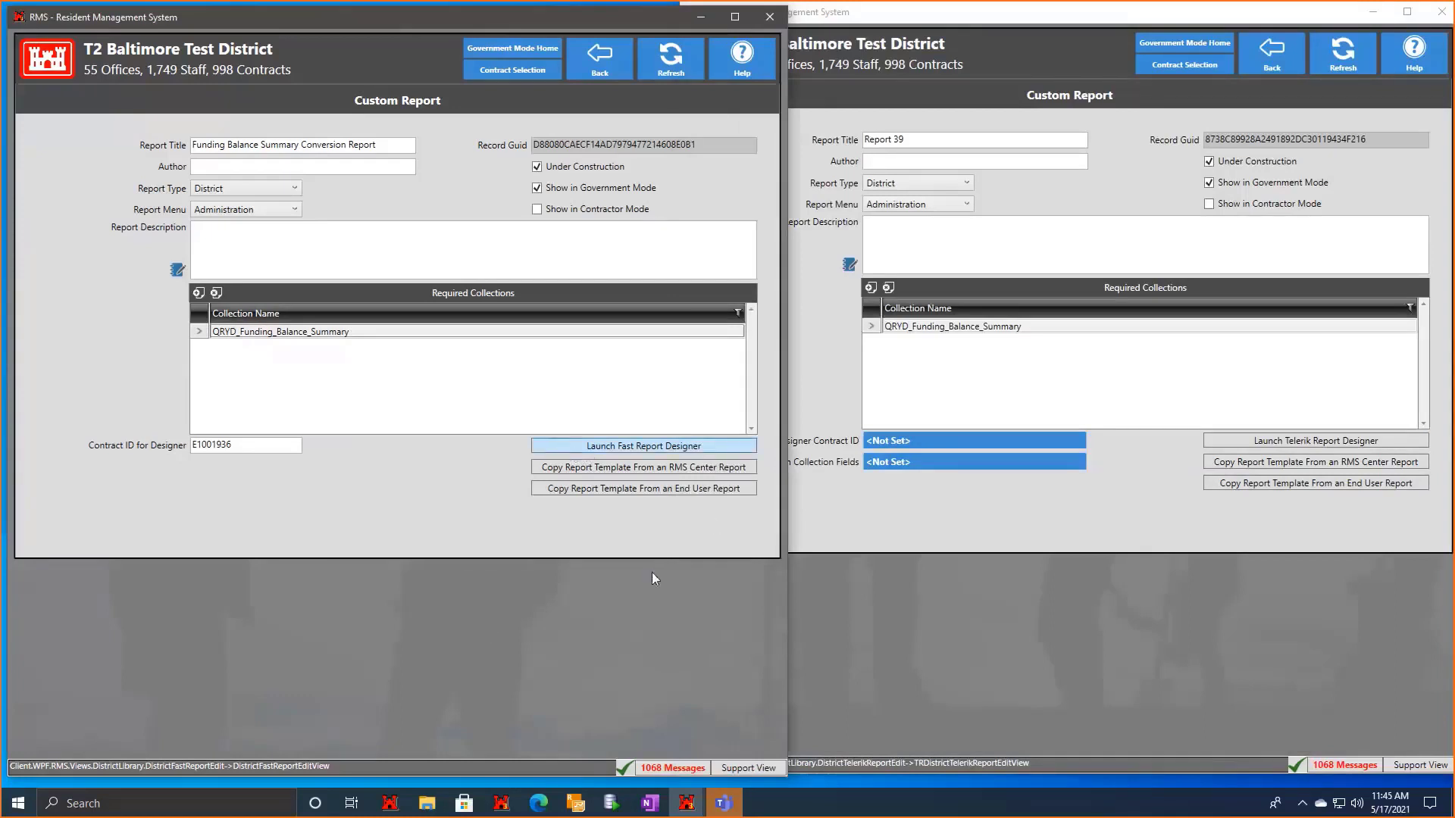
left_click(1259, 443)
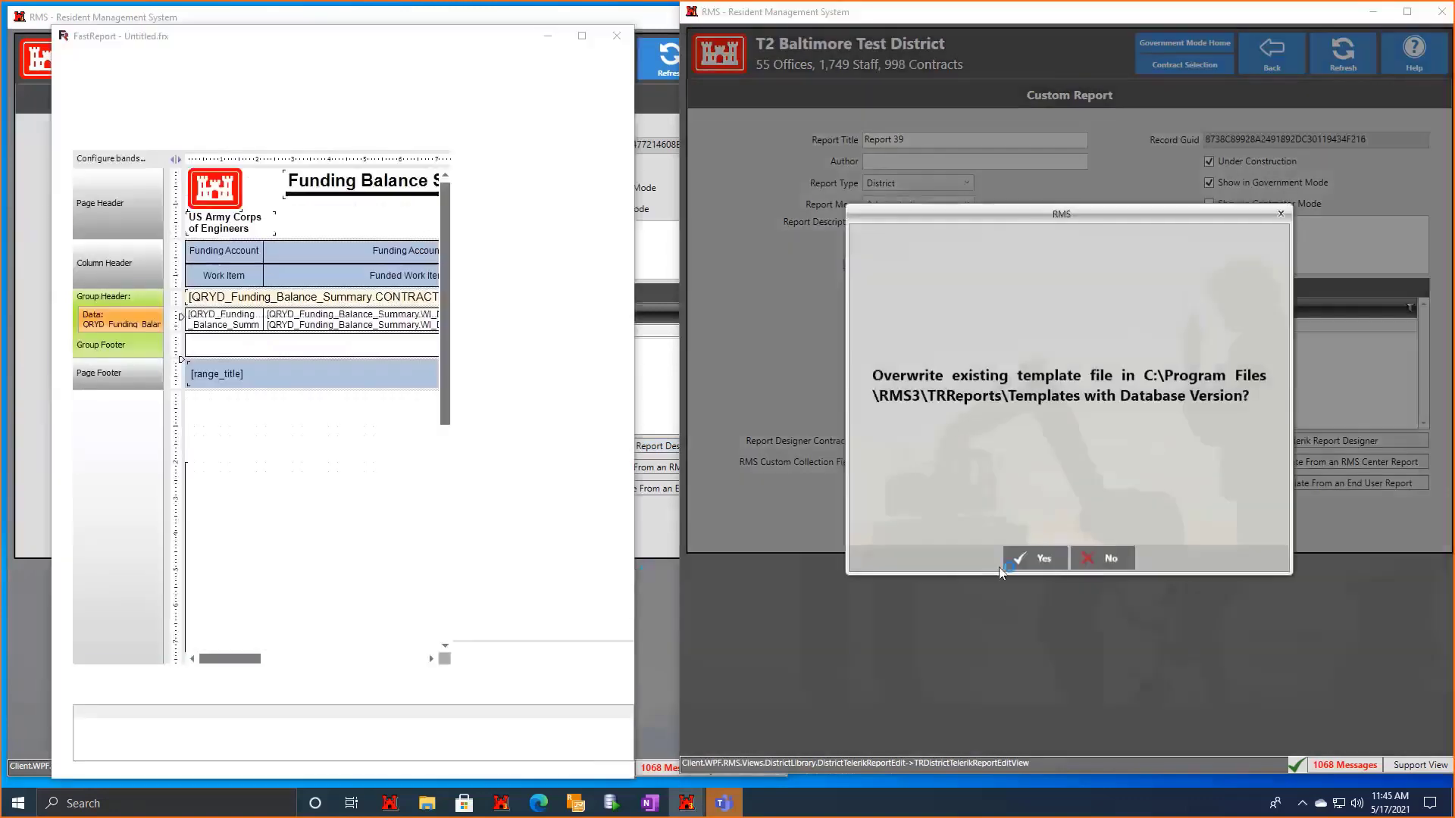
left_click(1019, 560)
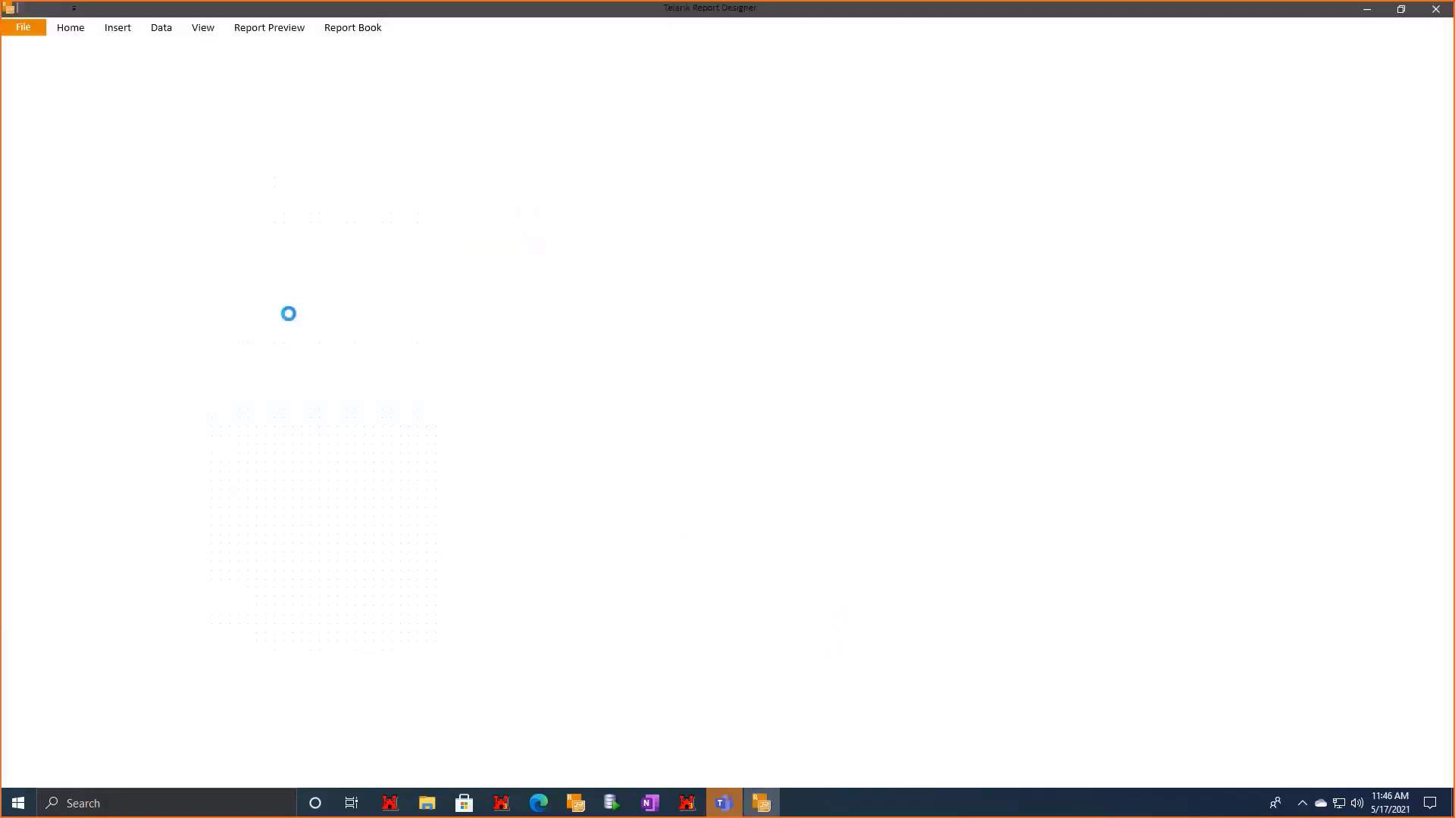
double_click(211, 13)
double_click(371, 32)
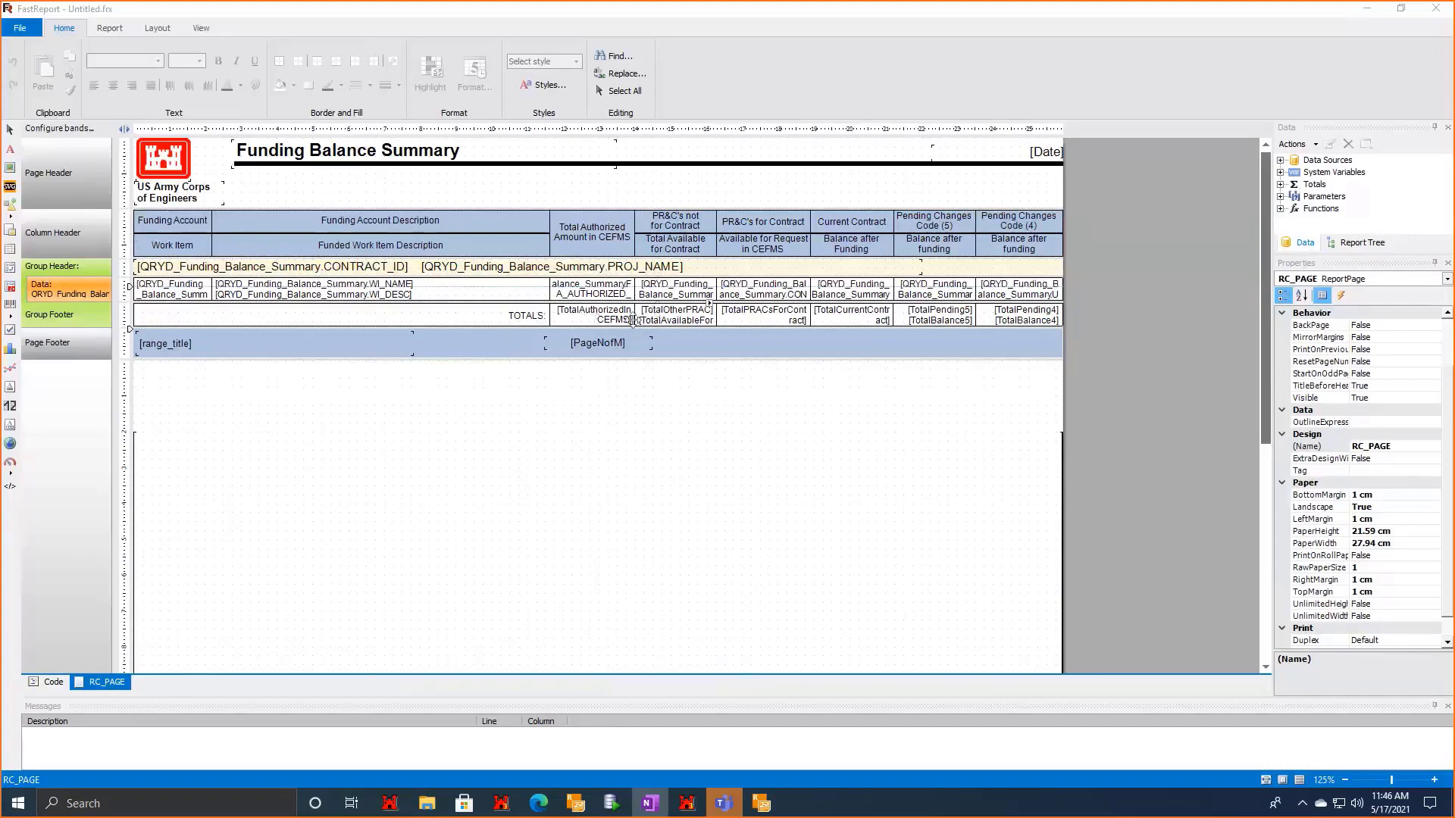
Preview the original Funding Balance Summary report, examine its header, column headings, contract groups and totals over the first pages, and close the preview.
left_click(11, 328)
left_click(108, 29)
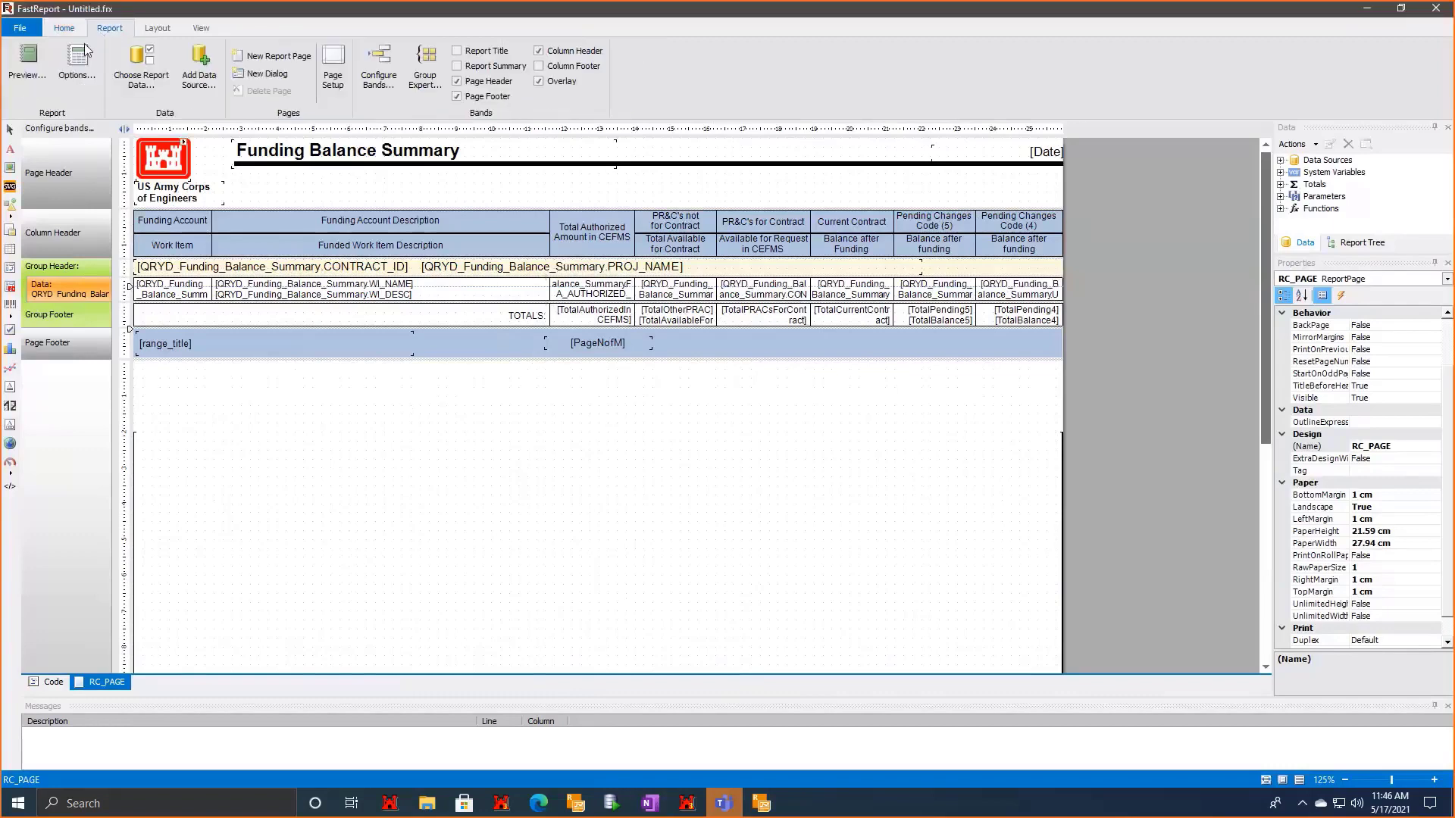
left_click(28, 64)
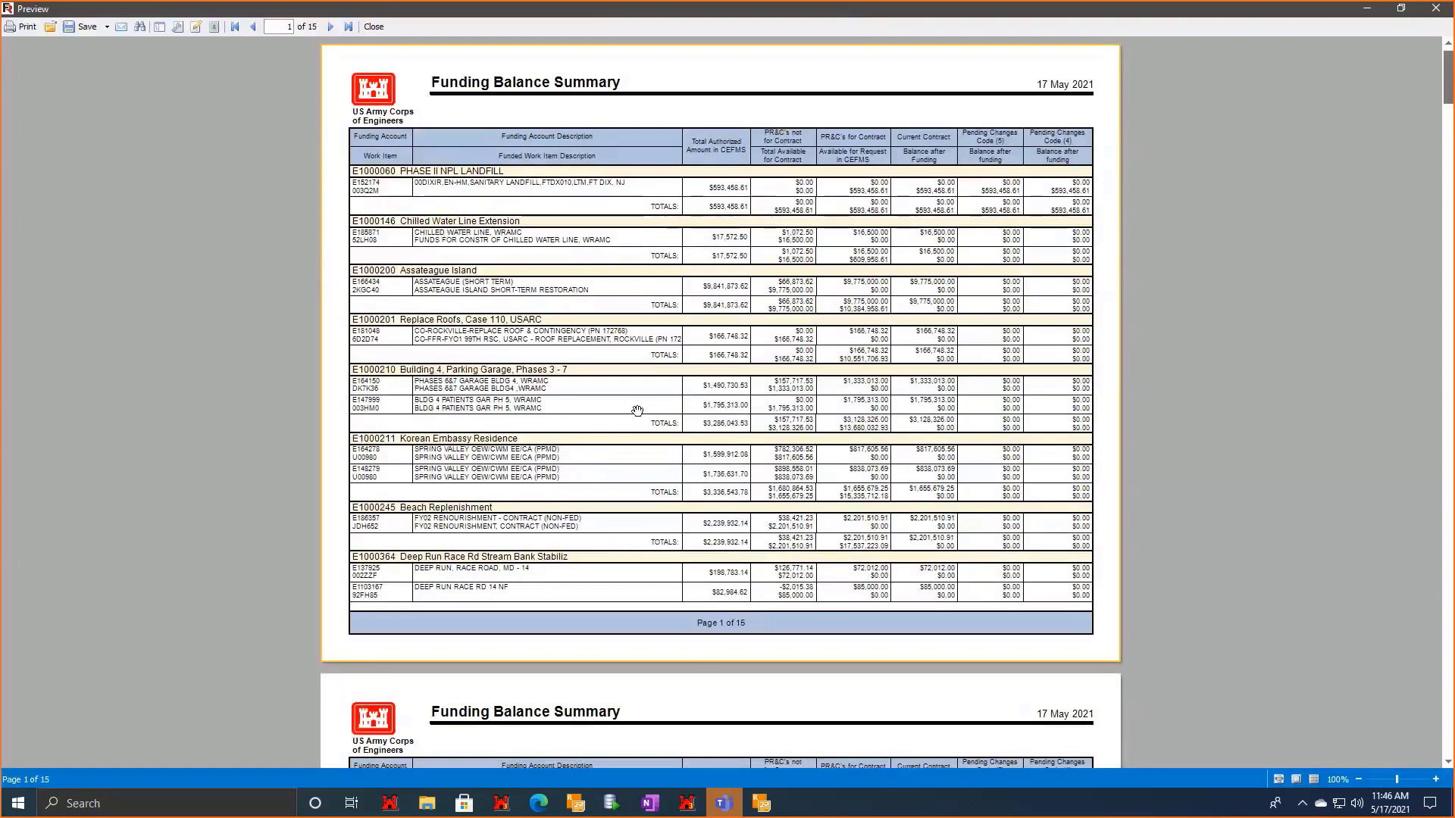
scroll(480, 340, "down", 5)
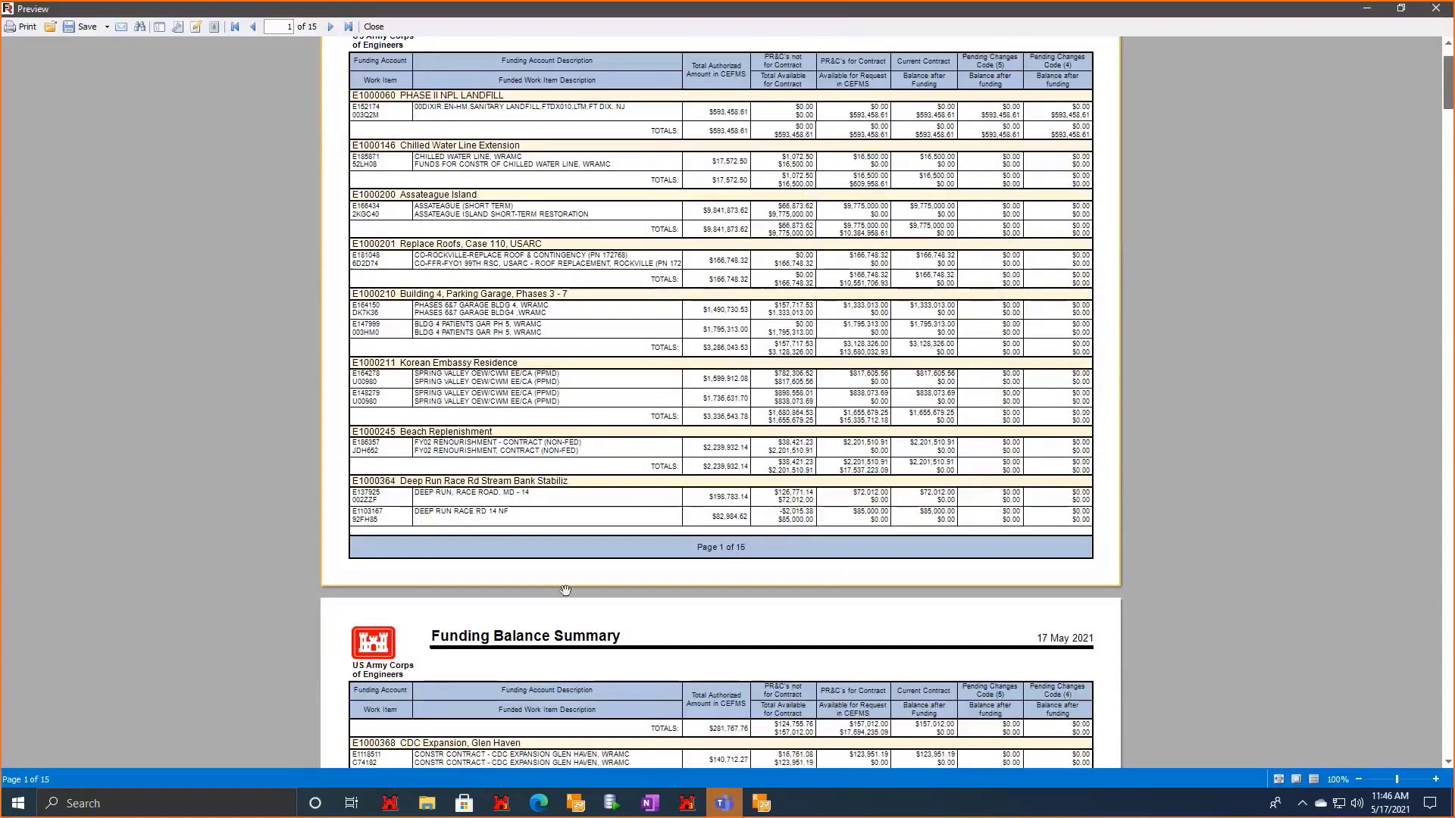
scroll(592, 628, "down", 5)
scroll(592, 628, "down", 1)
scroll(580, 696, "up", 6)
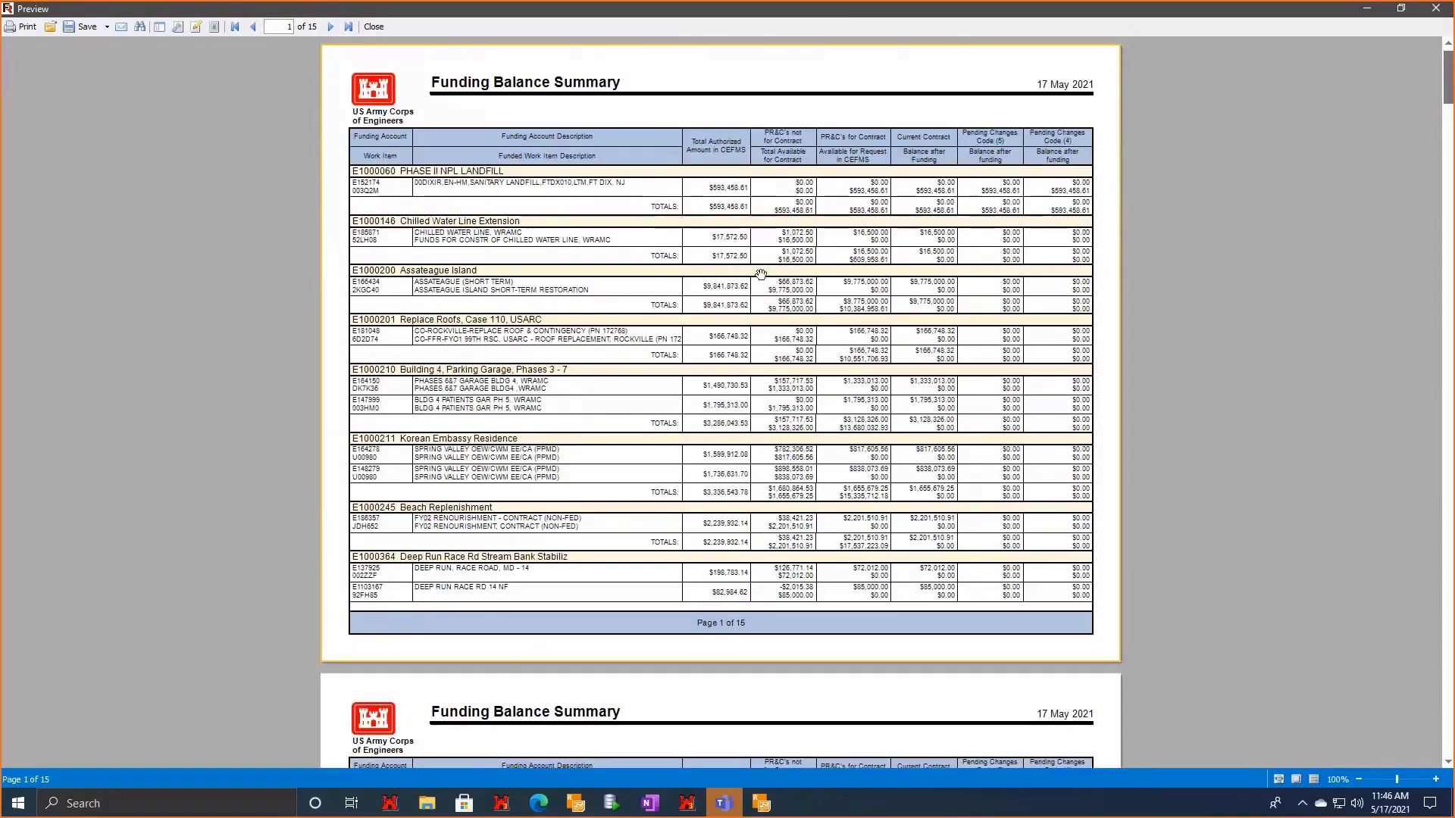
scroll(798, 580, "down", 4)
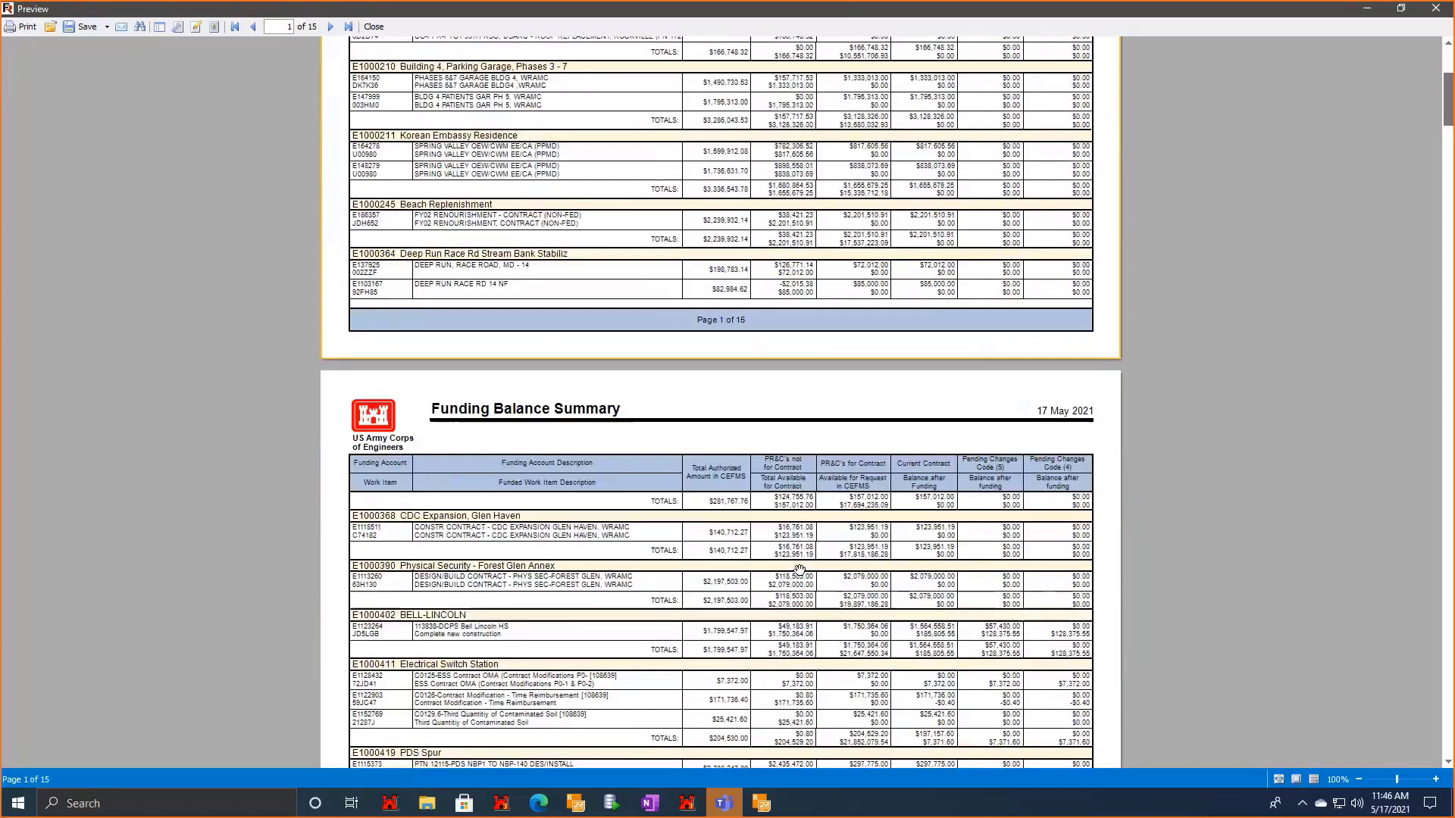
scroll(859, 602, "down", 1)
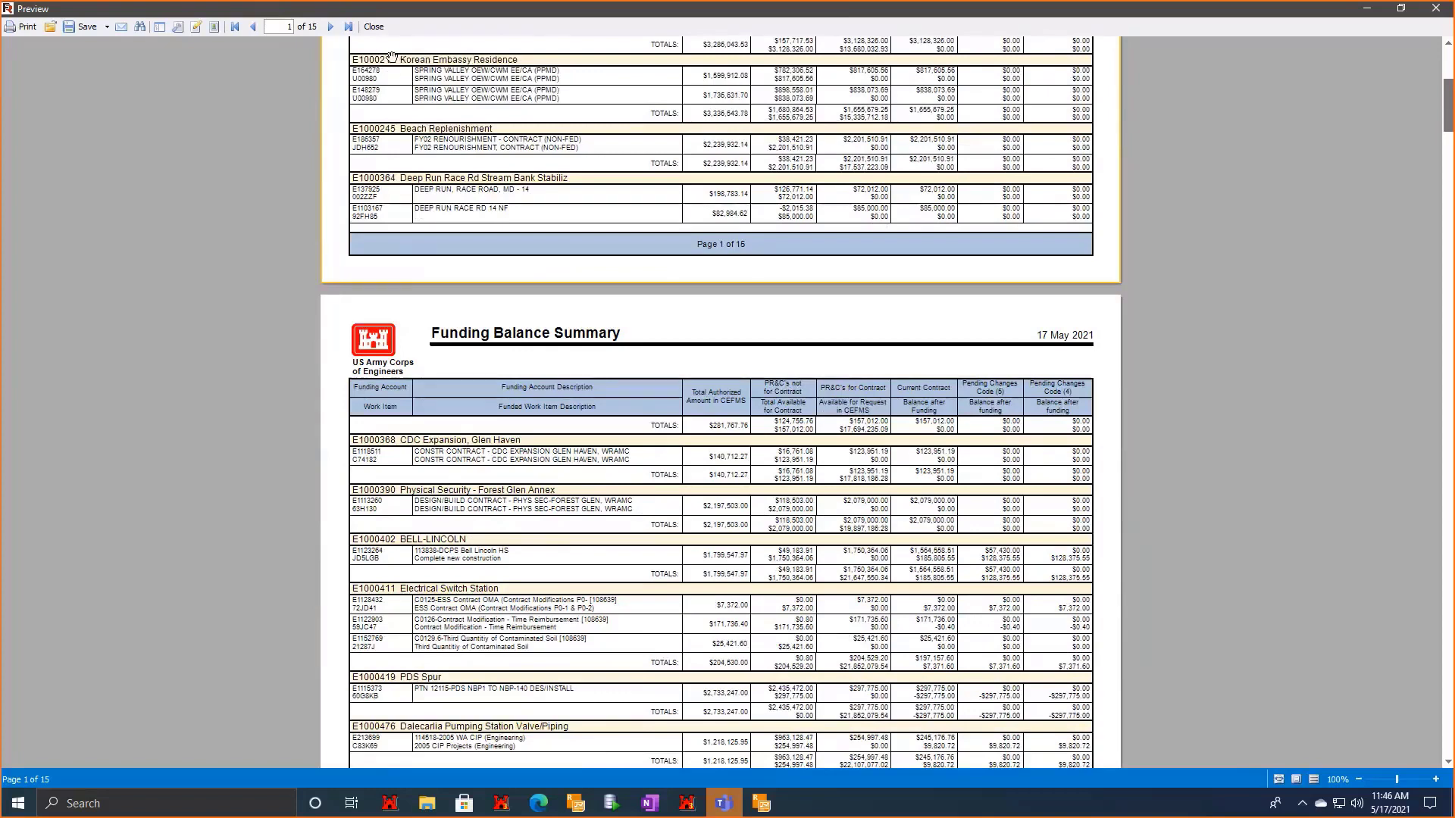
left_click(374, 26)
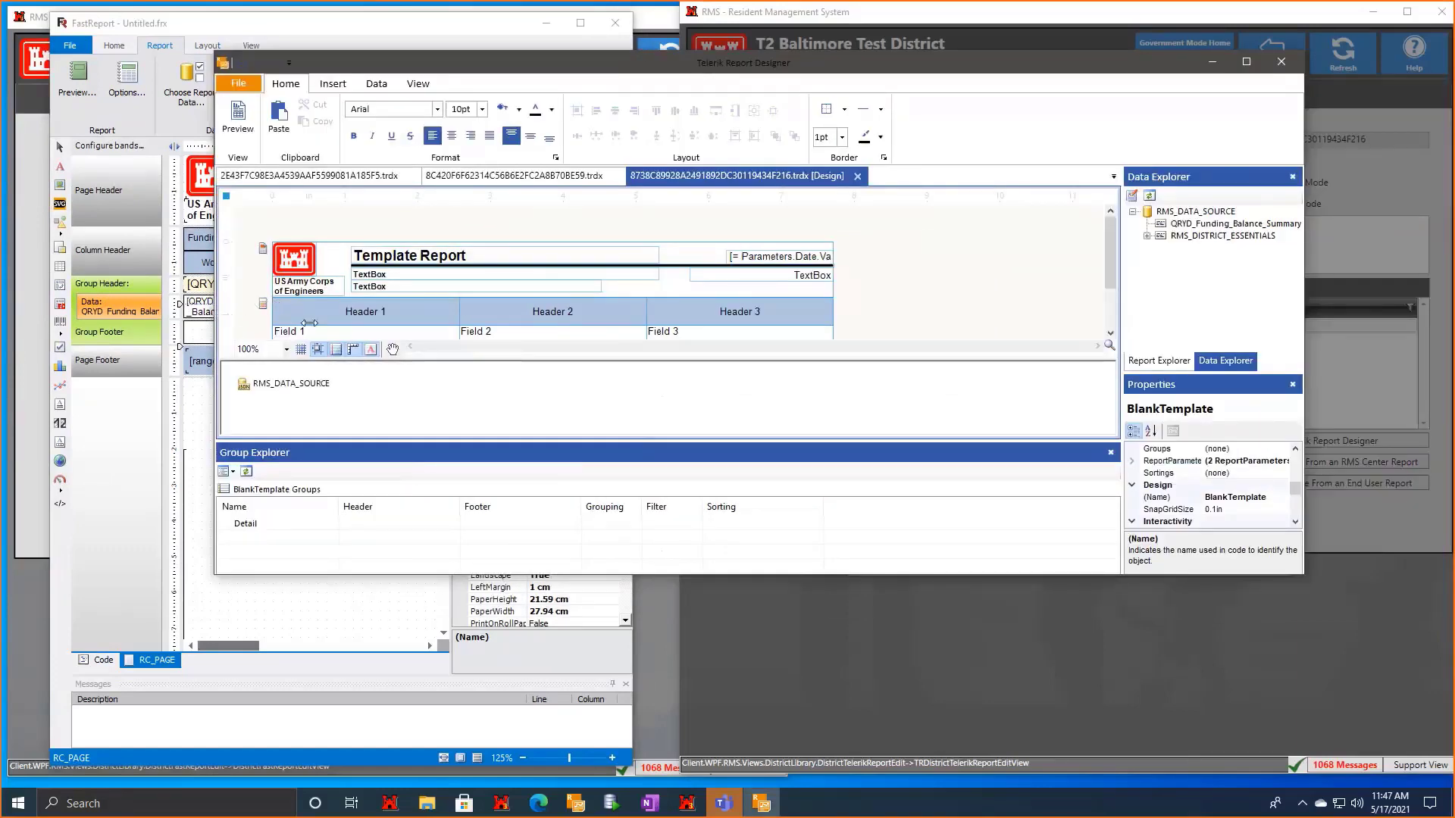
Switch to Telerik Report Designer, maximize it, and set the template's page settings to Letter paper in landscape orientation.
left_click_drag(974, 73, 1059, 73)
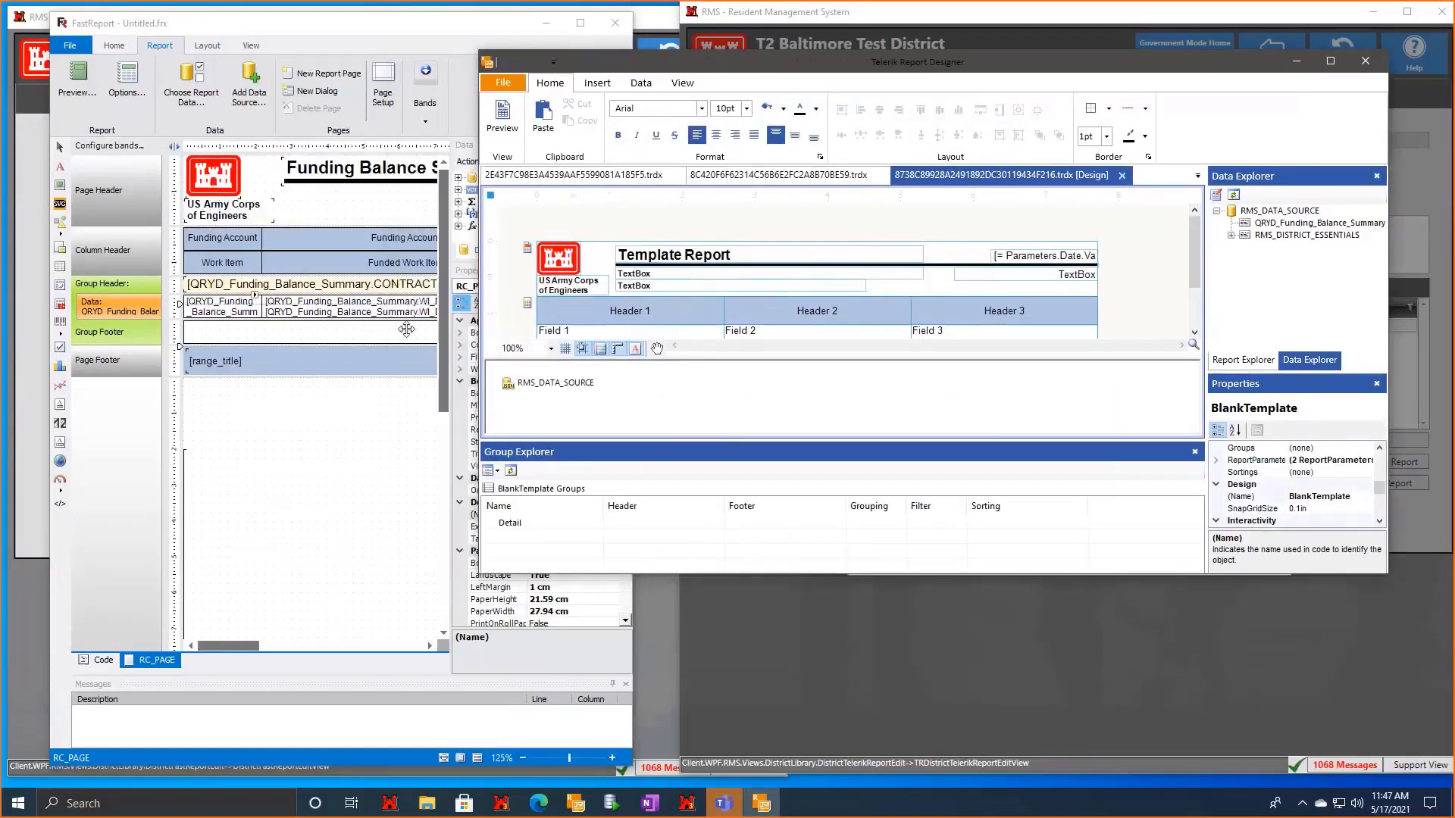
left_click(332, 604)
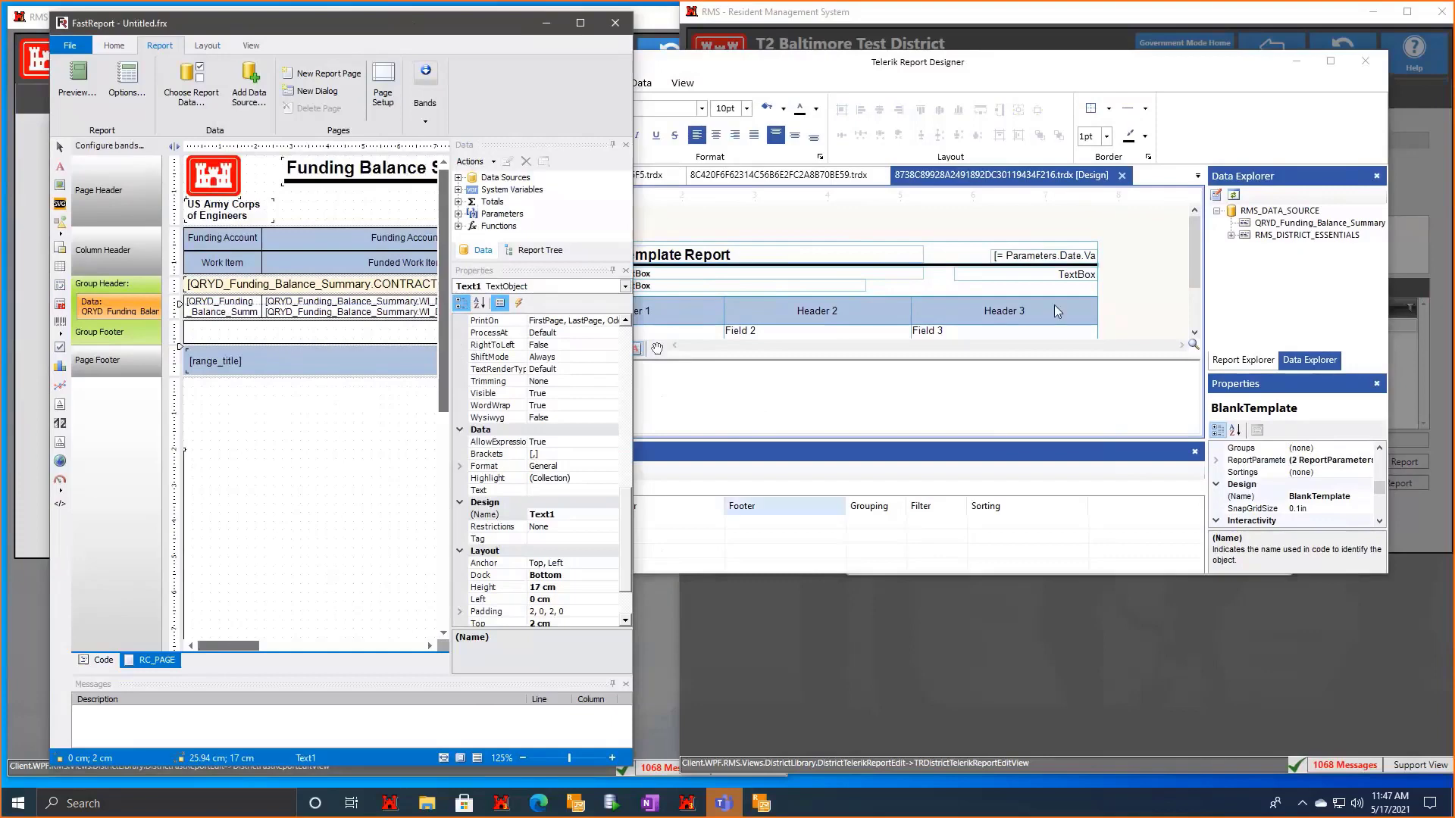
double_click(1118, 69)
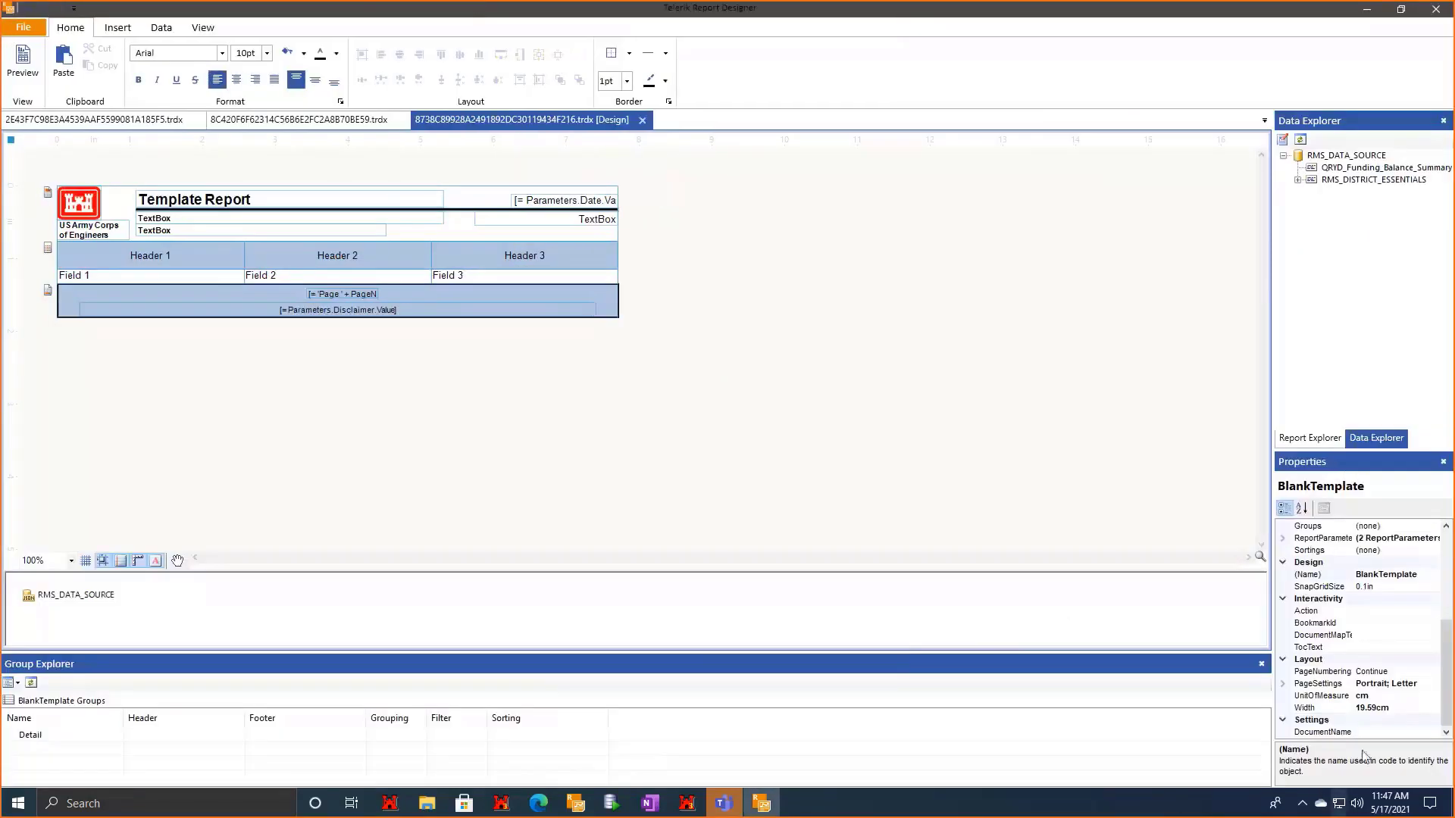
left_click(1427, 685)
left_click(1435, 686)
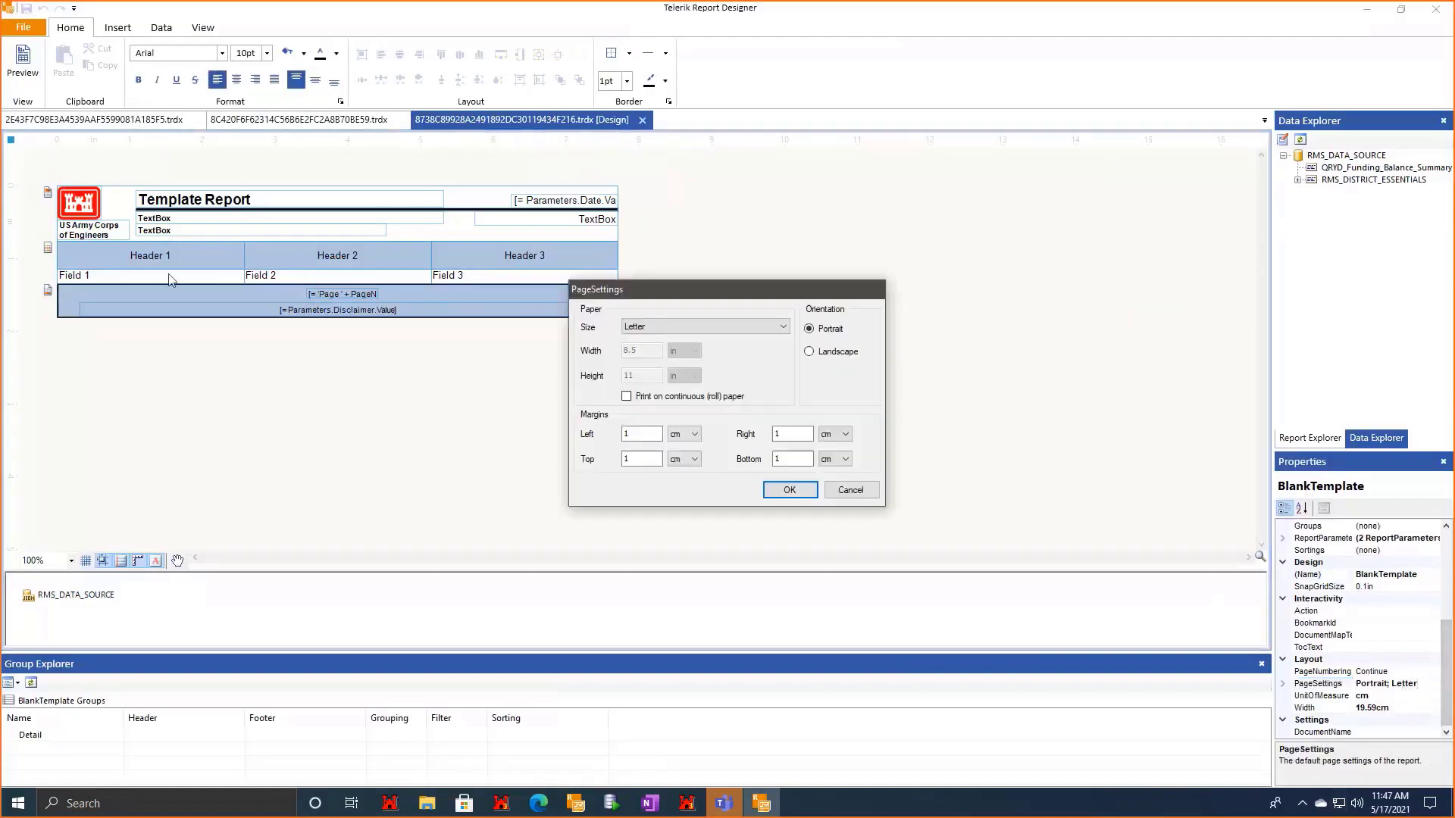
left_click(709, 326)
left_click(748, 329)
left_click(792, 492)
Set the overall width of the template report to 25.654 cm.
left_click(1367, 709)
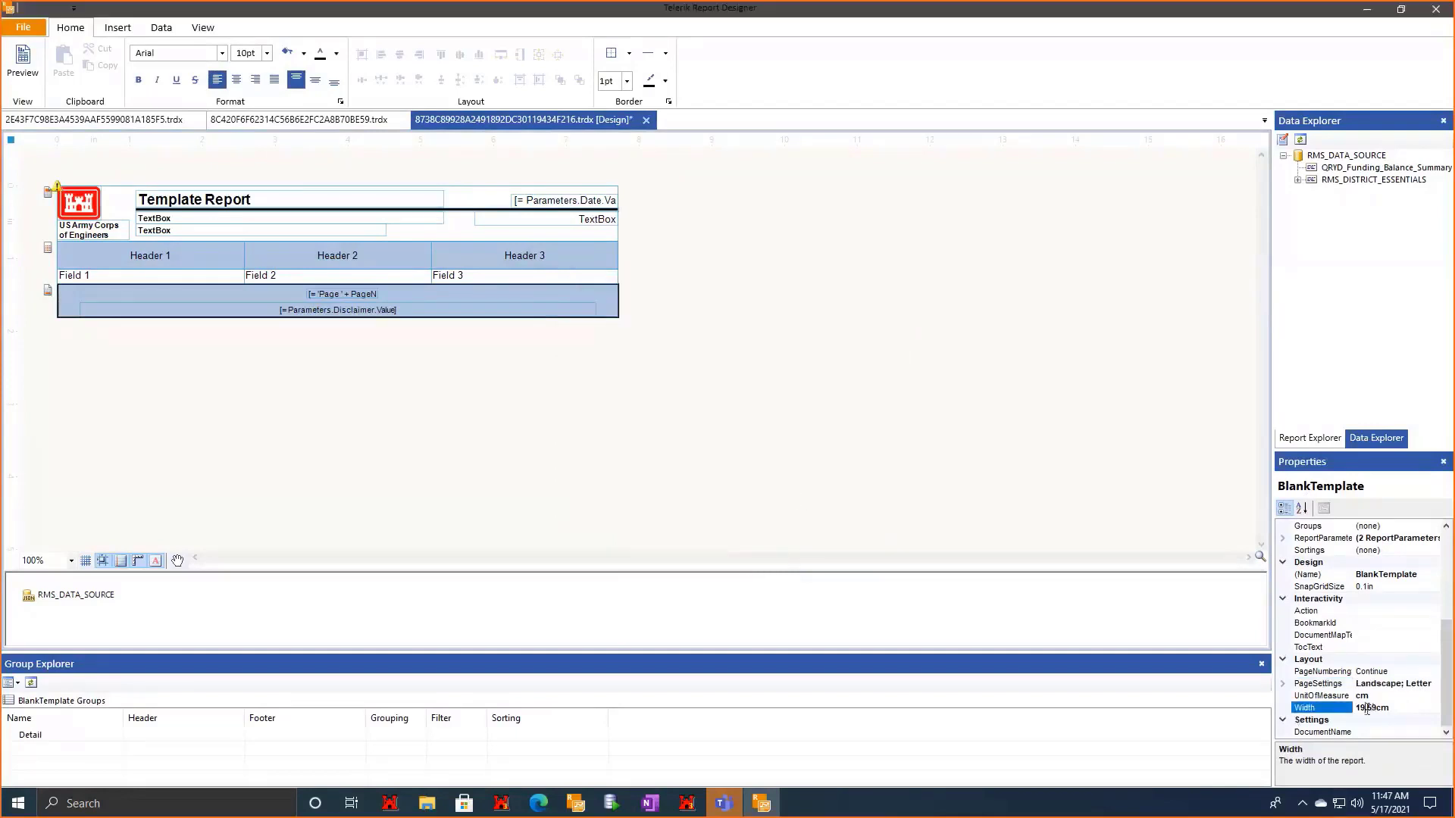
double_click(1366, 708)
type("25.654")
key("Return")
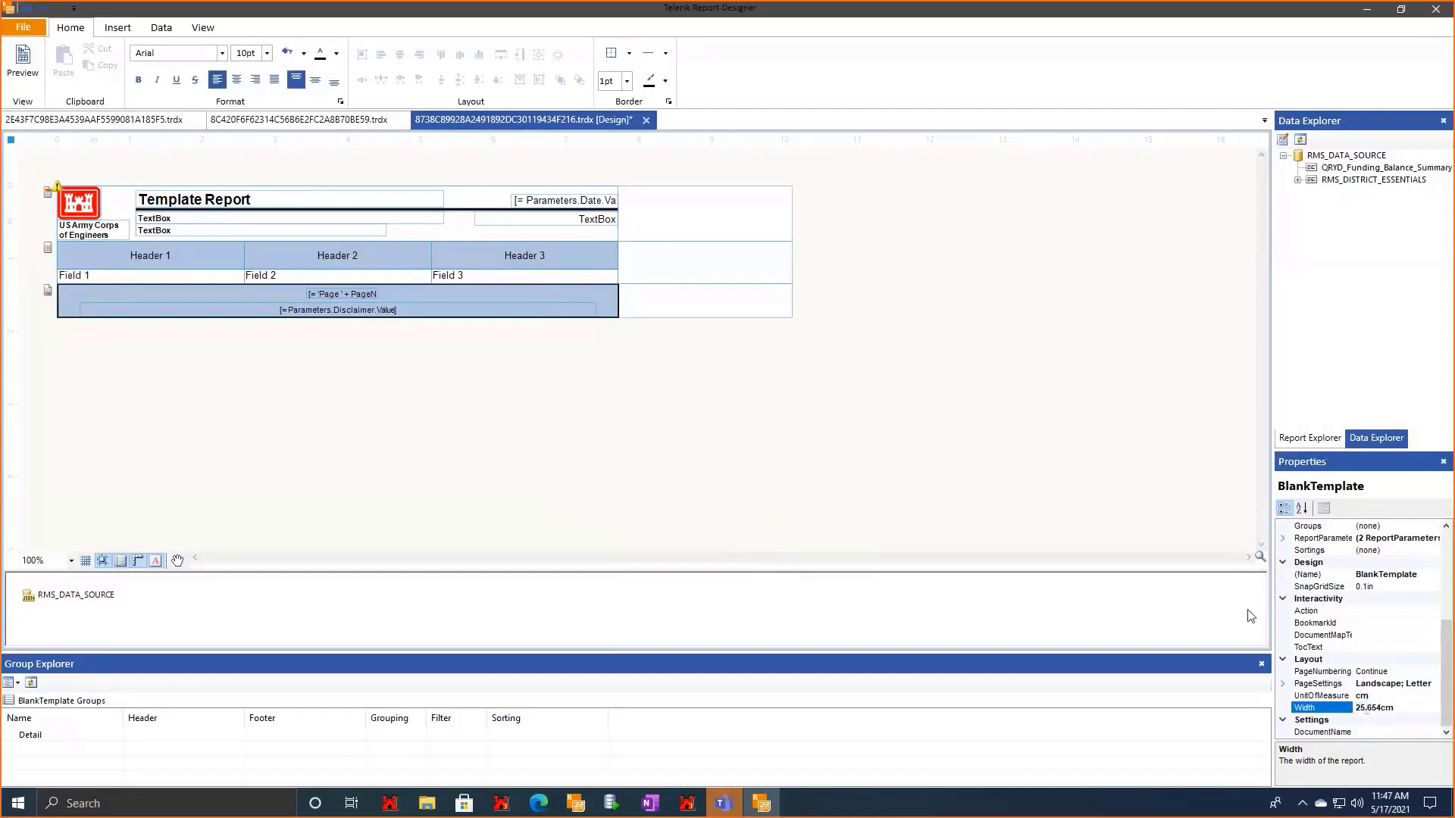
Widen the page footer panel to the full 25.65 cm report width and center the disclaimer and page number text boxes horizontally in it.
left_click(603, 300)
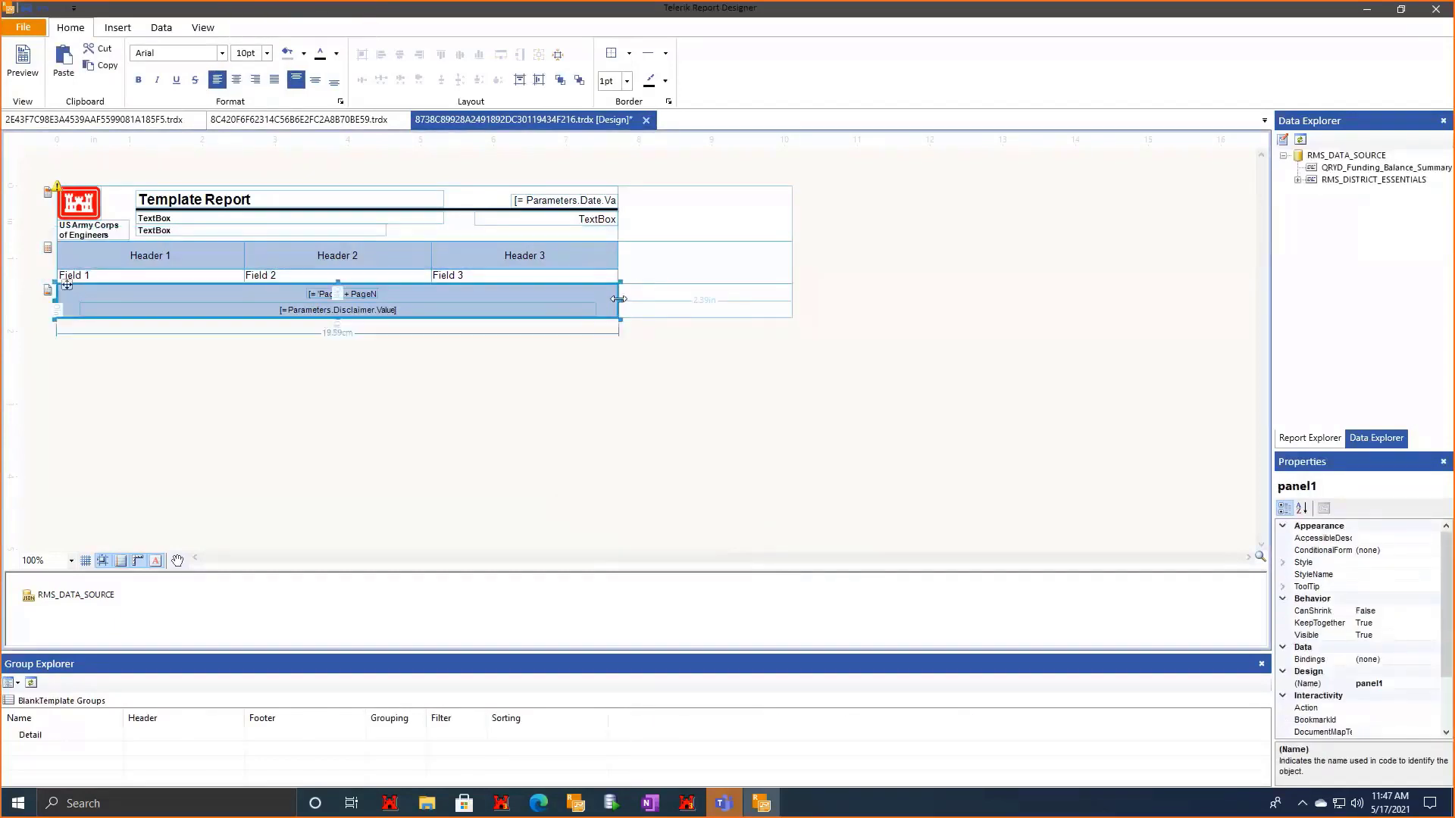
left_click_drag(620, 301, 788, 302)
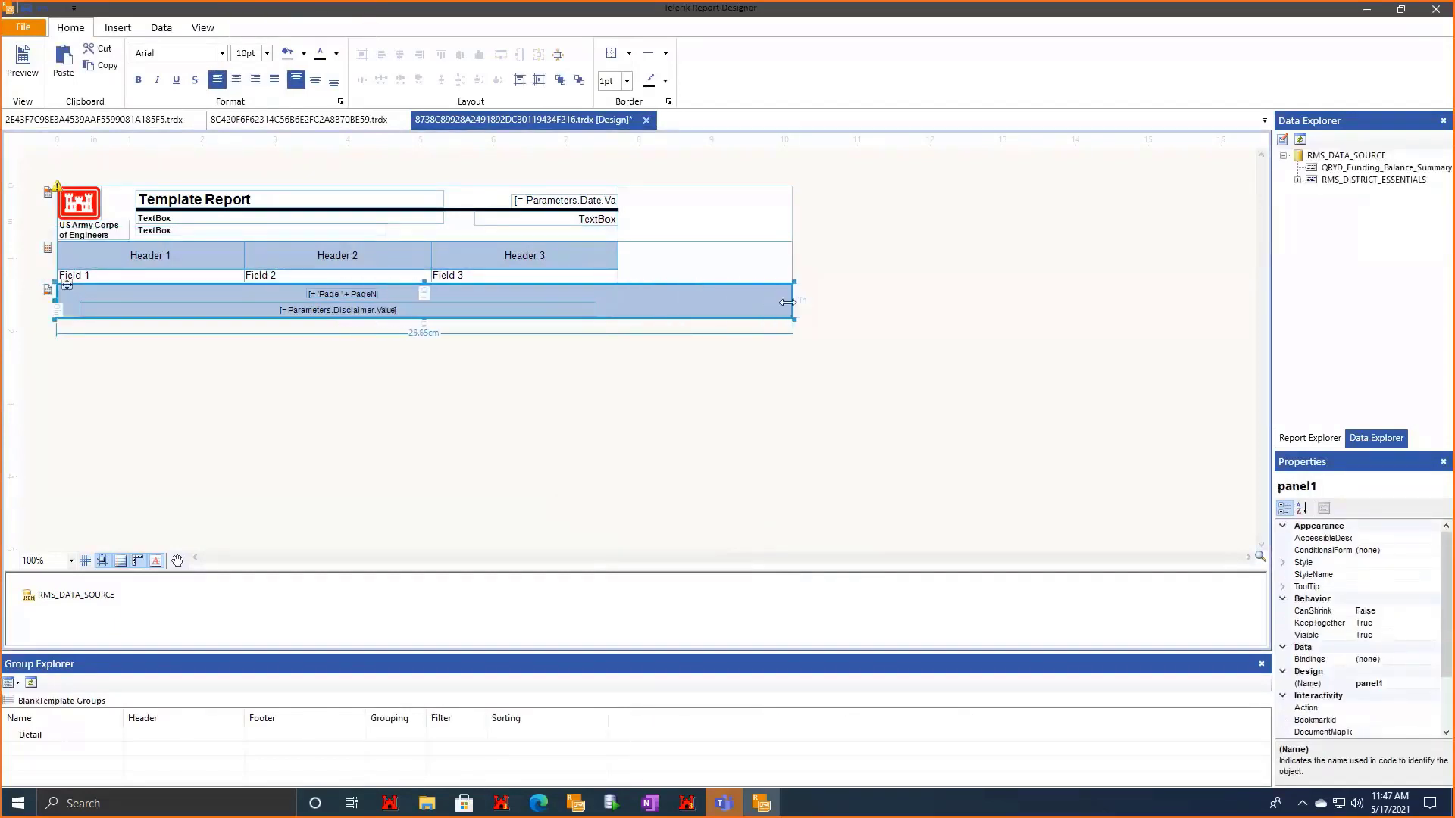
left_click(373, 311)
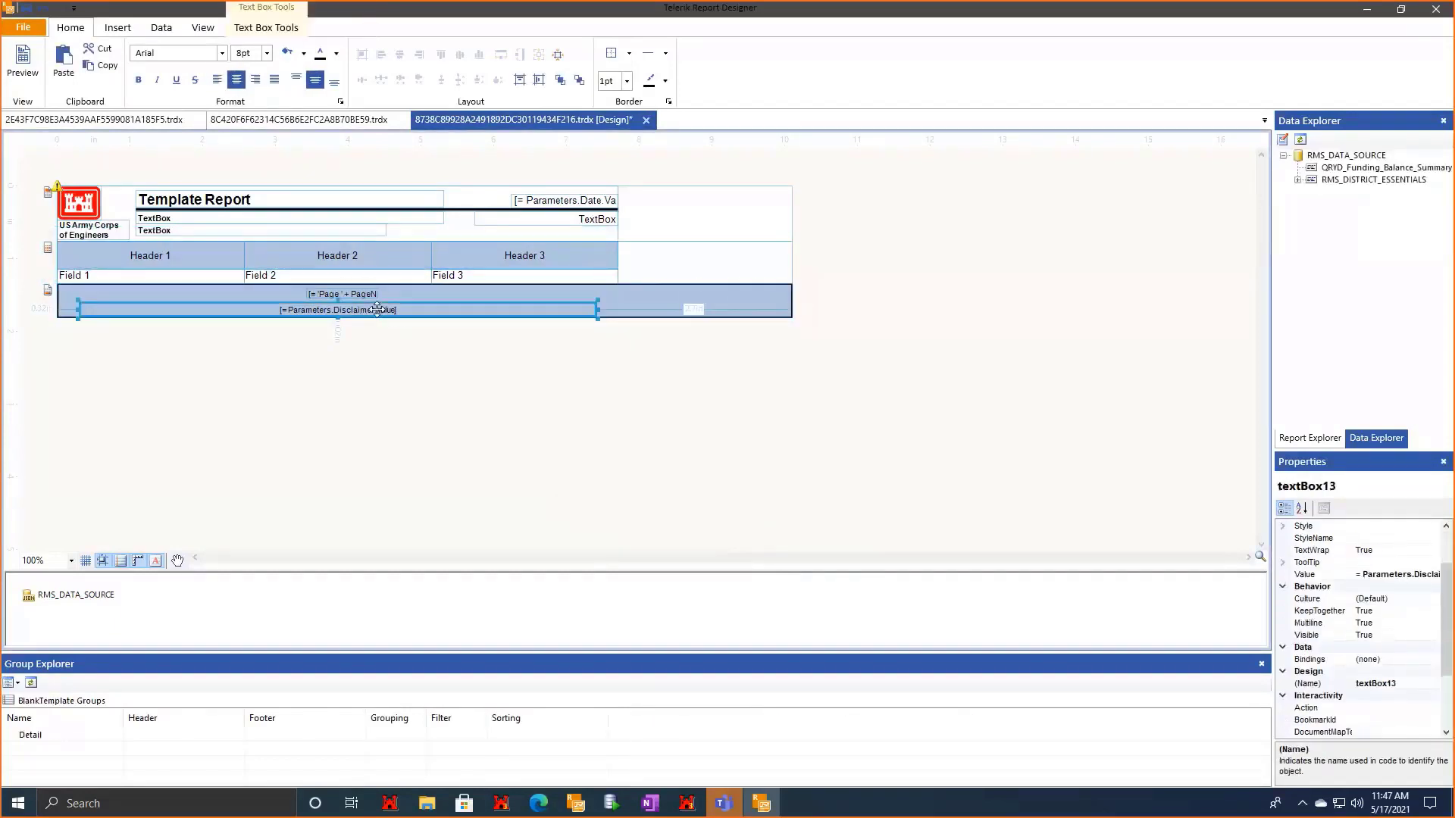
left_click(519, 80)
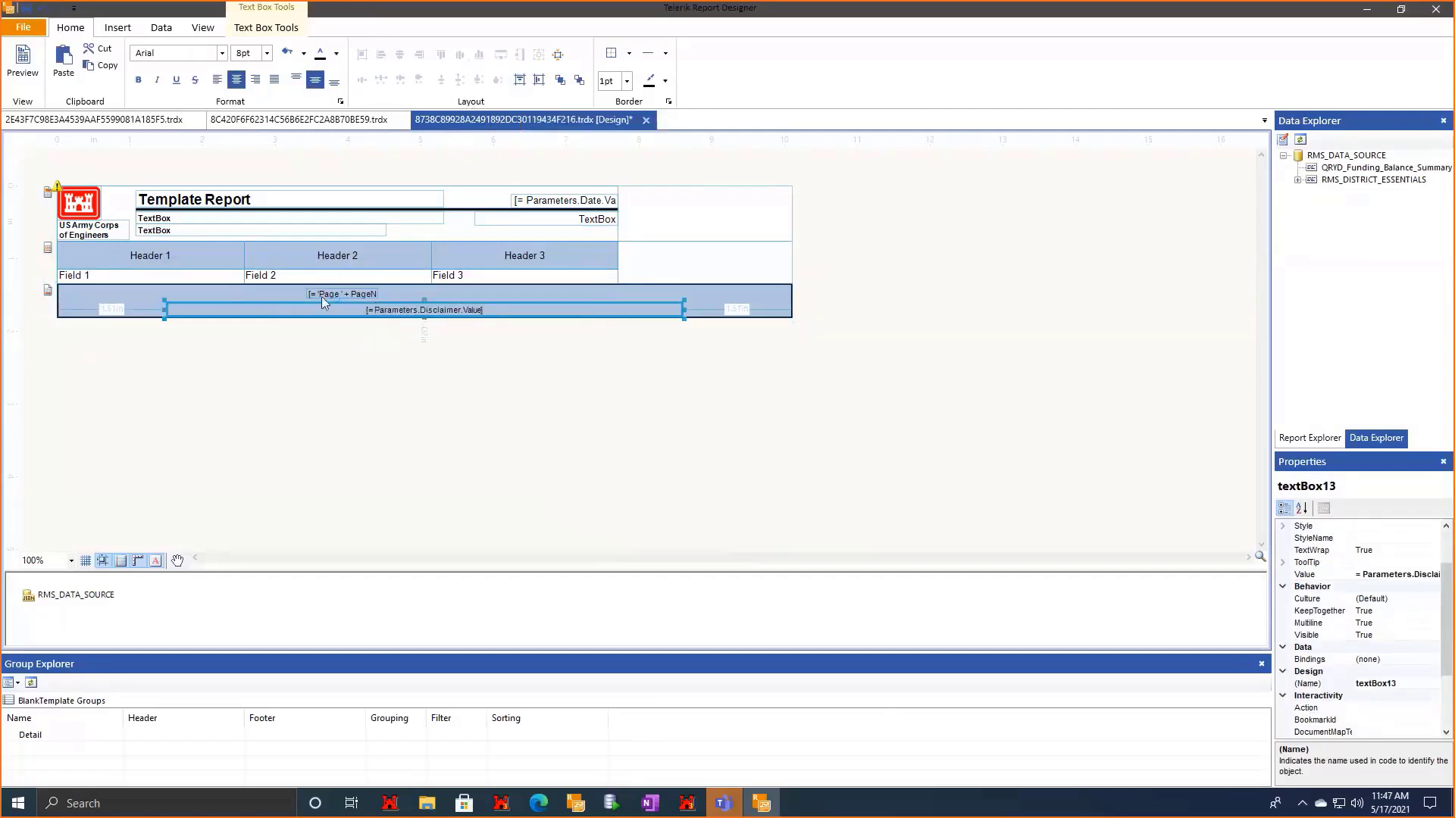
left_click(323, 303)
left_click(520, 80)
left_click(1064, 310)
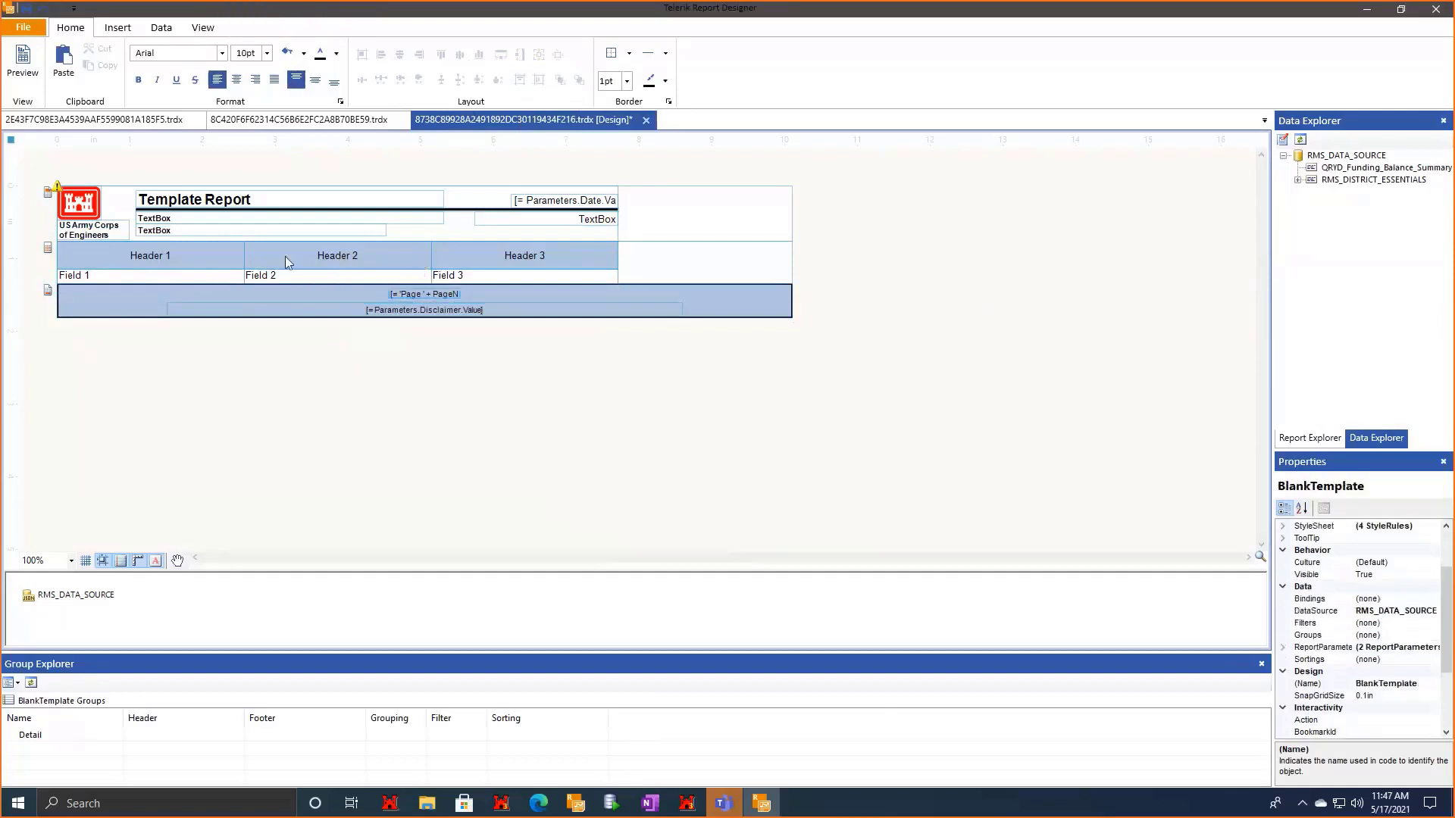
Extend the page header's horizontal line to the report's right edge and move the date and the text box below it to that edge.
left_click(507, 210)
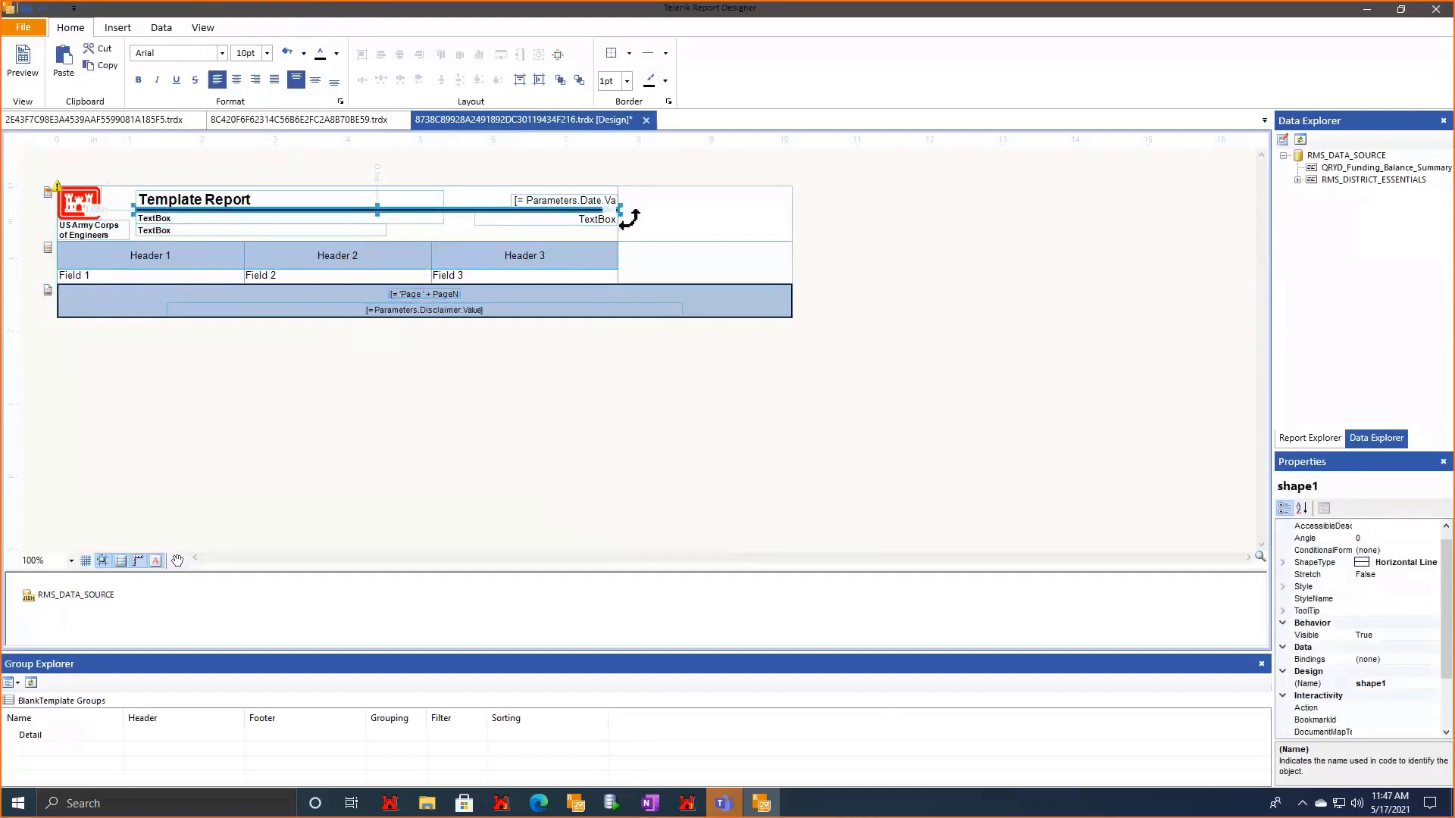
left_click_drag(620, 211, 792, 212)
left_click(593, 200)
left_click_drag(592, 200, 746, 222)
left_click(1016, 293)
Narrow the three-column table in the detail section to less than a third of its width.
left_click(129, 255)
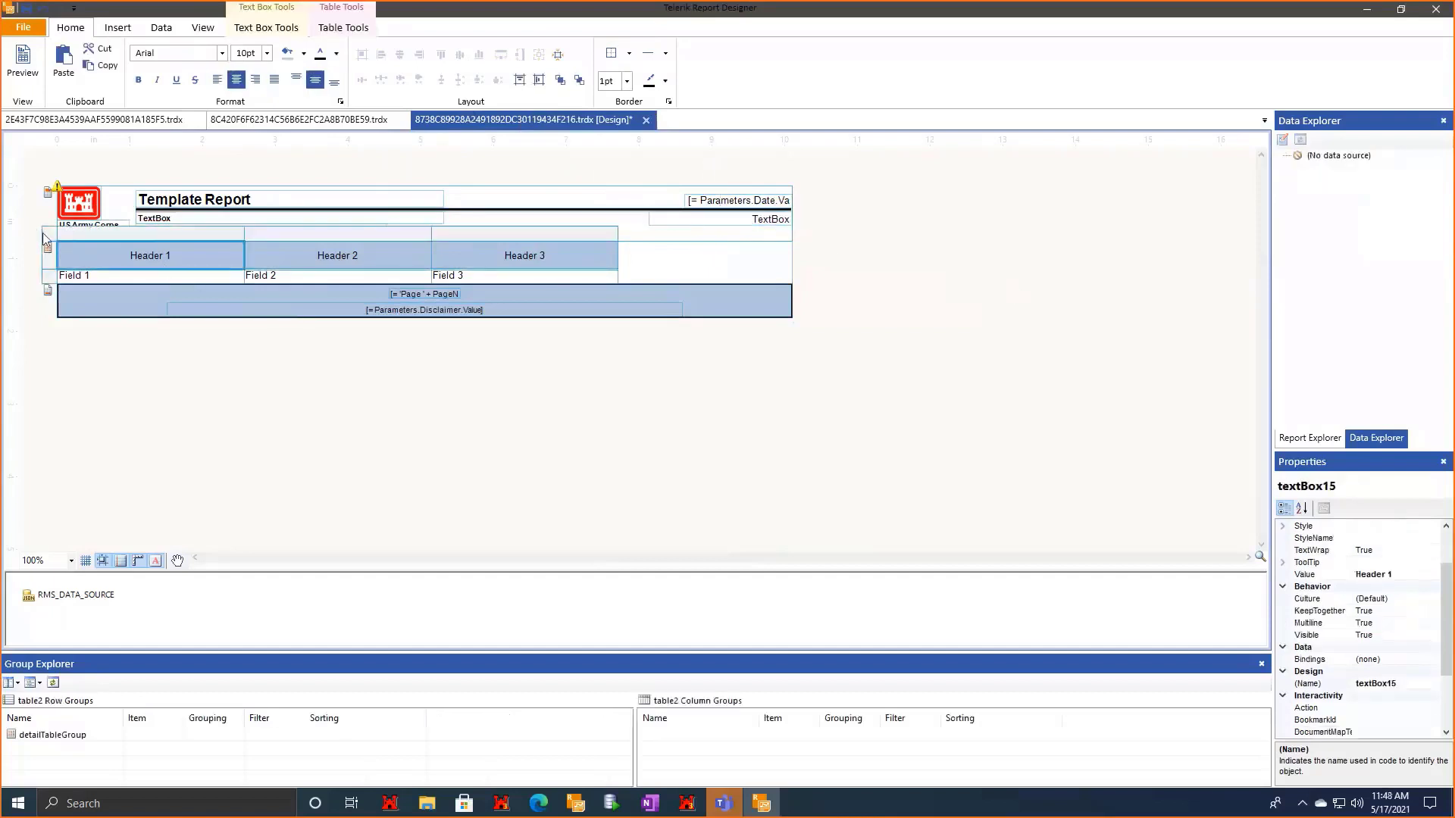
left_click(44, 238)
left_click_drag(620, 264, 226, 264)
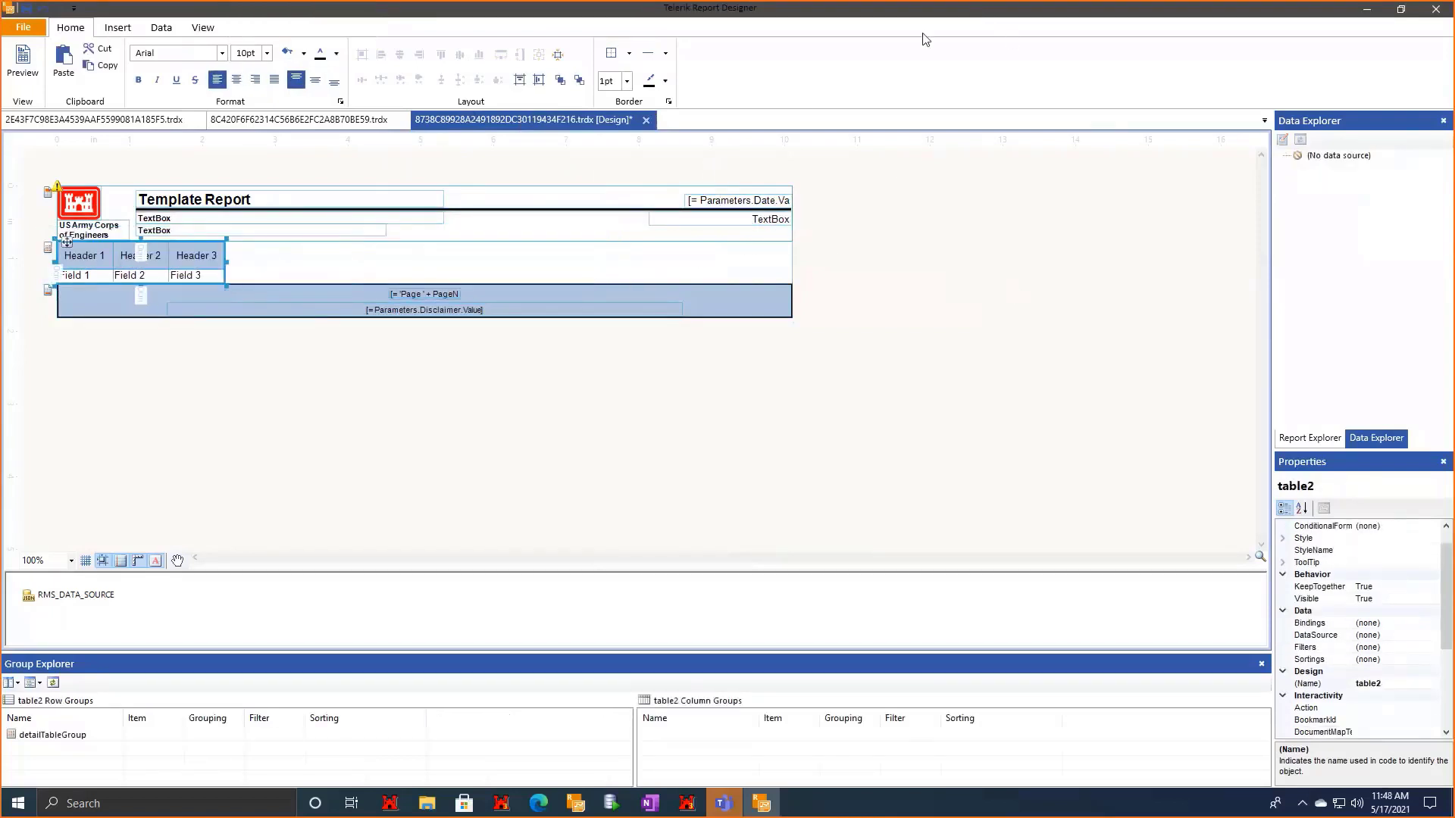
Restore and enlarge the Telerik window beside the FastReport design, and make the detail section several times taller to leave room below the table.
double_click(935, 11)
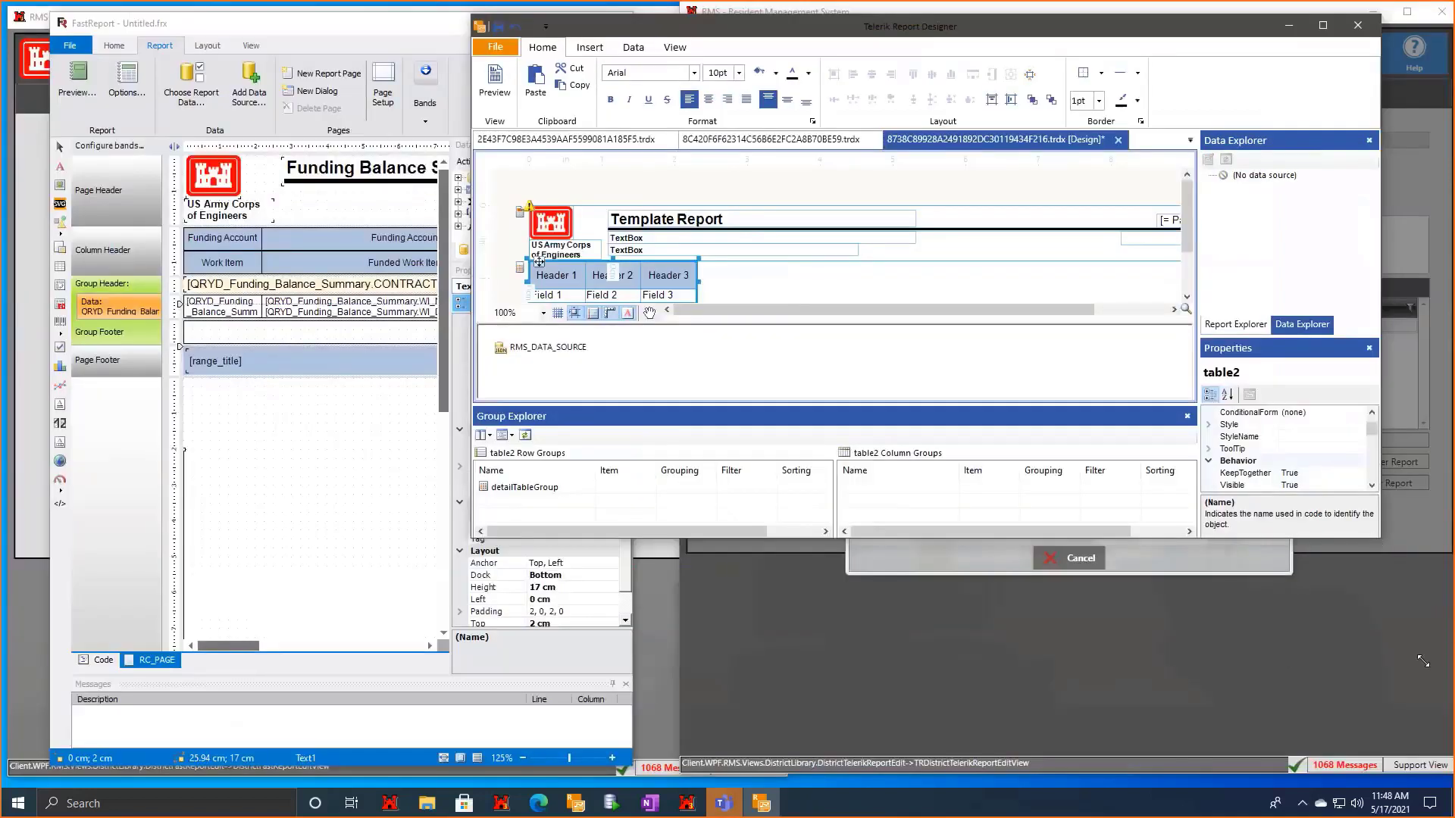
left_click_drag(1389, 757, 1394, 758)
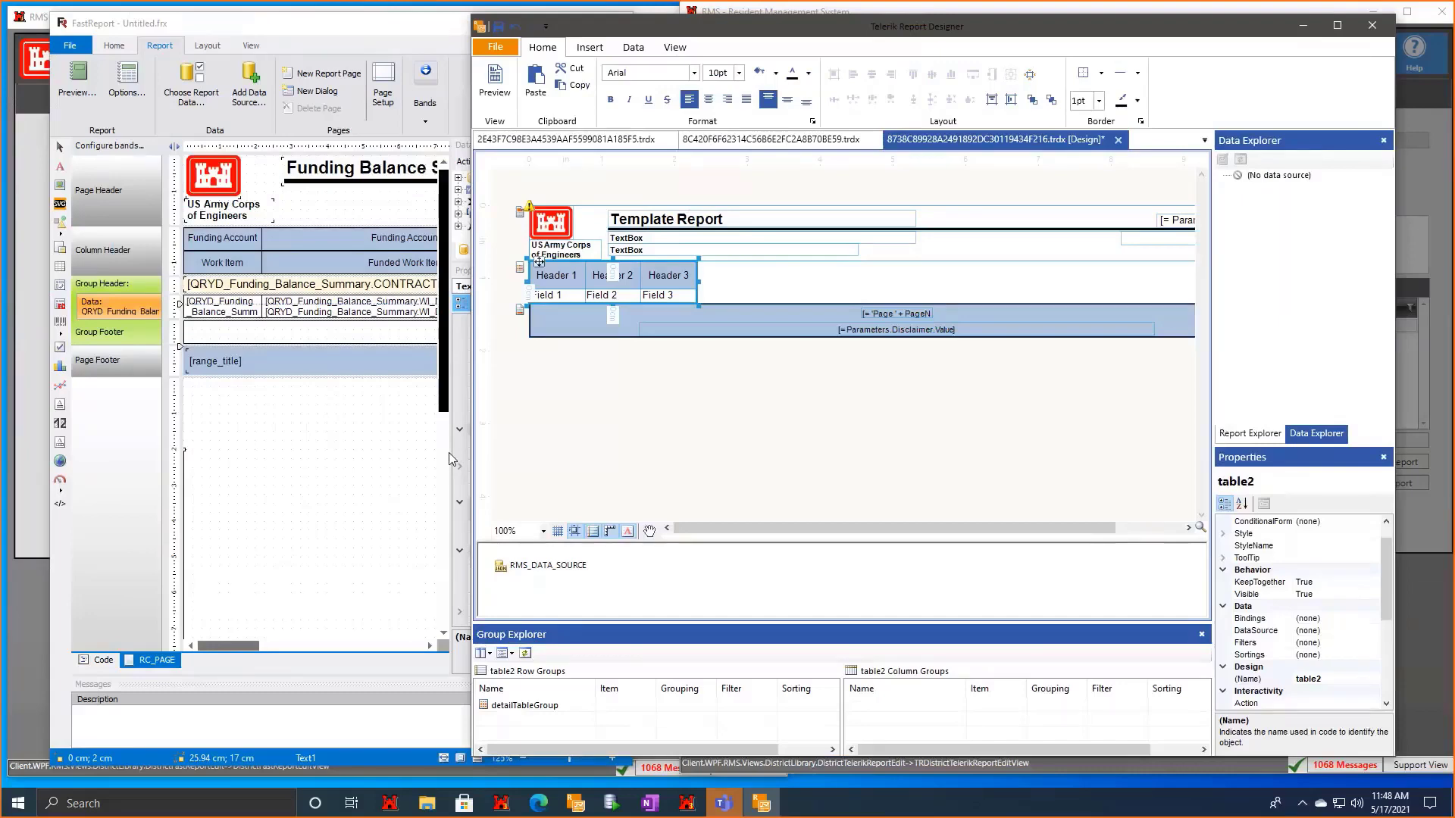
left_click(515, 268)
left_click_drag(899, 303, 902, 409)
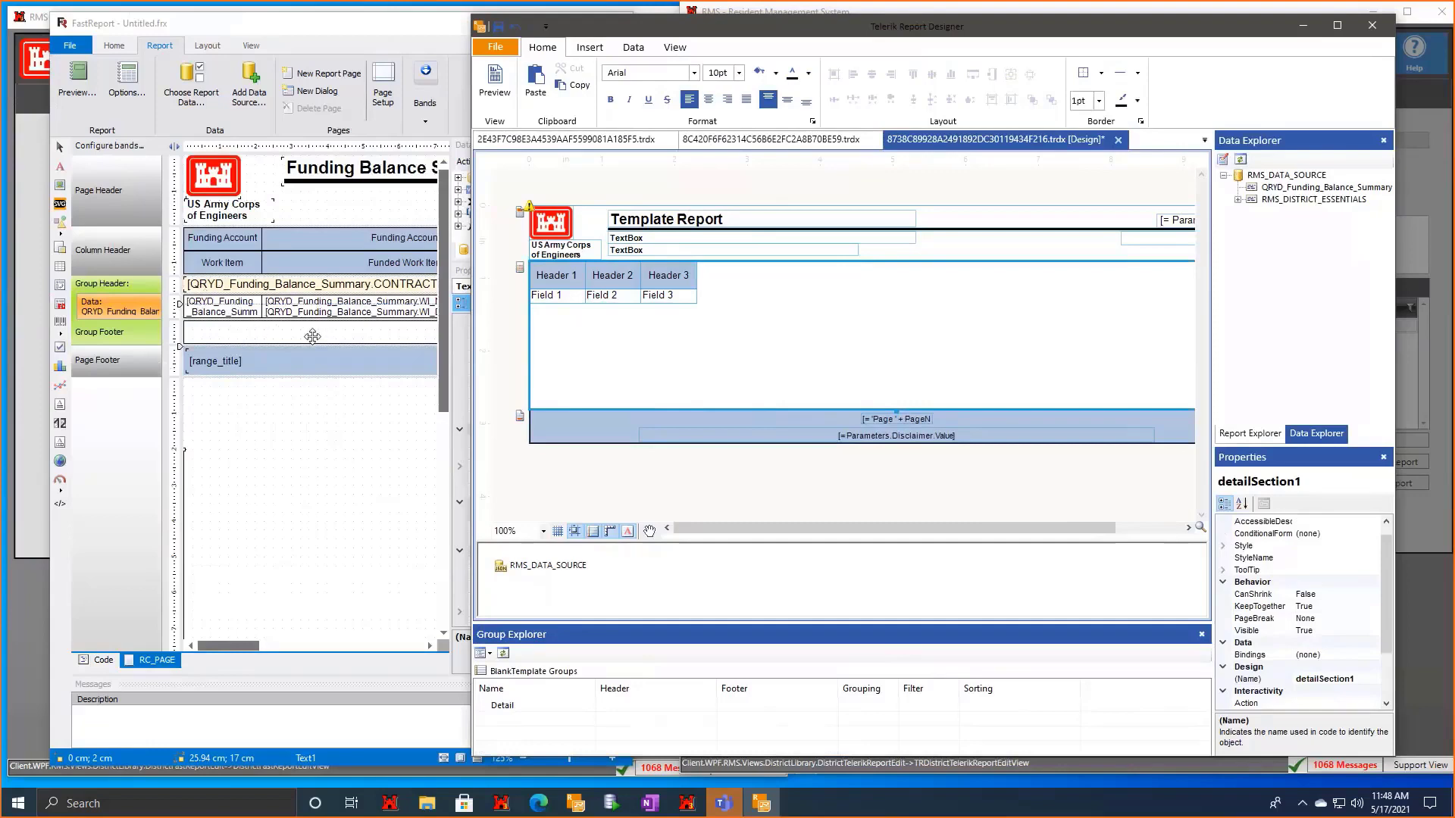
Insert a row above the table's Header 1 row and increase the new row's height to match the existing header row.
left_click(557, 282)
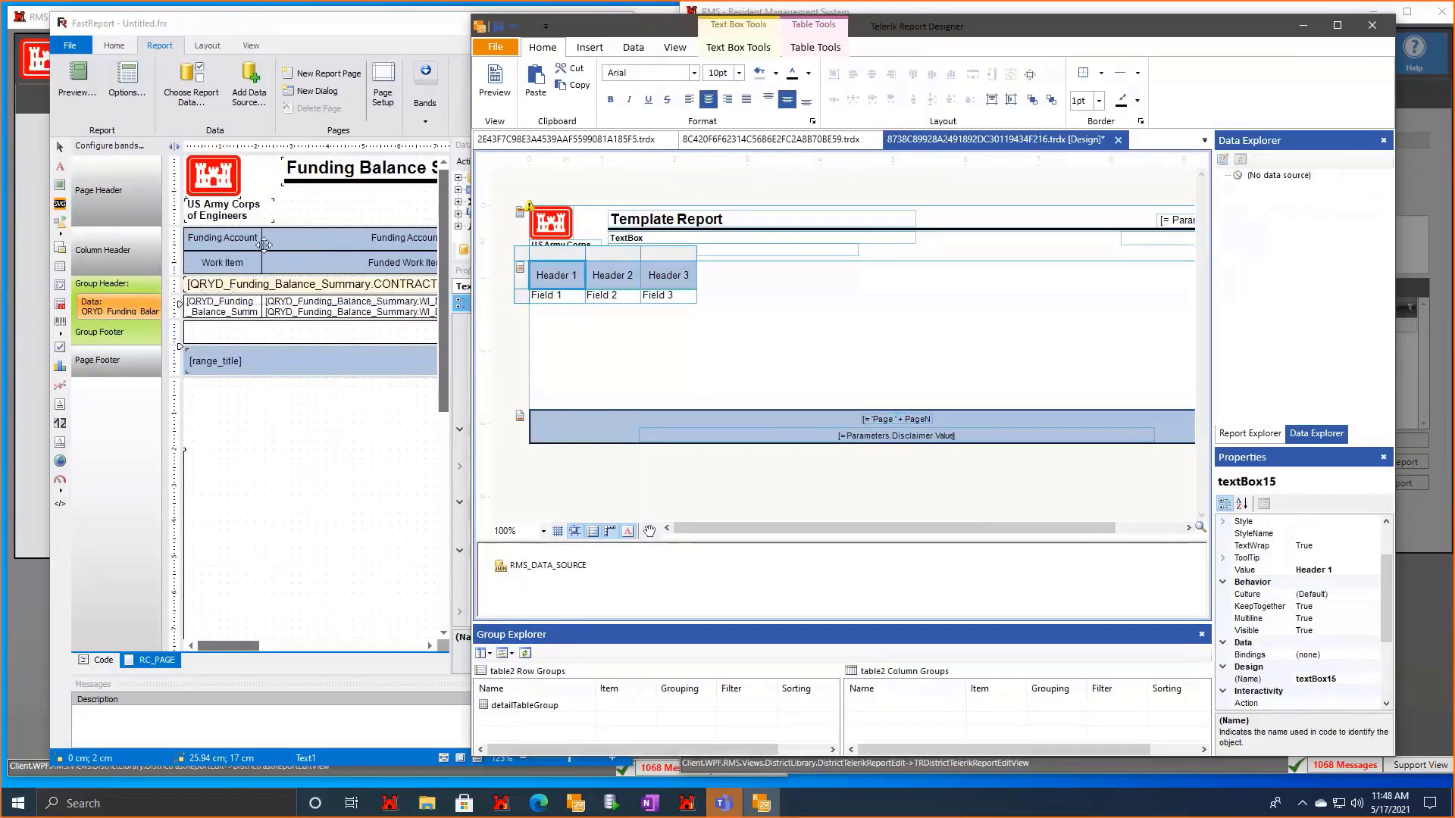
left_click(646, 341)
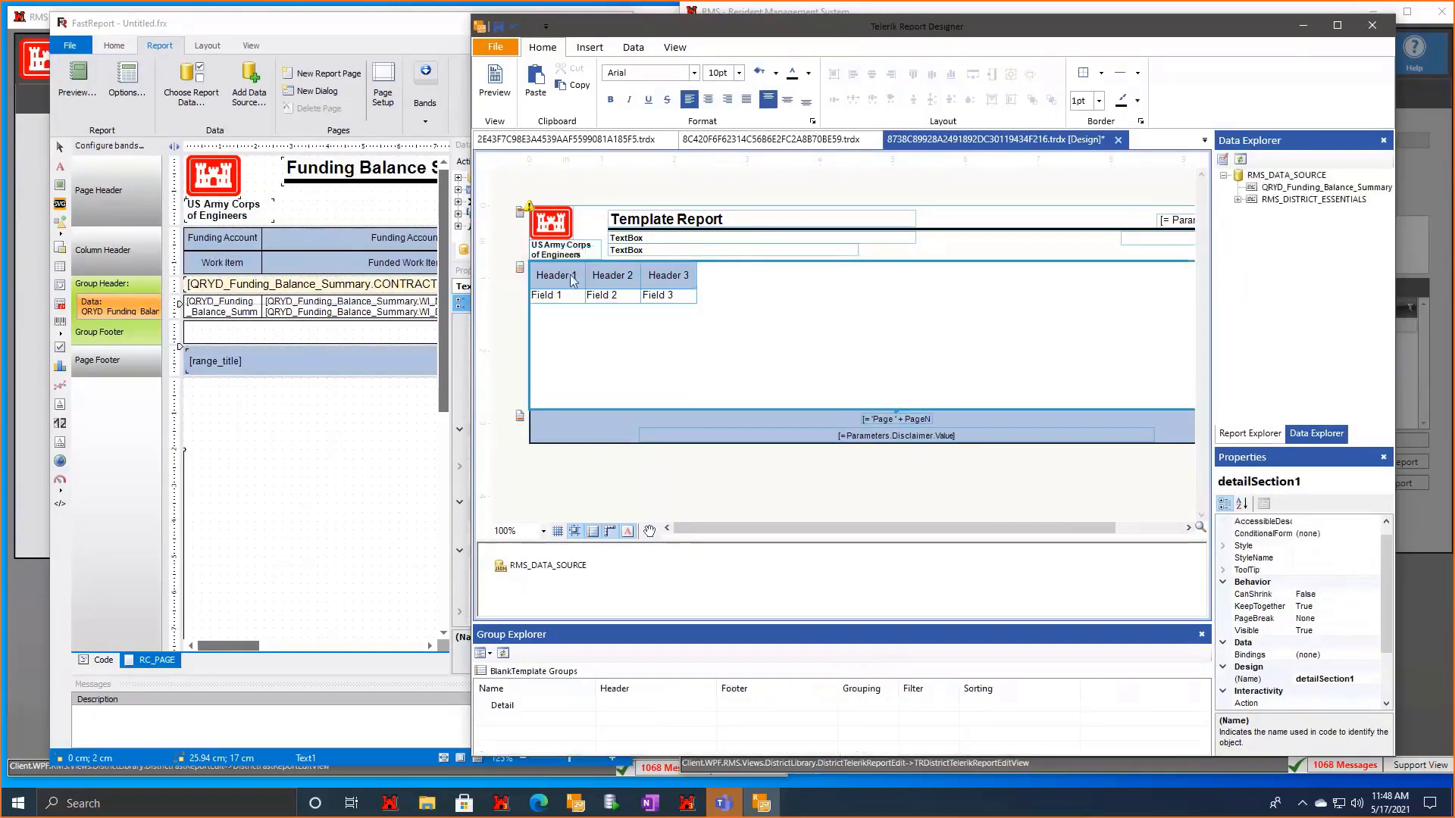
right_click(571, 276)
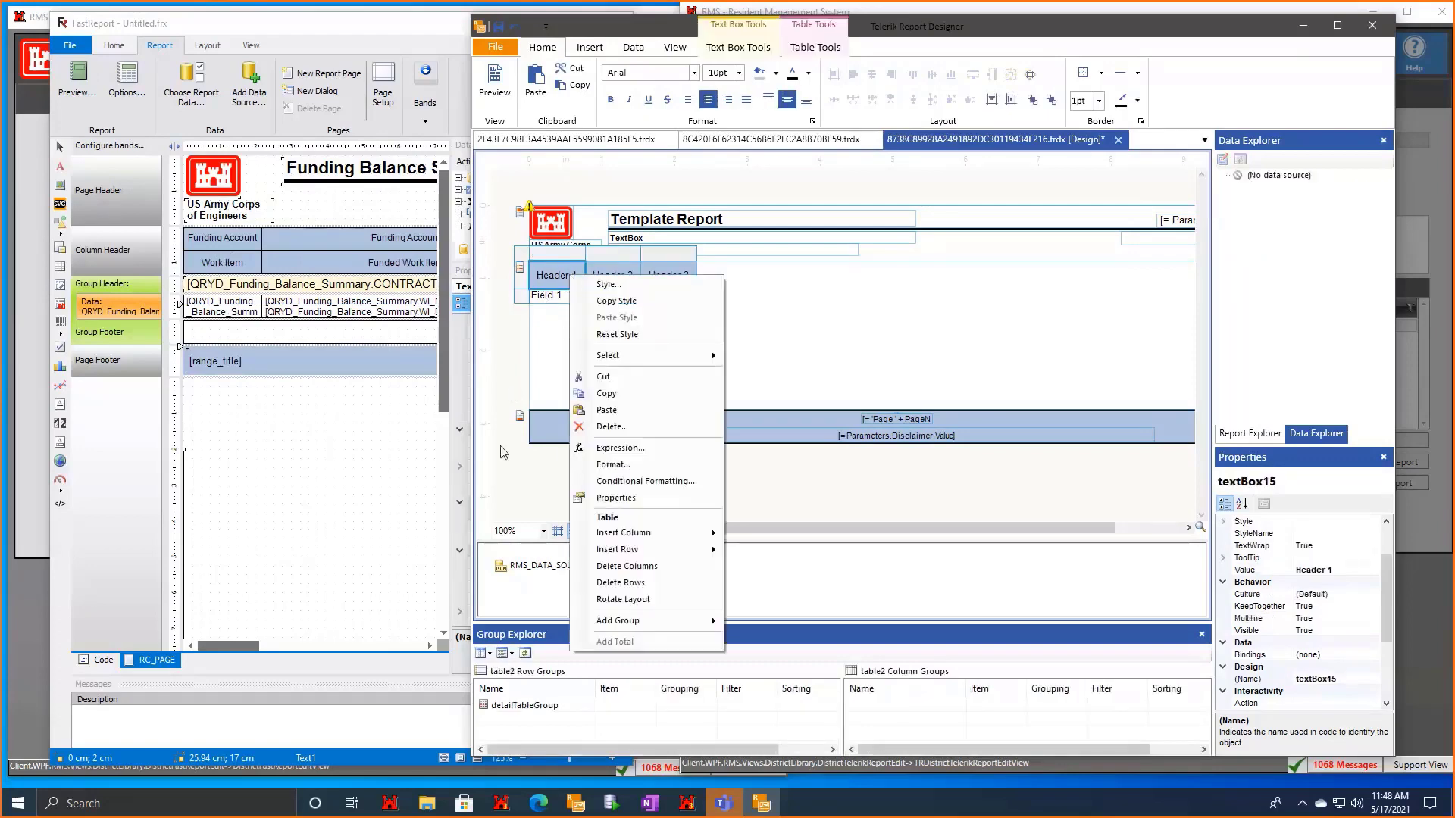
mouse_move(671, 556)
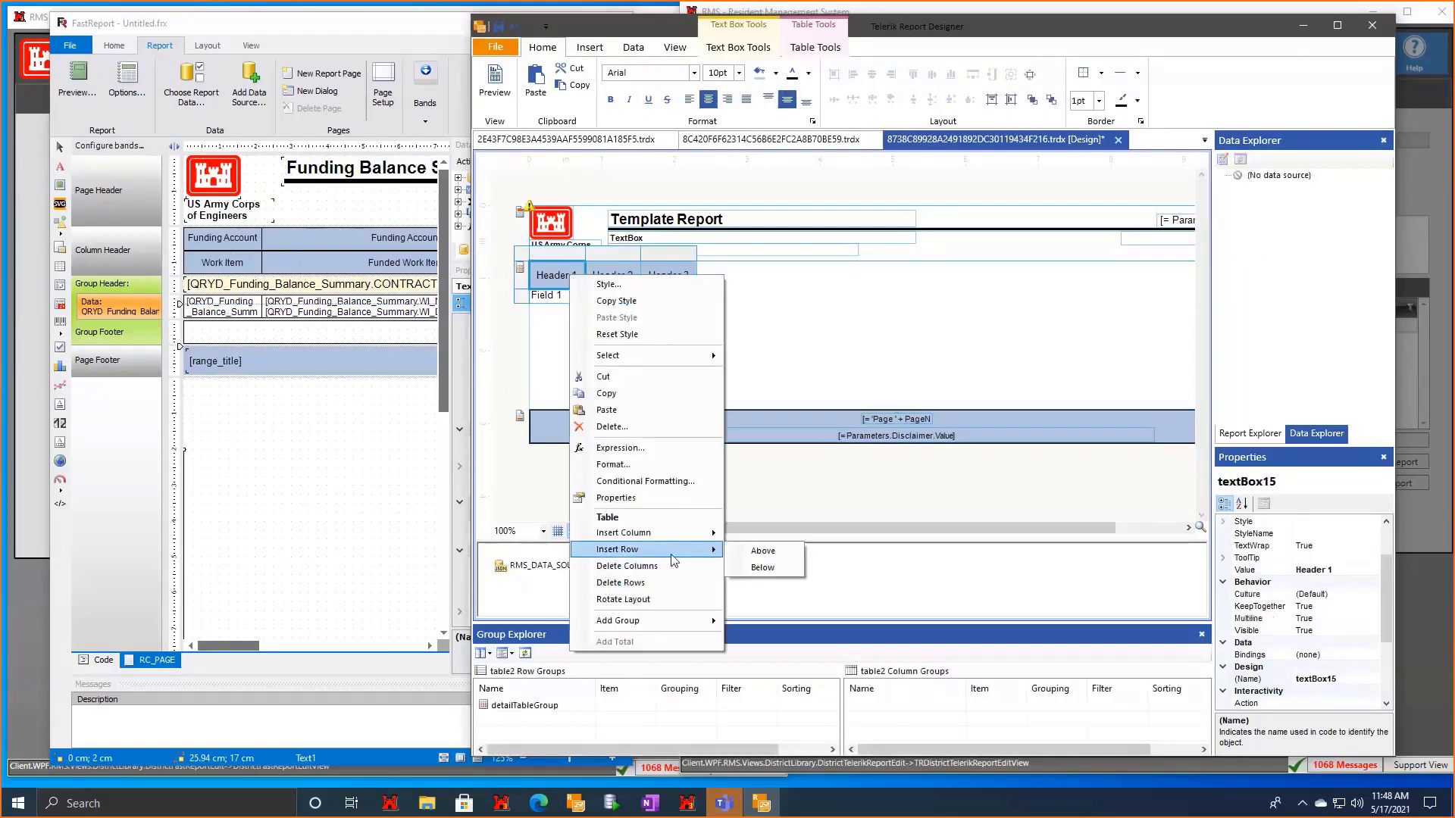
left_click(760, 551)
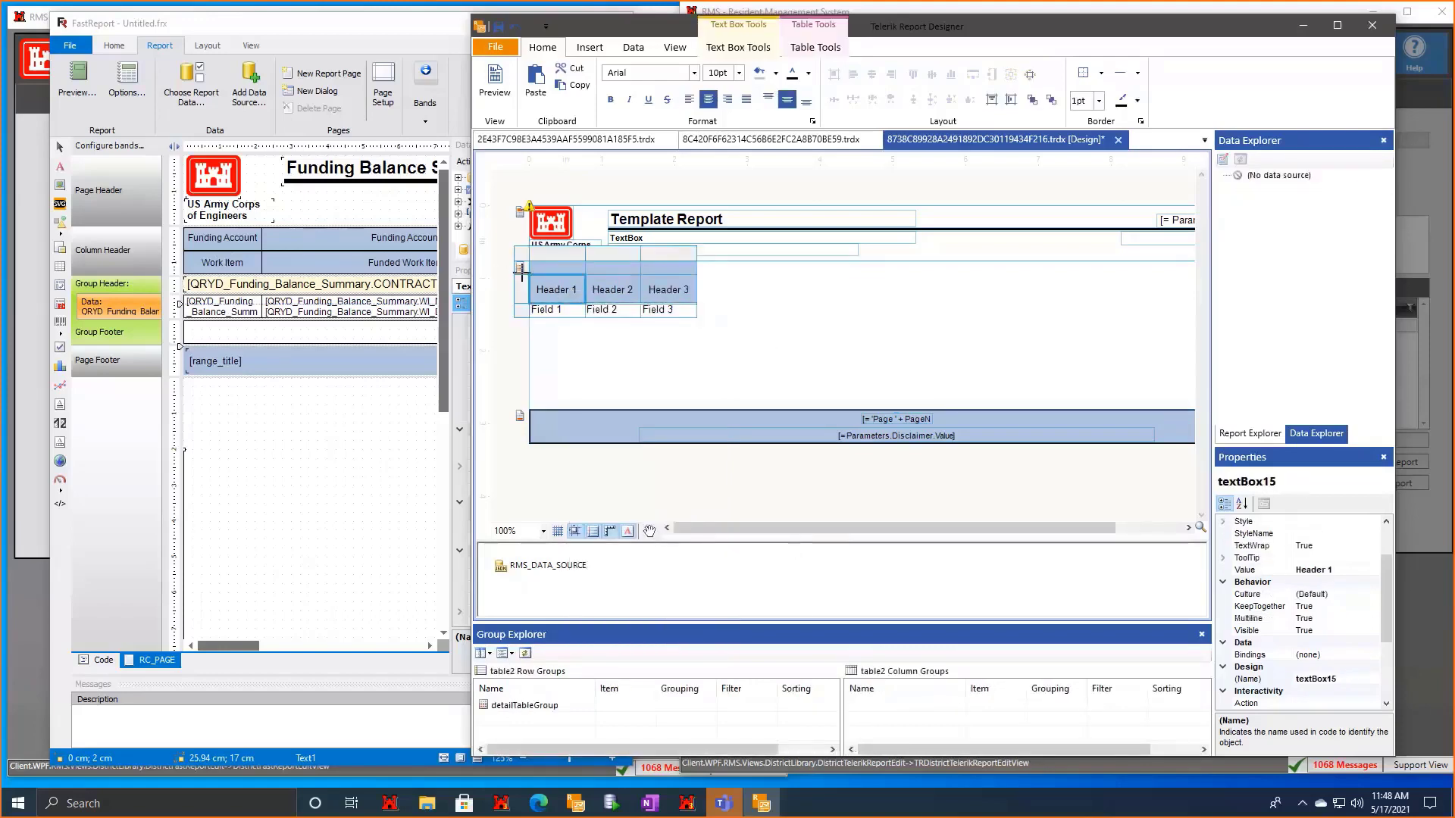
left_click_drag(521, 274, 741, 302)
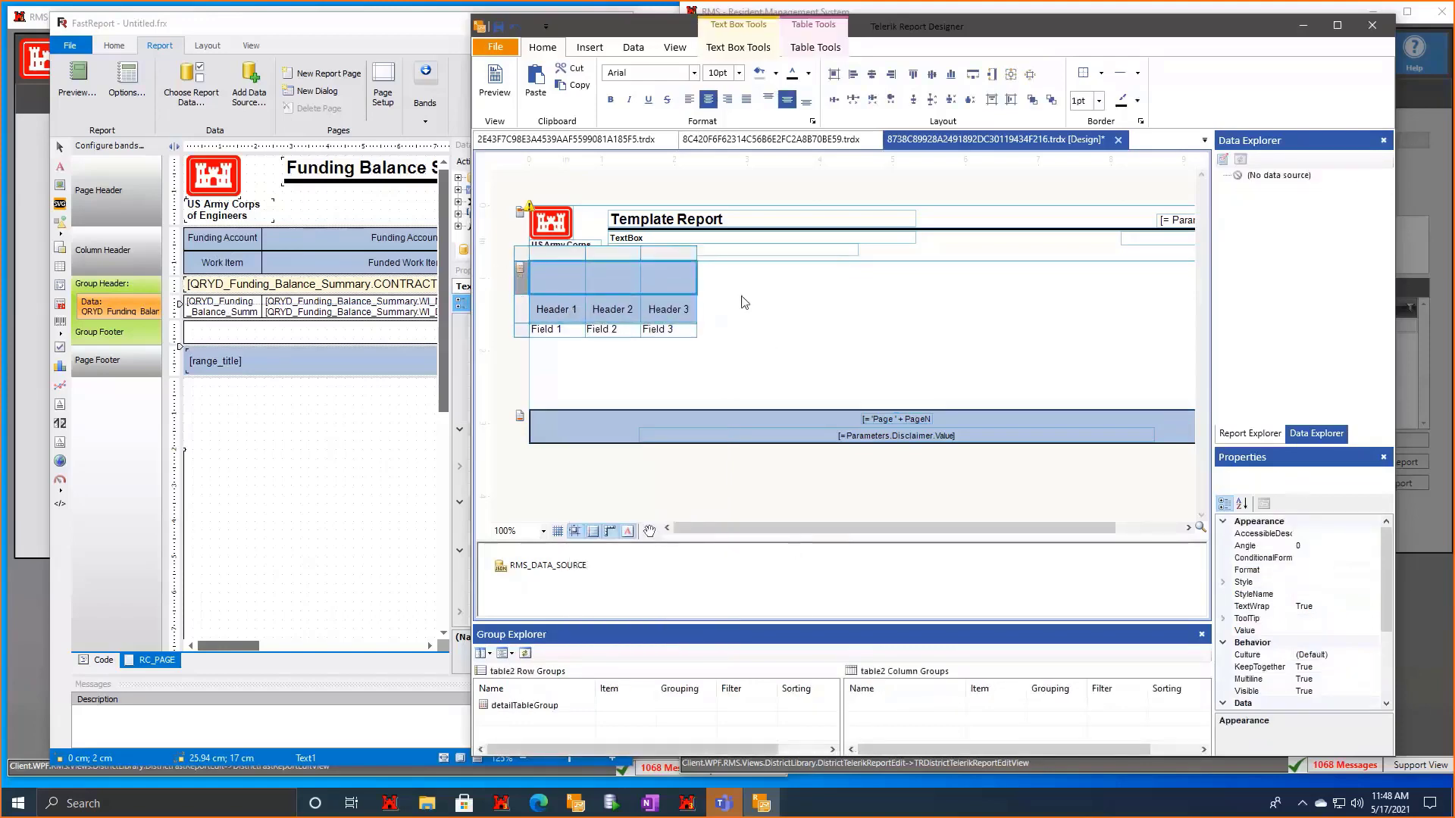
left_click(744, 307)
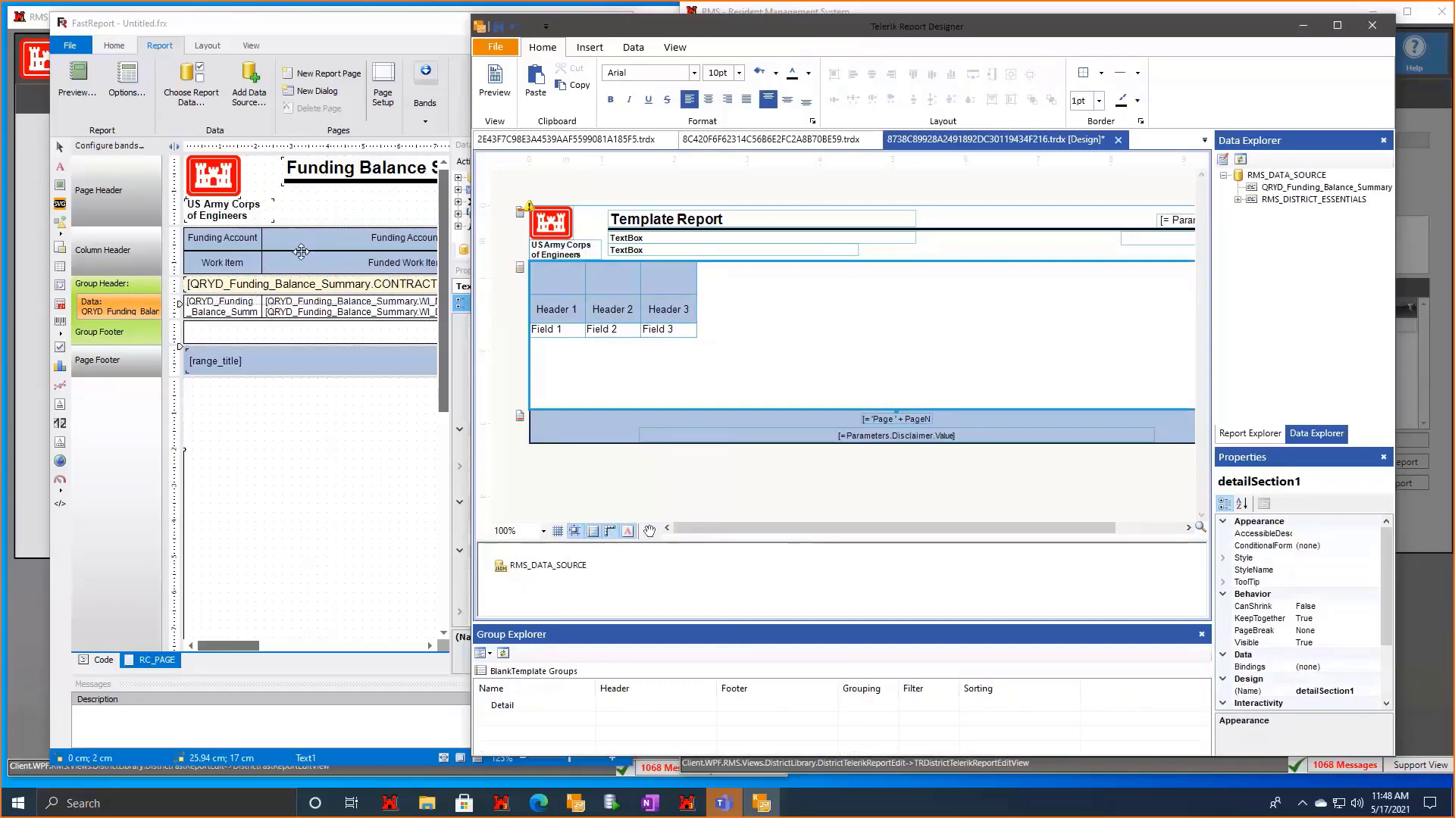
Copy the Funding Account column heading from the FastReport design into the first cell of the table's new top row in Telerik.
left_click(222, 238)
double_click(222, 238)
key("ctrl+c")
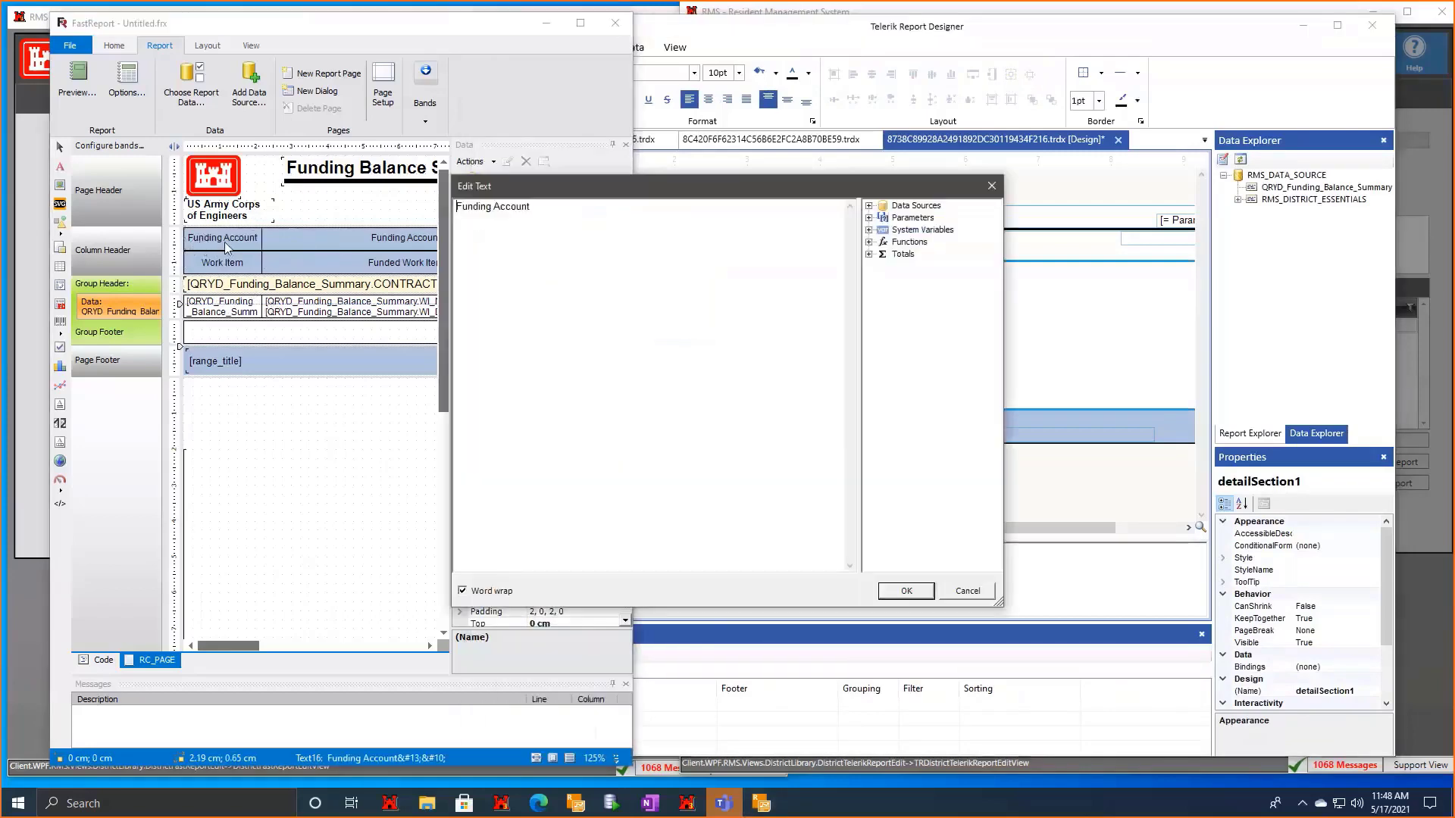
left_click(992, 186)
left_click(917, 76)
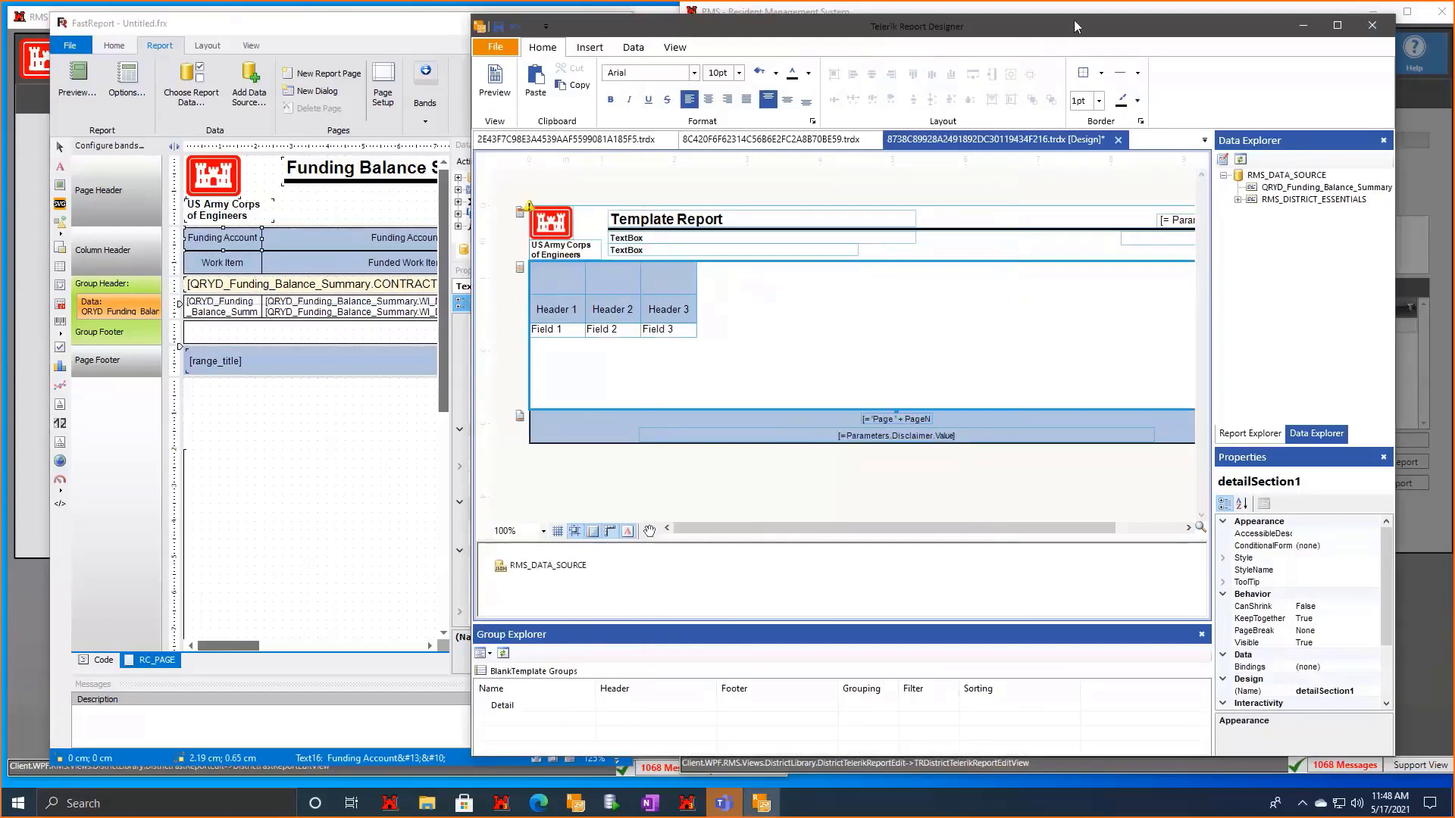
left_click_drag(985, 27, 1090, 23)
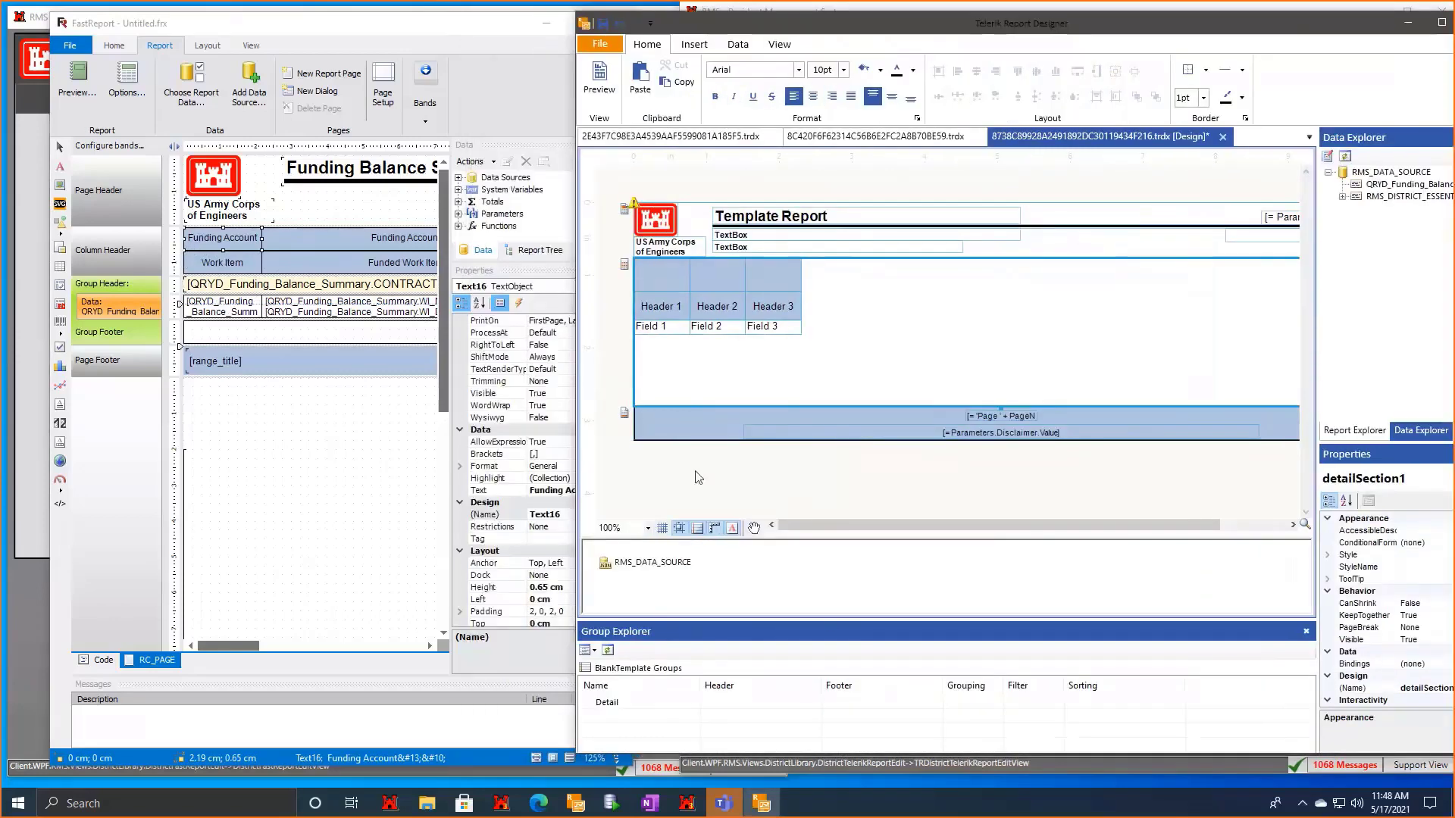
left_click(670, 272)
key("ctrl+v")
left_click(841, 318)
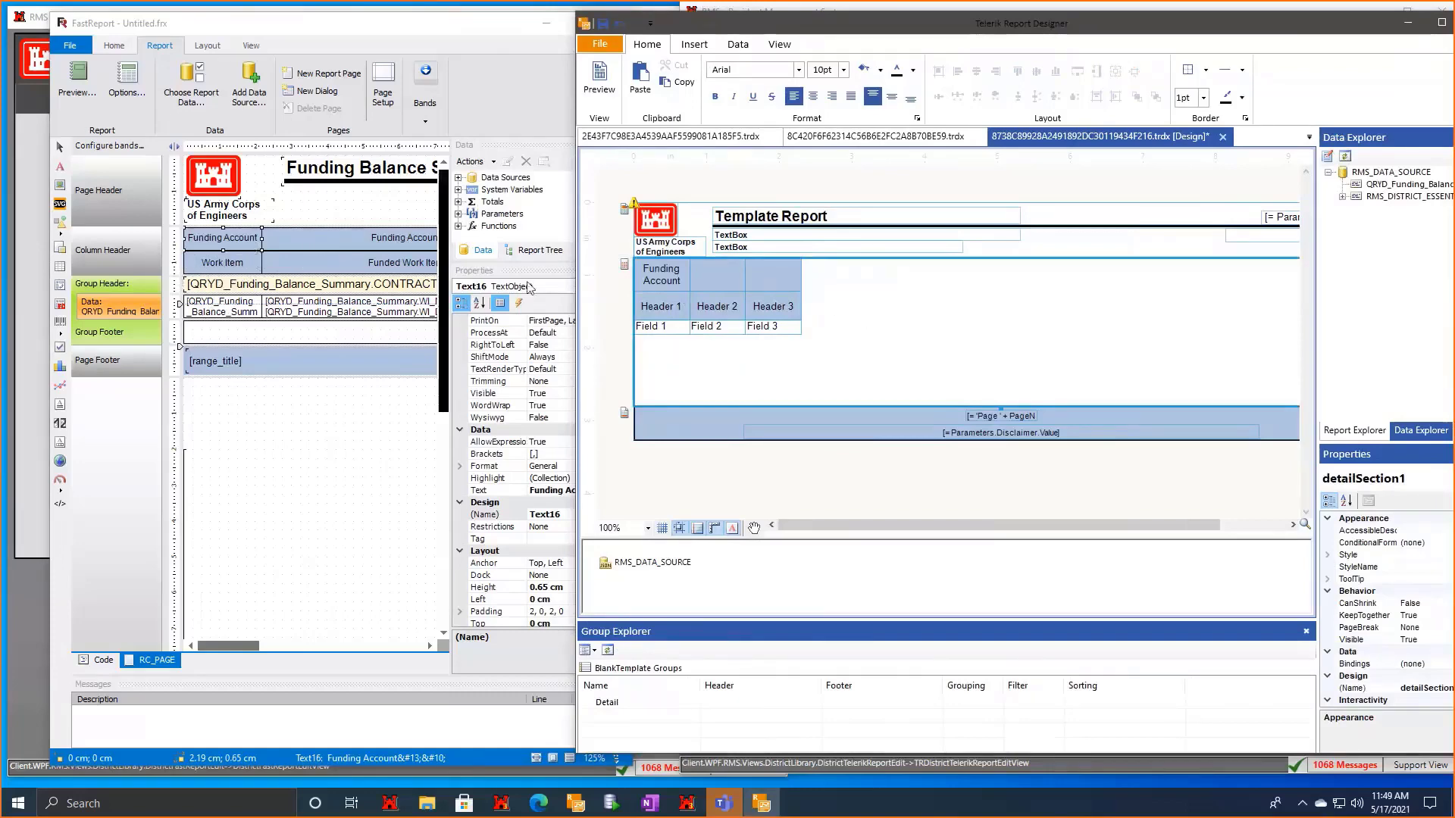
Copy the Work Item heading from the FastReport design over Header 1 in the Telerik table.
left_click(221, 265)
double_click(226, 266)
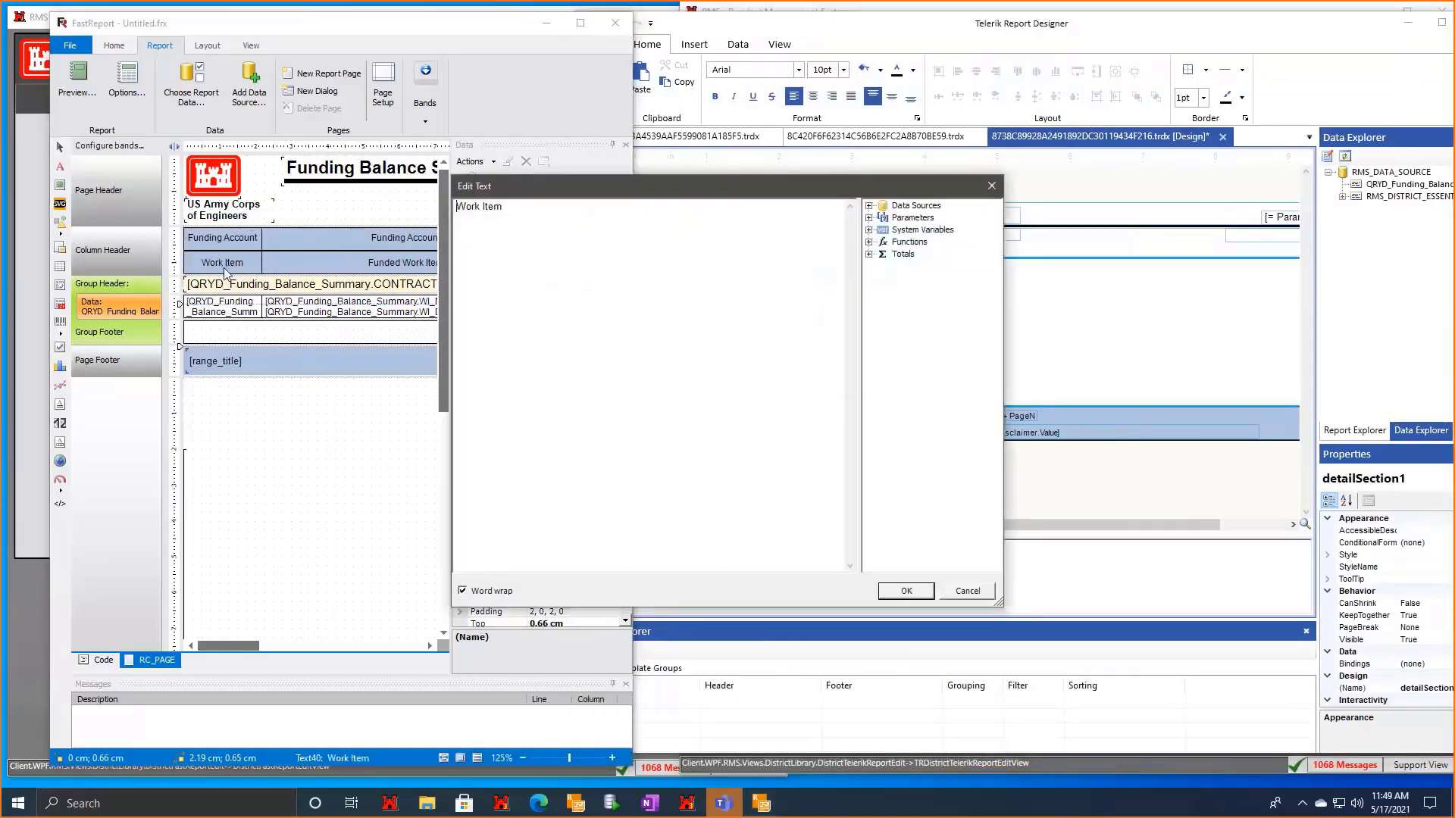
key("ctrl+a")
key("ctrl+c")
left_click(992, 187)
left_click(670, 326)
double_click(667, 310)
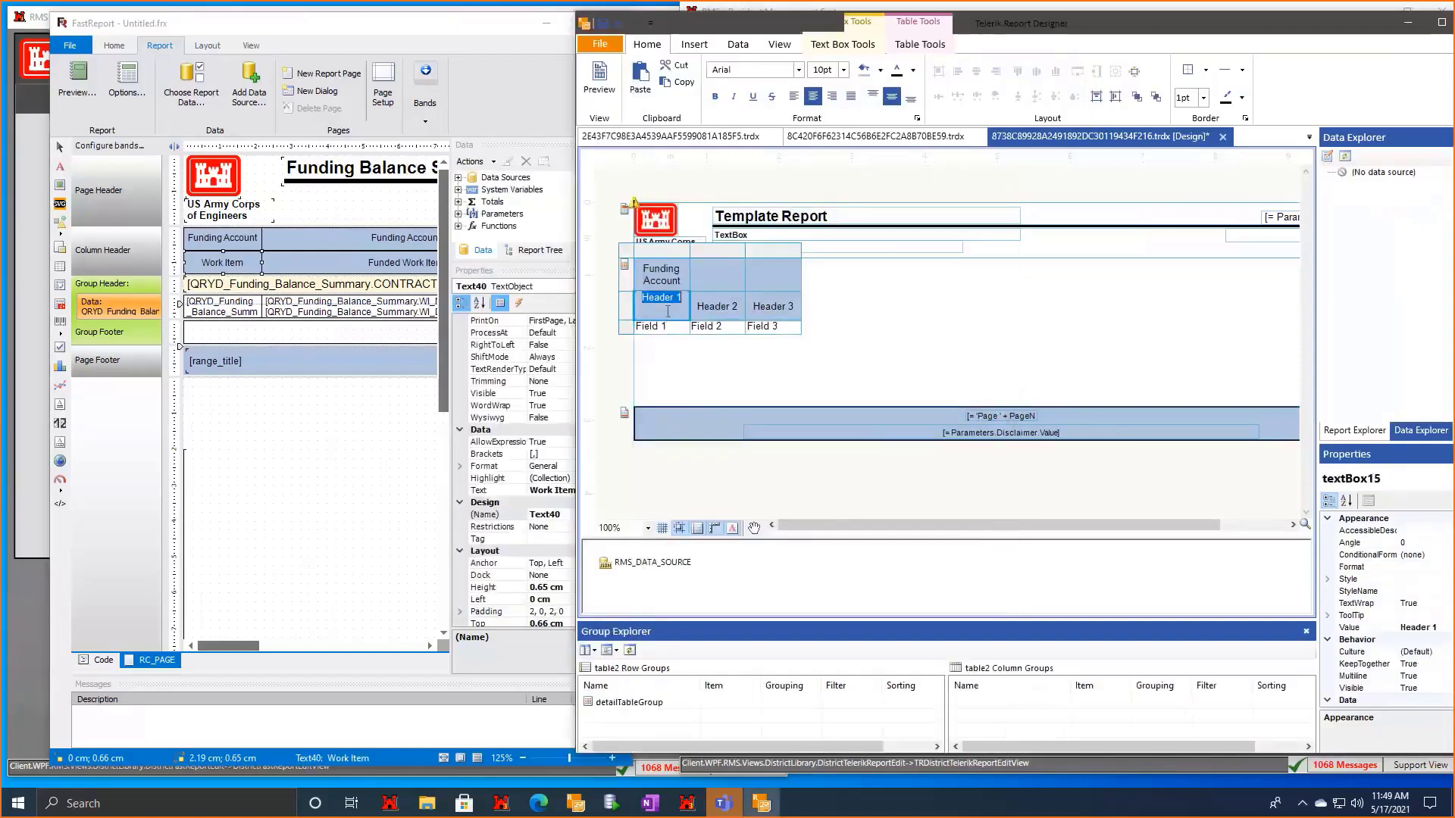
key("ctrl+v")
left_click(733, 382)
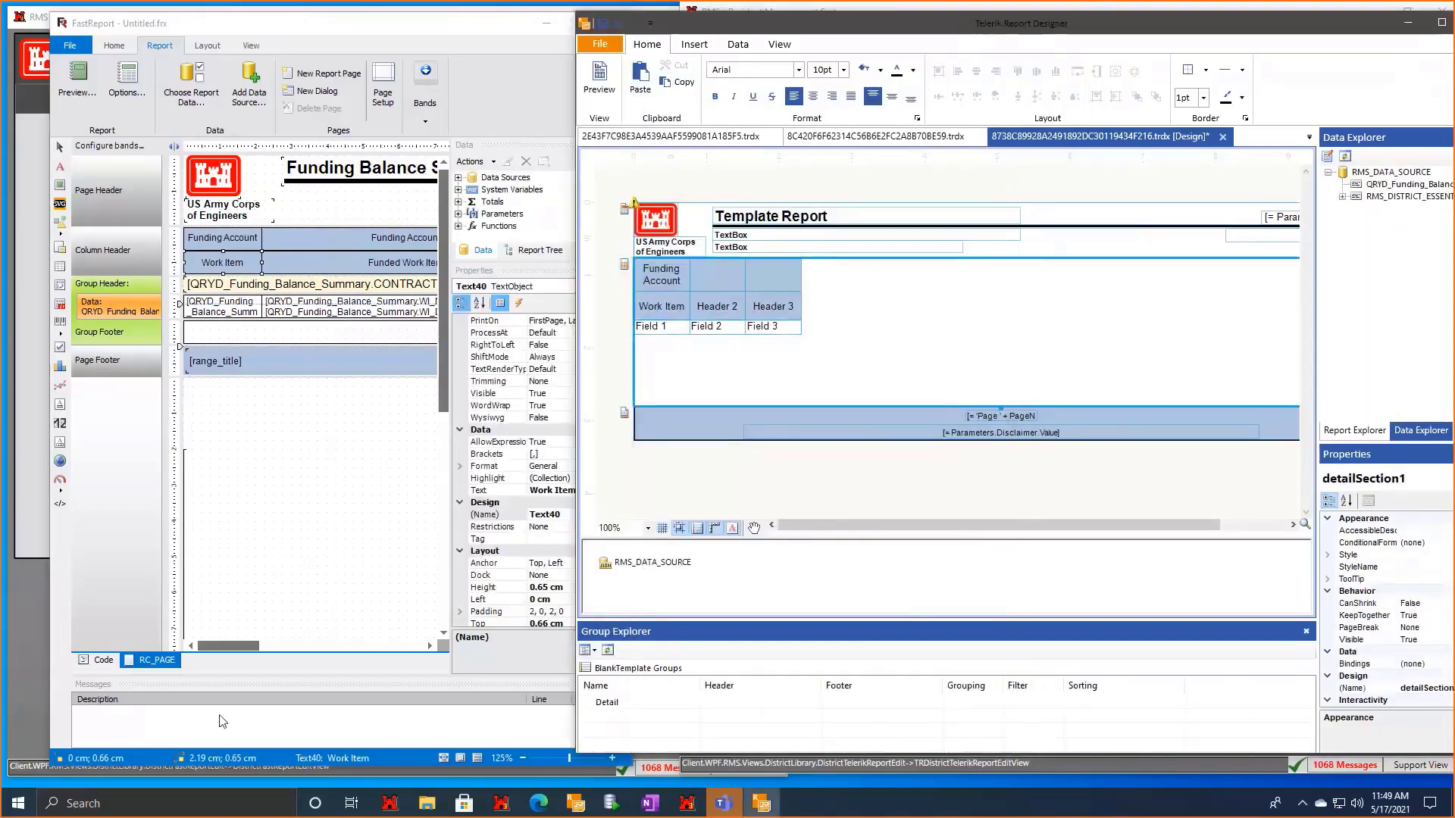
Copy the Funding Account Description heading from FastReport into the top cell of the Telerik table's second column.
left_click_drag(231, 649, 243, 650)
double_click(352, 243)
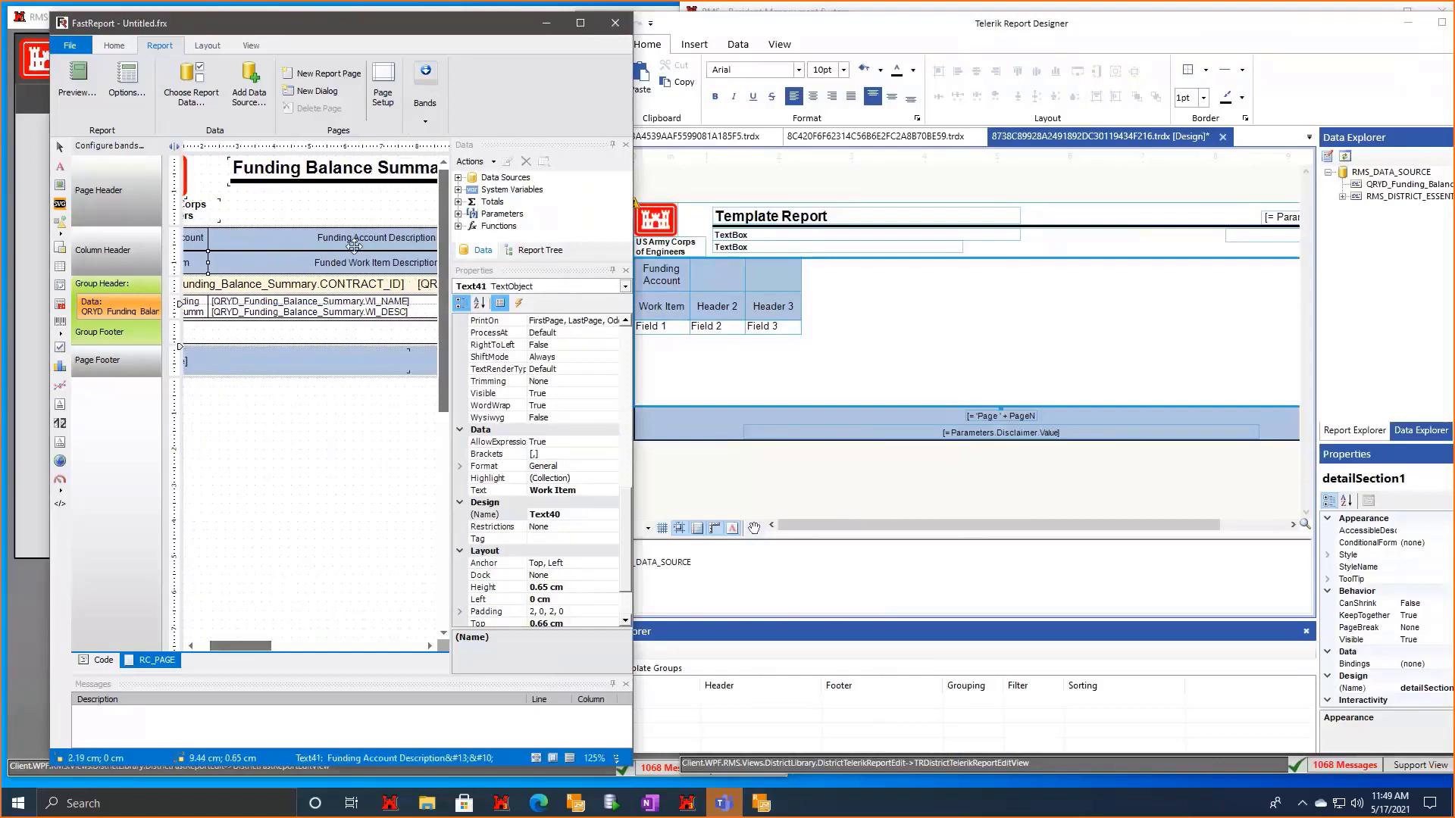
key("ctrl+a")
left_click(992, 185)
double_click(714, 277)
Replace Header 2 in the Telerik table with FastReport's Funded Work Item Description heading.
double_click(370, 262)
key("ctrl+a")
key("ctrl+c")
left_click(988, 187)
double_click(709, 306)
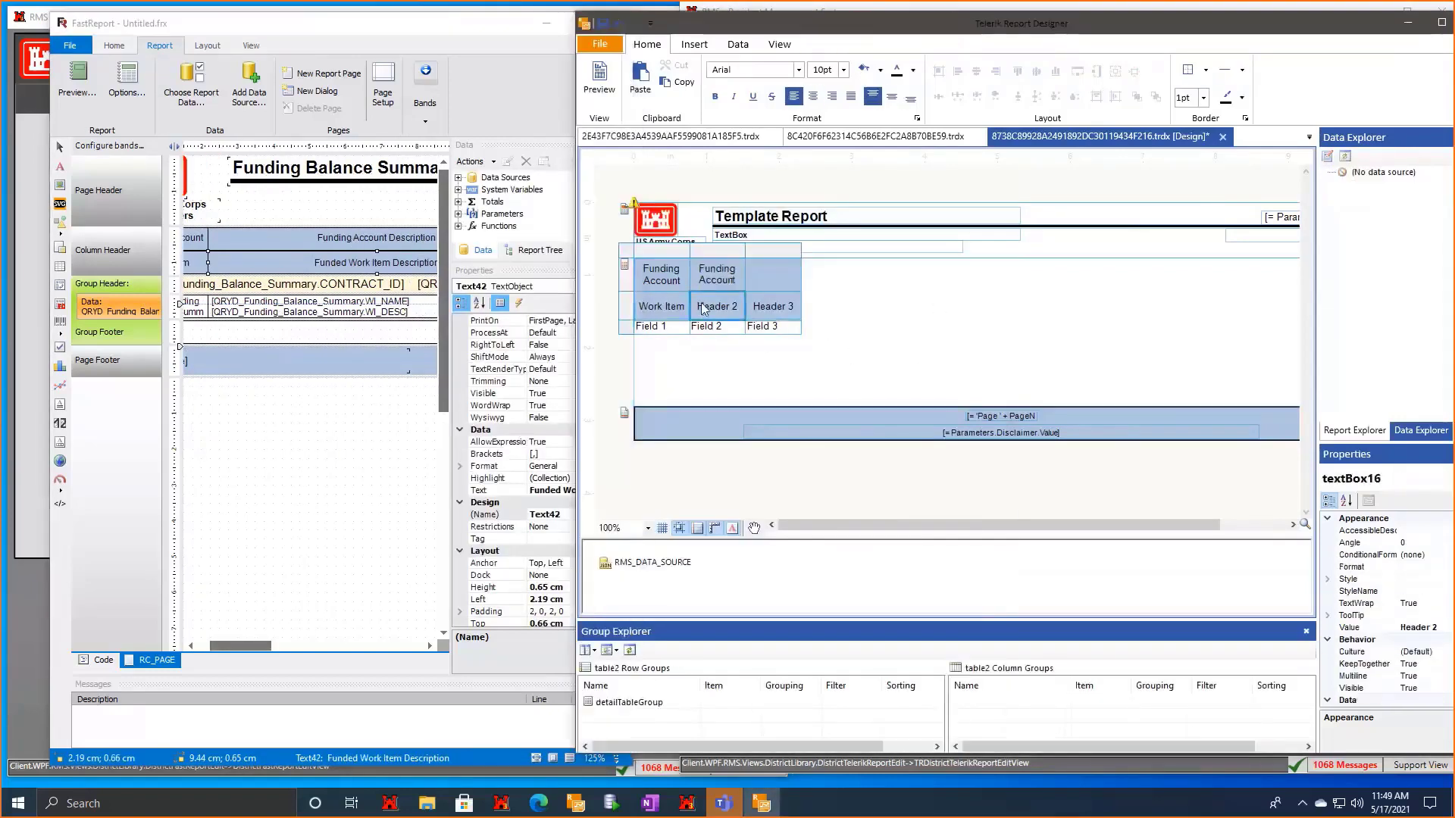
key("ctrl+v")
Copy the text of the Total Authorized Amount in CEFMS heading from the FastReport design.
left_click(305, 630)
left_click(429, 645)
double_click(335, 252)
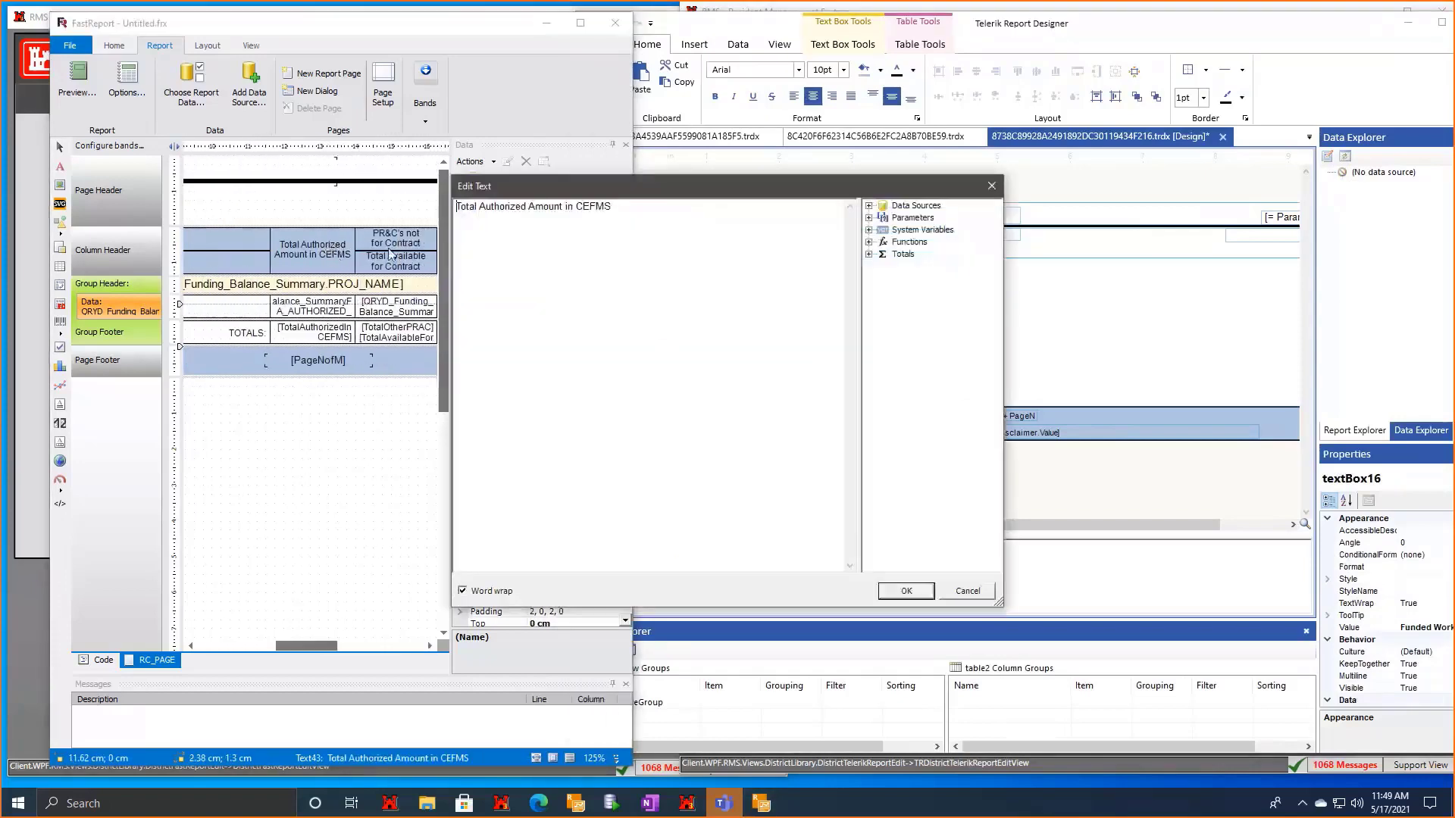
key("ctrl+a")
left_click(1008, 193)
right_click(768, 319)
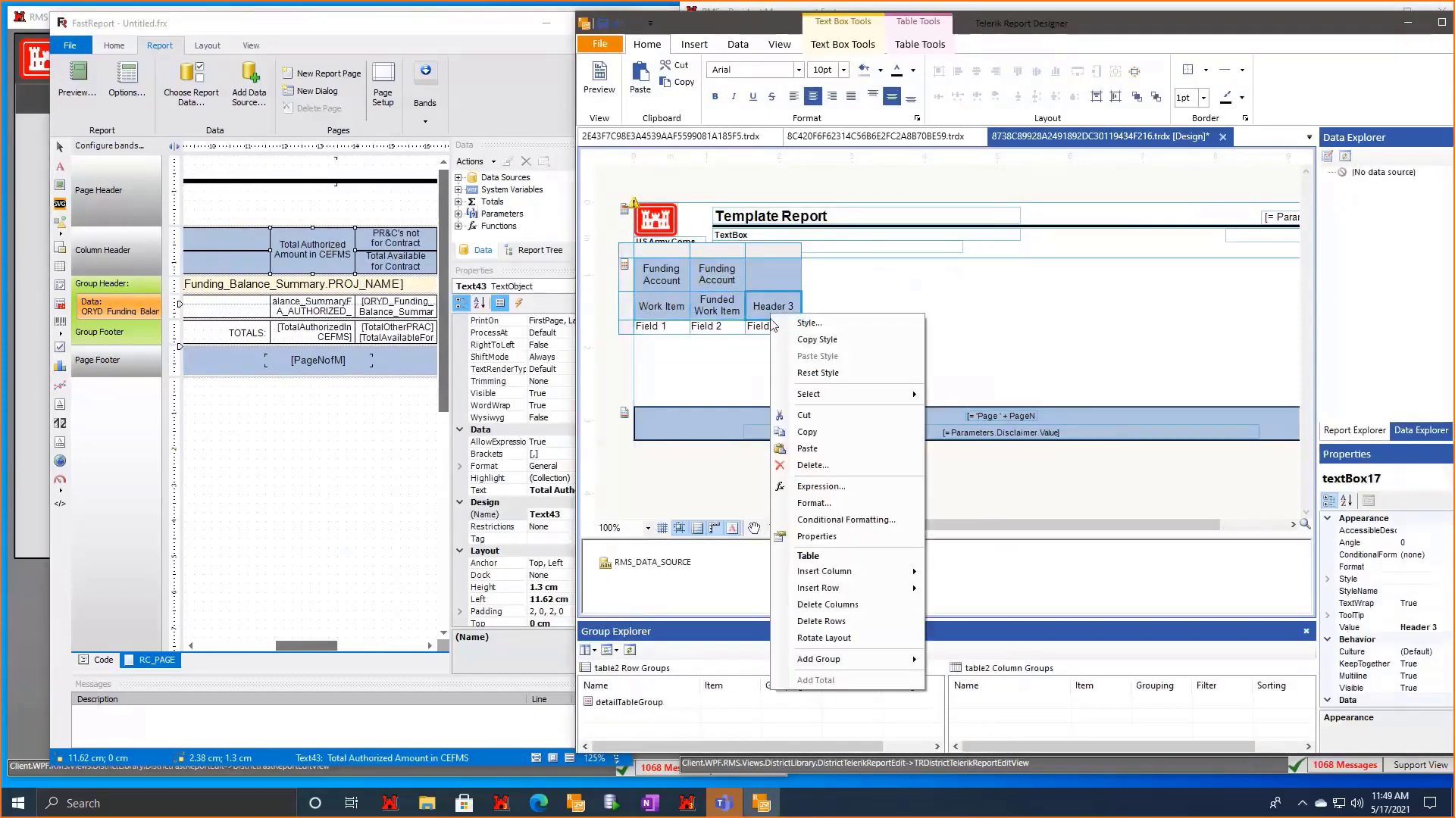
mouse_move(885, 578)
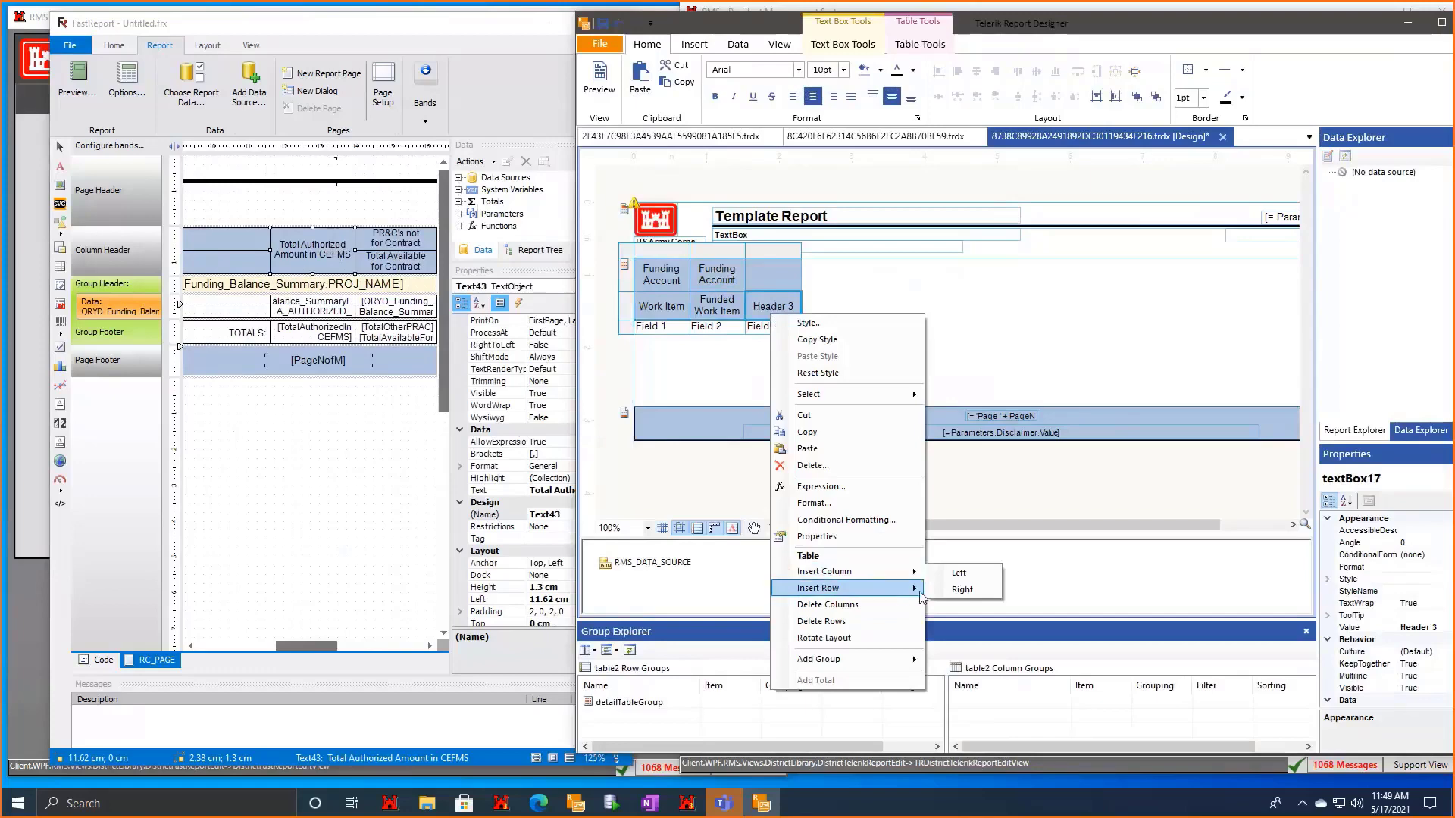
left_click(1019, 337)
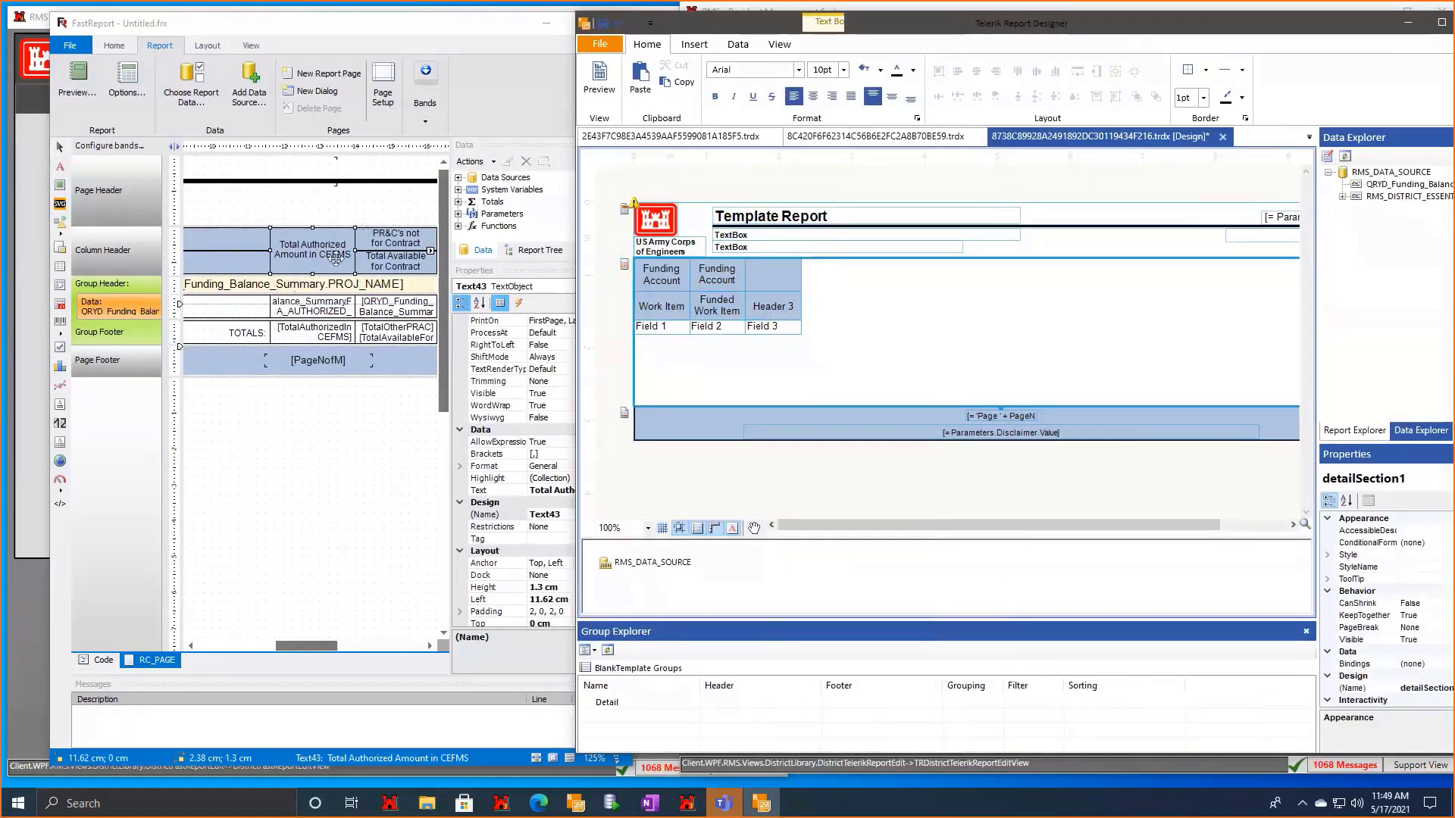
Insert a new column to the right of the Header 3 column in the Telerik table.
right_click(762, 307)
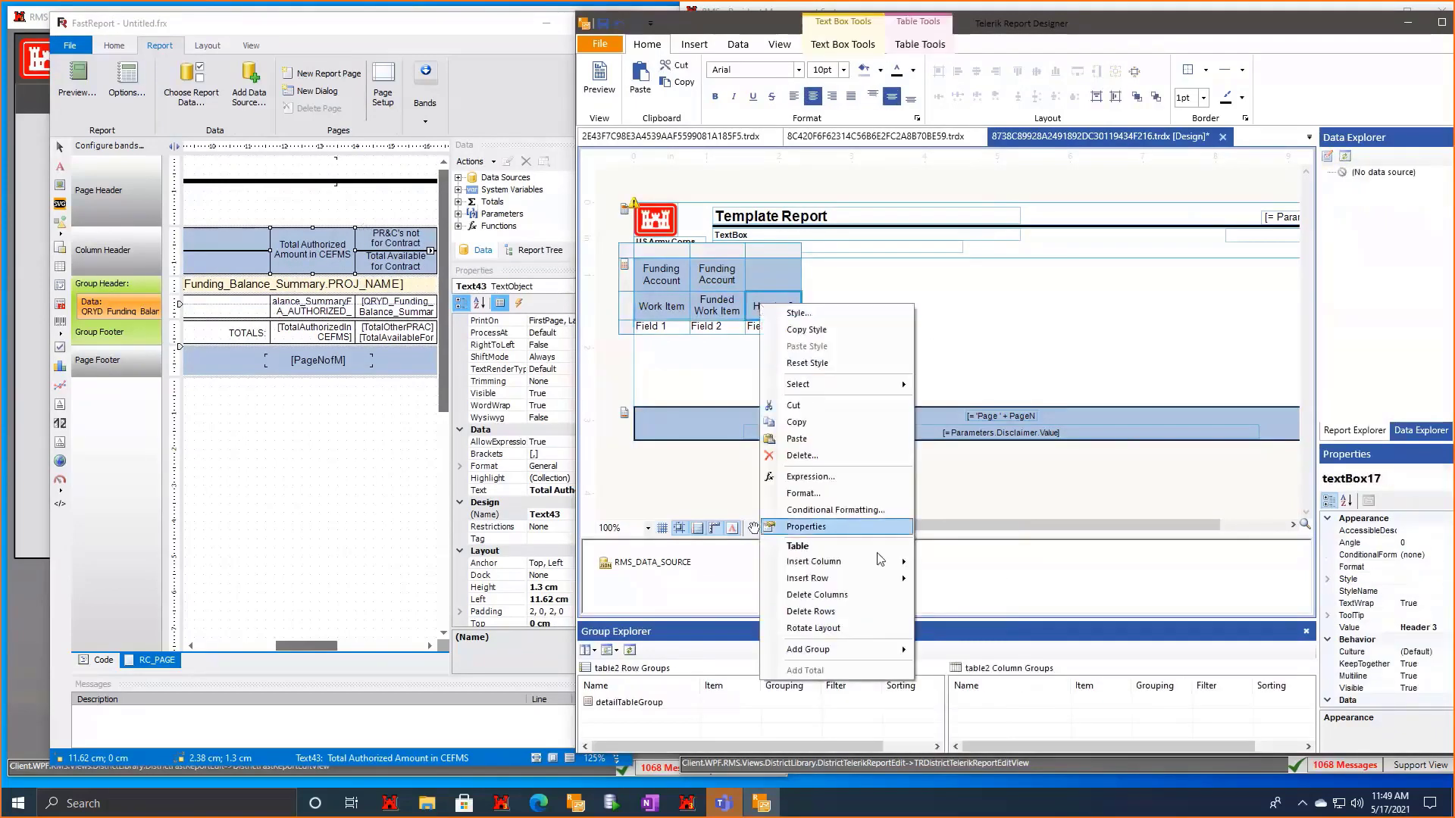
mouse_move(884, 570)
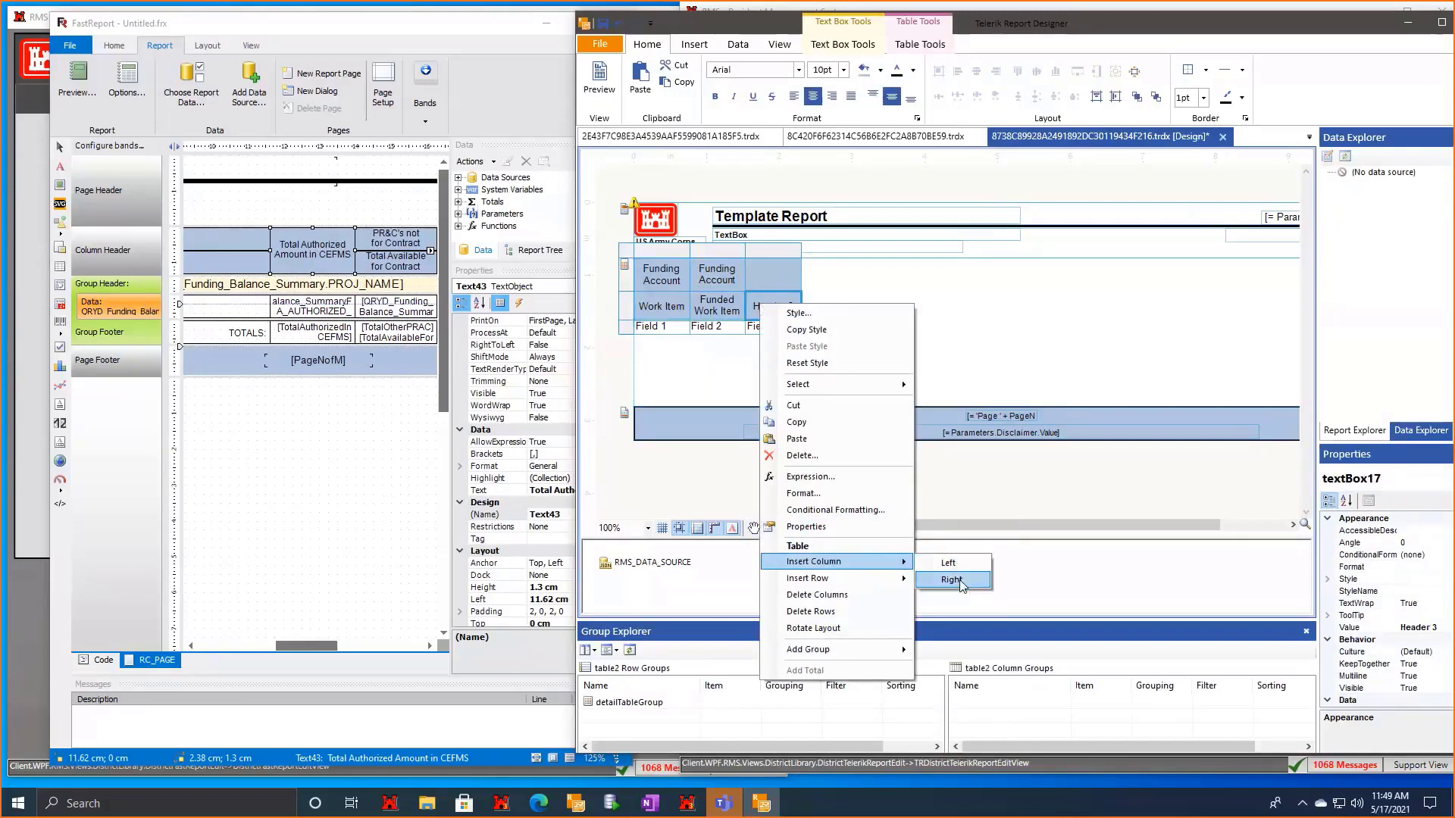
left_click(952, 580)
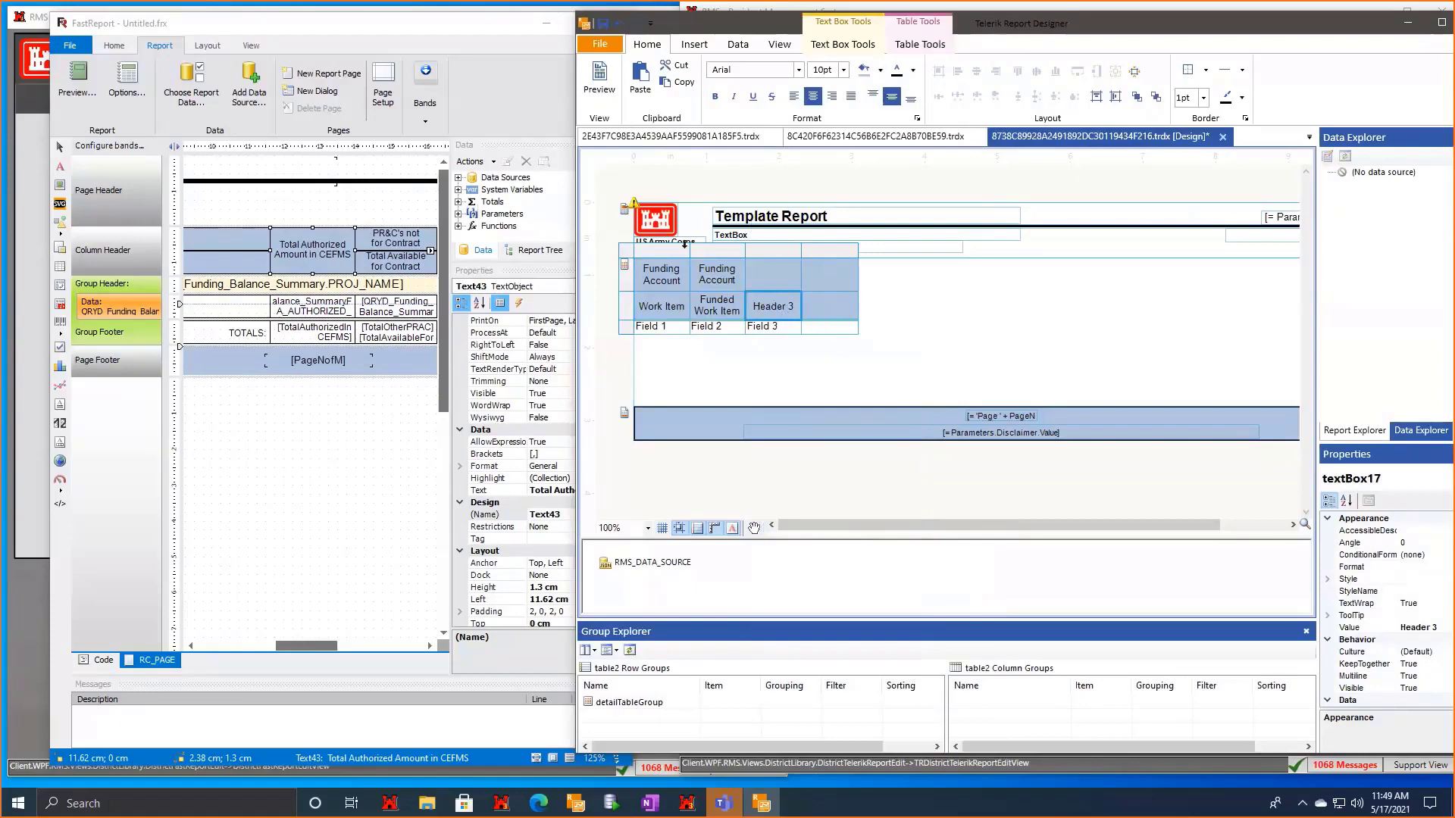
left_click(924, 307)
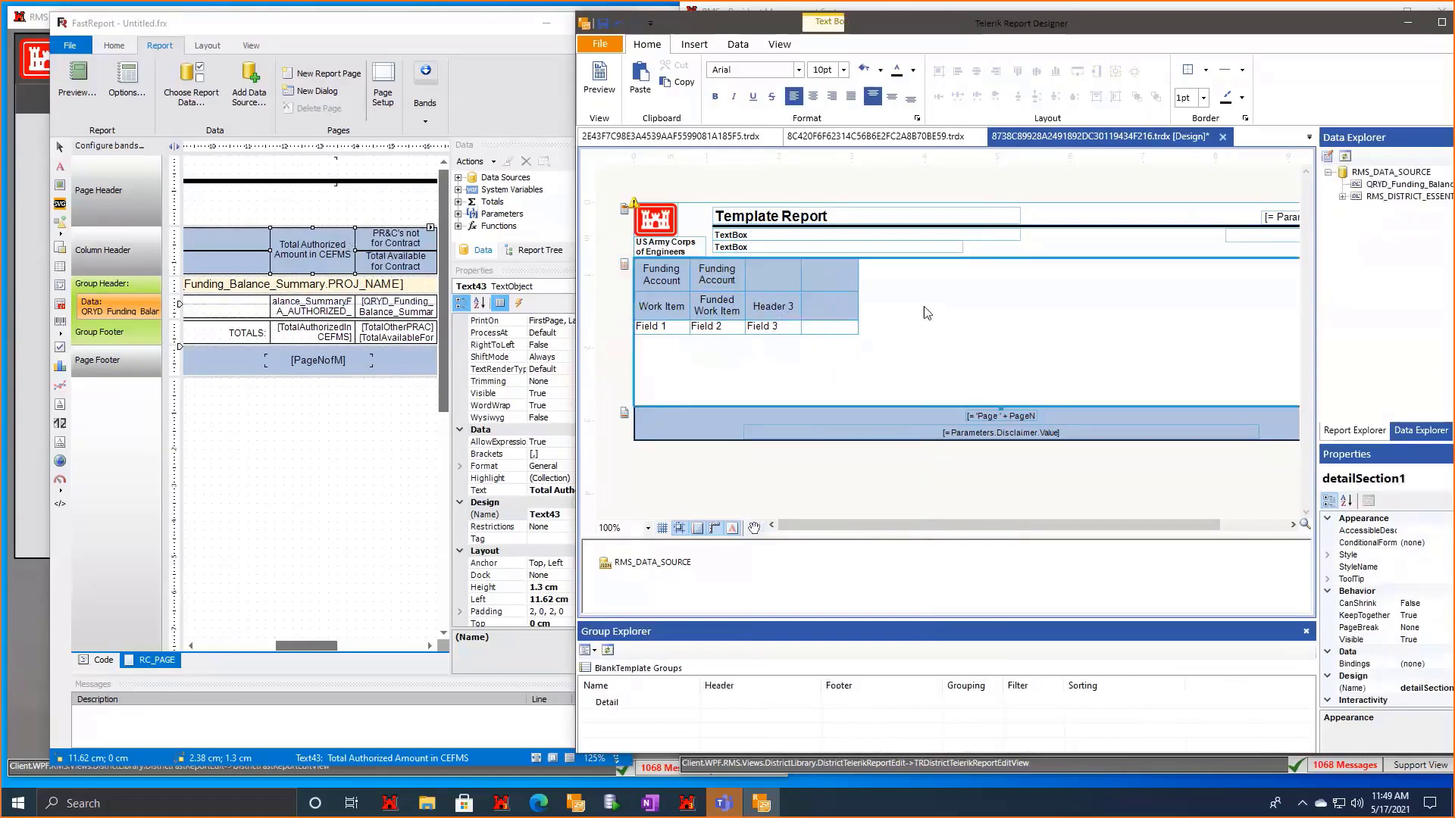
Merge the third column's two header cells and fill the merged cell with the heading Total Authorized Amount in CEFMS.
left_click(776, 303)
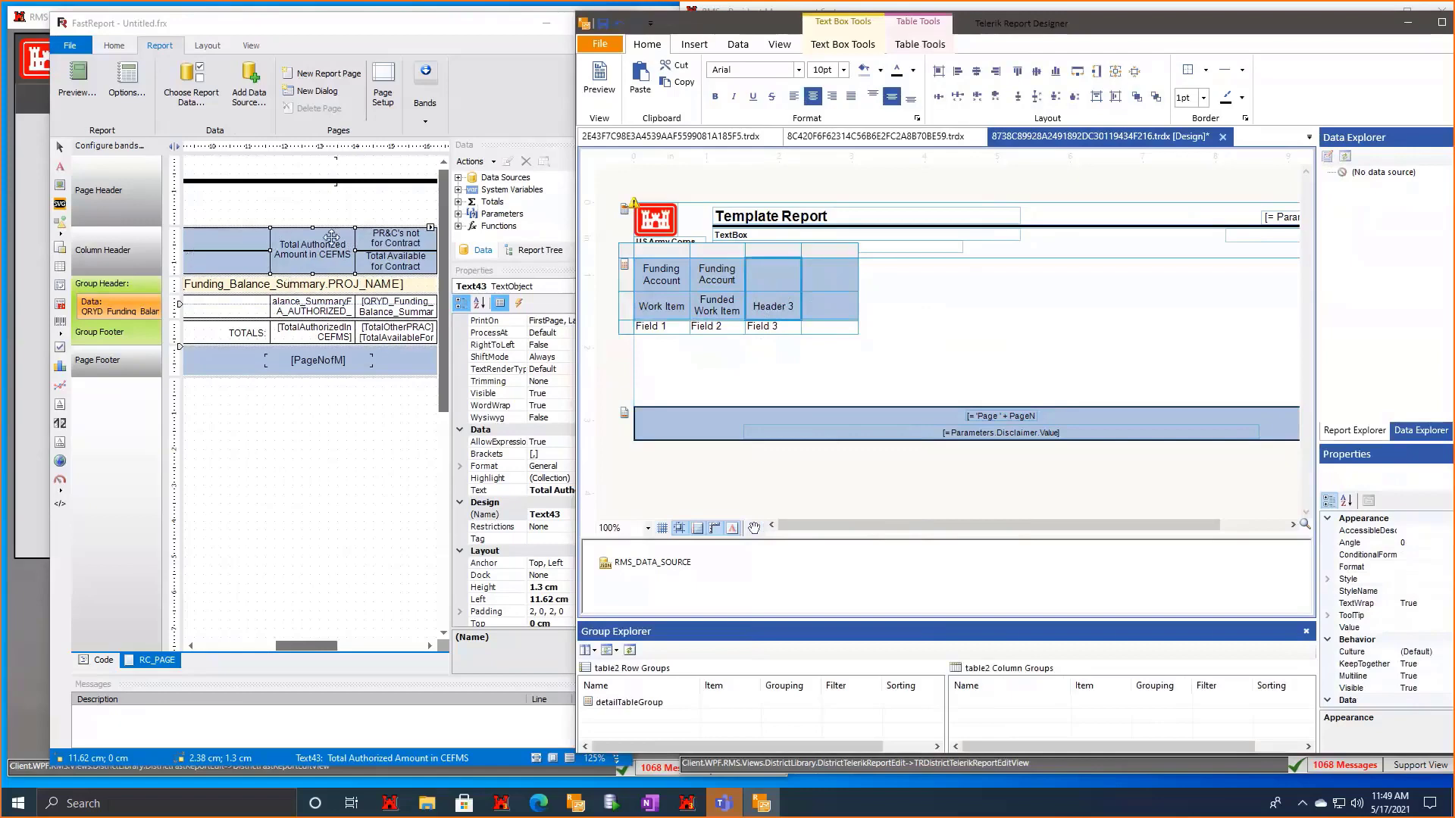
left_click(959, 324)
left_click(763, 289)
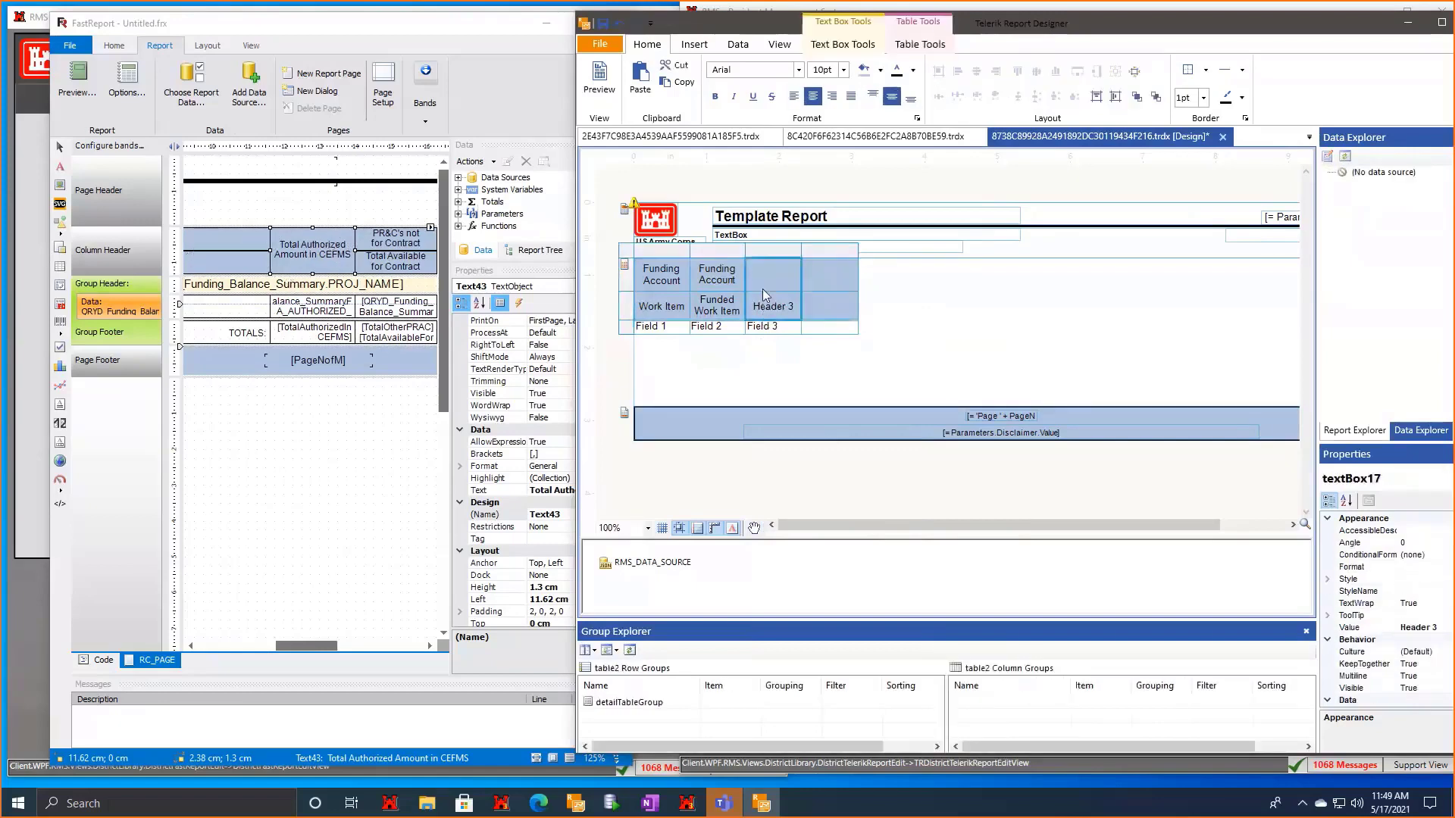
right_click(764, 284)
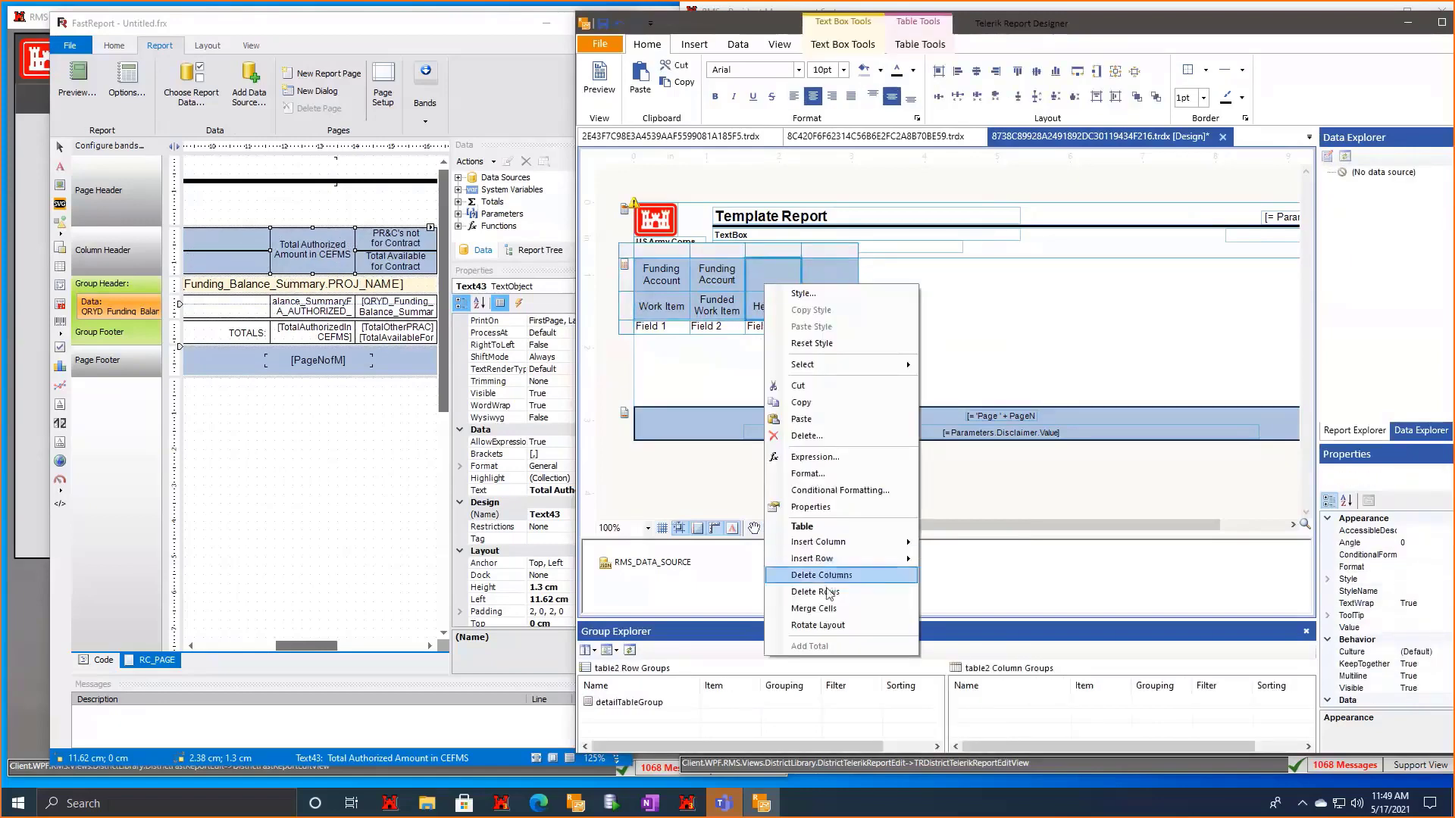
left_click(815, 609)
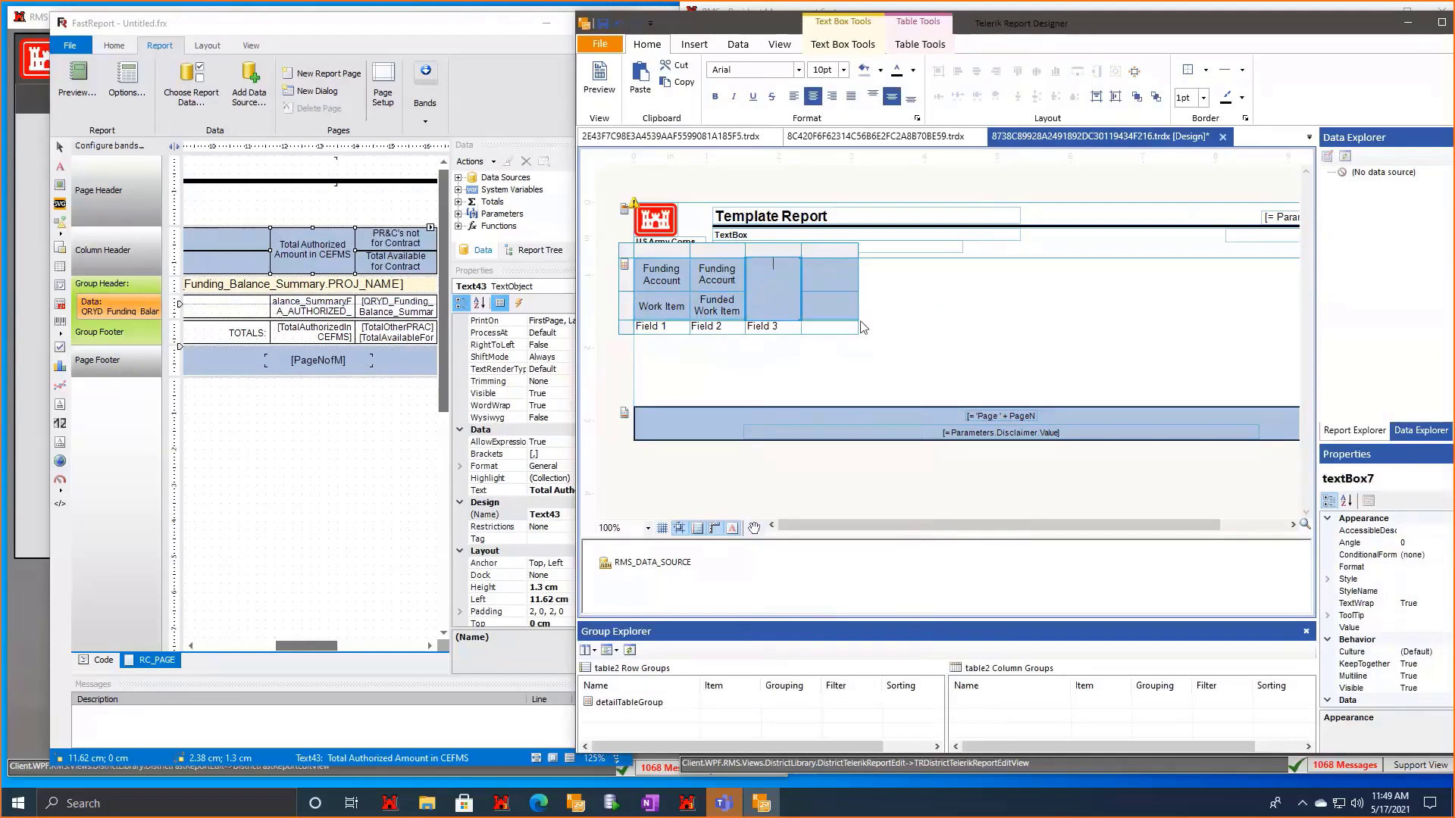
left_click(958, 350)
Insert three more columns after the fourth column, extending the Telerik table to seven columns.
left_click(820, 293)
right_click(834, 279)
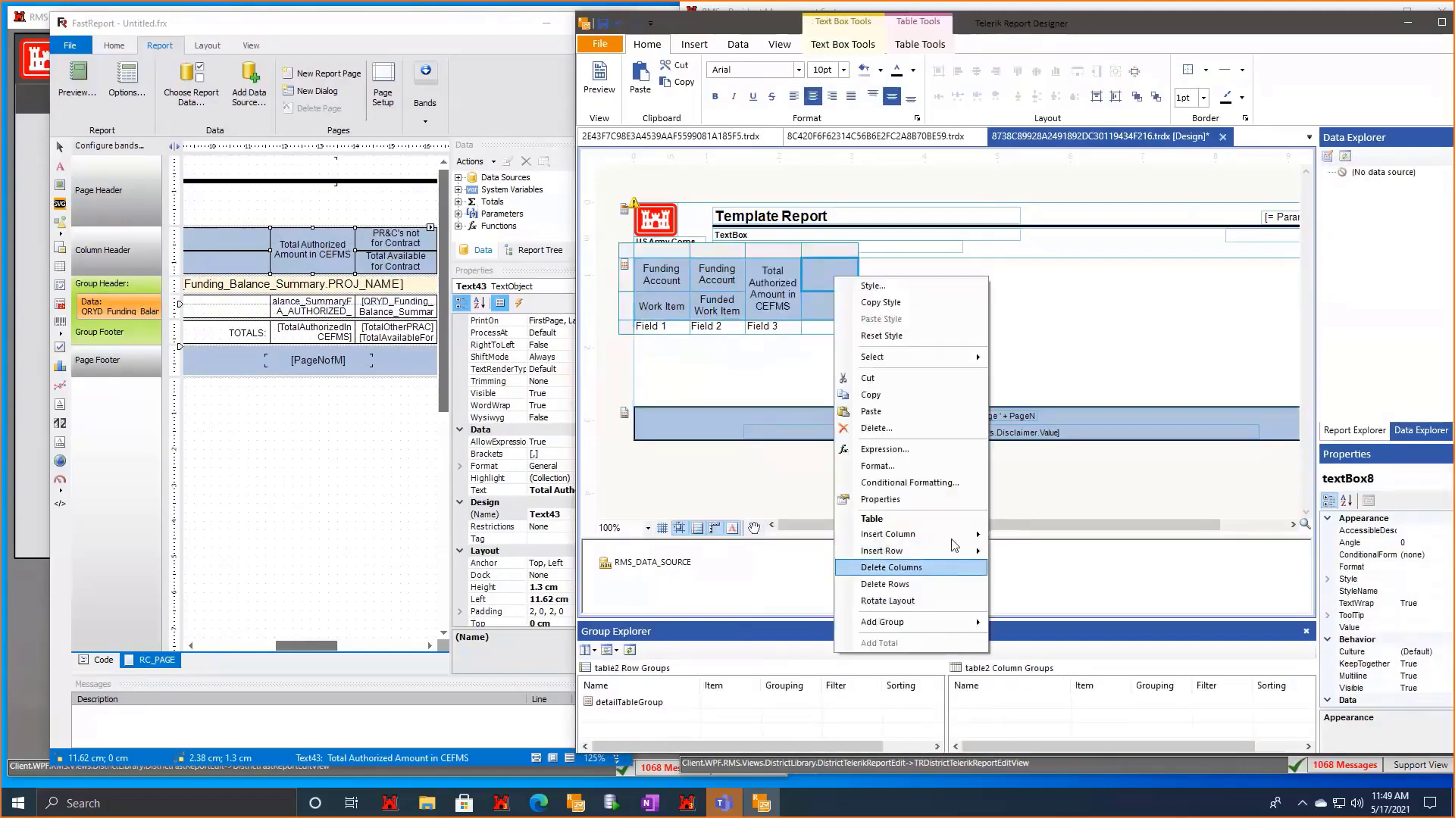
mouse_move(956, 536)
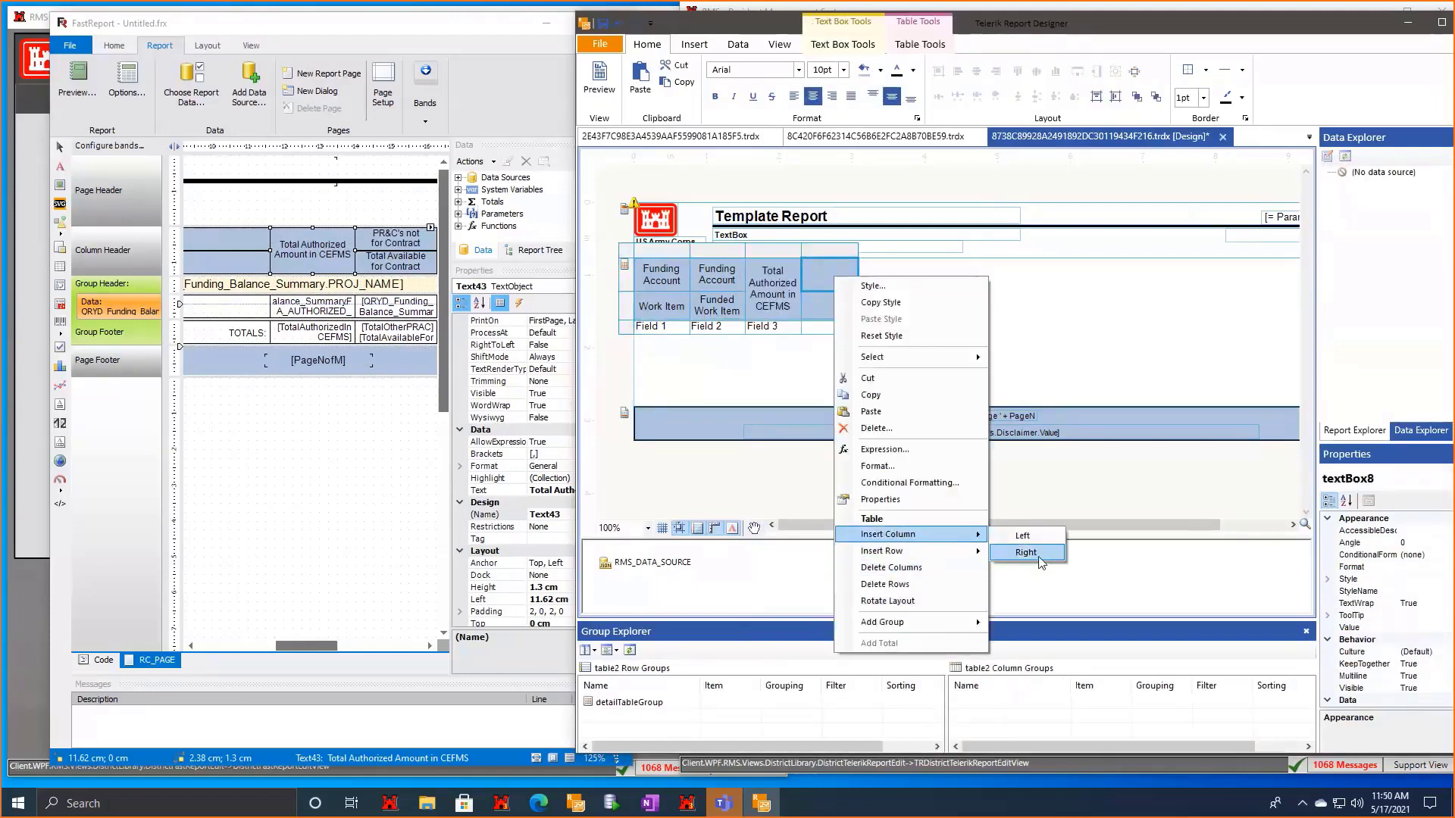
left_click(1040, 558)
right_click(890, 279)
mouse_move(1037, 544)
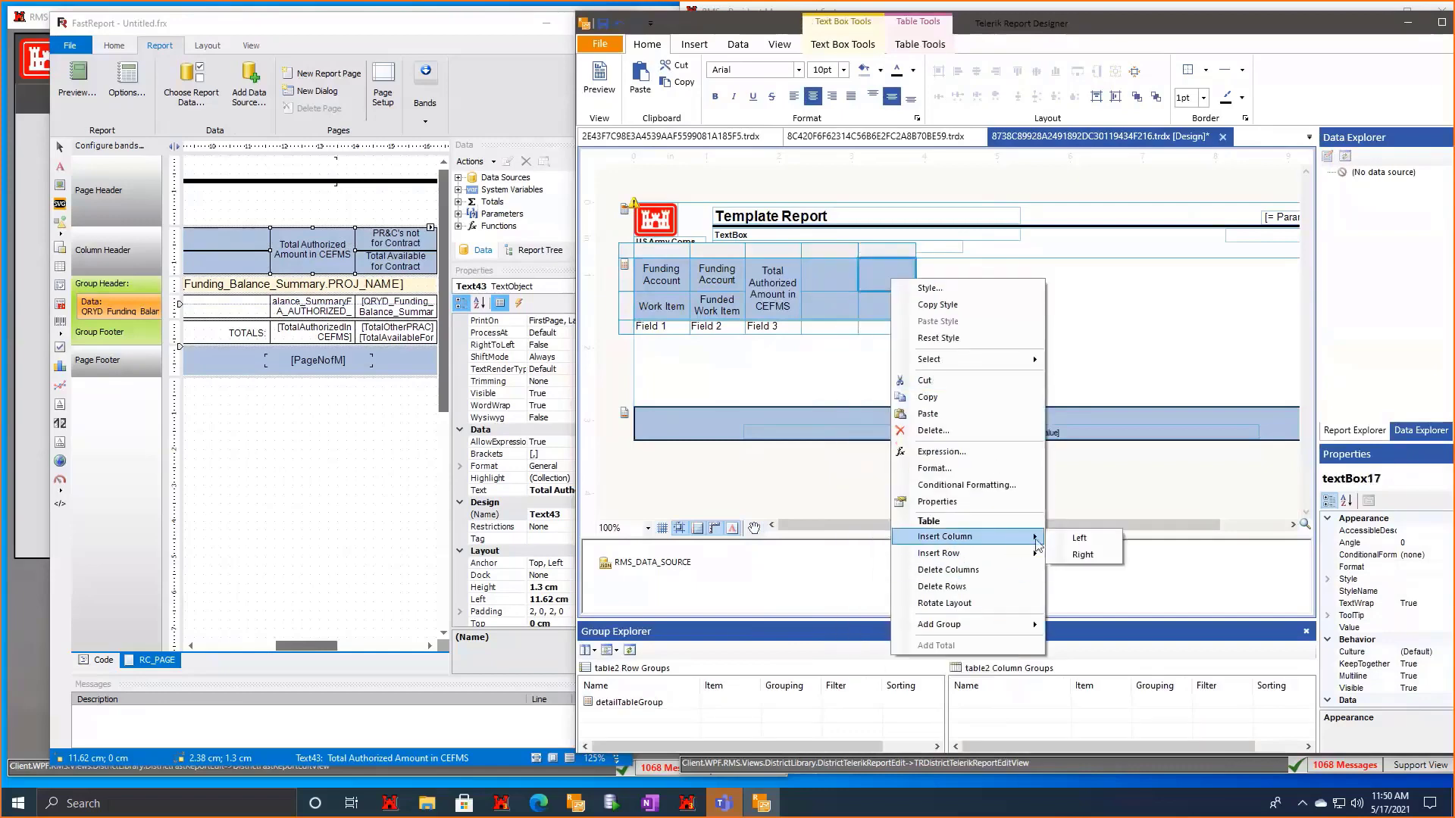
left_click(1083, 555)
right_click(942, 280)
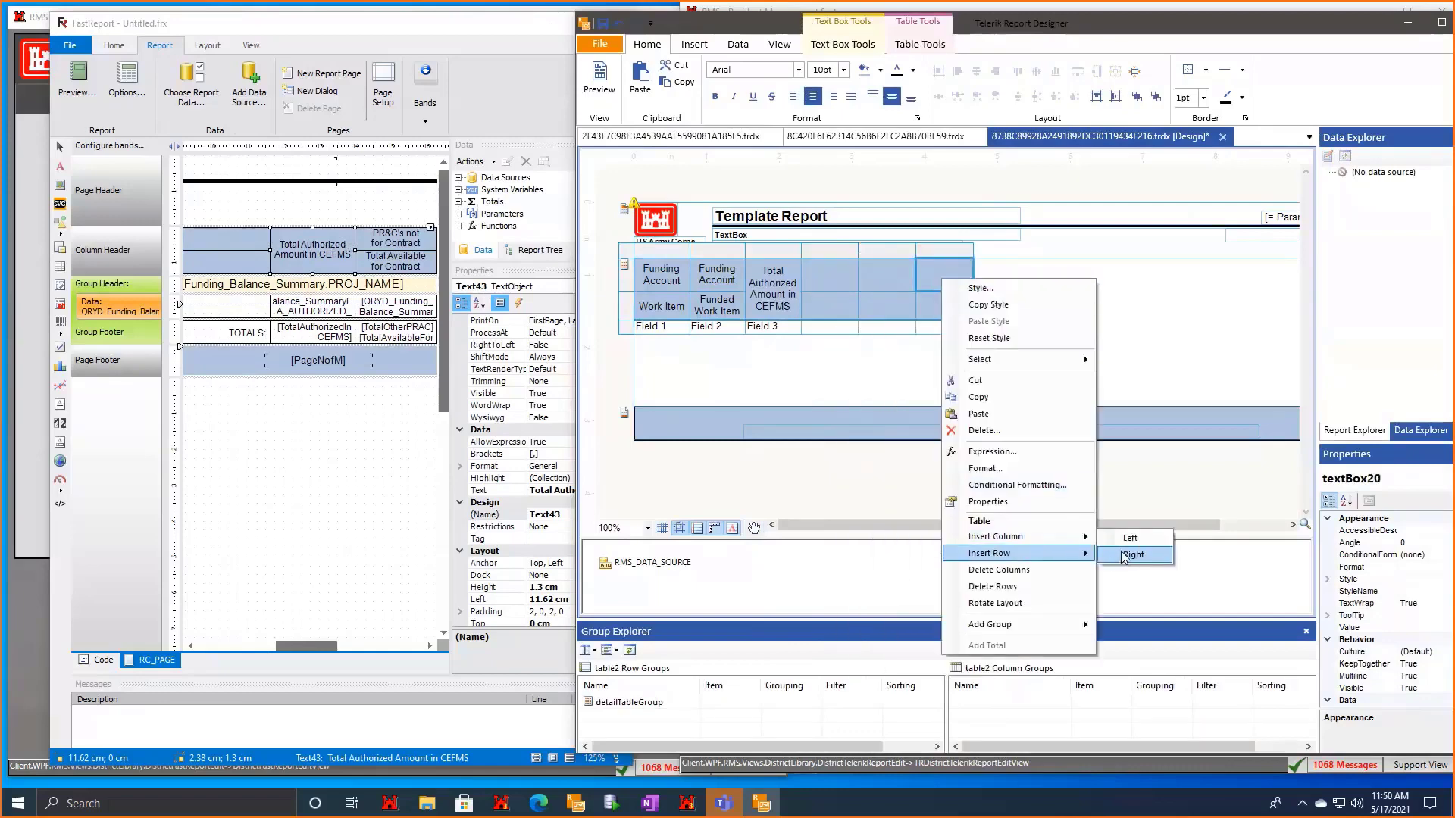
left_click(1133, 555)
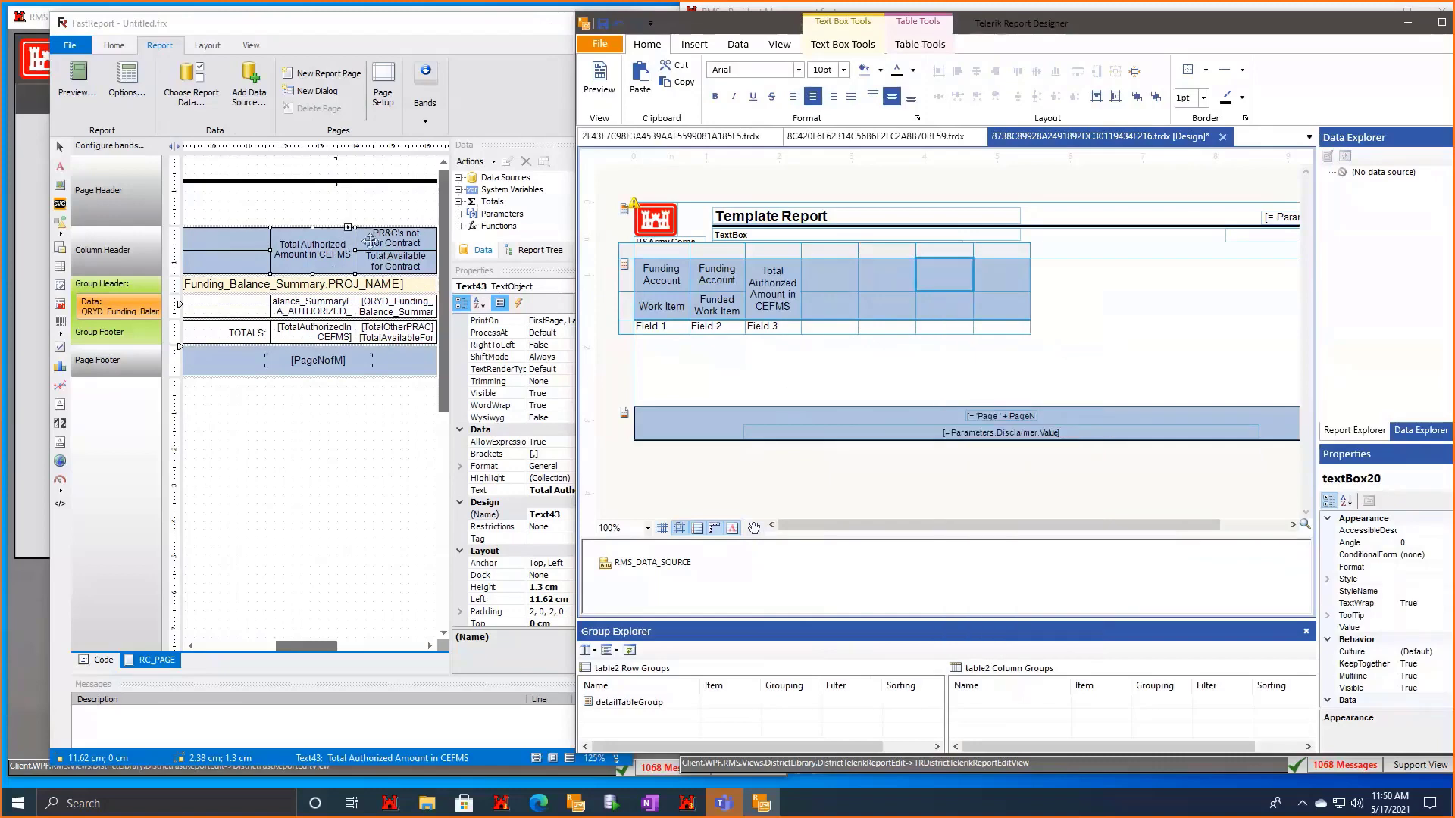
Copy the PR&C's not for Contract heading from FastReport into the fourth column's top header cell.
left_click(436, 645)
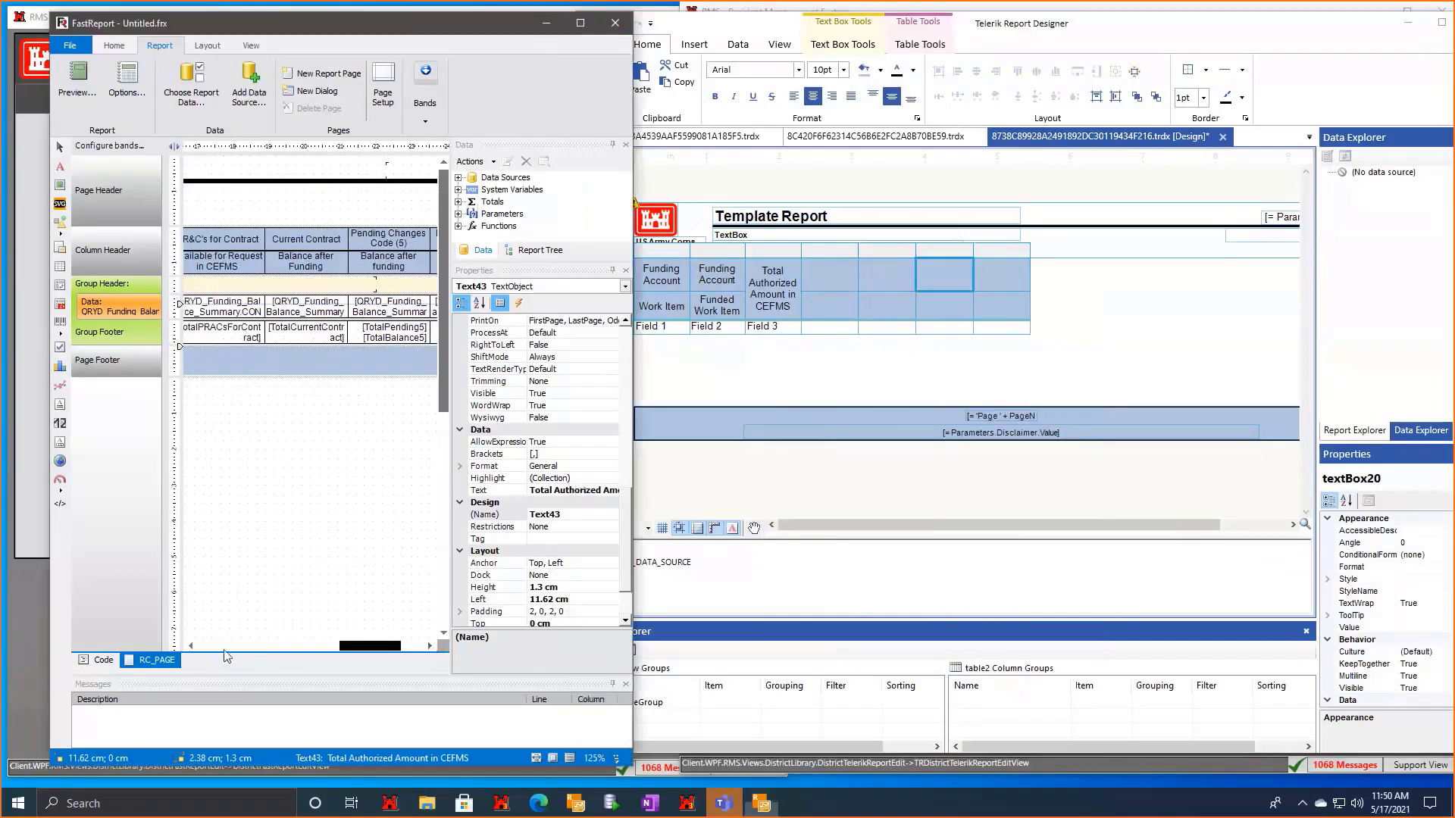
left_click(189, 648)
left_click(189, 648)
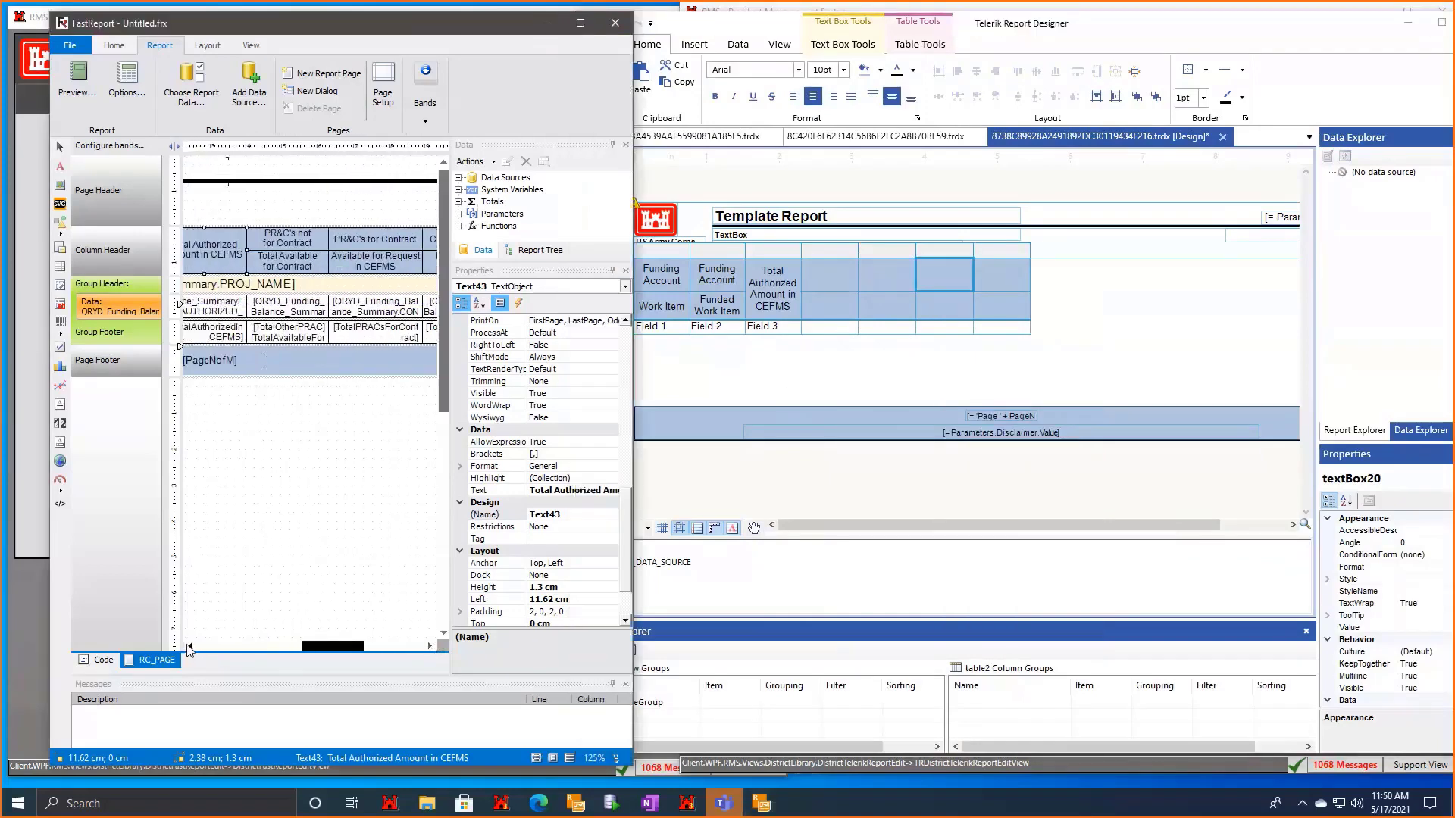
left_click(288, 241)
double_click(288, 241)
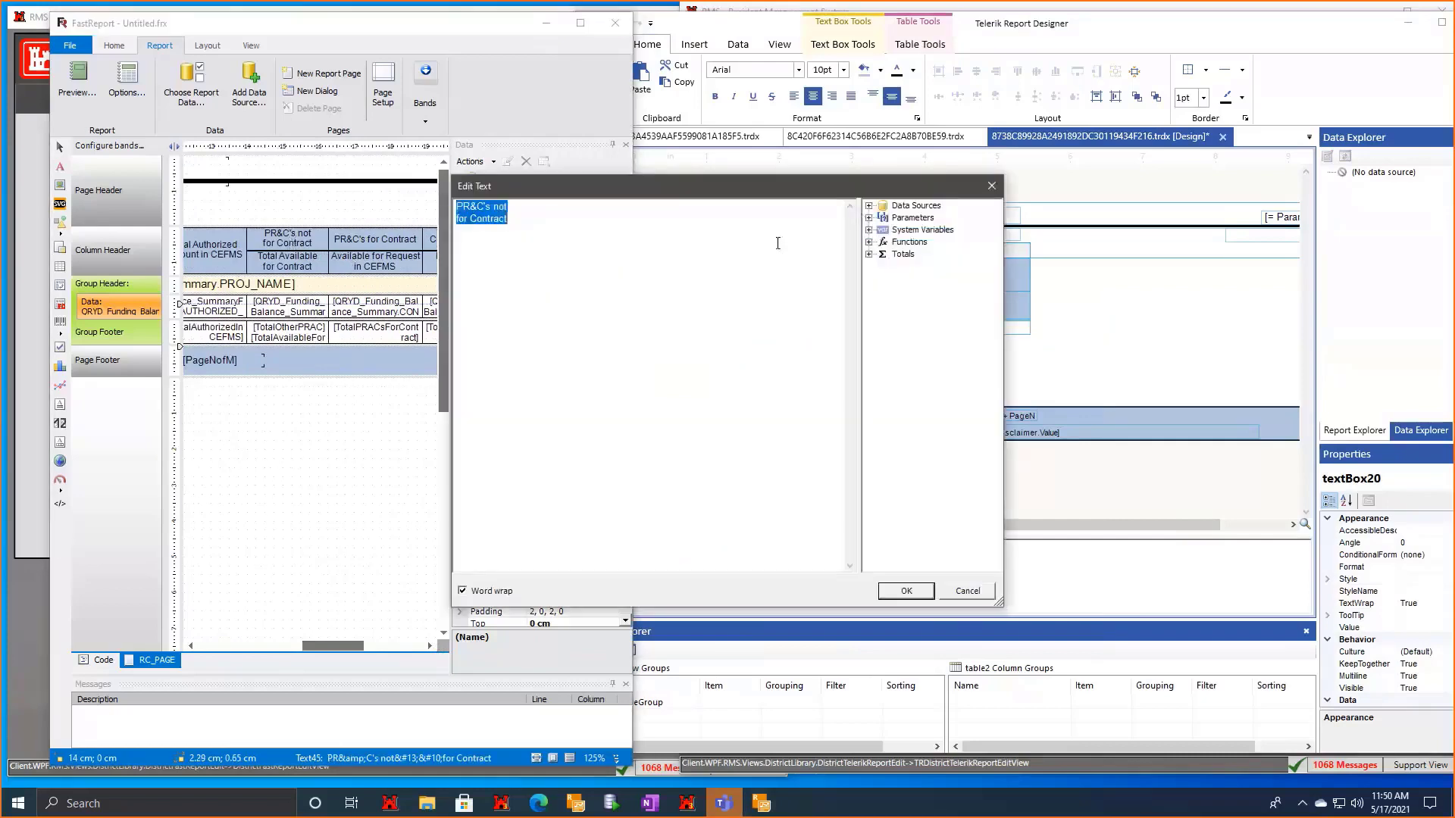
left_click(991, 186)
Copy the Total Available for Contract heading from FastReport into the fourth column's lower header cell.
double_click(274, 261)
key("ctrl+a")
left_click(991, 185)
double_click(829, 312)
type("Total Available for Contract")
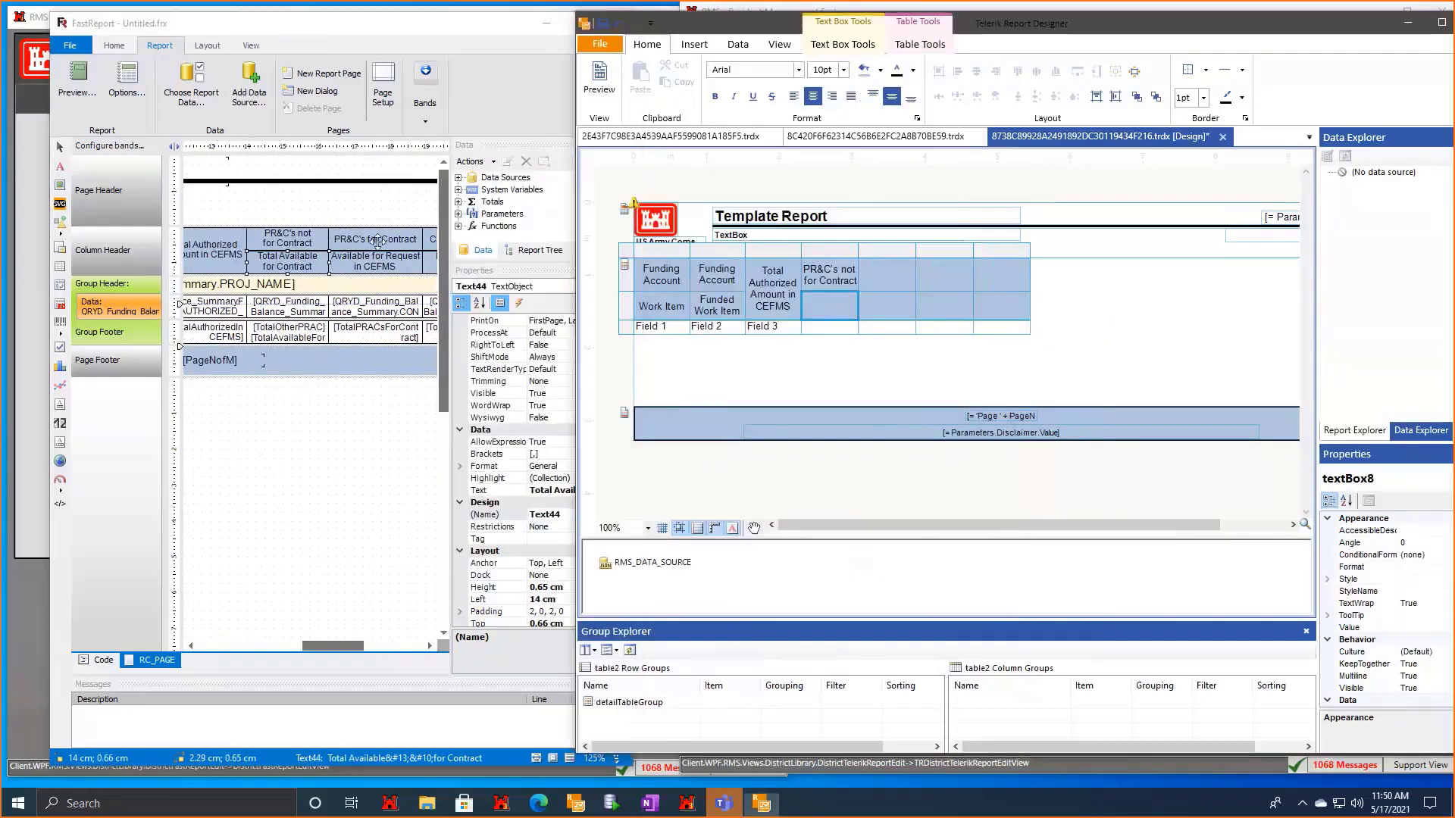
Copy the PR&C's for Contract heading from FastReport into the fifth column's top header cell.
double_click(376, 240)
key("ctrl+a")
key("ctrl+c")
left_click(991, 185)
left_click(870, 288)
double_click(870, 290)
key("ctrl+v")
Copy the Available for Request in CEFMS heading from FastReport into the fifth column's lower header cell.
double_click(375, 261)
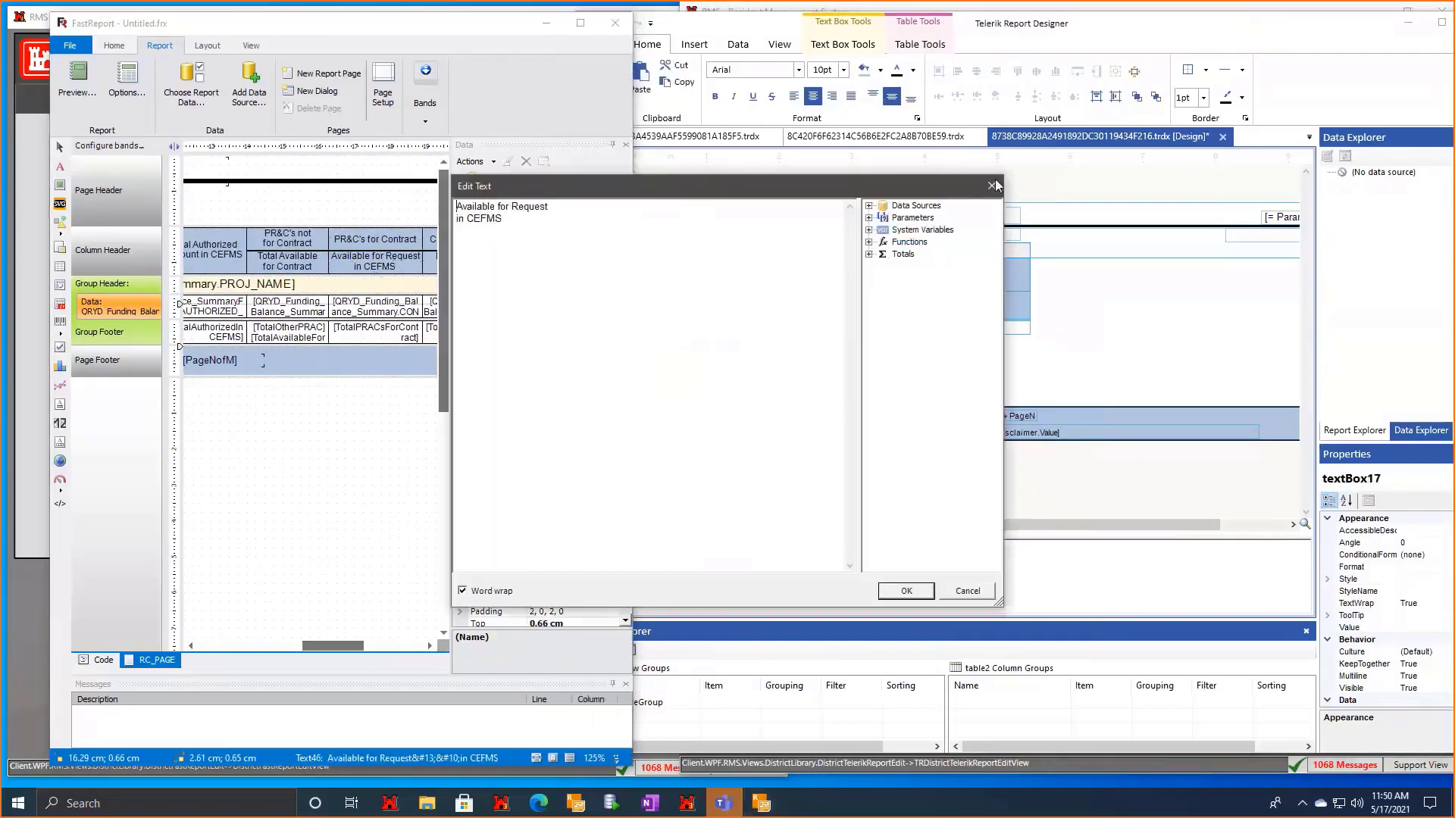
left_click(991, 186)
left_click(835, 352)
left_click(883, 307)
Copy the Current Contract heading from FastReport into the sixth column's top header cell.
left_click(430, 645)
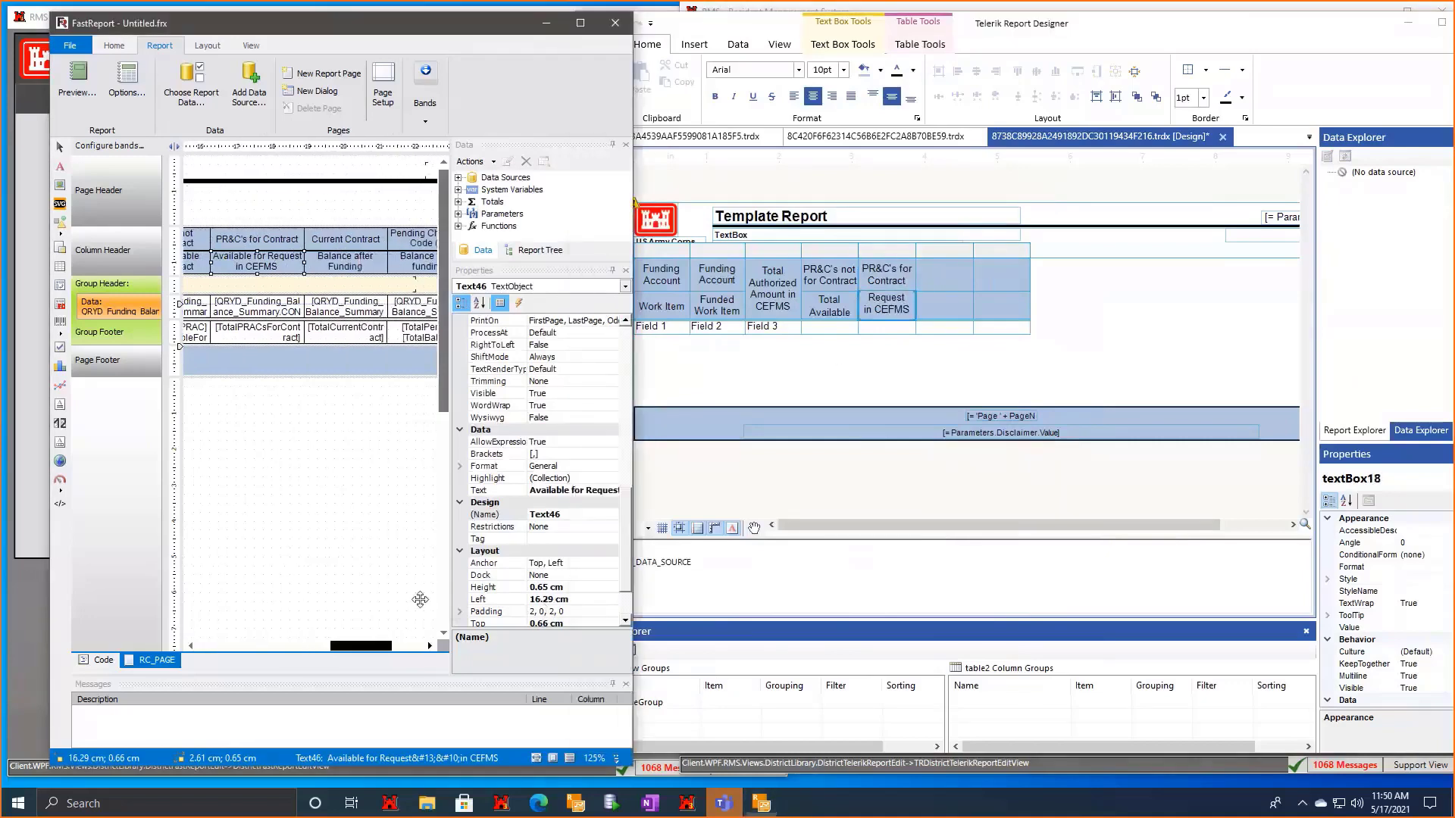
double_click(346, 239)
key("ctrl+a")
key("ctrl+c")
left_click(992, 186)
key("ctrl+v")
Copy the Balance after Funding heading under Current Contract in FastReport into the sixth column's lower header cell.
double_click(345, 261)
key("ctrl+a")
key("ctrl+c")
left_click(991, 185)
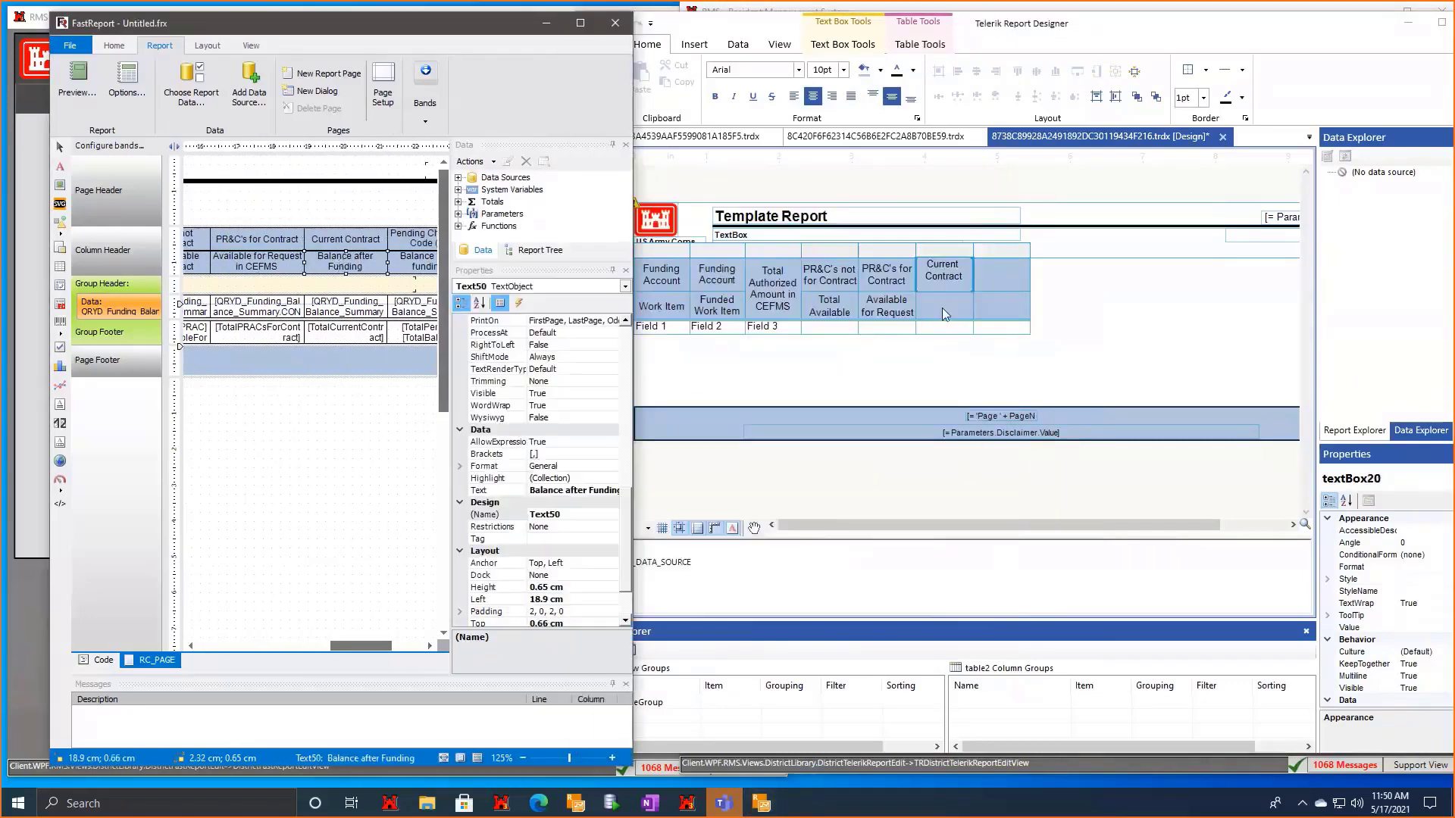
double_click(944, 307)
key("ctrl+v")
Copy the Pending Changes Code (5) heading from FastReport into the seventh column's top header cell.
left_click(429, 647)
left_click_drag(425, 648, 434, 649)
double_click(299, 239)
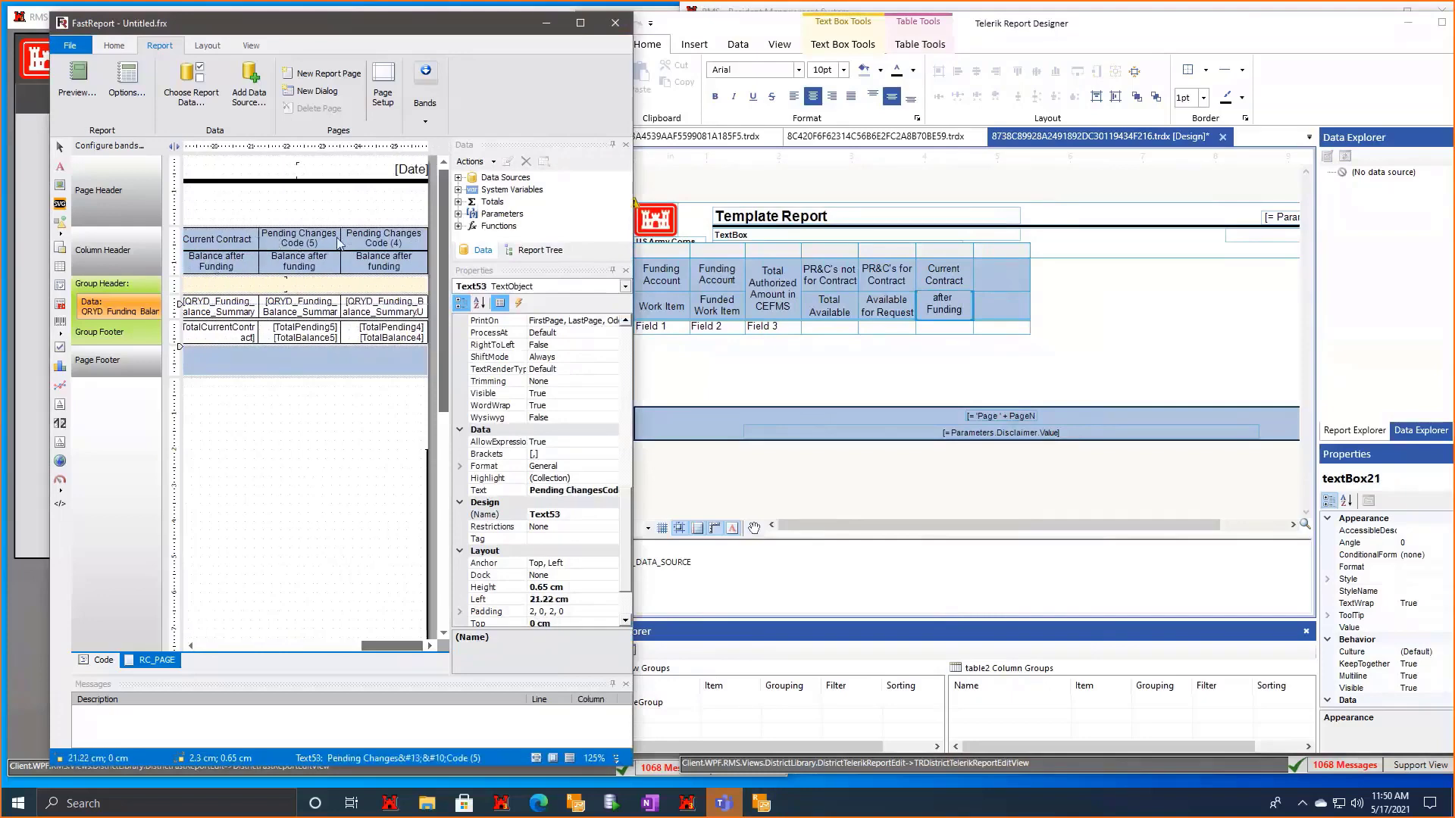
key("ctrl+a")
key("ctrl+c")
left_click(991, 185)
double_click(1001, 274)
key("ctrl+v")
left_click(409, 292)
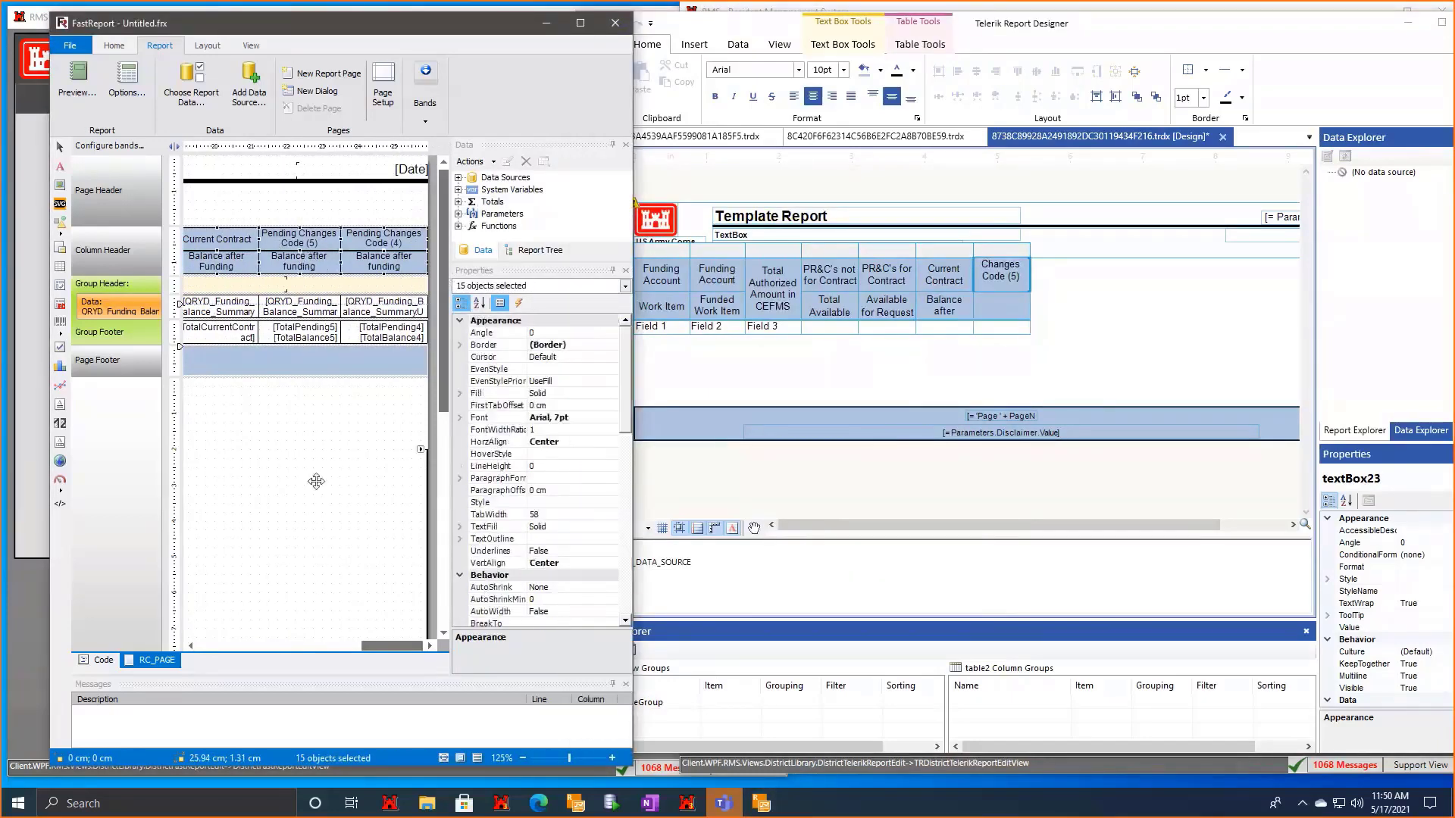
Copy the Balance after funding heading under Pending Changes Code (5) into the seventh column's lower header cell.
double_click(299, 261)
key("ctrl+a")
key("ctrl+c")
left_click(991, 185)
double_click(1006, 313)
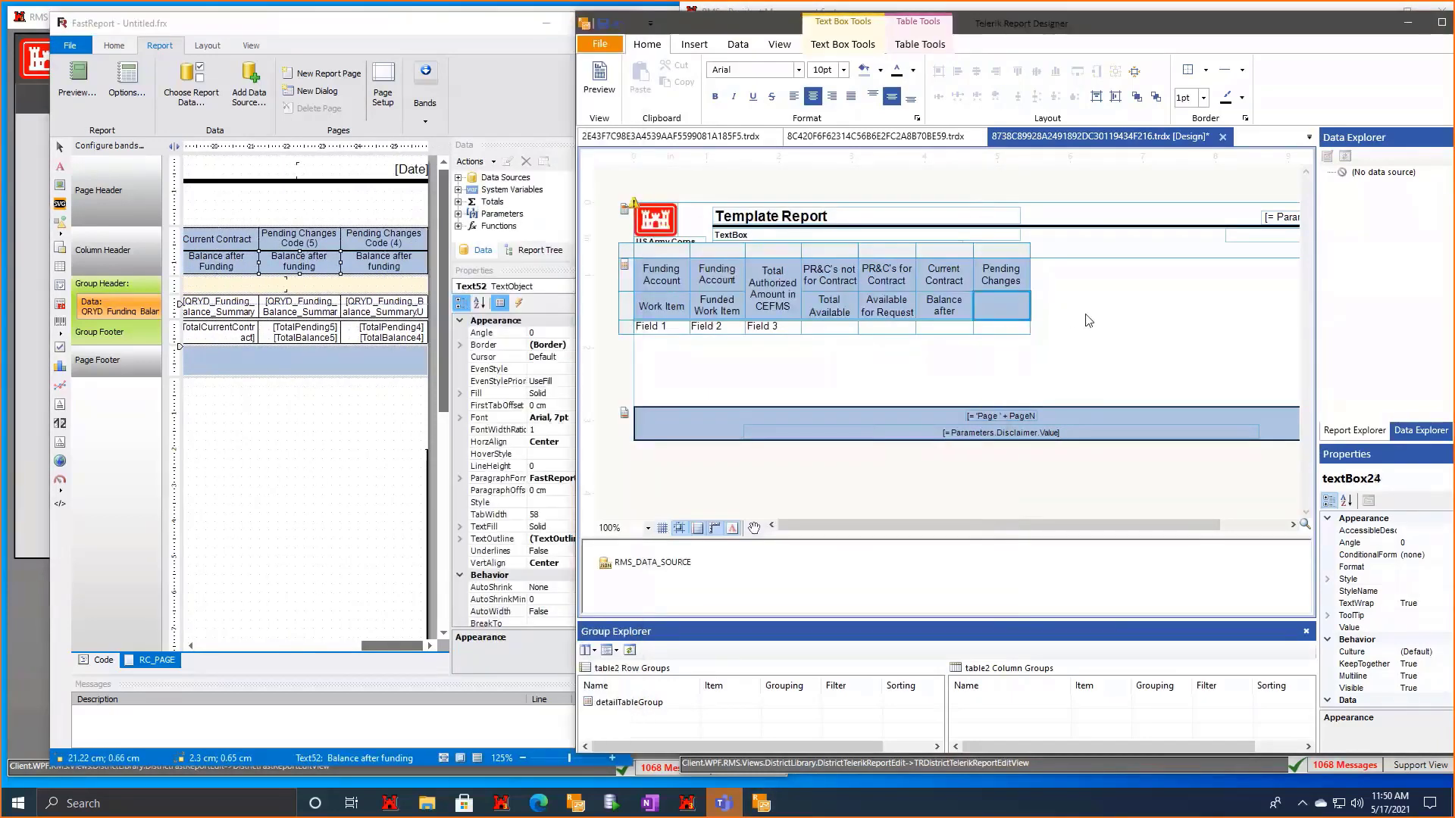
key("ctrl+v")
left_click(1086, 316)
Insert an eighth column to the right of the Pending Changes Code (5) column in the Telerik table.
right_click(997, 301)
mouse_move(1106, 559)
left_click(1193, 575)
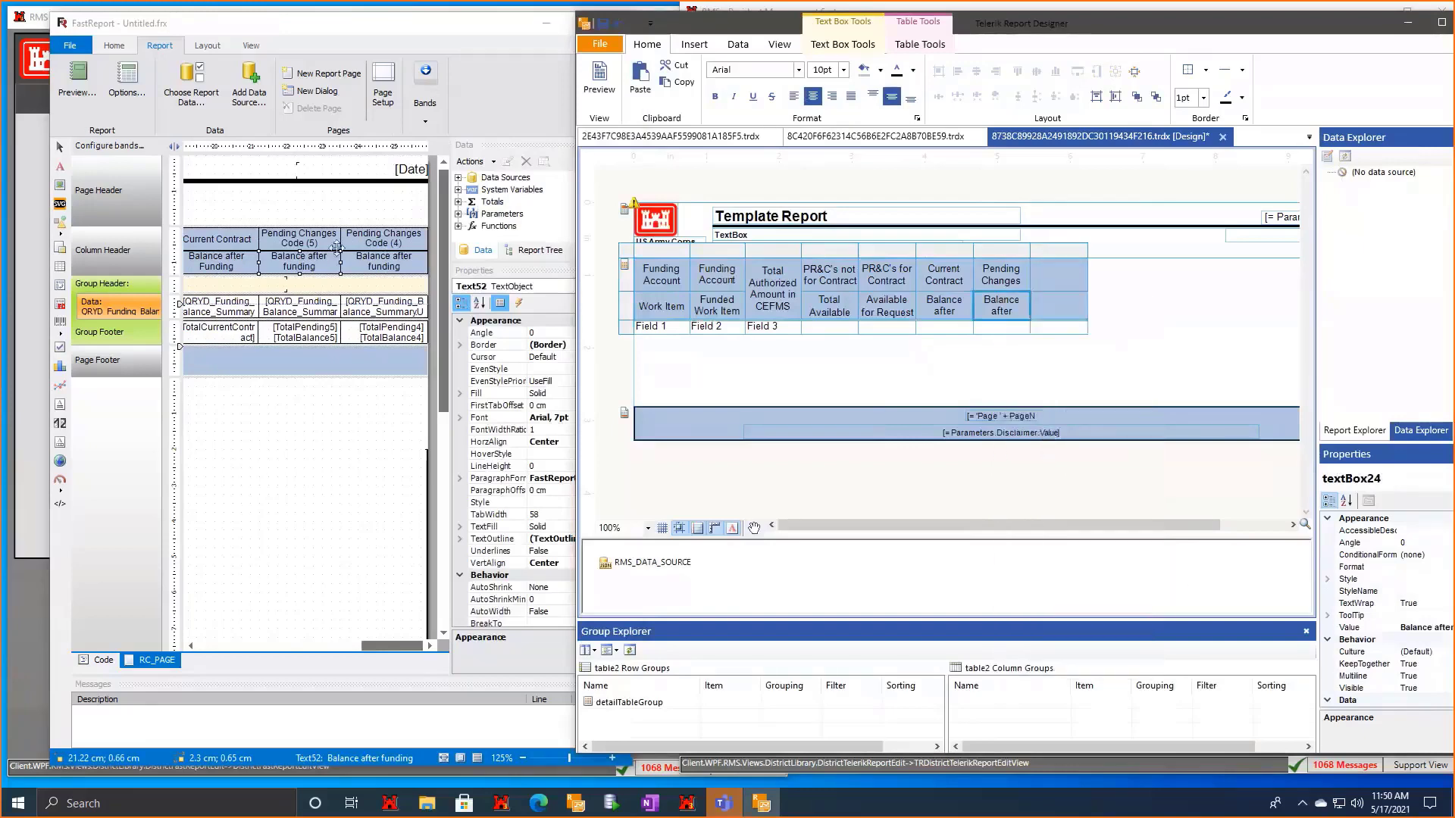
Copy the Pending Changes Code (4) heading from FastReport into the eighth column's top header cell.
double_click(385, 238)
key("ctrl+a")
key("ctrl+c")
left_click(992, 187)
double_click(1058, 276)
key("ctrl+v")
Copy the Balance after funding heading under Pending Changes Code (4) into the eighth column's lower header cell.
double_click(385, 261)
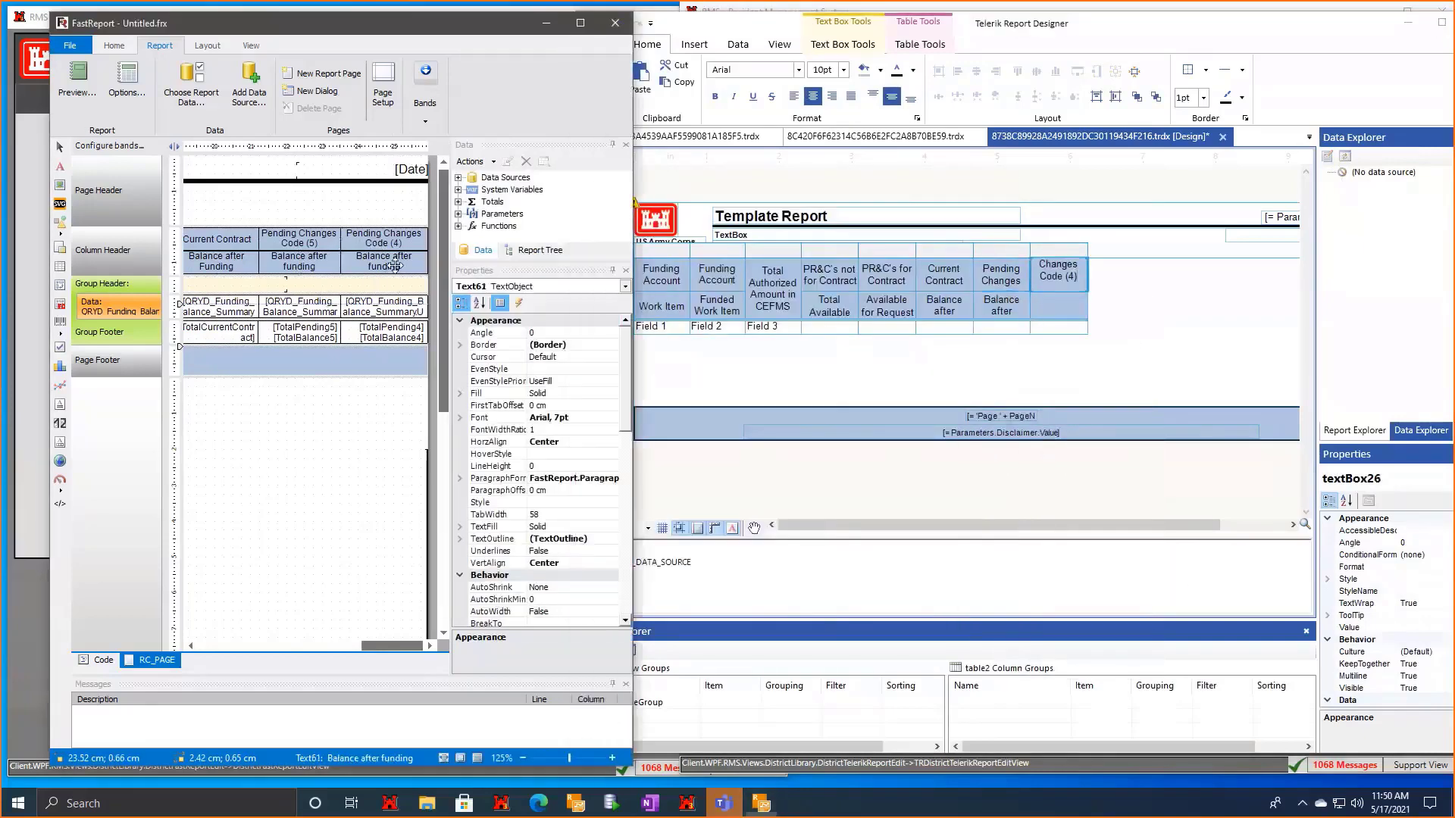
key("ctrl+a")
key("ctrl+c")
left_click(991, 187)
double_click(1059, 306)
key("ctrl+v")
left_click(1153, 341)
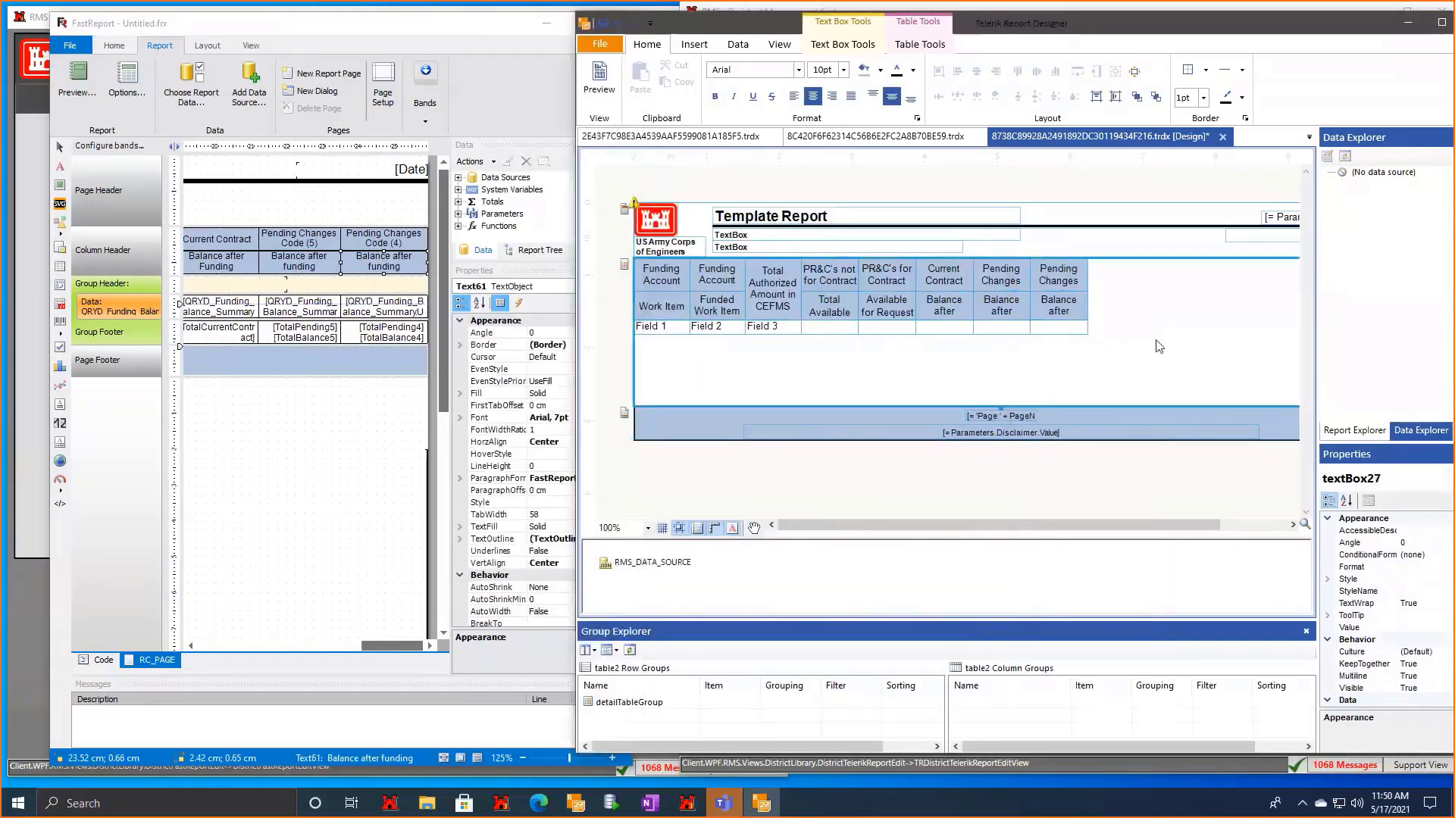
Maximize the Telerik designer and widen the whole table to the full width of the report's detail section.
double_click(1356, 29)
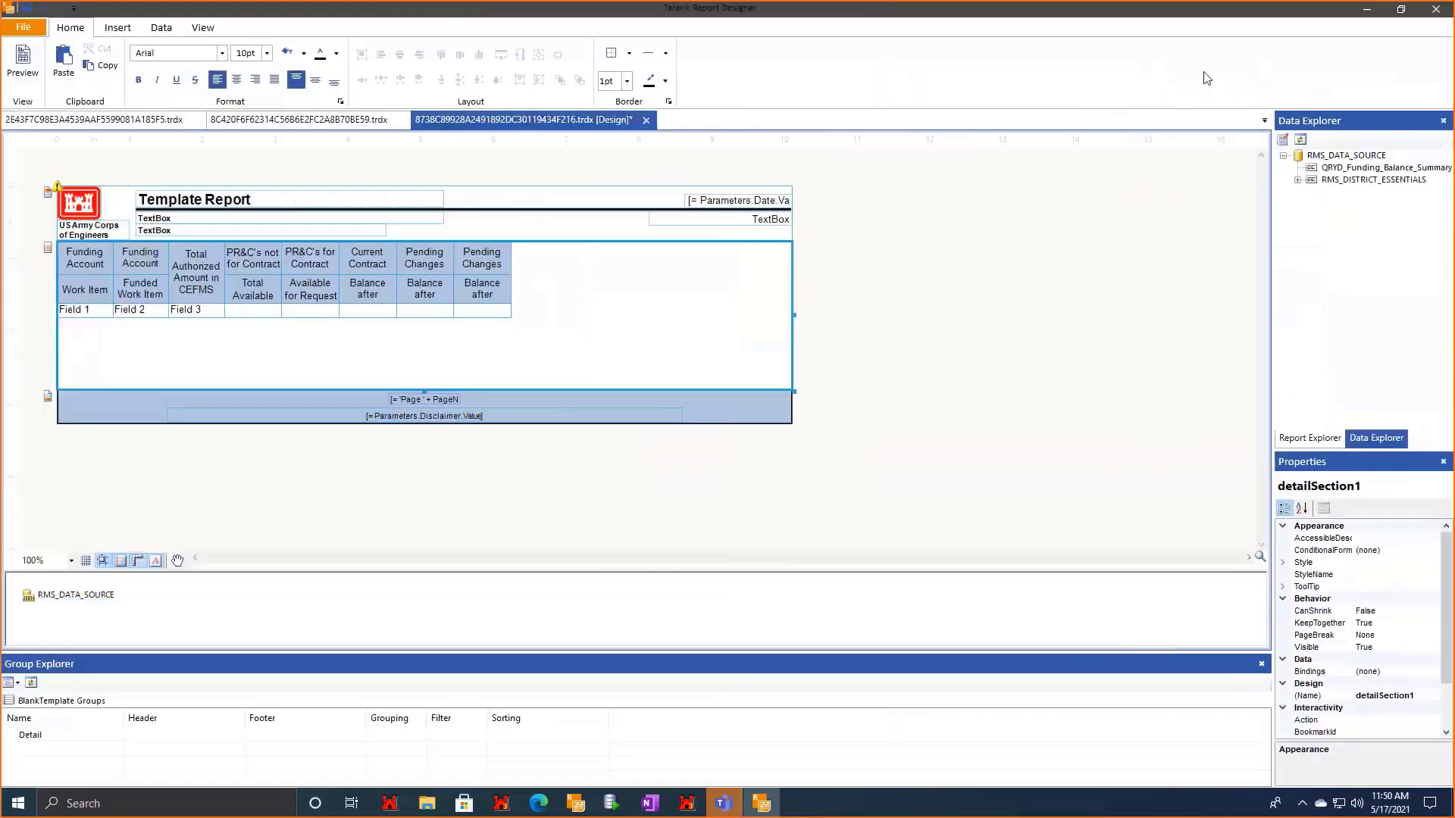
left_click(921, 345)
left_click(424, 310)
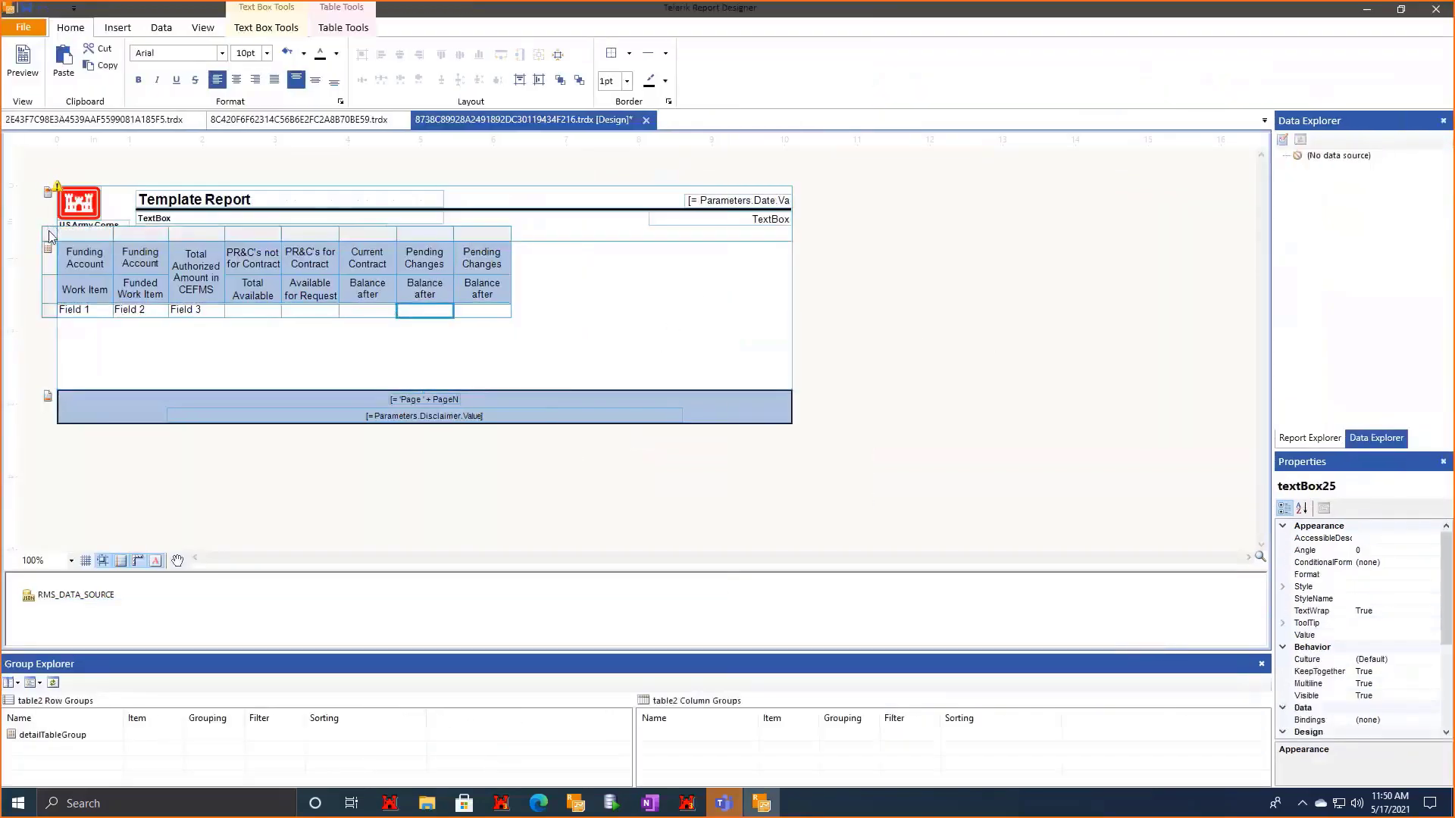
left_click(48, 236)
left_click_drag(514, 279, 793, 279)
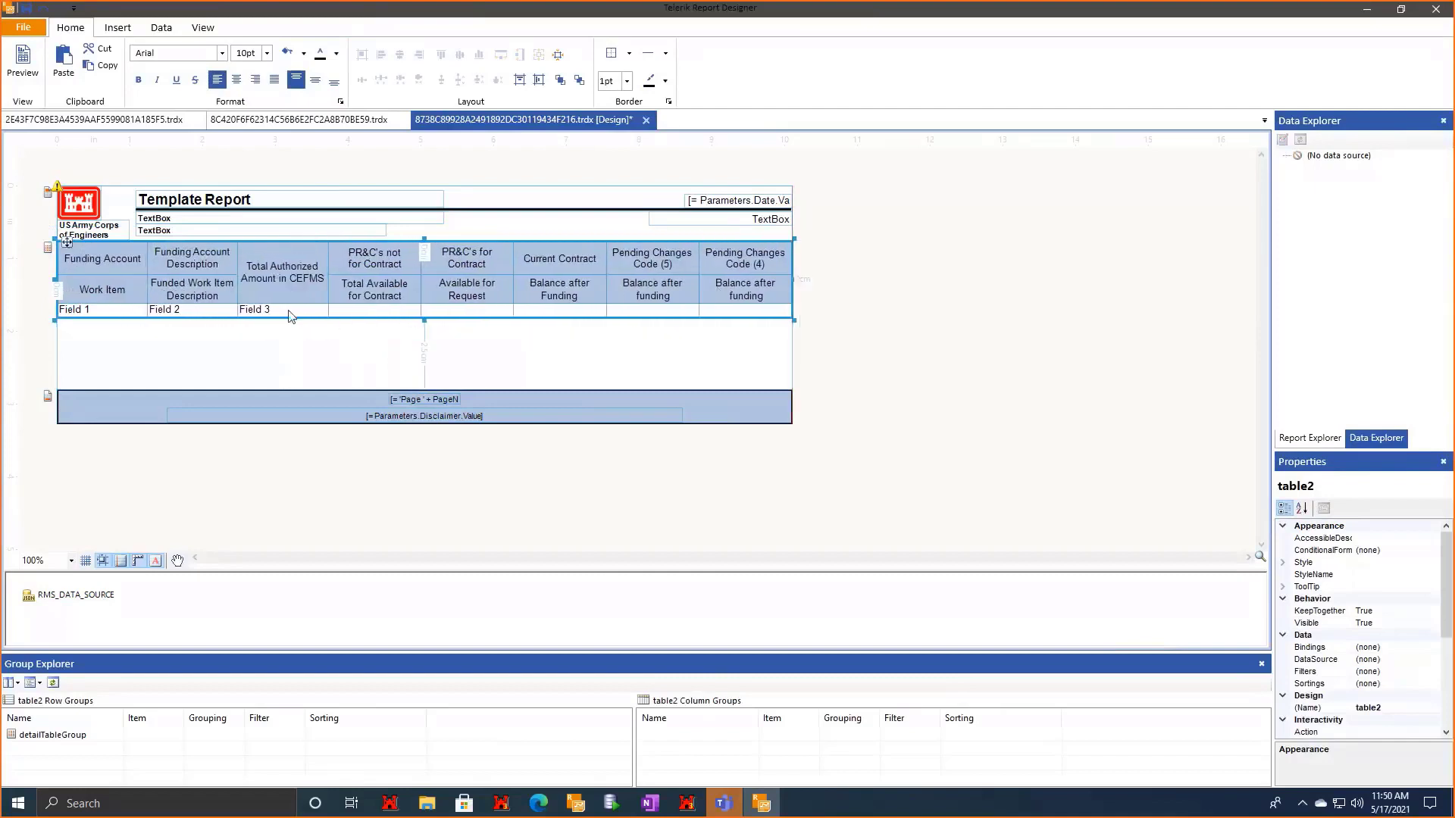
Add black borders around every header and data cell of the table.
left_click(284, 355)
left_click(754, 312)
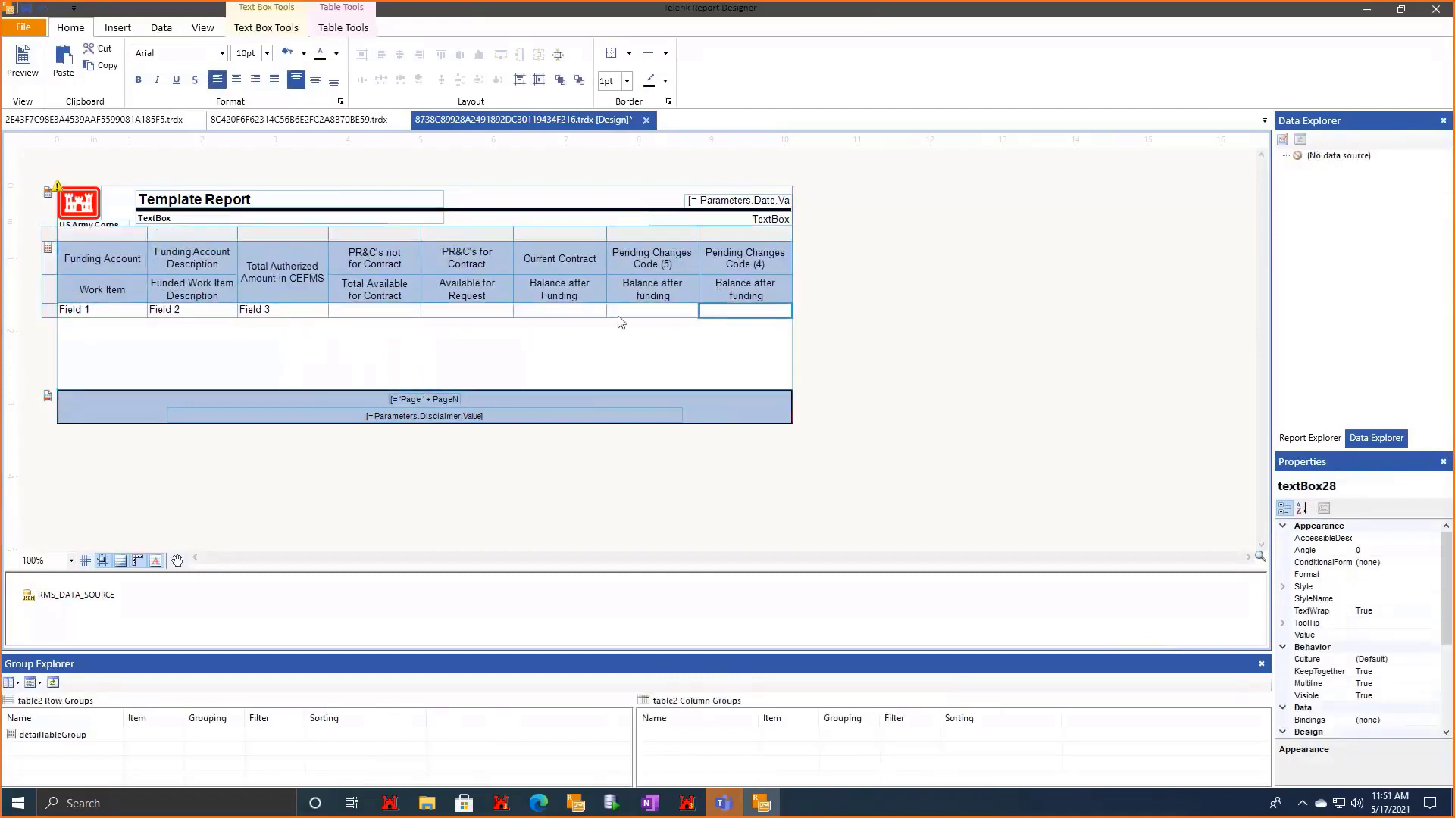
left_click(734, 321)
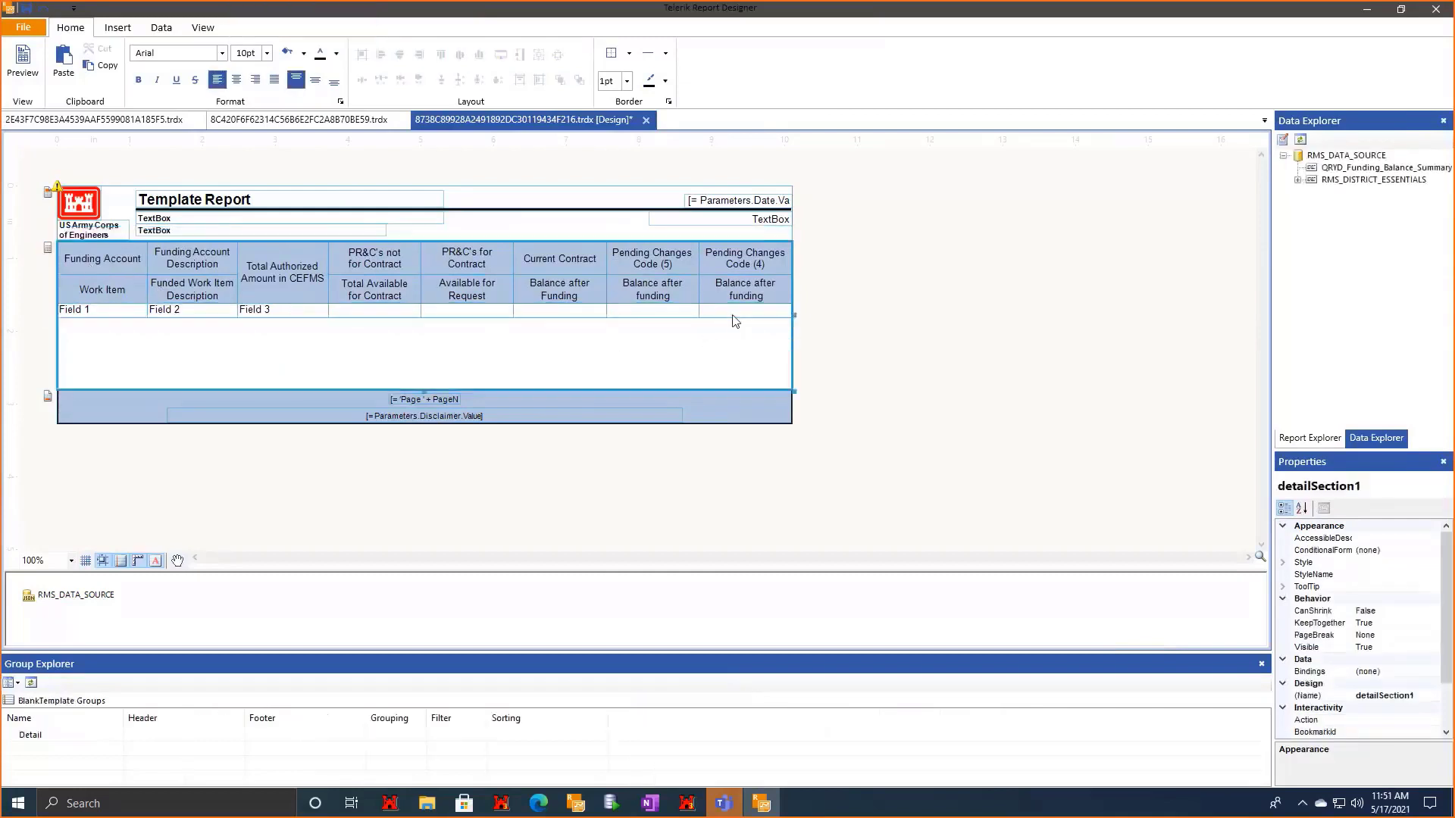
left_click(734, 313)
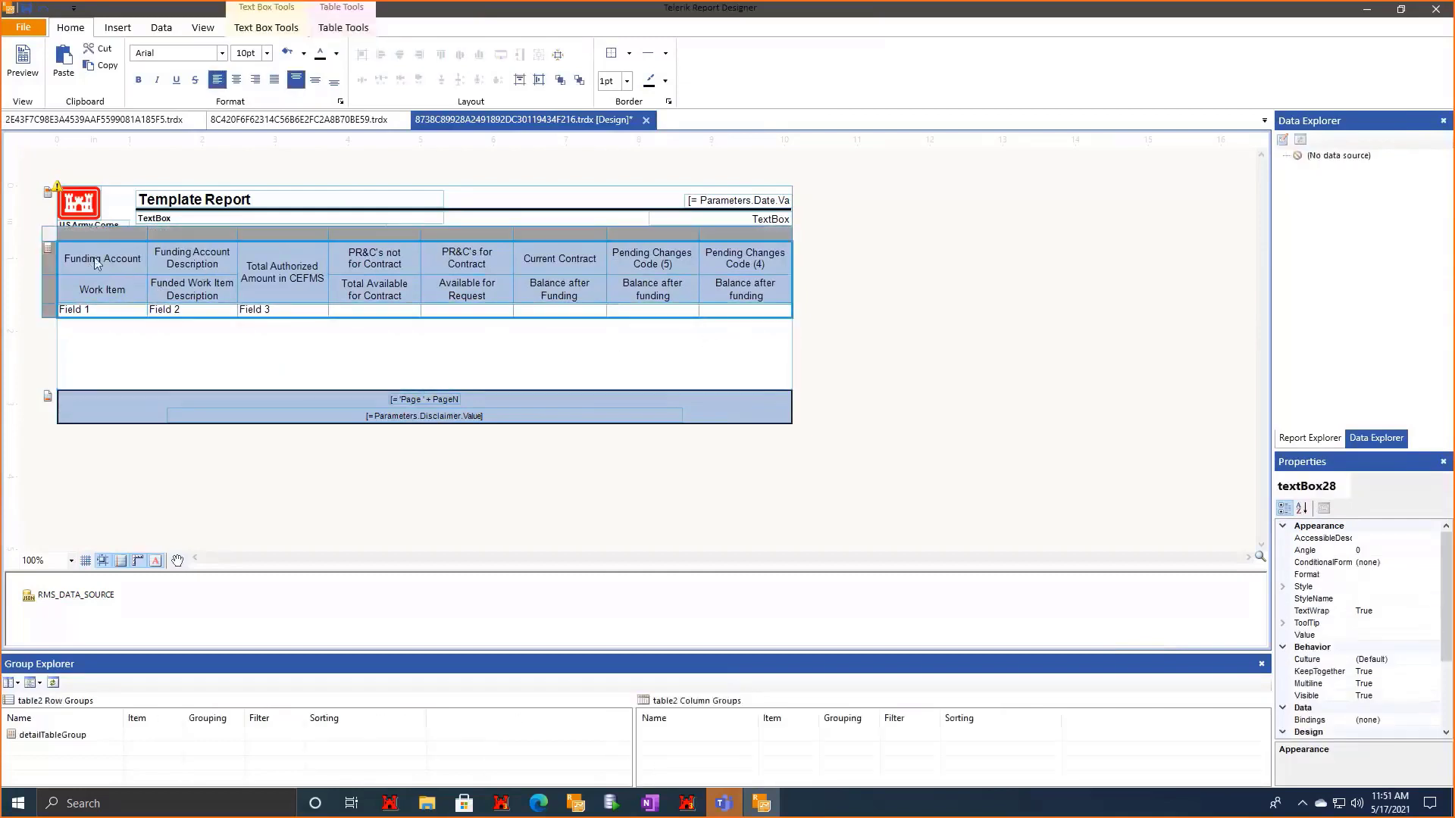
left_click(611, 55)
left_click(954, 466)
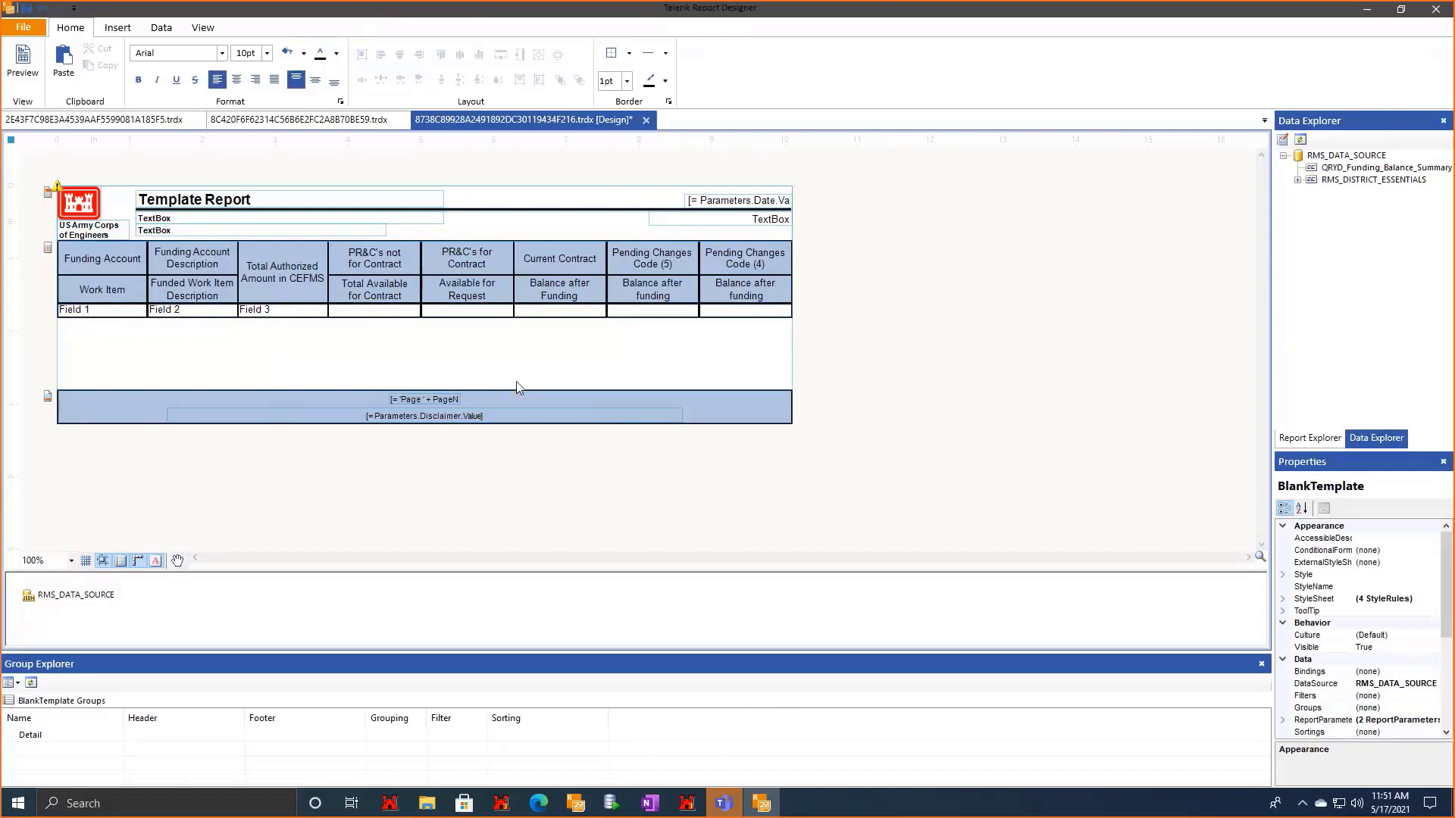
Configure RMS_DATA_SOURCE with the data selector $.QRYD_Funding_Balance_Summary, copying the query name from the inline JSON.
left_click(75, 306)
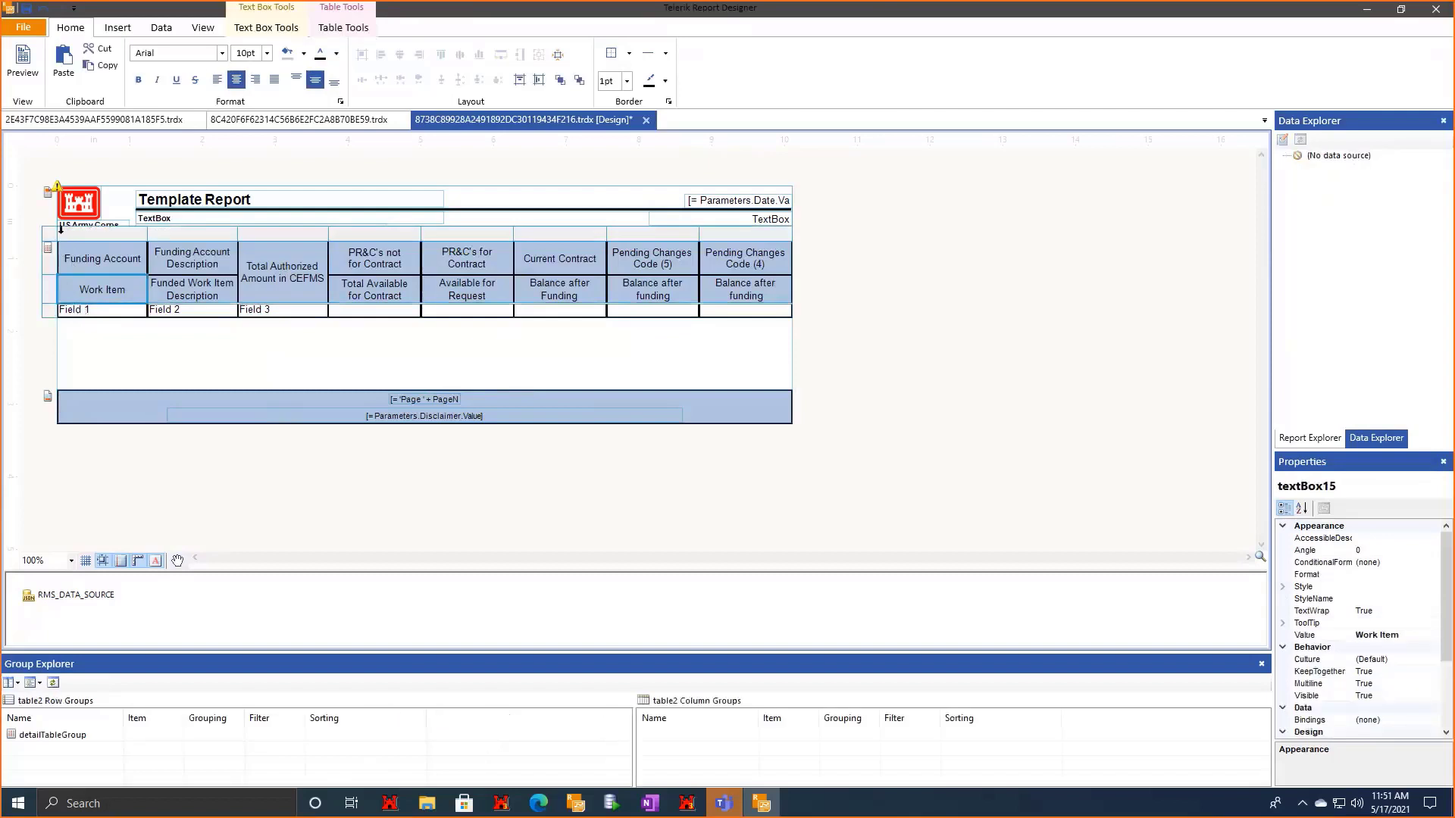
left_click(54, 239)
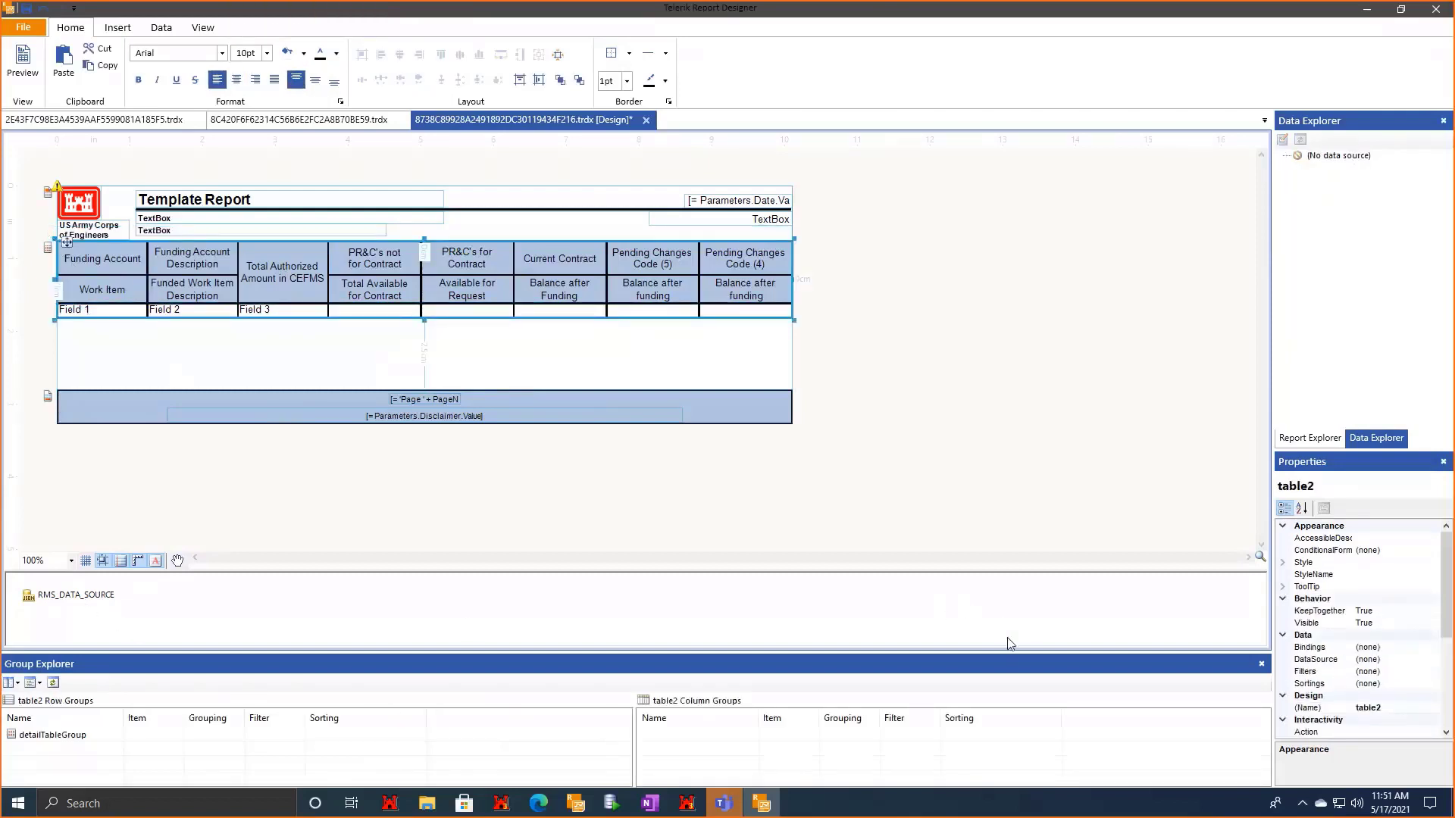
right_click(86, 597)
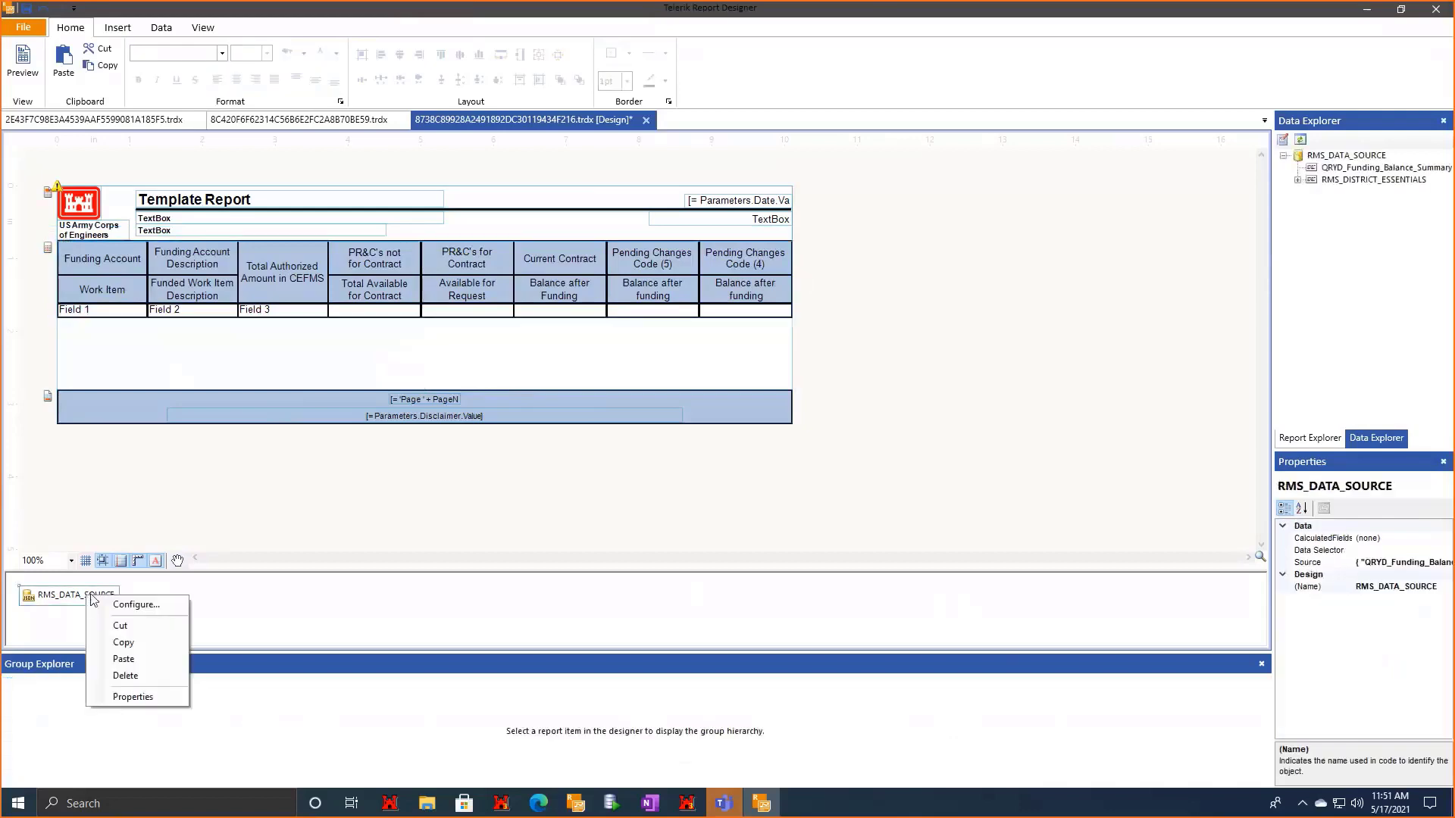
left_click(106, 605)
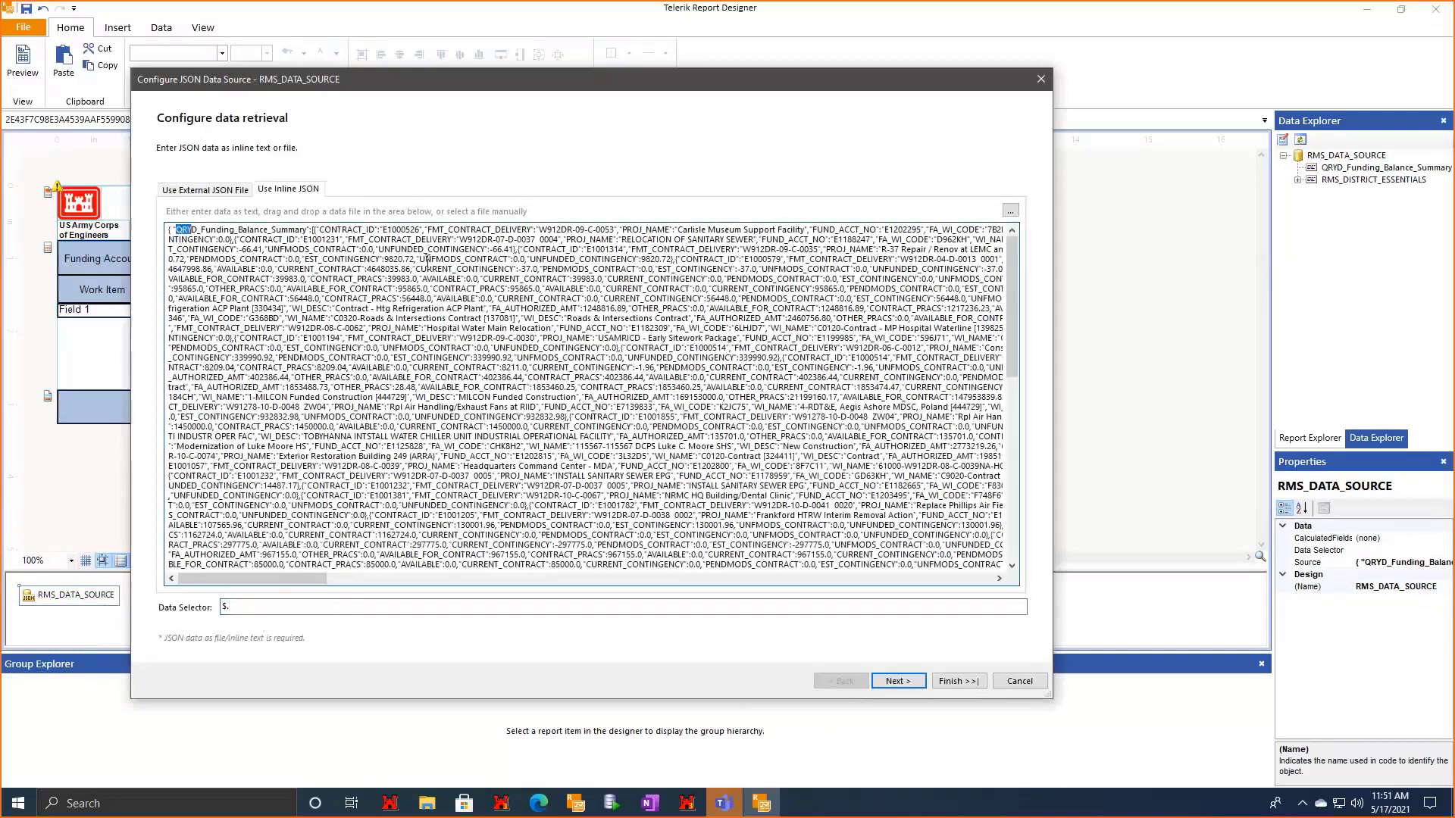
key("shift+Right")
key("shift+Right")
key("shift+Right")
key("shift+Right")
key("shift+Right")
key("shift+Right")
key("shift+Right")
key("shift+Right")
key("shift+Right")
key("shift+Right")
key("shift+Right")
key("shift+Right")
key("shift+Right")
key("shift+Right")
key("shift+Right")
key("shift+Right")
key("shift+Right")
key("shift+Right")
key("shift+Right")
key("shift+Right")
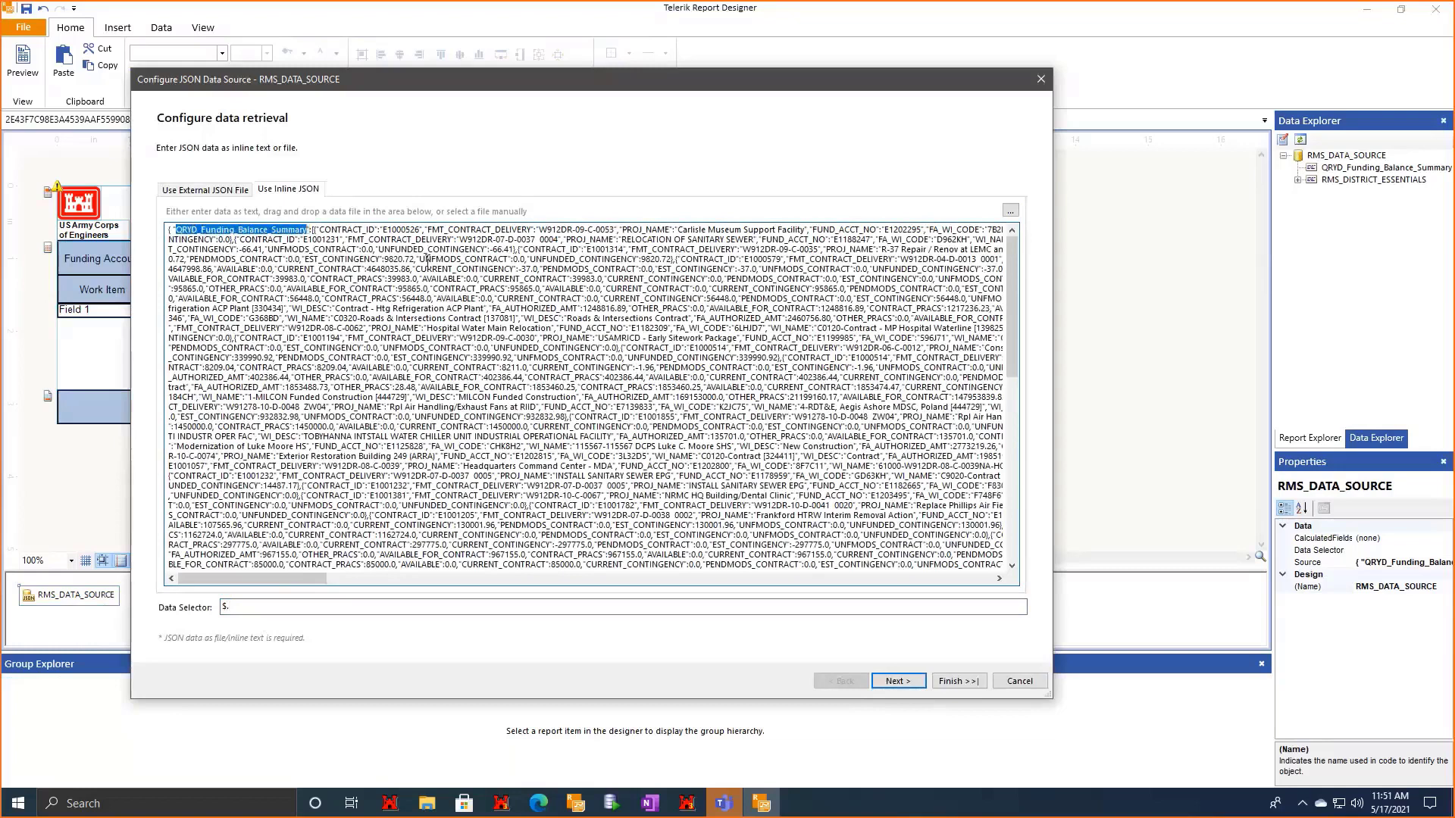
left_click(253, 609)
key("ctrl+v")
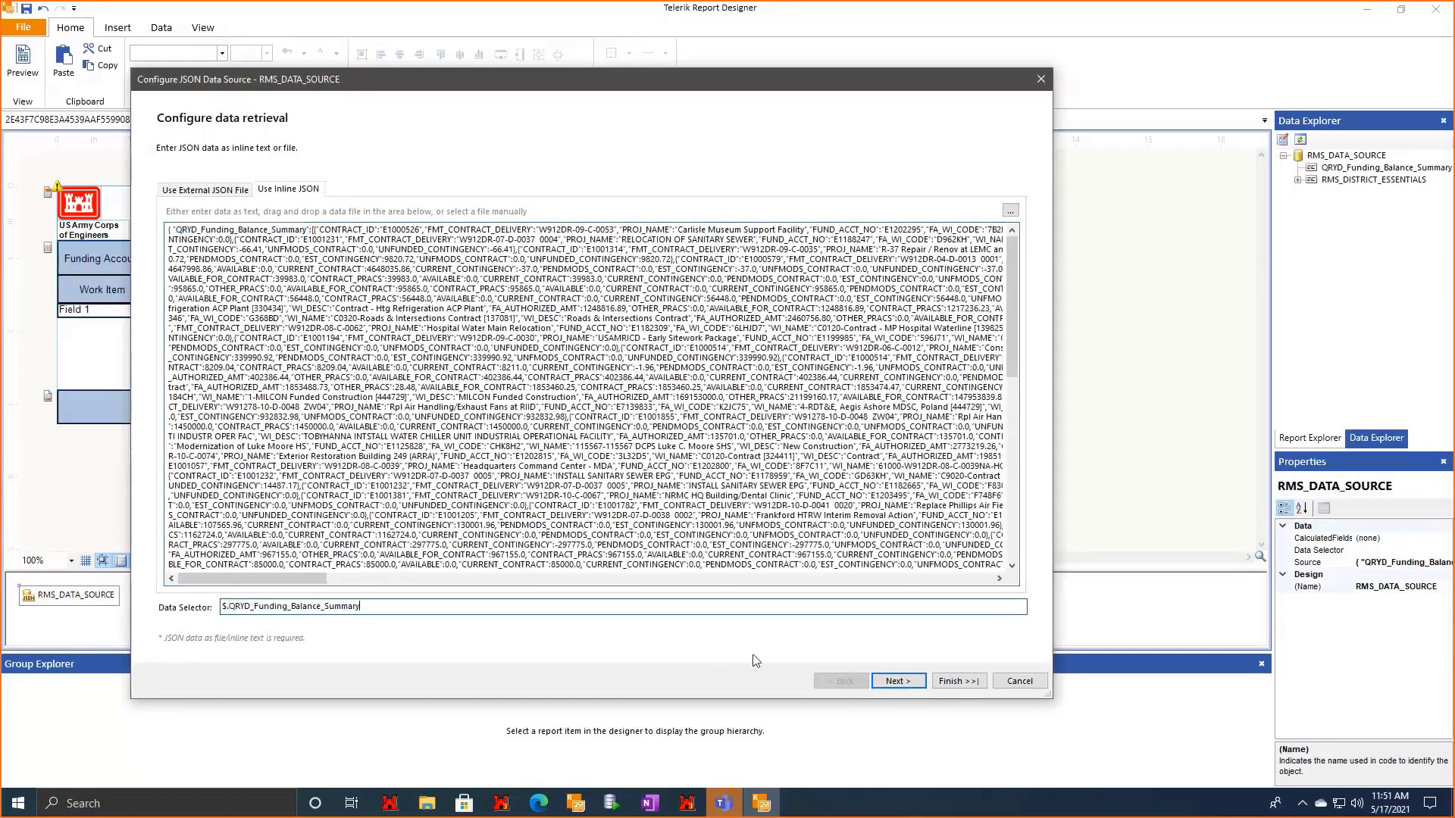
left_click(956, 682)
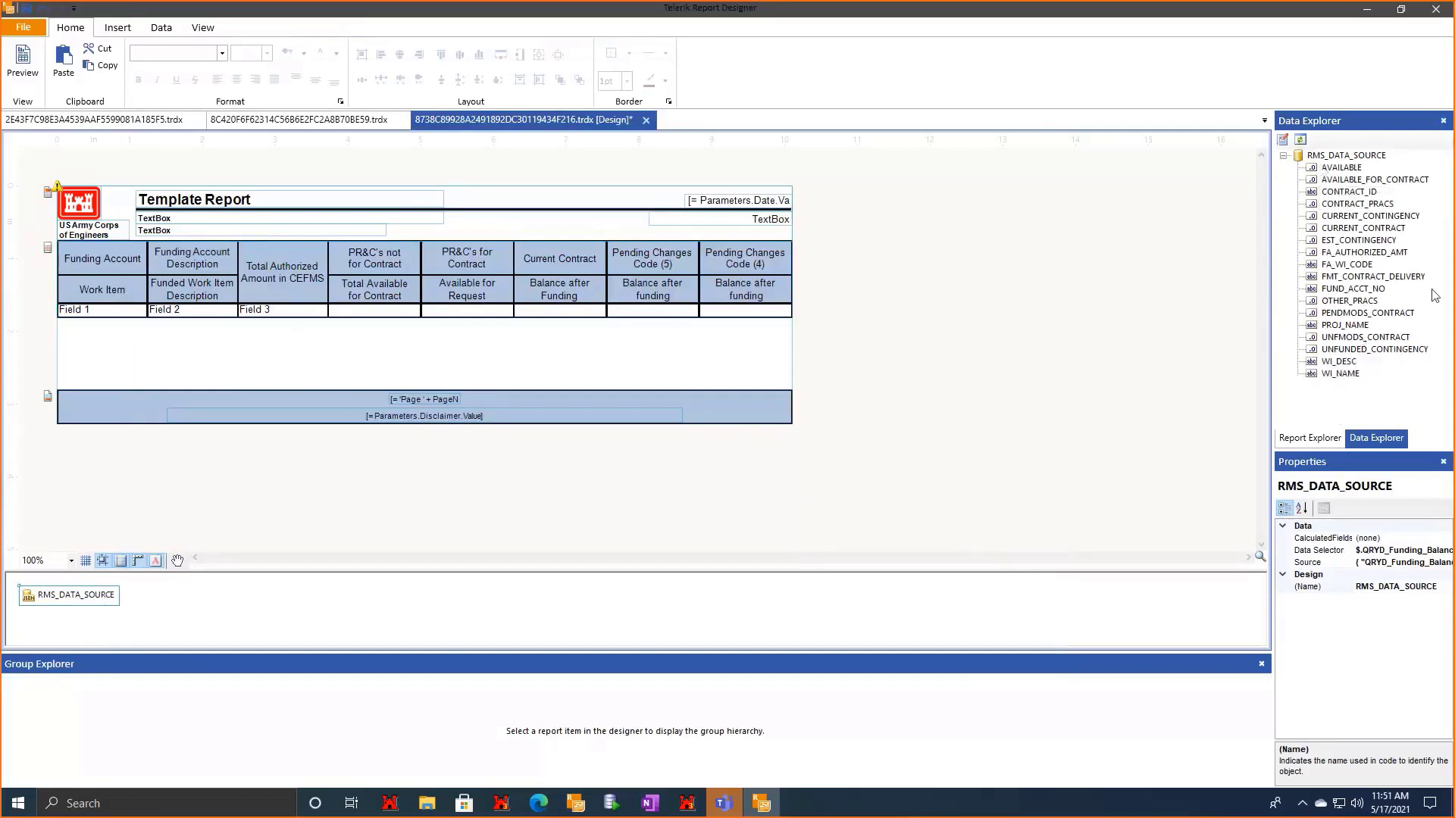
Set the entire table's data source to RMS_DATA_SOURCE.
left_click(956, 493)
left_click(102, 311)
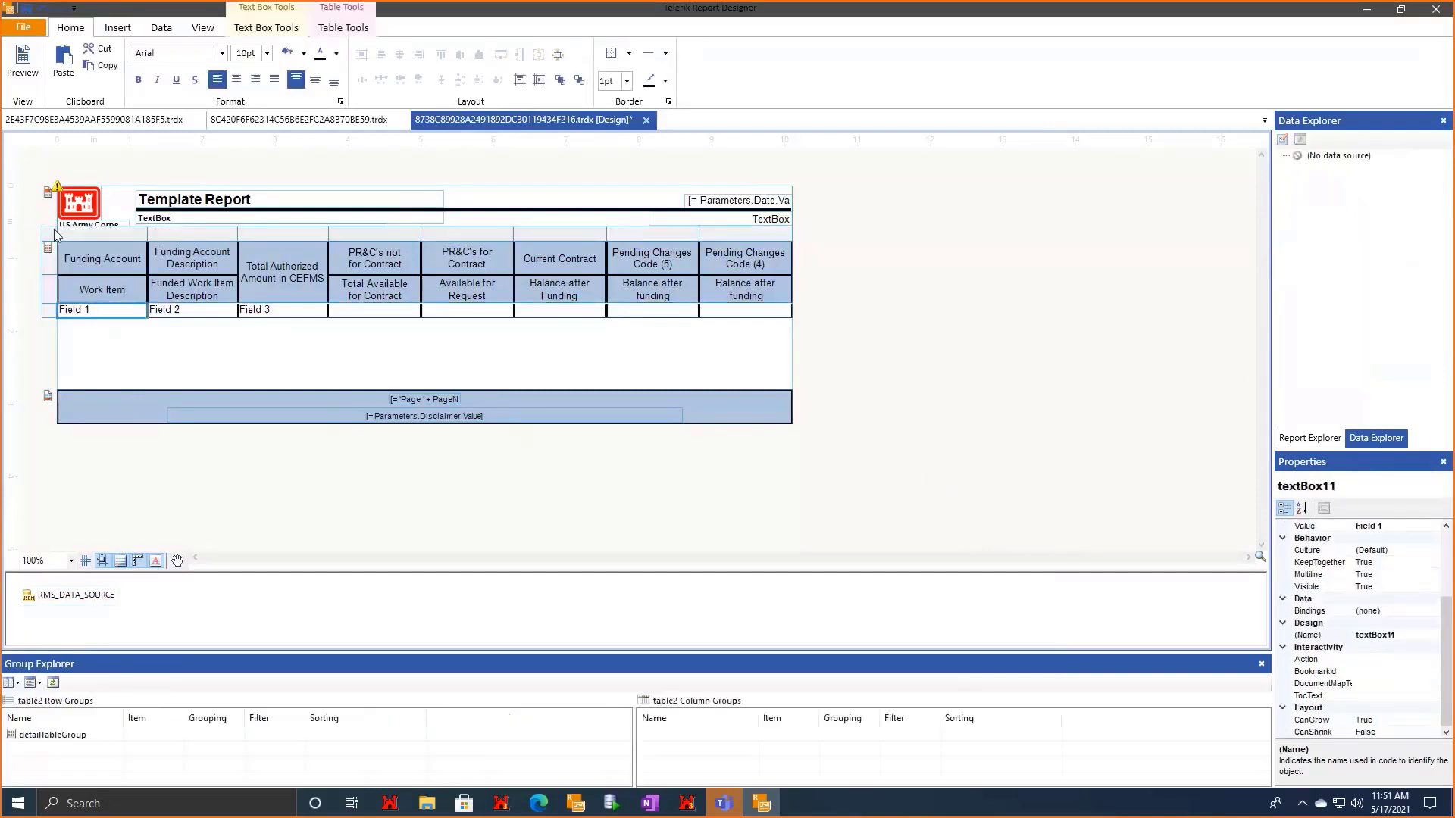
left_click(54, 235)
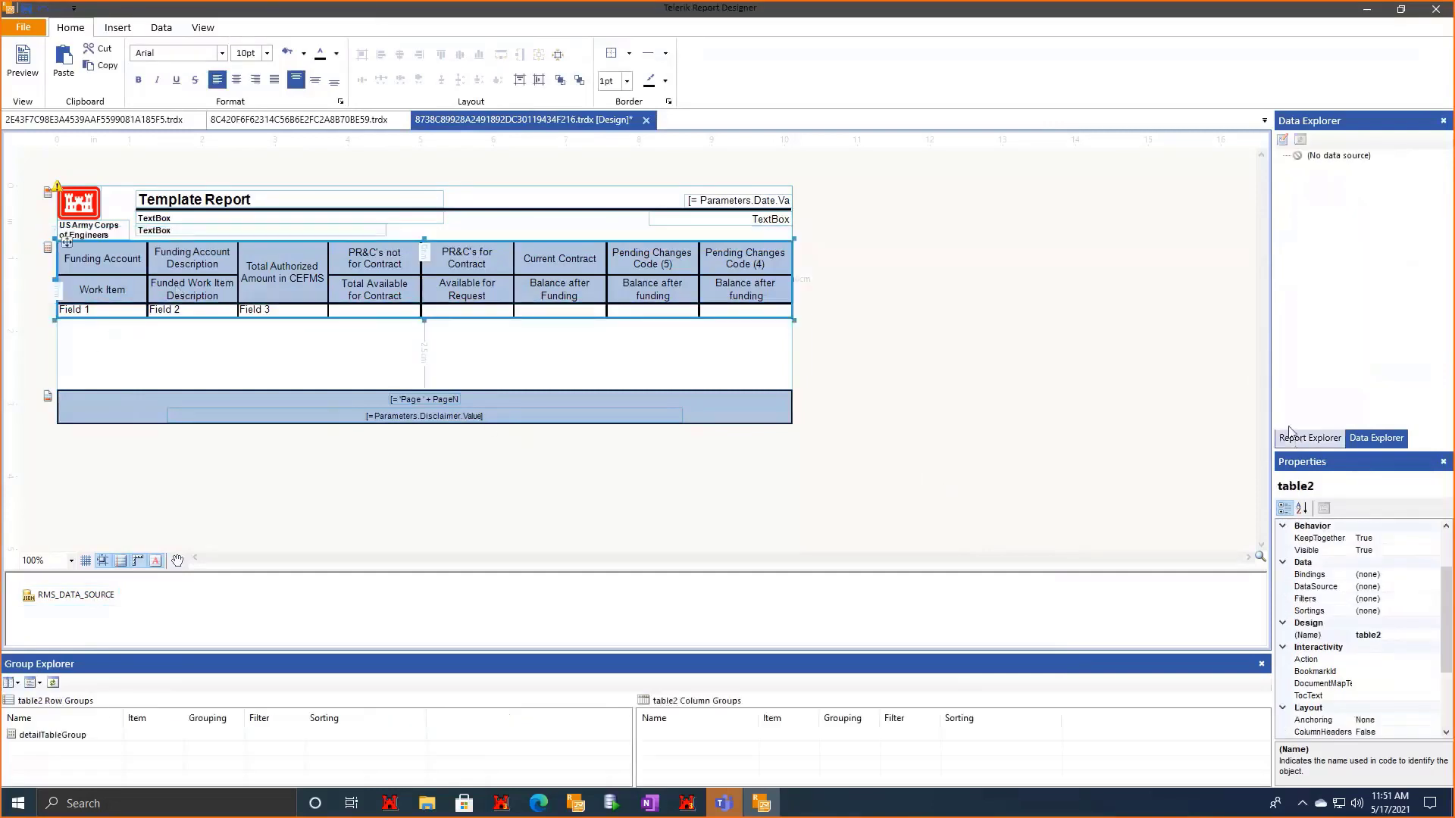
left_click(1415, 589)
left_click(1433, 587)
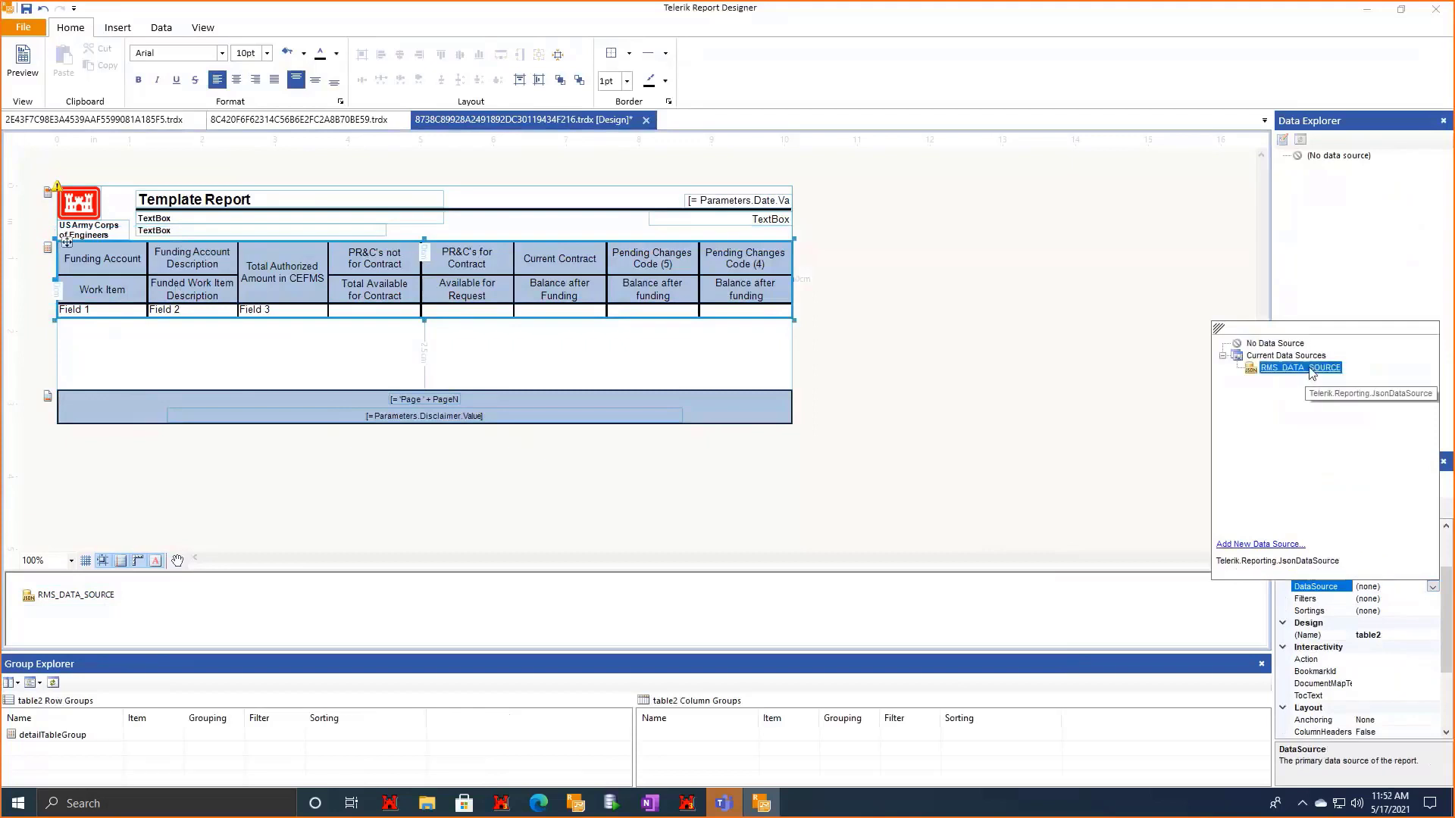
left_click(1307, 369)
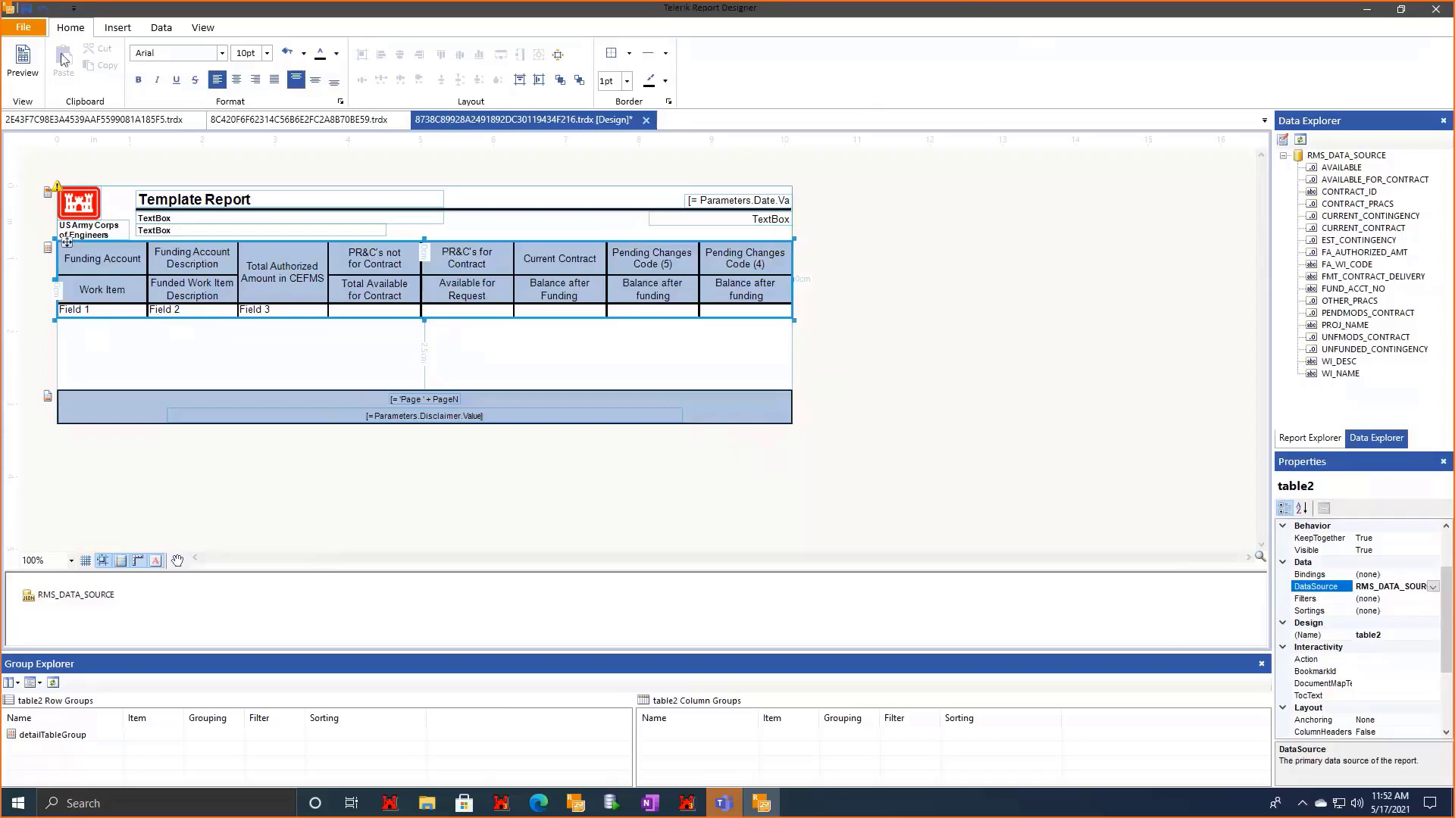
Switch to FastReport and open the first data cell's text beside the Telerik designer to examine its field references.
double_click(332, 9)
left_click_drag(317, 24, 287, 19)
left_click_drag(339, 648, 176, 648)
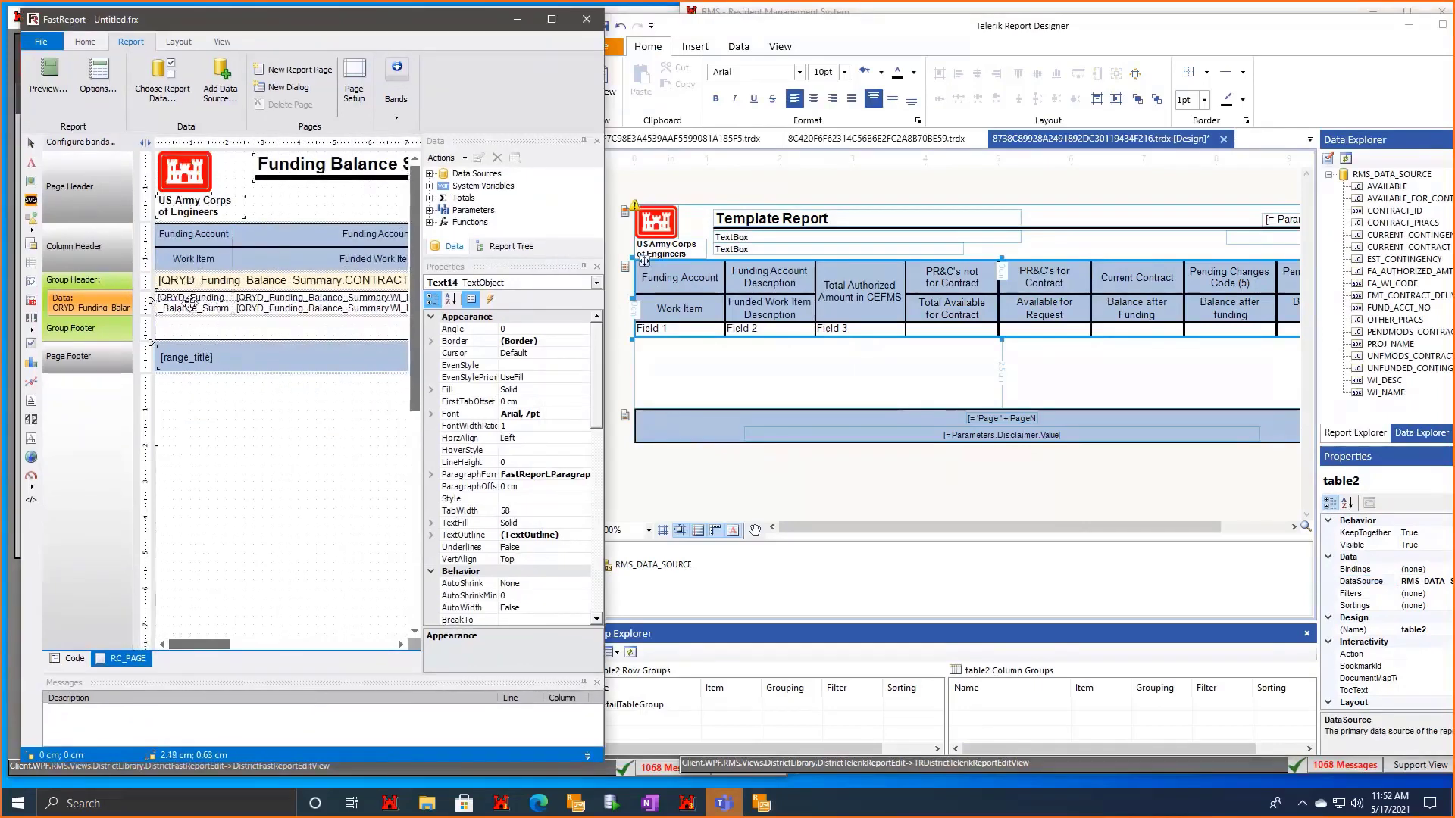
double_click(191, 305)
left_click_drag(656, 194, 244, 197)
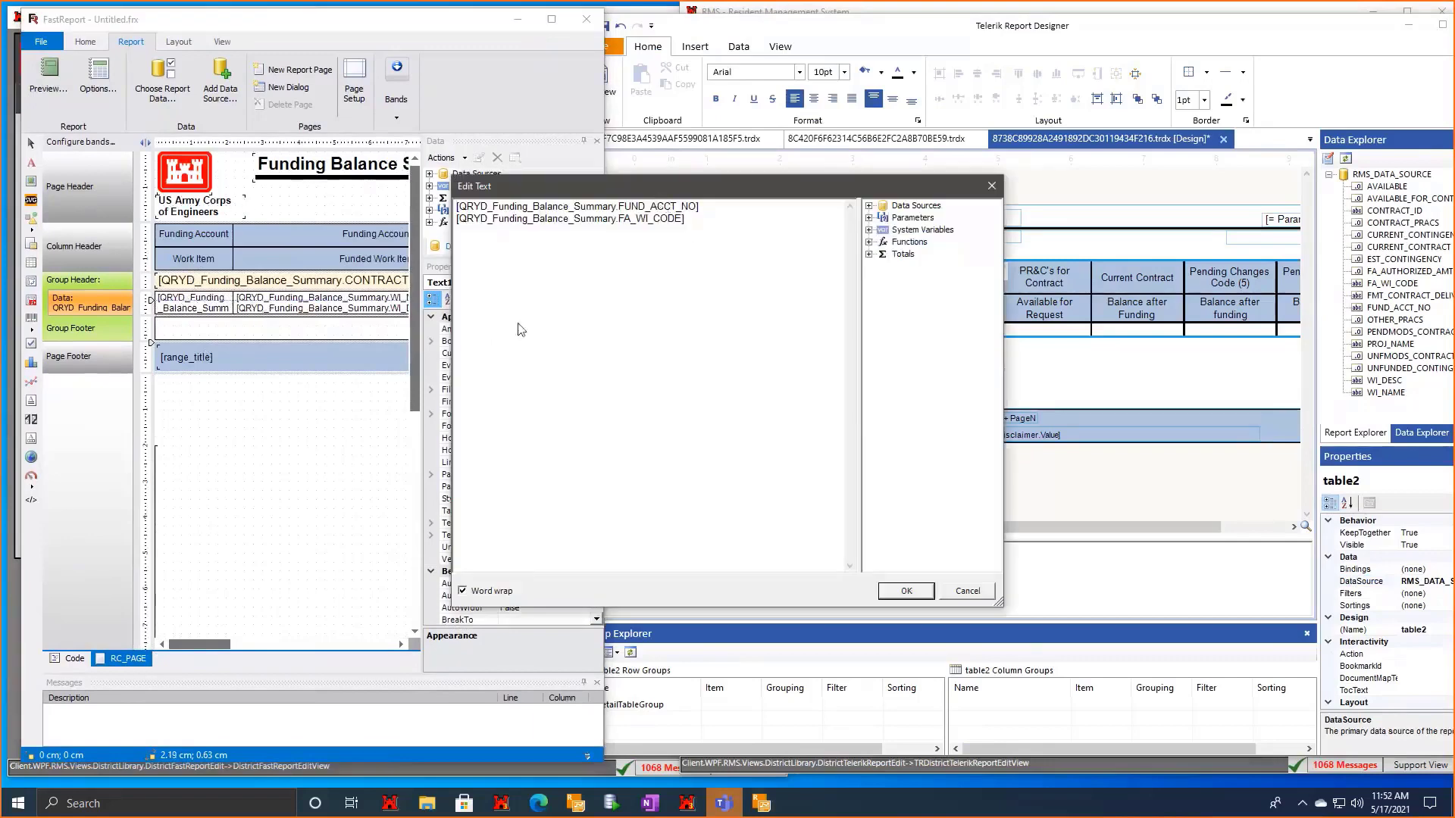
left_click(770, 420)
Replace the Field 1 placeholder in the first data cell's expression with {= Fields.FUND_ACCT_NO}.
left_click(691, 331)
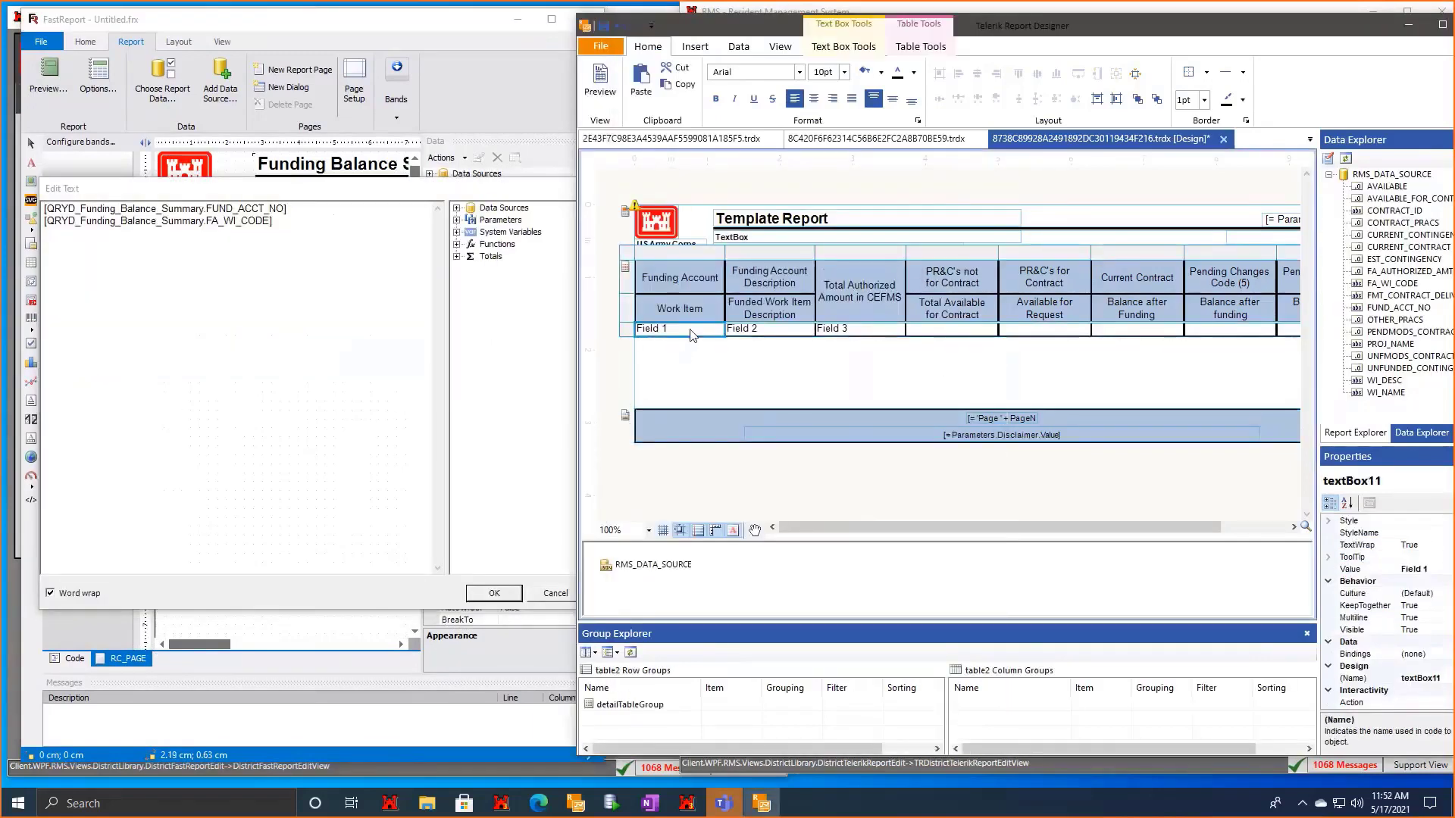
right_click(691, 331)
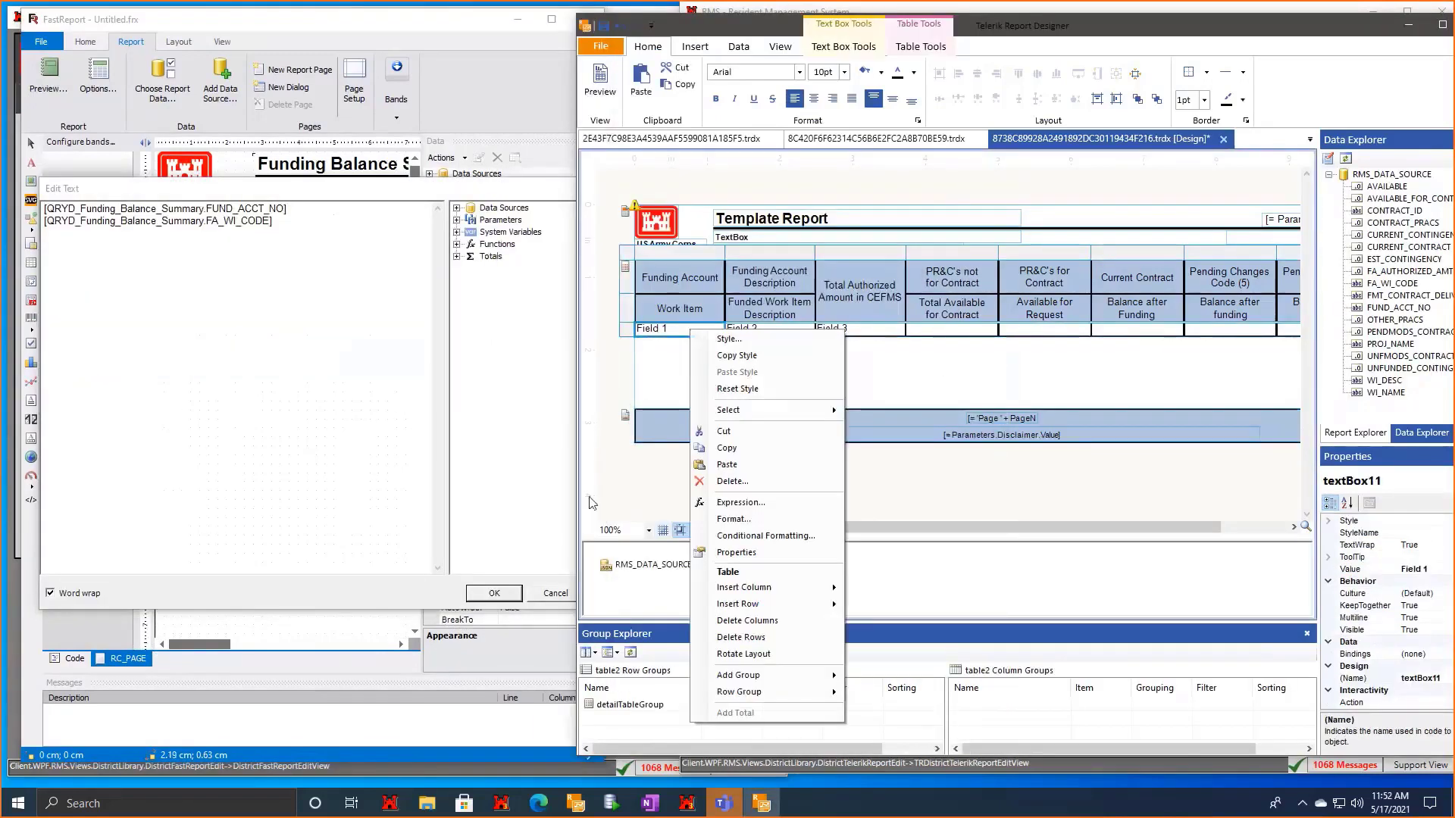
left_click(747, 502)
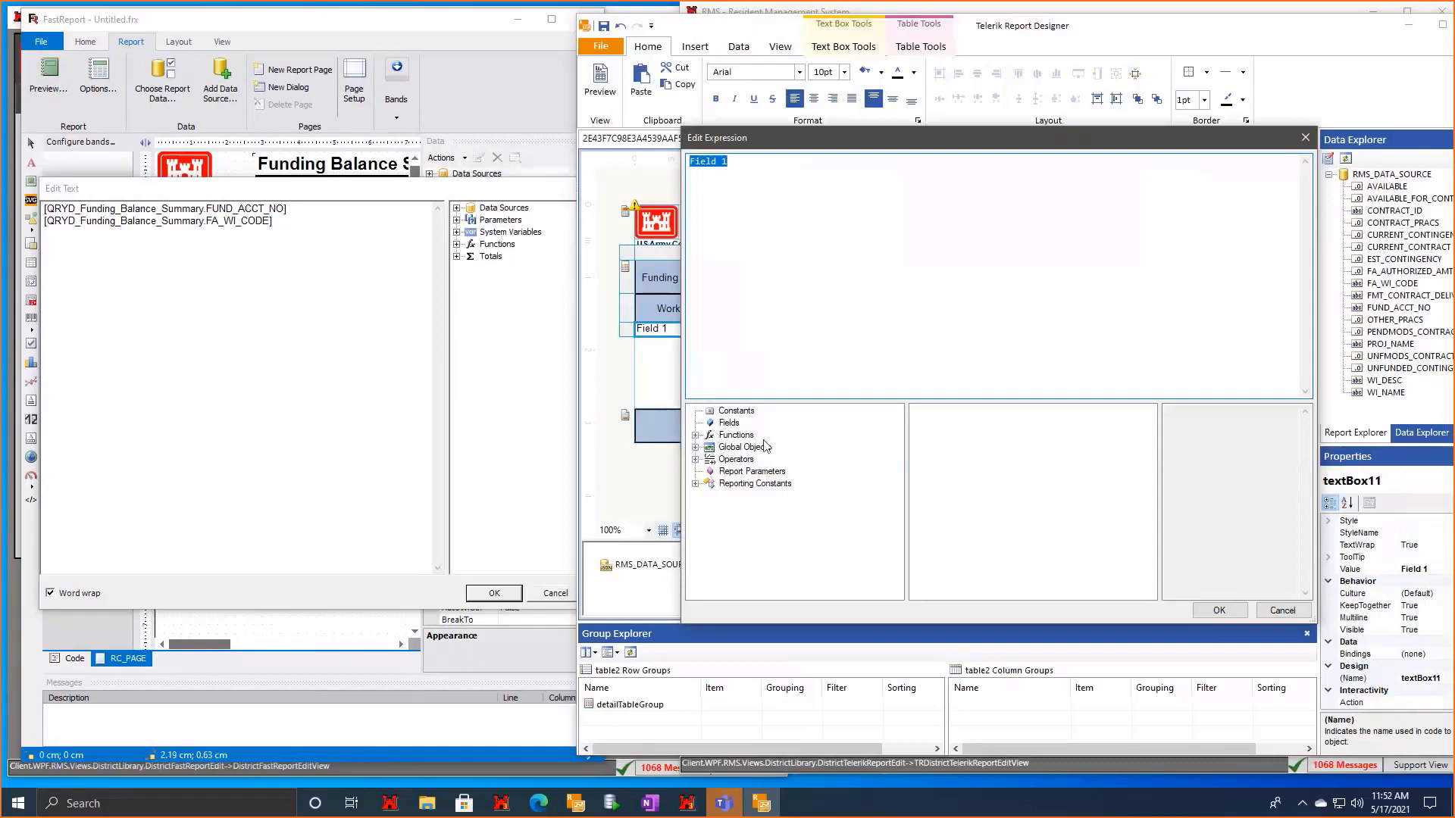
left_click(729, 423)
scroll(1042, 523, "down", 1)
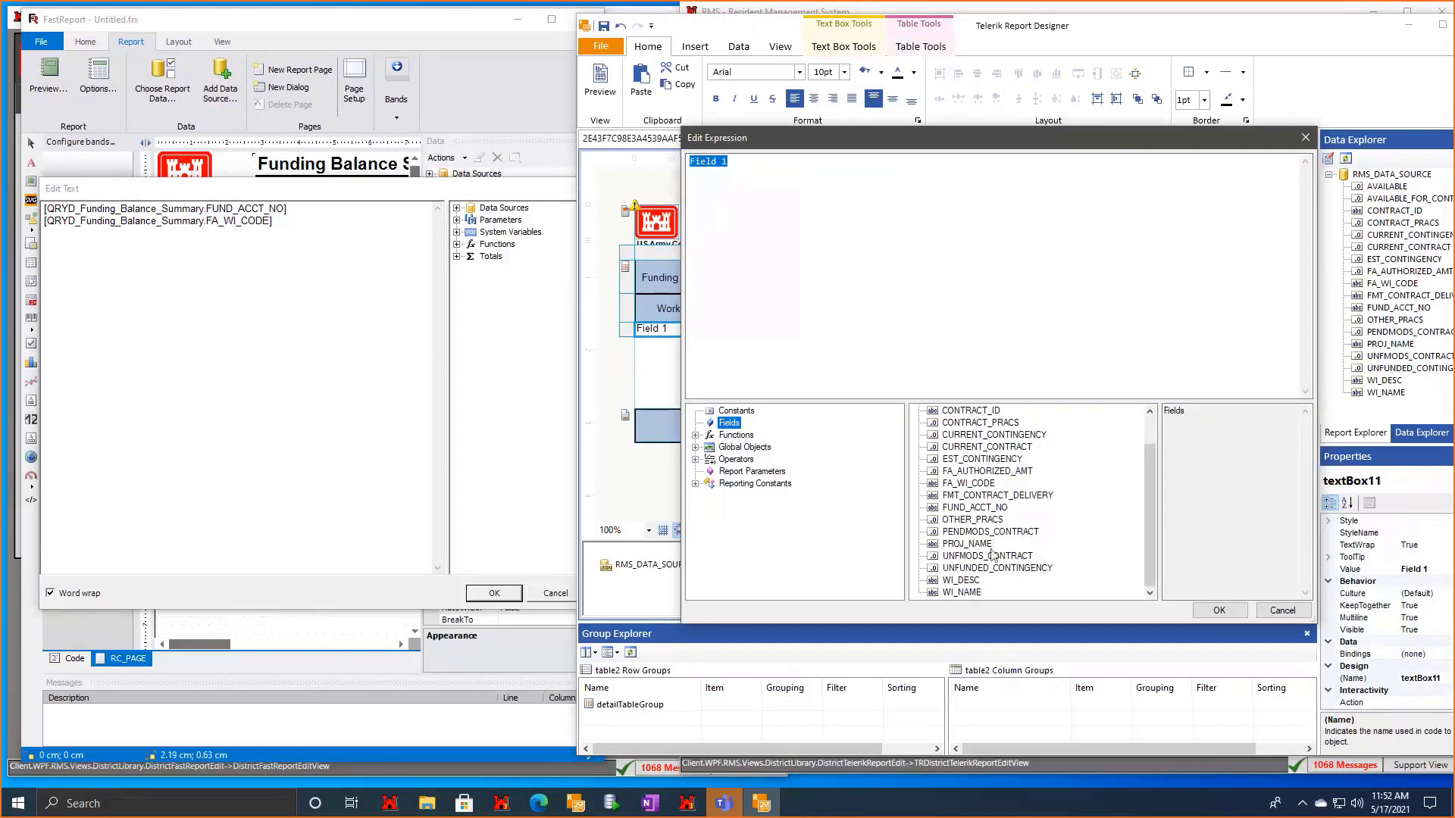
double_click(972, 508)
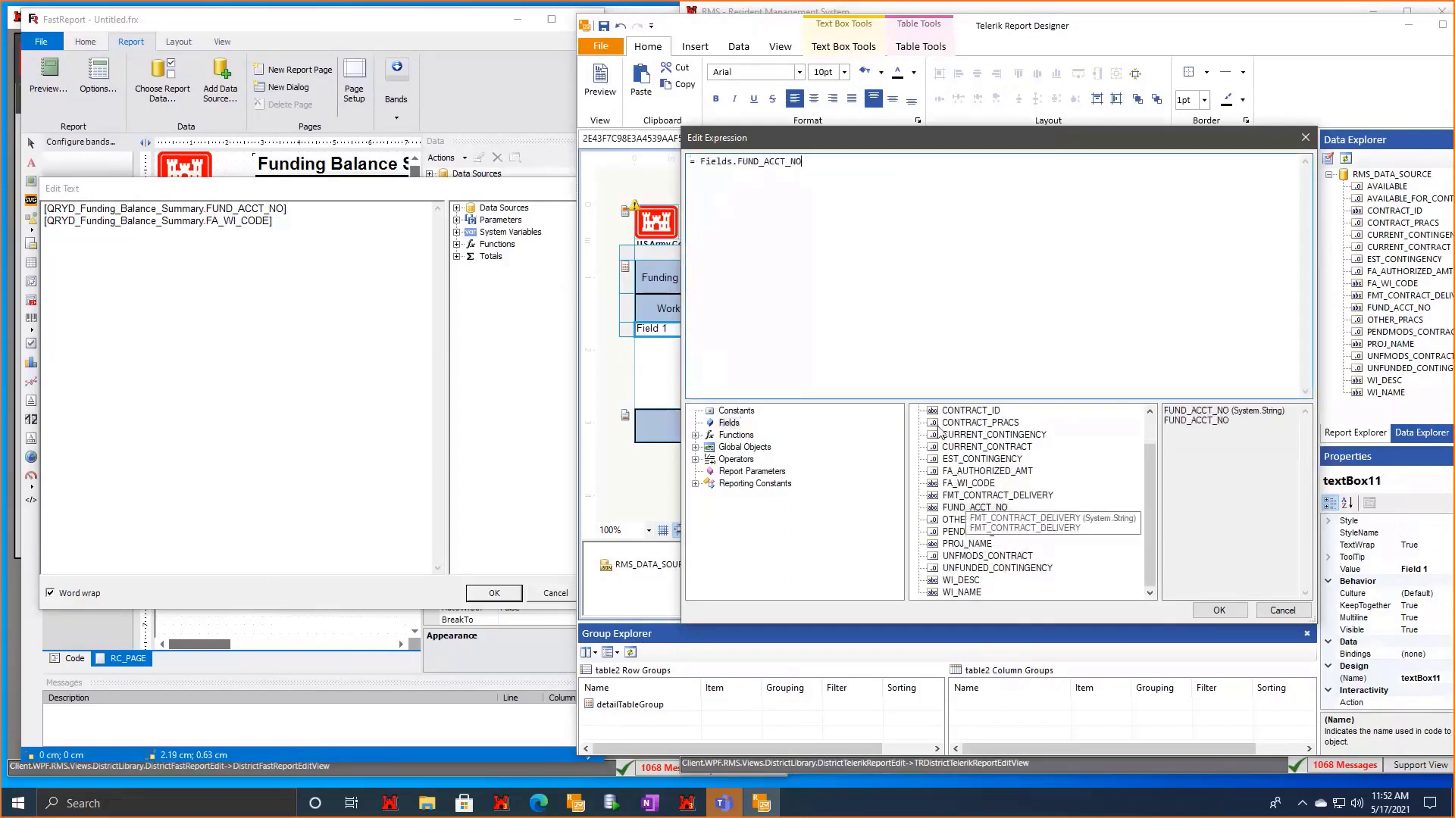
type("}")
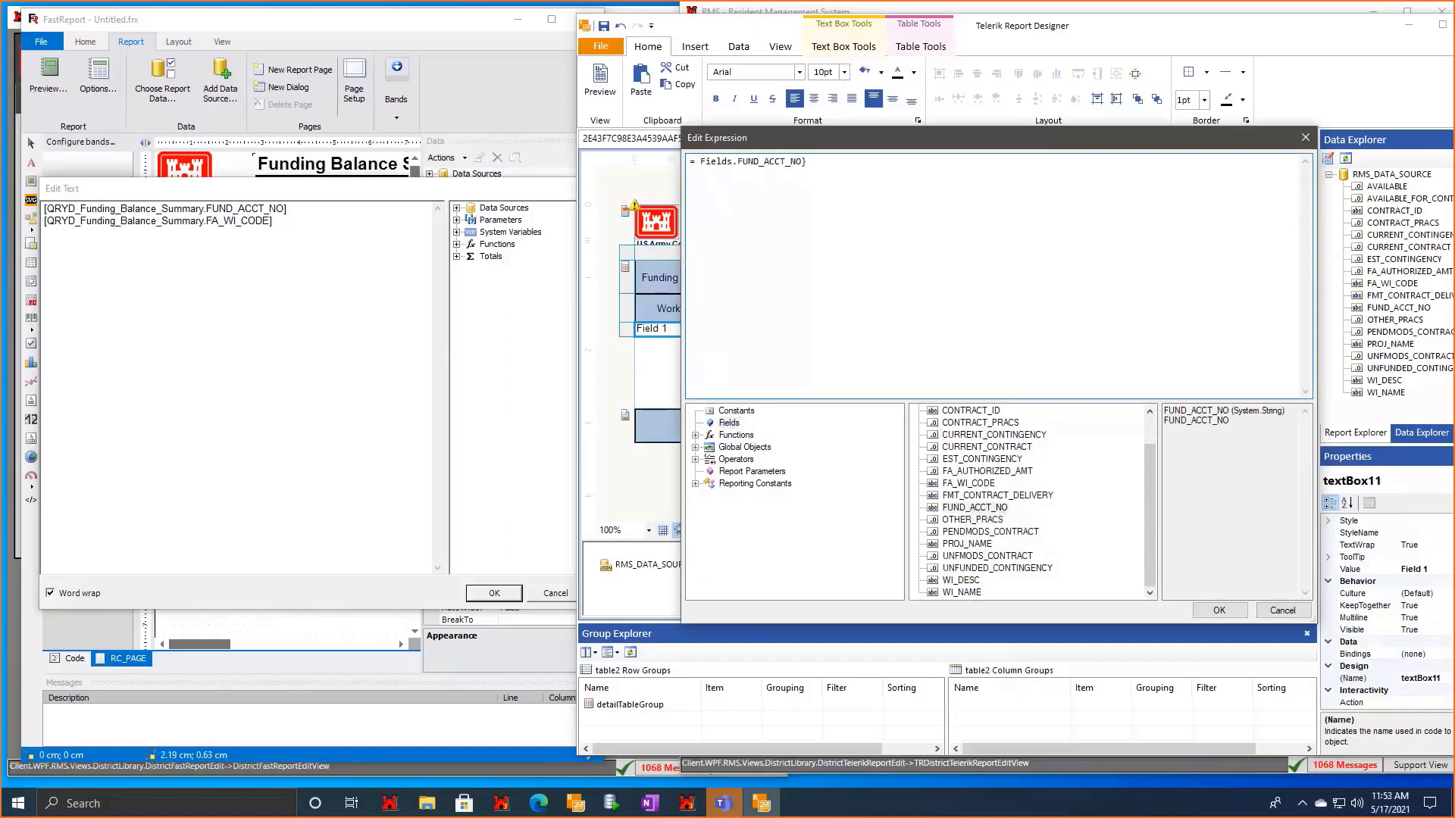
key("BackSpace")
type("}")
key("Home")
type("{")
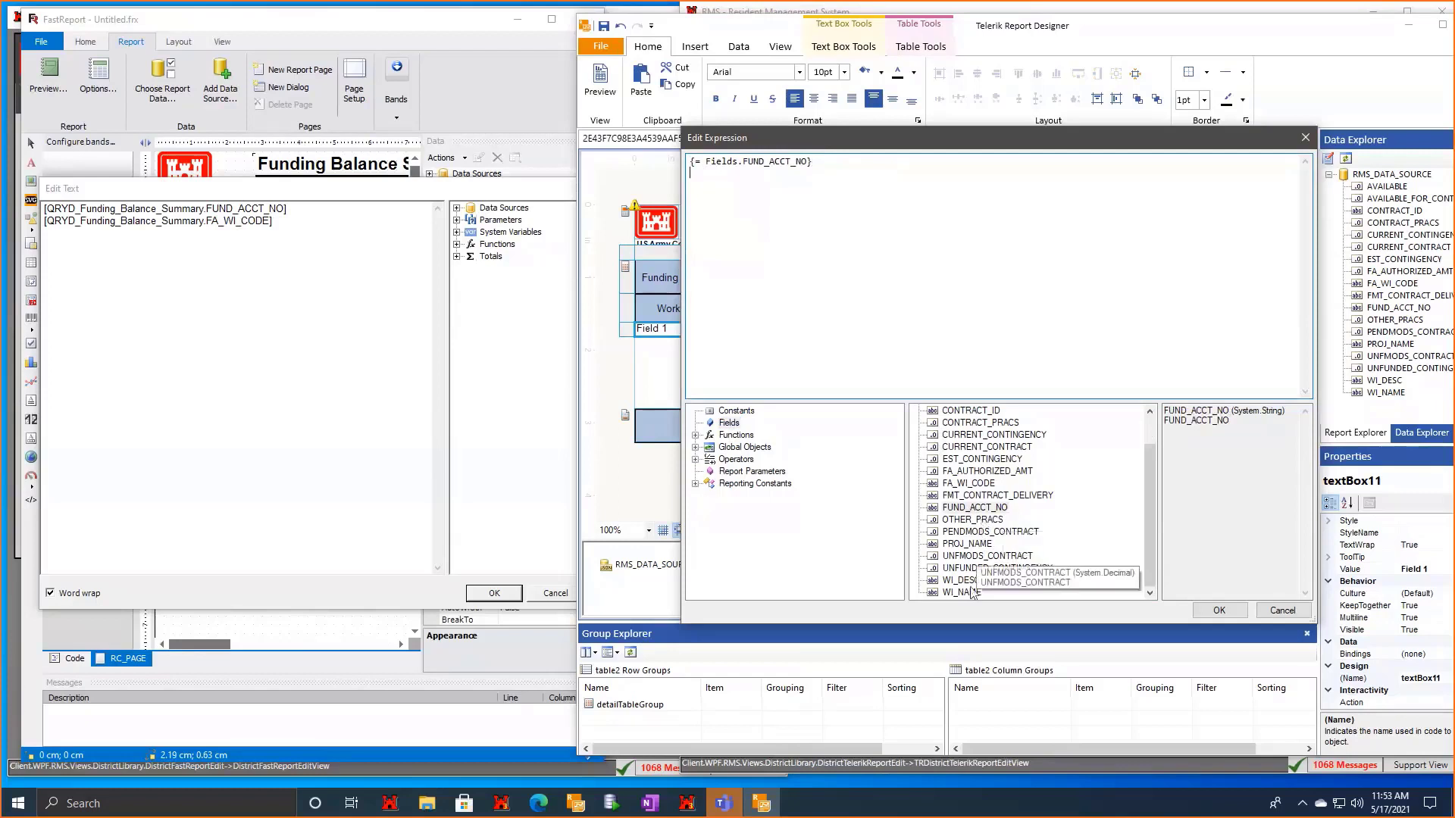
Add {Fields.FA_WI_CODE} as a second line of the first data cell's expression and accept it.
double_click(968, 483)
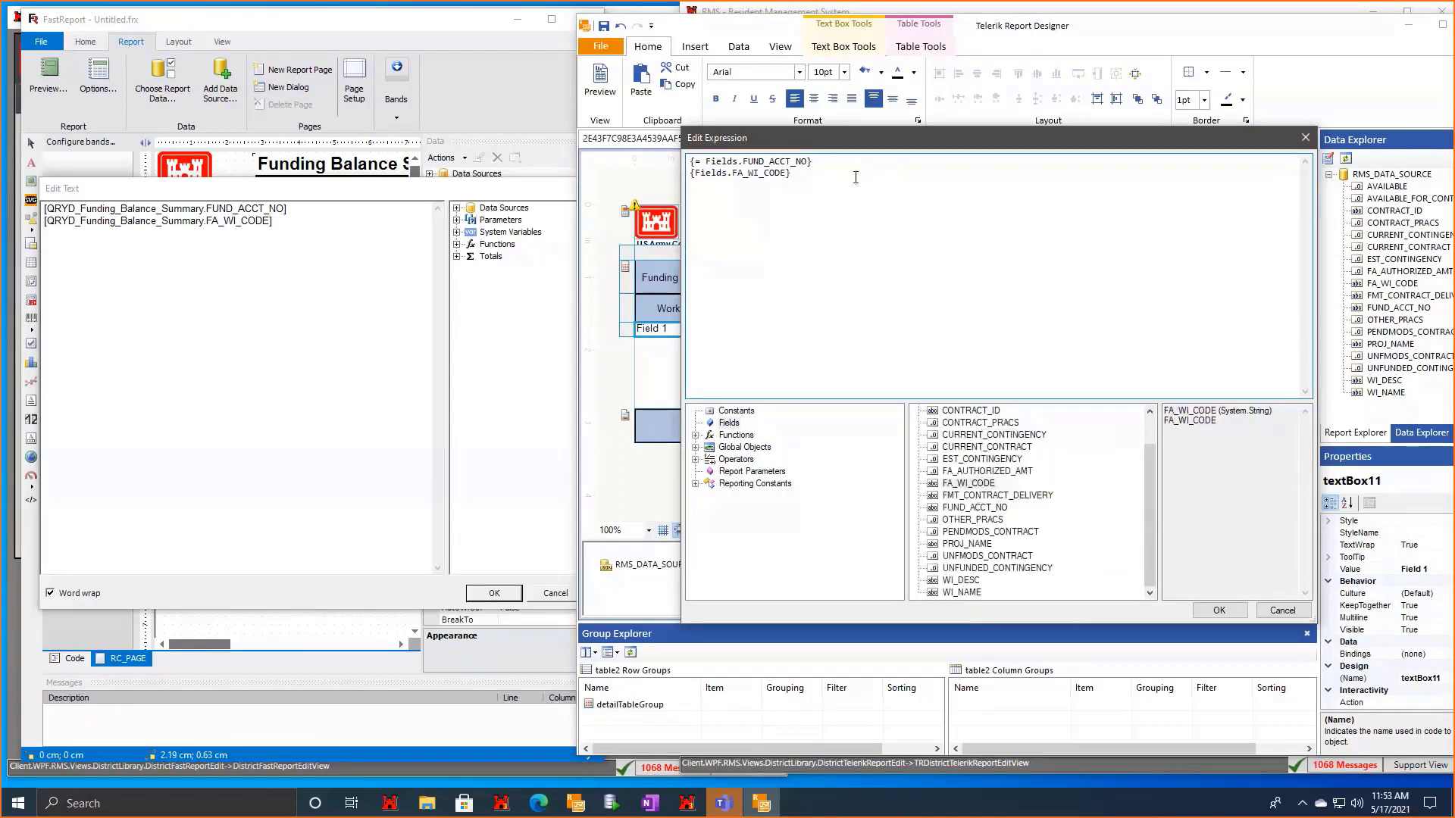
left_click(707, 176)
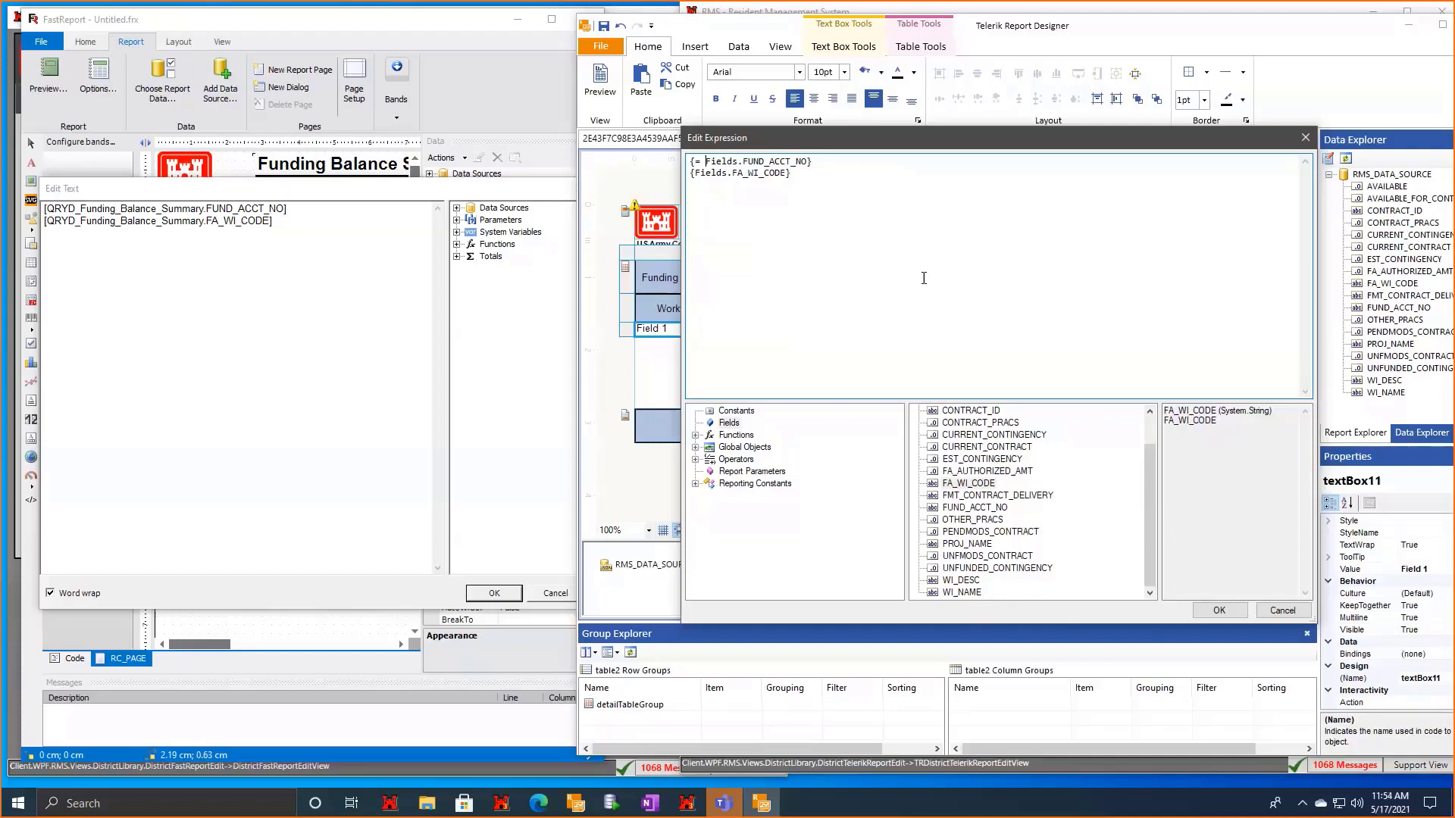
left_click(1219, 610)
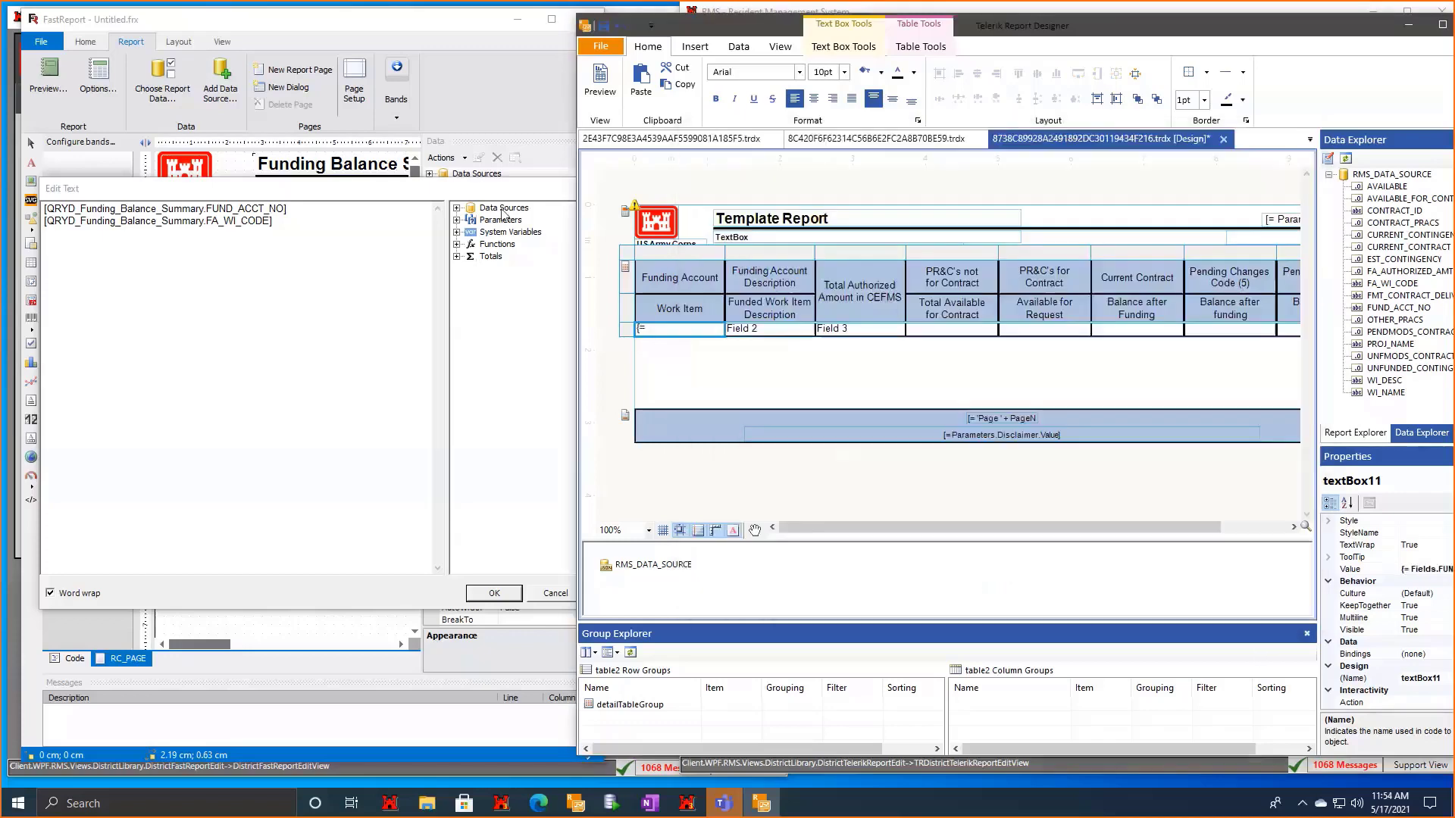
Close the first cell's text in FastReport and open the second data cell's text to examine its field references.
left_click(395, 351)
left_click(577, 188)
left_click(782, 332)
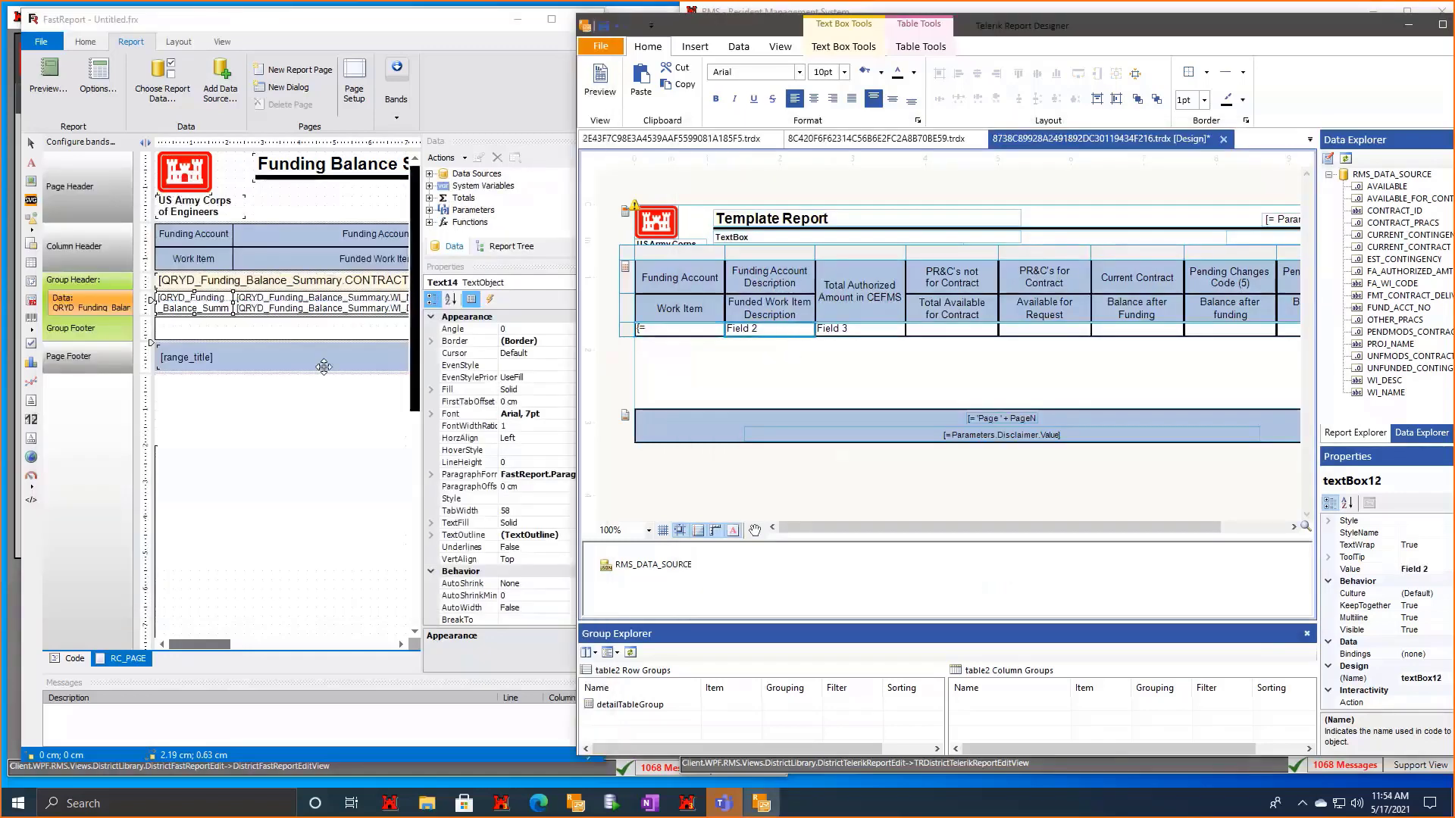
double_click(283, 309)
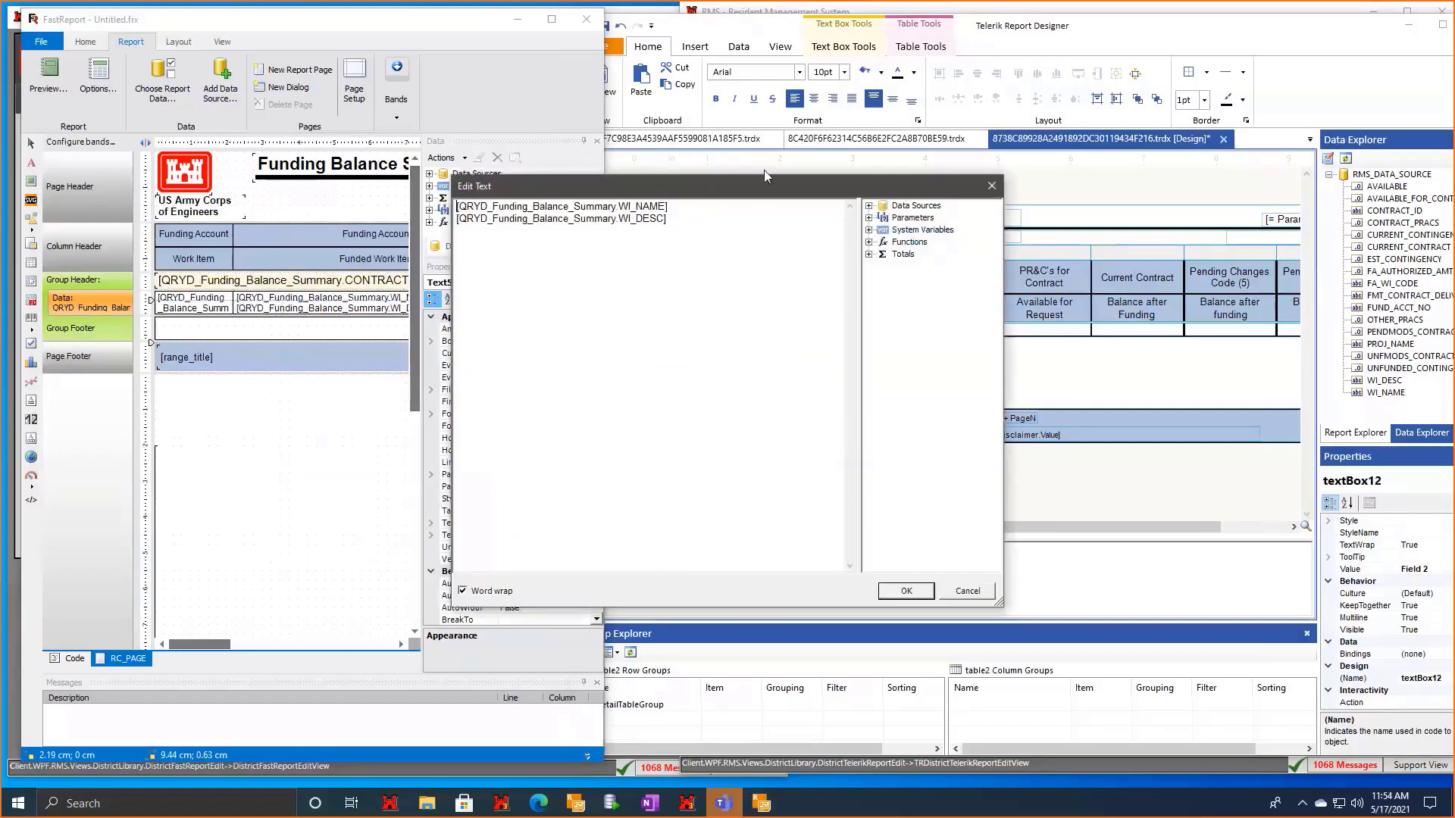
Replace the Field 2 placeholder in the second data cell's expression with {Fields.WI_NAME}.
right_click(743, 328)
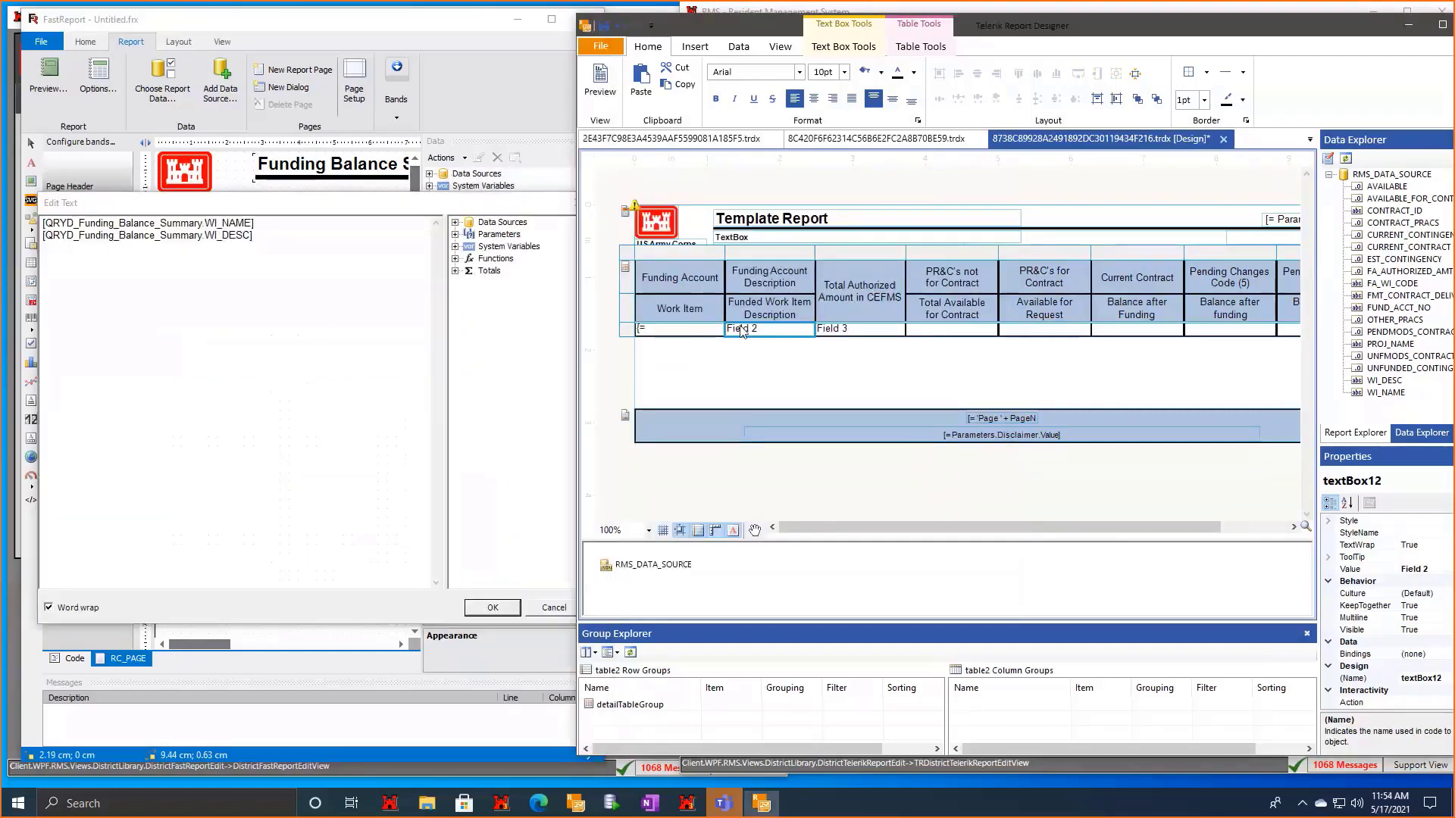
left_click(792, 499)
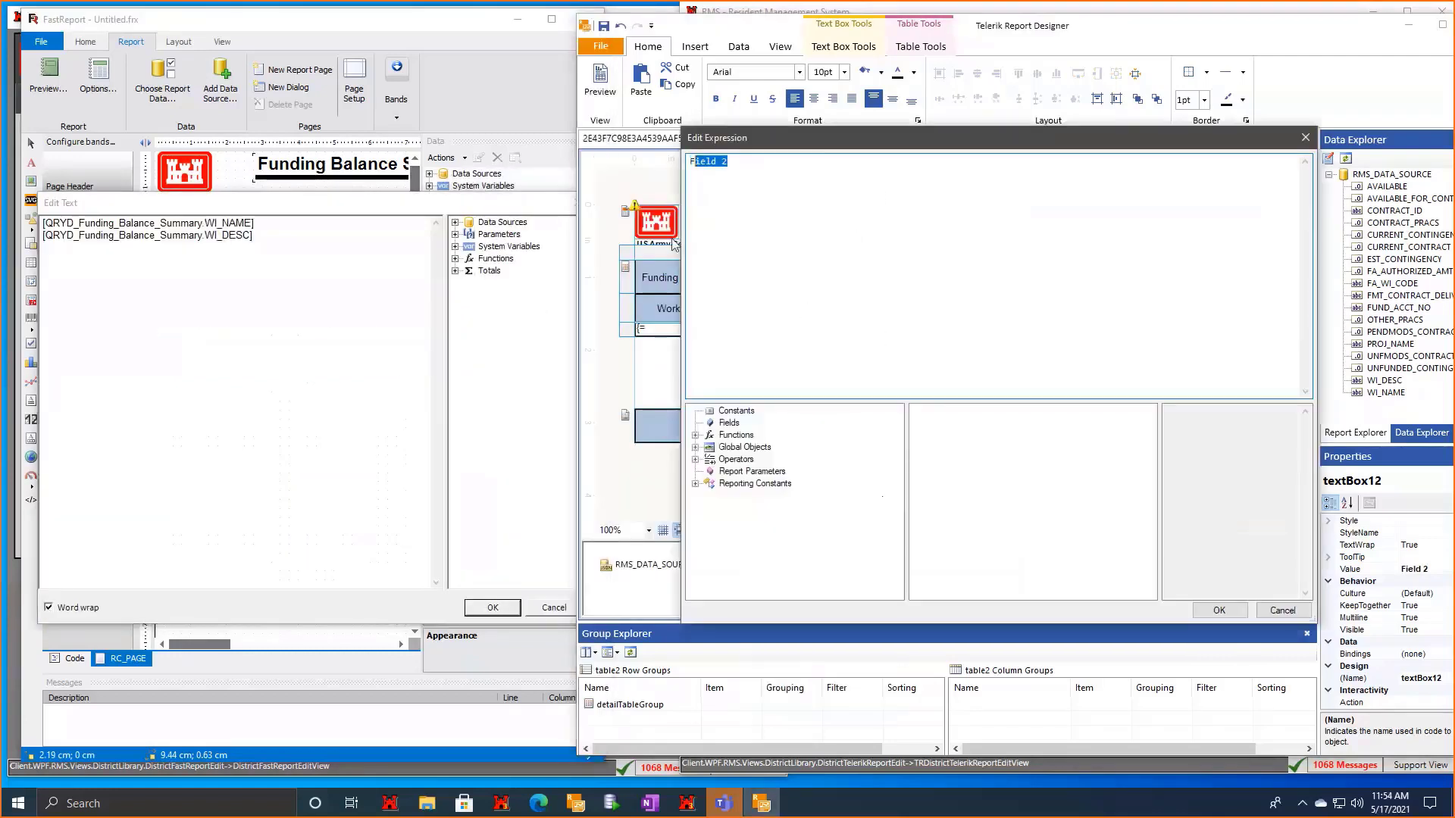
type("{}")
left_click(719, 424)
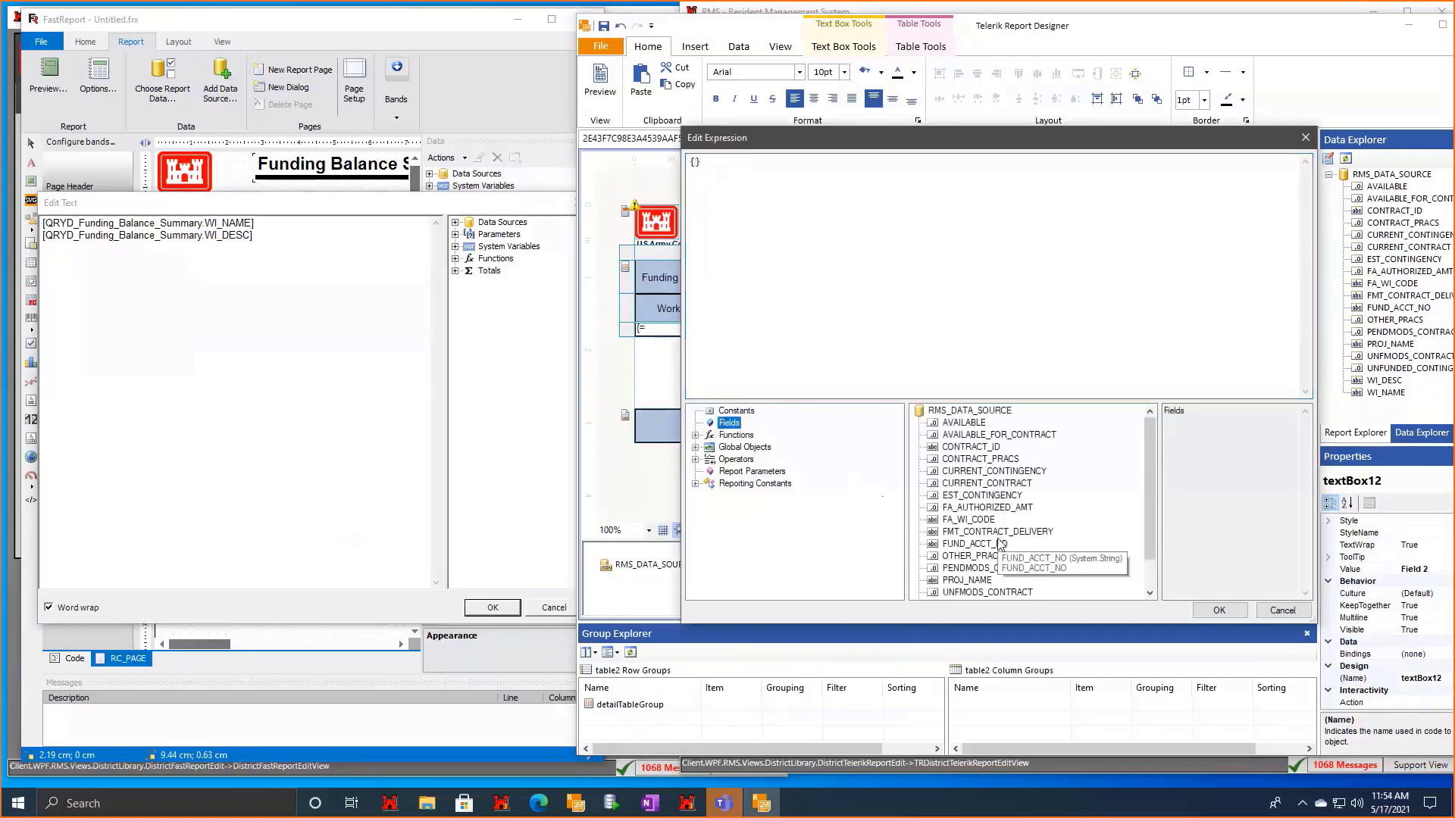
scroll(1000, 546, "down", 1)
left_click(961, 594)
double_click(961, 593)
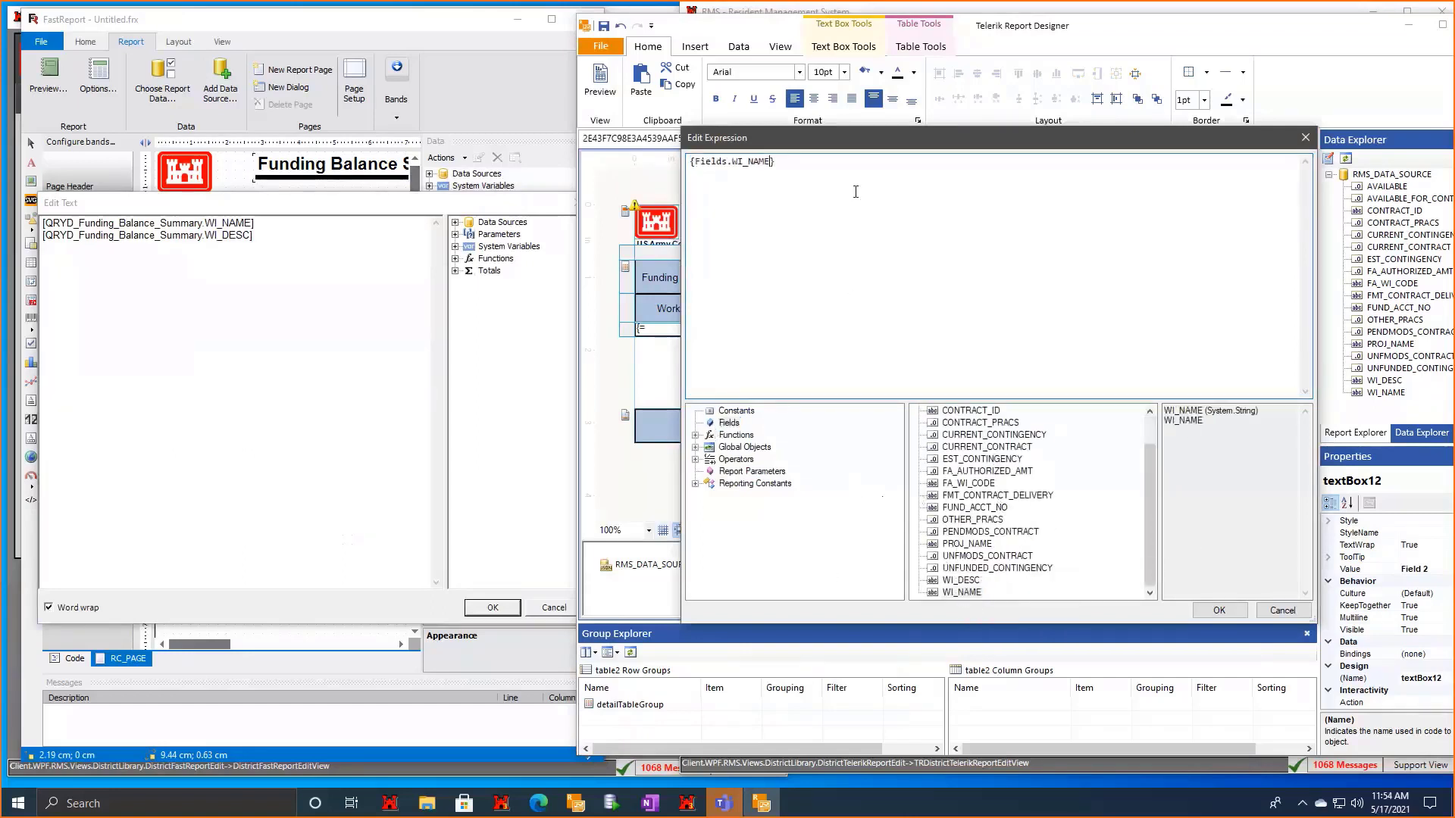
Add another field reference in braces to the second data cell's expression and accept it.
type("{}")
double_click(985, 593)
left_click(1218, 610)
Open the third data cell's expression, then open the matching FastReport cell's text beside it to examine its field reference.
left_click(864, 329)
right_click(869, 331)
left_click(943, 503)
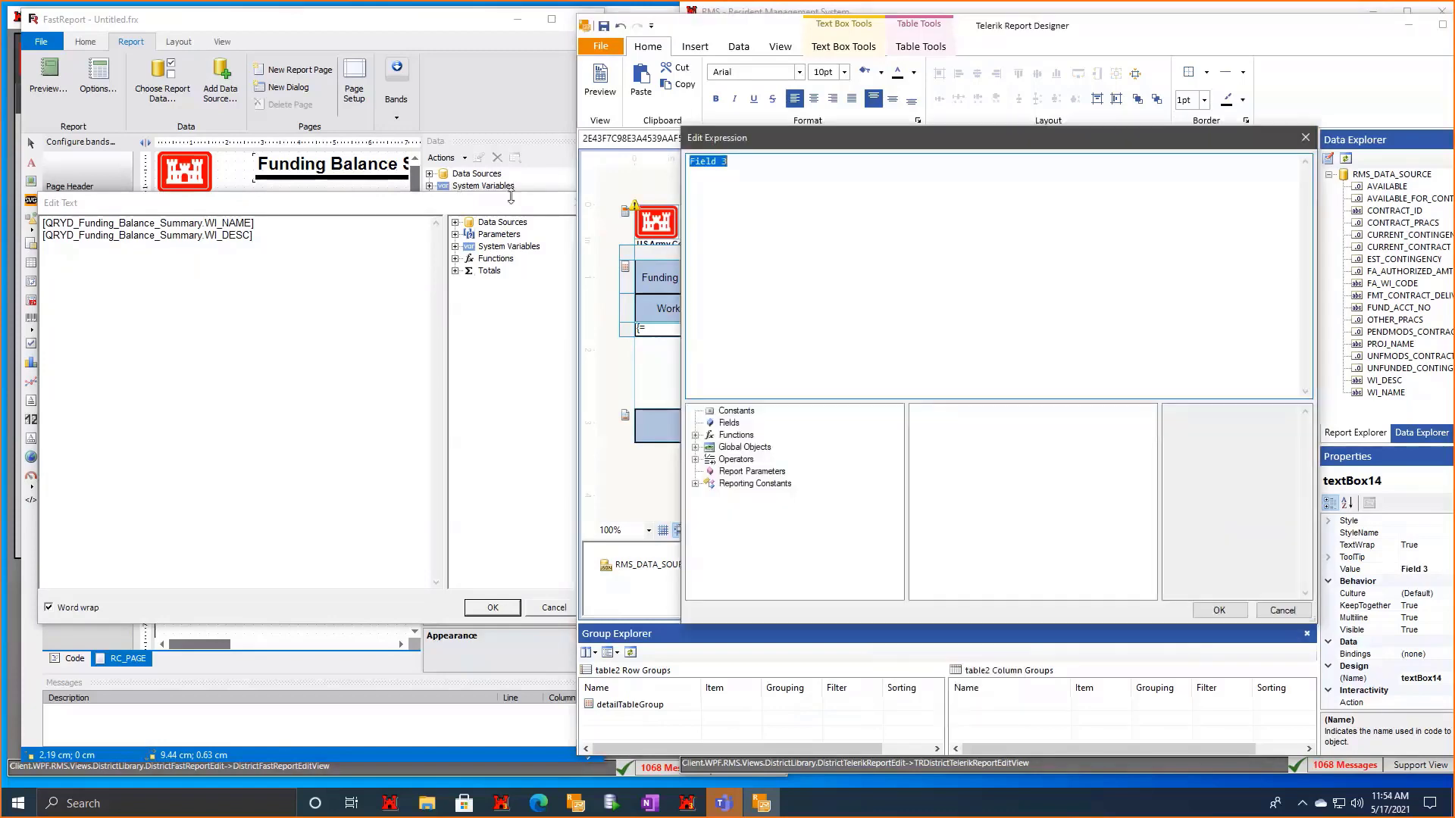
left_click(494, 608)
left_click(403, 644)
left_click(403, 644)
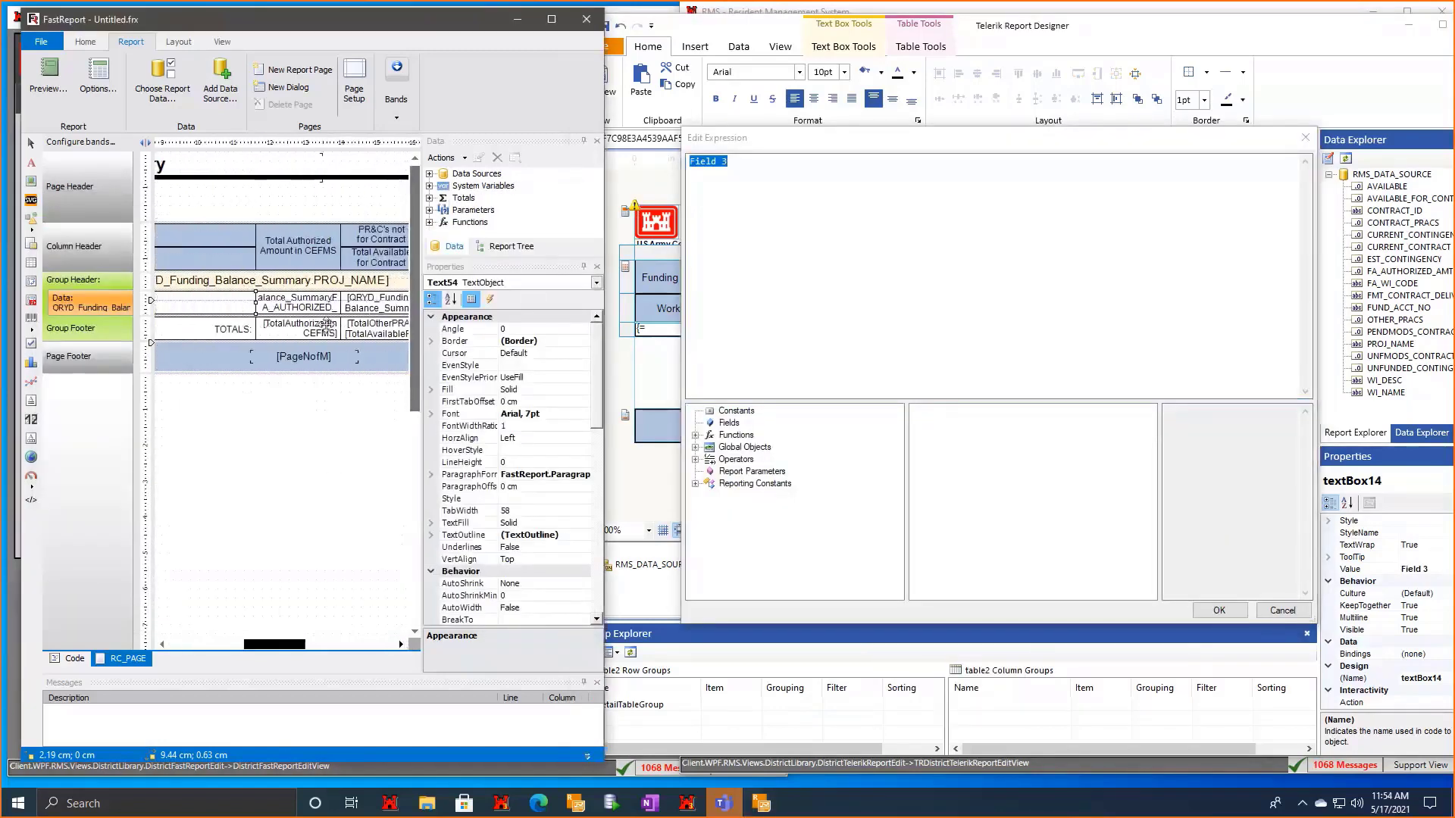
double_click(306, 301)
left_click_drag(638, 189, 181, 134)
left_click_drag(359, 139, 439, 144)
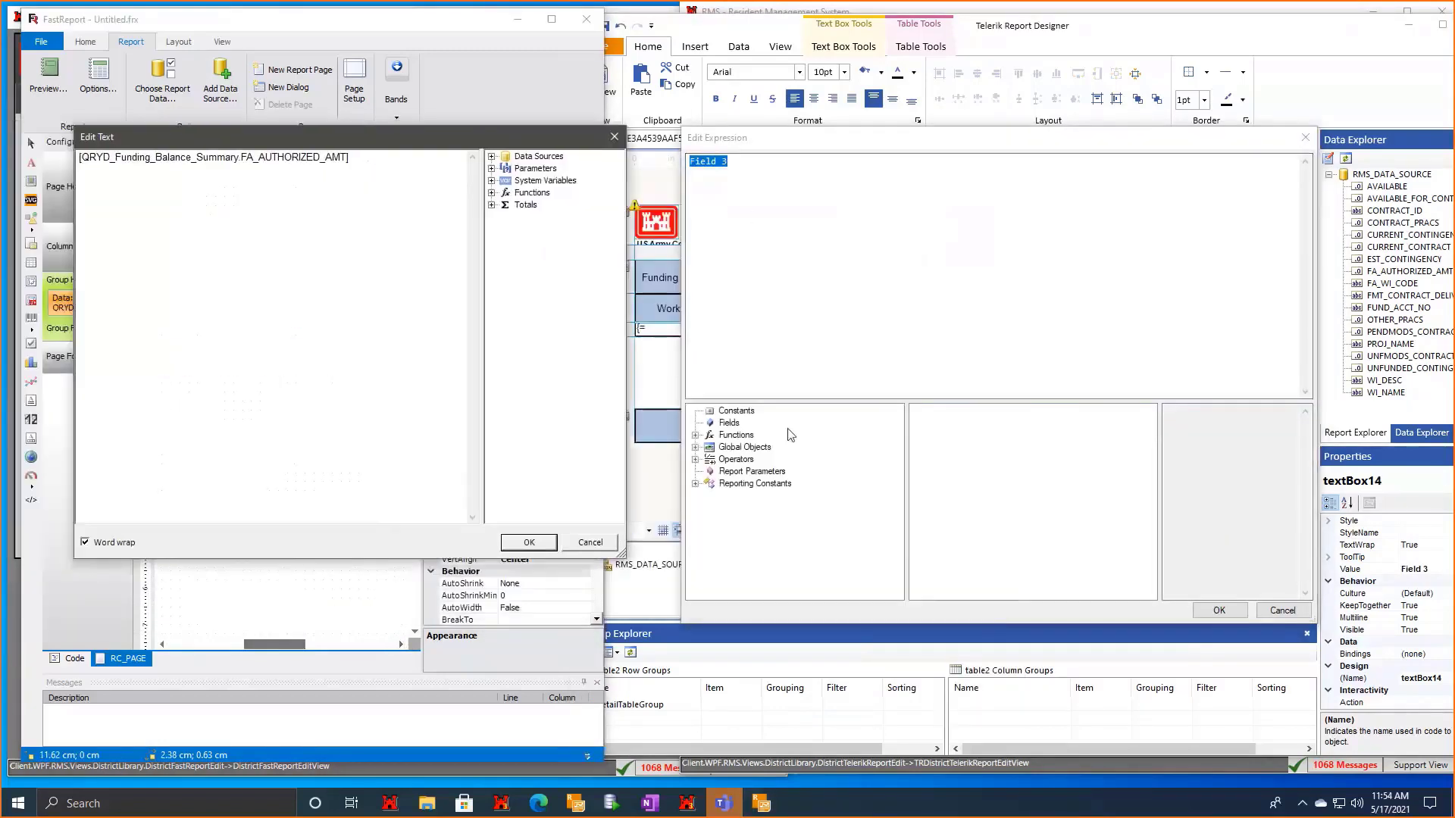
Replace the Field 3 placeholder with = Fields.FA_AUTHORIZED_AMT, accept the expression and close the matching cell's text in FastReport.
left_click(729, 423)
double_click(985, 507)
left_click(1219, 610)
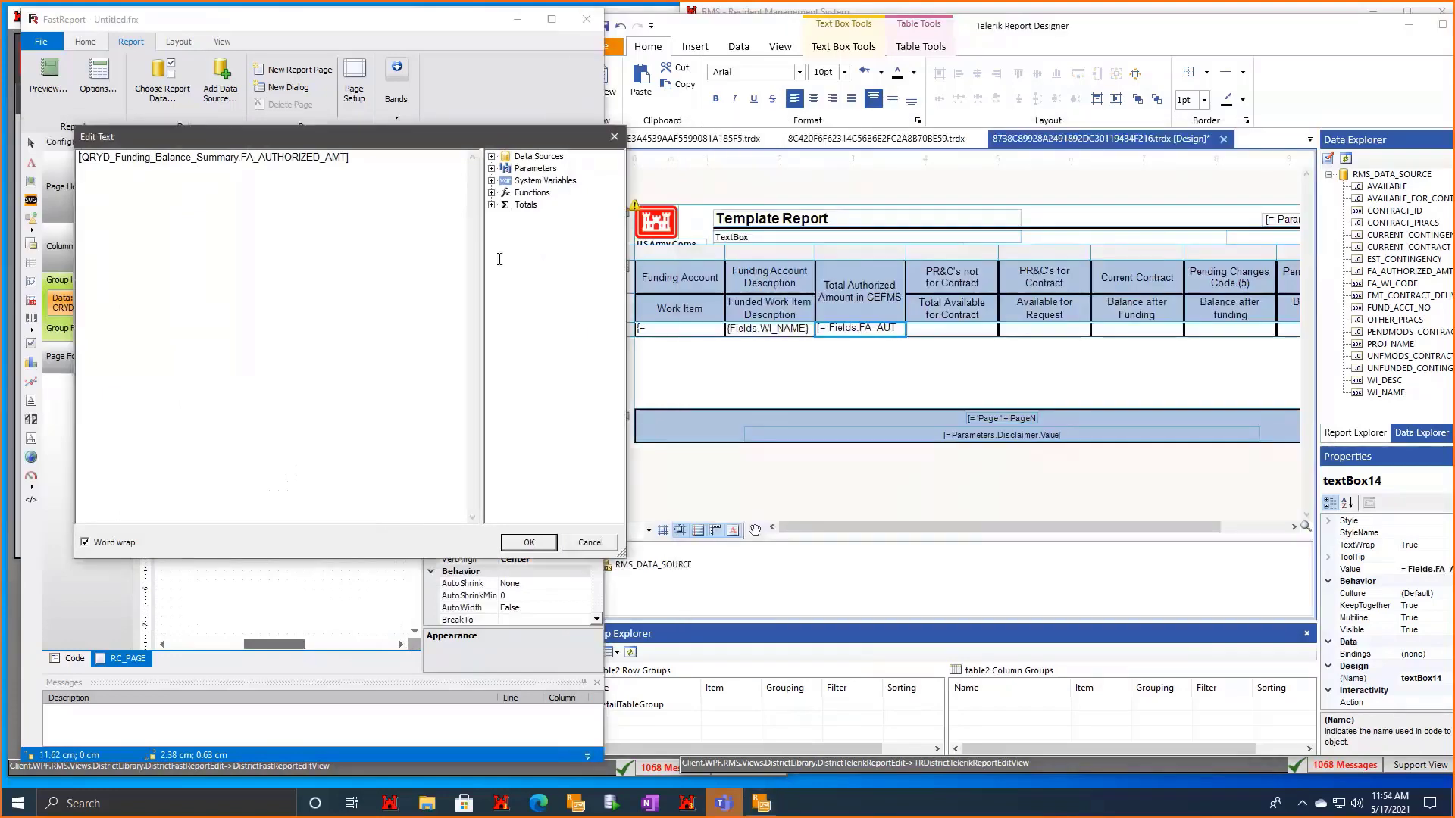
left_click(528, 542)
left_click(403, 644)
left_click(403, 644)
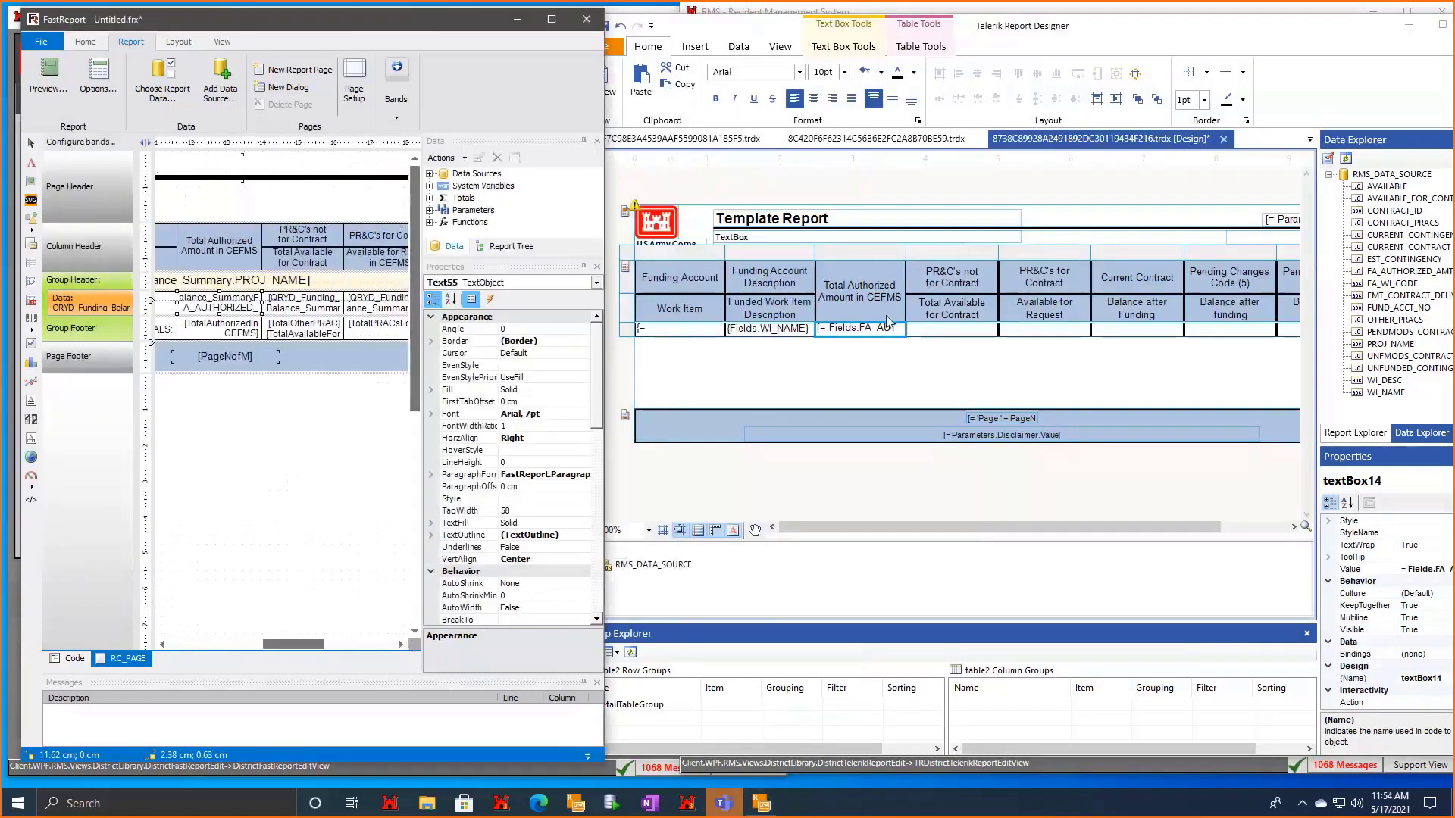
Format the third data cell as Currency with 2 decimal places and right-align its text.
left_click(872, 333)
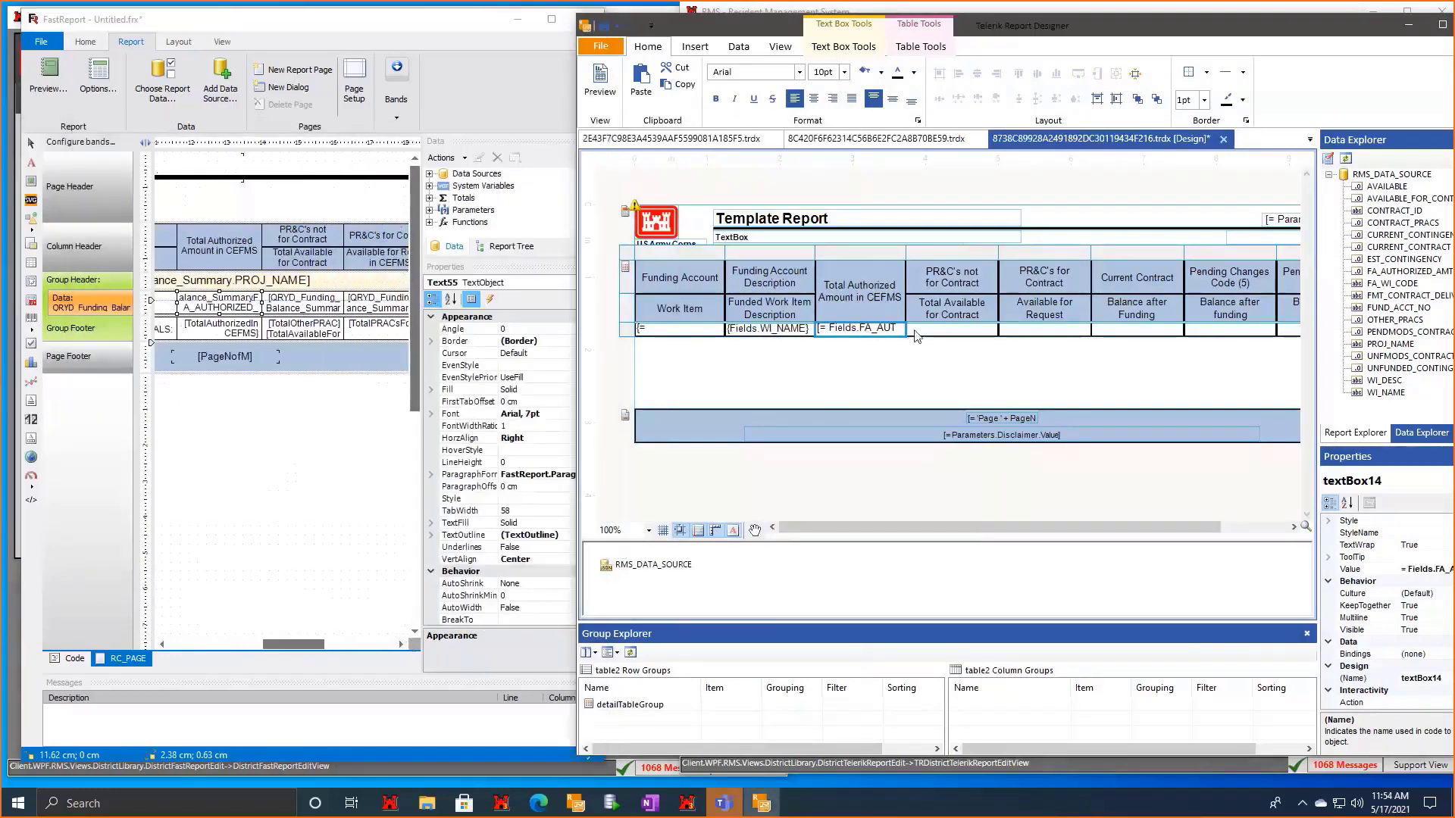
right_click(876, 334)
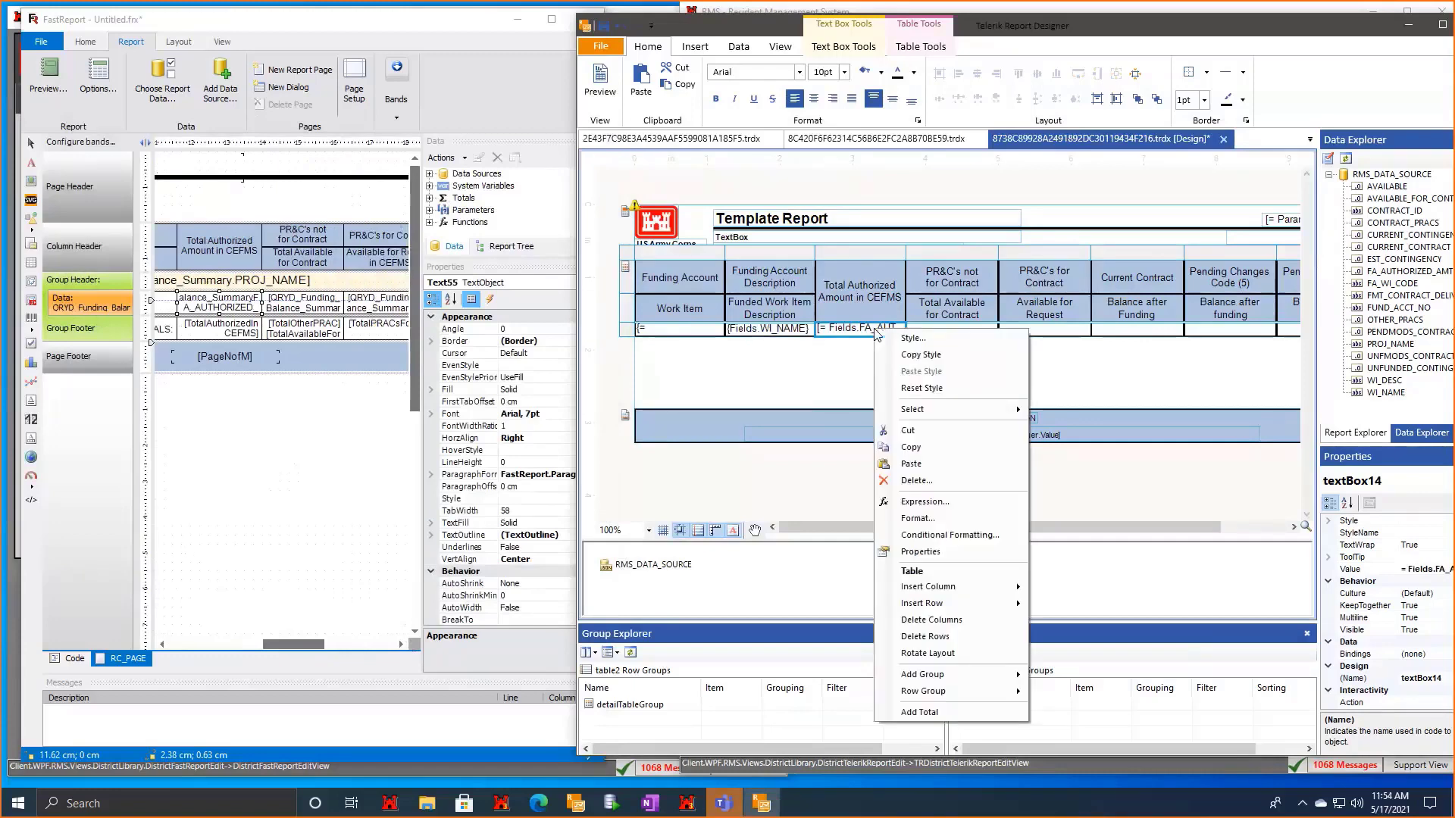
left_click(932, 526)
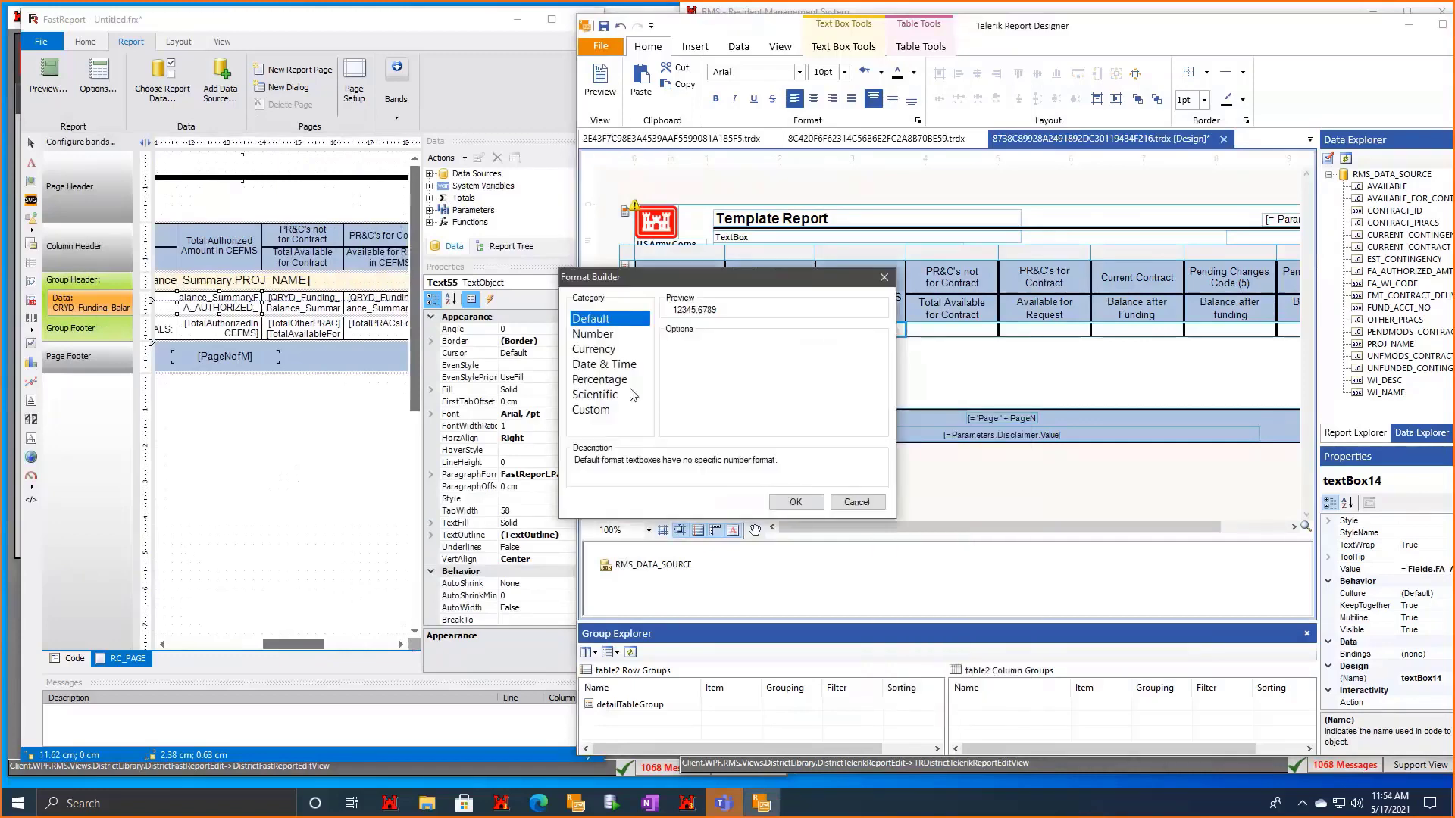
left_click(590, 351)
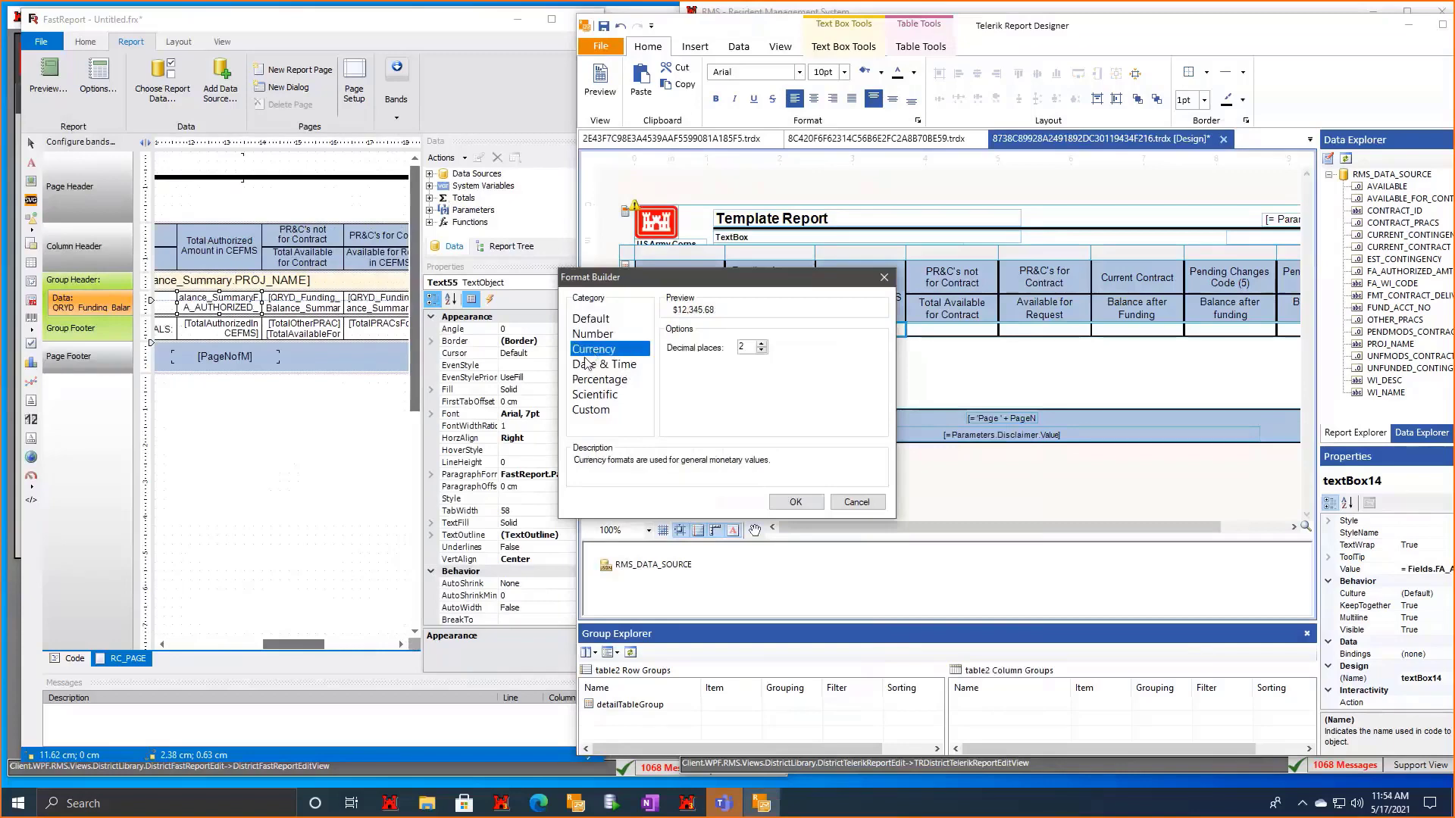
left_click(795, 503)
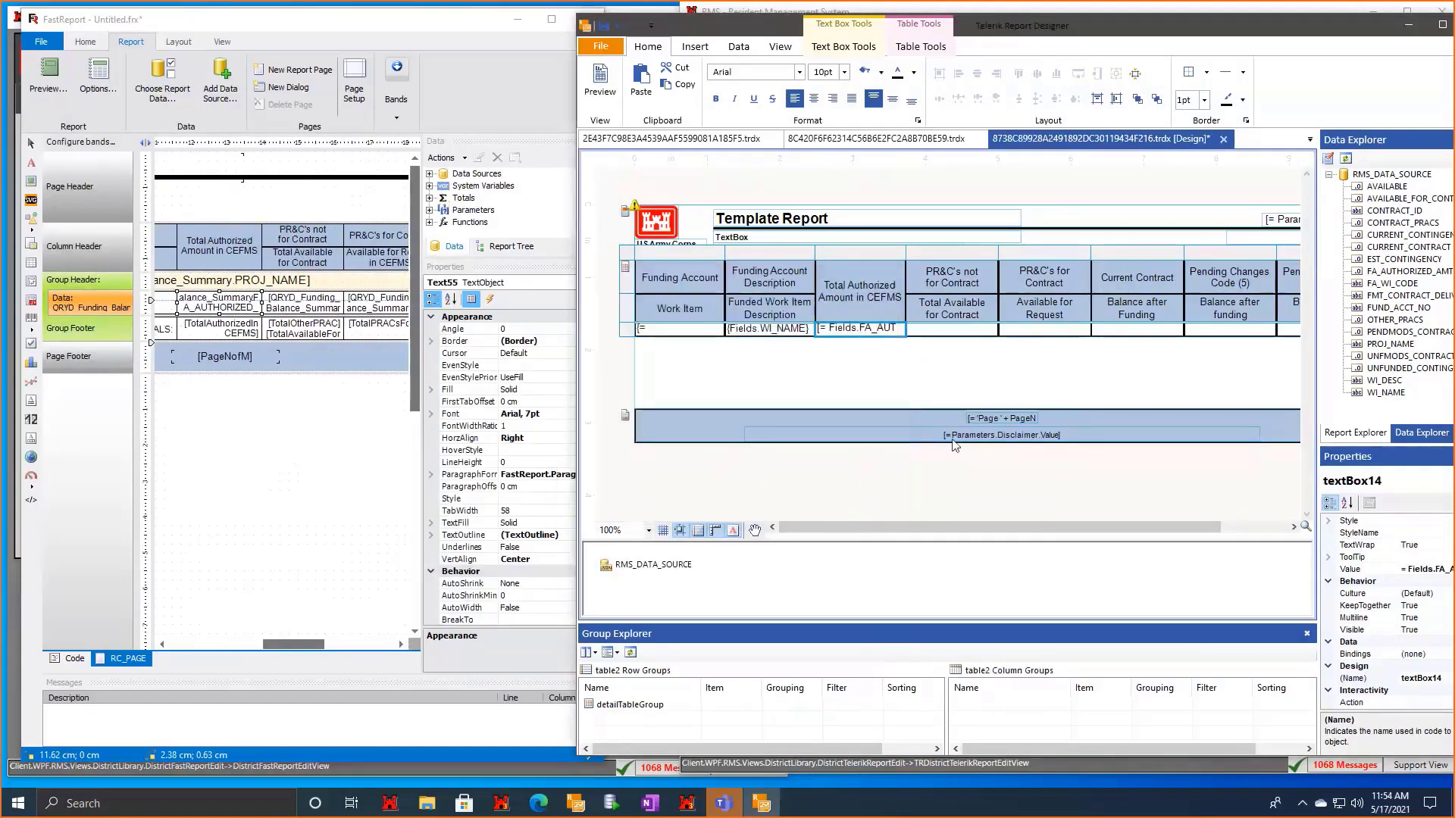
left_click(832, 98)
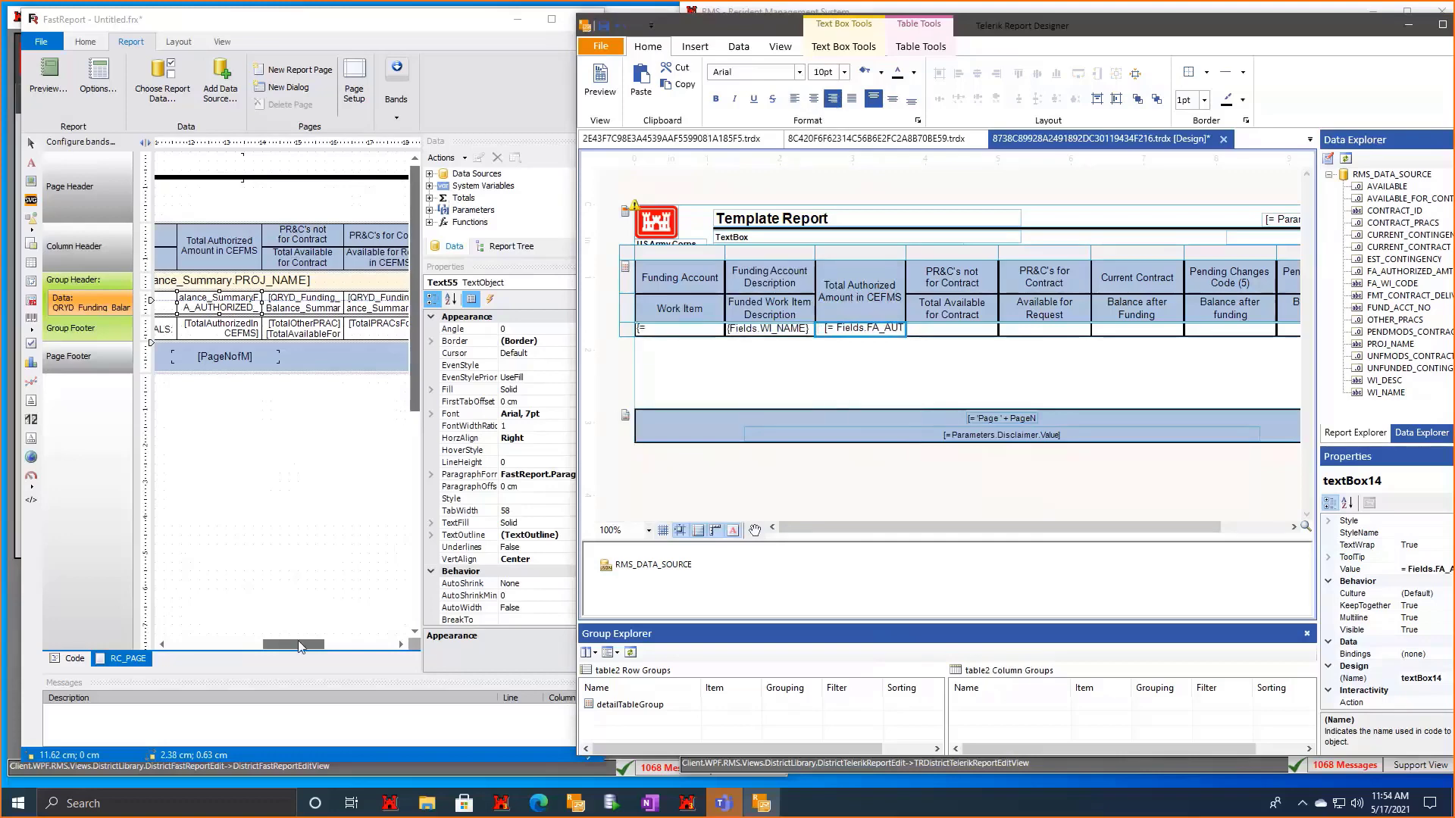
Switch to FastReport and open the fourth data cell's text beside the Telerik designer to examine its field references.
left_click(308, 305)
right_click(288, 304)
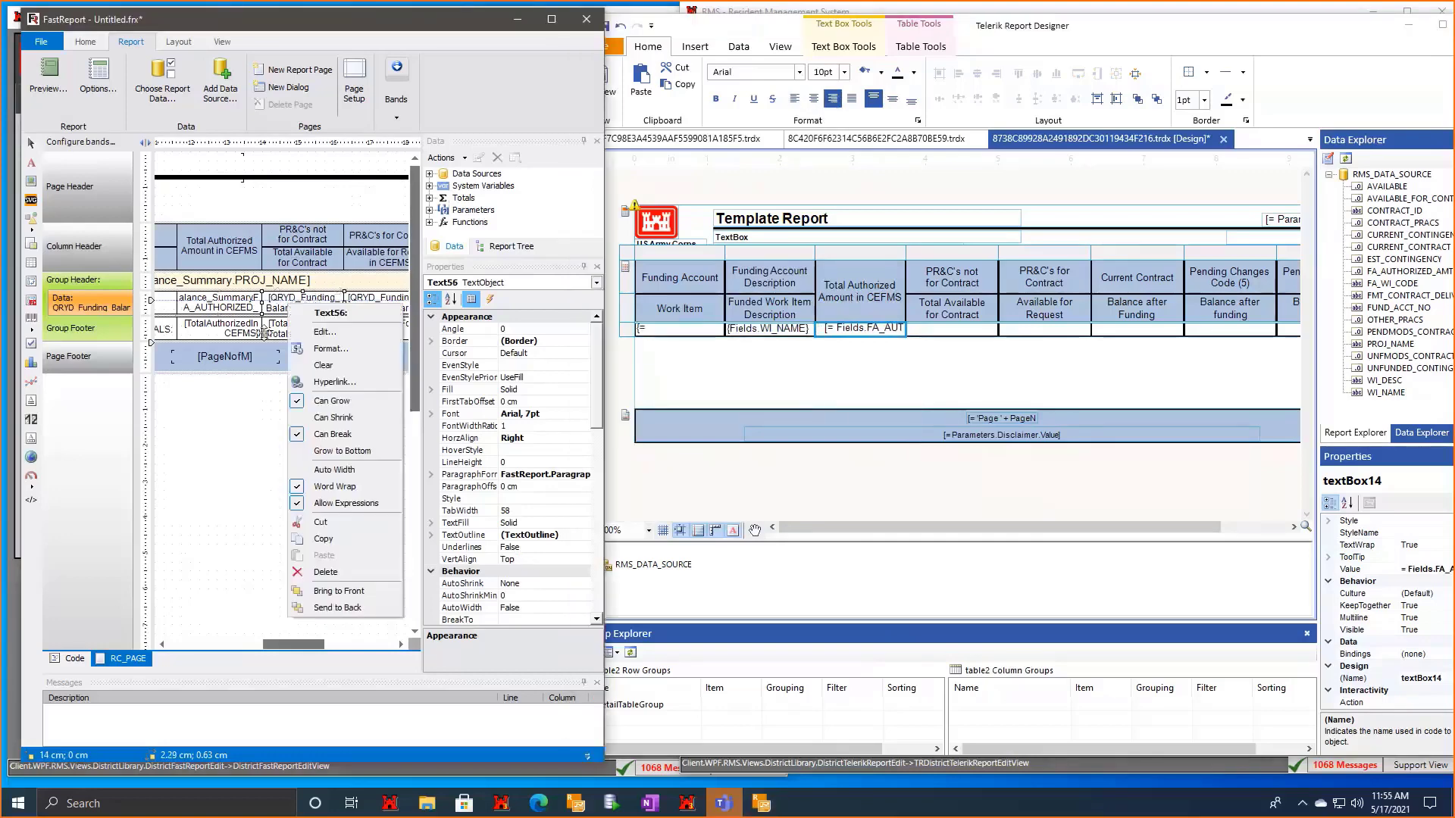
double_click(275, 309)
left_click_drag(701, 186, 430, 152)
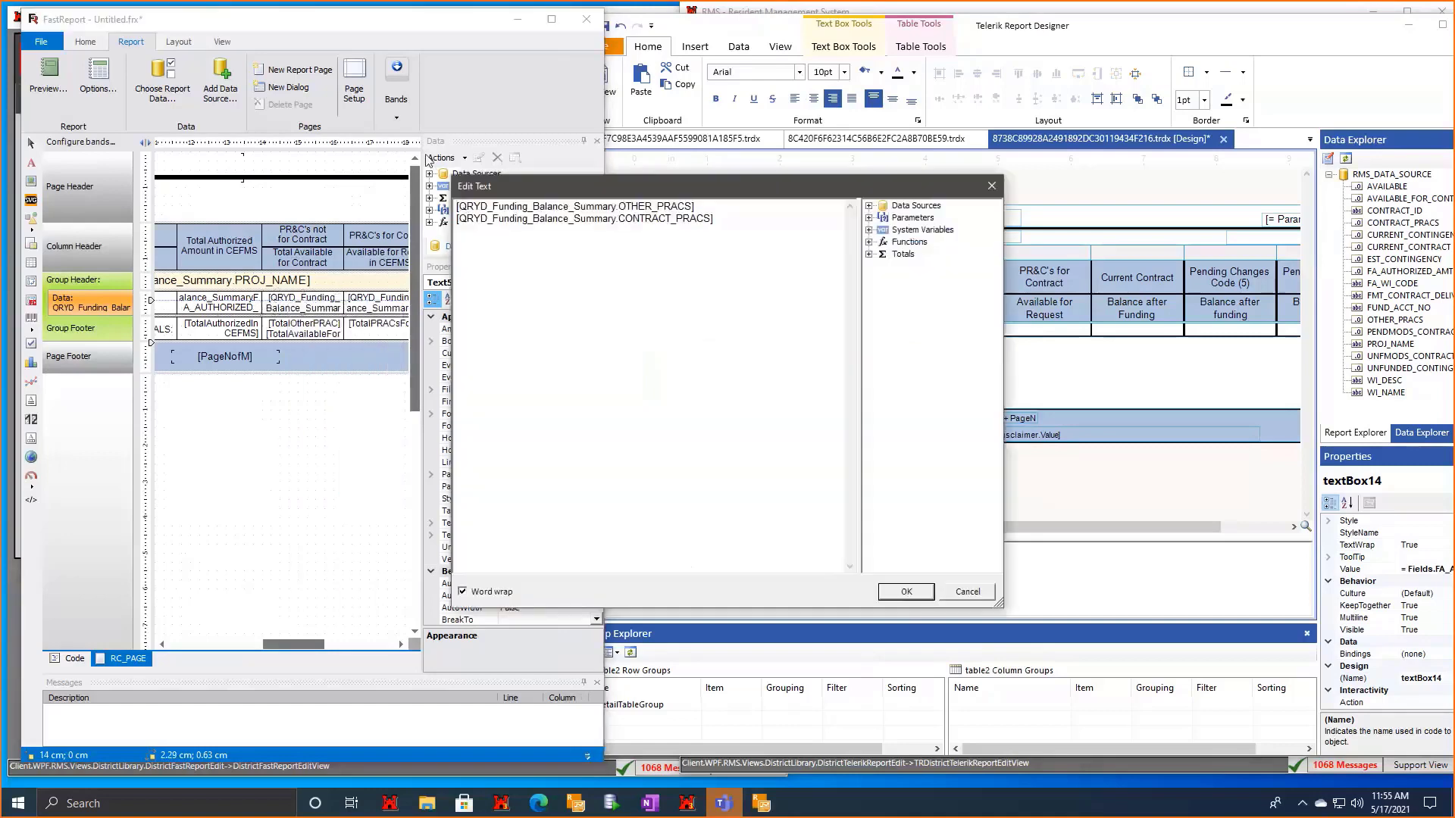
left_click_drag(732, 292, 690, 291)
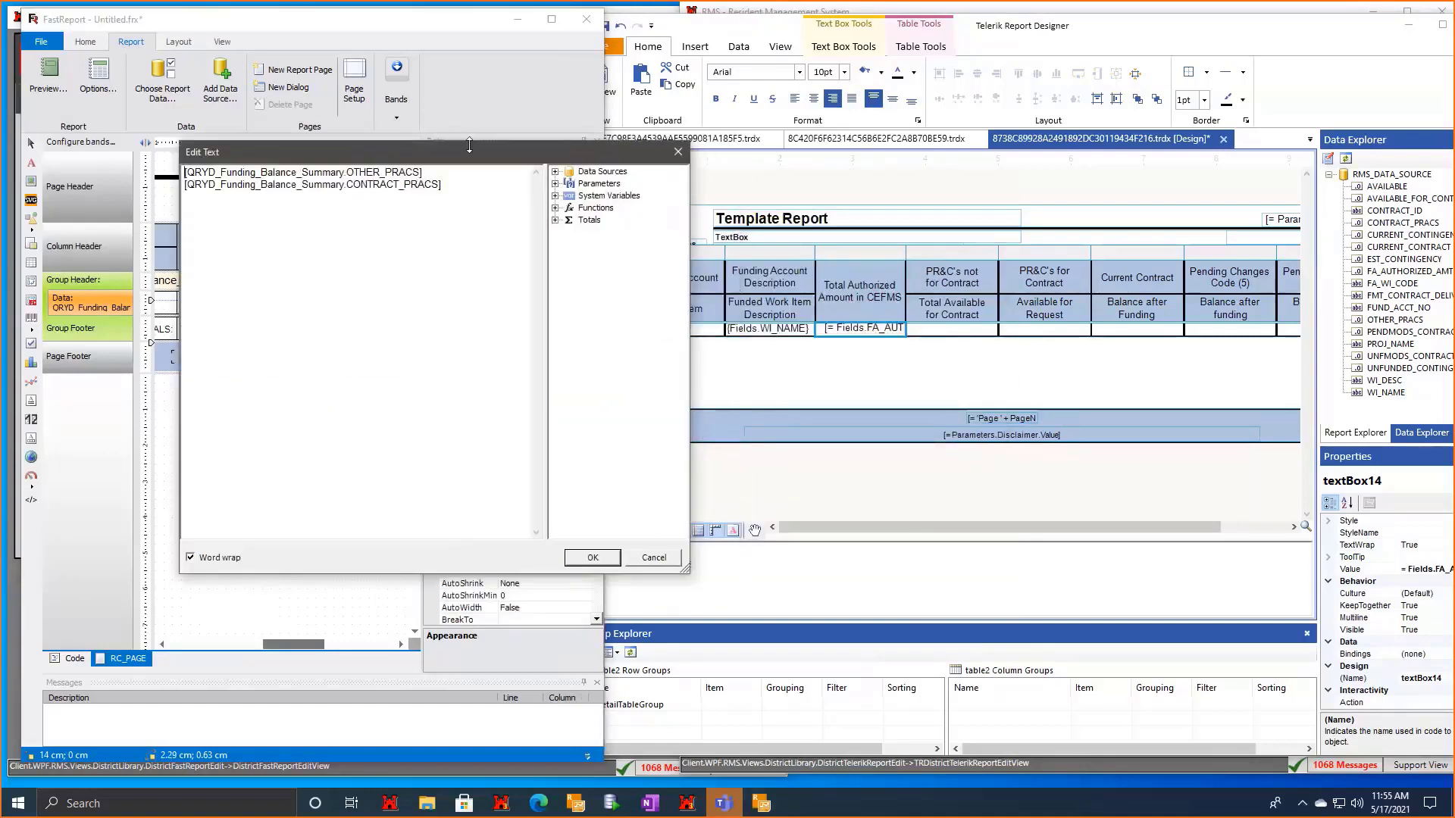
left_click_drag(466, 144, 195, 97)
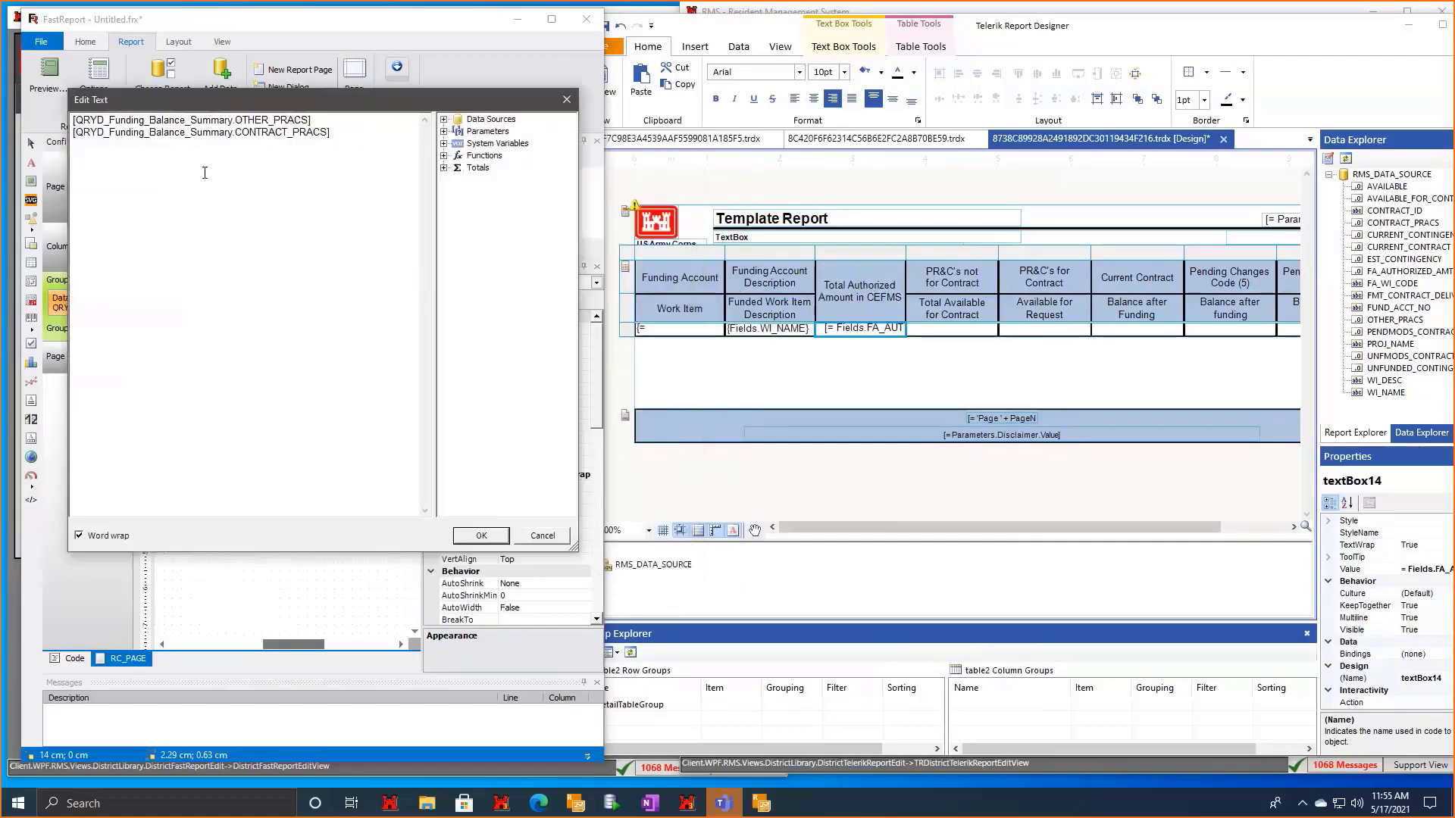
Set the first line of the fourth data cell's expression to {Fields.OTHER_PRACS}.
right_click(945, 343)
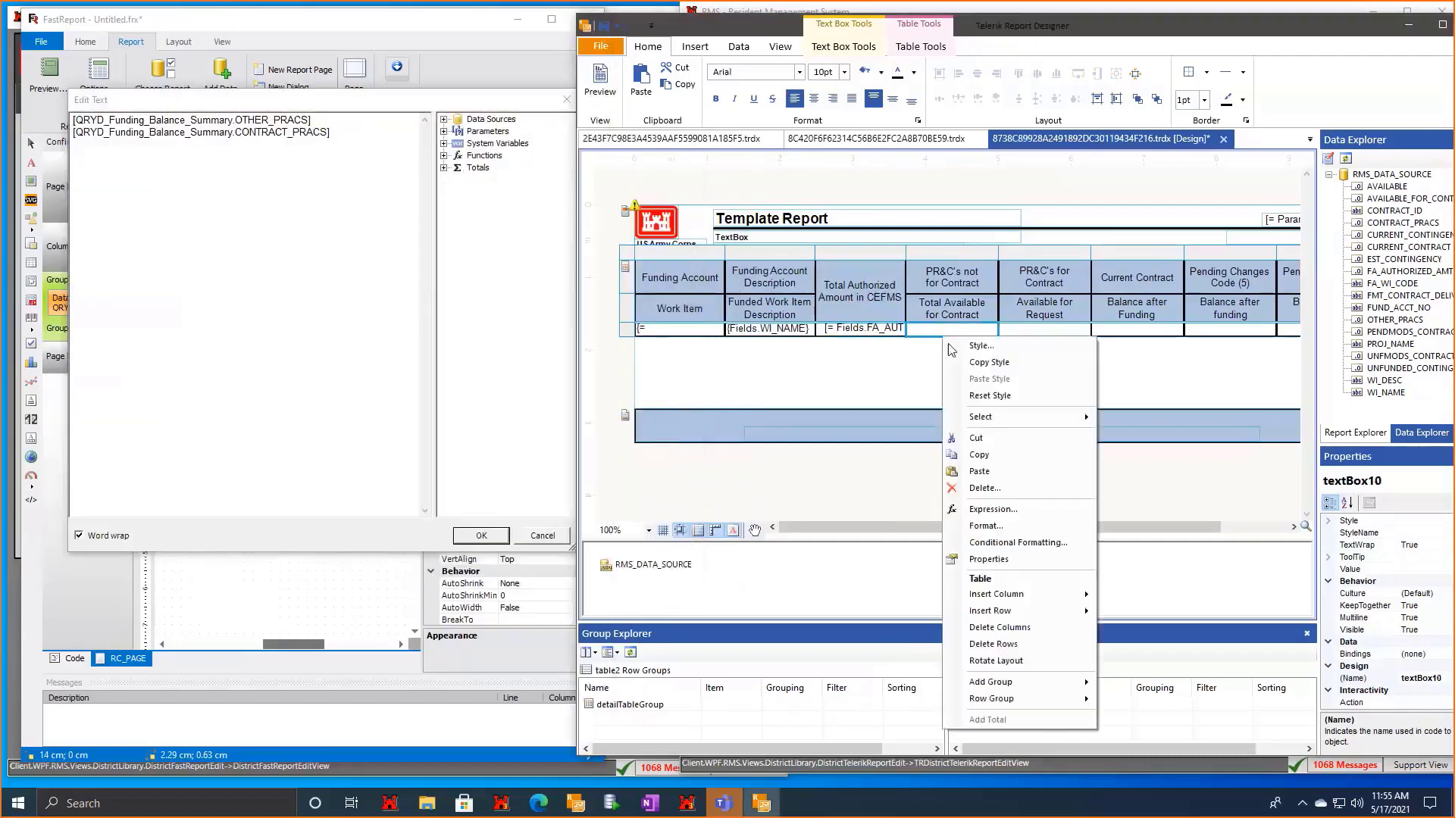
left_click(1021, 513)
left_click_drag(917, 144, 870, 134)
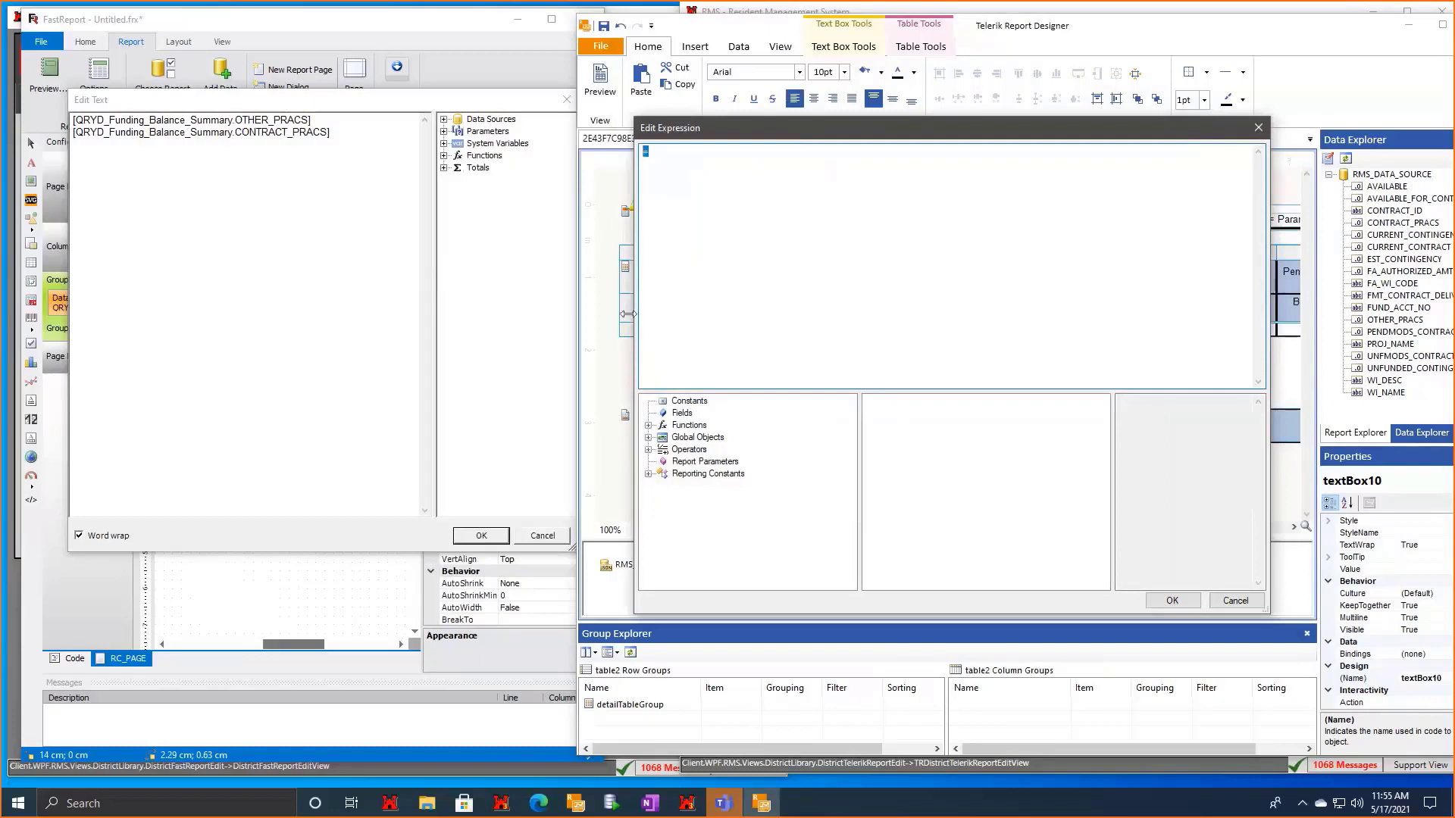
key("BackSpace")
left_click(682, 413)
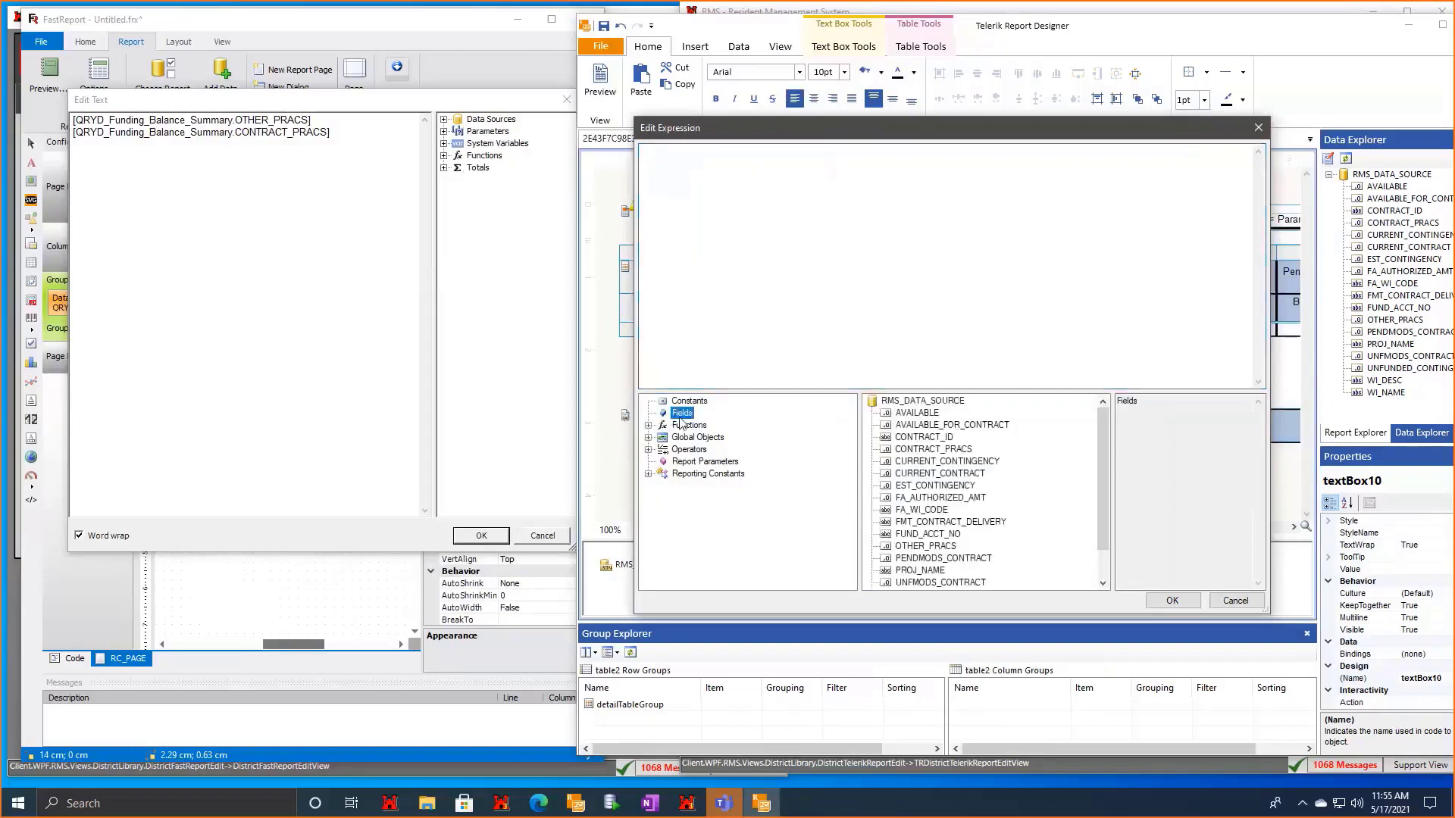
left_click(707, 203)
type("{}")
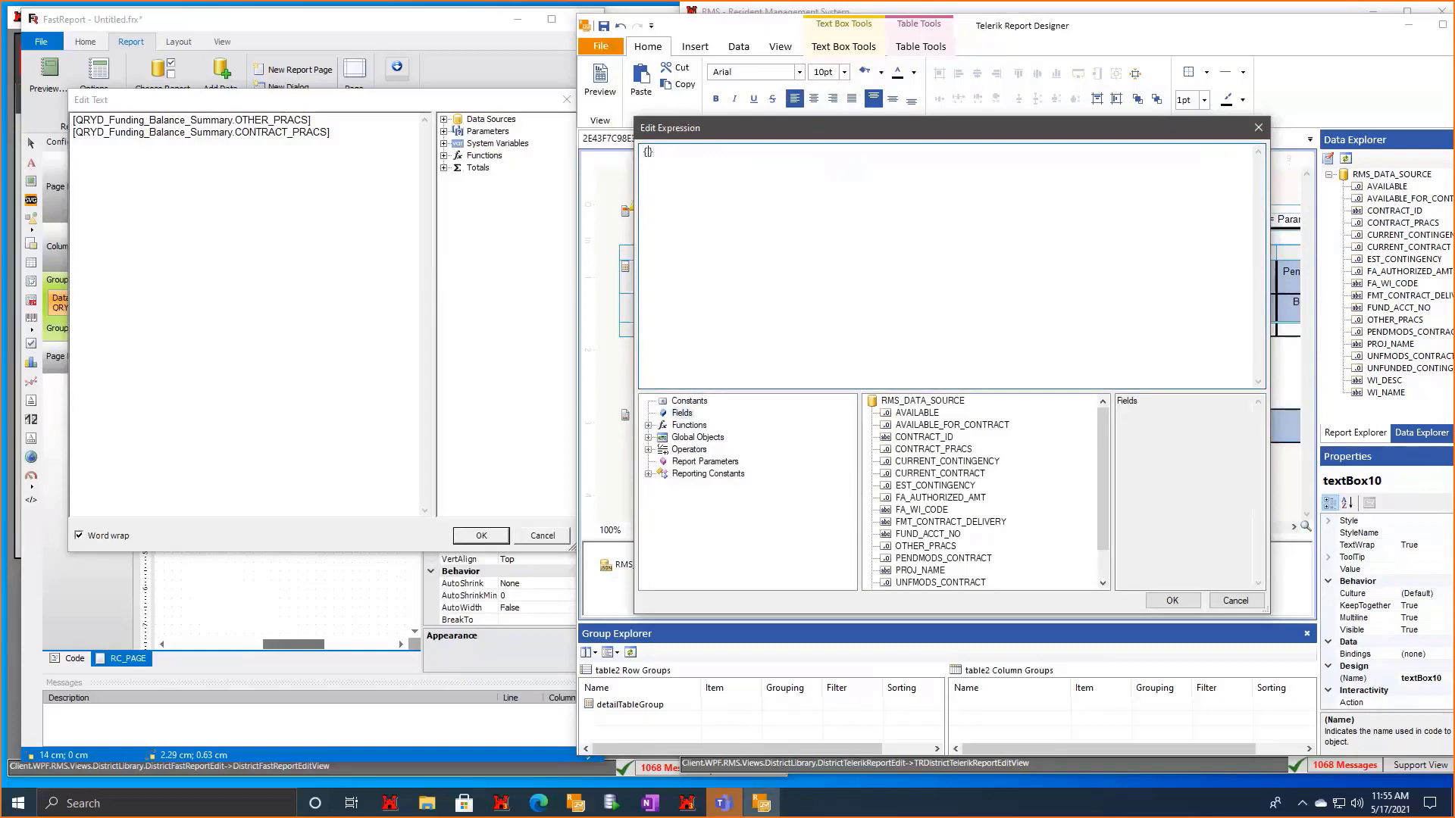
scroll(955, 508, "down", 1)
double_click(920, 510)
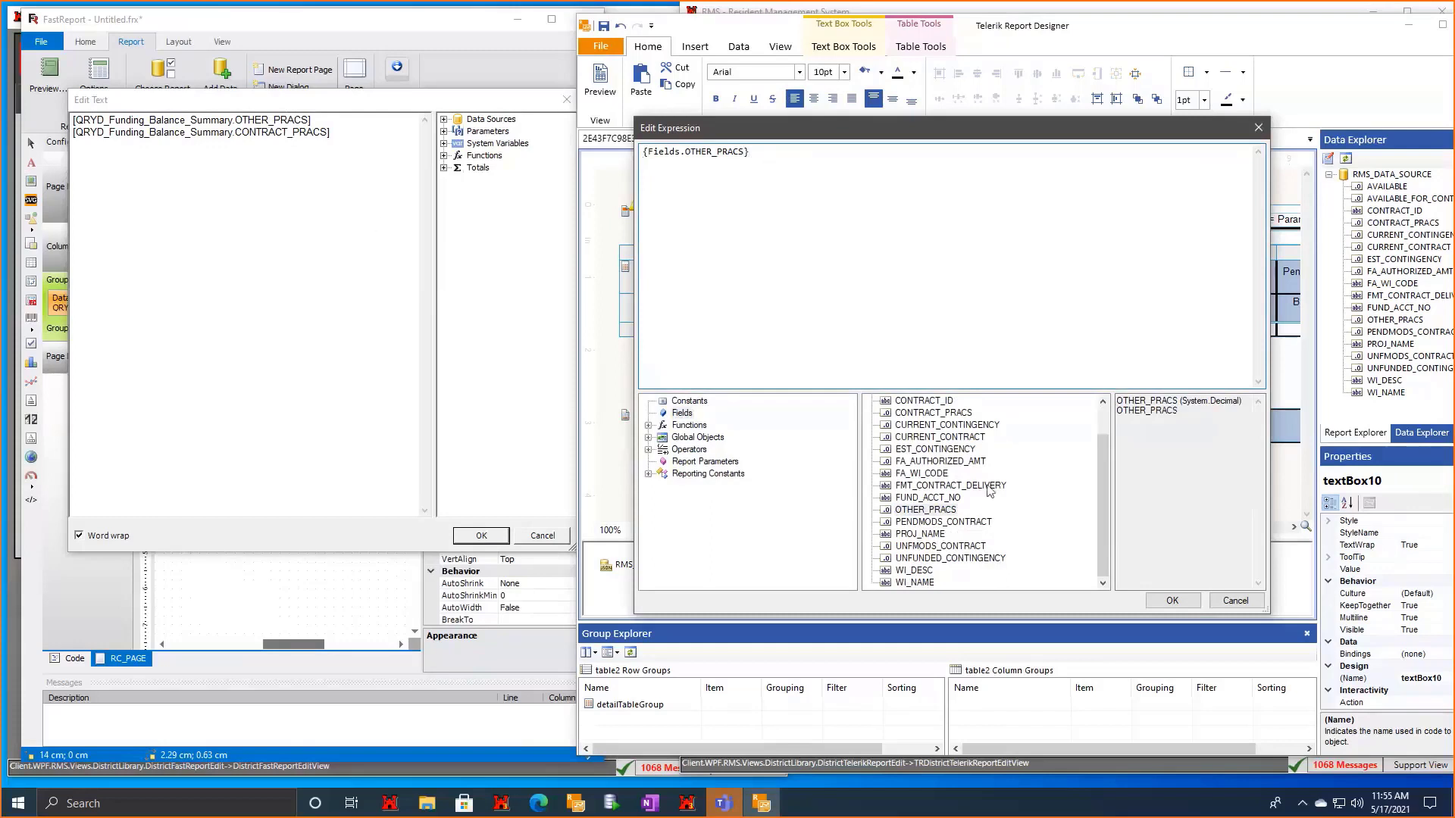
Add {Fields.CONTRACT_PRACS} as a second line of the fourth data cell's expression.
key("Return")
scroll(924, 456, "up", 1)
double_click(939, 450)
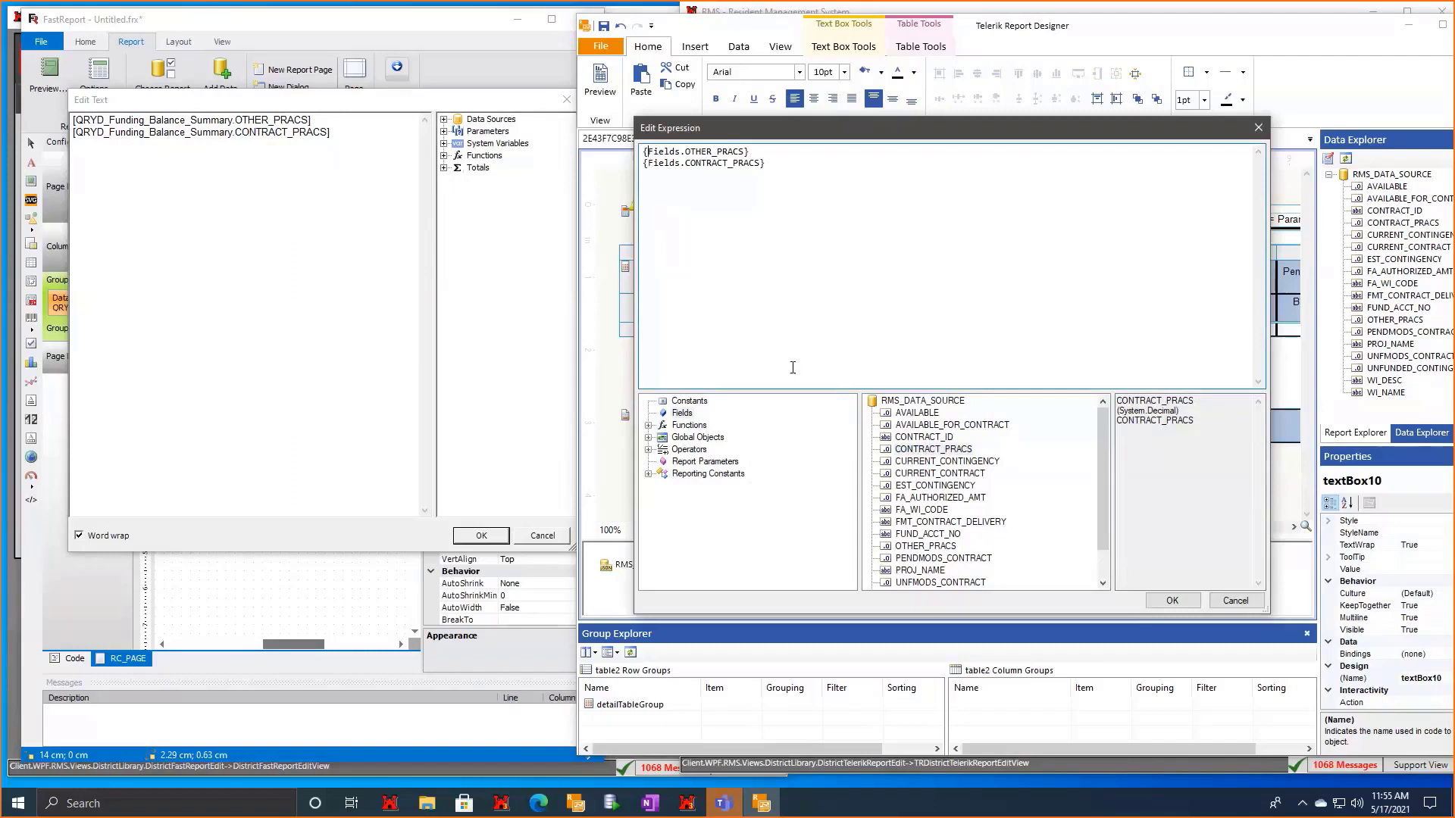
Insert the Format text function before Fields.OTHER_PRACS in the fourth data cell's expression and accept the expression.
left_click(649, 425)
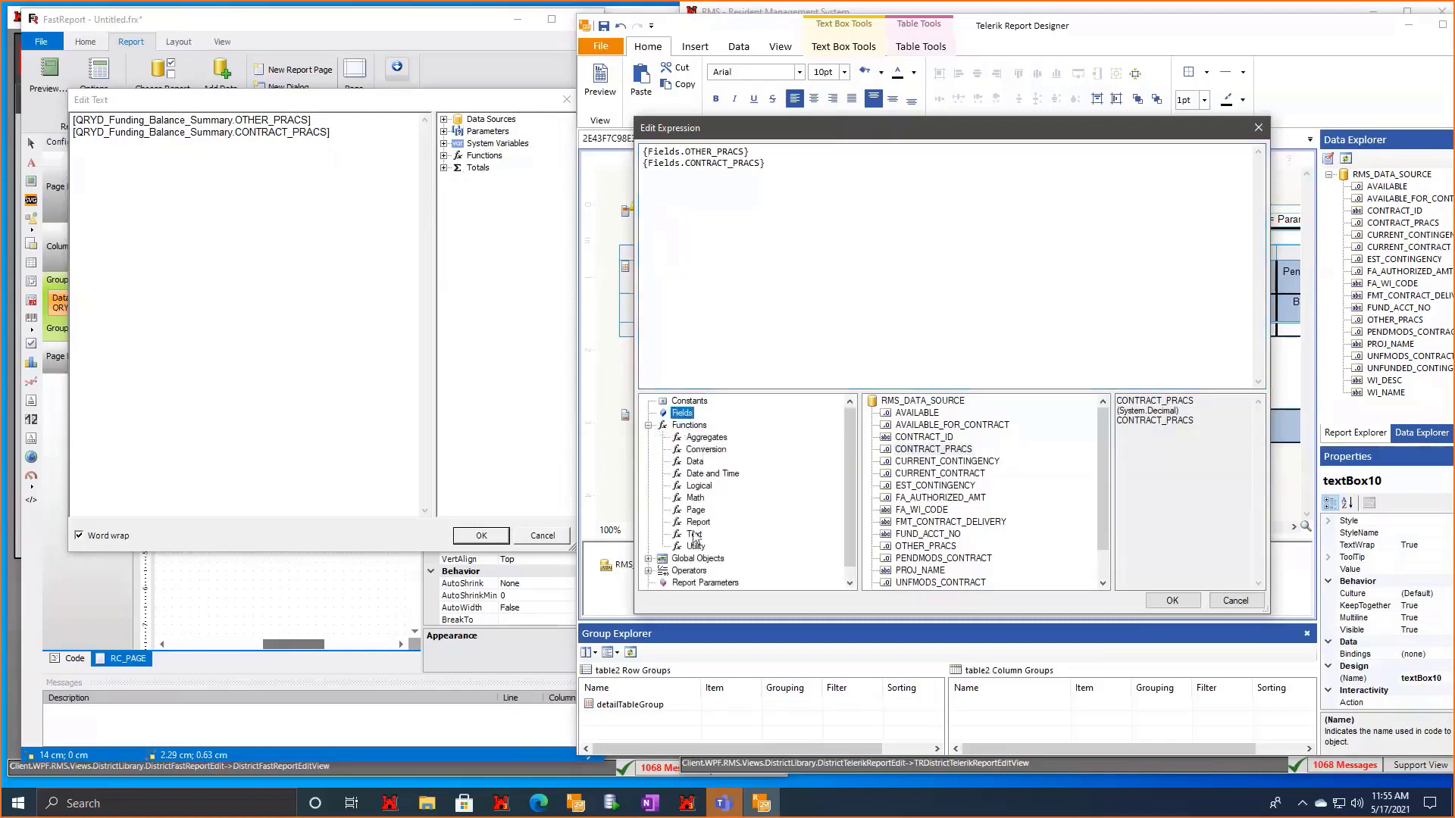
left_click(694, 534)
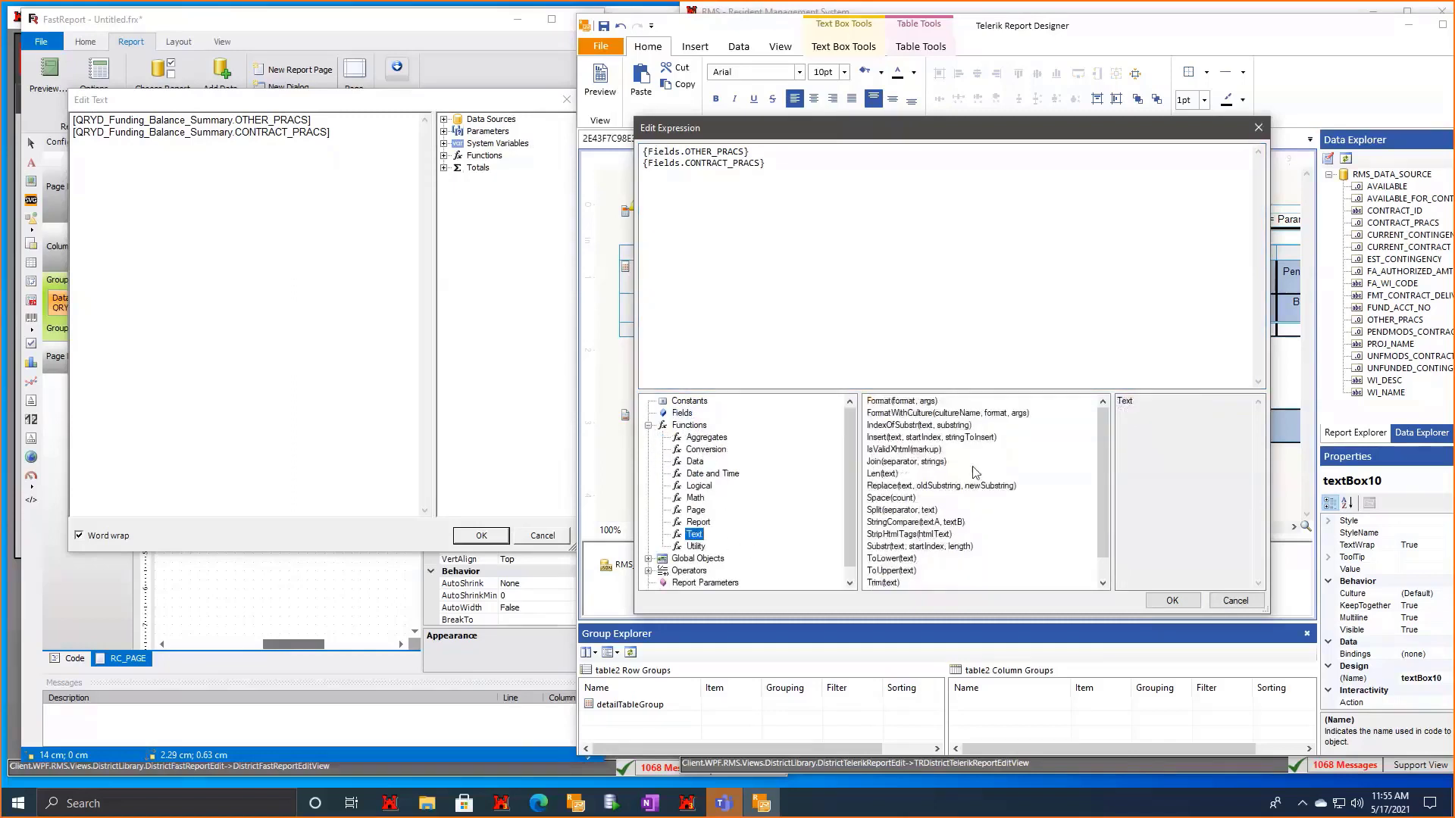
left_click(654, 163)
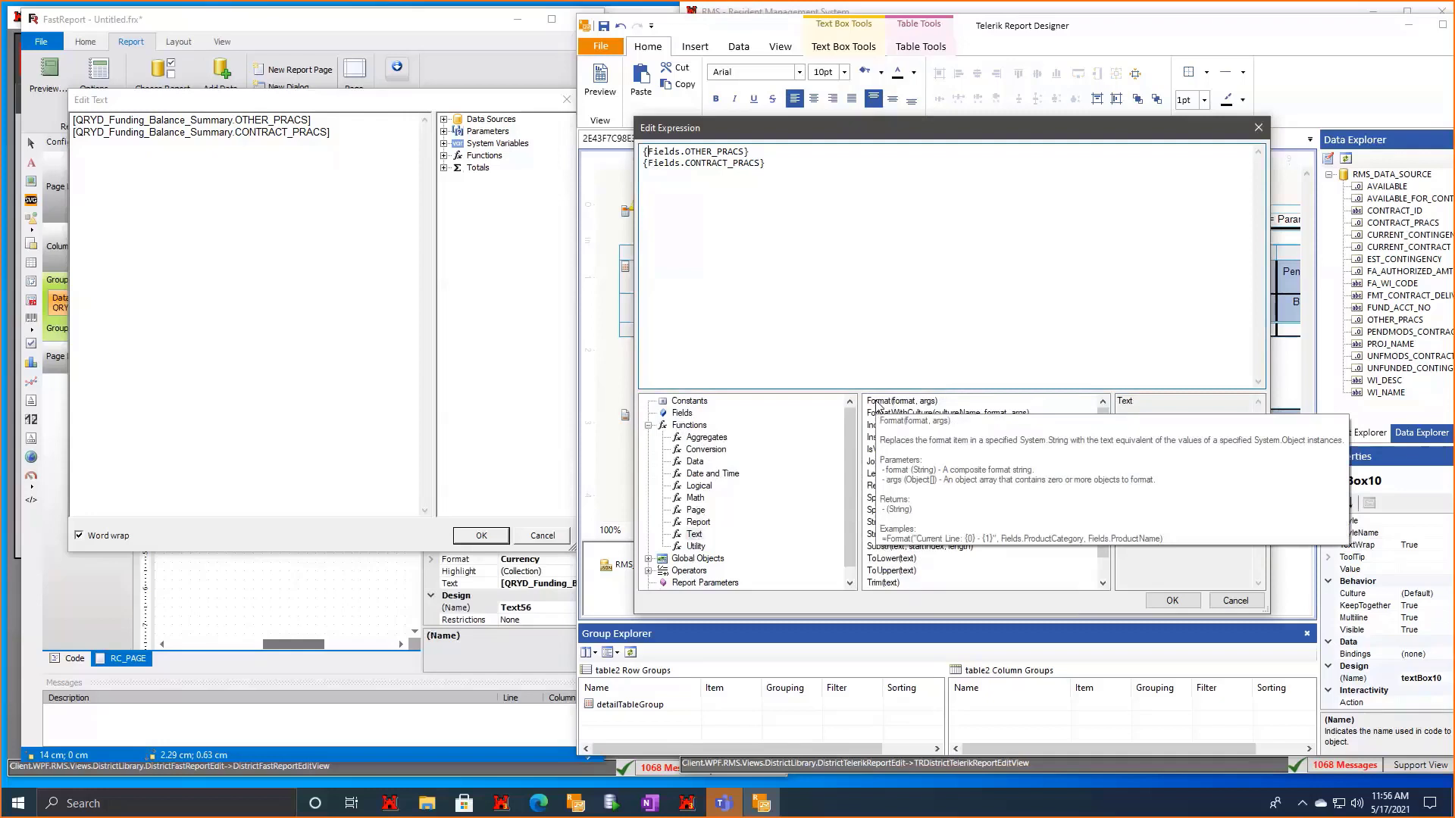
left_click(877, 407)
double_click(876, 407)
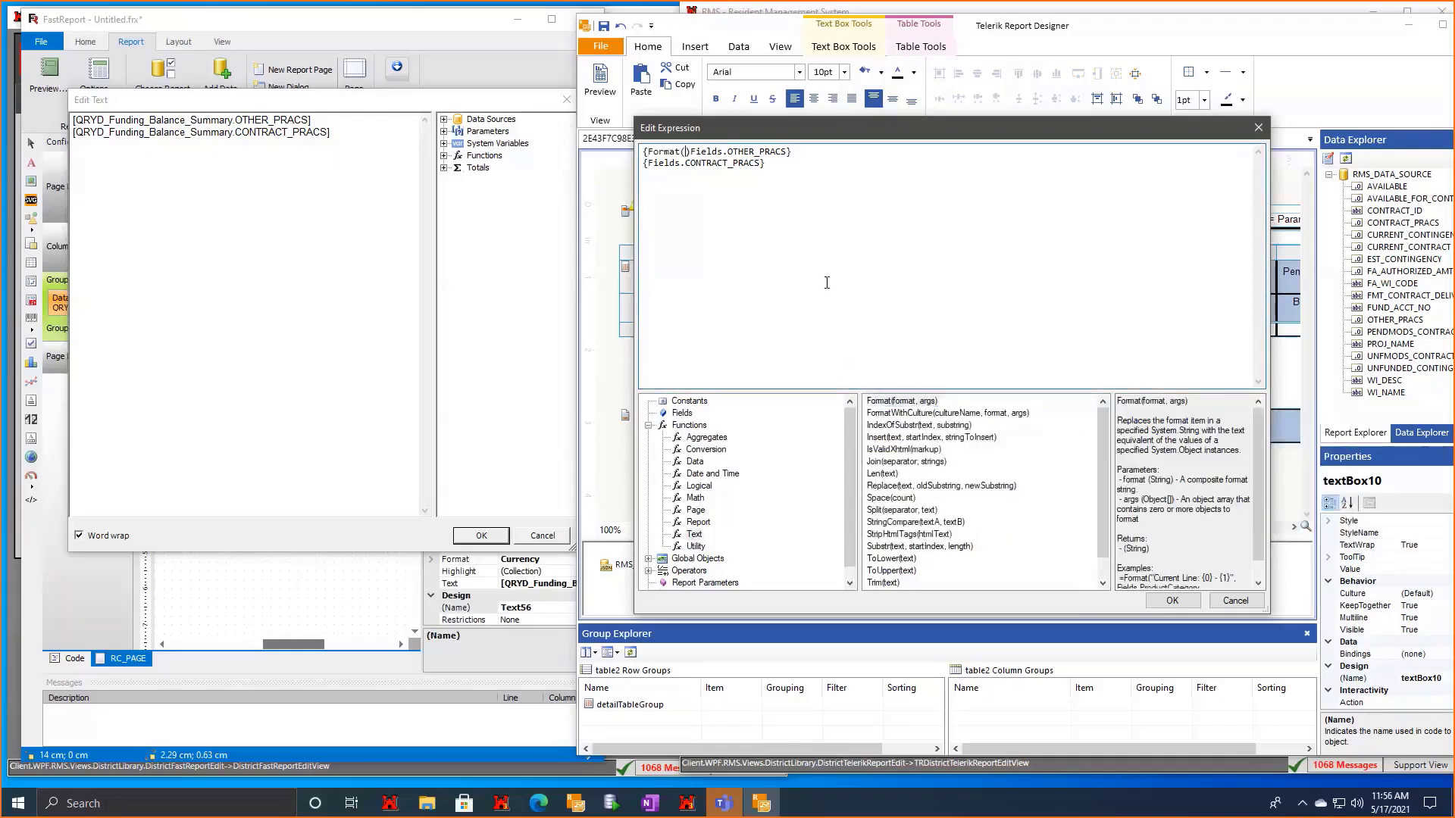
key("Delete")
left_click(1173, 601)
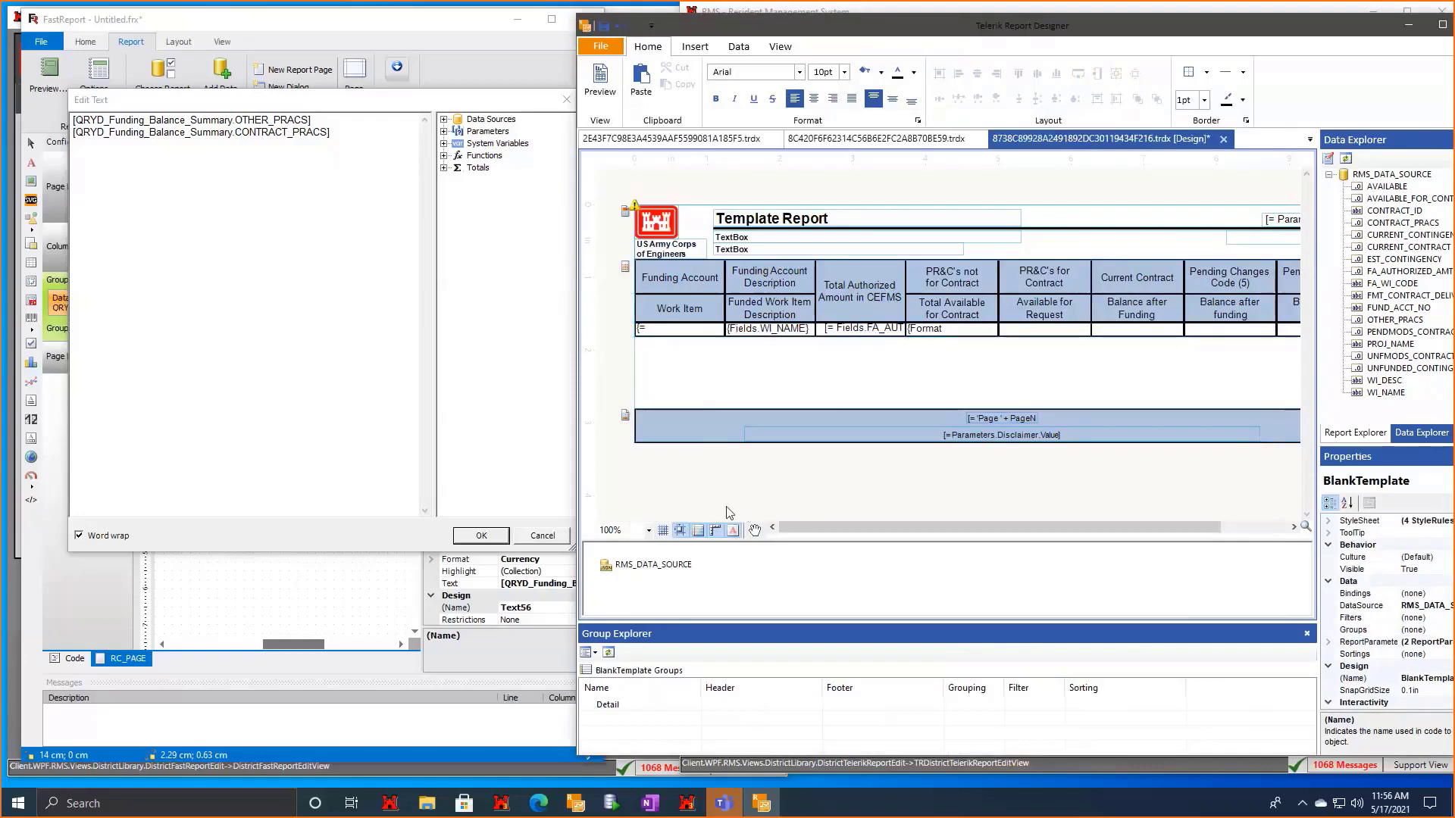
Maximize the Telerik designer and open the report's parameter collection for editing.
right_click(696, 479)
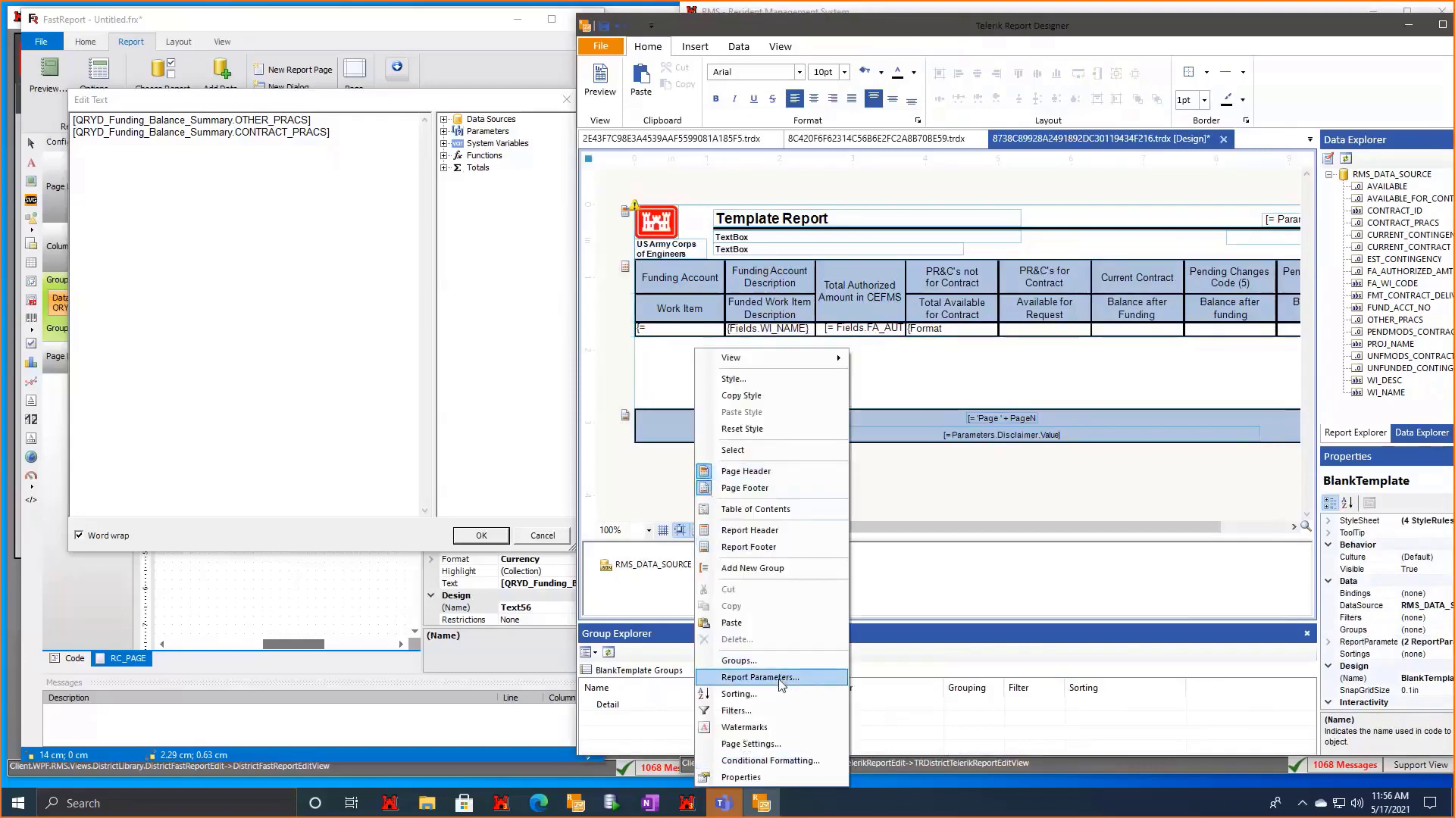
left_click(1200, 12)
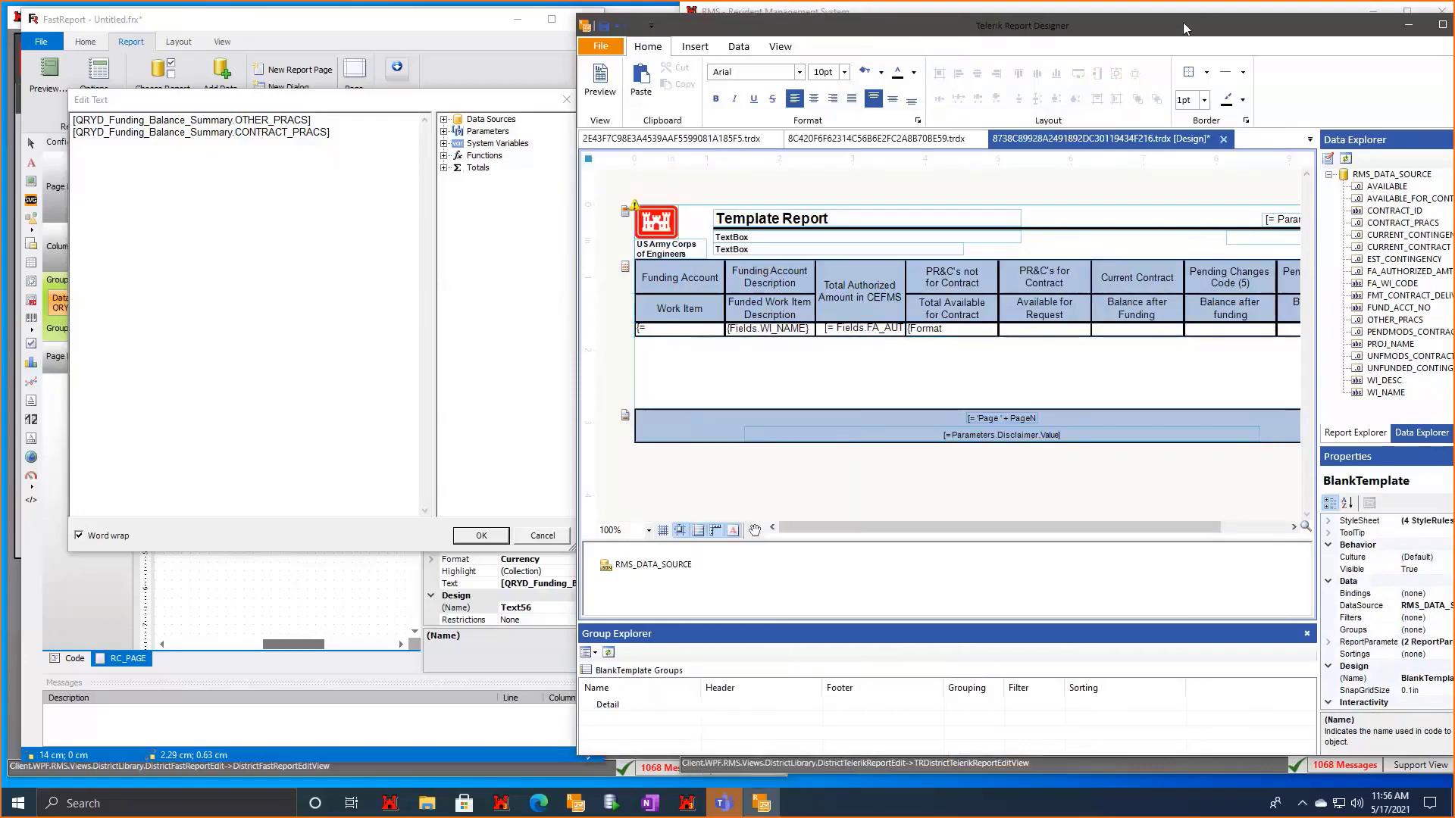
double_click(1183, 22)
right_click(914, 371)
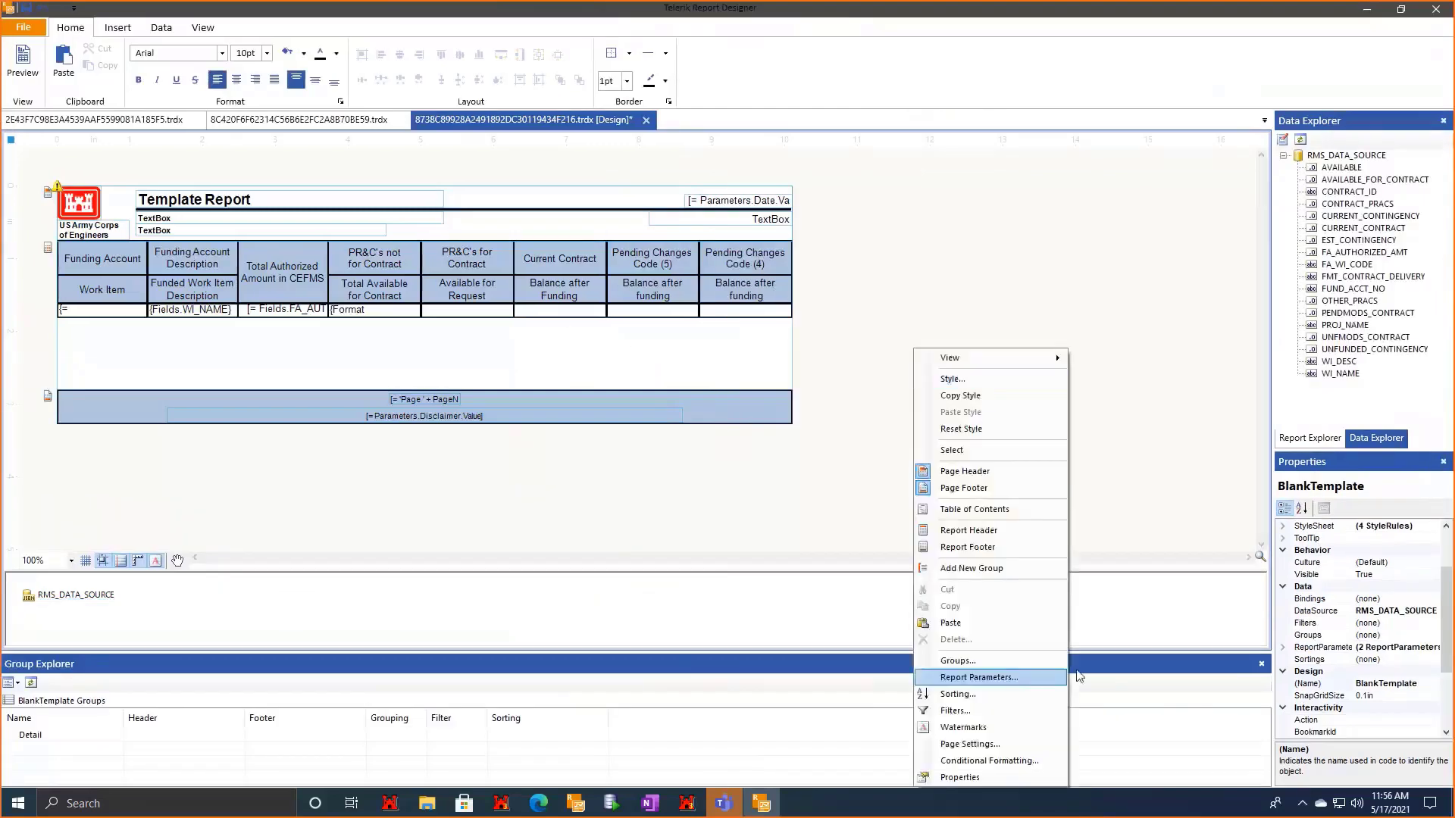
left_click(1027, 687)
left_click_drag(629, 261, 718, 252)
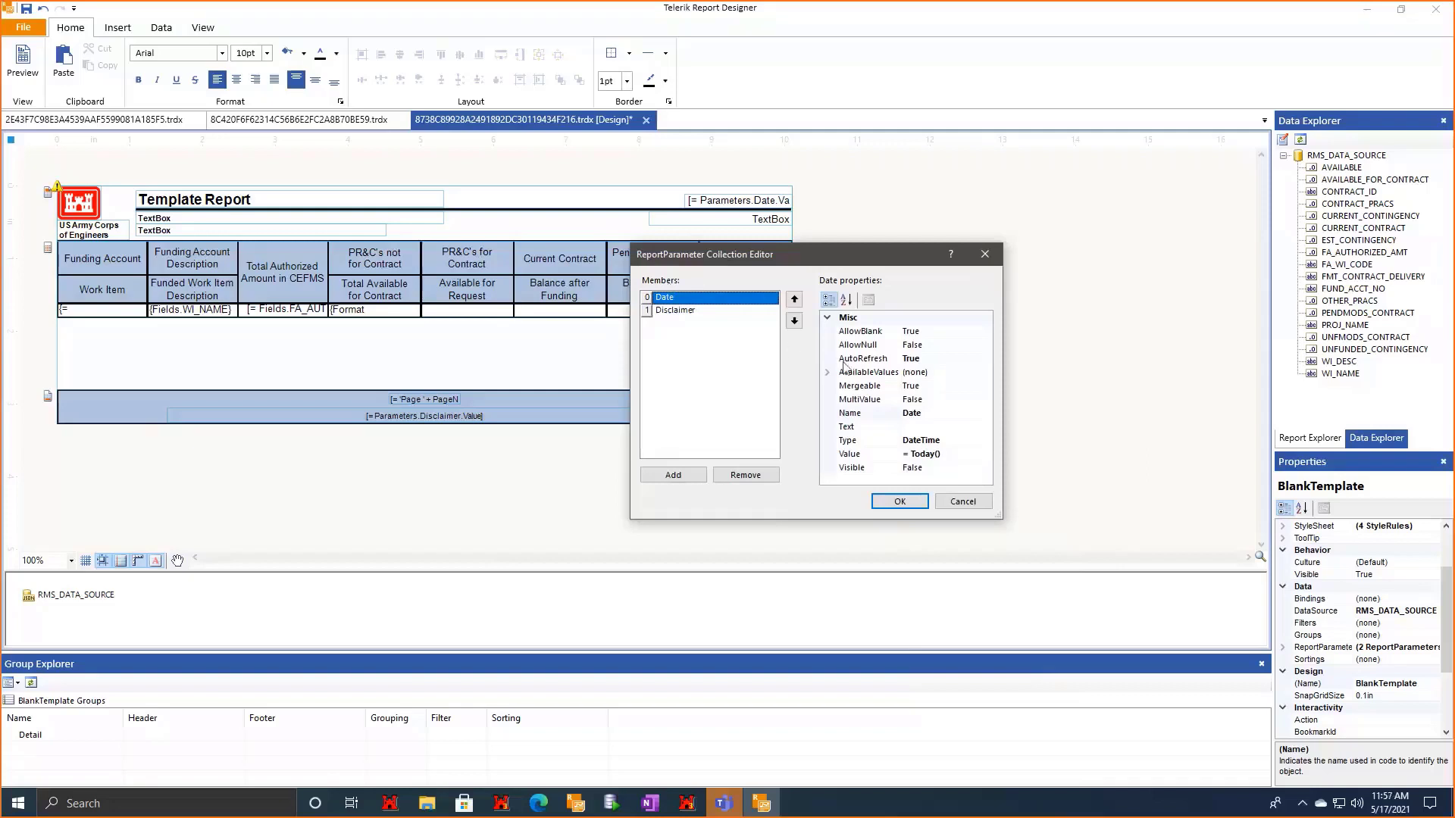
Add two new report parameters after Disclaimer and remove the second of them.
left_click(670, 476)
left_click(672, 476)
left_click(741, 479)
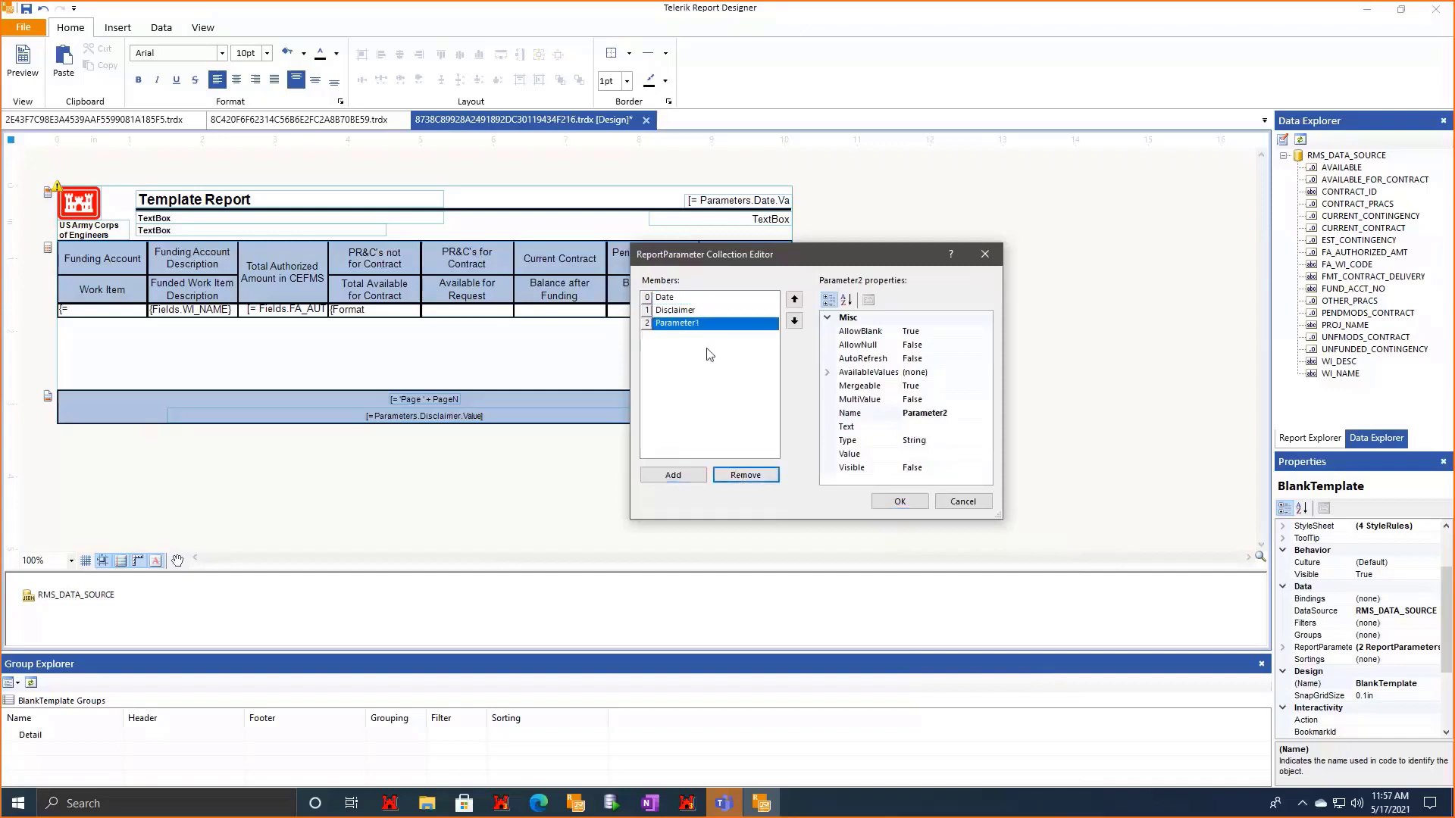
Name the new report parameter CurrencyFormat, give it the value {0 : $#,0.00}, and accept the parameter collection.
left_click(950, 414)
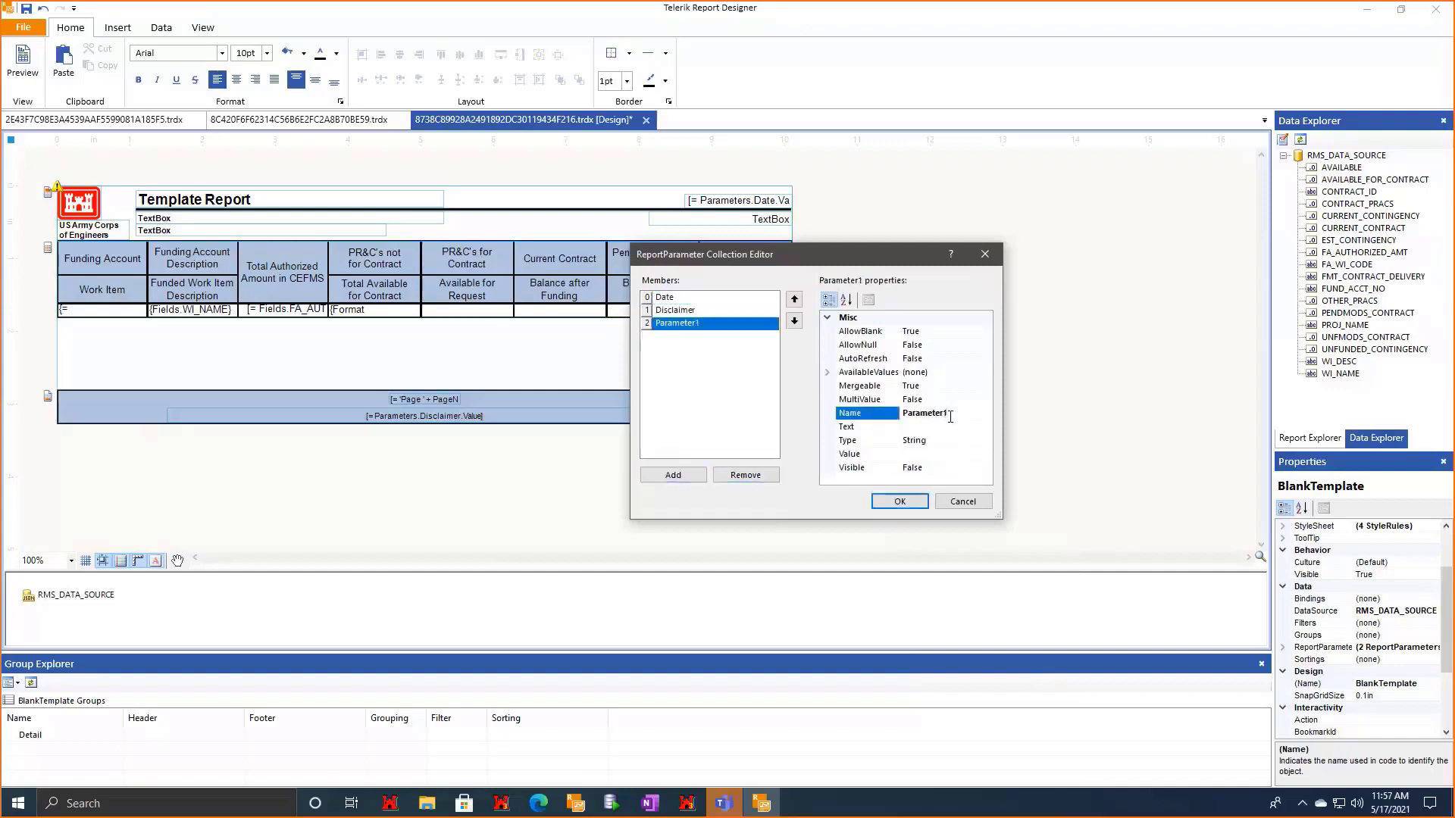
double_click(950, 415)
type("CurrencyFormat")
key("alt+Tab")
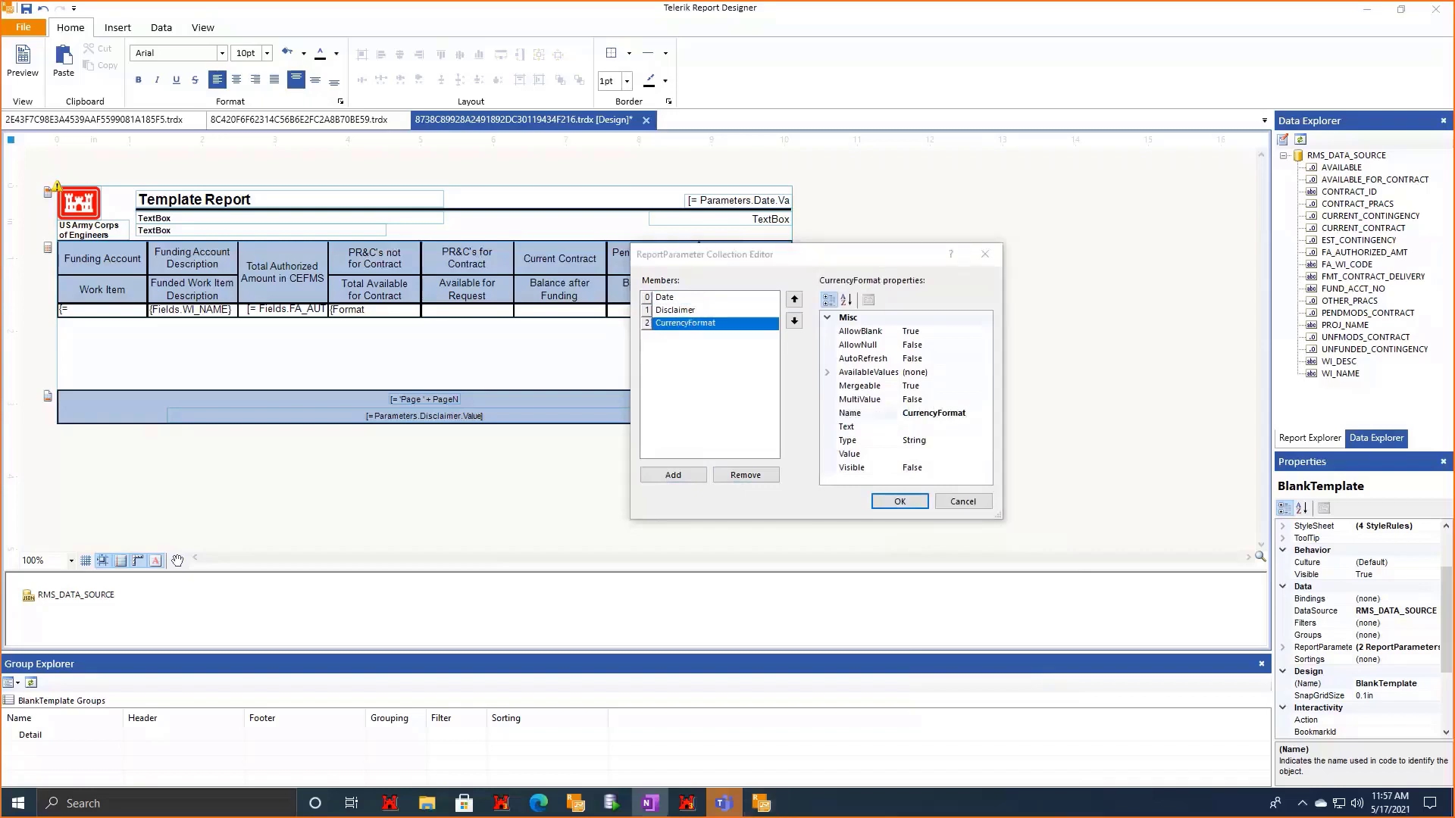
left_click(919, 454)
type("{0 : $#,0.00}")
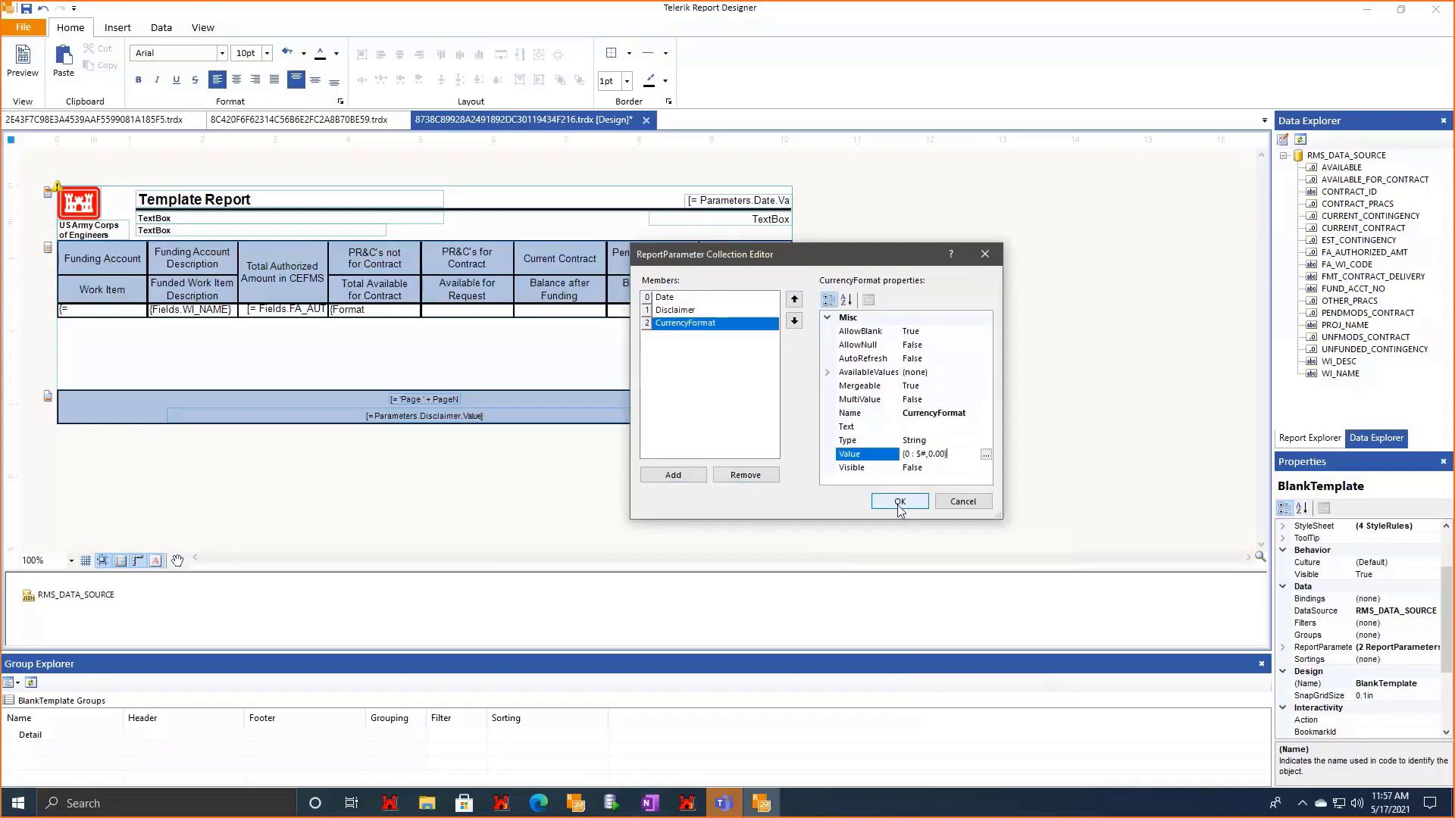
left_click(900, 503)
Insert Parameters.CurrencyFormat.Value and a comma before Fields.OTHER_PRACS in the fourth data cell's Format function and accept the expression.
left_click(370, 312)
right_click(376, 312)
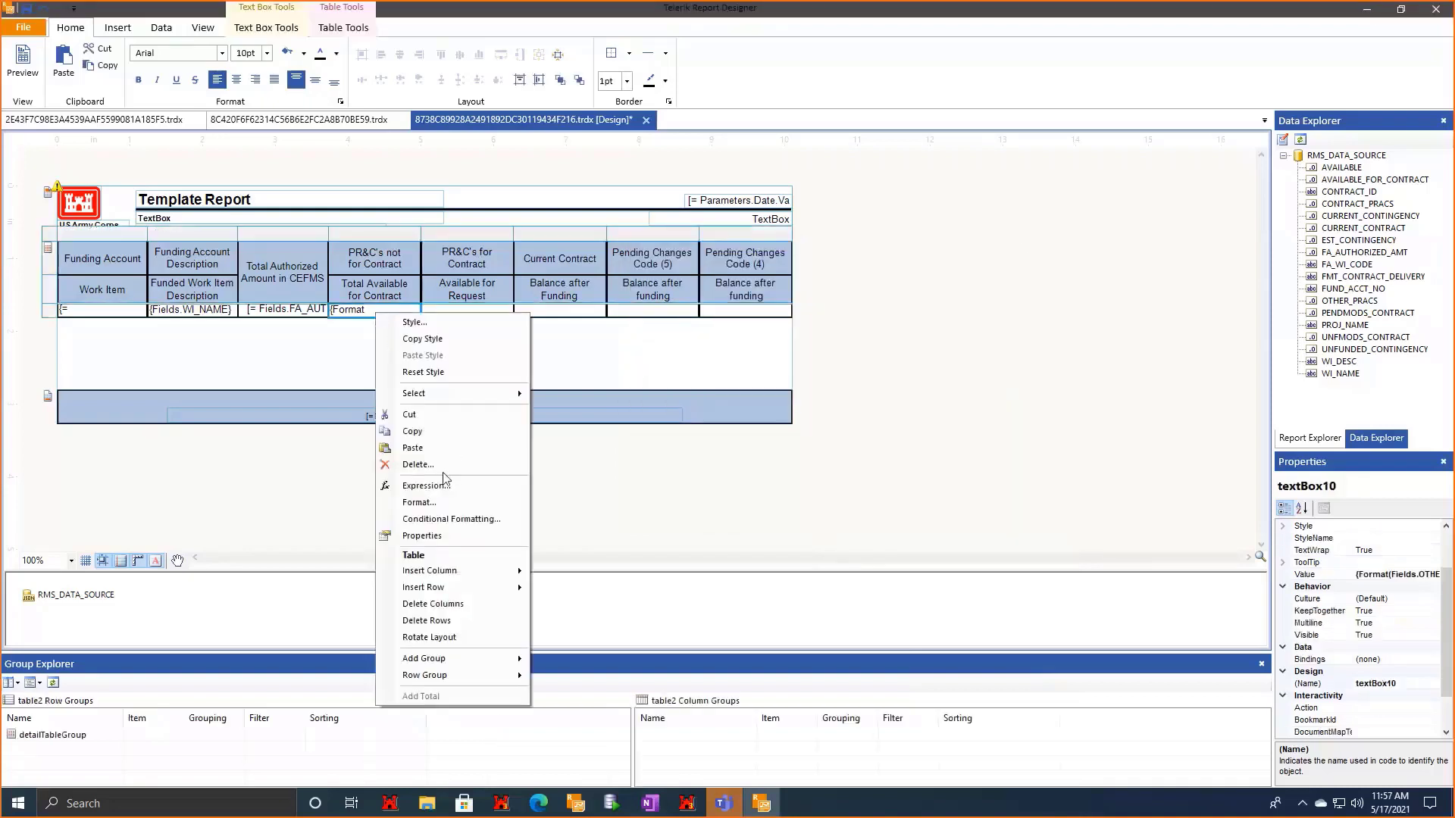
left_click(428, 486)
left_click(822, 220)
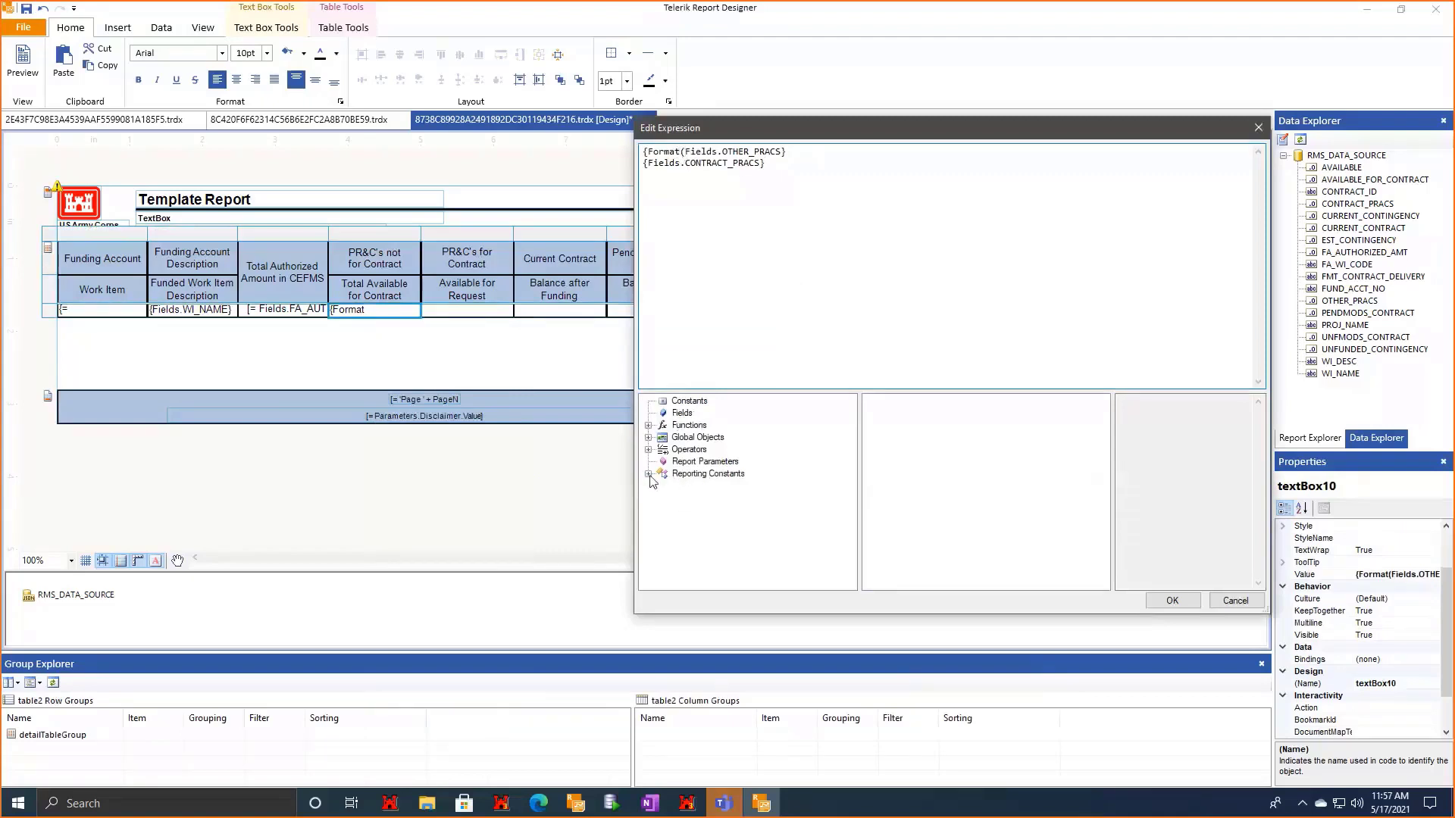
left_click(649, 425)
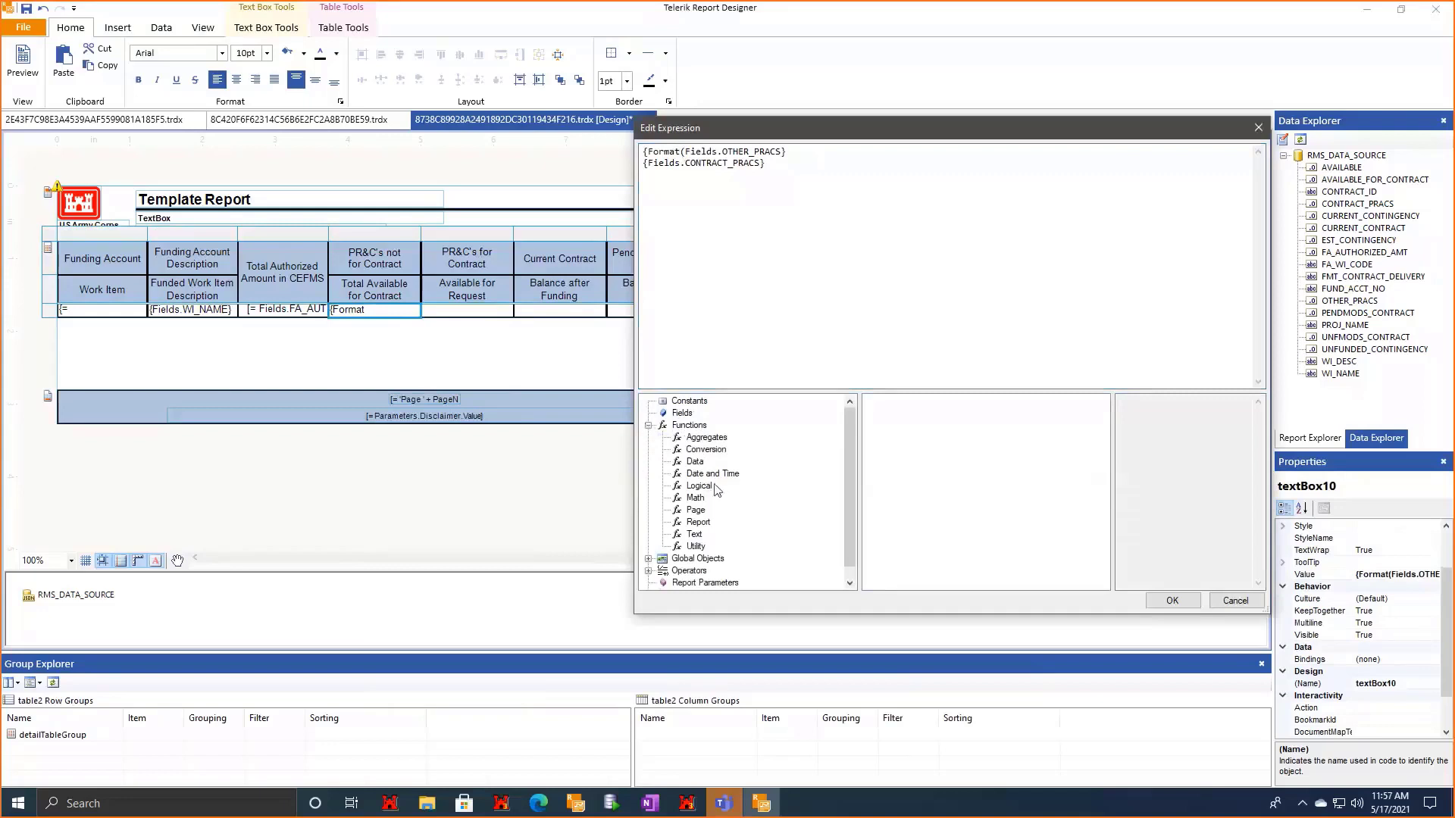
left_click(694, 534)
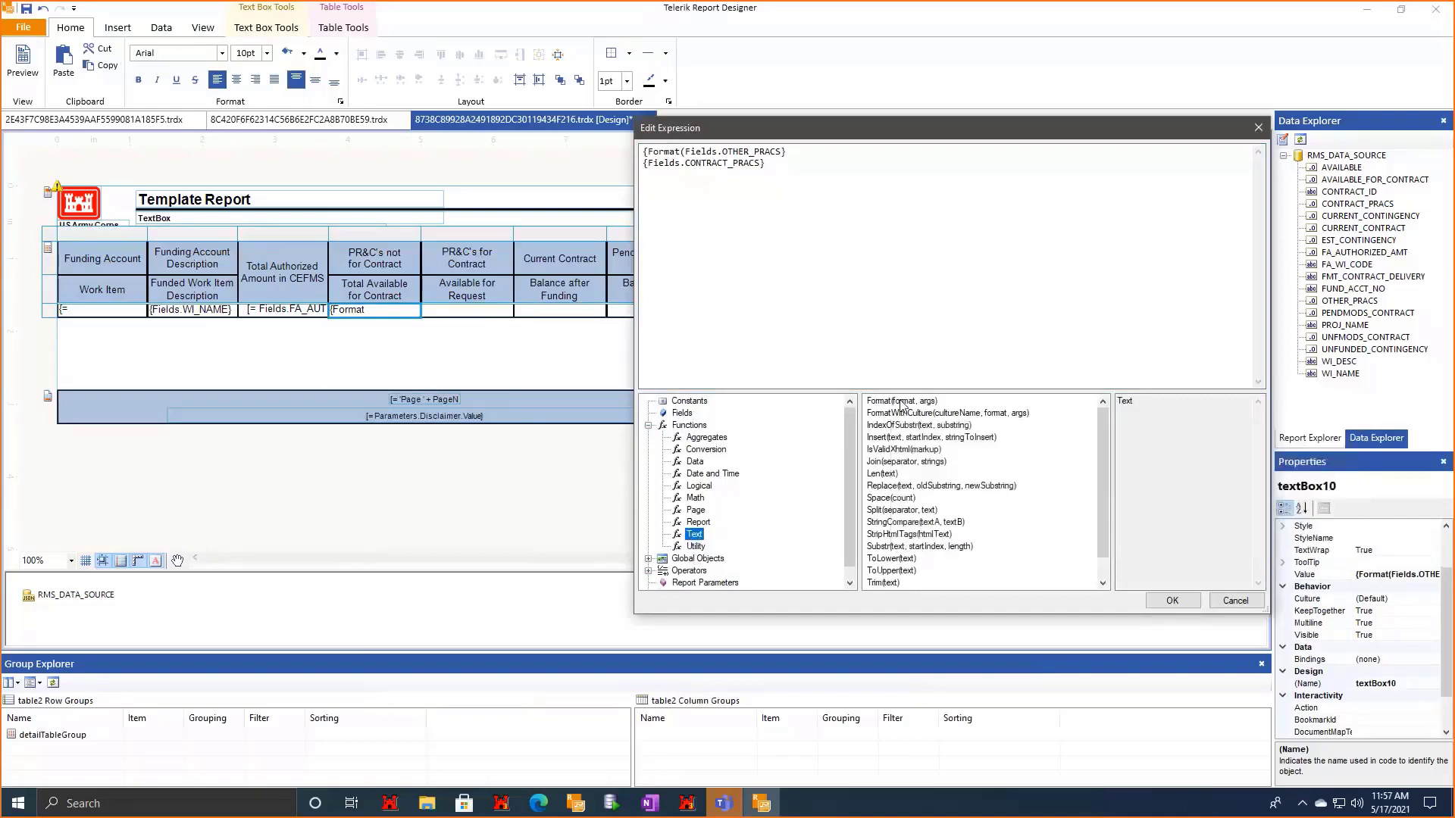
left_click(715, 584)
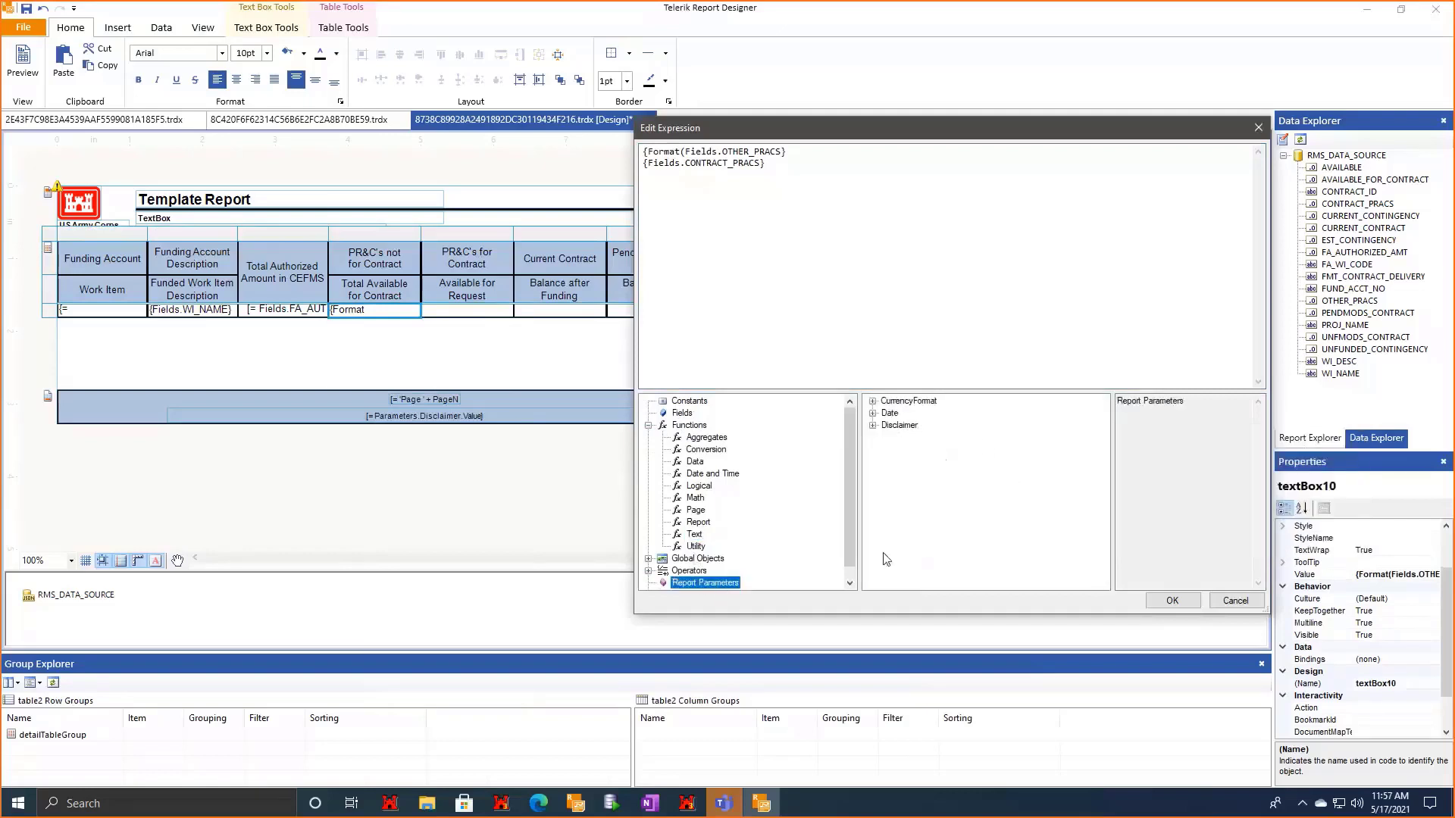
double_click(906, 401)
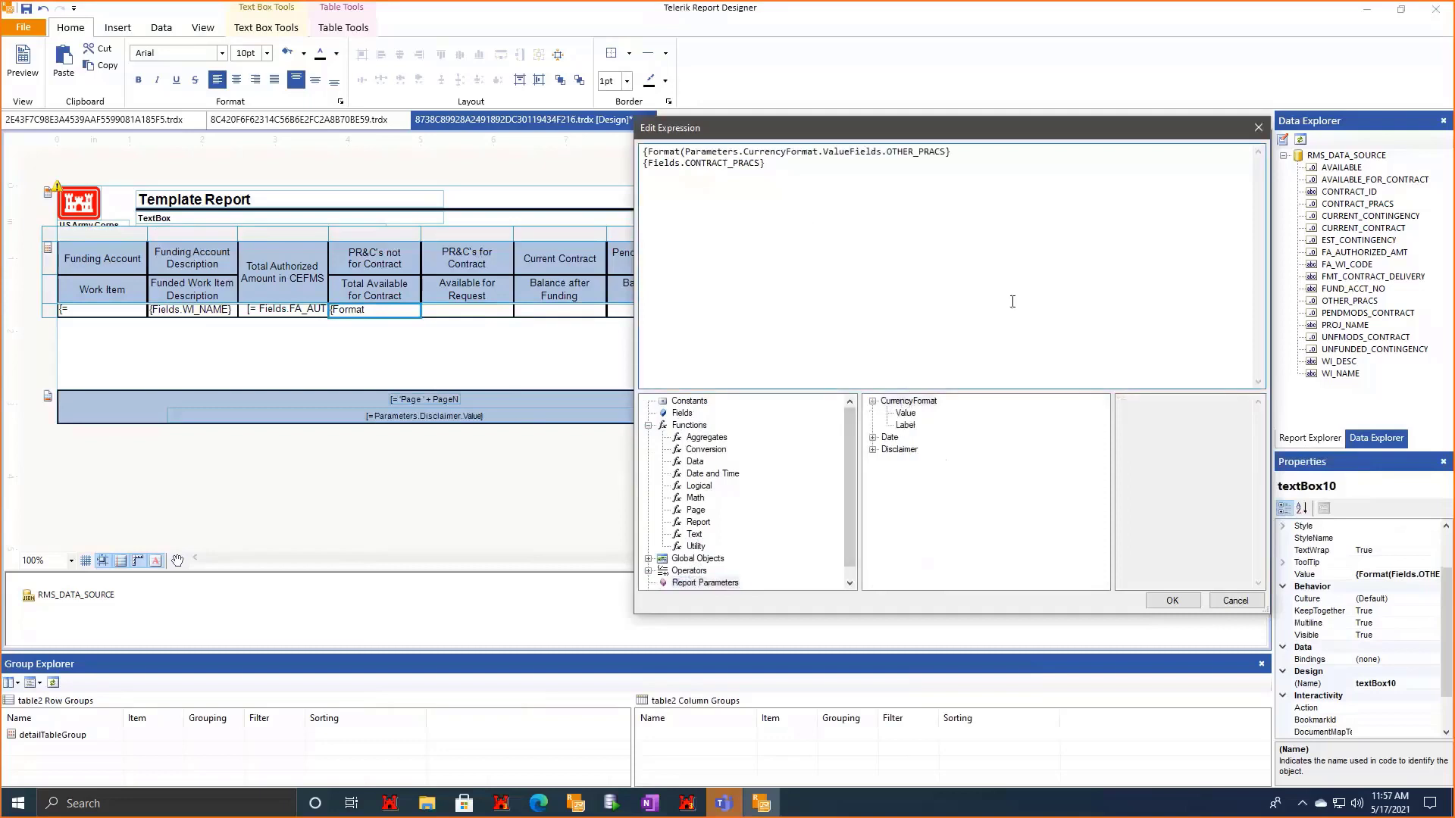
type(",")
left_click(1173, 601)
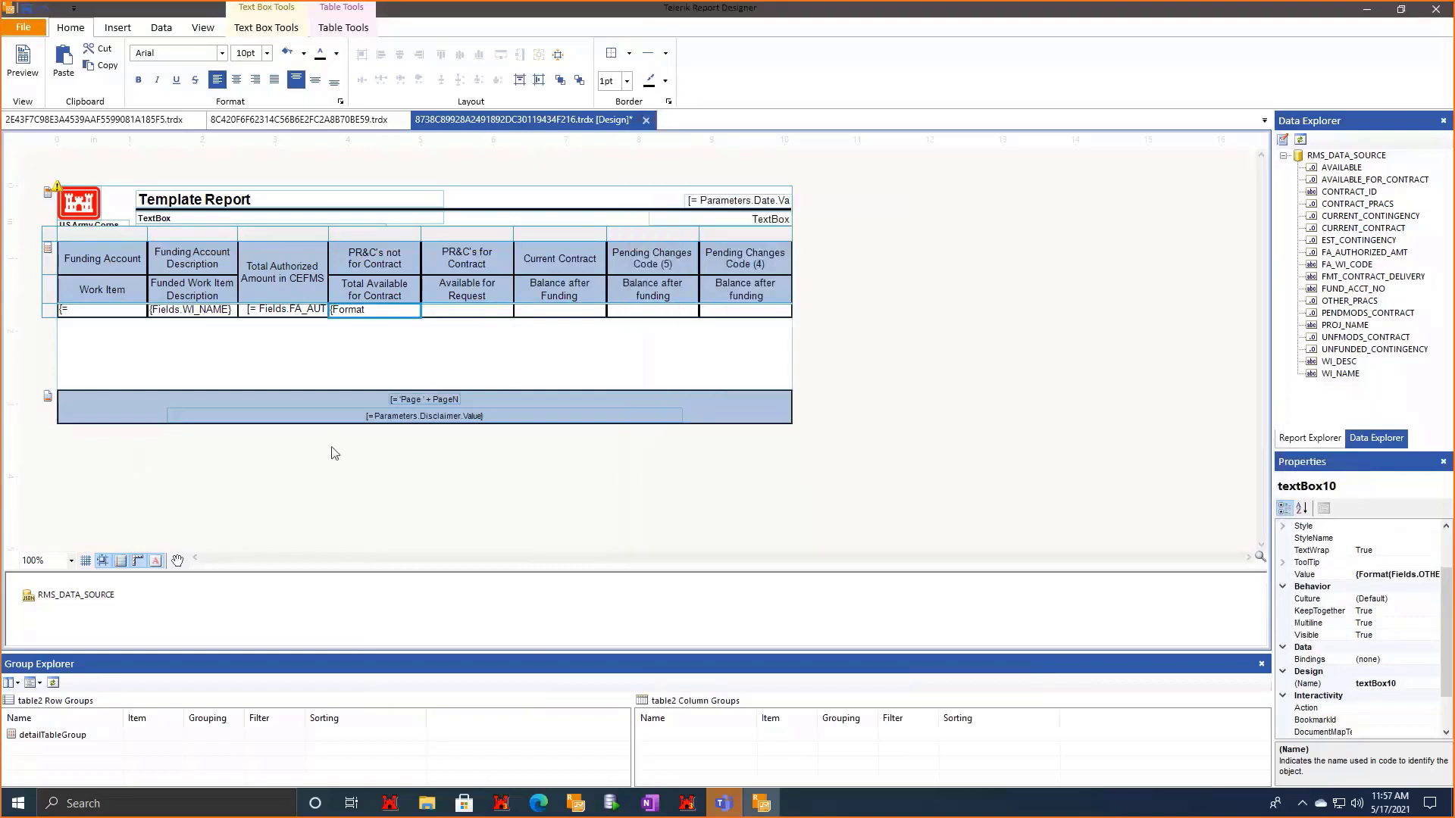
Clear the data selector in the RMS_DATA_SOURCE configuration and finish the wizard.
left_click(277, 506)
right_click(89, 604)
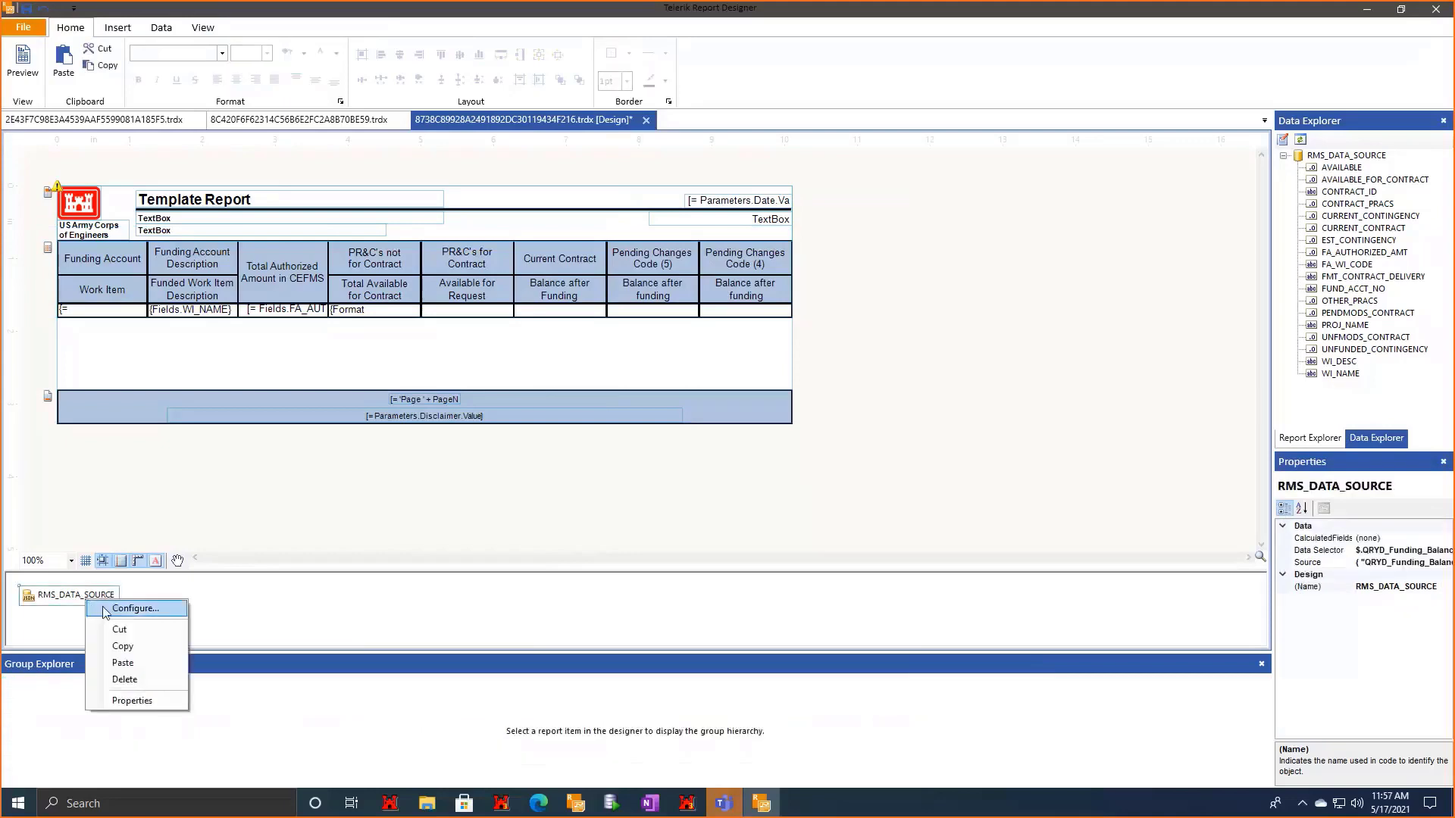
left_click(105, 613)
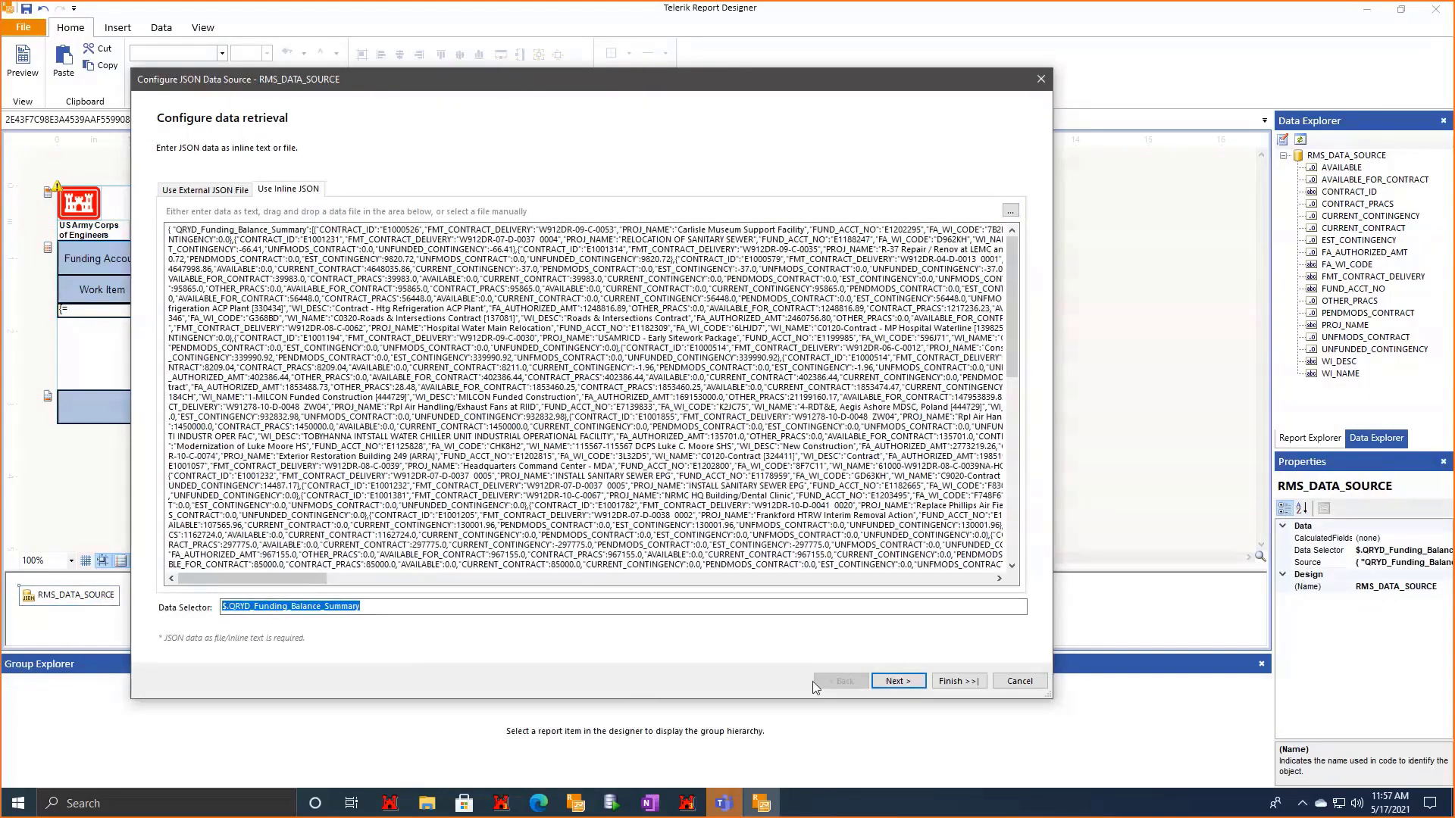
key("BackSpace")
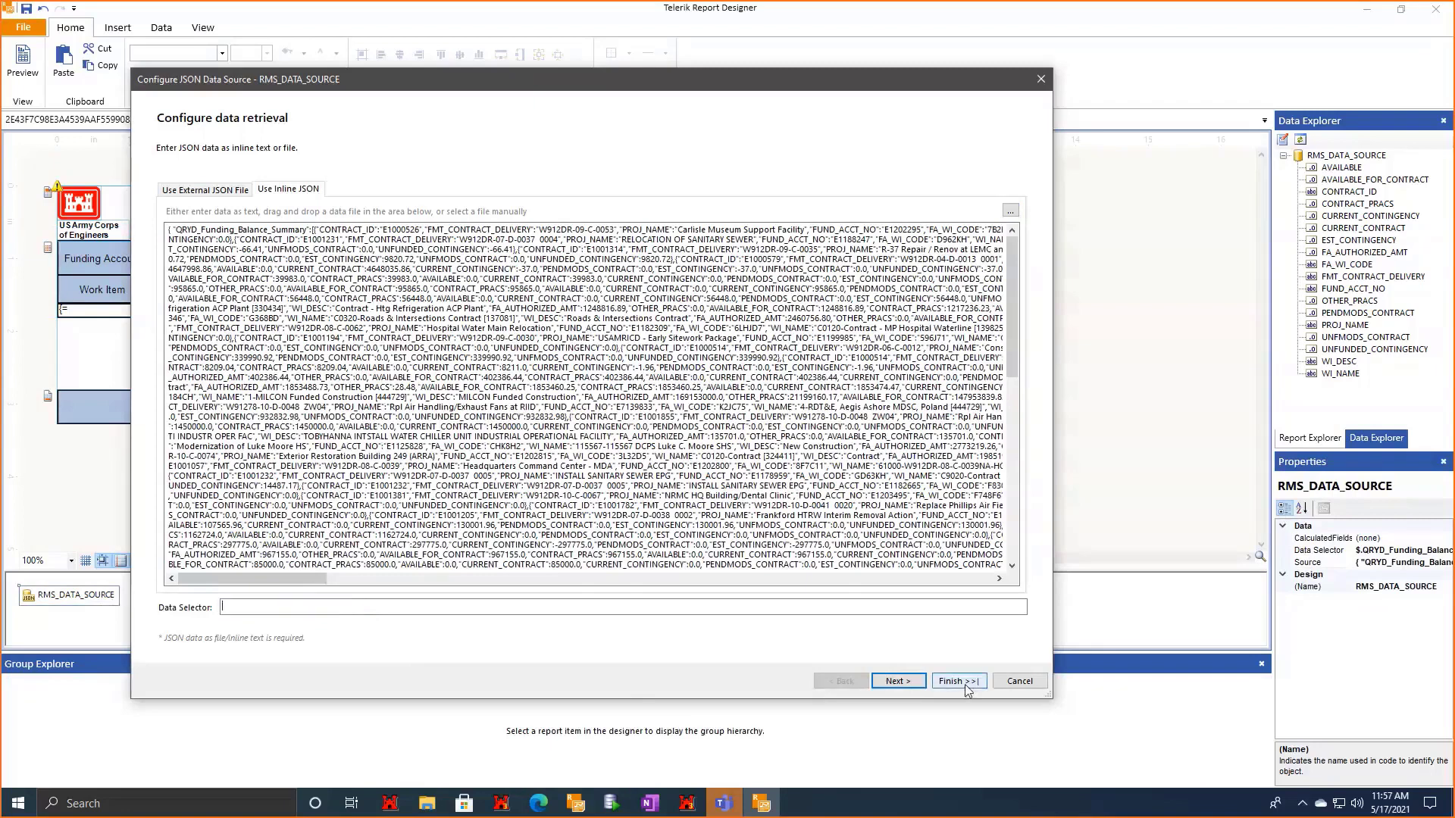
left_click(959, 681)
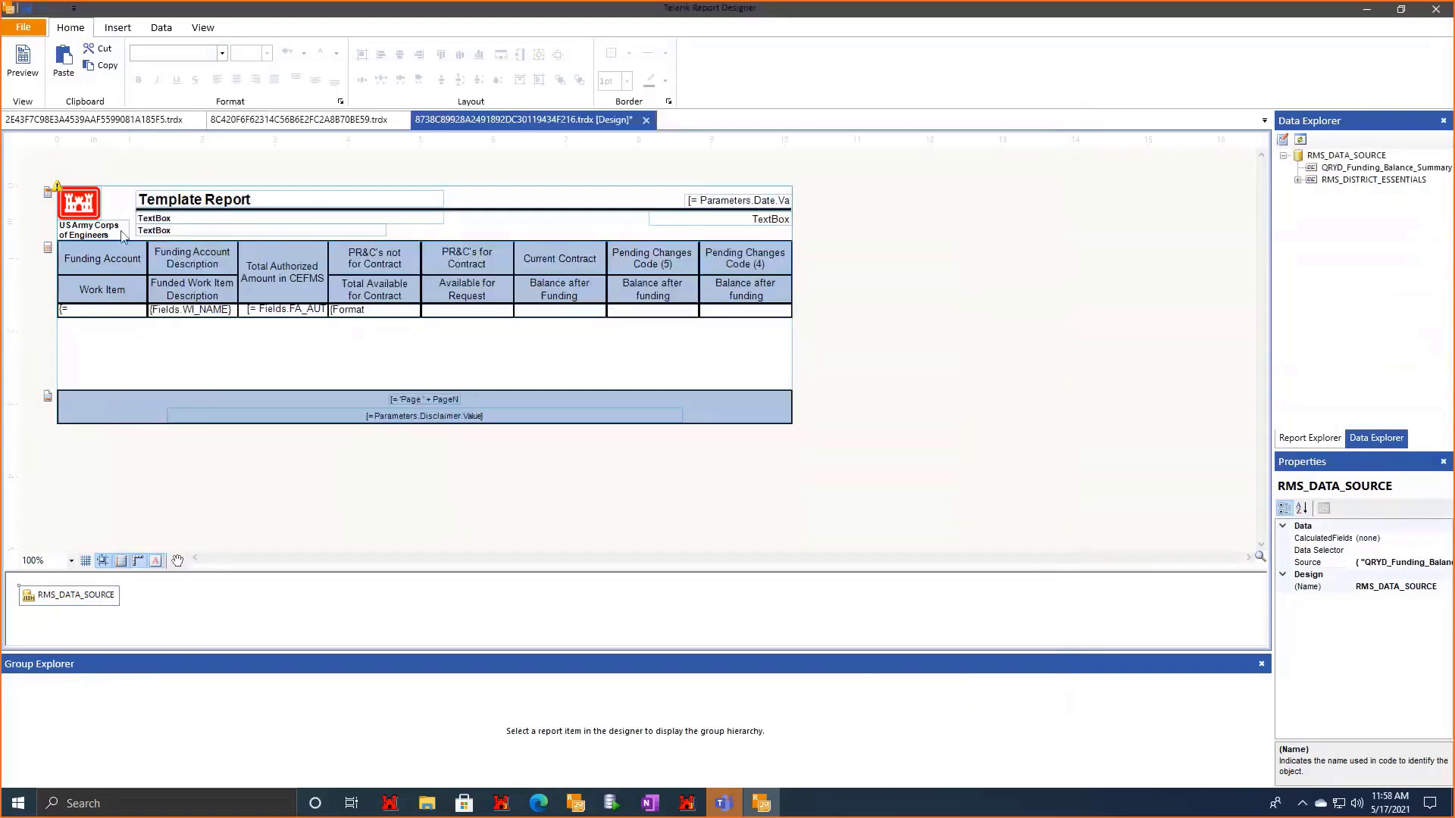
Add a binding to the funding table that sets DataSource to Fields.QRYD_Funding_Balance_Summary.
left_click(112, 263)
left_click(47, 243)
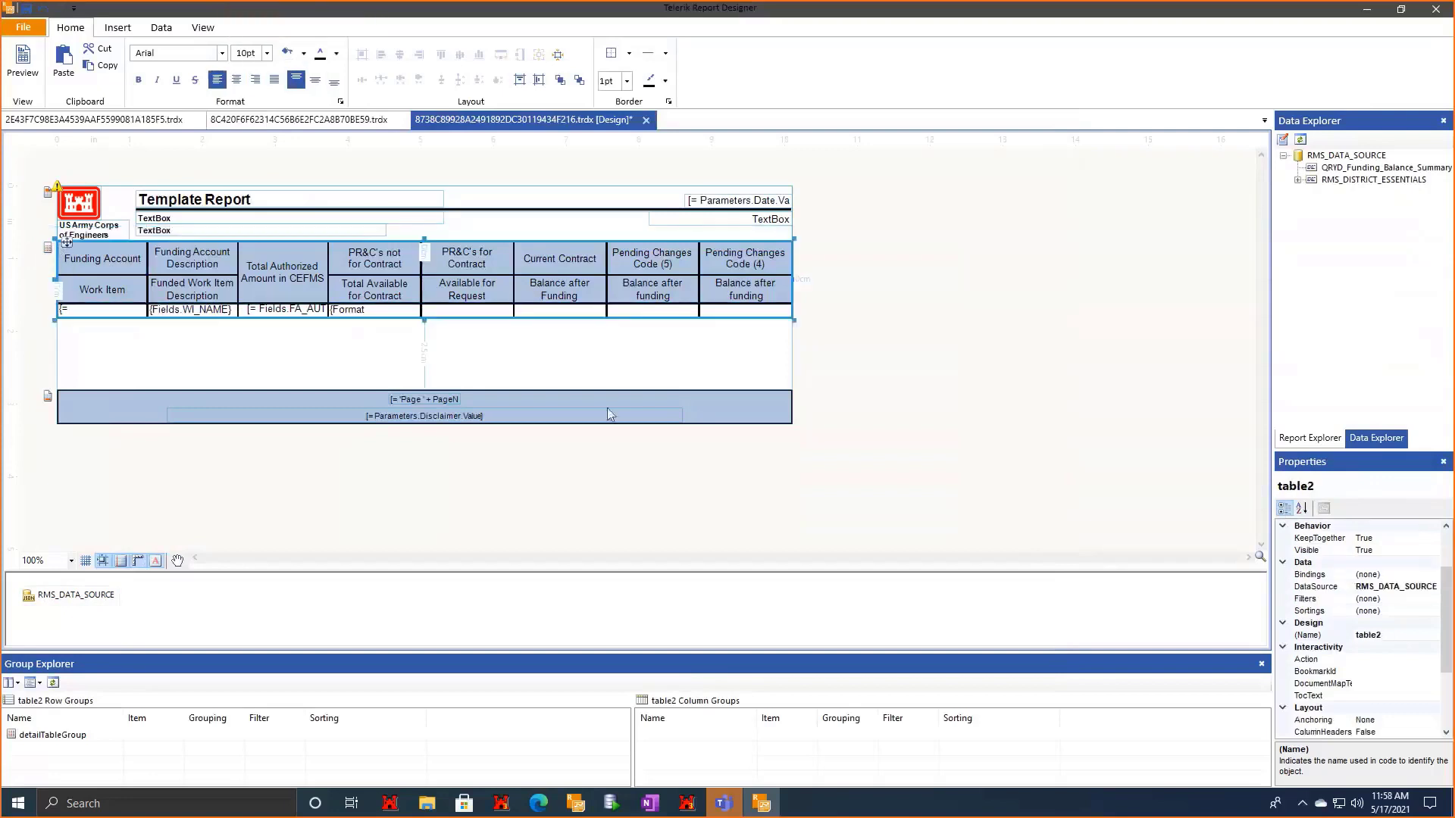
left_click(1398, 574)
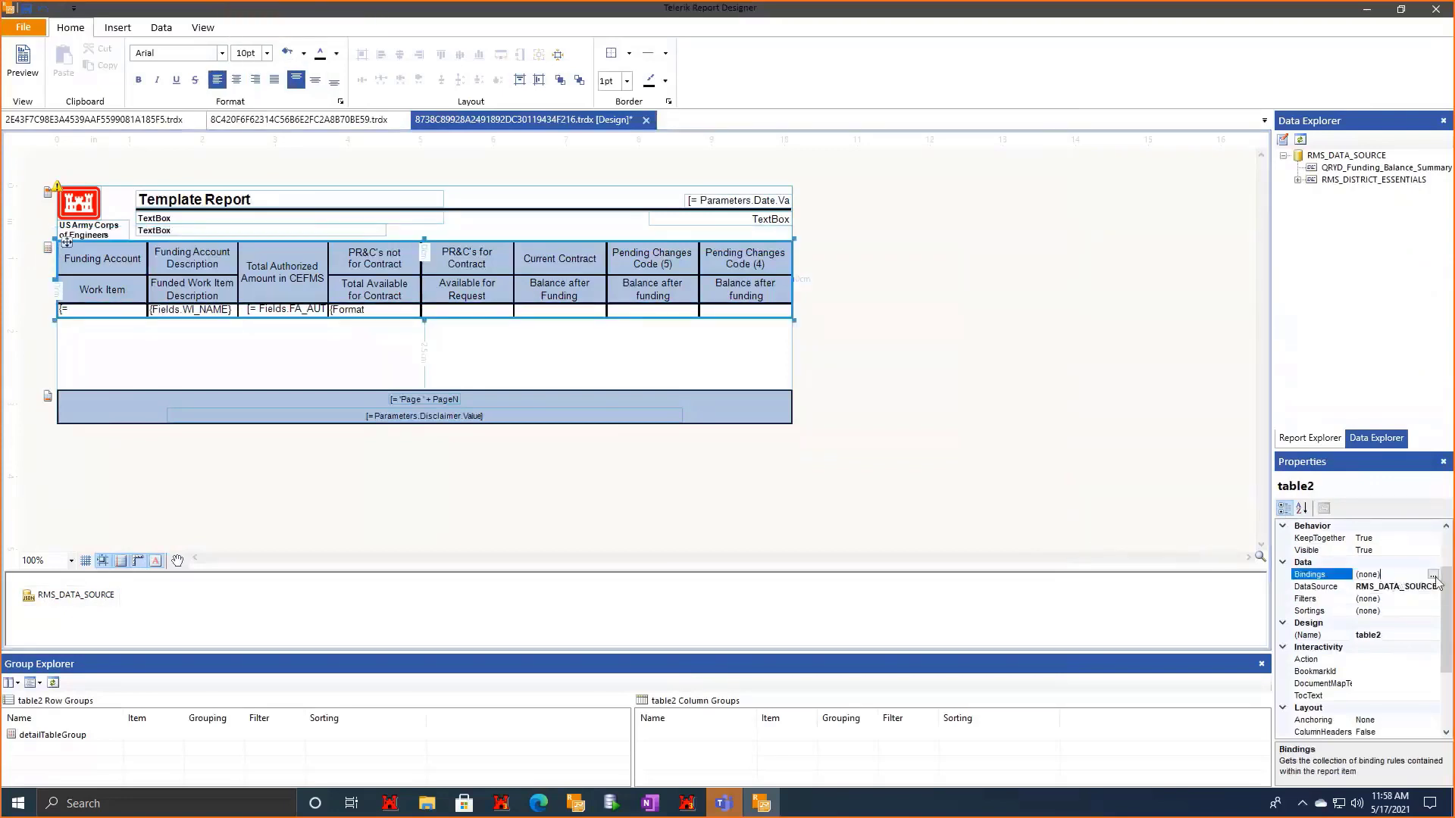
left_click(1432, 575)
left_click(366, 142)
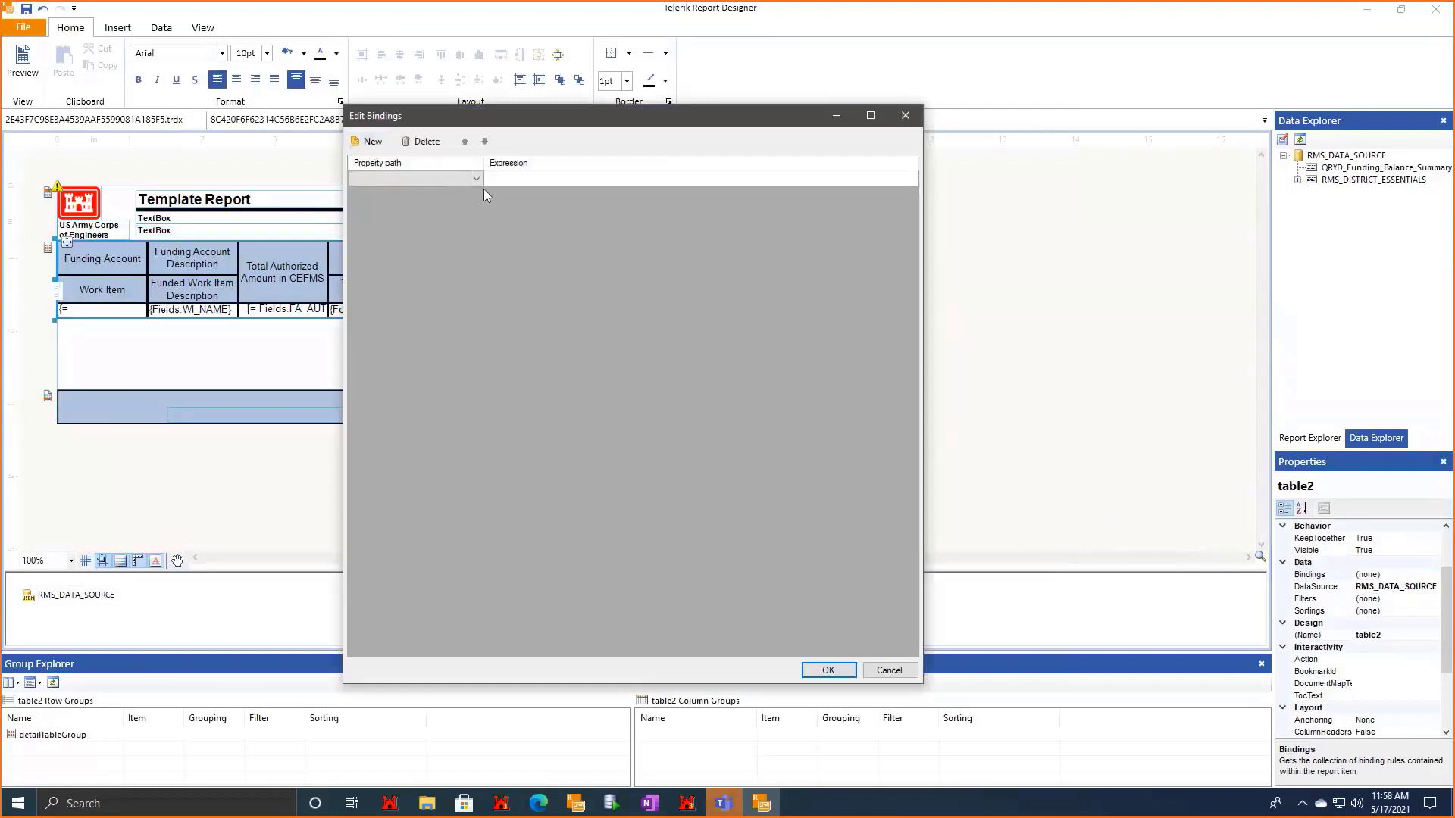
left_click(475, 179)
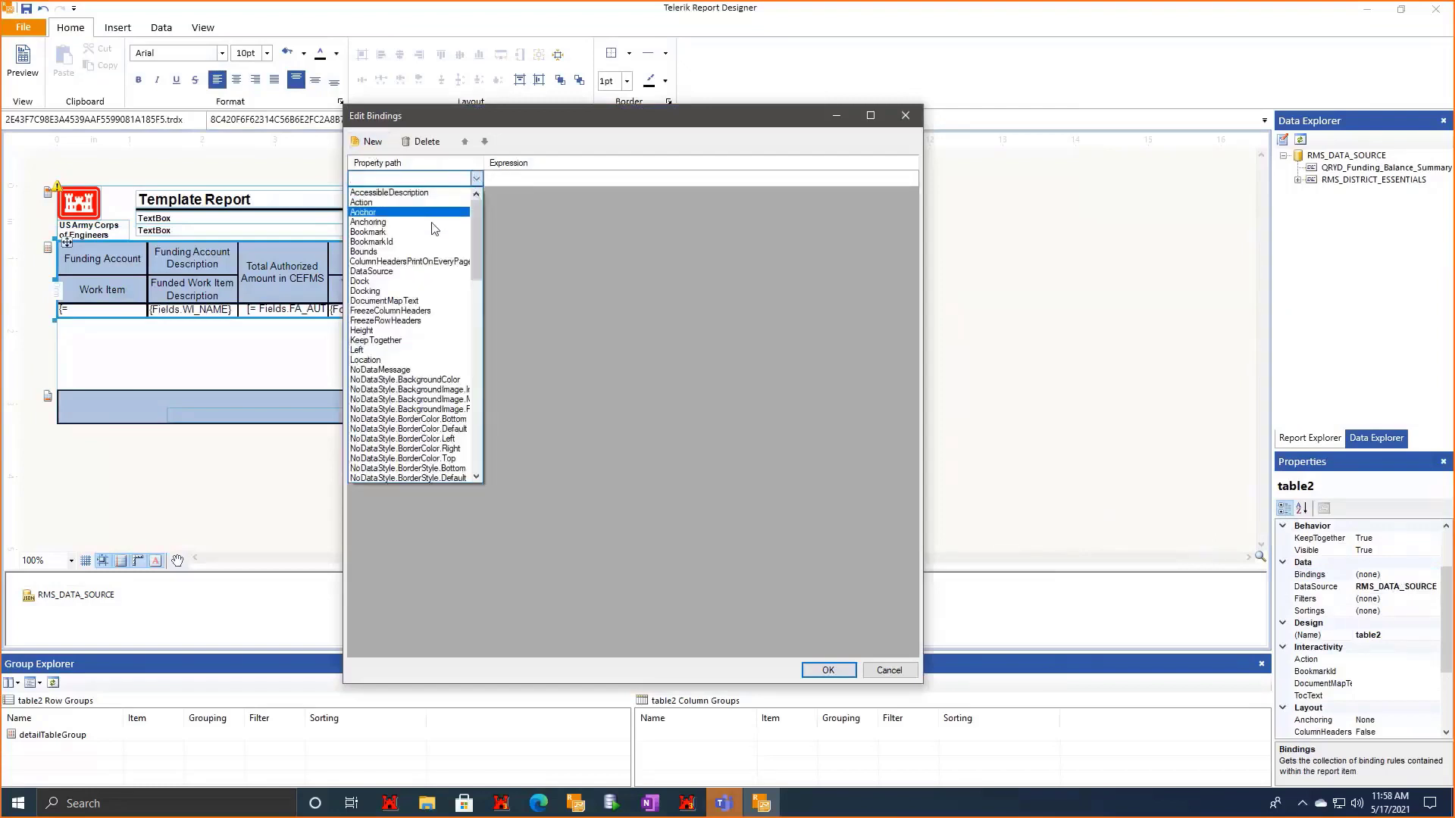
left_click(388, 276)
left_click(720, 179)
left_click(912, 179)
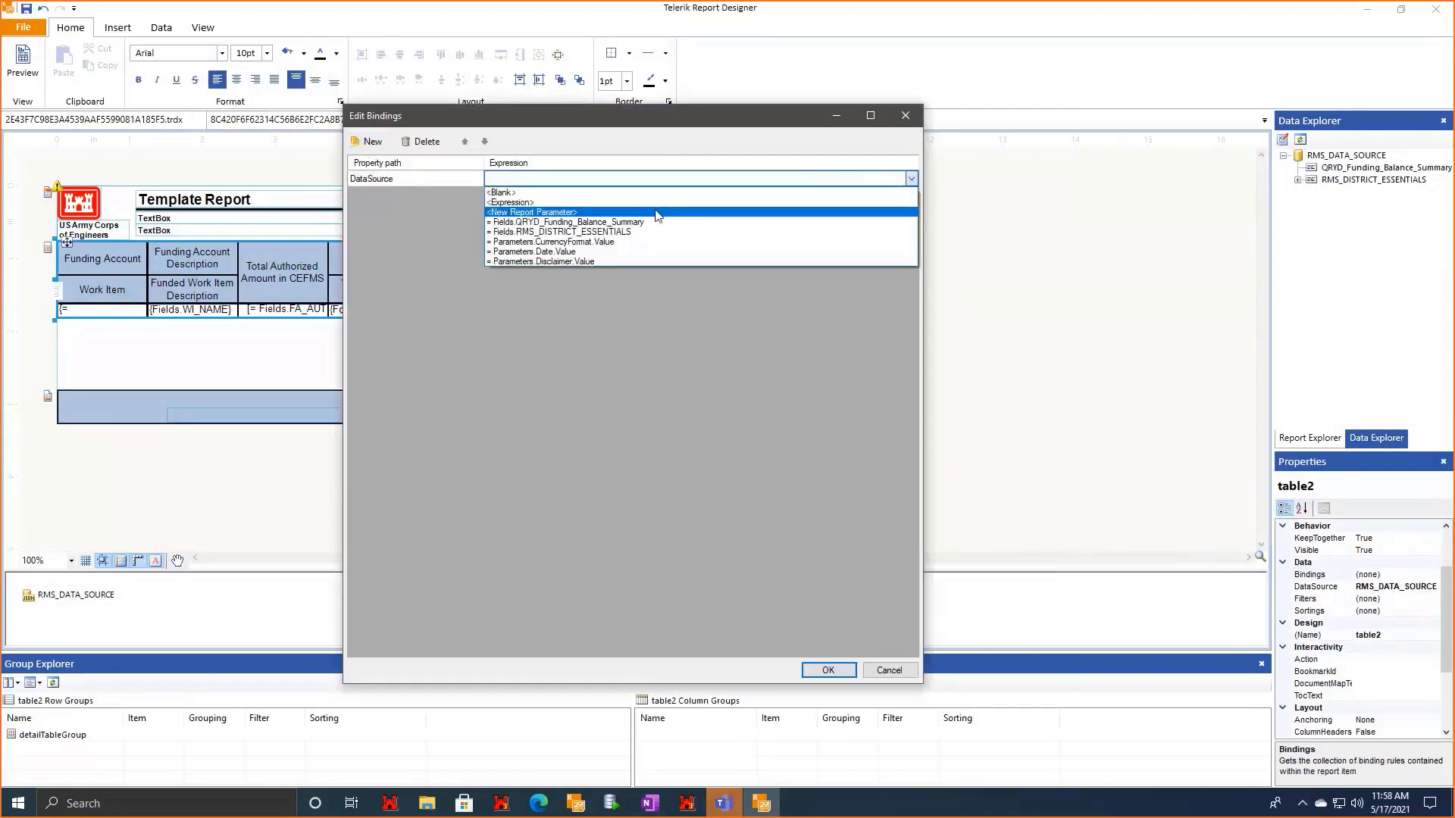
left_click(634, 222)
left_click(826, 670)
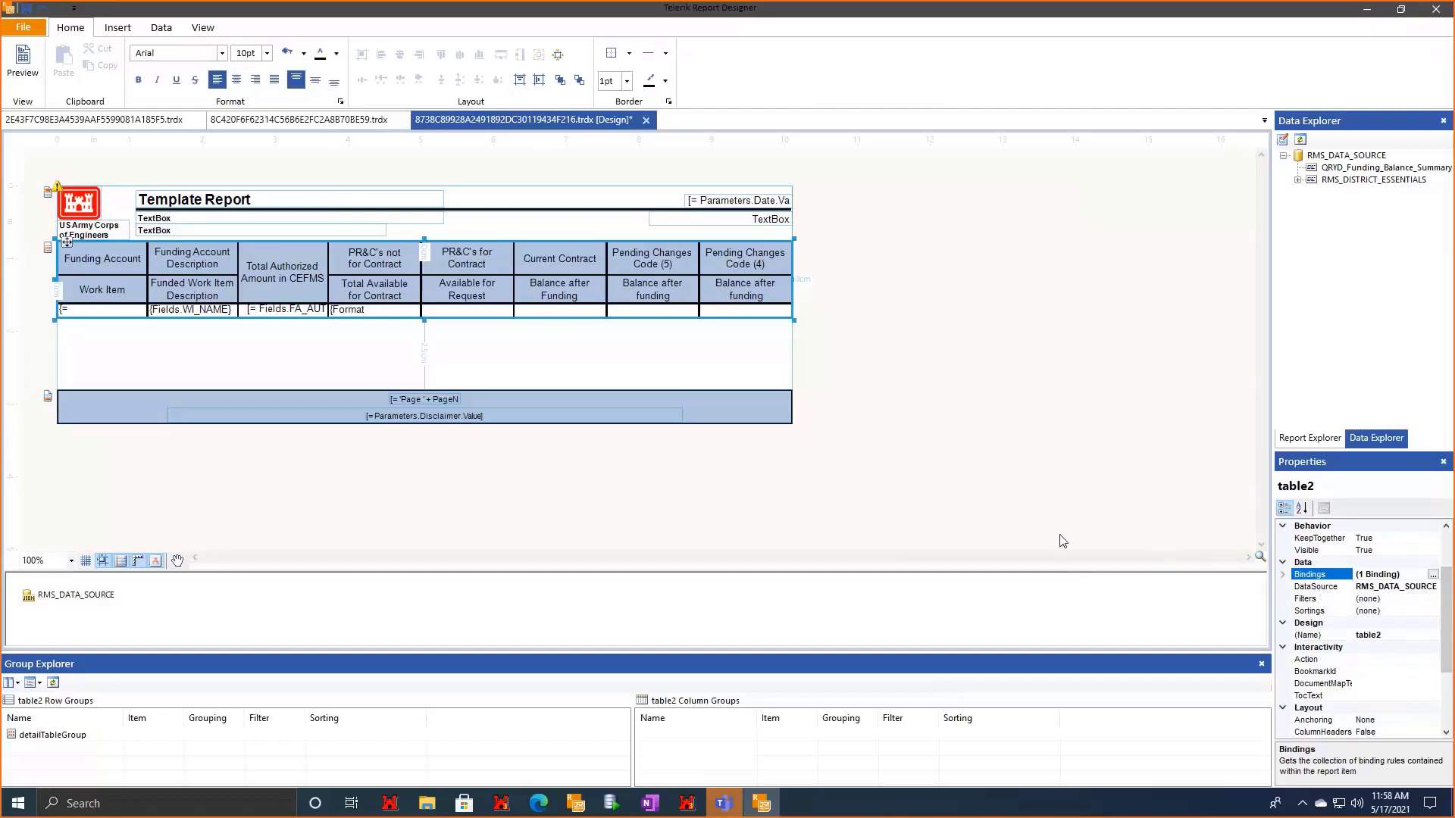
Preview the report to check the currency formatting in the fourth column, and return to the design view.
scroll(1352, 712, "down", 1)
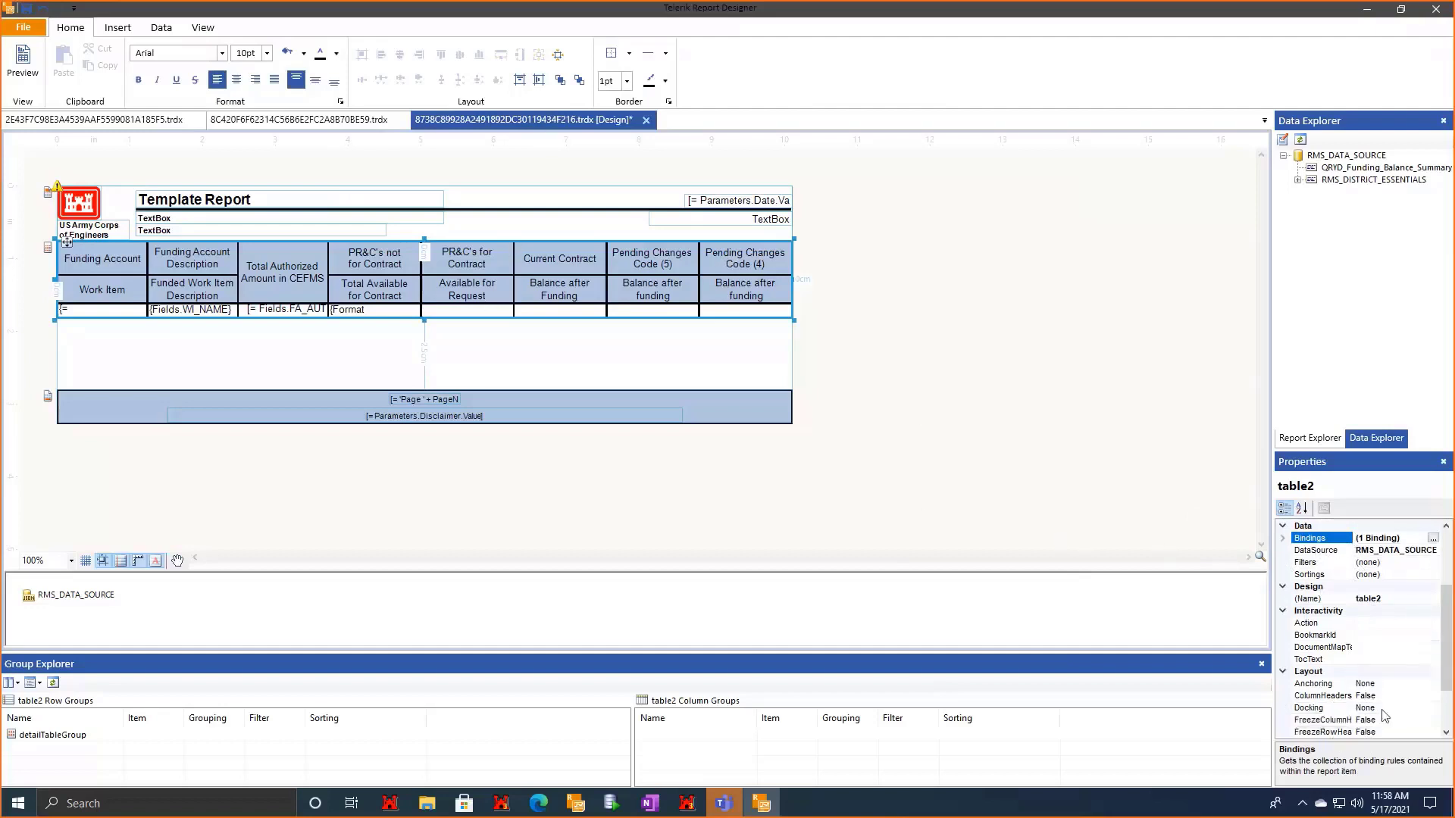
scroll(1385, 716, "up", 1)
scroll(1353, 729, "down", 1)
left_click(32, 87)
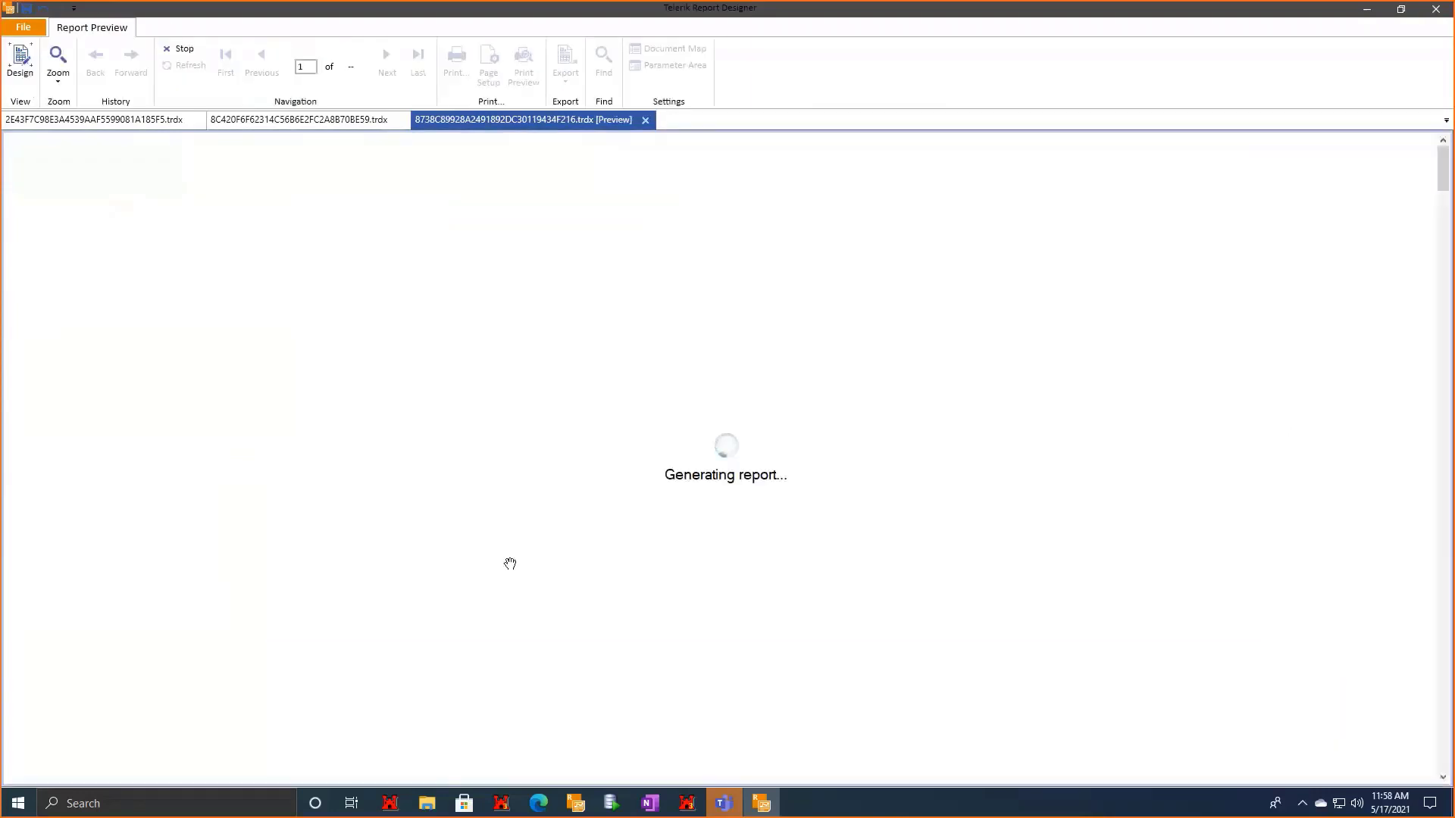
scroll(278, 444, "down", 1)
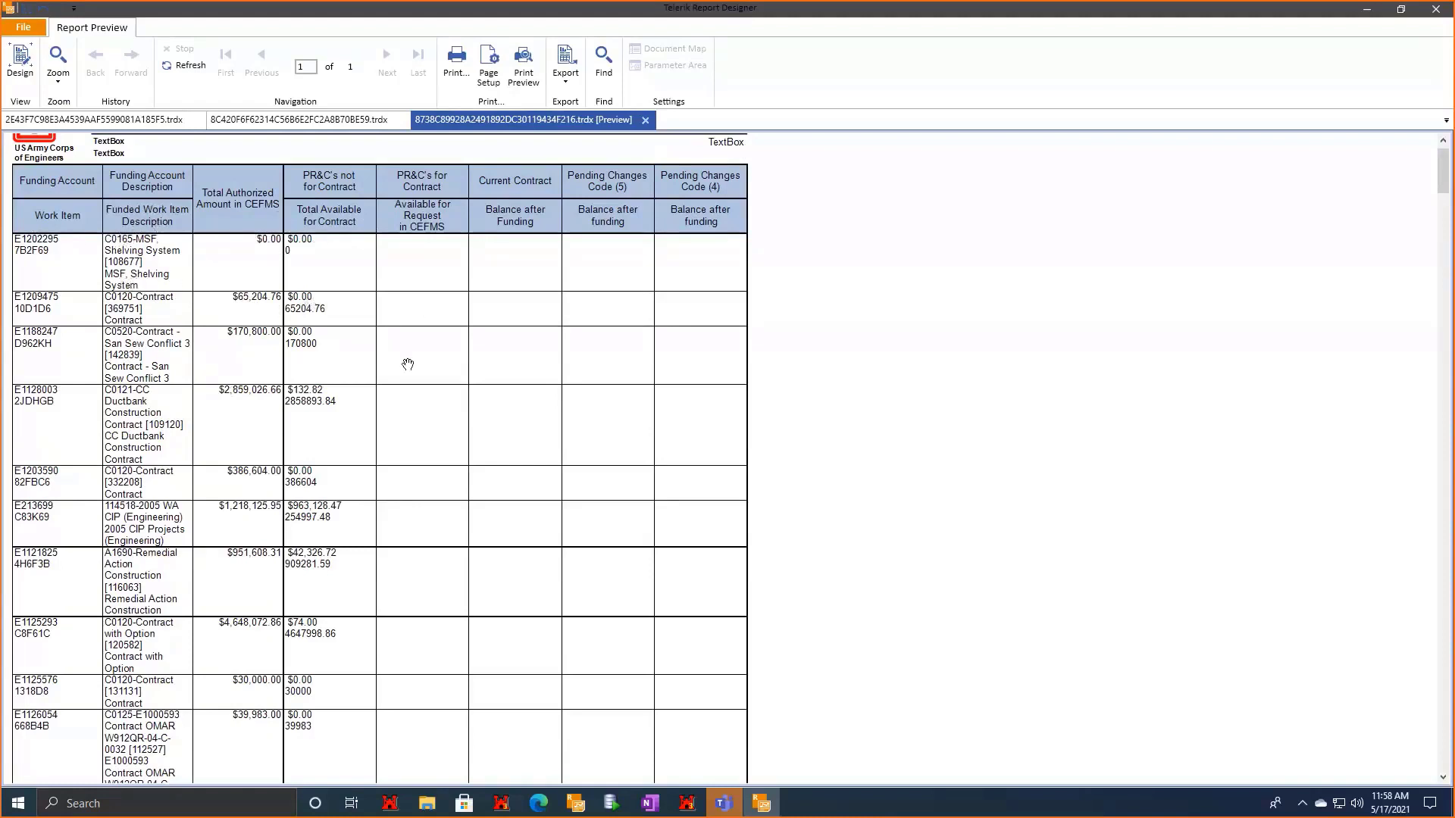
left_click(23, 63)
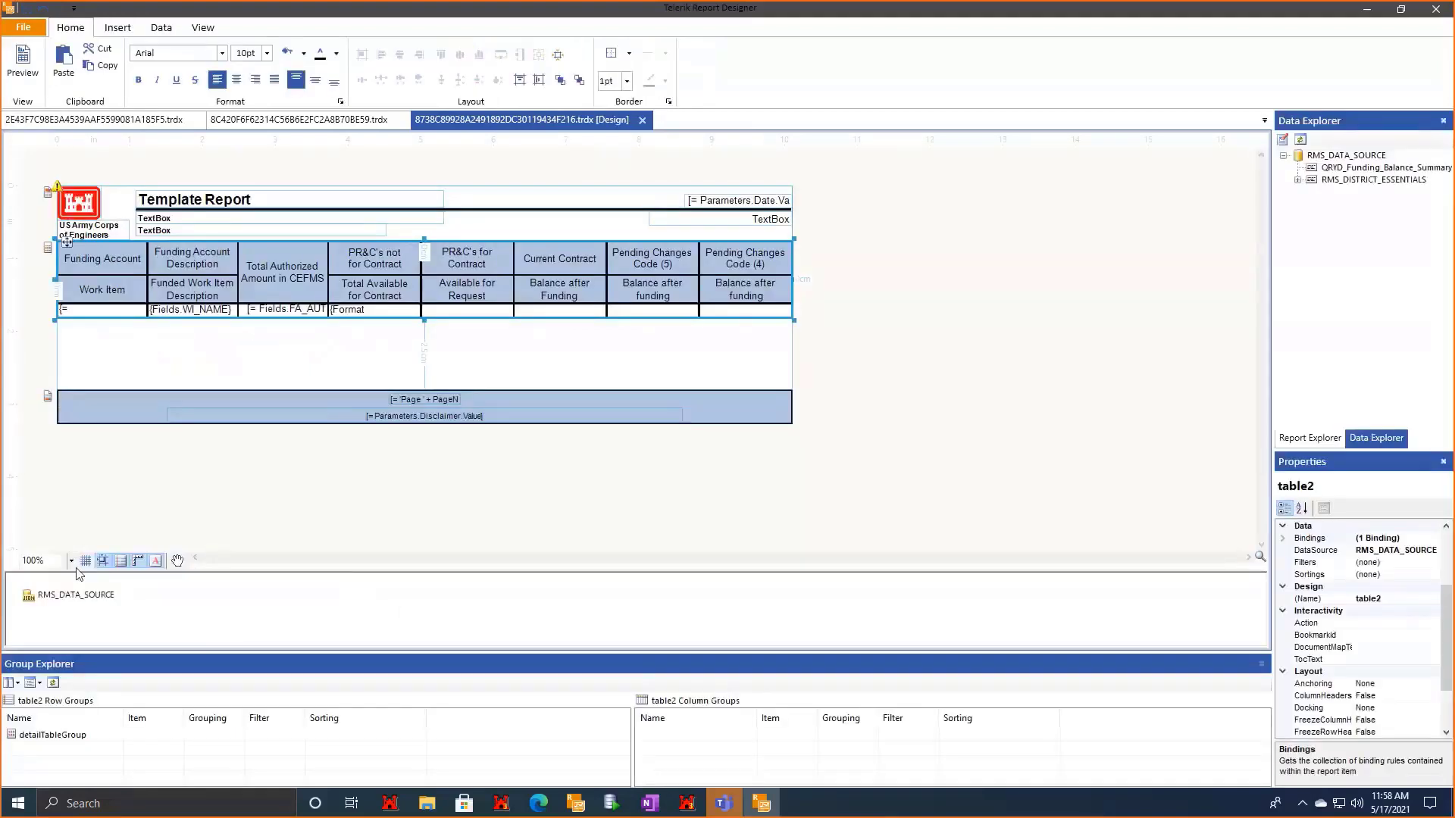
Set the RMS_DATA_SOURCE data selector to $.QRYD_Funding_Balance_Summary, copying the name from the inline JSON, and finish the wizard.
right_click(79, 596)
left_click(113, 603)
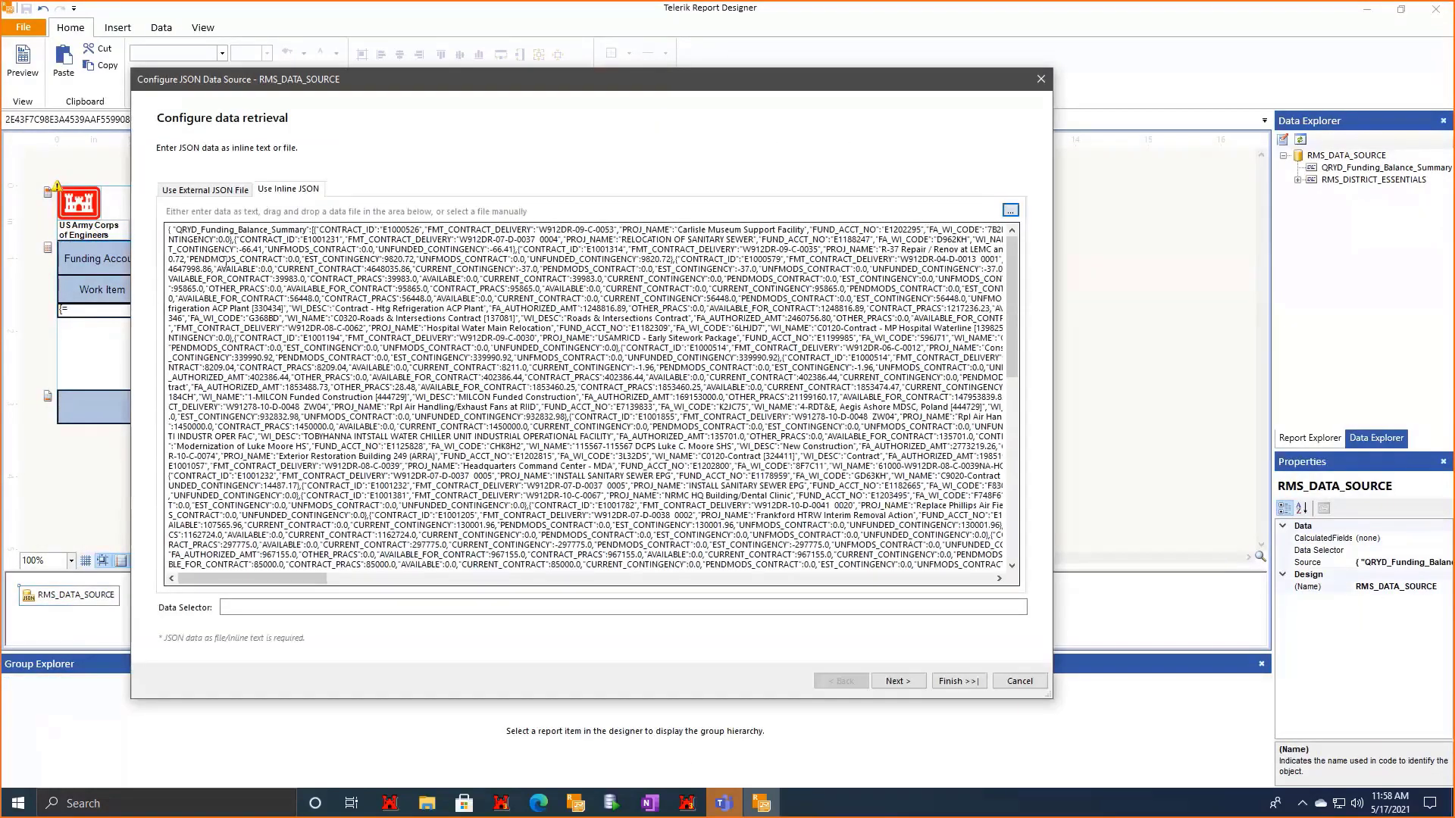
left_click_drag(307, 229, 175, 231)
key("ctrl+c")
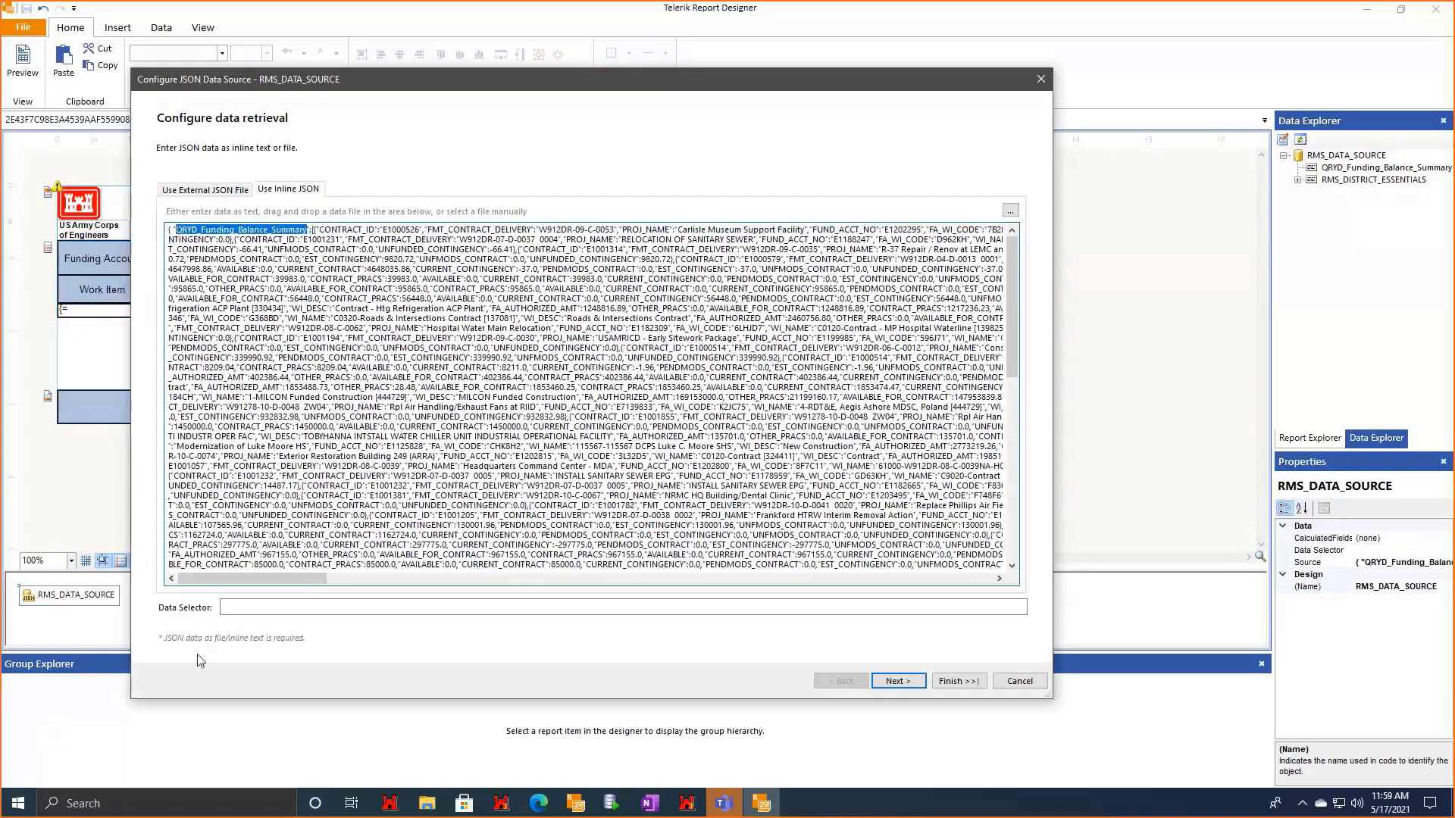
left_click(249, 610)
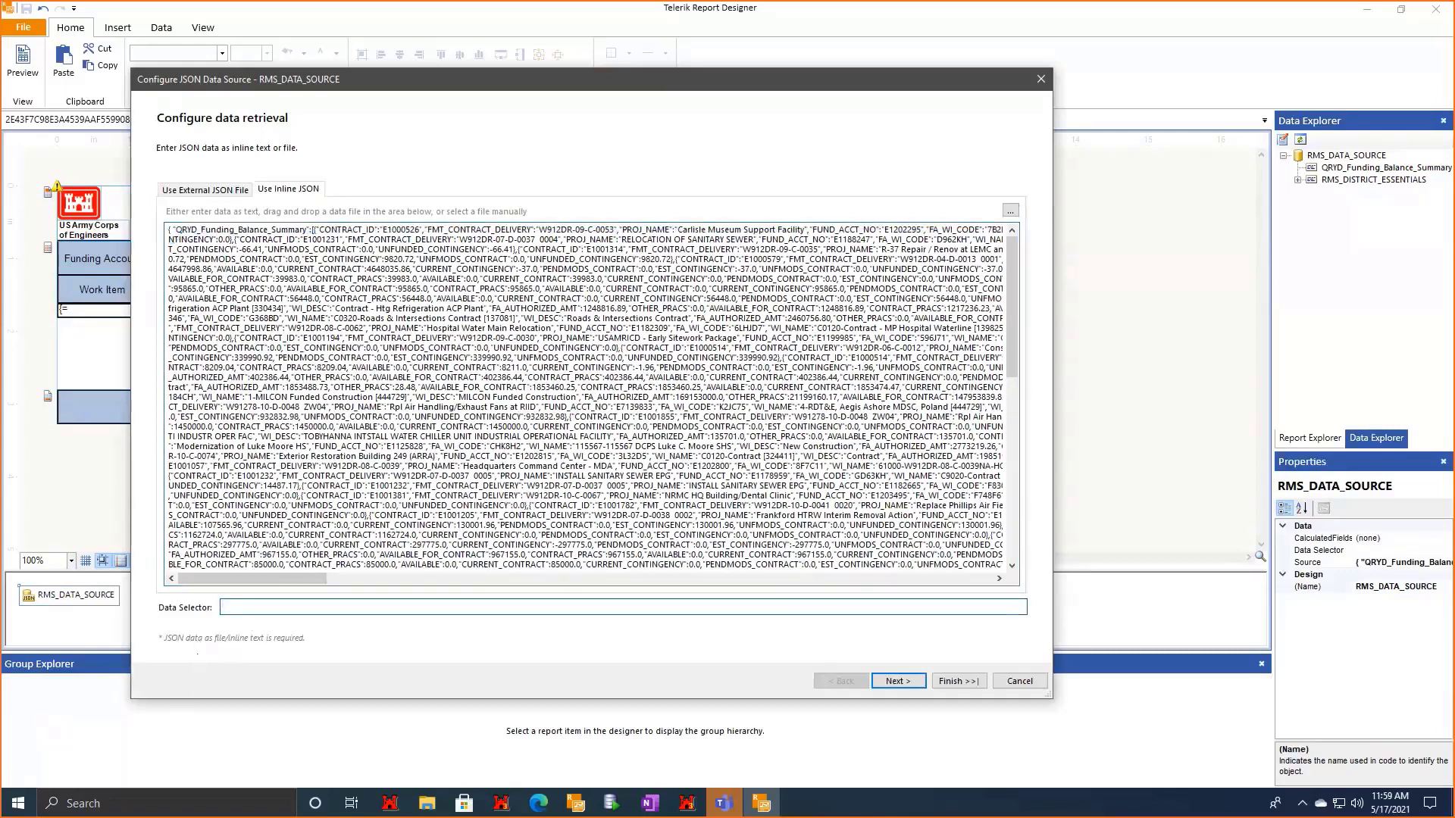
type("$.")
key("ctrl+v")
left_click(956, 681)
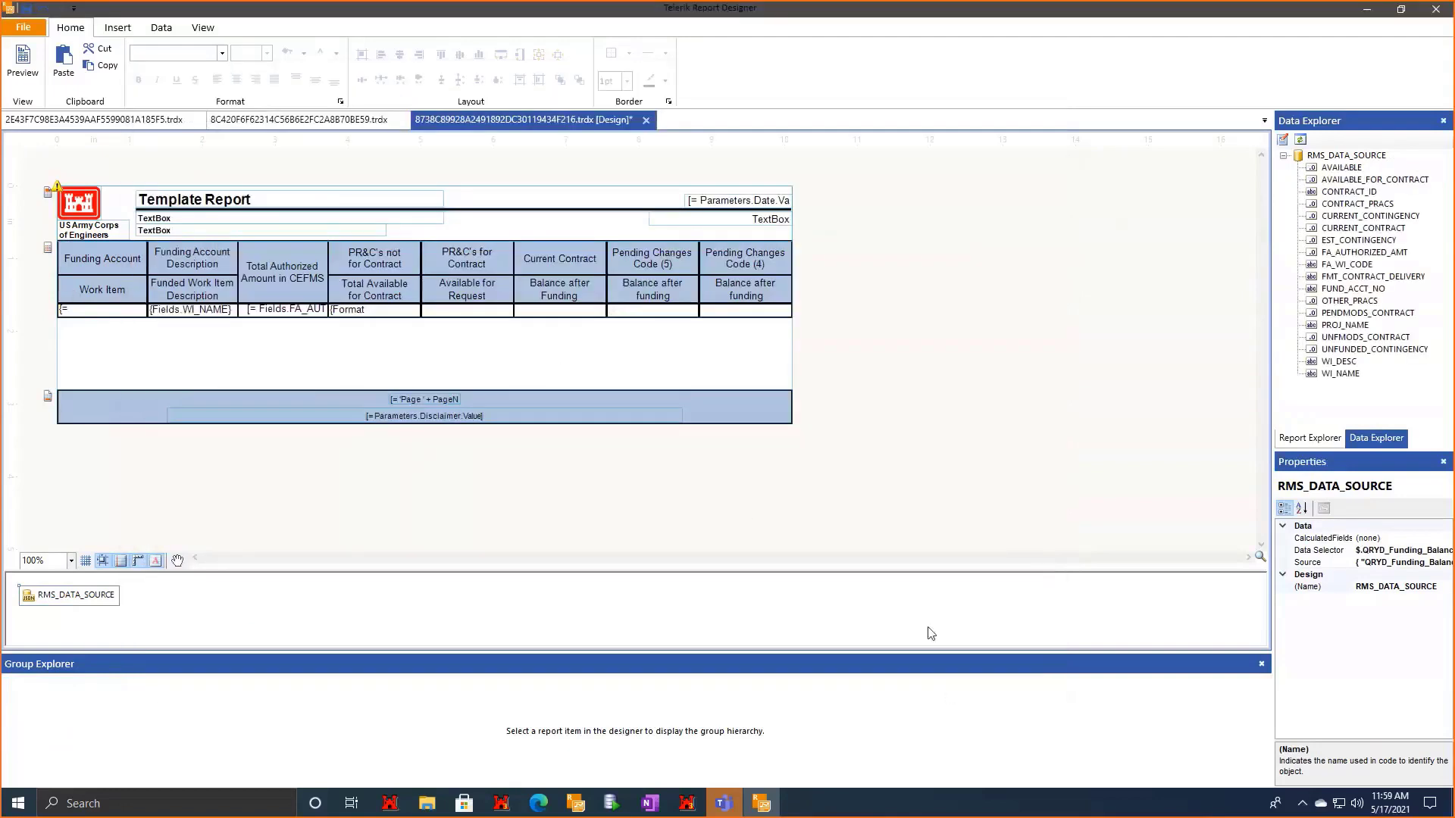
Restore the Telerik designer window beside FastReport and open the fourth data cell's expression for editing.
left_click(368, 319)
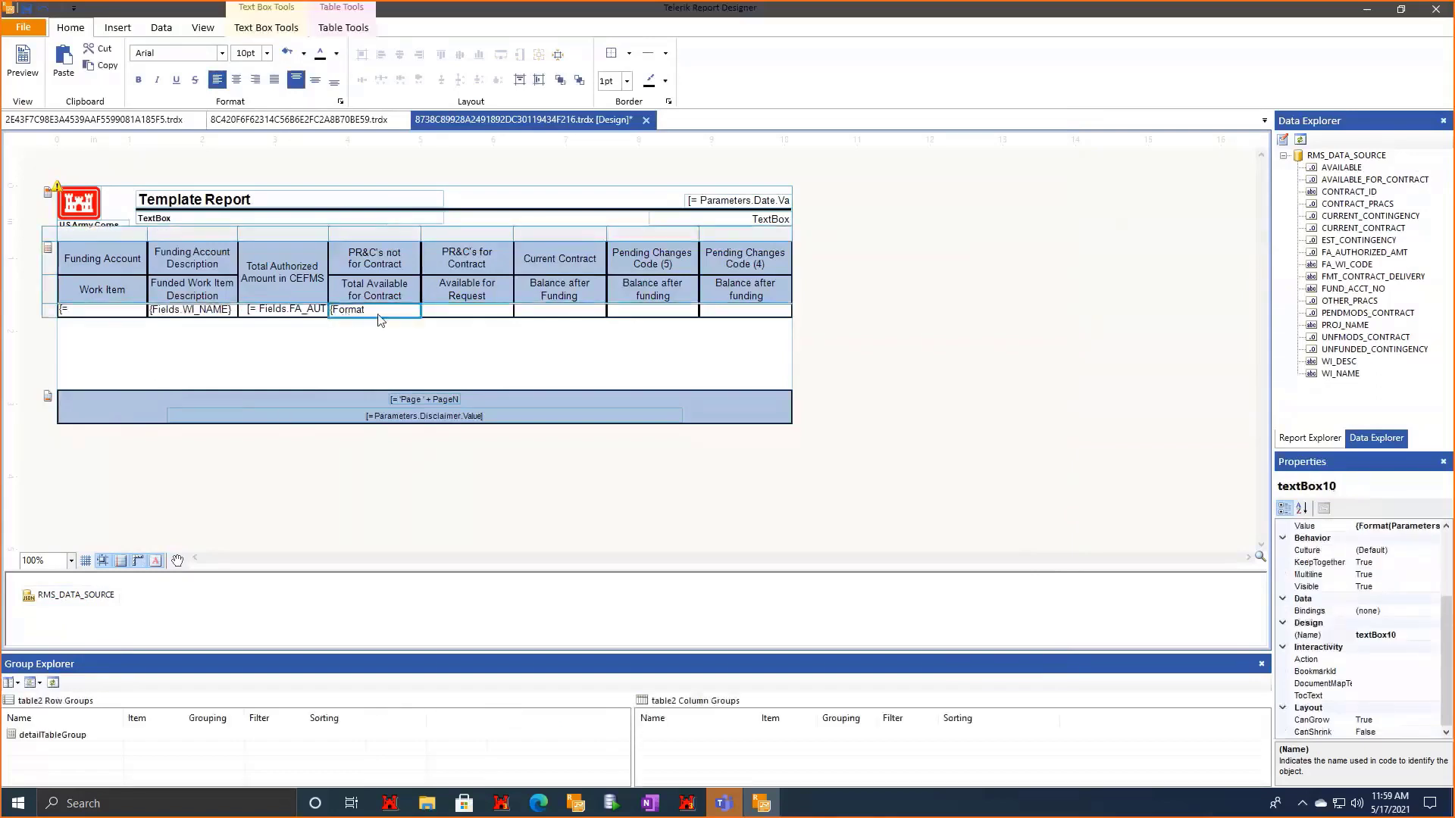
right_click(381, 311)
left_click(825, 407)
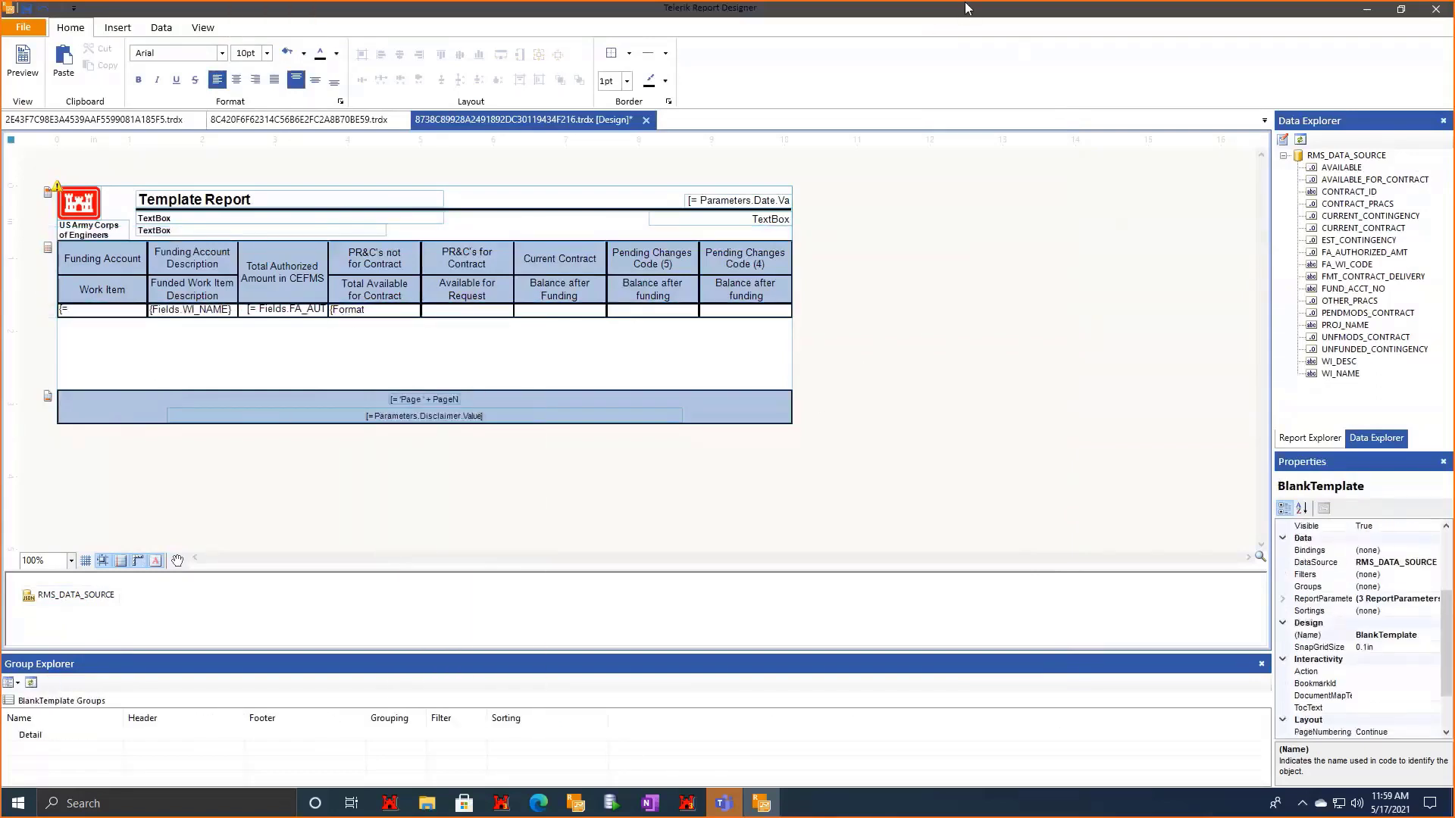
double_click(1015, 22)
left_click(939, 325)
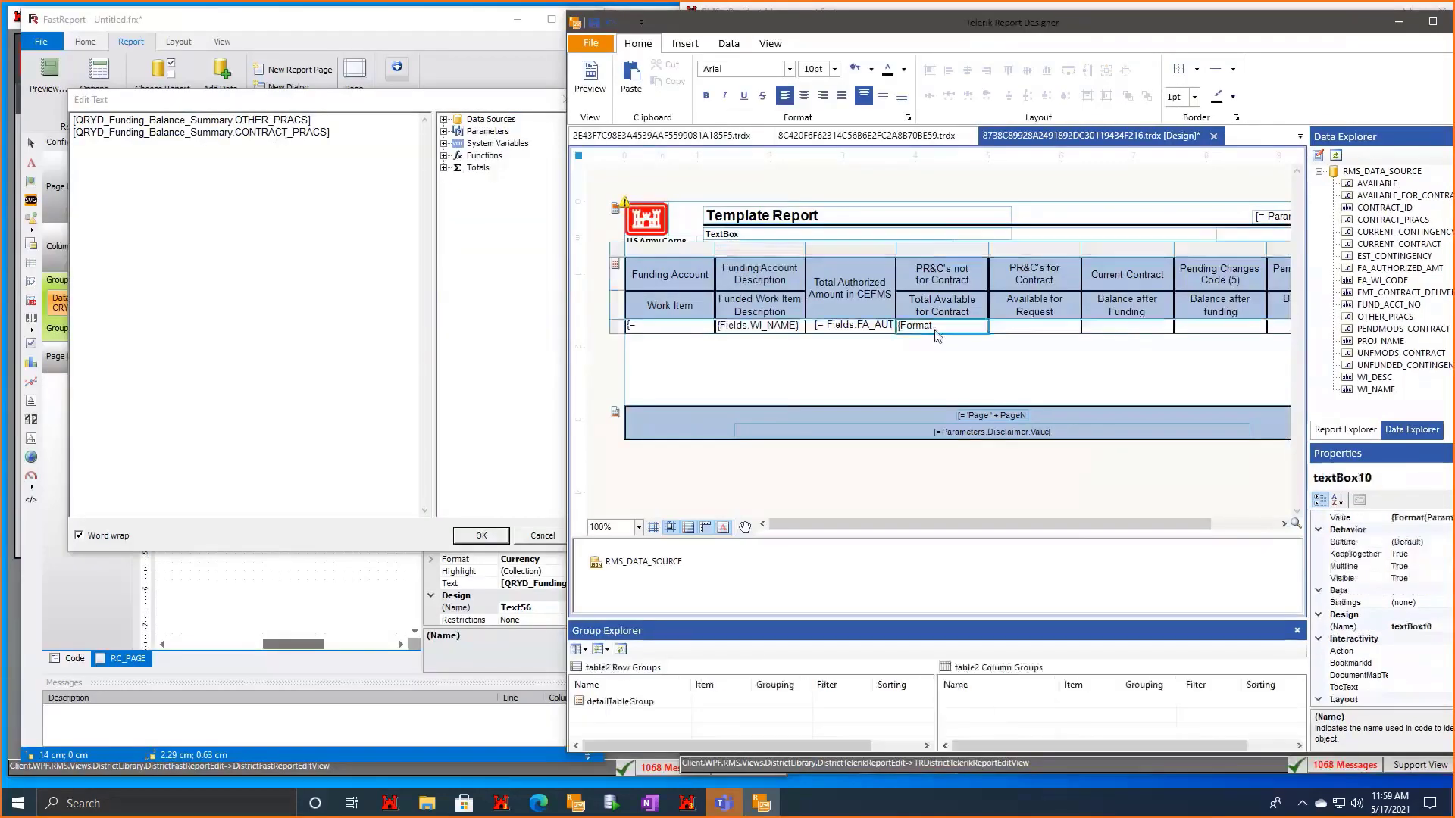
right_click(938, 328)
left_click(1030, 506)
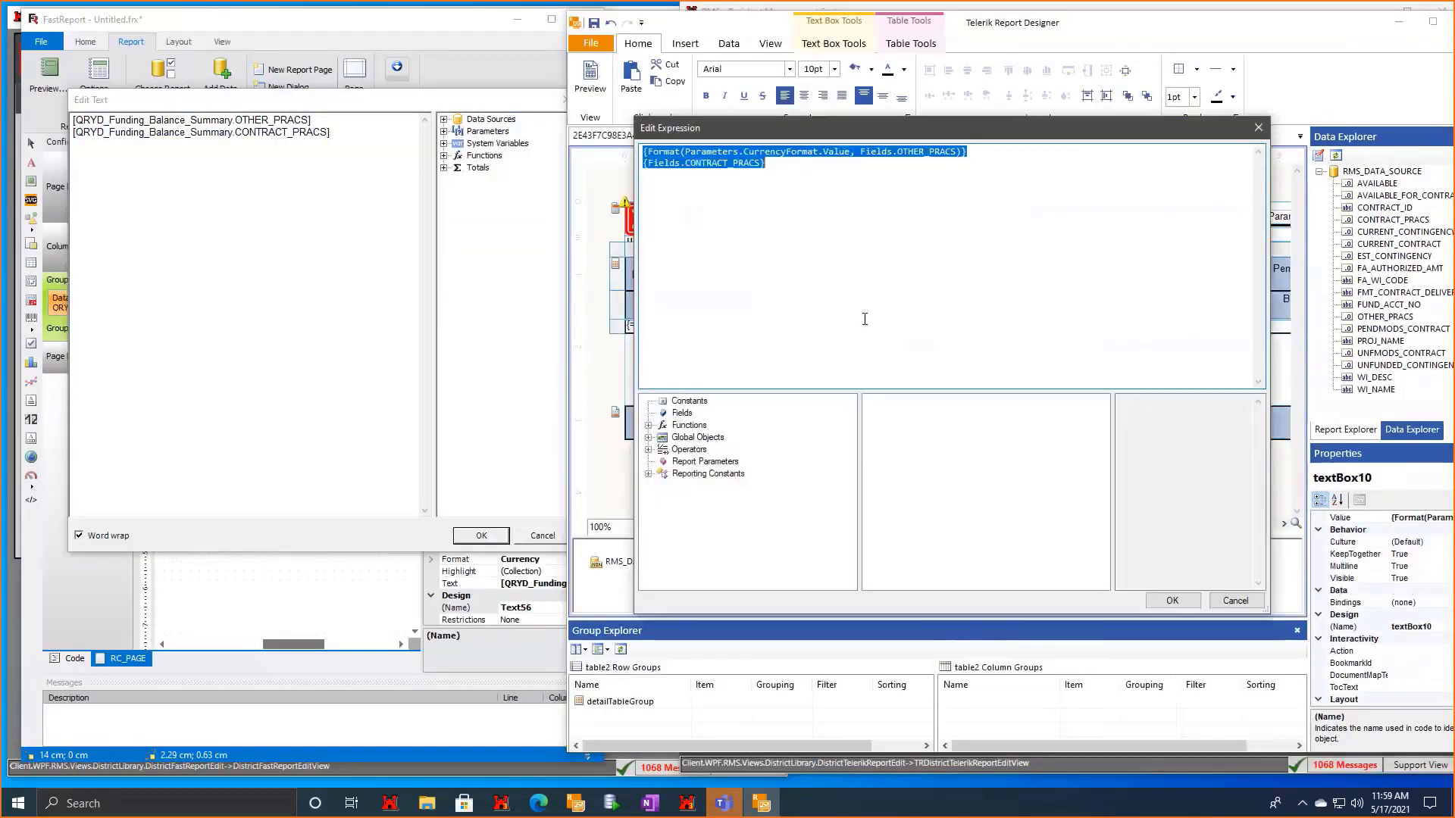
Wrap Fields.CONTRACT_PRACS on the second line in Format(Parameters.CurrencyFormat.Value, …), reusing the prefix of the first line.
left_click(696, 163)
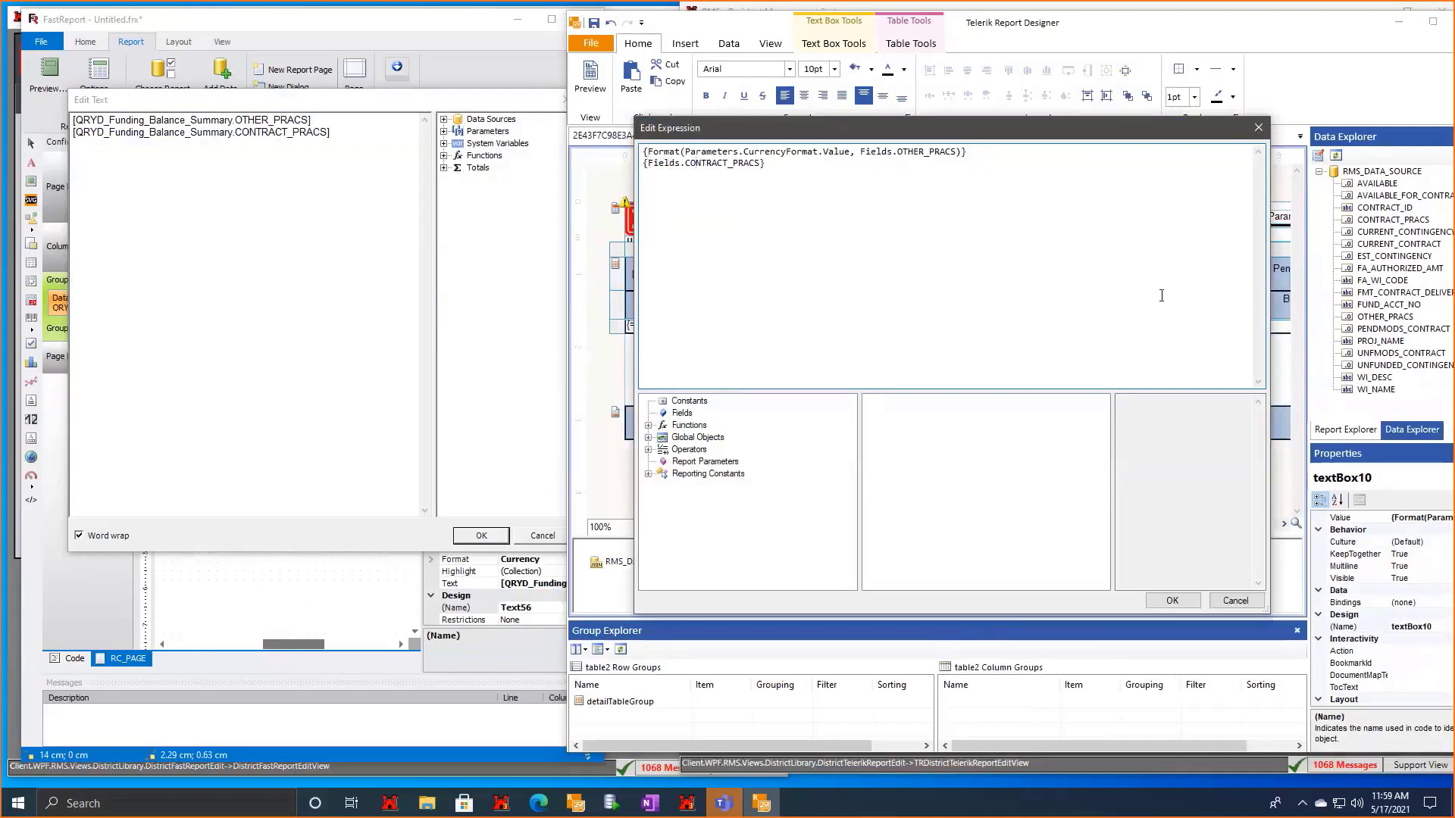
key("shift+End")
key("shift+Left")
key("shift+Left")
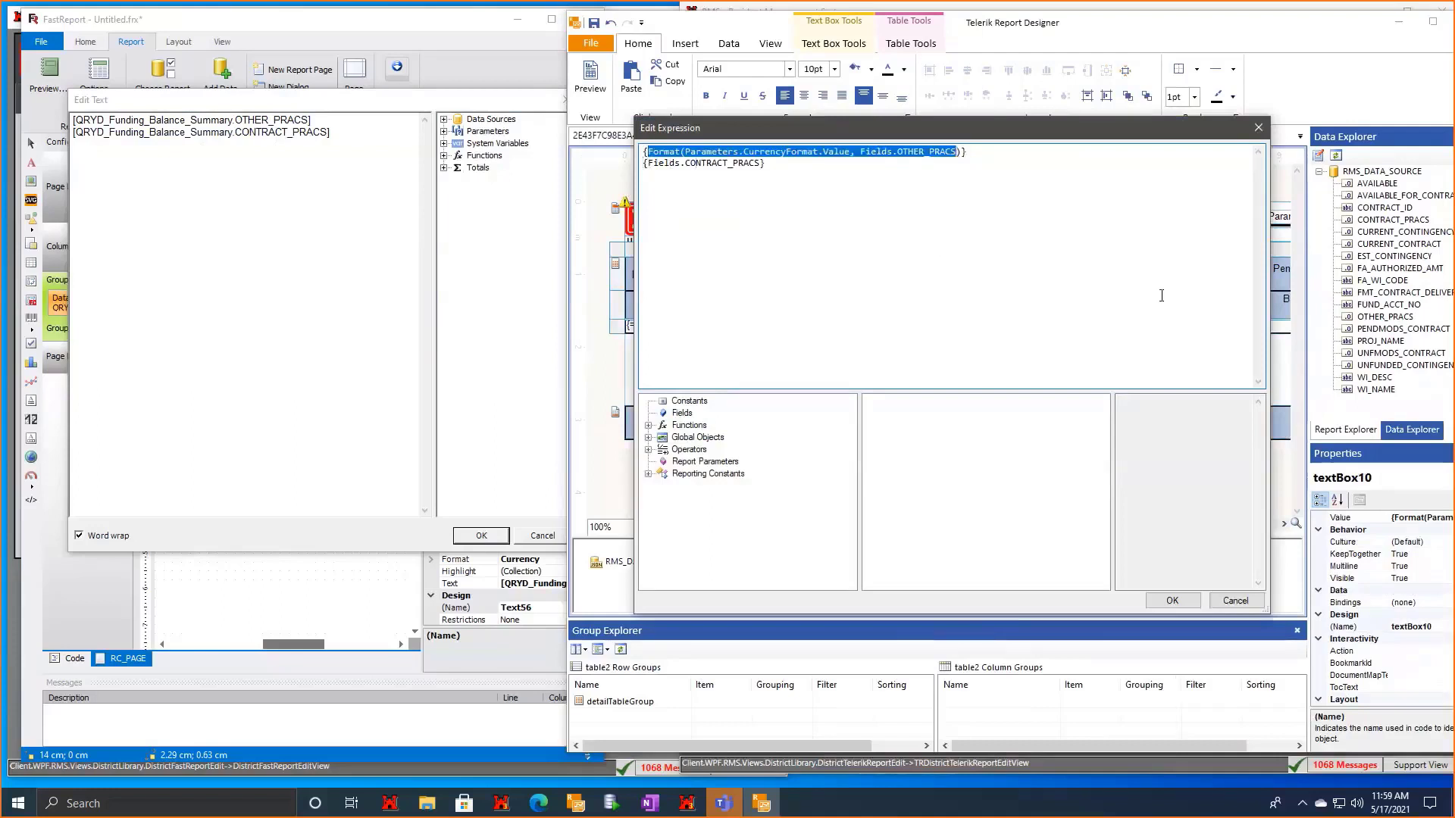
key("shift+Left")
key("shift+Left")
key("shift+Left")
key("shift+Left")
key("shift+Left")
key("shift+Left")
key("shift+Left")
key("shift+Left")
key("shift+Left")
key("shift+Left")
key("shift+Left")
key("shift+Left")
key("shift+Left")
key("shift+Left")
key("shift+Left")
key("shift+Left")
key("shift+Left")
key("shift+Left")
key("shift+Left")
key("shift+Left")
key("shift+Right")
key("shift+Right")
key("ctrl+c")
key("ctrl+End")
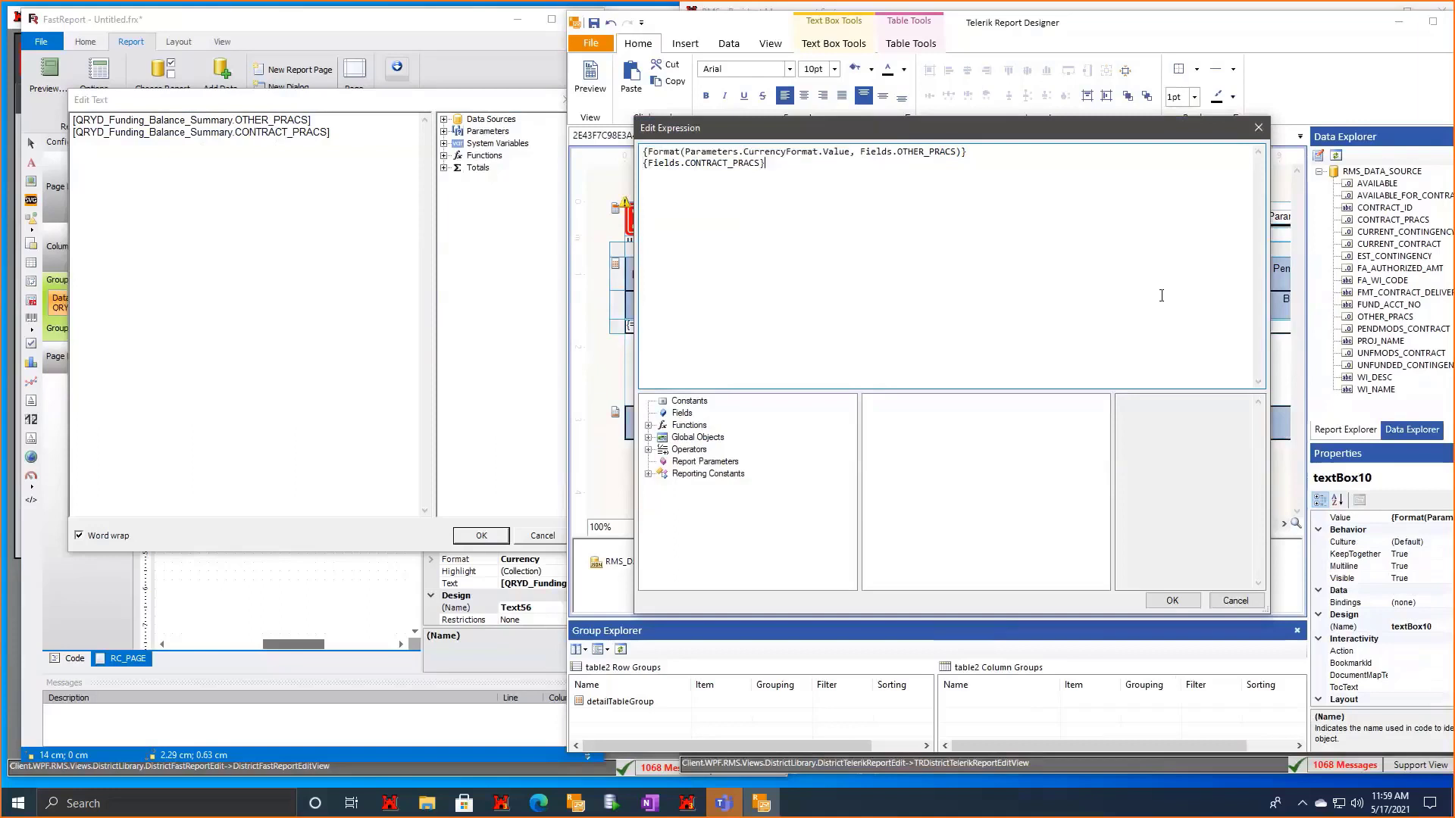
key("Home")
key("Right")
key("ctrl+v")
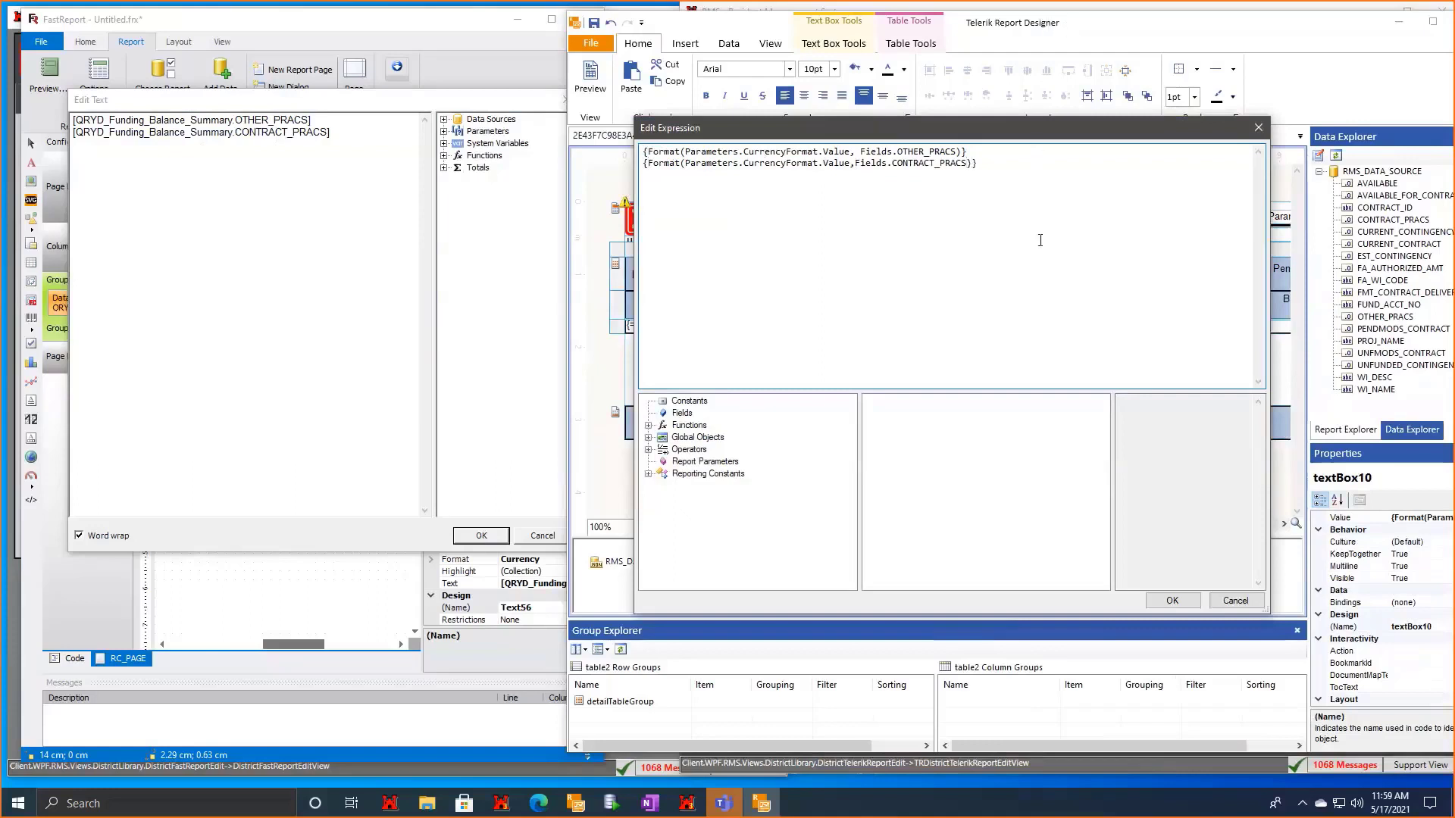
Copy the formatted CONTRACT_PRACS line and apply the fourth data cell's expression.
left_click_drag(1032, 181, 633, 193)
key("ctrl+c")
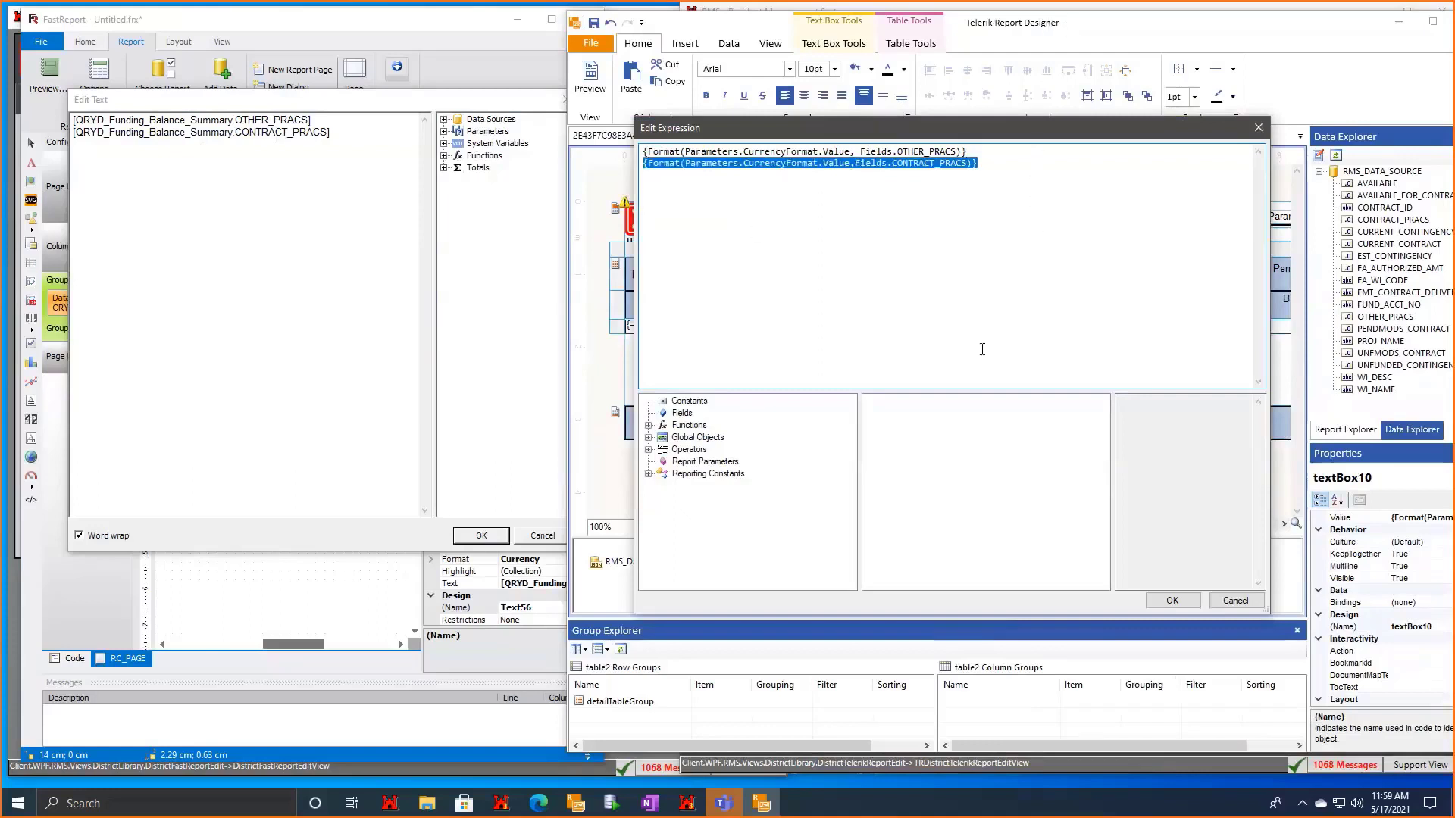
left_click(1180, 605)
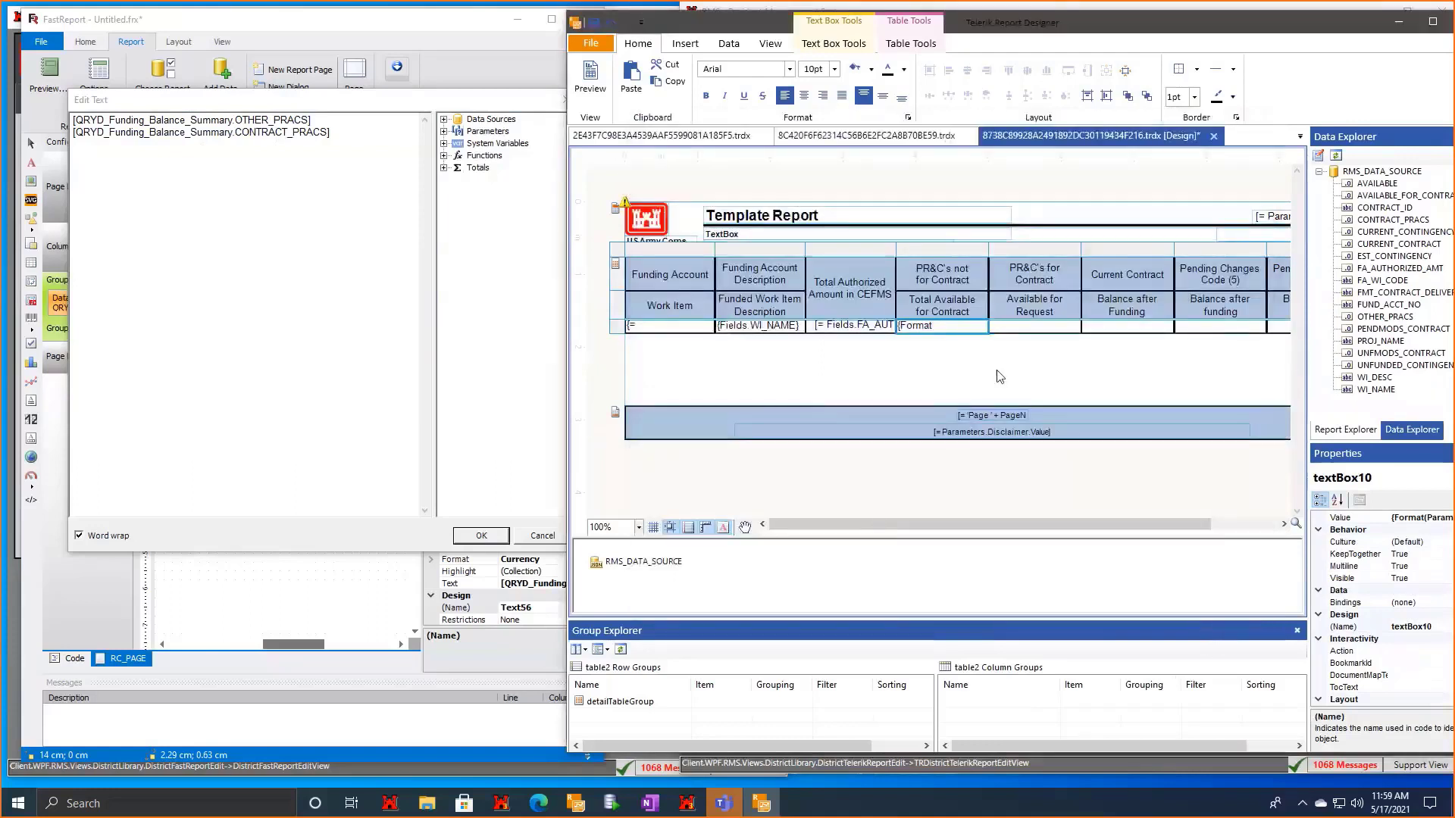
Close the open FastReport cell text, and show the PR&C's for Contract data cell's text beside the Telerik designer.
left_click(477, 265)
left_click(569, 100)
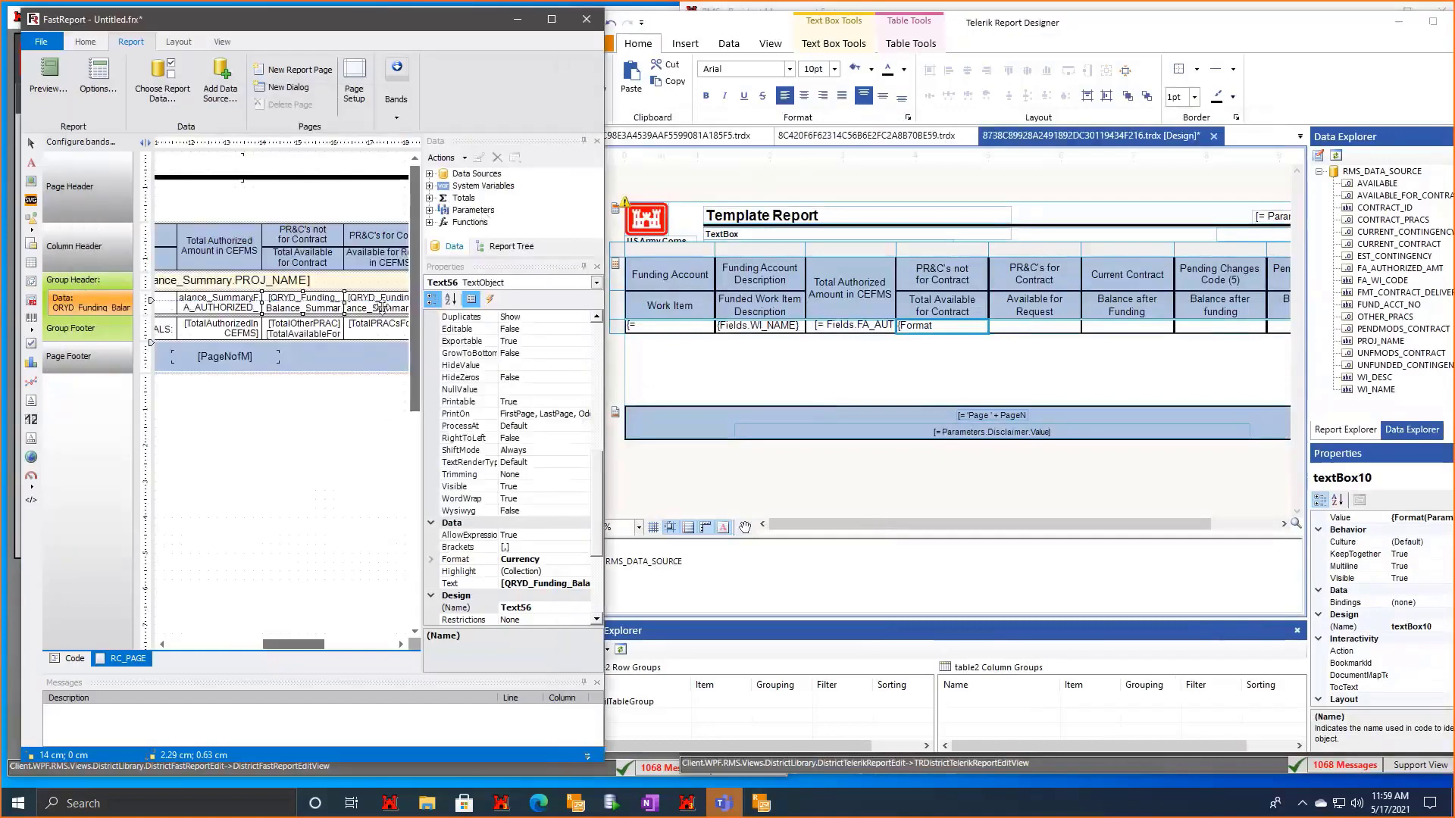
double_click(381, 310)
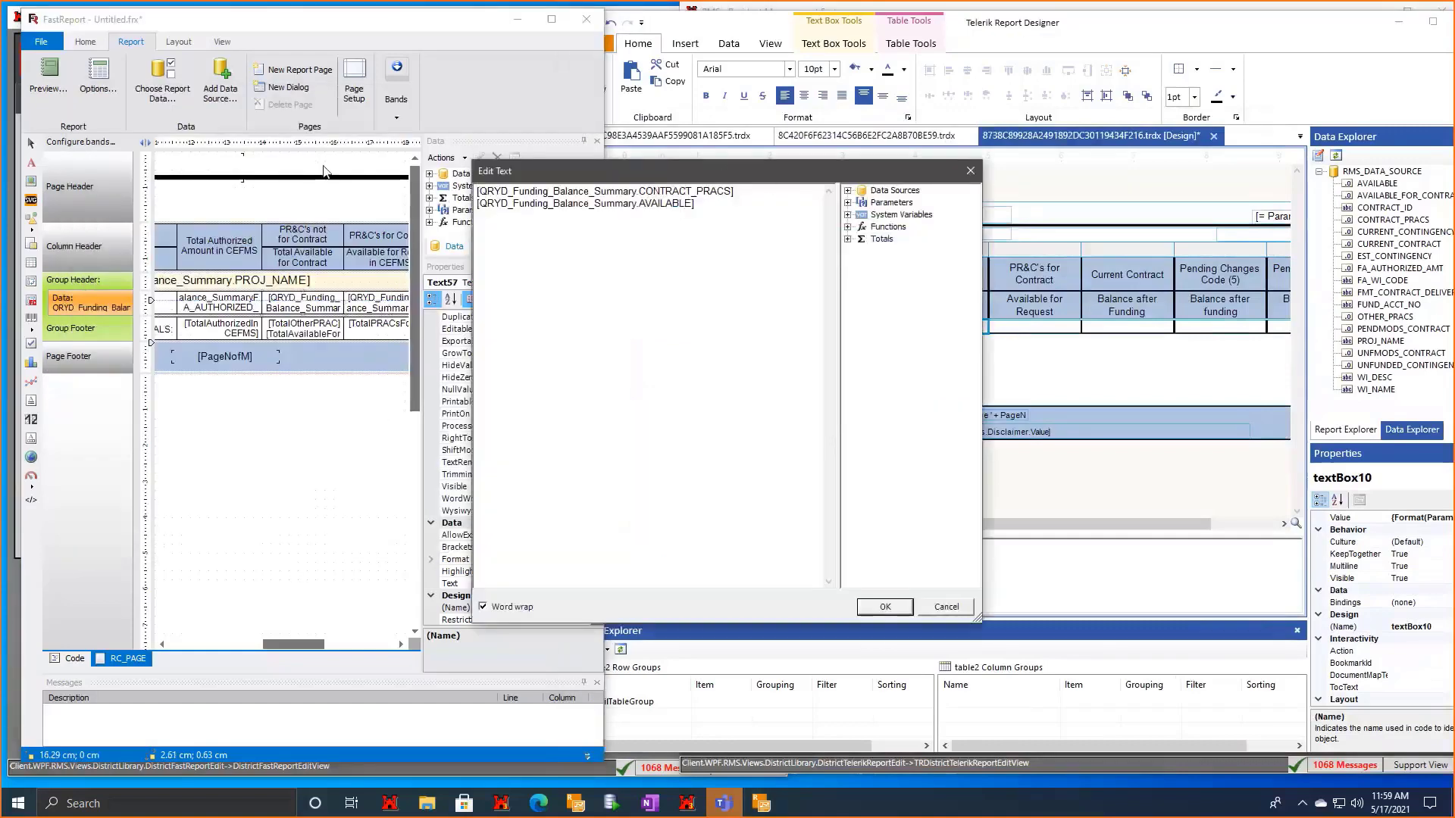
left_click_drag(721, 170, 304, 161)
Fill the PR&C's for Contract data cell's expression with two lines of {Format(Parameters.CurrencyFormat.Value,Fields.CONTRACT_PRACS)}.
left_click(1034, 327)
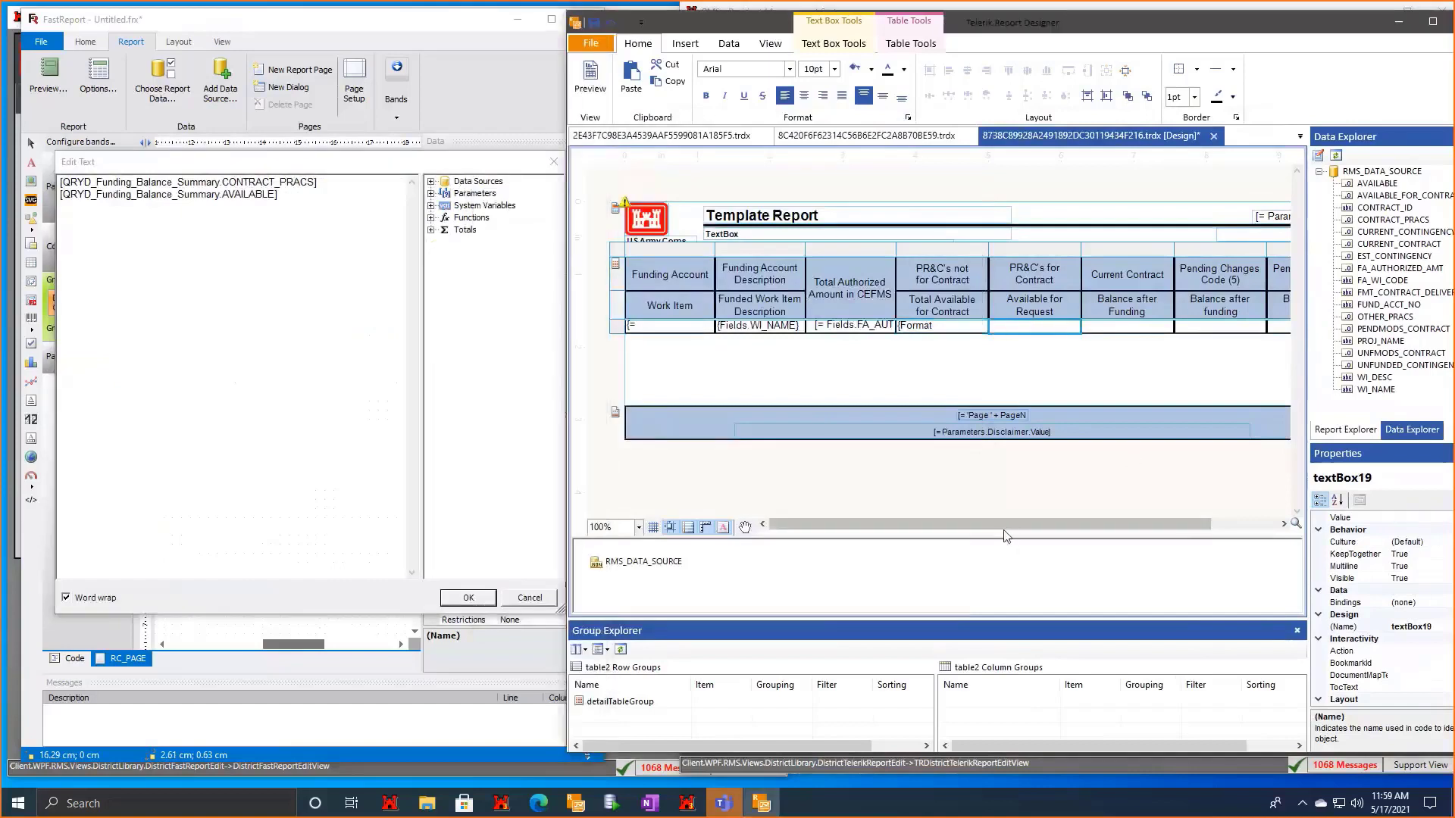
left_click_drag(1005, 527, 1070, 527)
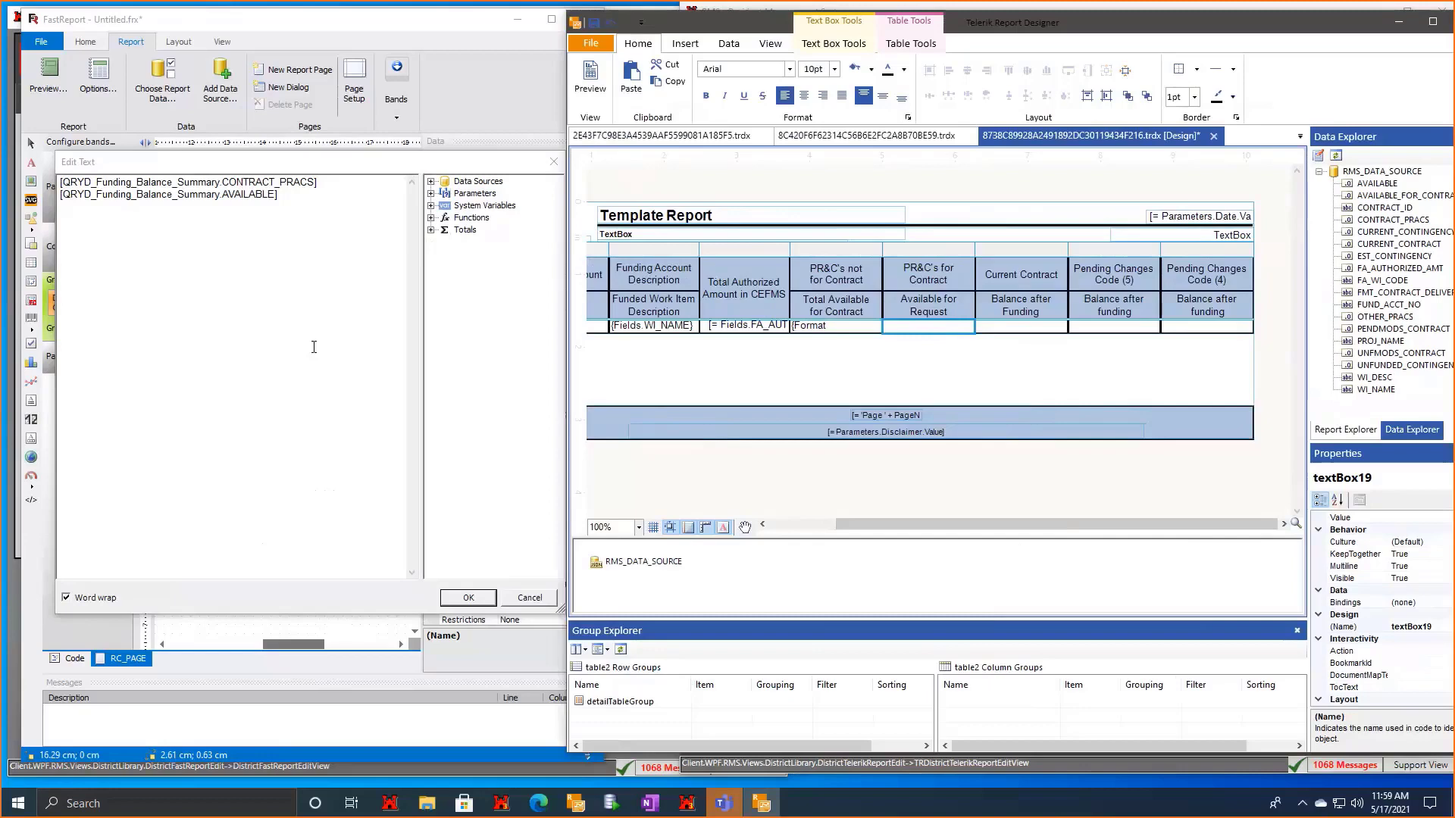
right_click(931, 332)
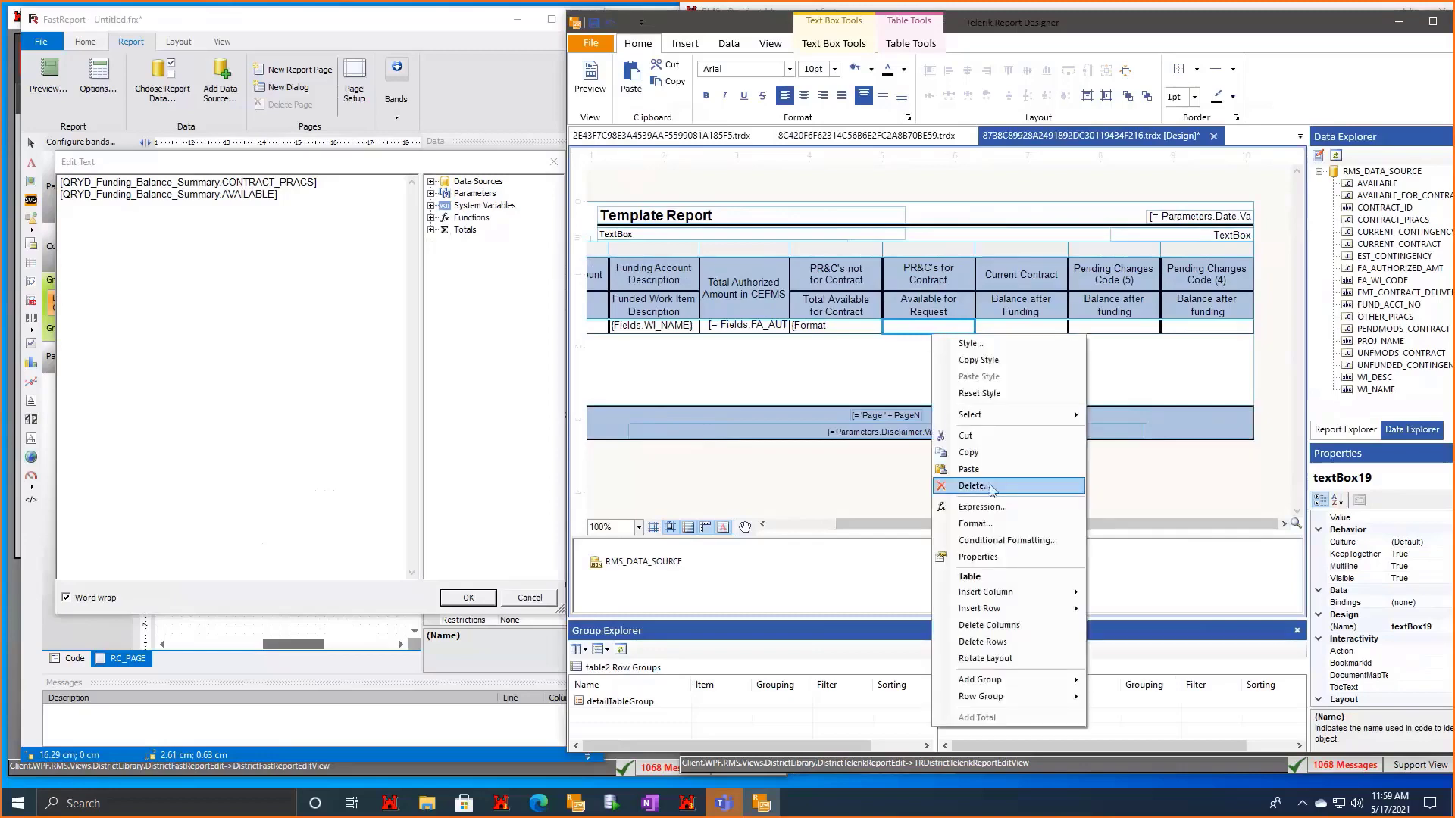
left_click(979, 508)
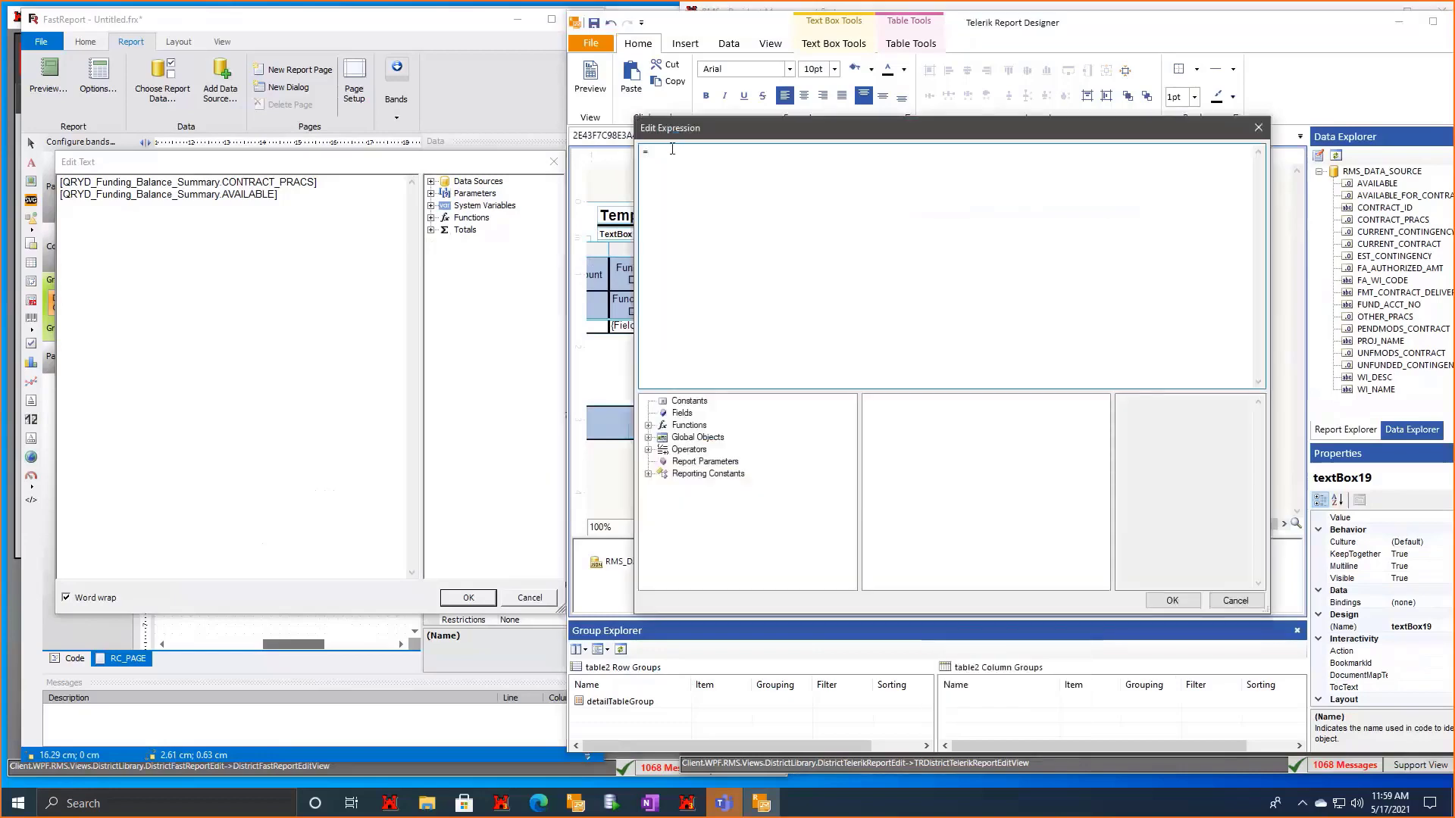
key("ctrl+v")
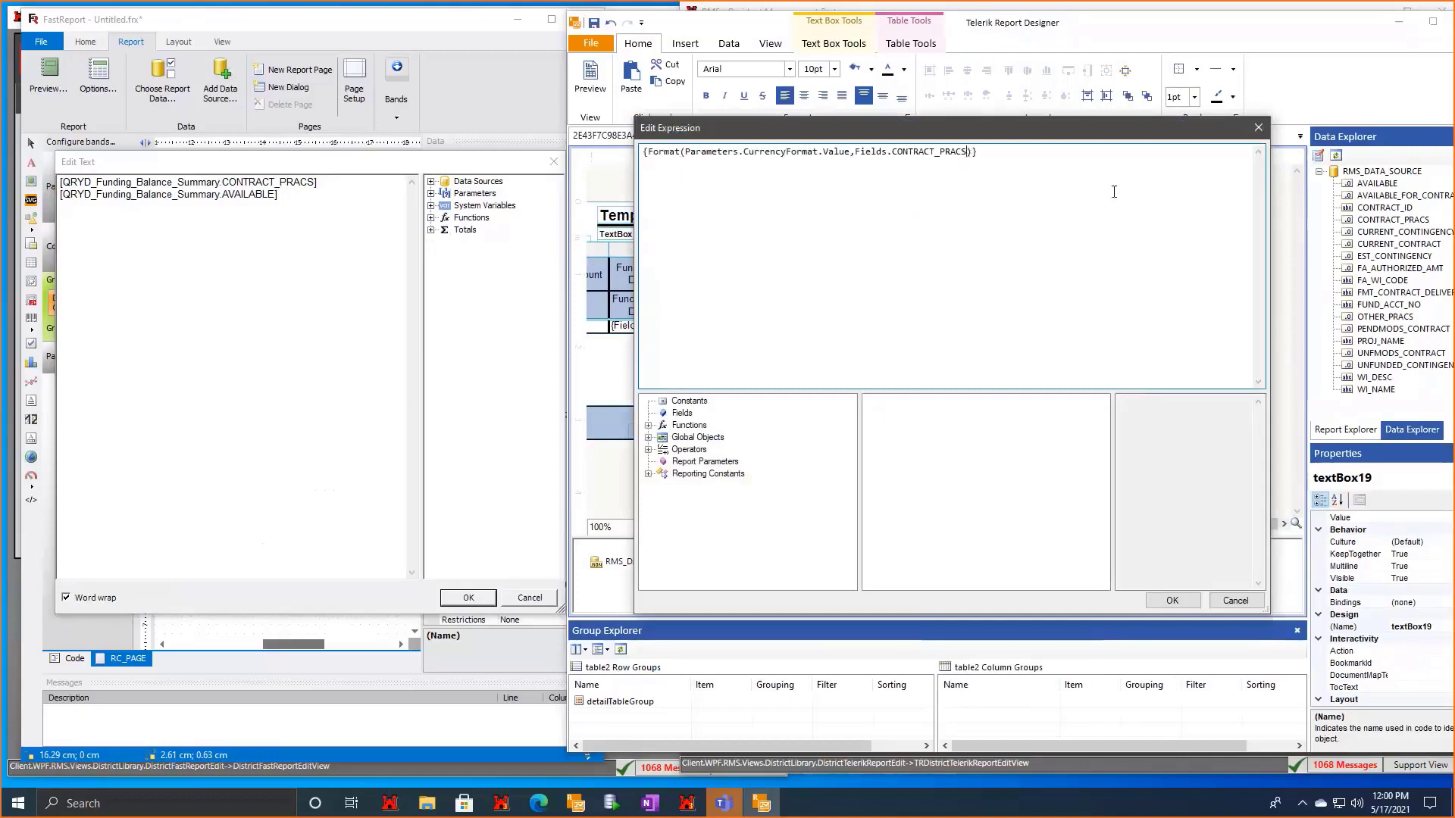
key("Left")
key("Left")
key("ctrl+v")
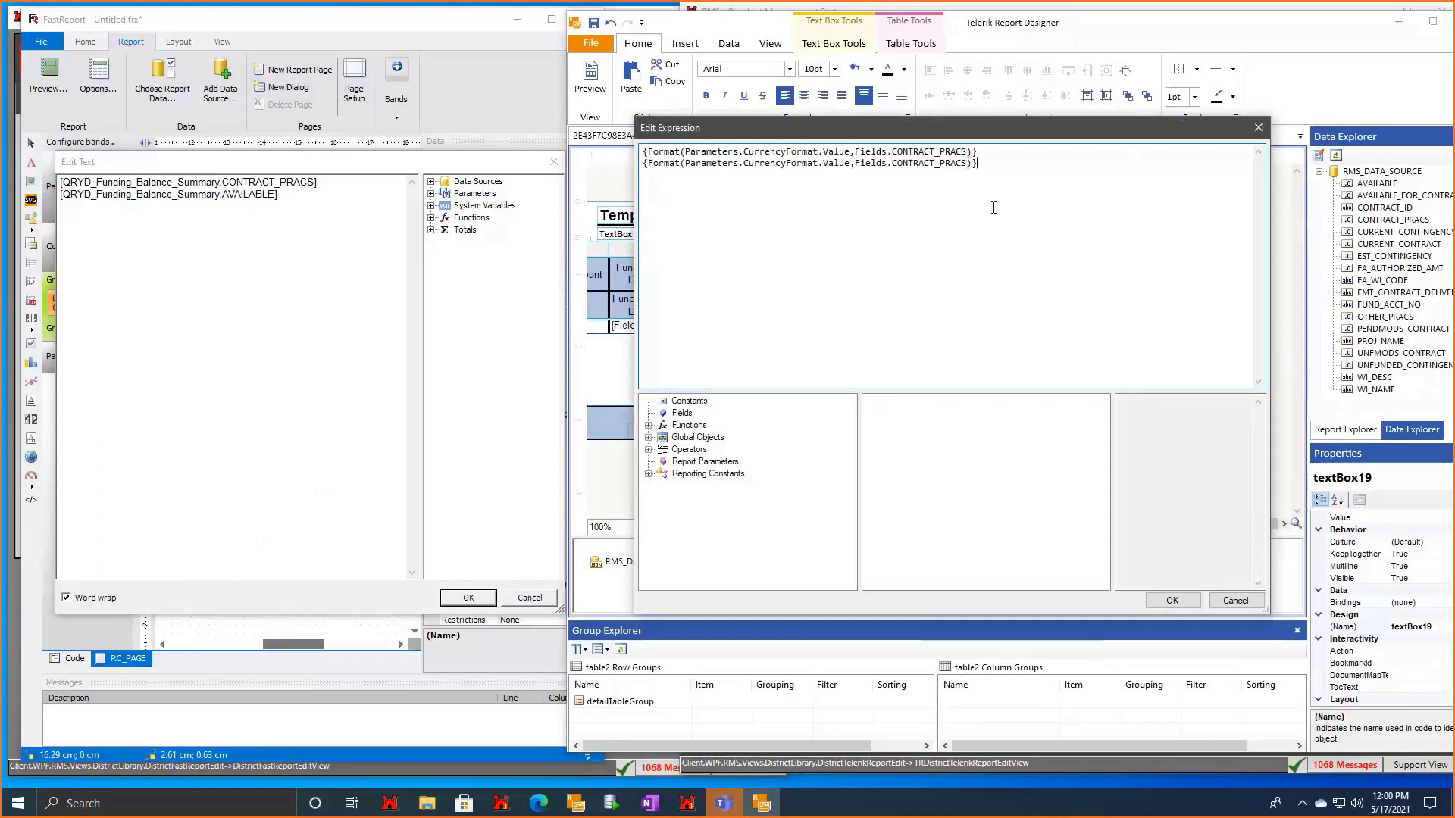
Replace the field in the second line with Fields.AVAILABLE and apply the expression.
left_click(964, 190)
key("ctrl+shift+Left")
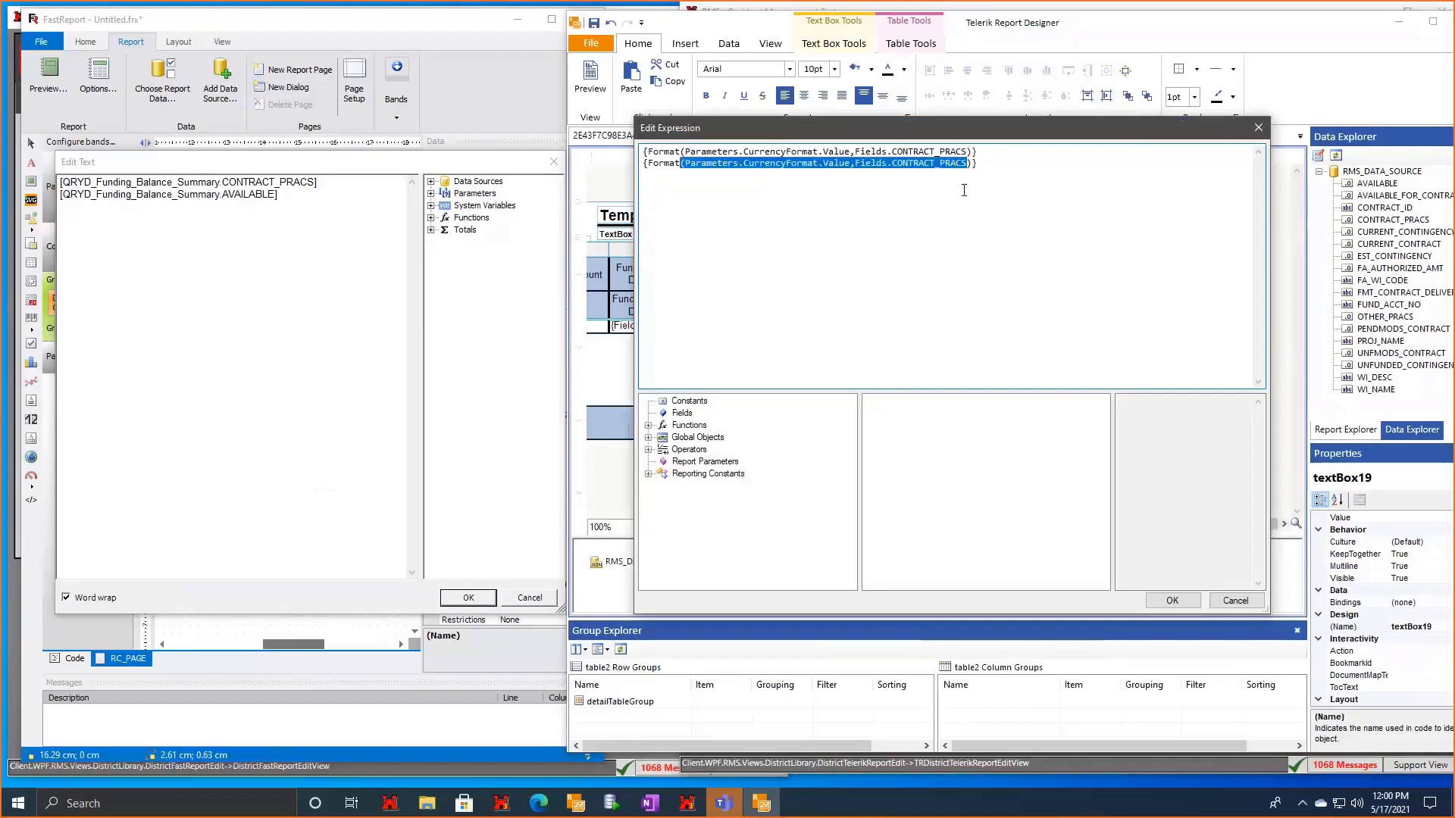
left_click(964, 162)
left_click_drag(969, 162, 855, 163)
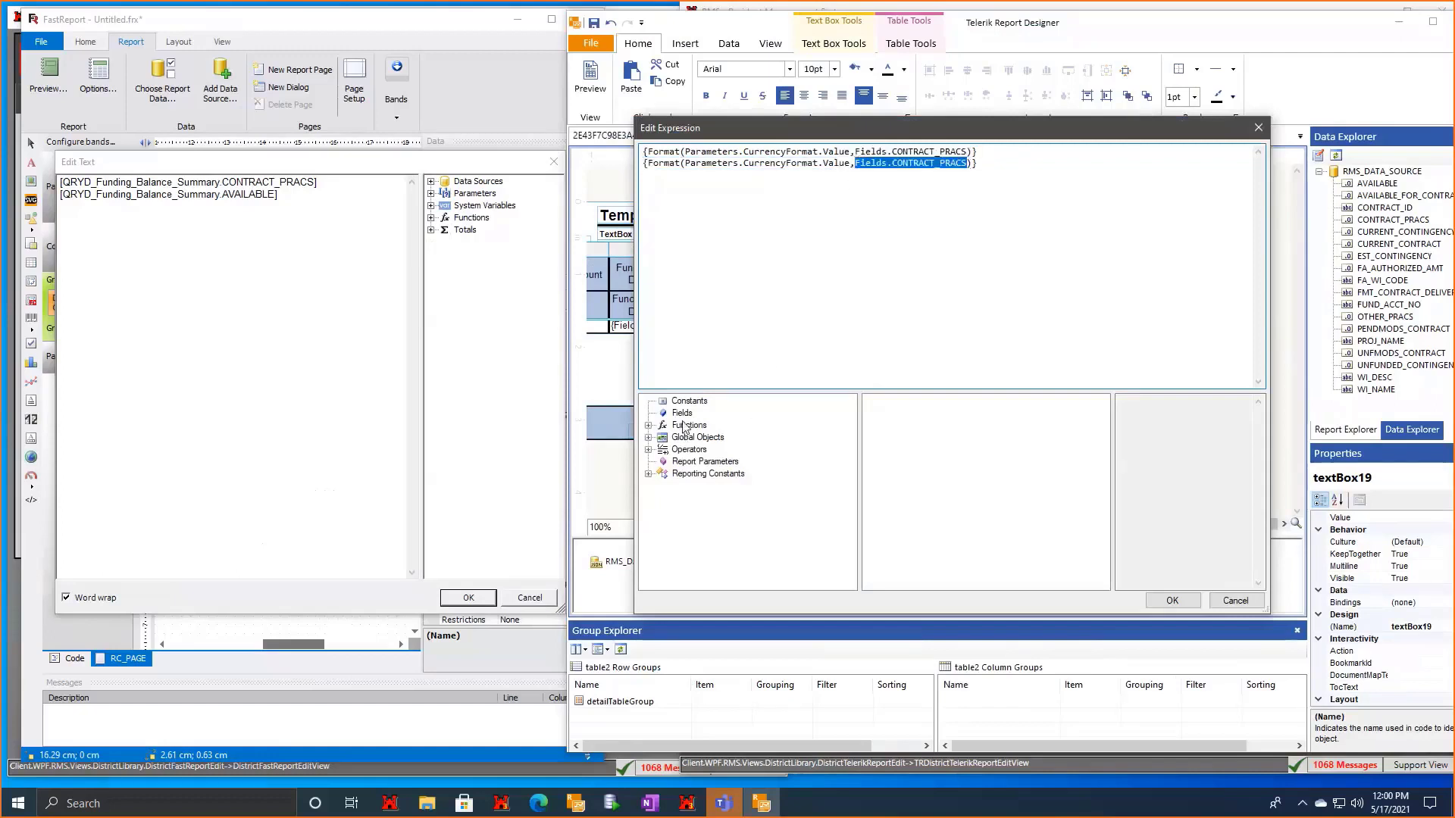
left_click(682, 413)
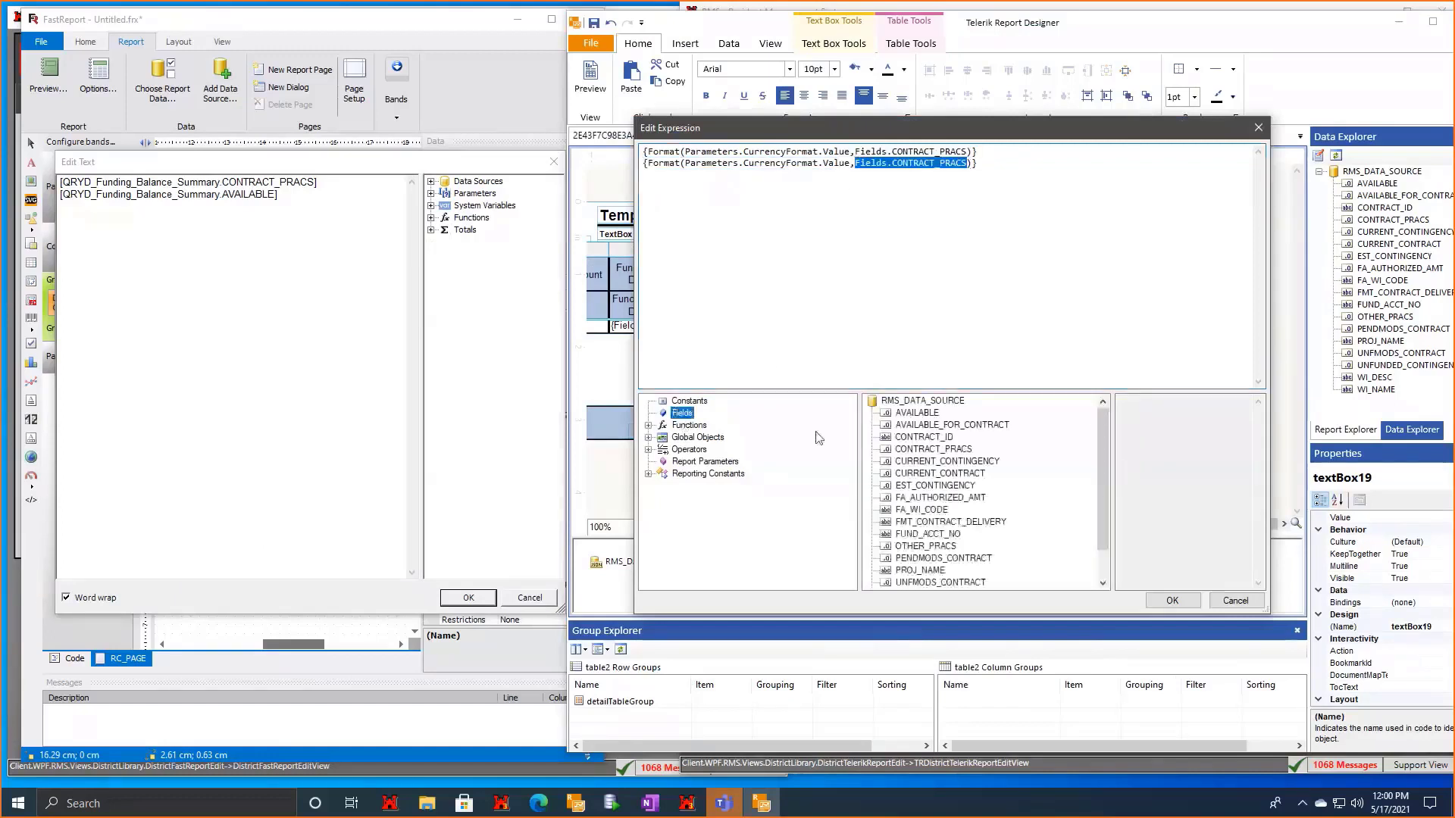
double_click(918, 413)
left_click(1172, 600)
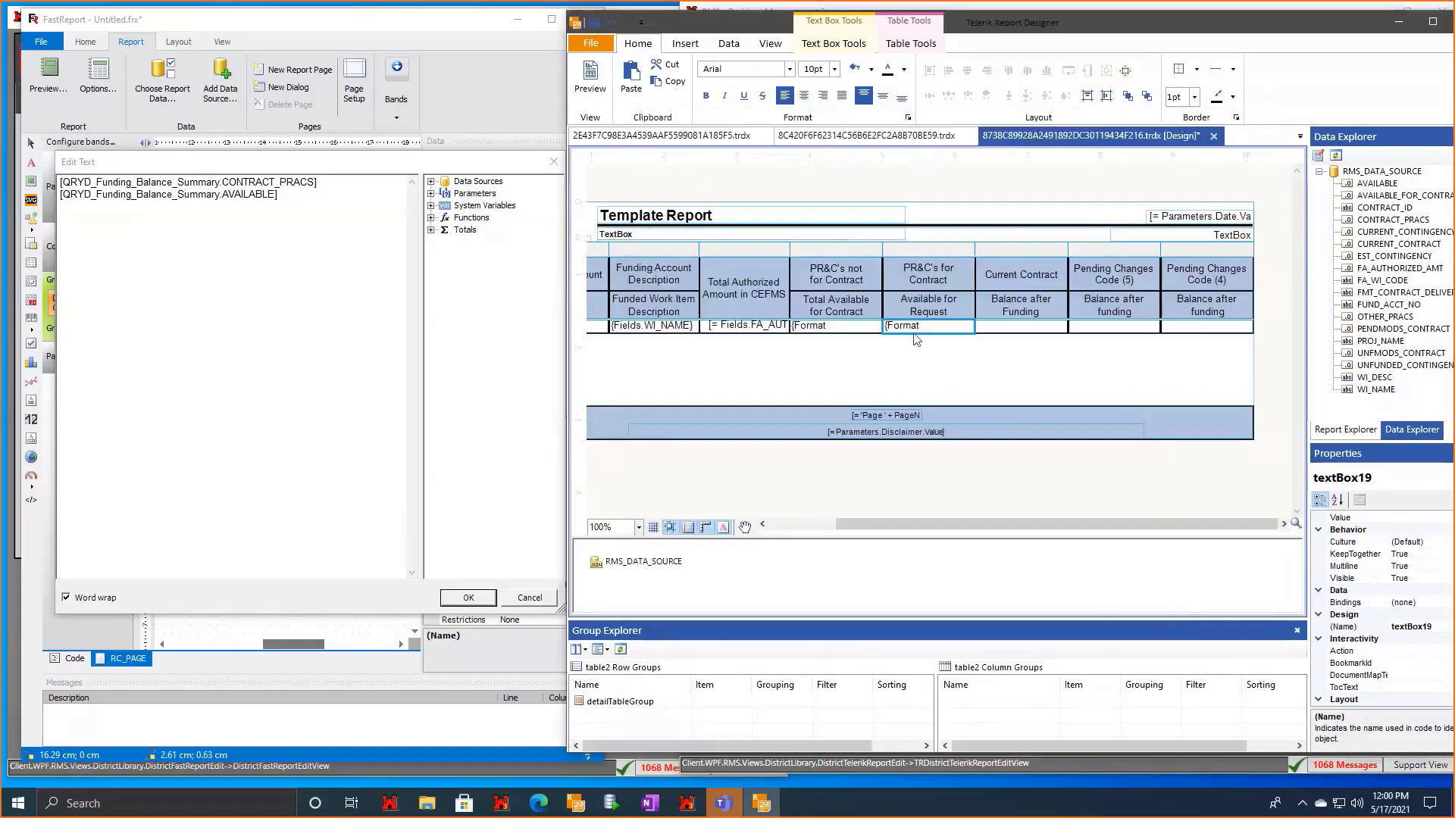
Open the Current Contract data cell's expression for editing and display the text of the matching FastReport data cell.
left_click(1004, 332)
right_click(1004, 332)
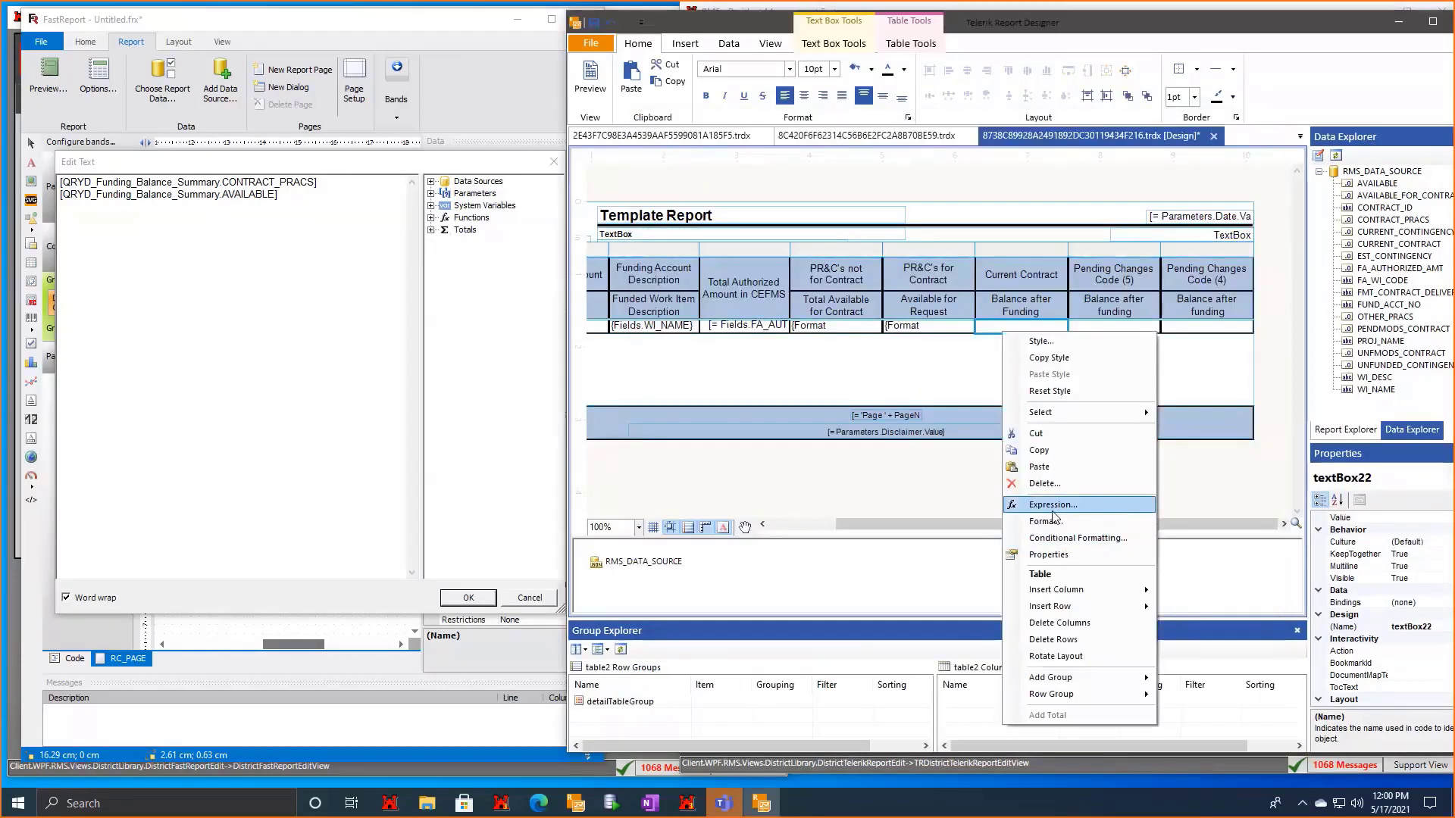
left_click(1053, 509)
left_click(365, 411)
left_click(554, 162)
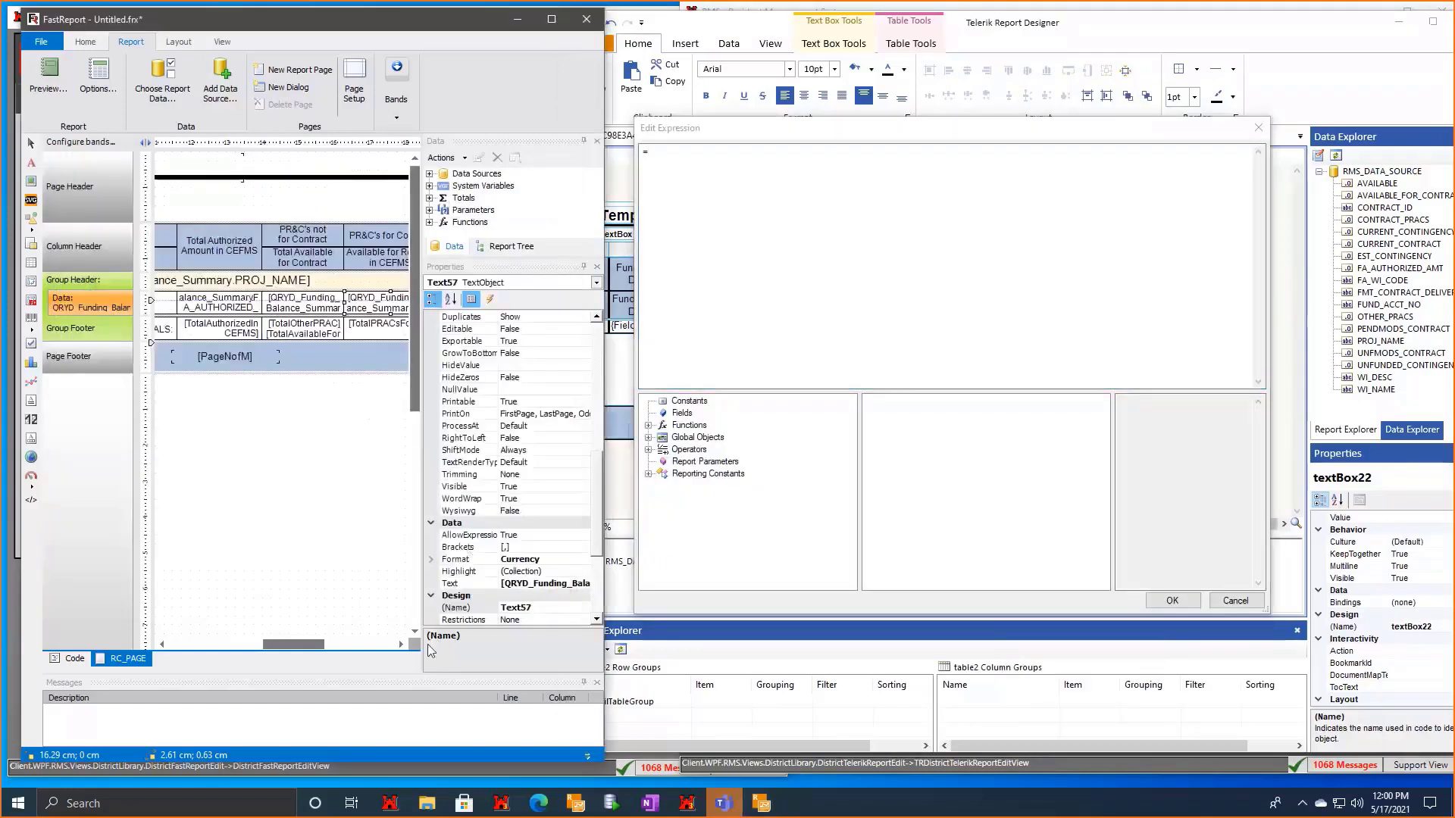
left_click_drag(294, 644, 341, 644)
double_click(286, 298)
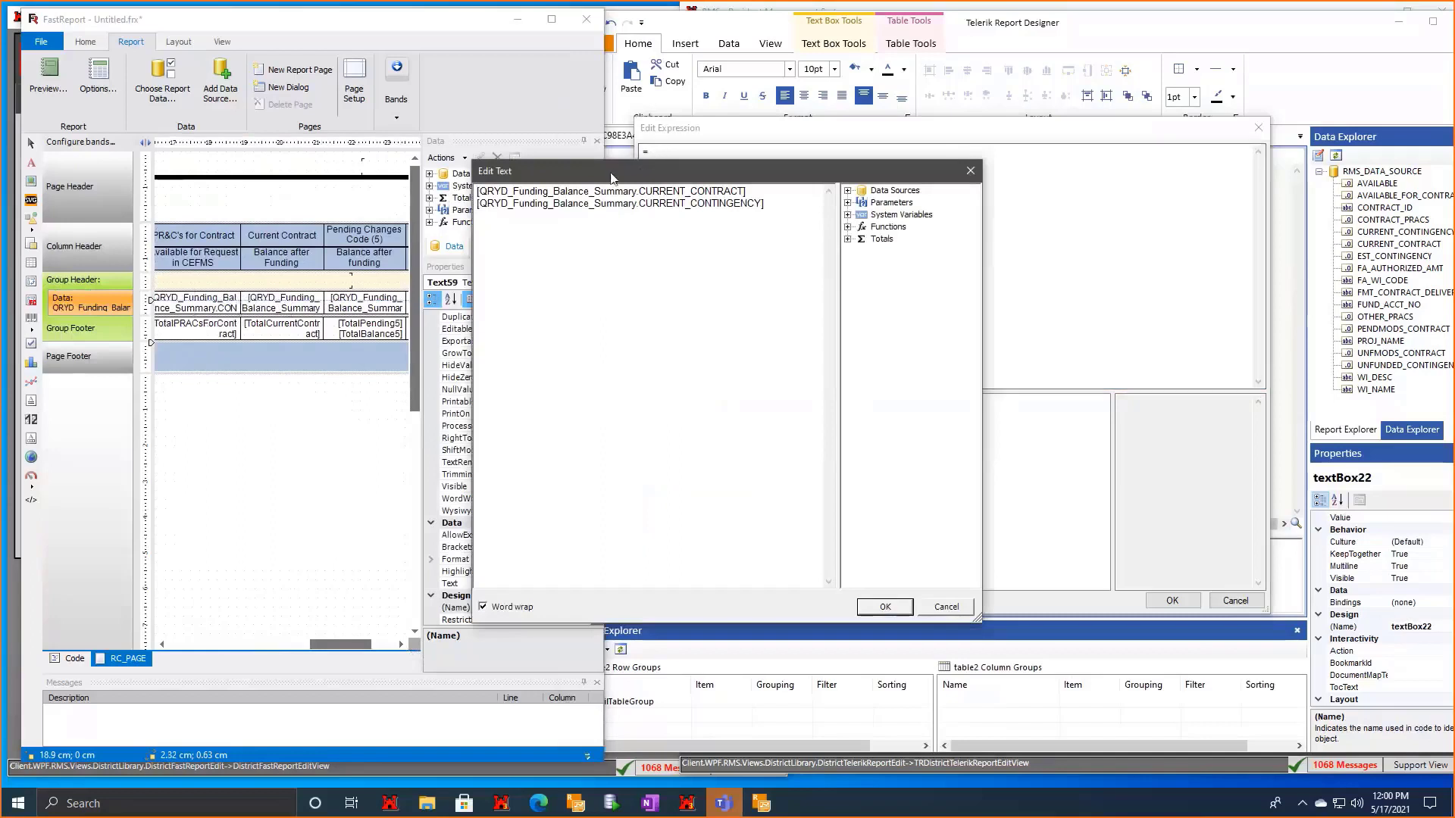
Set the Current Contract cell's expression to {Format(Parameters.CurrencyFormat.Value, Fields.CURRENT_CONTRACT)}, based on the copied currency-format line.
left_click(774, 214)
key("ctrl+a")
type("{Format(Parameters.CurrencyFormat.Value,Fields.CONTRACT_PRACS)}")
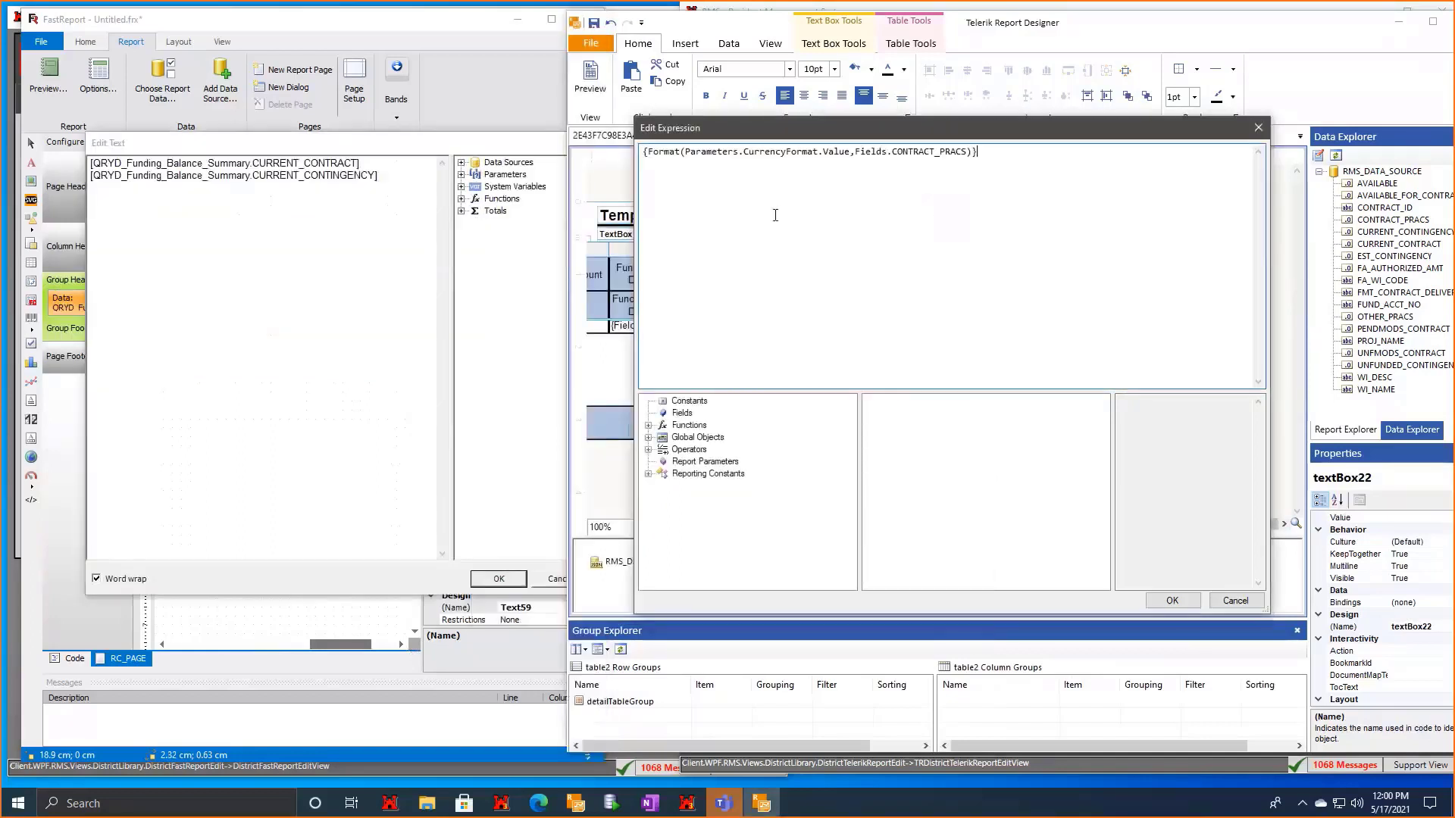
key("ctrl+shift+Left")
left_click(978, 163)
left_click_drag(972, 152, 854, 154)
left_click(923, 153)
left_click_drag(968, 153, 870, 154)
left_click(682, 413)
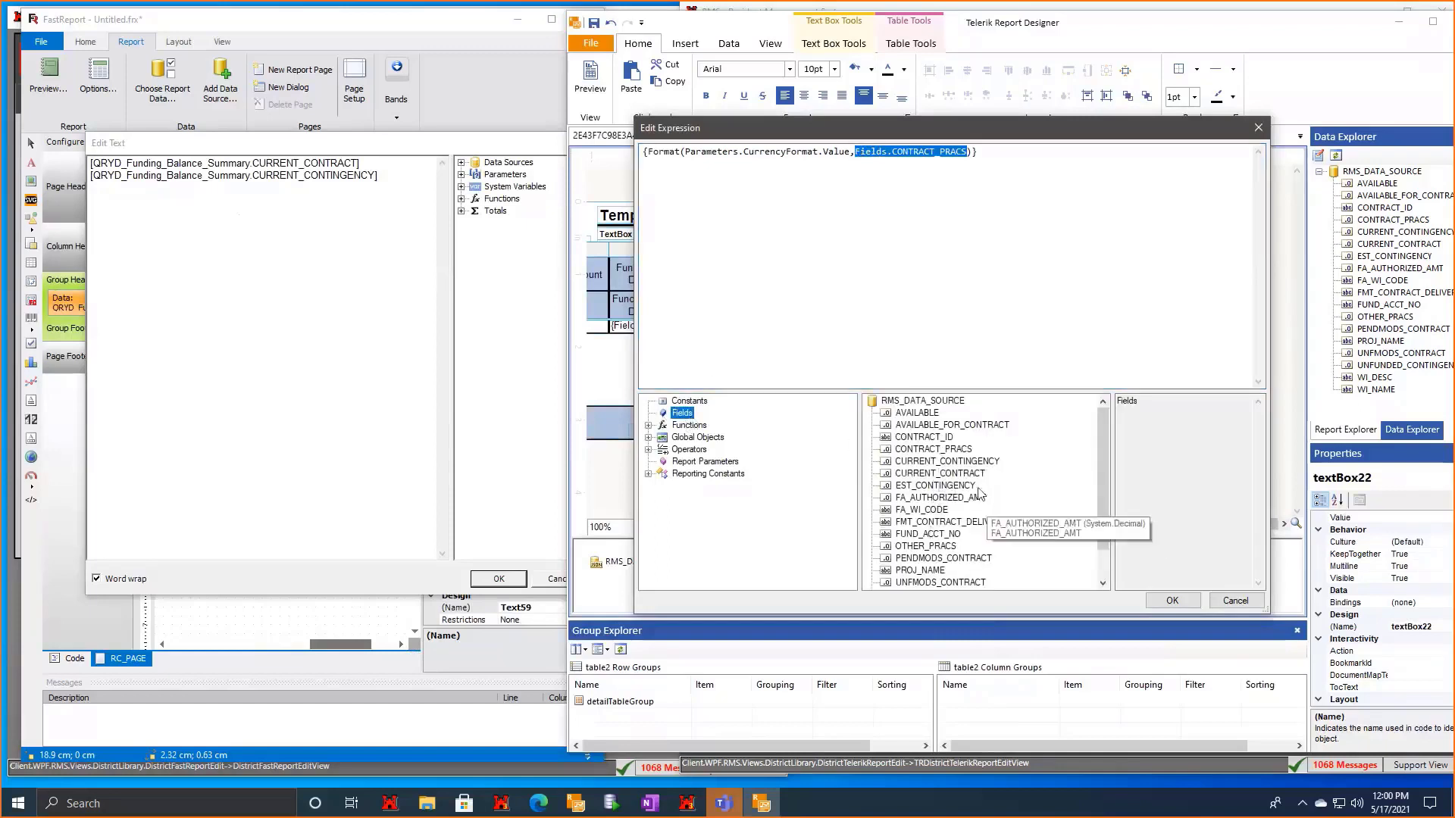
double_click(940, 474)
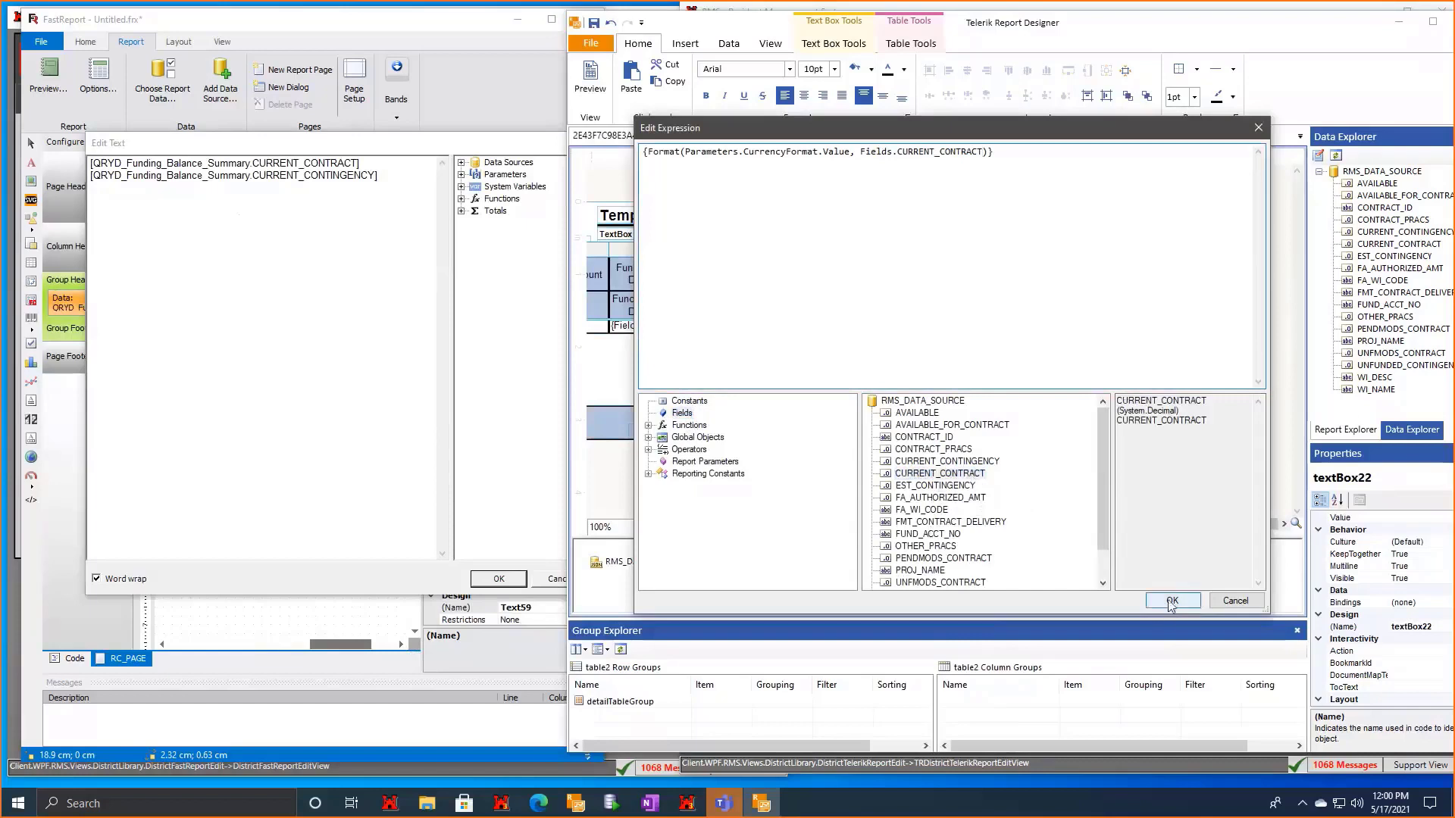
Duplicate the line below with Fields.CURRENT_CONTINGENCY as its field, and apply the Current Contract cell's expression.
key("ctrl+a")
key("ctrl+c")
left_click(1011, 170)
key("Return")
key("ctrl+v")
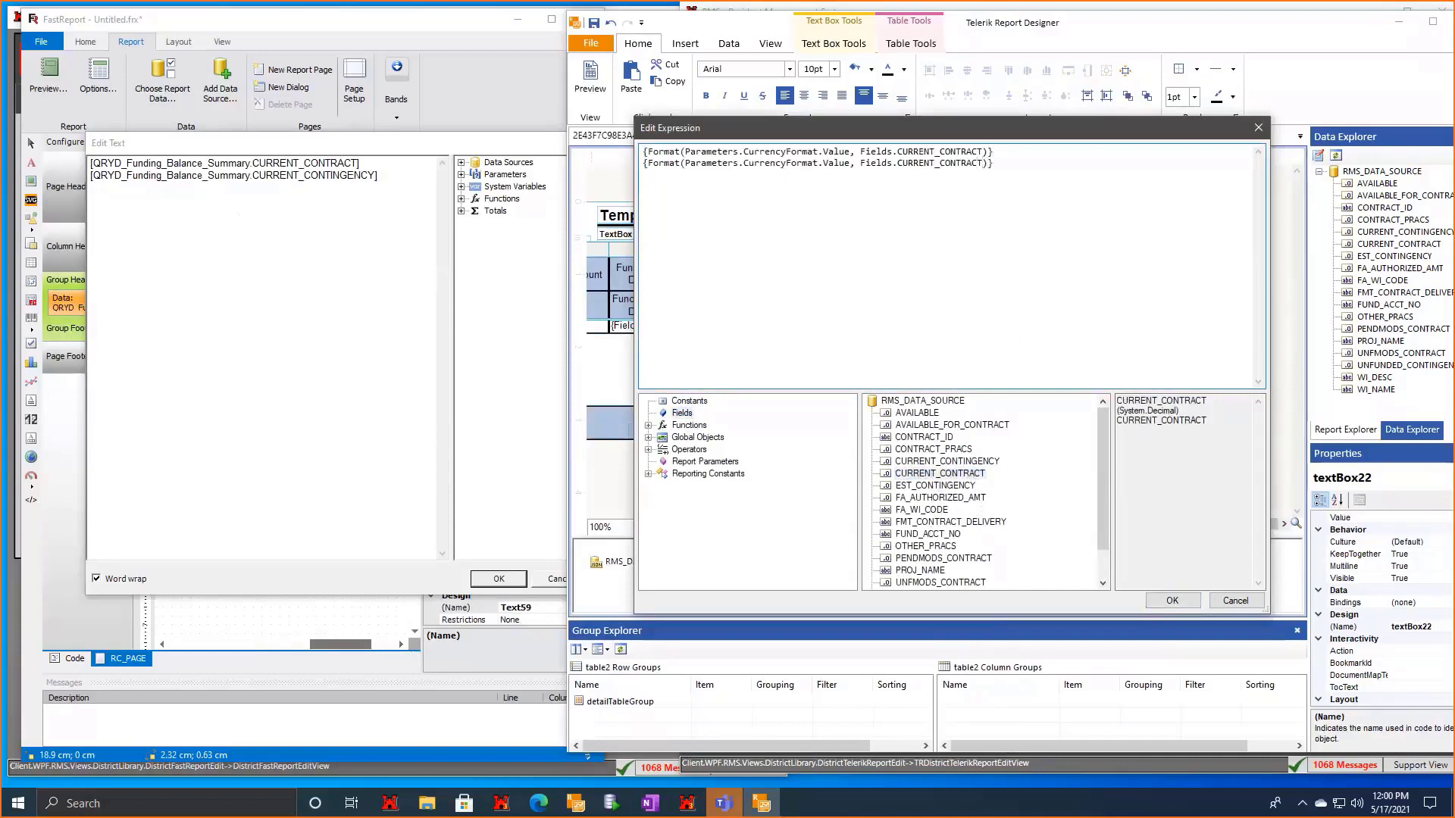
left_click_drag(982, 163, 866, 163)
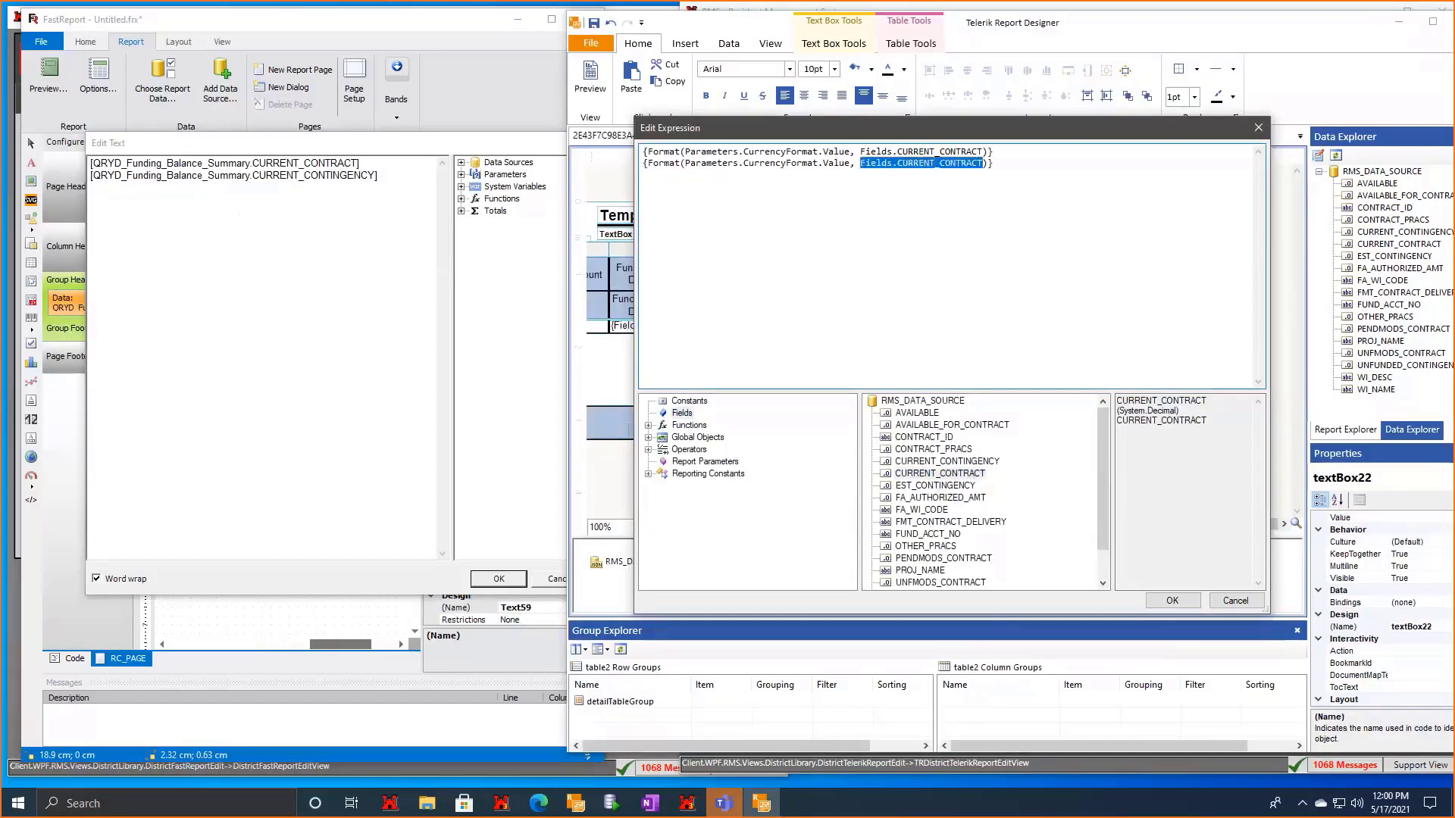
double_click(956, 461)
left_click(1173, 600)
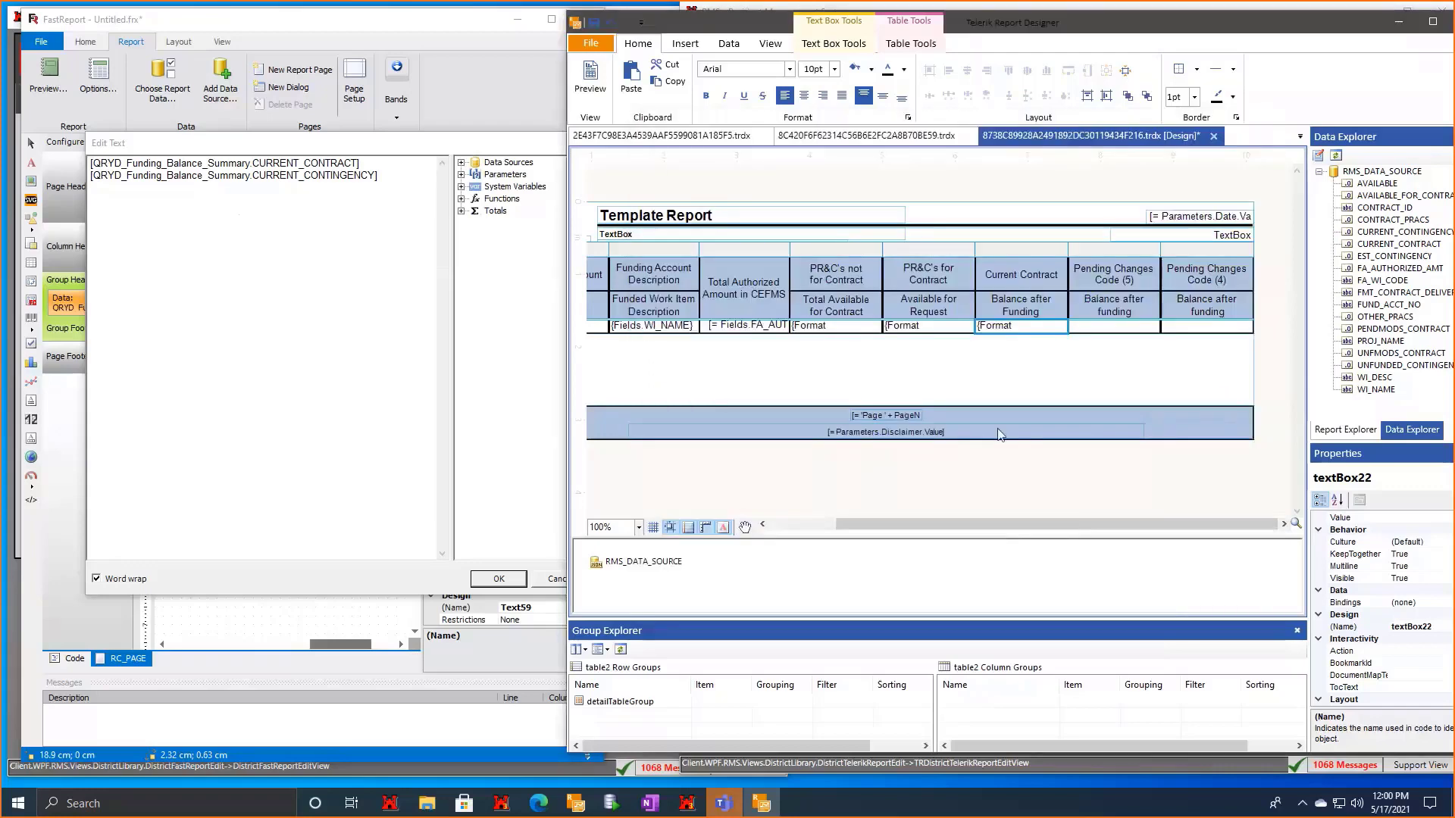
Open the Pending Changes Code (5) data cell's expression for editing and display the matching FastReport cell's text beside it.
right_click(1101, 334)
left_click(1148, 501)
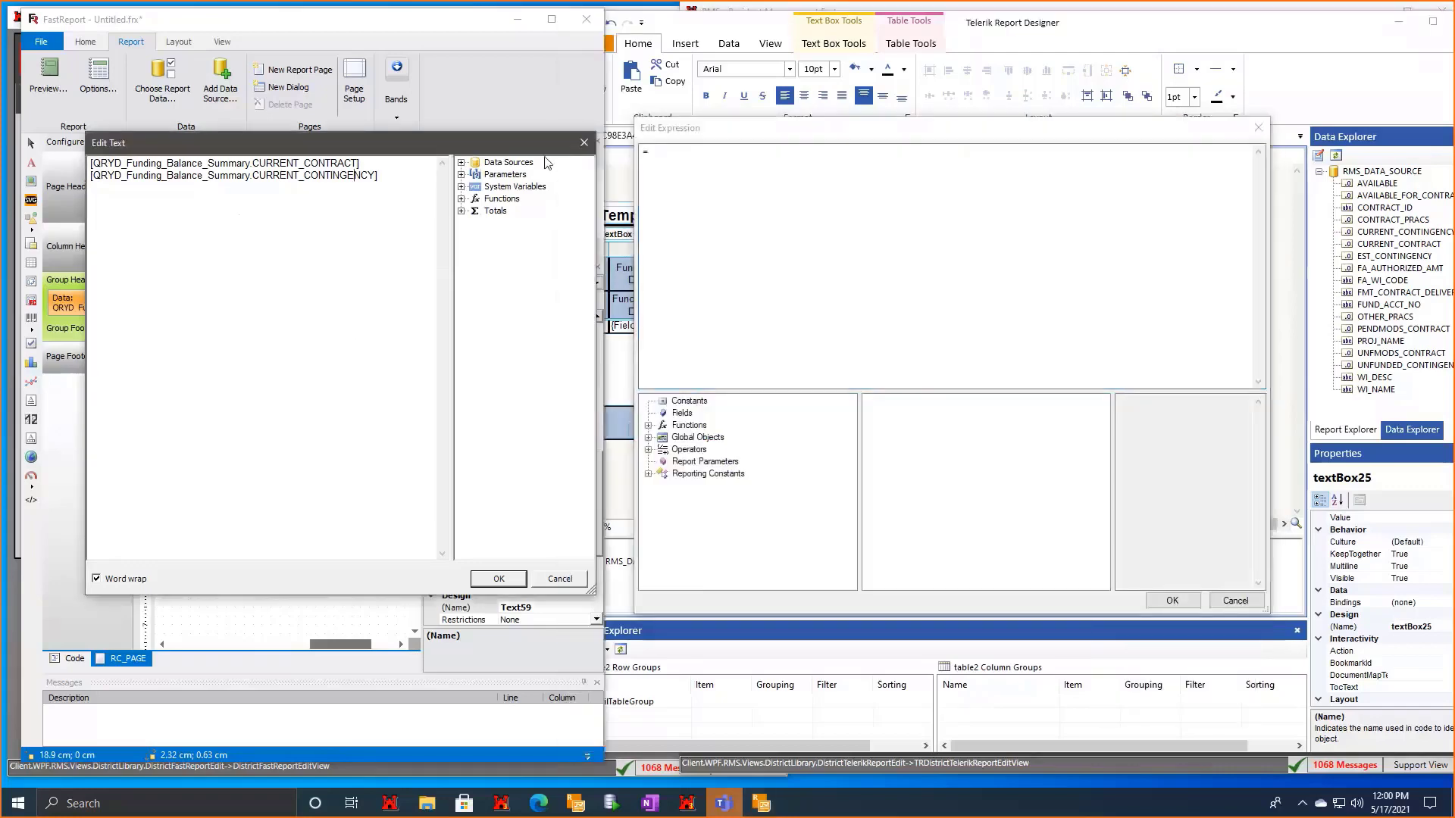
left_click(499, 578)
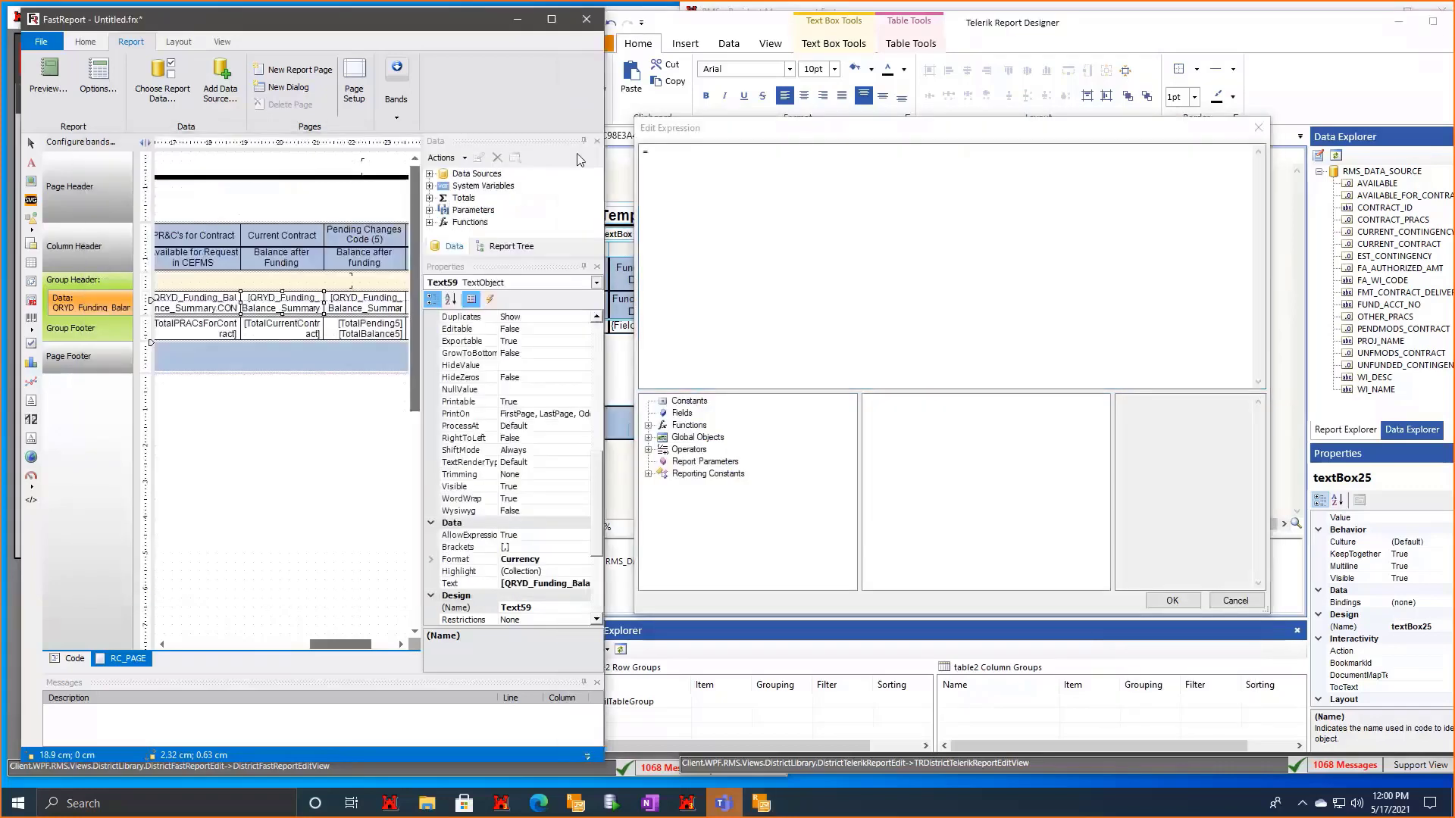
left_click(401, 644)
left_click(401, 644)
double_click(286, 304)
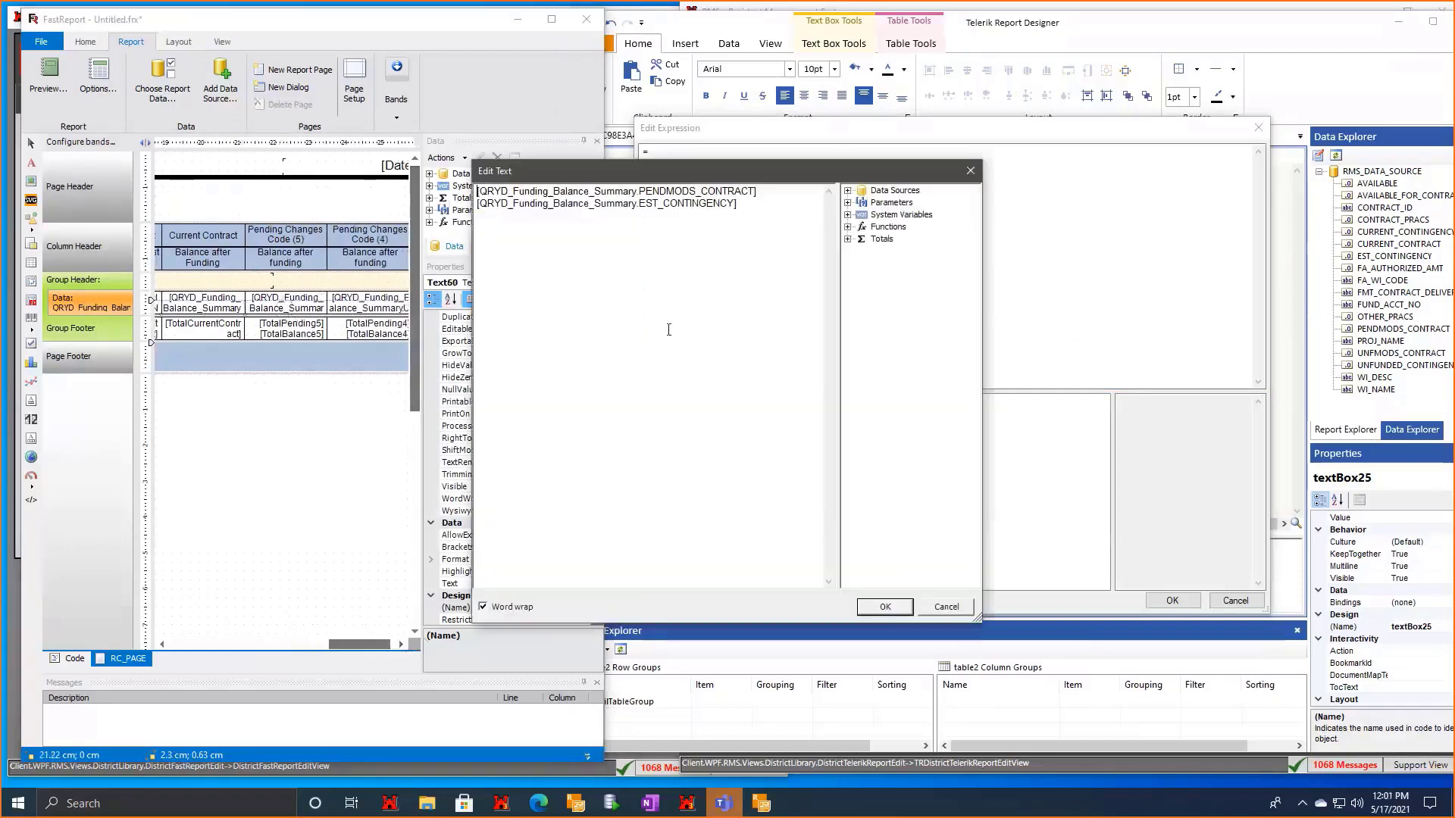
left_click_drag(762, 175, 398, 149)
Enter {Format(Parameters.CurrencyFormat.Value, Fields.PENDMODS_CONTRACT)} as the first line of the Pending Changes Code (5) cell's expression.
left_click(835, 205)
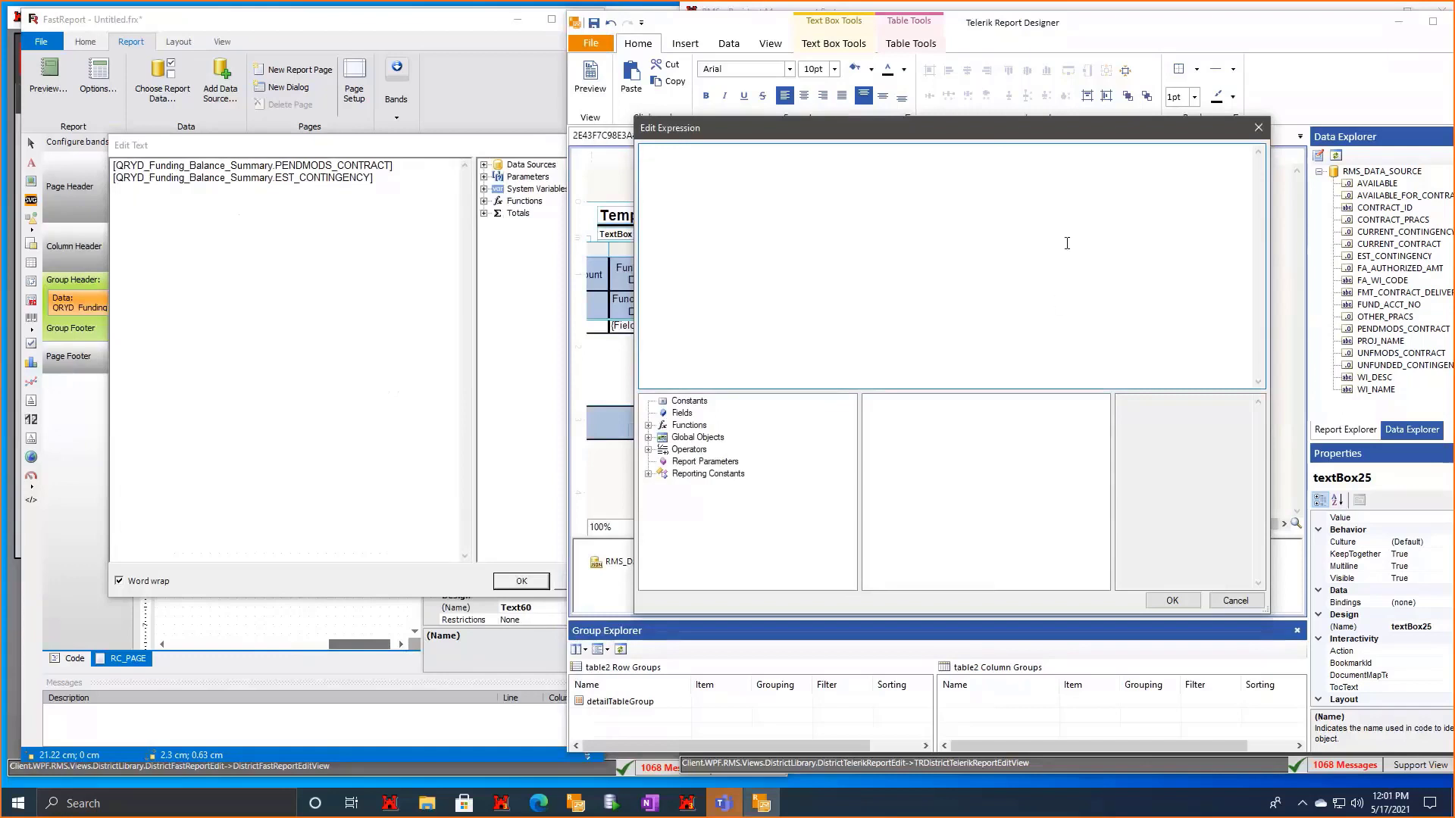
key("ctrl+v")
left_click_drag(983, 152, 856, 152)
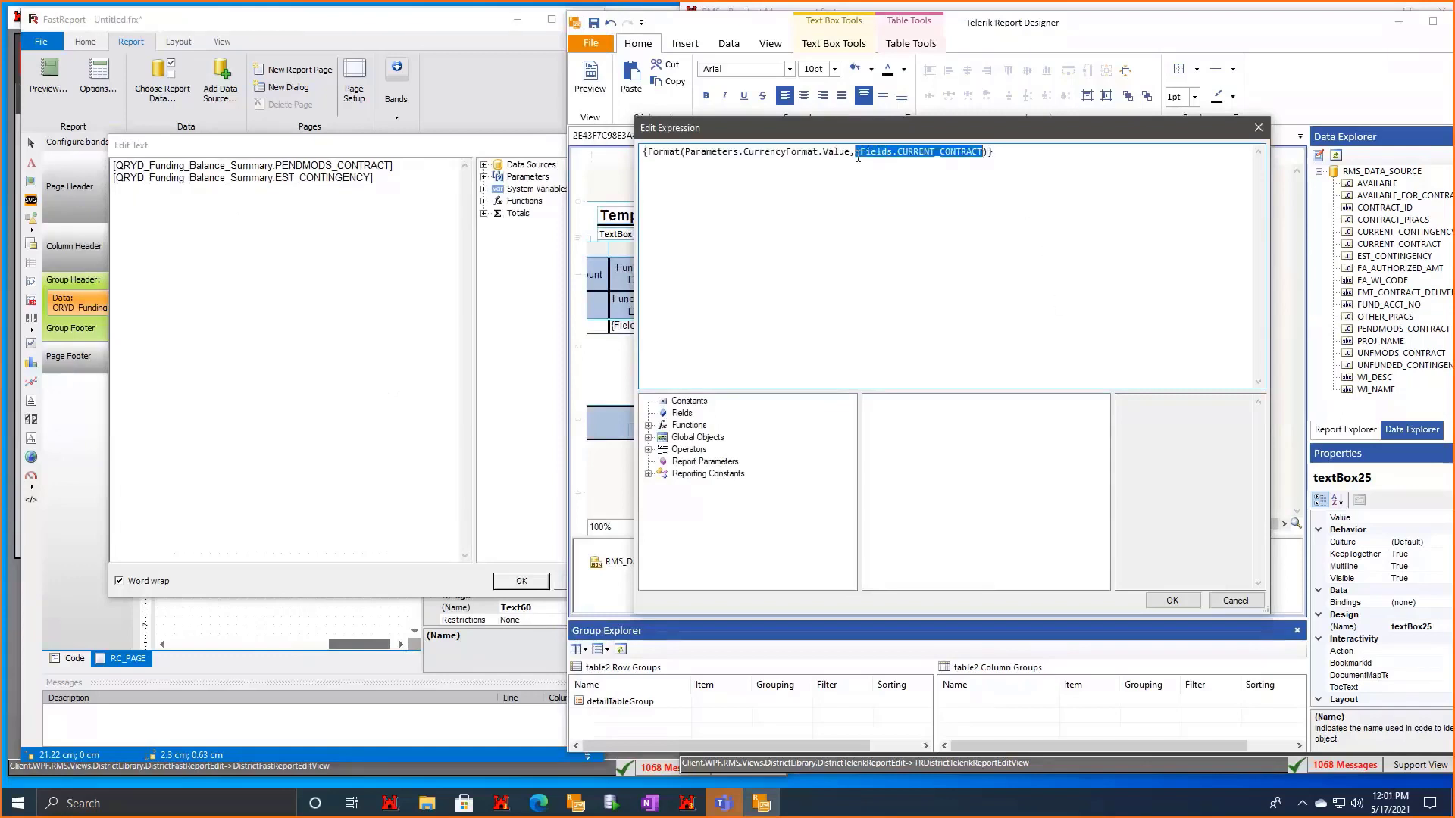
left_click(681, 413)
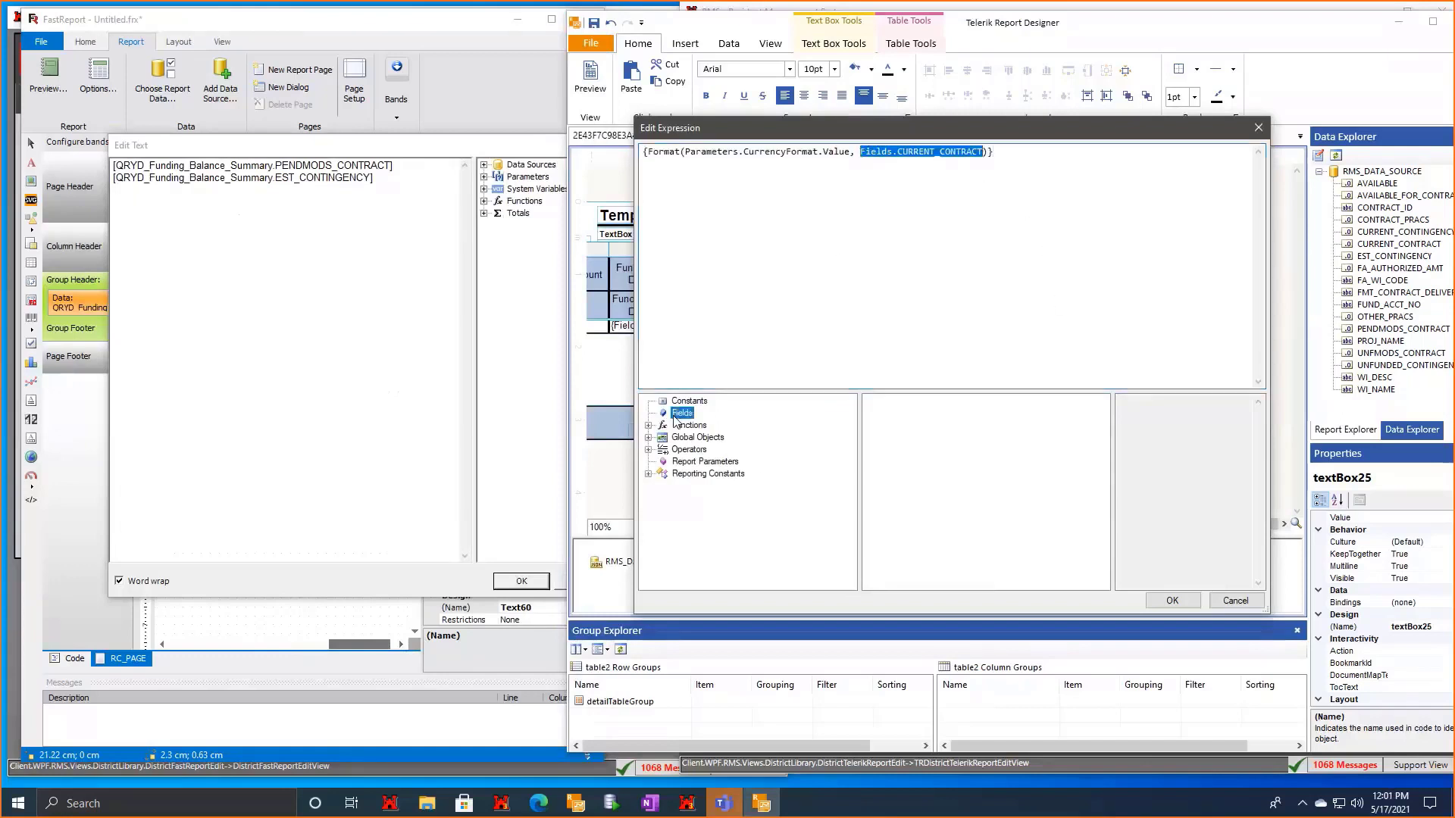
scroll(928, 540, "down", 1)
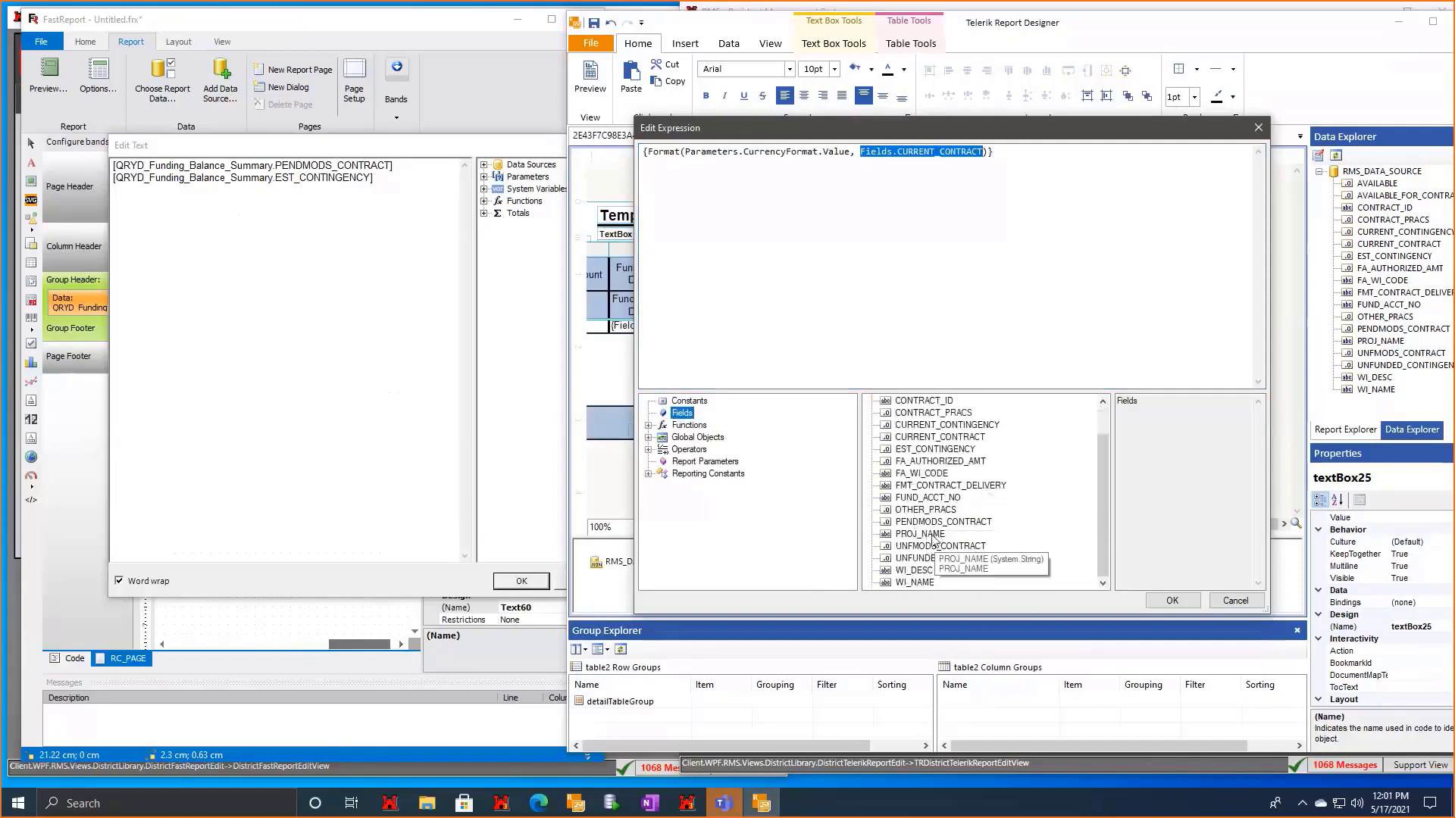
double_click(943, 522)
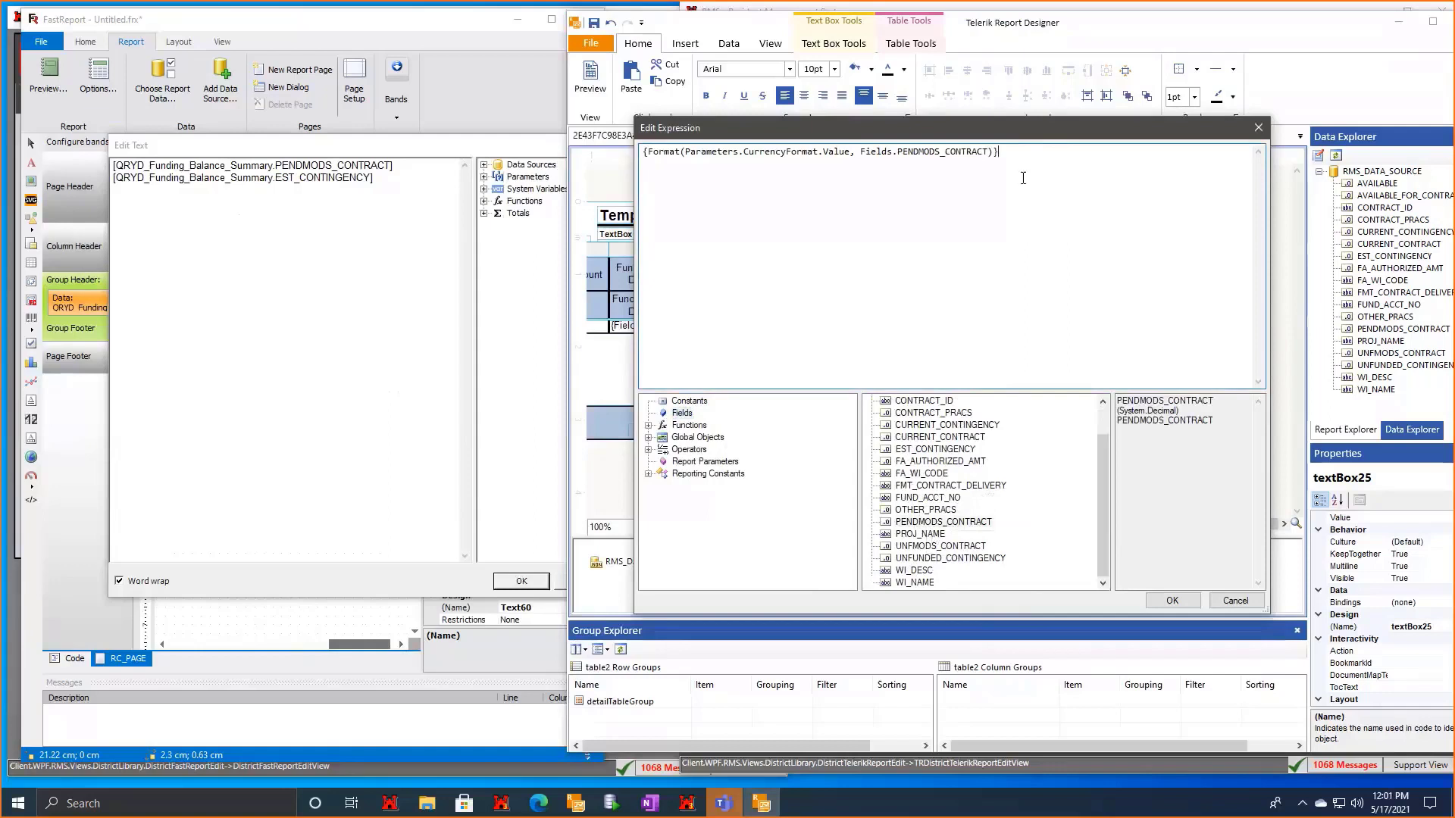
Add a second line {Format(Parameters.CurrencyFormat.Value, Fields.EST_CONTINGENCY)} to the Pending Changes Code (5) cell's expression and apply it.
key("ctrl+v")
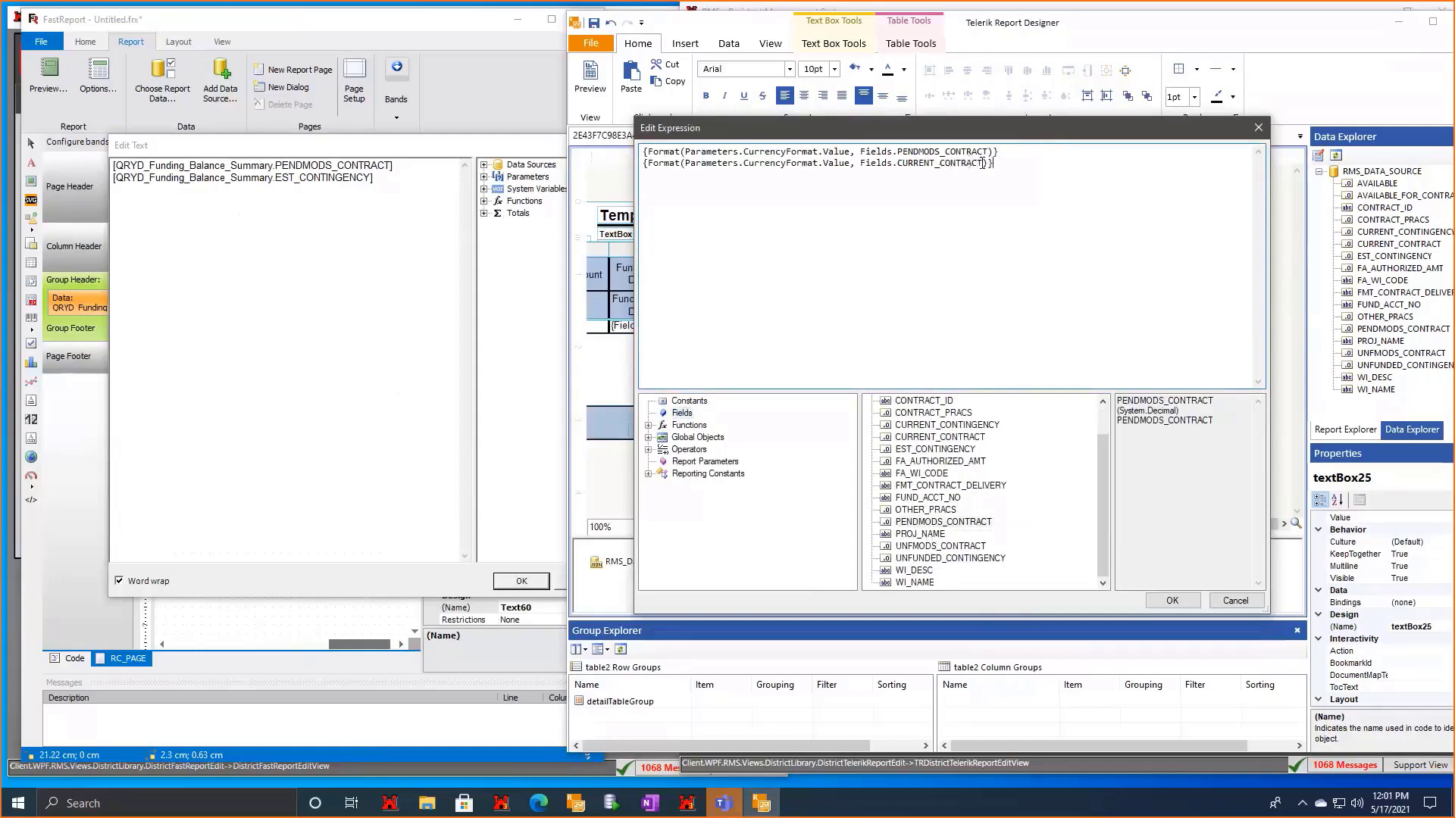
left_click_drag(983, 163, 882, 163)
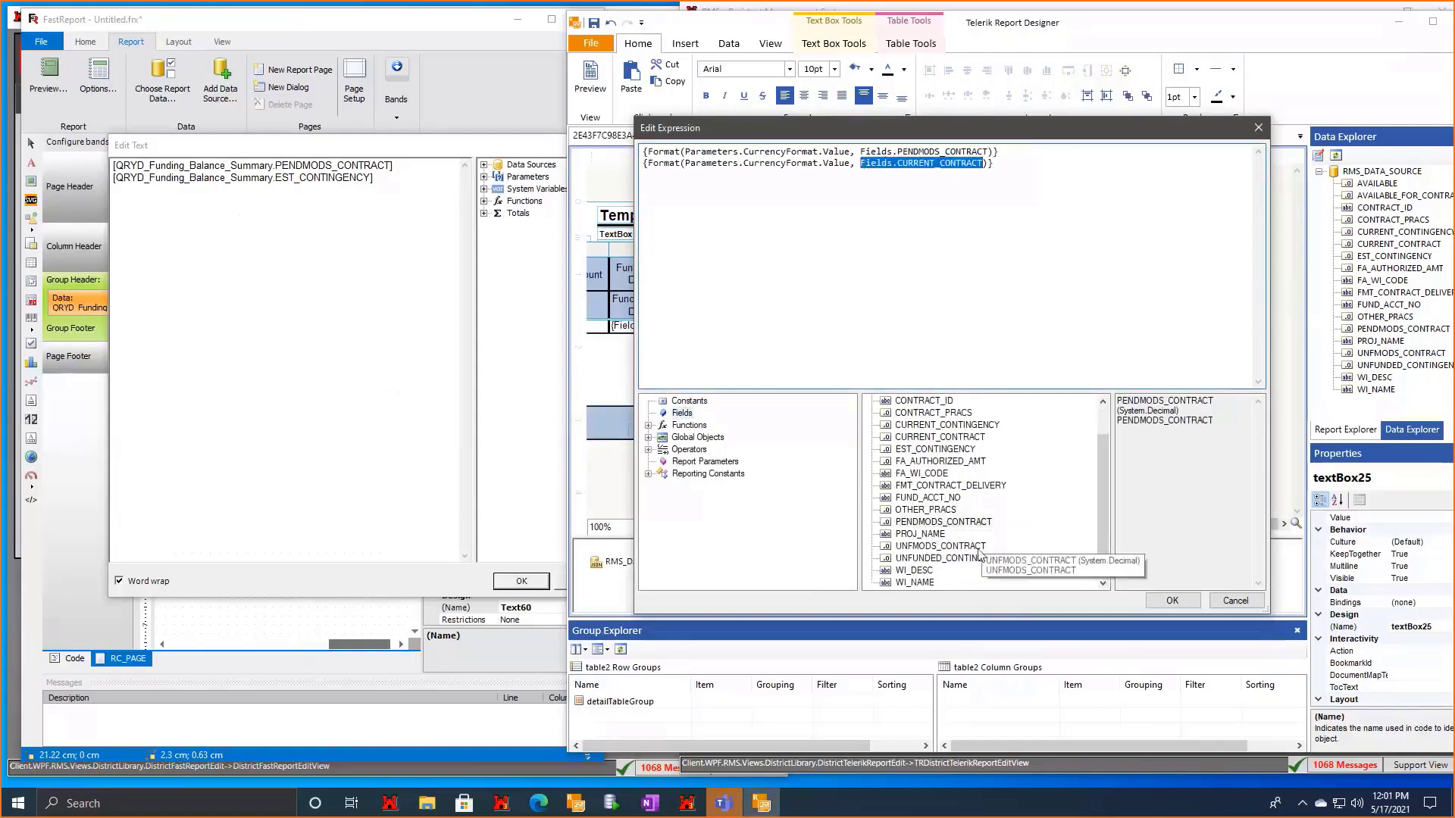
double_click(951, 449)
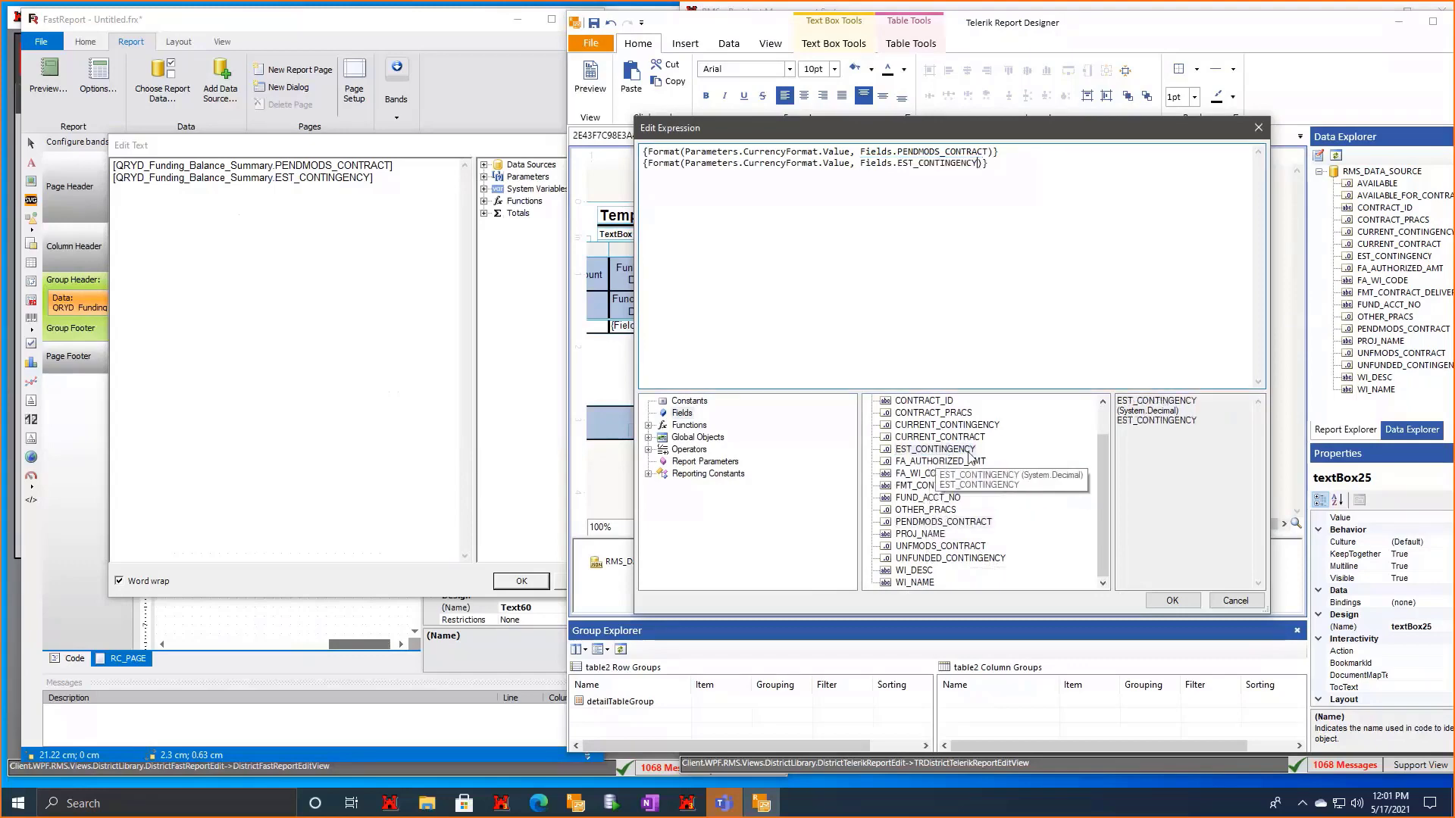
left_click(1173, 604)
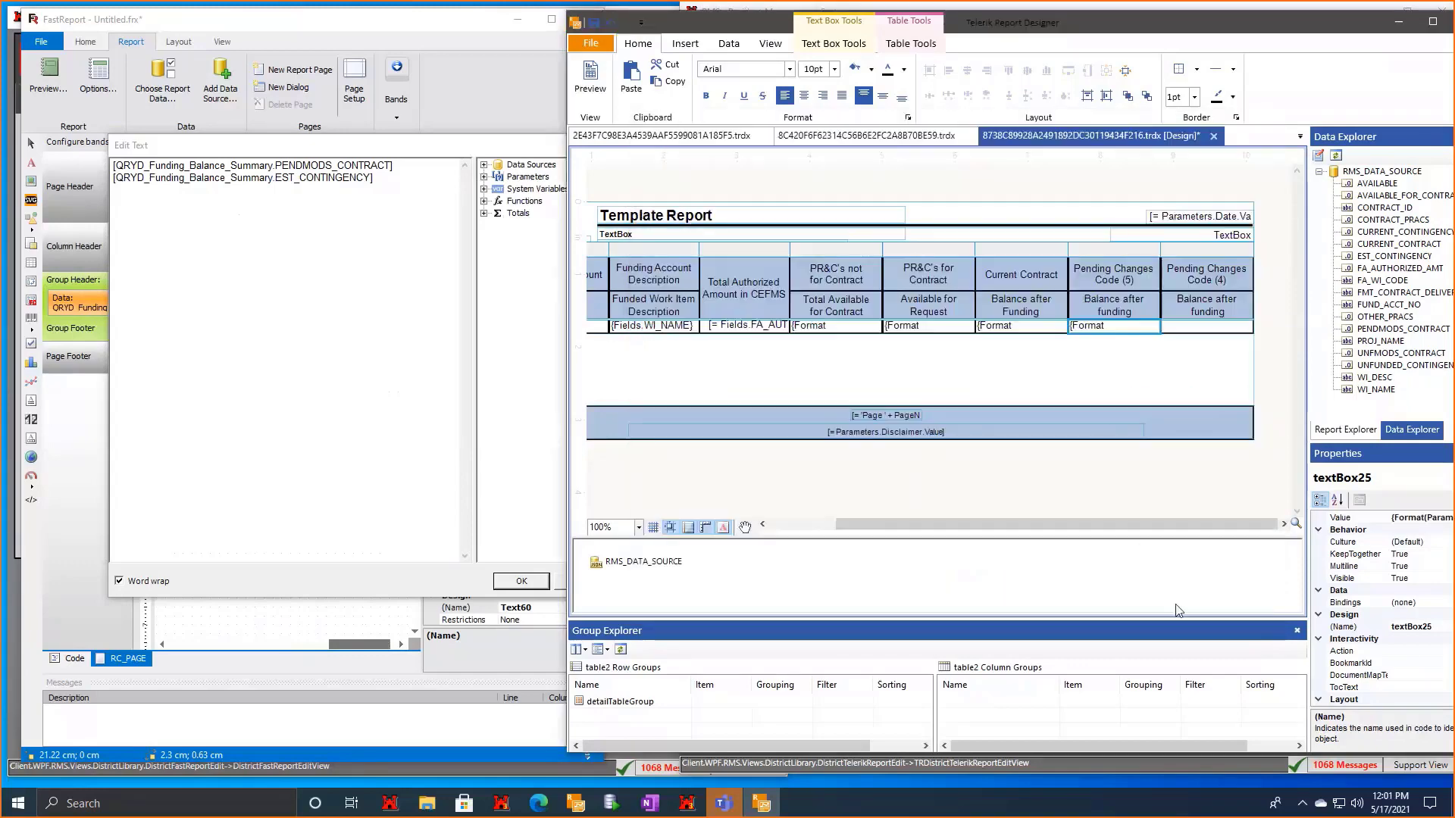
Open the Pending Changes Code (4) data cell's expression for editing and display the matching FastReport cell's text beside it.
right_click(1190, 330)
left_click(1228, 503)
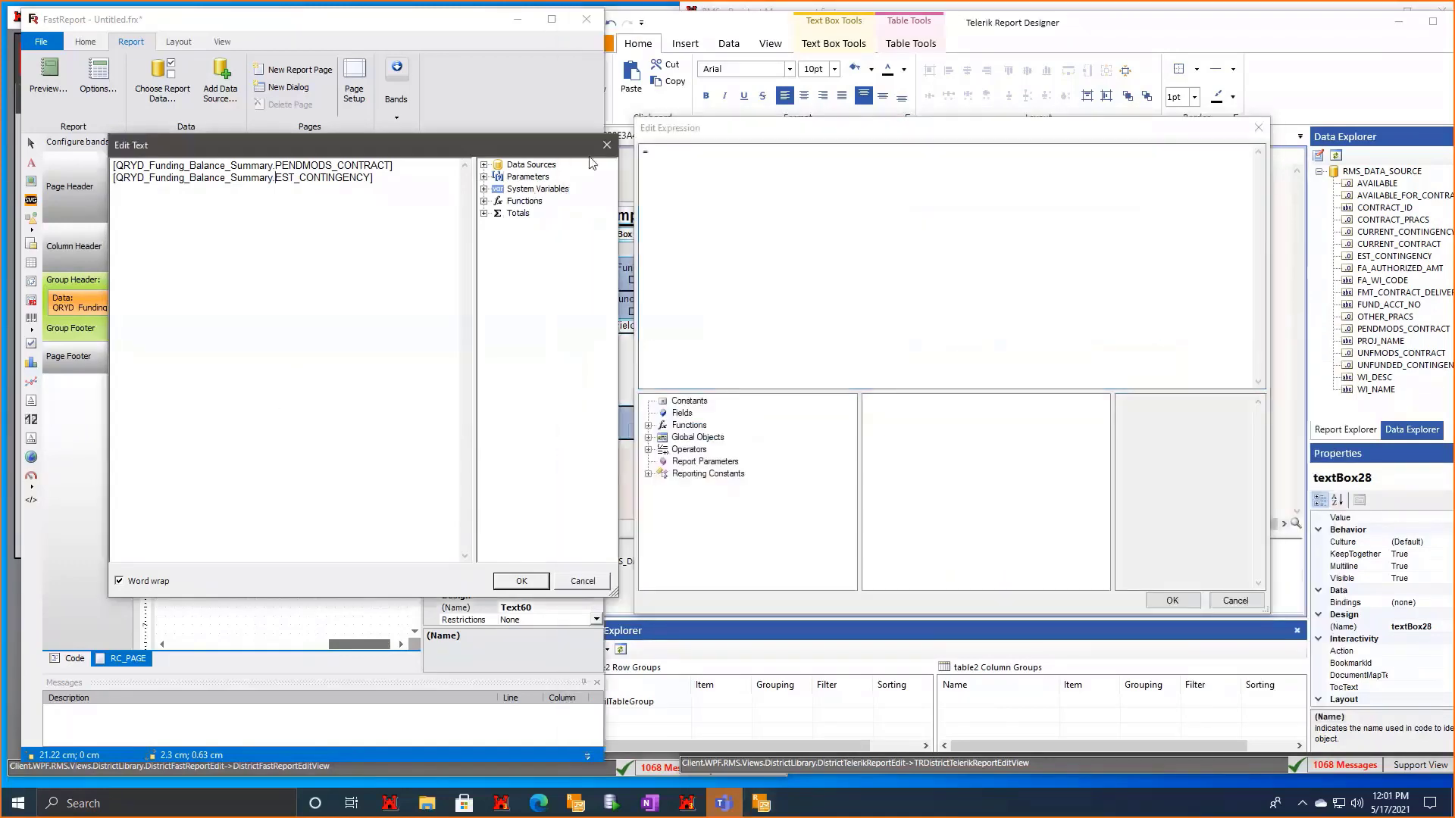
left_click(337, 647)
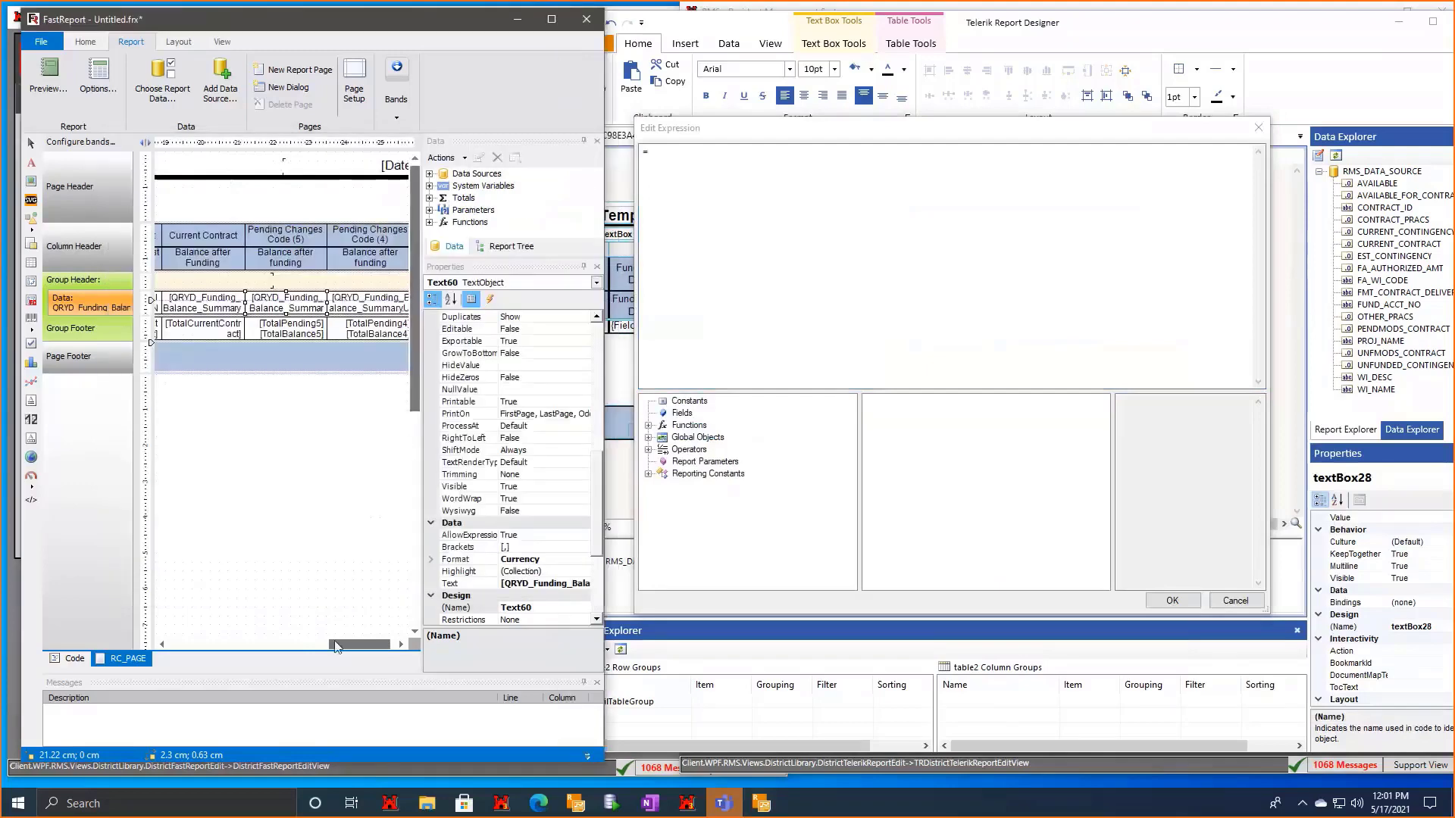
left_click(400, 645)
left_click(333, 303)
double_click(334, 303)
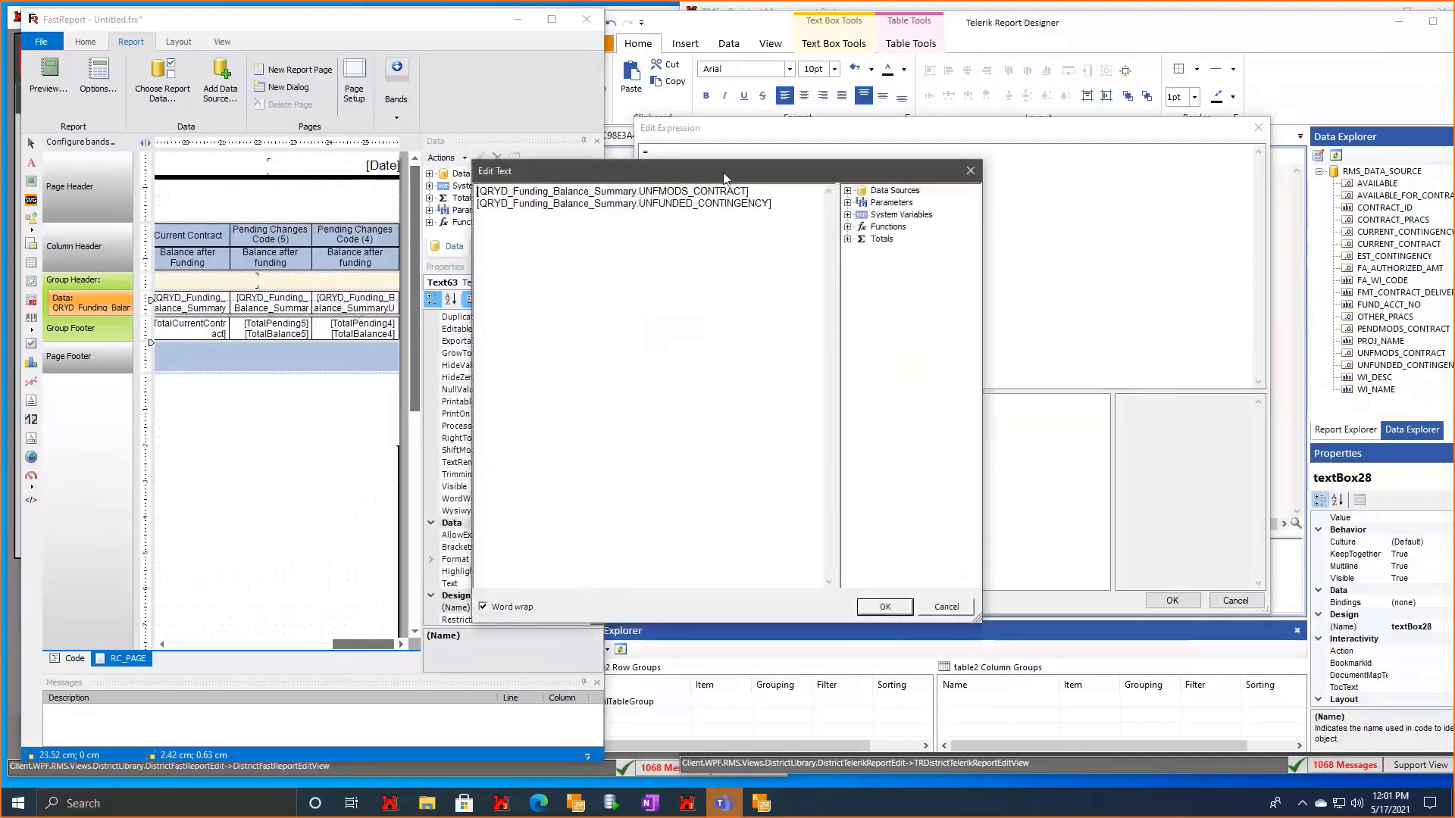
left_click_drag(721, 166, 344, 128)
Enter {Format(Parameters.CurrencyFormat.Value, Fields.UNFMODS_CONTRACT)} as the first line of the Pending Changes Code (4) cell's expression.
left_click(851, 266)
key("ctrl+a")
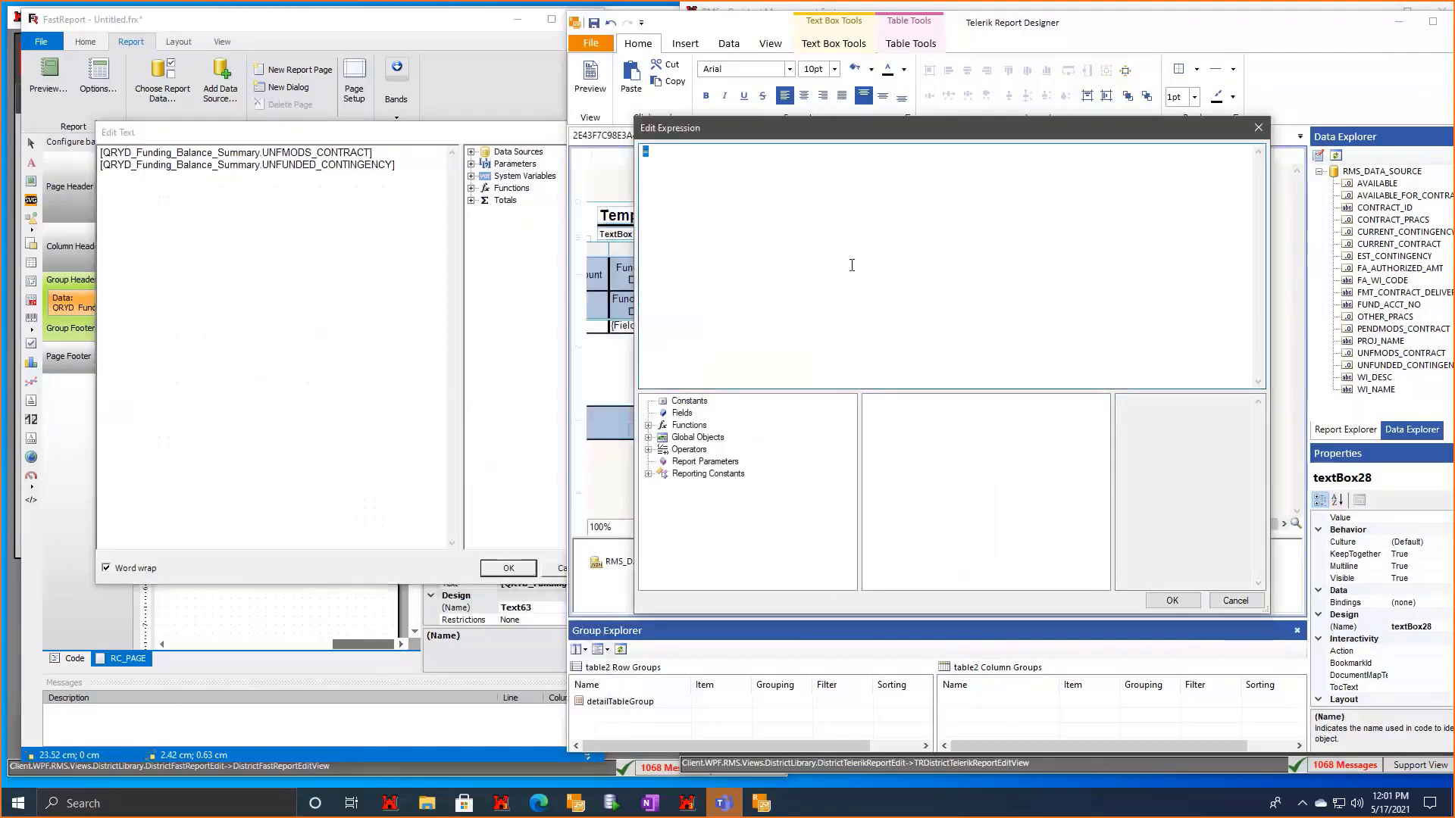
type("{Format(Parameters.CurrencyFormat.Value, Fields.CURRENT_CONTRACT)}")
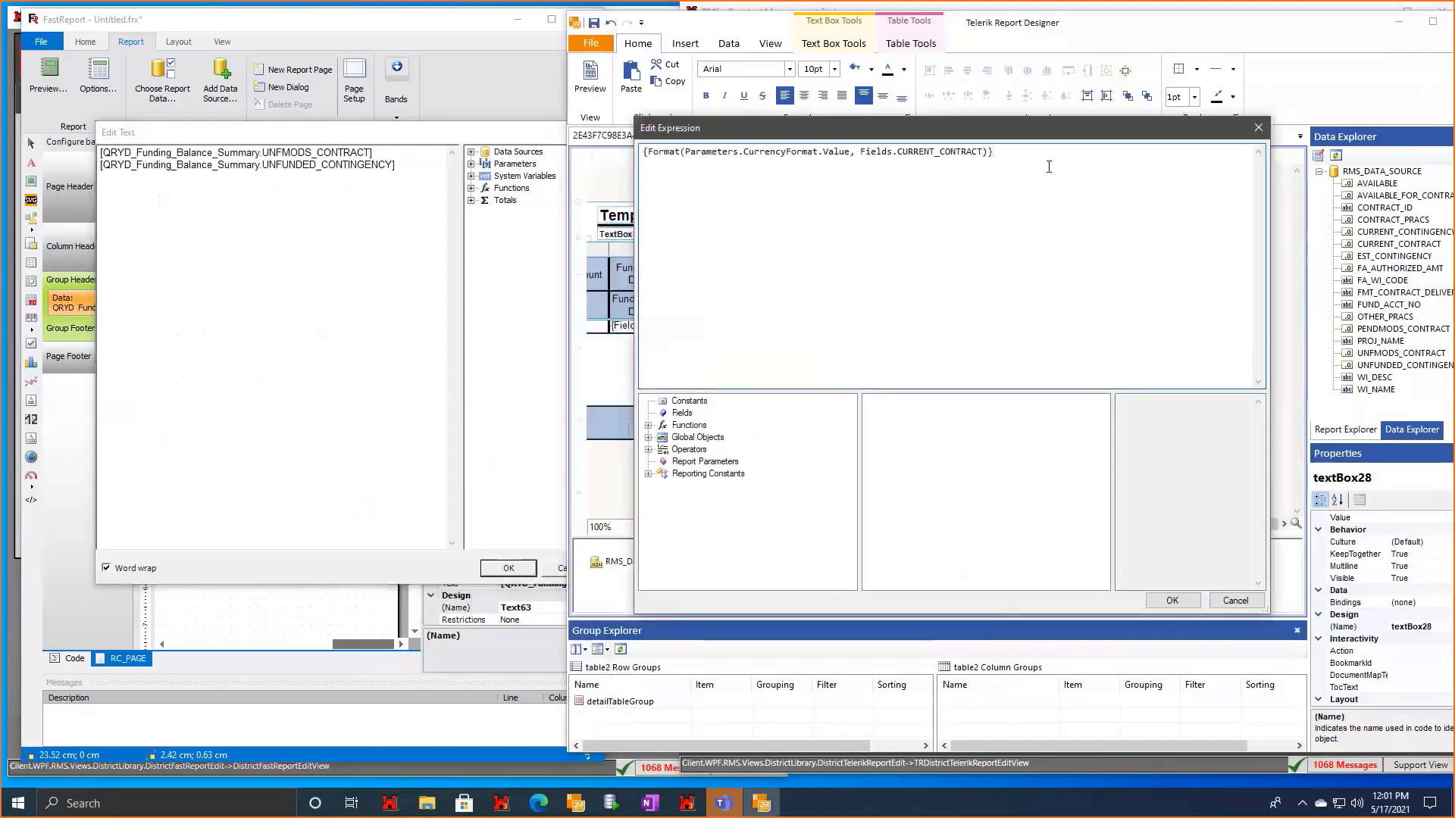
key("ctrl+shift+Left")
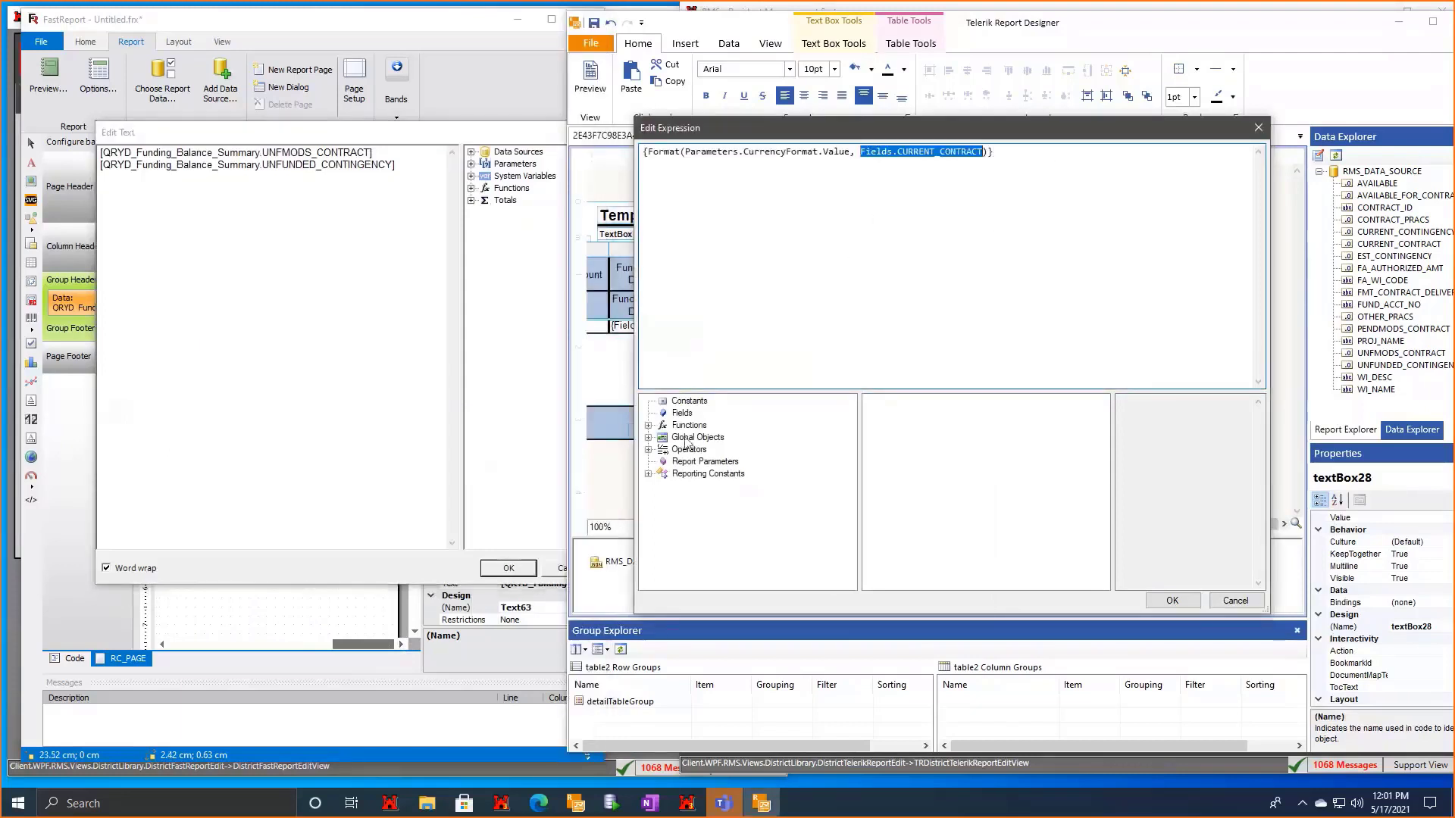
left_click(673, 416)
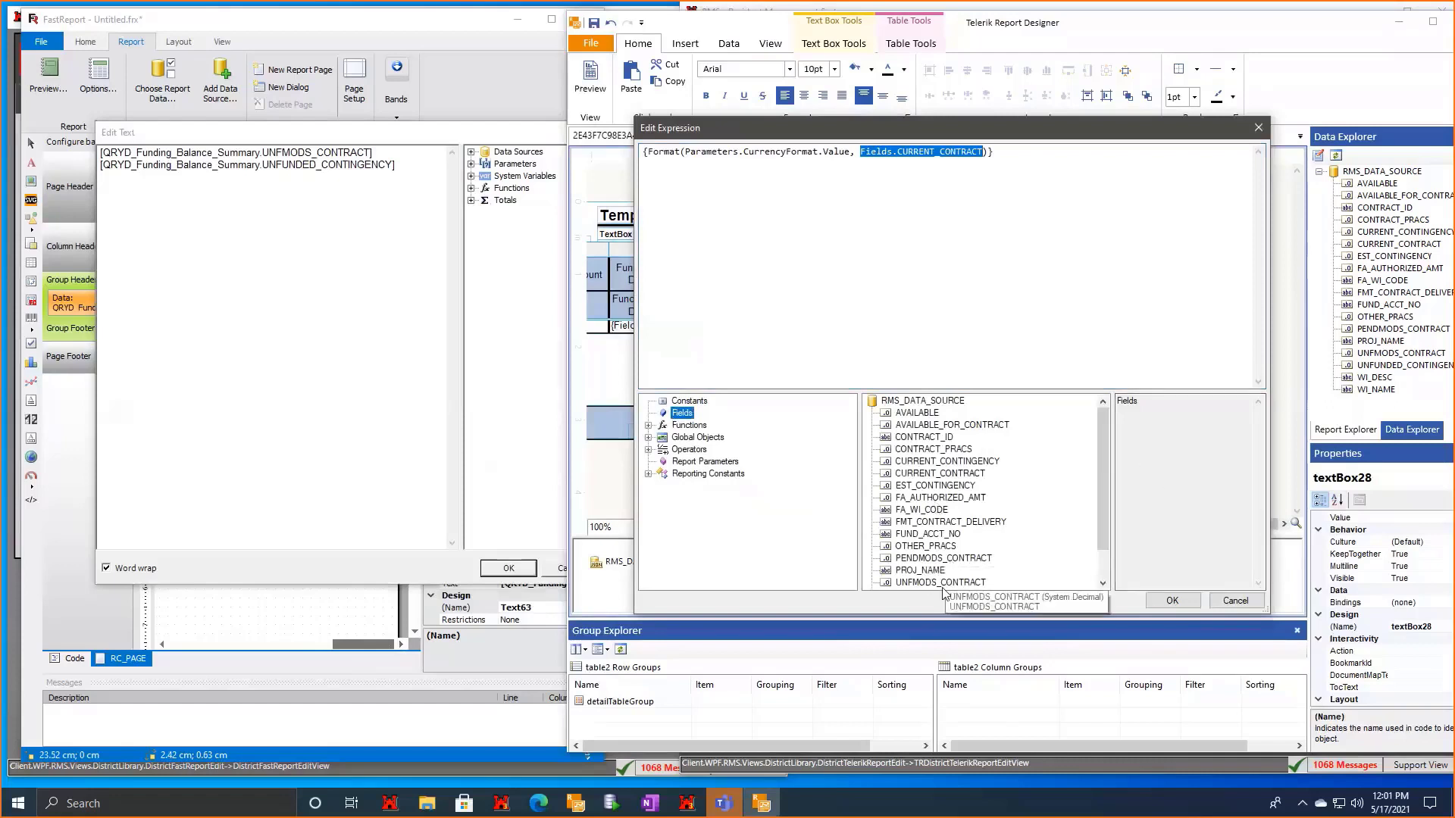
scroll(944, 580, "down", 1)
double_click(939, 545)
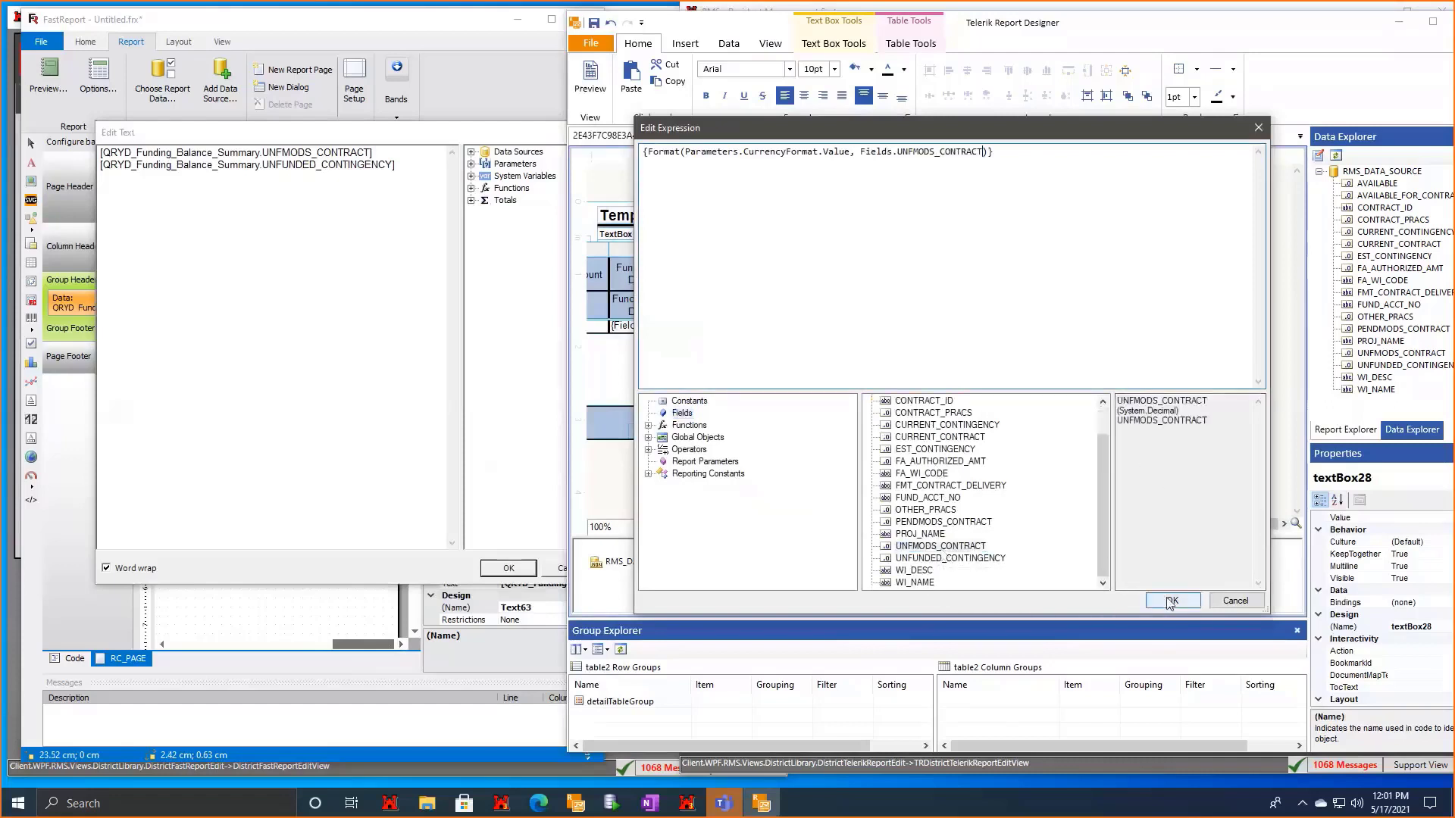
Duplicate the line below with Fields.UNFUNDED_CONTINGENCY as its field, and apply the Pending Changes Code (4) cell's expression.
key("ctrl+a")
key("ctrl+c")
left_click(1076, 324)
key("ctrl+v")
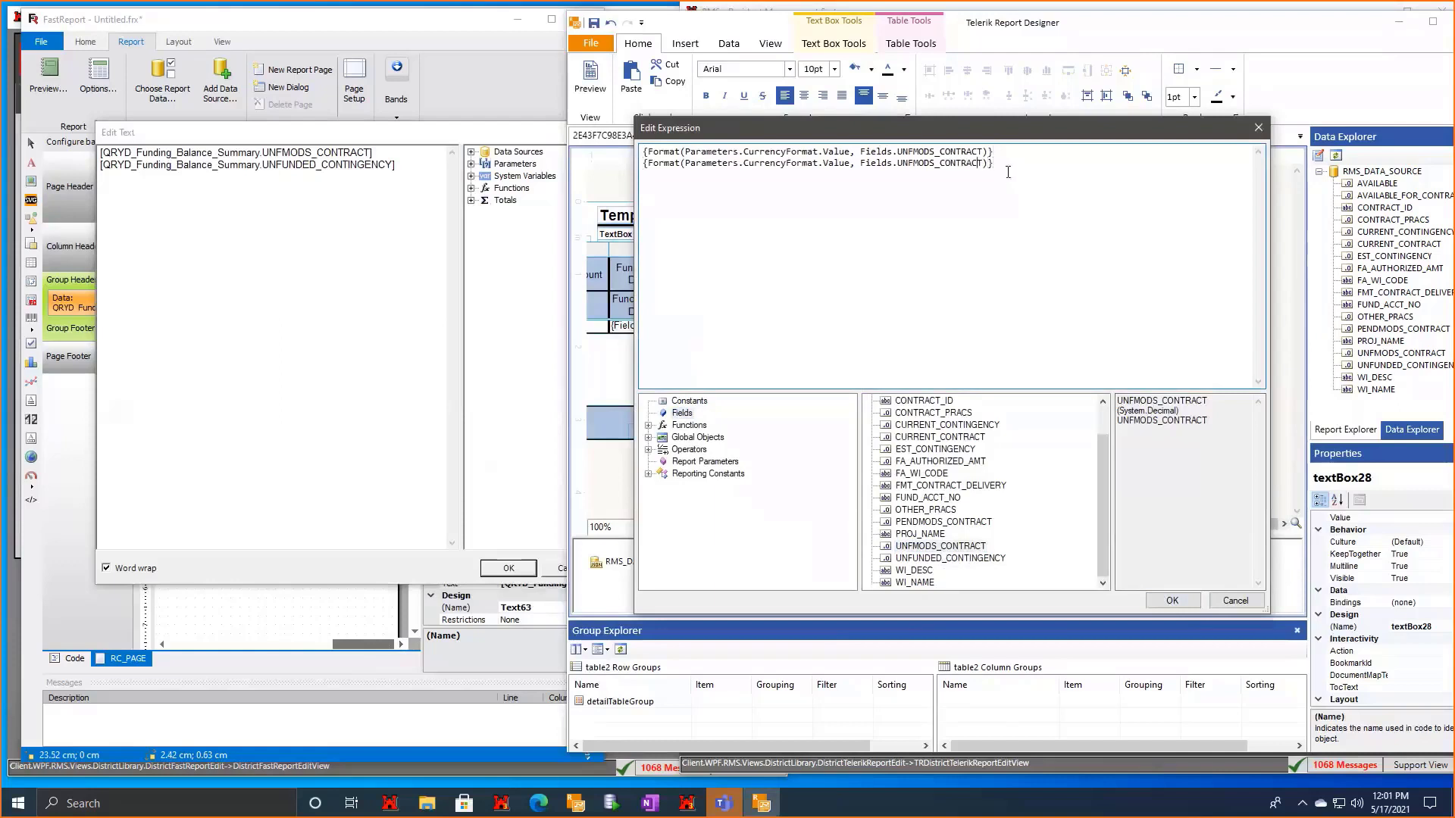
key("Right")
key("ctrl+shift+Left")
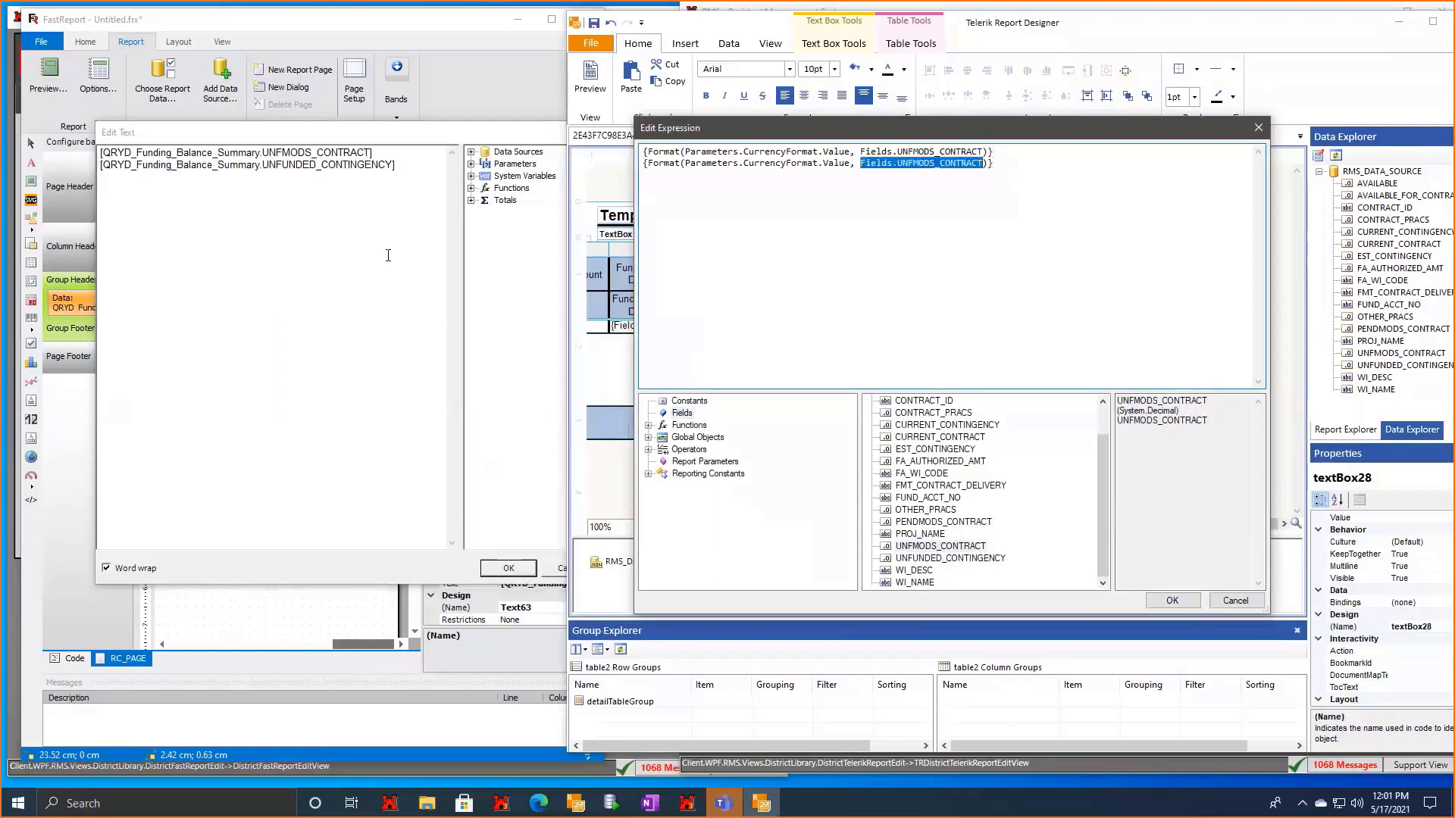
double_click(978, 558)
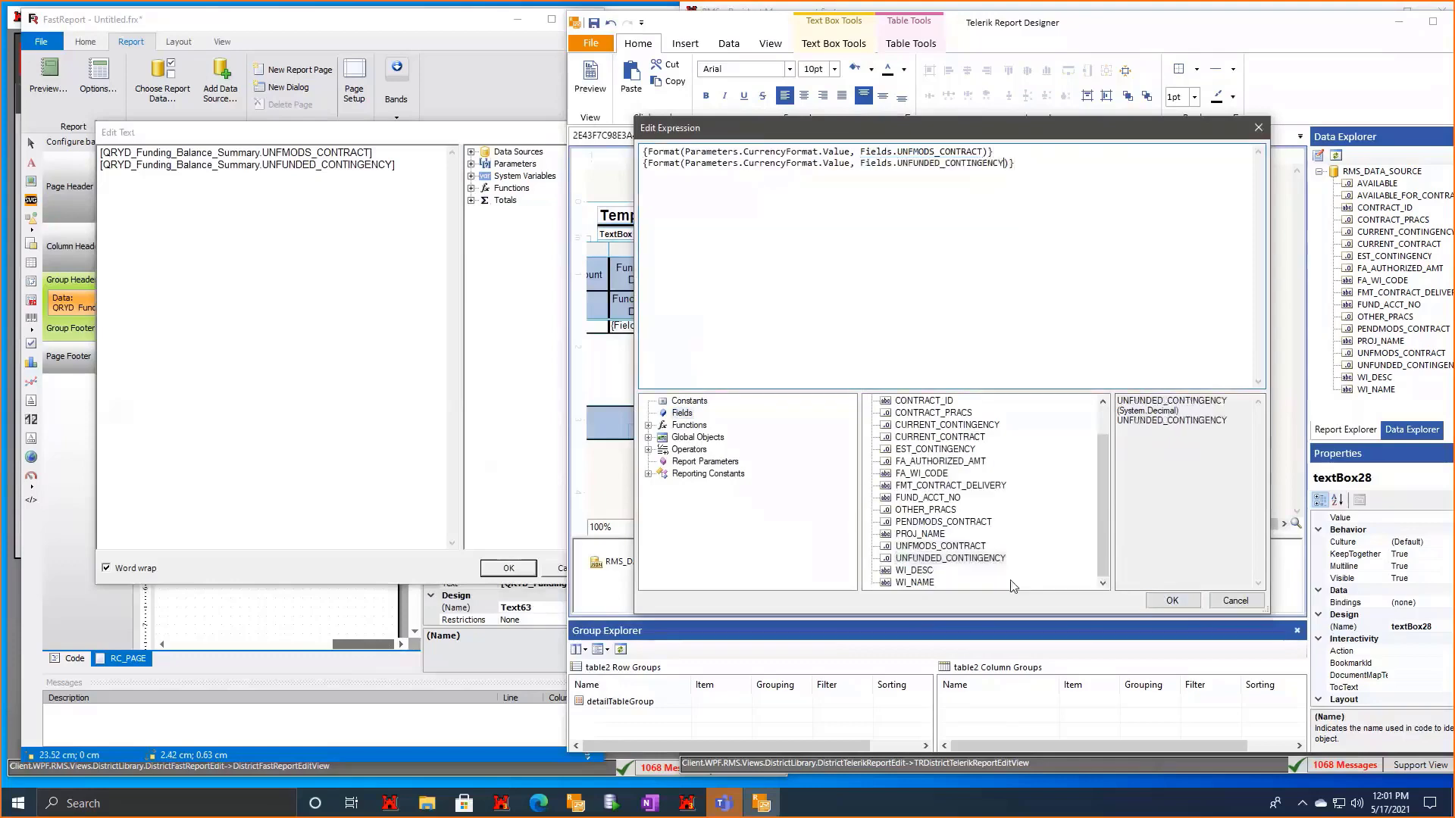
left_click(1172, 601)
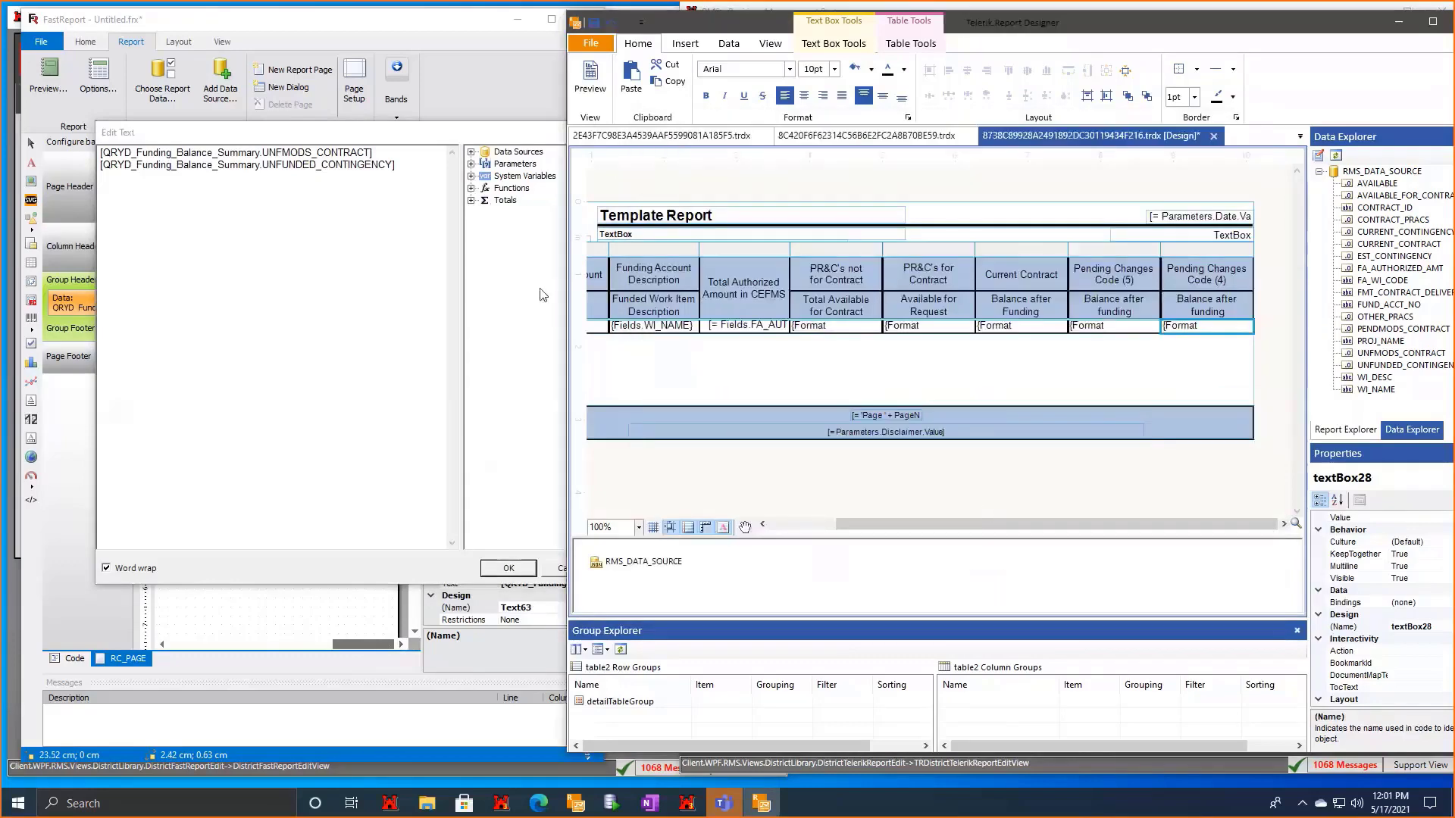
Close the FastReport text editor, maximize Telerik Report Designer, and right-align the five data cells from PR&C's not for Contract through Pending Changes Code (4).
left_click(451, 326)
left_click(598, 136)
left_click(965, 362)
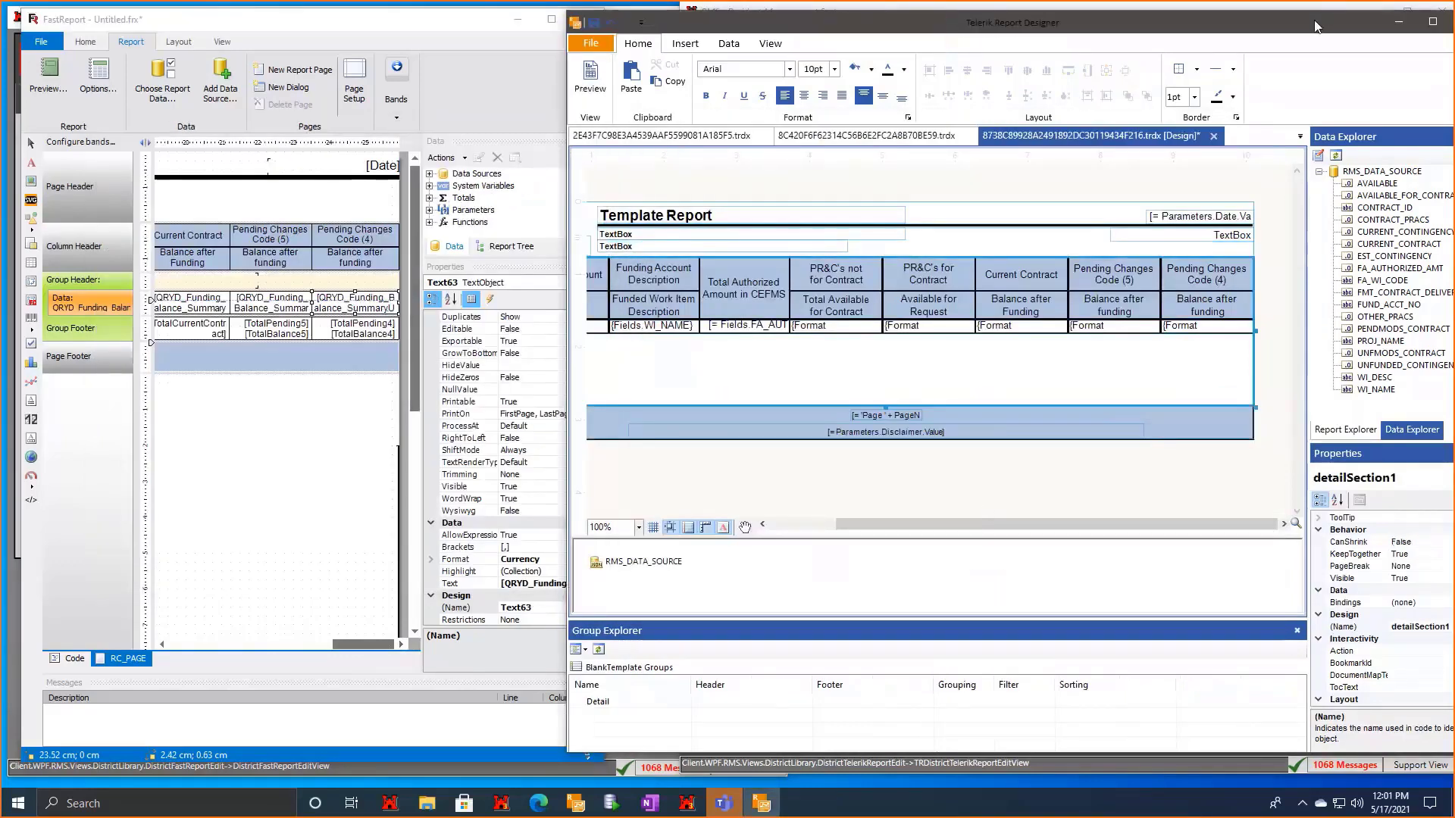
double_click(1315, 23)
left_click(976, 255)
left_click_drag(760, 309, 352, 313)
left_click(255, 78)
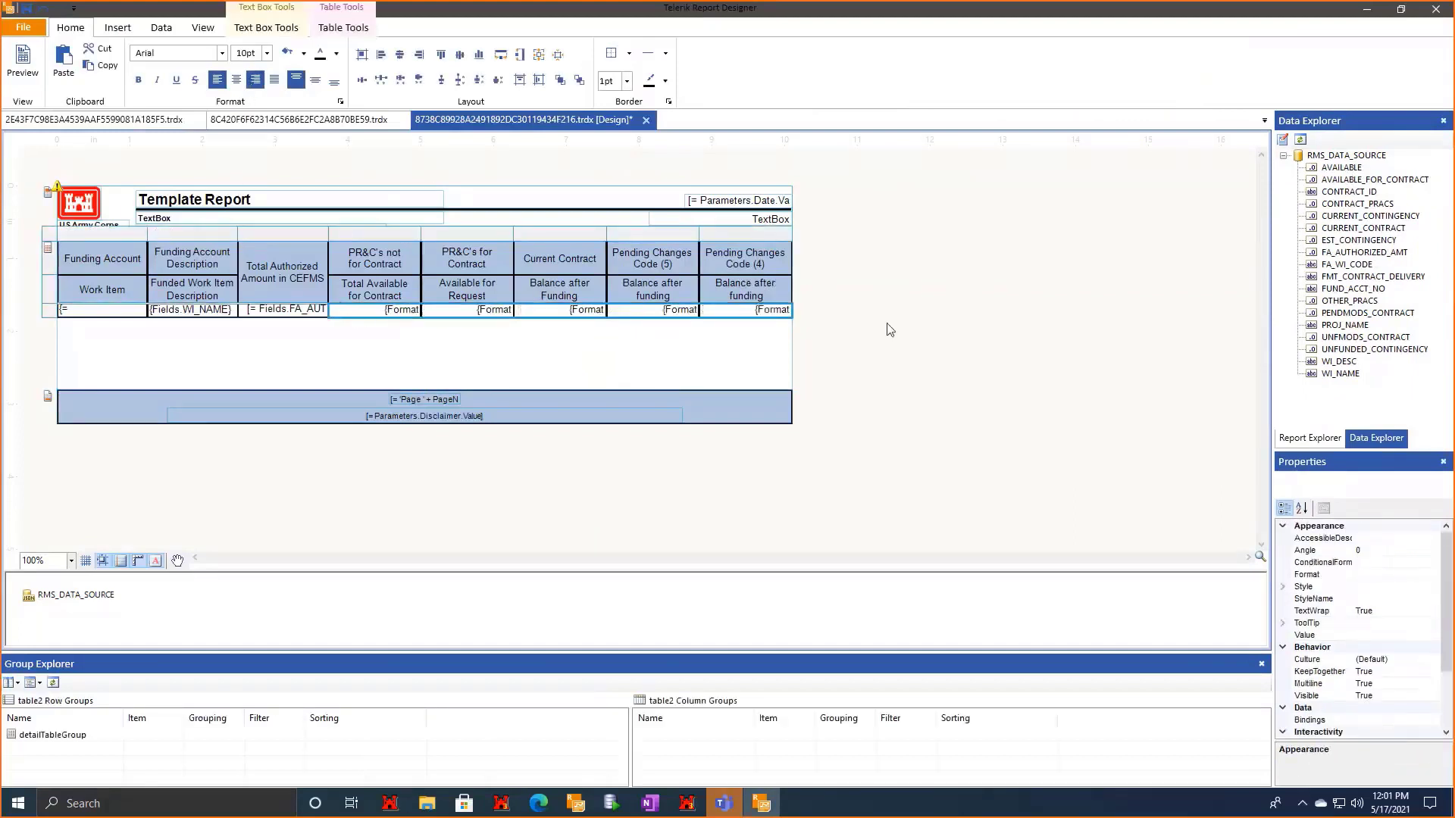
left_click(952, 417)
Widen the Funding Account Description column and narrow the amount columns until the table matches the page header's width.
left_click(194, 287)
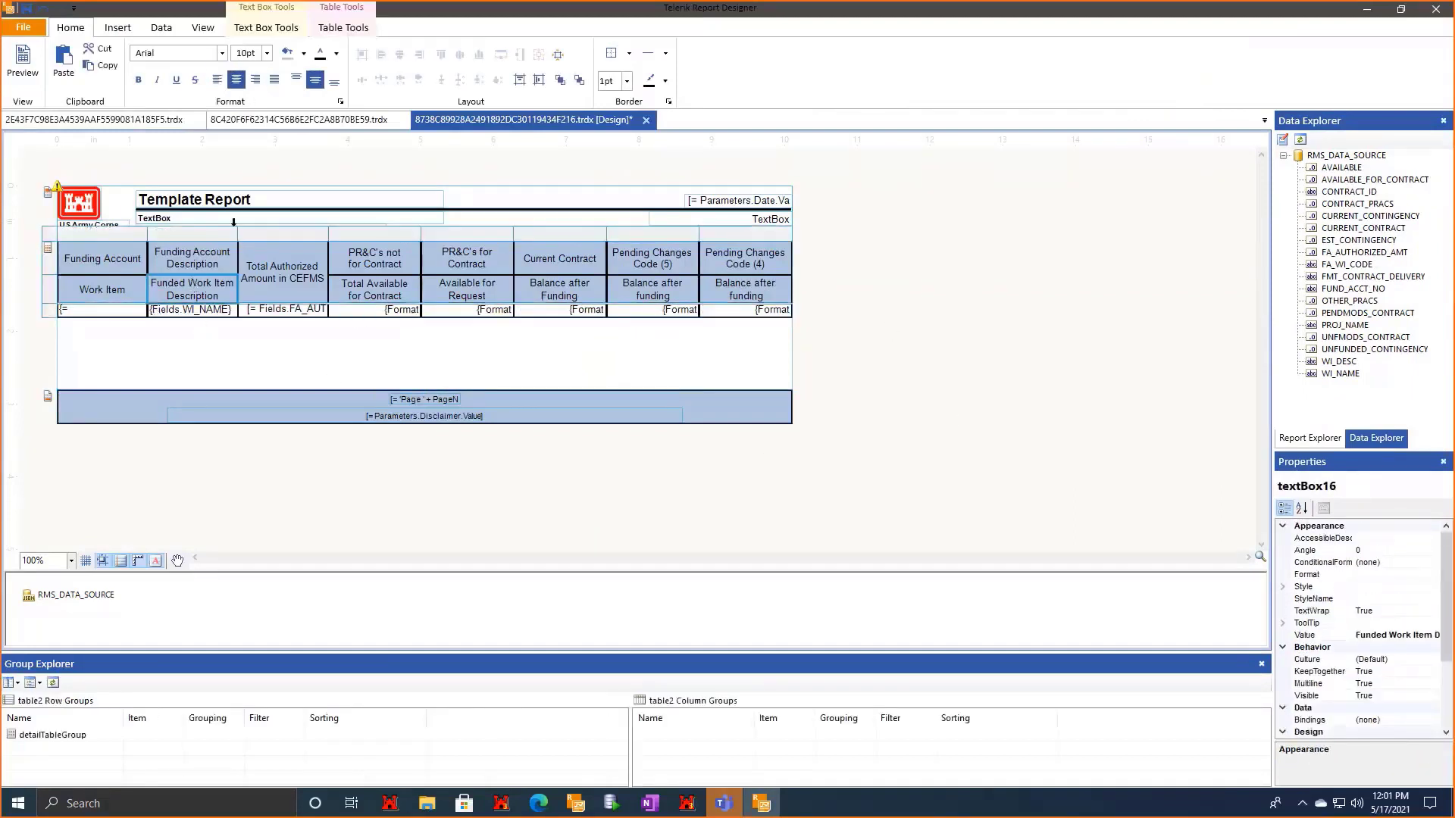
left_click_drag(237, 232, 312, 232)
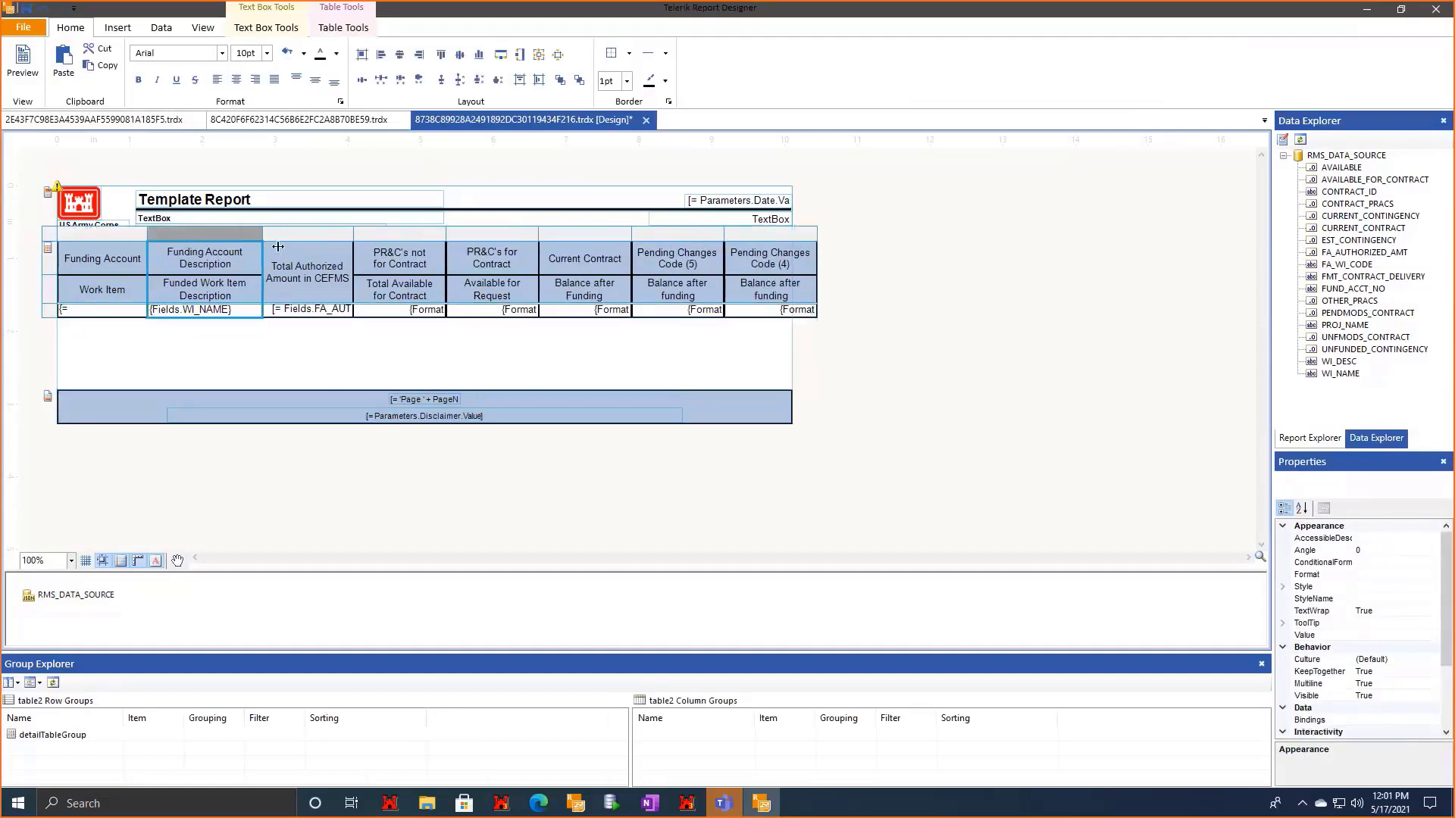
left_click_drag(403, 231, 362, 232)
left_click_drag(735, 232, 719, 239)
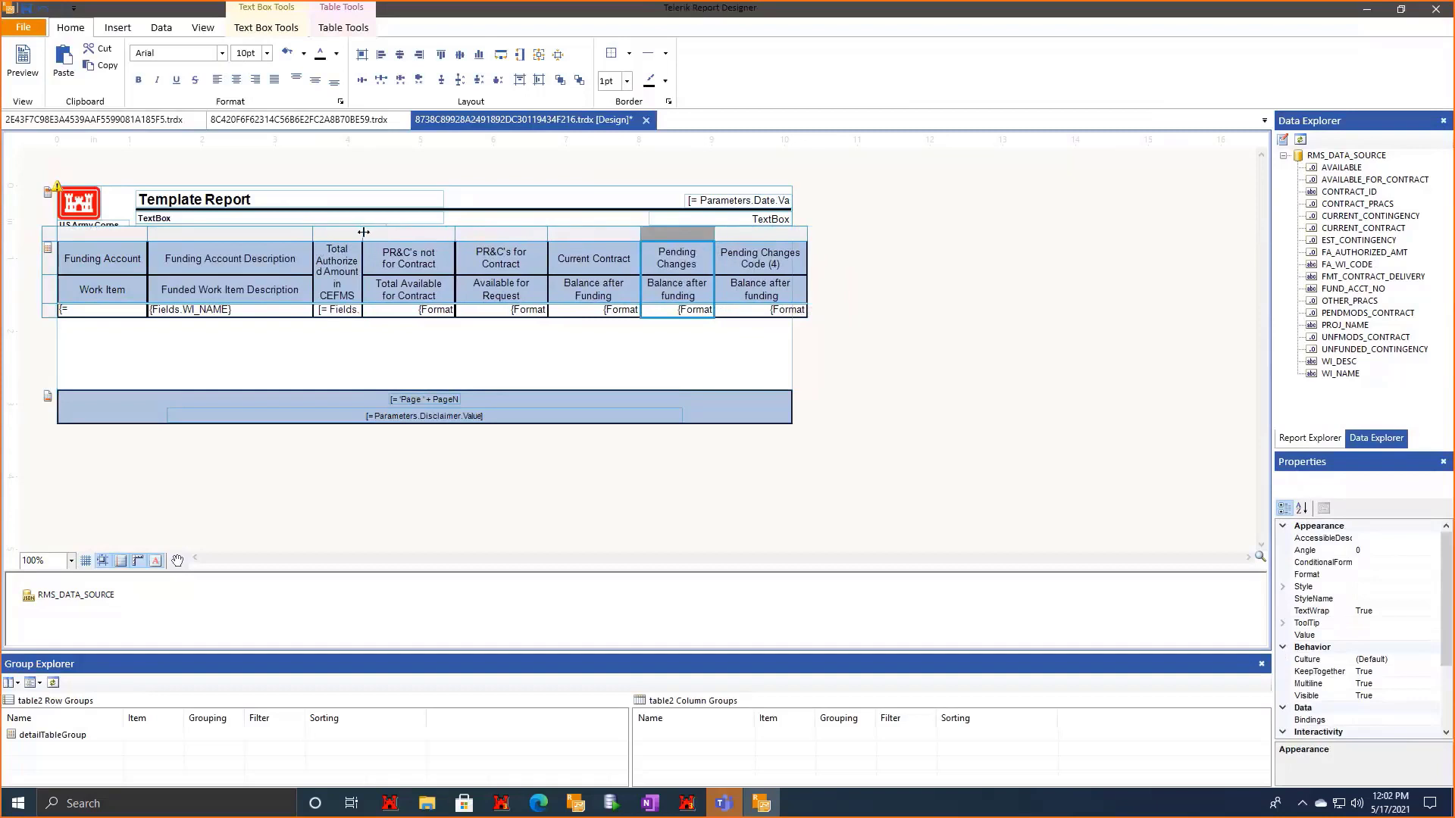
mouse_move(364, 232)
left_mouse_down()
mouse_move(403, 235)
mouse_move(386, 237)
left_mouse_up()
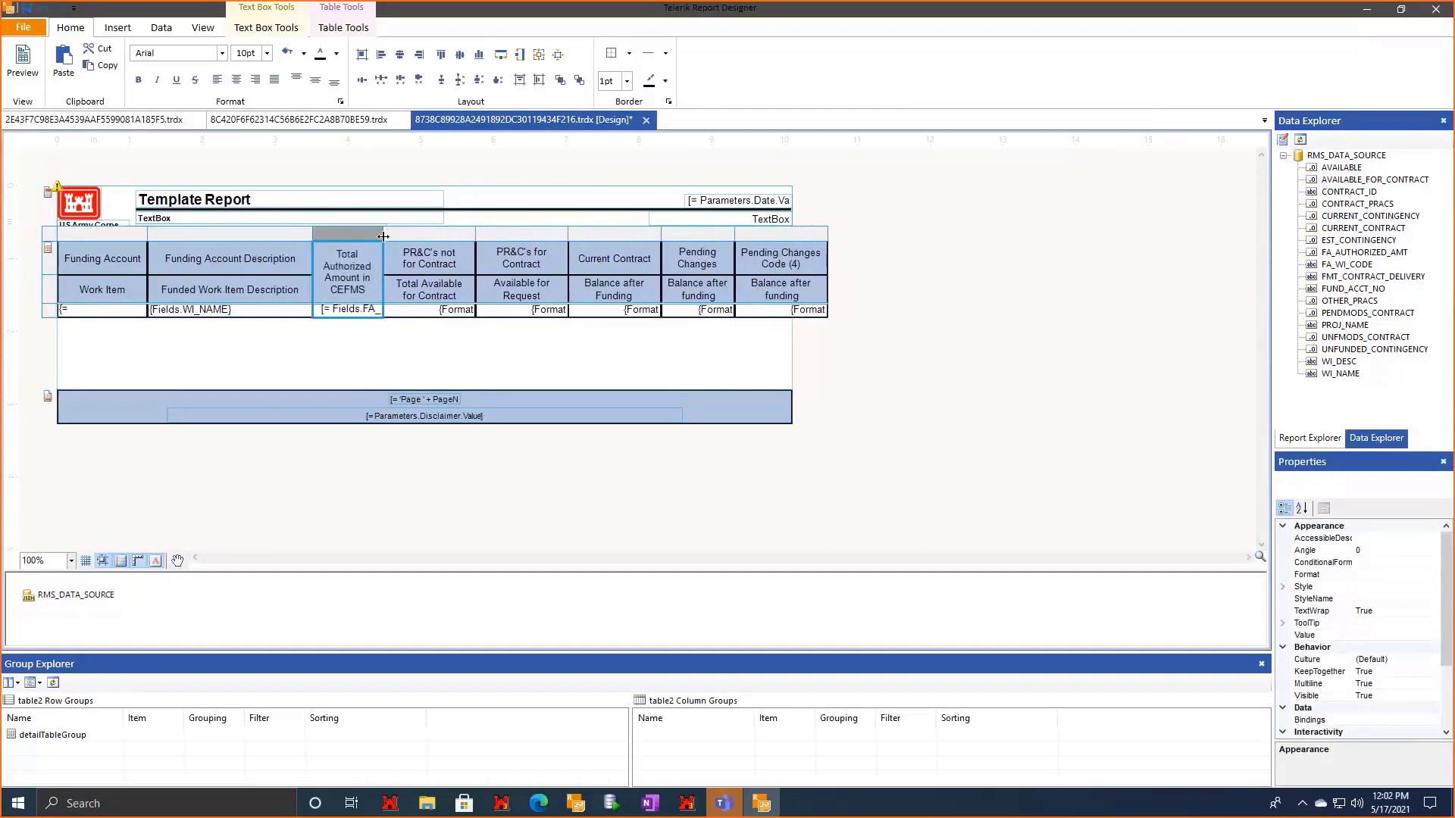
left_click_drag(476, 236, 463, 239)
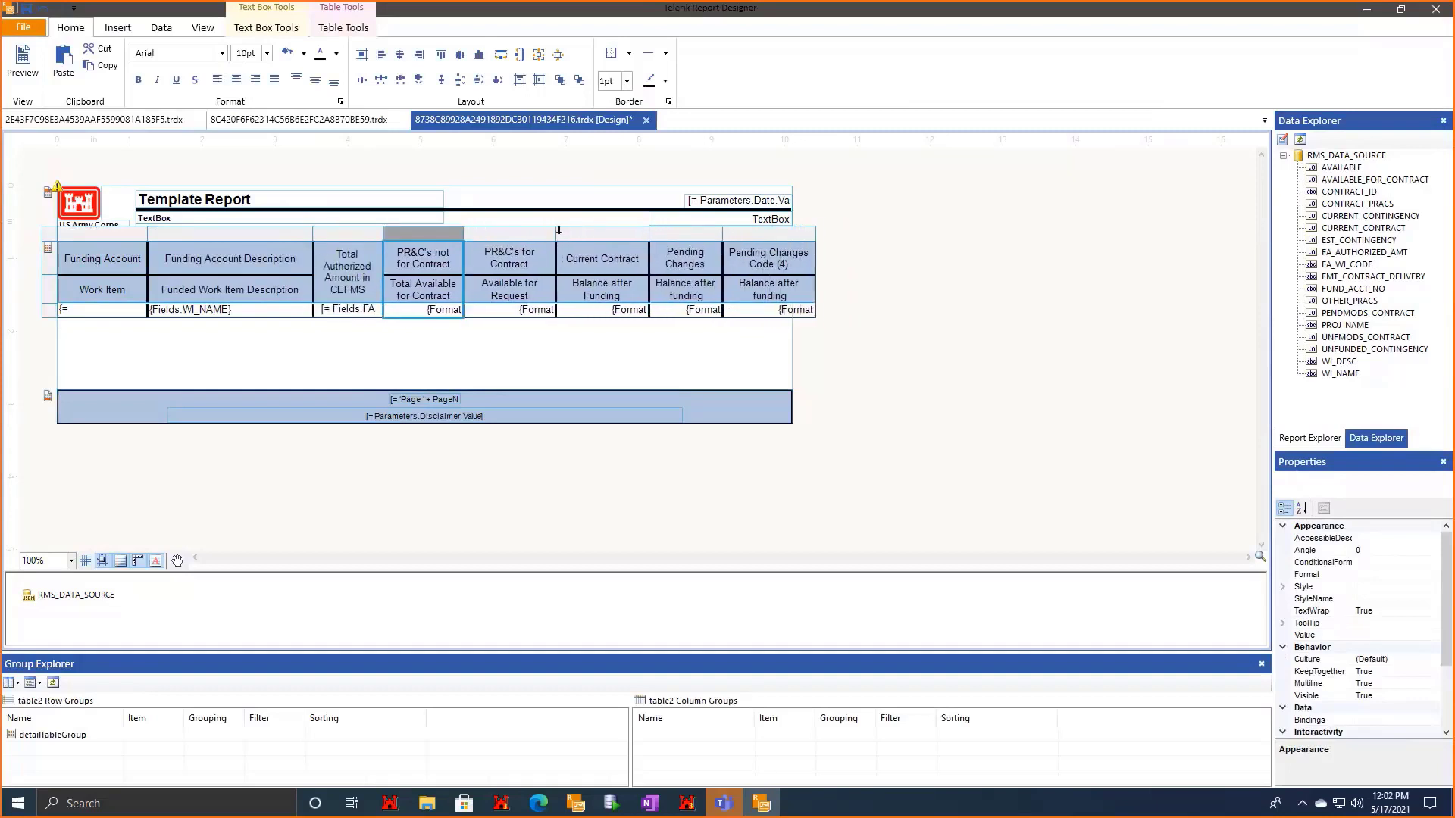
left_click_drag(557, 231, 535, 233)
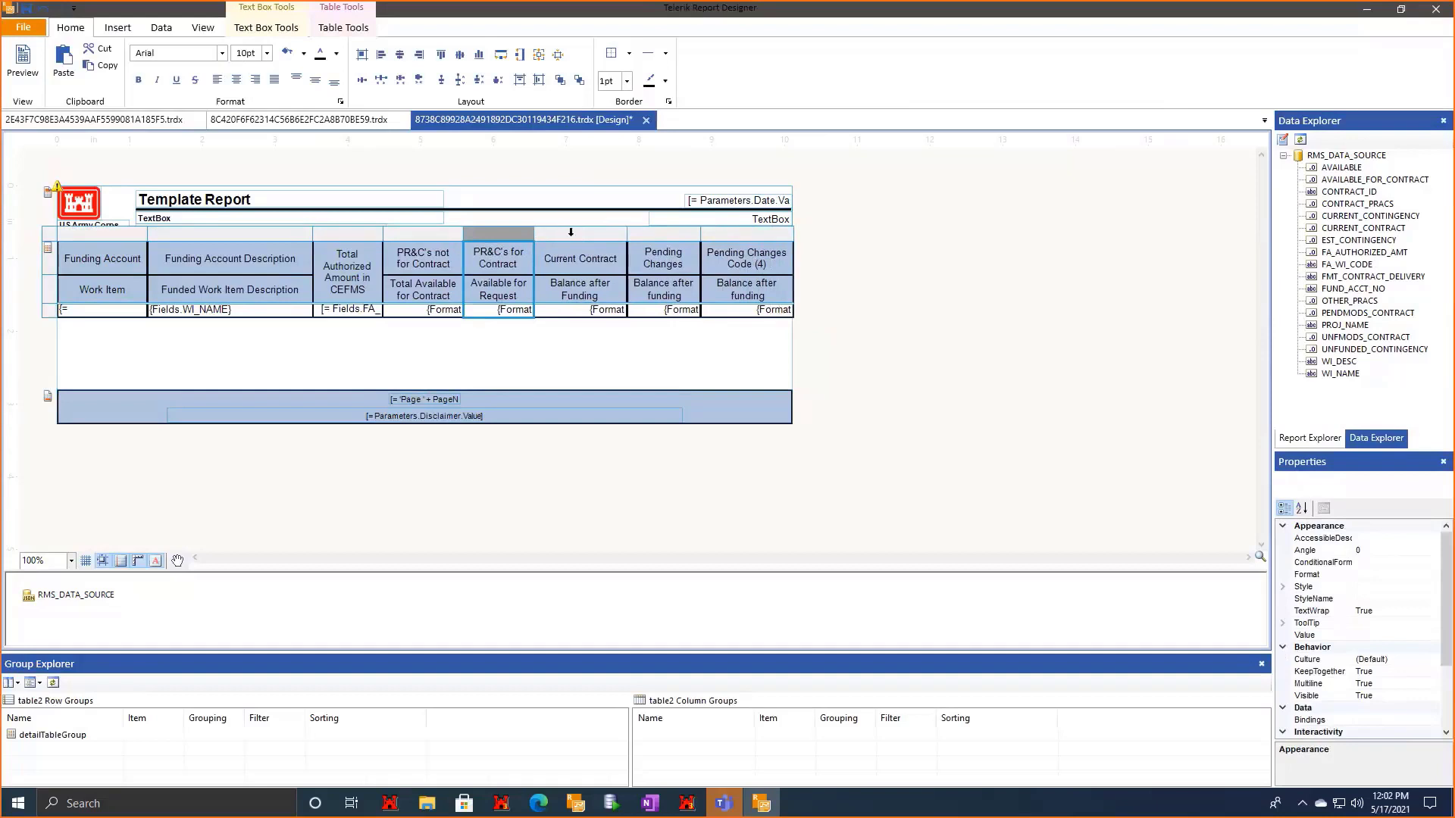
left_click(56, 242)
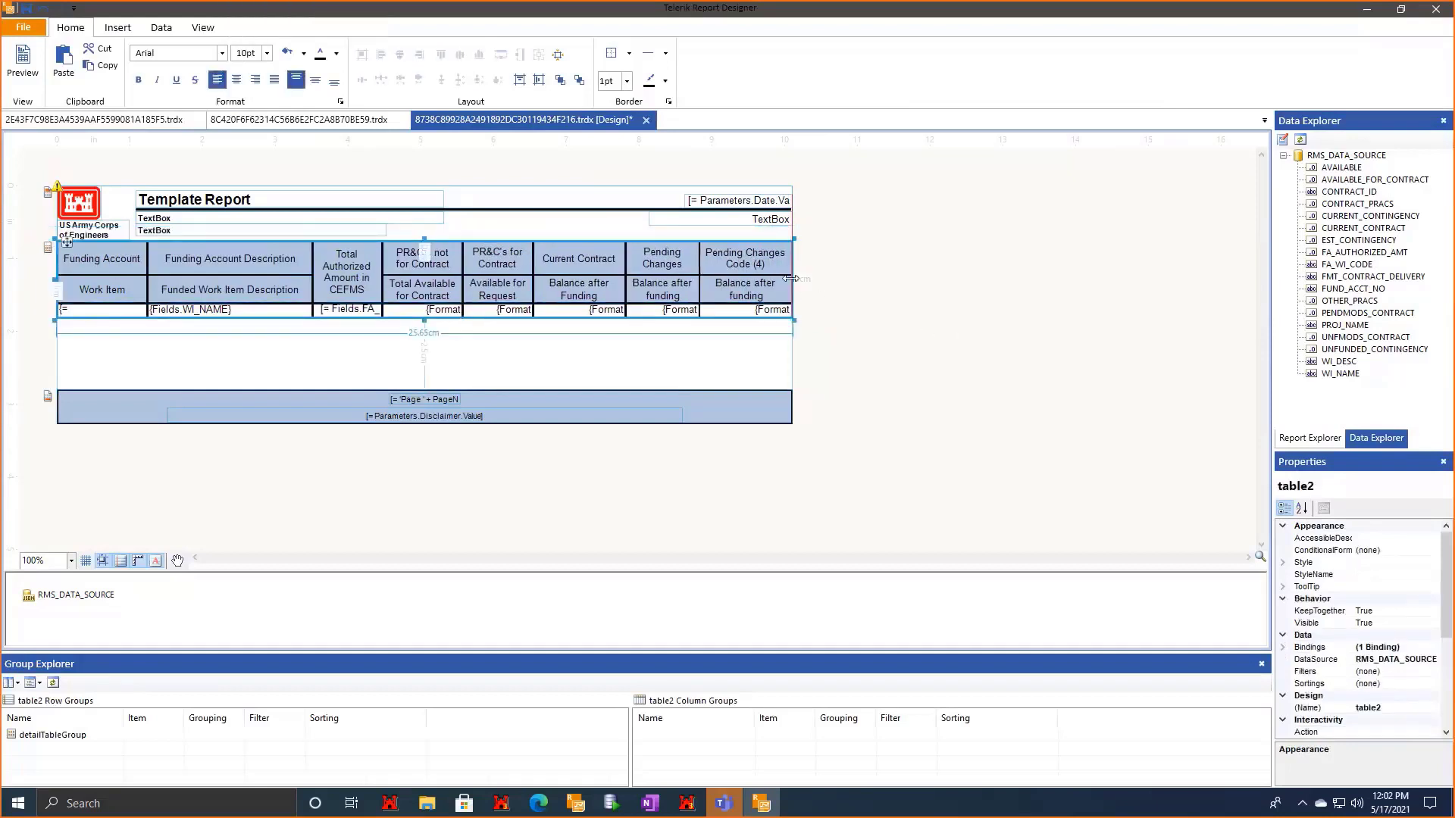
left_click(888, 322)
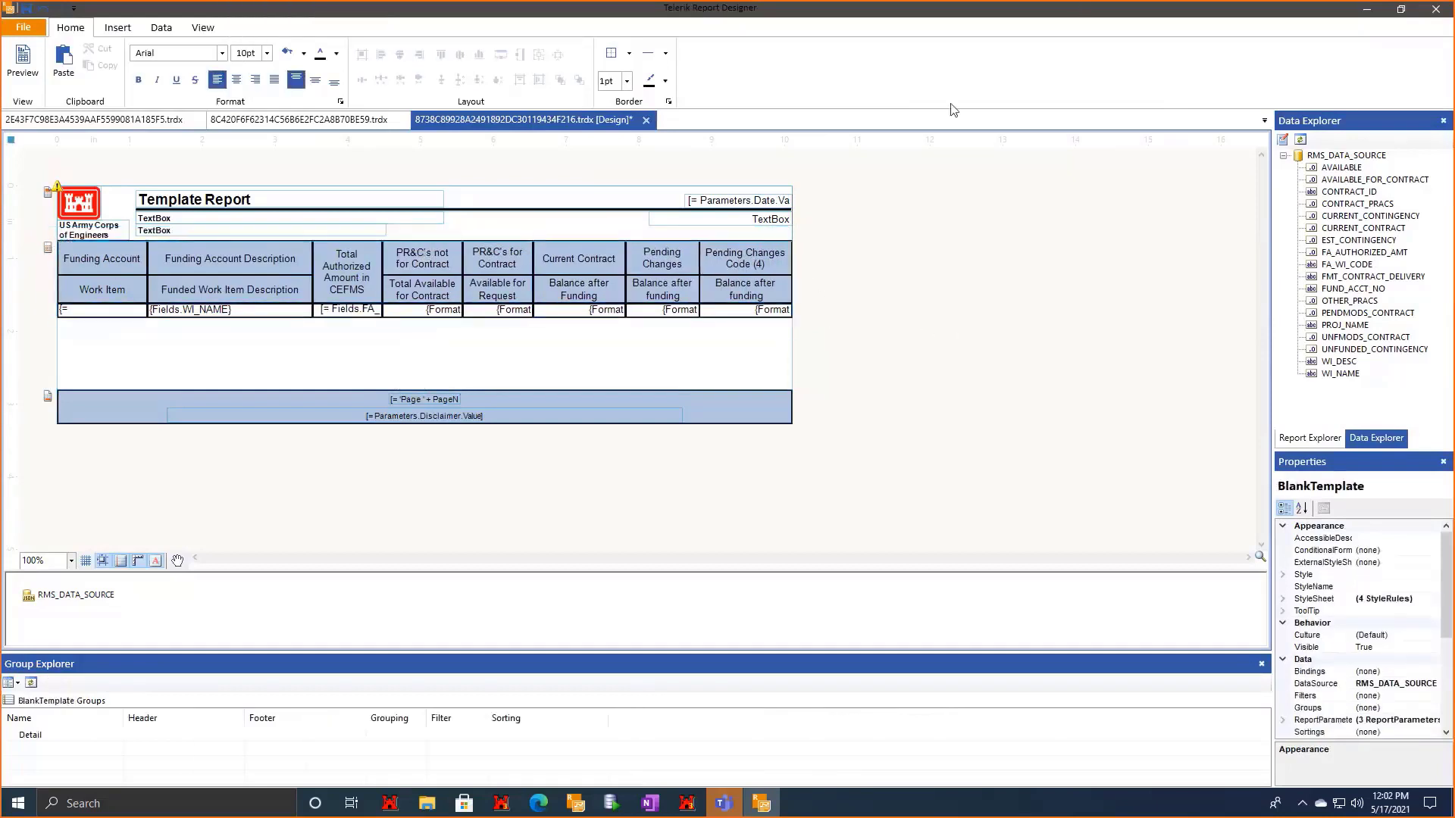
Clear the data selector of RMS_DATA_SOURCE in its JSON data source configuration and finish the setup.
right_click(86, 594)
left_click(159, 609)
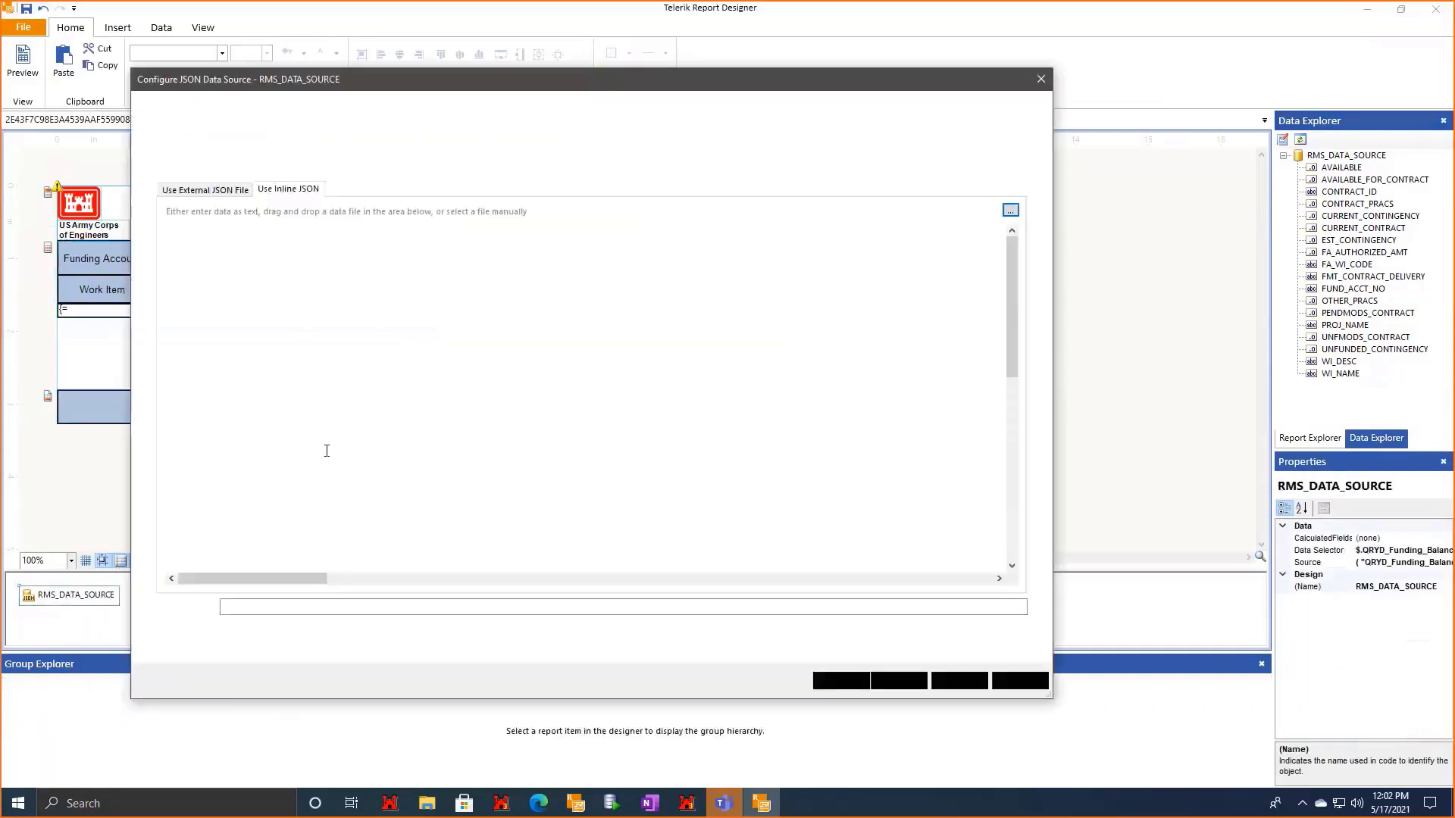
left_click_drag(394, 607, 110, 626)
key("BackSpace")
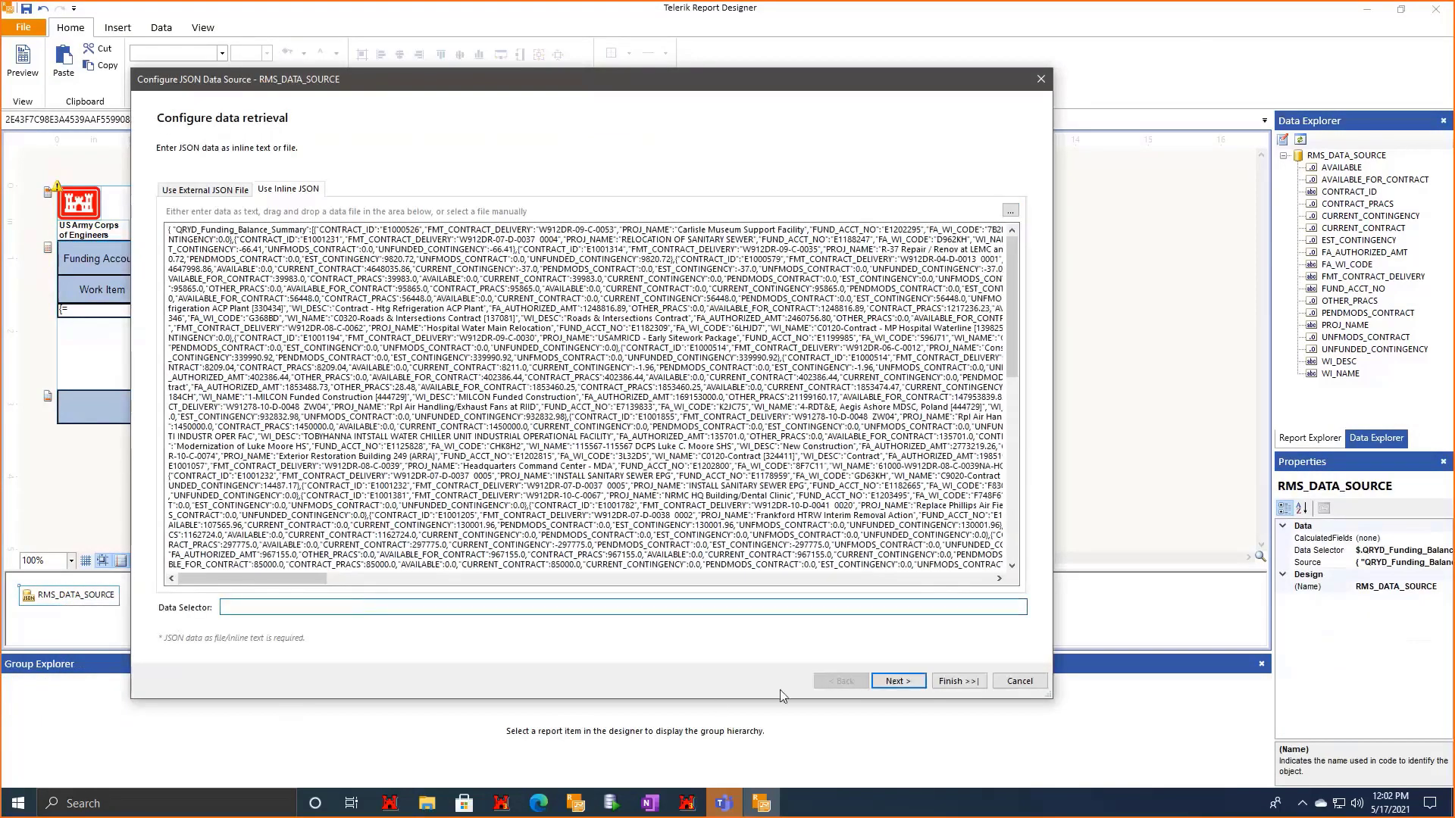
left_click(963, 686)
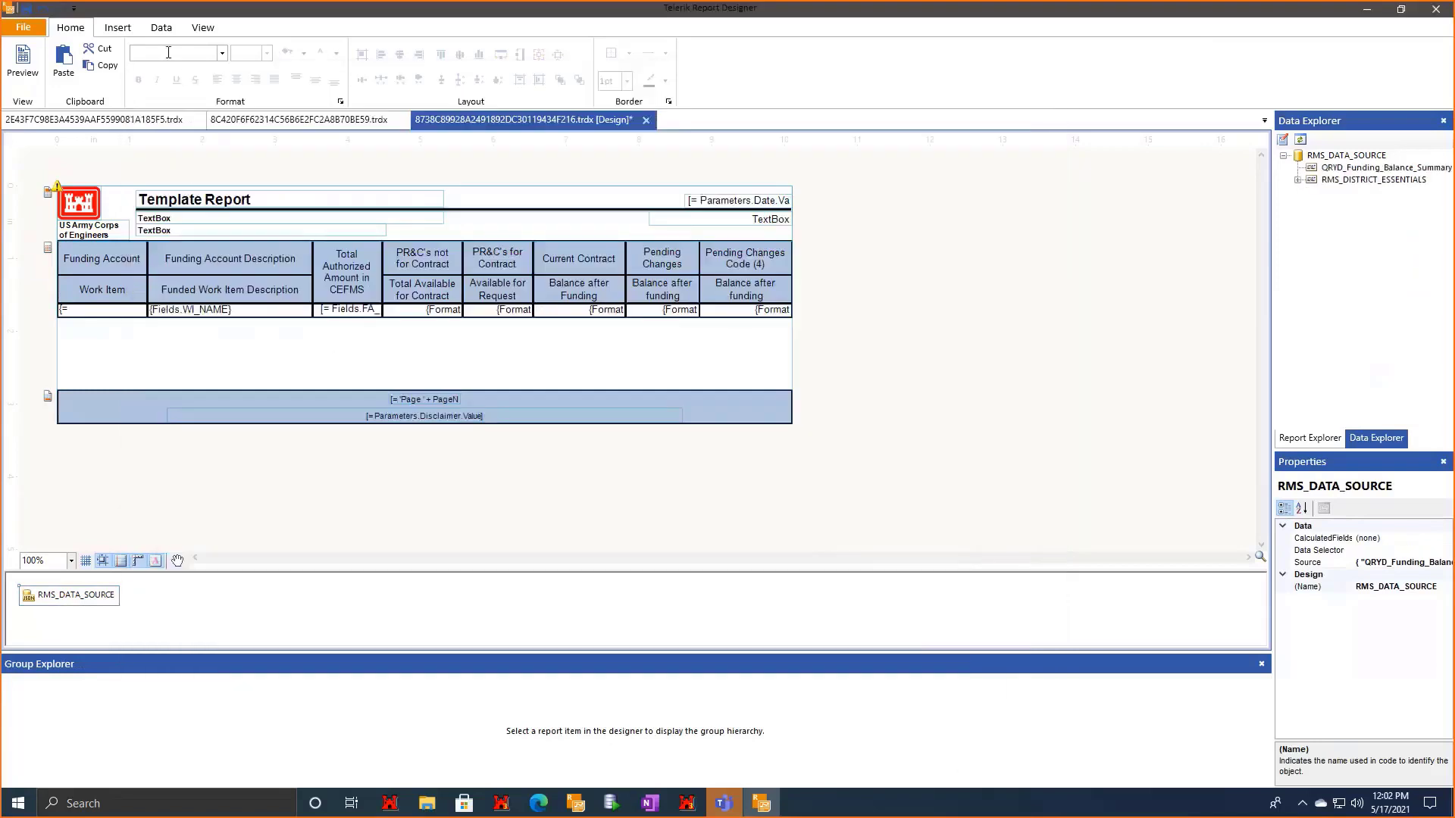
Preview the report, check the table's column widths and currency values, and return to the design view.
left_click(22, 67)
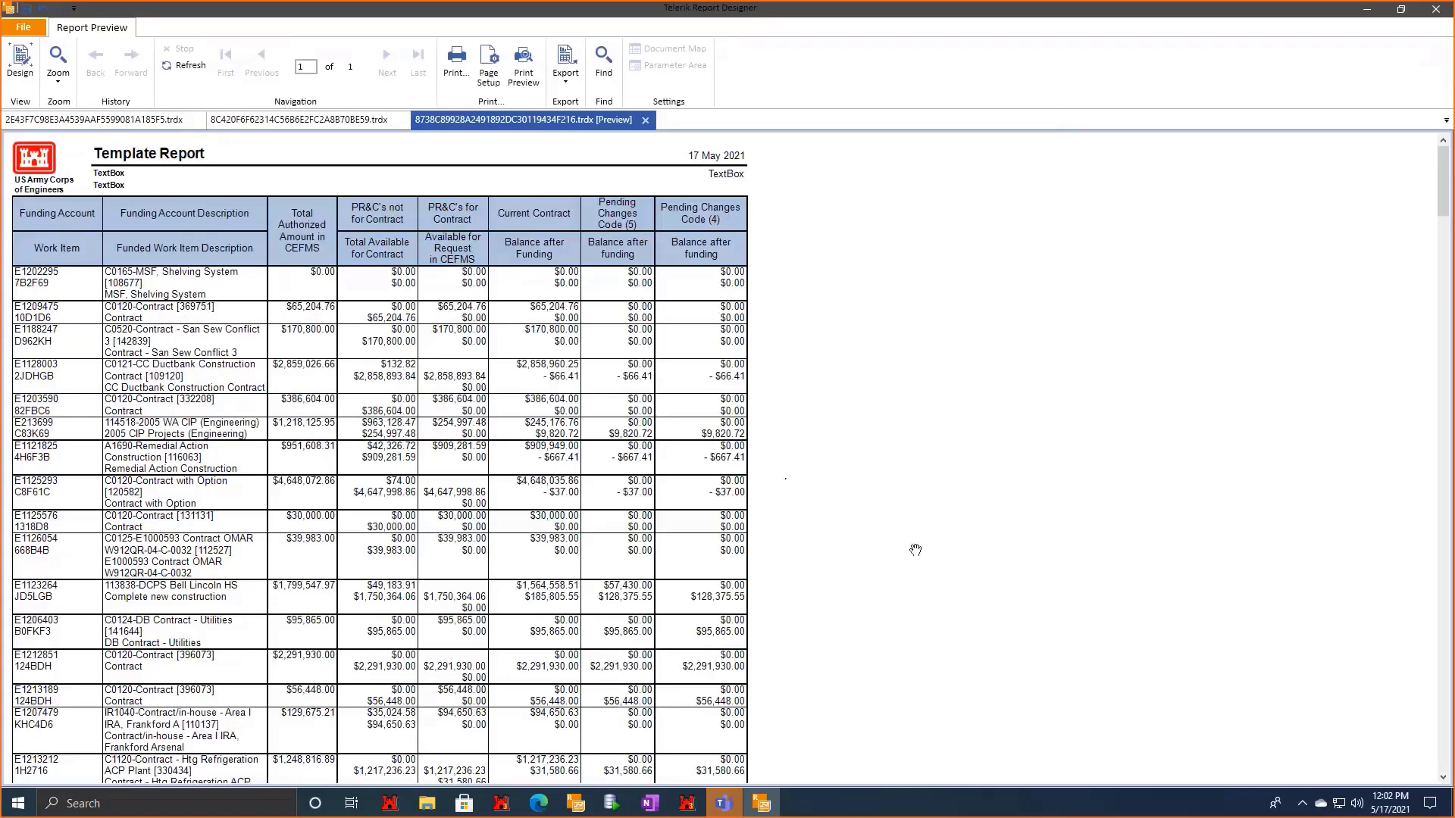
scroll(558, 528, "down", 1)
scroll(411, 539, "down", 2)
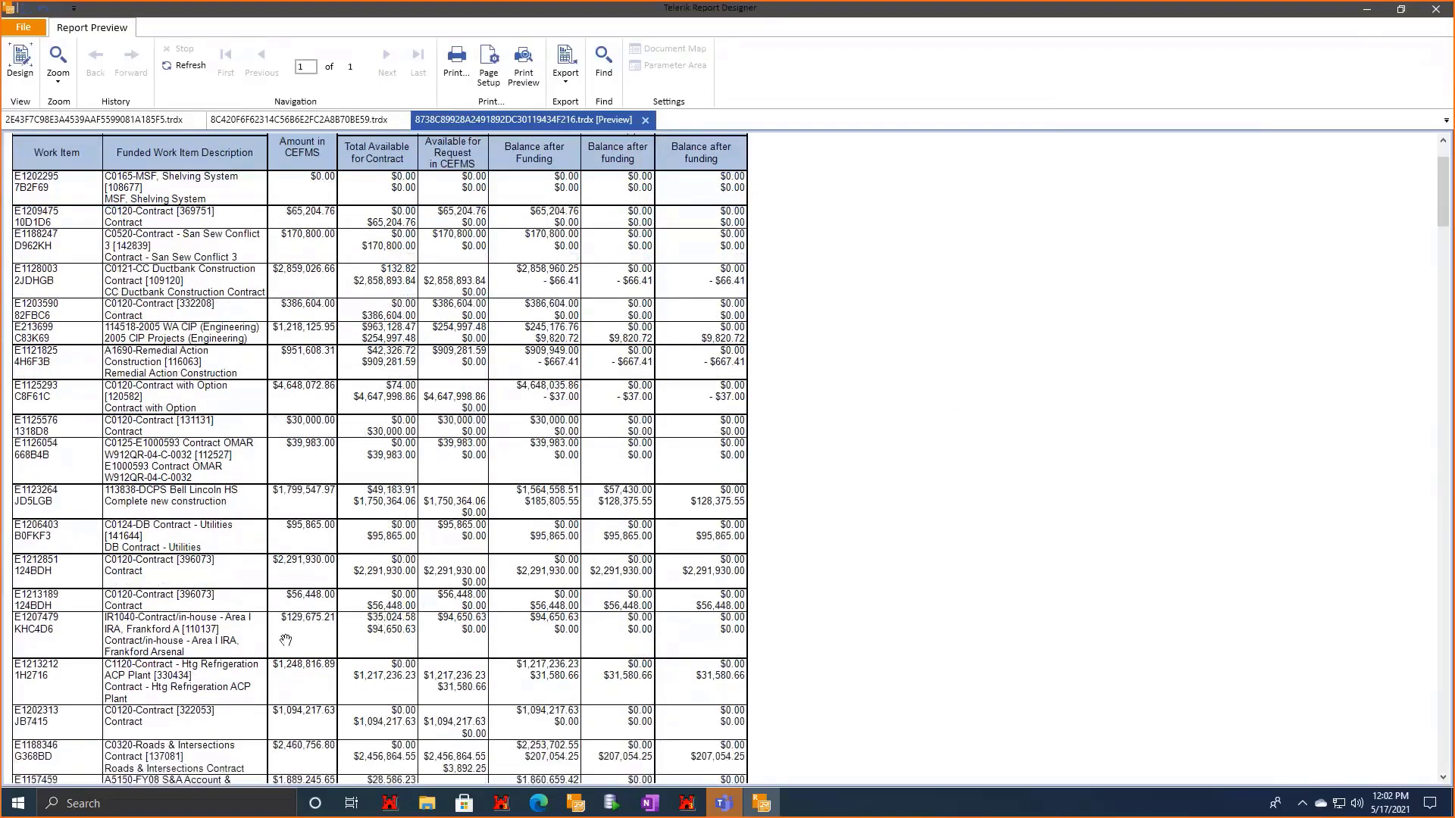
scroll(393, 513, "up", 1)
scroll(393, 514, "up", 3)
left_click(19, 60)
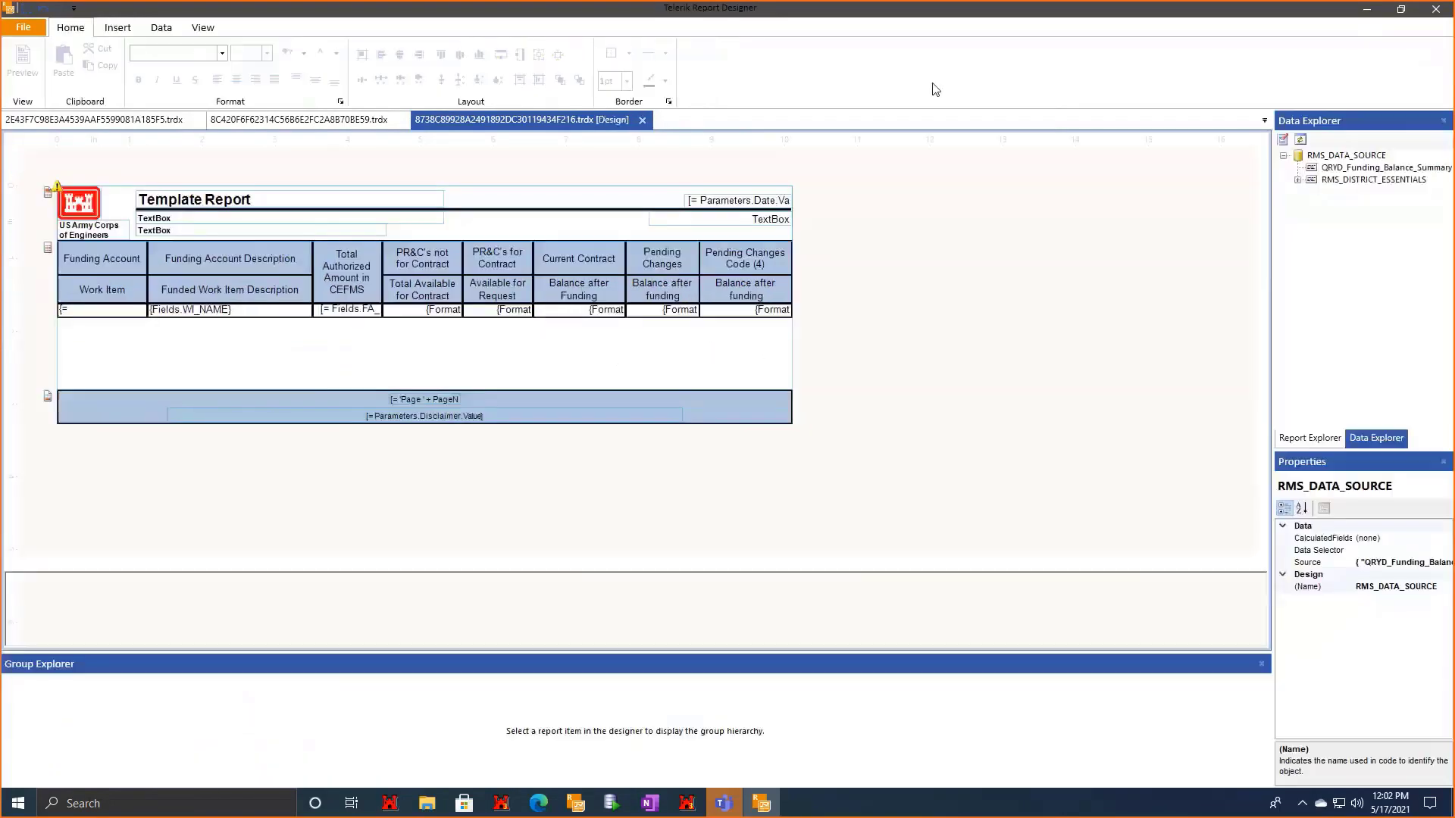
Restore the Telerik and FastReport designers to smaller windows so both reports are visible side by side.
mouse_move(428, 5)
left_mouse_down()
mouse_move(872, 119)
mouse_move(1077, 18)
mouse_move(1029, 20)
left_mouse_up()
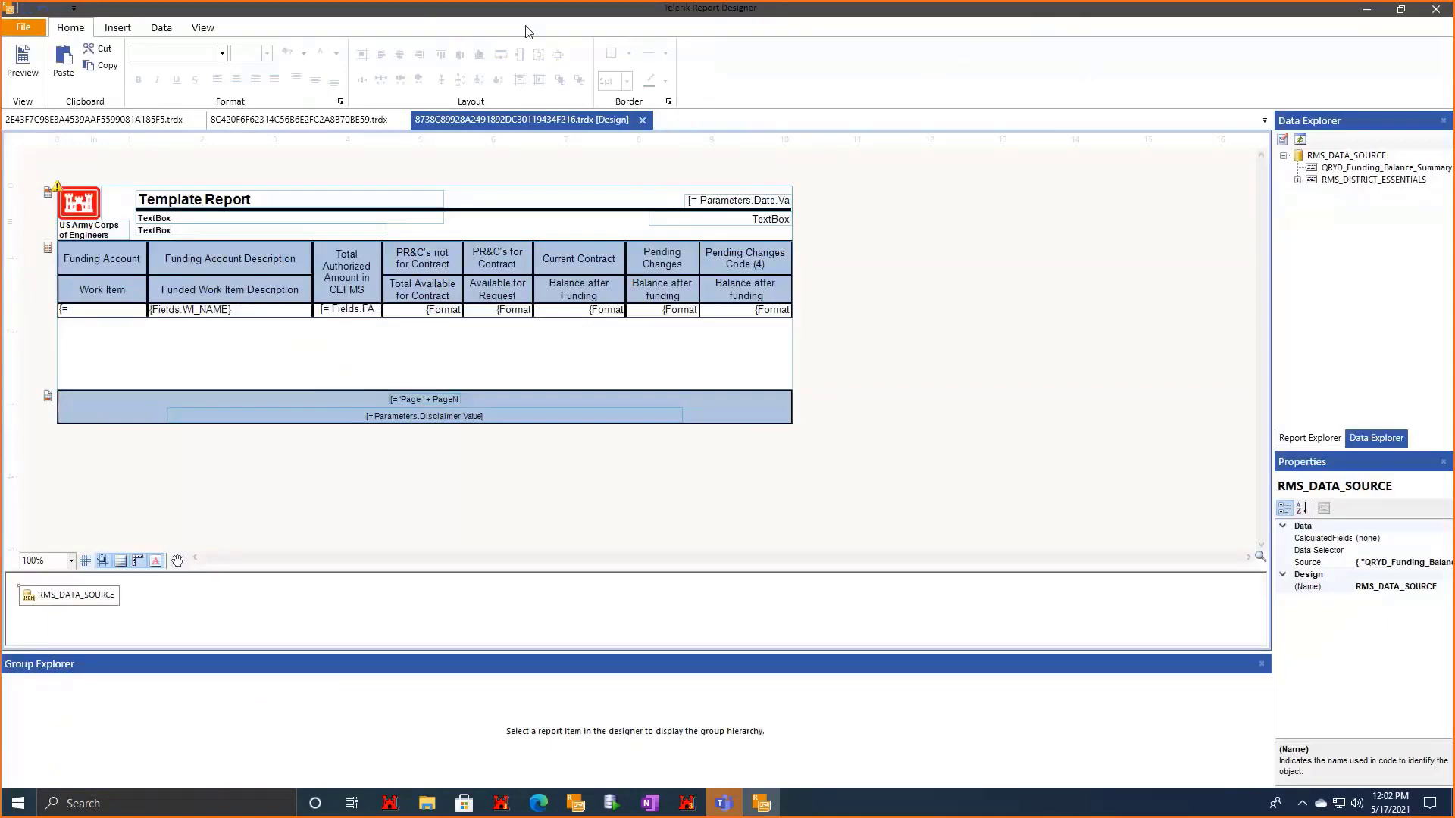
double_click(486, 27)
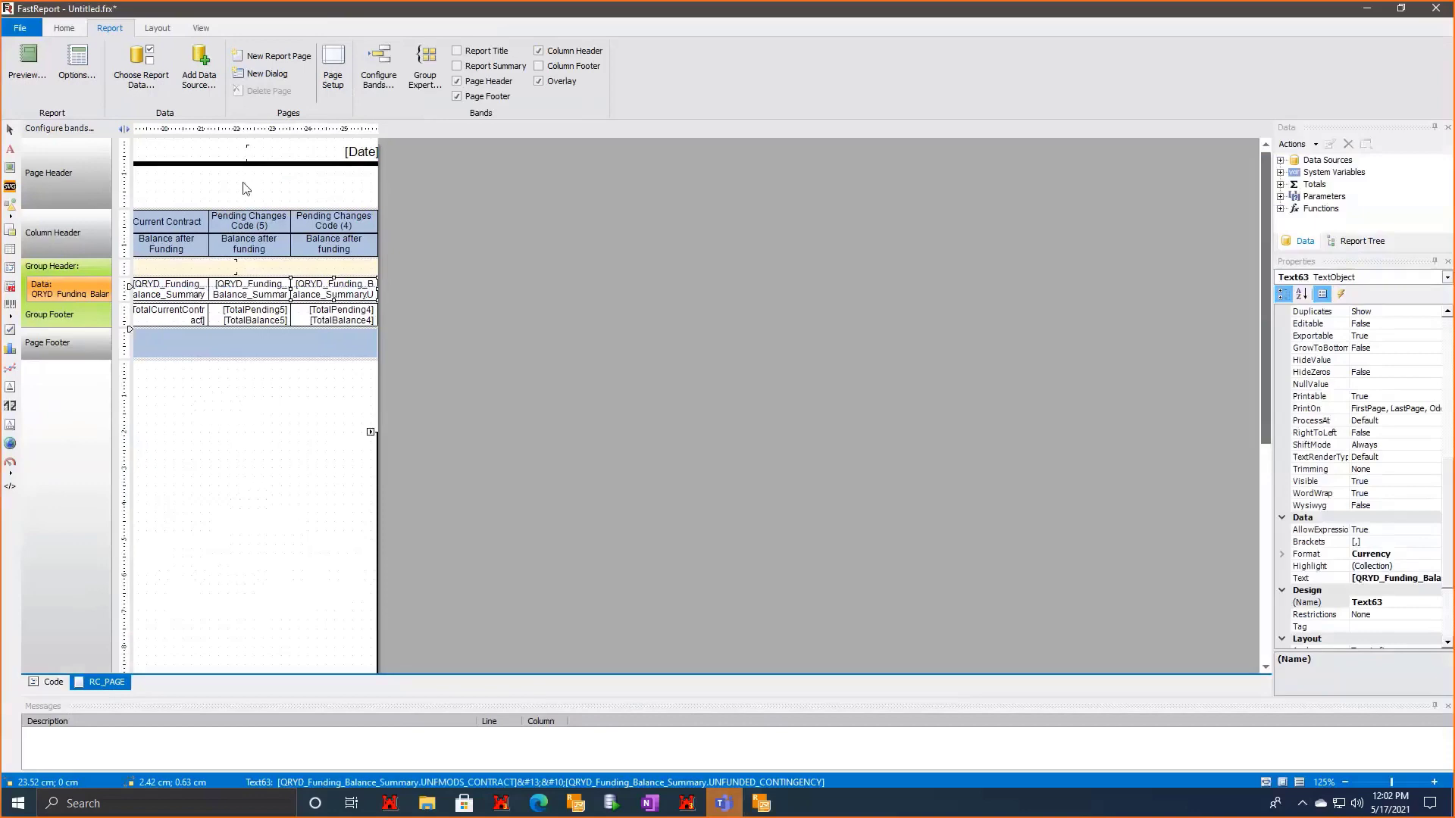
double_click(352, 9)
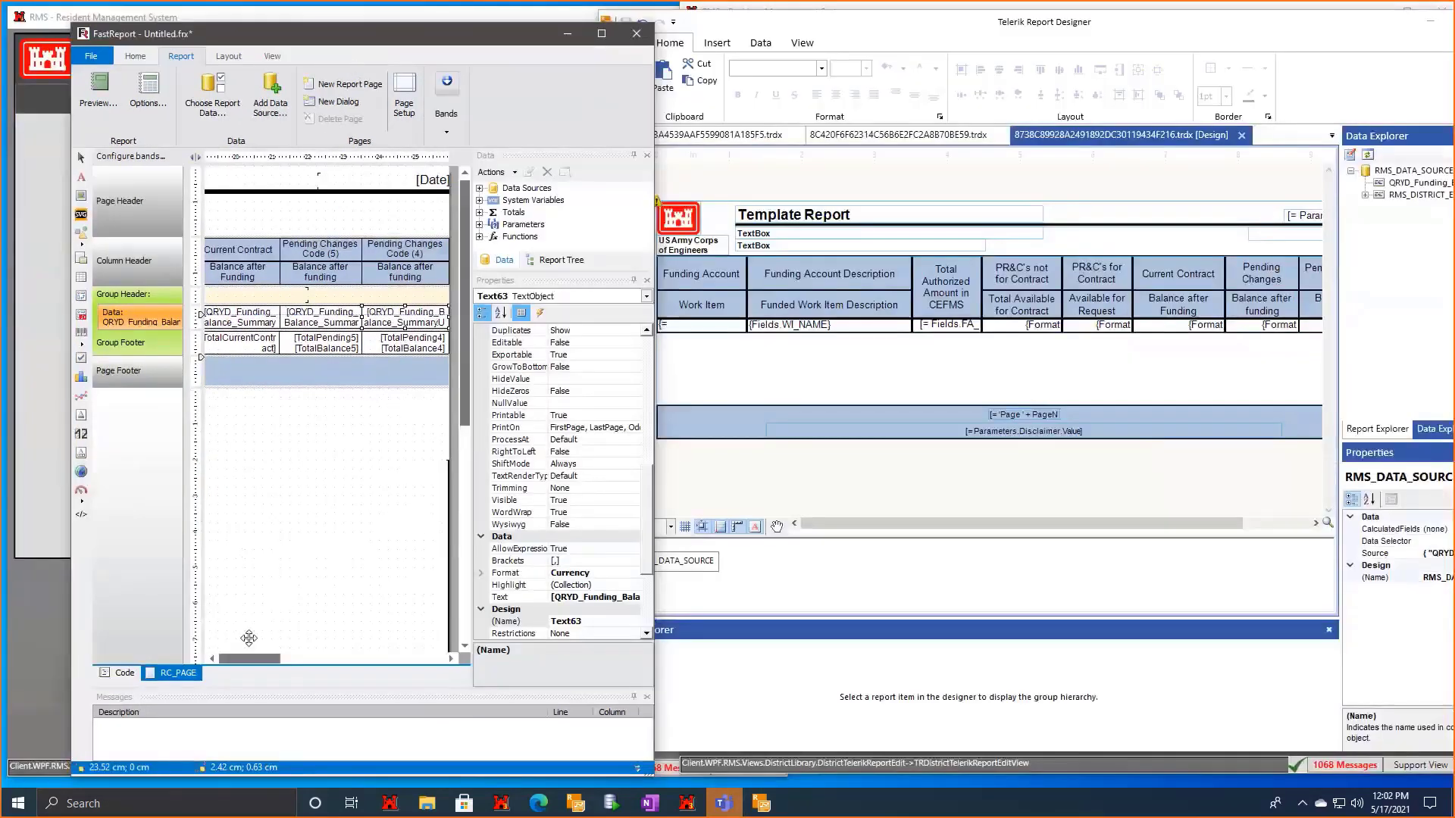
Maximize the FastReport designer, examine the group header and totals footer of the Funding Balance Summary, and return to the Telerik designer.
left_click_drag(254, 658, 95, 651)
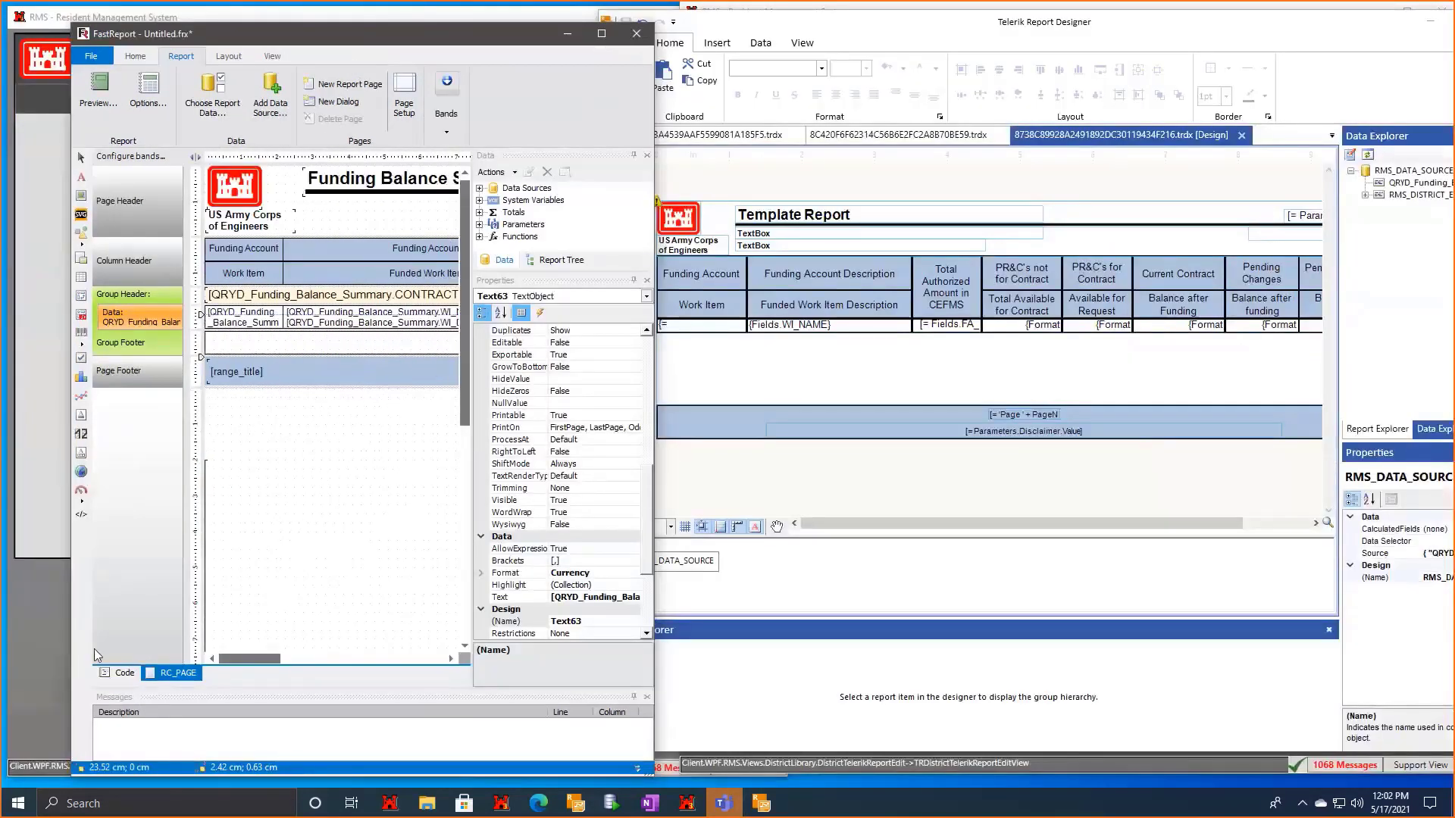
double_click(447, 47)
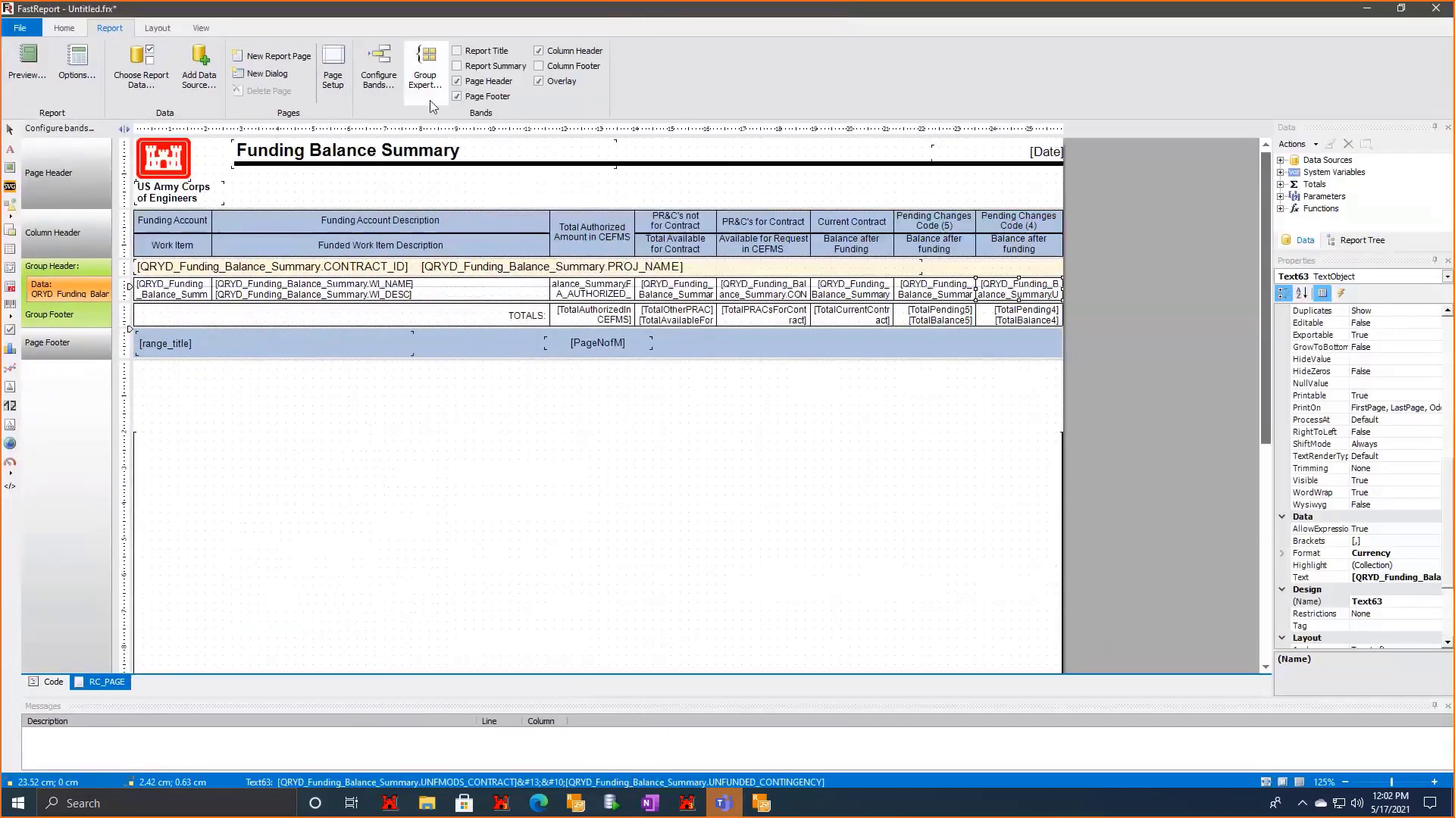
left_click(498, 453)
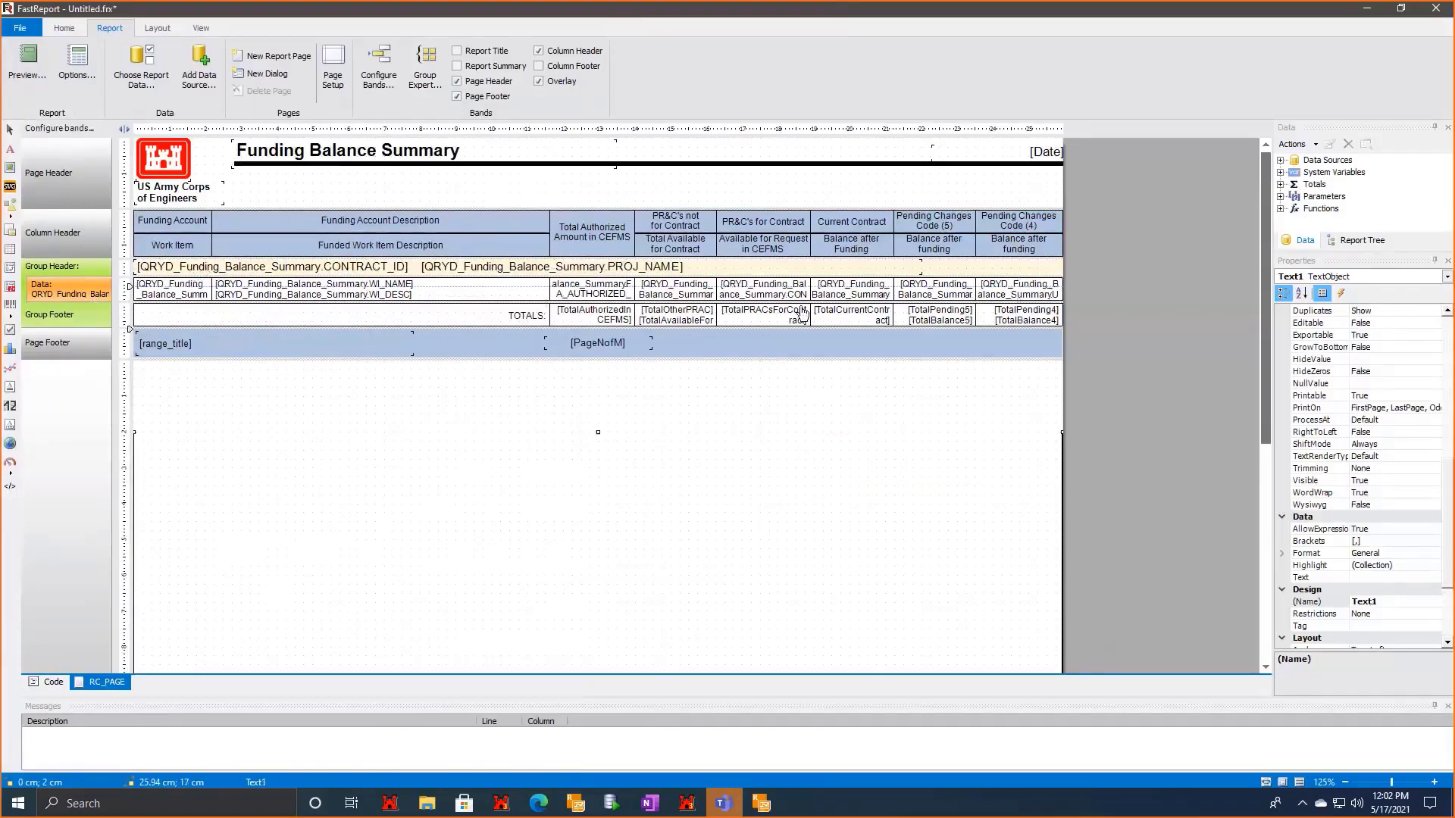
left_click(1053, 271)
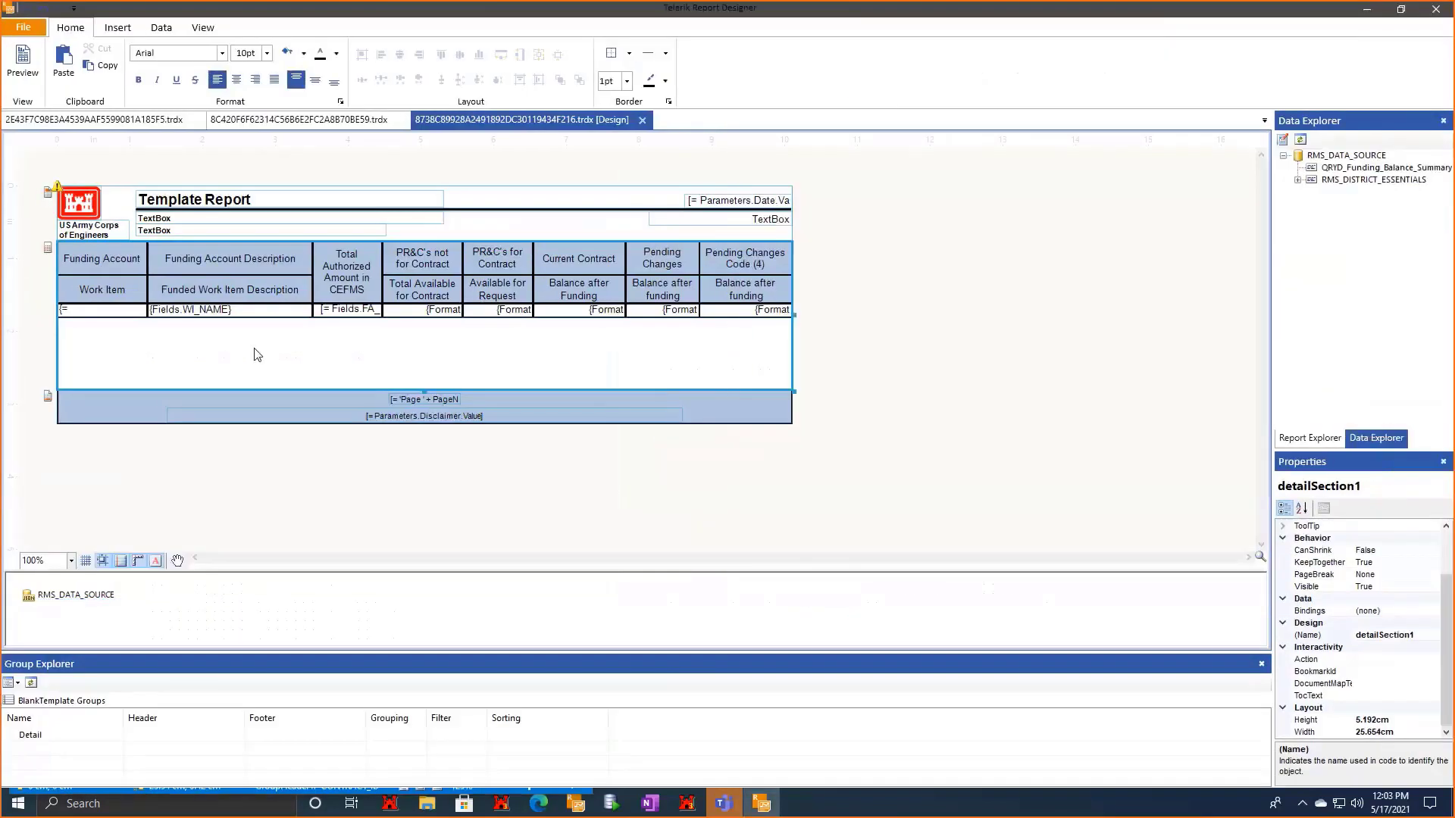
Add a parent row group to the table's data row, grouped by the expression = Fields.CONTRACT_ID.
left_click(91, 312)
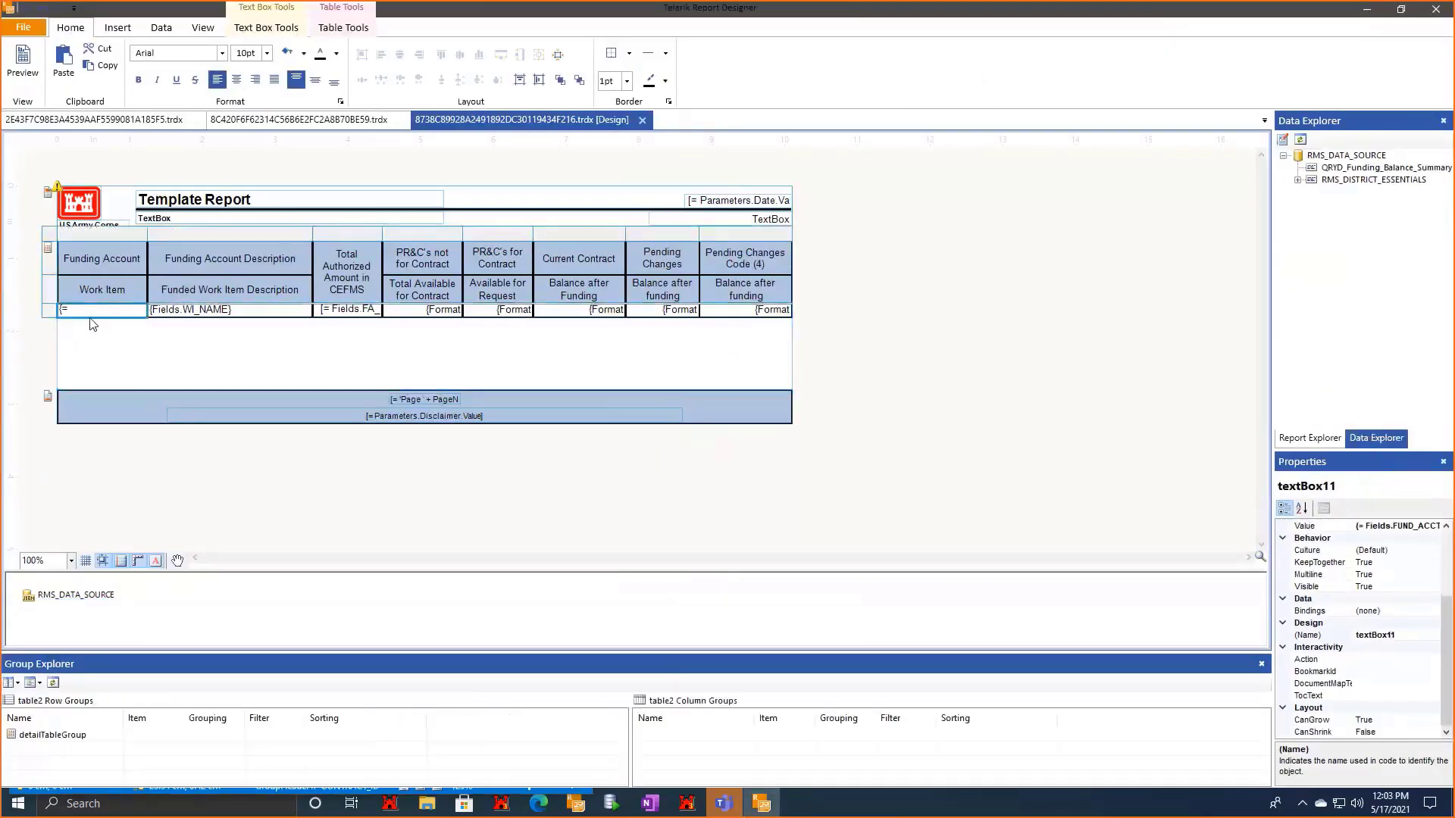
right_click(94, 320)
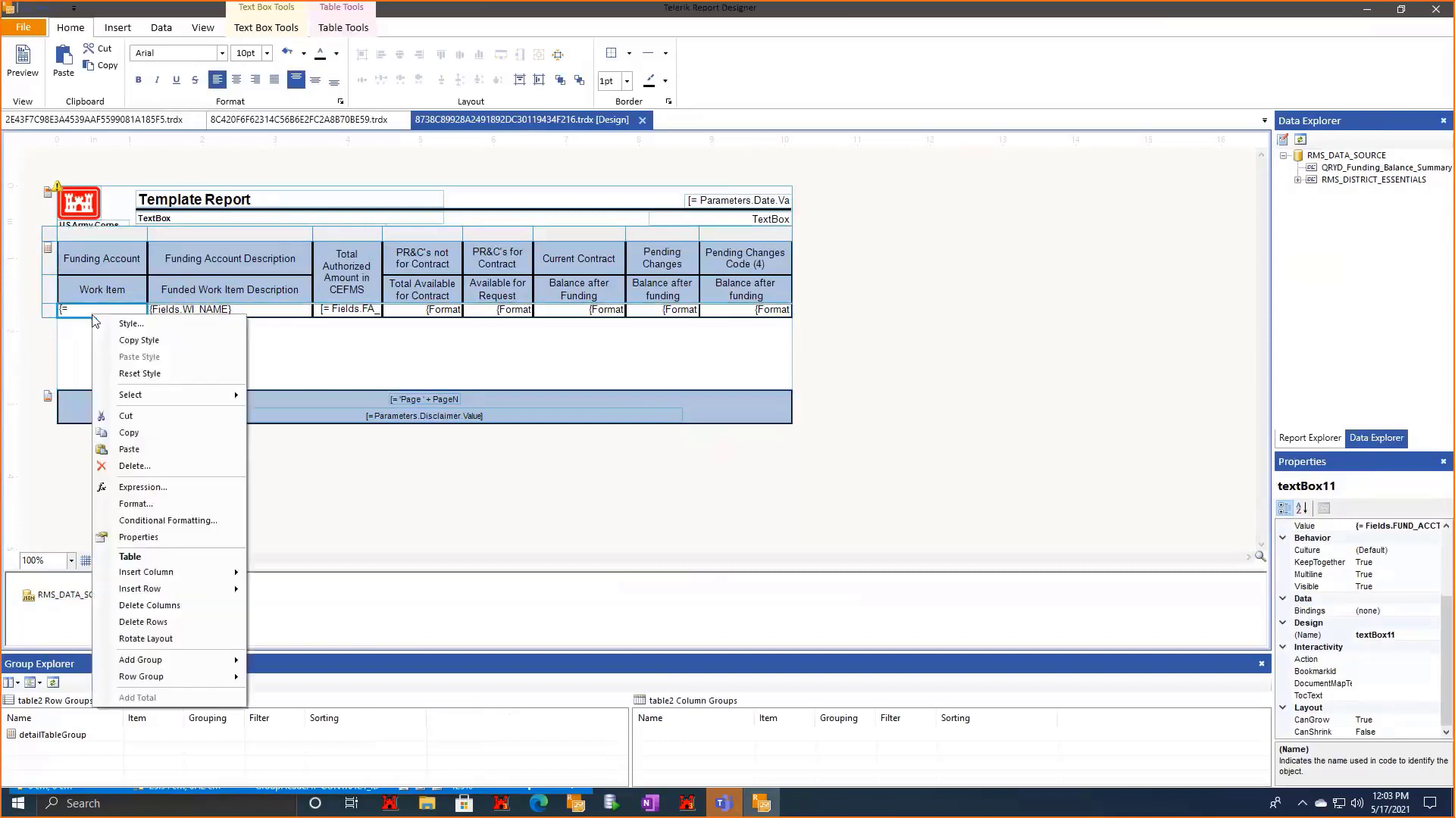
mouse_move(209, 667)
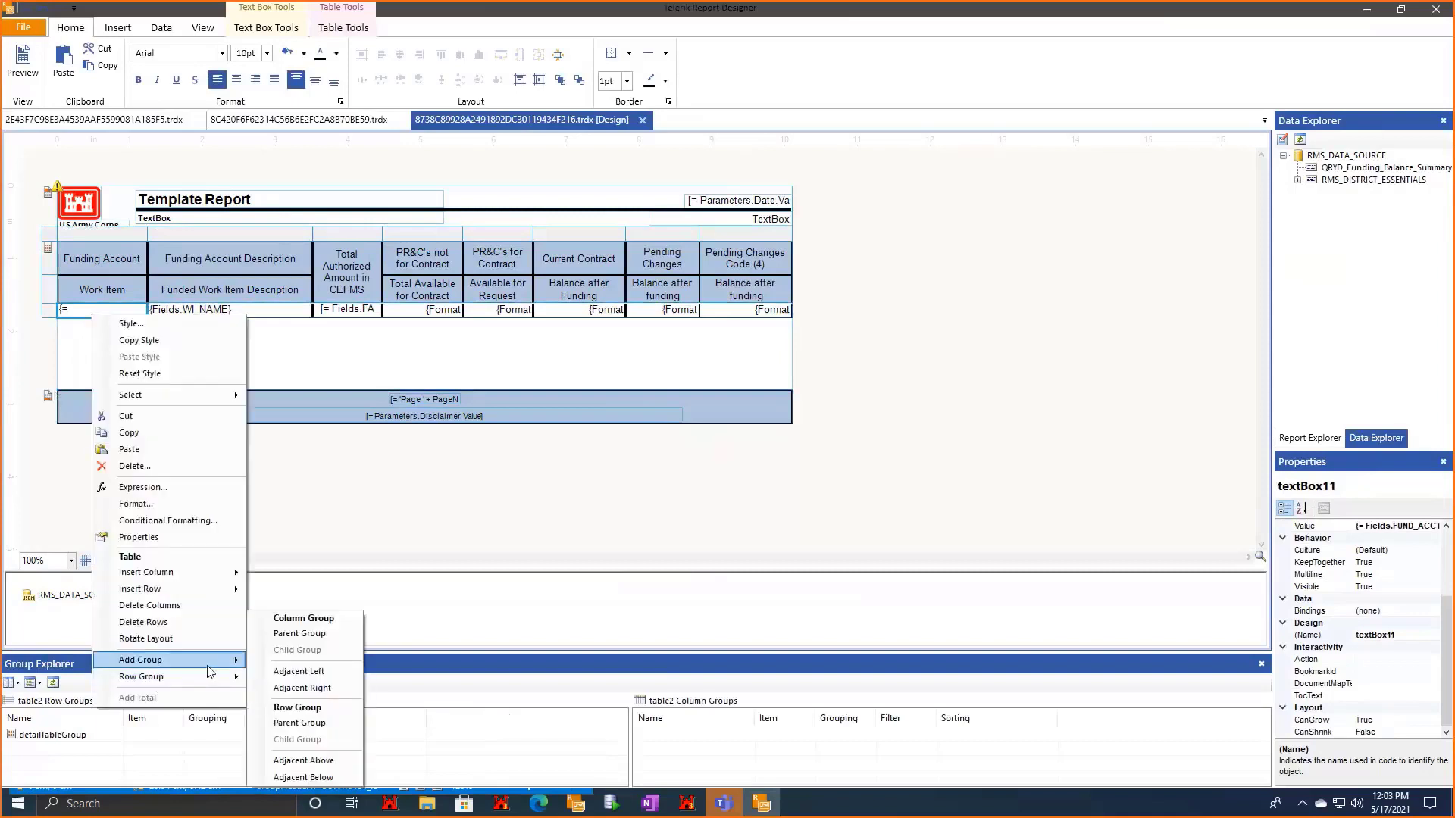
left_click(300, 723)
left_click(120, 62)
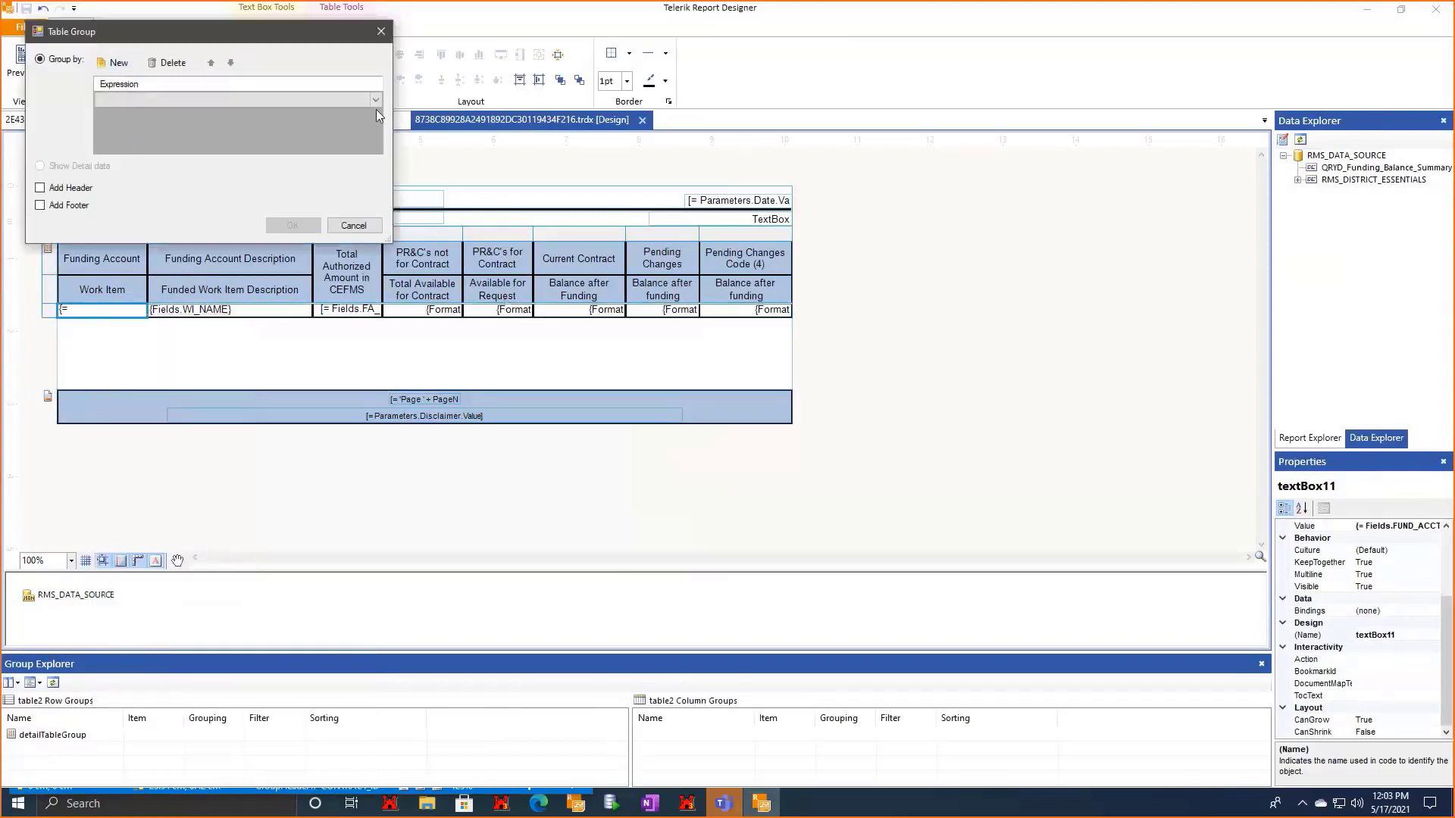
left_click(375, 100)
left_click(375, 100)
left_click(296, 99)
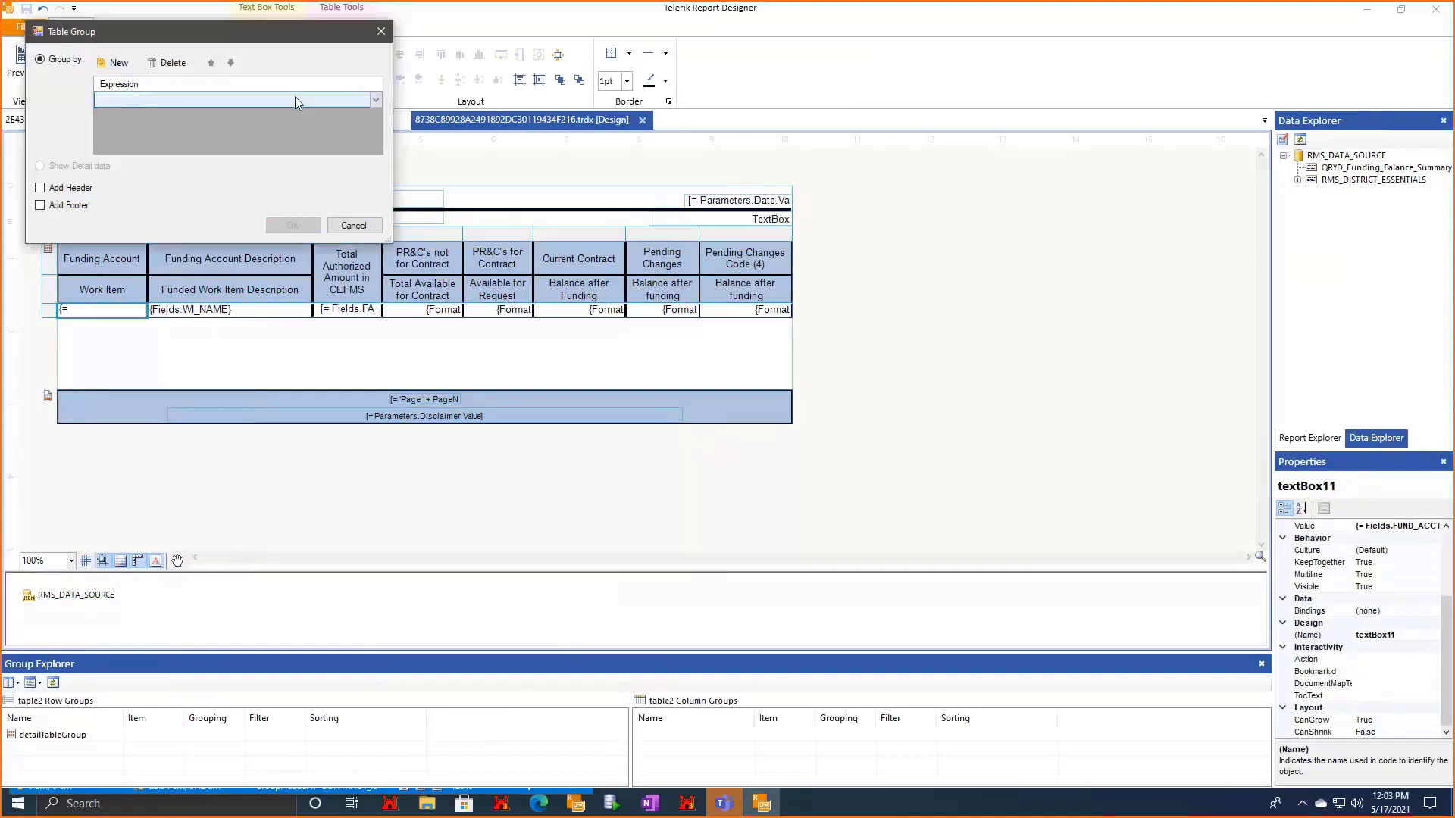
left_click(252, 101)
type("= ")
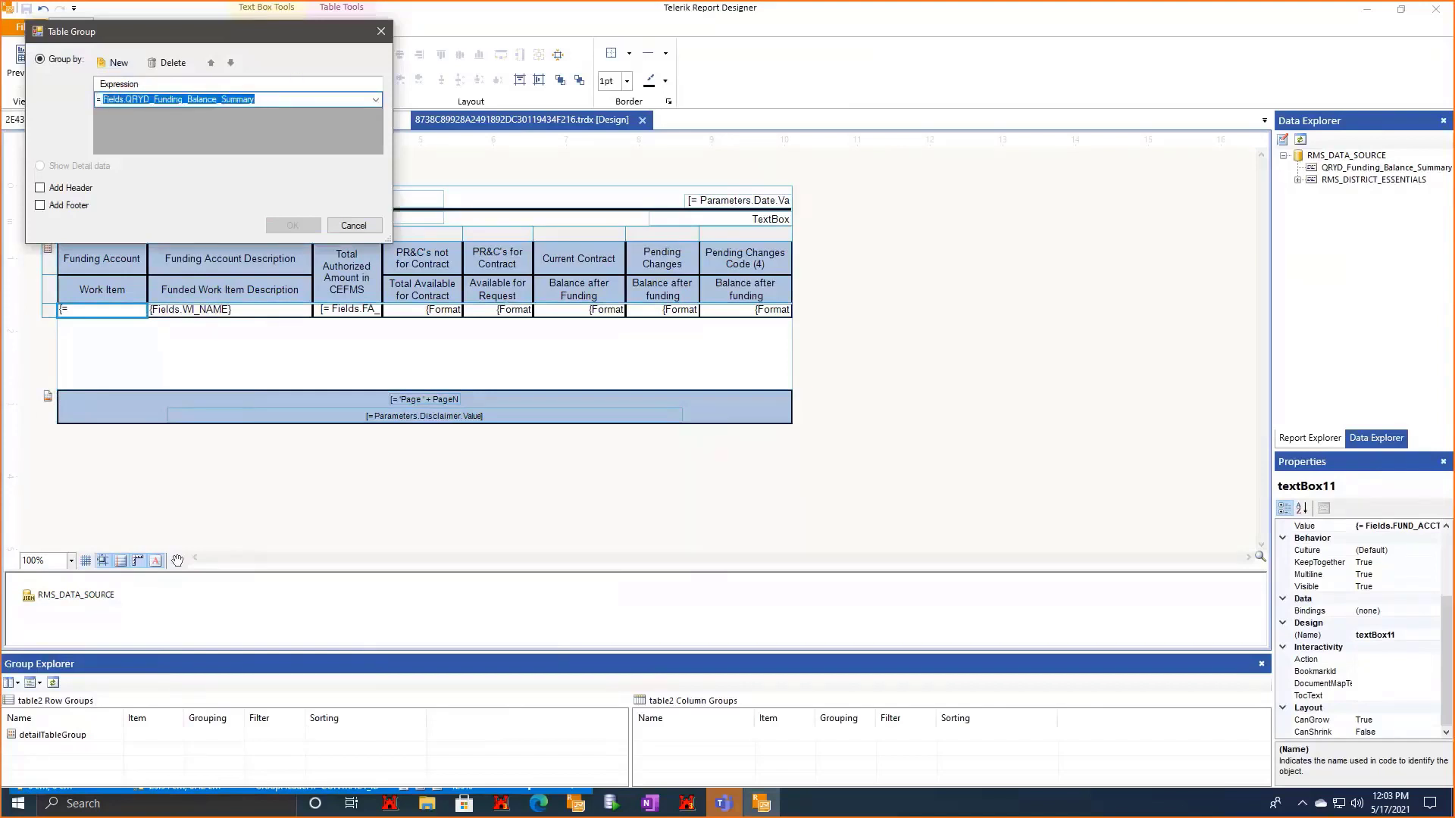
type("Fields.CONTRACT_ID")
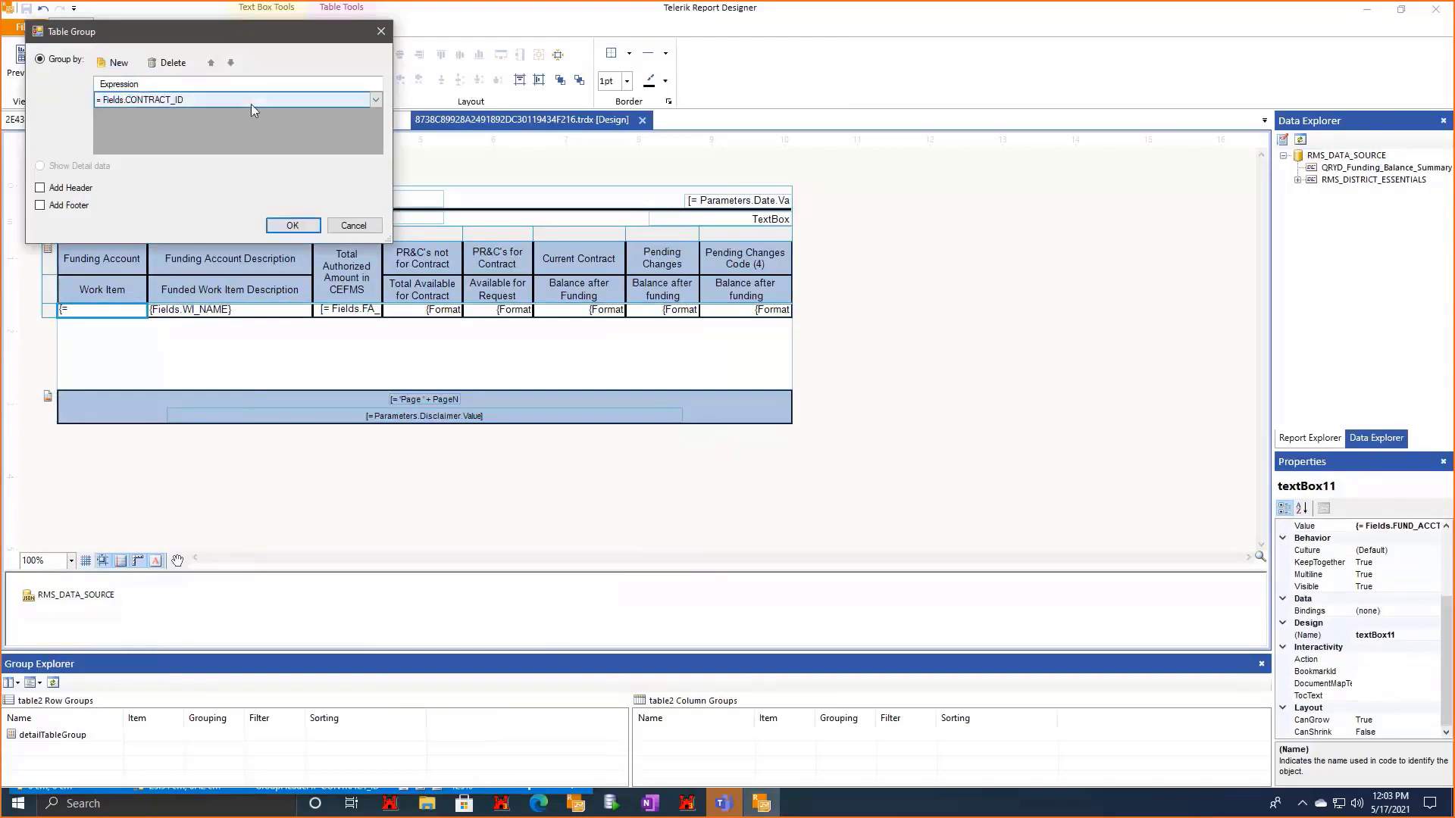
left_click(293, 225)
left_click(178, 349)
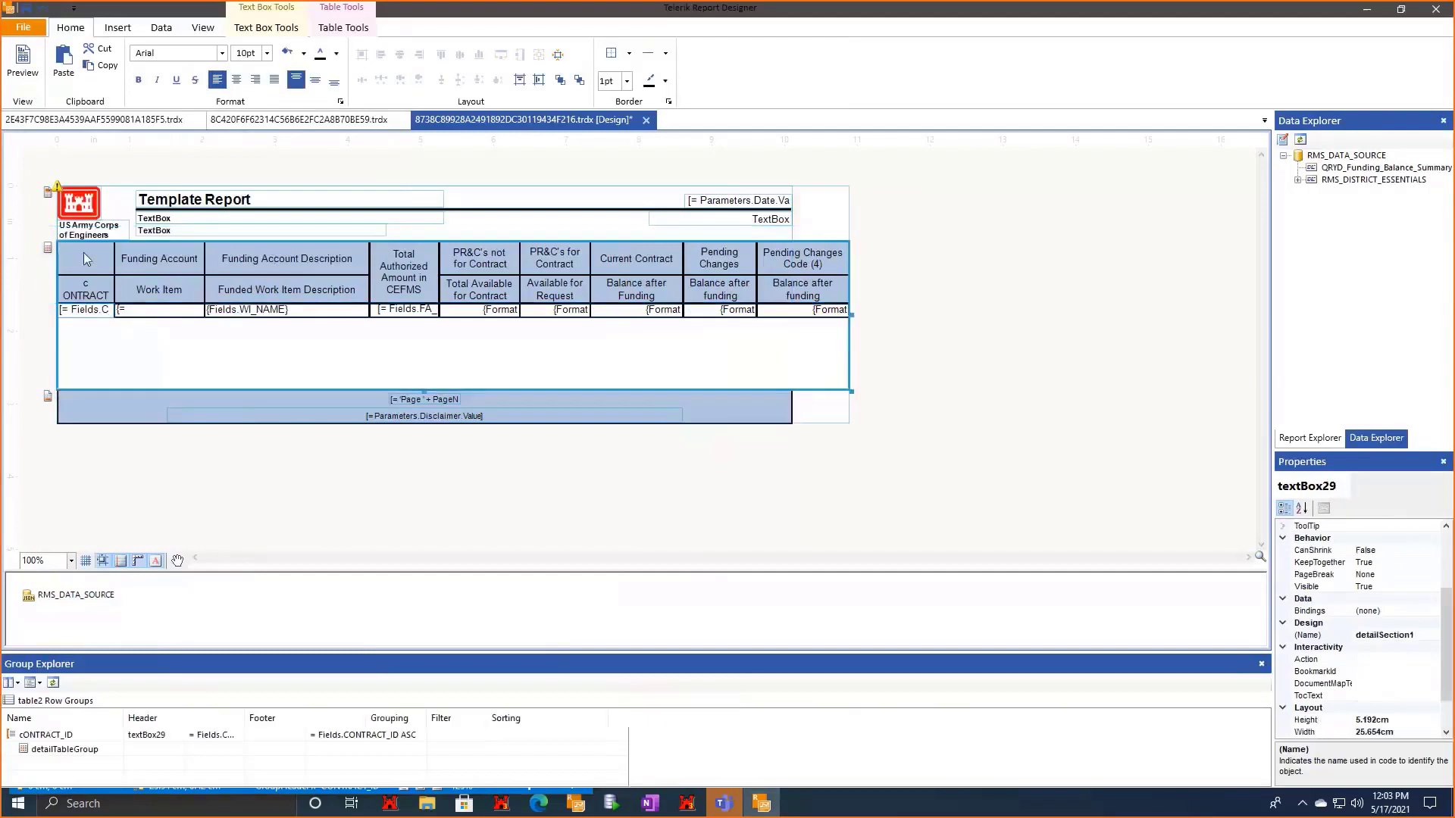
Delete only the contract ID group column, without its associated group, and narrow the detail section to the table's right edge.
left_click(76, 314)
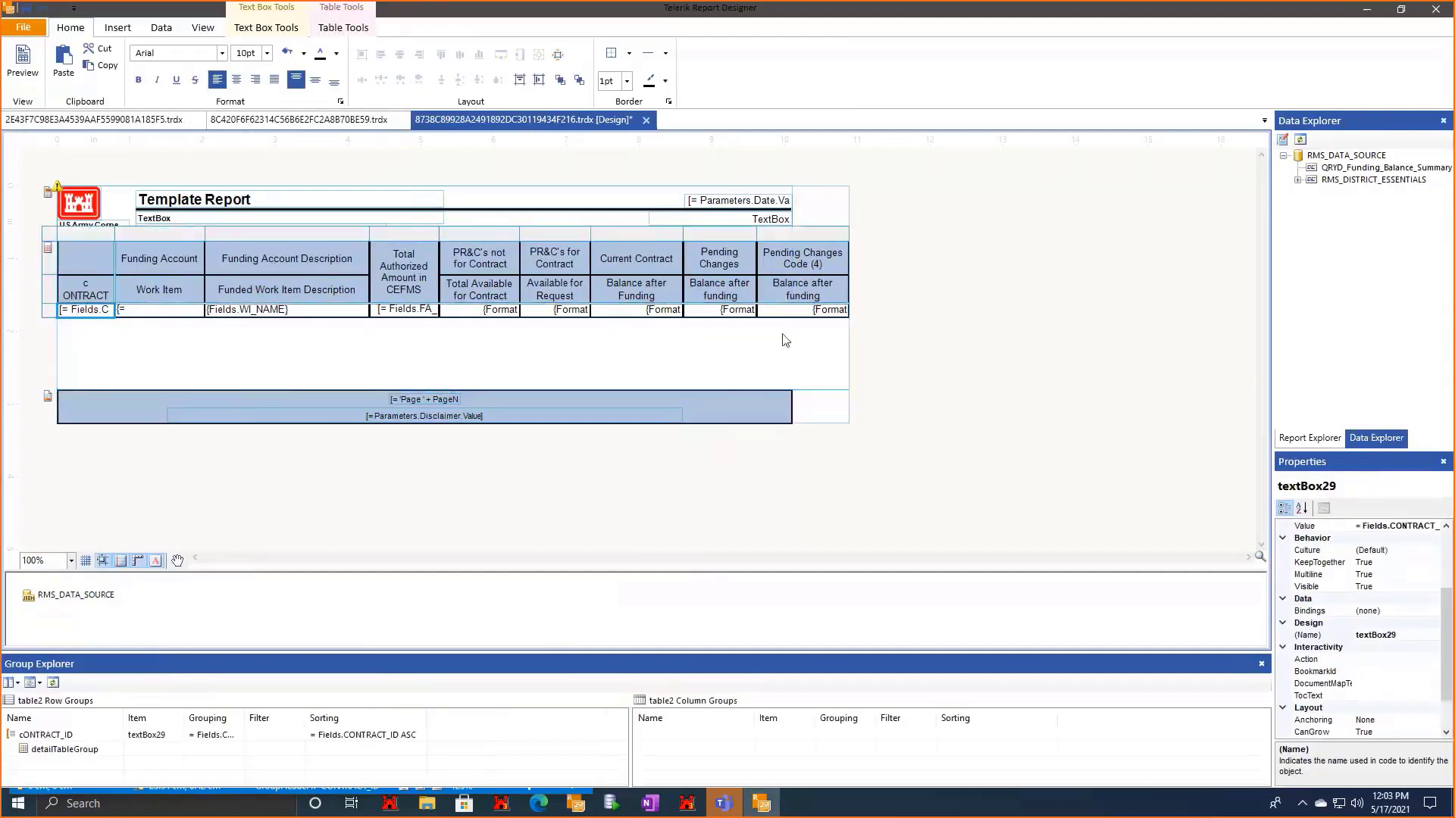
right_click(97, 311)
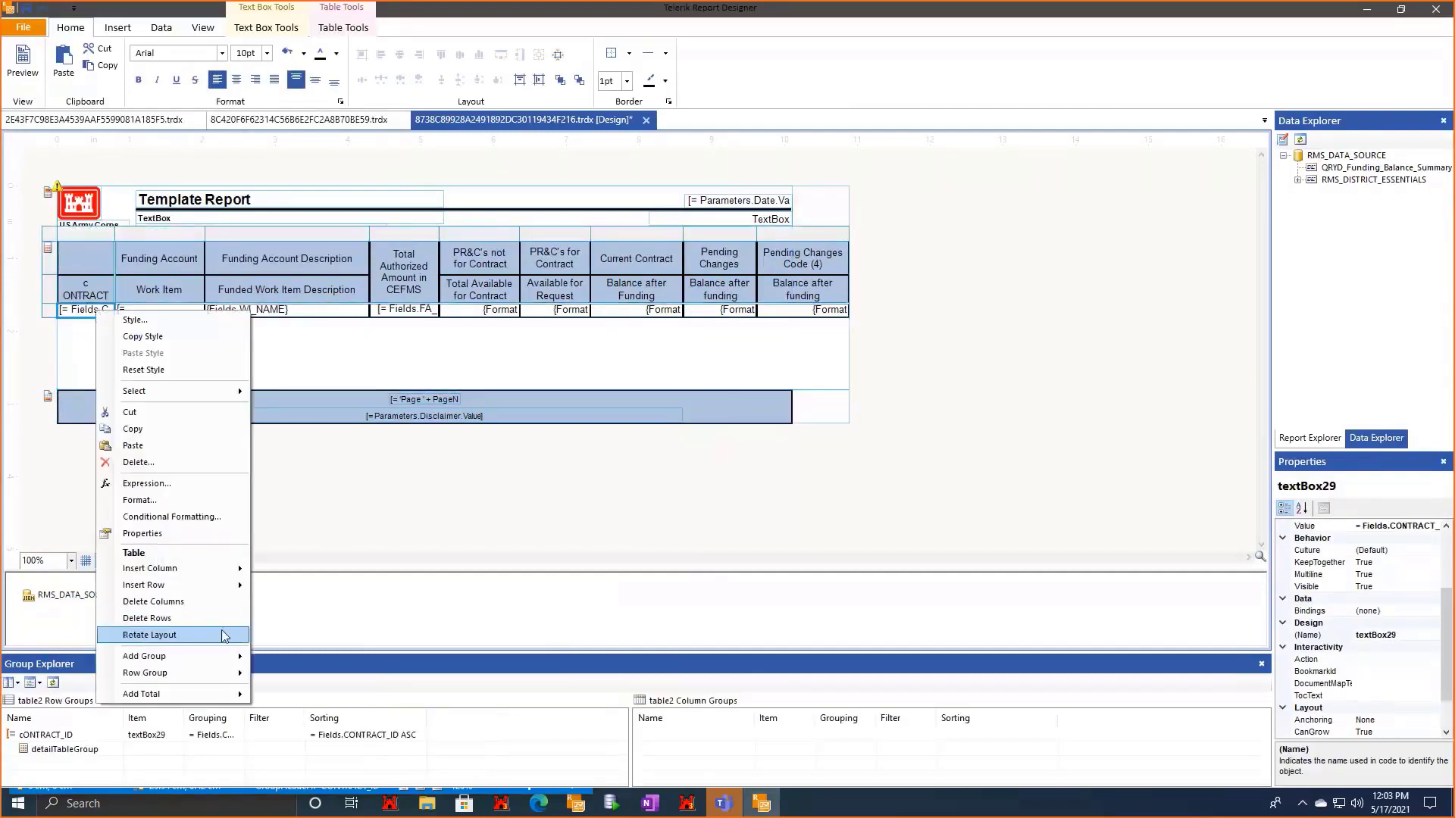
left_click(199, 601)
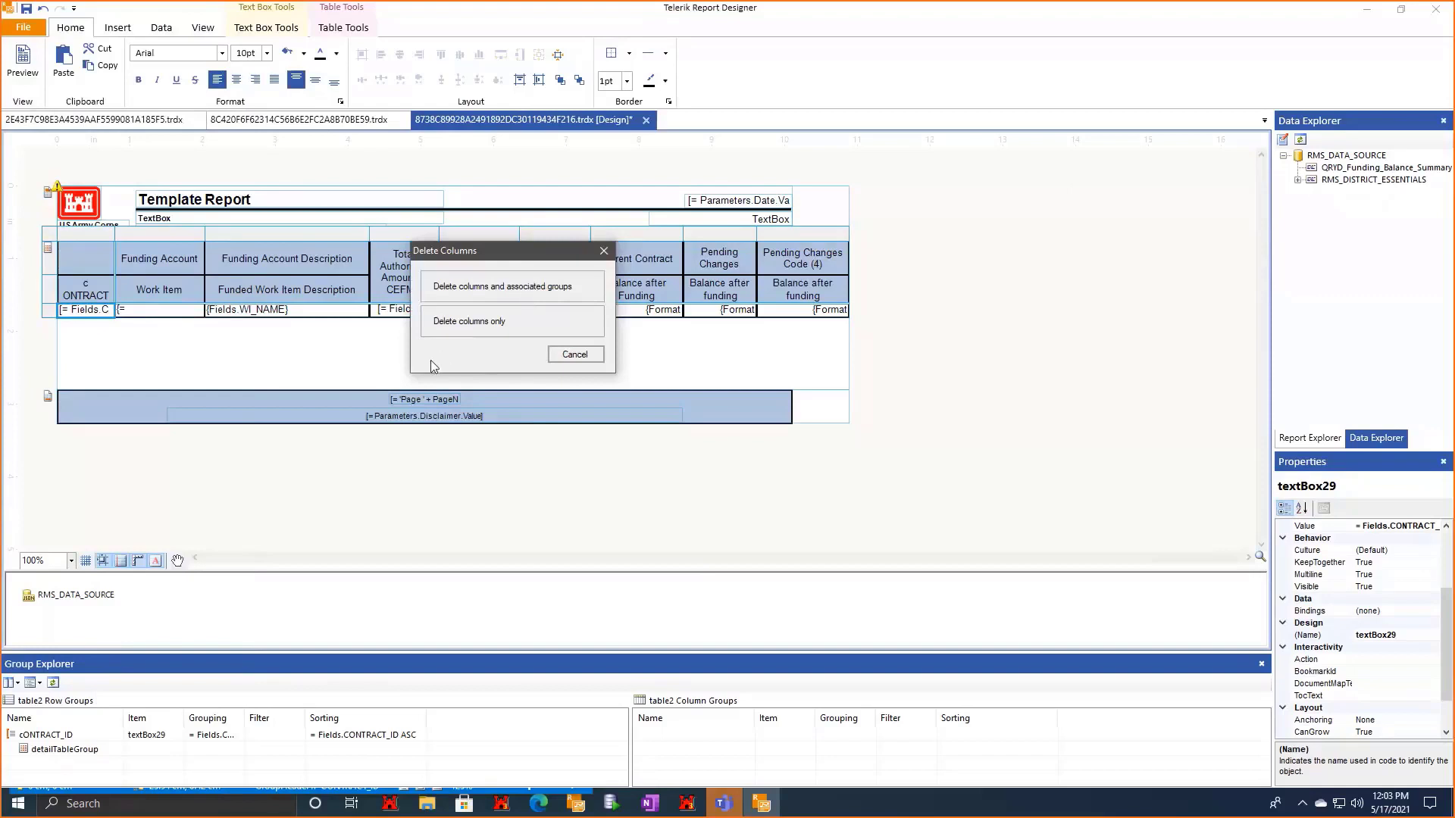
left_click(485, 324)
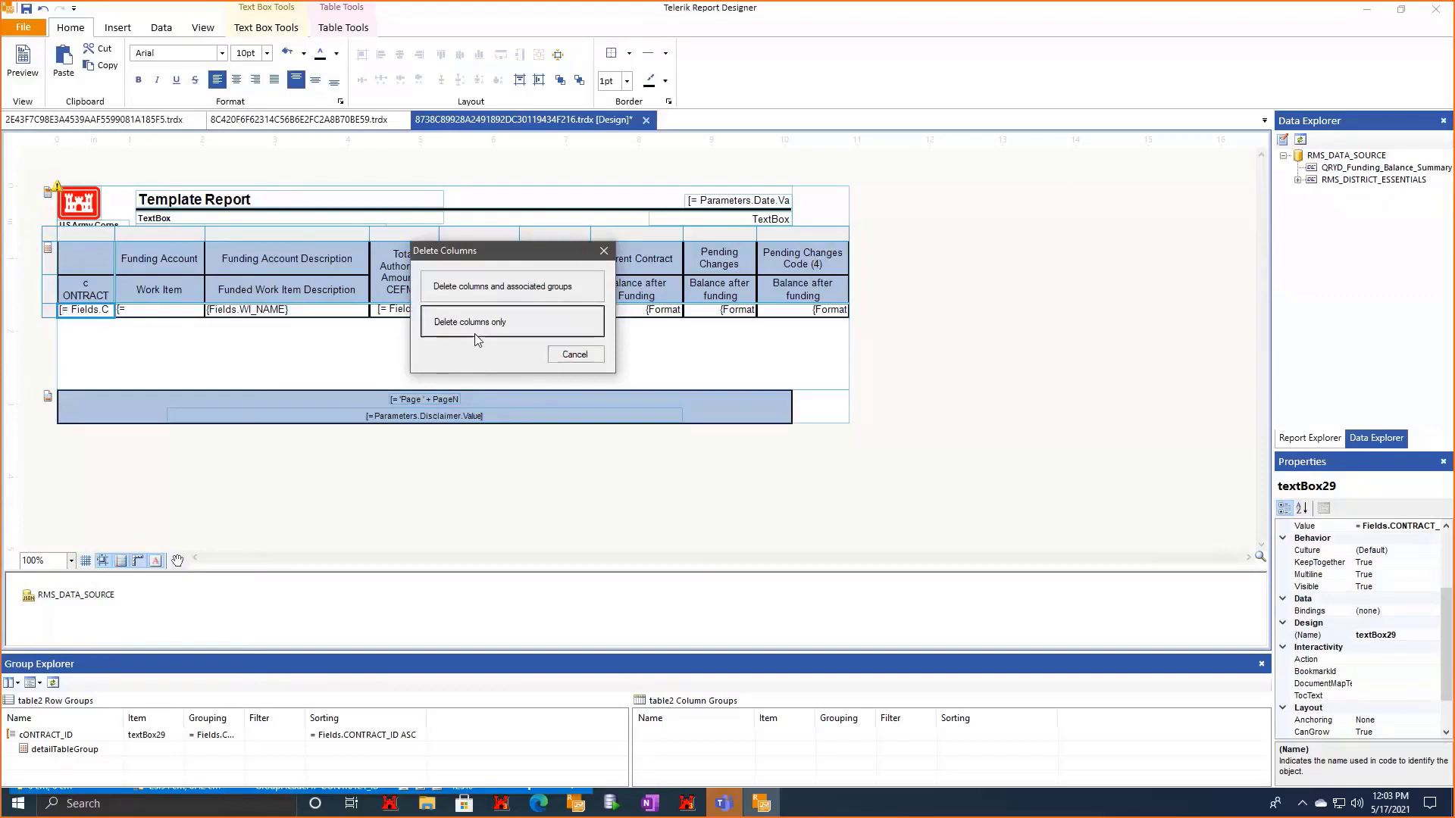
left_click(179, 371)
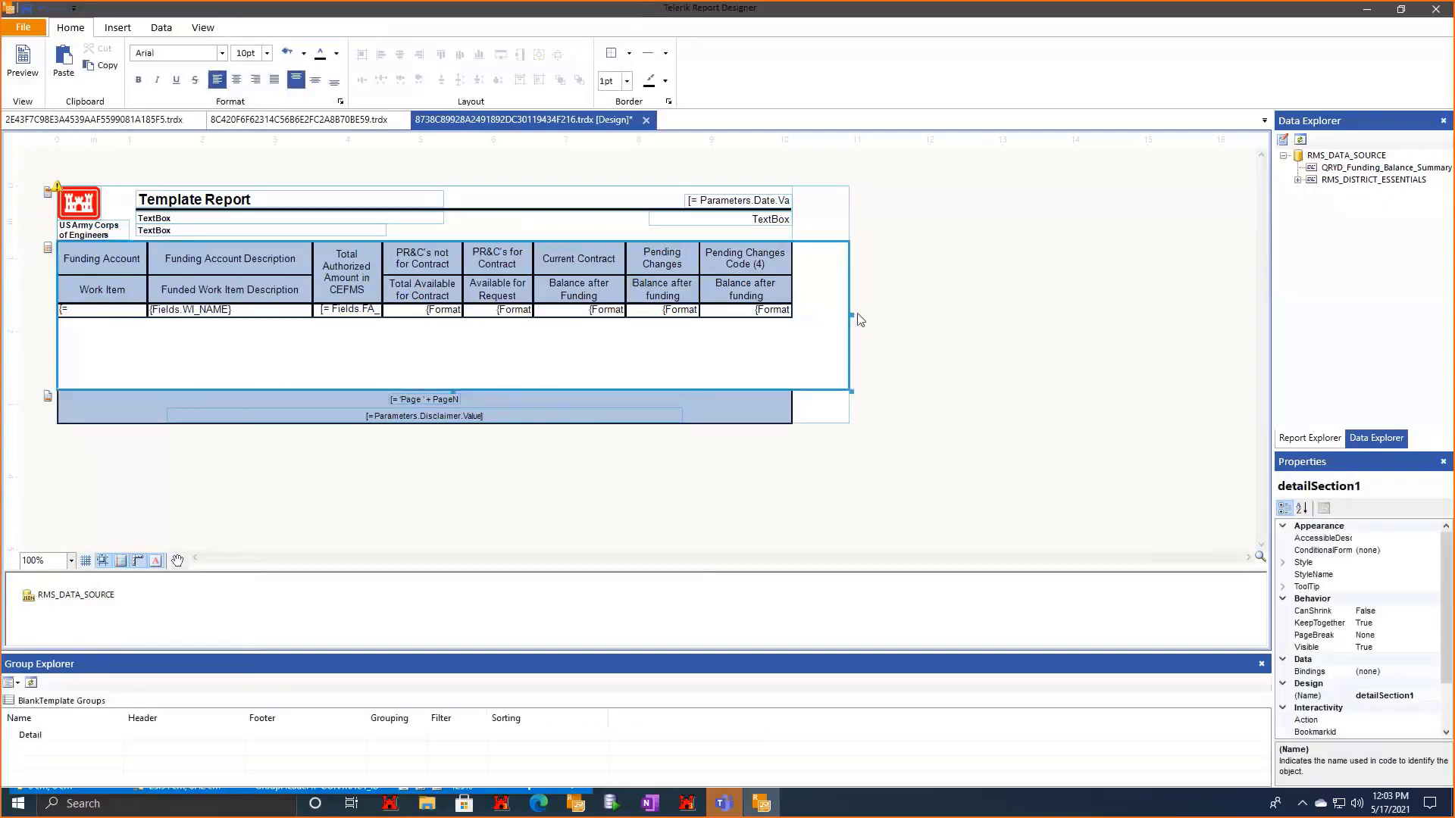
left_click_drag(854, 316, 792, 316)
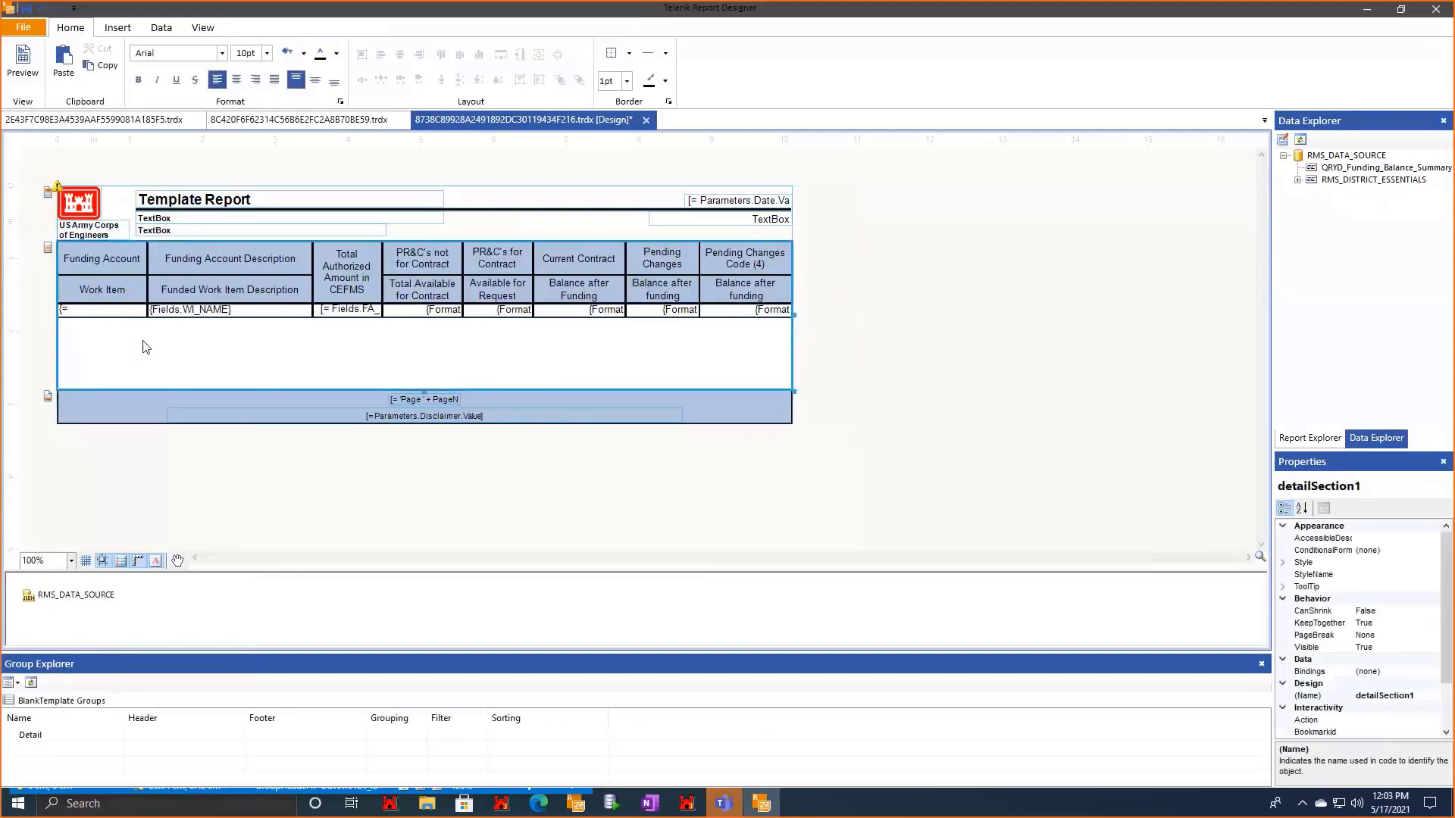
Insert a table row above the detail row, outside its group.
right_click(106, 313)
mouse_move(220, 593)
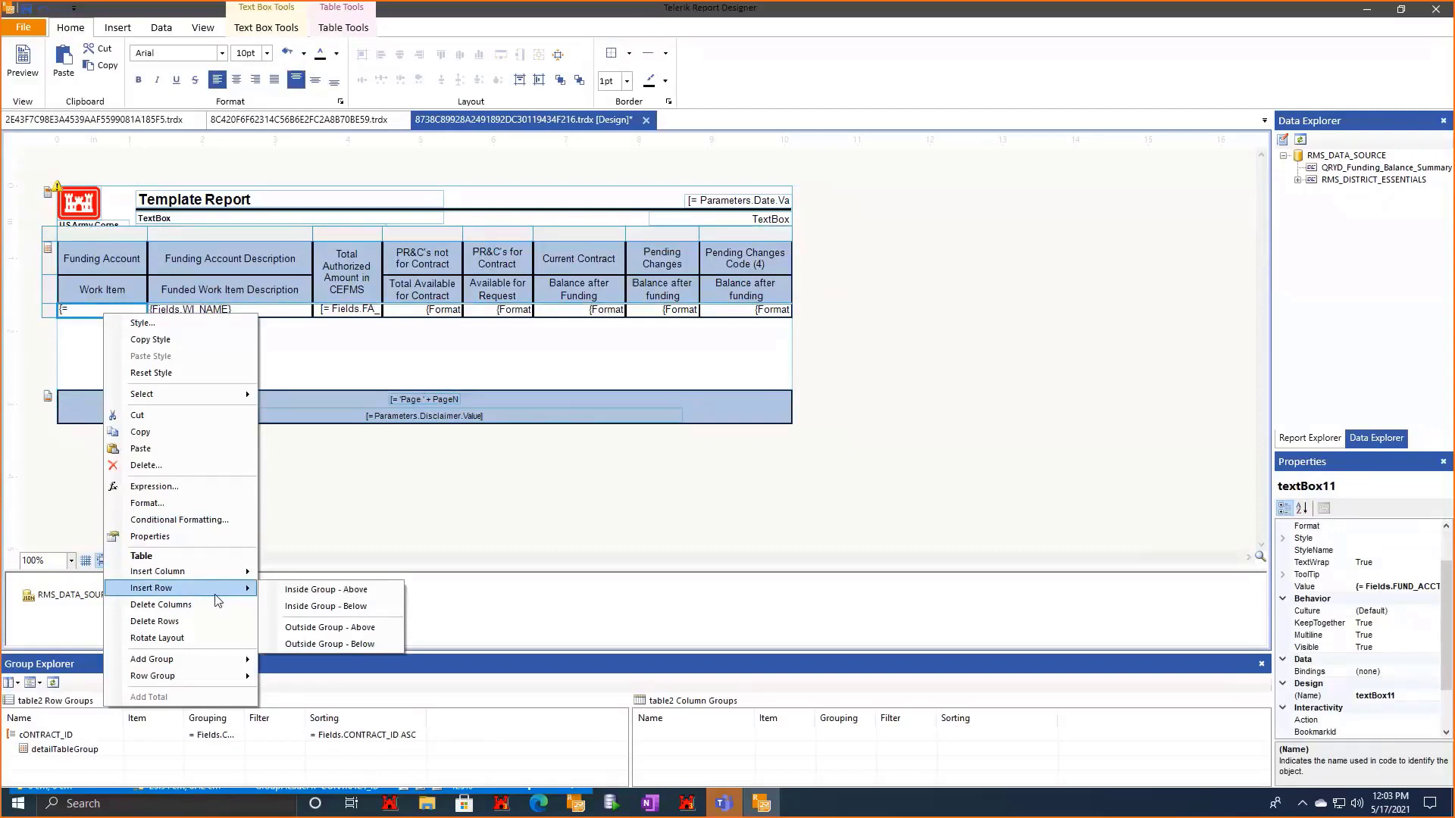
left_click(148, 324)
right_click(115, 312)
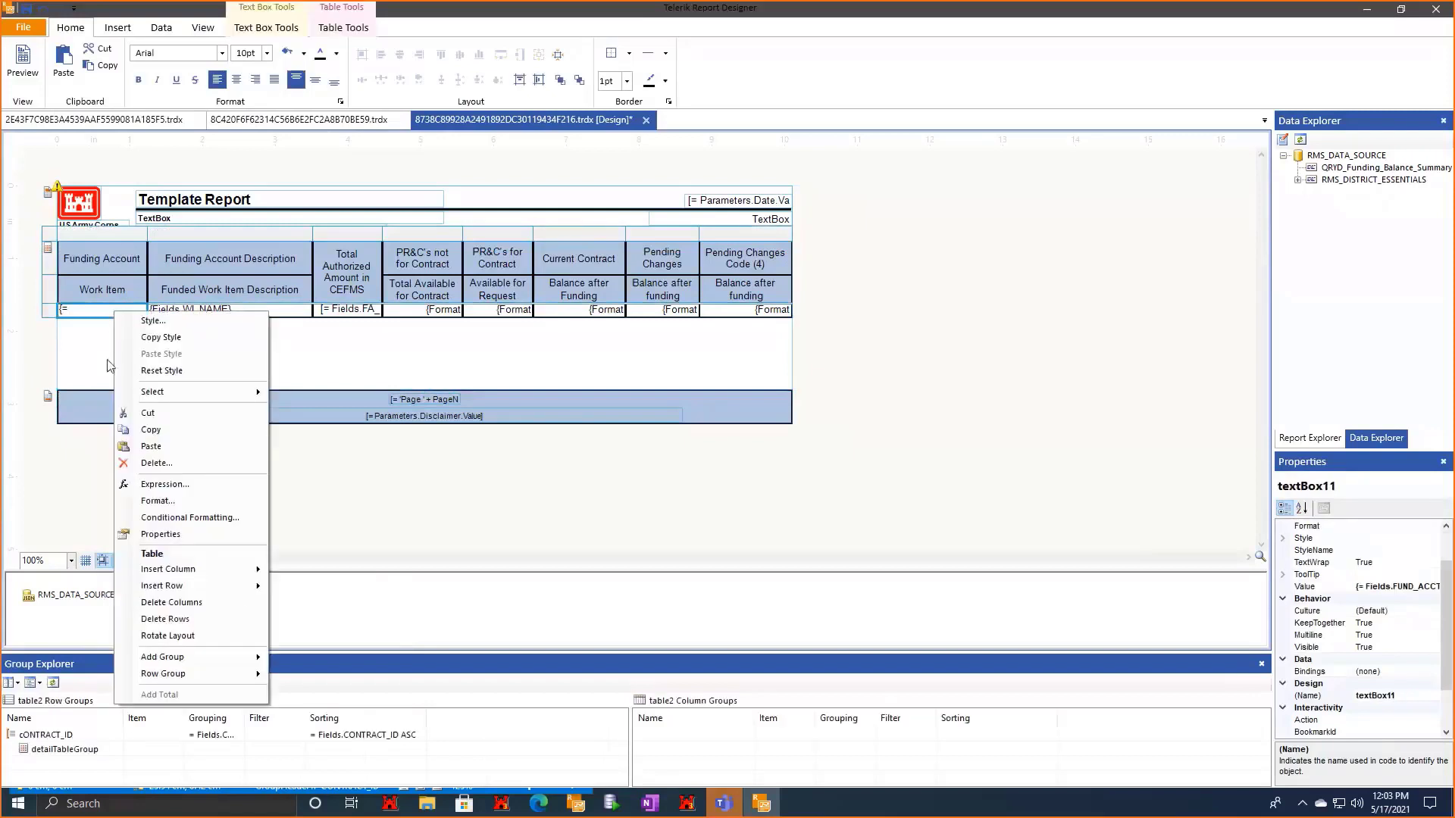
mouse_move(230, 595)
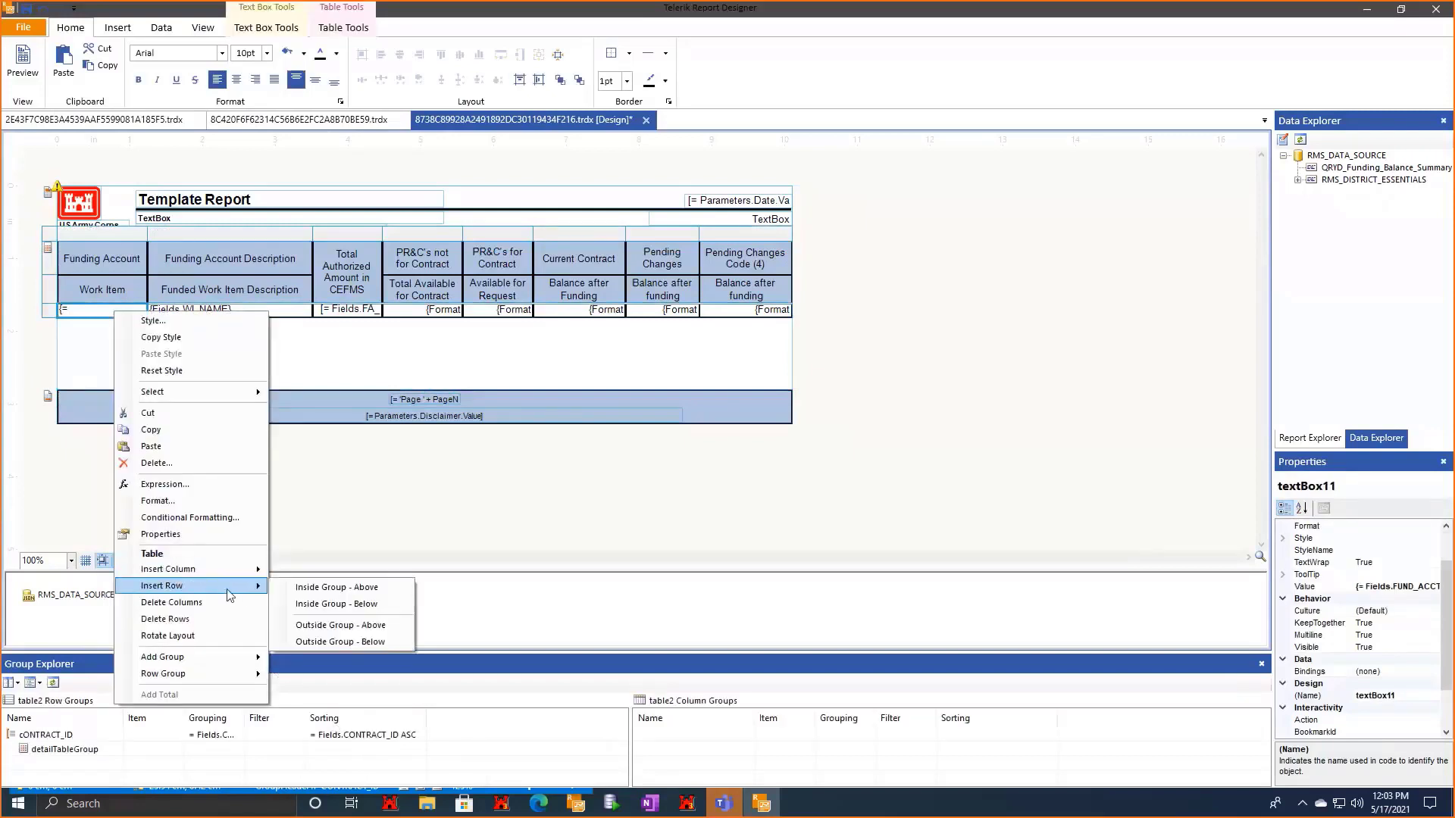
left_click(375, 626)
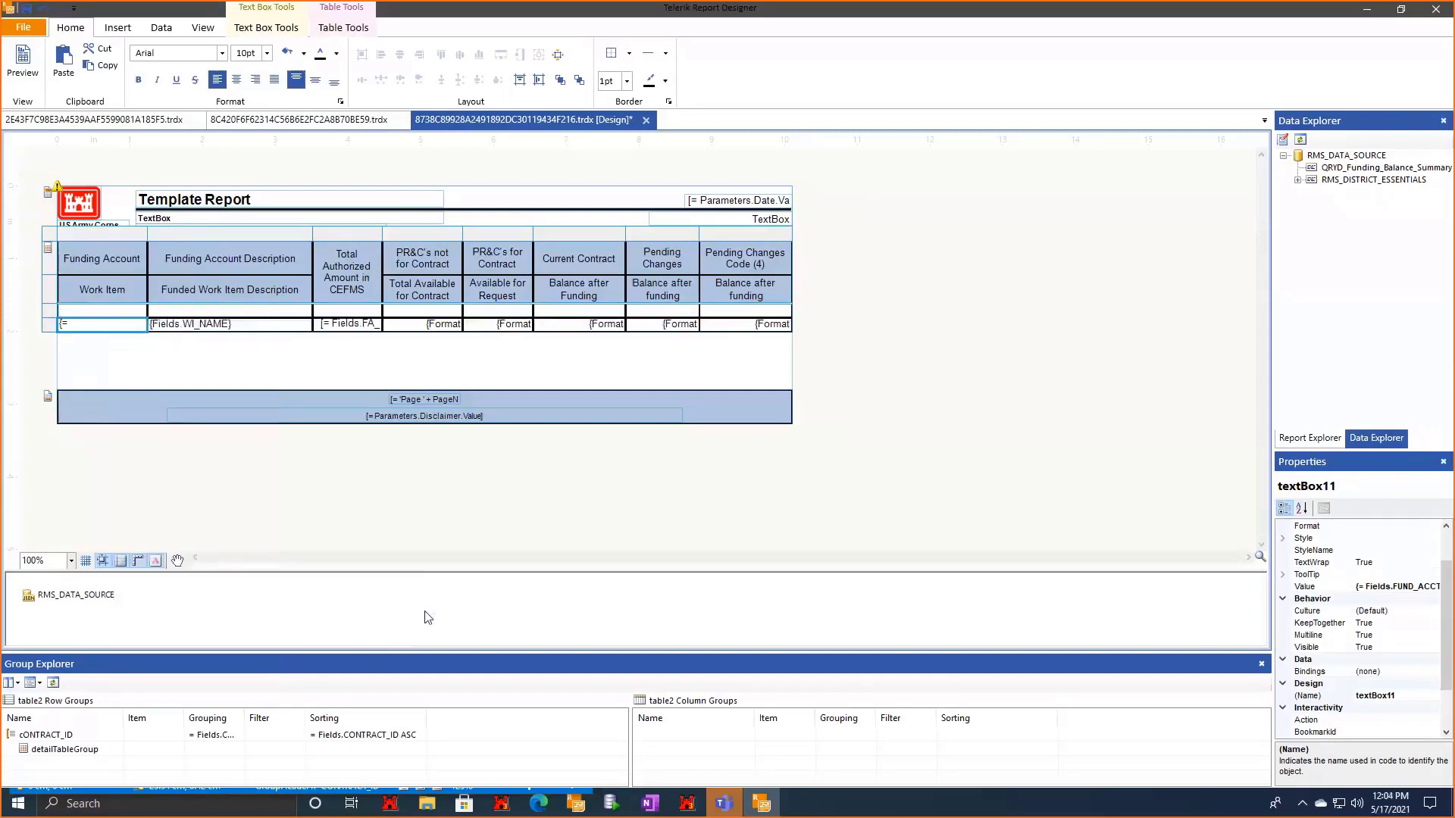
Merge all cells of the empty row above the detail row into a single cell.
left_click(49, 311)
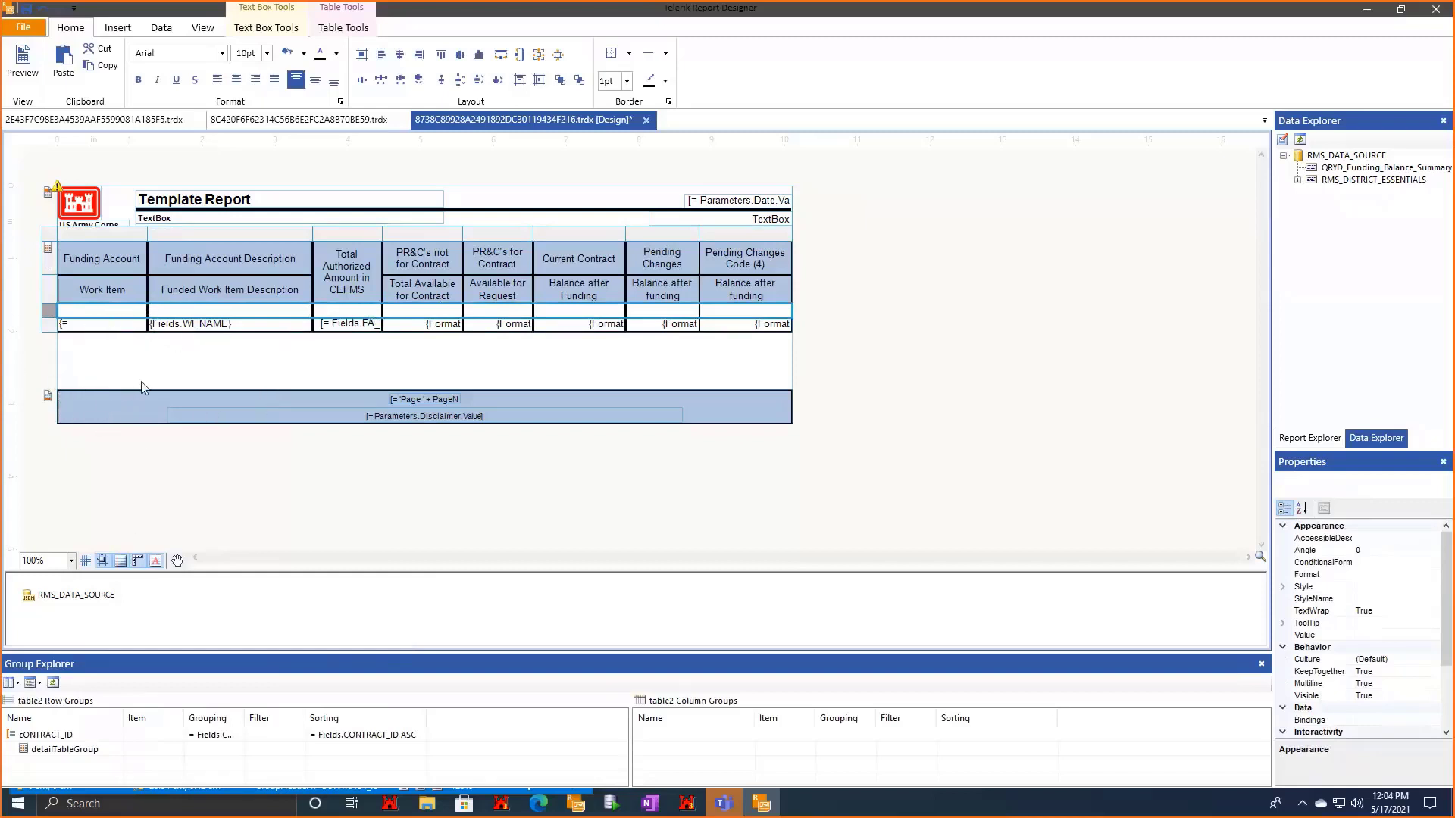
right_click(195, 317)
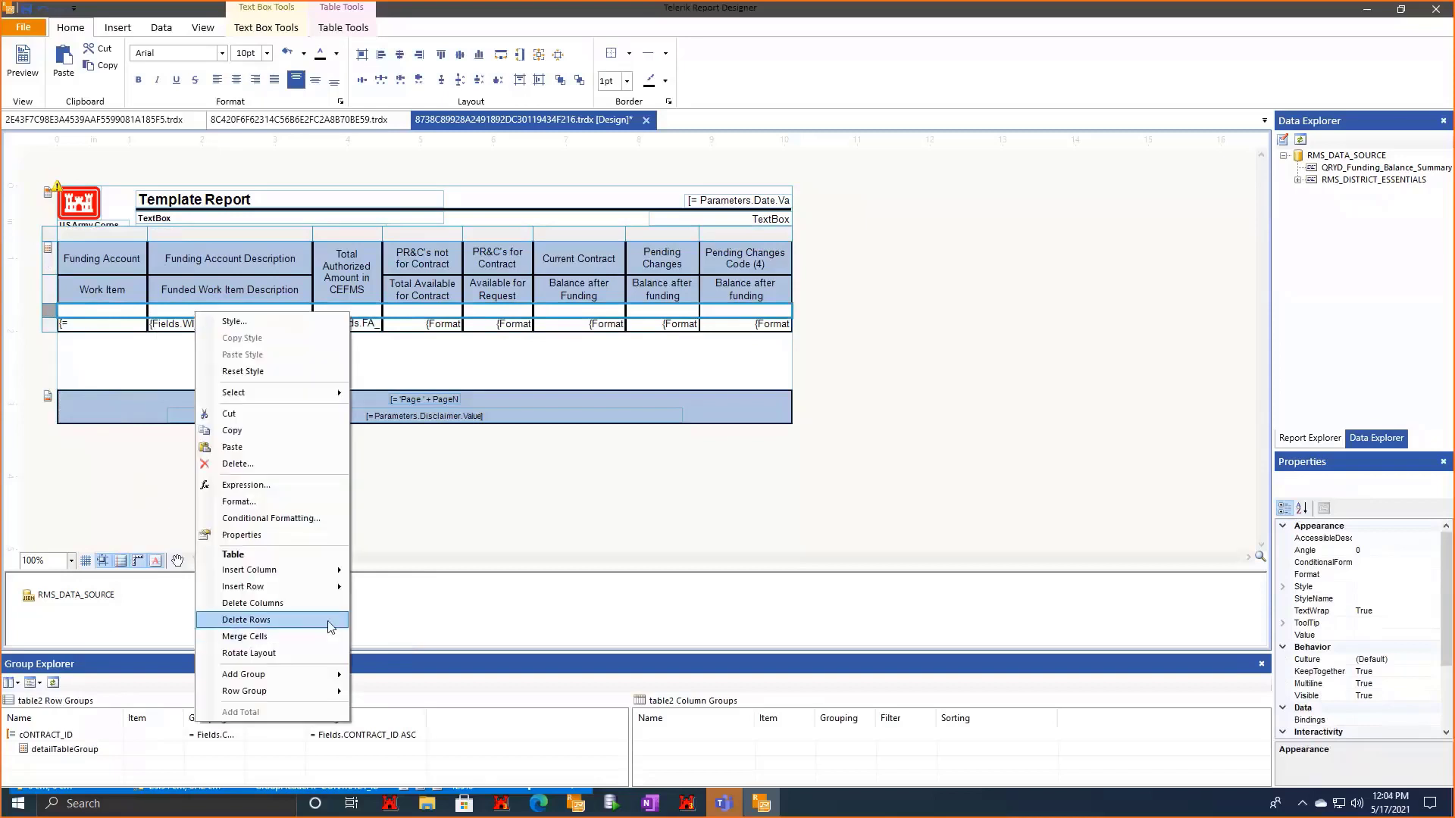
left_click(105, 312)
Enter the expression {= Fields.CONTRACT_ID} {Fields.PROJ_NAME} in the merged cell above the detail row.
left_click(104, 312)
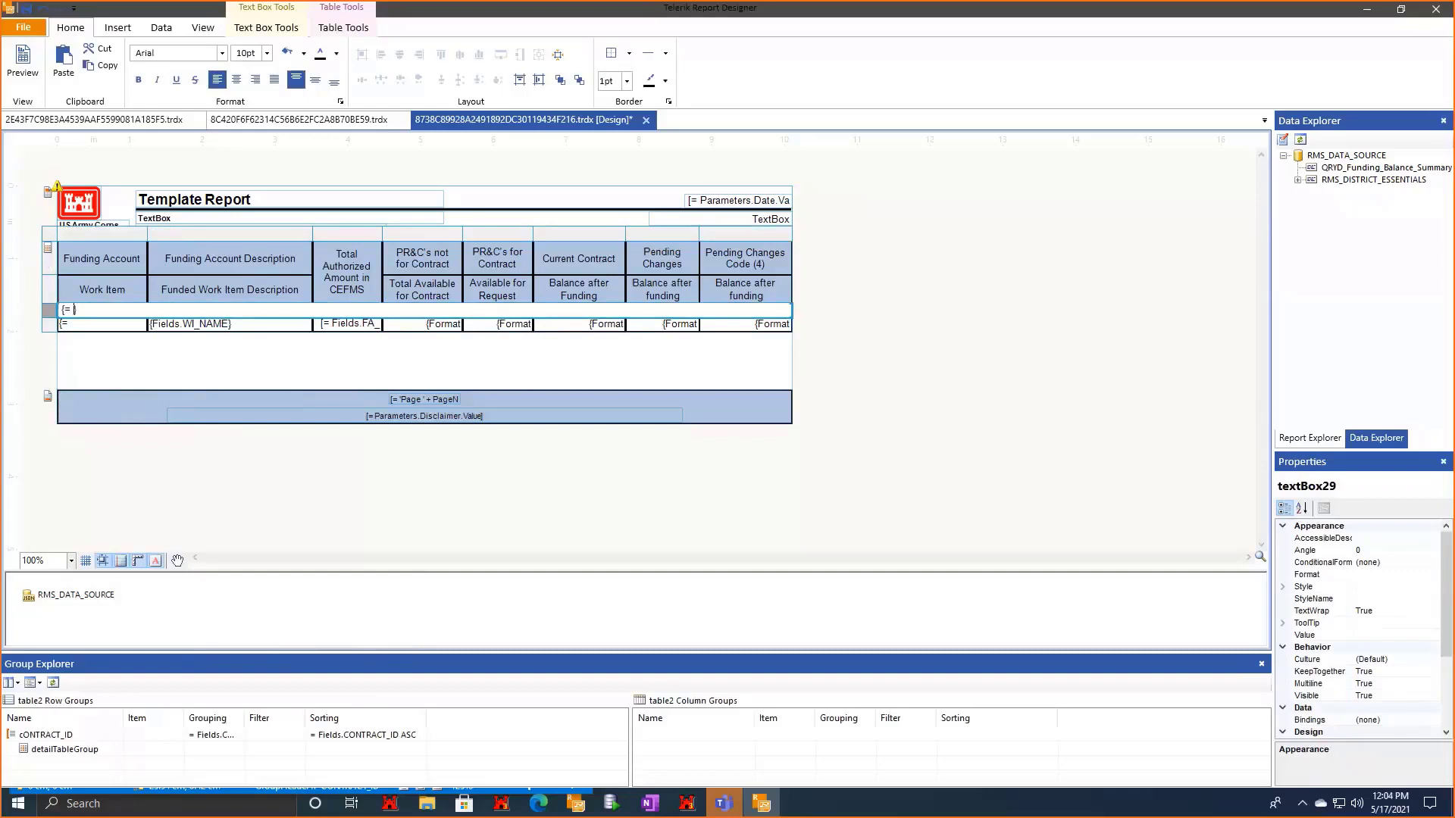
type("{= Fields.CONTRACT")
type("_ID} {FIELD")
key("BackSpace")
key("BackSpace")
key("BackSpace")
key("BackSpace")
key("BackSpace")
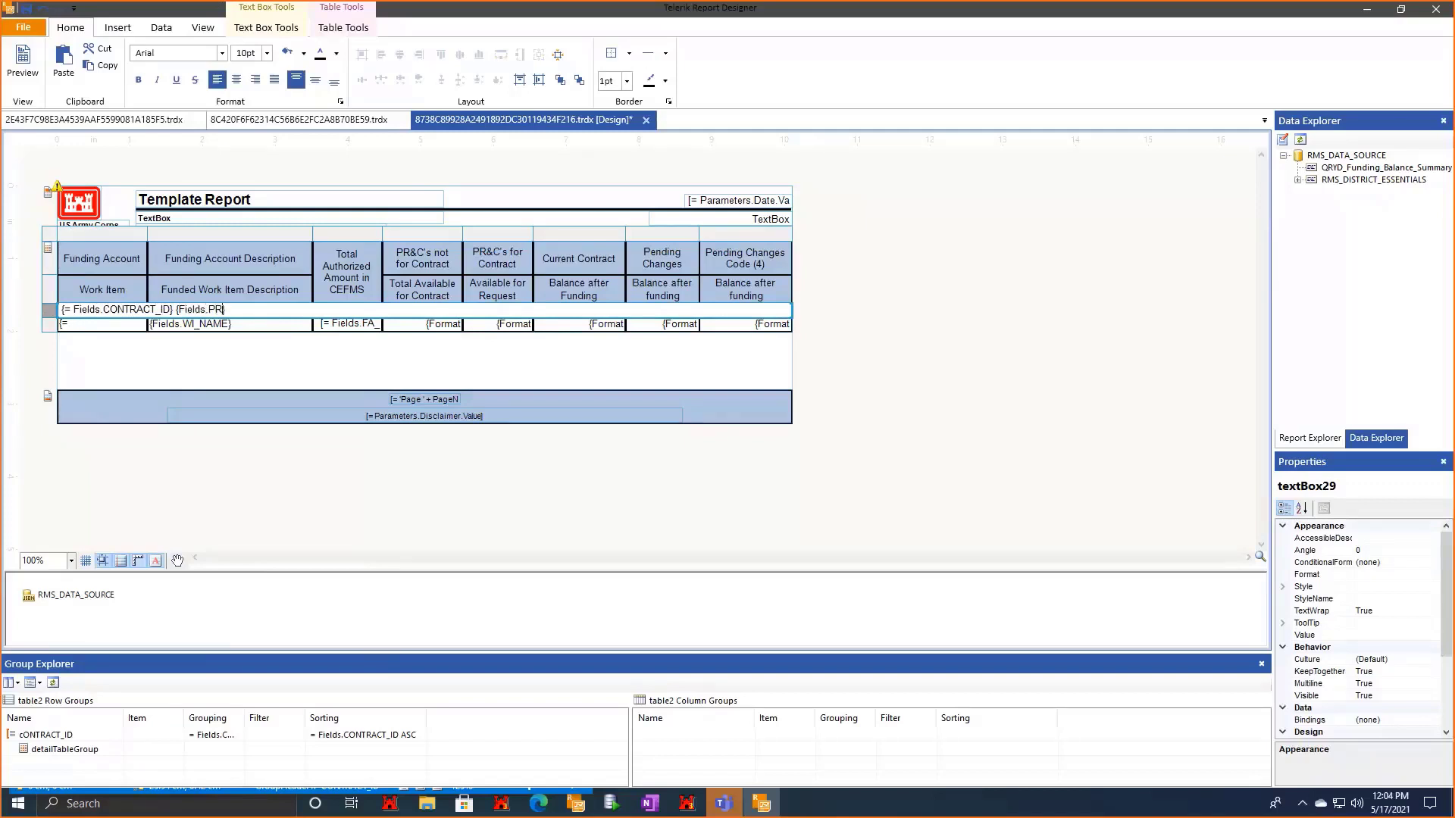
type("ields.PROJ_NAME")
left_click(310, 475)
Vertically centre the text in the contract ID and project name row.
left_click(324, 310)
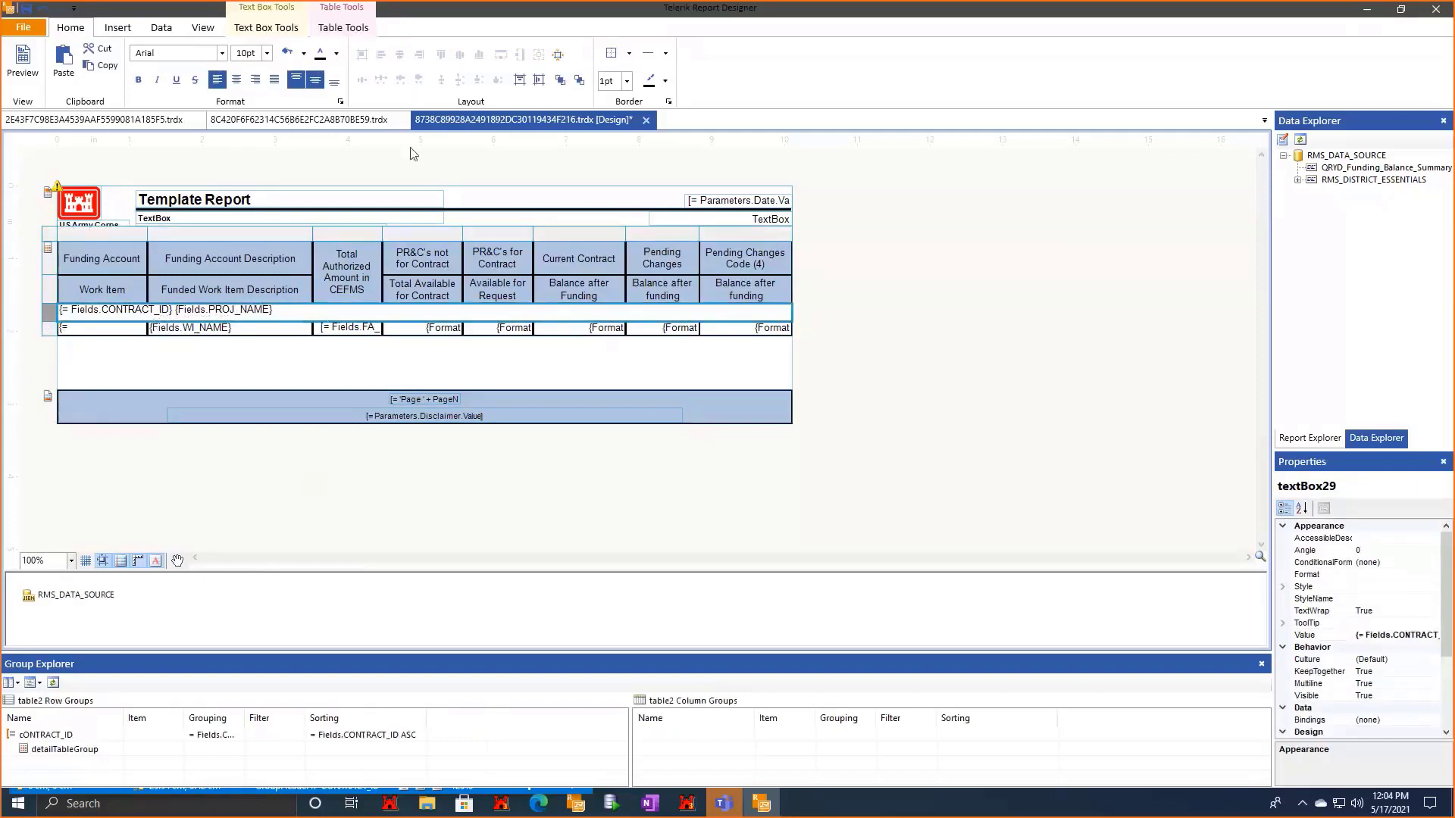
left_click(1038, 383)
left_click(634, 312)
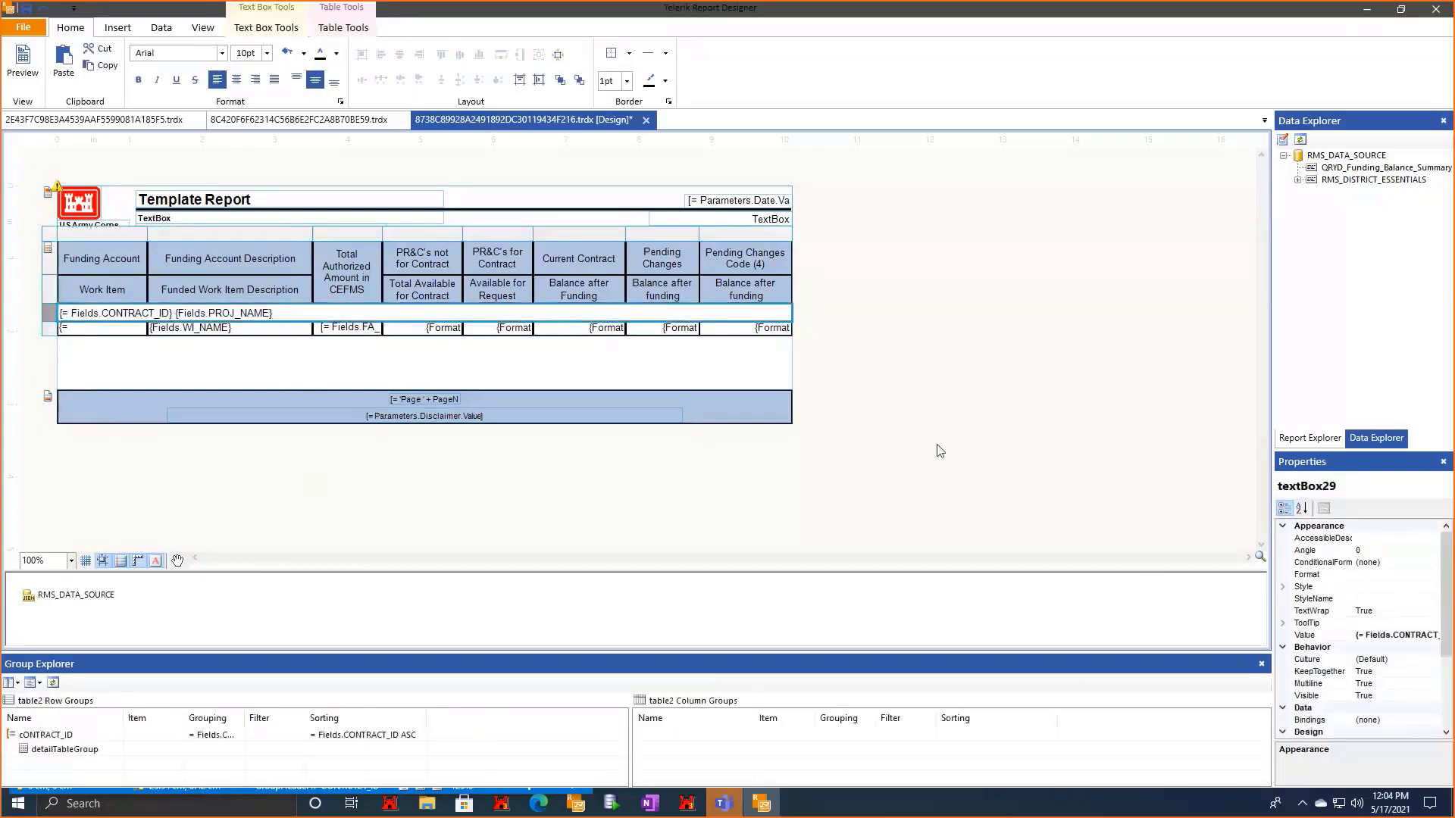
Set the background colour of the contract ID and project name row to Cornsilk.
left_click(1284, 587)
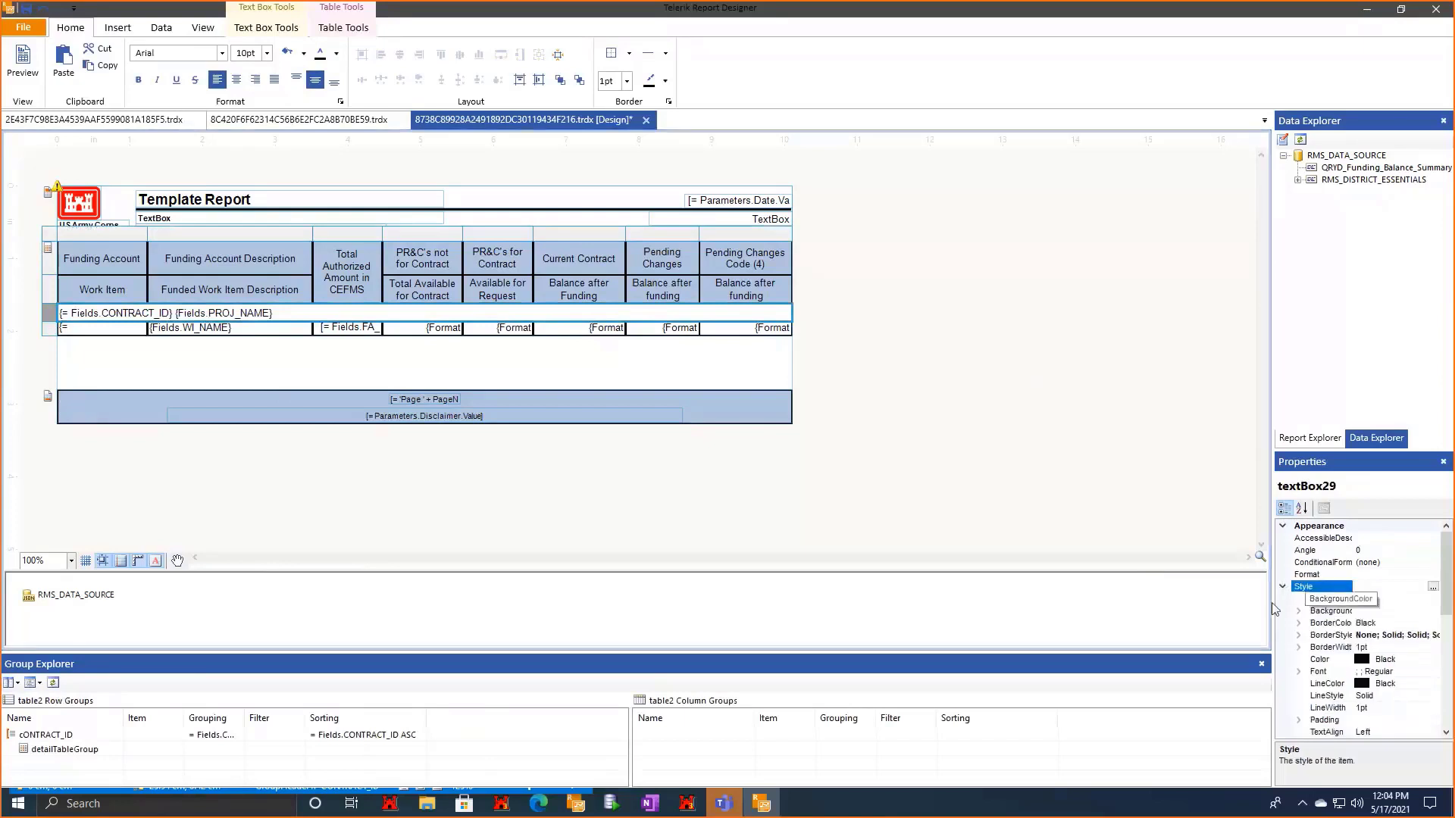
left_click(1407, 599)
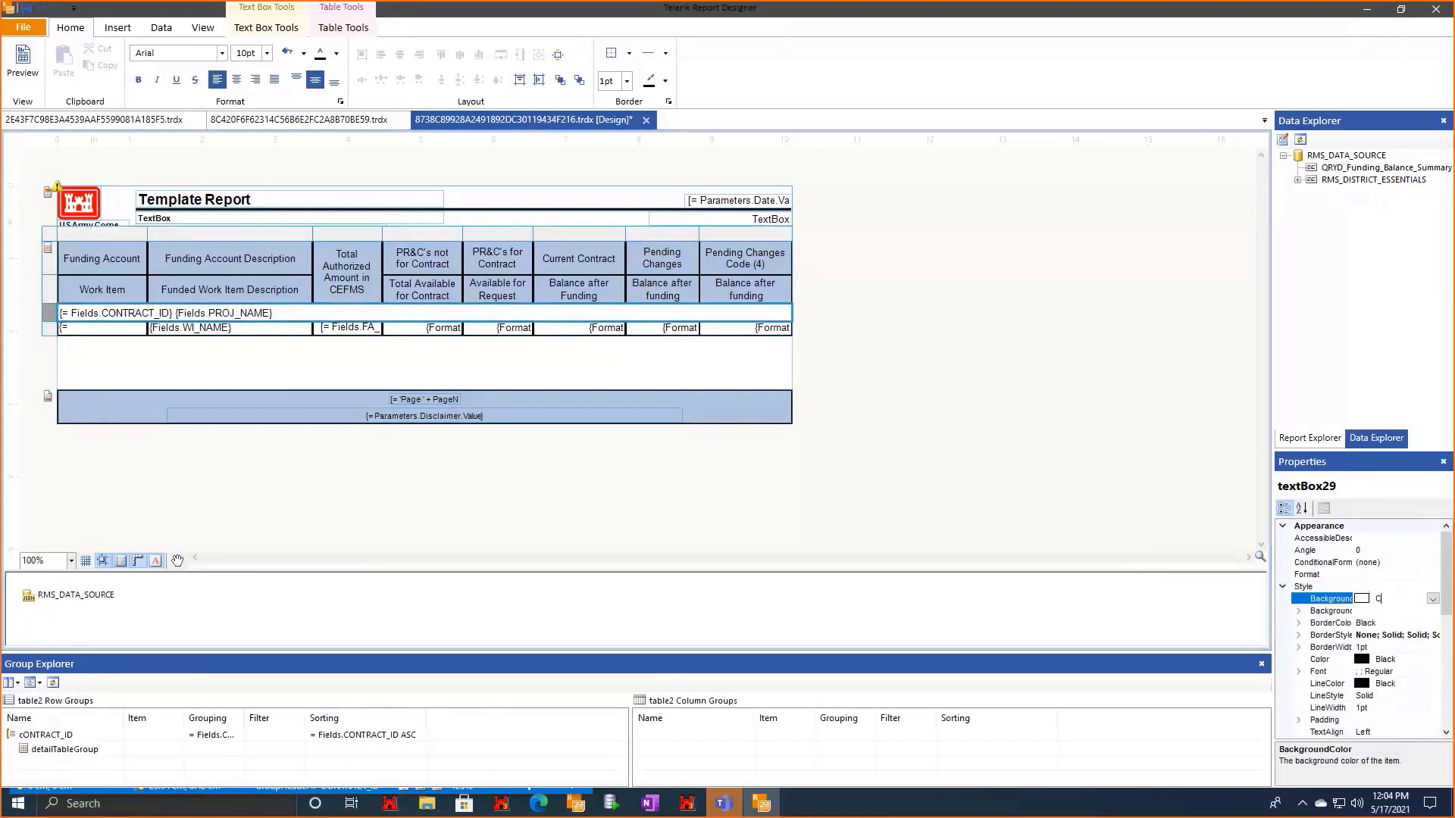
type("Cornsilk")
left_click(1433, 599)
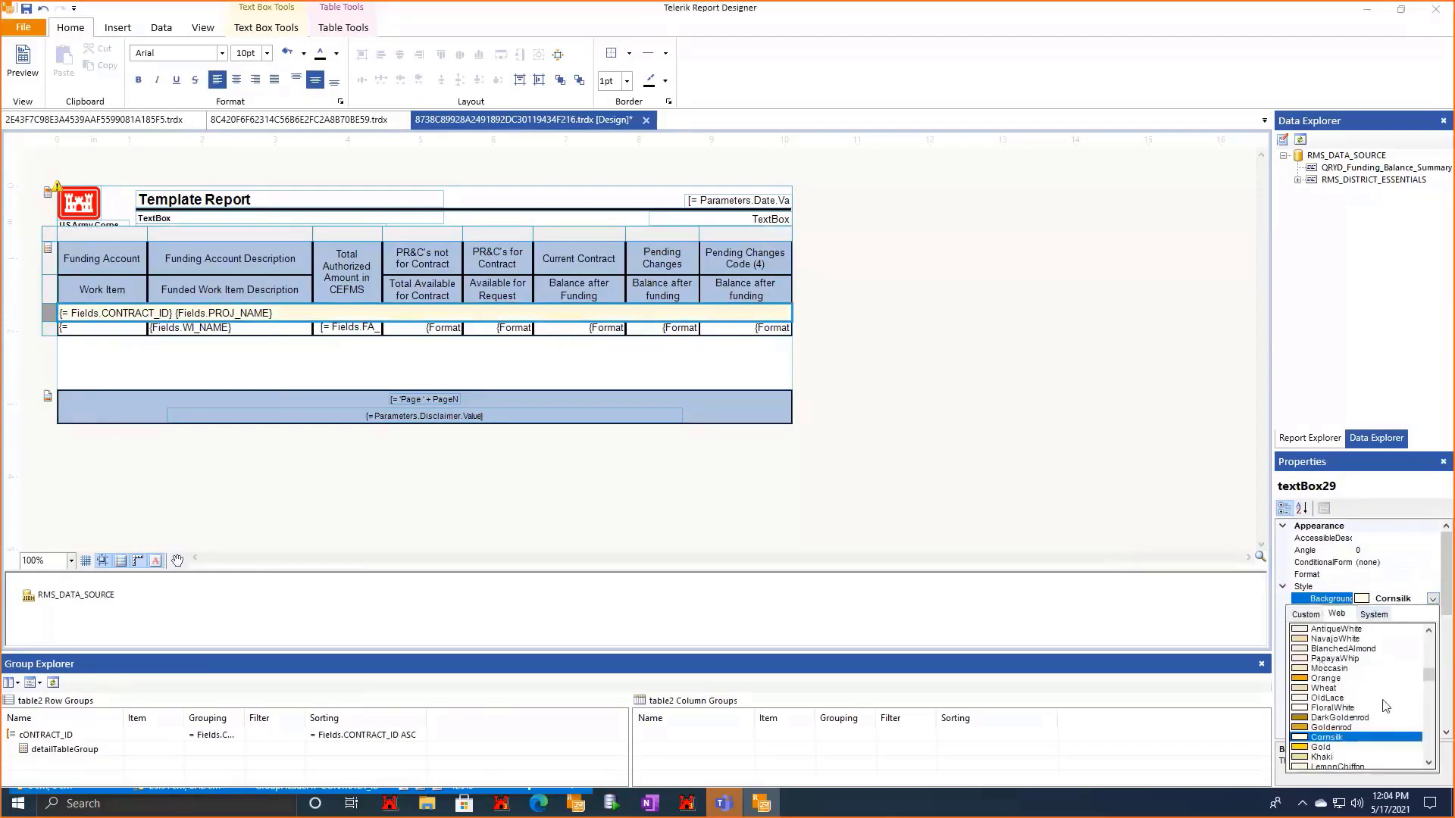
left_click(1305, 615)
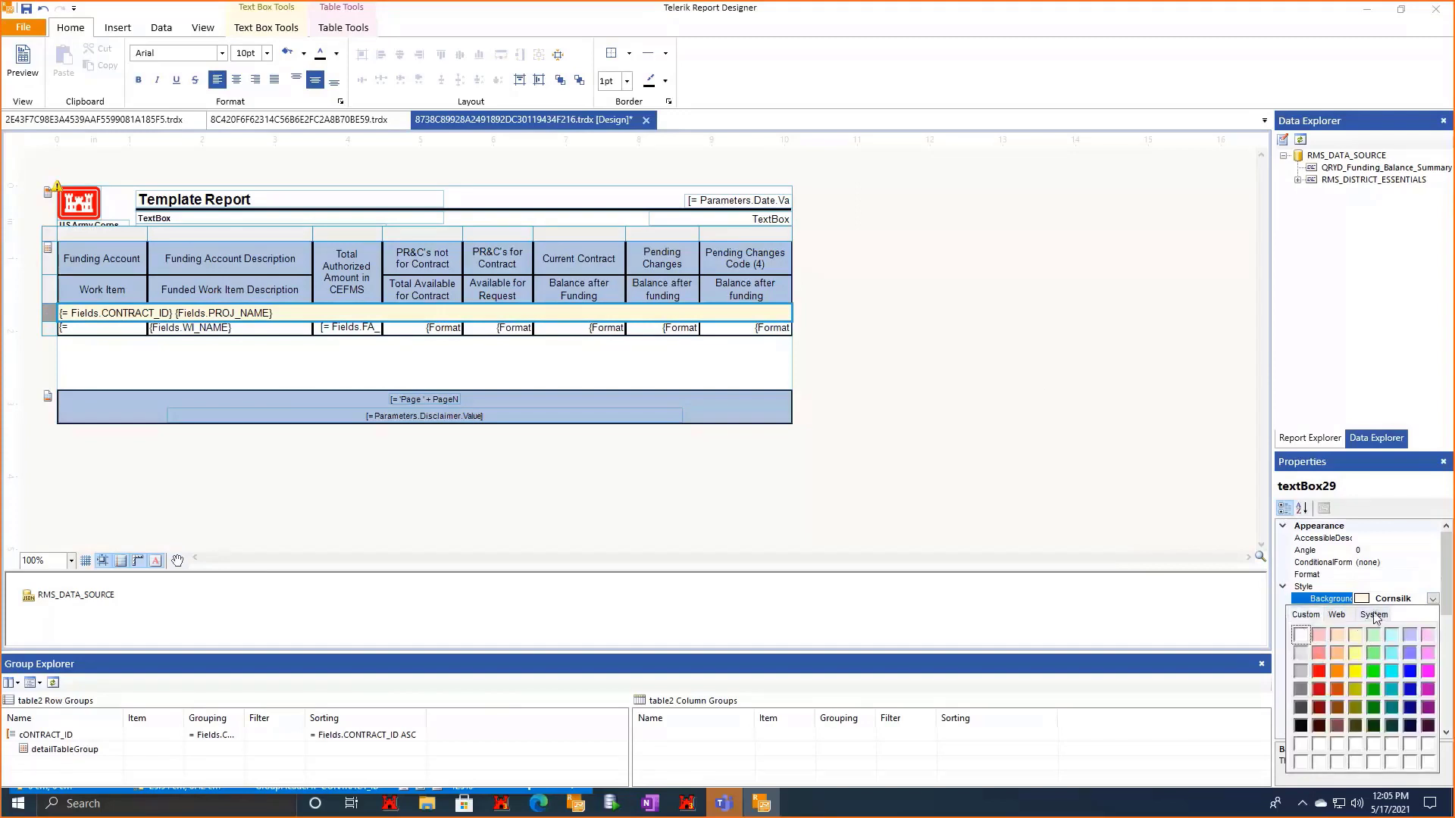
left_click(1341, 619)
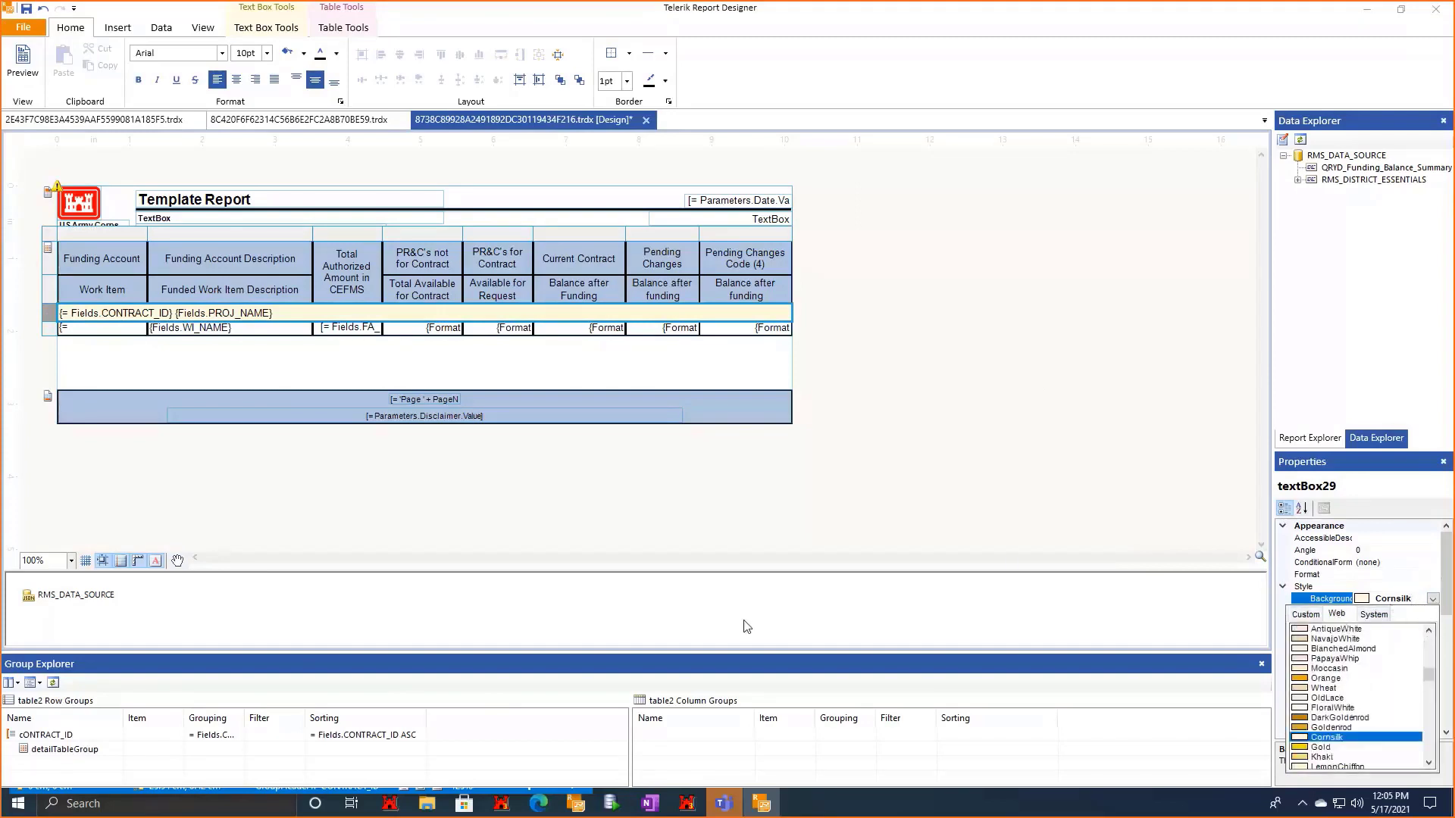
left_click(969, 503)
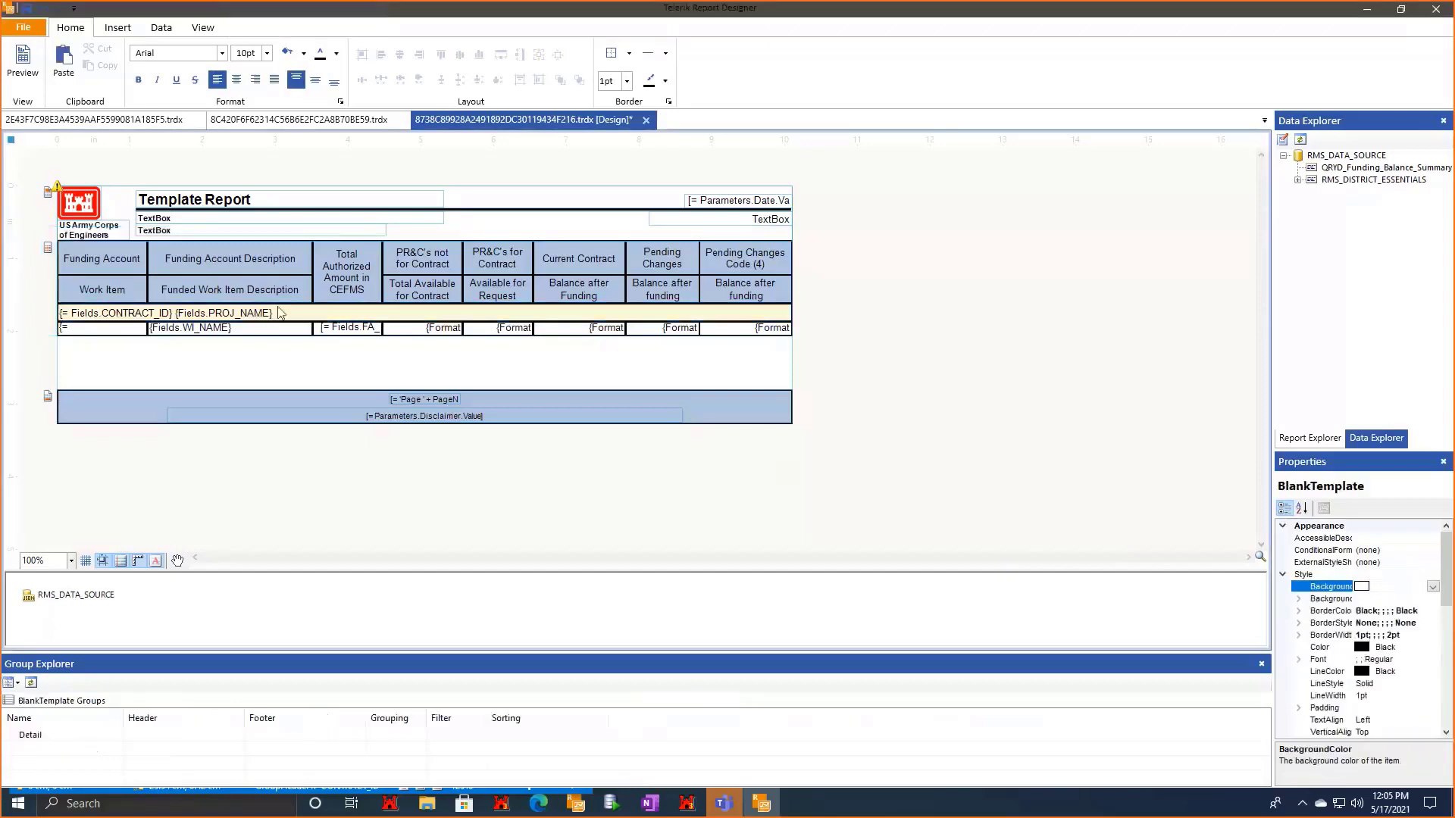
left_click(270, 316)
left_click(943, 477)
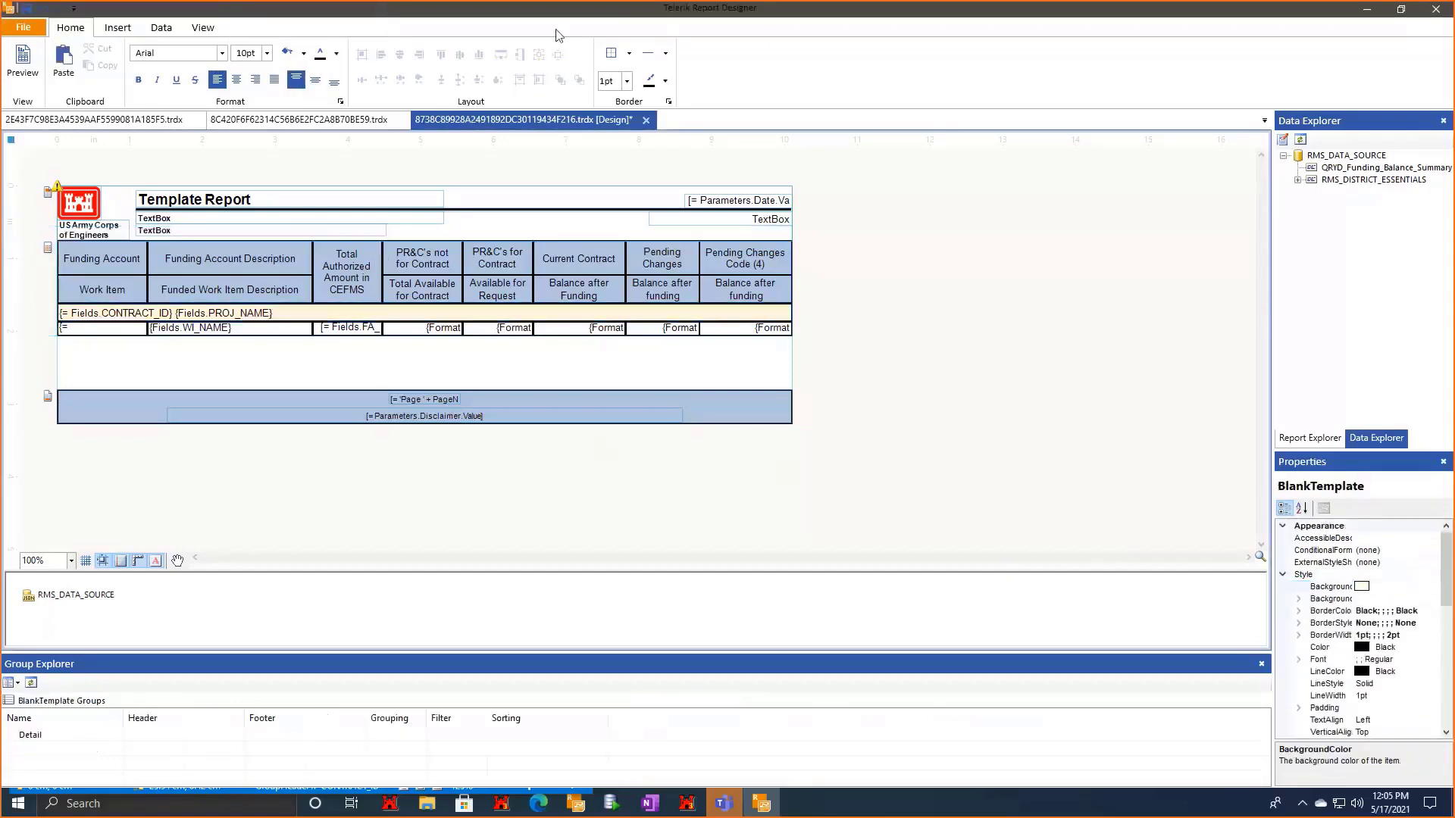
Preview the report to check the contract heading rows, and return to the design view.
left_click(22, 60)
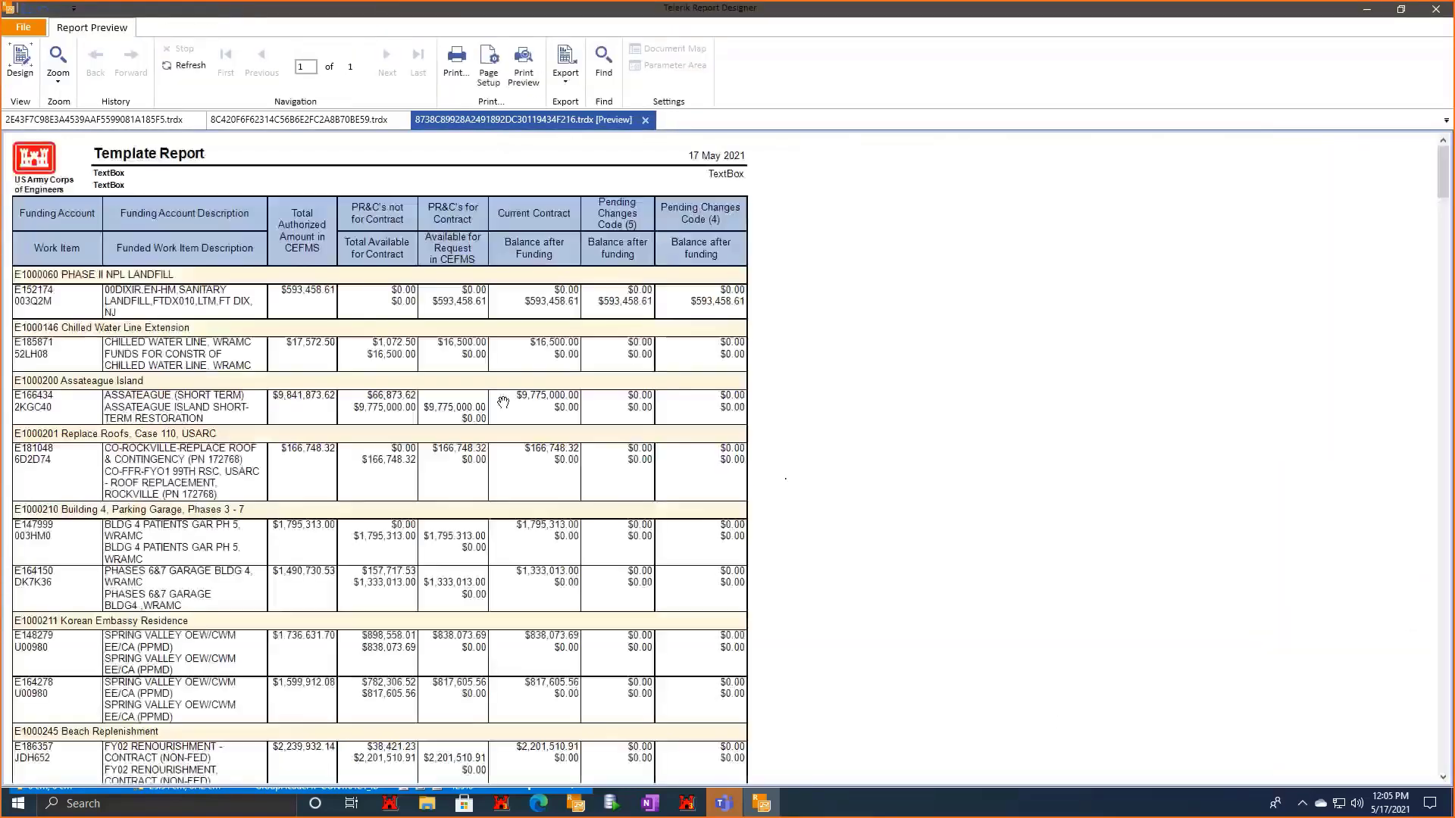
scroll(266, 602, "down", 1)
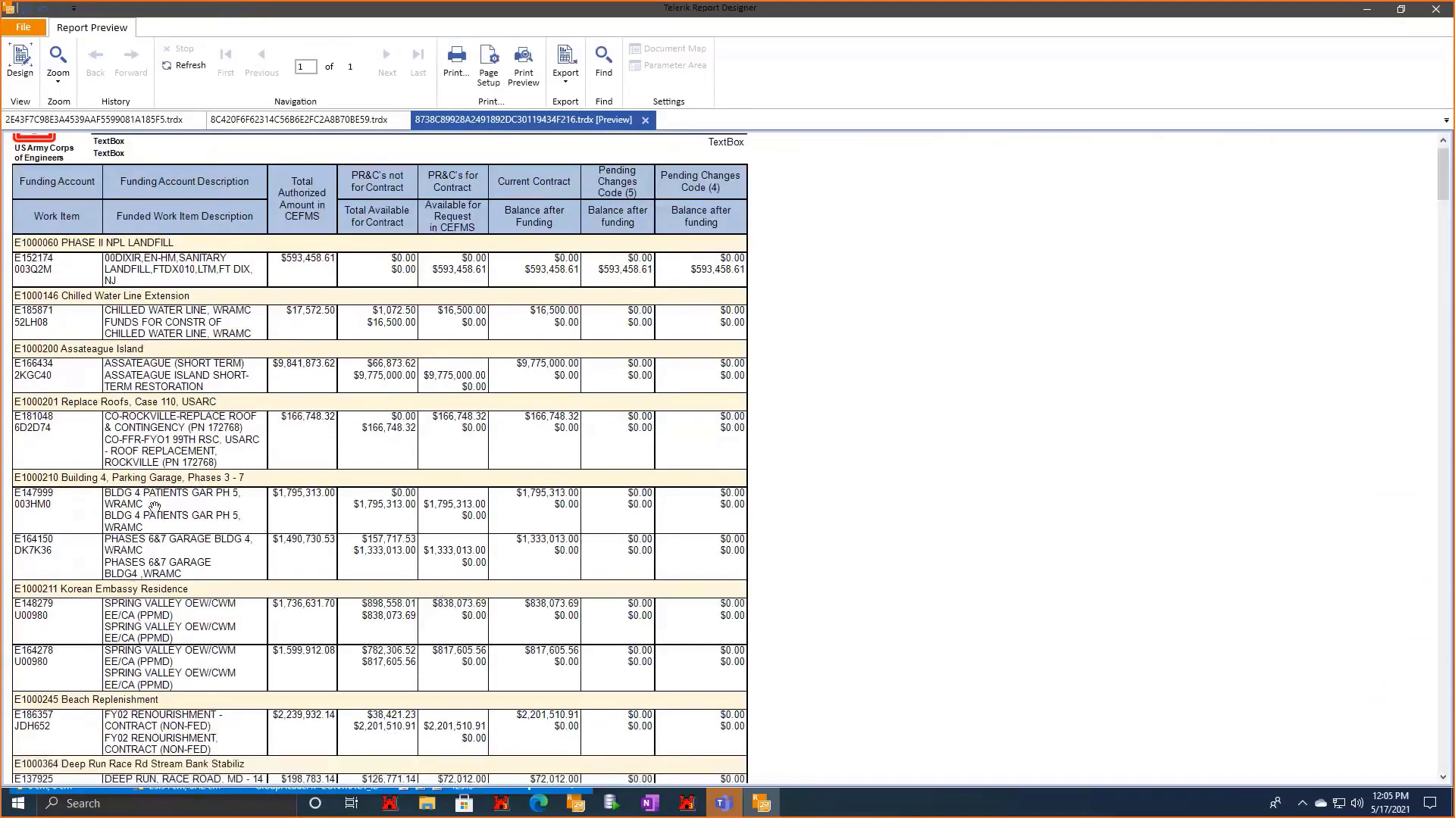
scroll(79, 590, "down", 2)
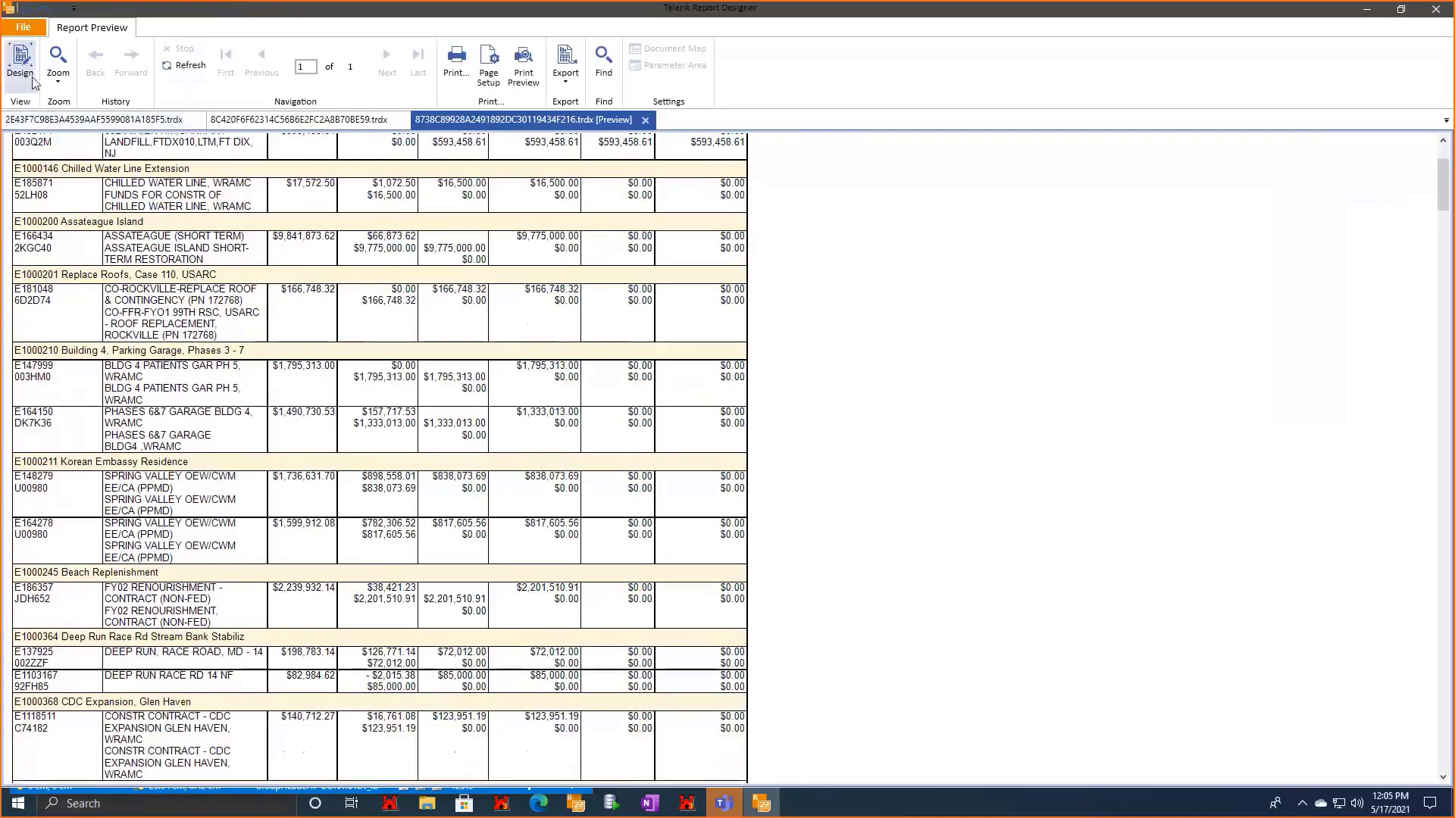
left_click(34, 81)
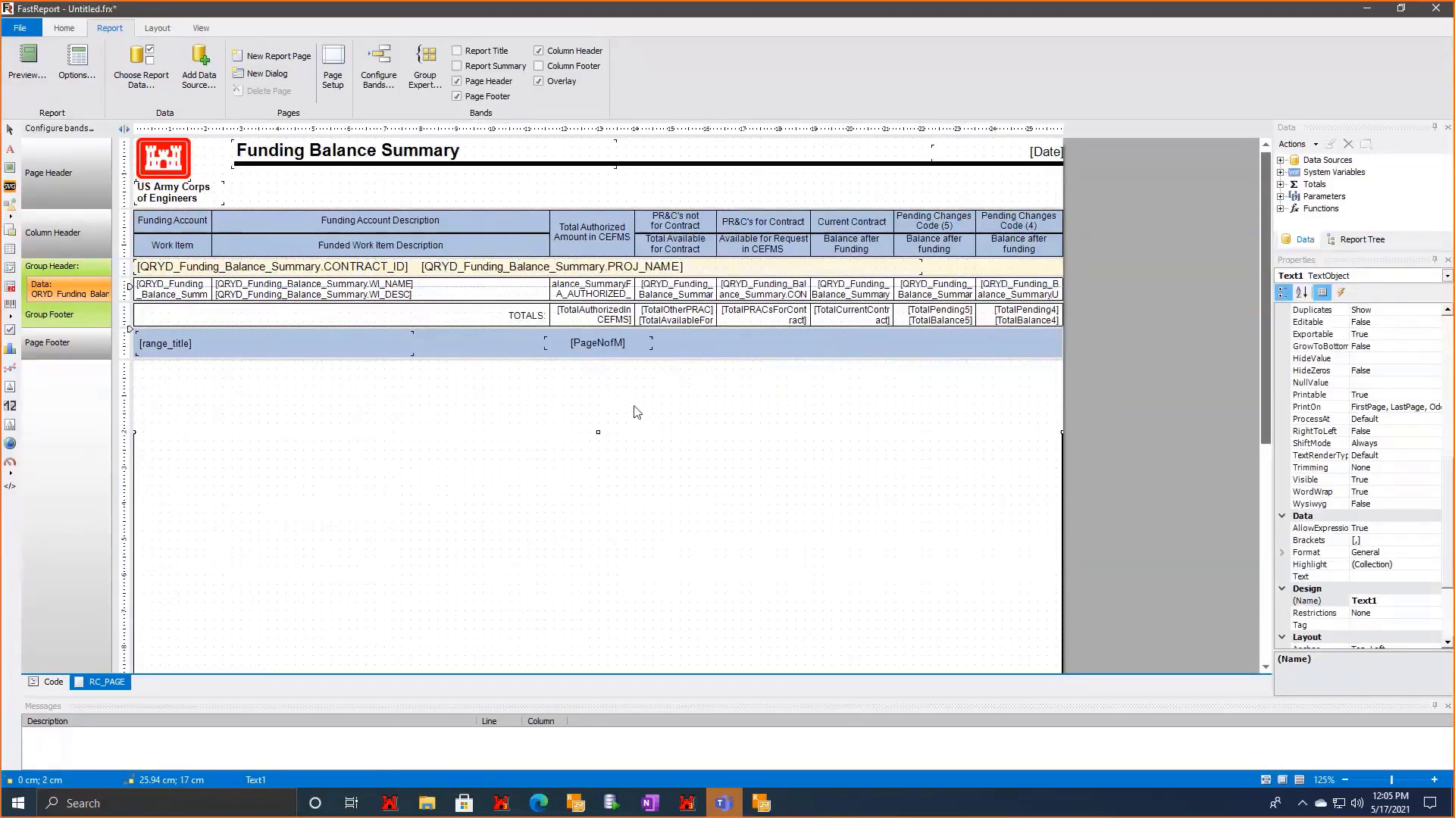
Examine the Totals defined in the FastReport version of the report, and switch back to Telerik Report Designer.
left_click(1281, 184)
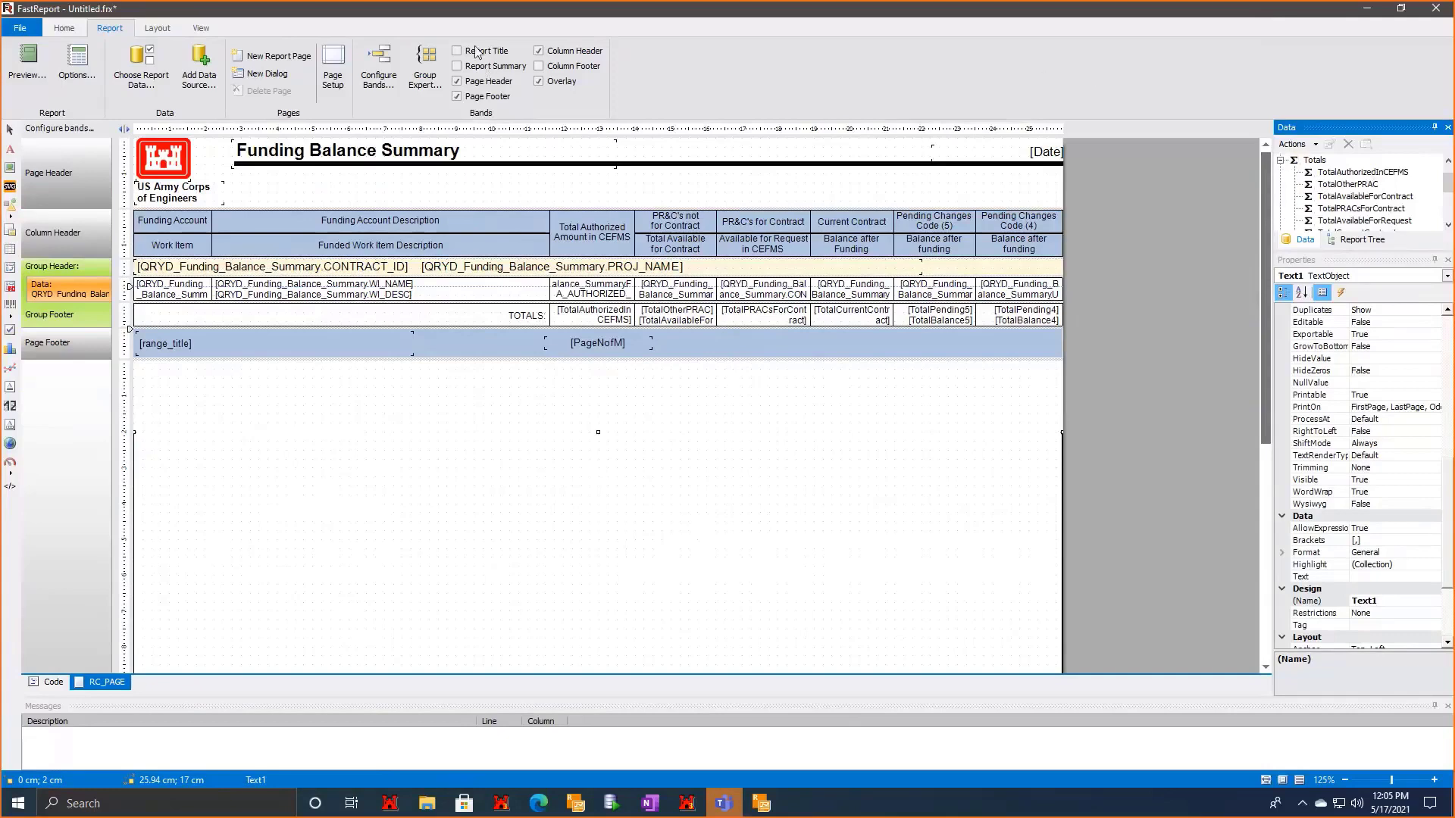
key("super+Down")
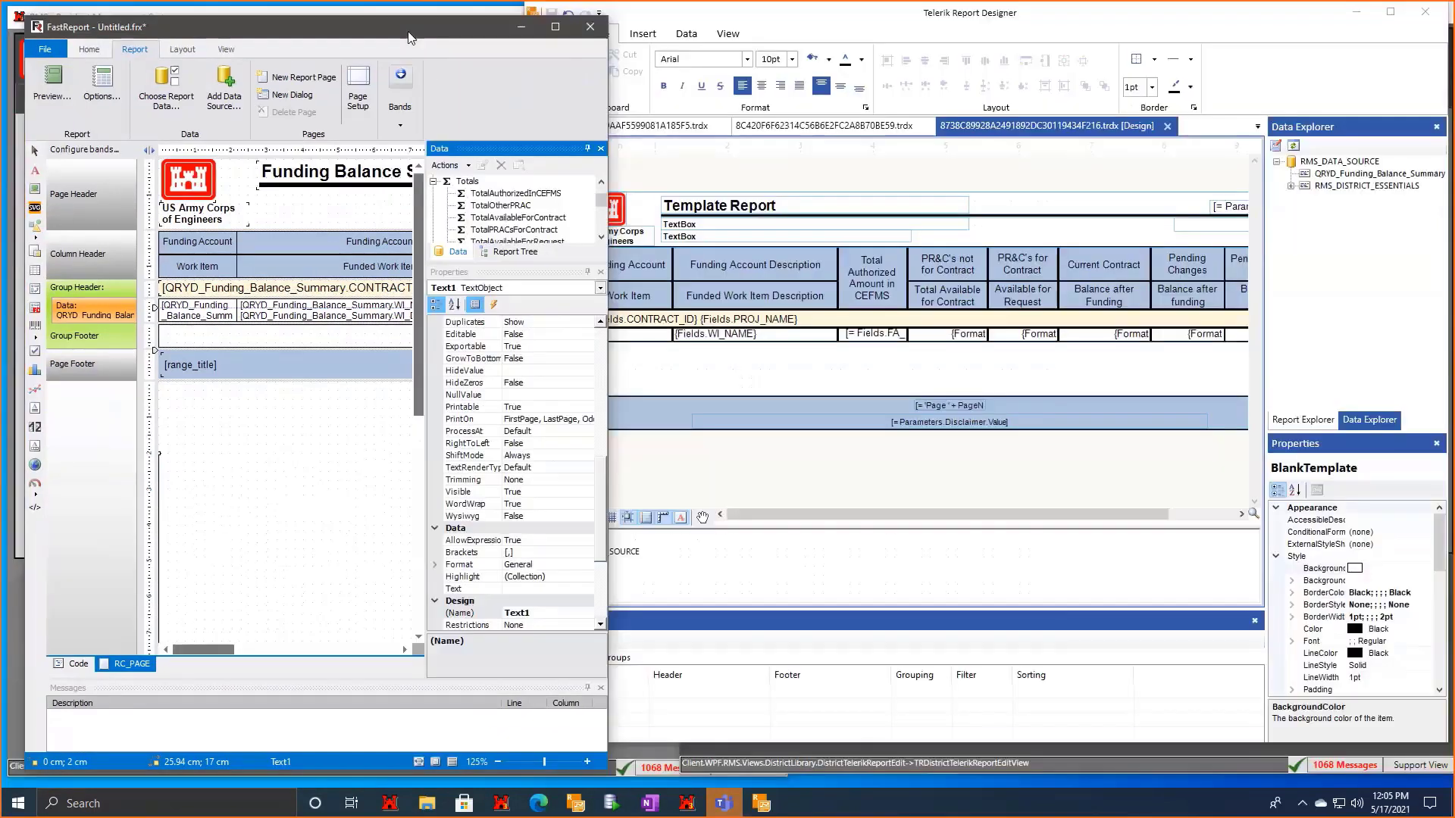
double_click(1274, 10)
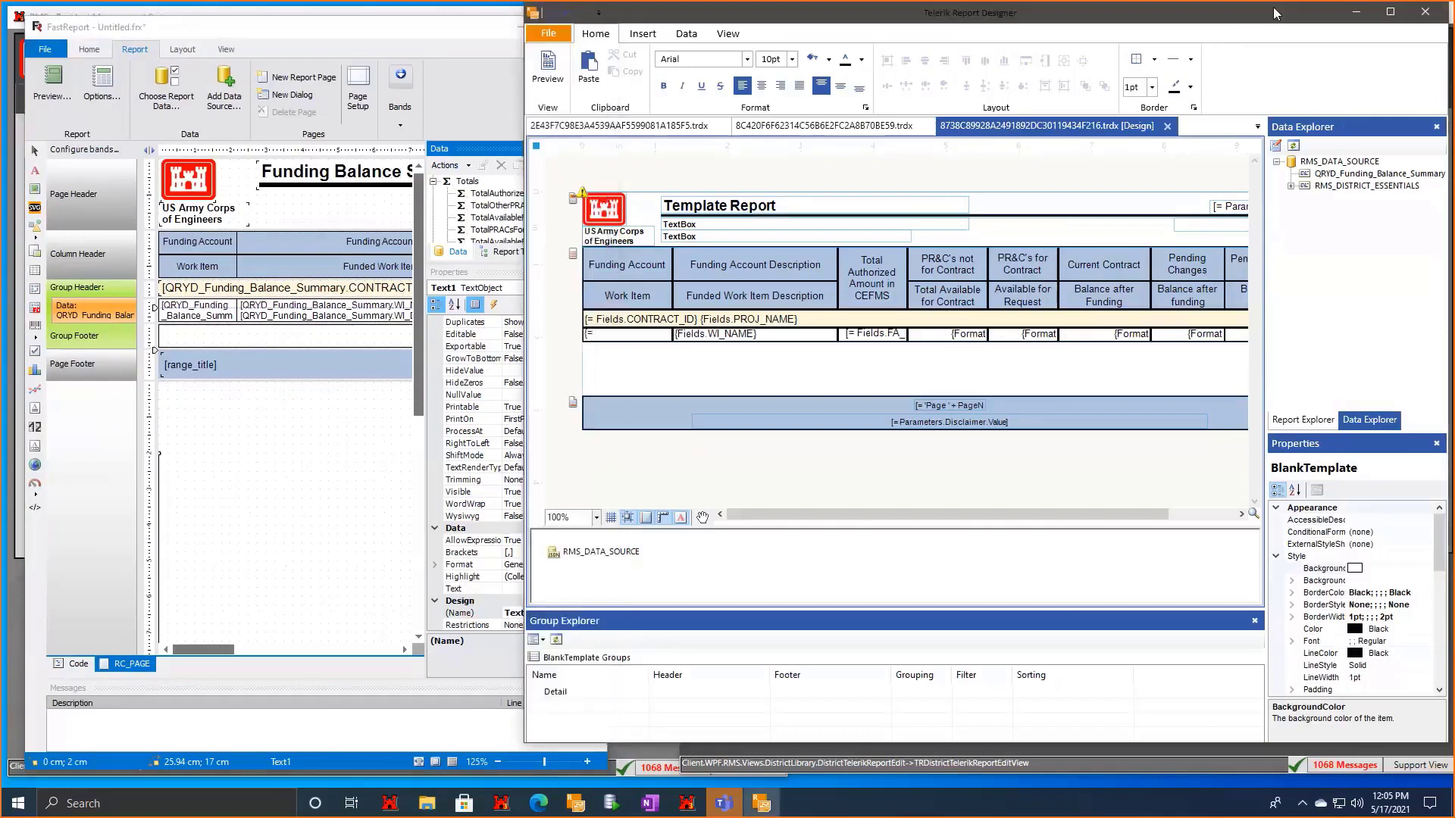
Select the whole table and widen the property pane so that its Layout property names are fully readable.
left_click(359, 329)
left_click(67, 242)
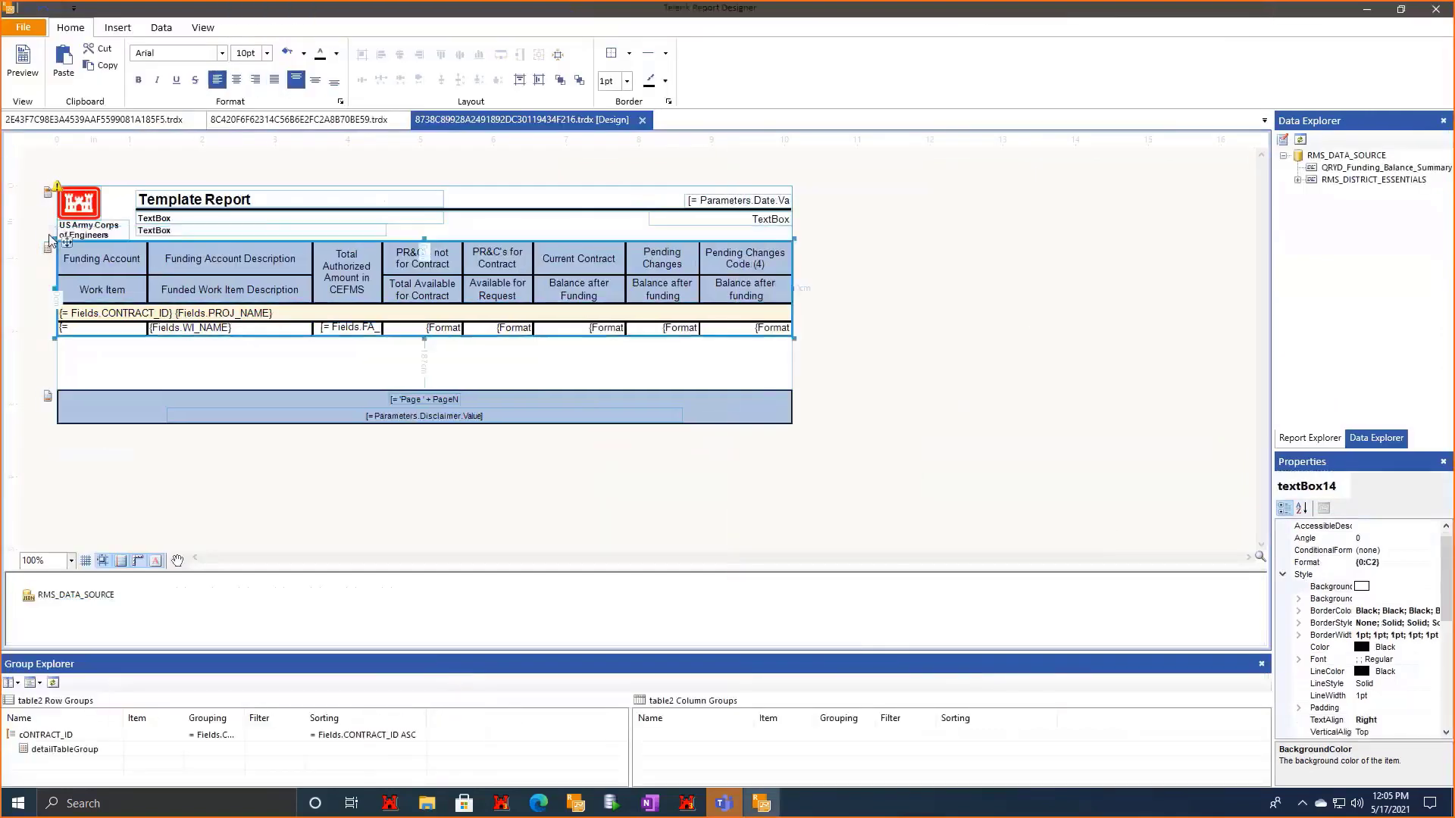
scroll(1357, 663, "down", 1)
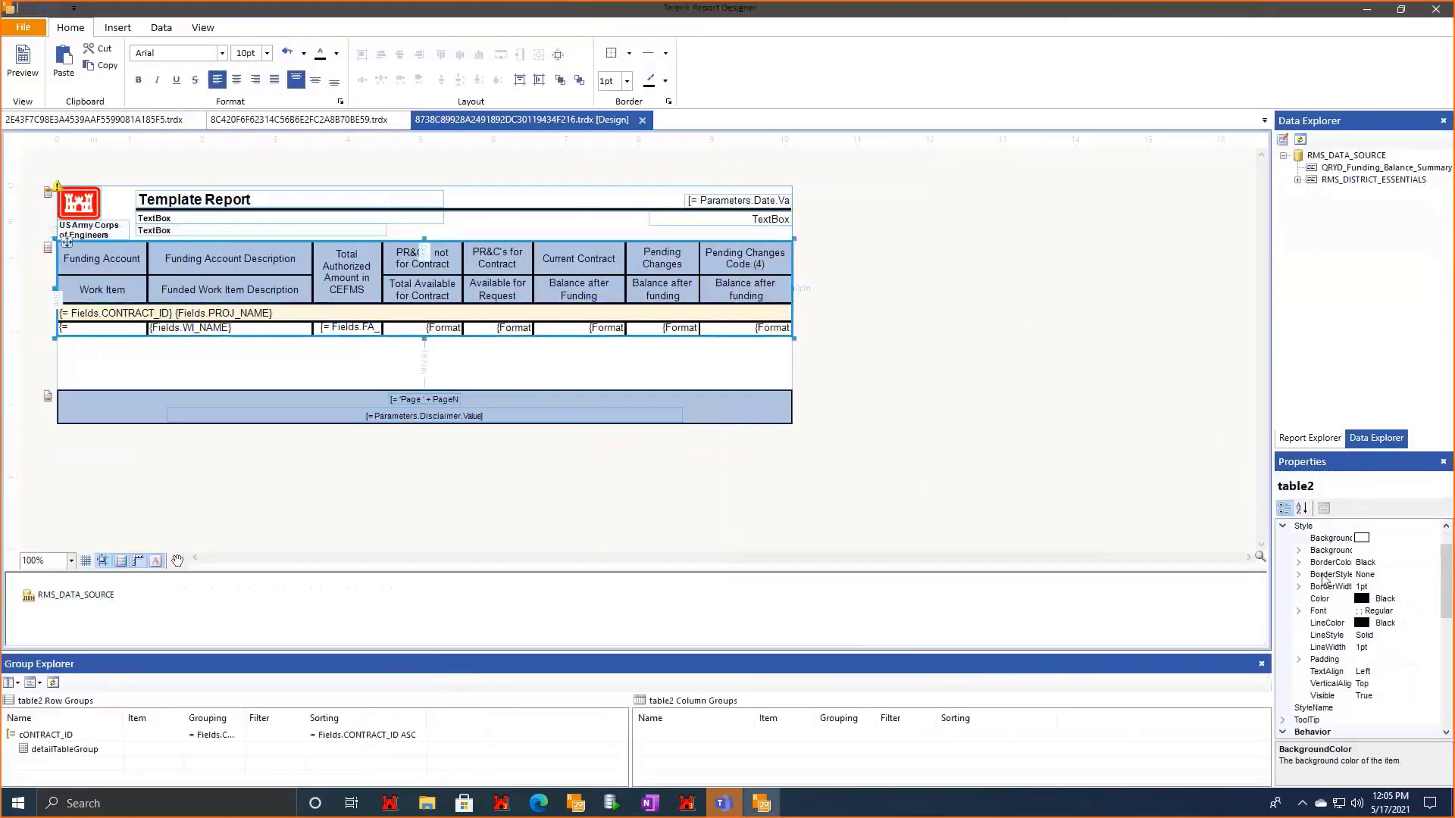
left_click(1283, 526)
scroll(1381, 691, "down", 1)
scroll(1383, 696, "down", 3)
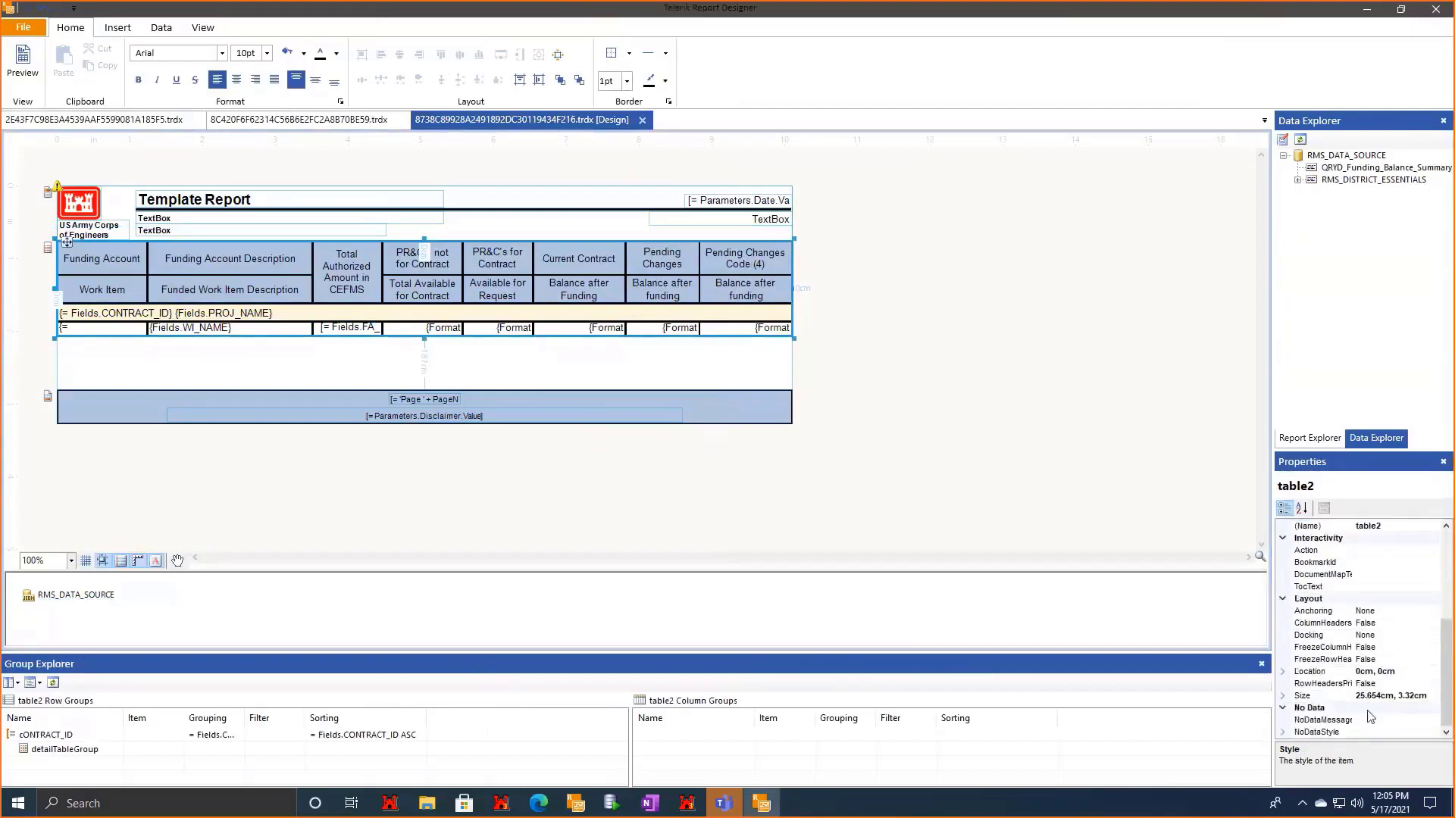
left_click_drag(1273, 383, 868, 387)
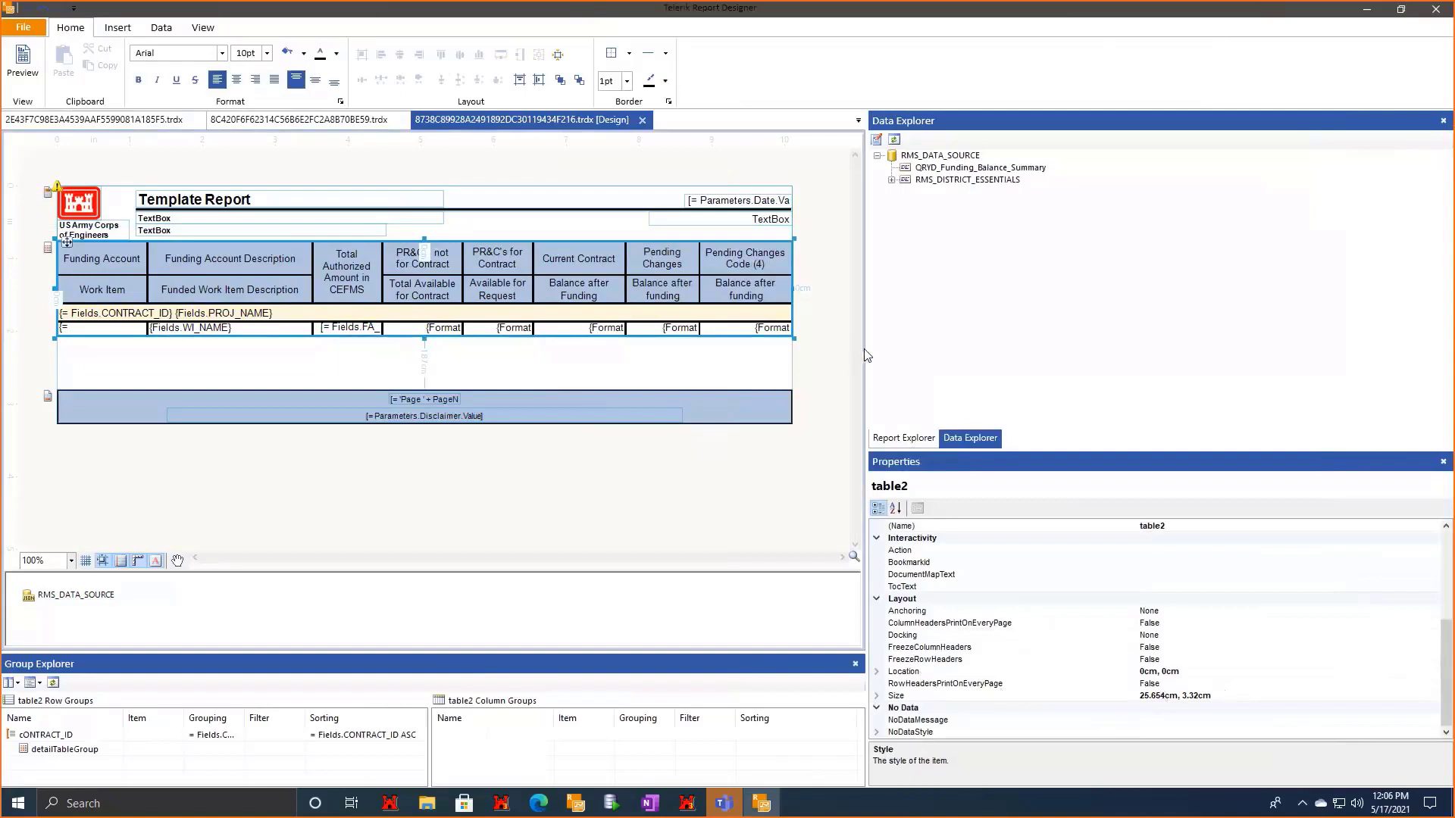
left_click_drag(893, 350, 1082, 414)
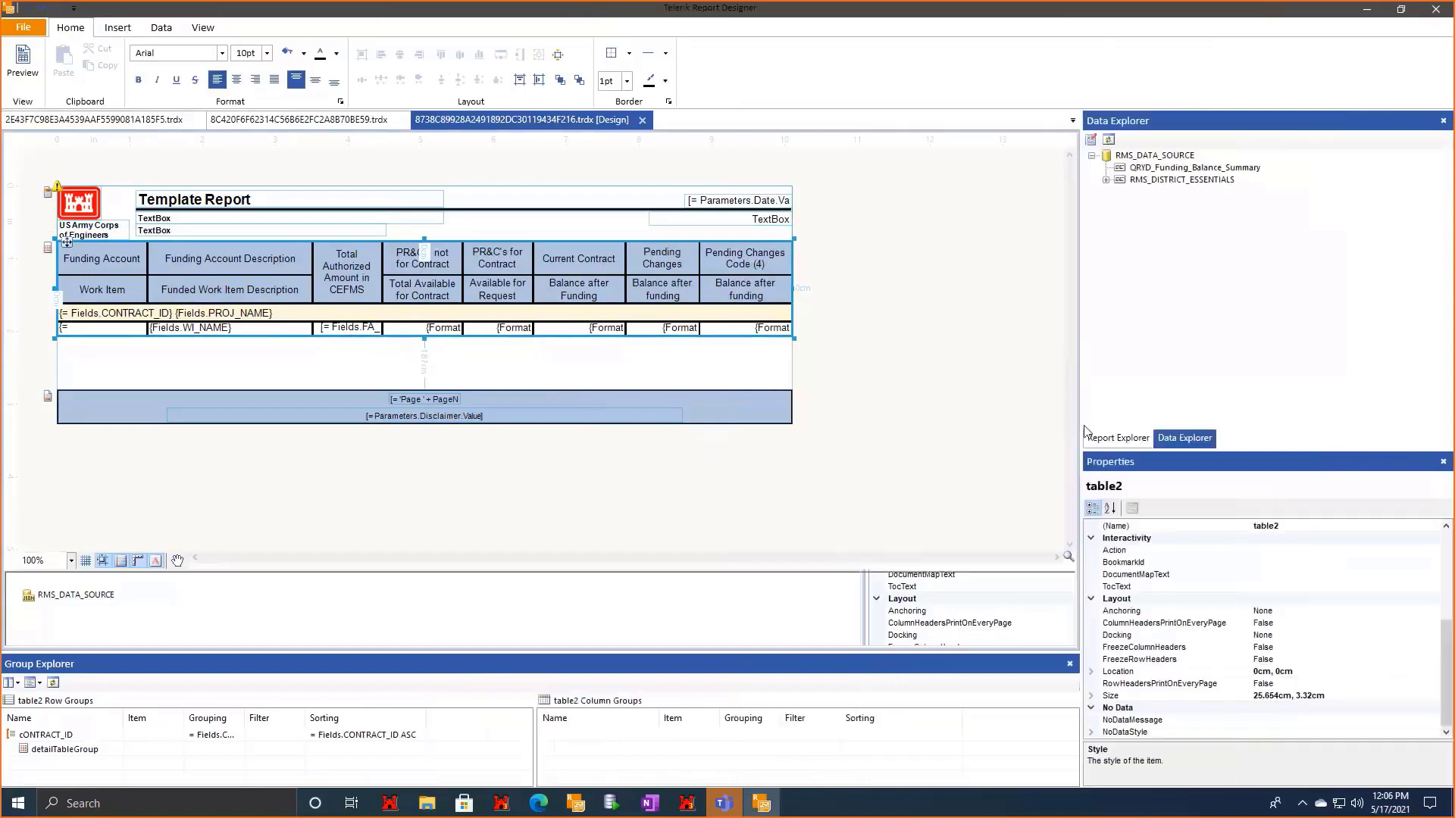
Set the table's RowHeadersPrintOnEveryPage and ColumnHeadersPrintOnEveryPage properties to True.
left_click(1347, 684)
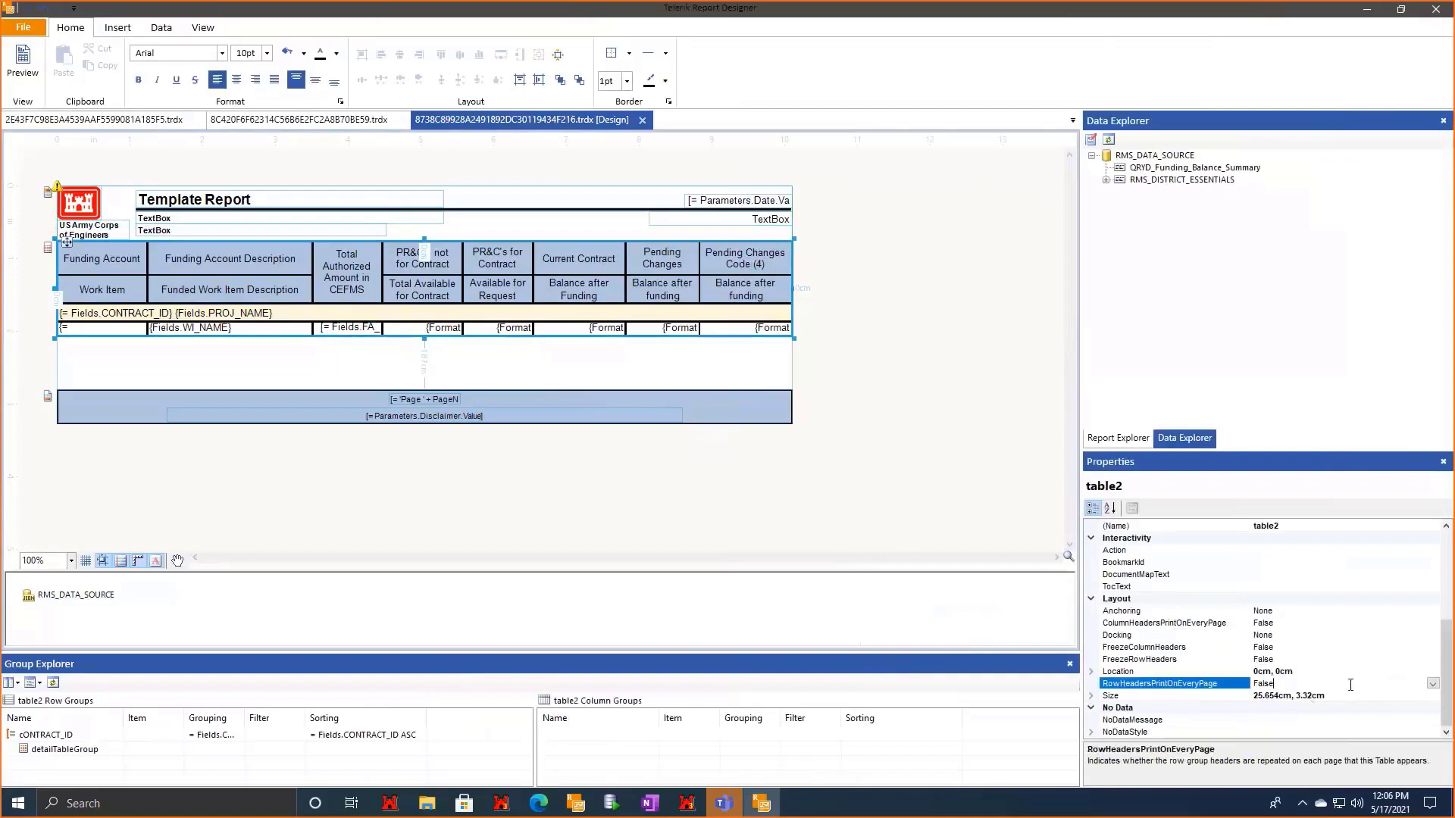
left_click(1311, 624)
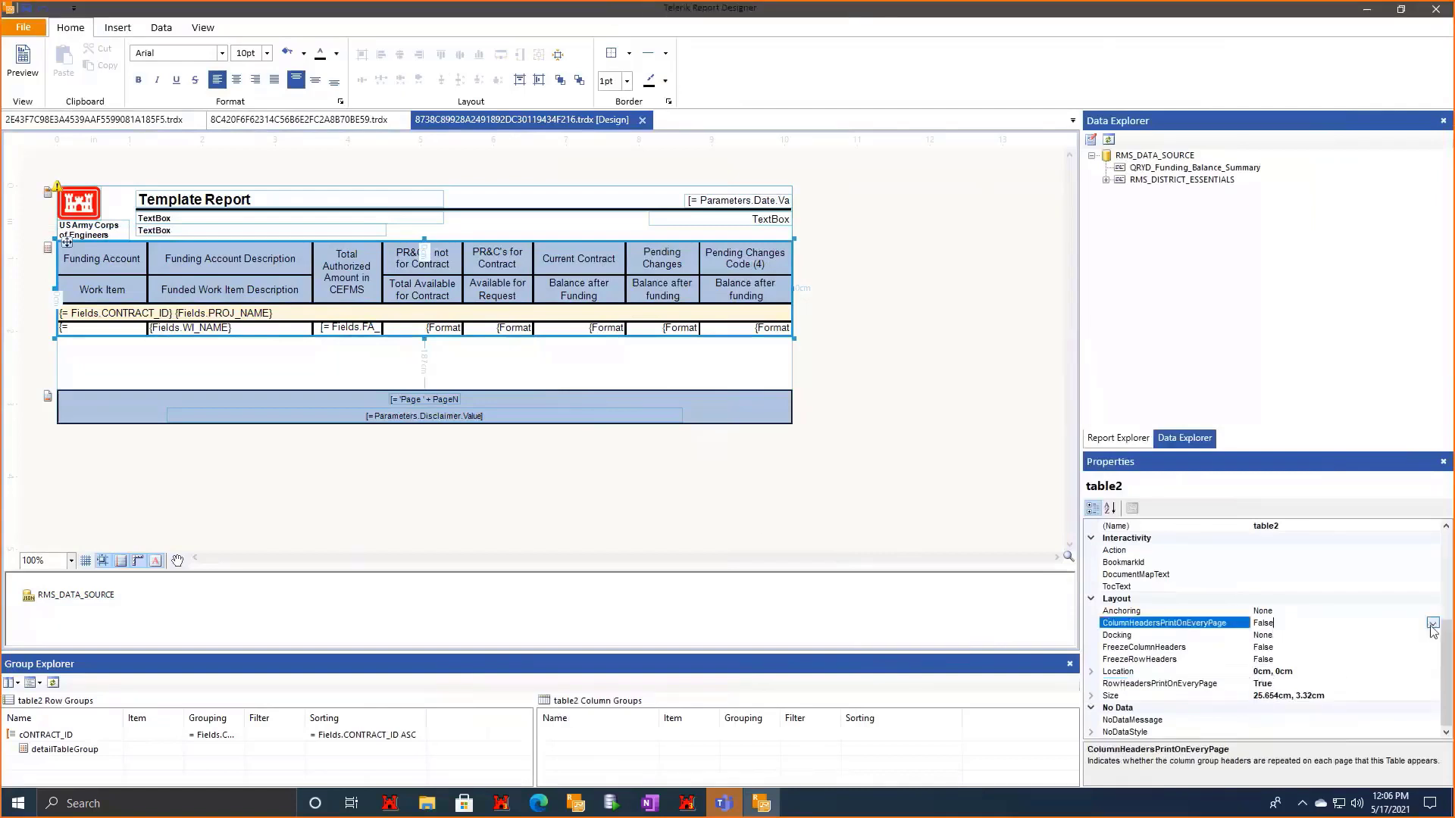
left_click(1433, 623)
left_click(775, 485)
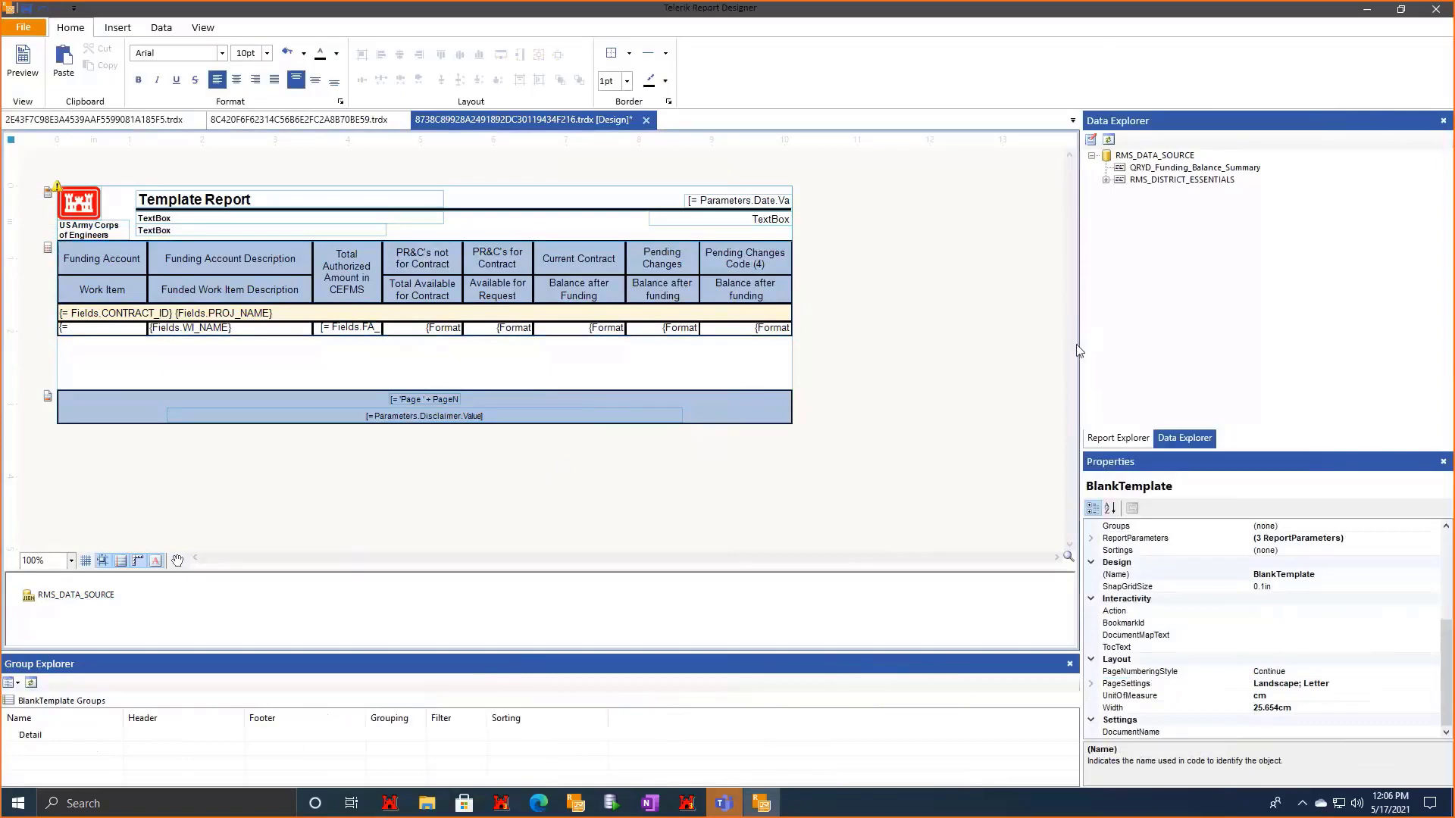
Preview the report in print layout and check the column headers across the page break.
left_click(22, 61)
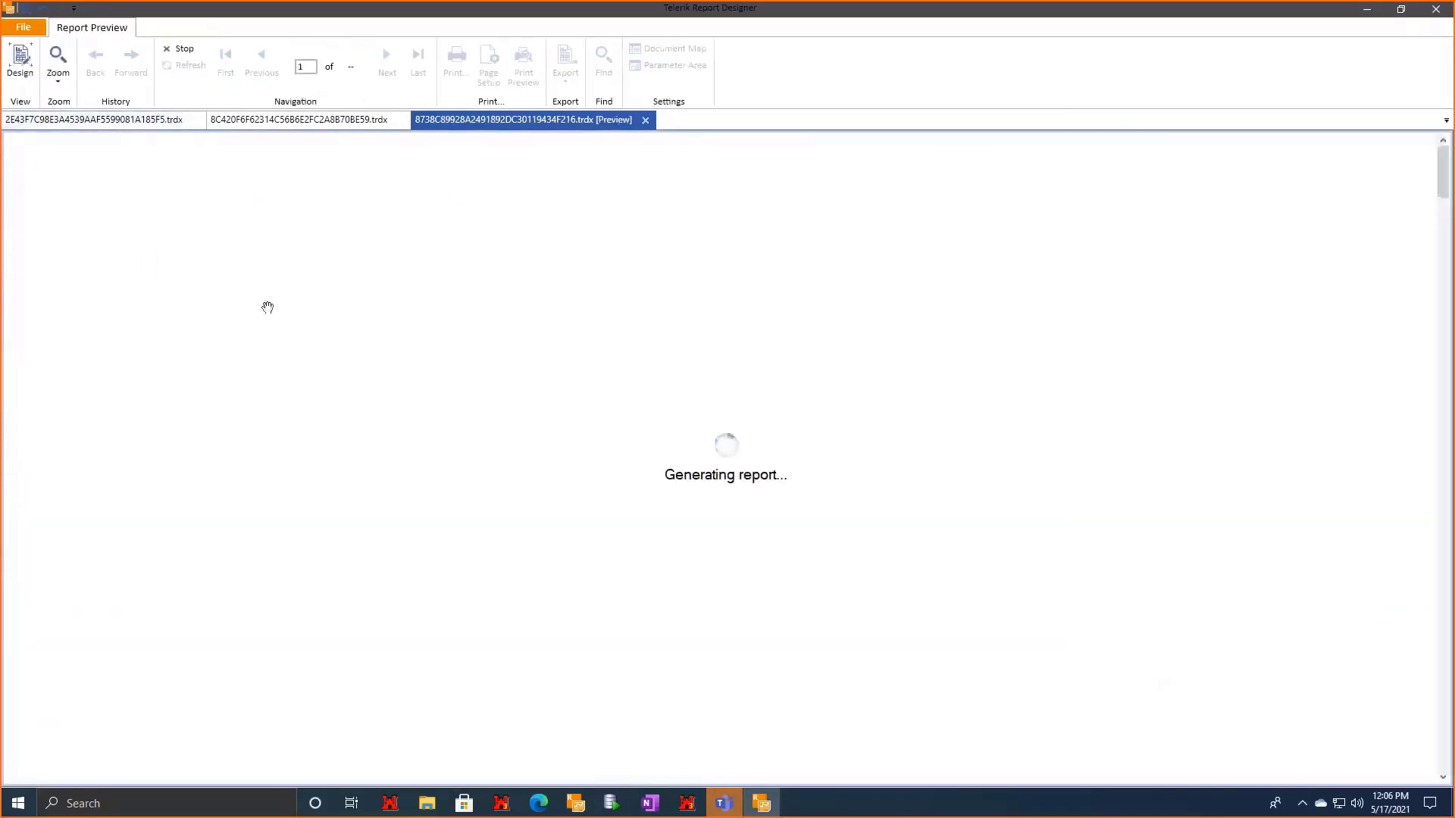
left_click(524, 67)
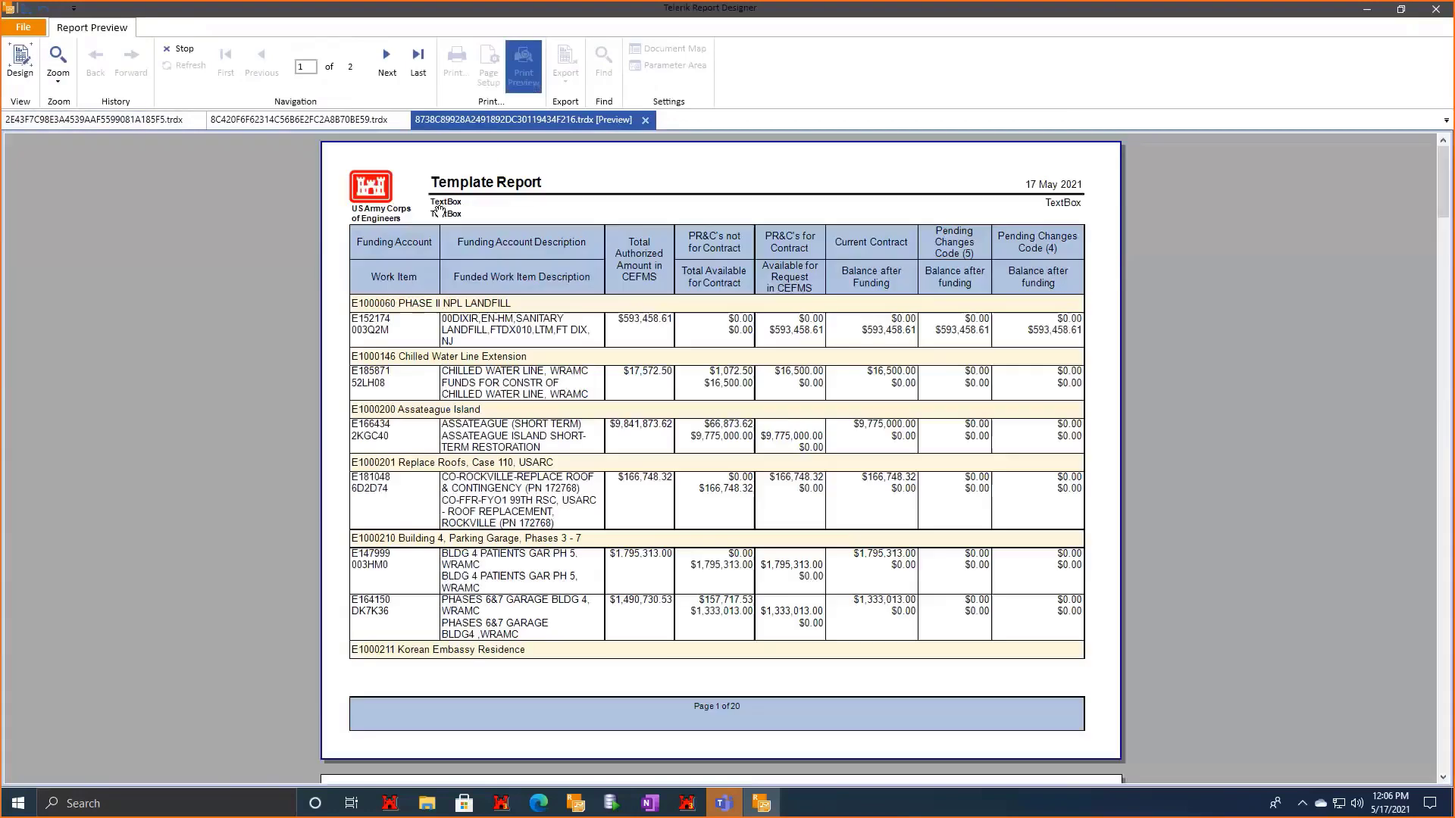
scroll(439, 210, "down", 5)
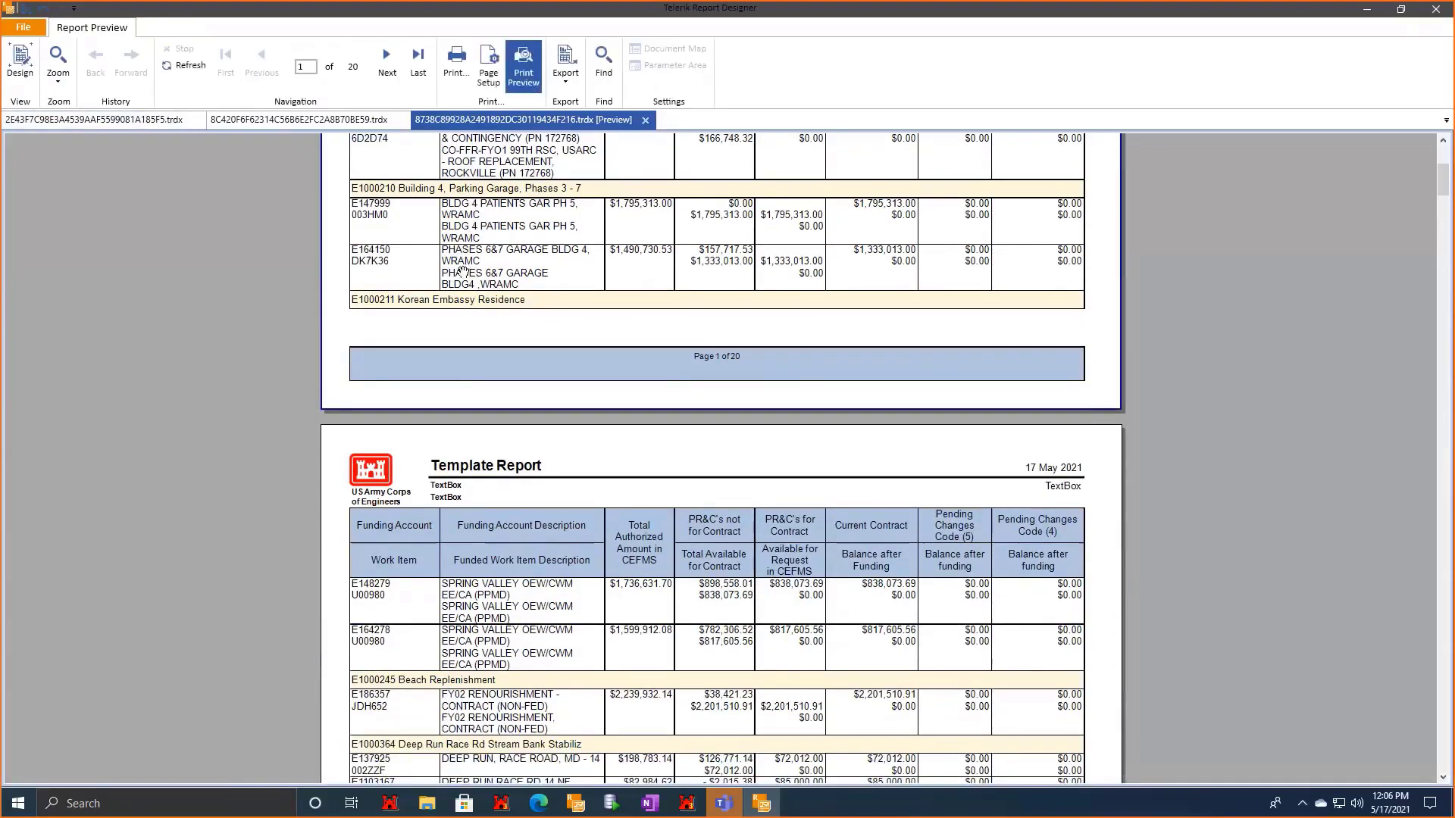
Check the column headers and contract group rows on pages 1 and 2 of the preview, and return to the report design.
scroll(423, 342, "down", 2)
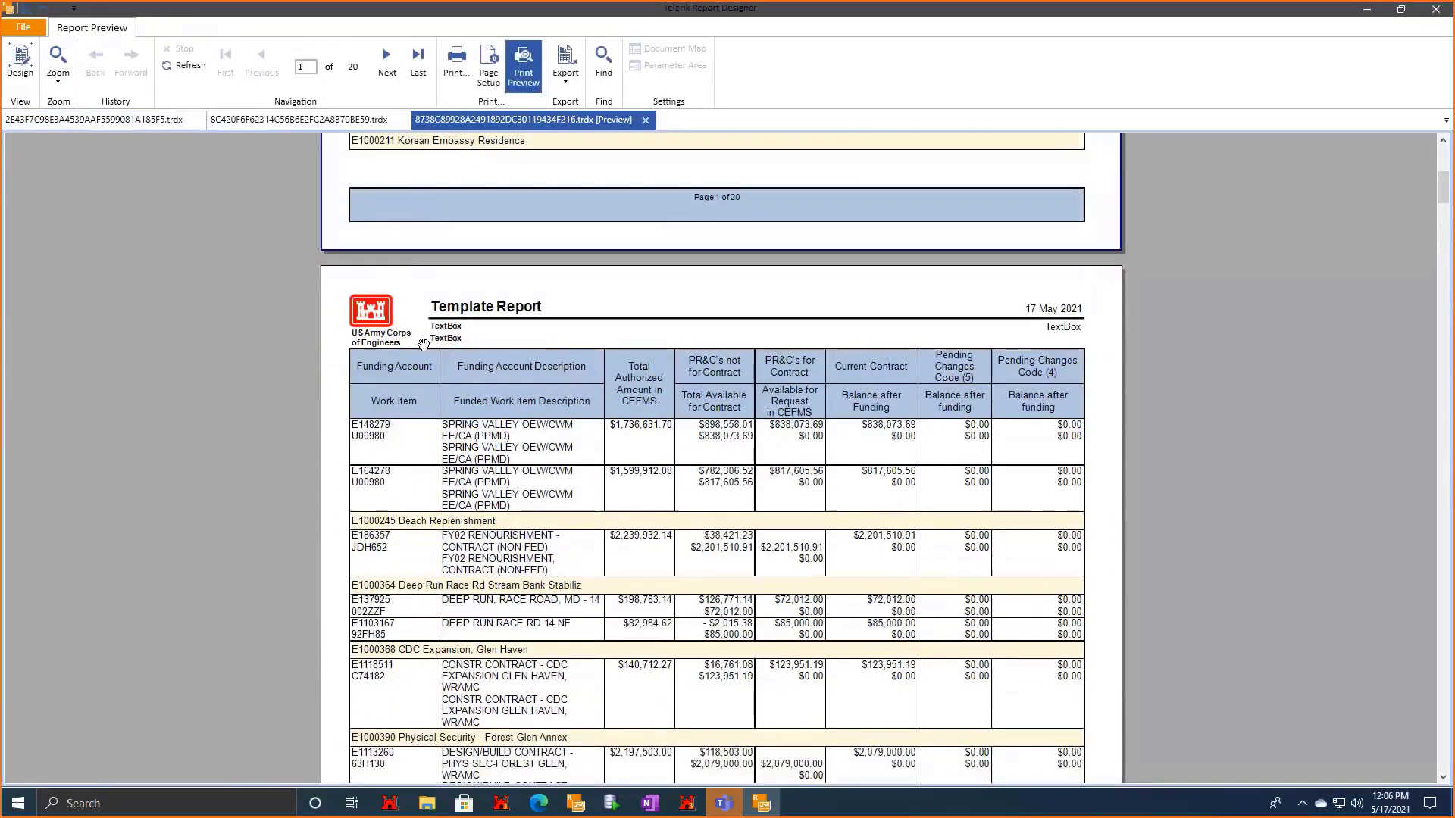
scroll(422, 342, "up", 5)
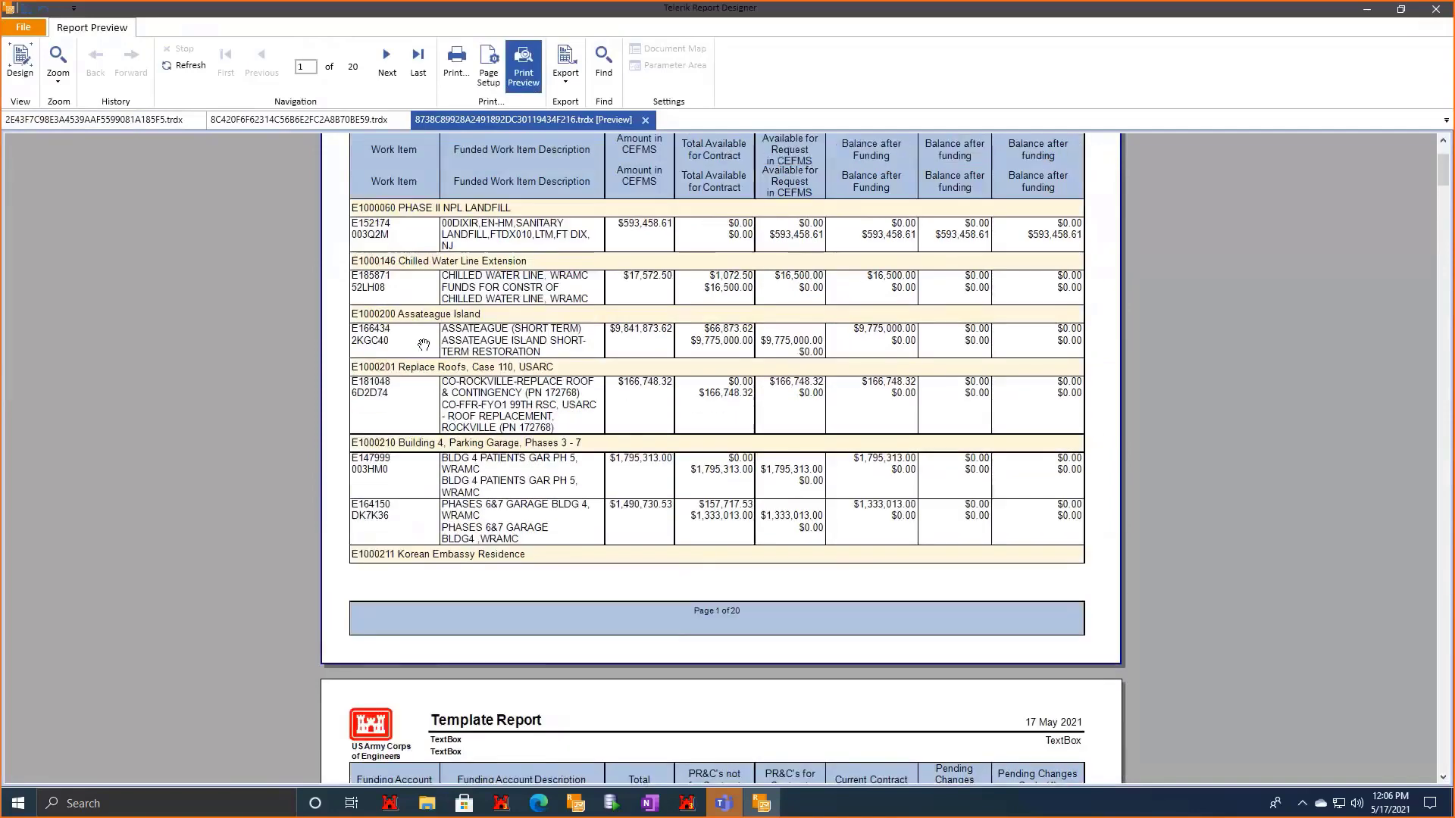
scroll(424, 344, "down", 5)
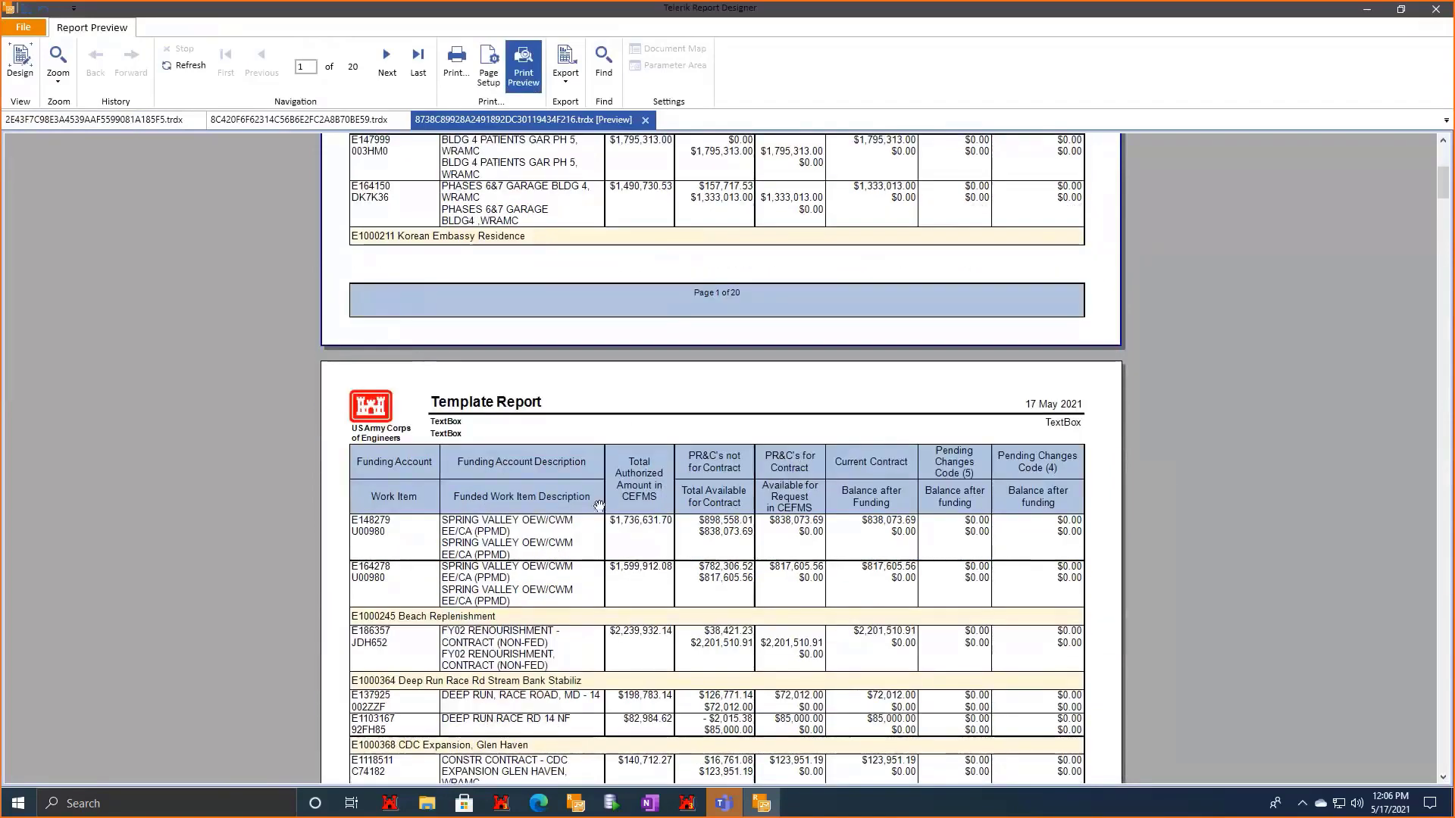
scroll(470, 523, "down", 1)
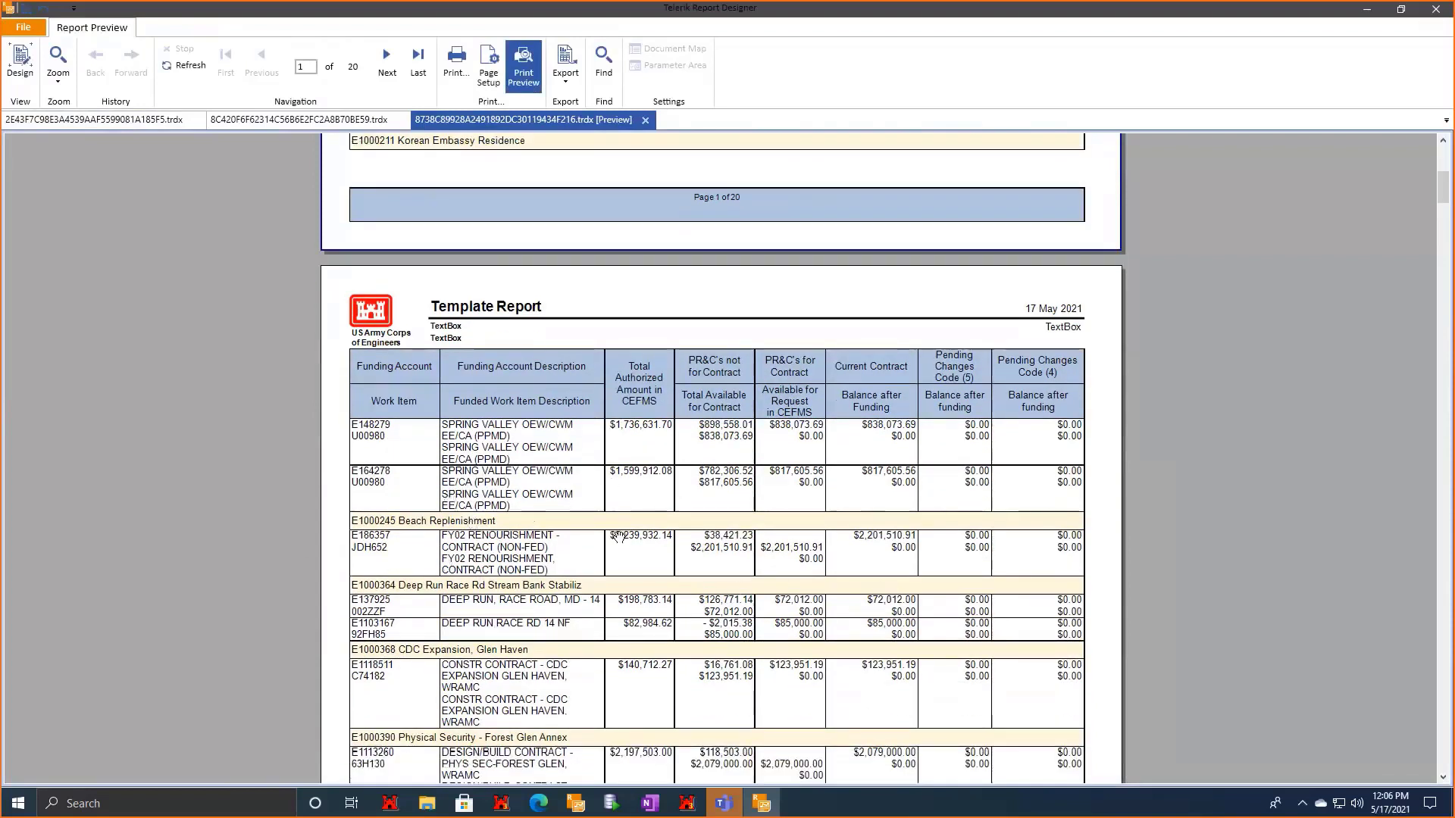
scroll(476, 557, "down", 1)
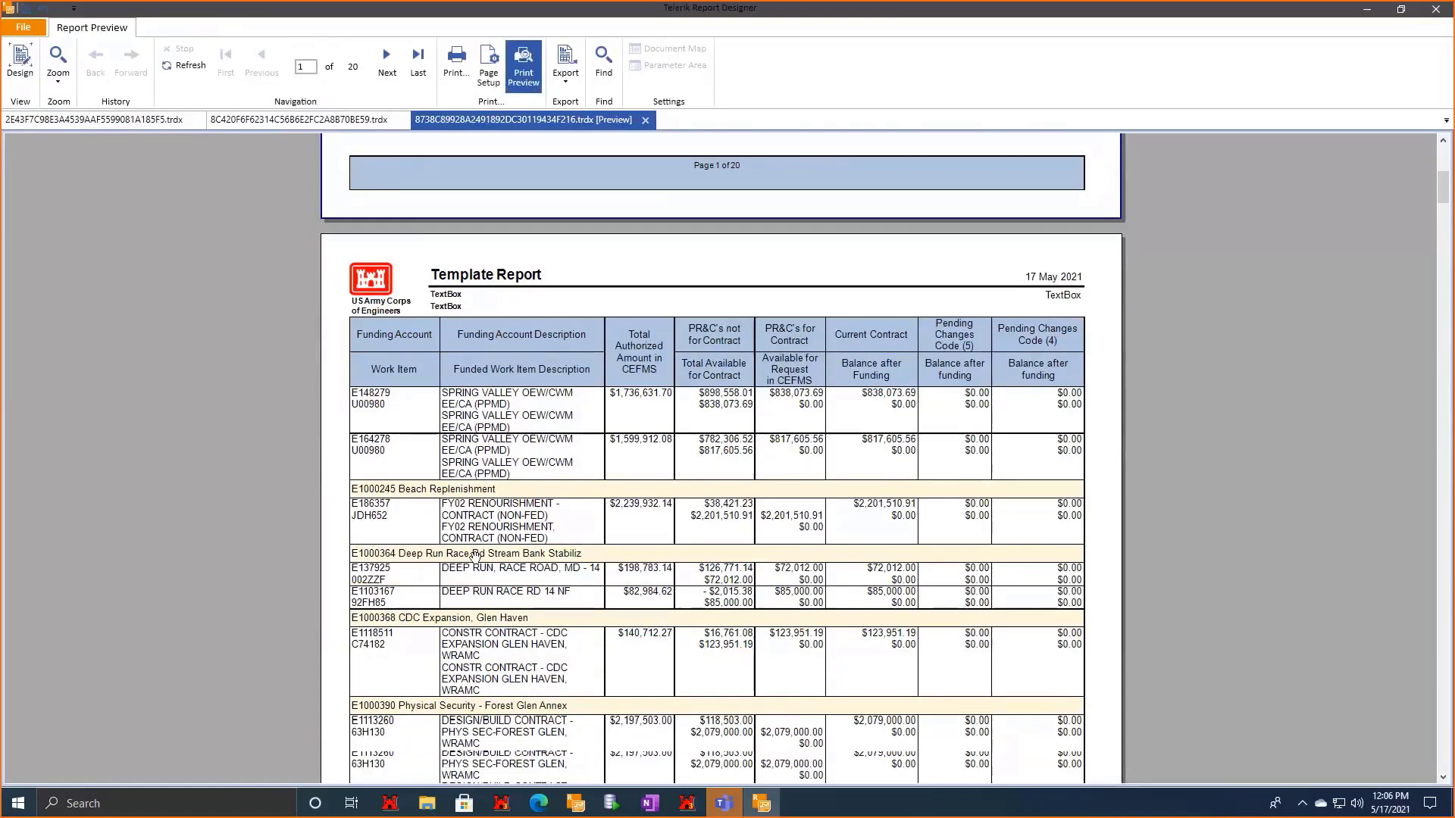
scroll(579, 562, "down", 3)
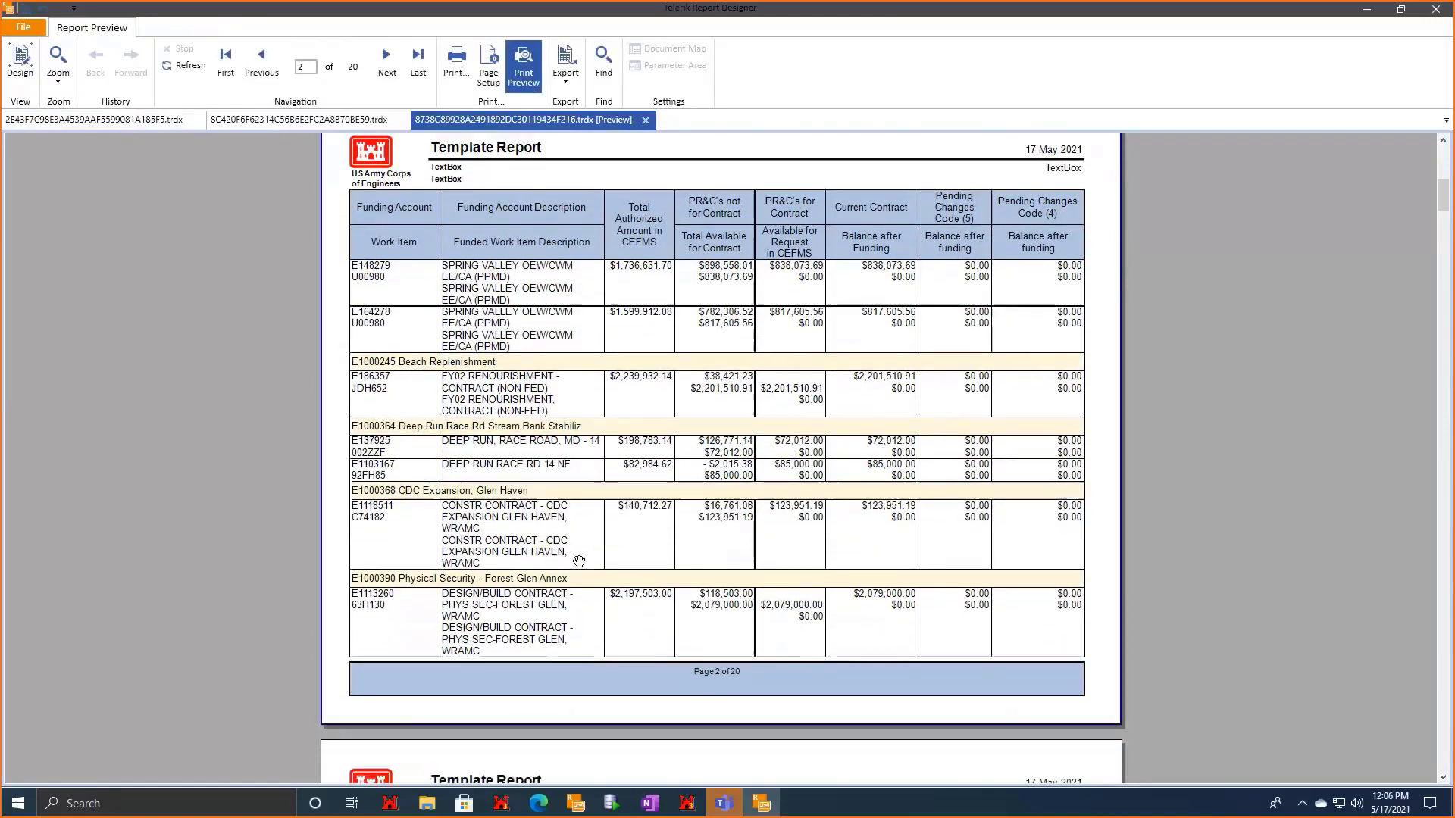
left_click(22, 72)
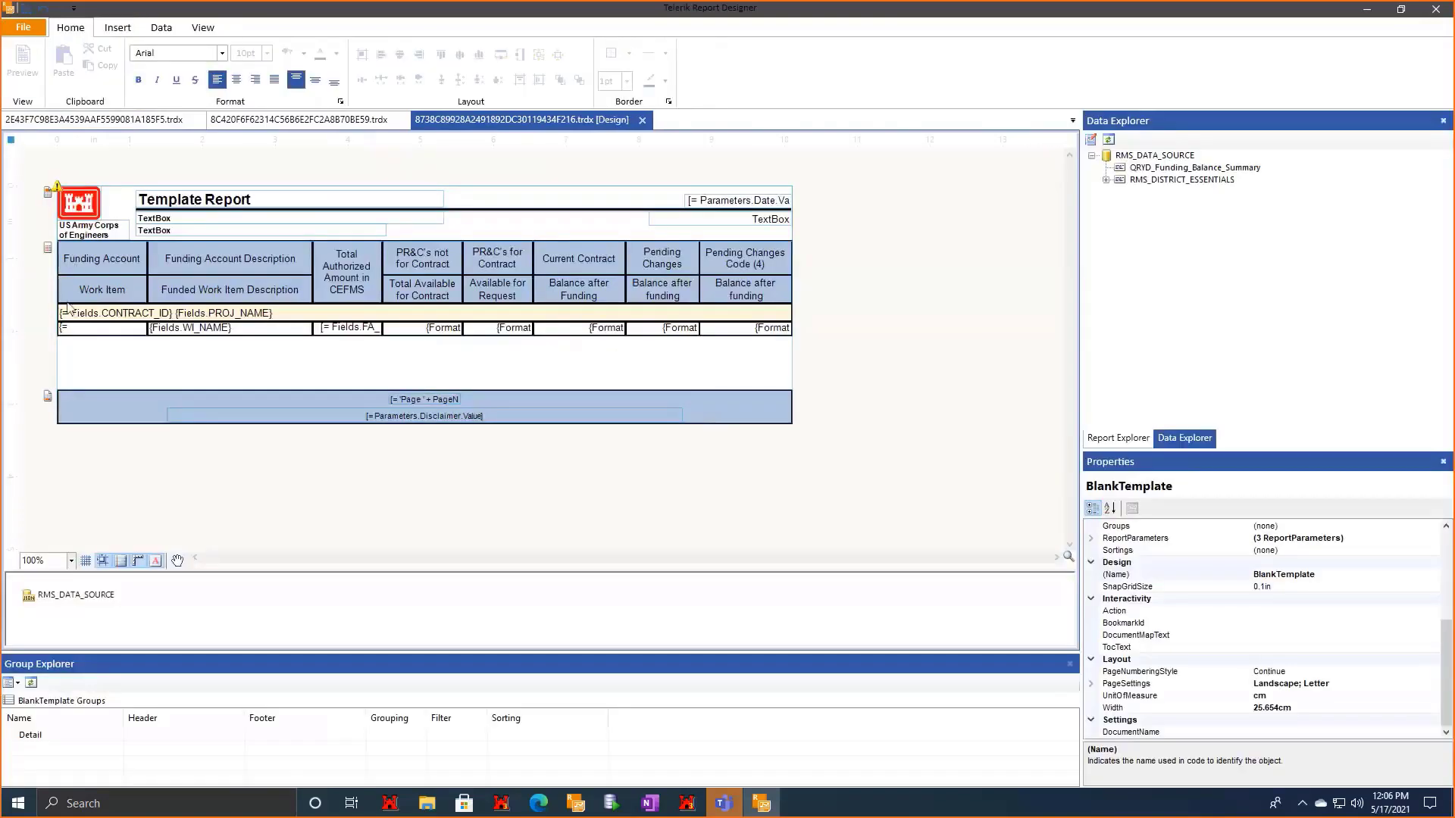
left_click(77, 330)
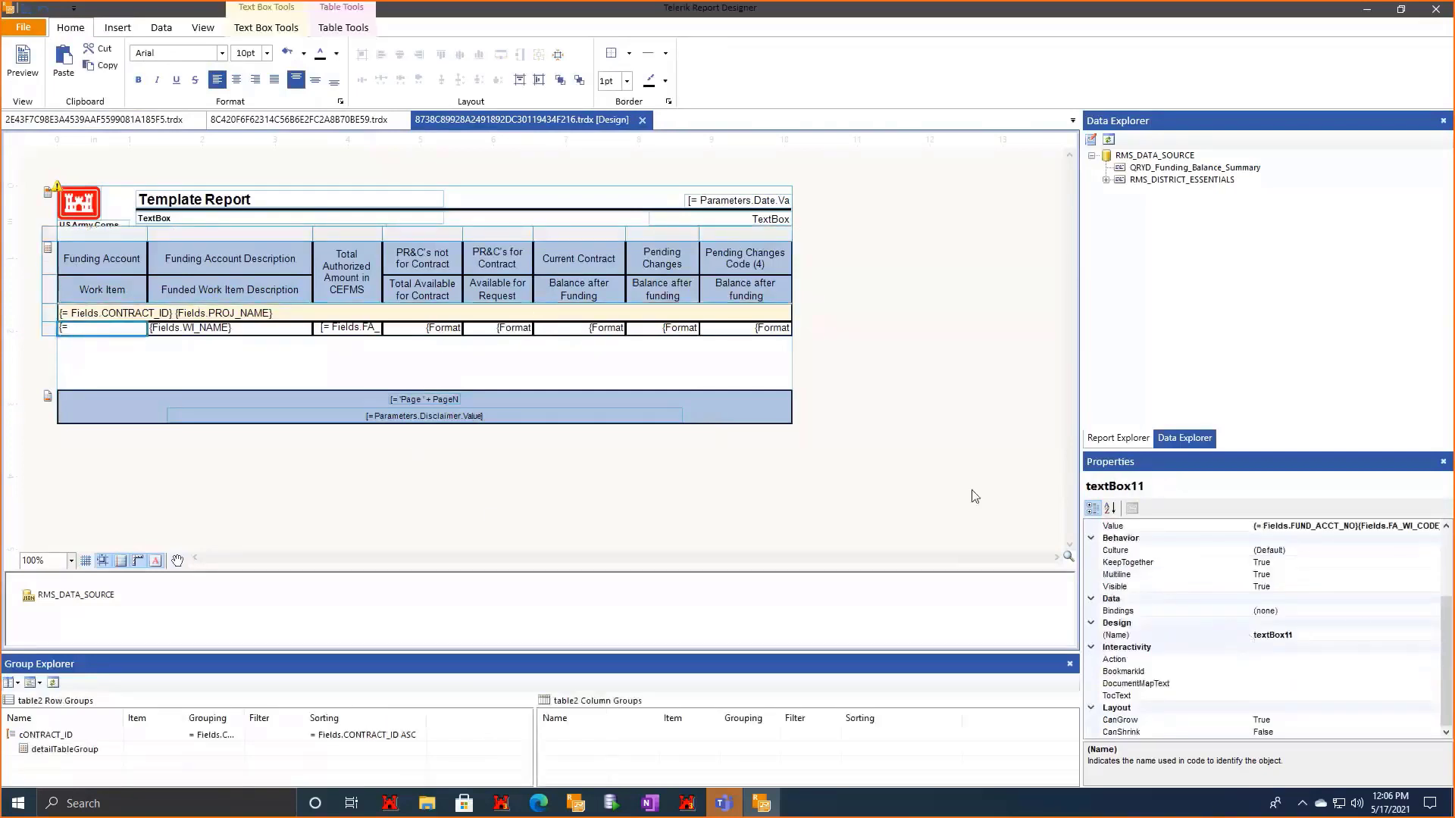
right_click(100, 333)
mouse_move(225, 608)
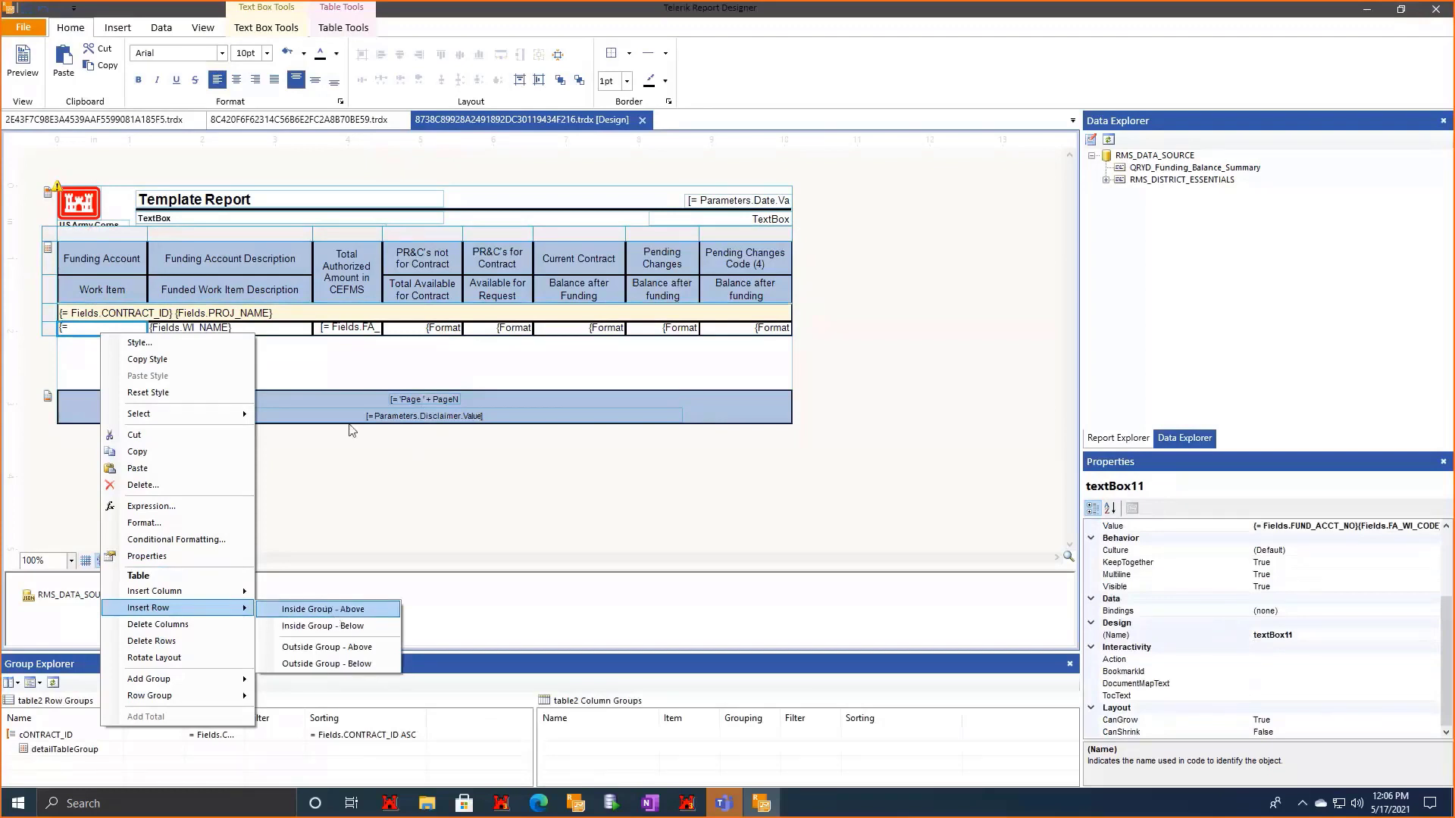
left_click(522, 451)
left_click(123, 329)
left_click(113, 315)
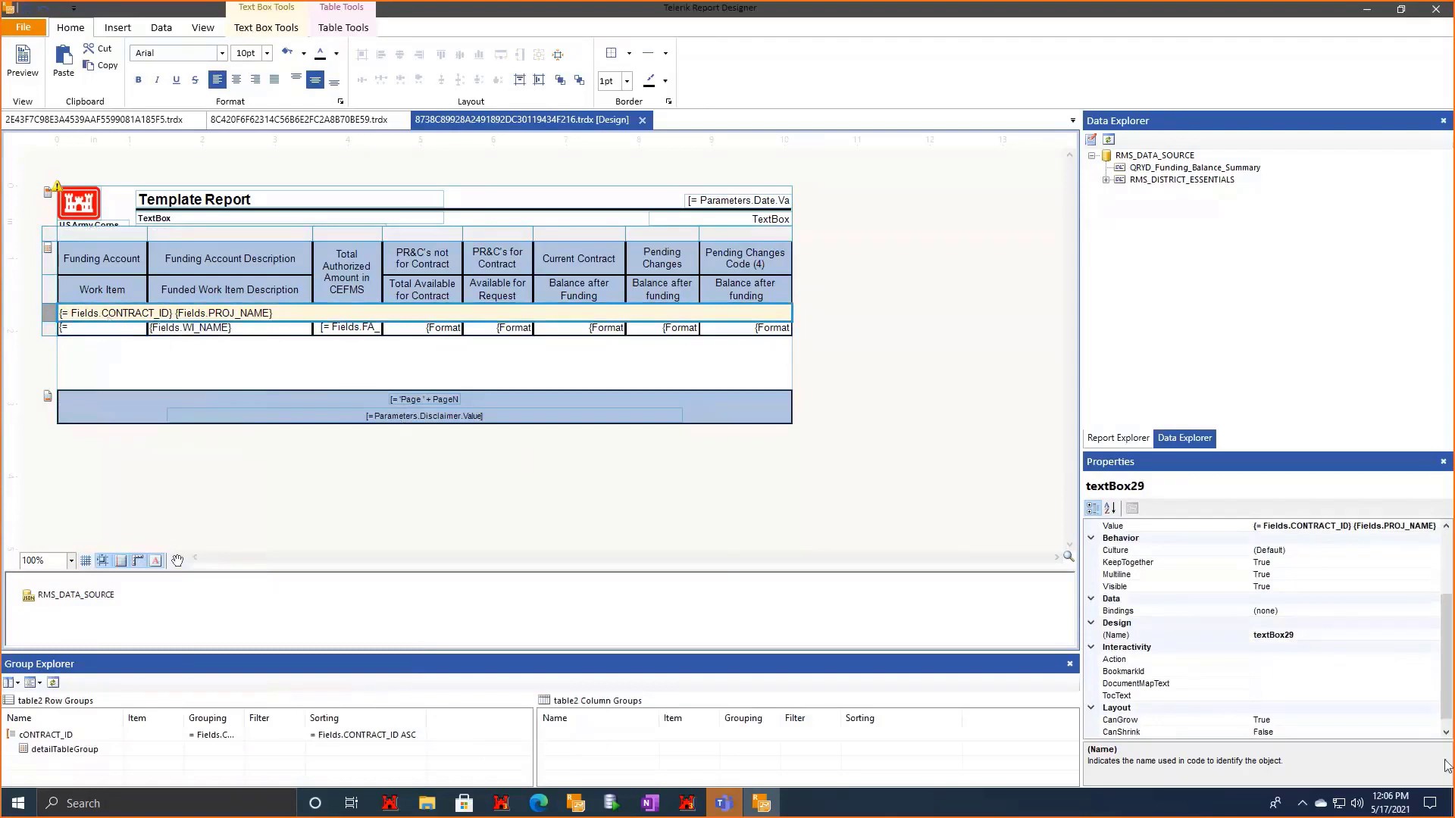
right_click(68, 315)
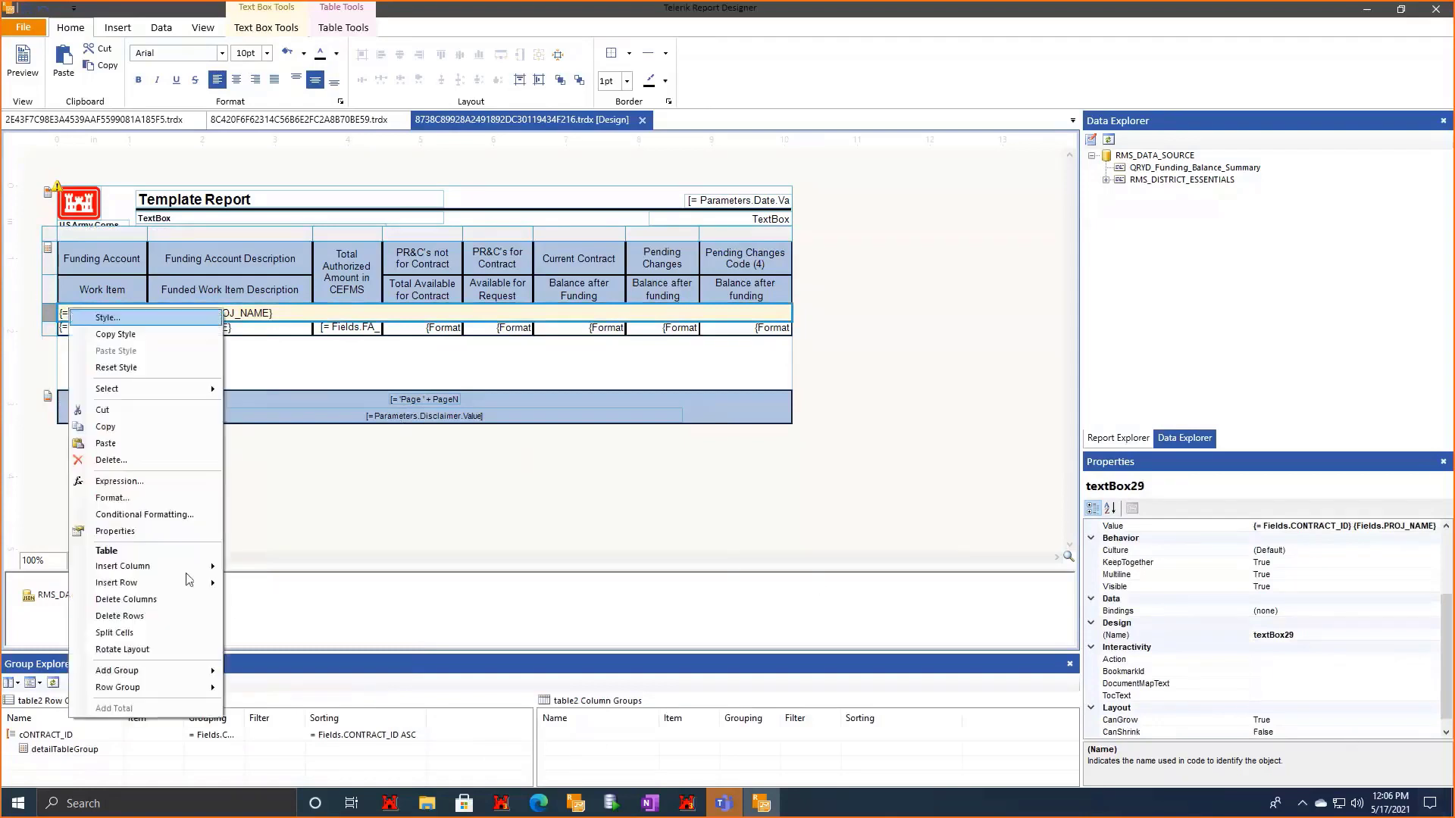
left_click(320, 392)
right_click(184, 328)
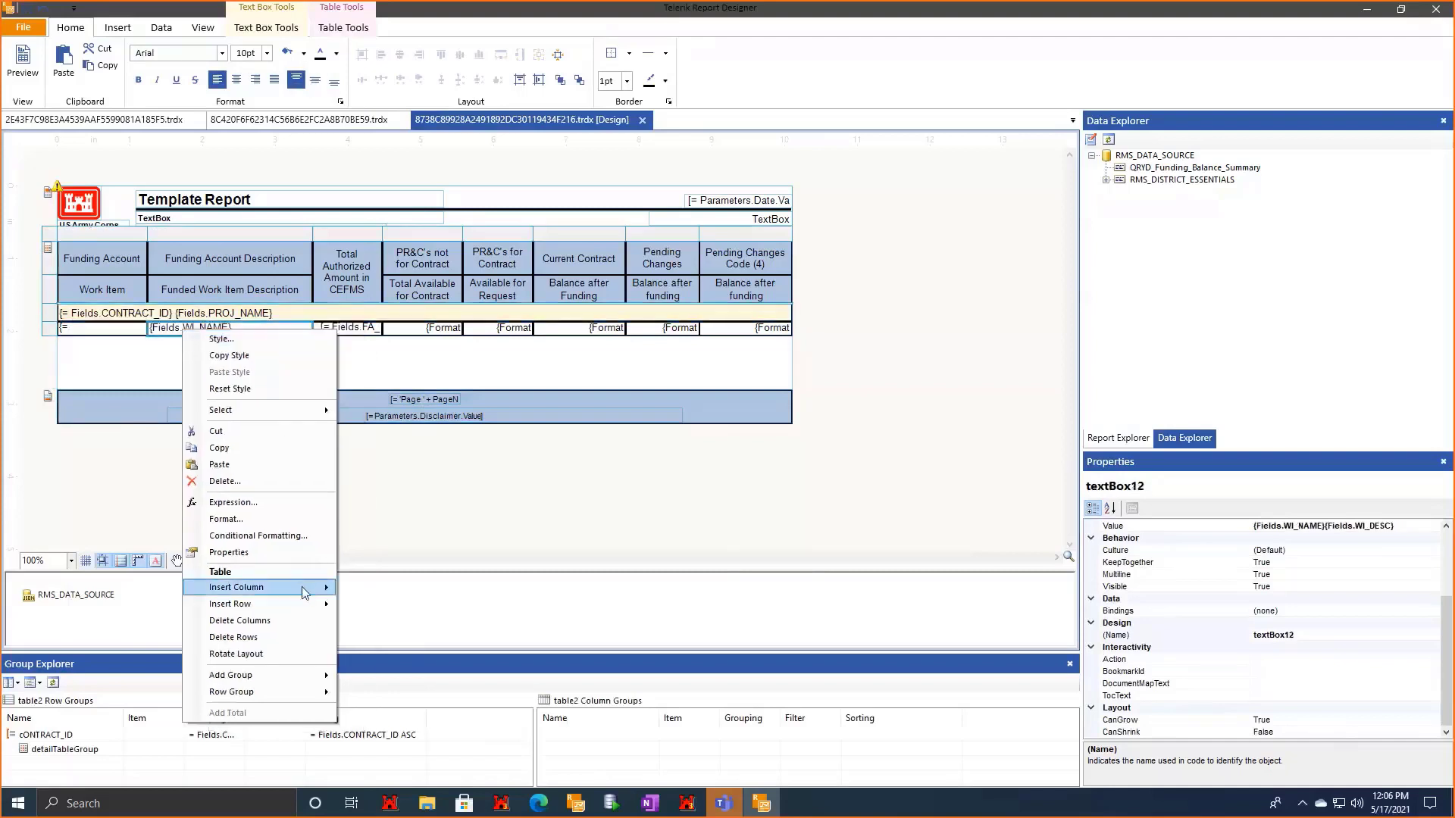
mouse_move(238, 679)
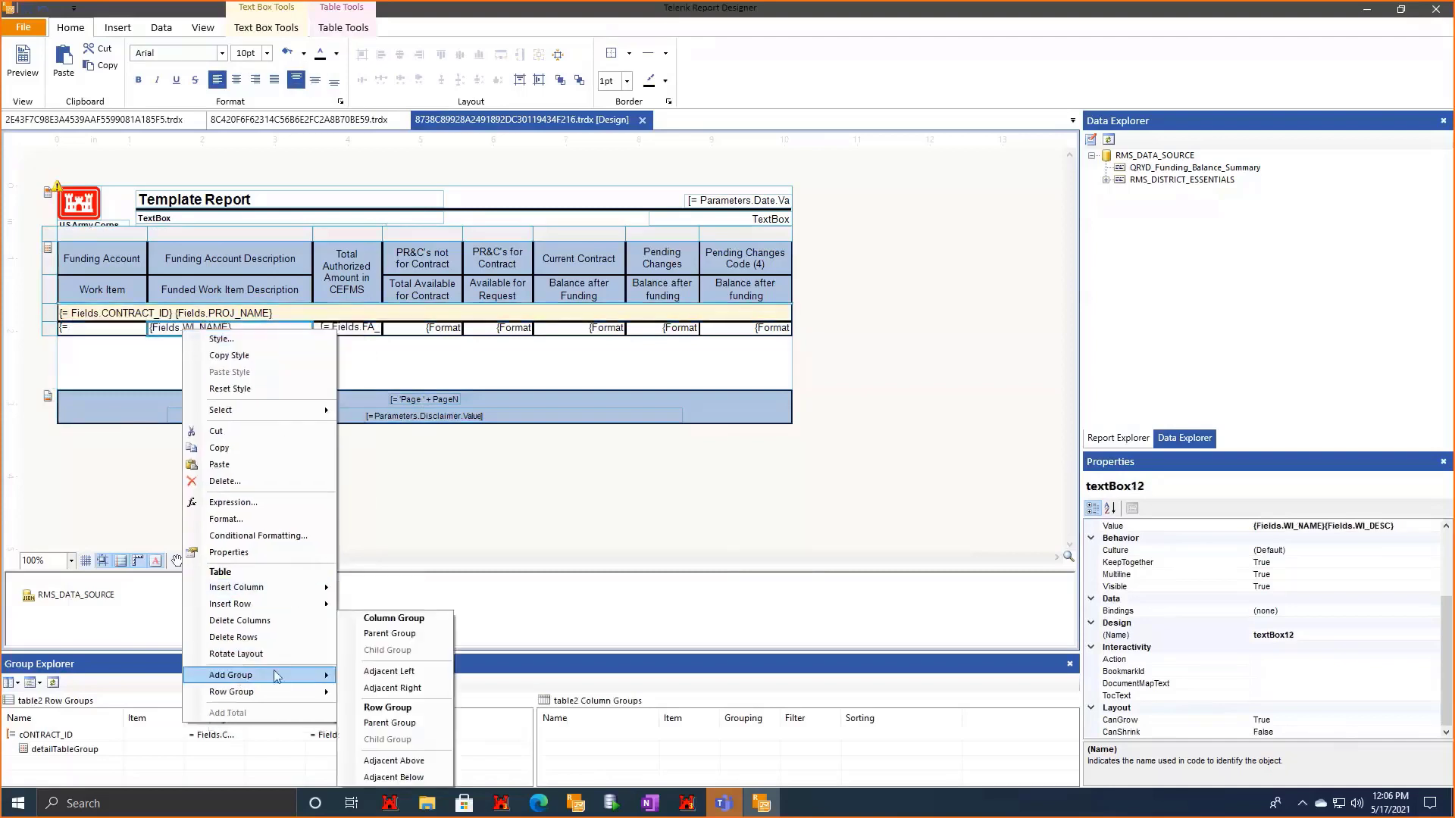
left_click(389, 723)
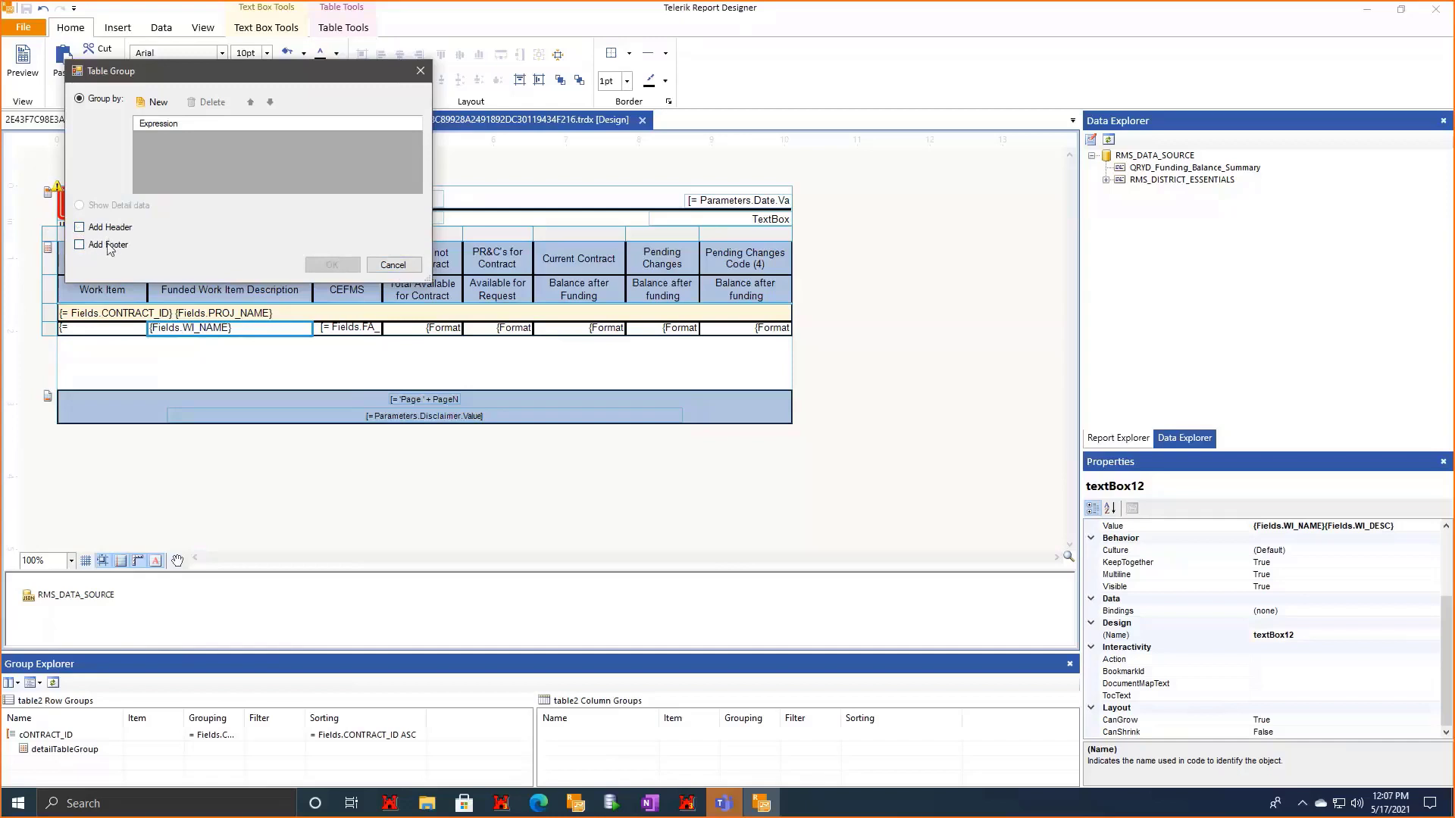
left_click(393, 266)
Insert a row below the detail row, outside its group, and merge the new row's first two cells.
right_click(119, 331)
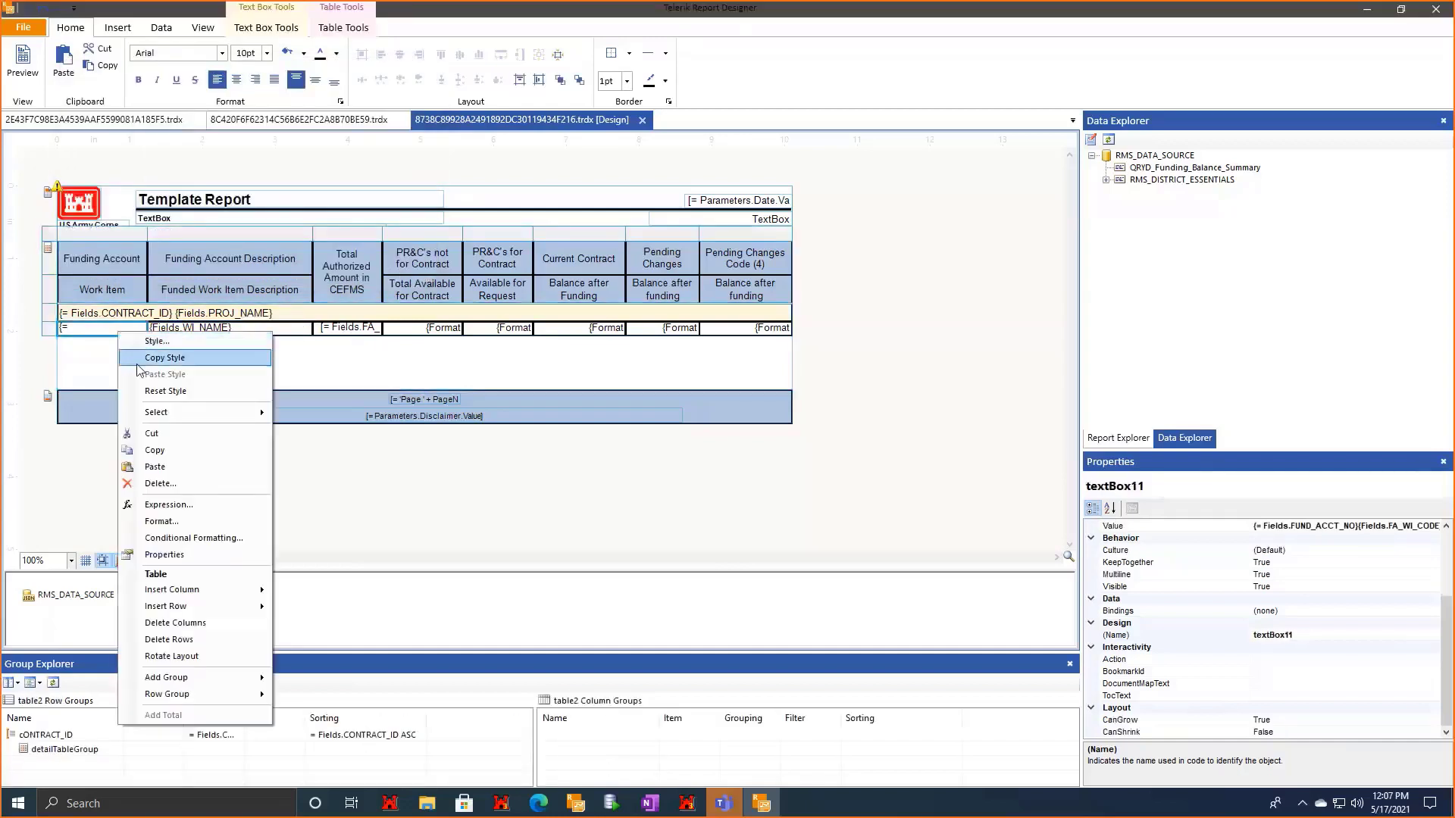
mouse_move(203, 611)
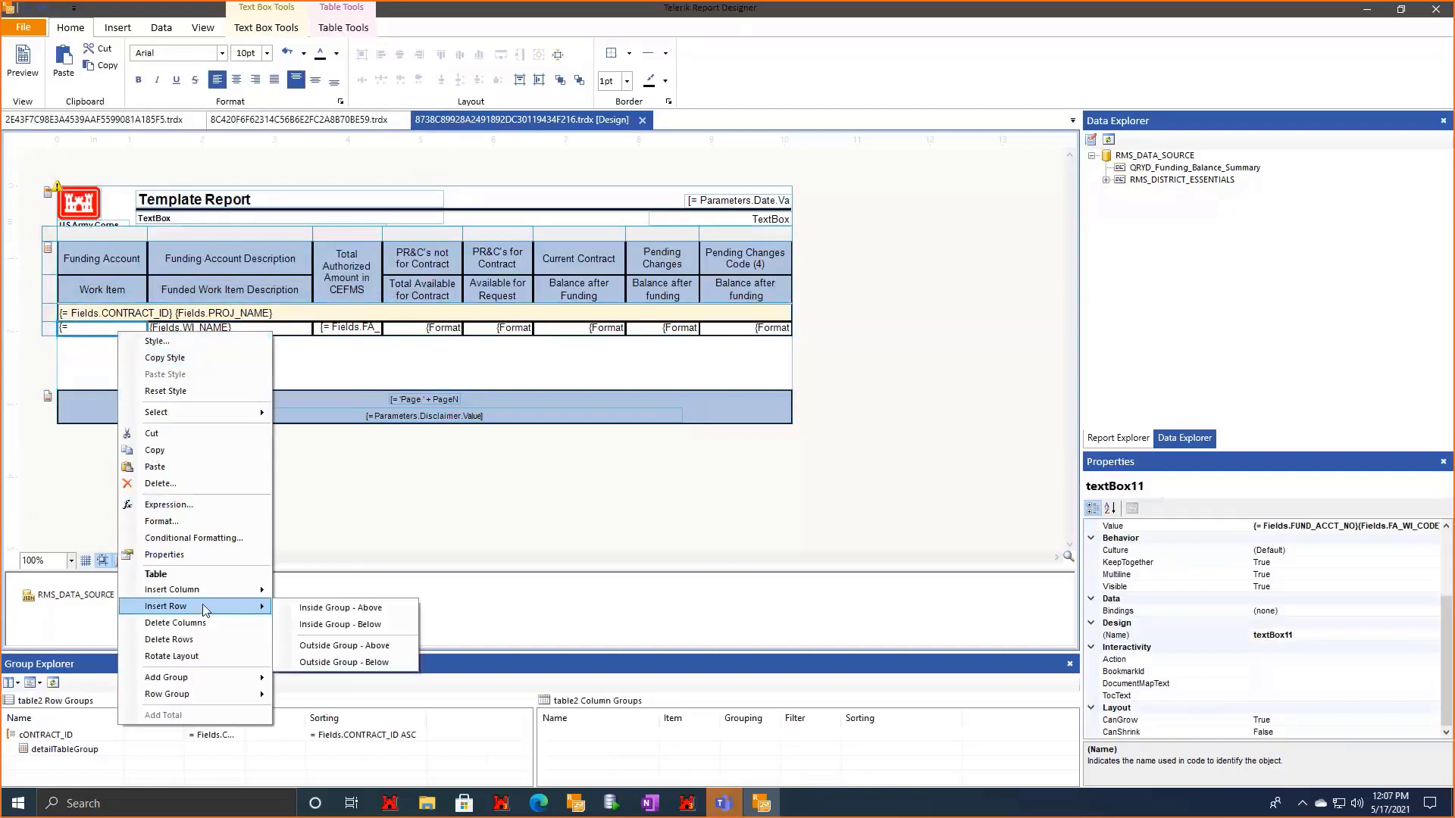
left_click(377, 663)
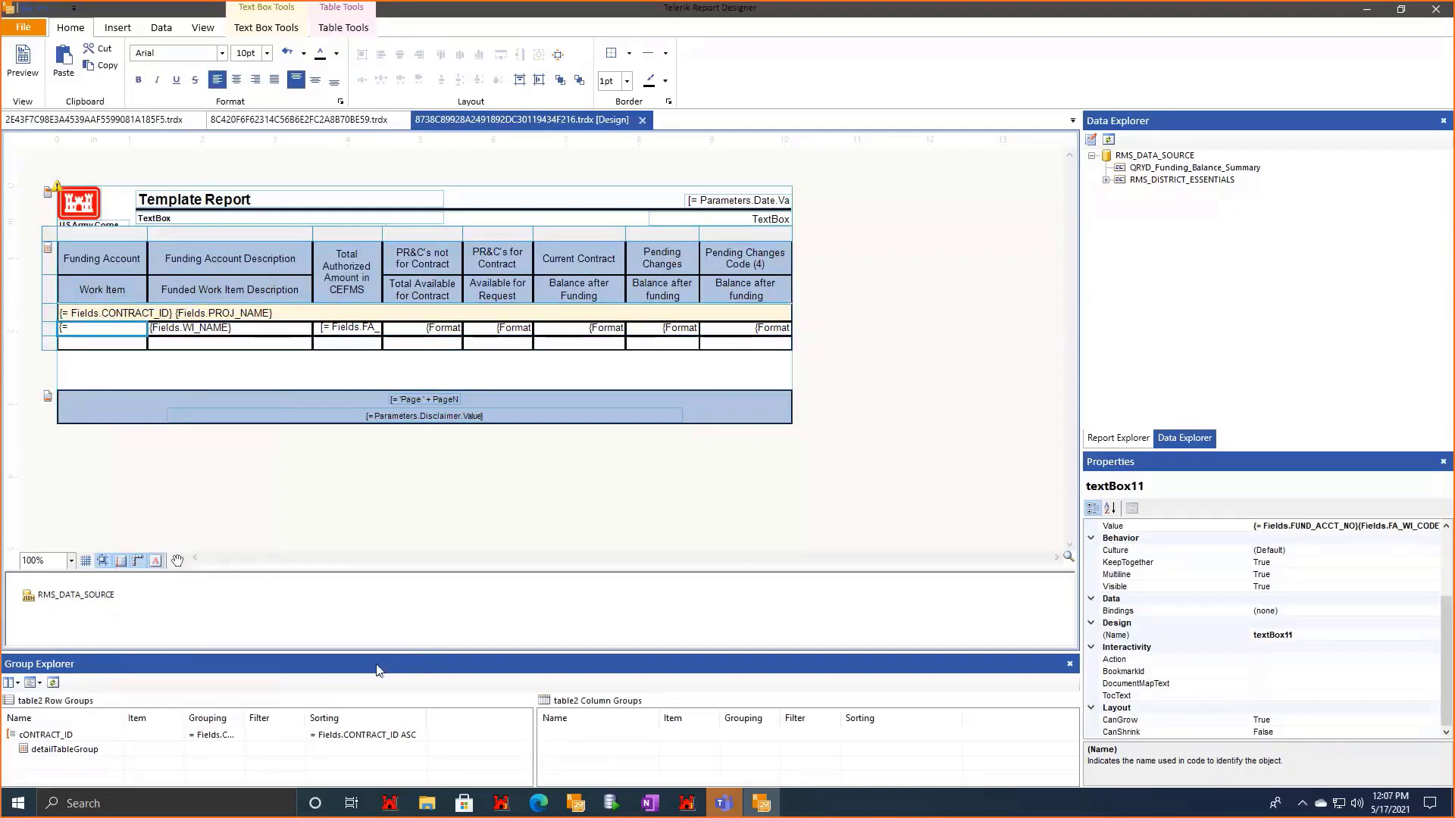
left_click(176, 377)
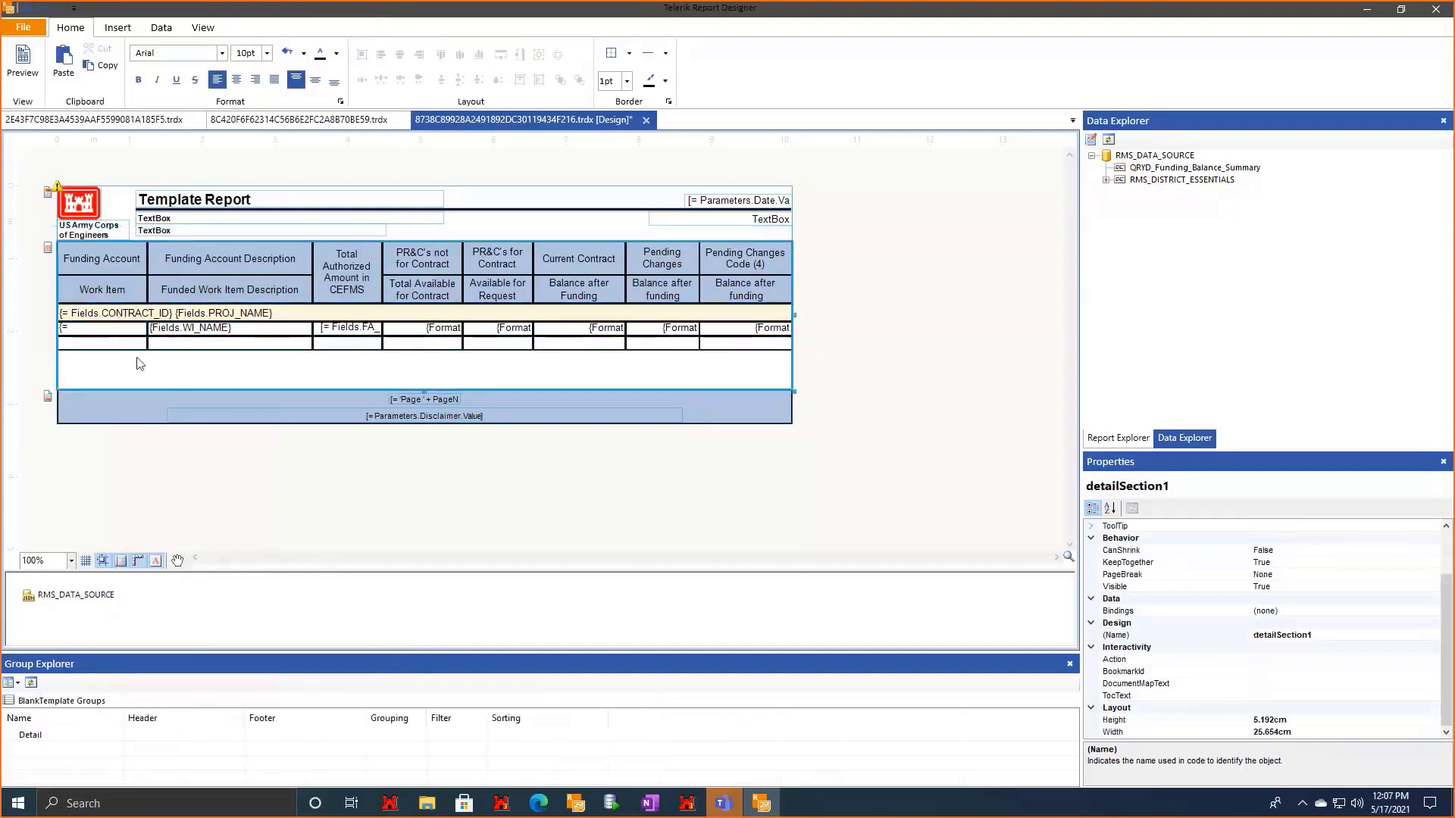
left_click(230, 349)
right_click(176, 349)
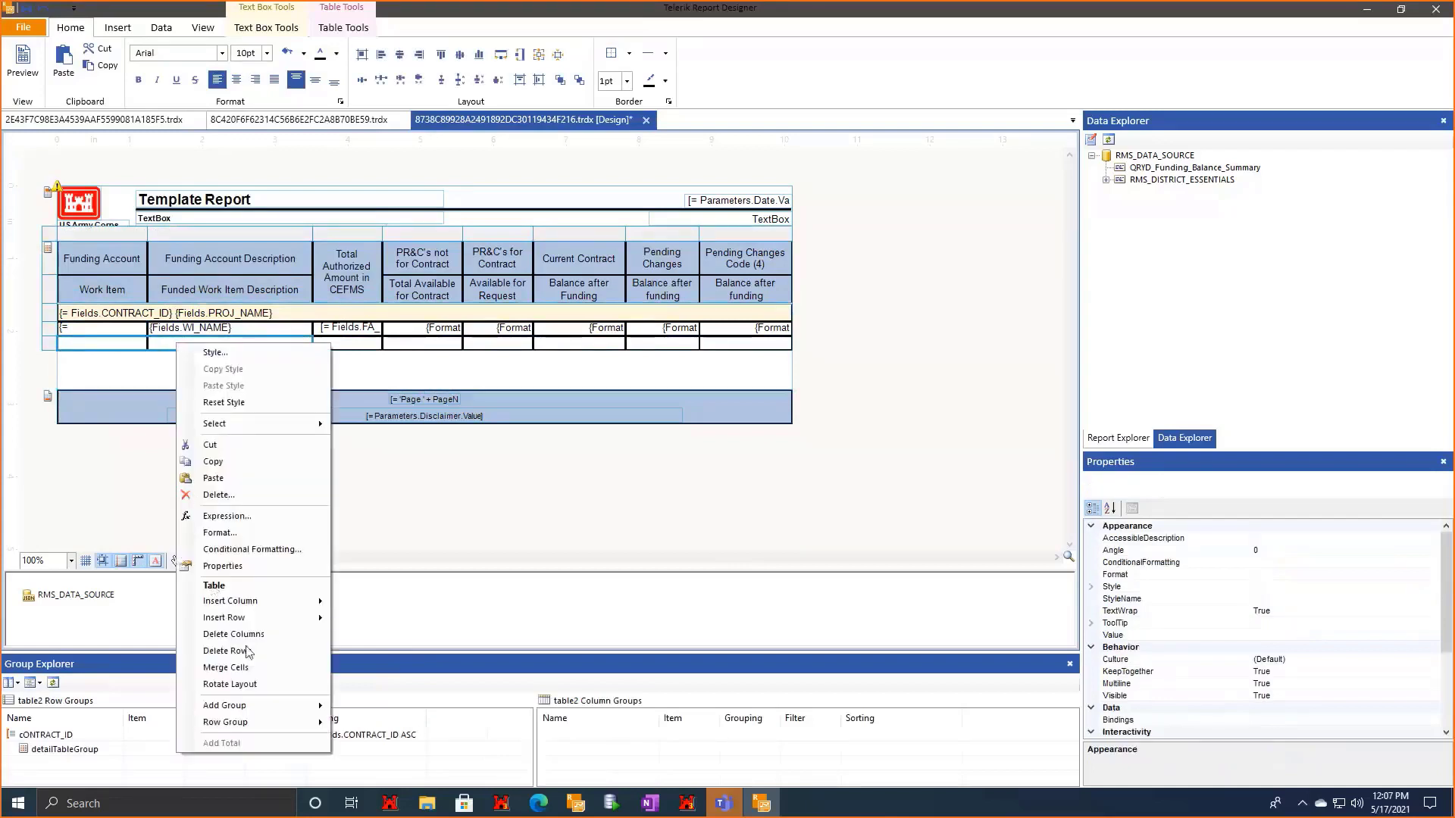
left_click(242, 664)
Label the merged cell TOTALS and right-align its text.
double_click(239, 344)
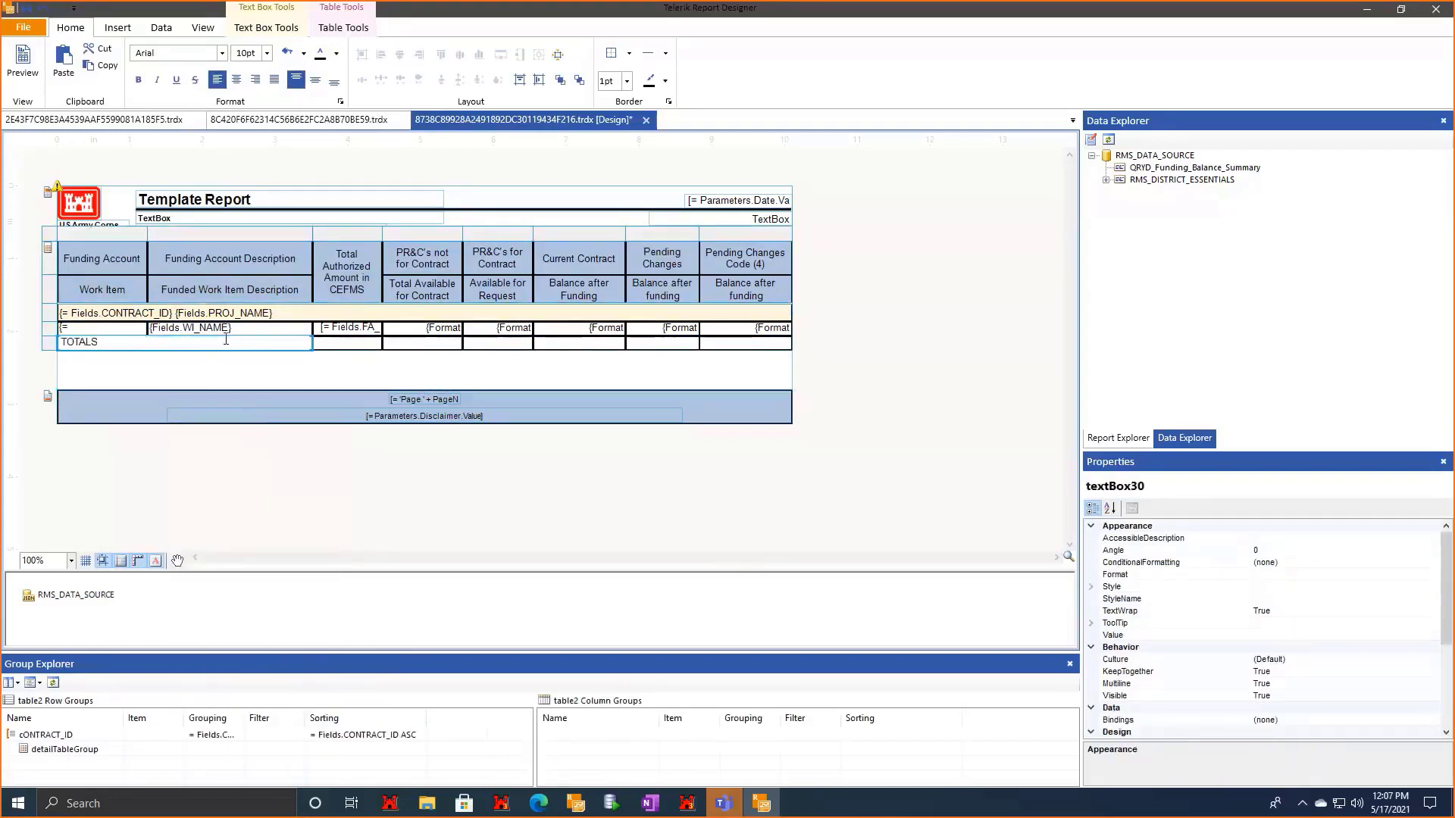
left_click(267, 380)
left_click(281, 345)
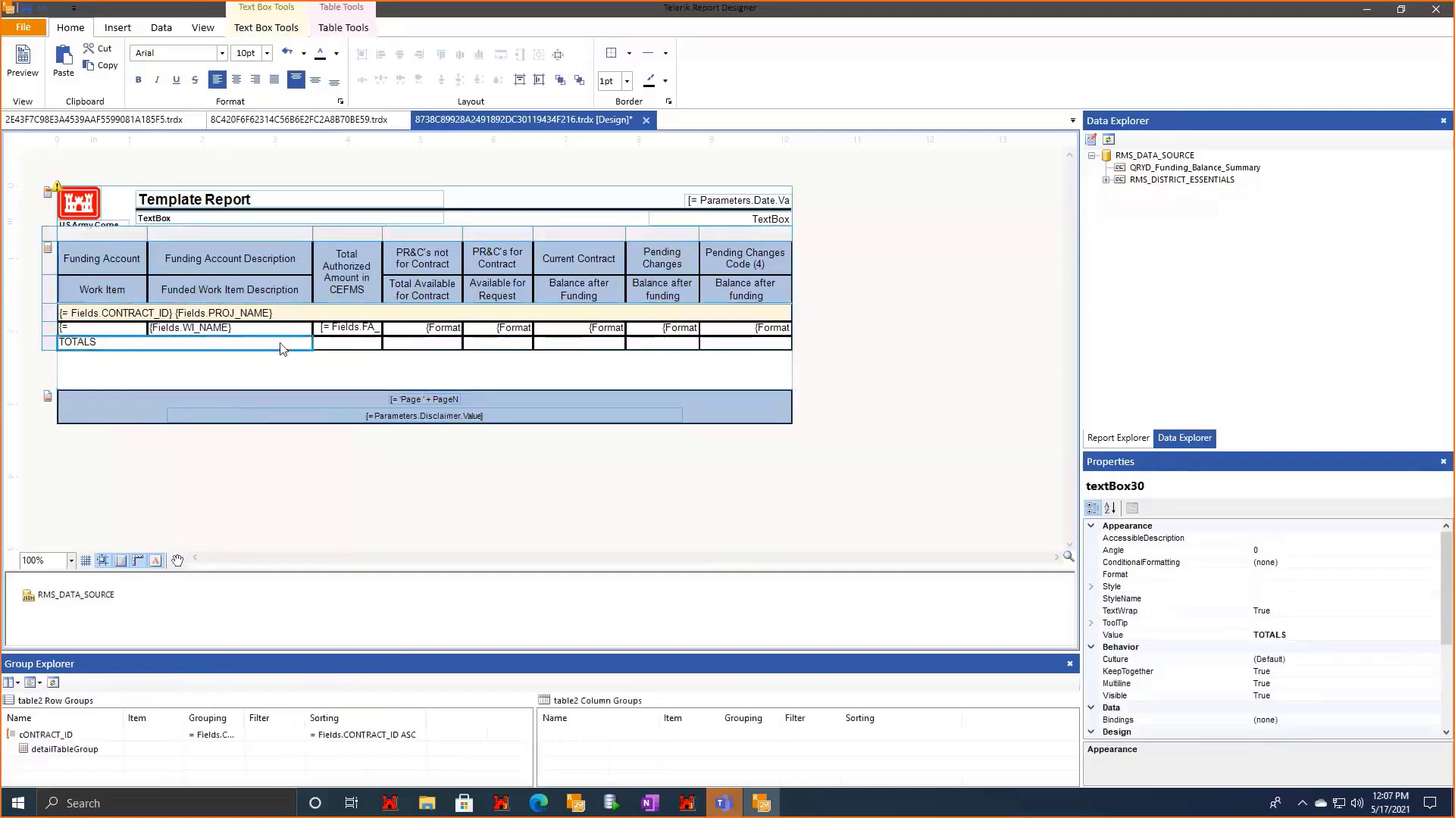
left_click(256, 79)
left_click(362, 372)
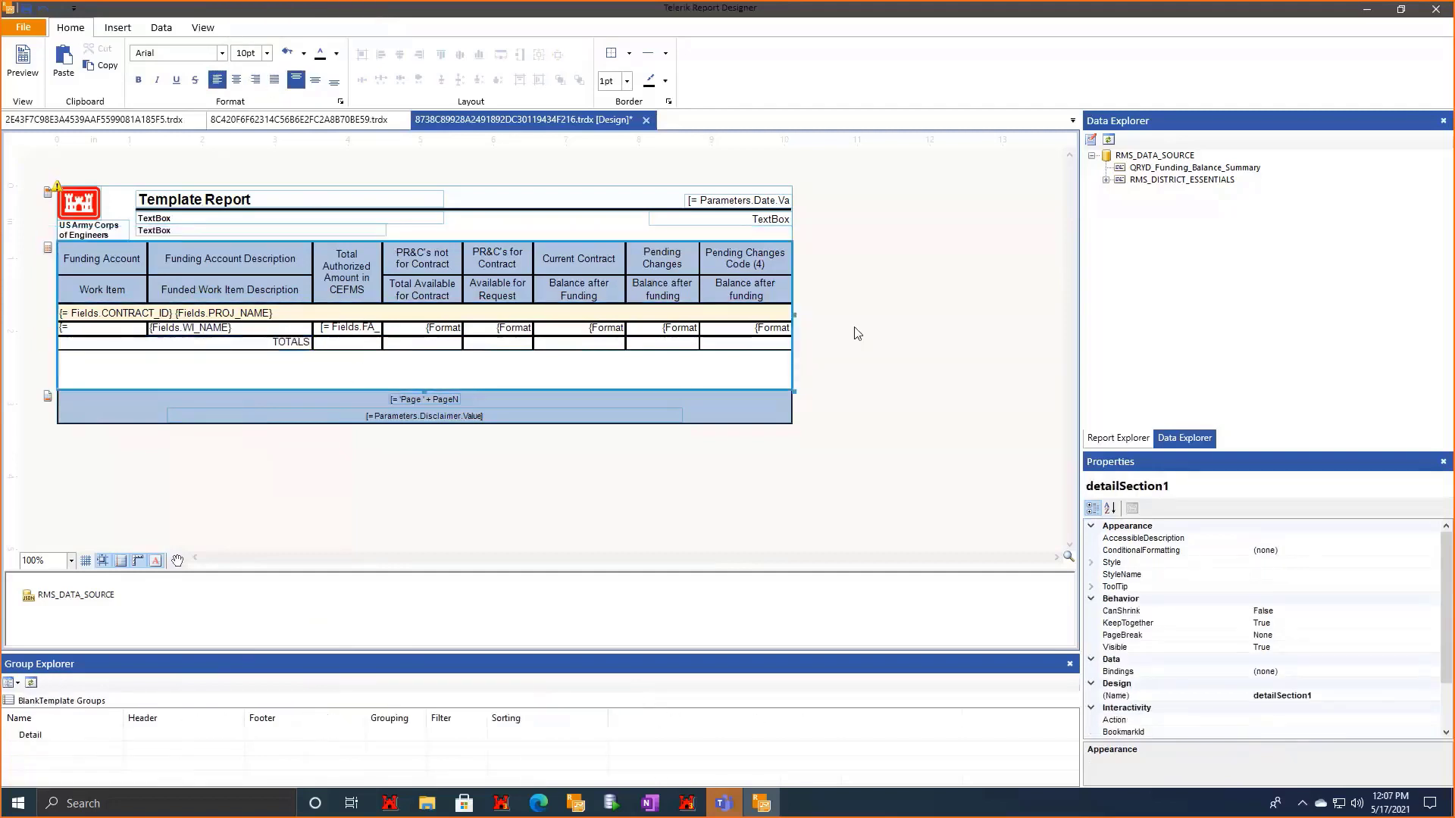
Copy the detail-row expressions for Total Authorized Amount, PR&C's not for Contract and PR&C's for Contract into the TOTALS row.
left_click(335, 329)
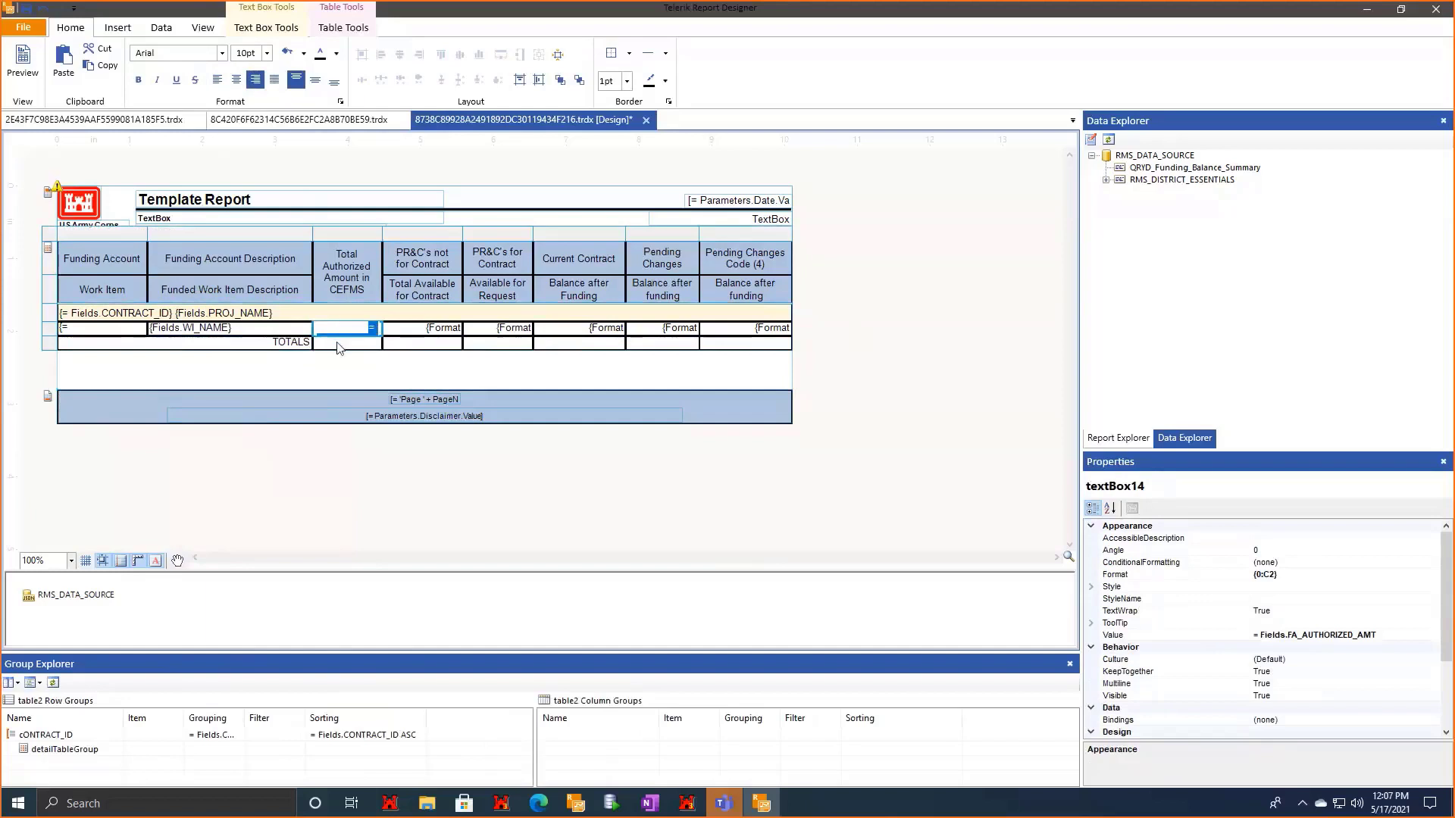
double_click(340, 346)
type("= Fields.FA_AUTHORIZED_AMT")
double_click(451, 329)
double_click(436, 344)
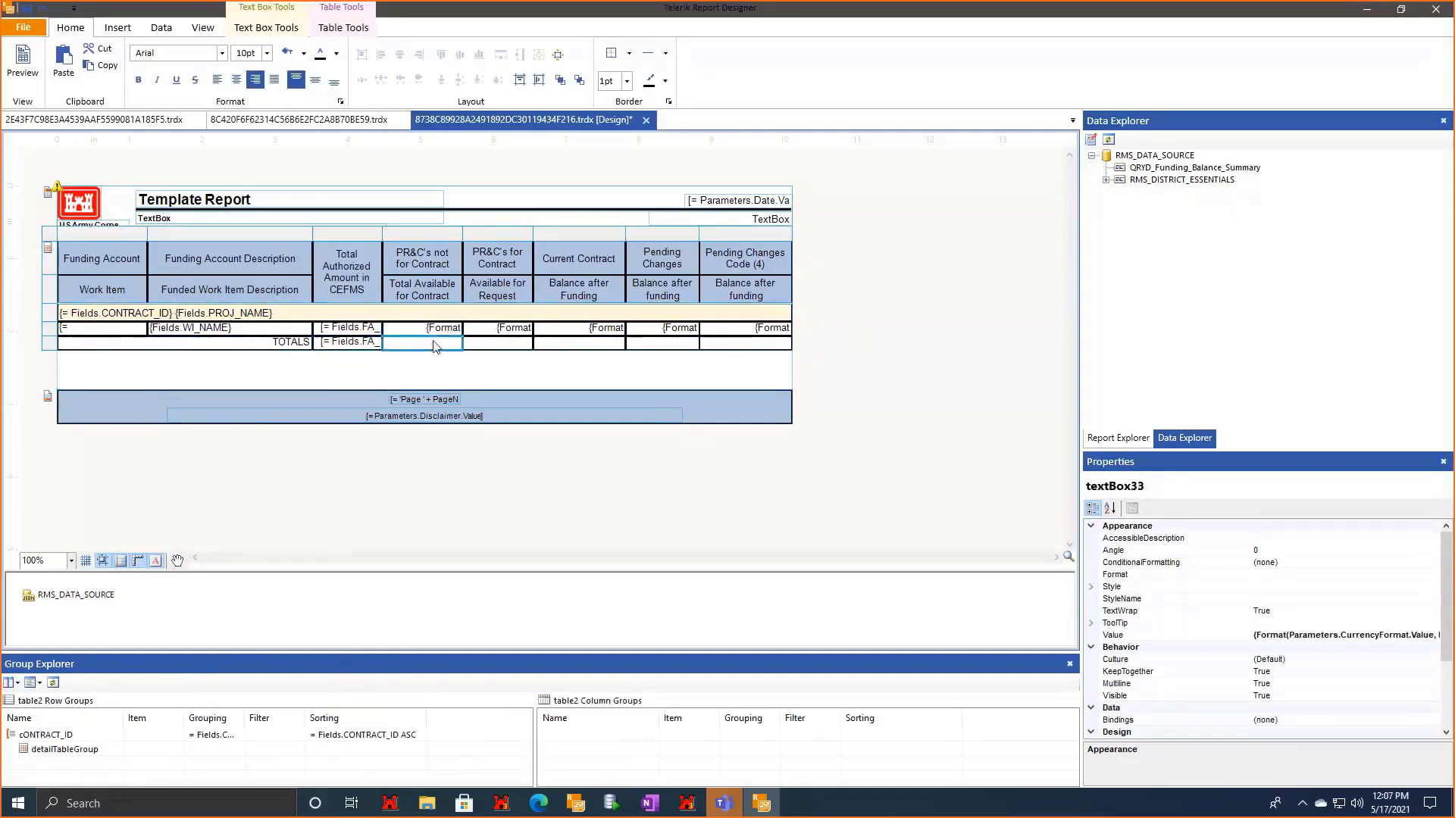
key("ctrl+v")
left_click(505, 330)
key("ctrl+c")
left_click(502, 345)
key("ctrl+v")
Copy the detail-row expressions for Current Contract and the two Pending Changes columns into the TOTALS row.
left_click(582, 318)
left_click(584, 329)
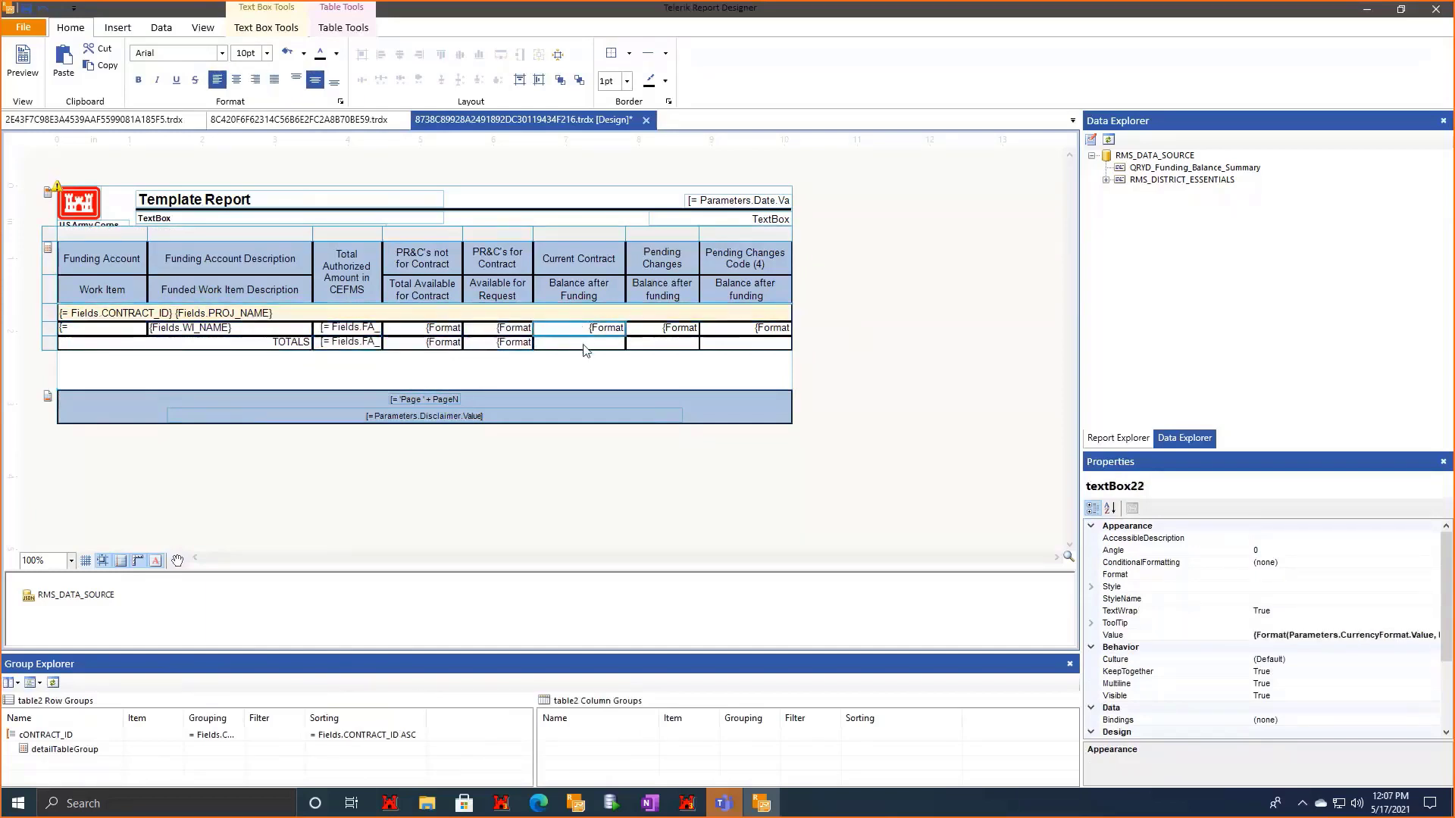
left_click(584, 346)
key("ctrl+v")
left_click(677, 331)
key("ctrl+c")
left_click(675, 346)
key("ctrl+v")
left_click(739, 331)
left_click(734, 345)
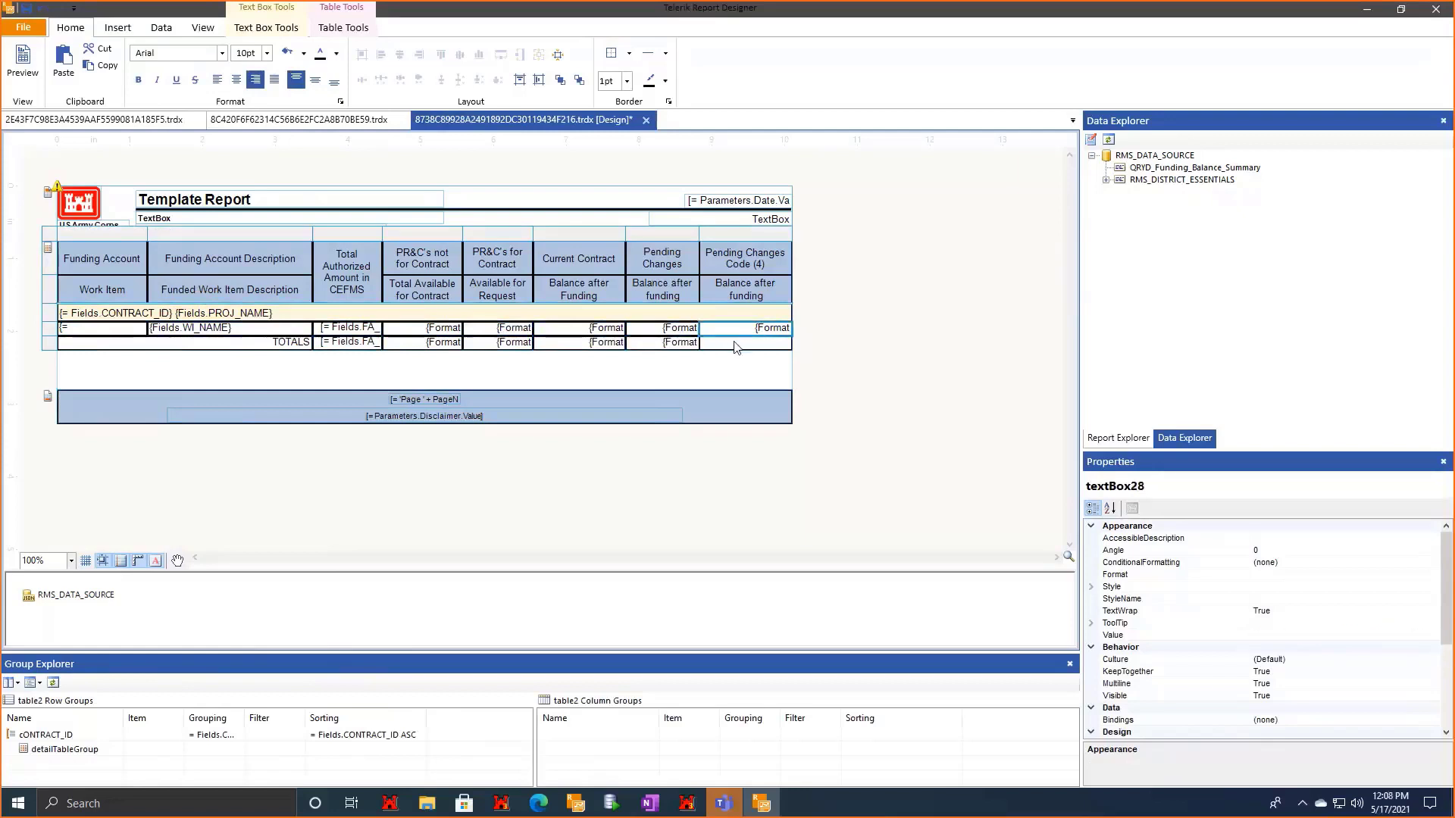
key("ctrl+v")
Change the Total Authorized Amount expression in the TOTALS row to = Sum(Fields.FA_AUTHORIZED_AMT) using the Sum aggregate function.
left_click(367, 347)
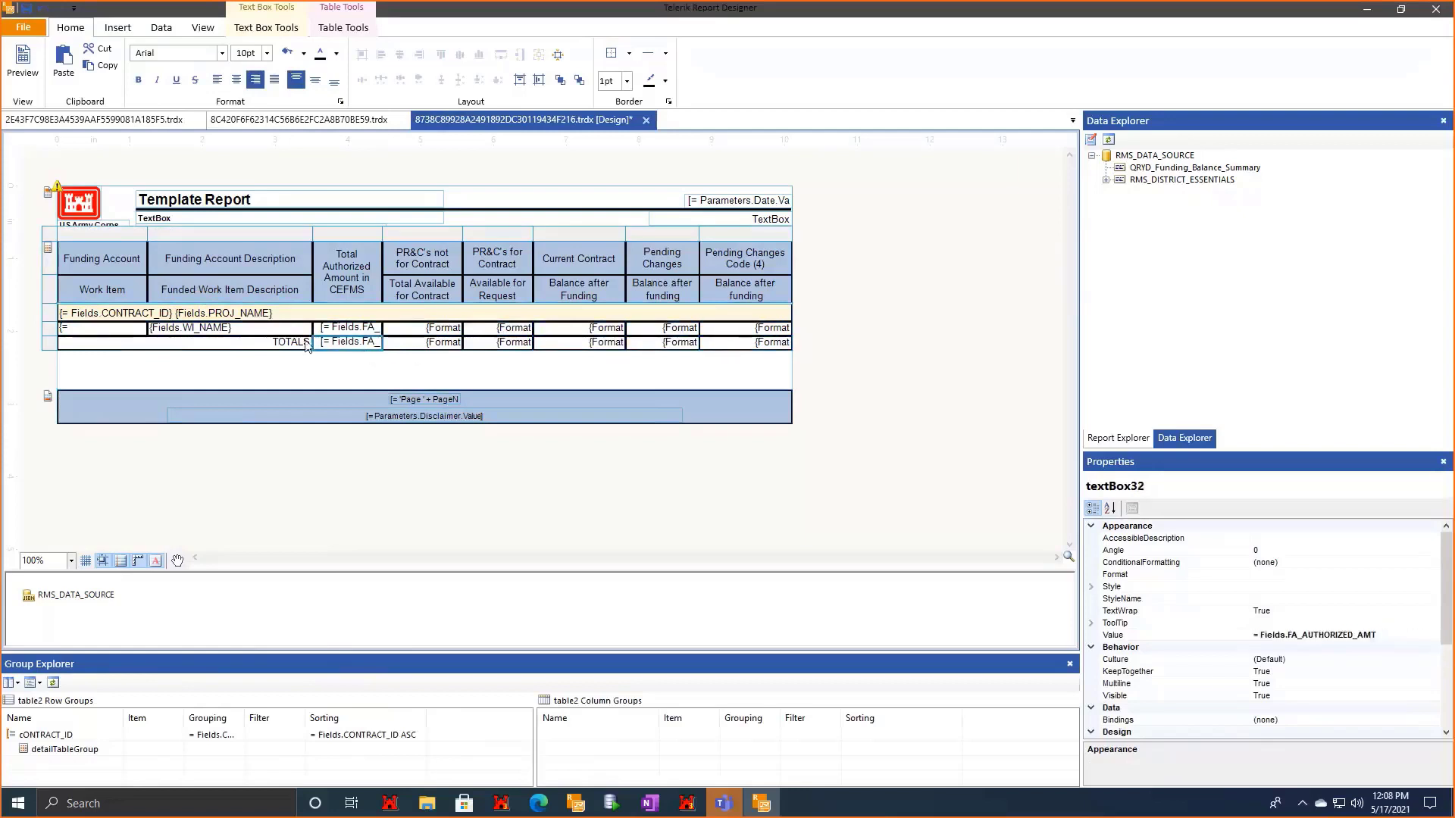
right_click(367, 348)
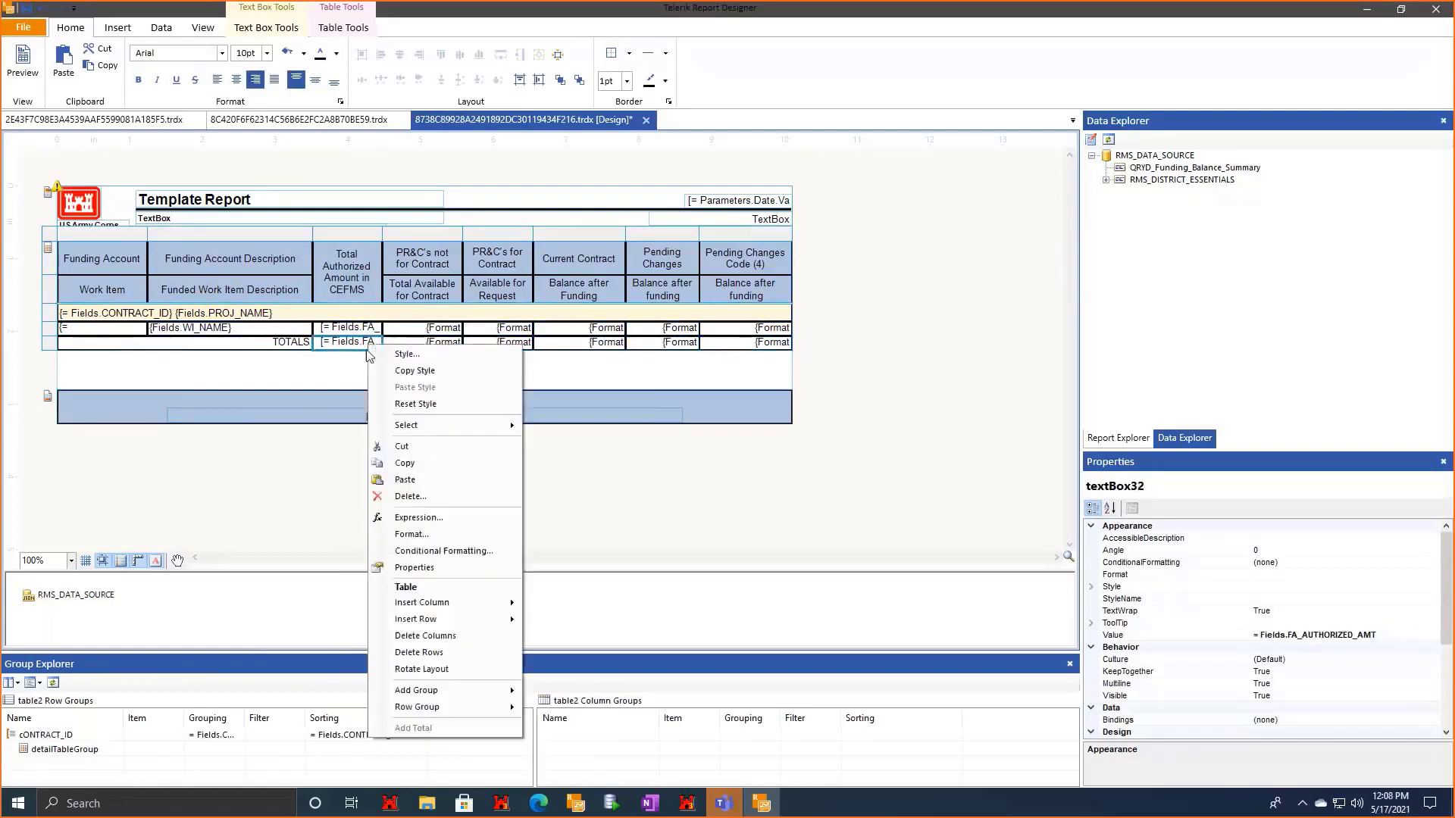
left_click(418, 517)
left_click(644, 168)
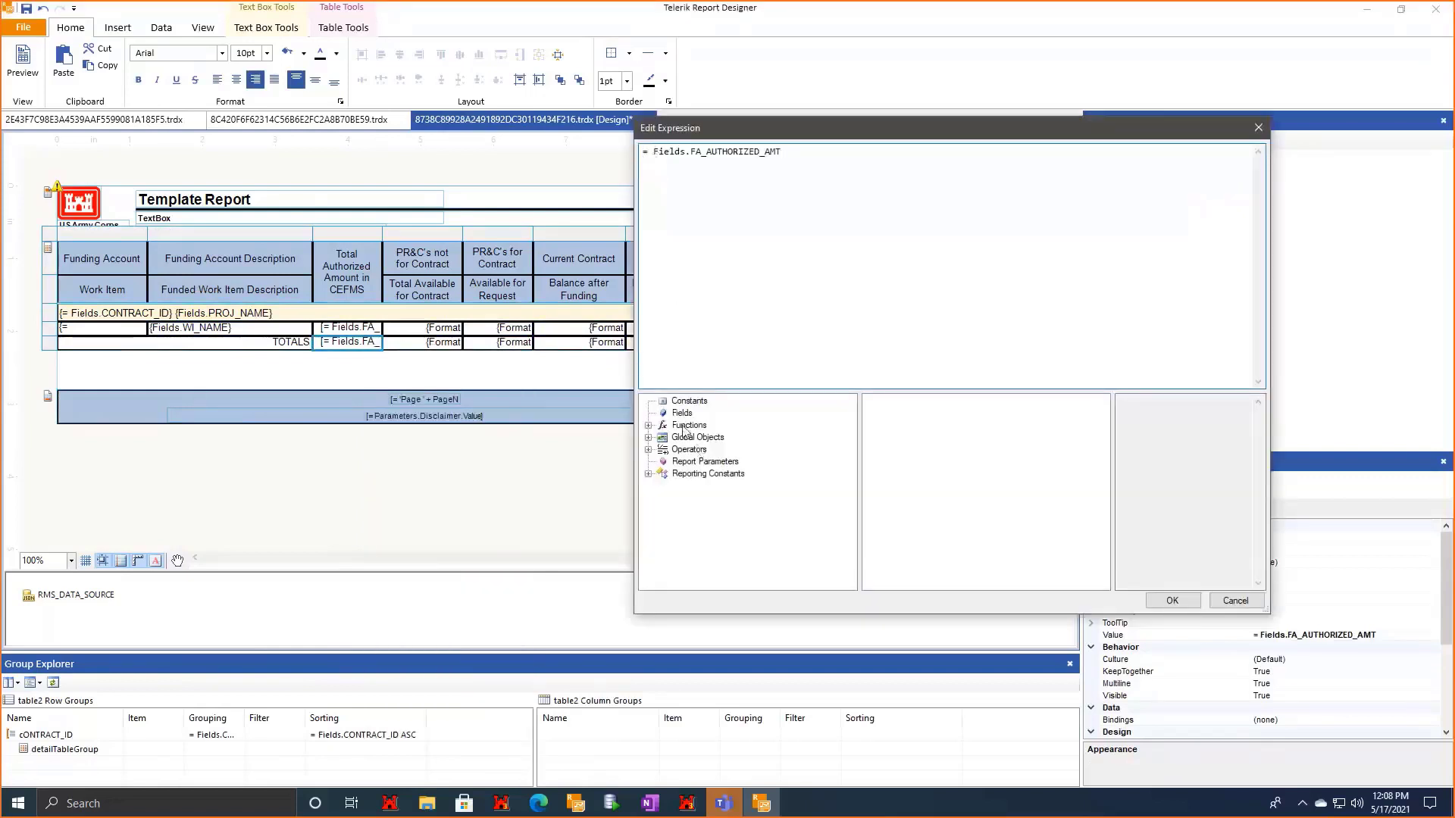
left_click(649, 426)
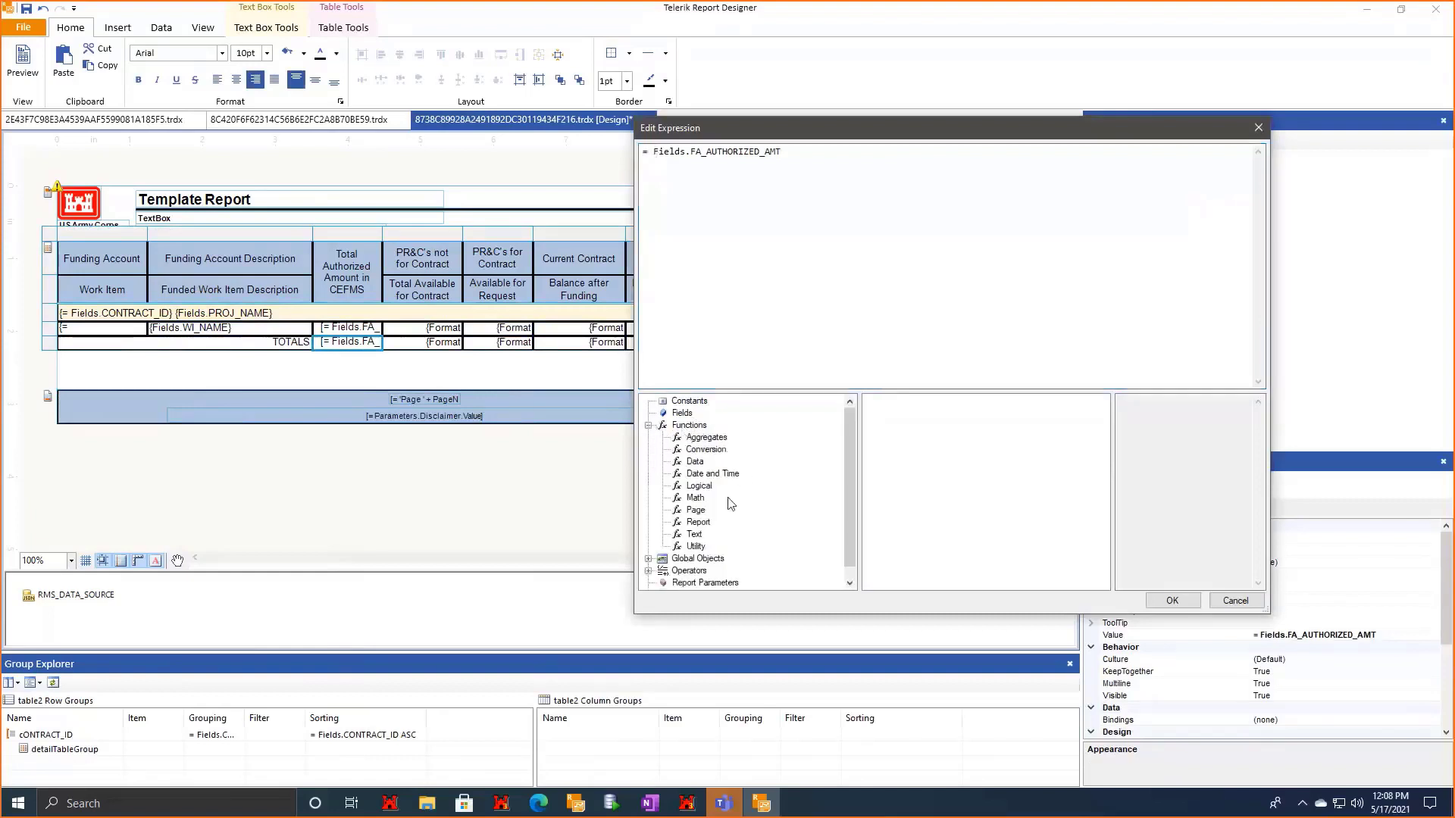
left_click(706, 438)
mouse_move(893, 538)
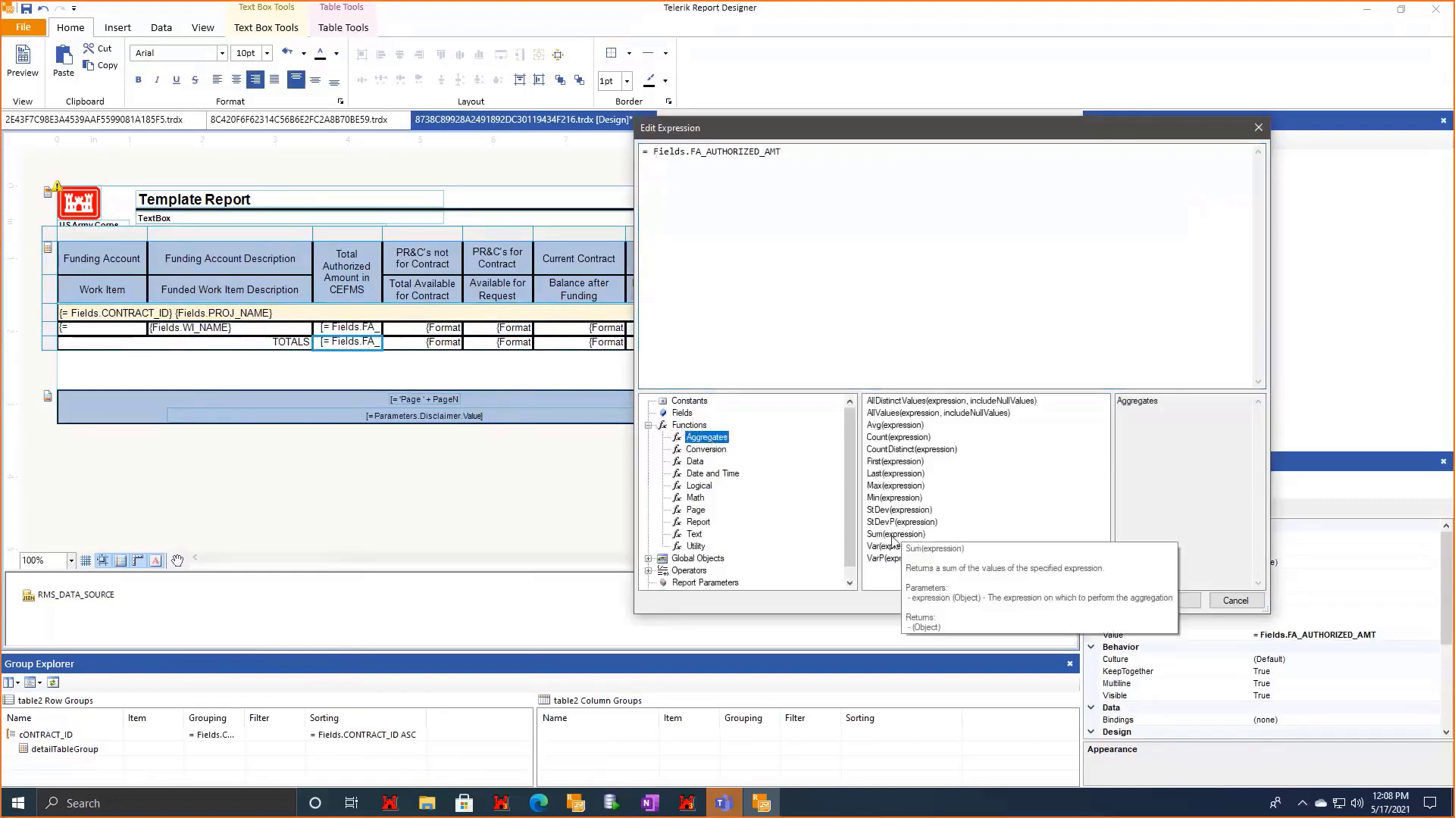
double_click(892, 535)
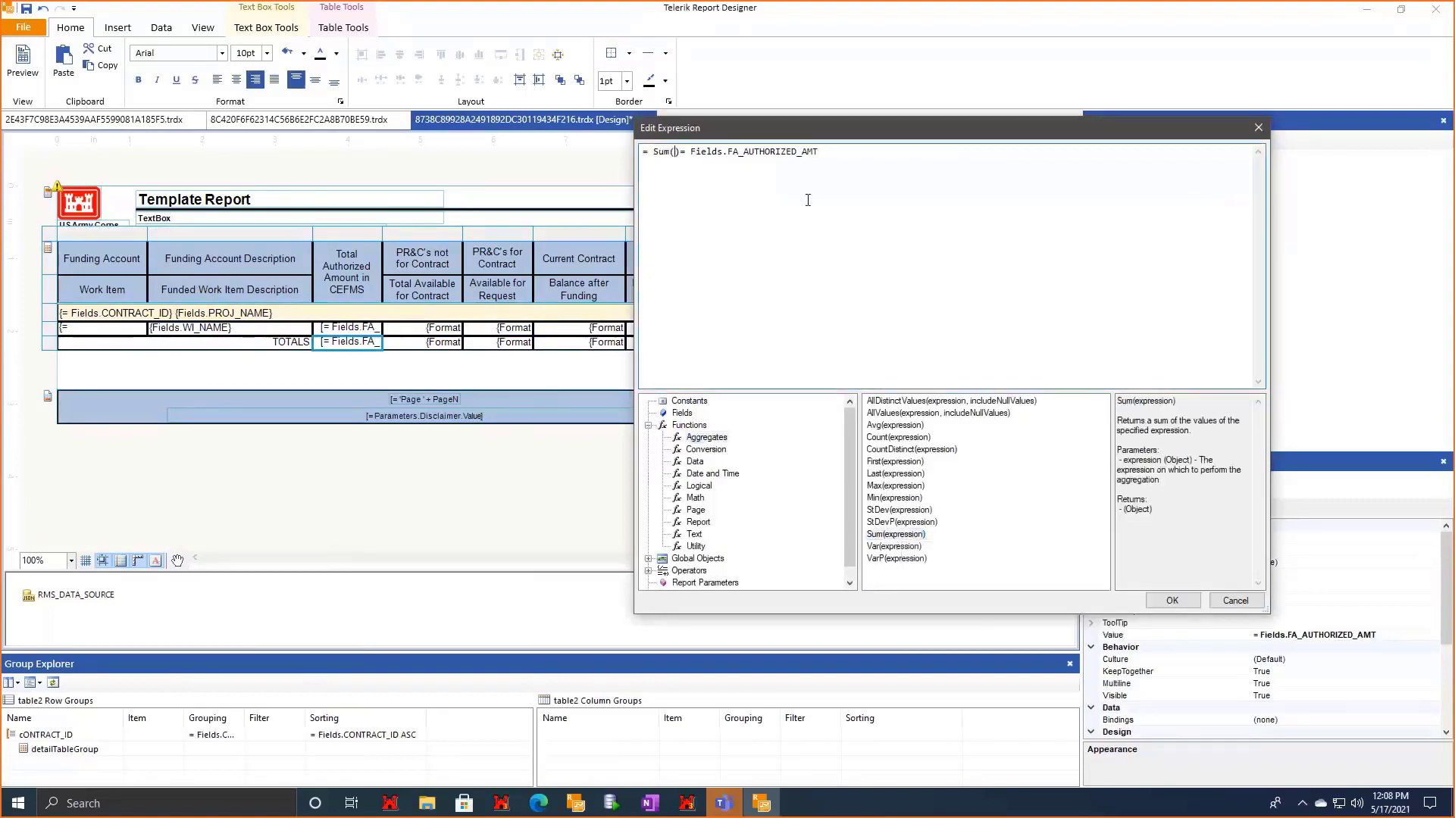
key("Delete")
key("Delete")
key("Delete")
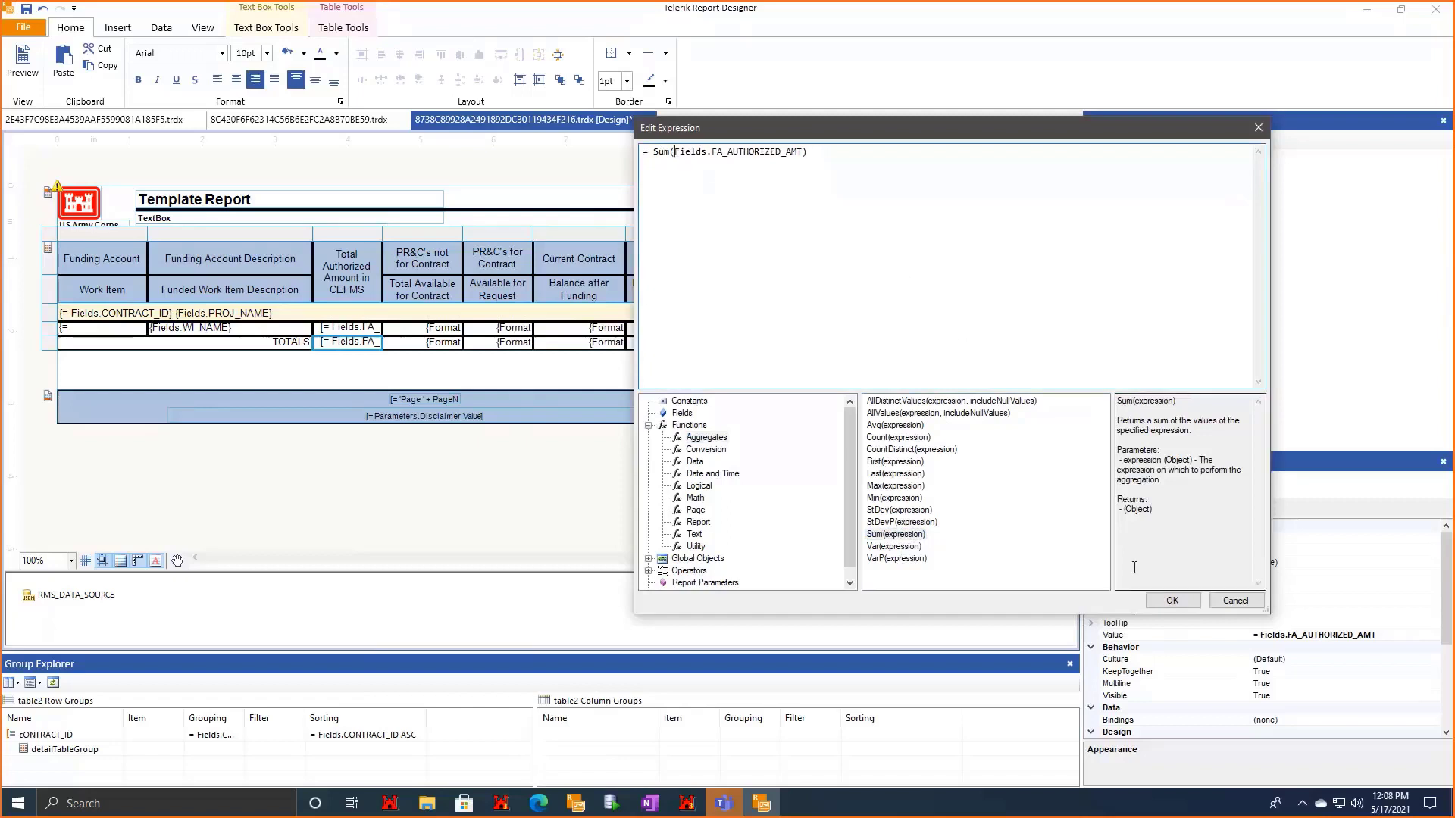
left_click(1172, 600)
Wrap the OTHER_PRACS and CONTRACT_PRACS Format expressions each in Sum() in the TOTALS cell under PR&C's not for Contract.
right_click(441, 349)
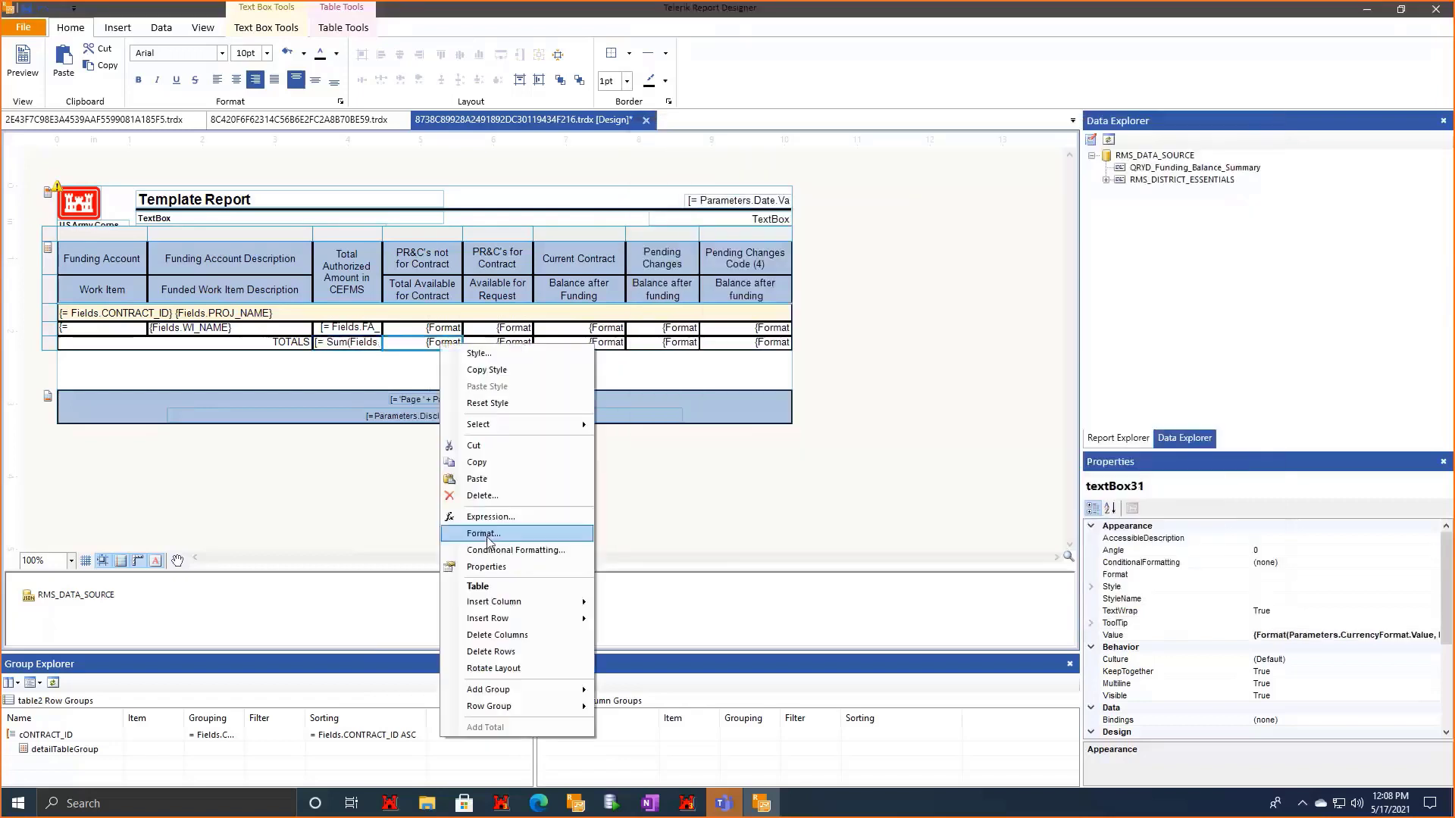
left_click(462, 531)
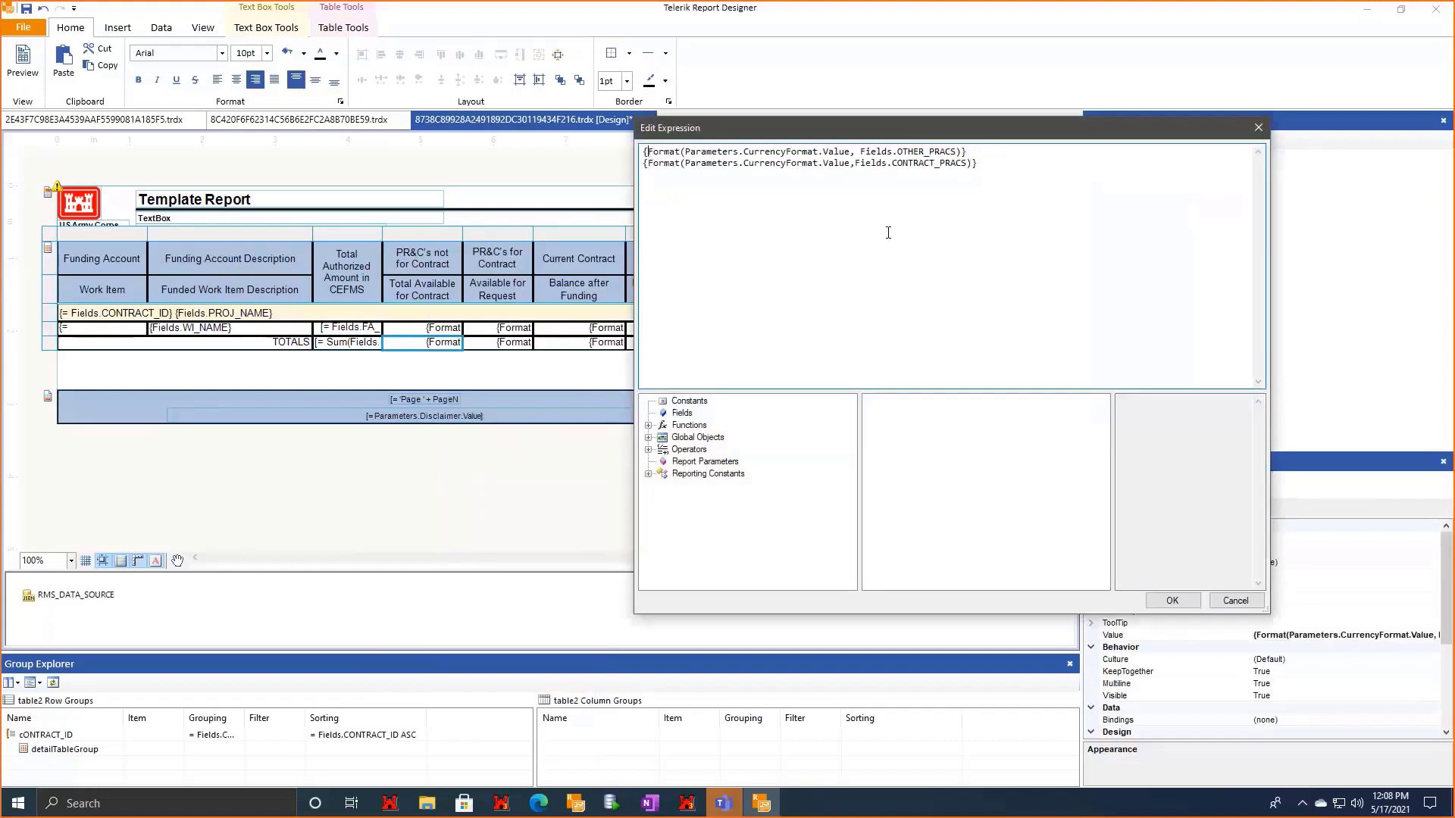
type("Sum(")
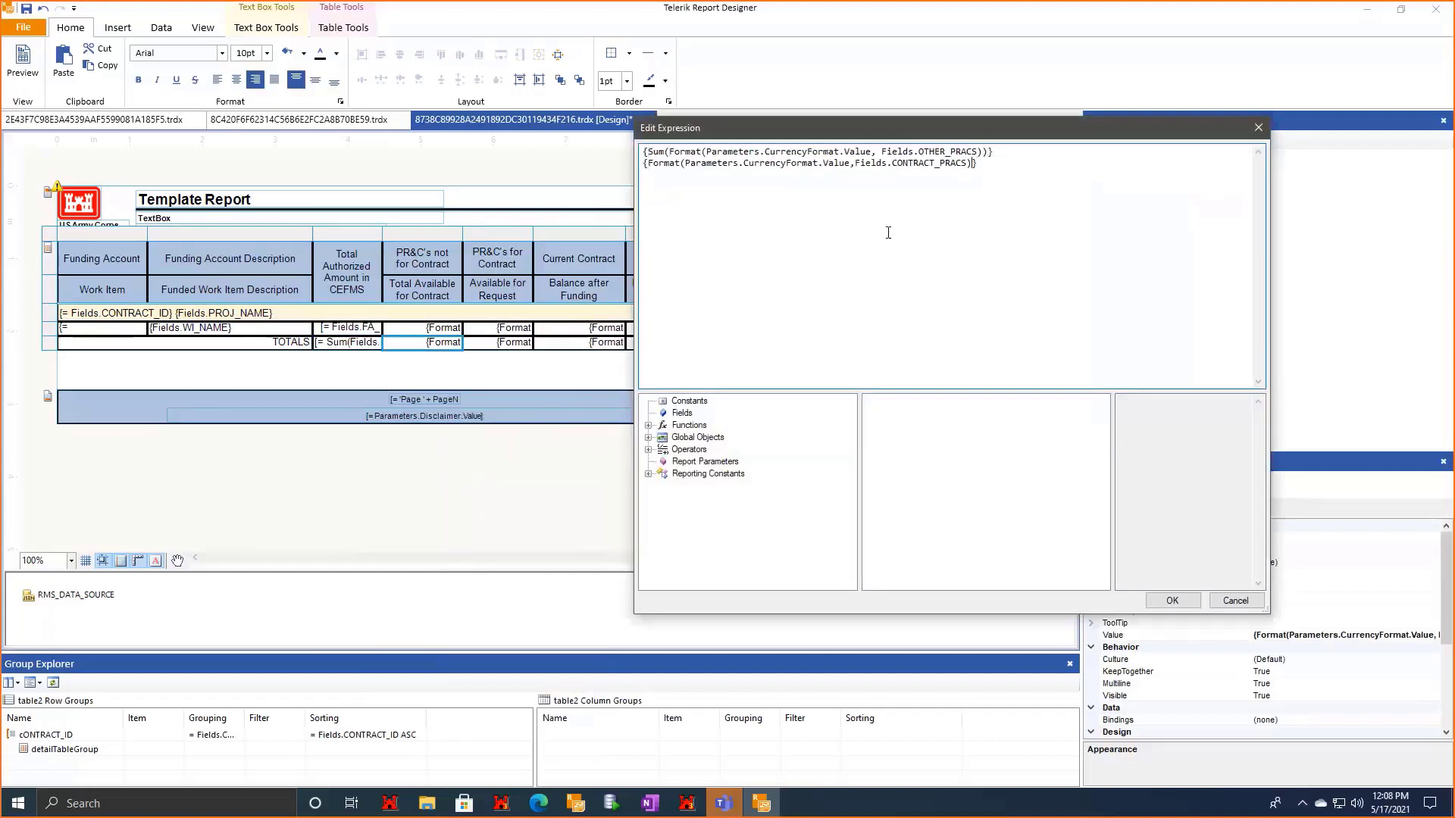
type("Sum(")
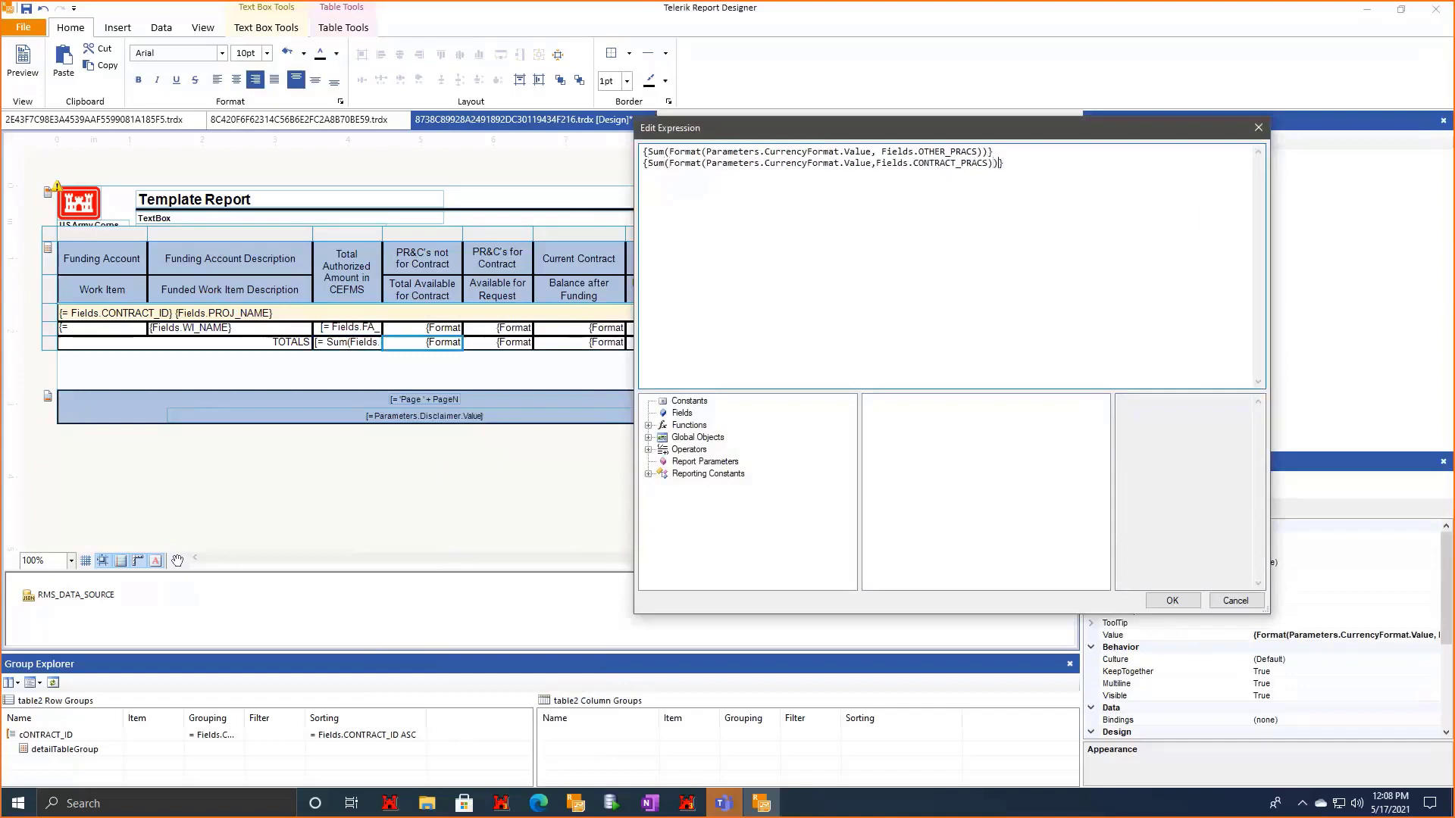
left_click(1179, 603)
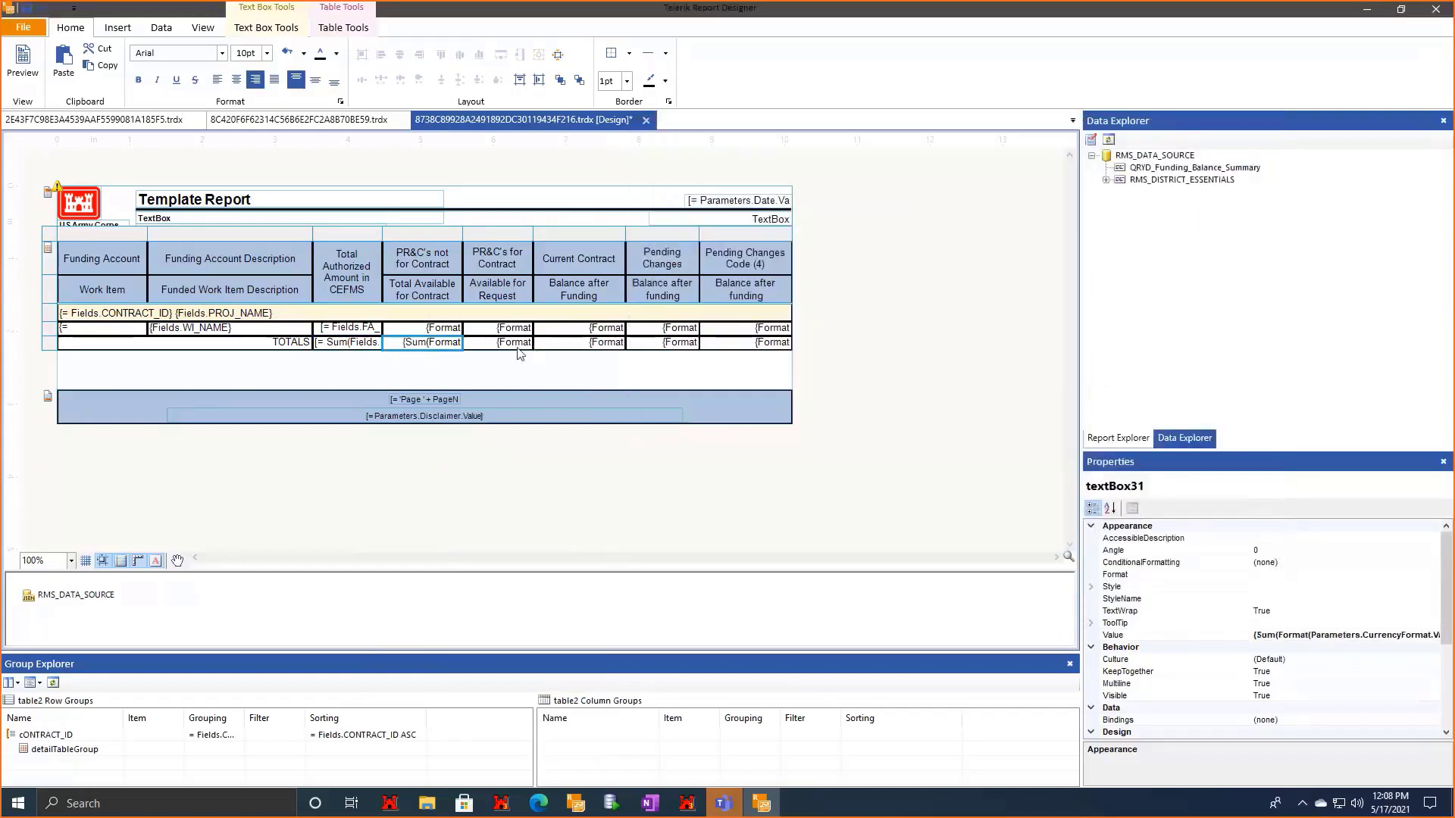
Wrap the CONTRACT_PRACS and AVAILABLE Format expressions each in Sum() in the TOTALS cell under PR&C's for Contract.
right_click(516, 332)
left_click(569, 517)
left_click(689, 163)
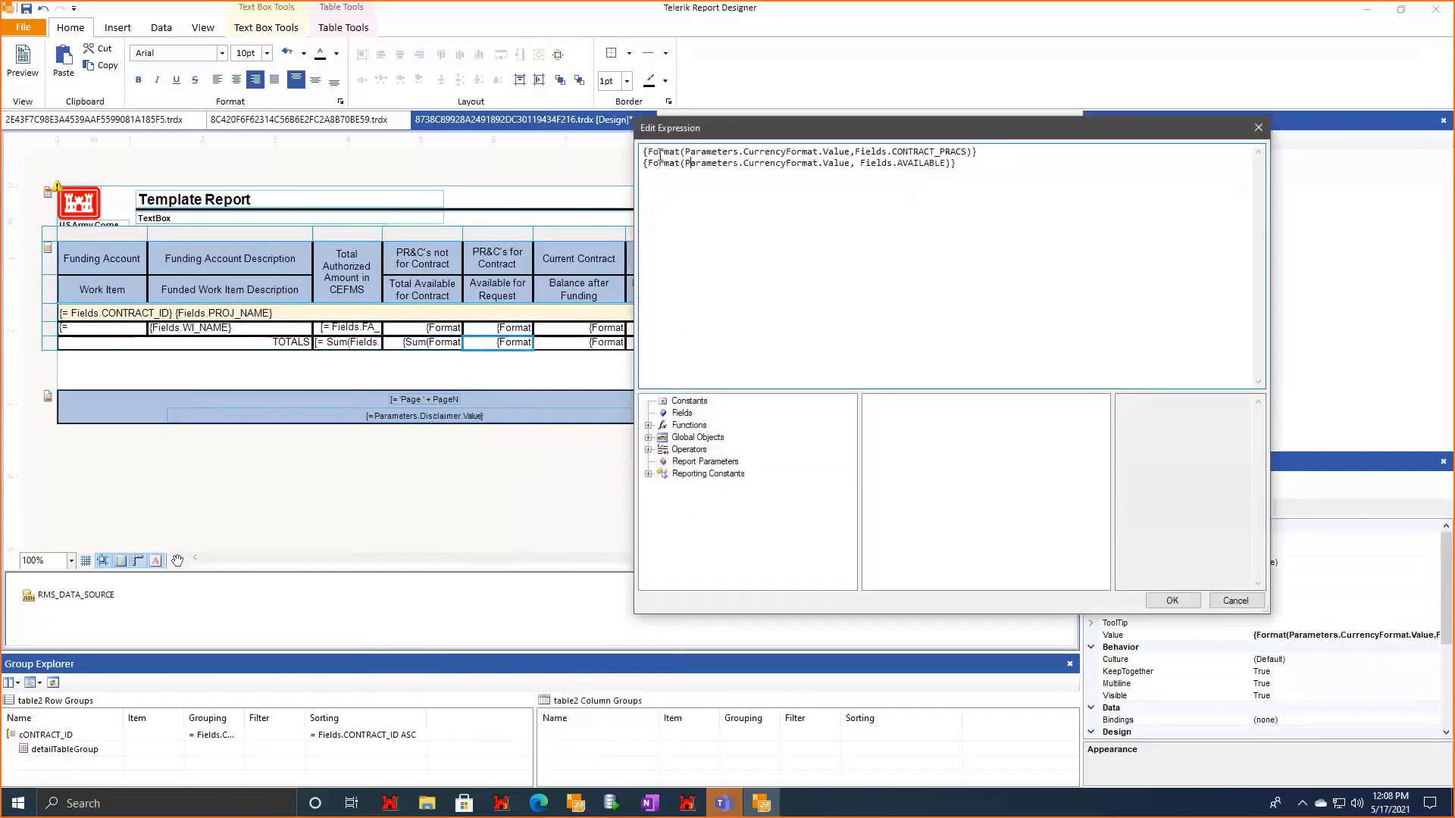
type("Sum(")
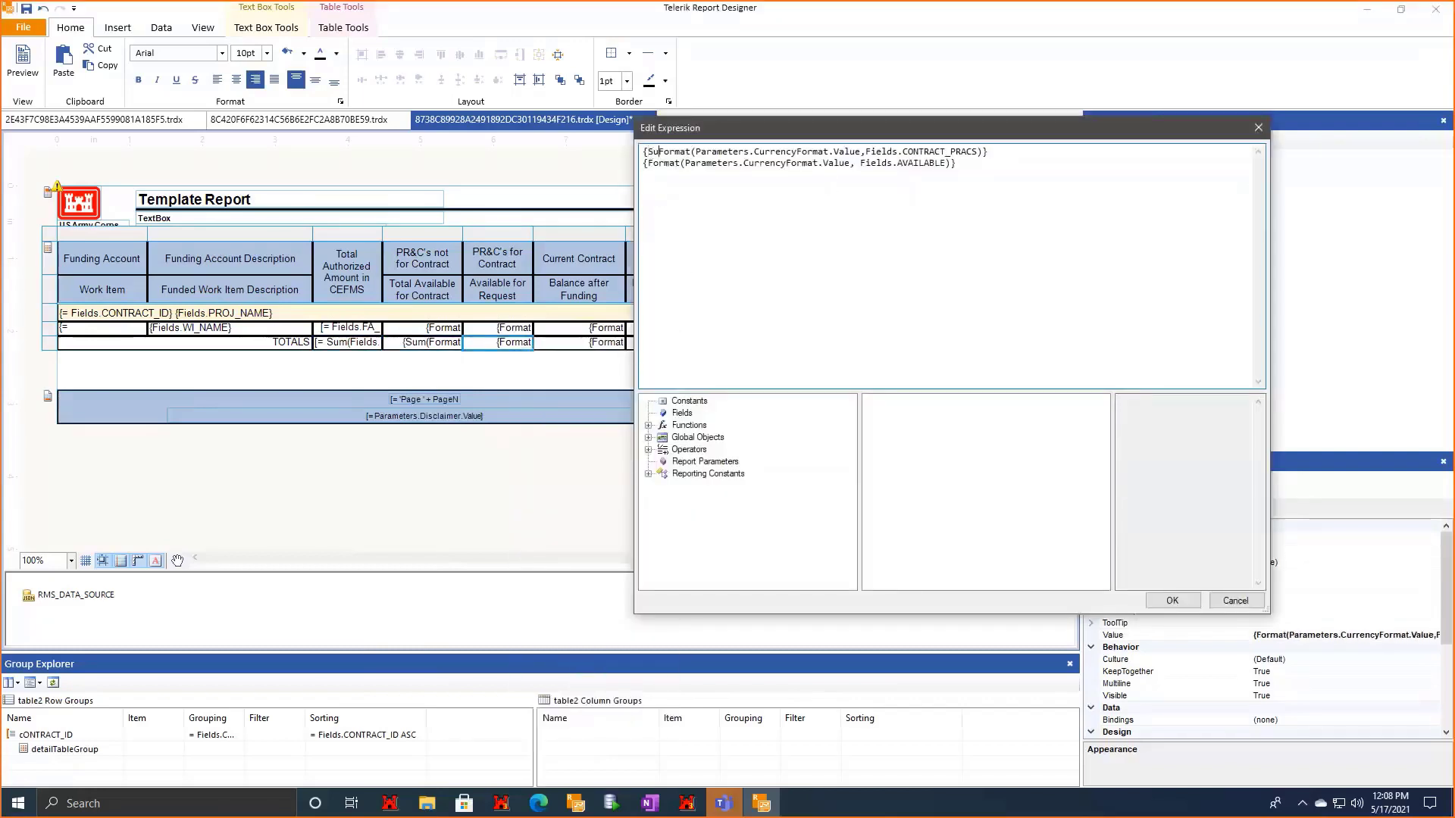
key("End")
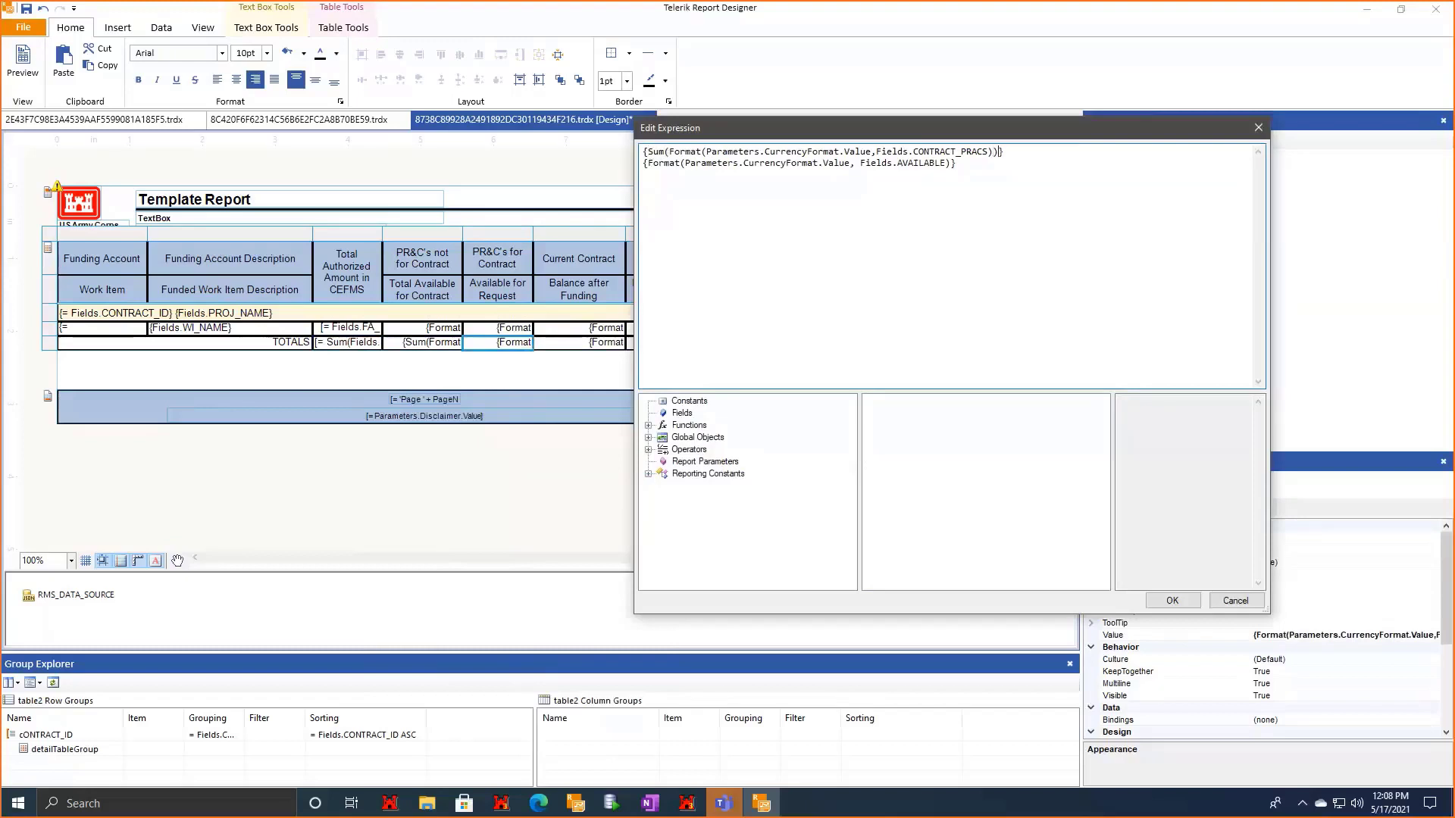
type("Sum(")
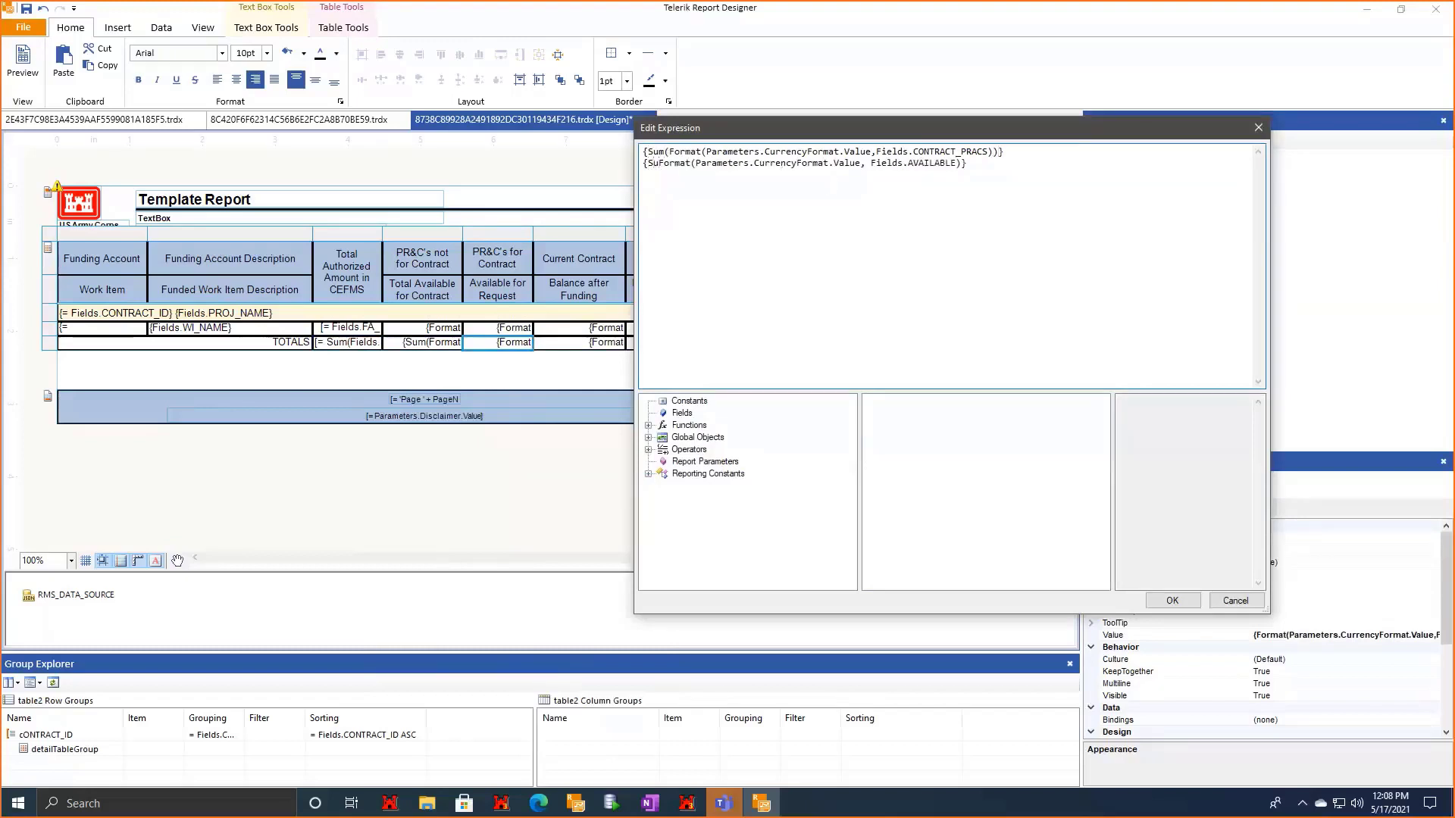
key("End")
left_click(1172, 600)
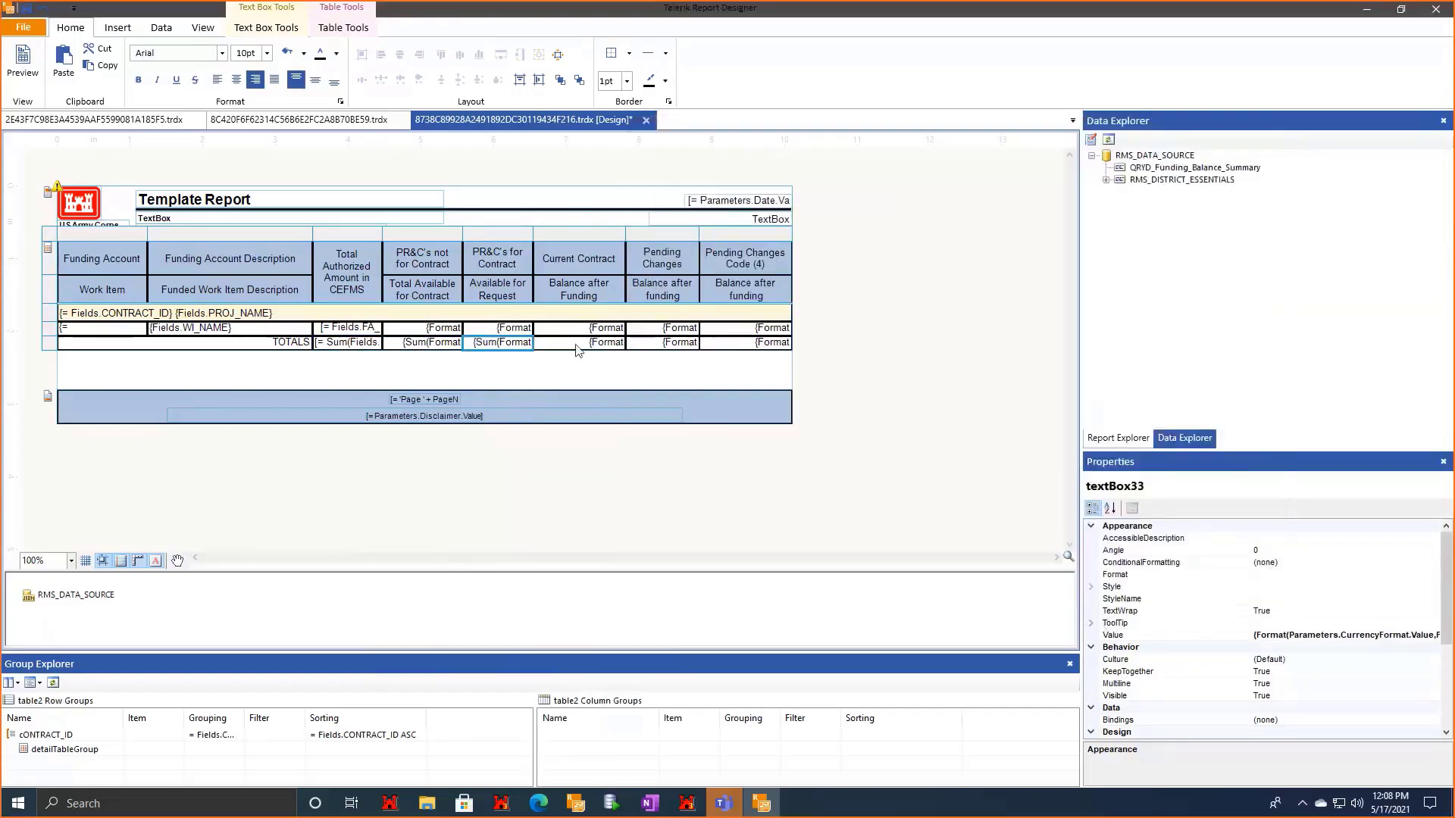
Wrap the CURRENT_CONTRACT and CURRENT_CONTINGENCY Format expressions each in Sum() in the TOTALS cell under Current Contract.
right_click(579, 341)
left_click(659, 513)
left_click(748, 163)
type("Sum(Format(Parameters.CurrencyFormat.Value, Fields.CURRENT_CONTRACT)}")
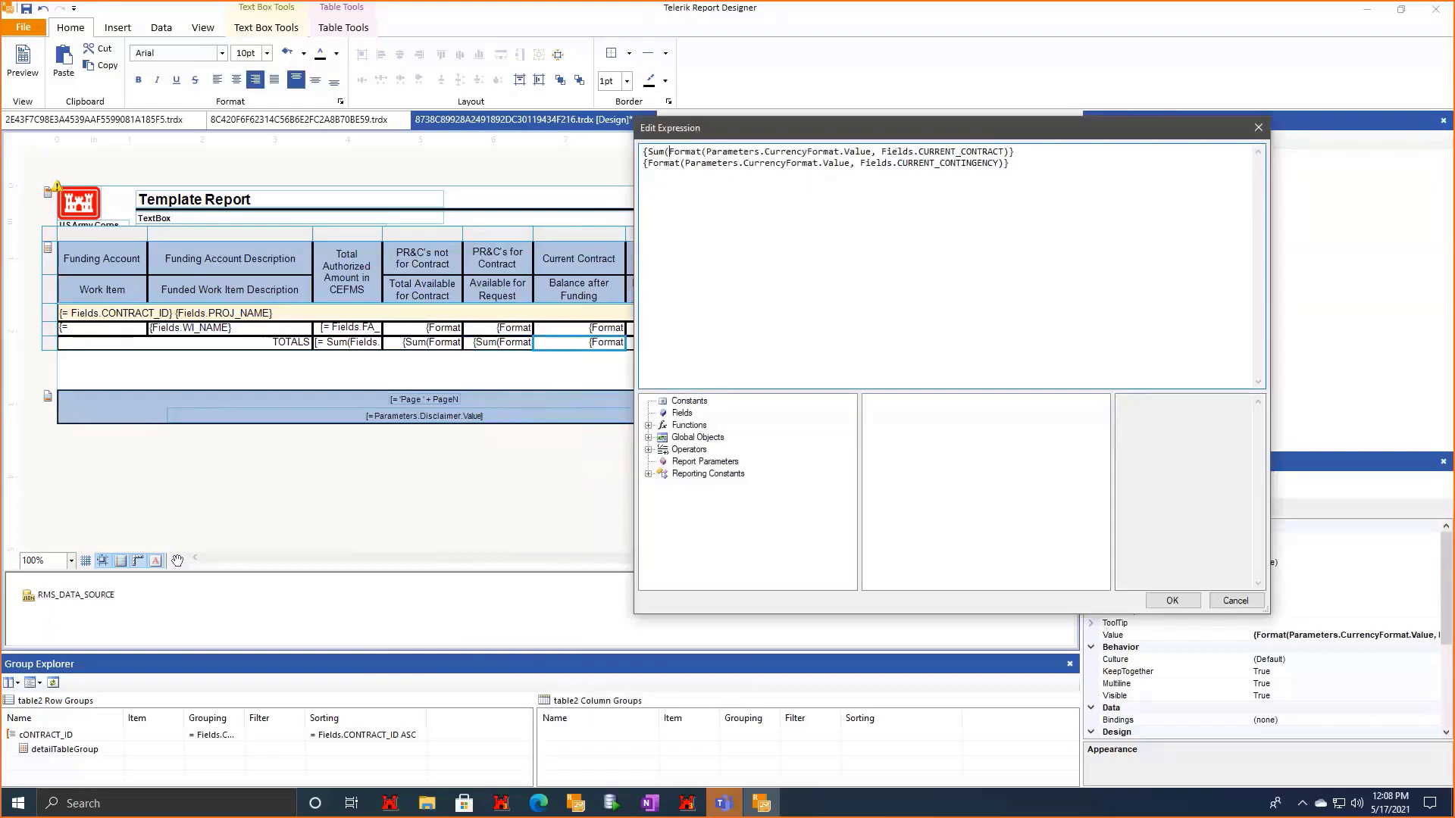
key("End")
key("Left")
type(")")
key("Down")
key("Home")
key("Right")
type("Sum(")
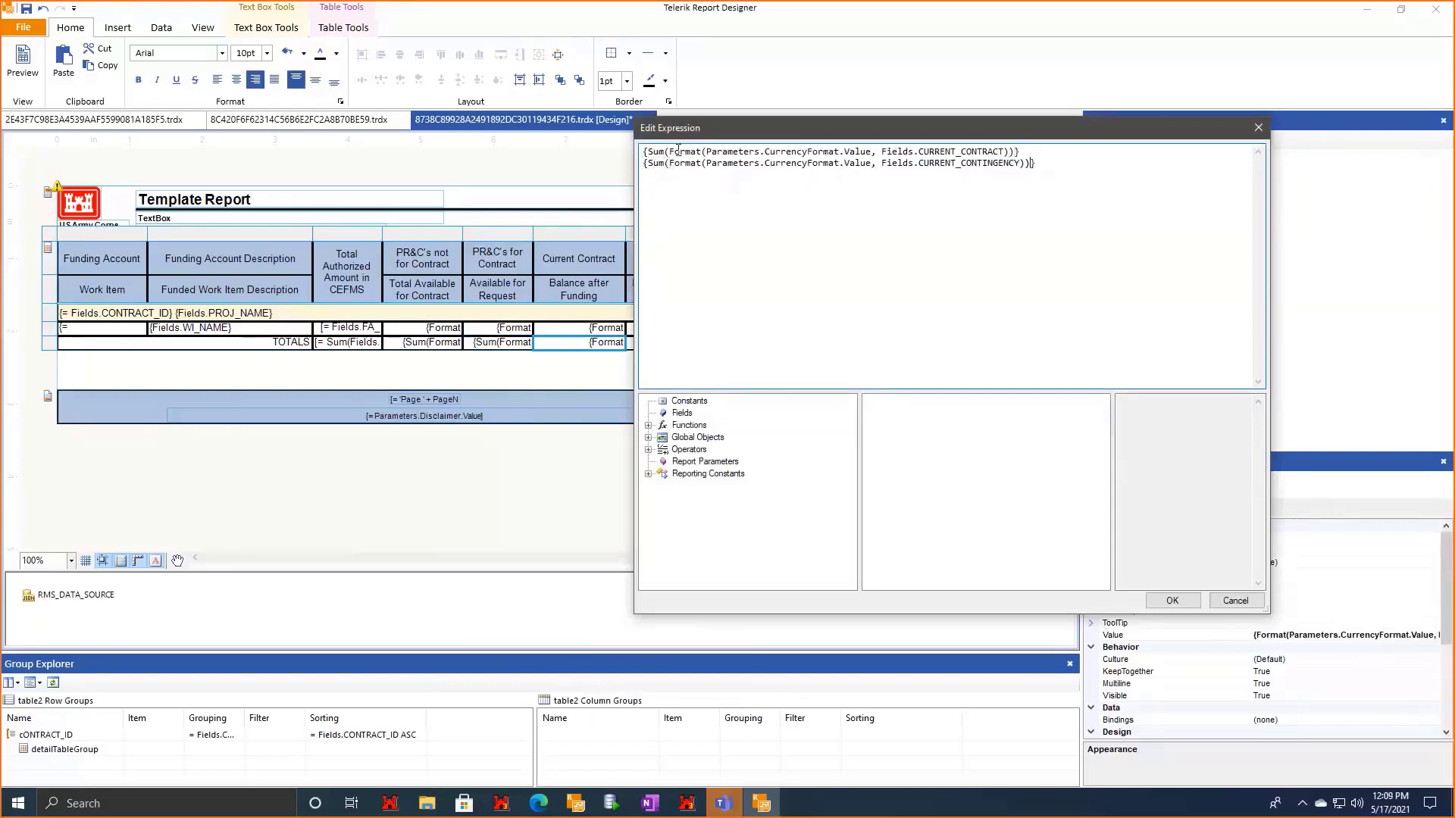
left_click(1171, 600)
Wrap the PENDMODS_CONTRACT and EST_CONTINGENCY Format expressions each in Sum() in the TOTALS cell under Pending Changes Code (5).
right_click(660, 344)
left_click(708, 517)
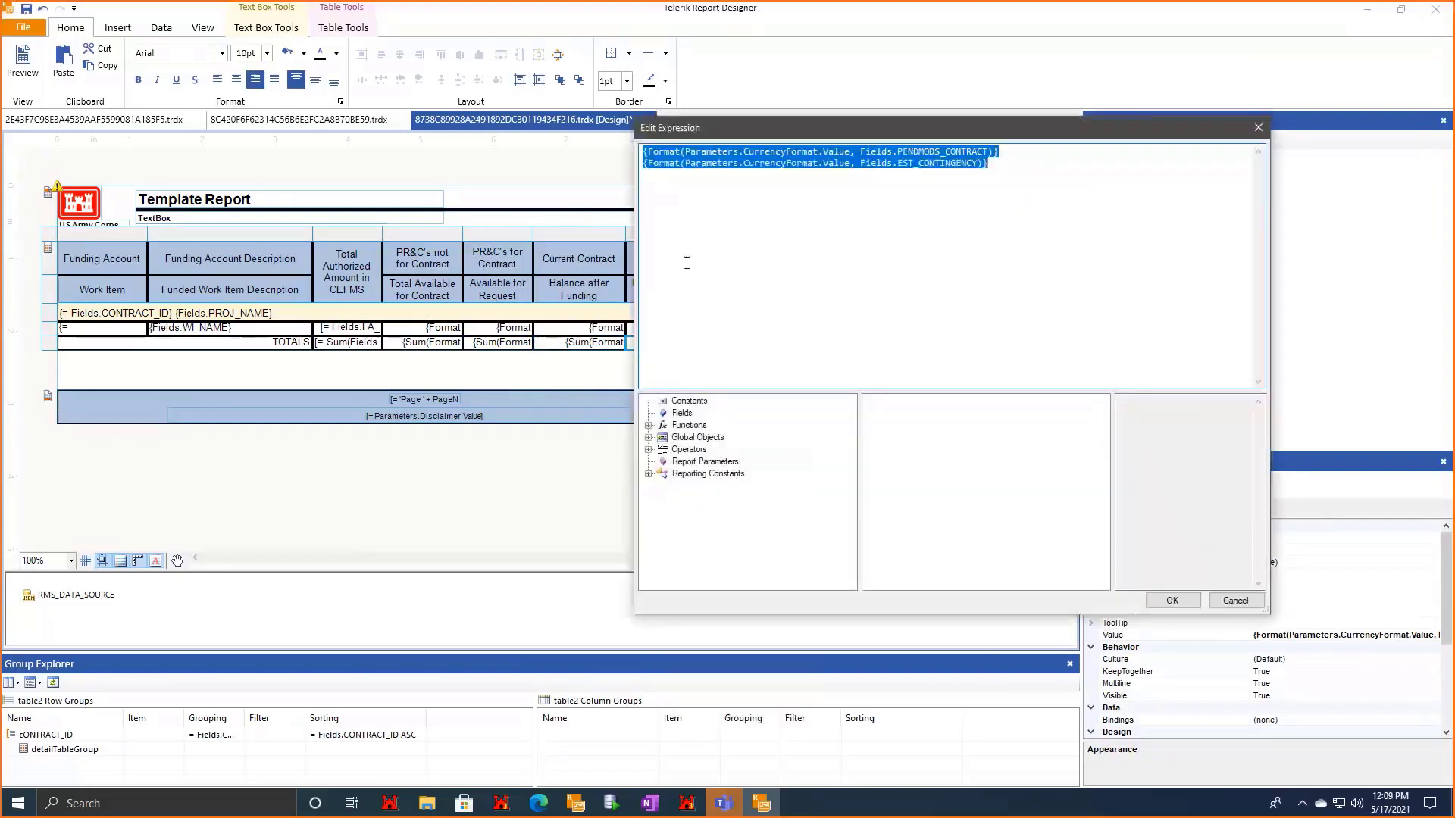
key("Home")
key("Right")
type("Sum(")
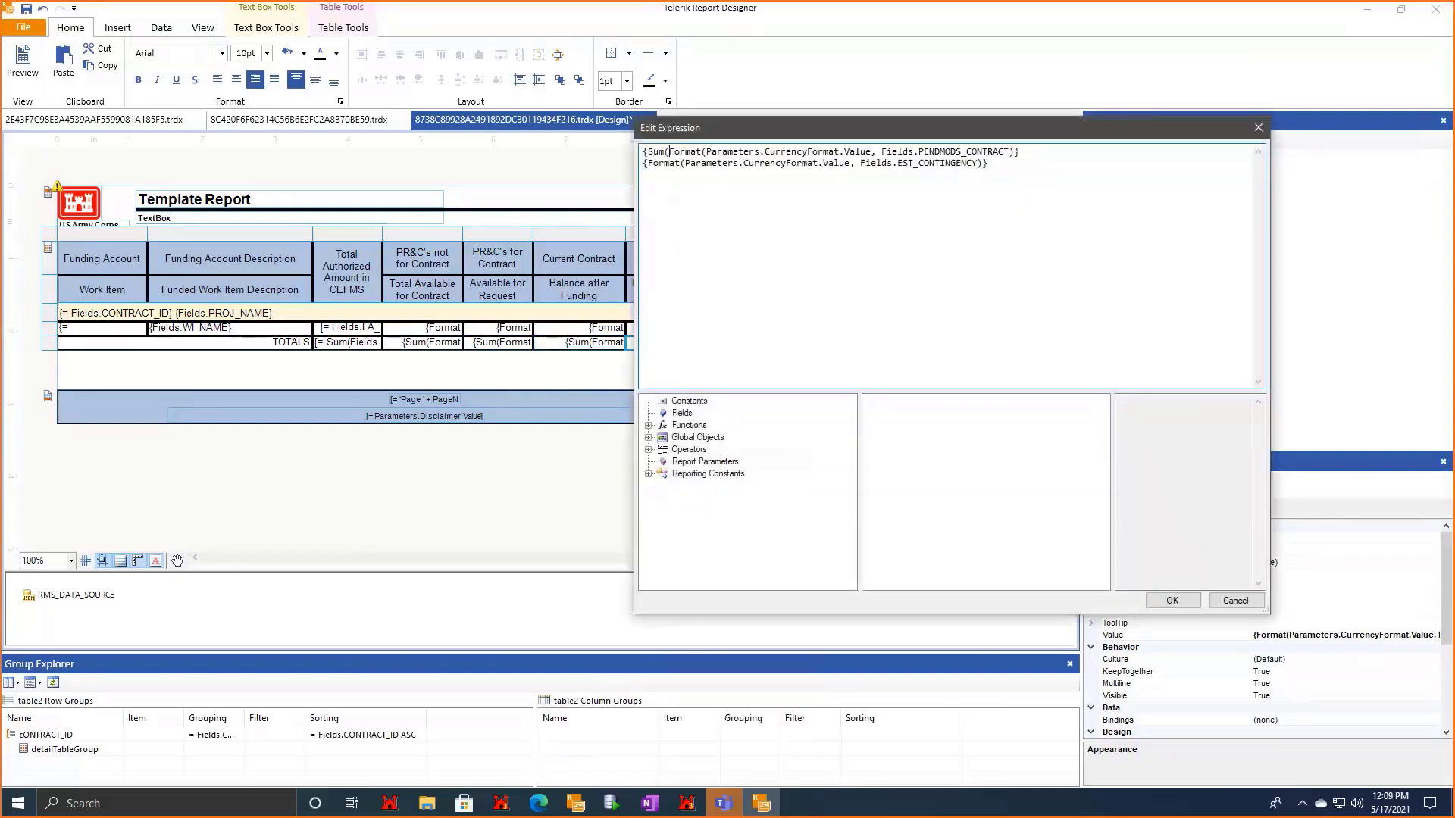
key("Home")
key("Right")
type("Sum(")
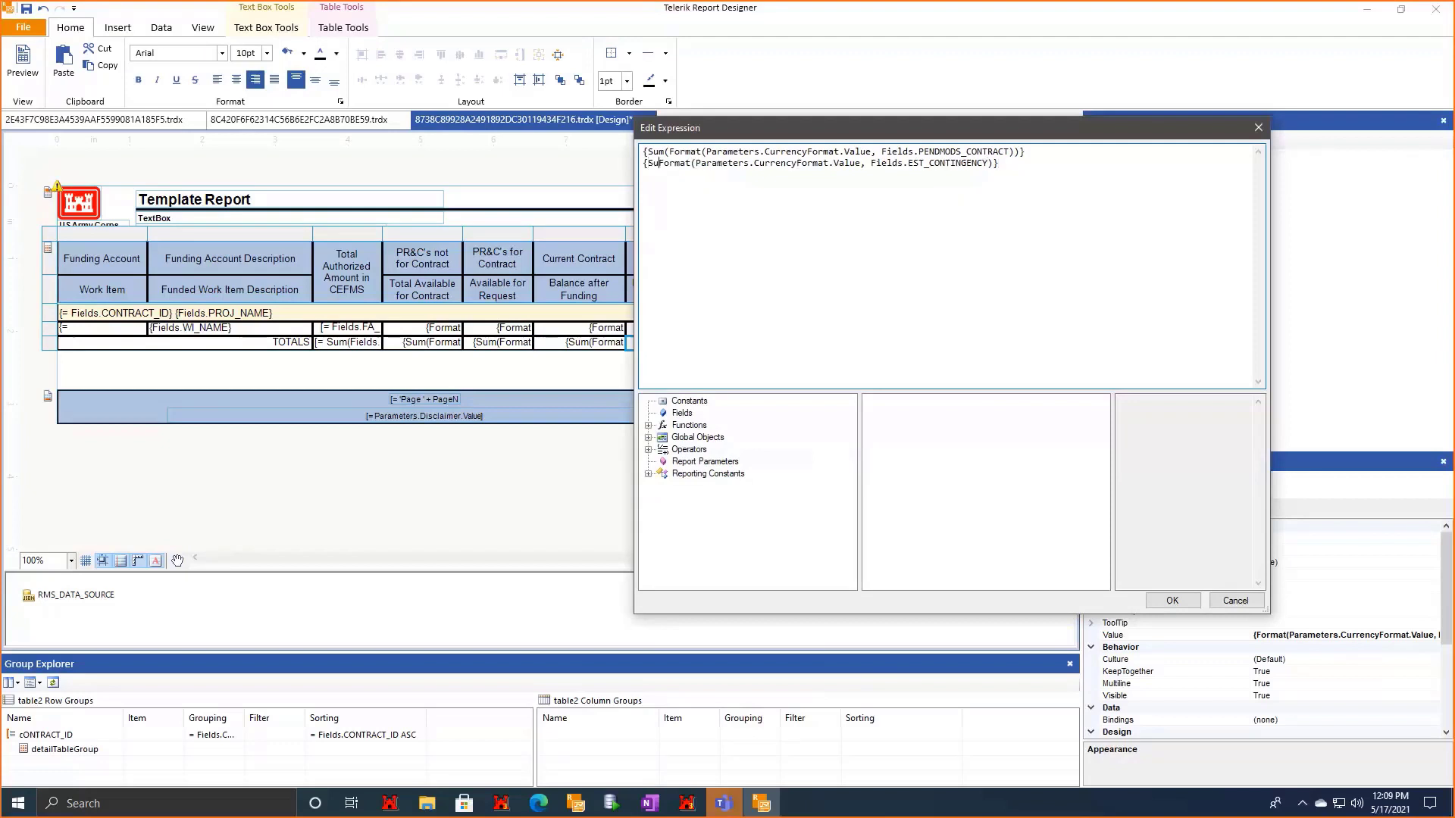
key("End")
key("Left")
type(")")
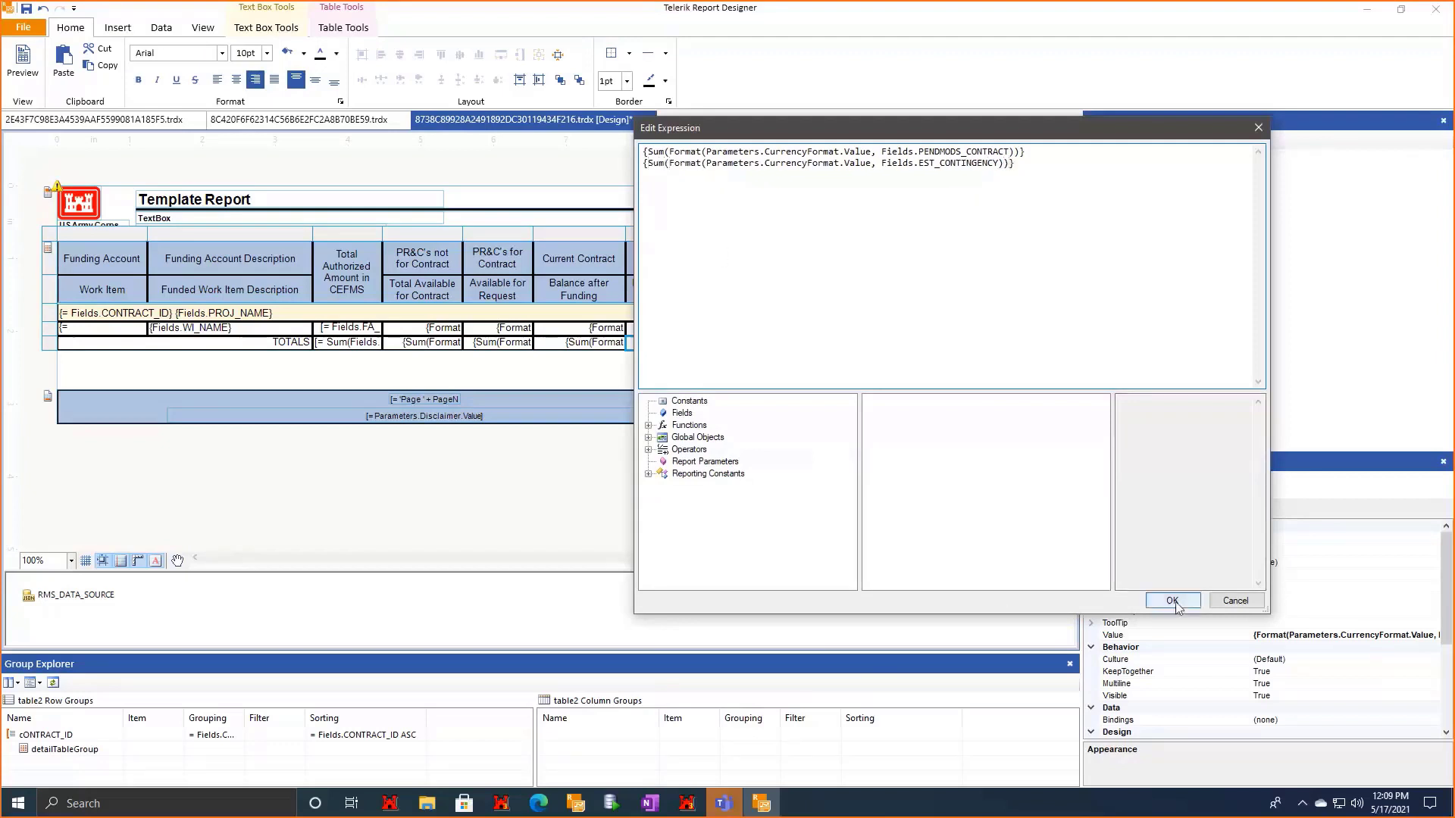
left_click(1172, 601)
Wrap the UNFMODS_CONTRACT and UNFUNDED_CONTINGENCY Format expressions each in Sum() in the TOTALS cell under Pending Changes Code (4).
right_click(758, 342)
left_click(862, 515)
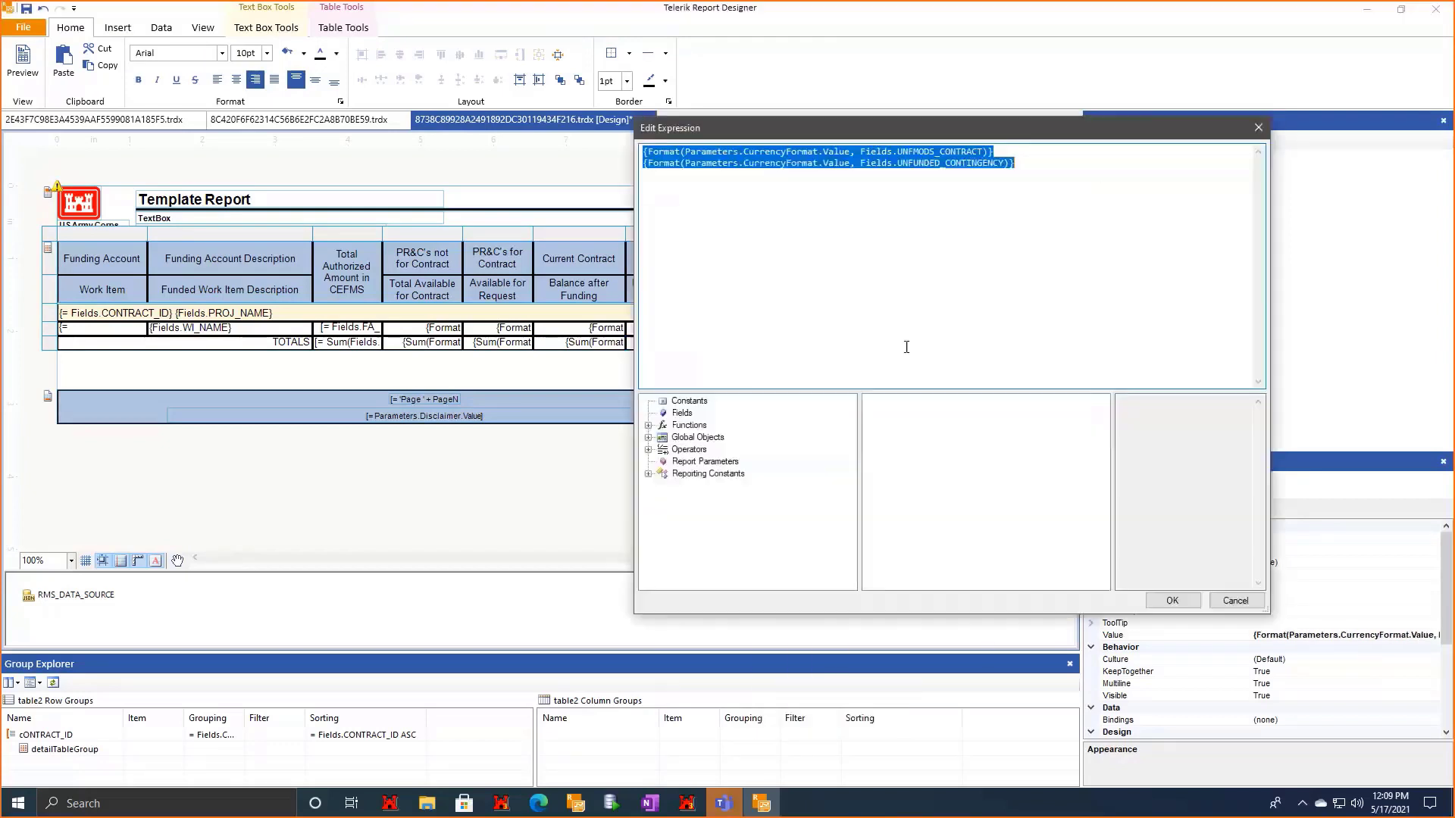
left_click(649, 161)
type("Sum(")
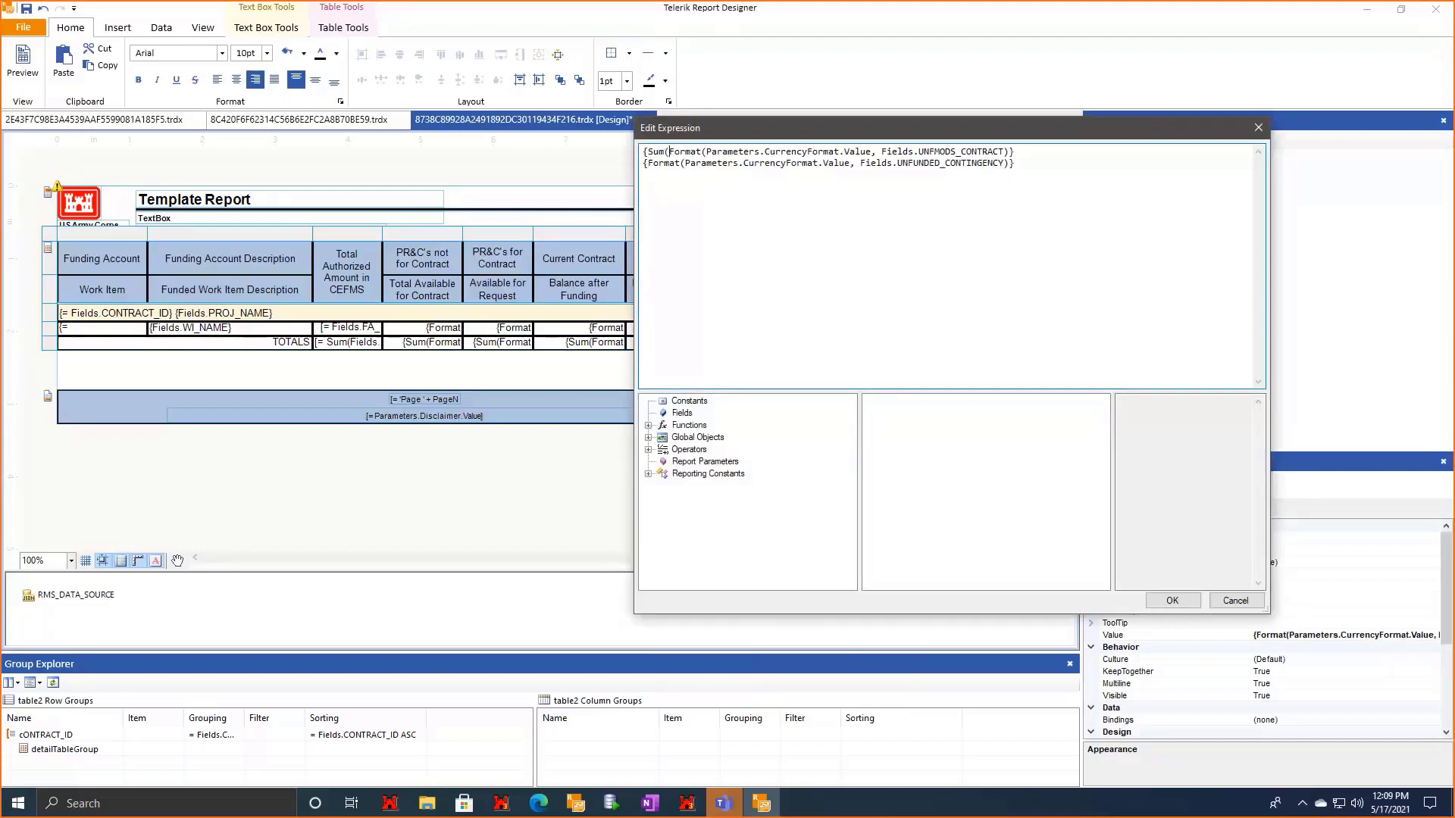
type("Sum(")
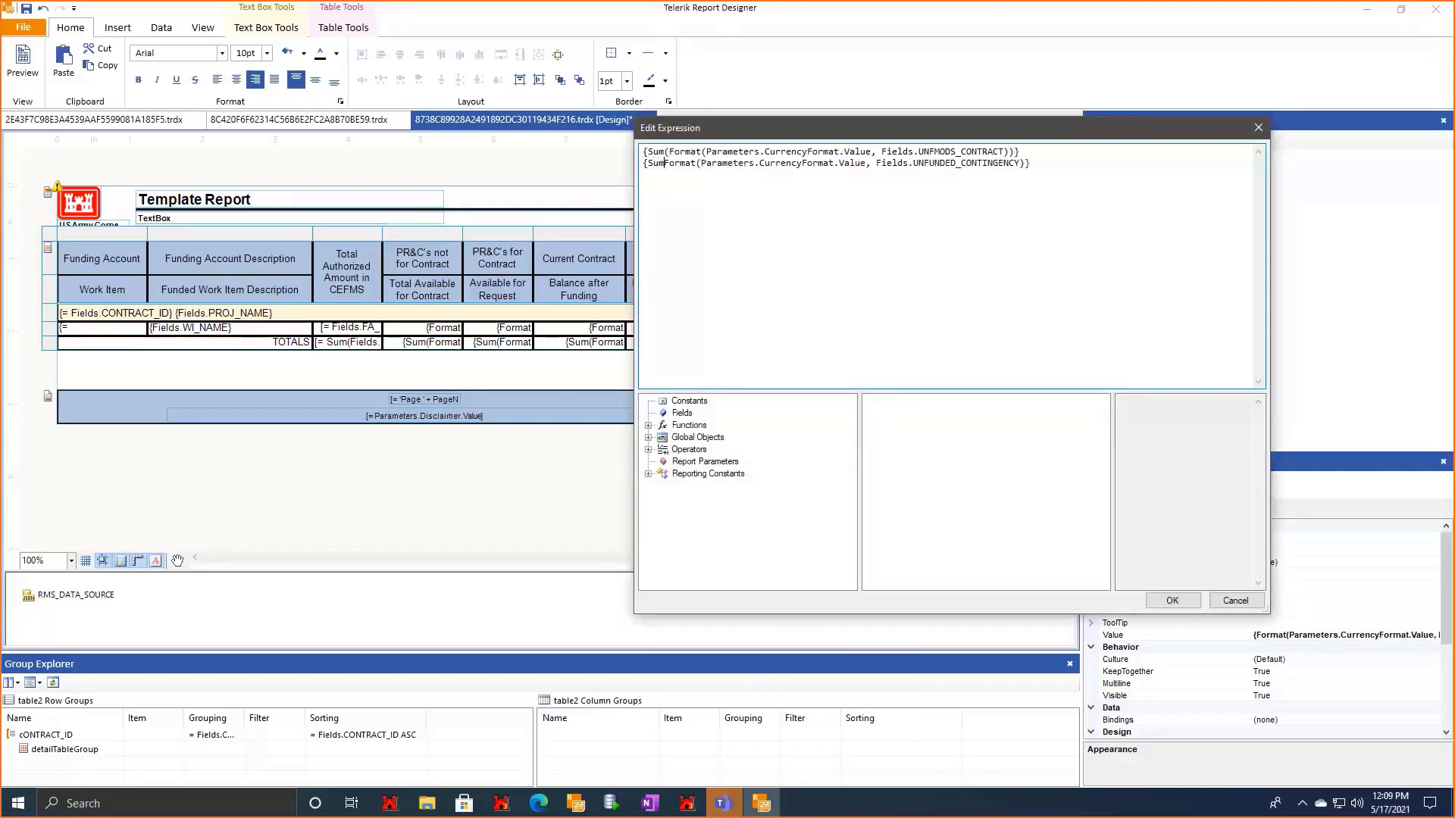
left_click(1191, 603)
Preview the report and check the TOTALS row under each contract group.
left_click(620, 446)
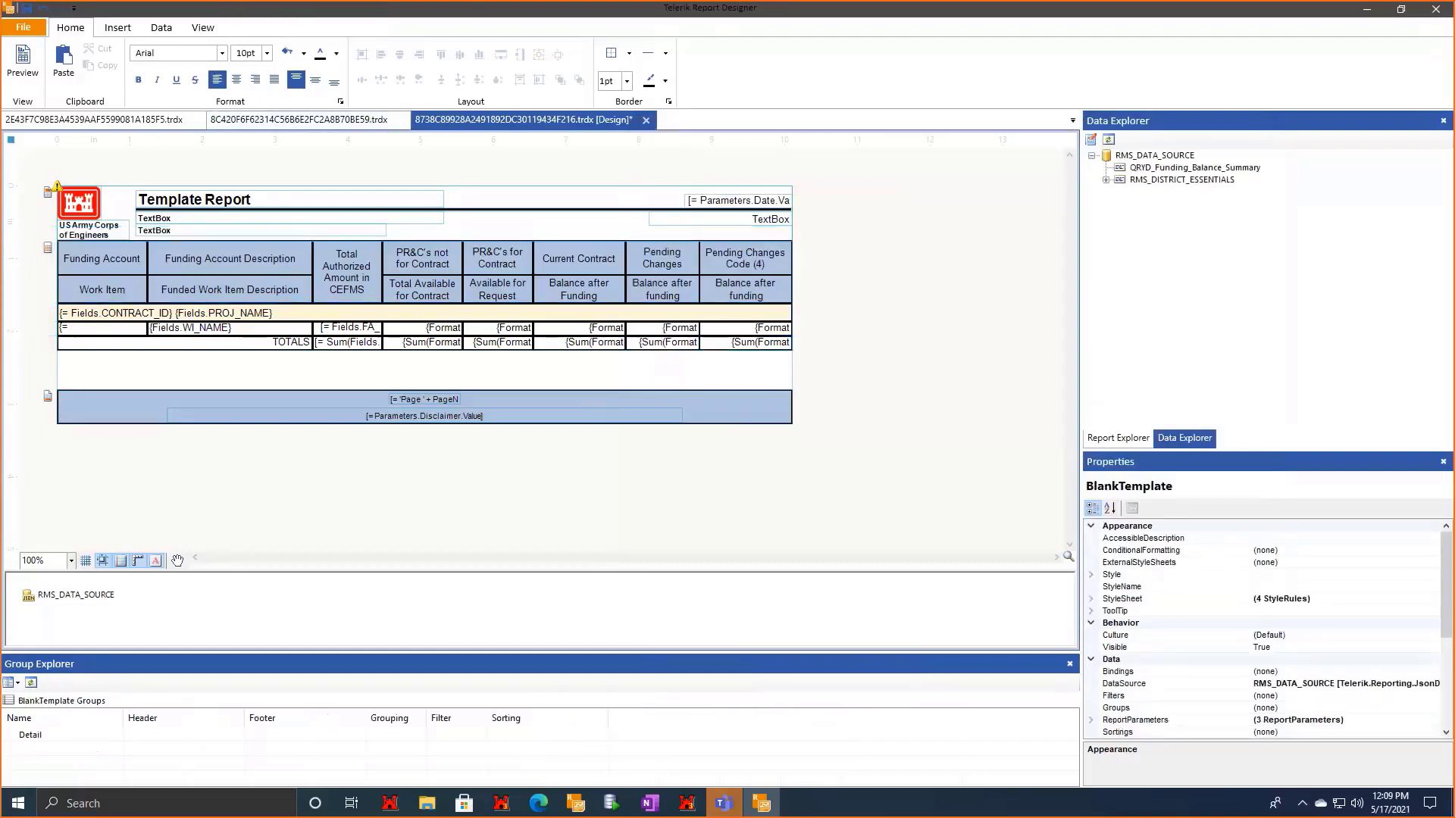
left_click(734, 345)
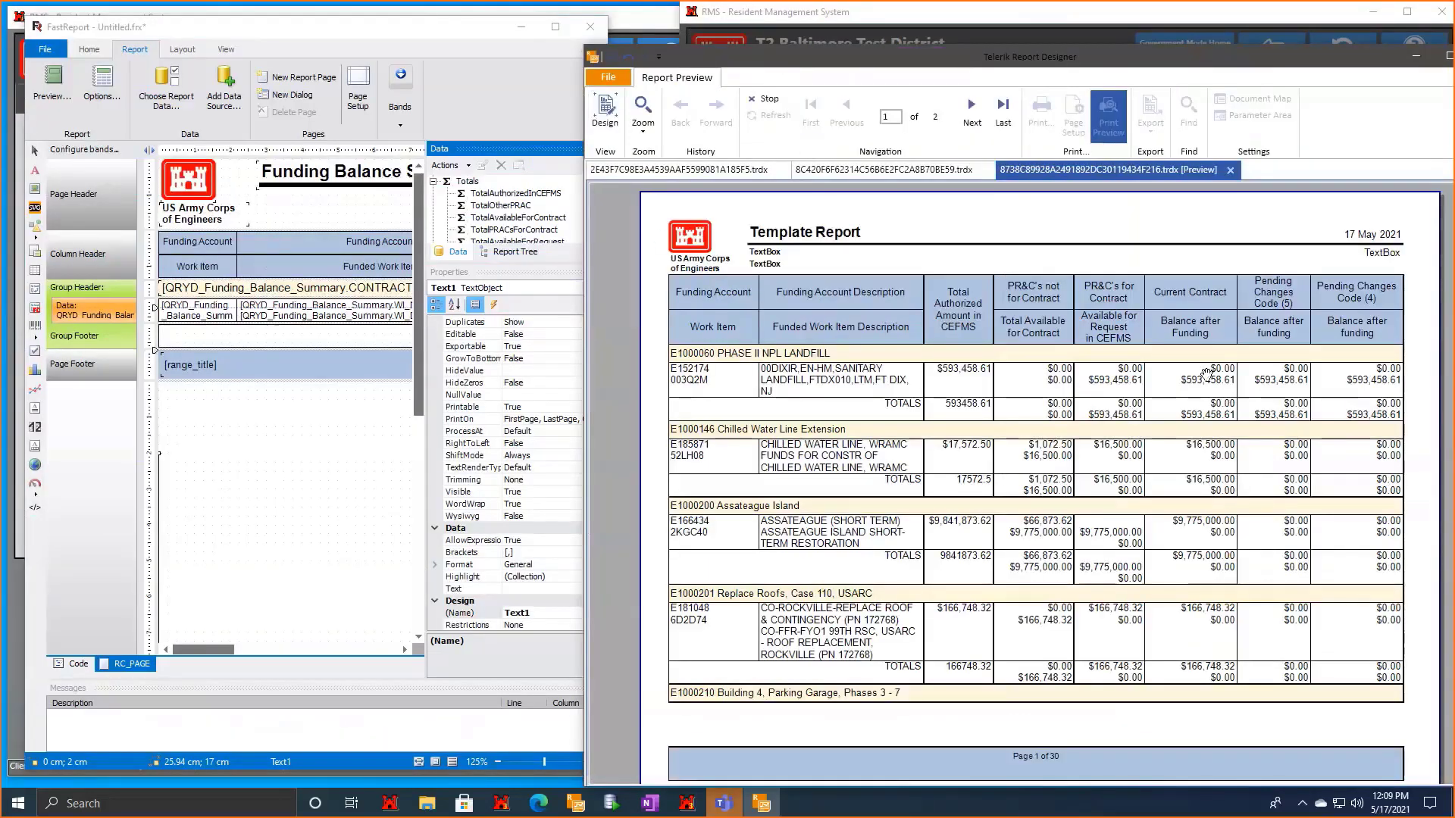
scroll(1179, 383, "down", 1)
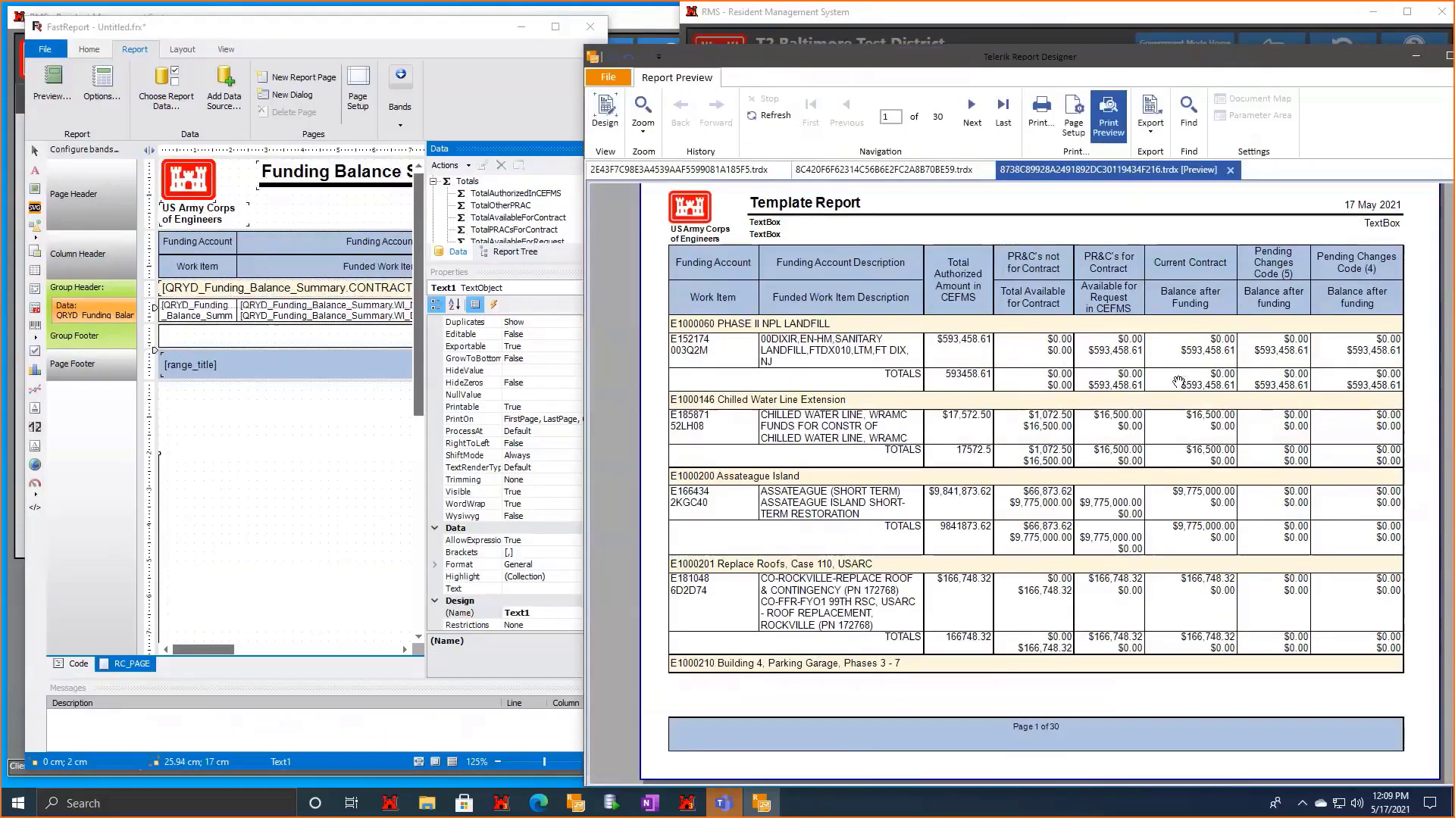
Switch to FastReport, preview its Funding Balance Summary beside the Telerik preview to compare the totals, and close that preview.
left_click(435, 28)
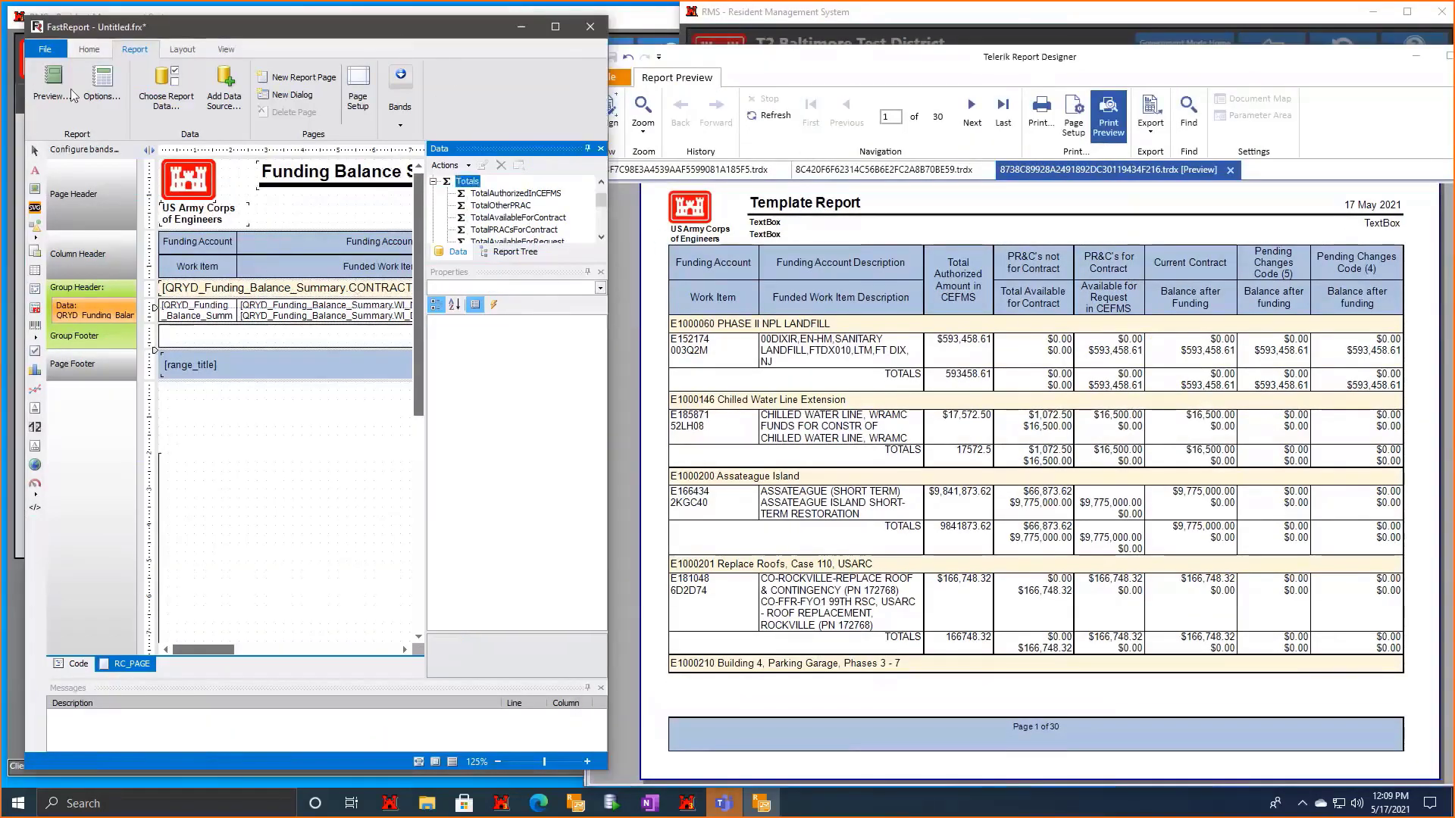
left_click(72, 94)
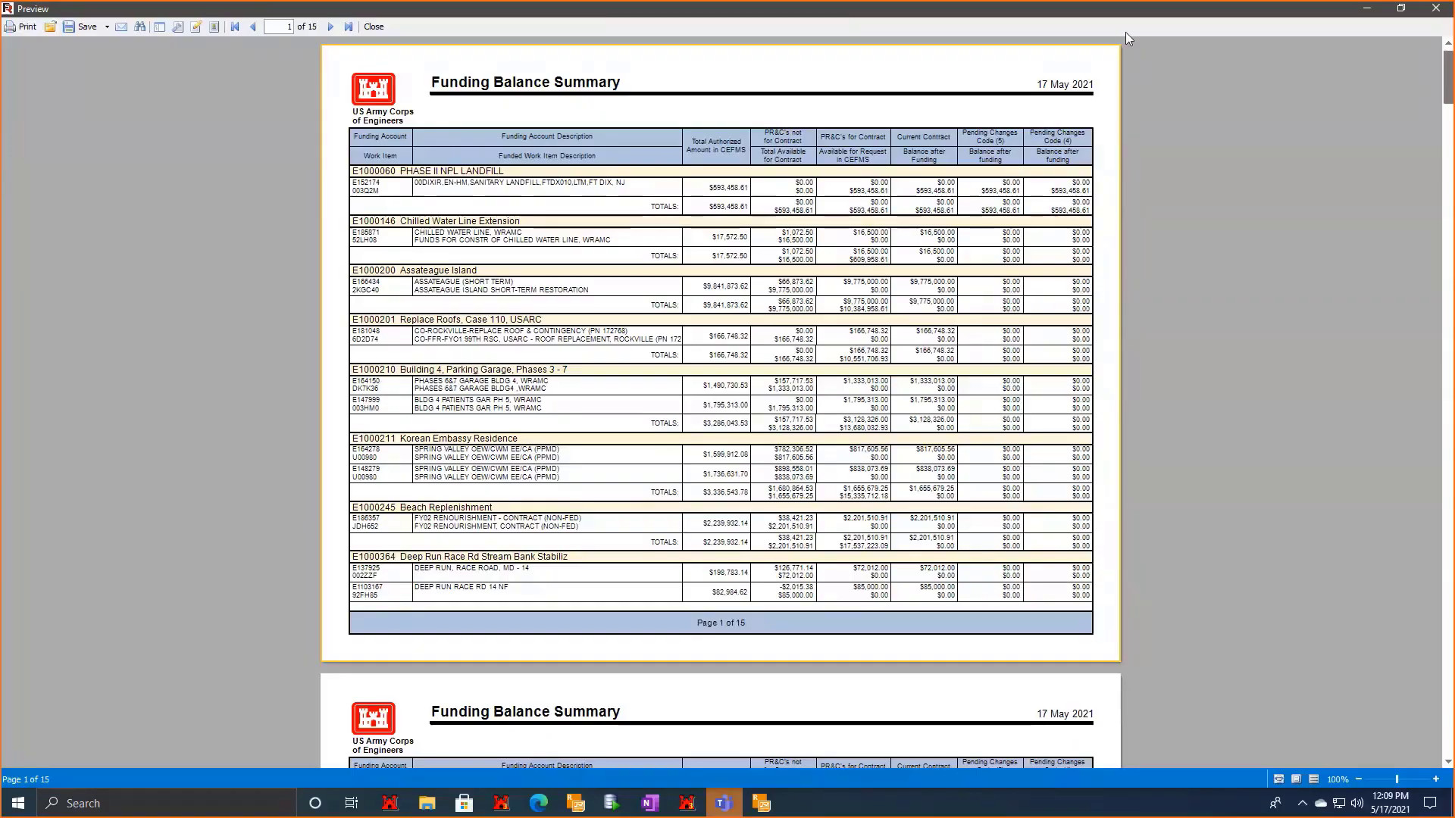
left_click(1401, 8)
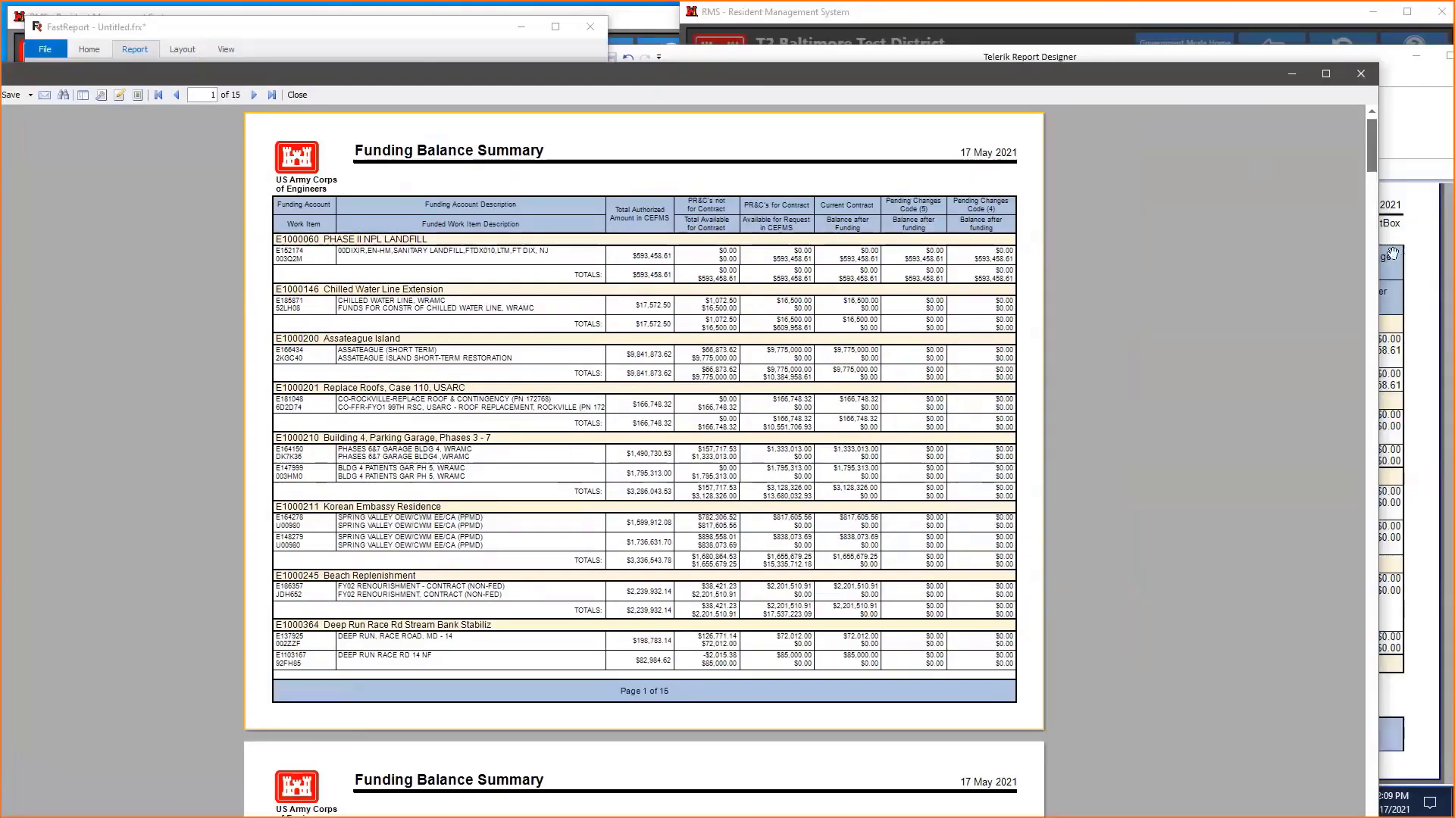
left_click_drag(1378, 255, 1300, 262)
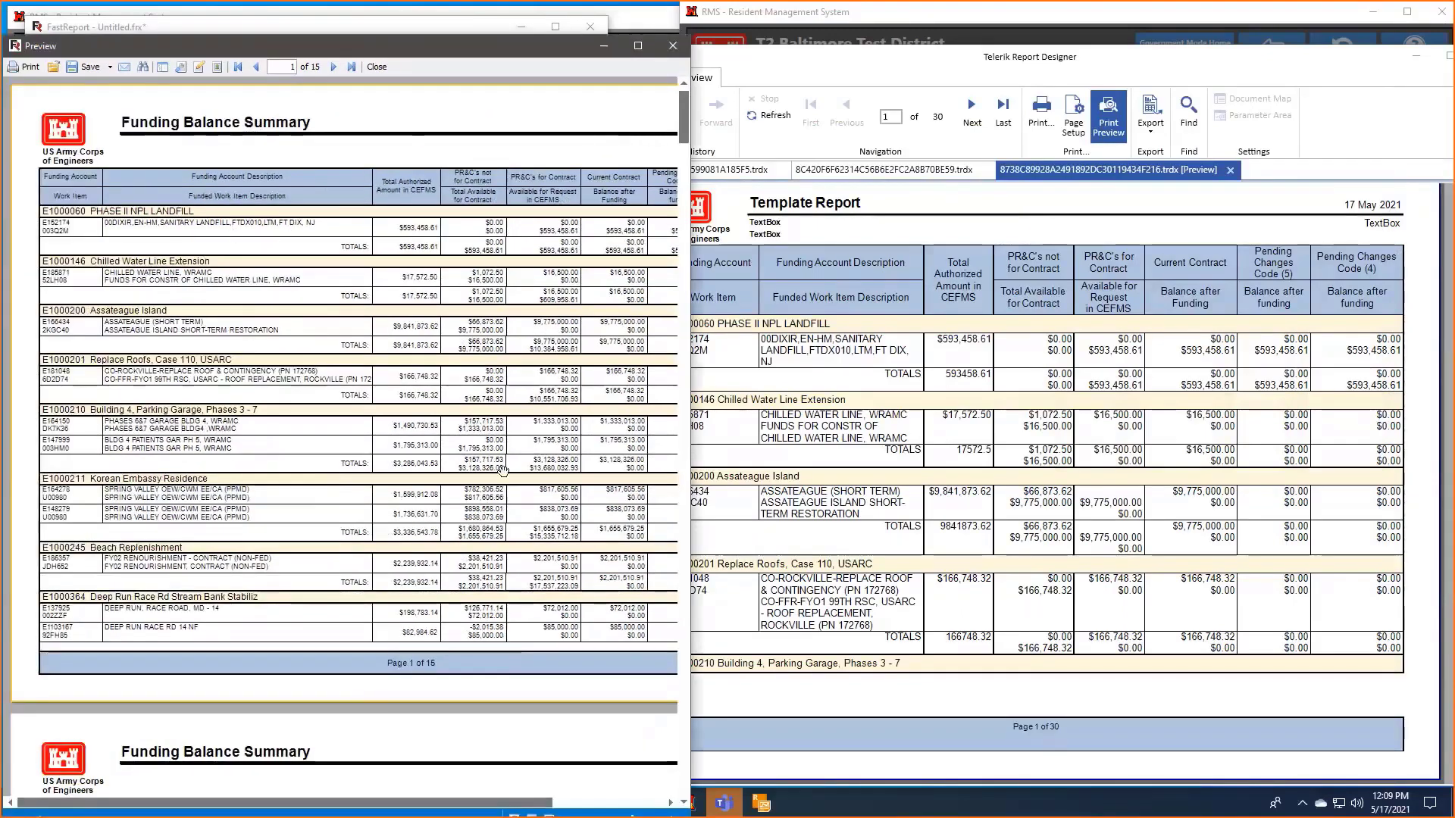
scroll(527, 590, "down", 3)
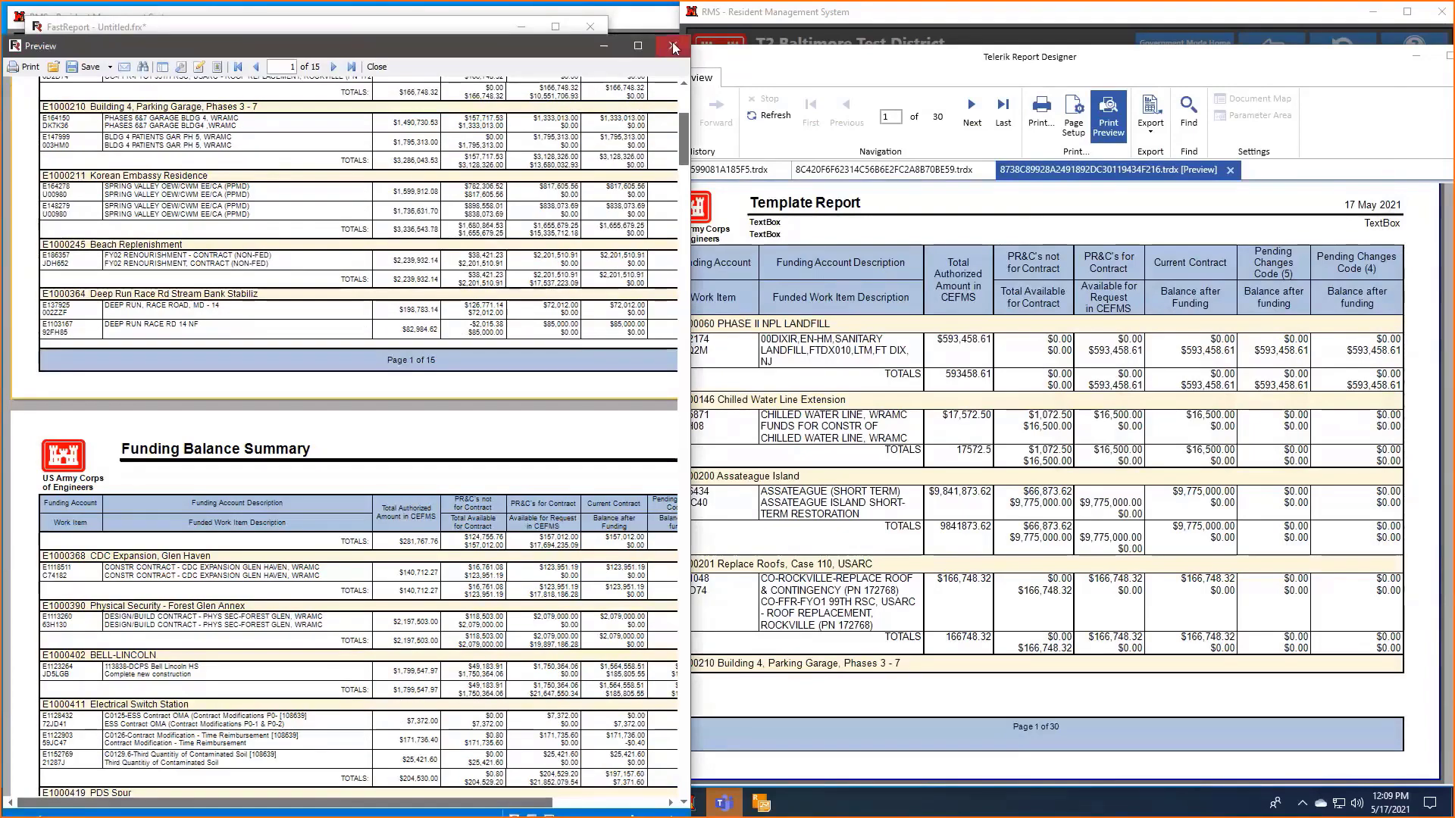
left_click(673, 46)
Switch back to Telerik Report Designer, maximize its window and return the report to design view.
left_click_drag(855, 63, 802, 73)
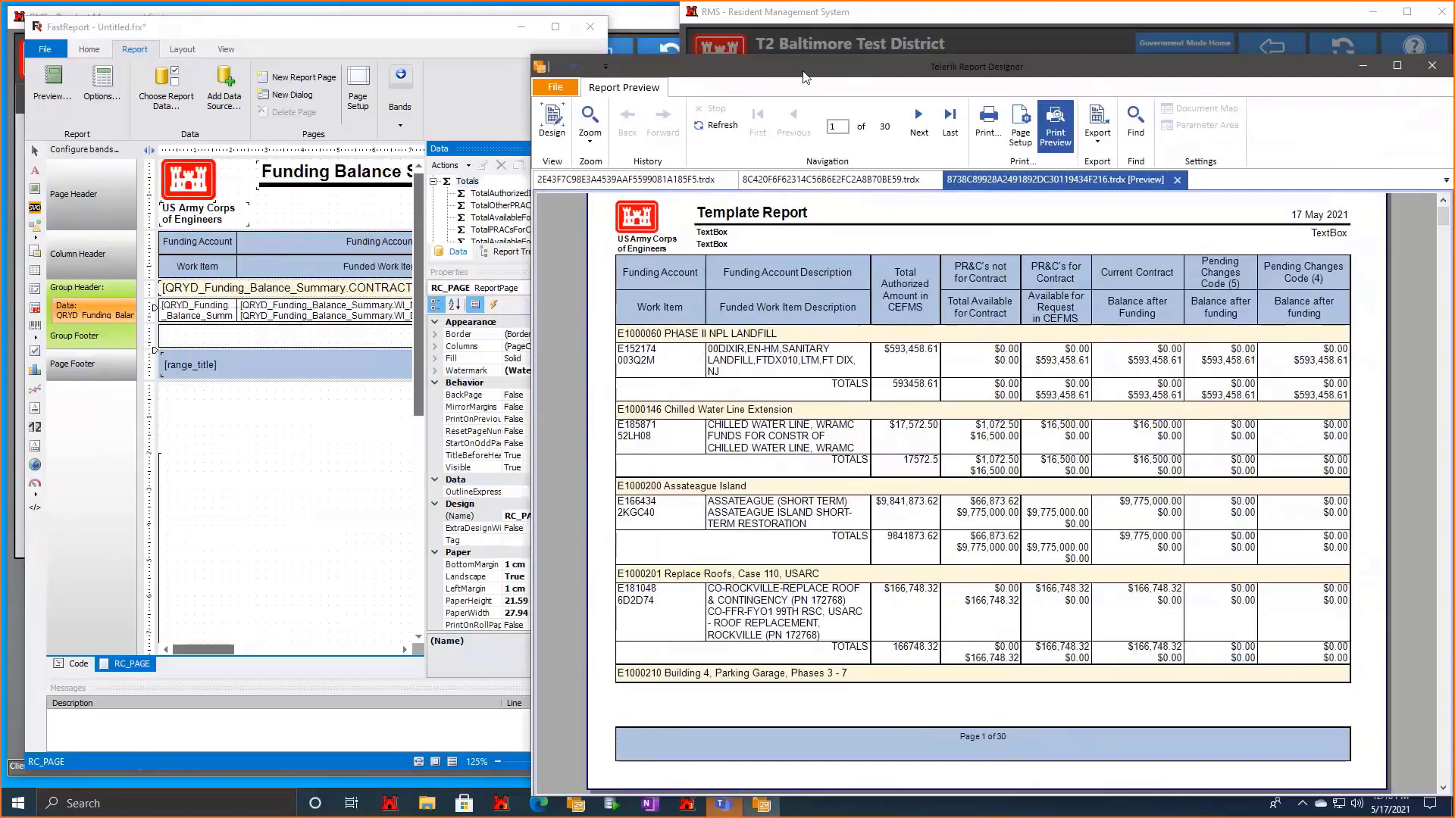
left_click_drag(808, 75, 745, 48)
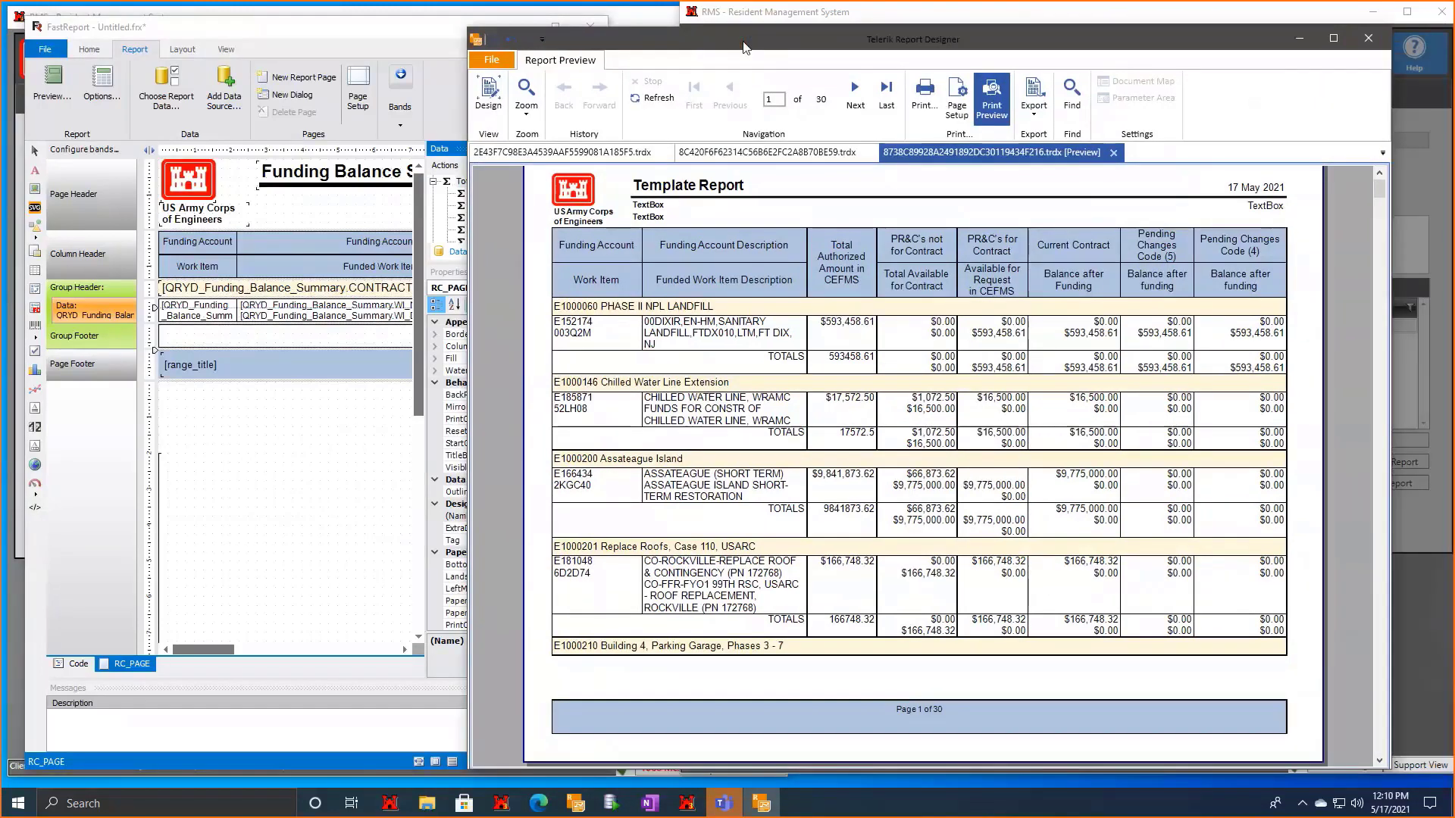
double_click(745, 48)
left_click(31, 74)
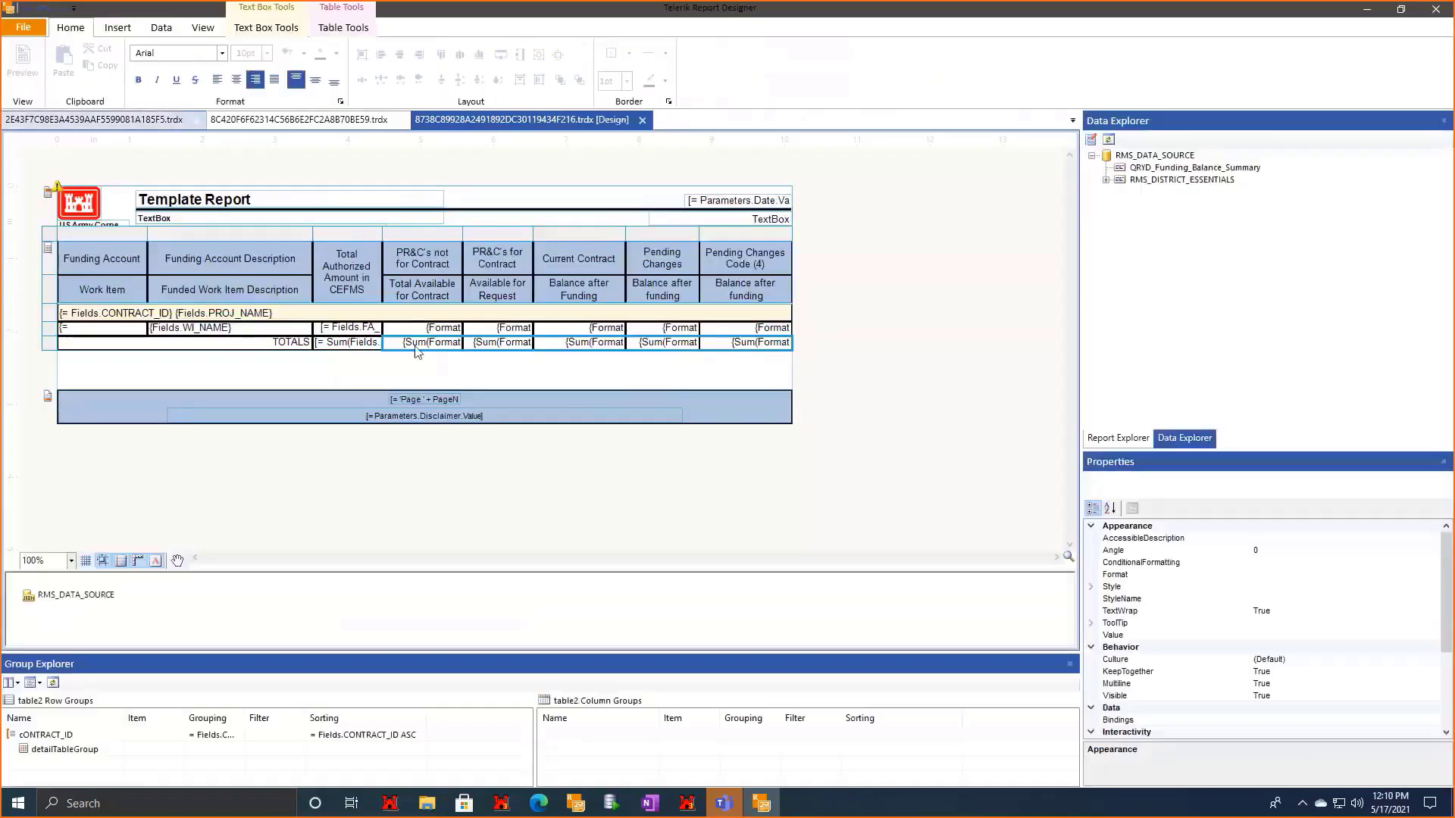
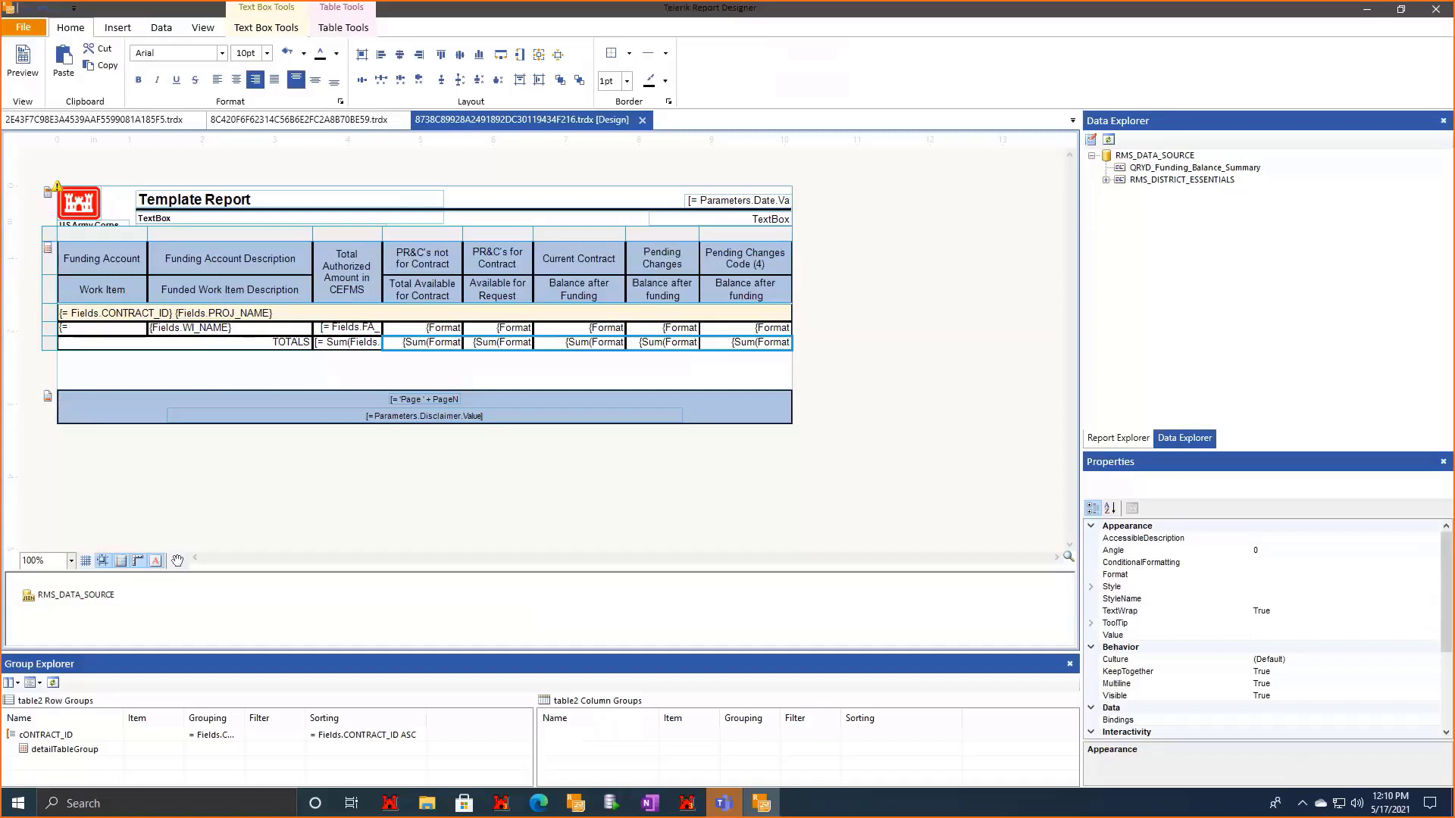
Remove the closing parenthesis from the Total Authorized Amount Sum expression in the TOTALS row and preview the report.
left_click(224, 343)
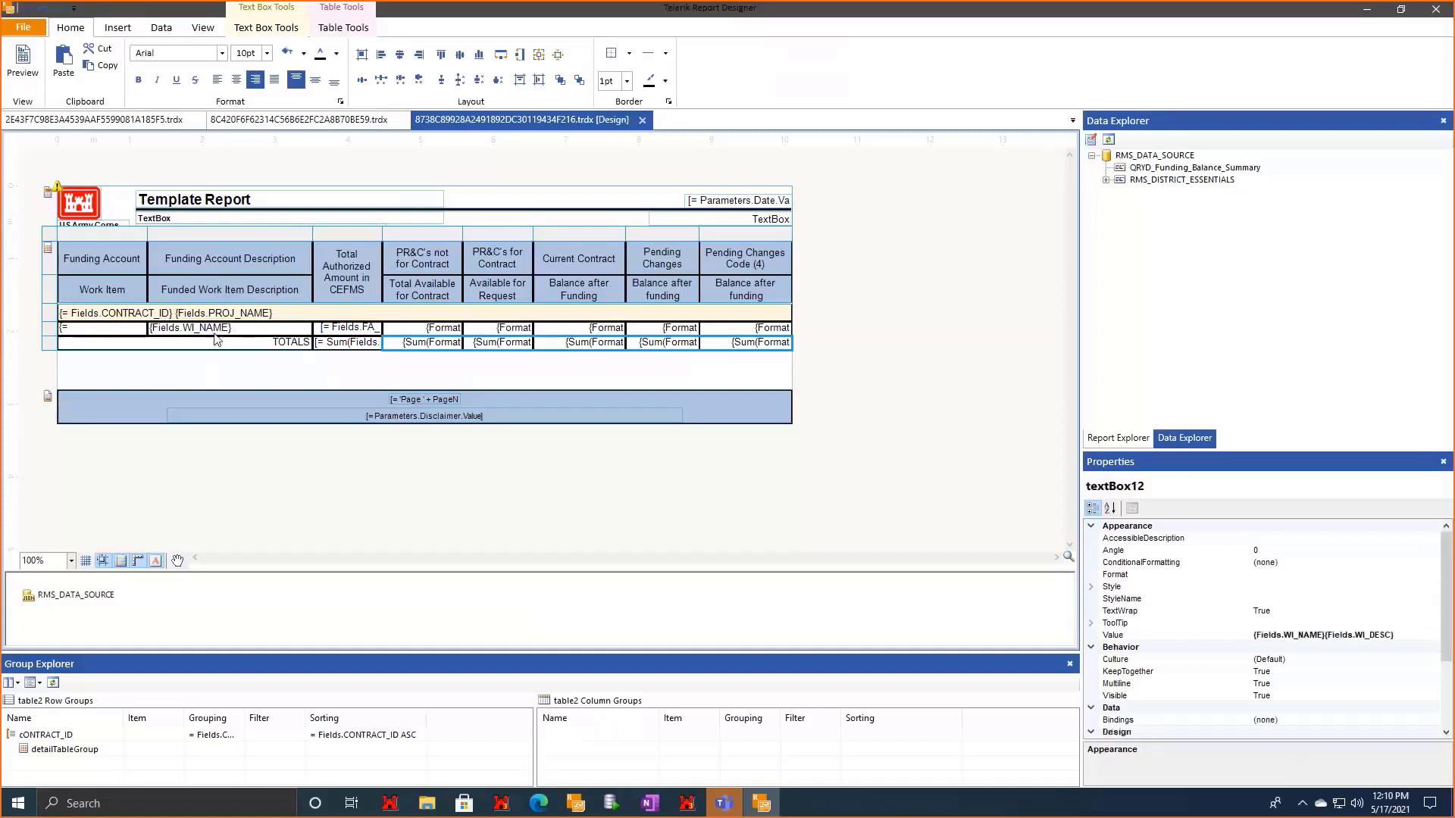
right_click(368, 344)
left_click(418, 515)
left_click(813, 154)
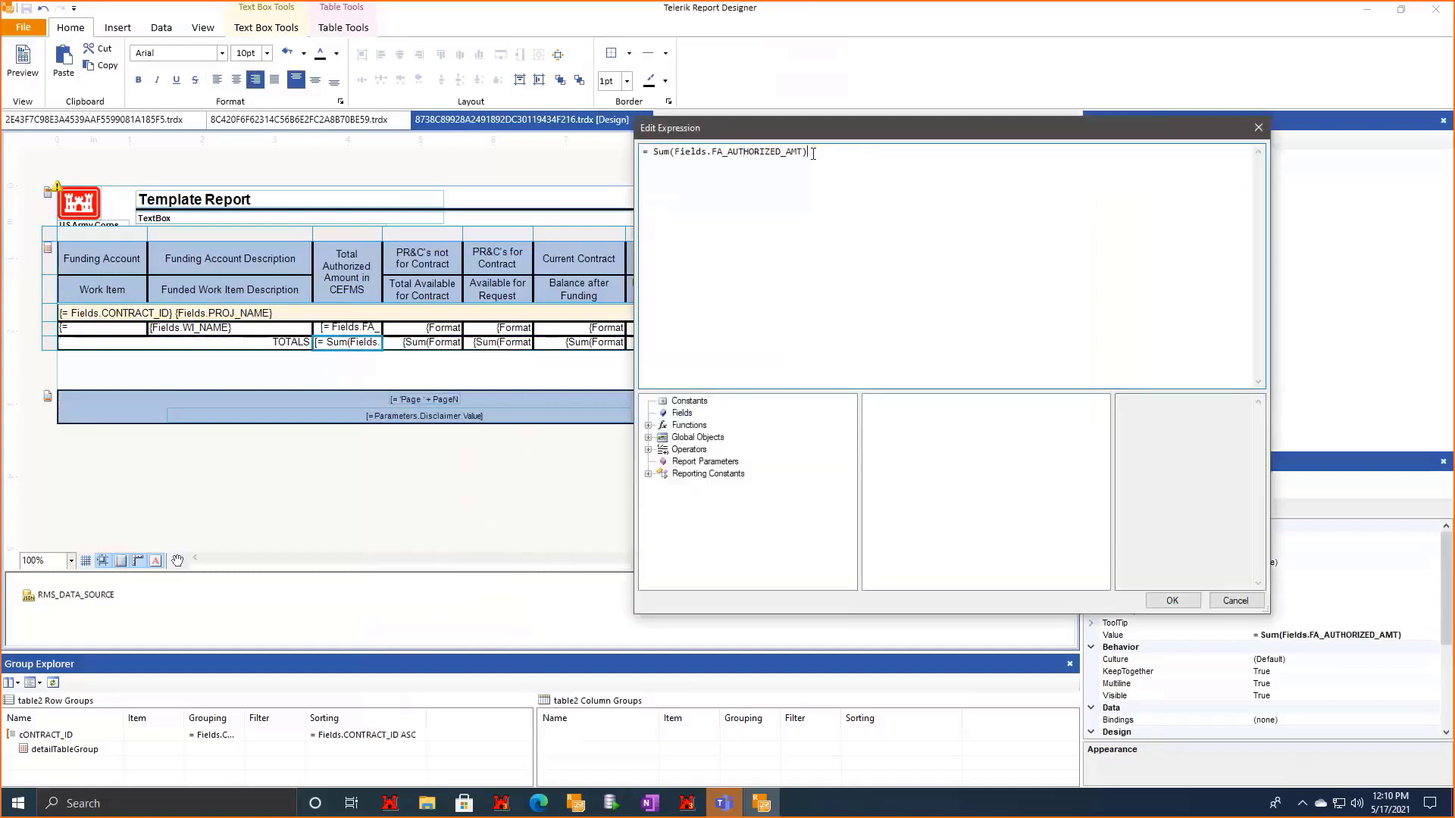
left_click(1171, 600)
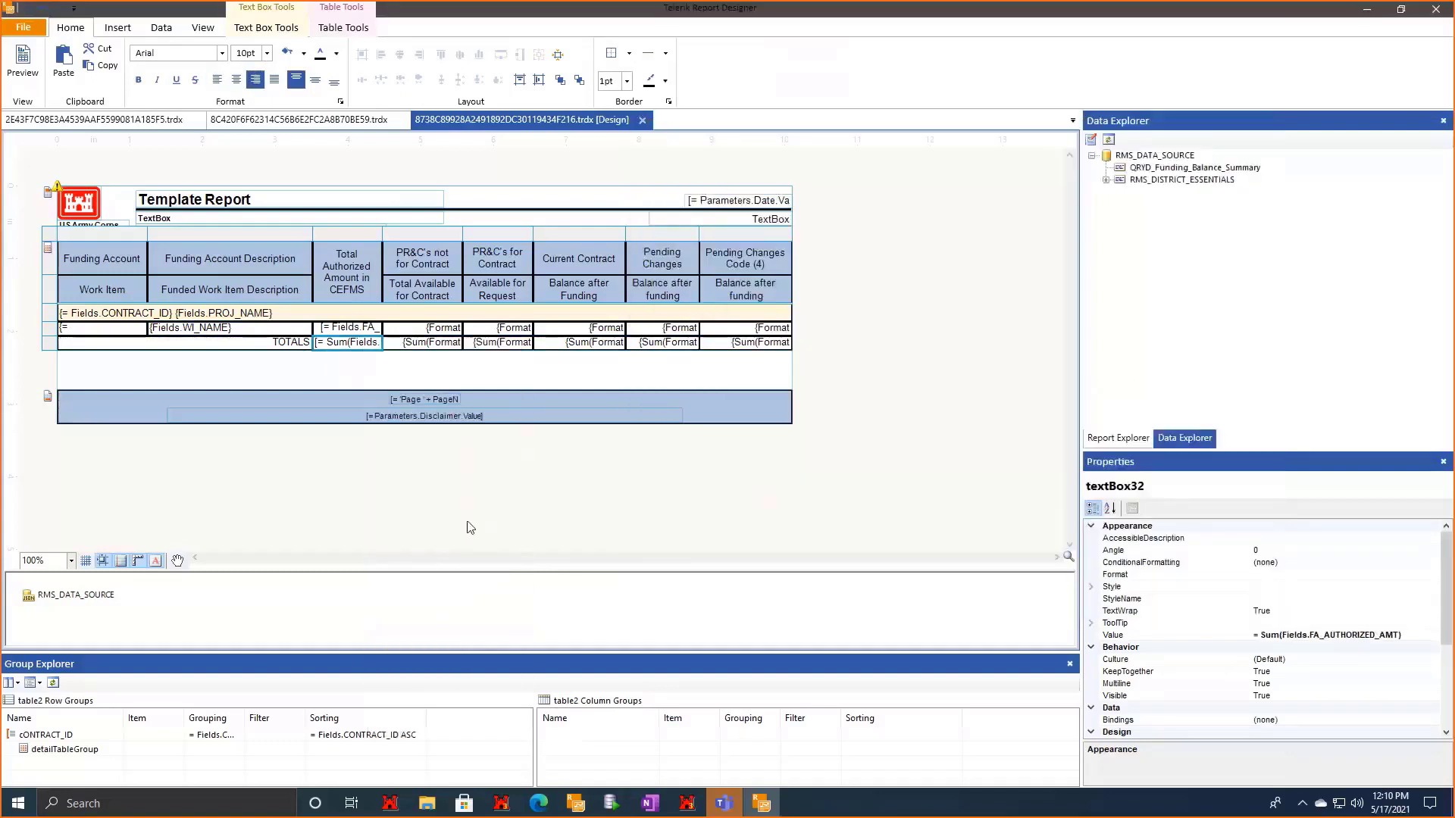
left_click(465, 526)
left_click(24, 89)
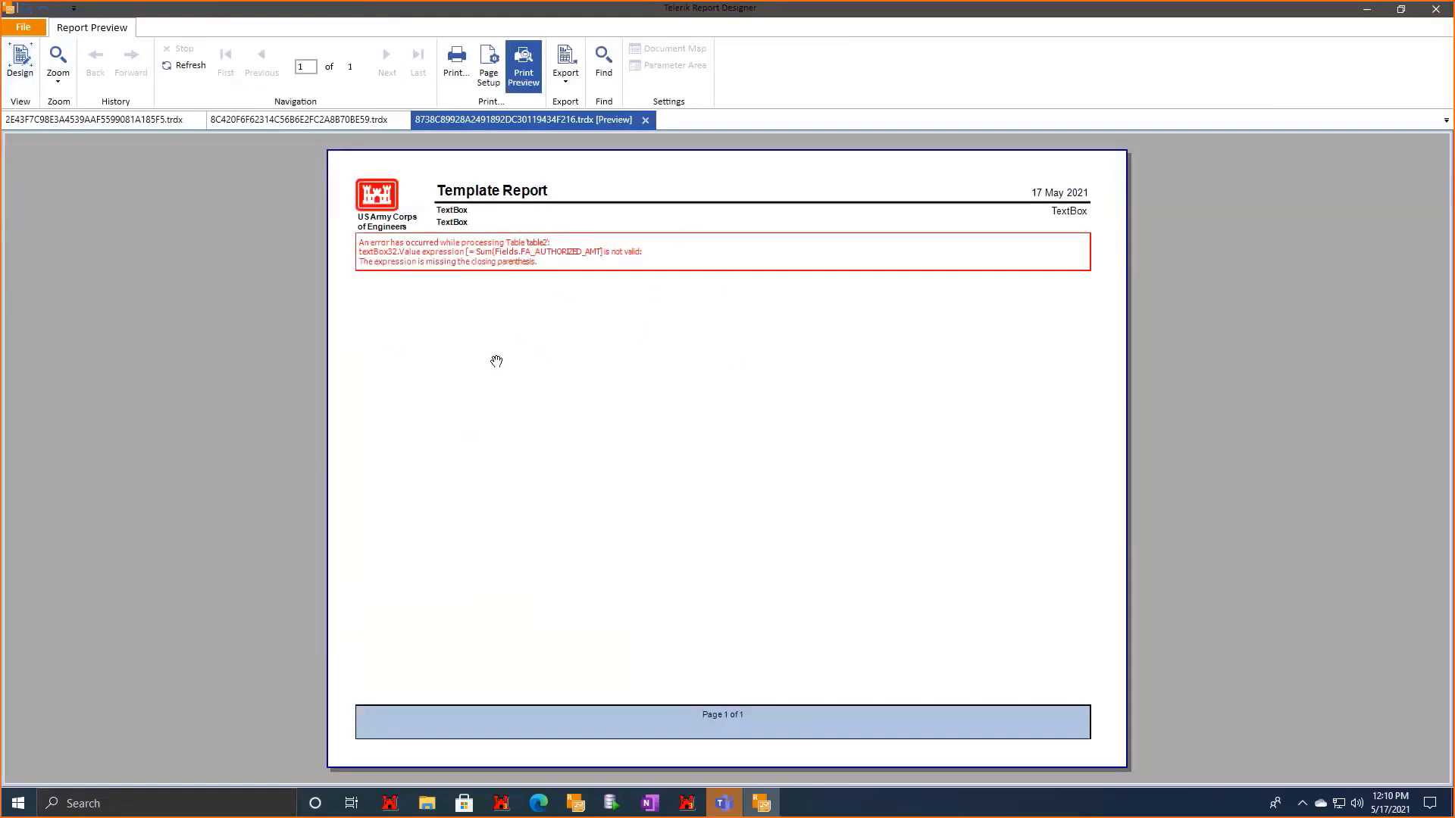
Return the report to design view and enlarge the detail section downward to make room below the TOTALS row.
left_click(22, 64)
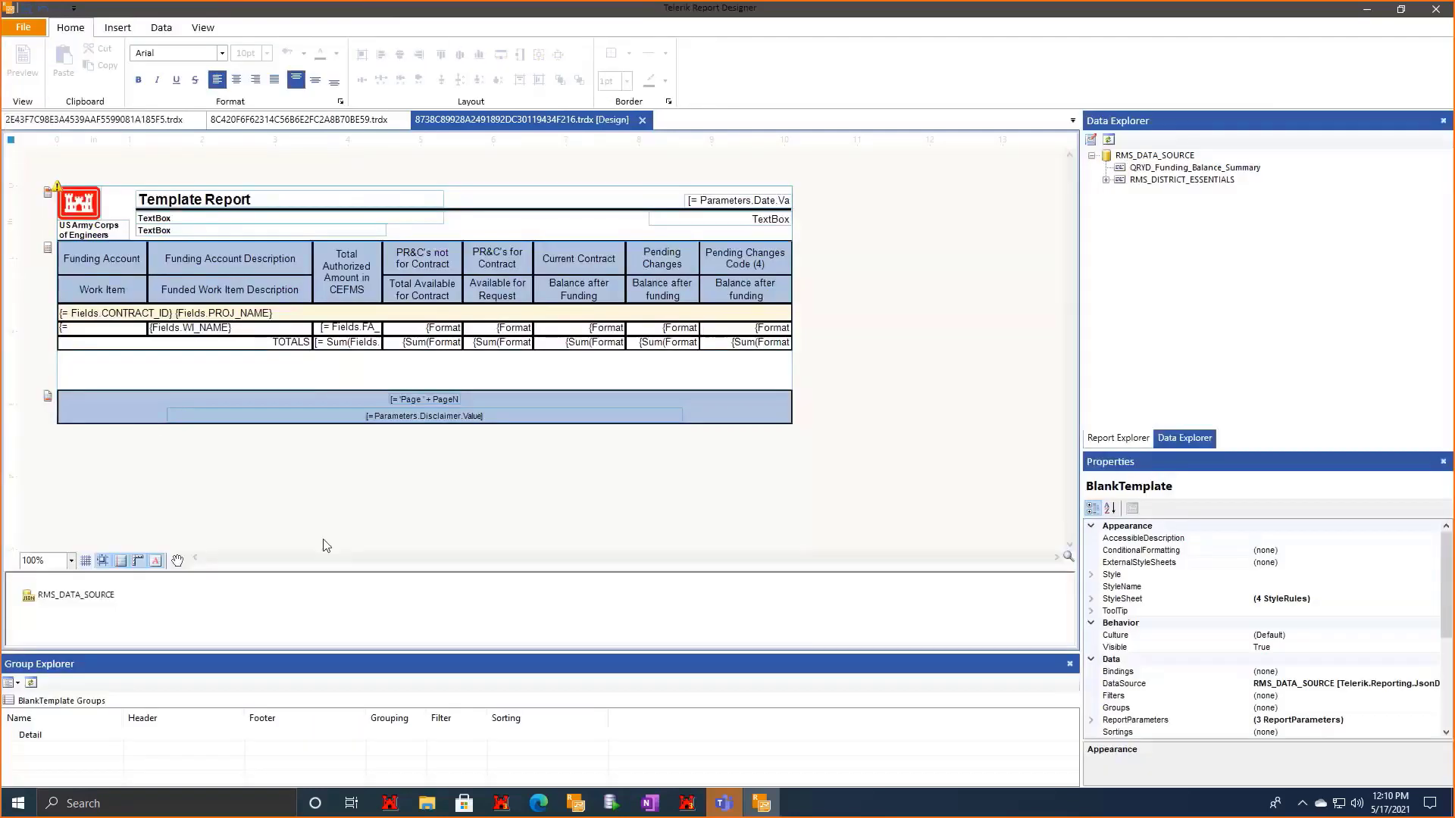
left_click_drag(416, 390, 384, 498)
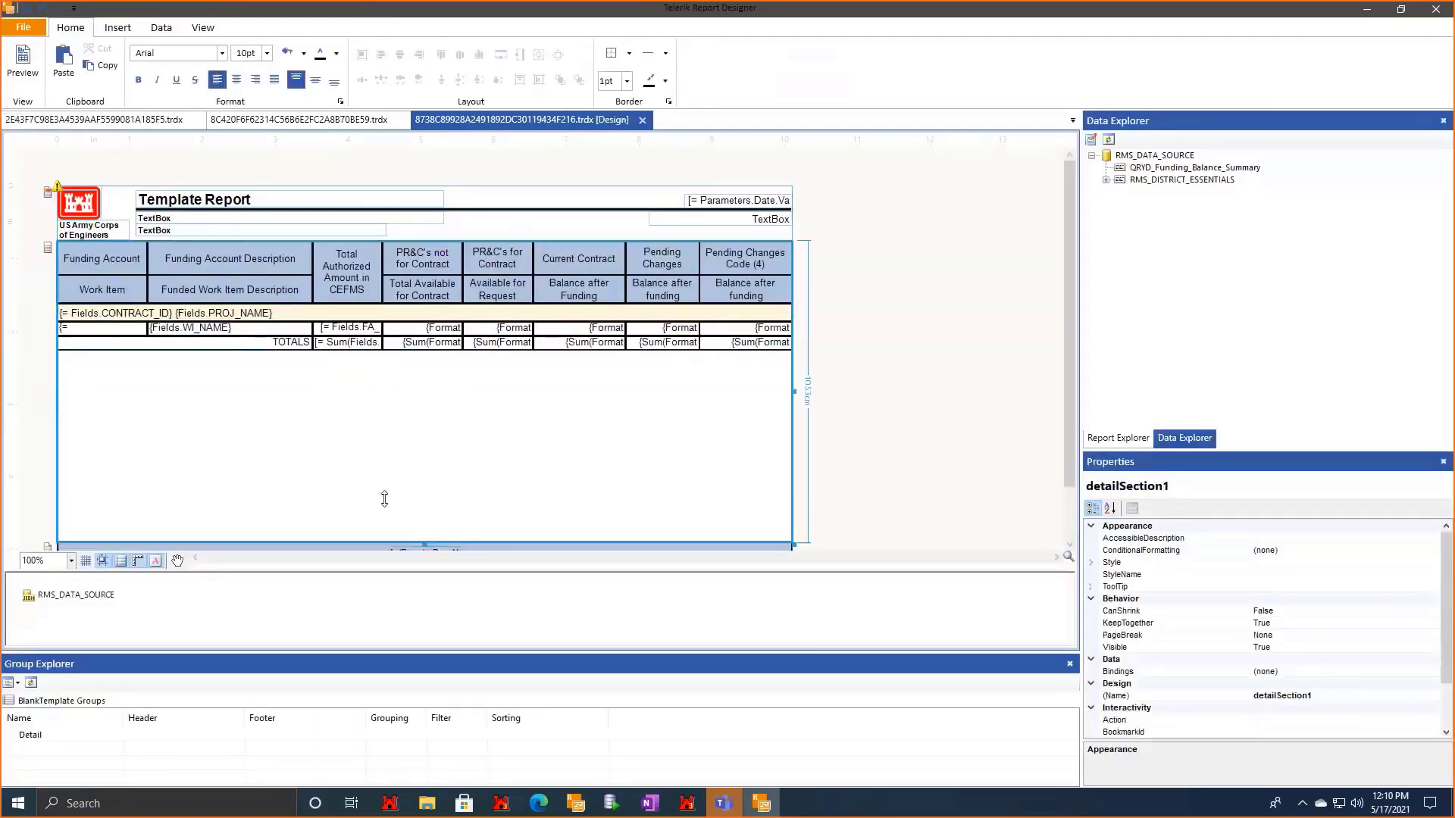
scroll(232, 512, "down", 1)
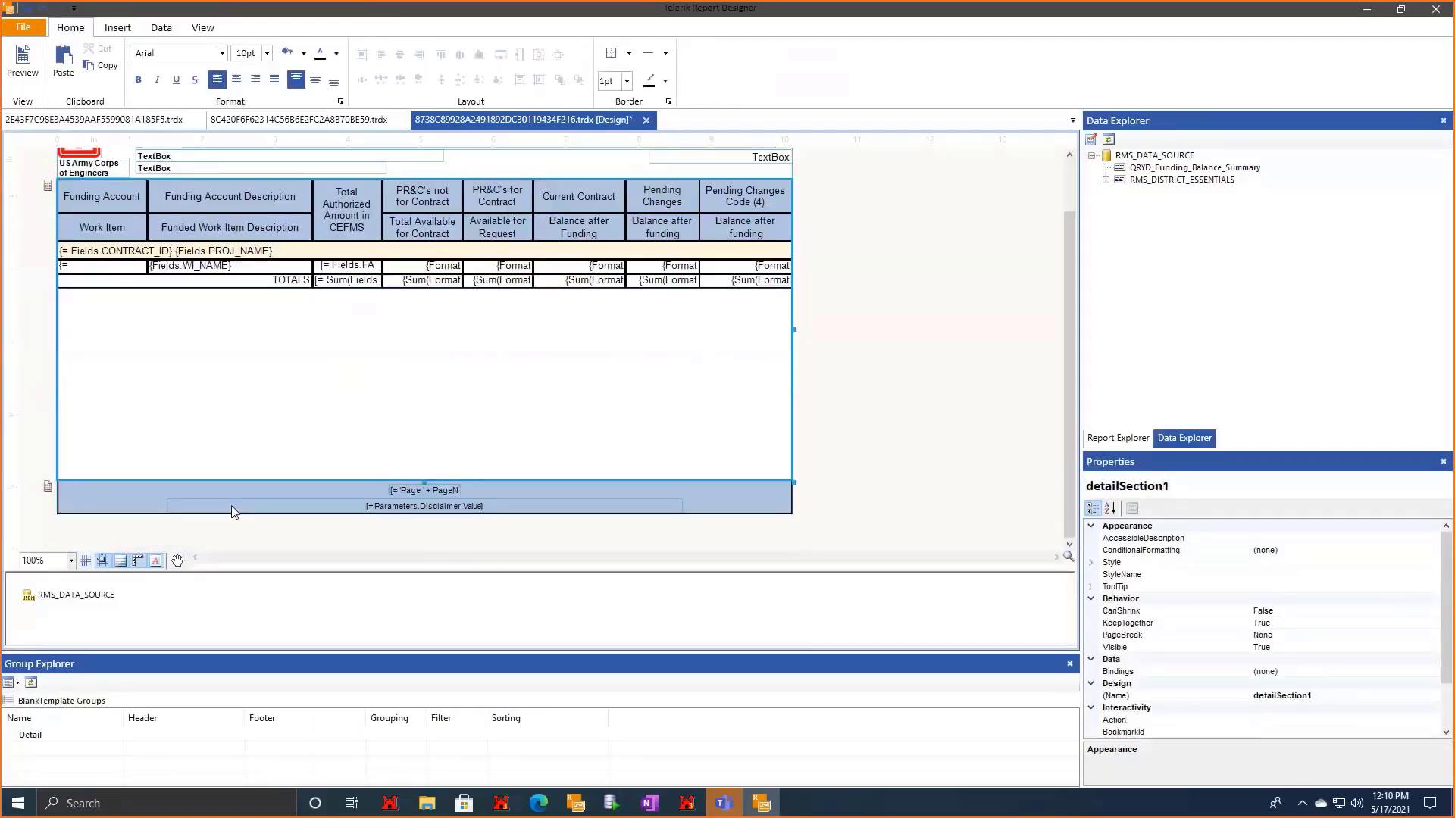
left_click(118, 28)
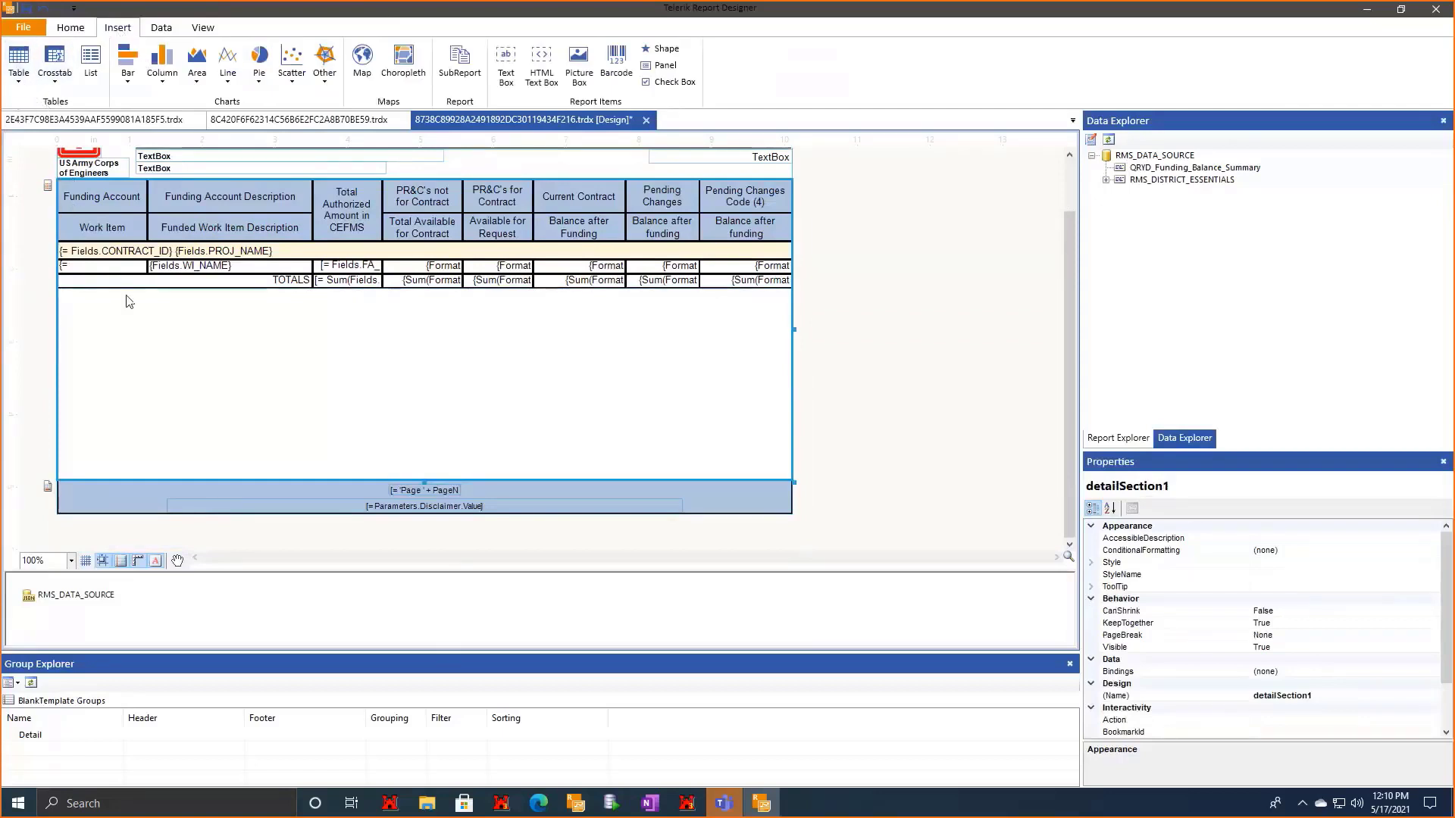
left_click(126, 269)
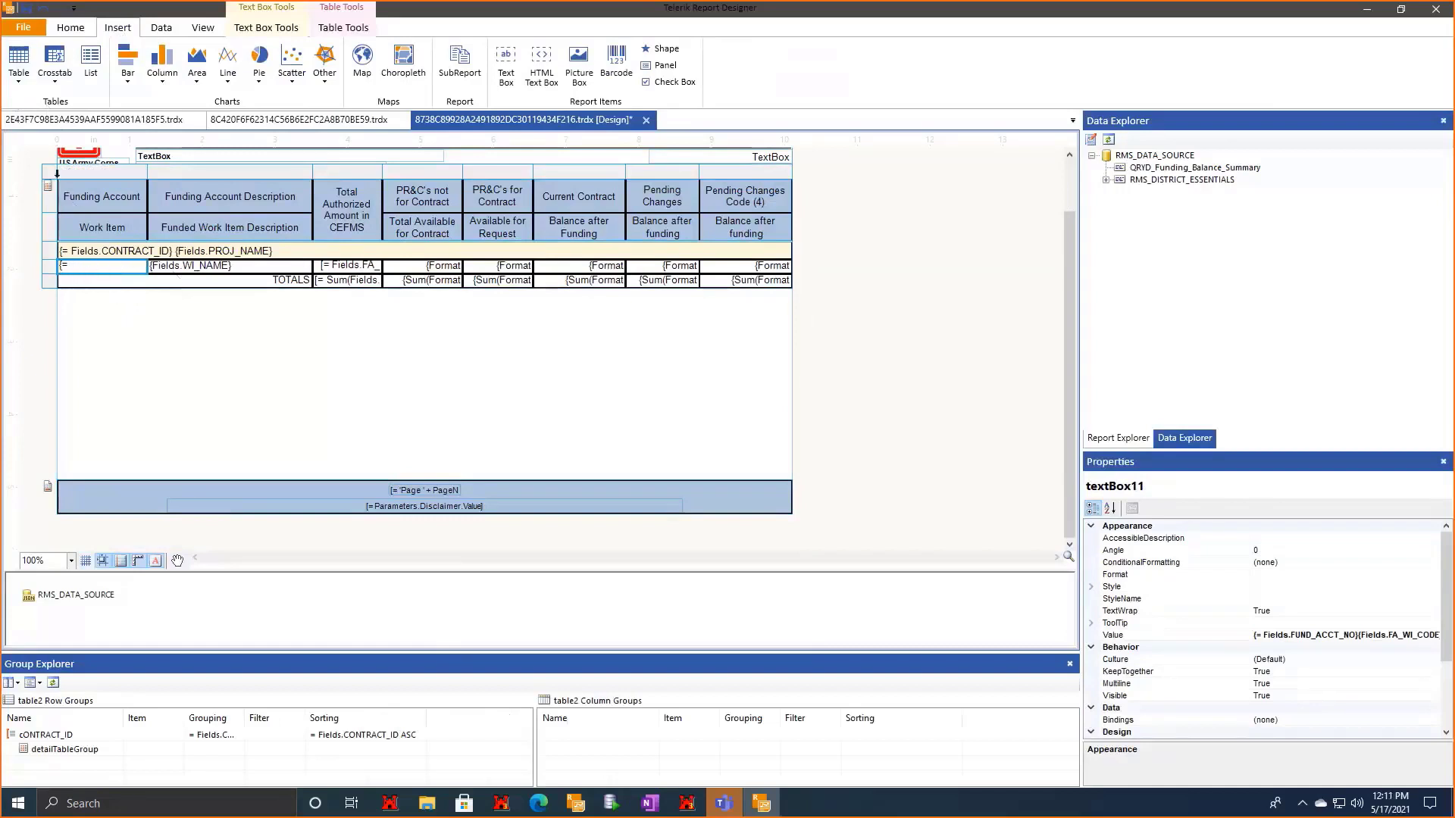
left_click(19, 68)
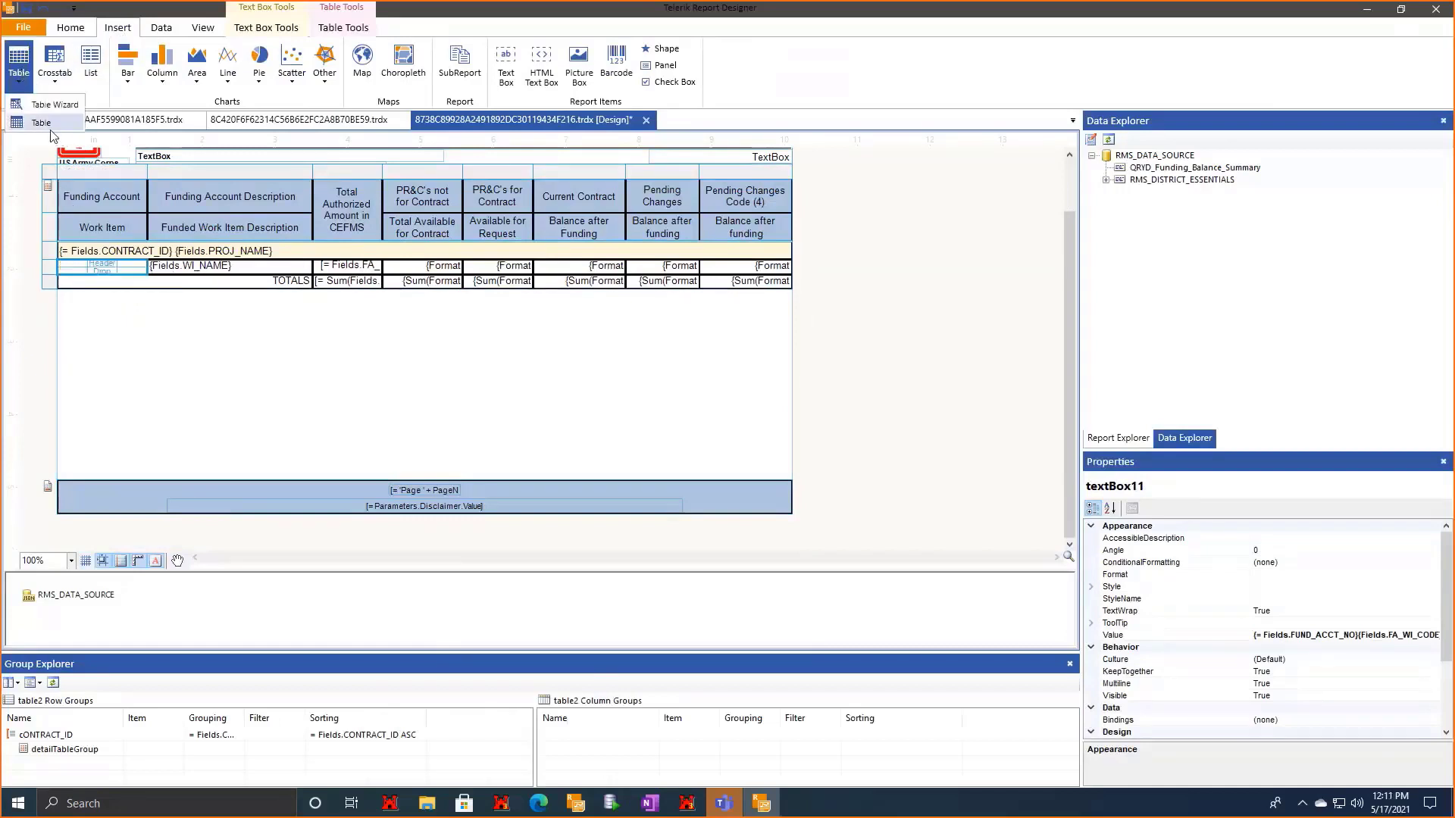
left_click(50, 127)
left_click(158, 294)
left_click(108, 272)
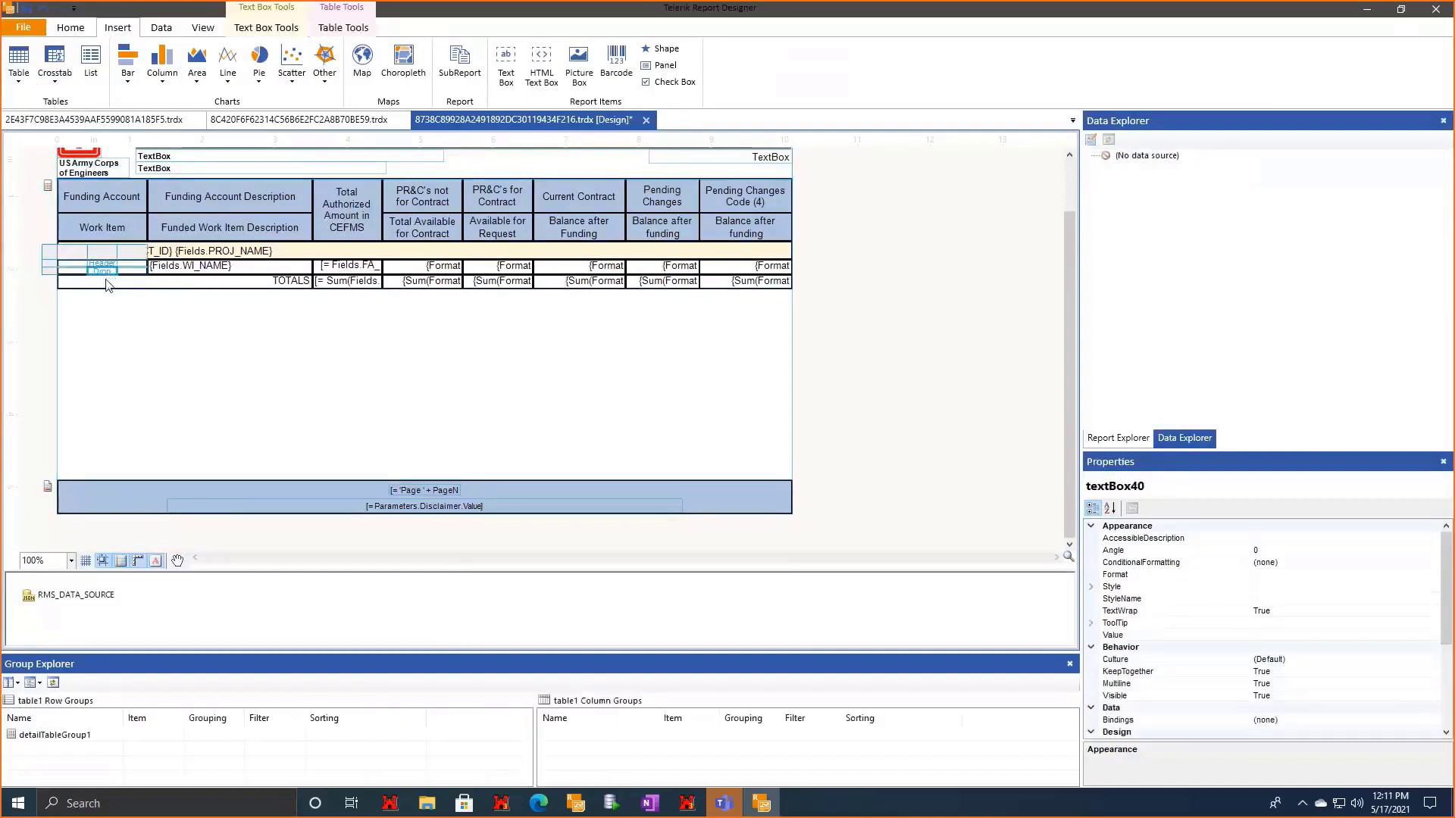
key("ctrl+z")
Insert a blank table in the detail section below the TOTALS row and align it with the section's left edge.
left_click(98, 301)
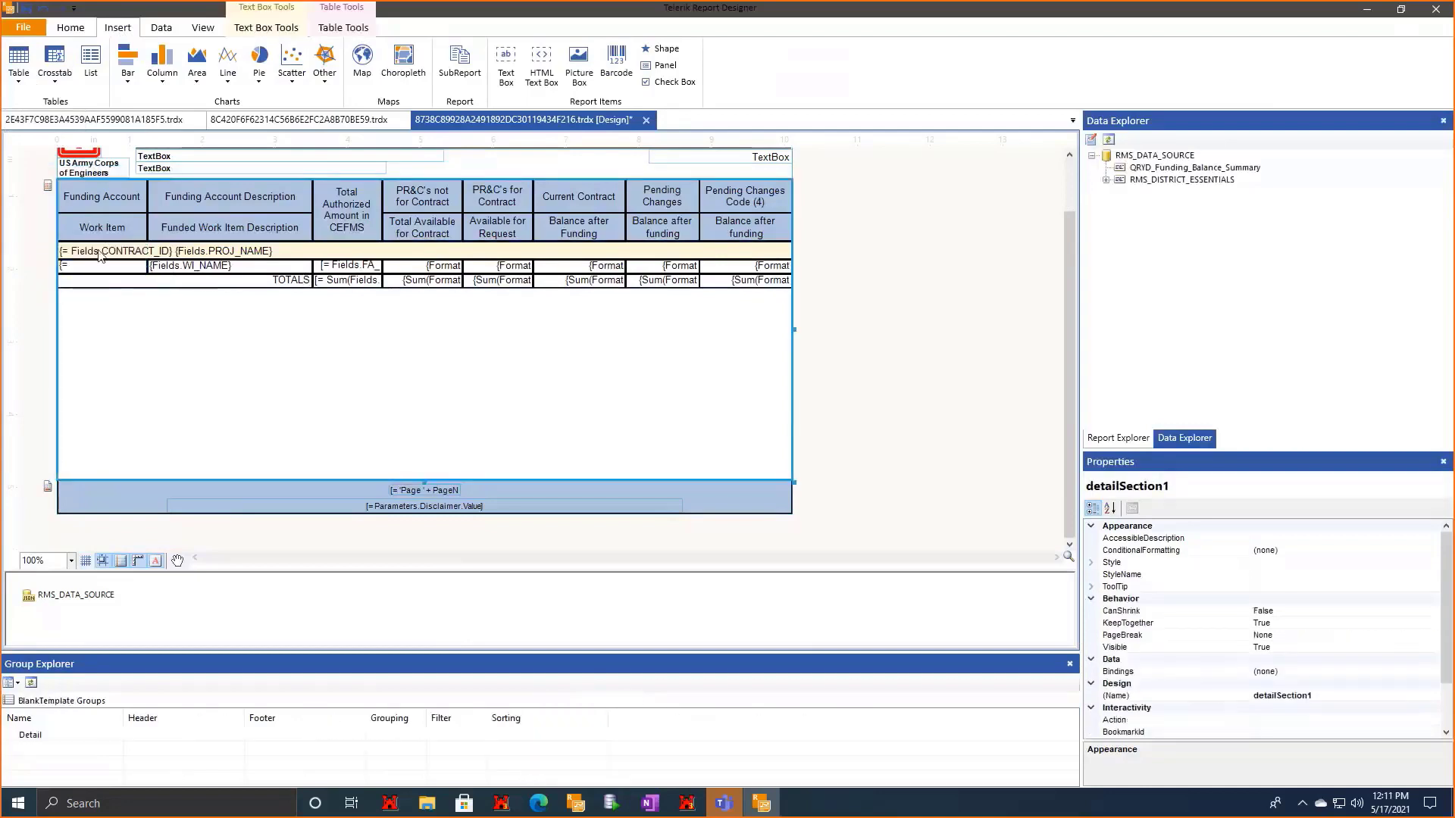
left_click(21, 81)
left_click(41, 123)
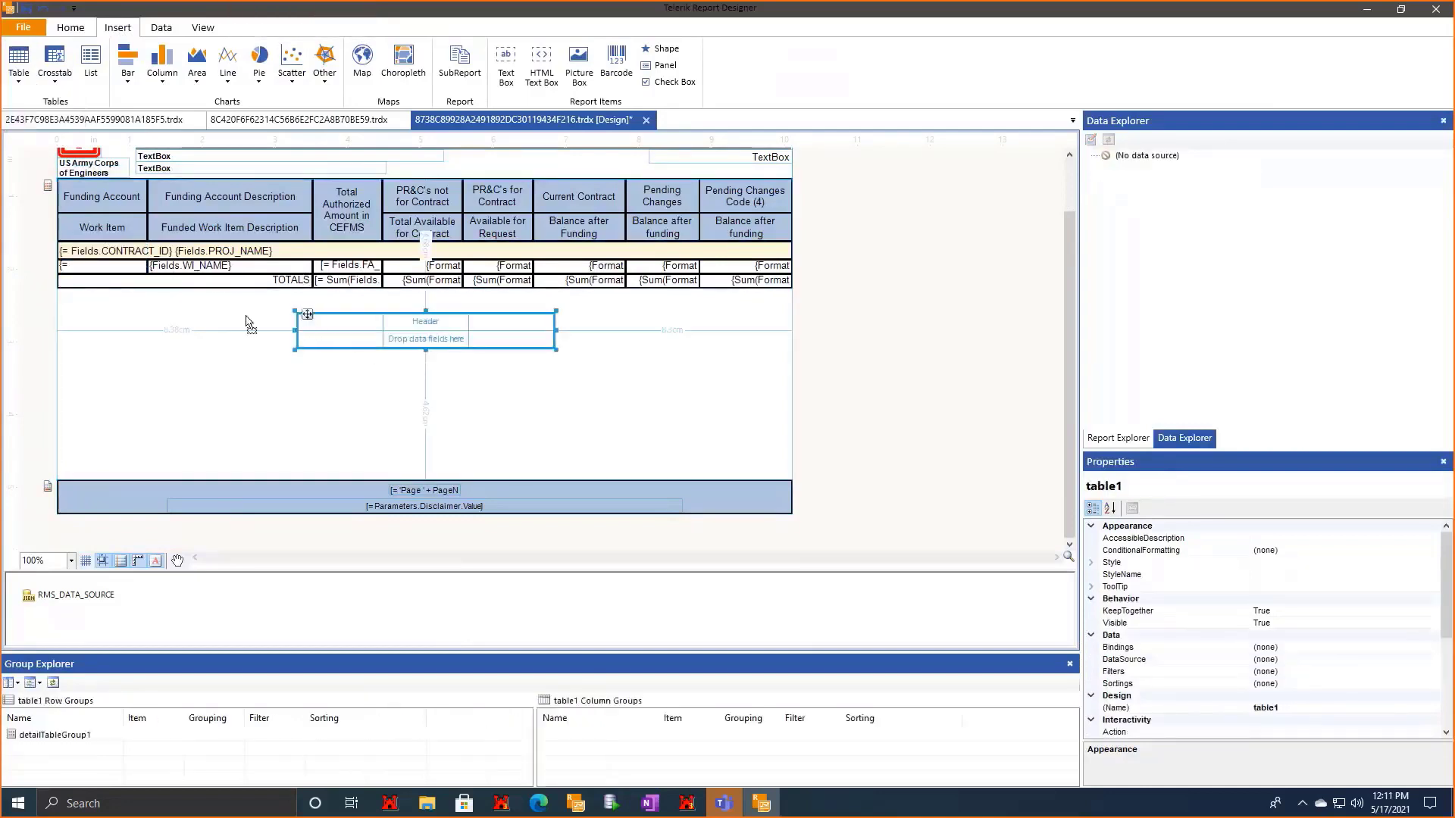
left_click_drag(303, 322, 50, 324)
key("ctrl+z")
left_click(358, 336)
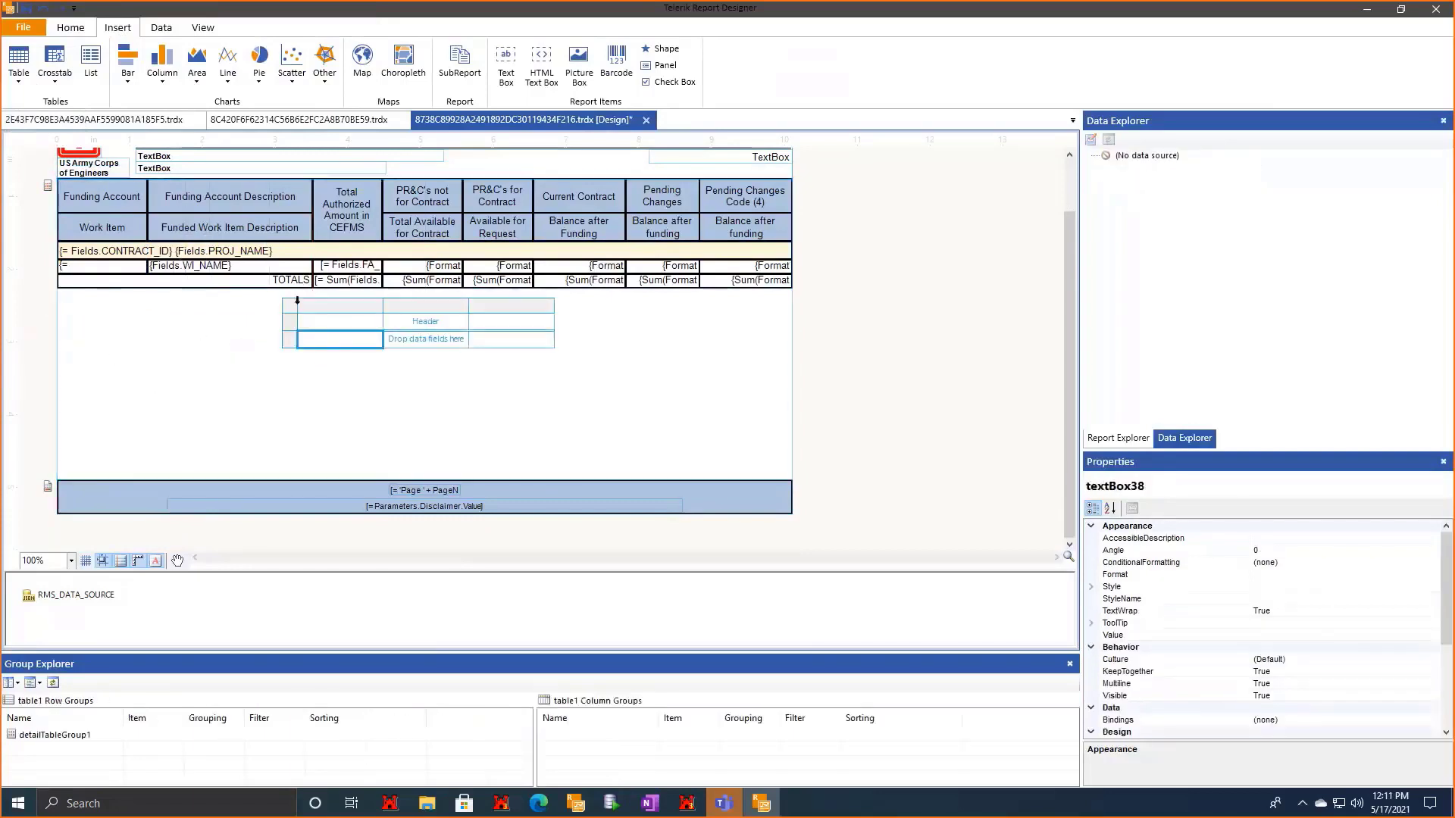
left_click(292, 305)
left_click_drag(304, 313, 70, 321)
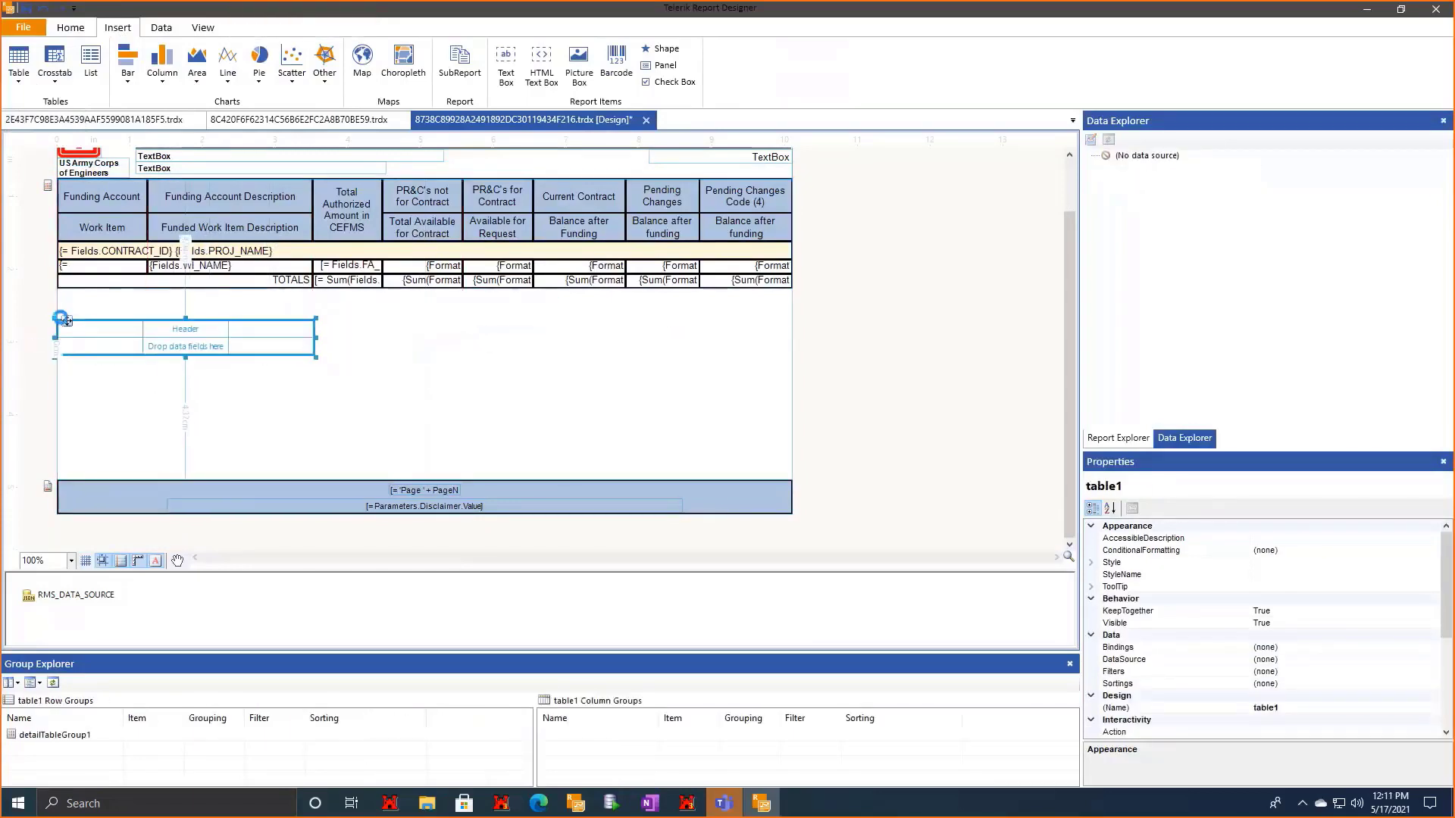
Add a binding to the new table that sets DataSource to = Fields.QRYD_Funding_Balance_Summary.
left_click(1308, 660)
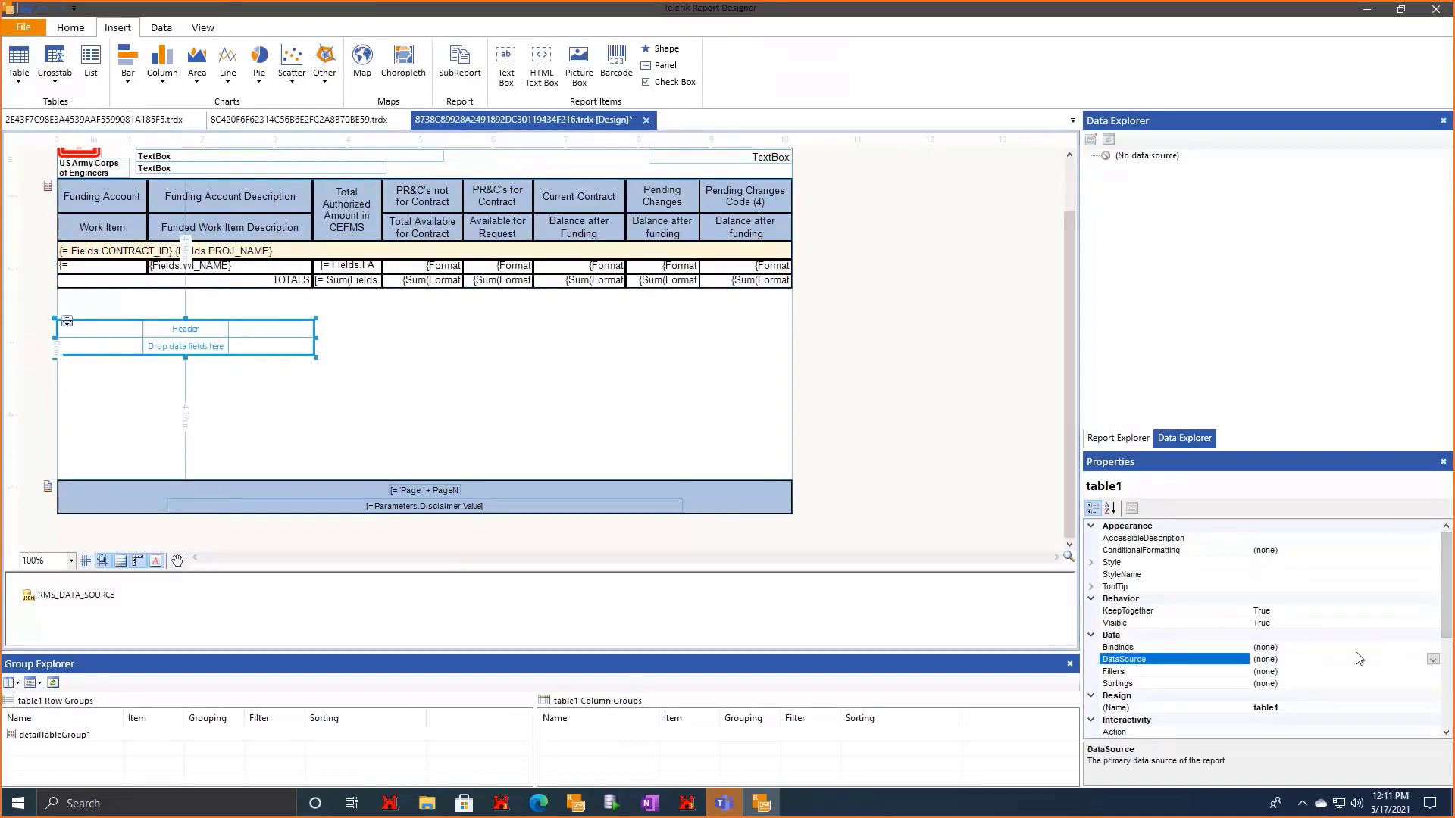
left_click(1359, 648)
left_click(1432, 648)
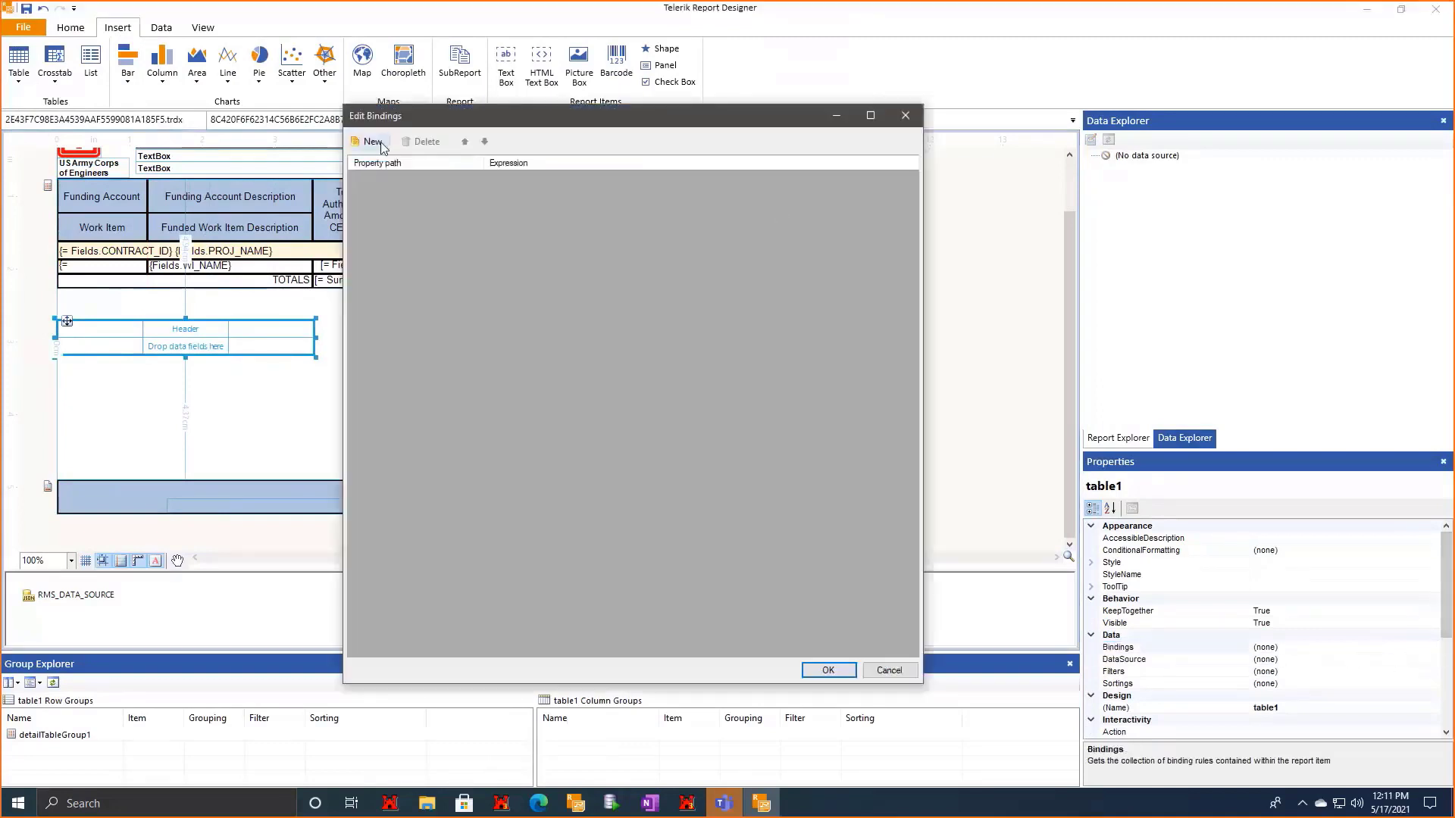
left_click(369, 142)
left_click(465, 179)
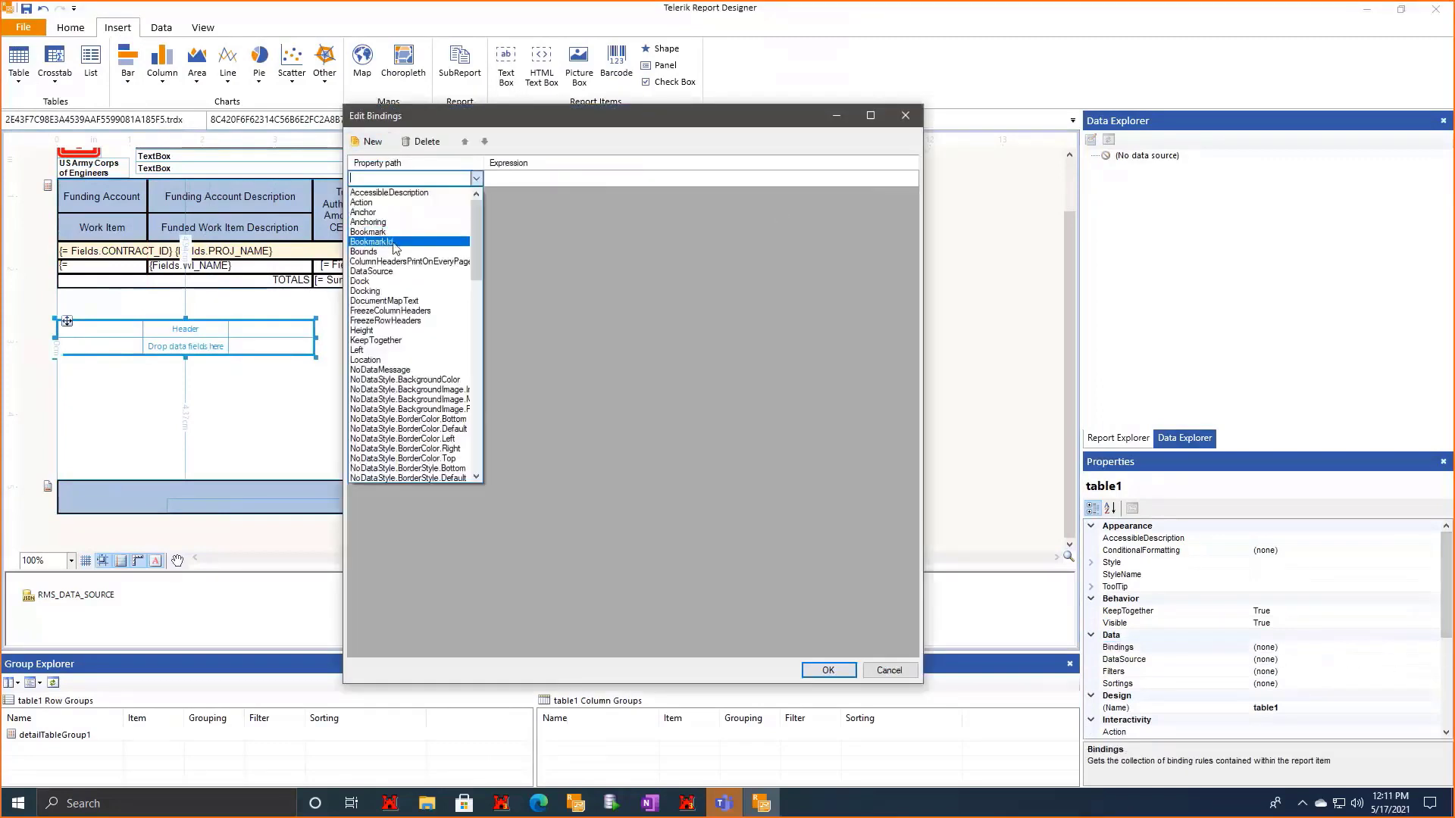
left_click(407, 271)
left_click(910, 179)
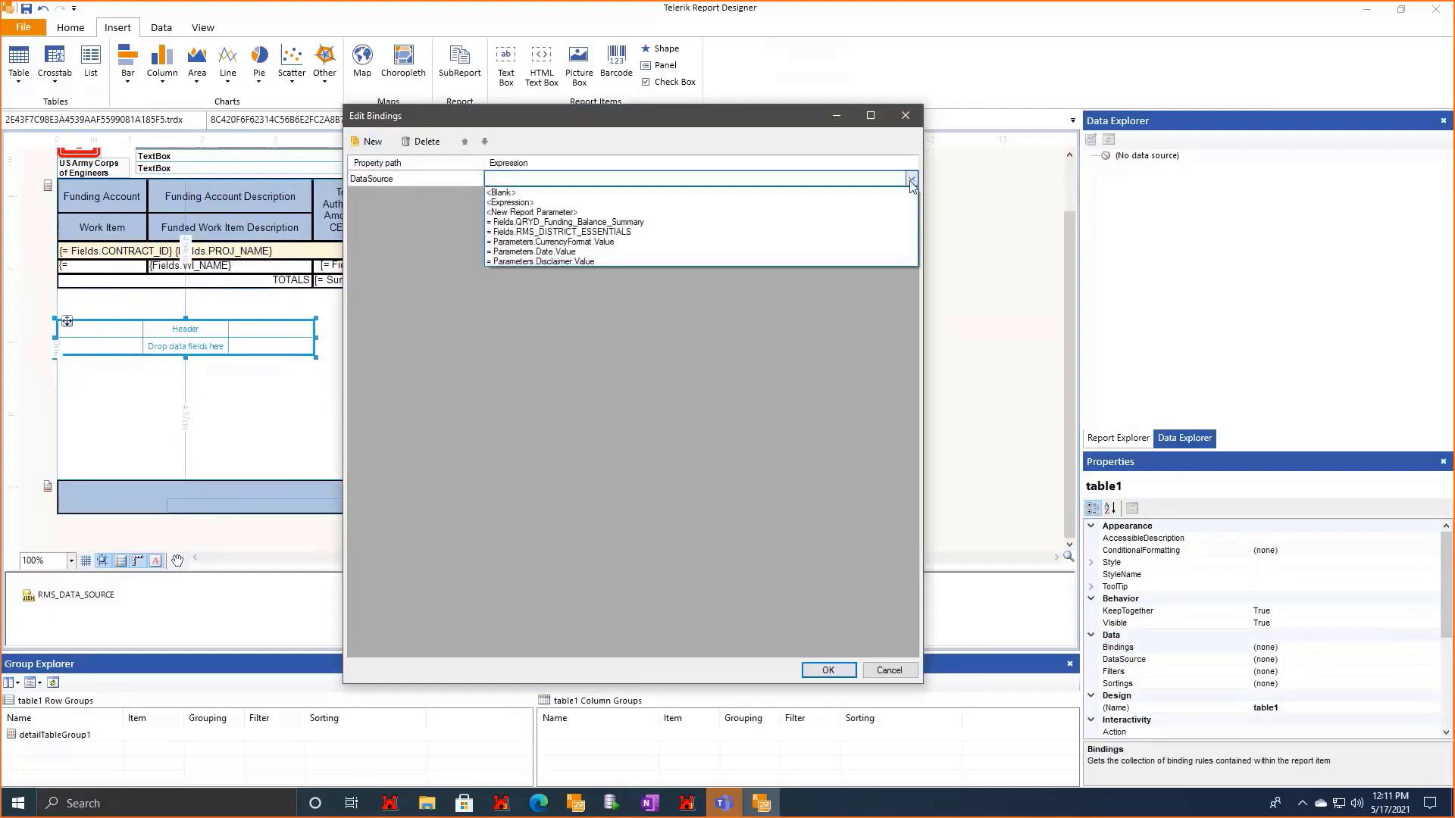
left_click(569, 223)
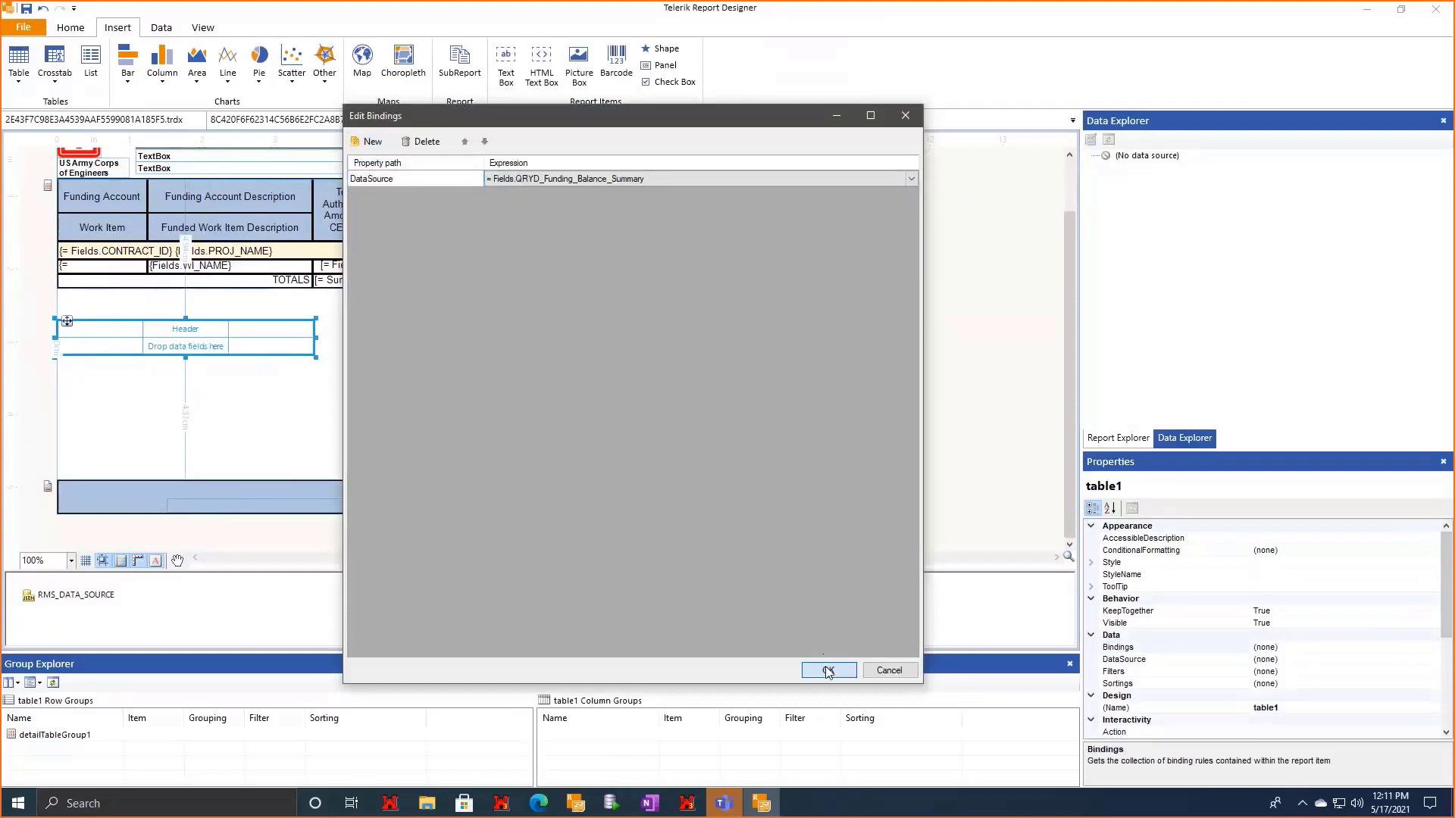
left_click(826, 666)
Add a parent row group with a header to the new table, grouped by = Fields.CONTRACT_ID.
left_click(253, 412)
right_click(111, 347)
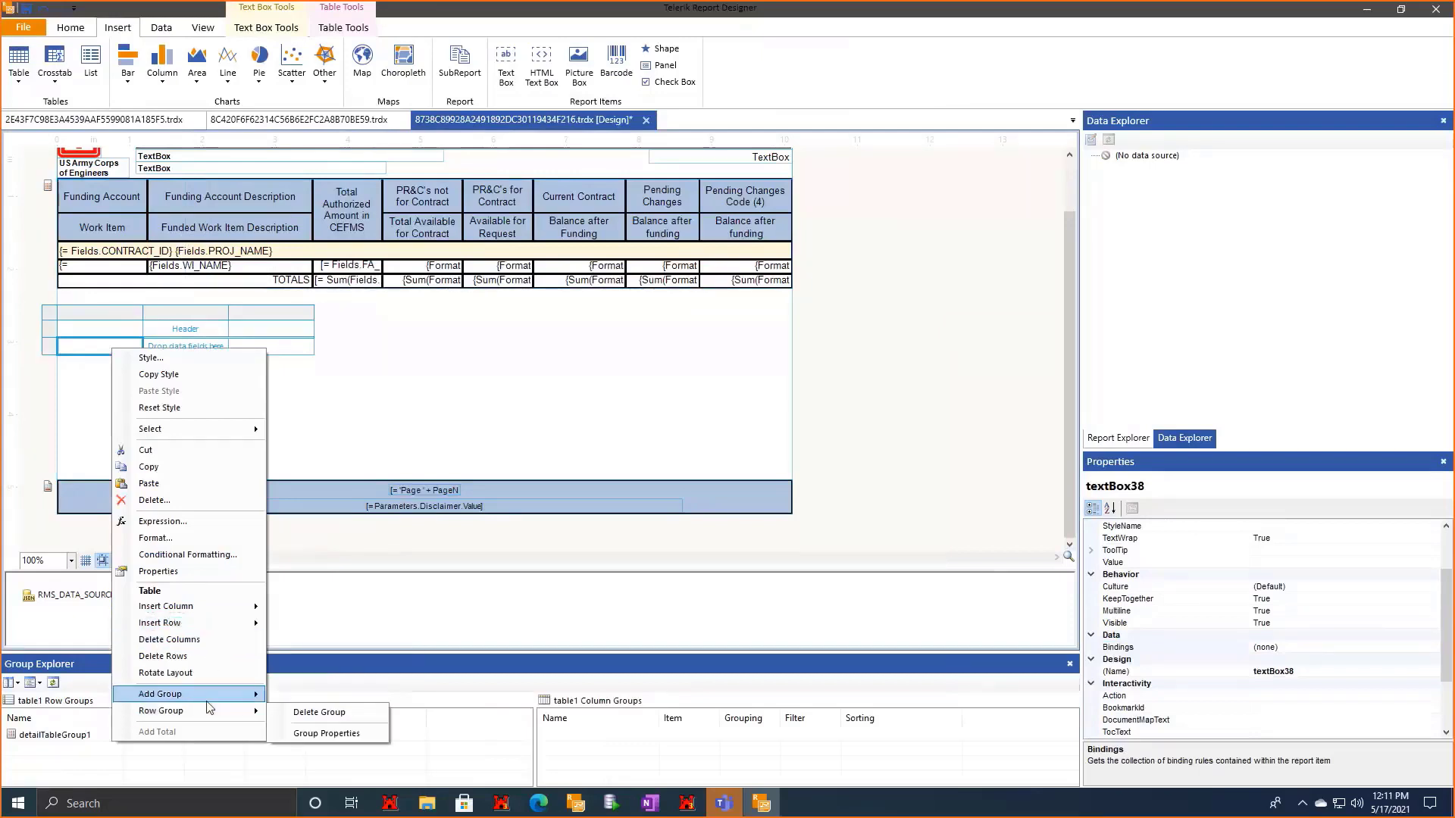
mouse_move(189, 694)
left_click(320, 723)
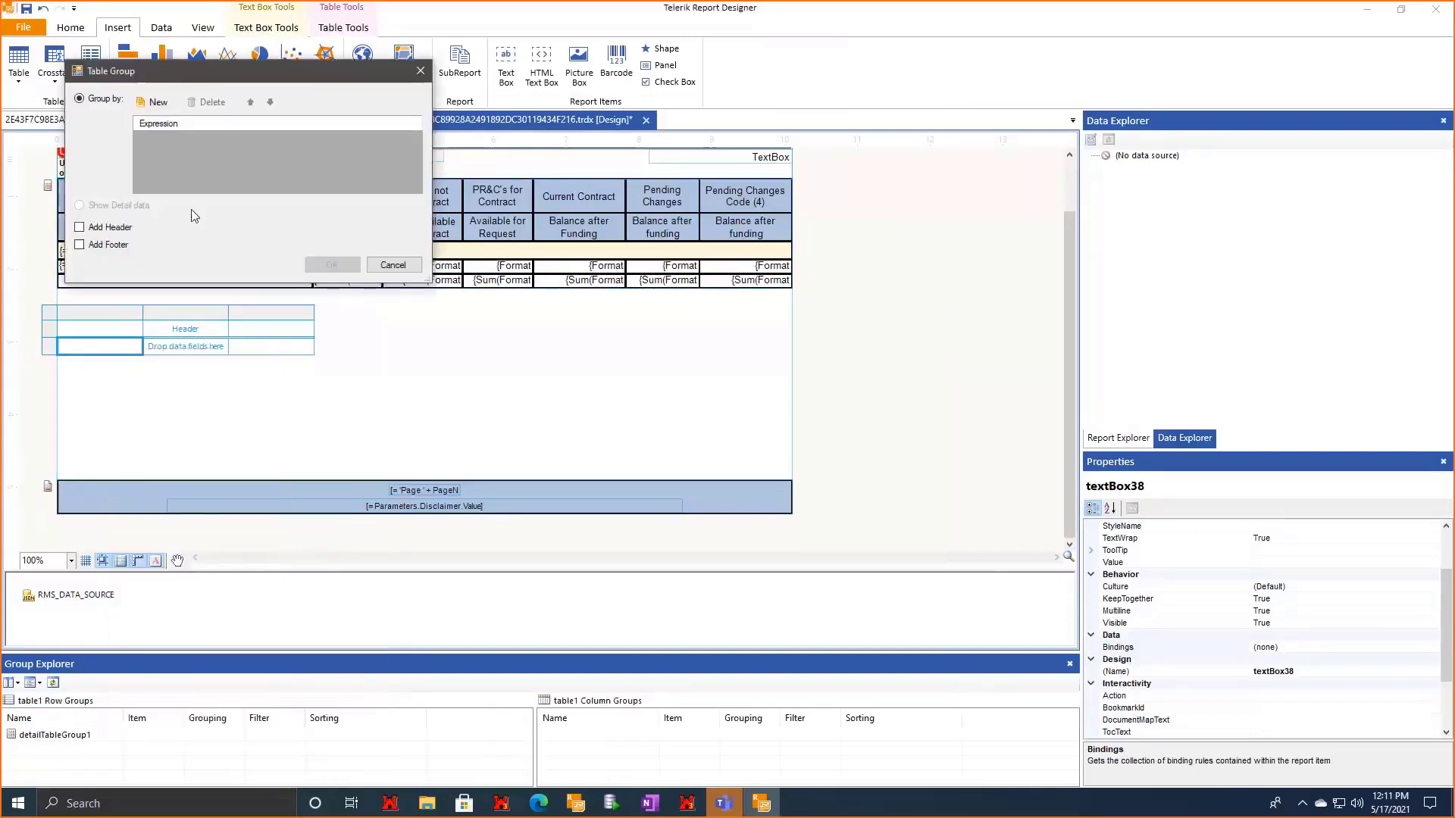
left_click(158, 103)
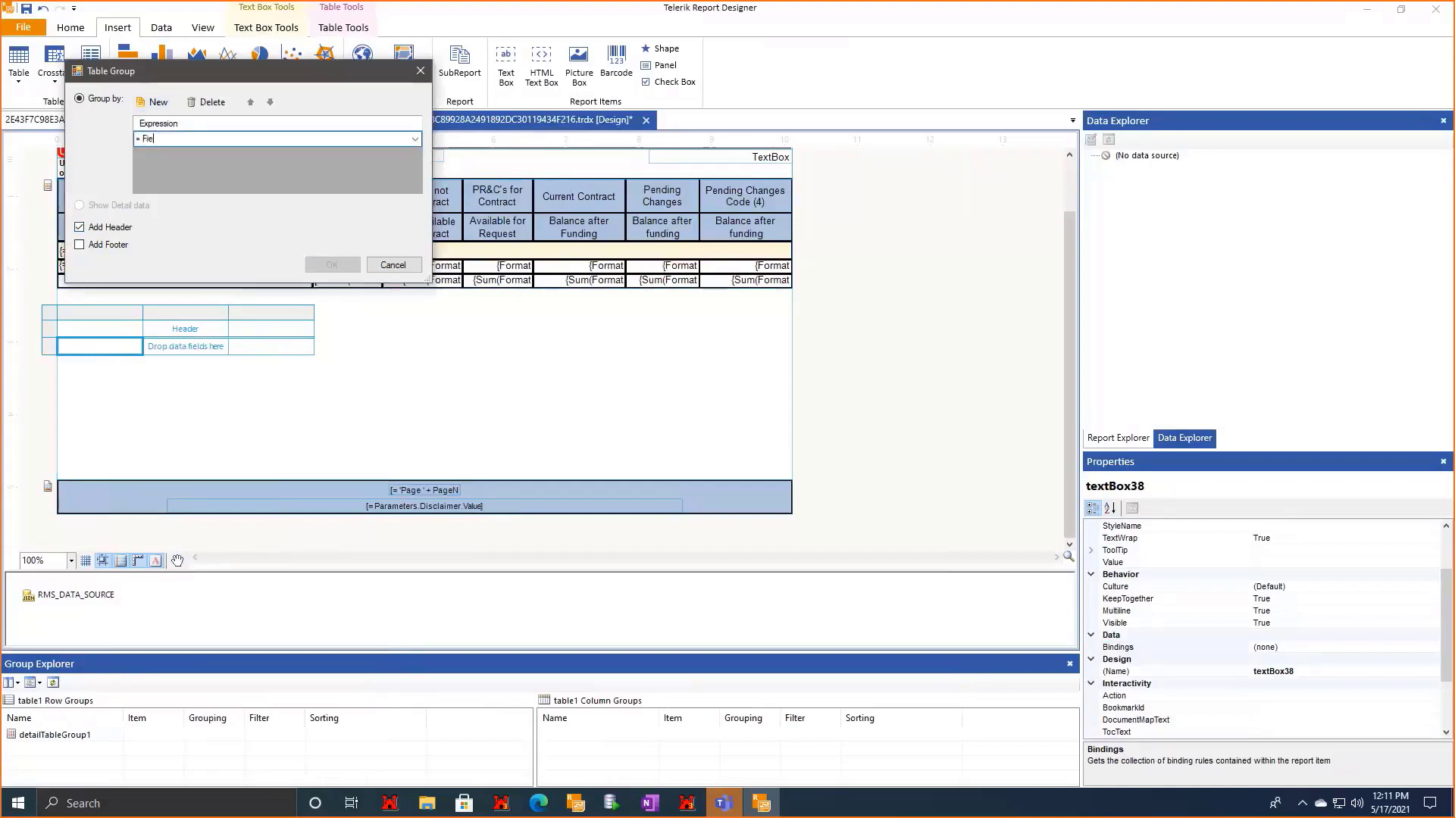
type("= Fields.CONTRACT_ID")
left_click(246, 177)
left_click(332, 265)
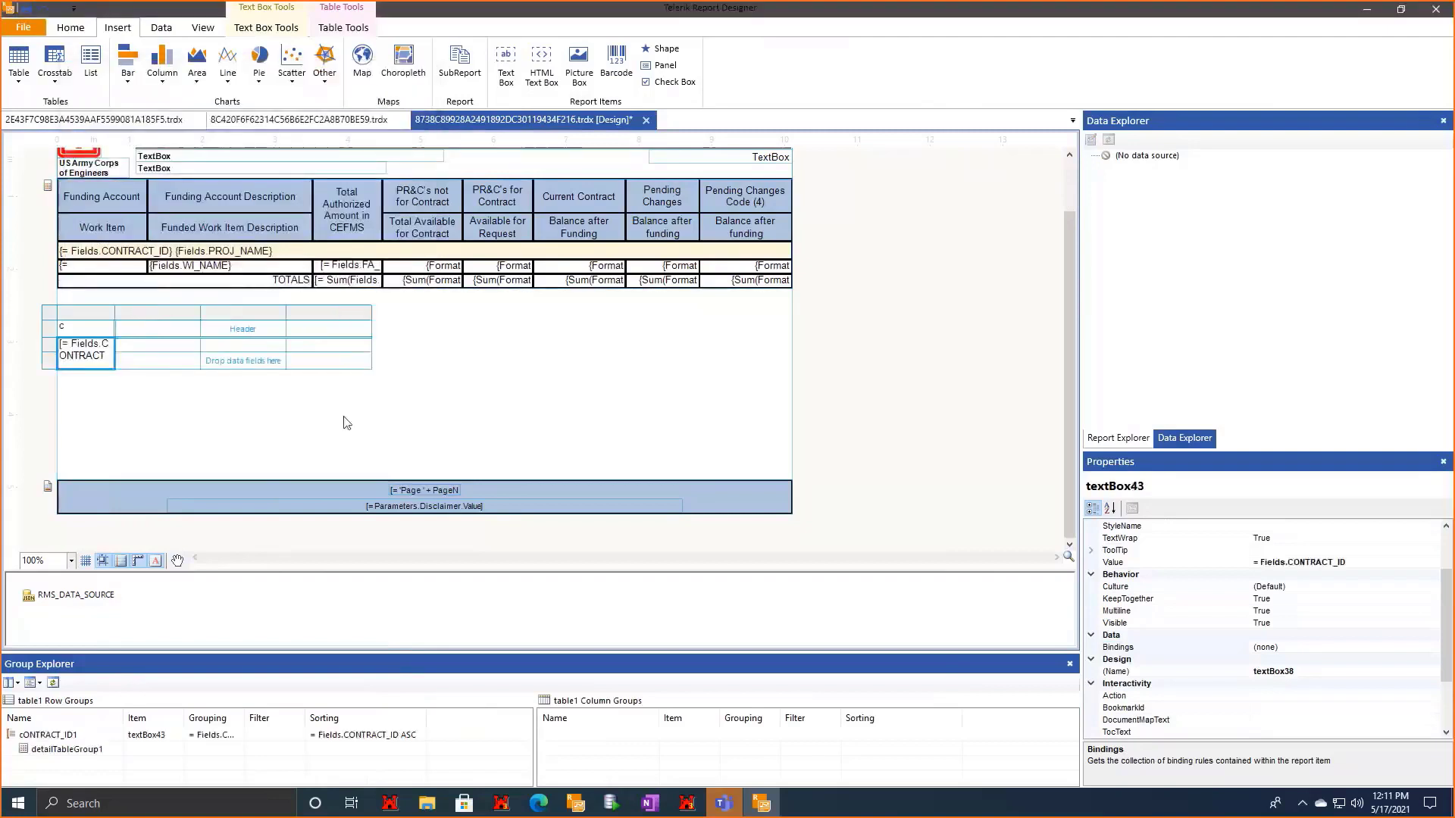
Move the new table up closer to the TOTALS row, to a location of about 0 cm, 4.18 cm.
left_click(90, 366)
left_click(47, 315)
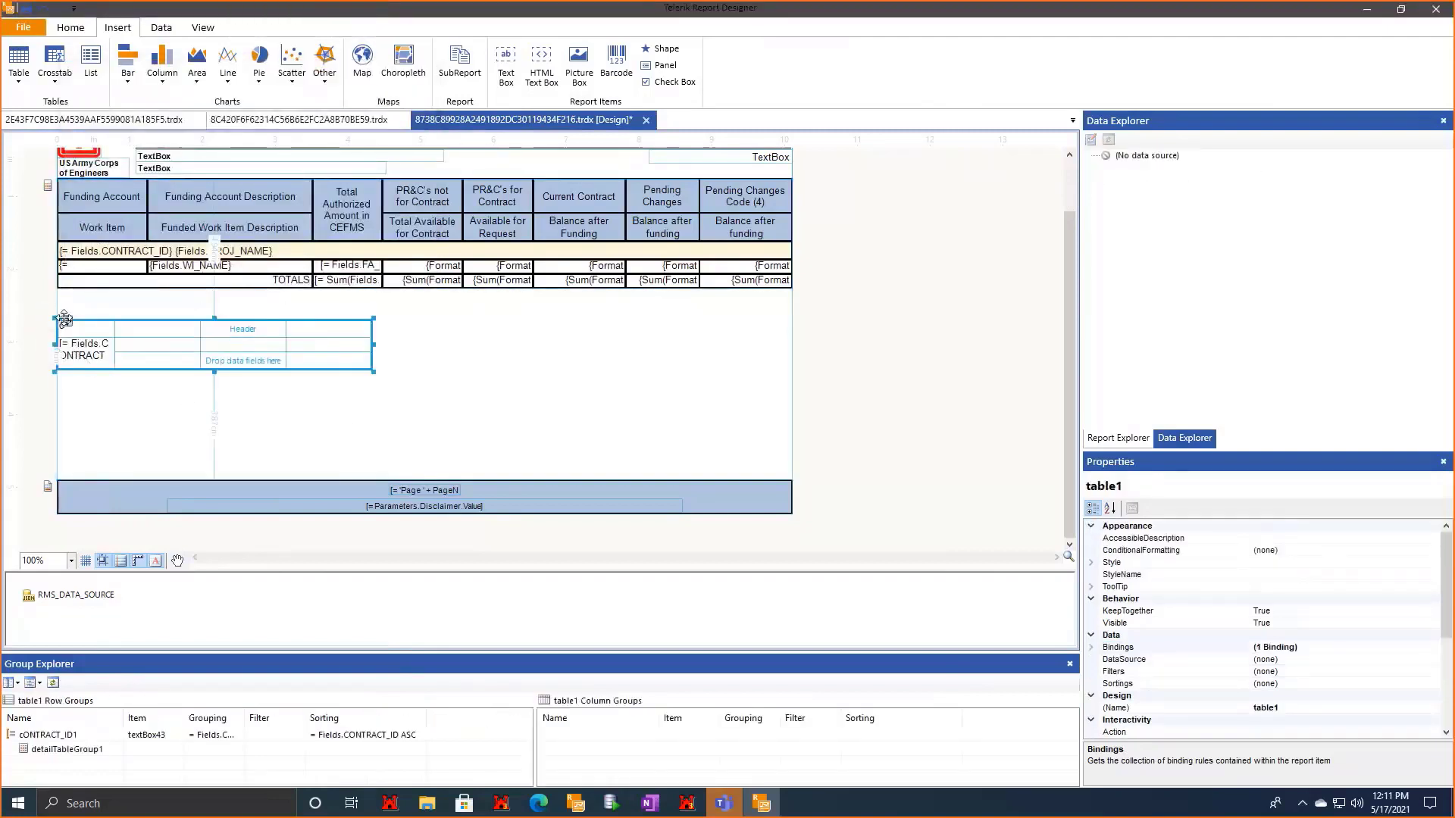
left_click_drag(61, 319, 62, 297)
Set the new table's RowHeadersPrintOnEveryPage to True and its ColumnHeadersPrintOnEveryPage to False.
left_click(82, 328)
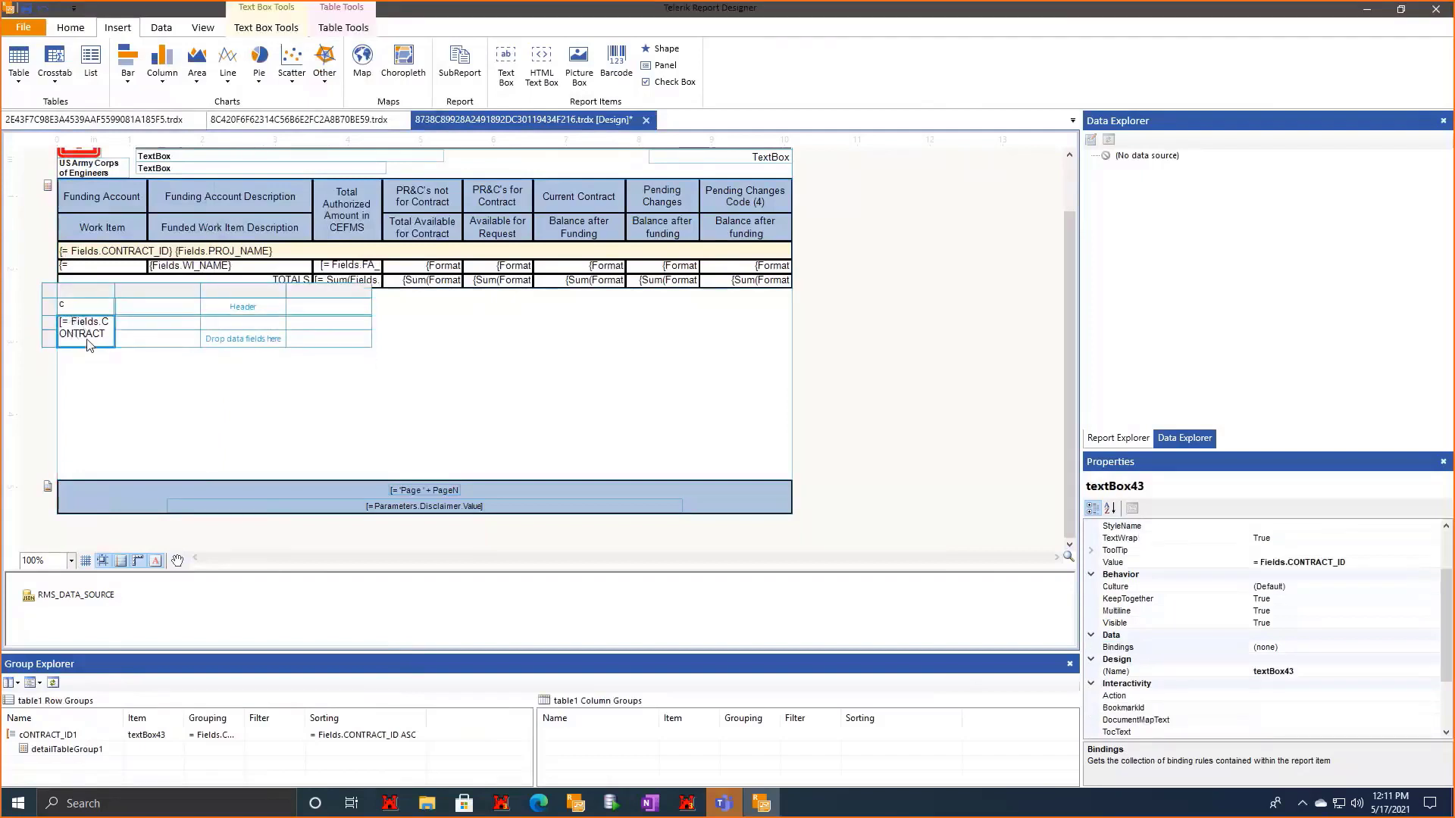
scroll(1289, 697, "down", 3)
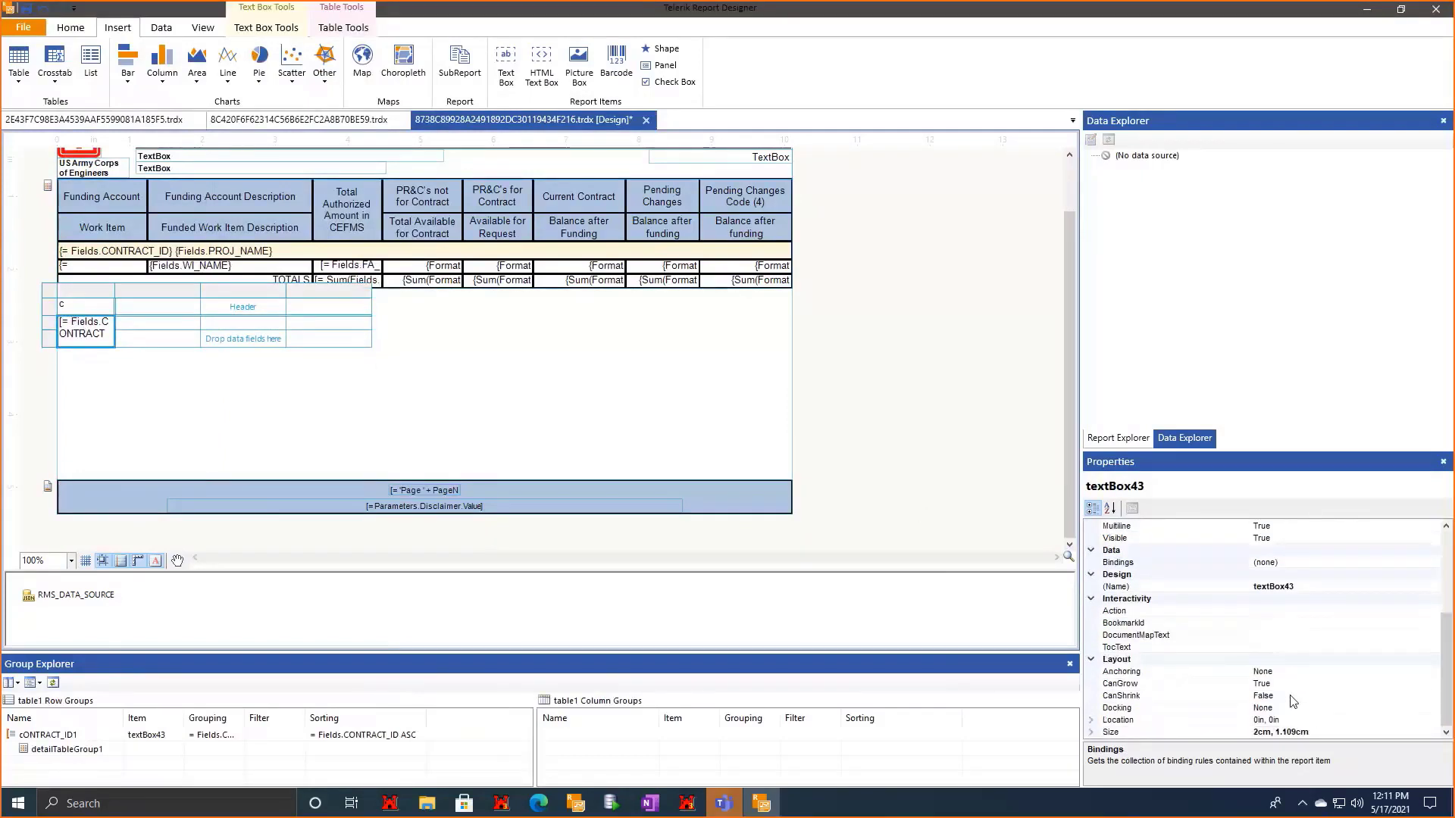
scroll(1284, 697, "up", 3)
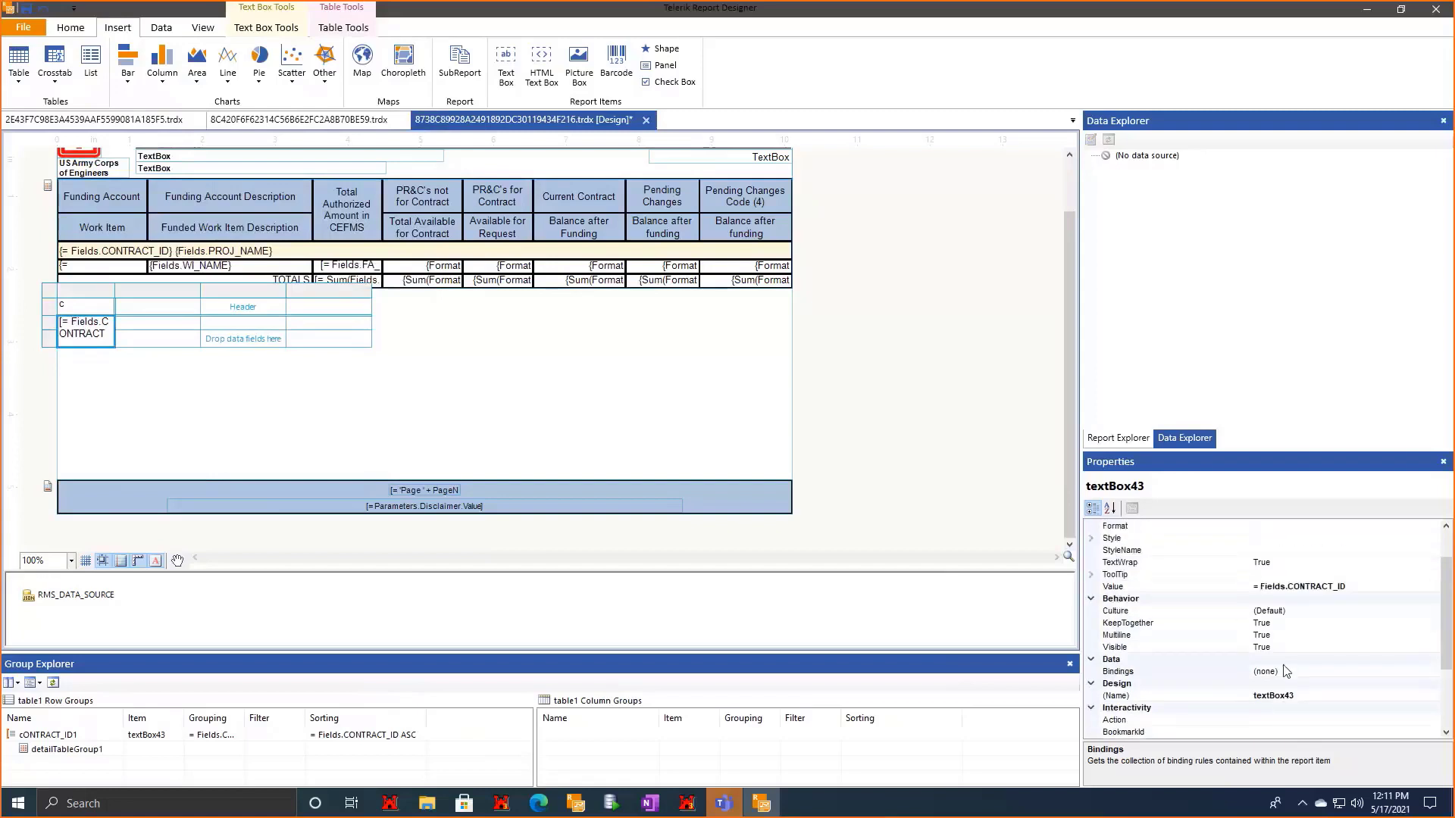
left_click(50, 292)
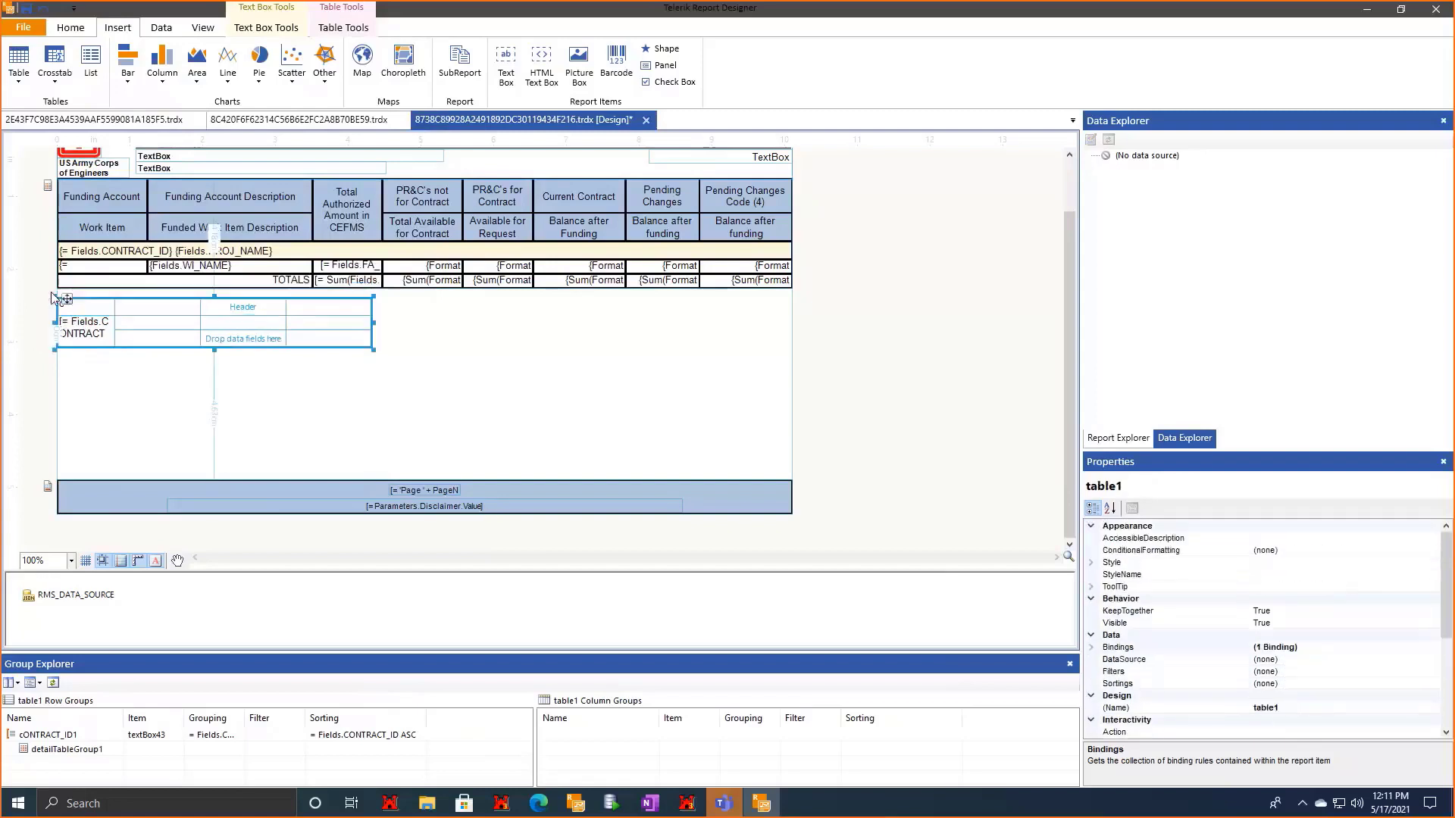
scroll(1326, 675, "down", 5)
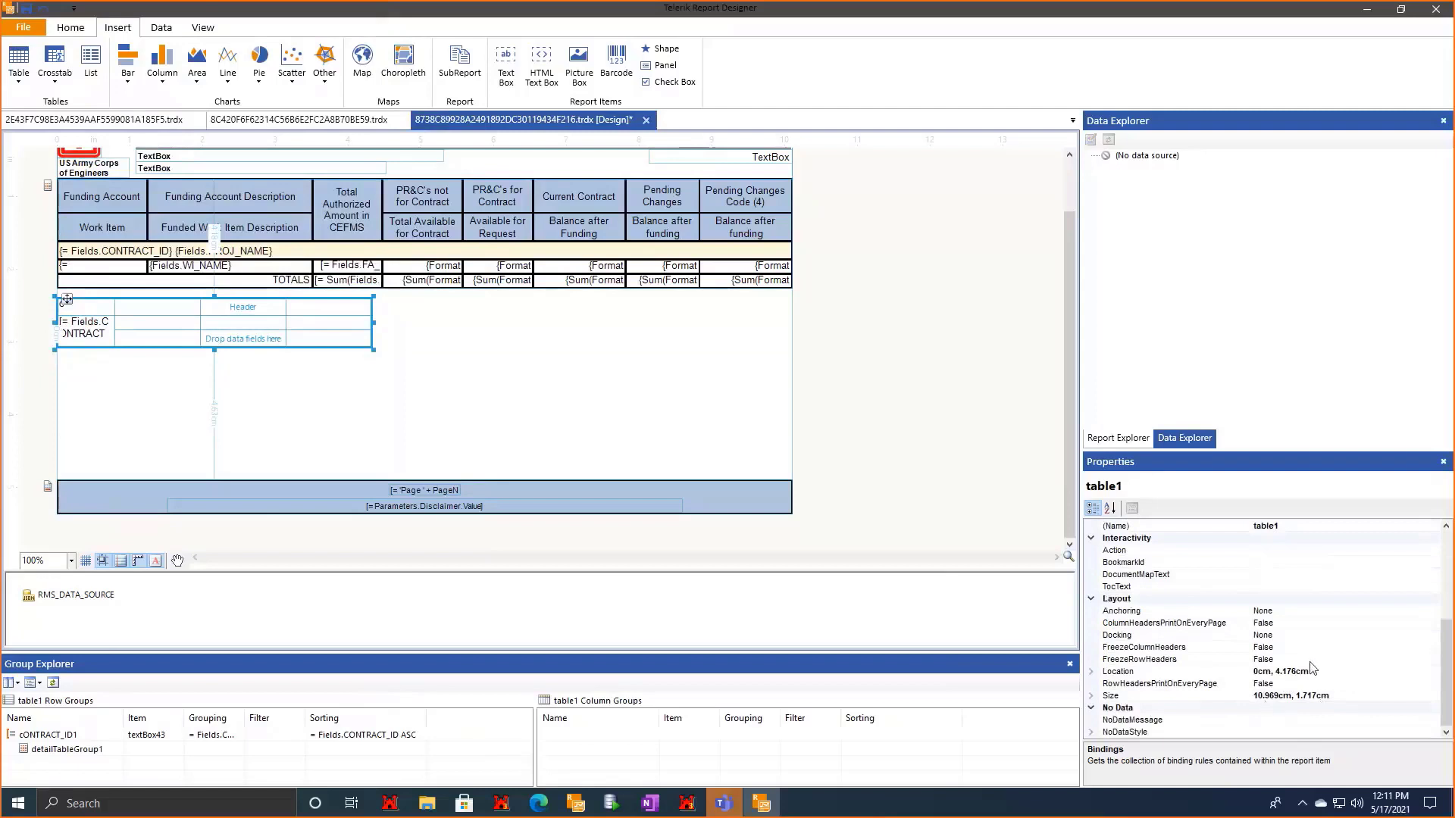
left_click(1315, 660)
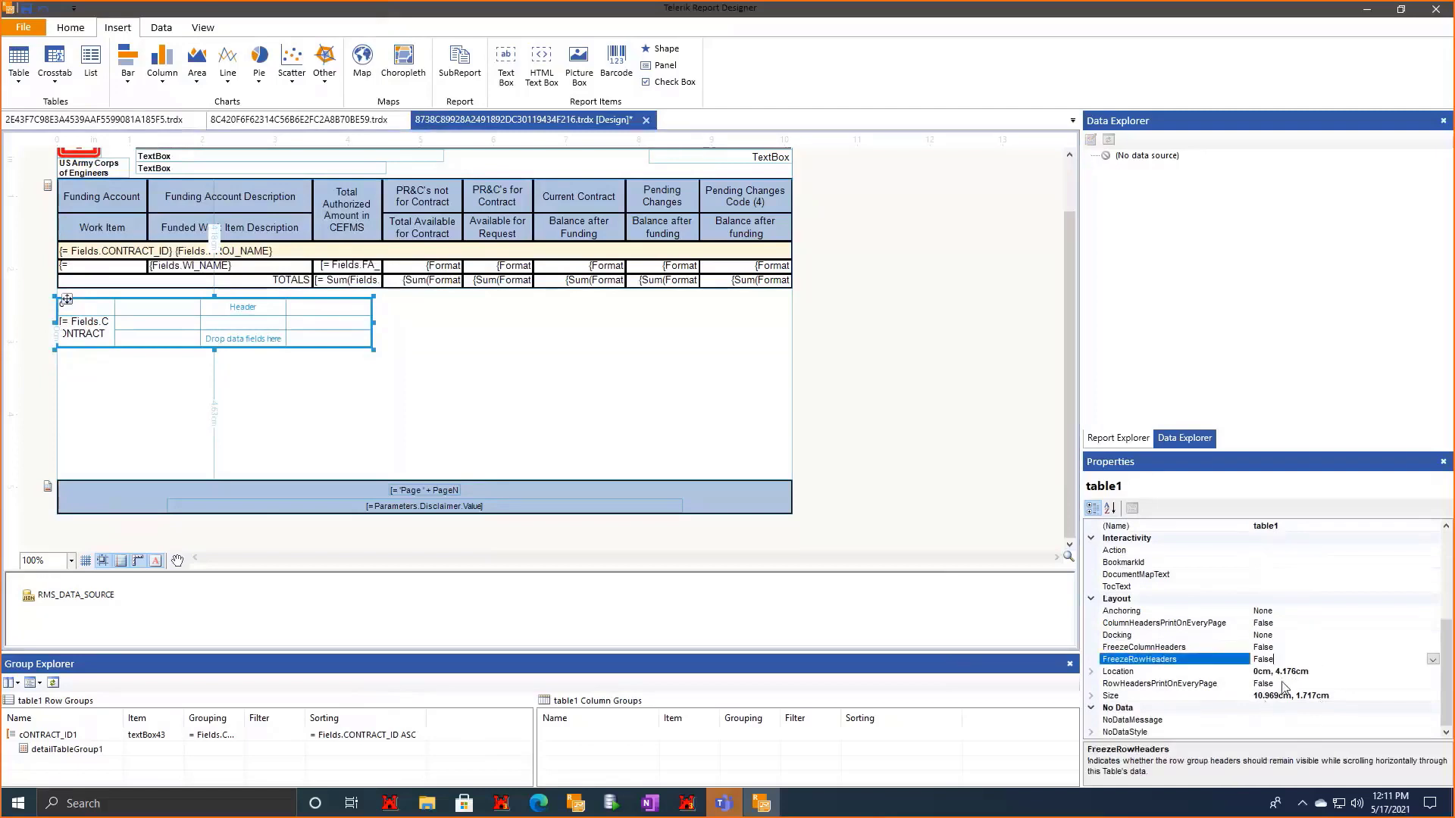
left_click(1319, 685)
left_click(1432, 684)
left_click(1389, 701)
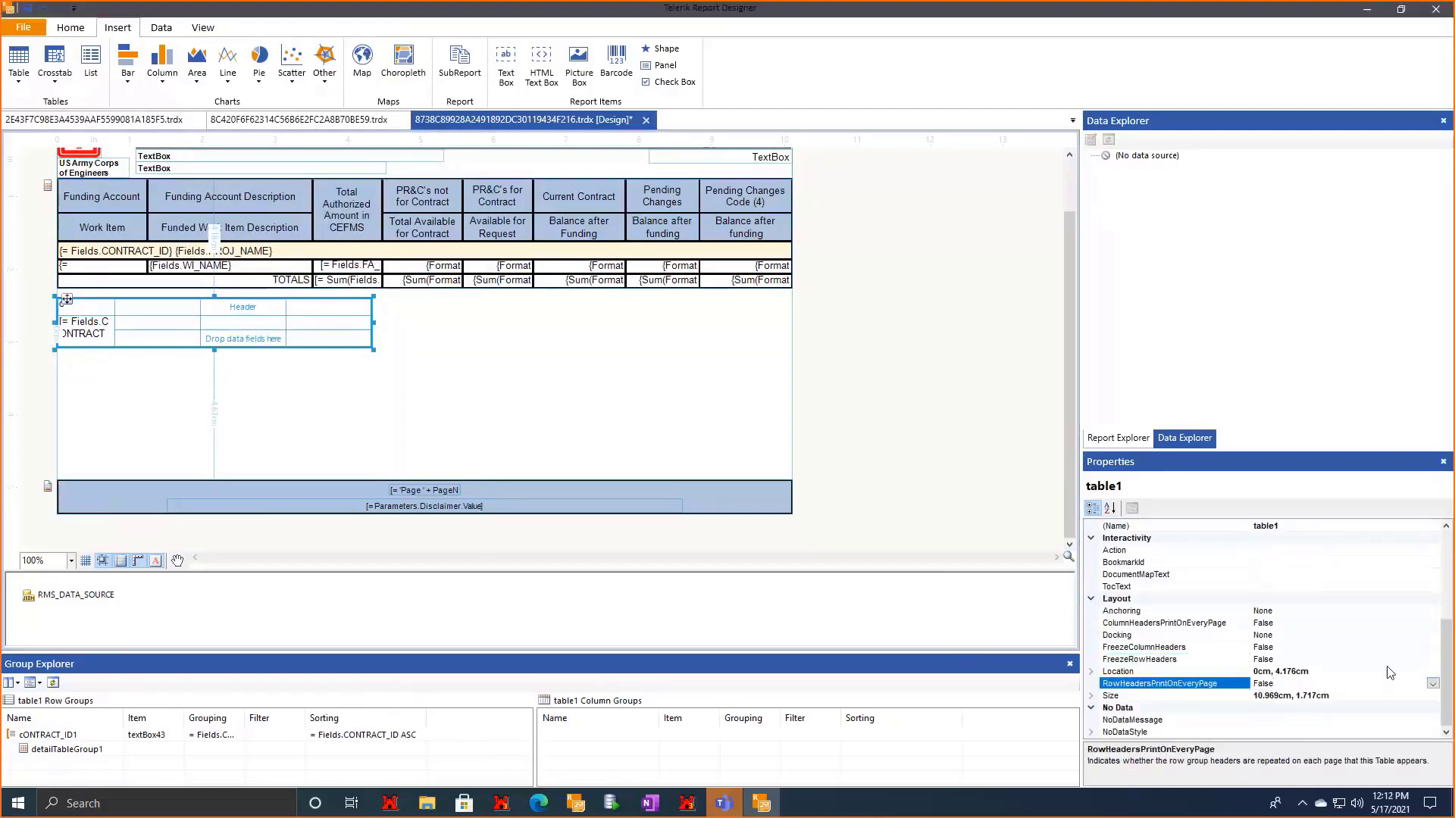
left_click(1365, 622)
left_click(1432, 623)
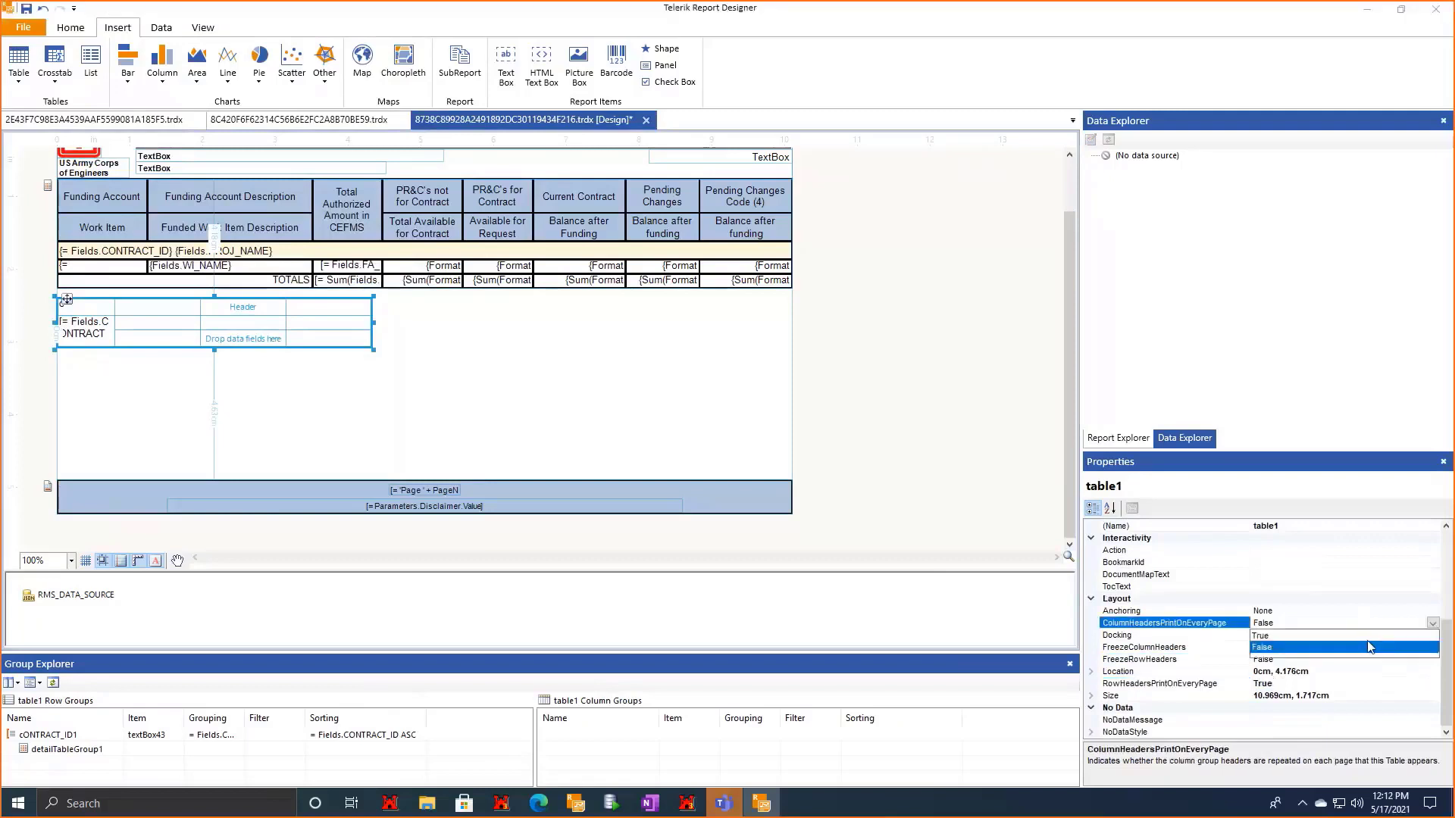
left_click(1371, 646)
Fill the new table's header row with the same light blue background as the existing column headings.
left_click(163, 407)
left_click(97, 311)
type("c")
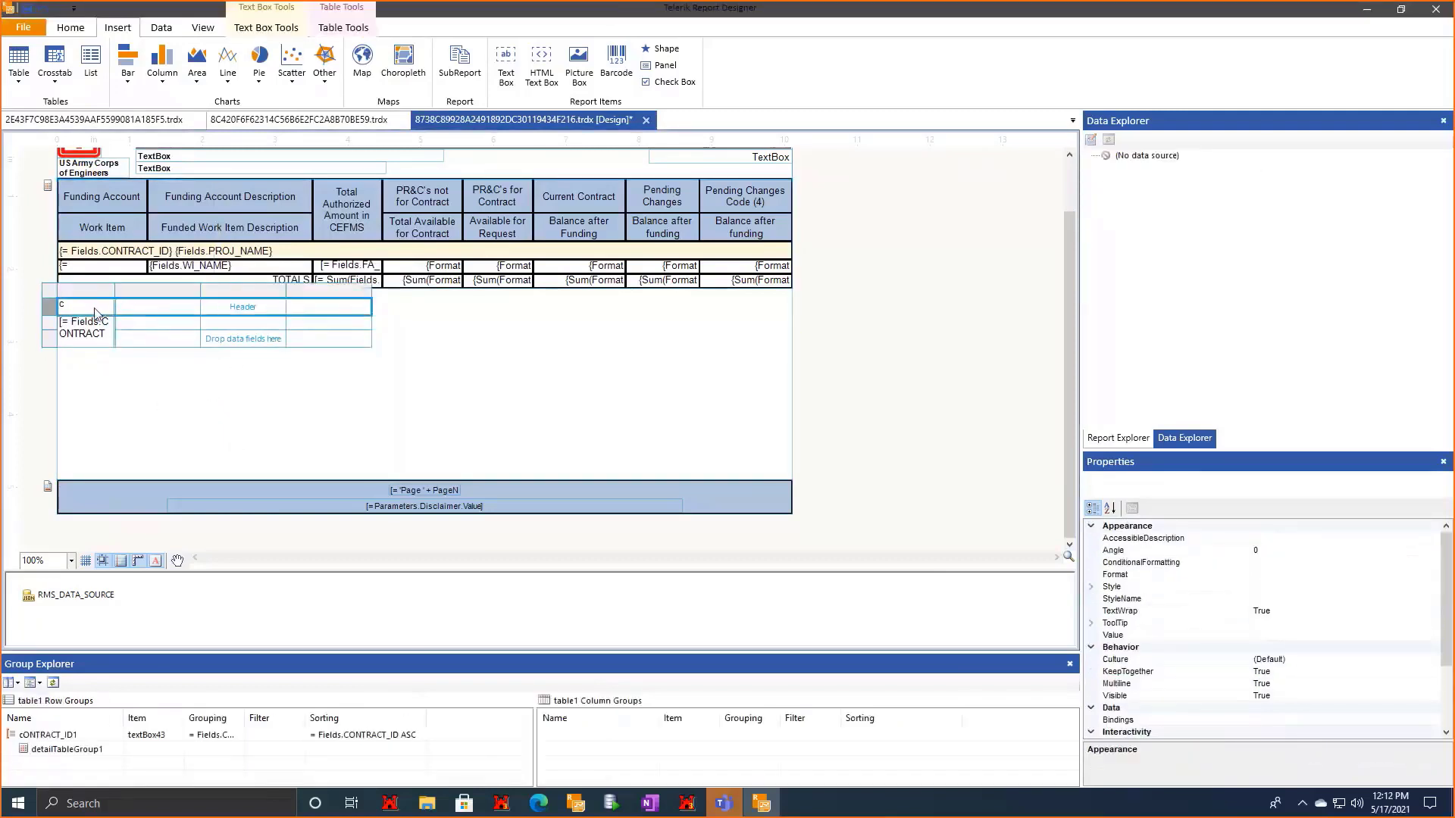
left_click(82, 33)
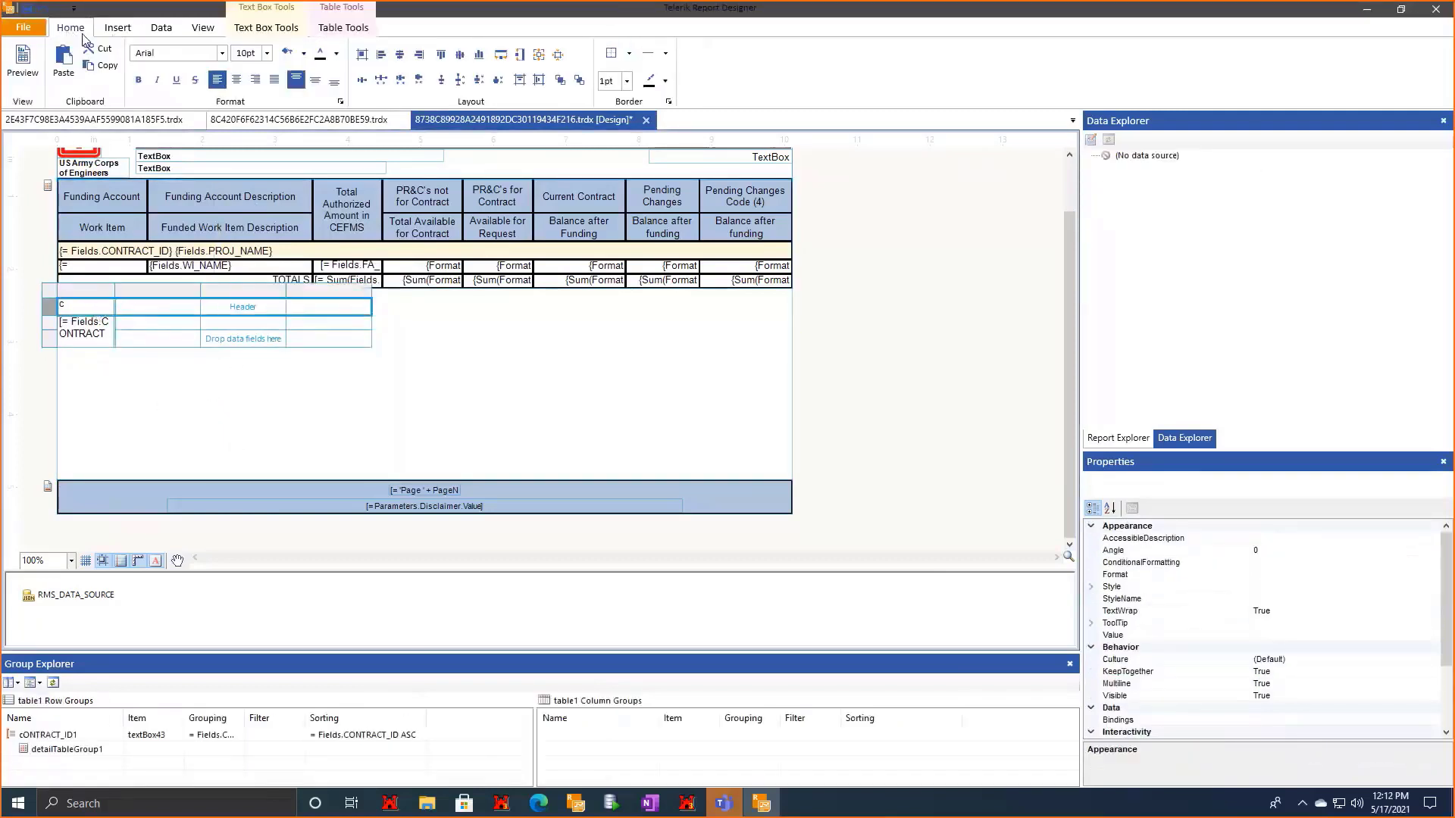
left_click(304, 53)
left_click(310, 238)
left_click(195, 376)
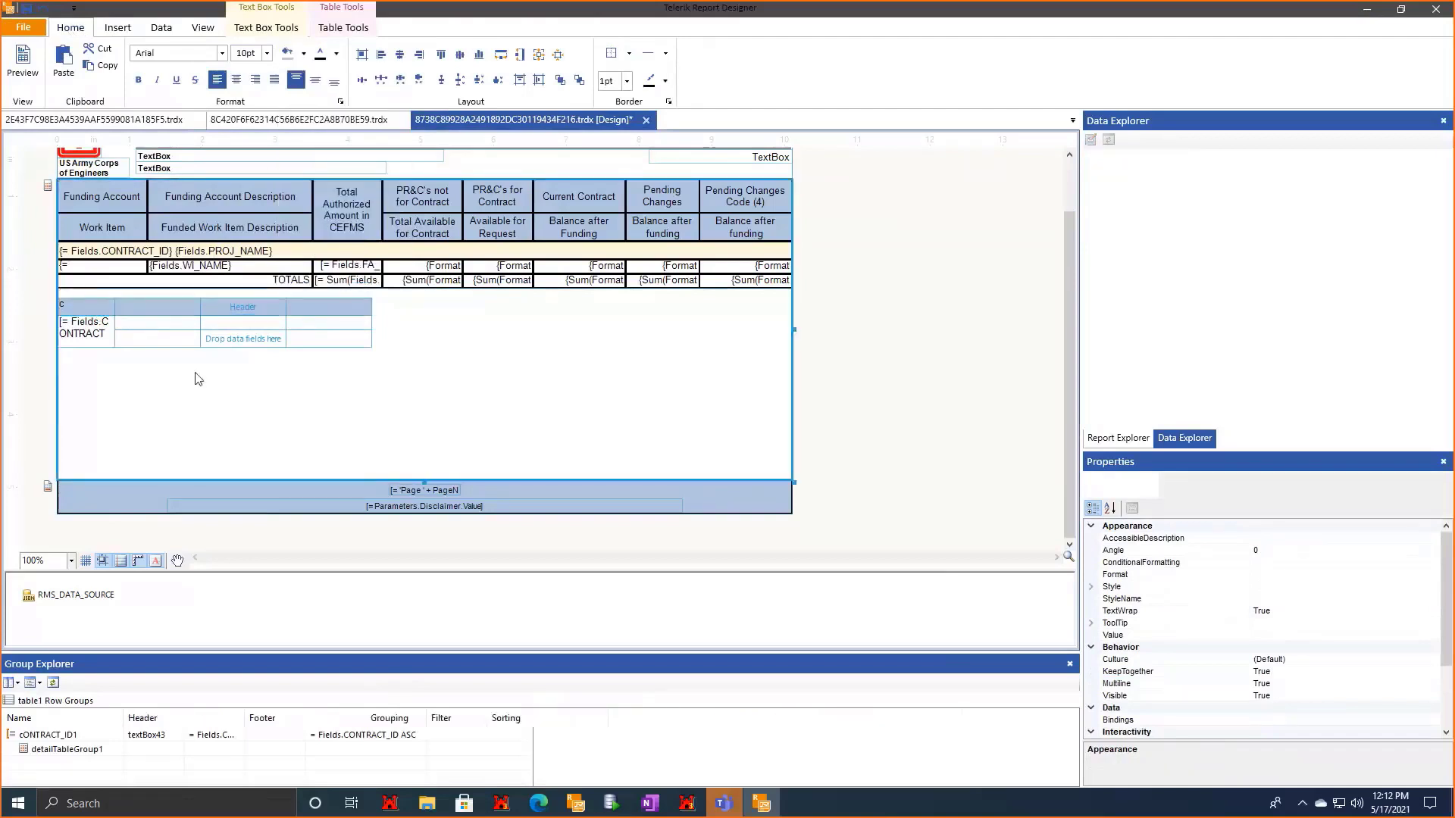
Place the new table directly under the TOTALS row and widen it to the full width of the table above.
left_click(87, 310)
left_click(52, 291)
left_click_drag(61, 299, 60, 289)
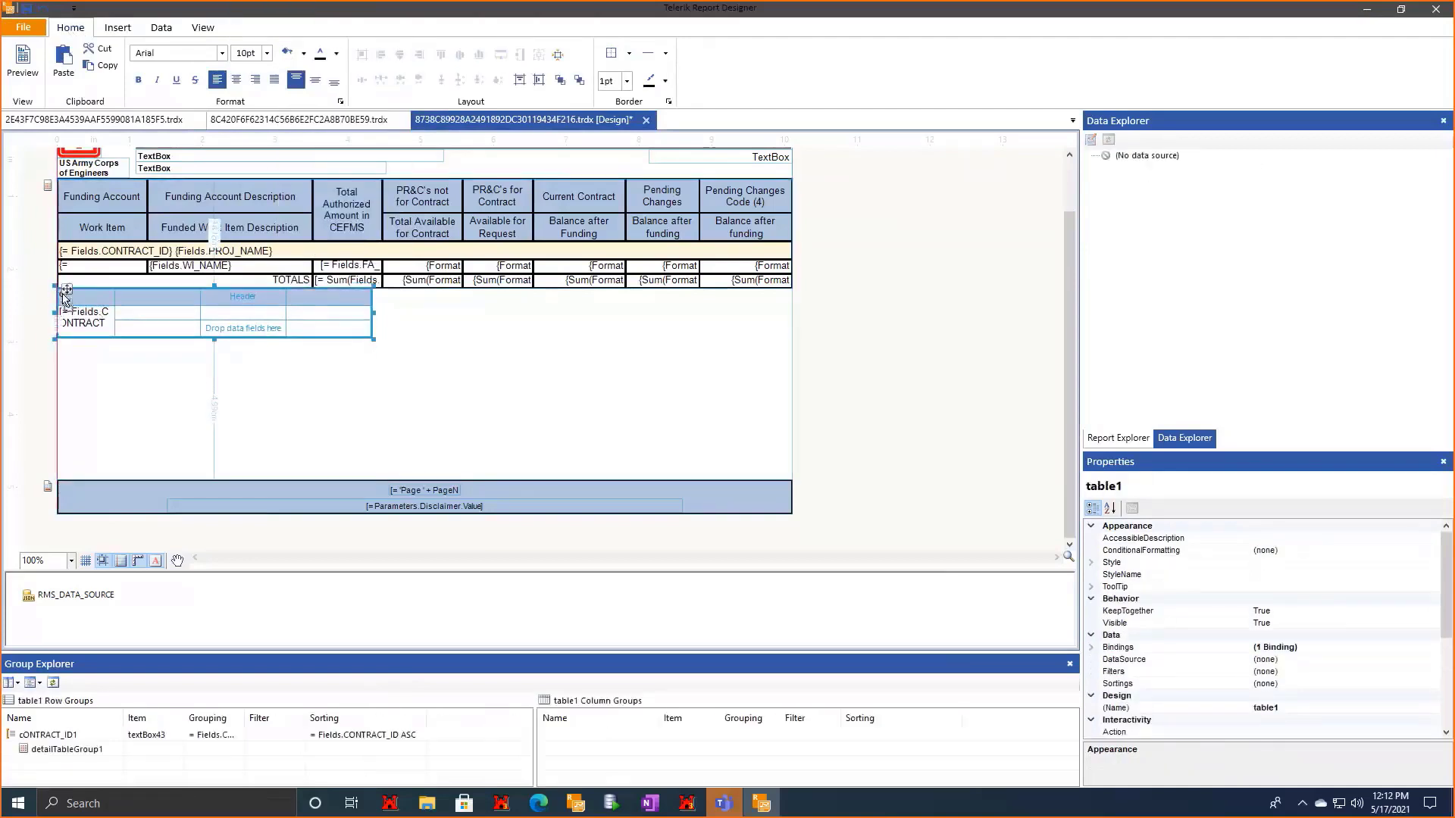
left_click_drag(380, 318, 794, 347)
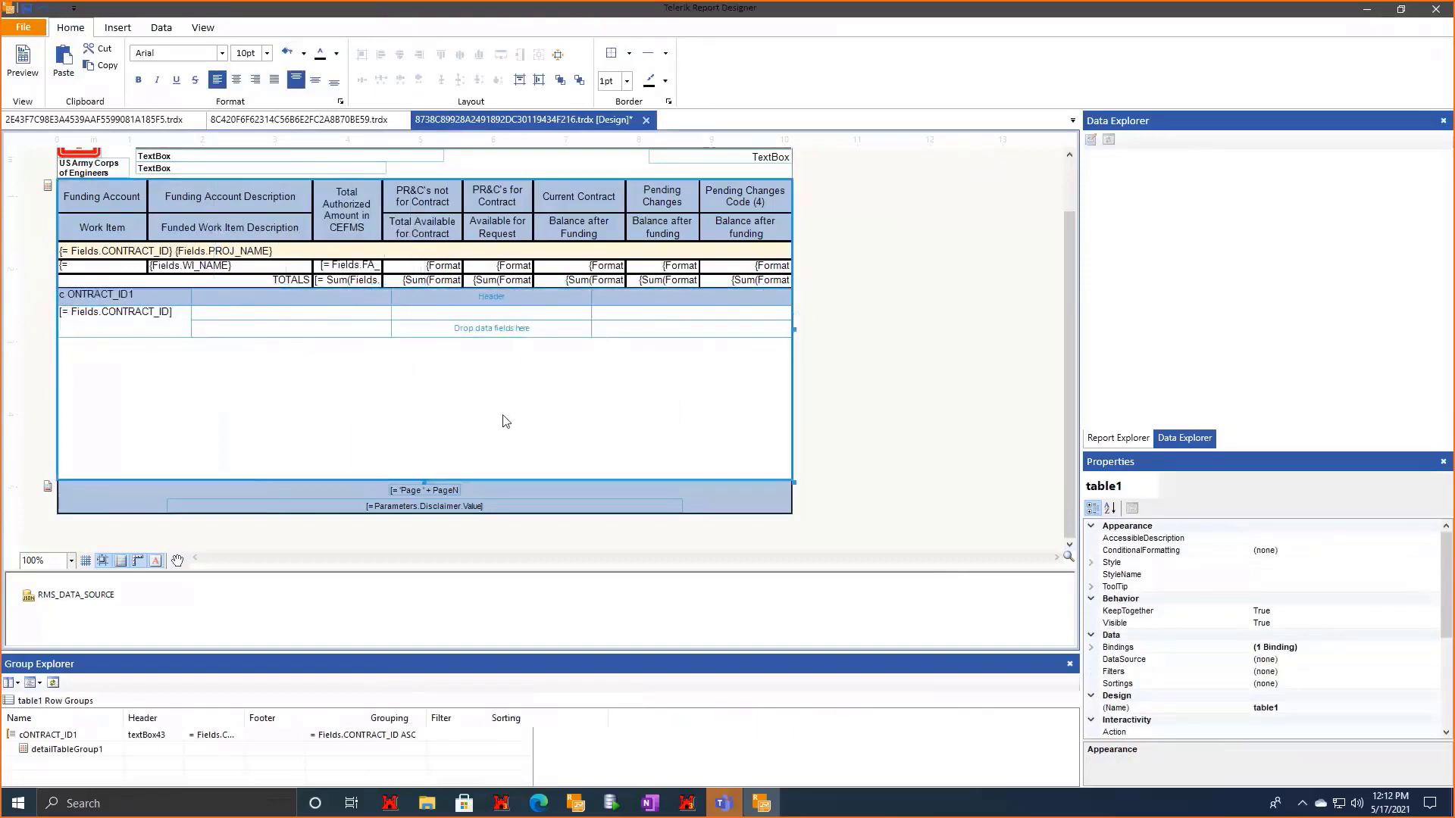
Delete the original funding account table, including its column headings, group row and TOTALS row.
left_click(84, 318)
left_click(318, 255)
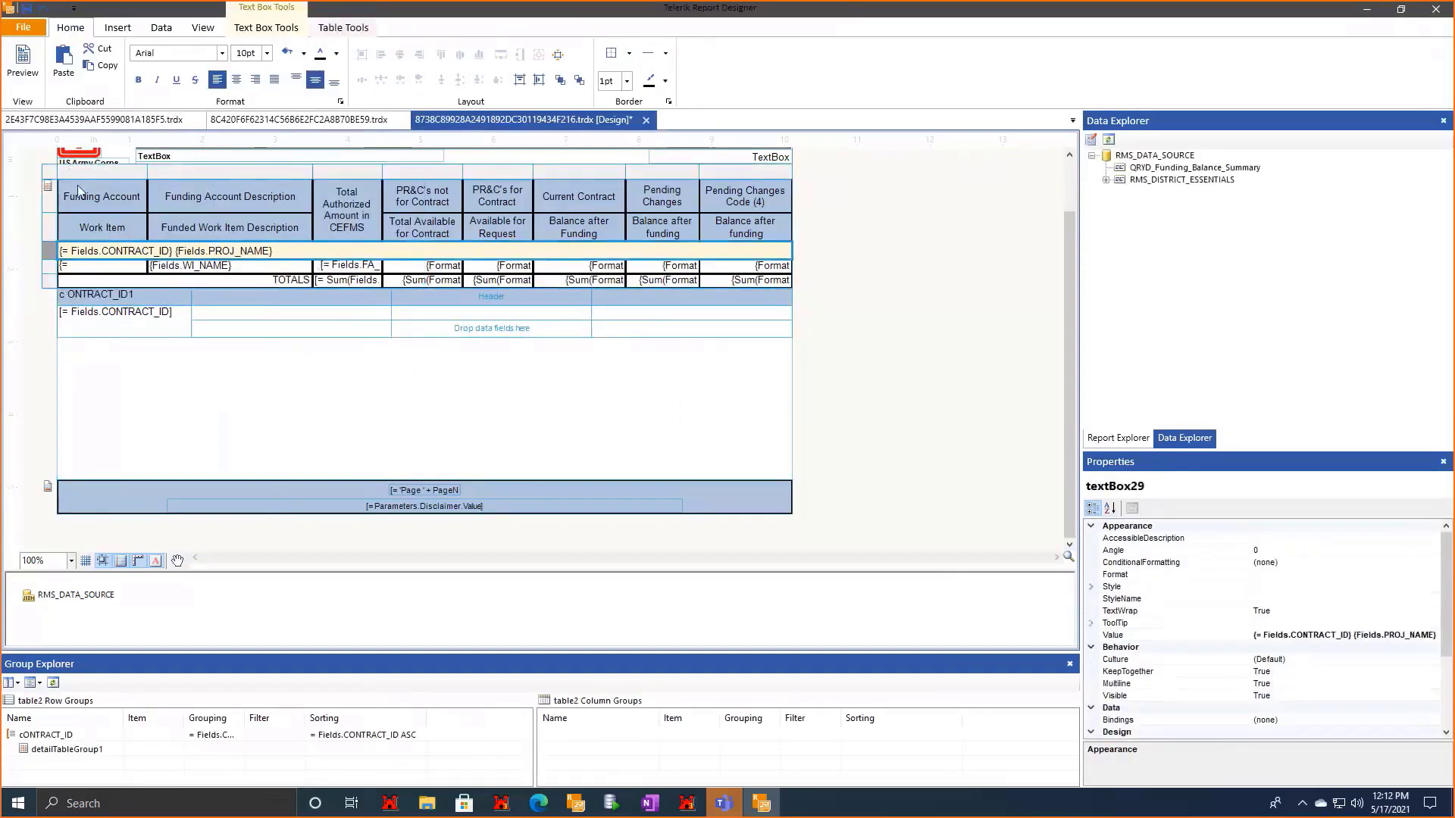
left_click(48, 171)
key("Delete")
Move the contract table up to the start of the detail section, at location 0 cm, 0 cm.
left_click(124, 311)
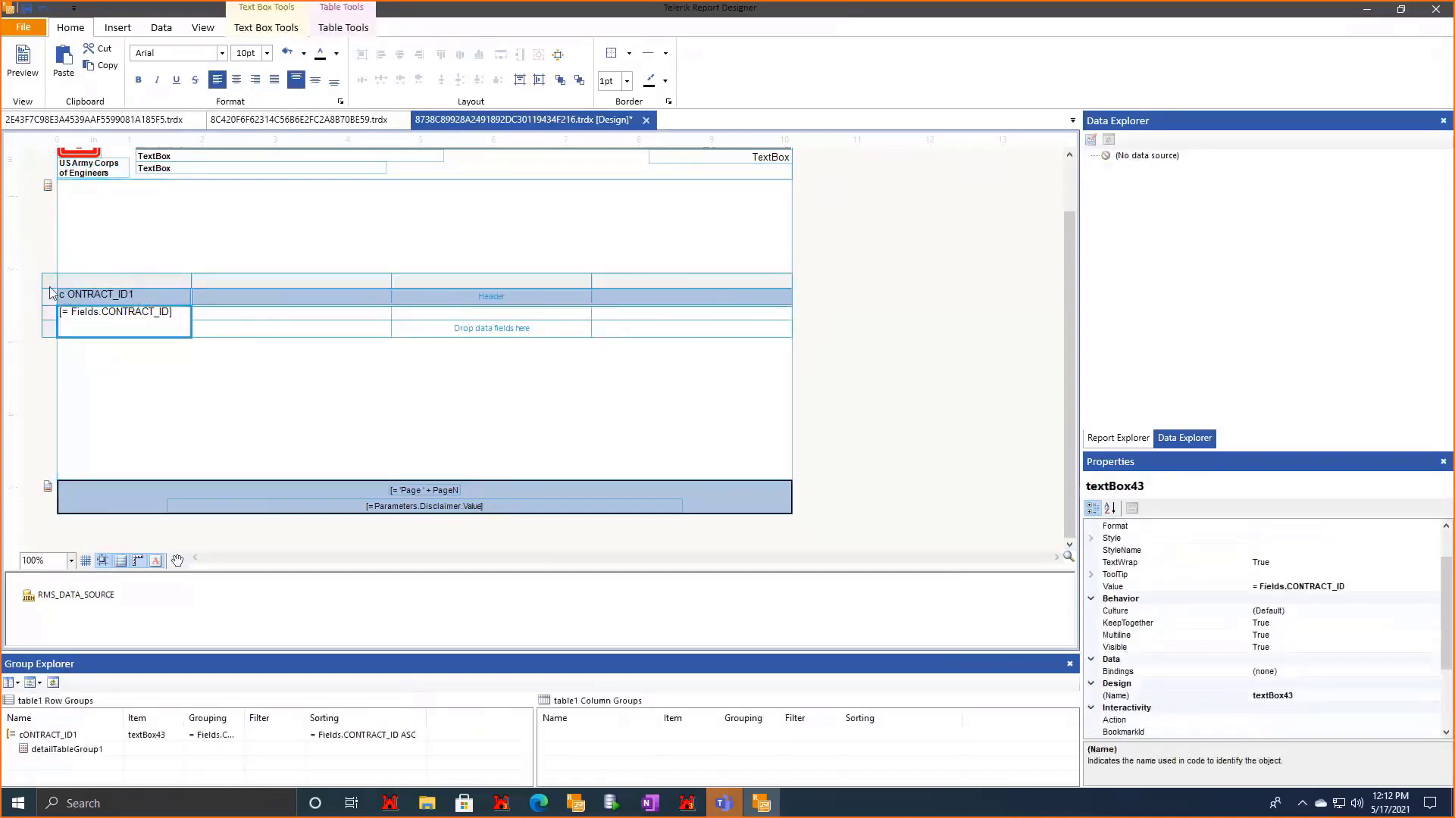
left_click(56, 293)
left_click_drag(67, 258, 66, 184)
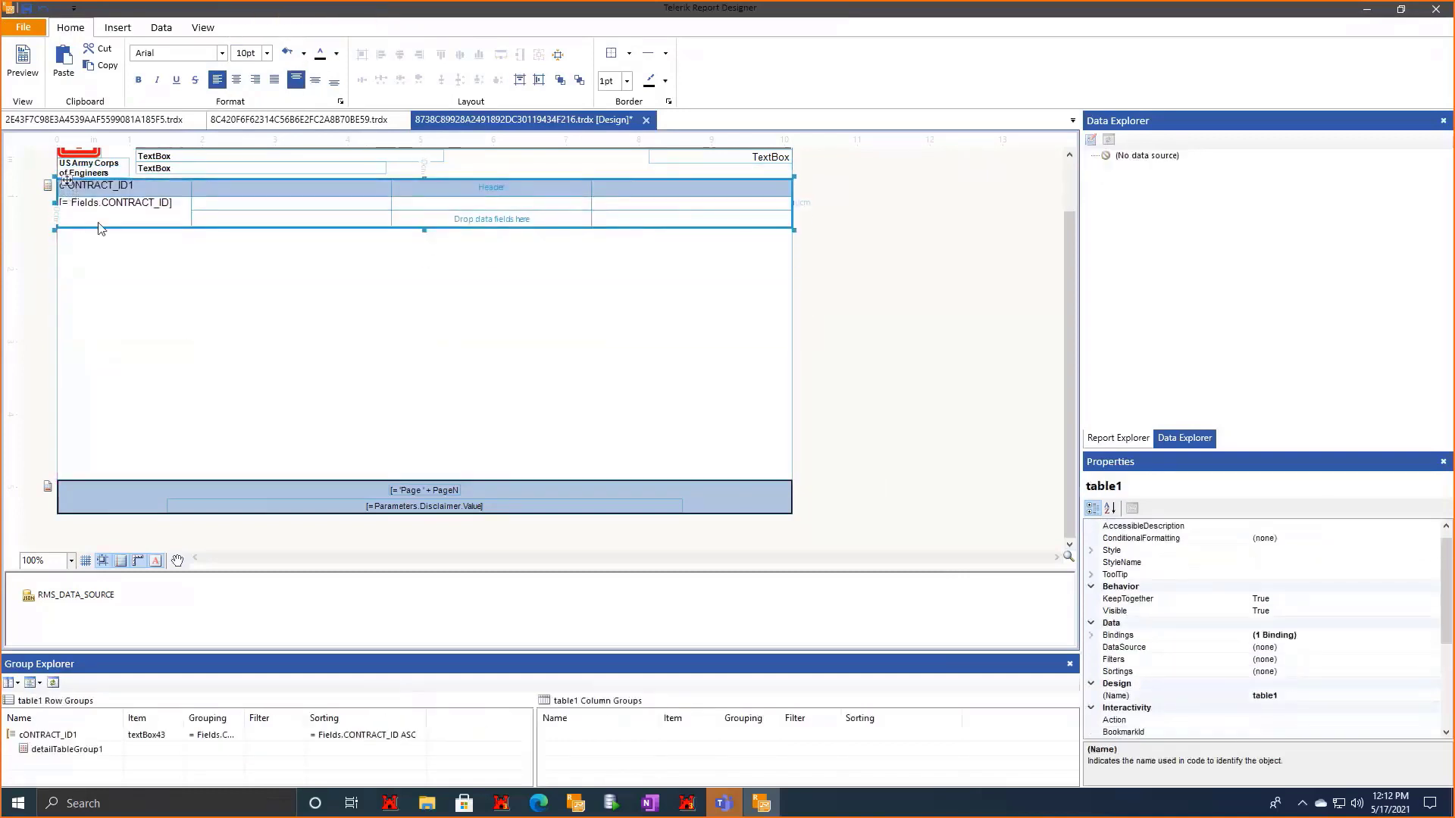
Set the contract table's RowHeadersPrintOnEveryPage to False.
scroll(1410, 716, "down", 5)
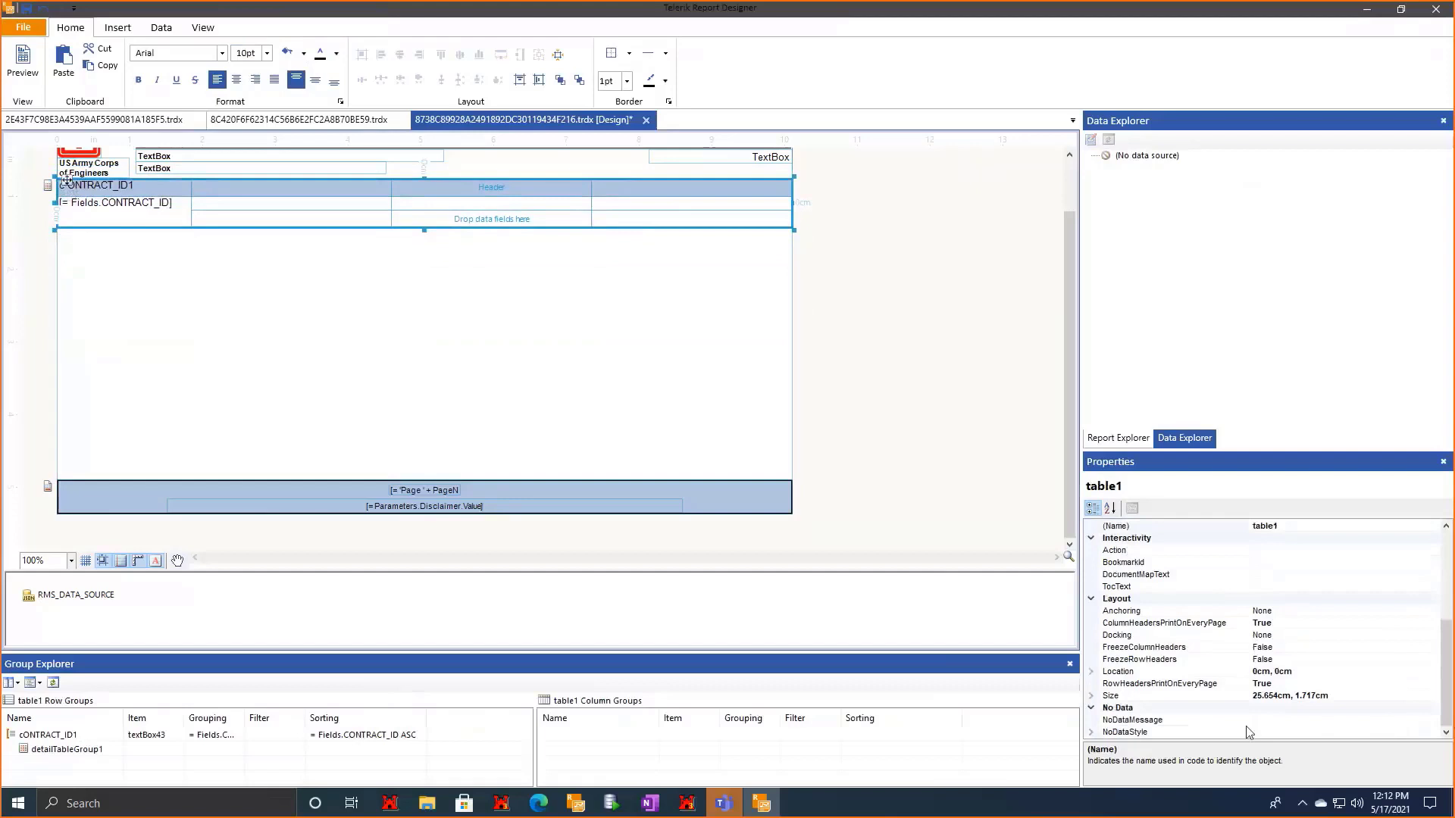
left_click(1315, 685)
left_click(1433, 685)
left_click(1369, 697)
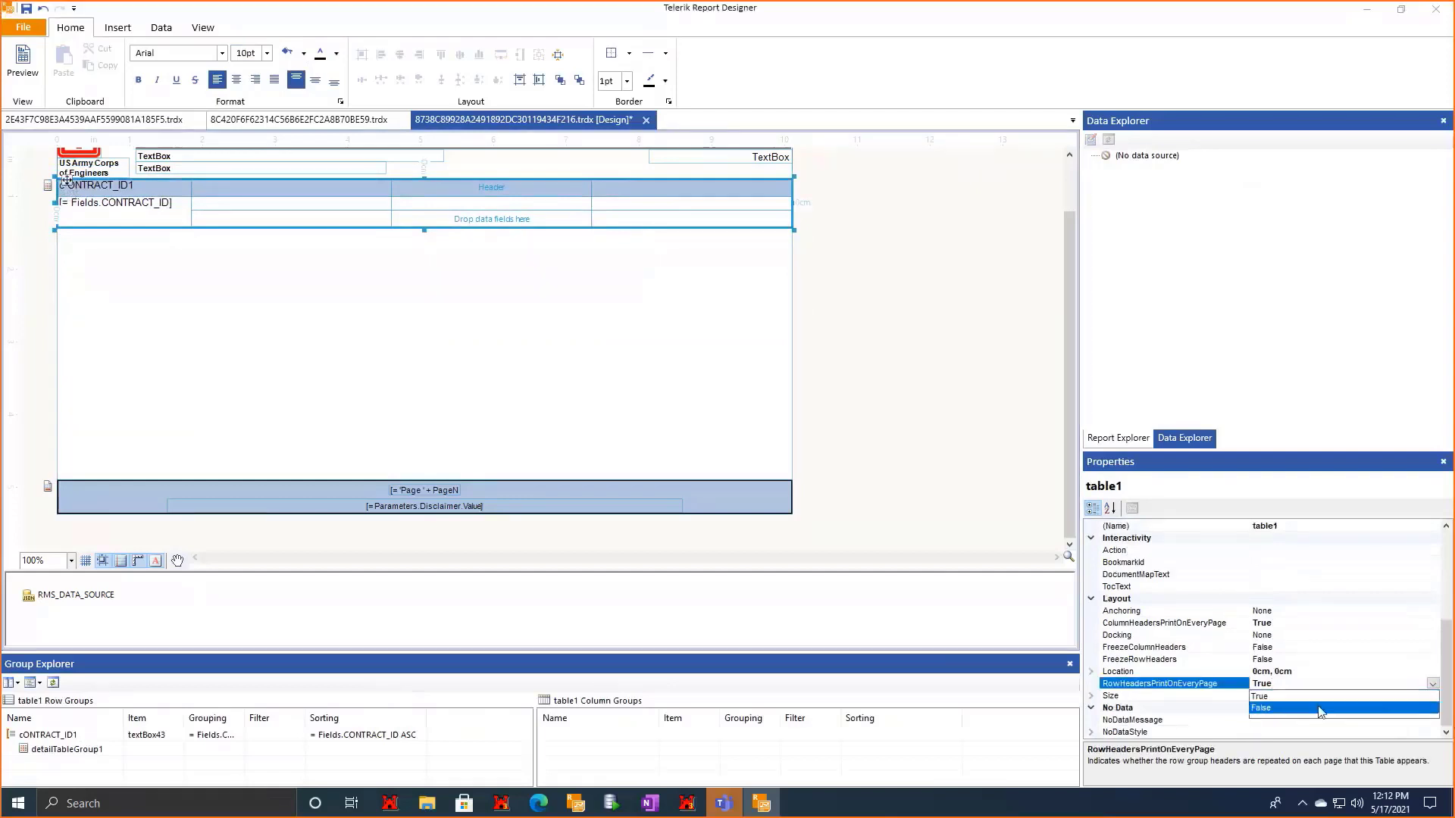
left_click(237, 374)
Preview the report and examine how the contract table's header row repeats across pages, then return to the design.
left_click(17, 65)
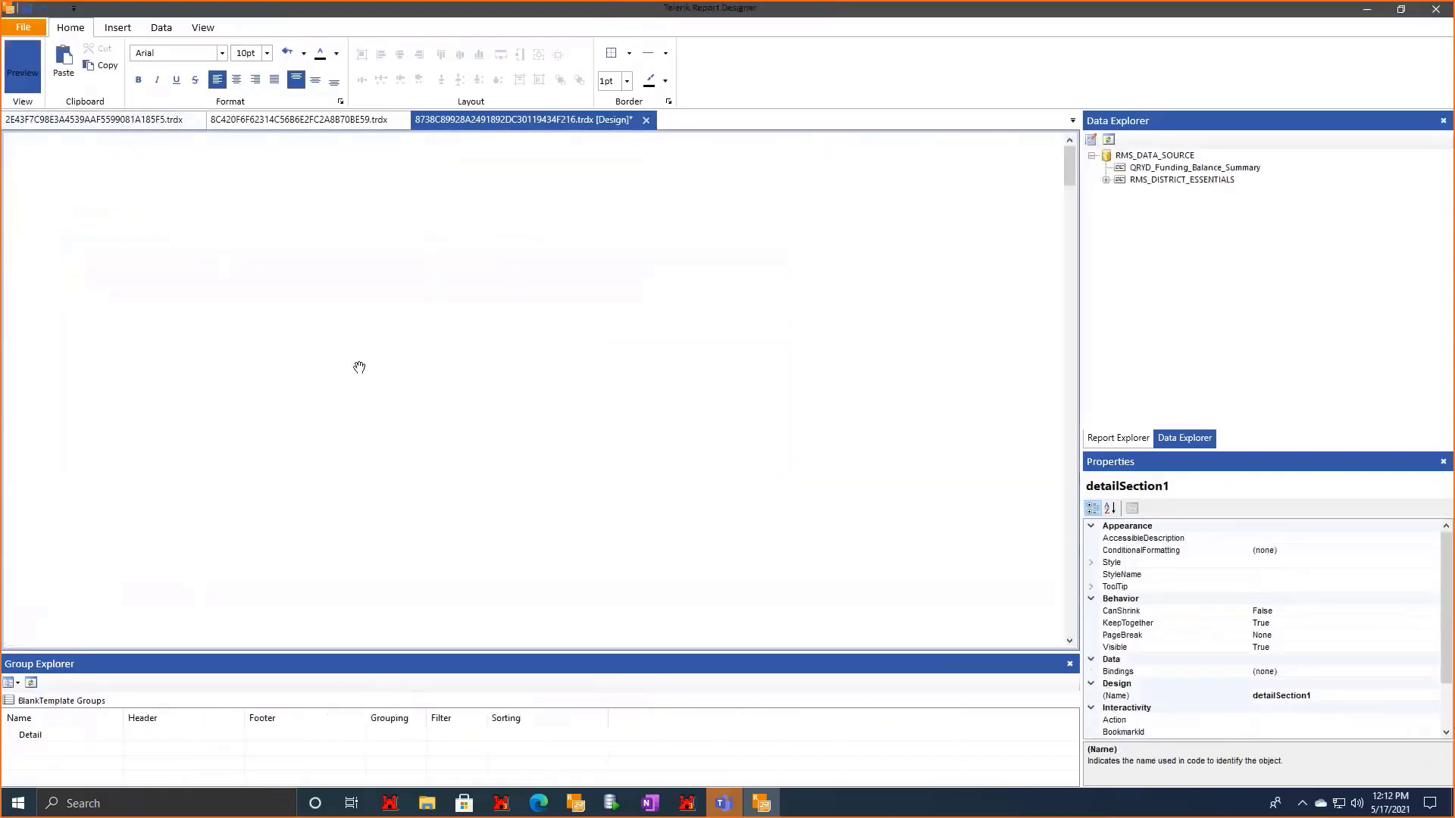
scroll(419, 432, "down", 5)
scroll(419, 432, "down", 3)
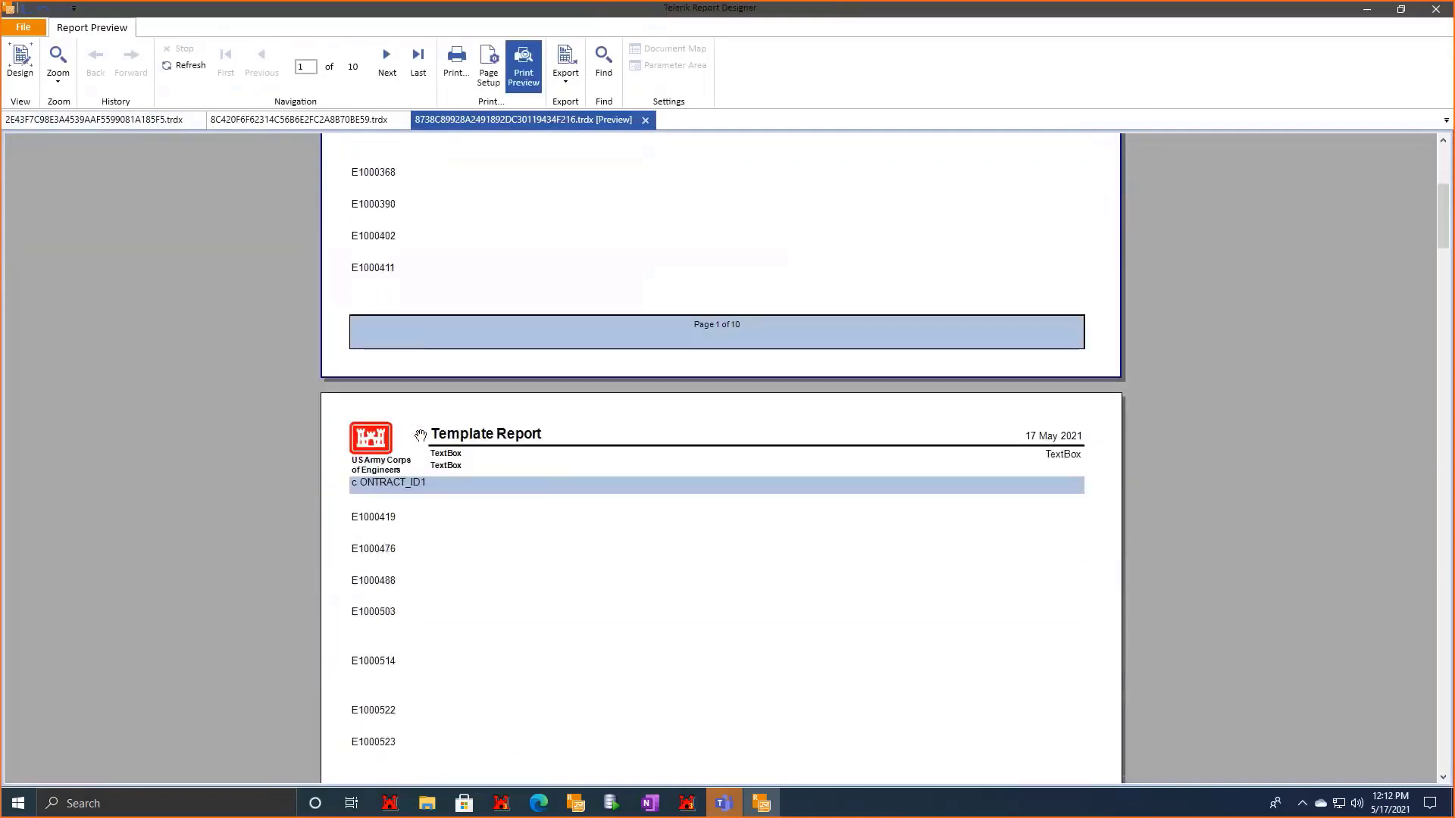
scroll(389, 416, "up", 7)
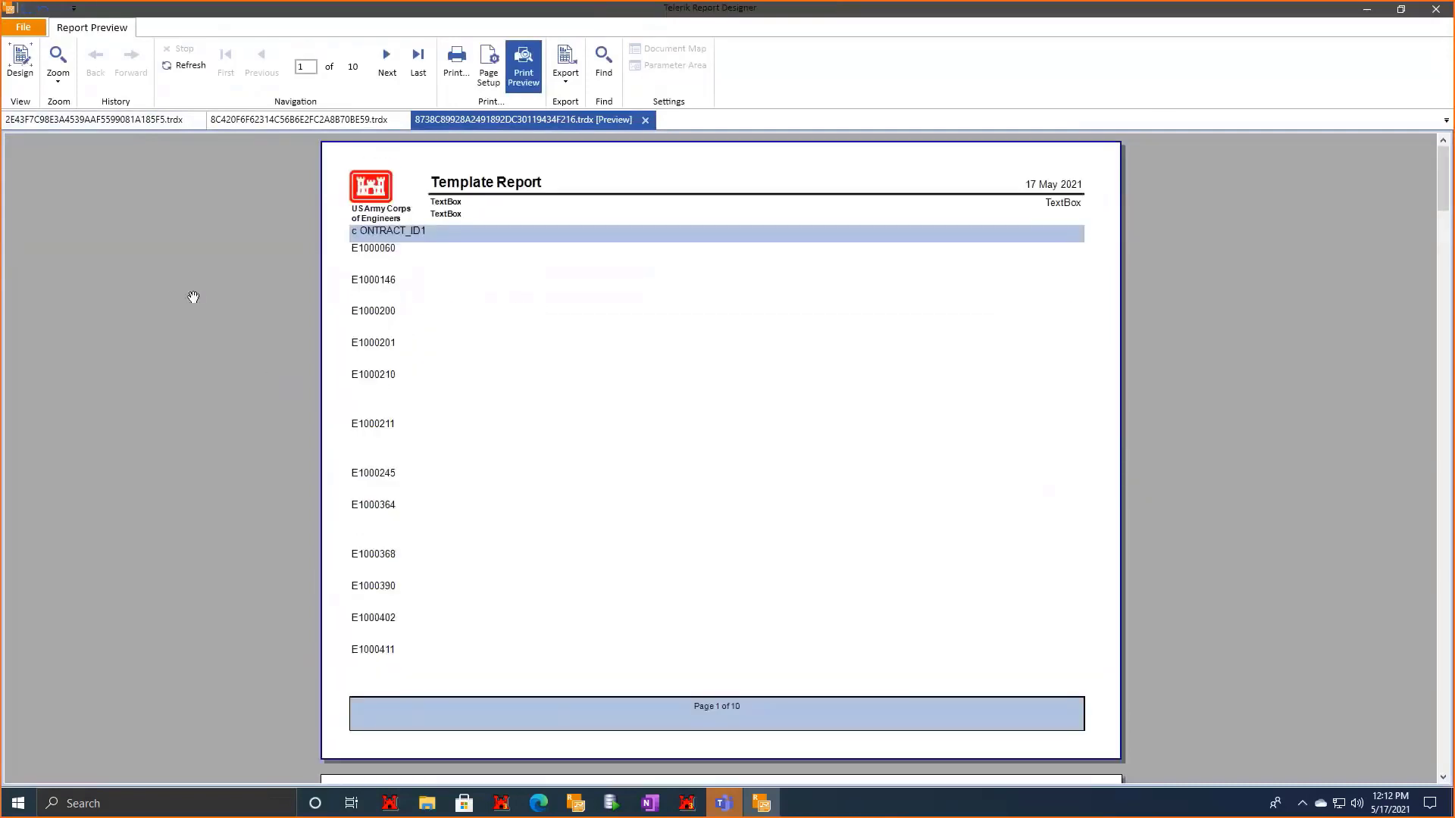
left_click(20, 65)
Apply 1pt borders around all cells of the contract table.
left_click(375, 280)
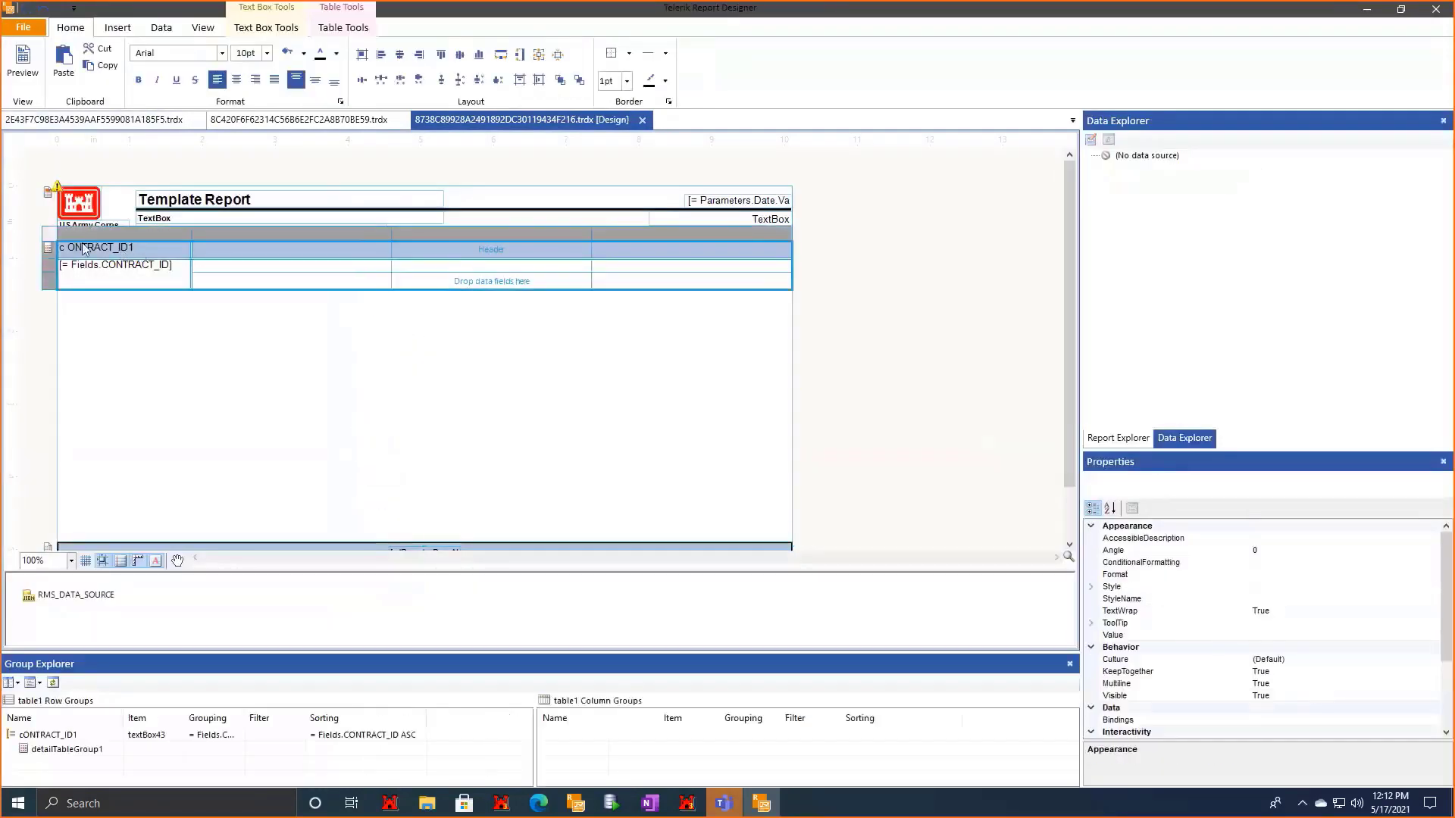
left_click(611, 53)
left_click(411, 390)
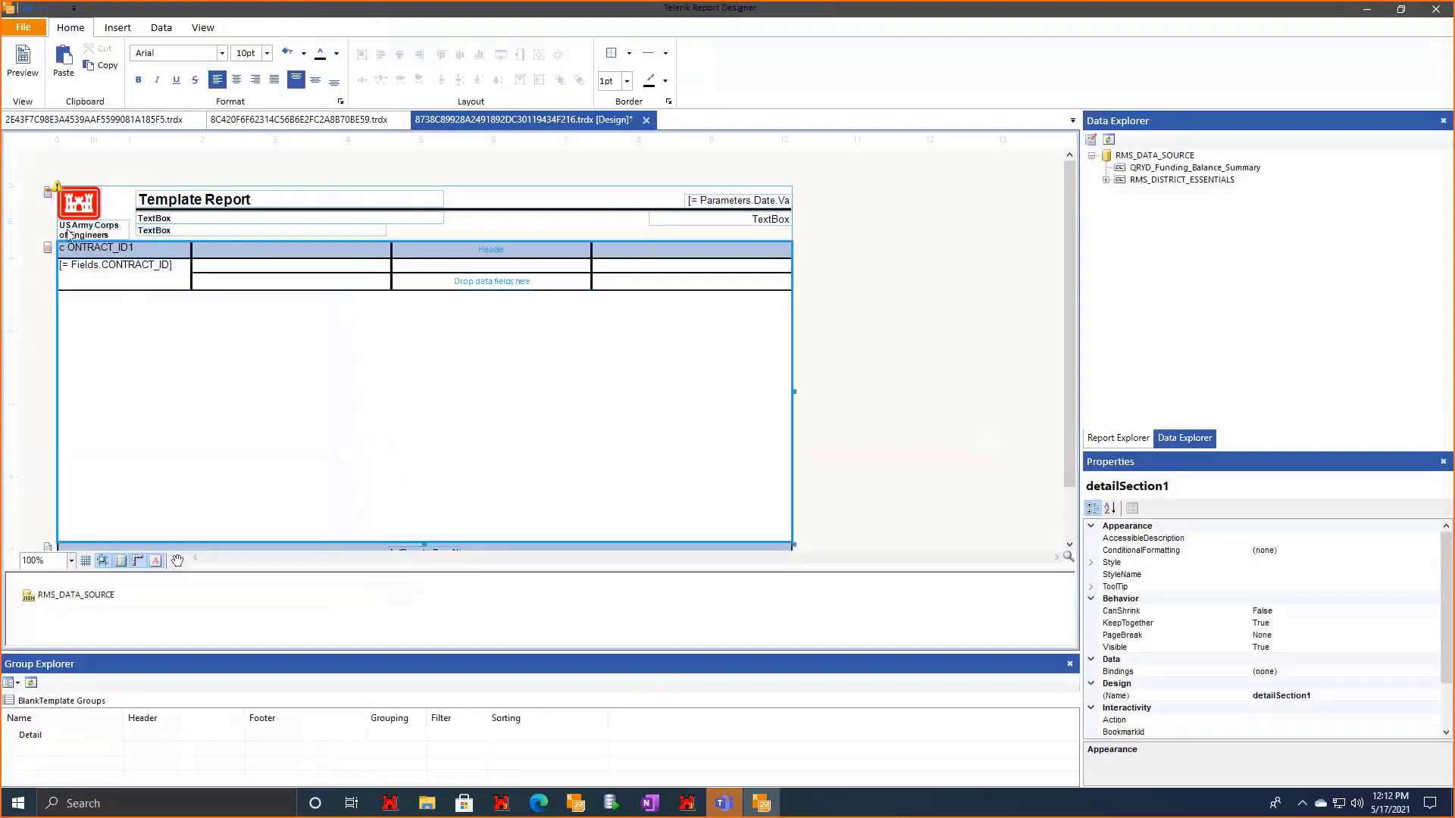
Preview the bordered table and inspect the break between the first two pages, then return to the design.
left_click(23, 64)
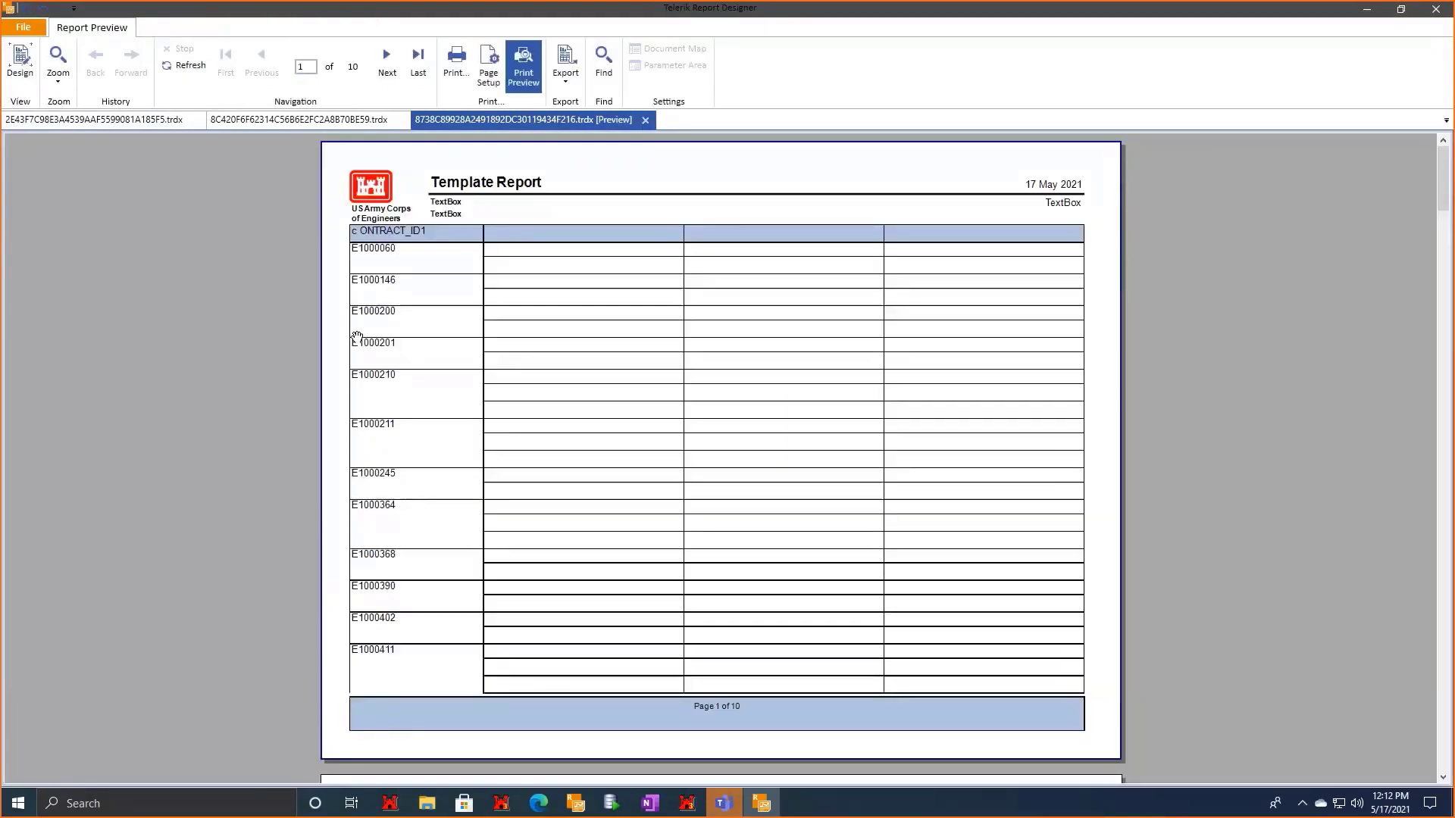
scroll(357, 337, "down", 3)
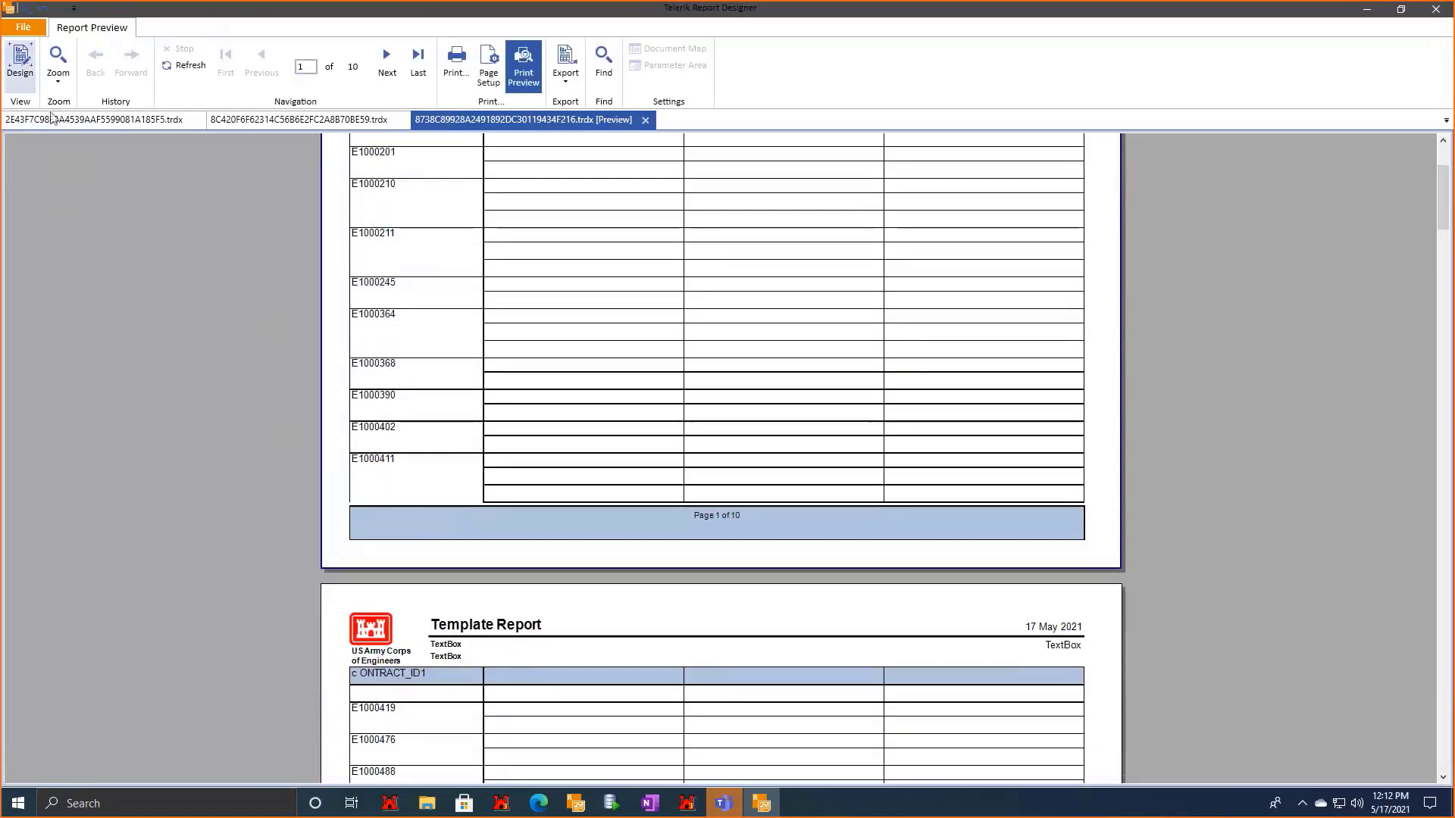
scroll(477, 562, "down", 1)
scroll(477, 562, "down", 2)
left_click(20, 61)
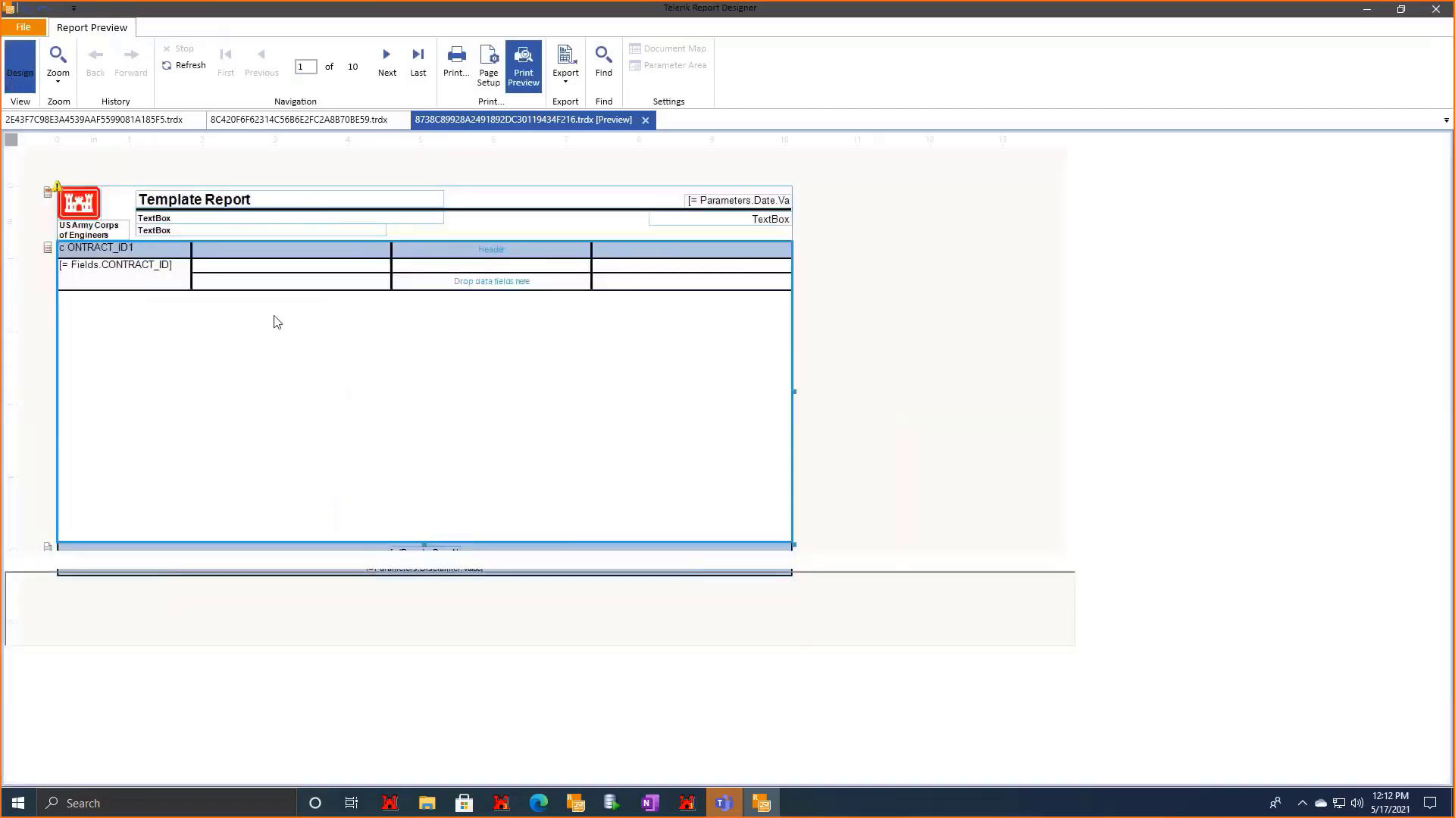
Set the contract table's RowHeadersPrintOnEveryPage to True.
left_click(139, 269)
left_click(55, 243)
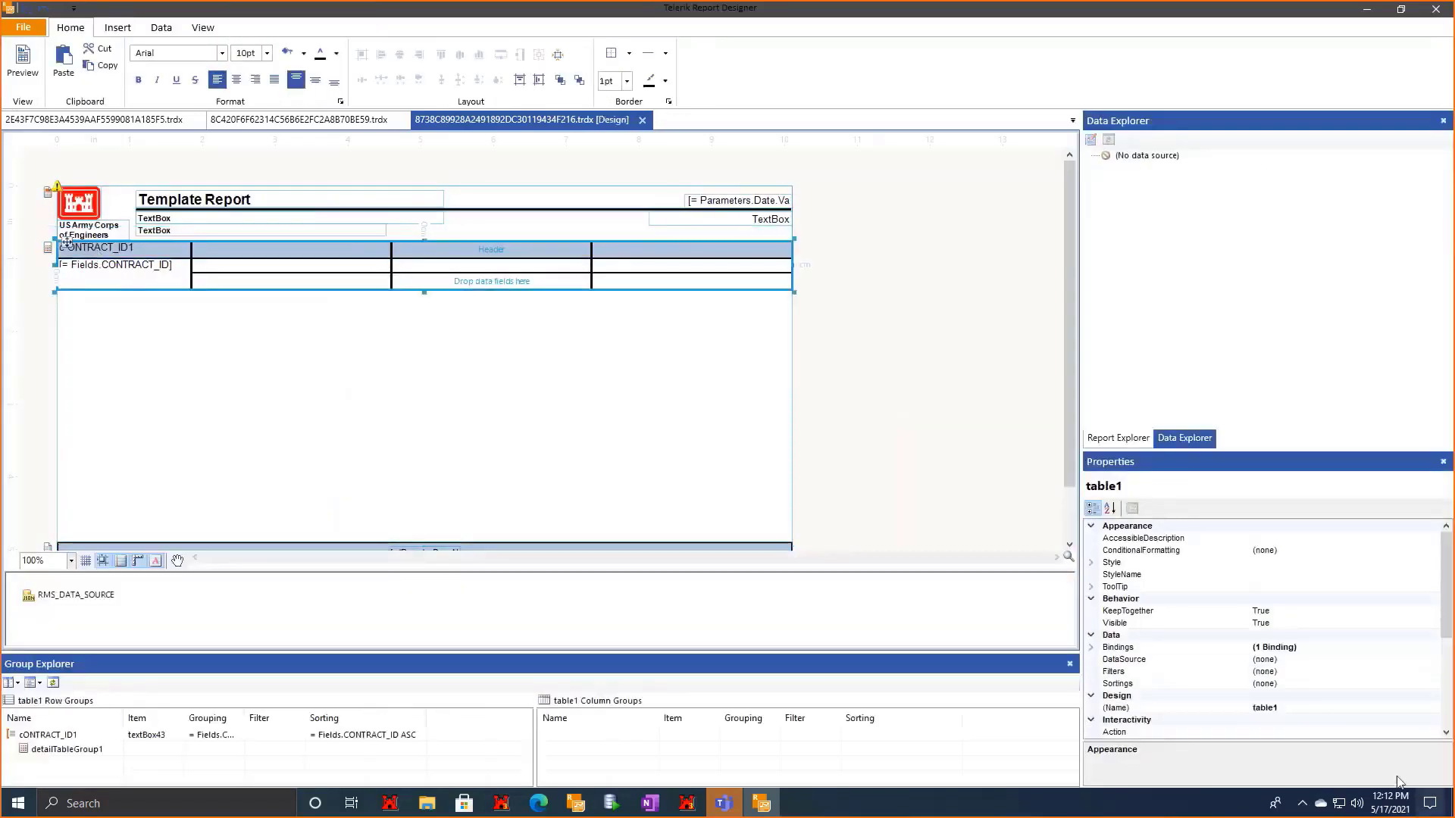
scroll(1345, 706, "down", 2)
left_click(1300, 684)
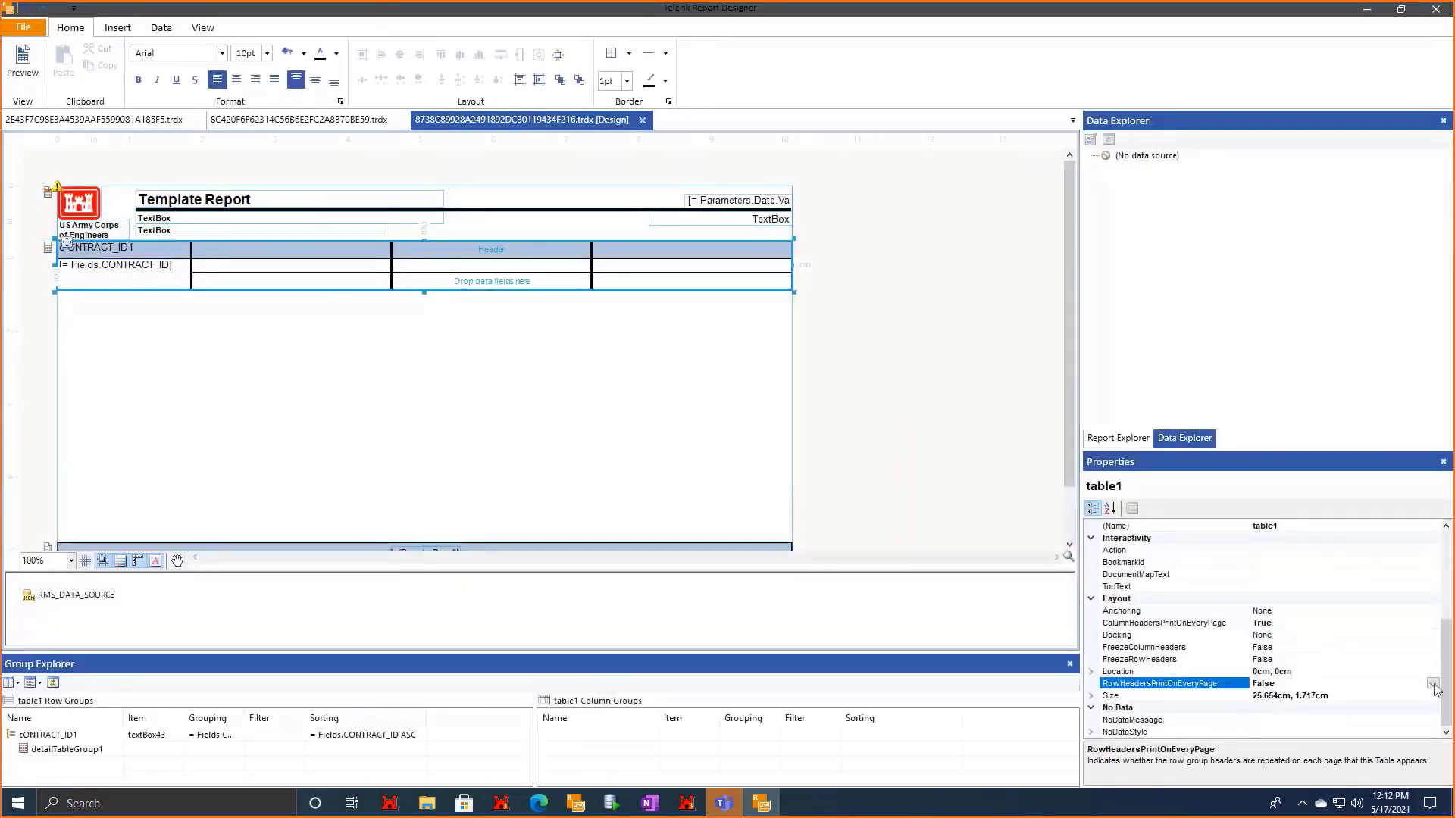
left_click(1433, 683)
left_click(1391, 695)
left_click(477, 413)
Preview the report to check the row headers at the first page break, then return to the design.
left_click(21, 62)
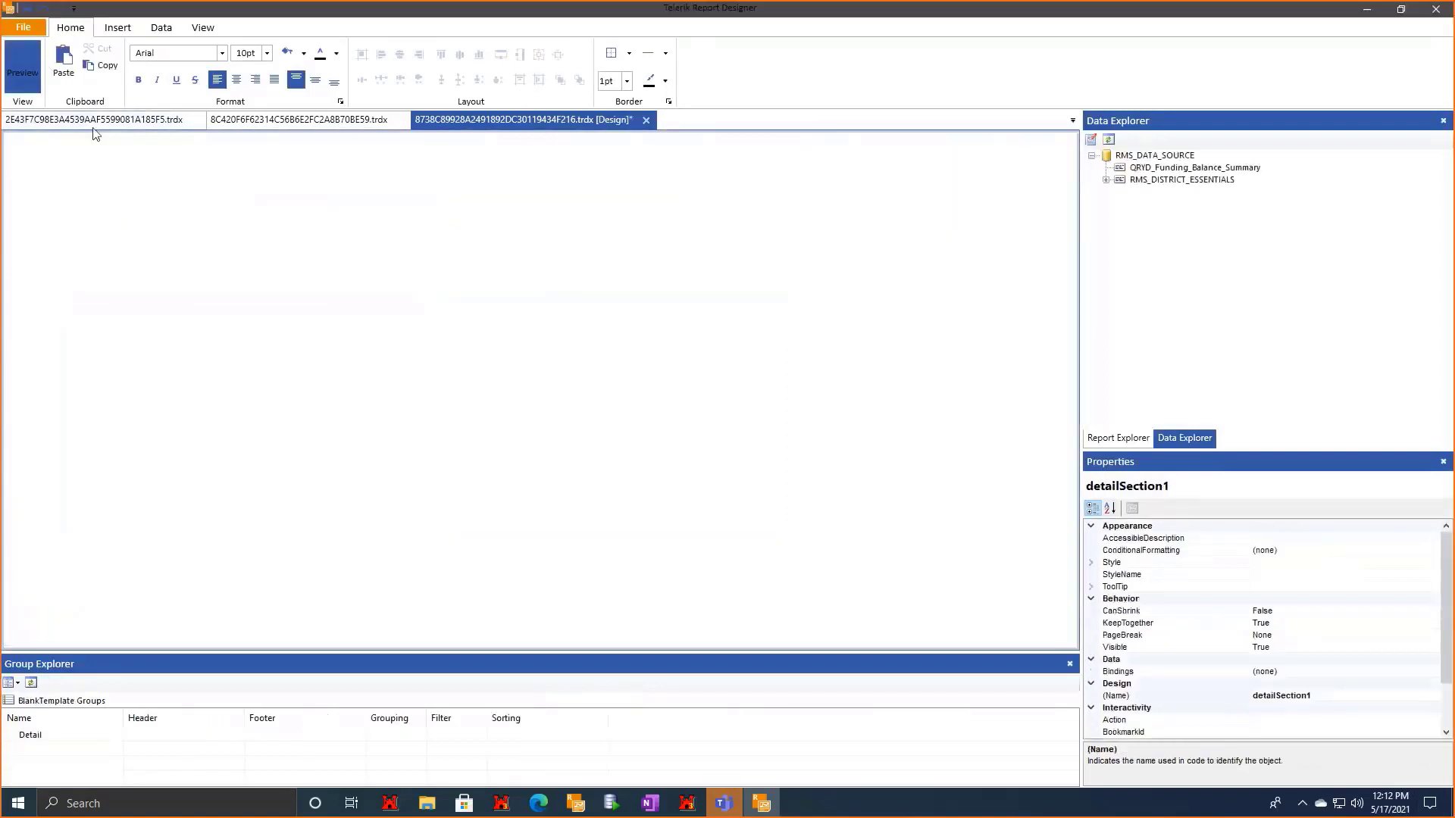
scroll(348, 334, "down", 3)
scroll(348, 338, "down", 1)
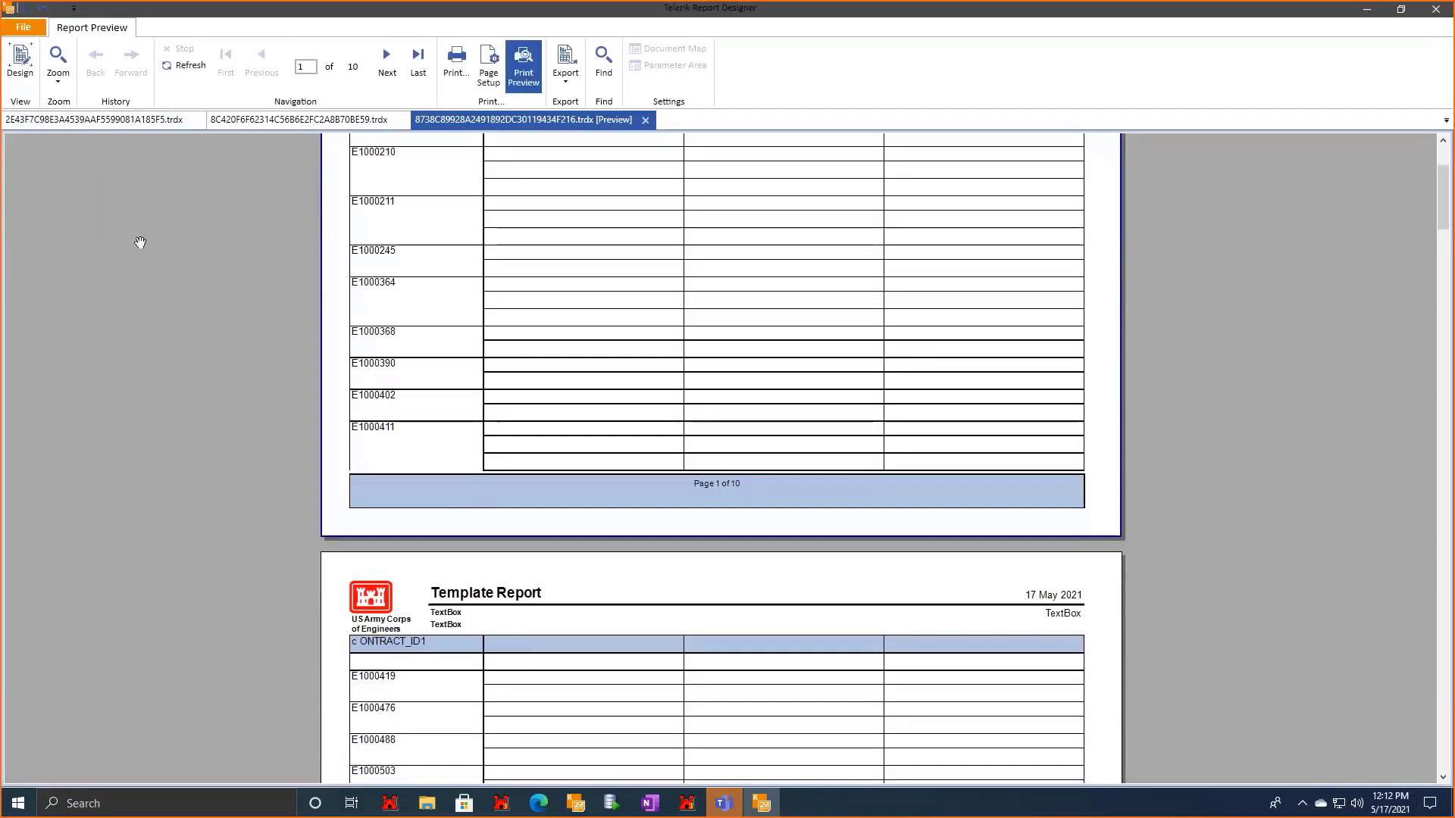
left_click(22, 68)
Increase the contract table's height to about 2.4 cm.
left_click(83, 248)
left_click(62, 242)
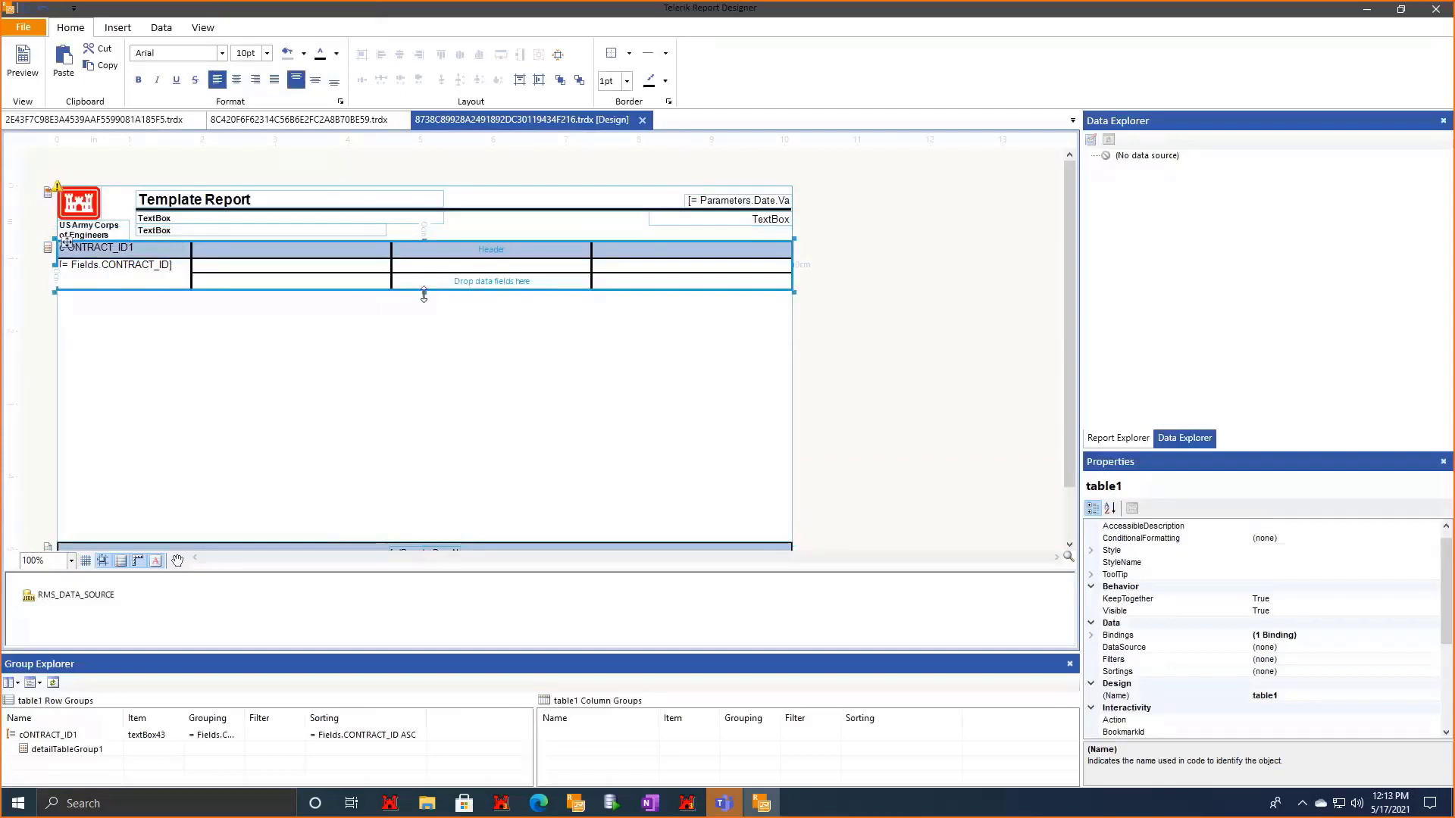
left_click_drag(424, 294, 424, 310)
left_click(147, 319)
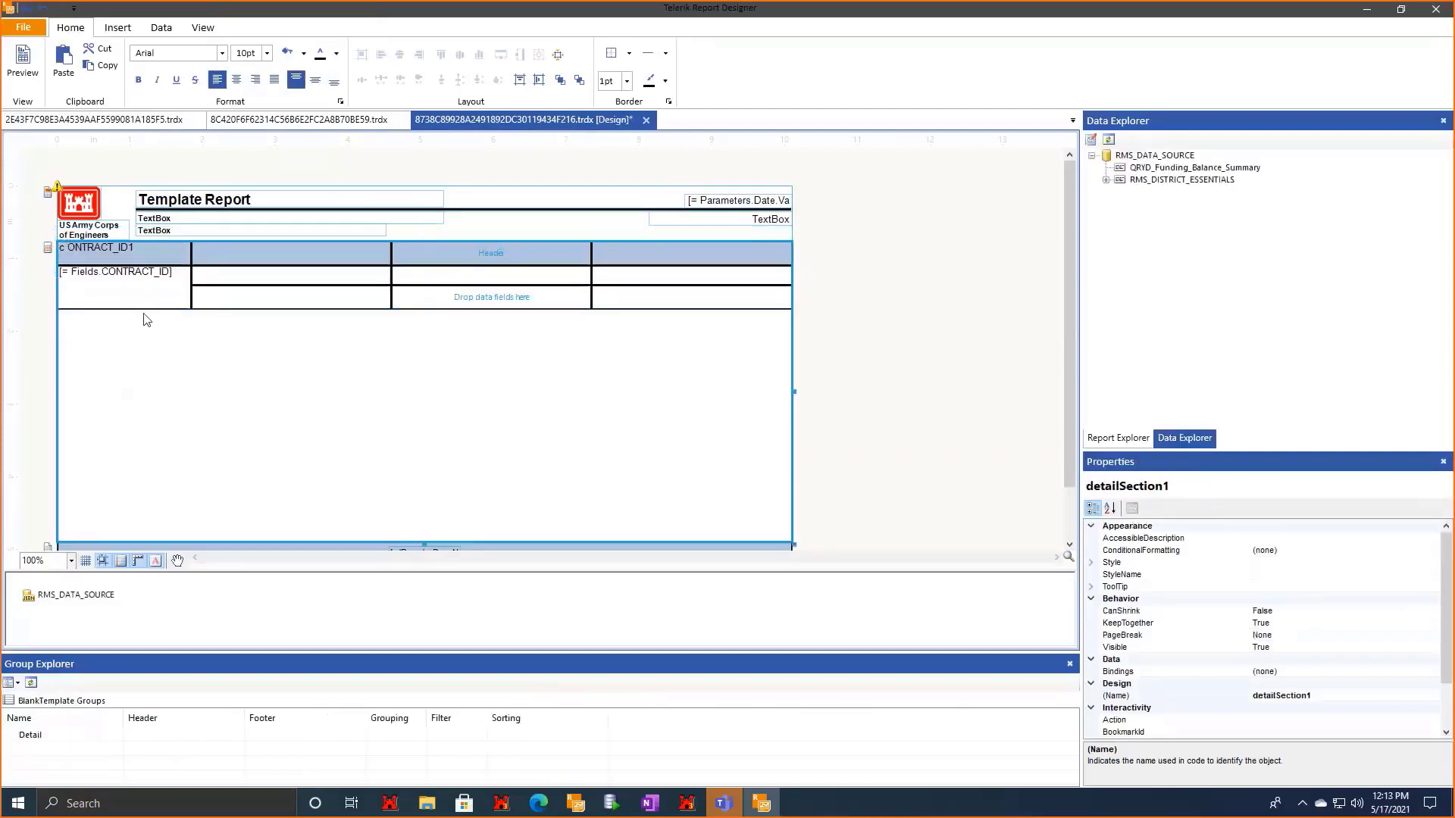
Check the contract table's layout properties, then preview the report and examine the header row and contract rows across the page break.
left_click(132, 302)
left_click(52, 240)
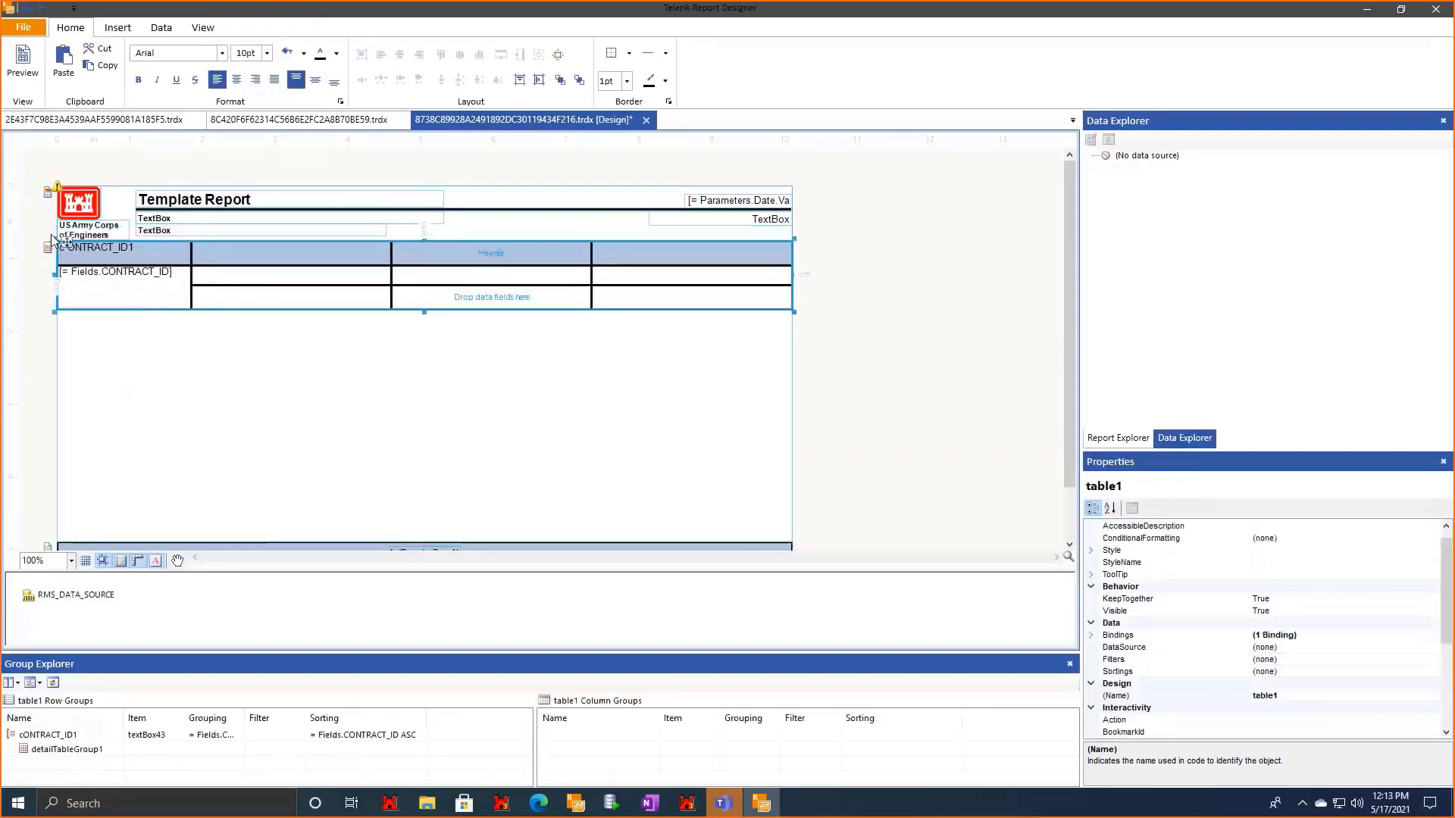
scroll(1288, 648, "down", 5)
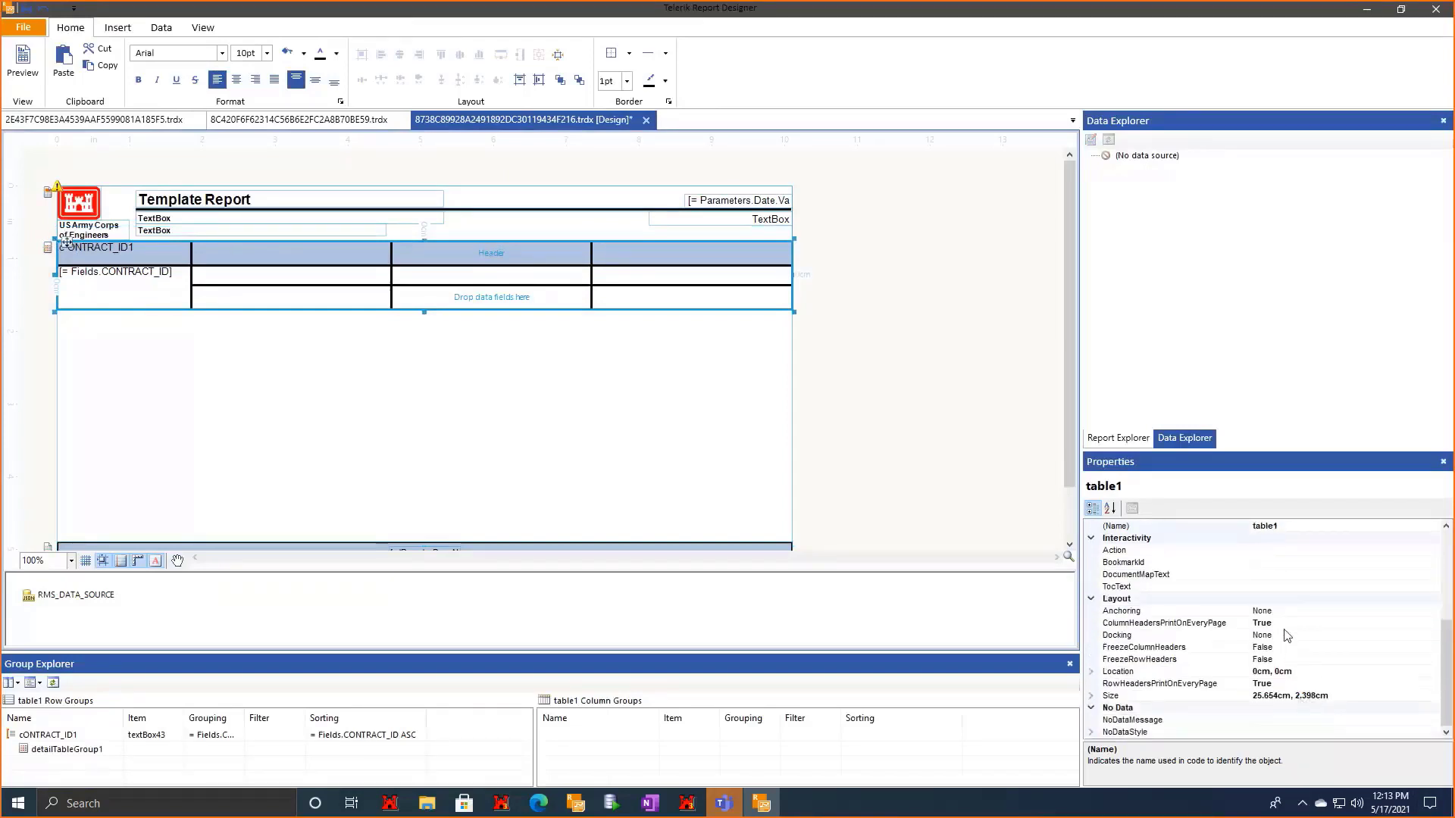
left_click(416, 328)
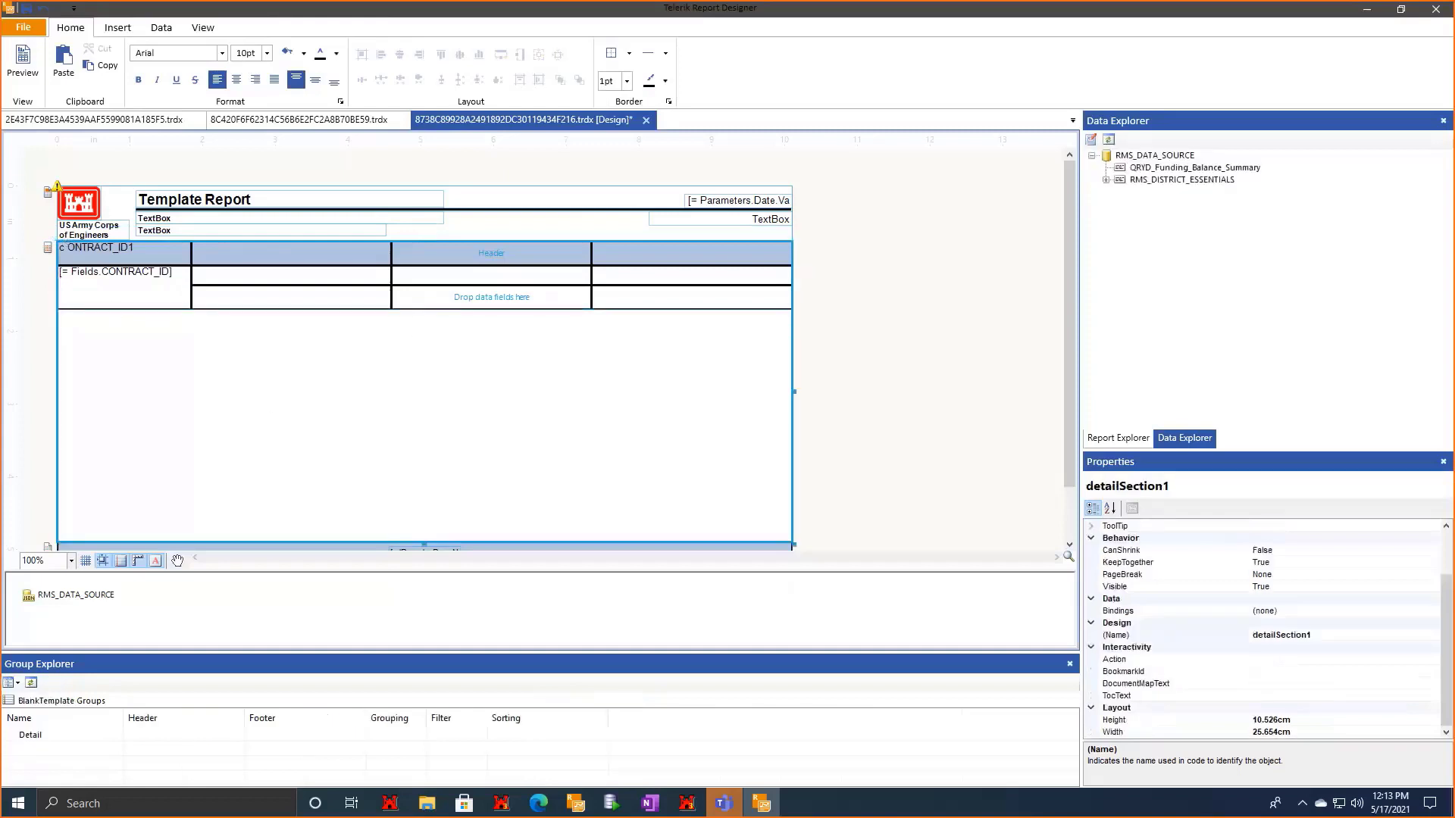
left_click(23, 62)
scroll(303, 401, "down", 8)
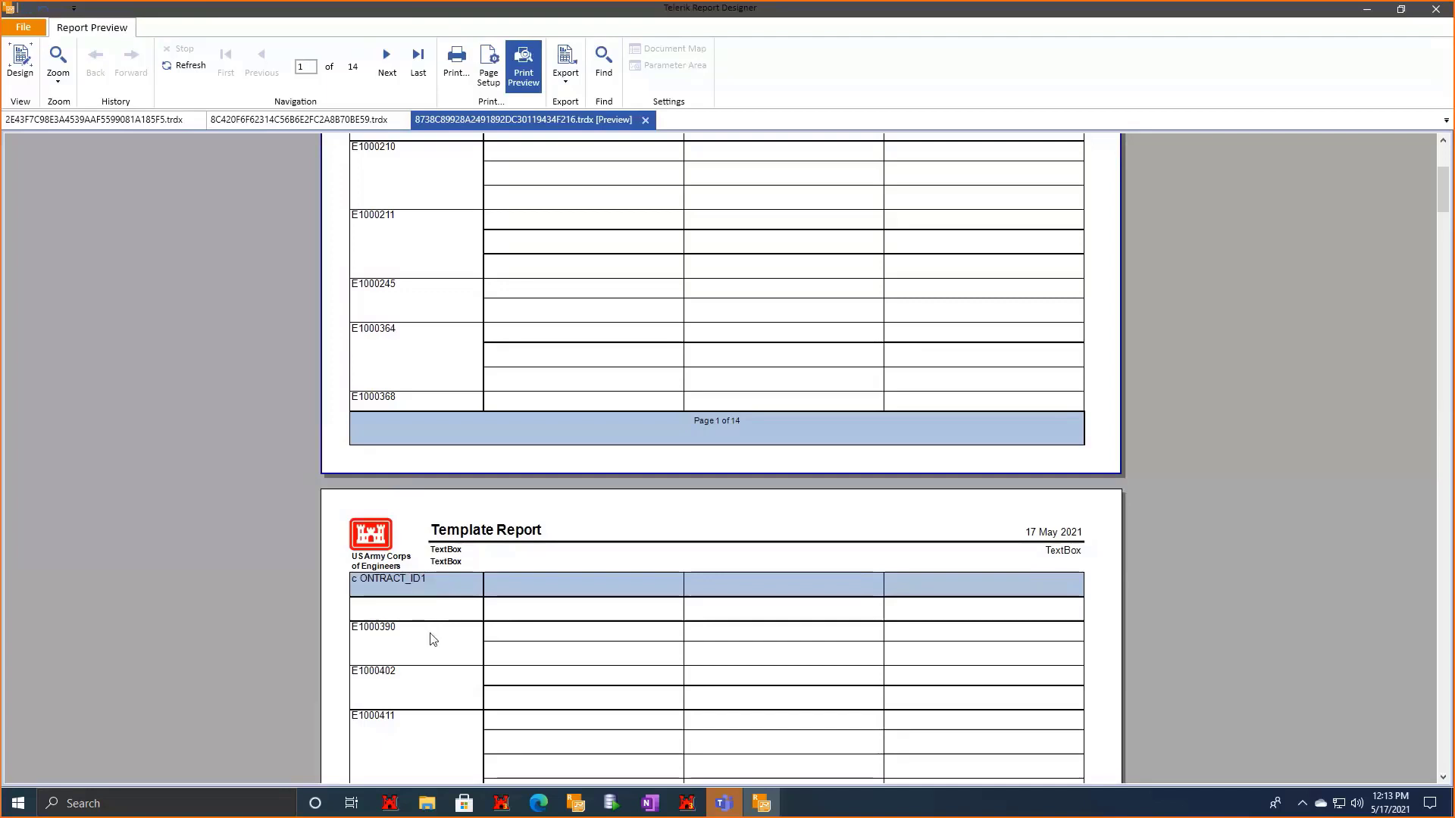
key("XF86Calculator")
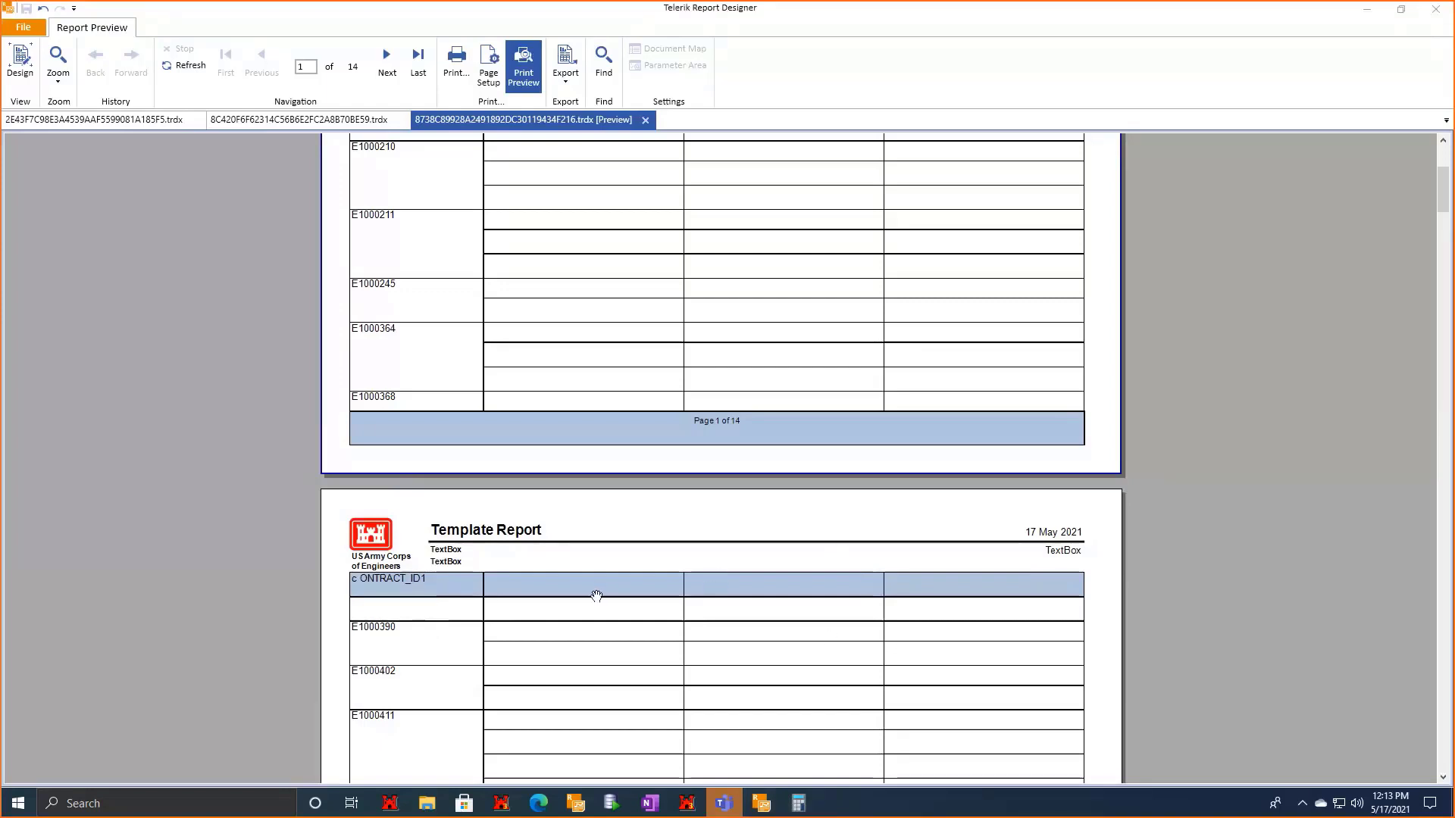
scroll(449, 672, "down", 3)
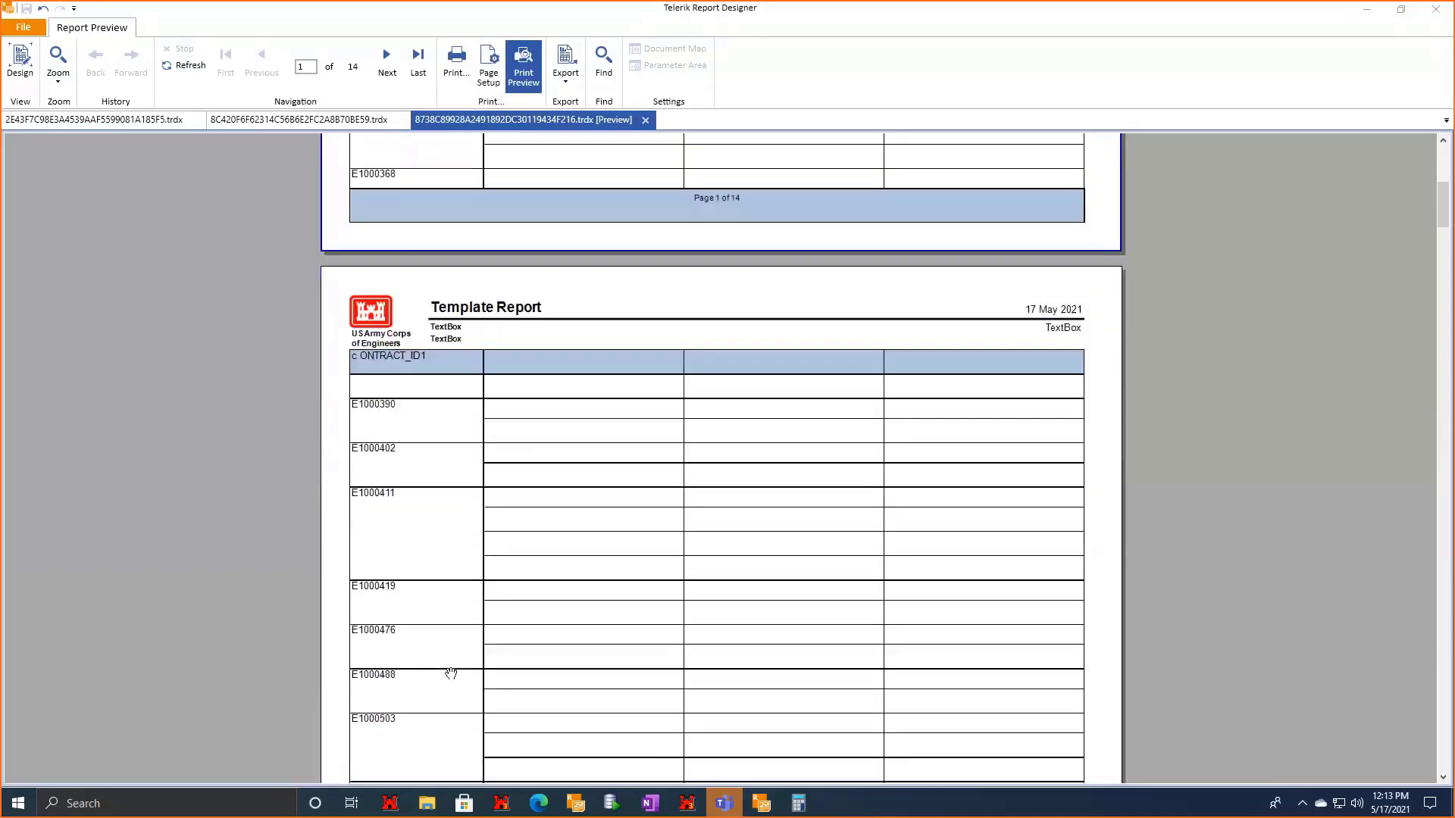
scroll(258, 507, "up", 5)
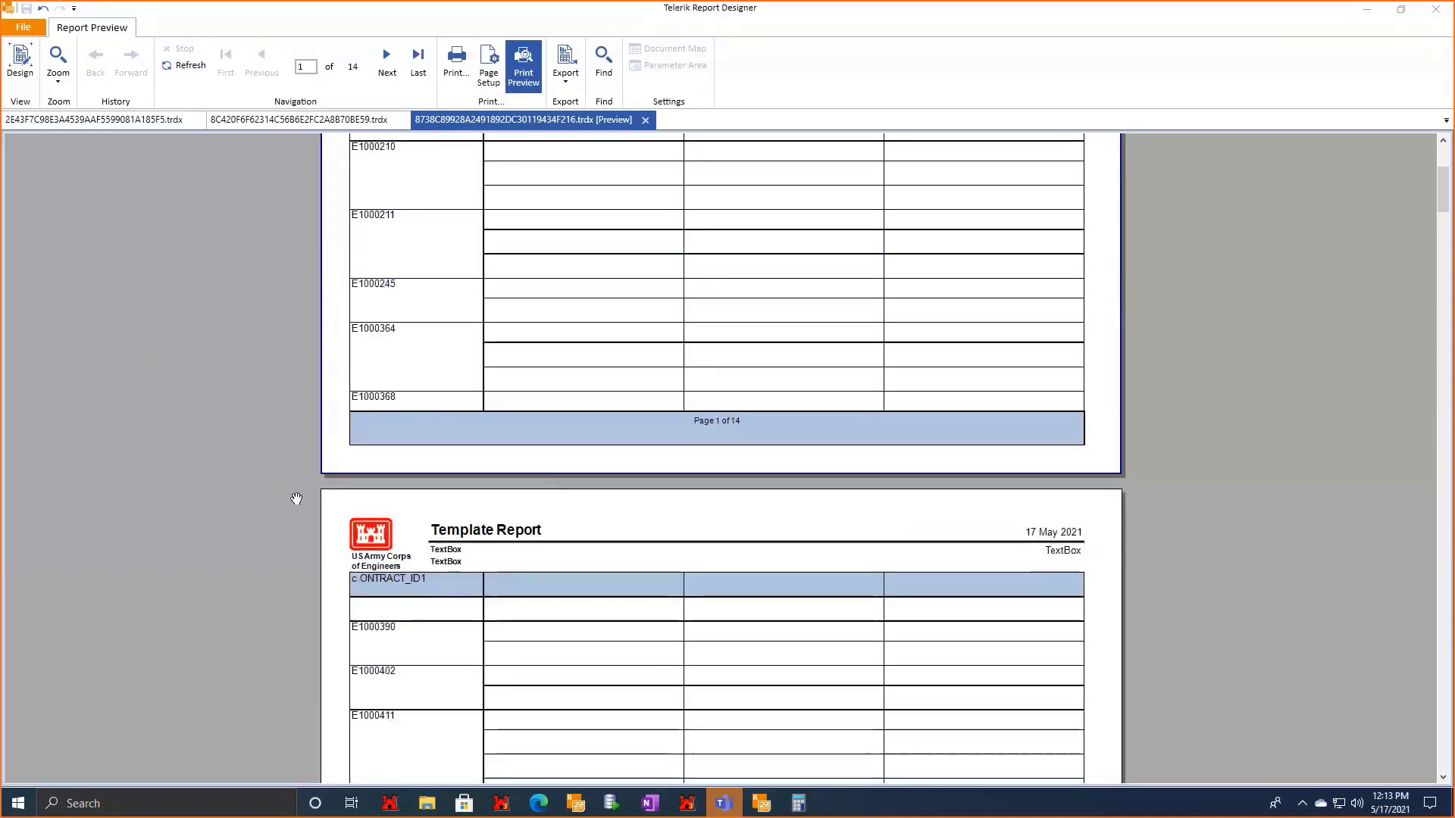
scroll(258, 508, "up", 2)
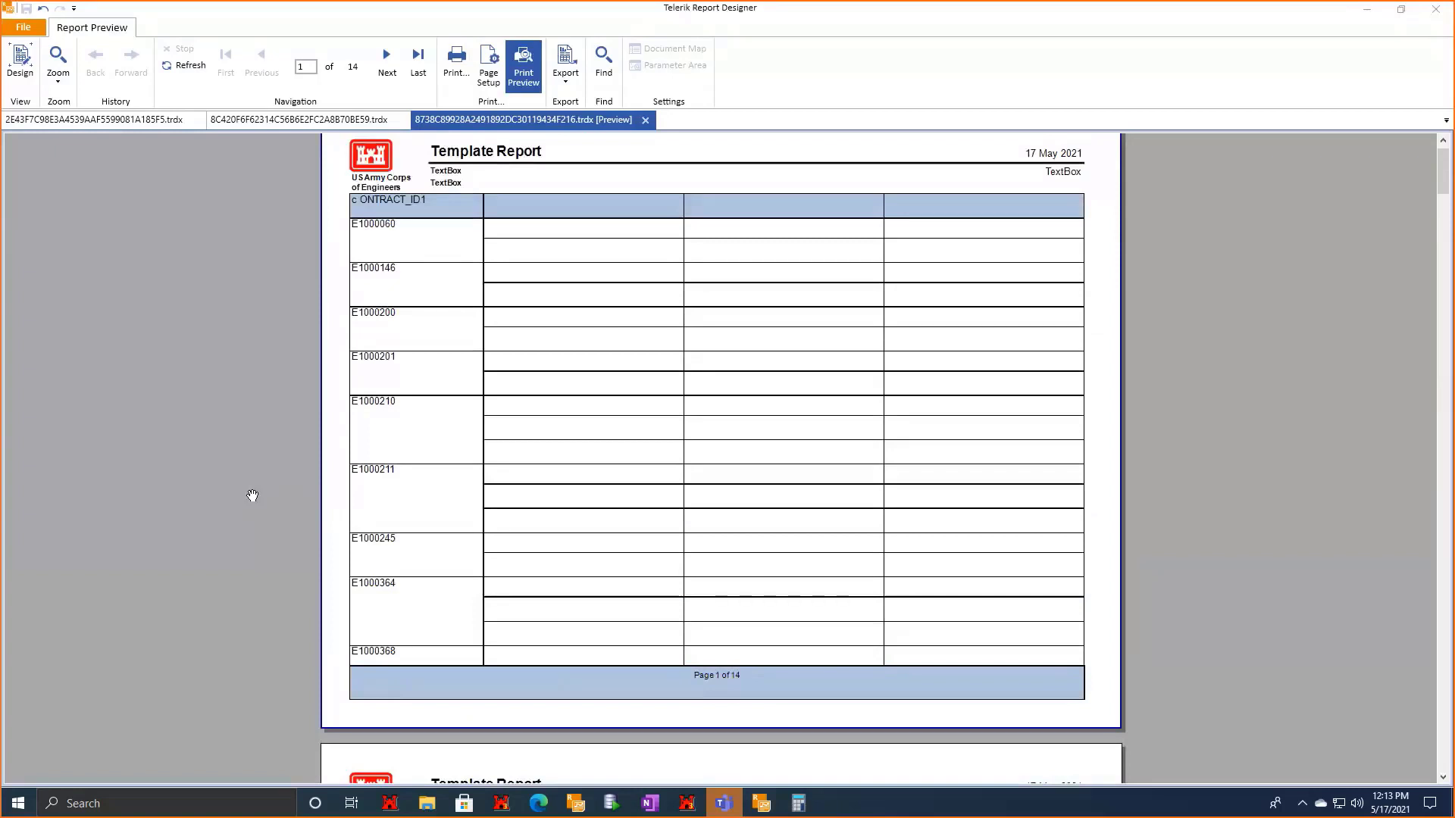
scroll(197, 496, "up", 1)
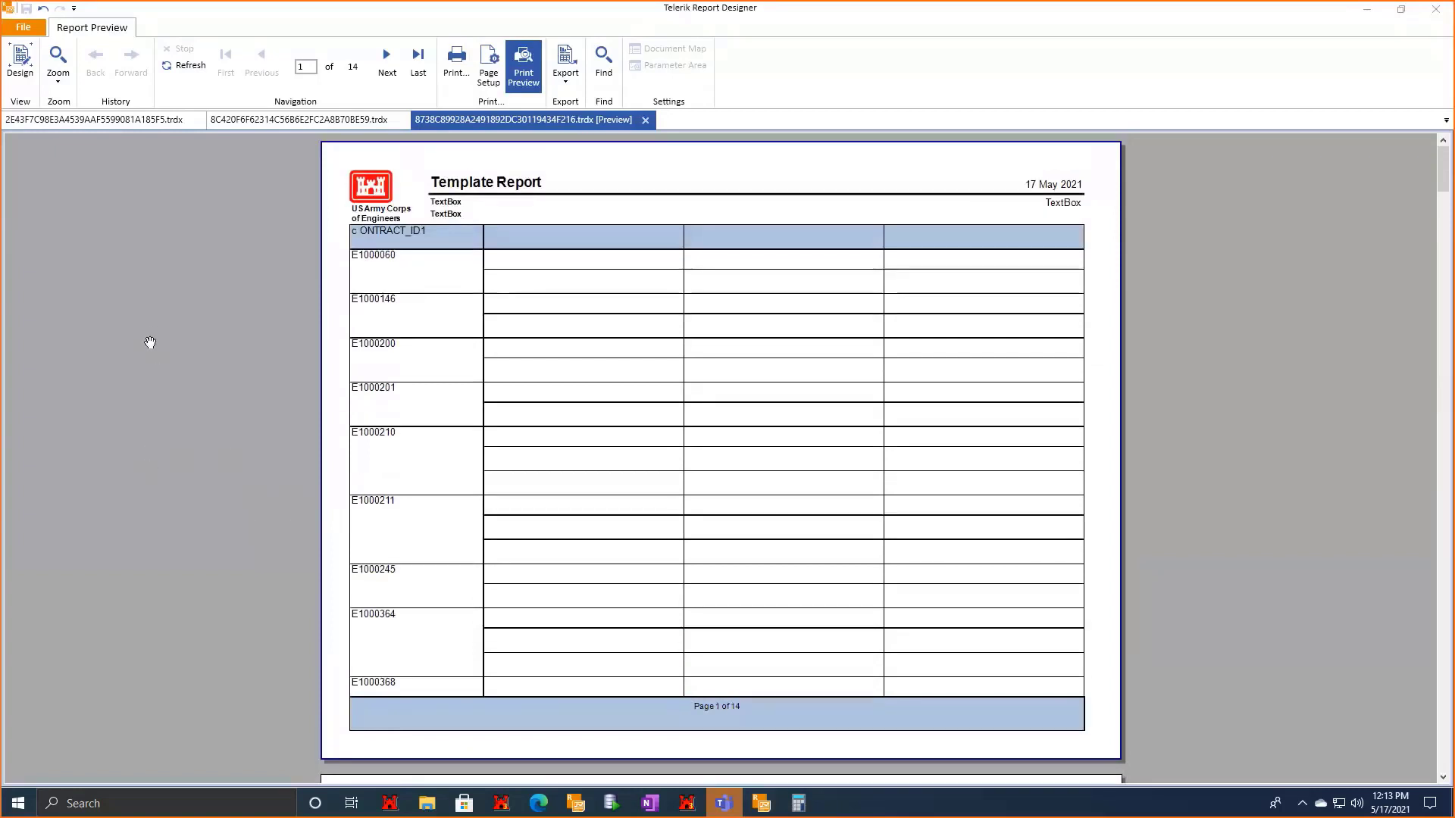
left_click(22, 73)
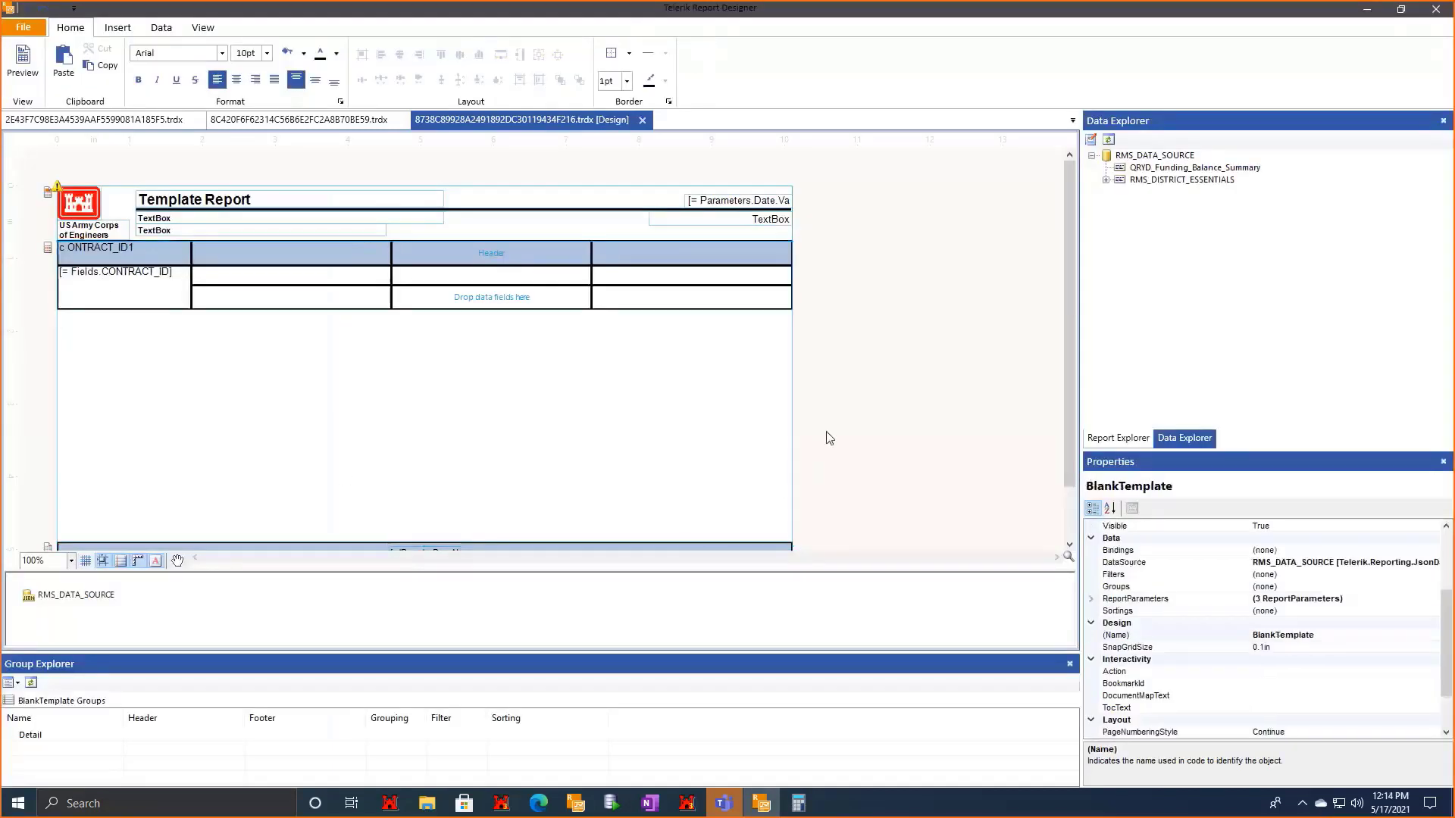
scroll(830, 438, "down", 1)
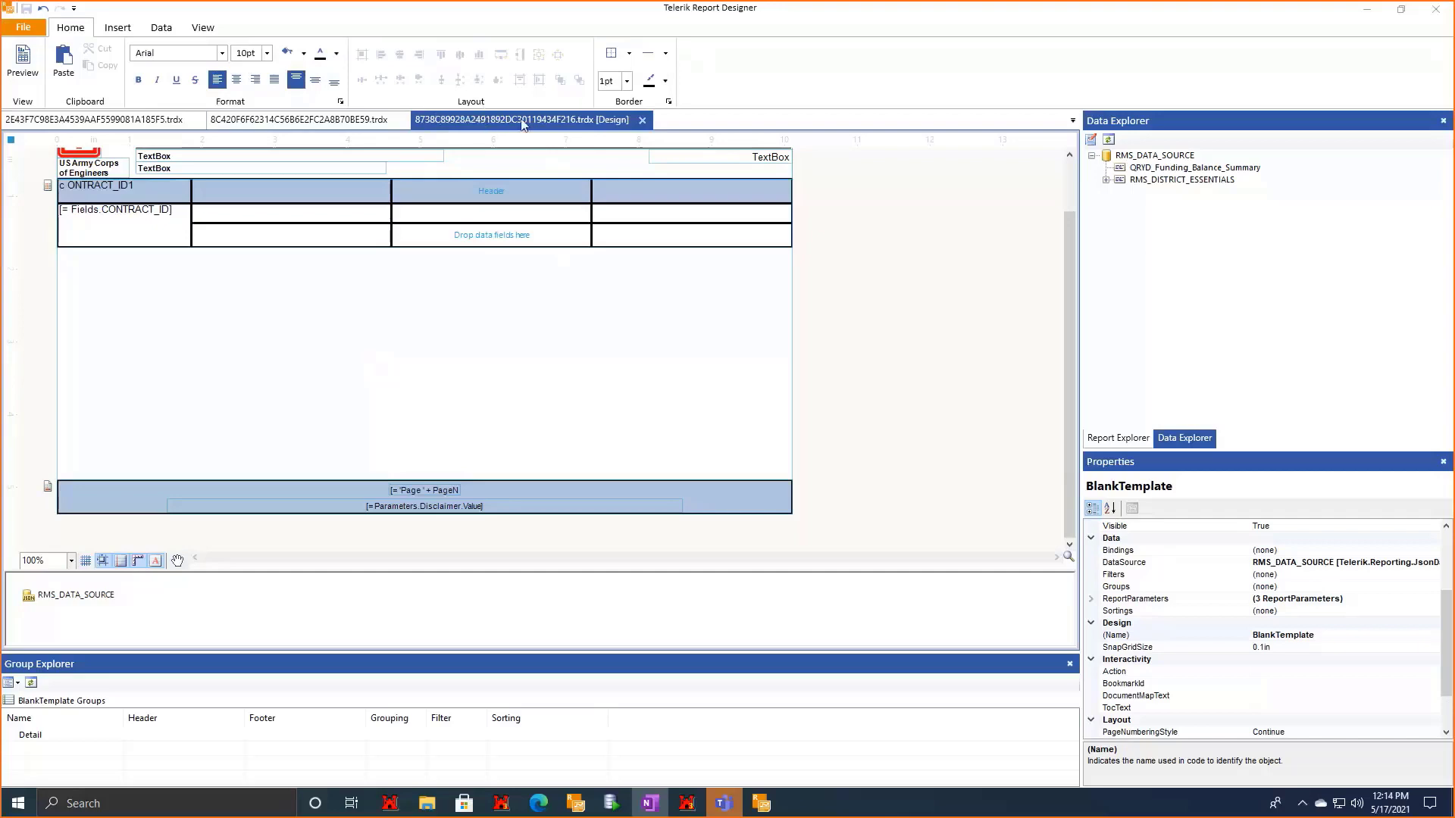
left_click_drag(556, 10, 530, 56)
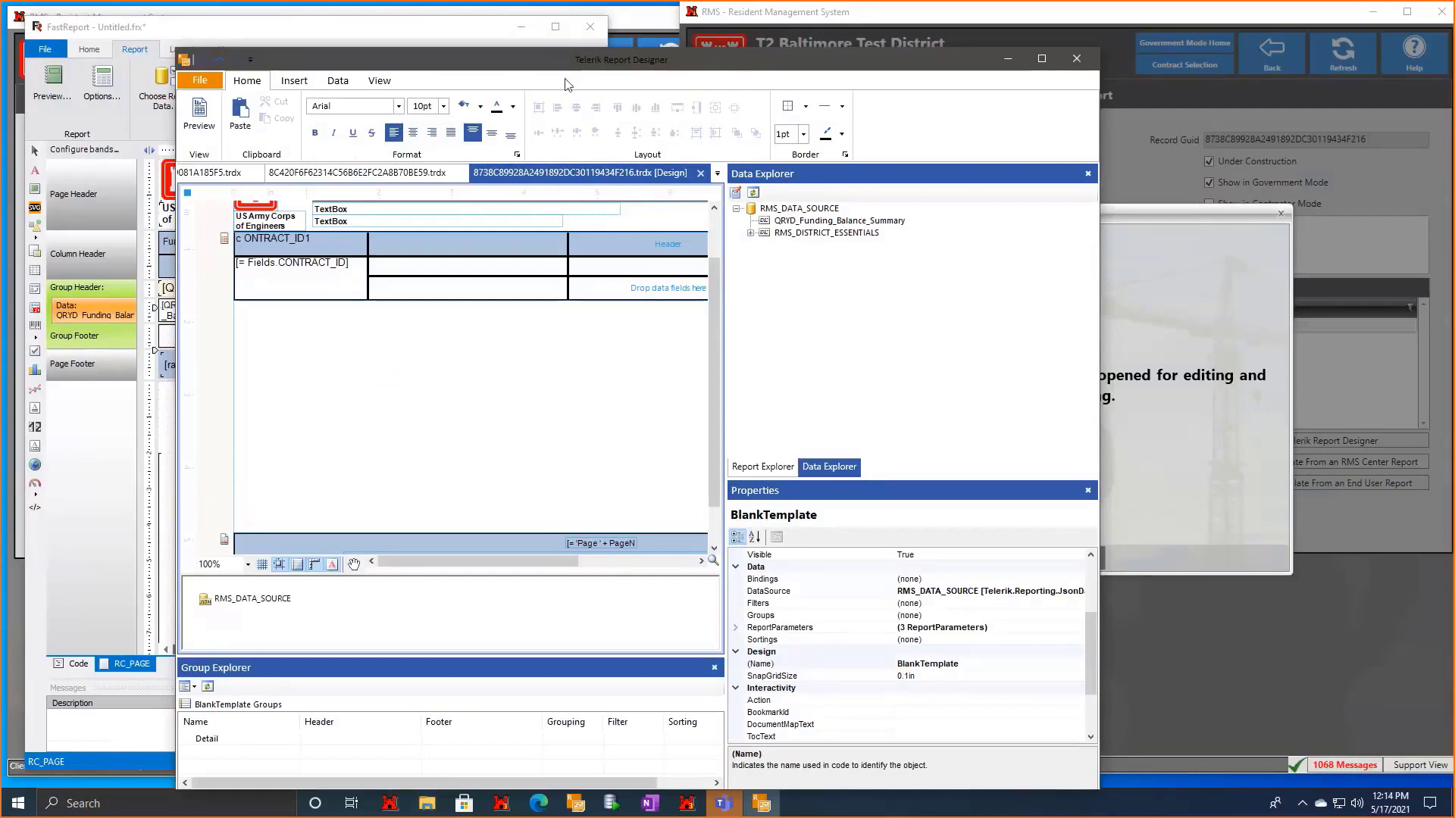
left_click(1076, 59)
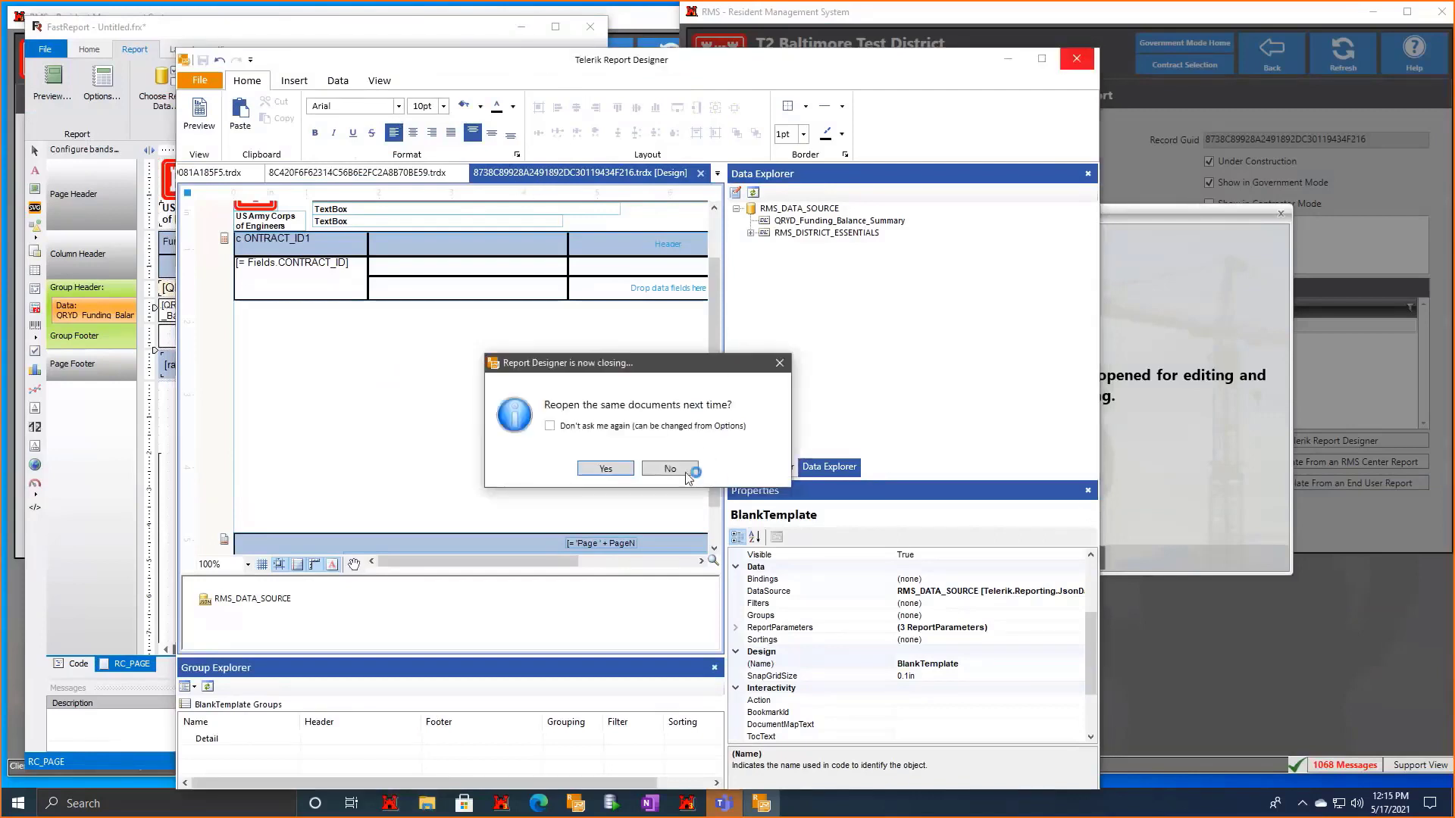
left_click(780, 363)
double_click(962, 62)
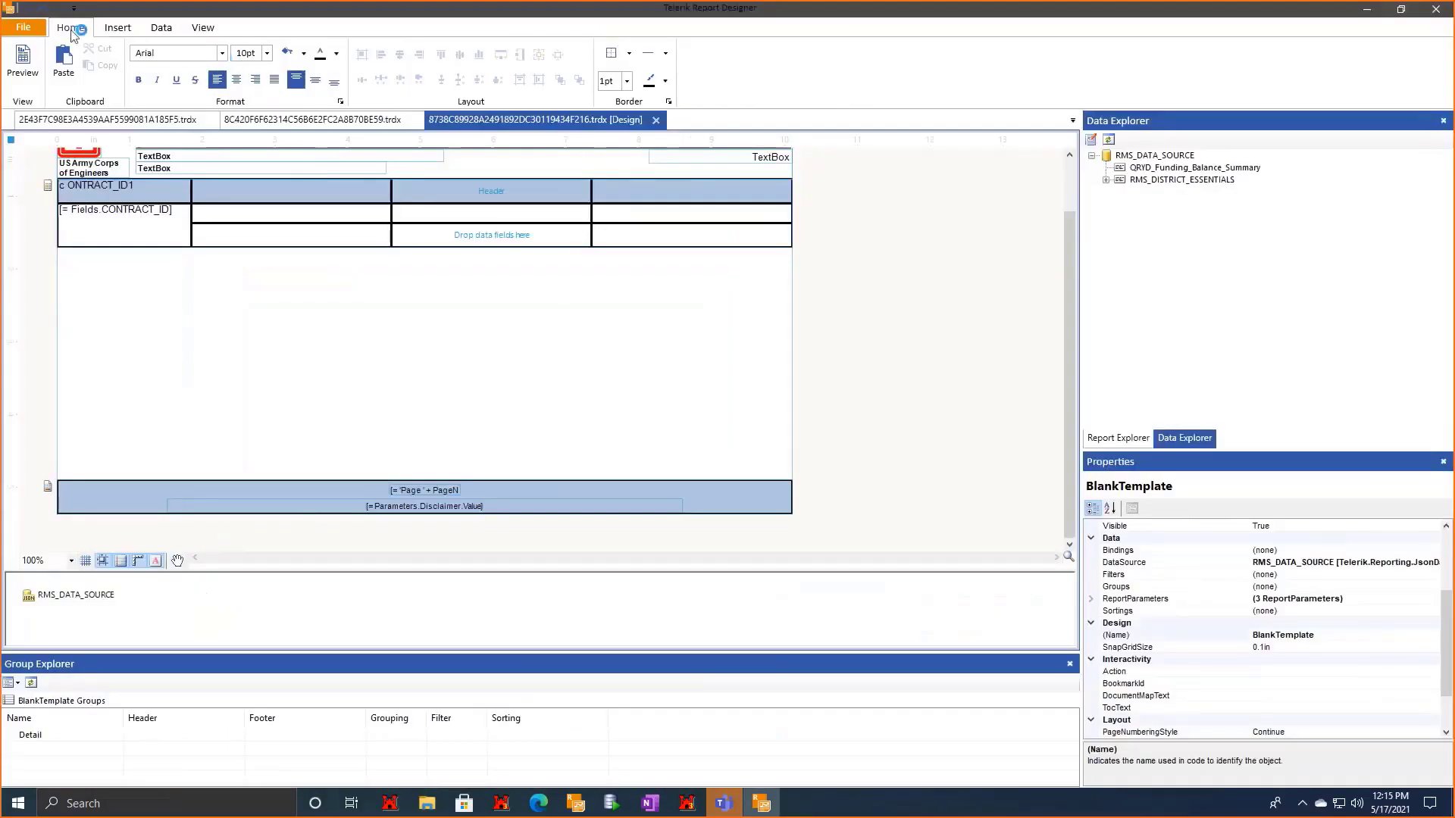
Open the recent report 8C420F6F62314C56B6E2FC2A8B70BE59.trdx.
left_click(33, 27)
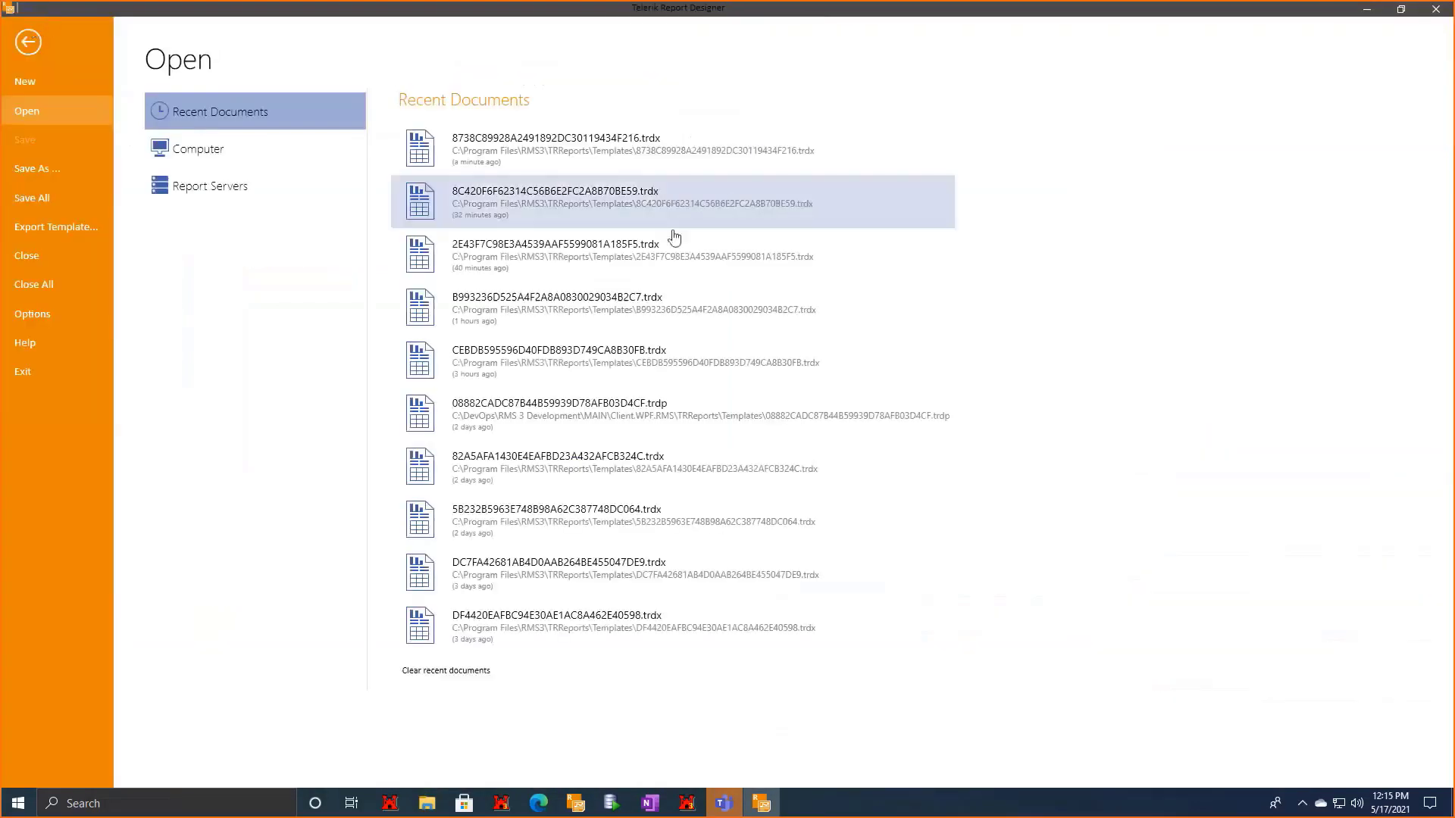
left_click(625, 207)
left_click(842, 458)
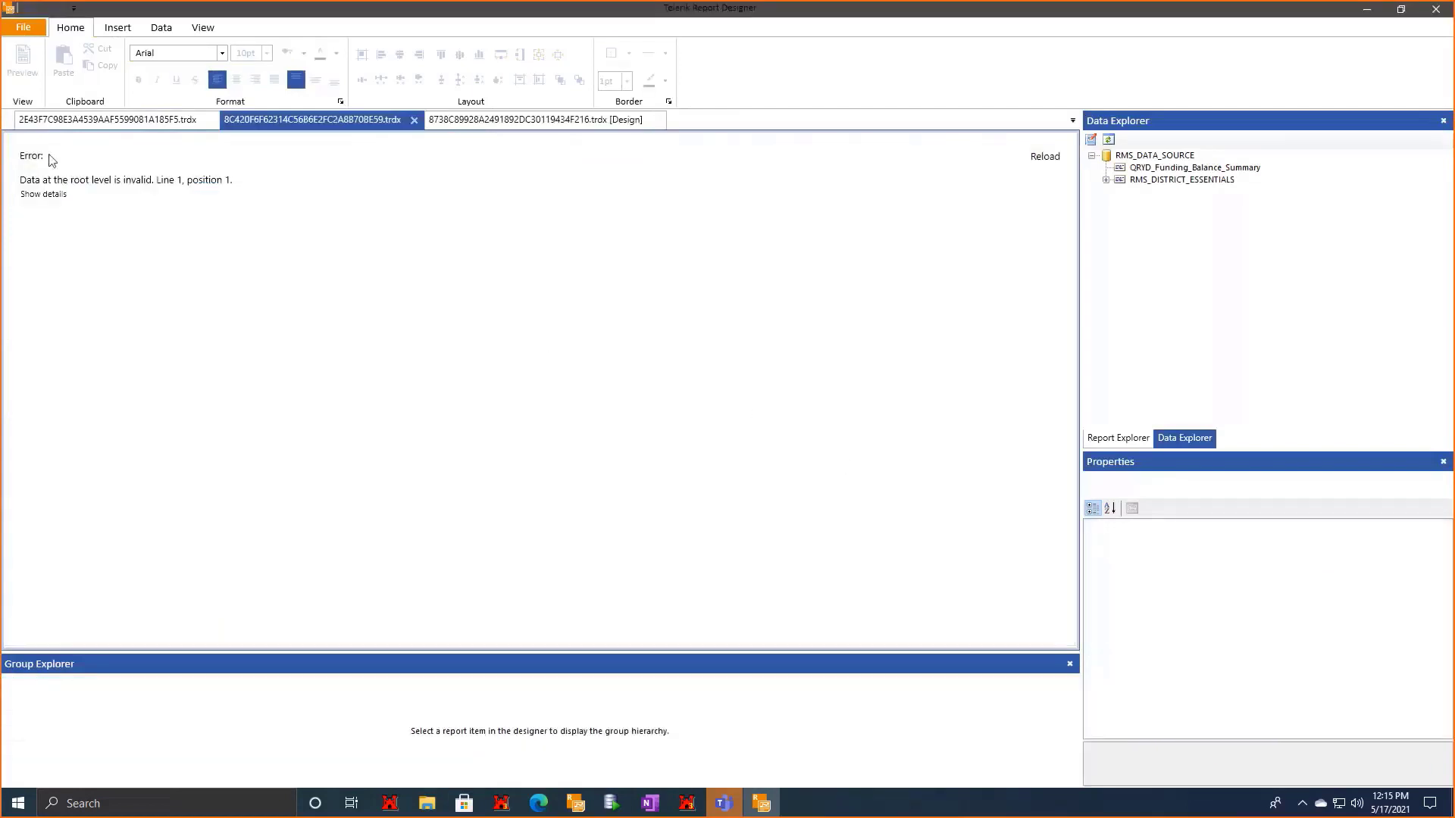
Close the reports 2E43F7C98E3A4539AAF5599081A185F5.trdx and 8C420F6F62314C56B6E2FC2A8B70BE59.trdx.
left_click(81, 124)
left_click(209, 121)
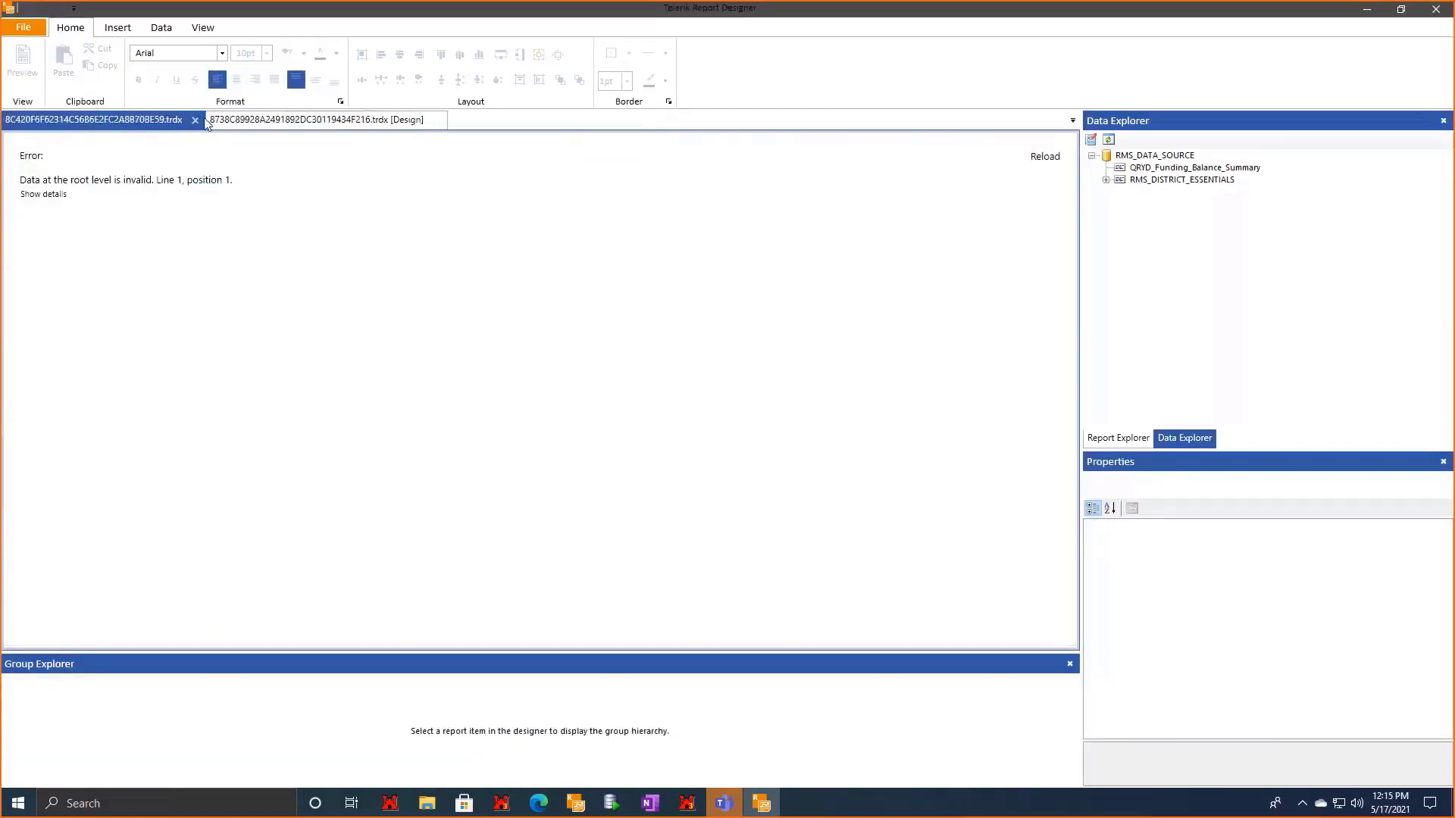
left_click(206, 123)
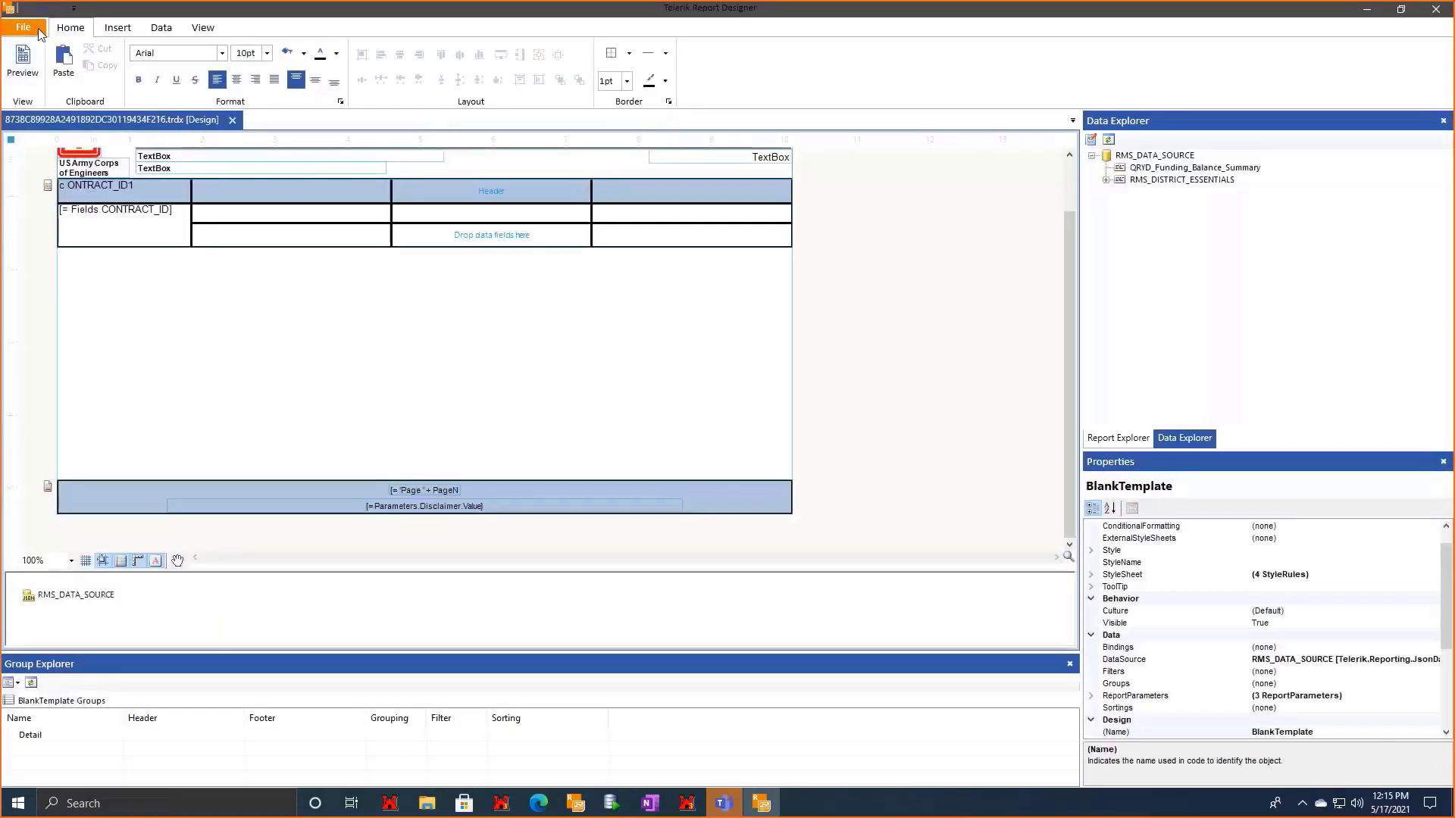
Create a blank report named Report1.trdp in the RMS 3 Development Templates folder.
left_click(38, 29)
left_click(46, 79)
left_click(194, 168)
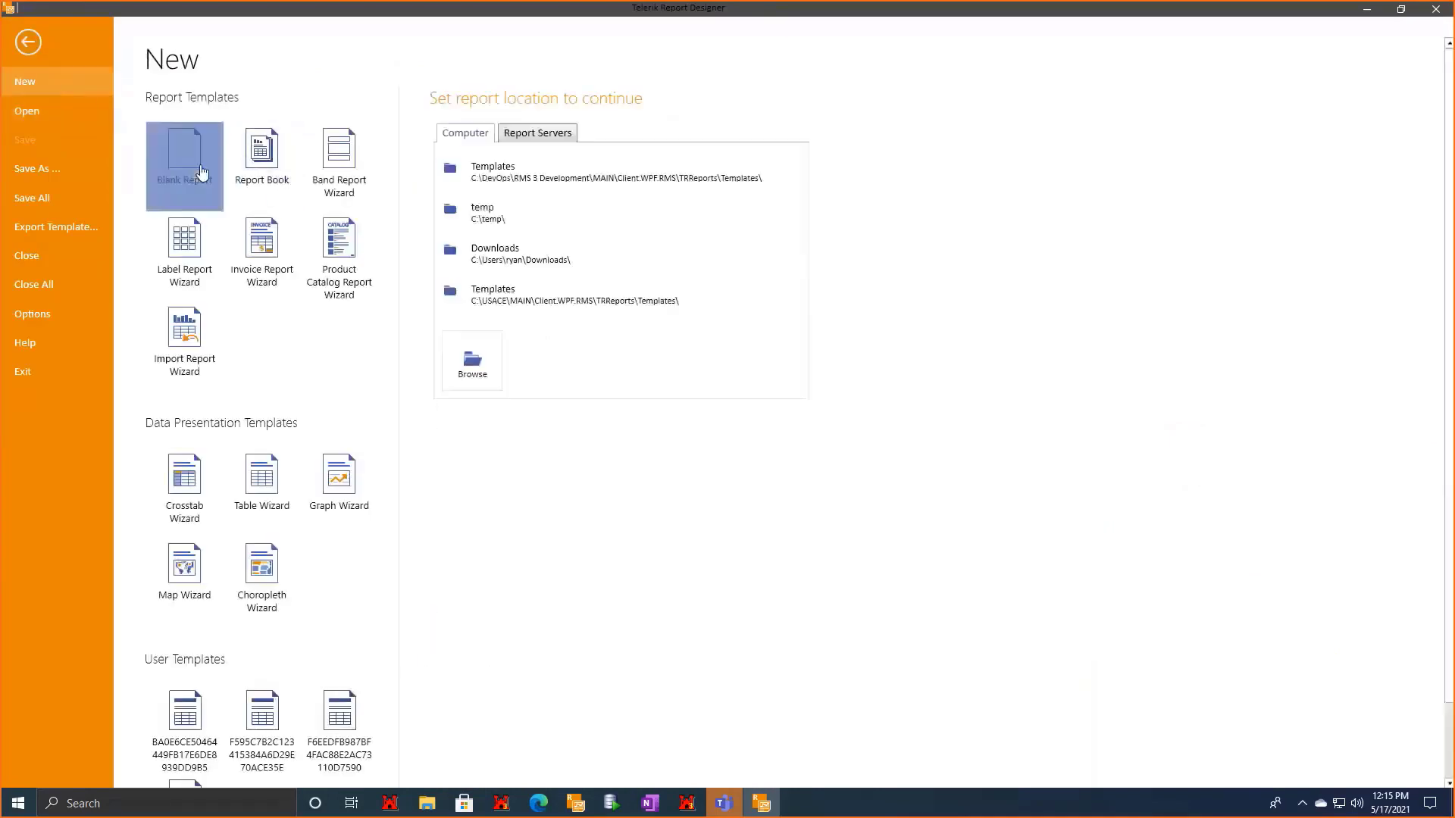
left_click(506, 184)
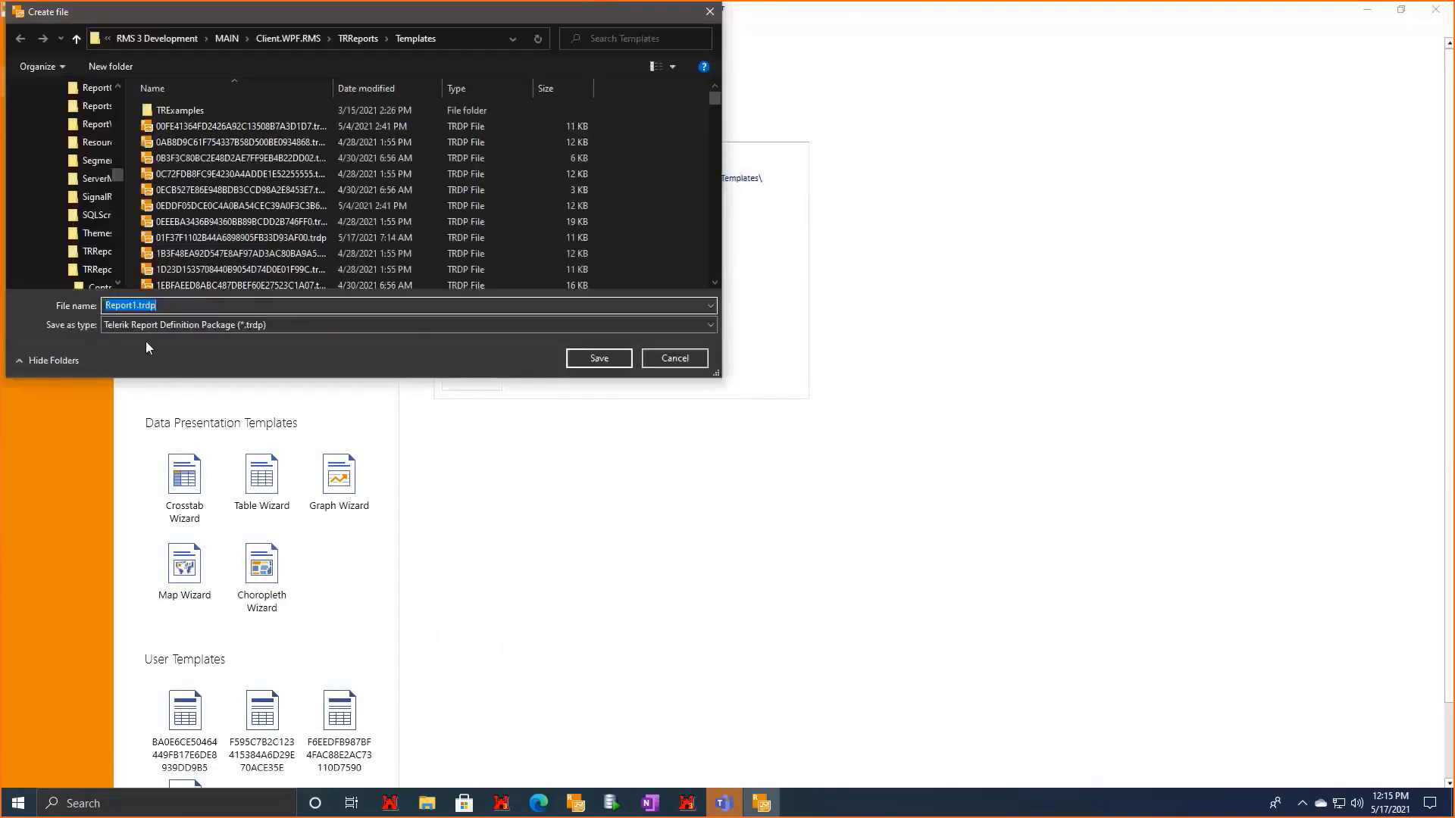
left_click(591, 358)
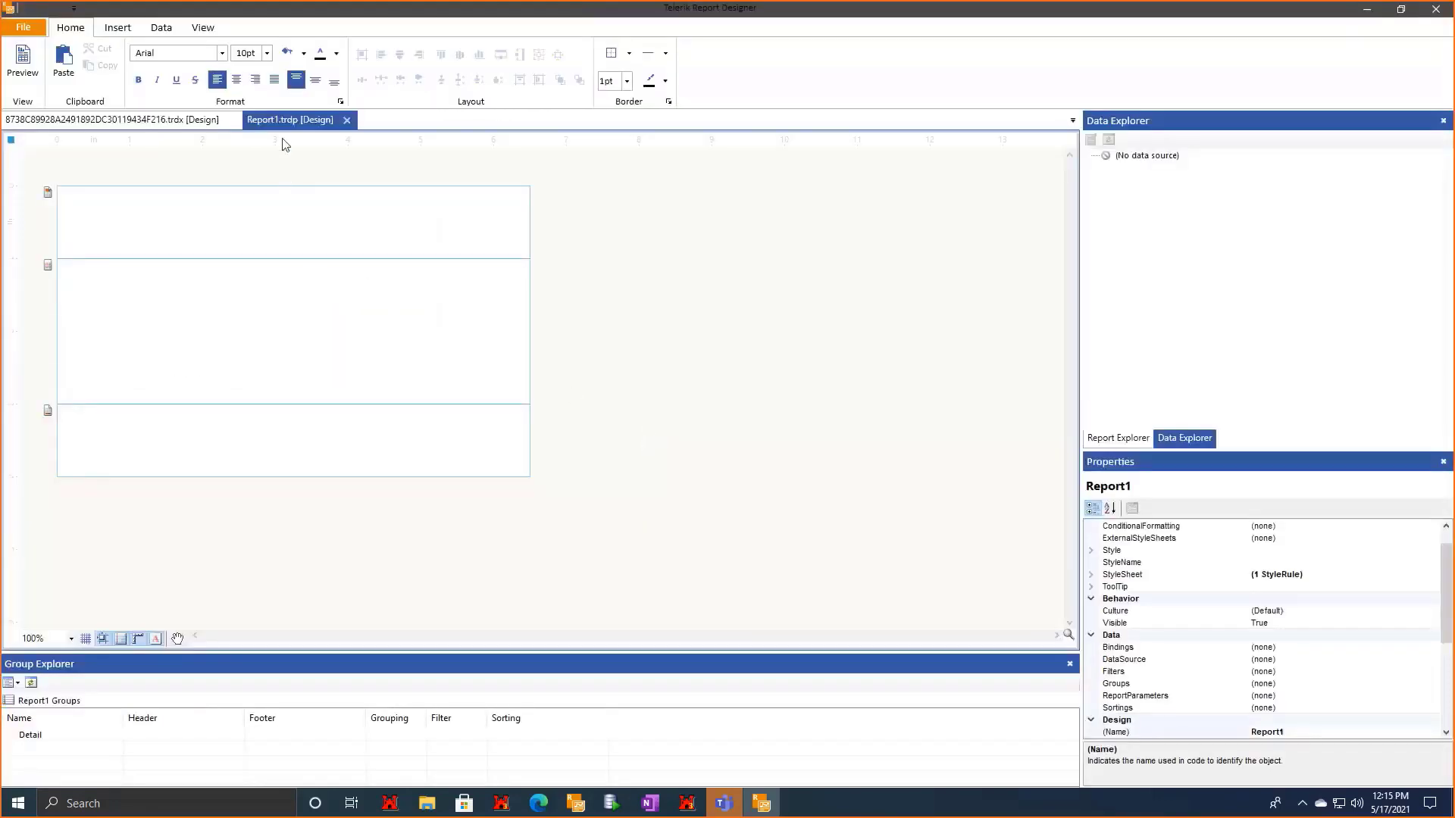
Check the available Save As locations for Report1.trdp, then return to the 8738C89928A2491892DC30119434F216.trdx report.
left_click(33, 29)
left_click(66, 178)
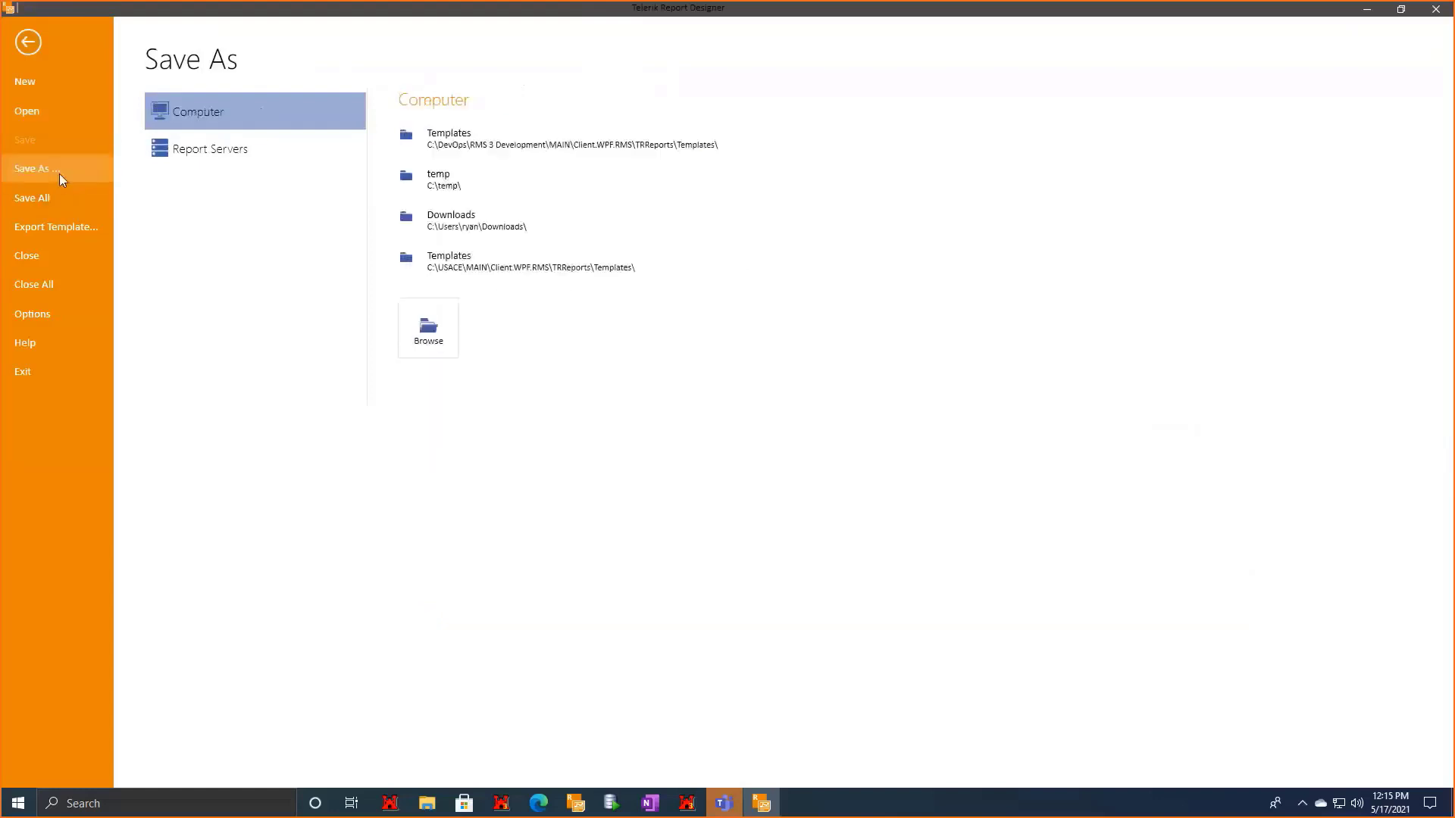
left_click(28, 42)
left_click(119, 121)
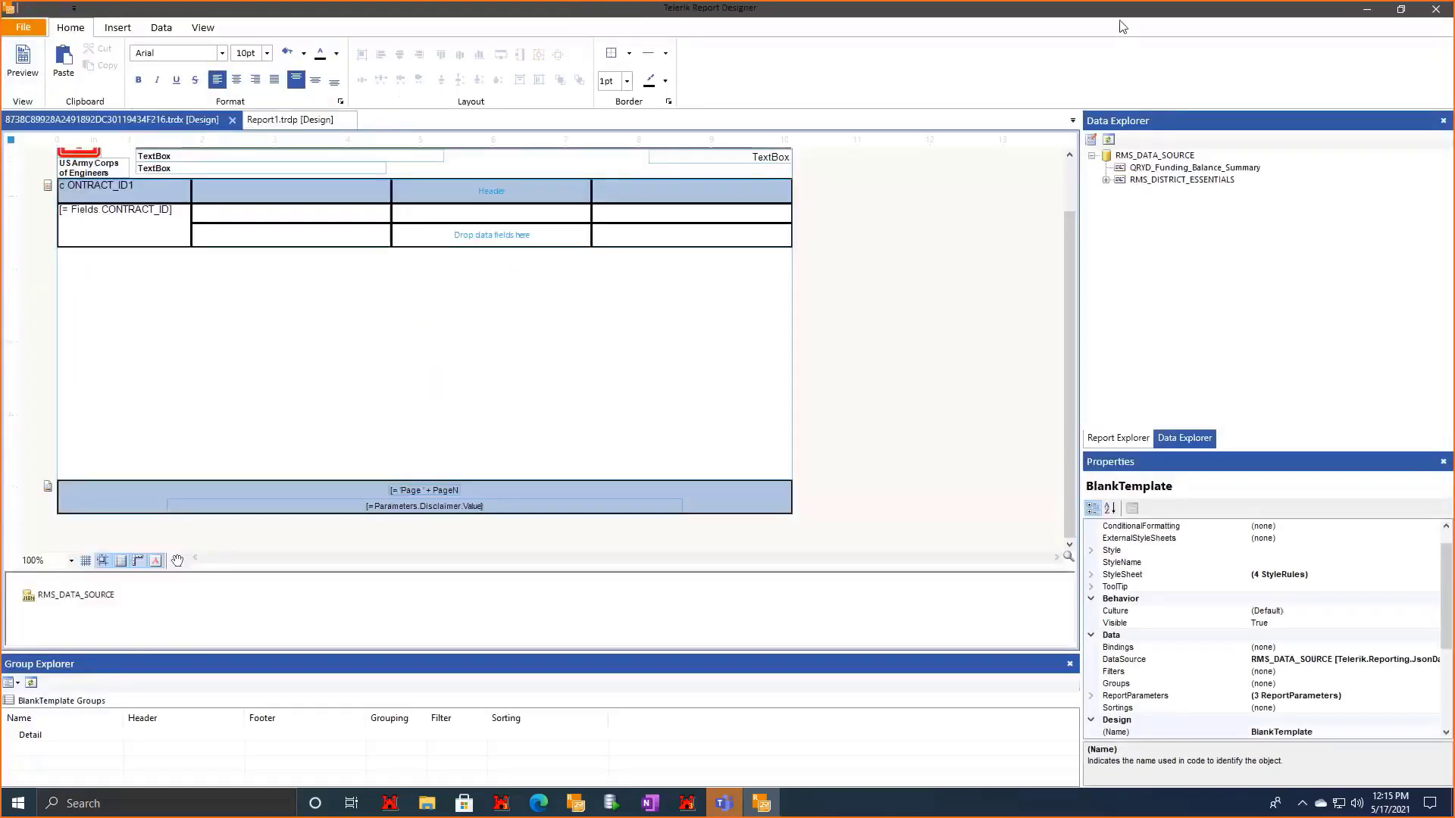
Restore the designer window to a smaller size and move it aside to view the RMS Custom Report window behind it.
left_click(1401, 9)
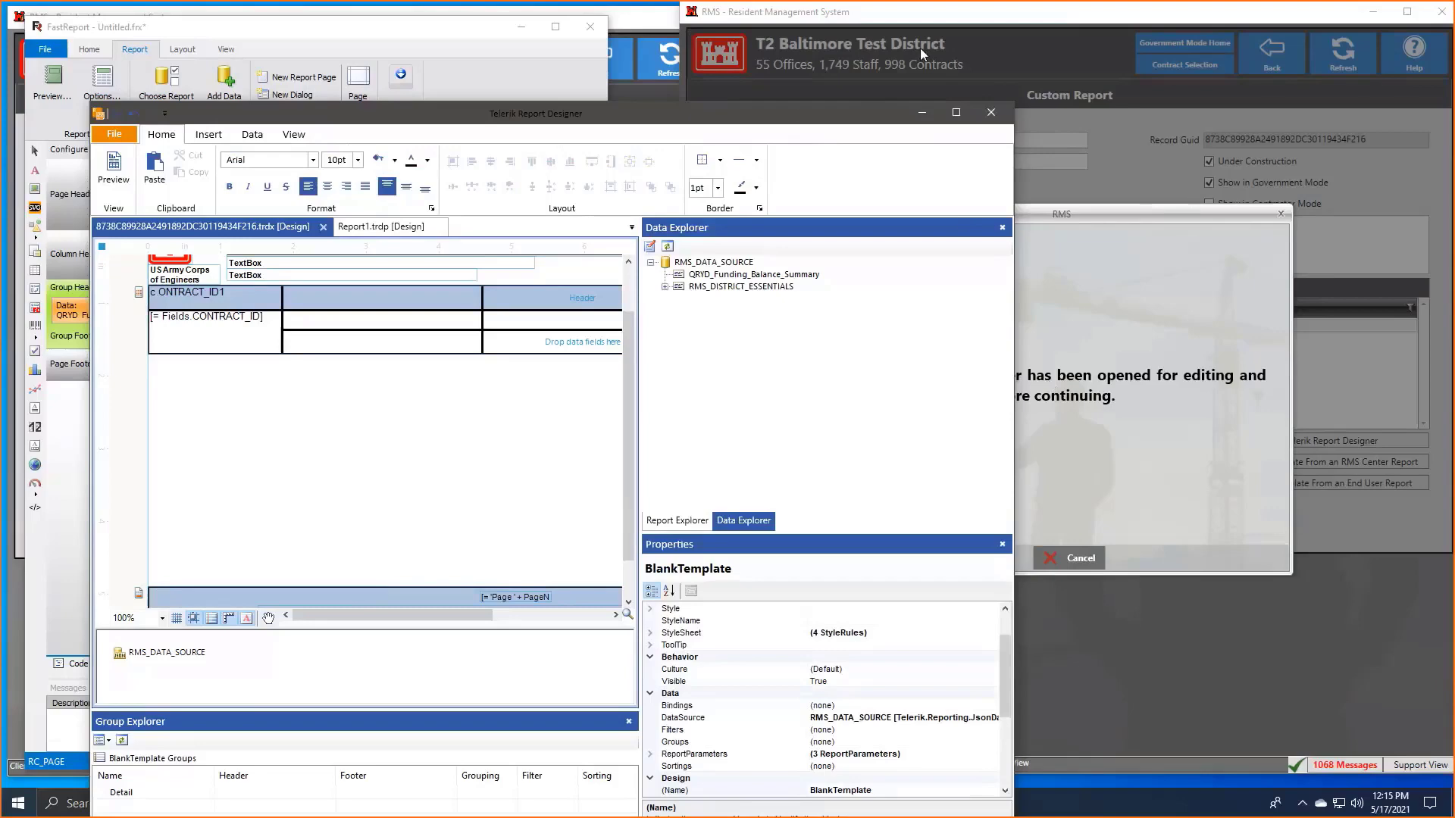
left_click_drag(596, 120, 726, 55)
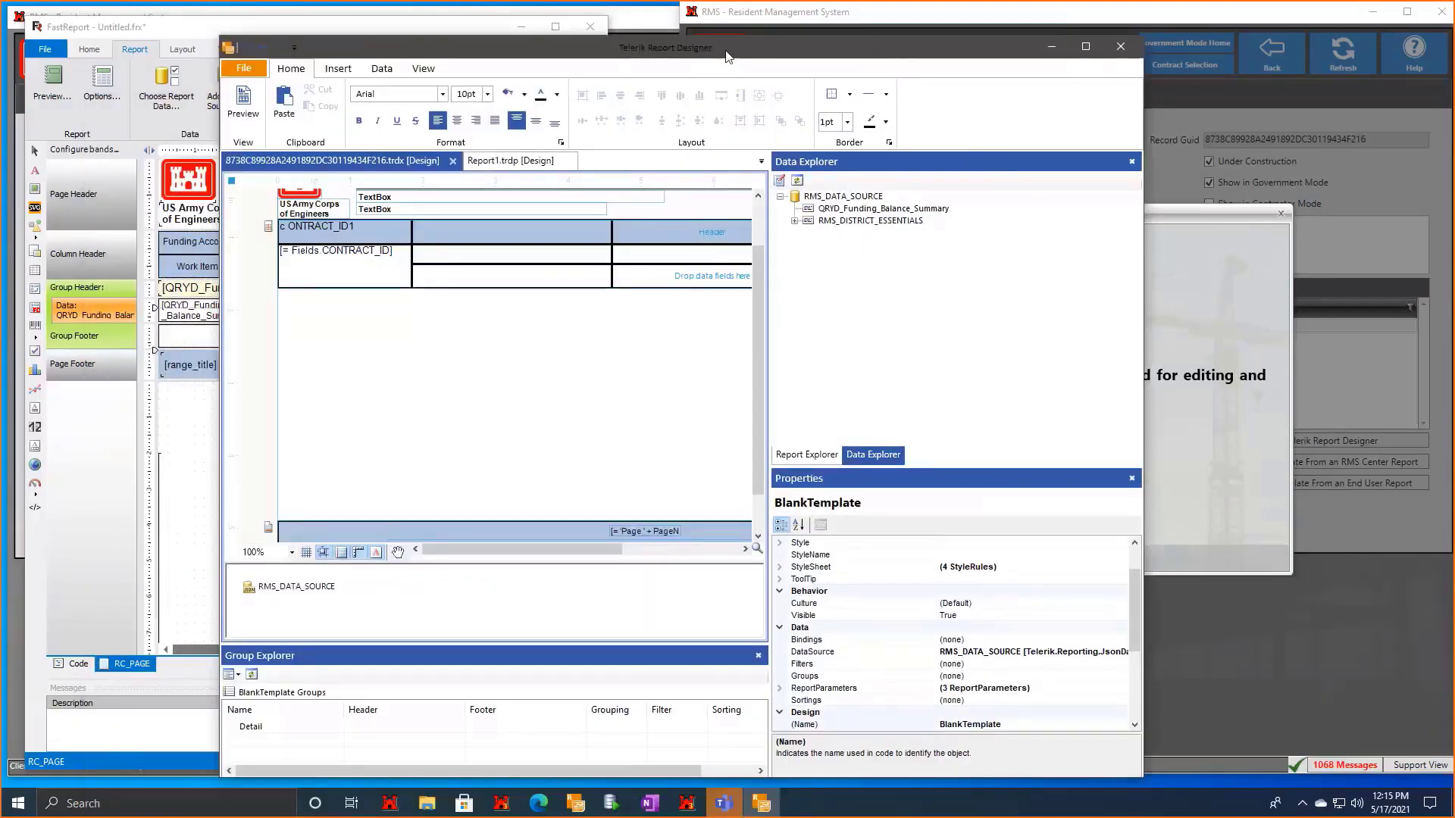
left_click_drag(725, 51, 577, 59)
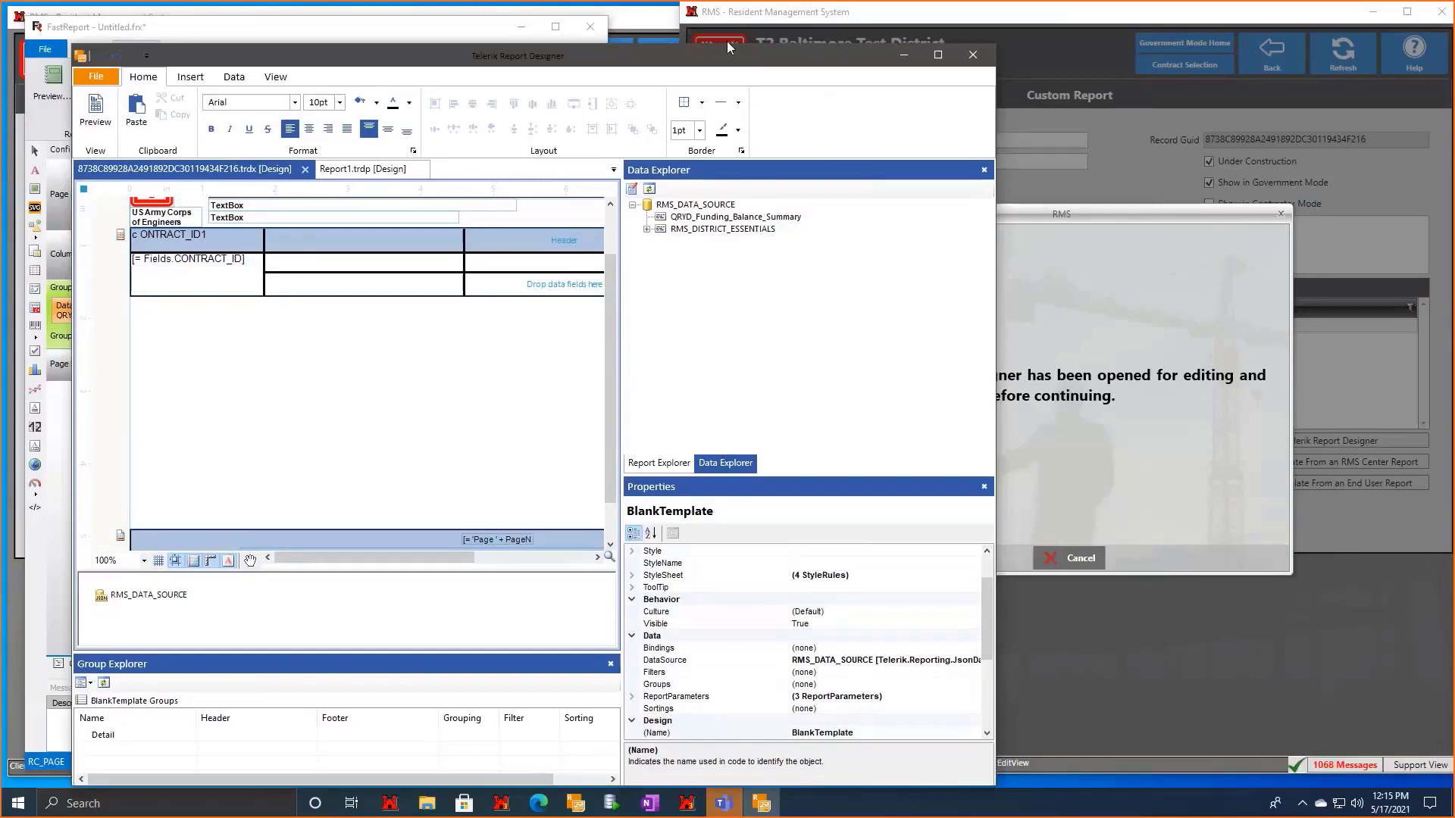
left_click(727, 43)
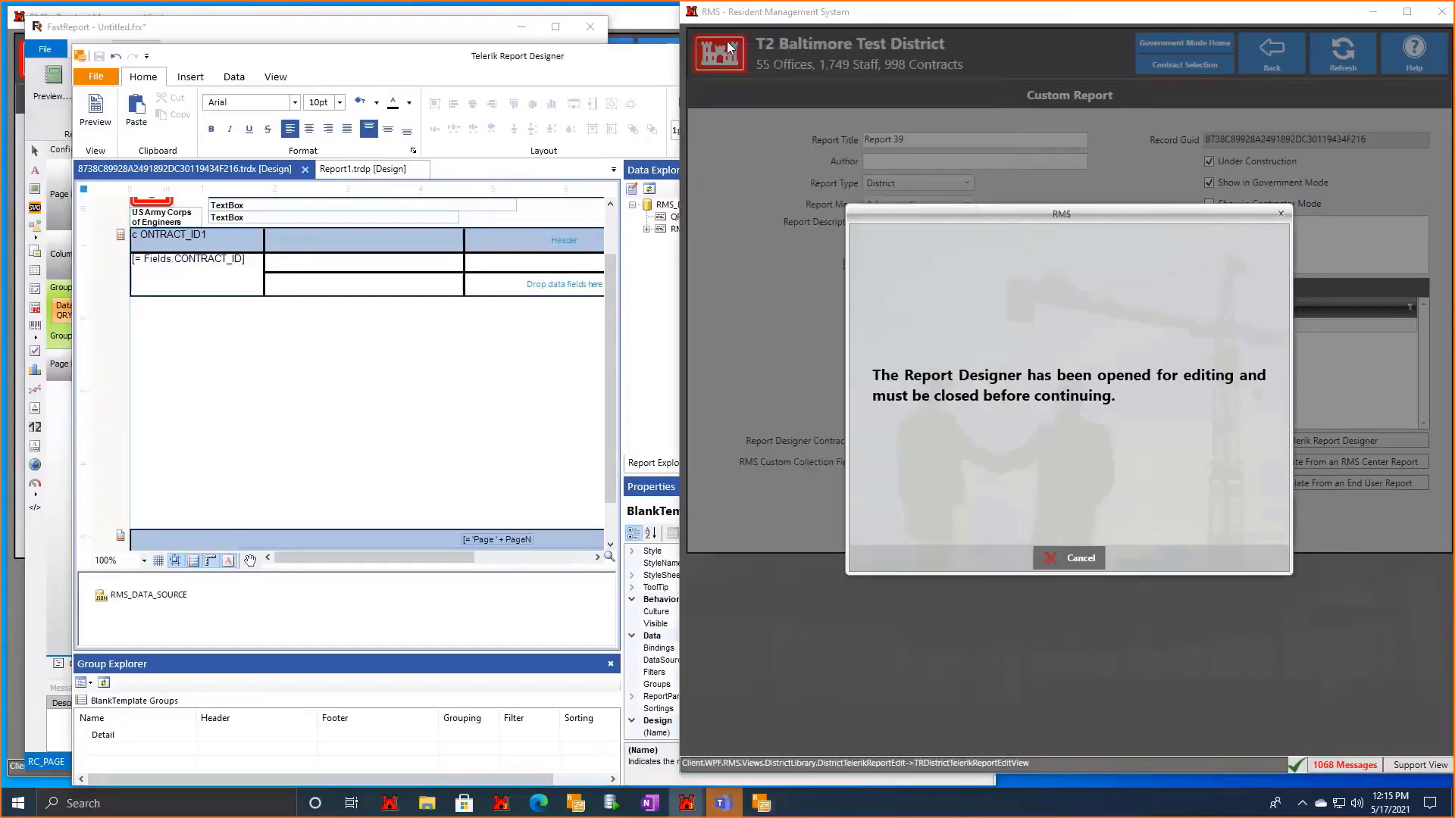
left_click(619, 62)
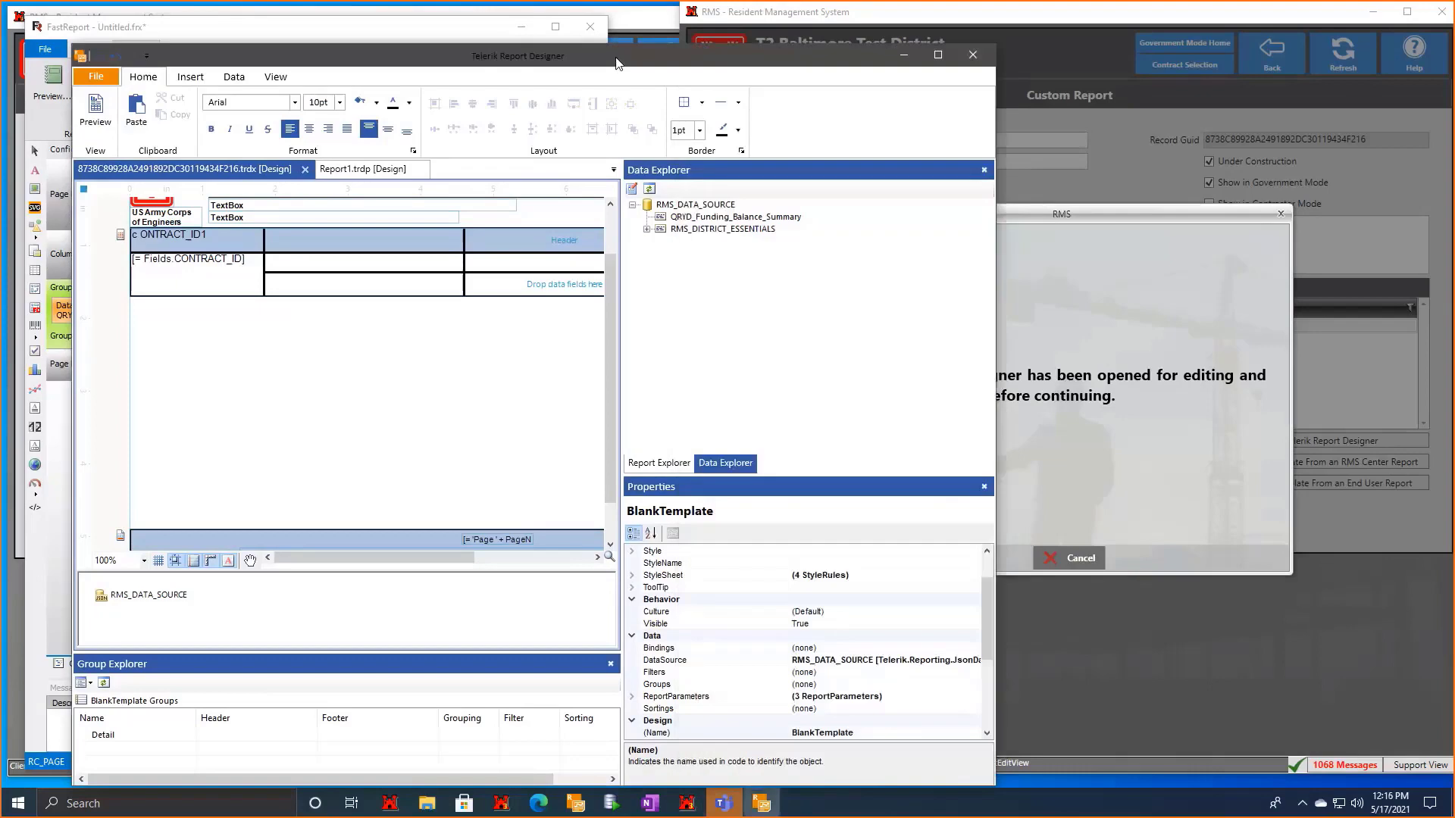
Close the designer without saving and relaunch it from RMS, overwriting the existing template file with the database version.
left_click(981, 53)
left_click(588, 467)
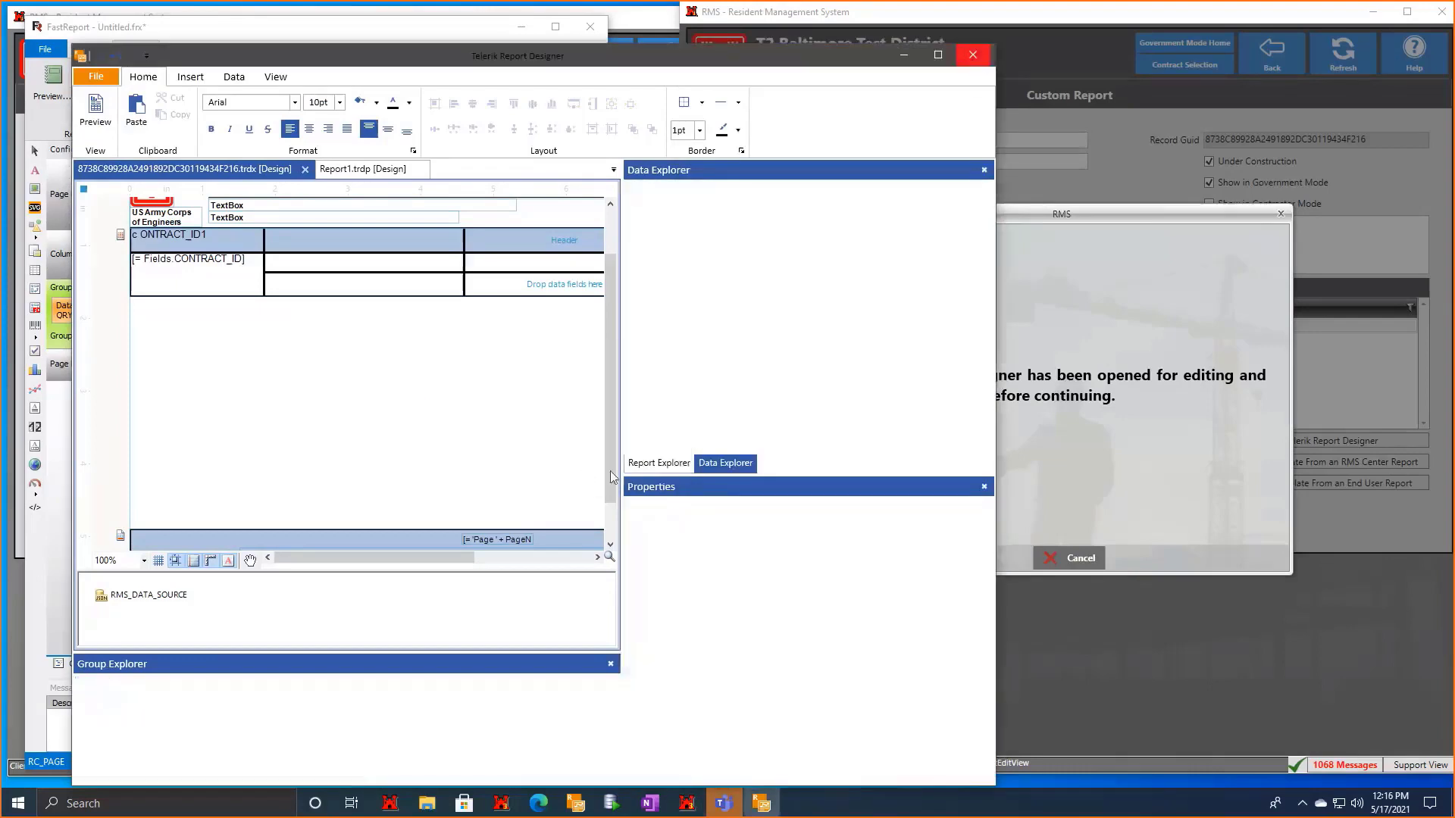
left_click(1105, 564)
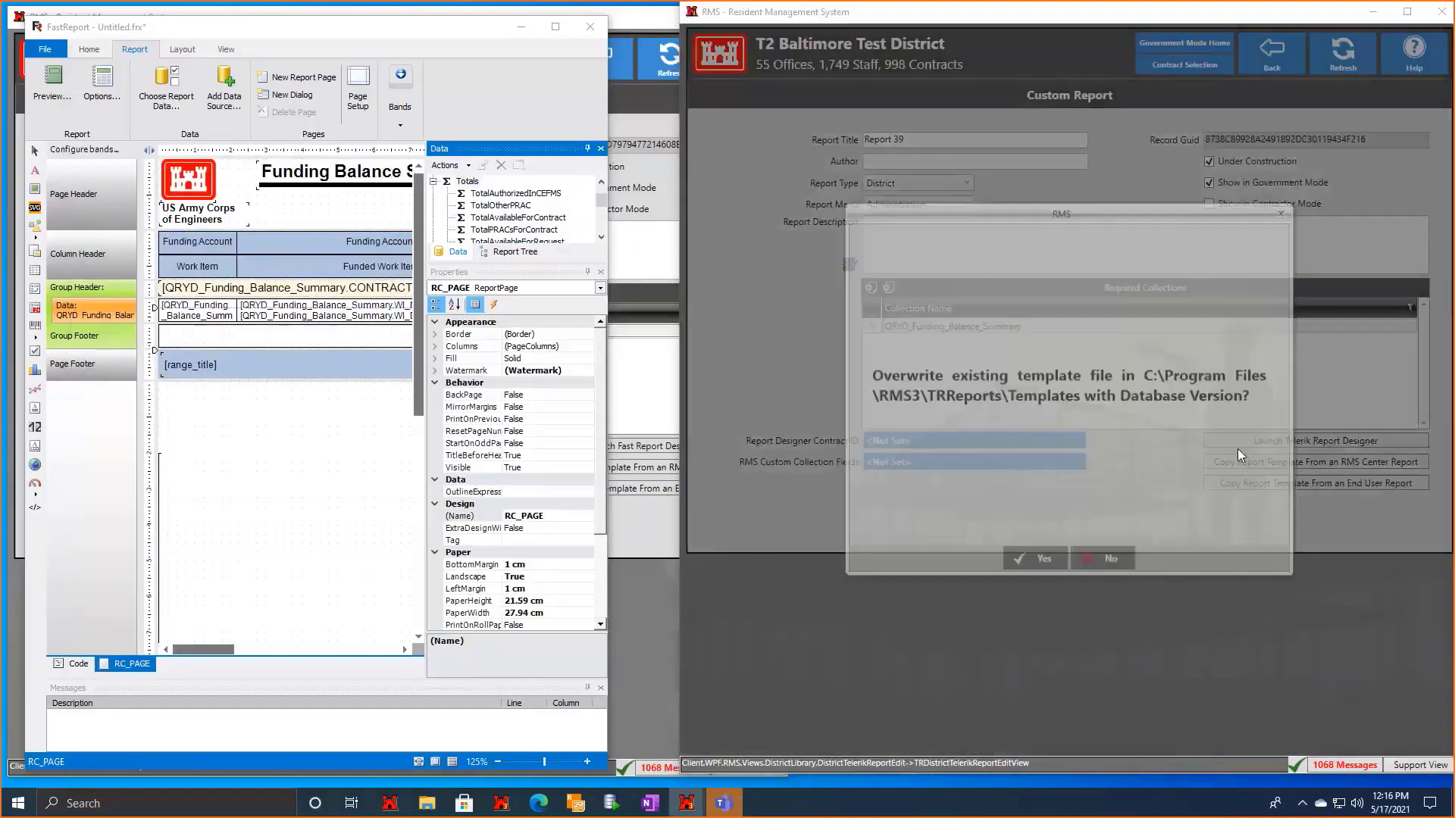
left_click(1011, 568)
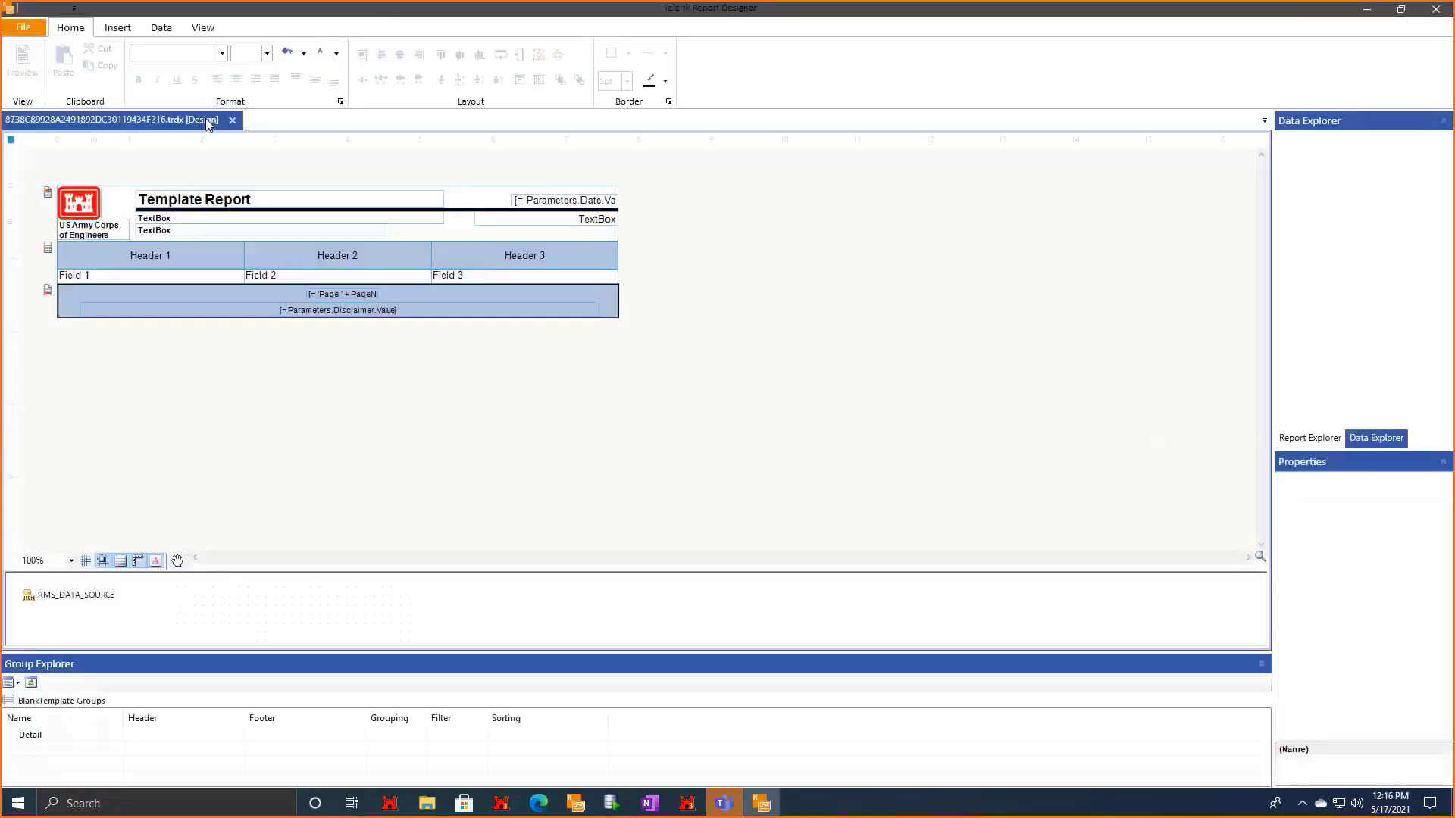
Open the recent report Report1.trdp and start Save As in the RMS 3 Development Templates folder, then cancel the save.
left_click(40, 28)
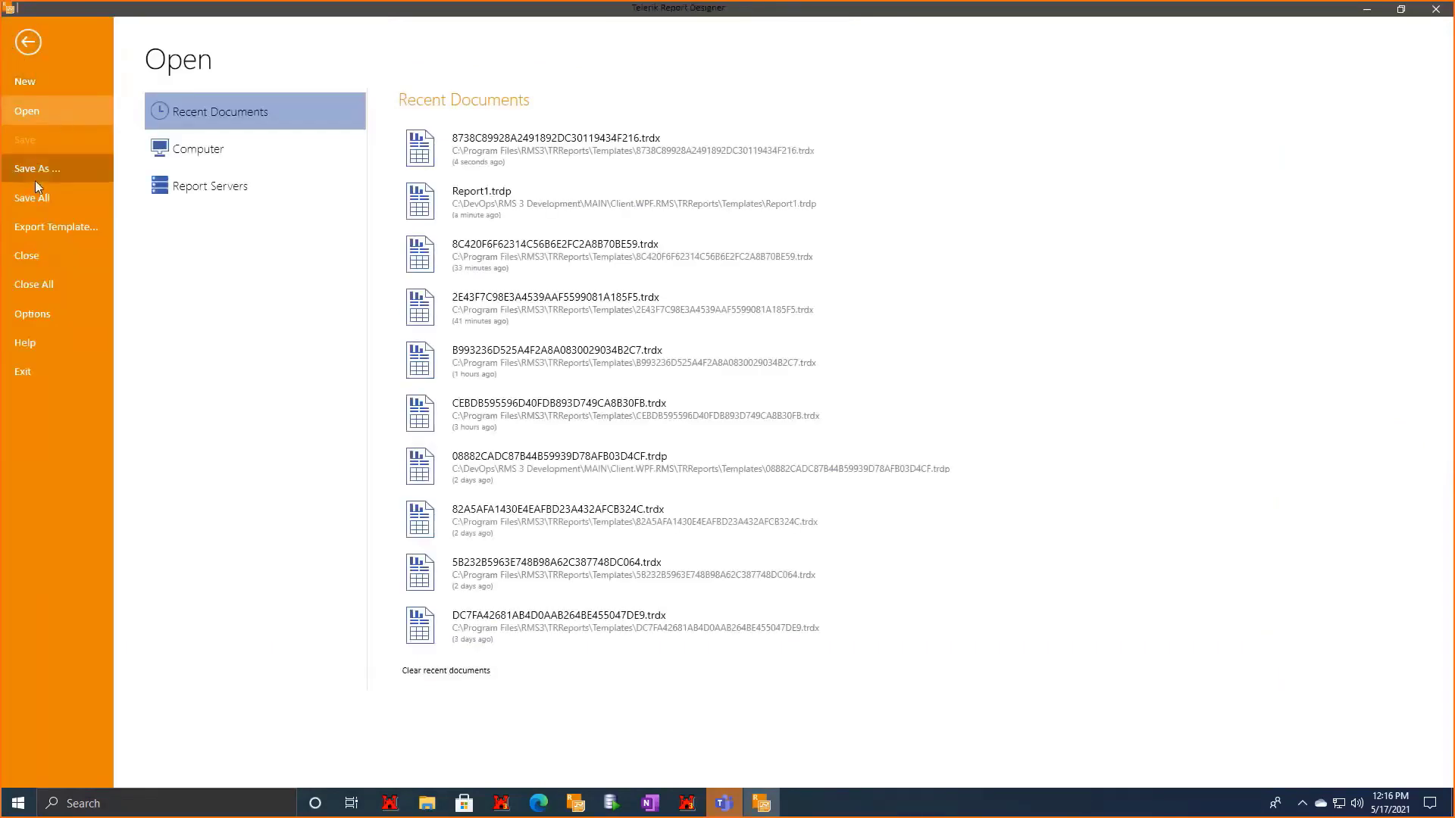
left_click(559, 202)
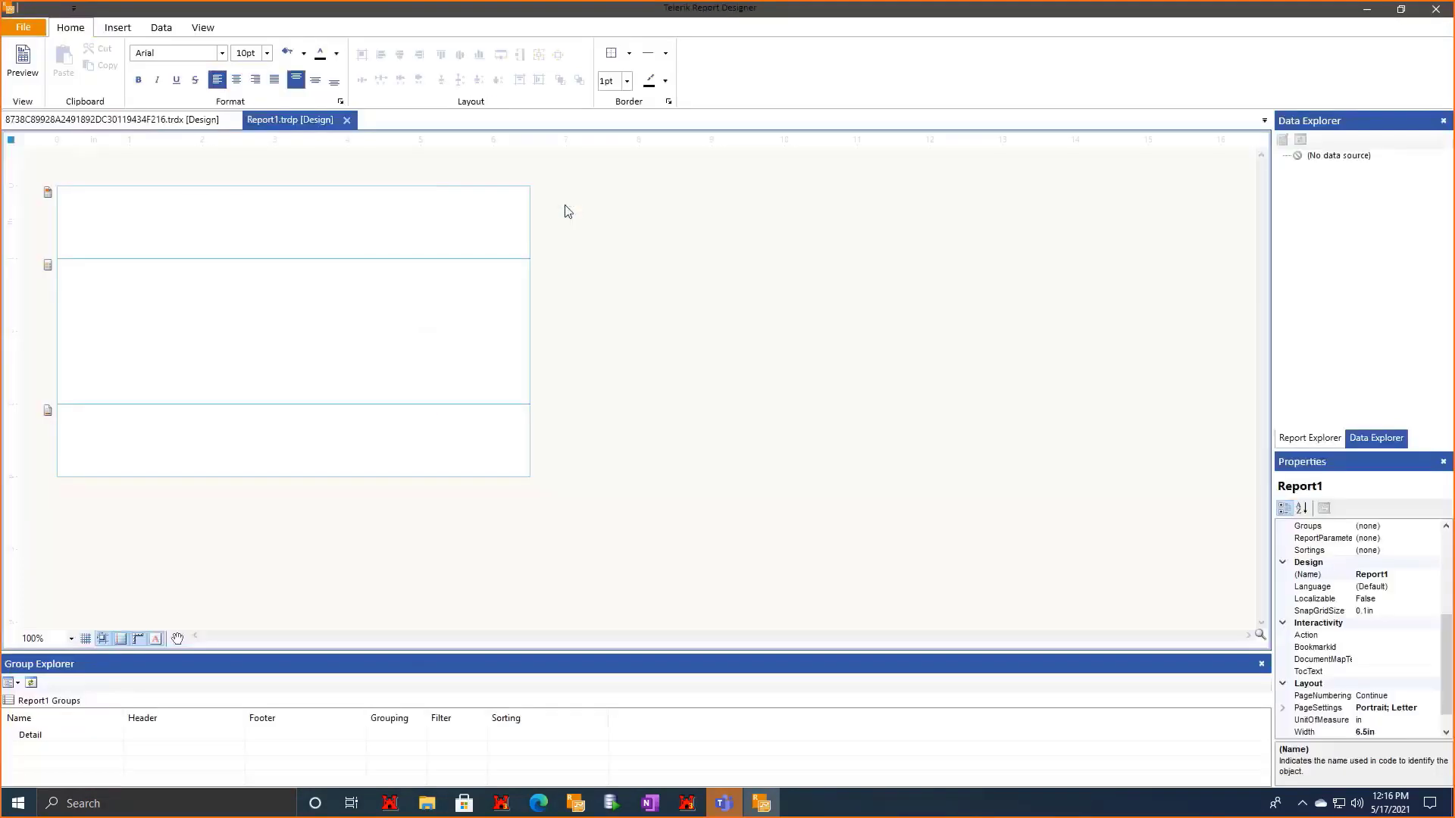
left_click(40, 29)
left_click(71, 173)
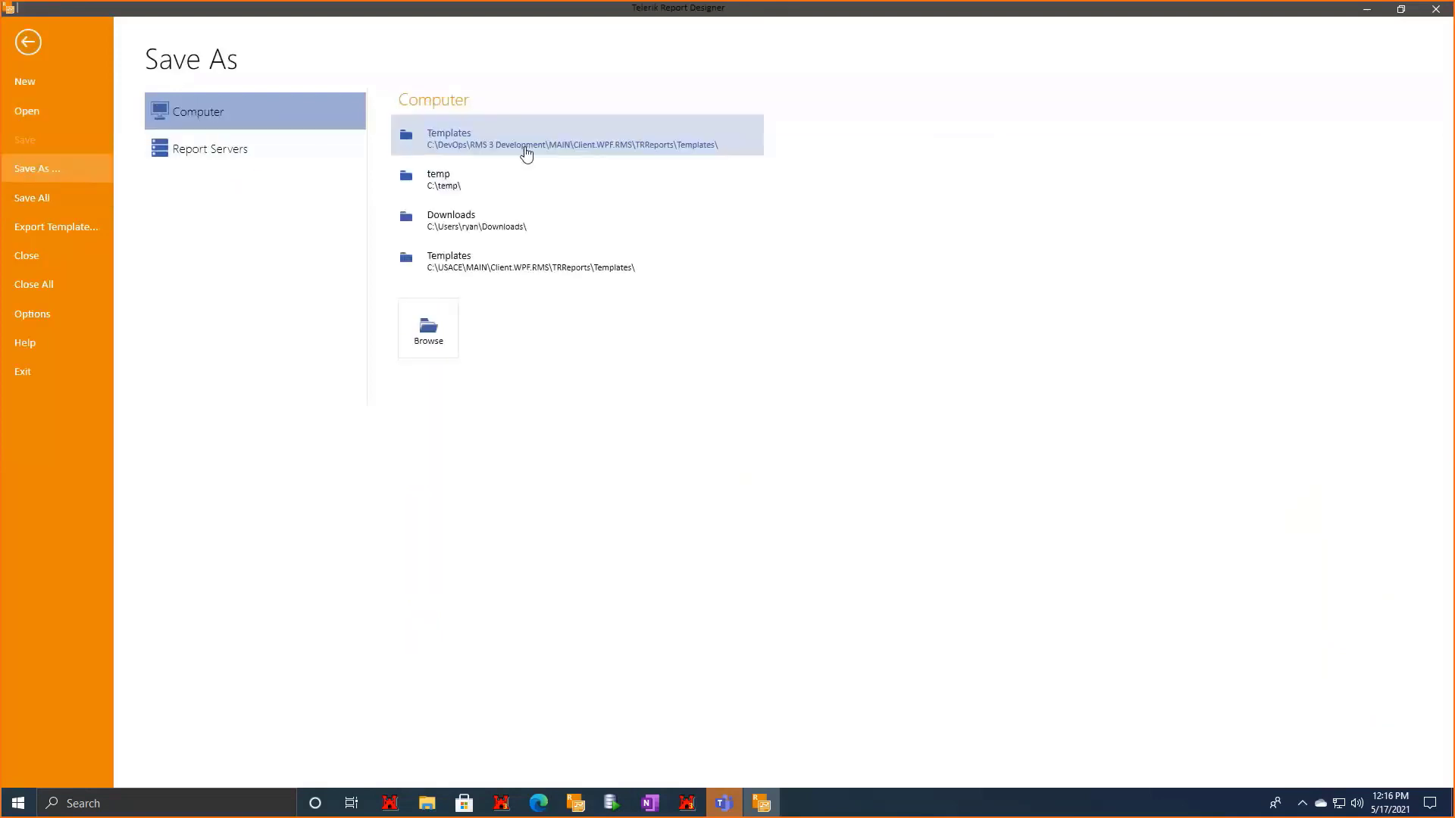
left_click(588, 260)
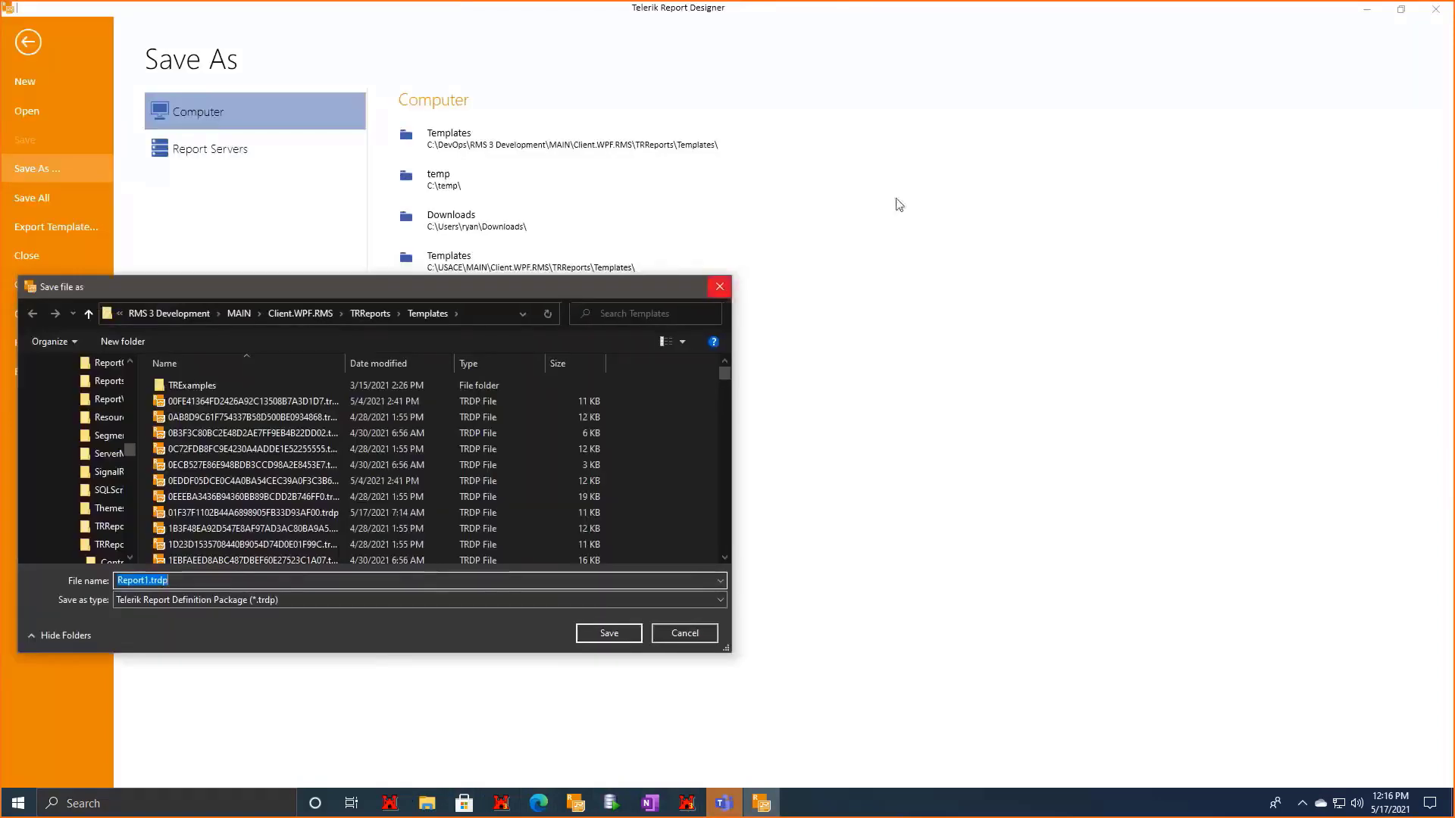
left_click(725, 289)
key("Escape")
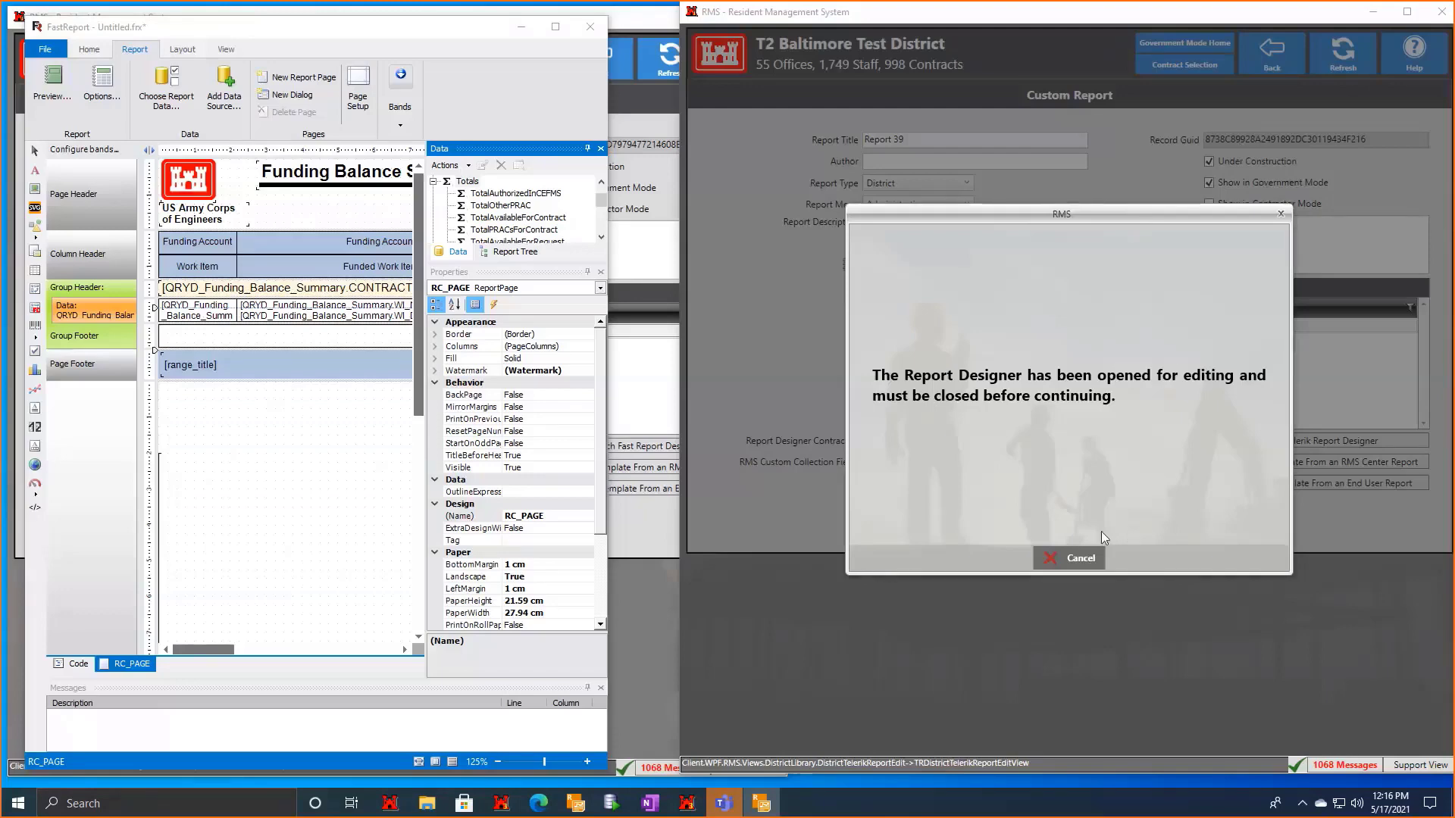
Cancel the designer editing session in RMS and relaunch the designer, overwriting the template file with the database version.
left_click(1068, 565)
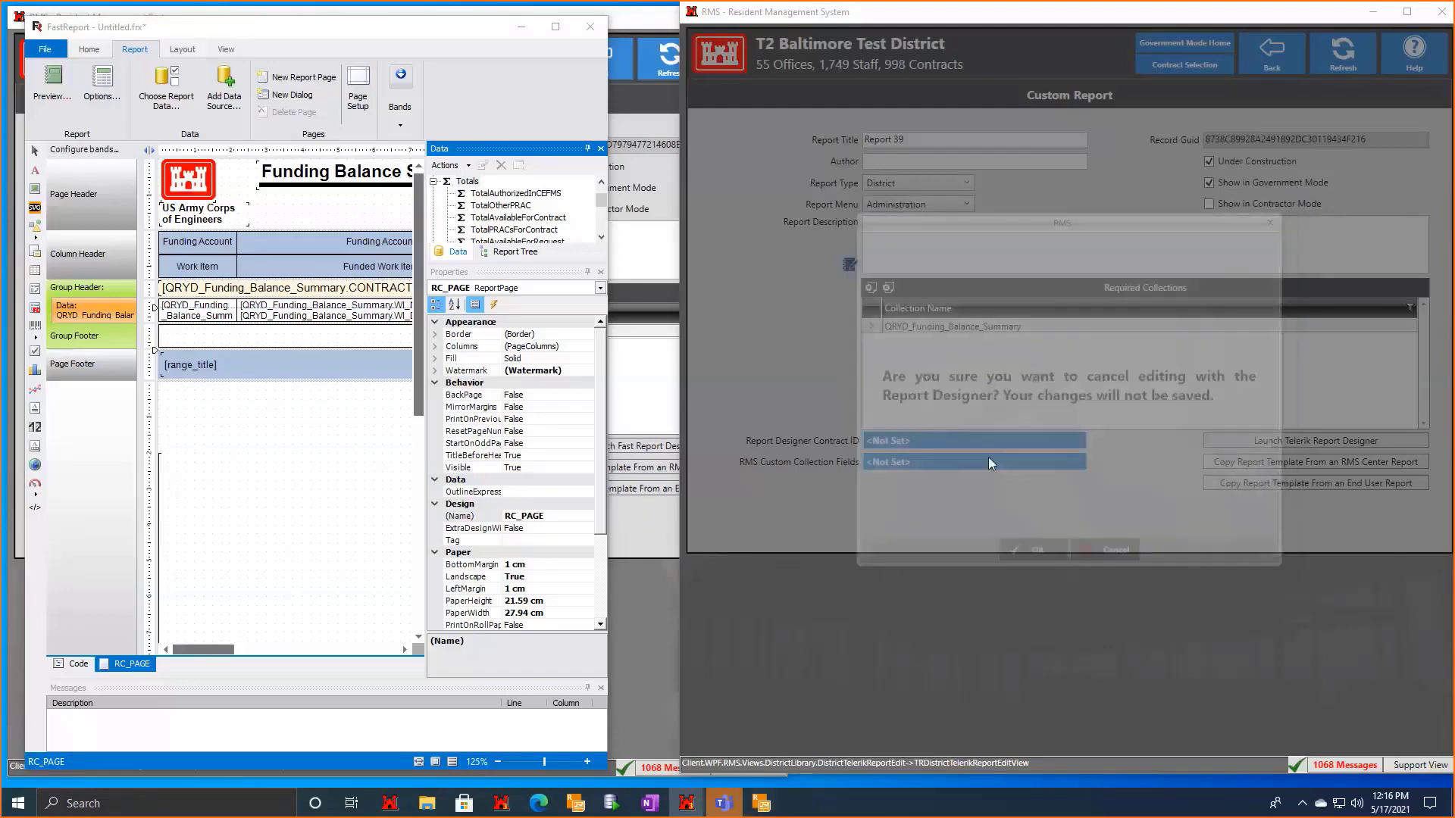
left_click(1028, 559)
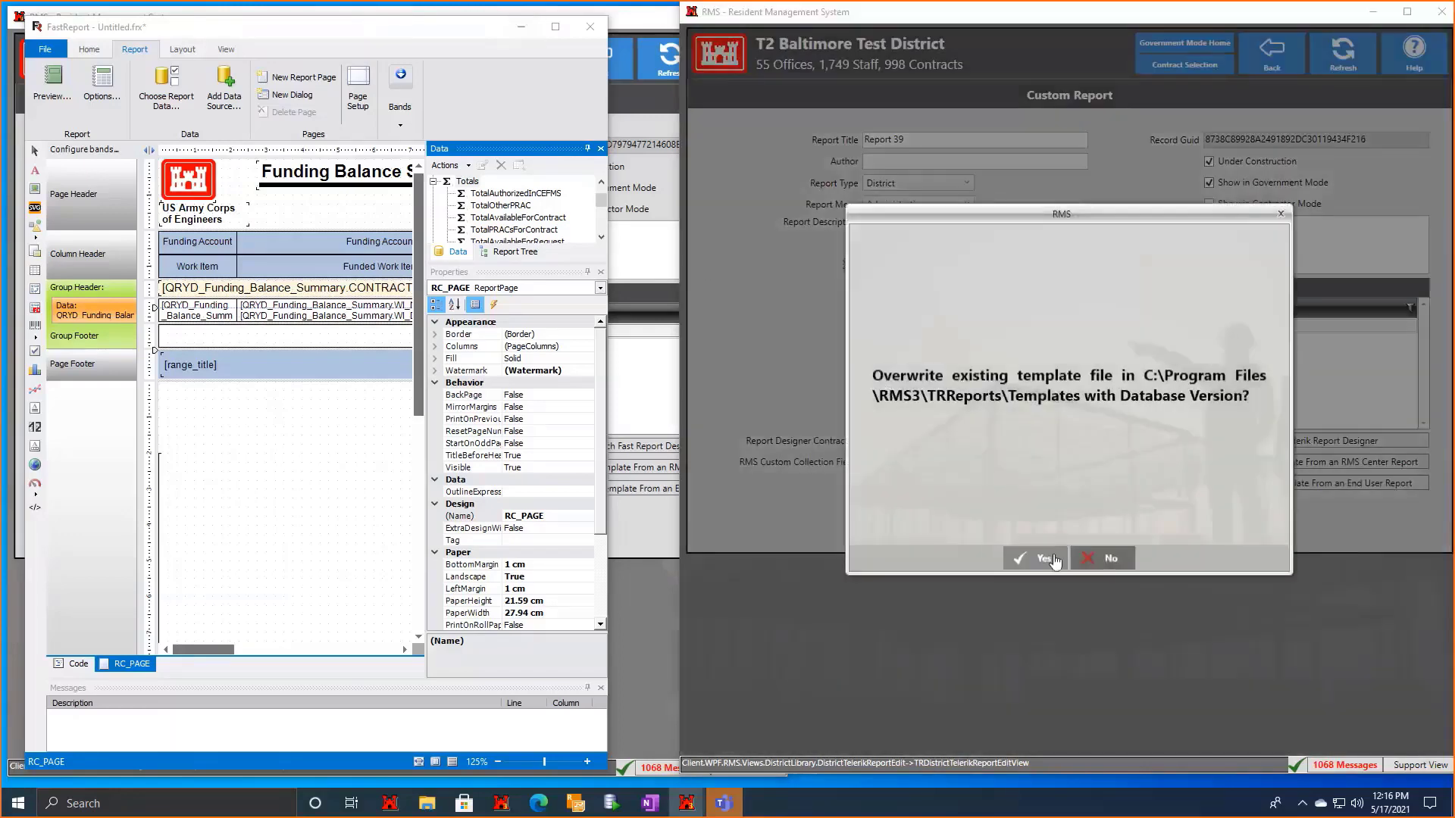
left_click(1053, 559)
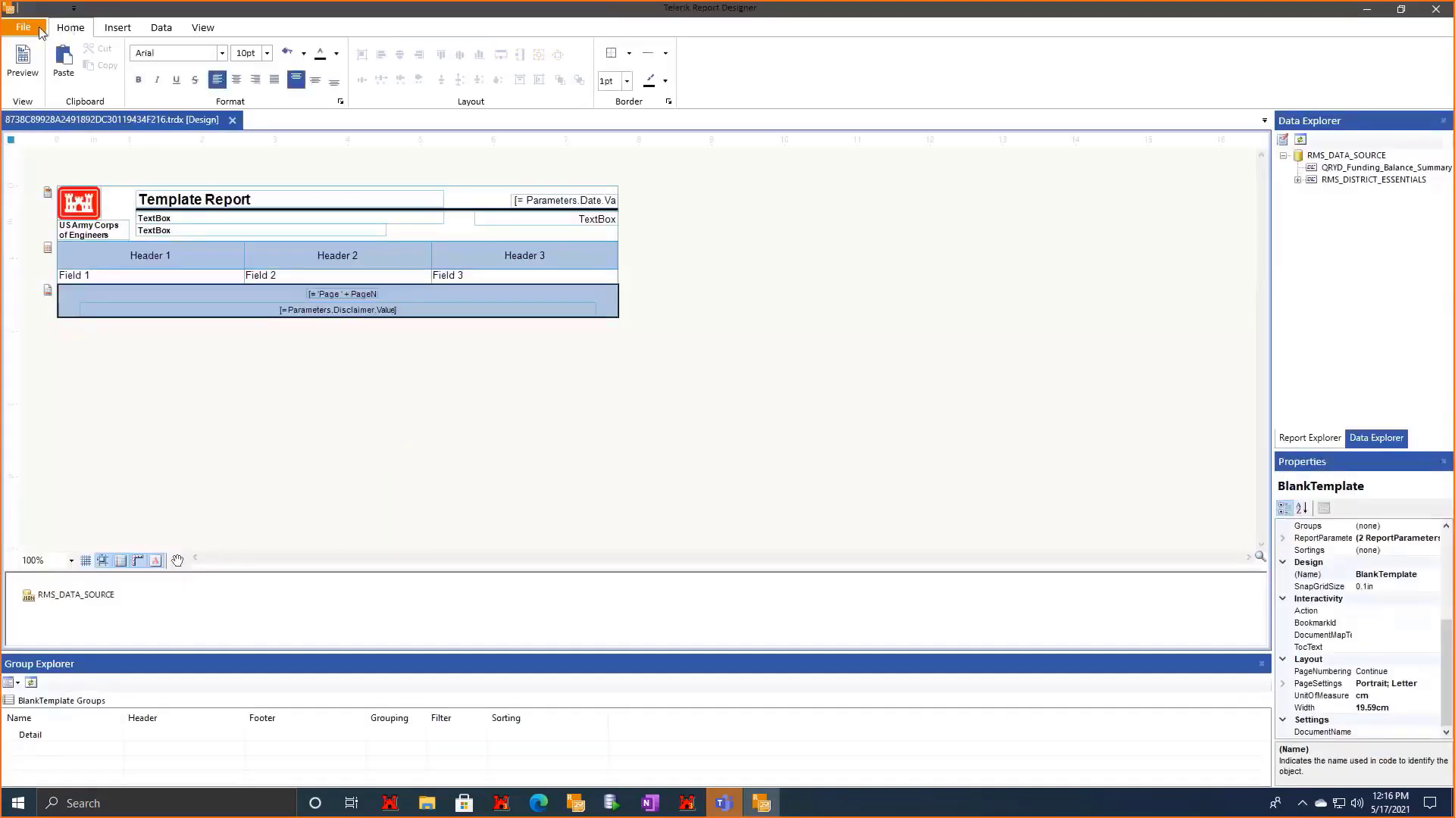
Look through the RMS 3 Development Templates folder for existing report files, then return to the report without opening one.
left_click(38, 27)
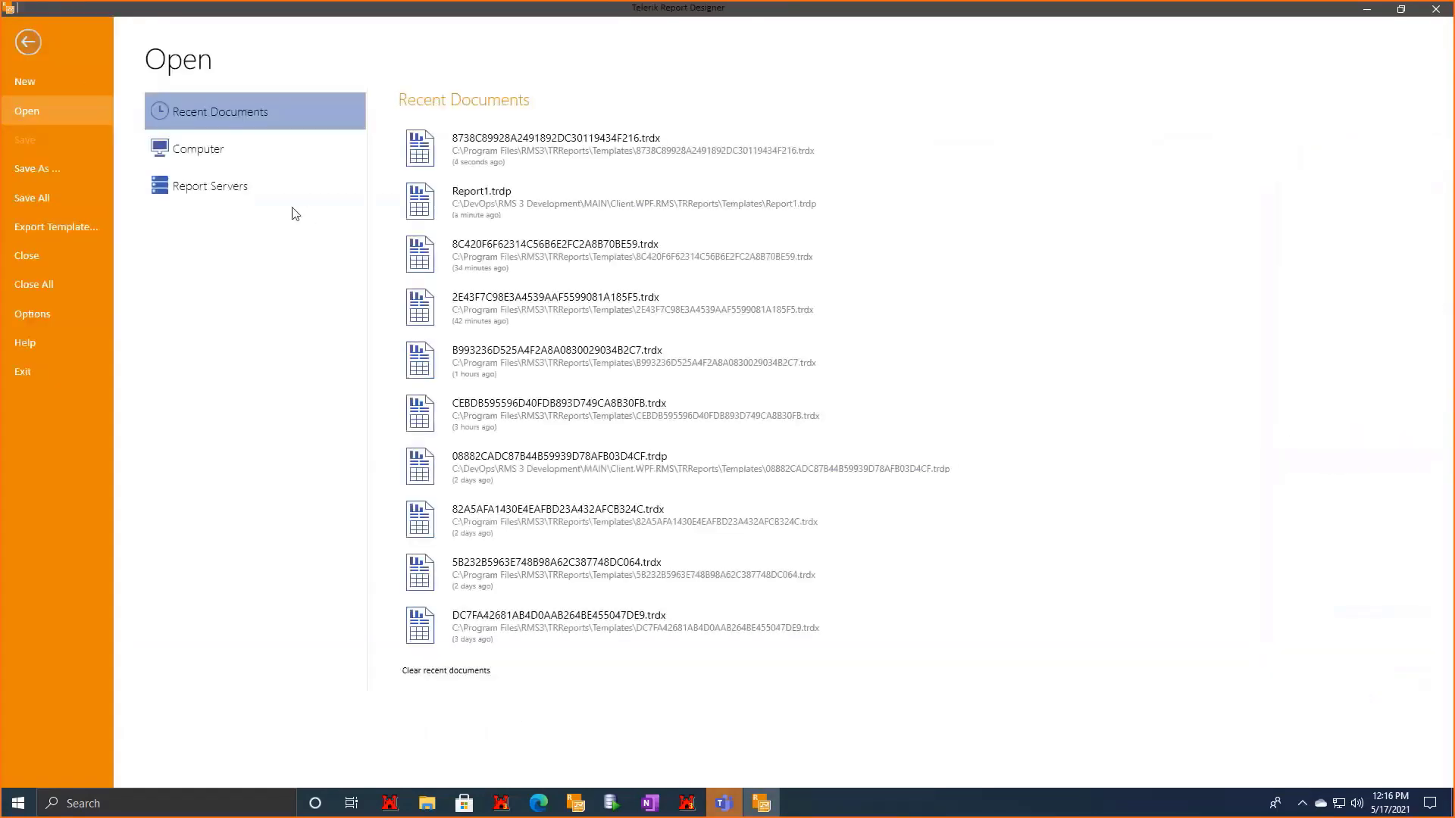
left_click(202, 157)
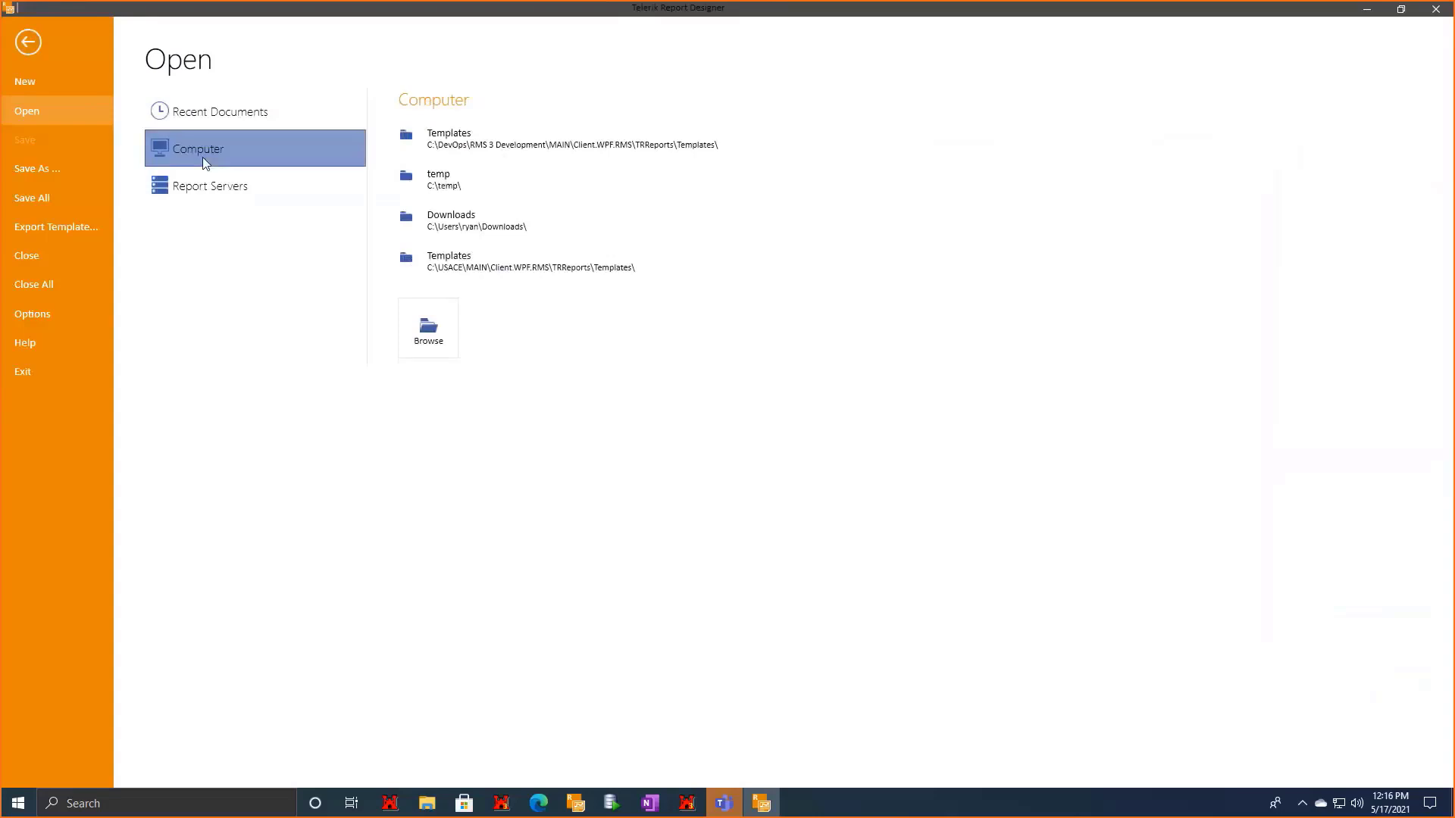
left_click(481, 140)
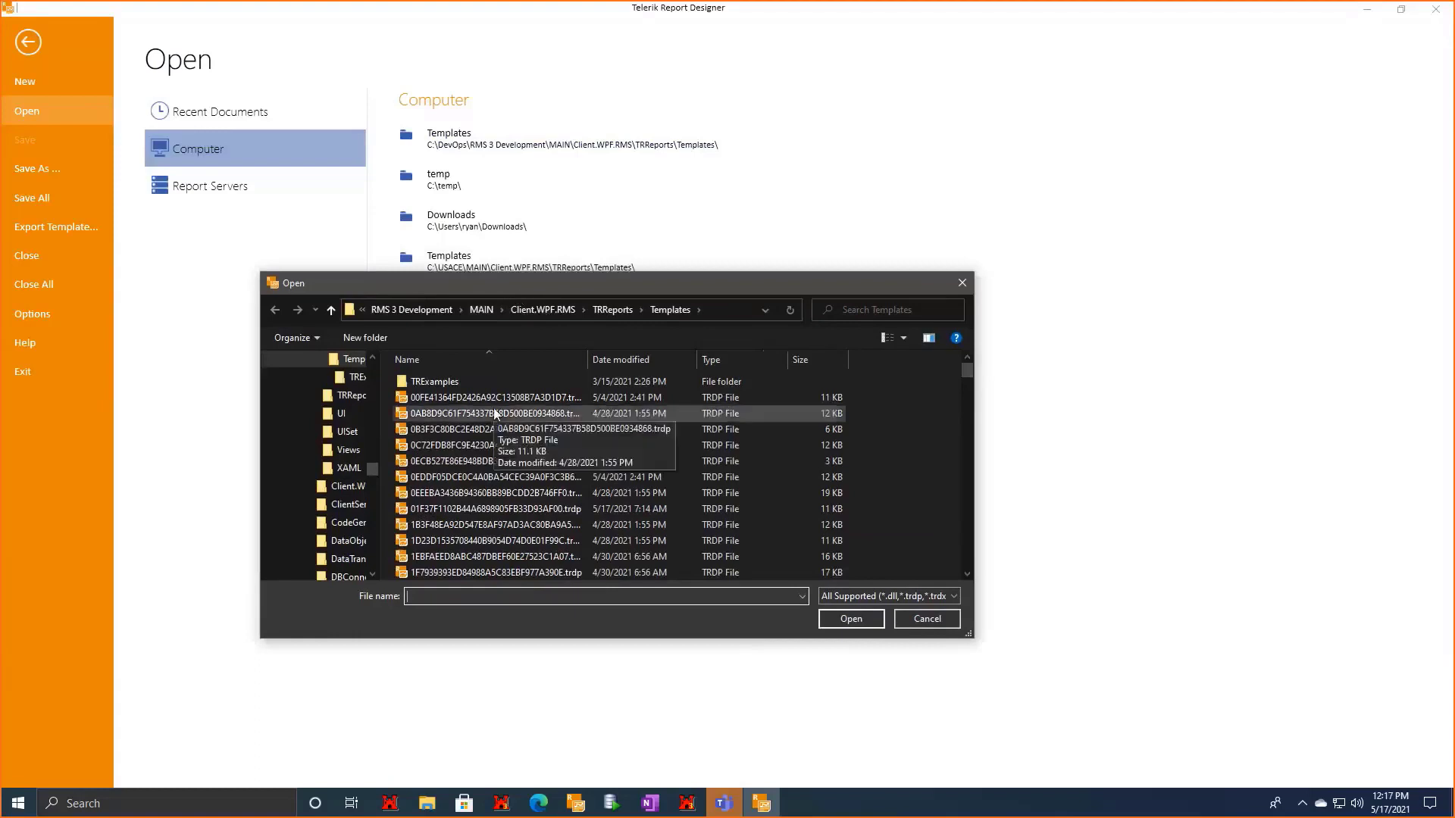
left_click(961, 285)
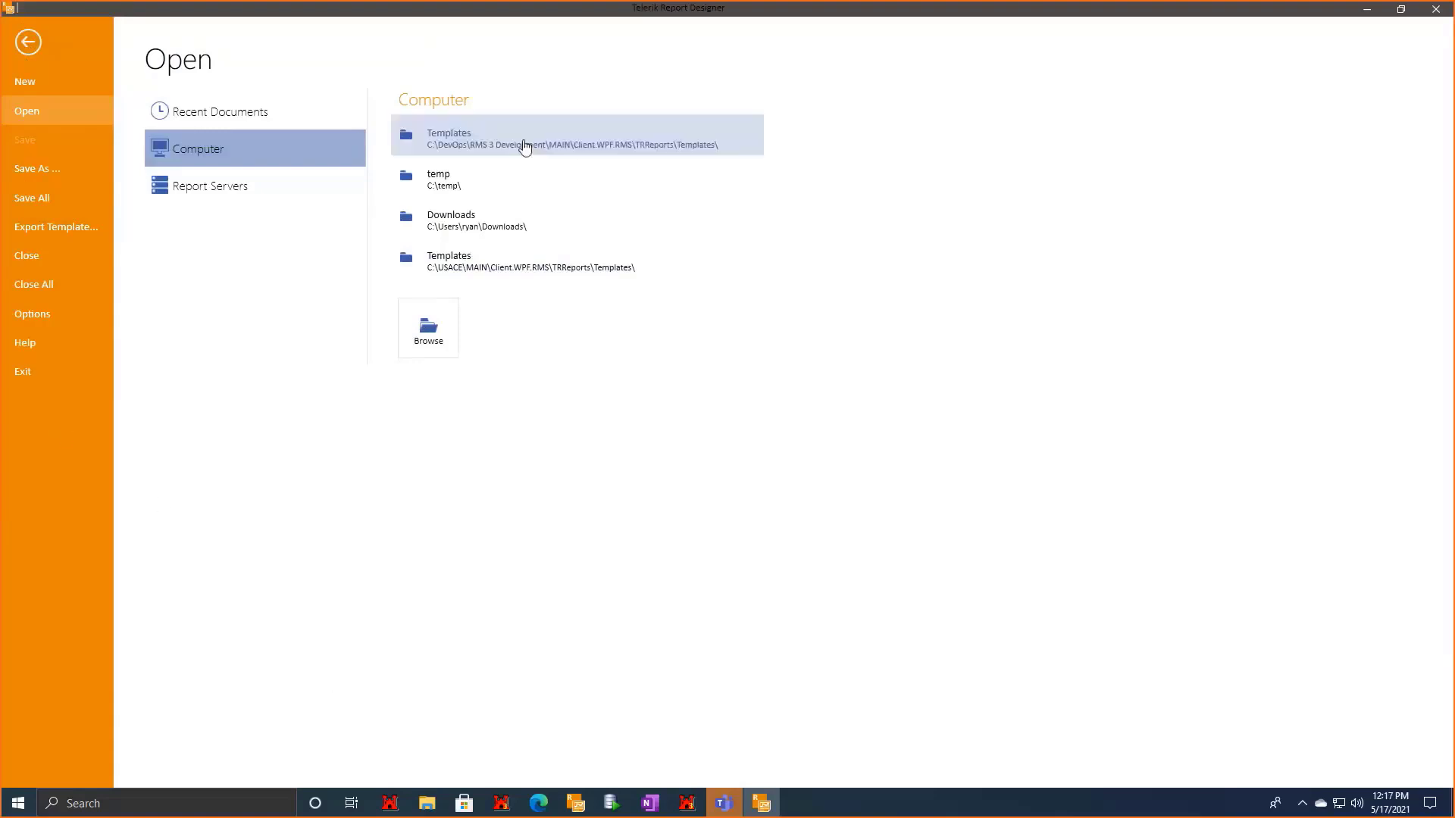
left_click(27, 49)
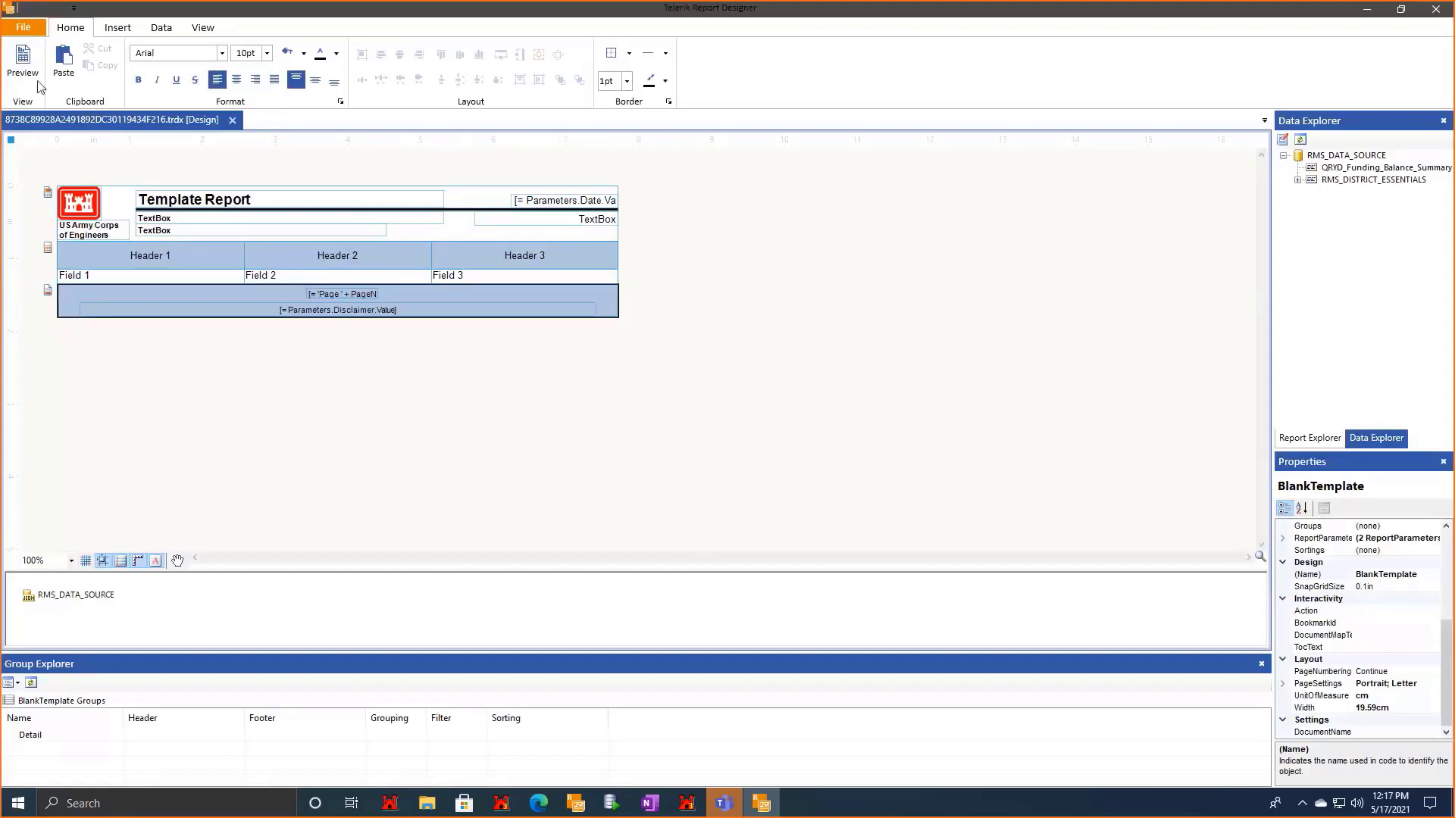
Open the recent report Report1.trdp and select its detail section.
left_click(22, 27)
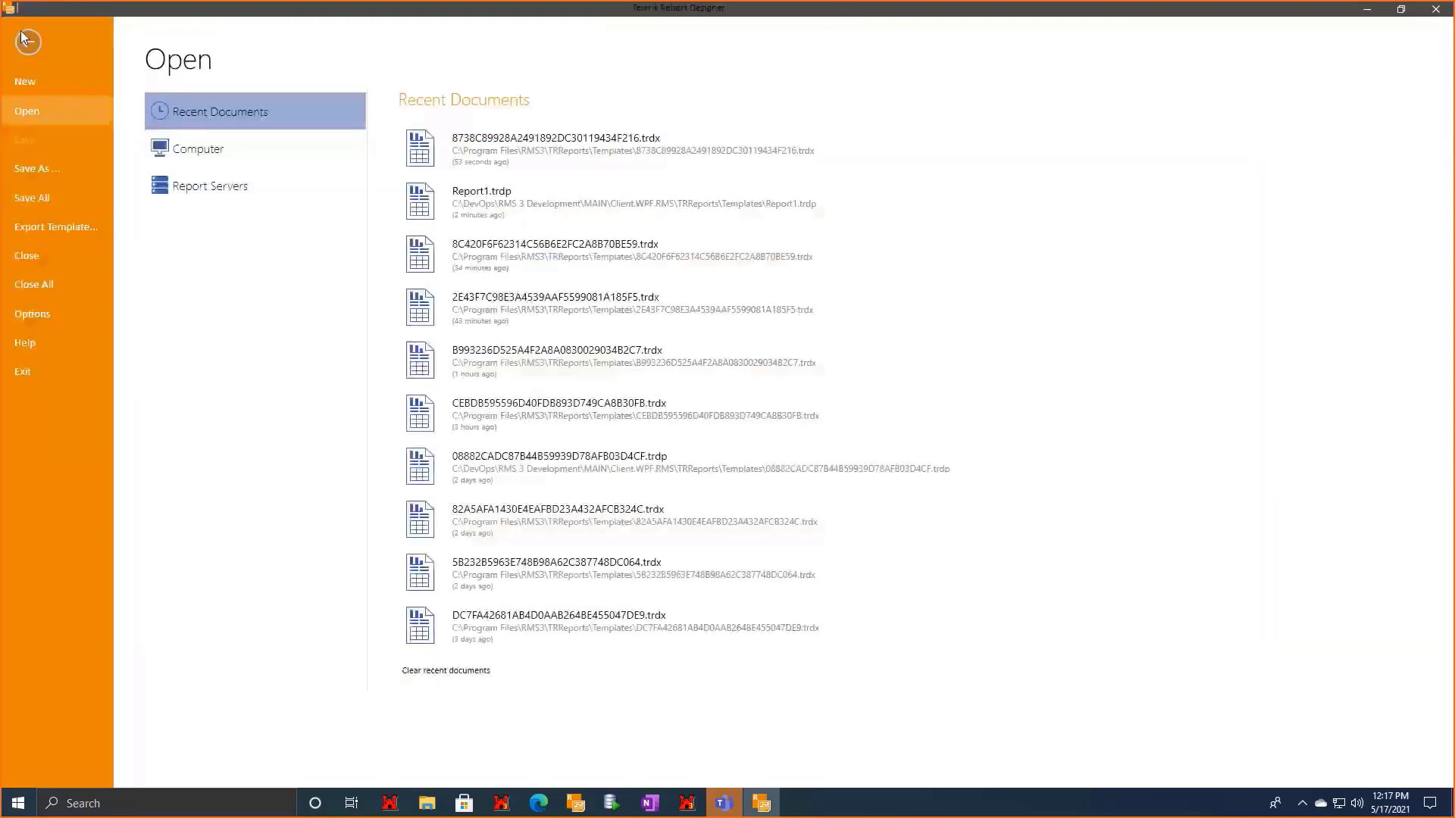
left_click(456, 211)
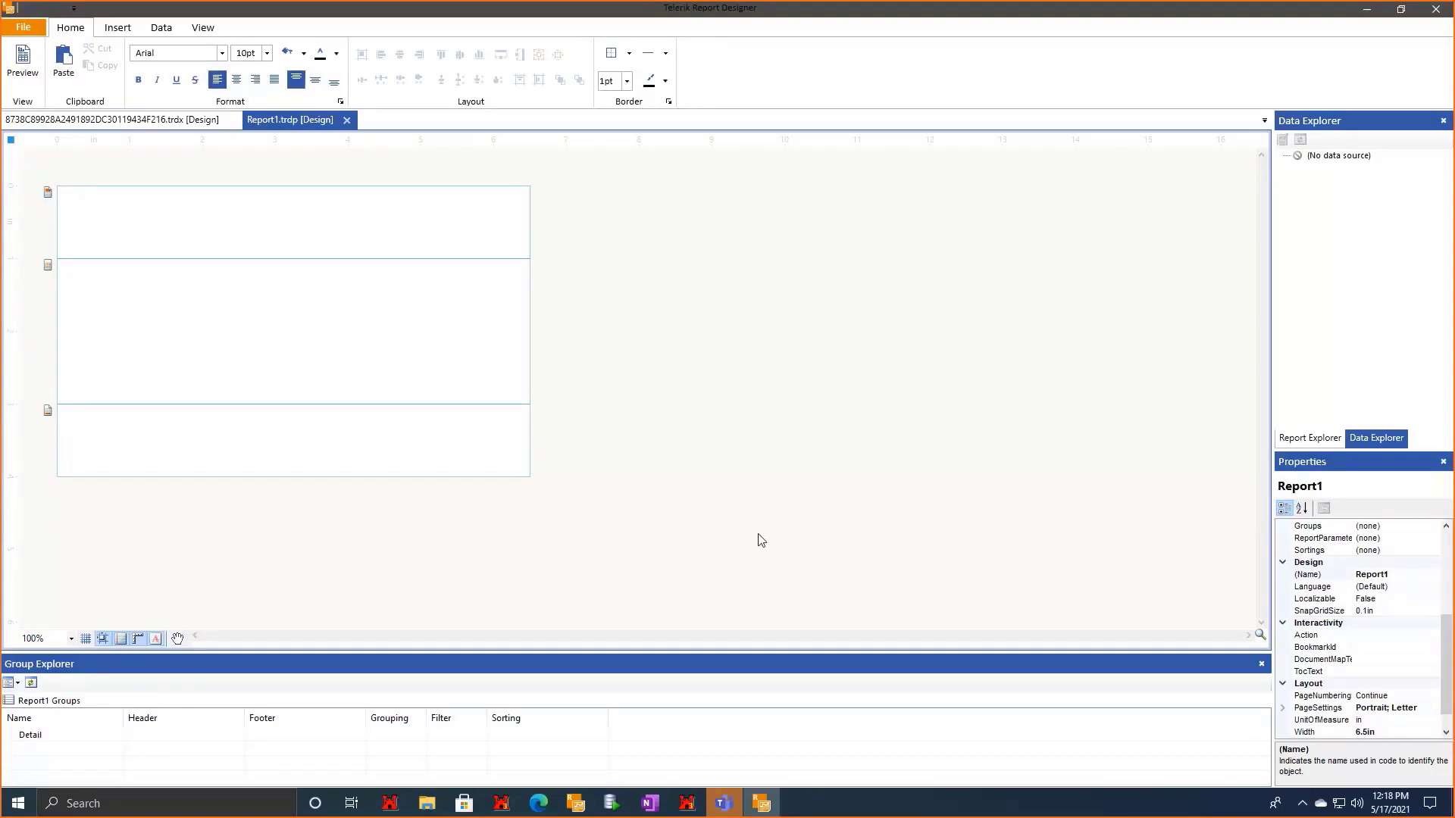
left_click(169, 374)
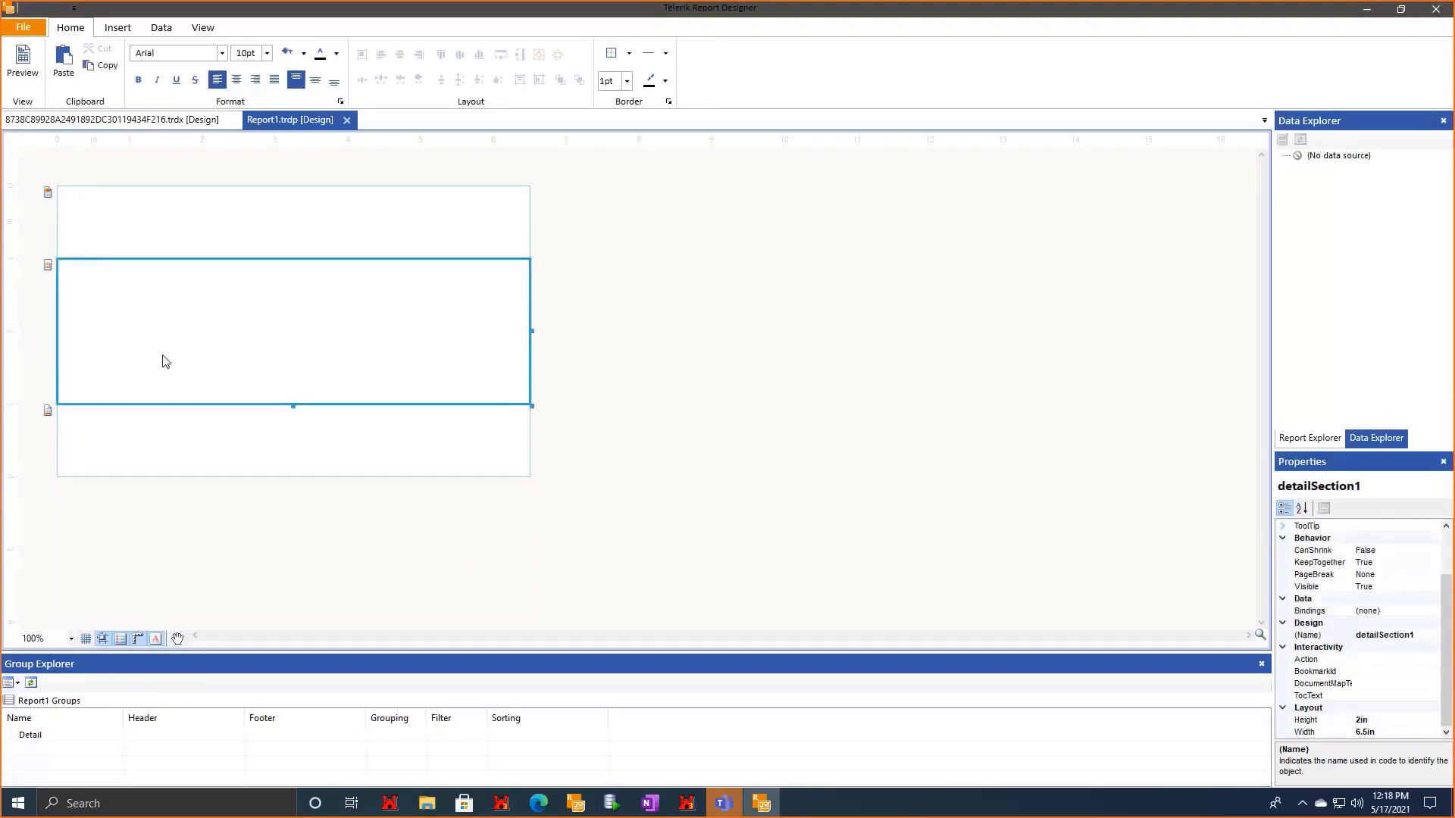
Switch to the 8738C89928A2491892DC30119434F216.trdx report and try stretching its header and field table downward, then undo the resize.
left_click(110, 121)
left_click(103, 284)
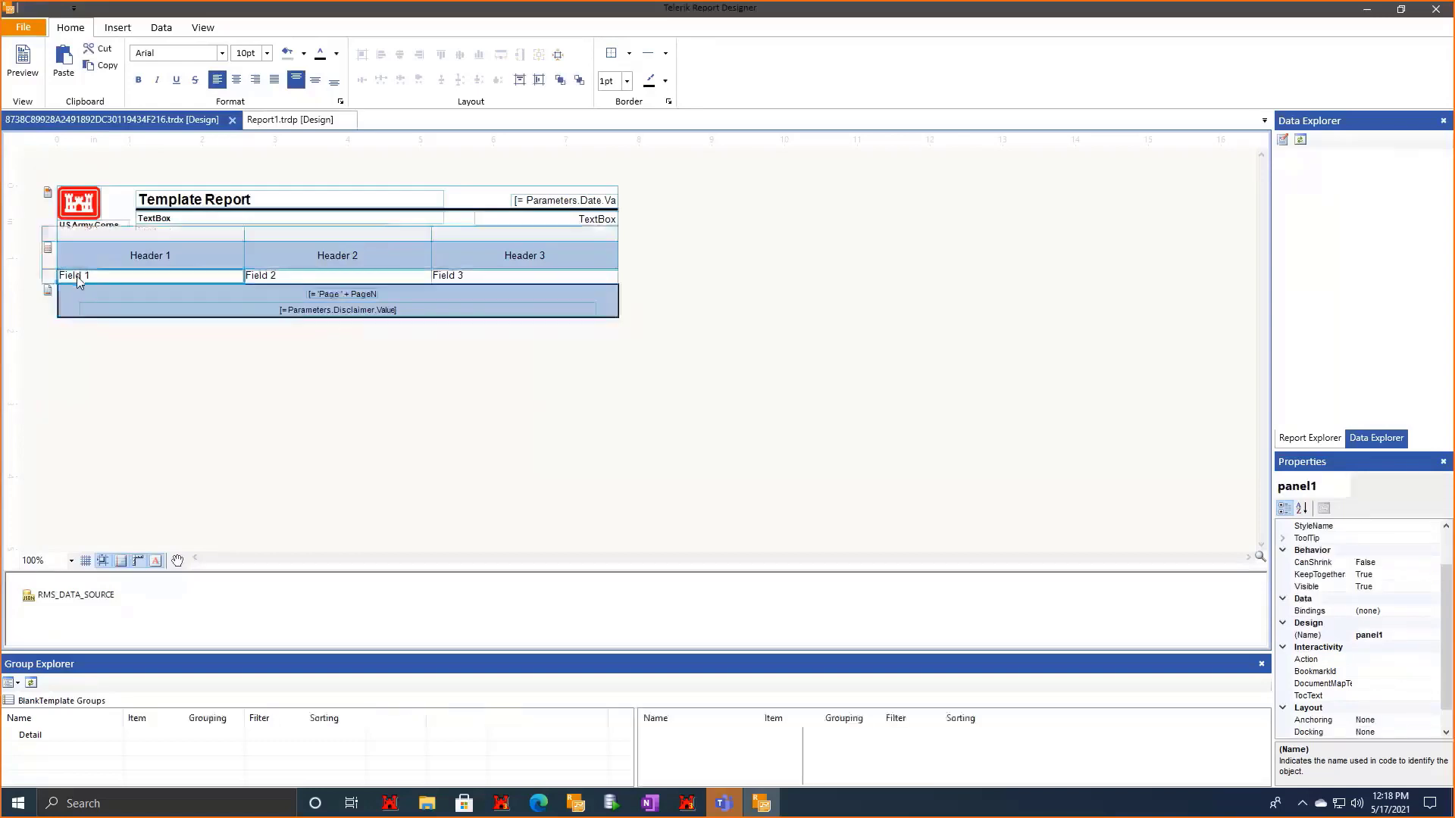
left_click(76, 276)
left_click(338, 286)
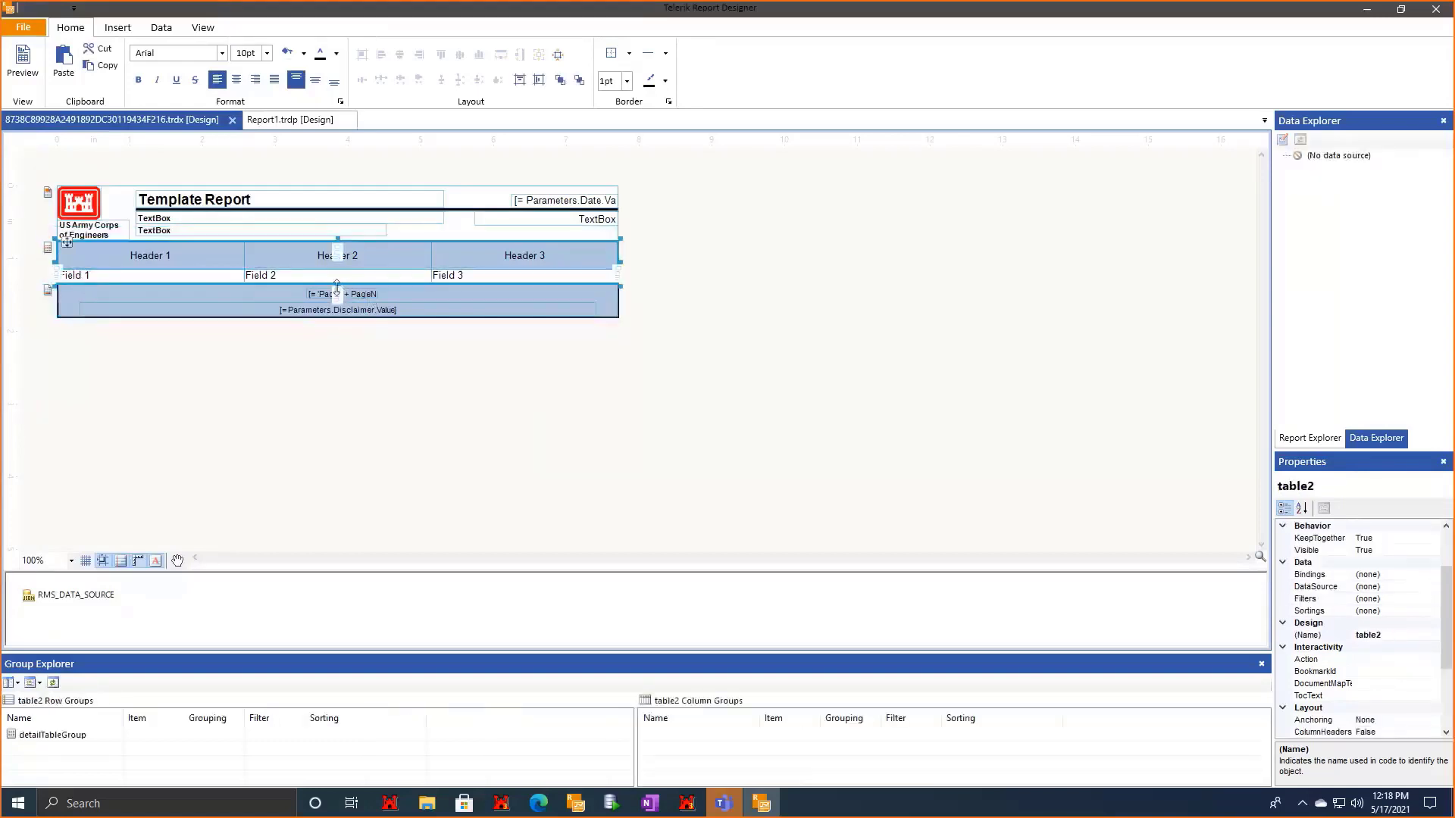
left_click_drag(338, 286, 336, 392)
left_click(336, 394)
left_click(631, 366)
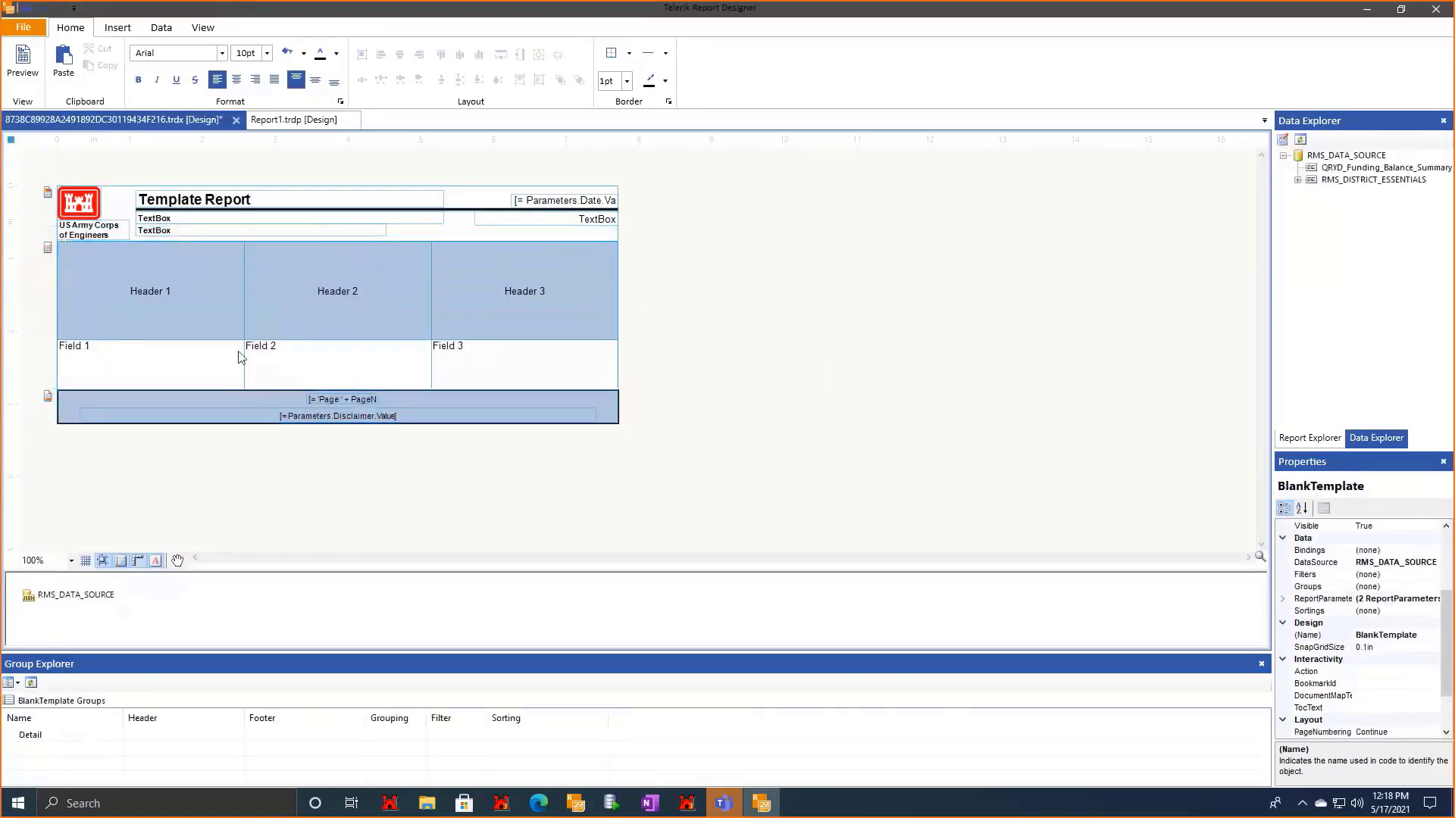
key("ctrl+z")
Open the expression editor for the Field 1 cell and look at its Fields and Aggregates function entries.
right_click(143, 279)
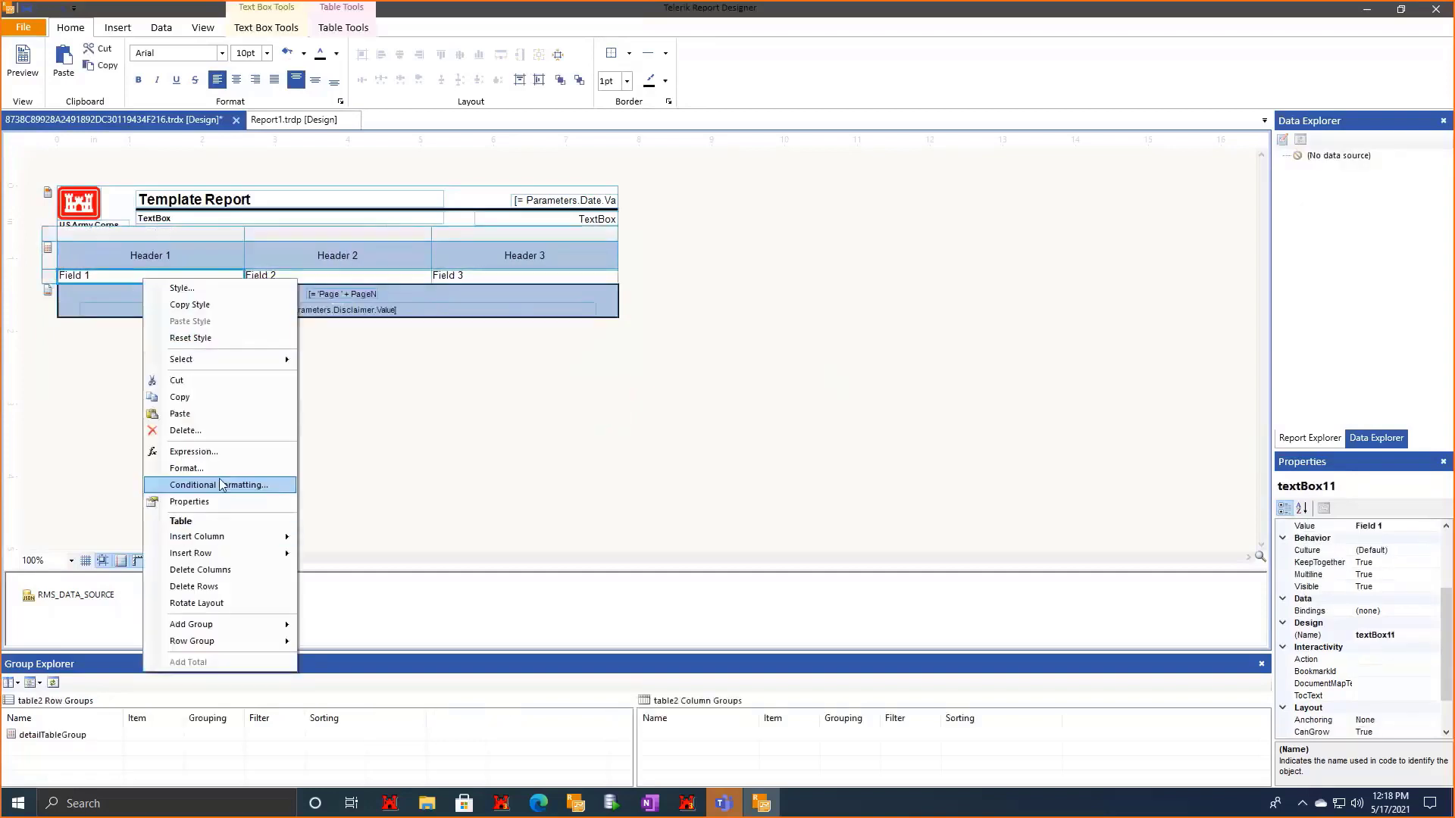
left_click(193, 453)
left_click(679, 414)
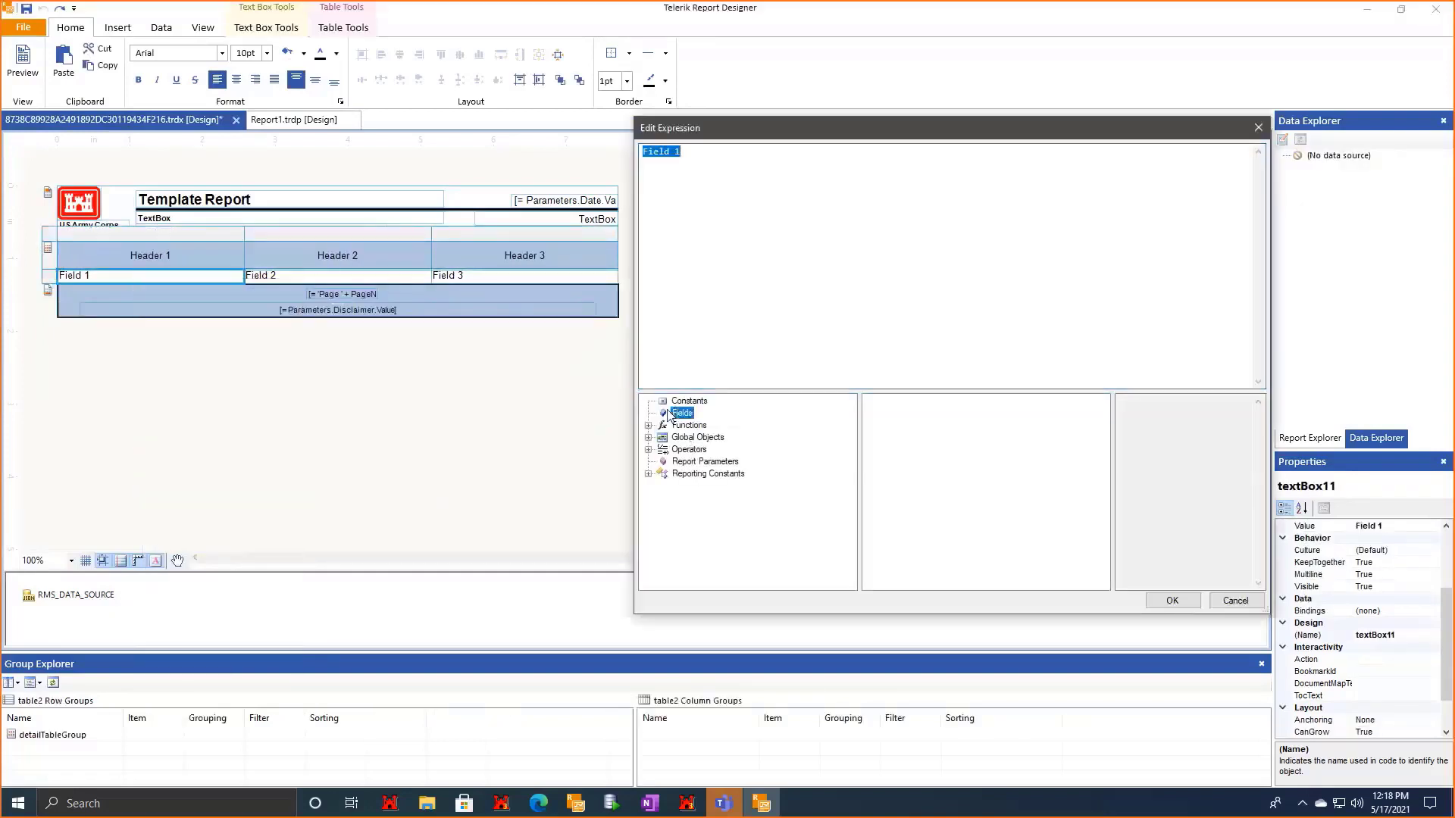
left_click(650, 426)
left_click(706, 438)
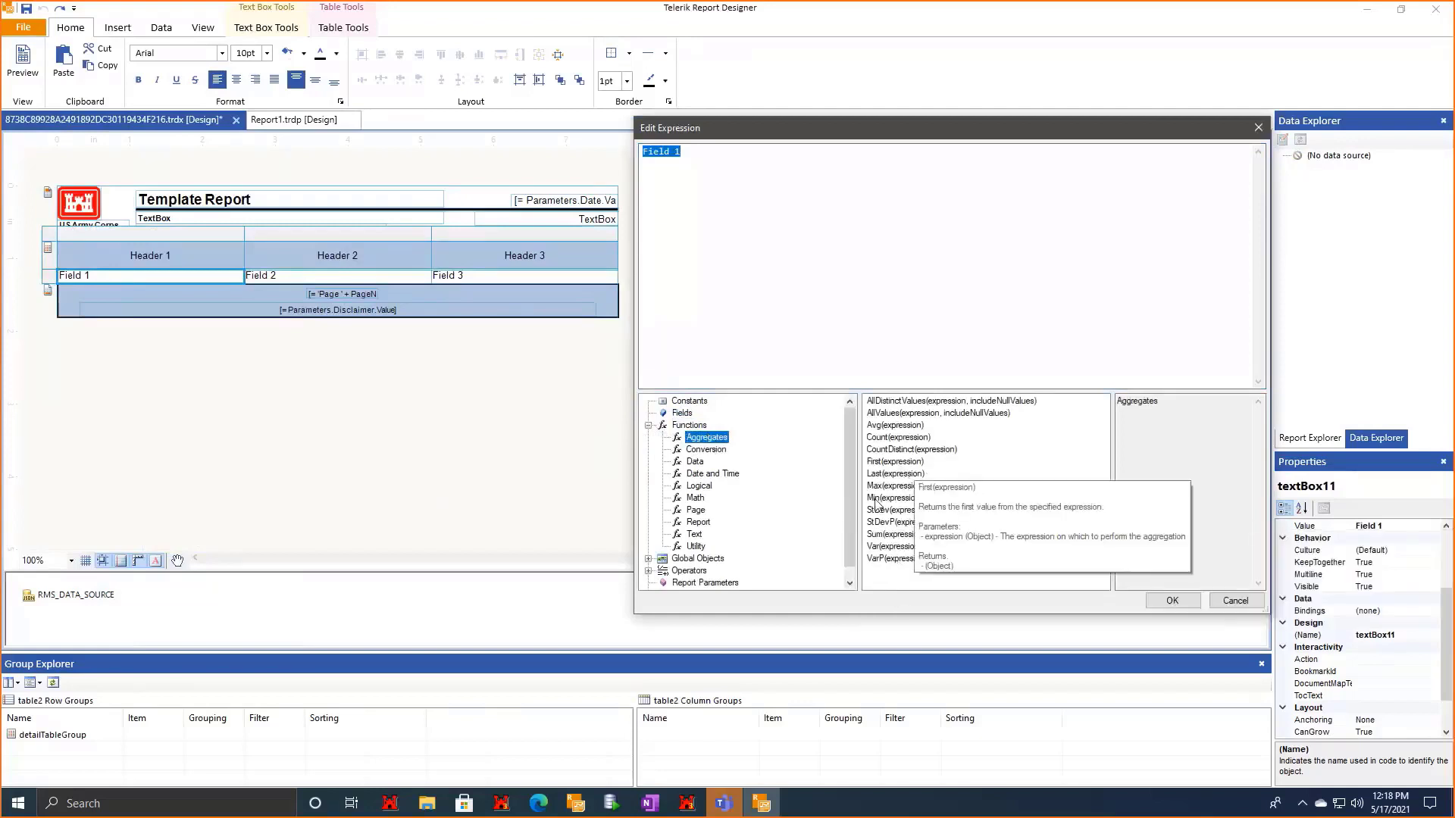
Browse the Data, Date and Time, Logical, Math, Text, Utility and Page function categories in the expression editor.
left_click(696, 462)
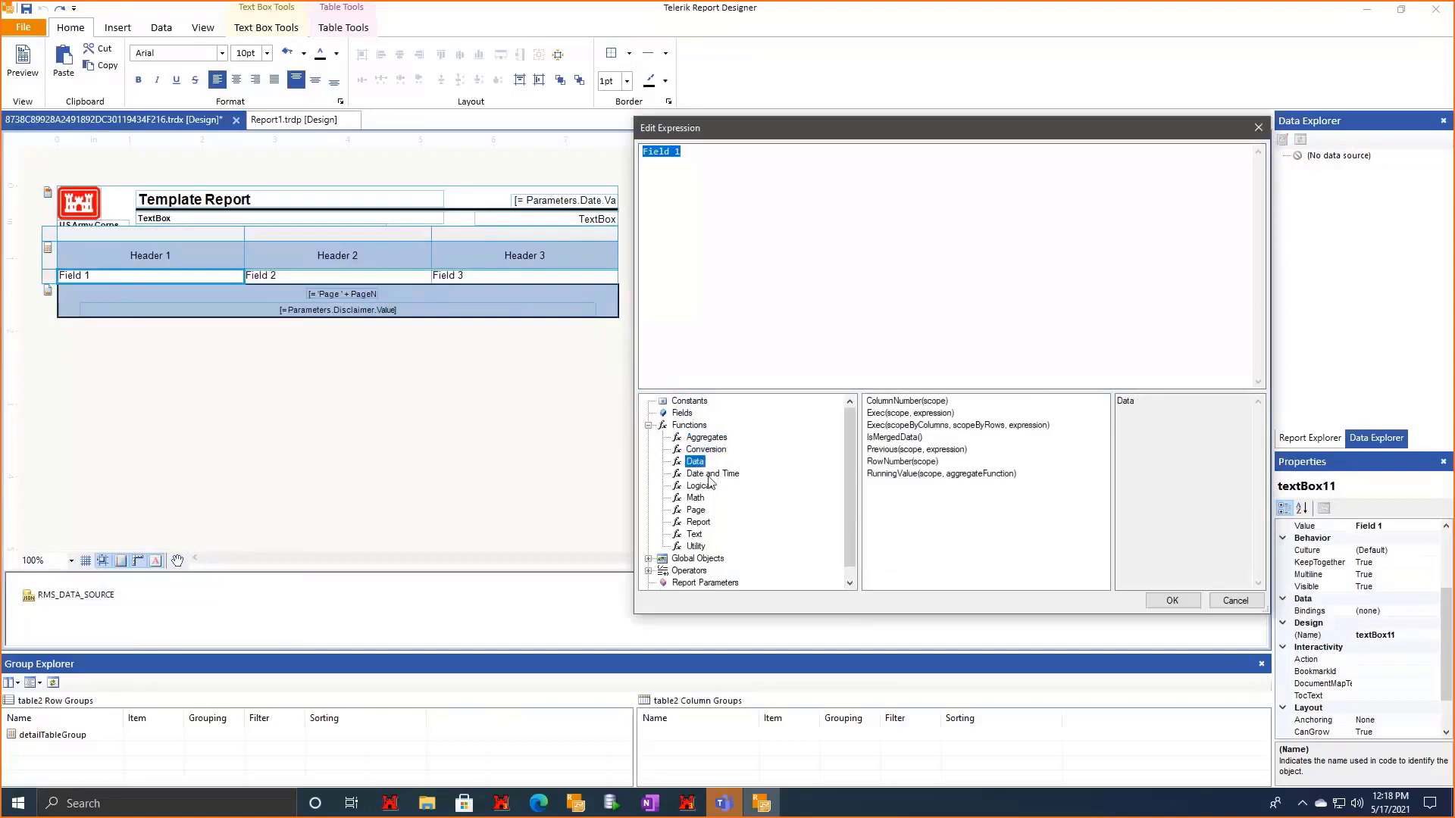
left_click(709, 476)
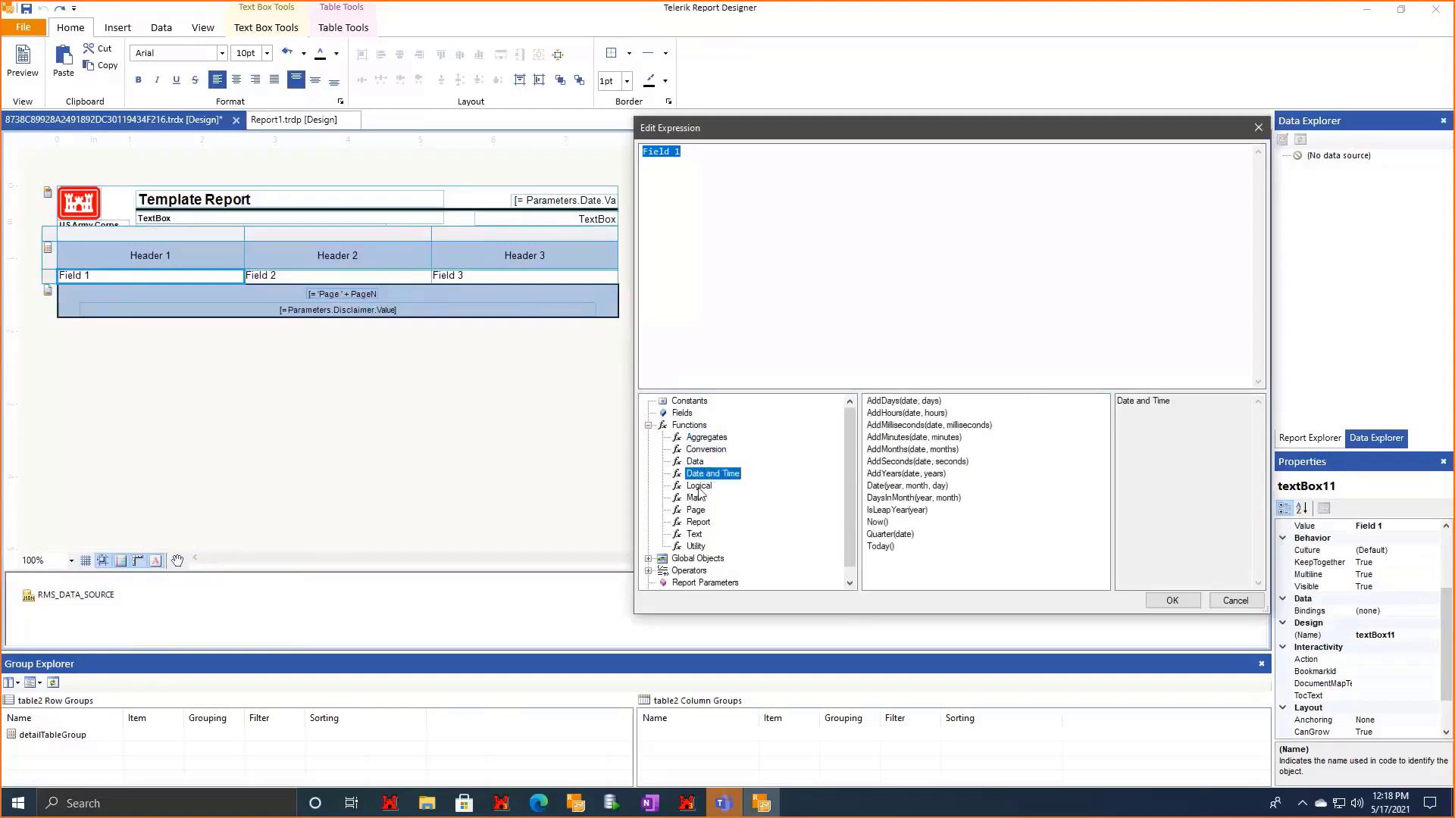
left_click(699, 487)
left_click(696, 499)
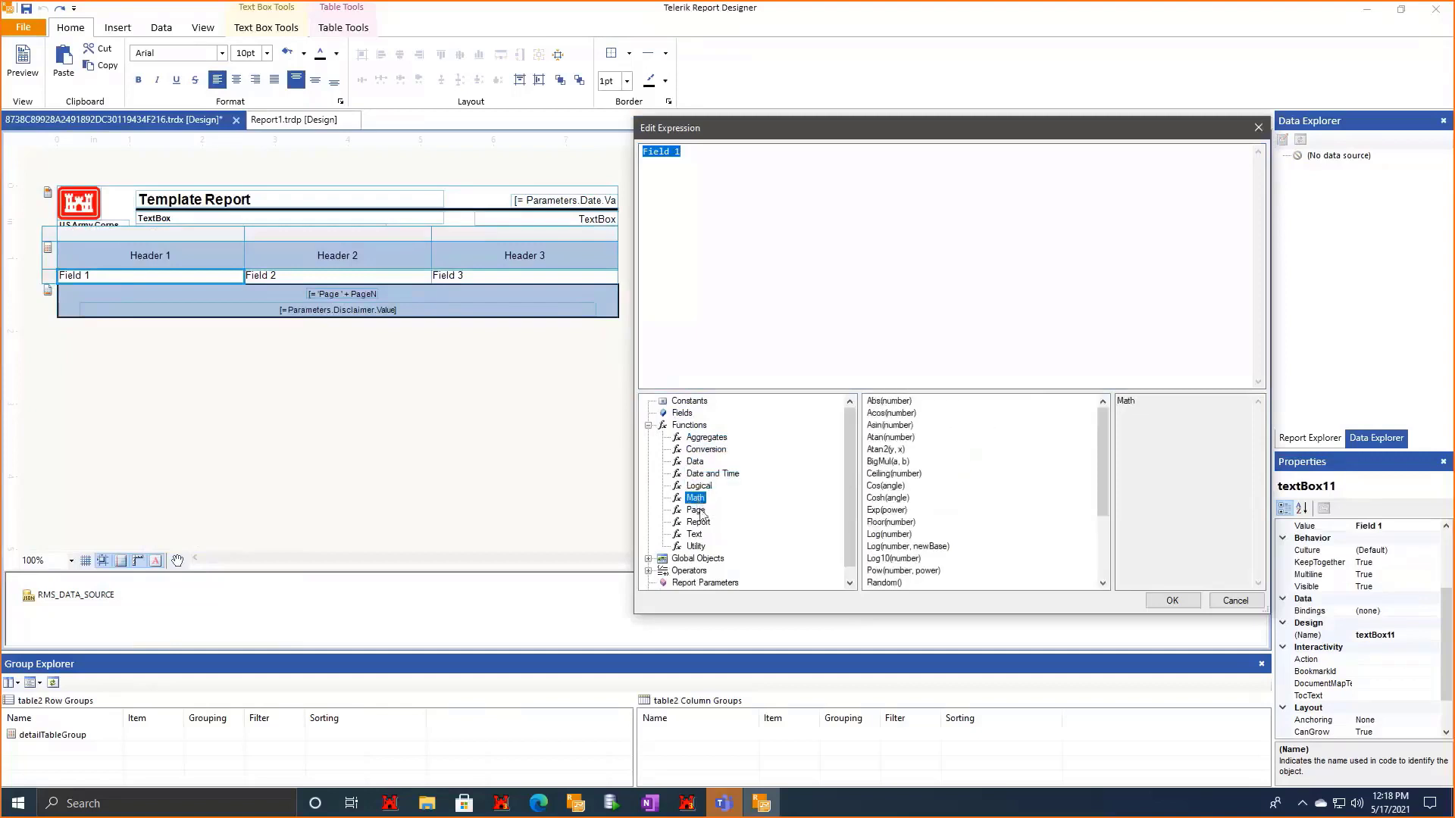
left_click(694, 536)
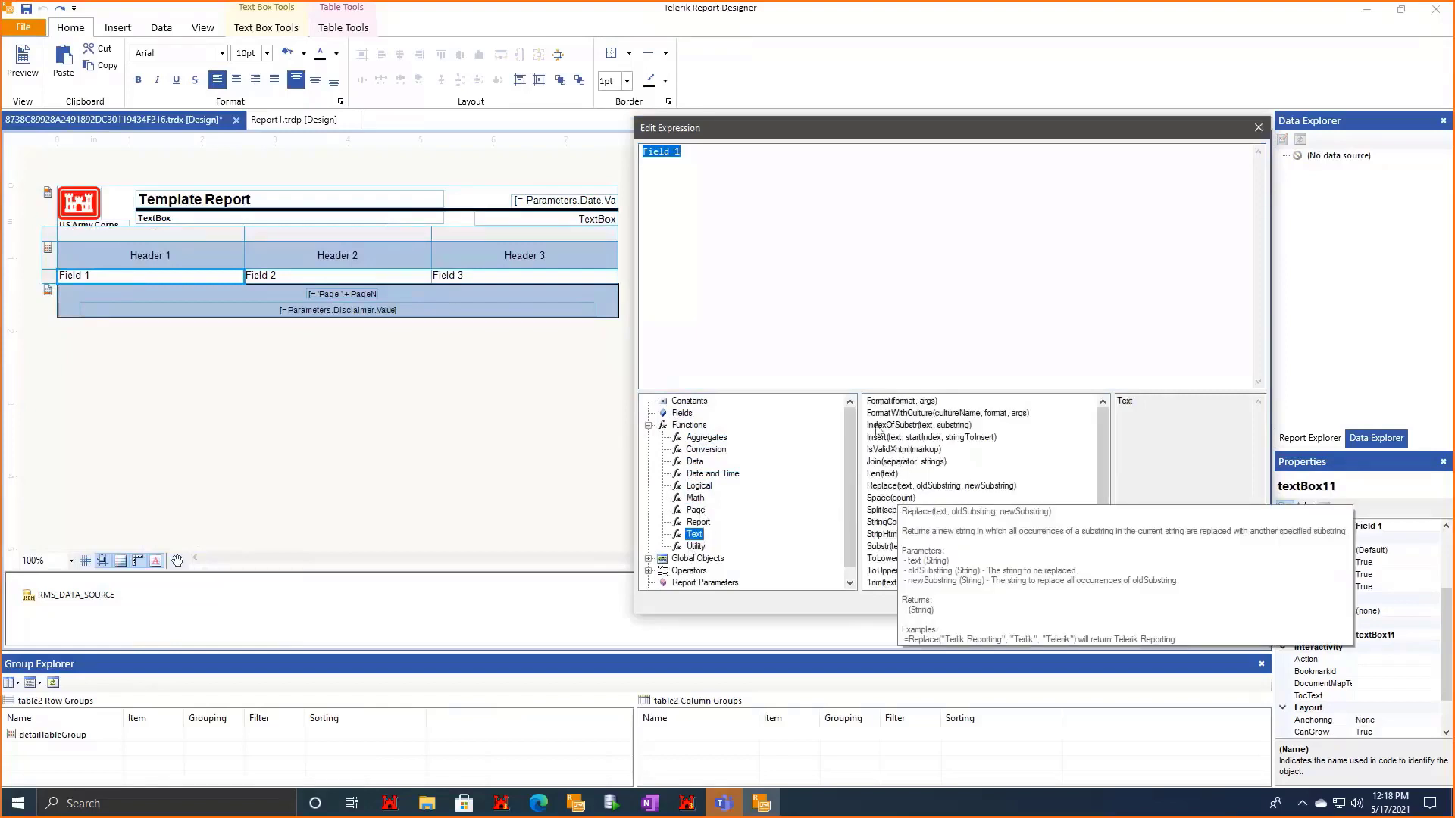
scroll(888, 538, "down", 1)
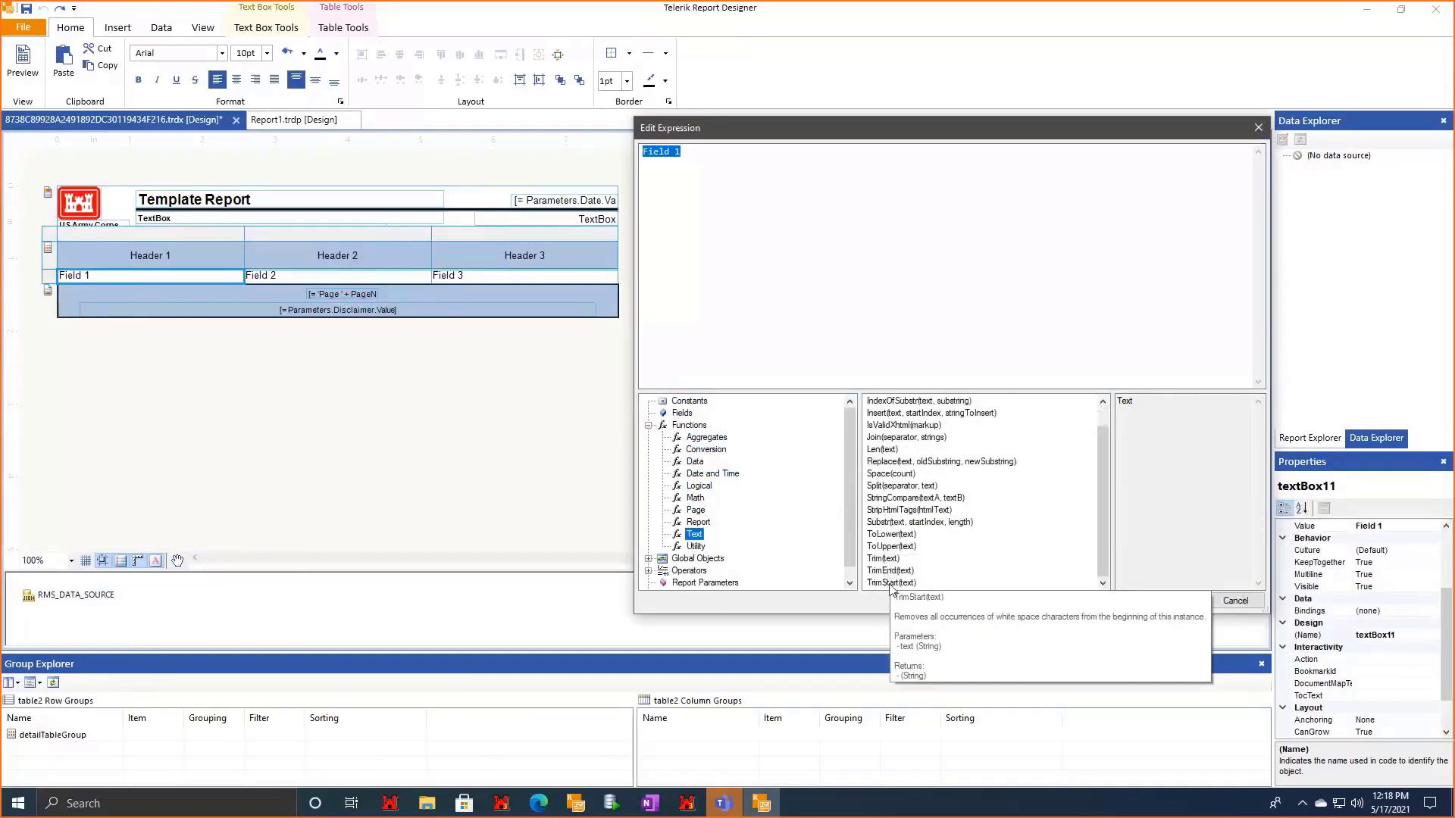
left_click(697, 548)
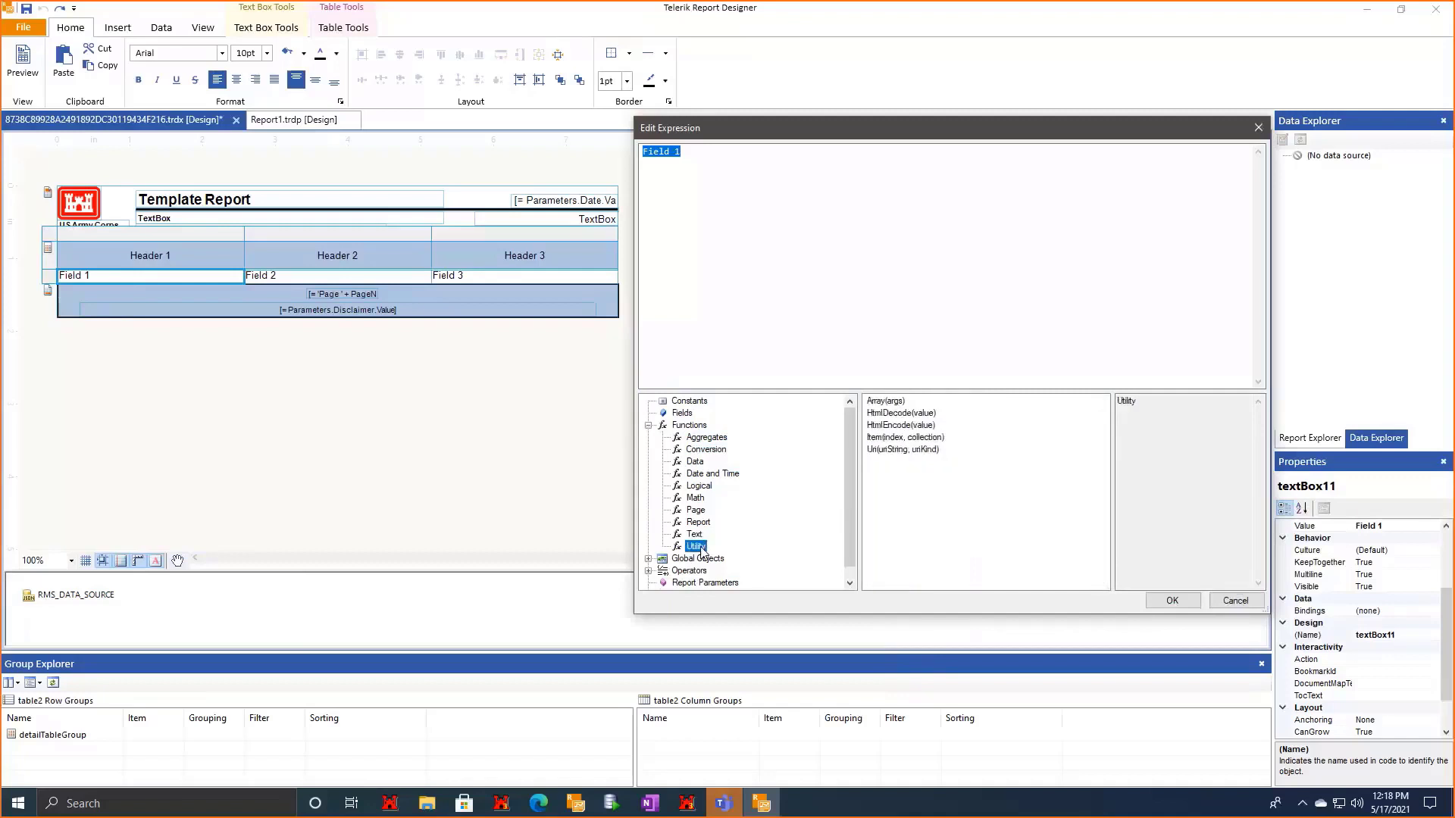
left_click(696, 512)
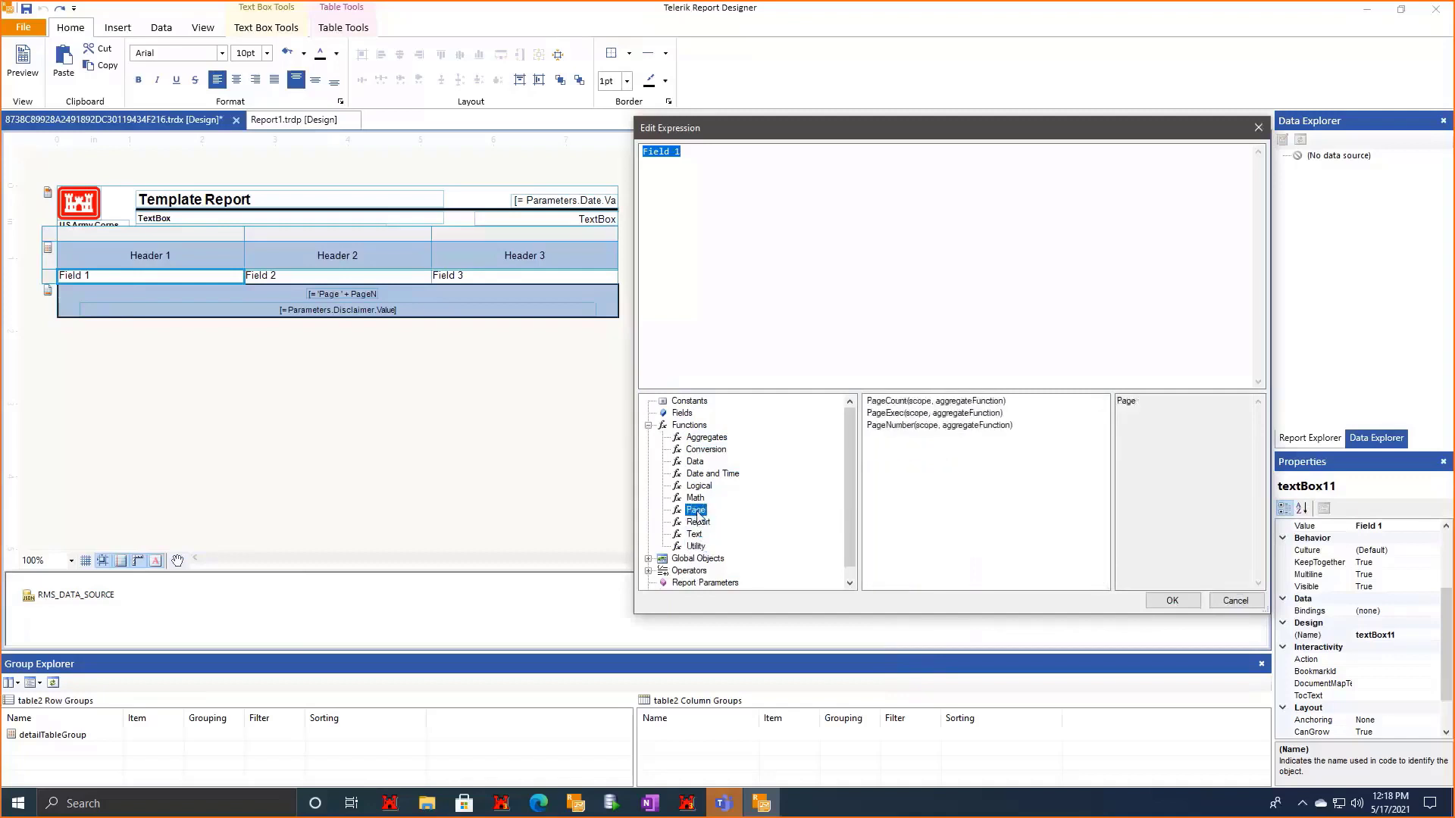
Review the available Aggregates, Data, Date and Time, Logical and Math functions for the expression.
left_click(702, 438)
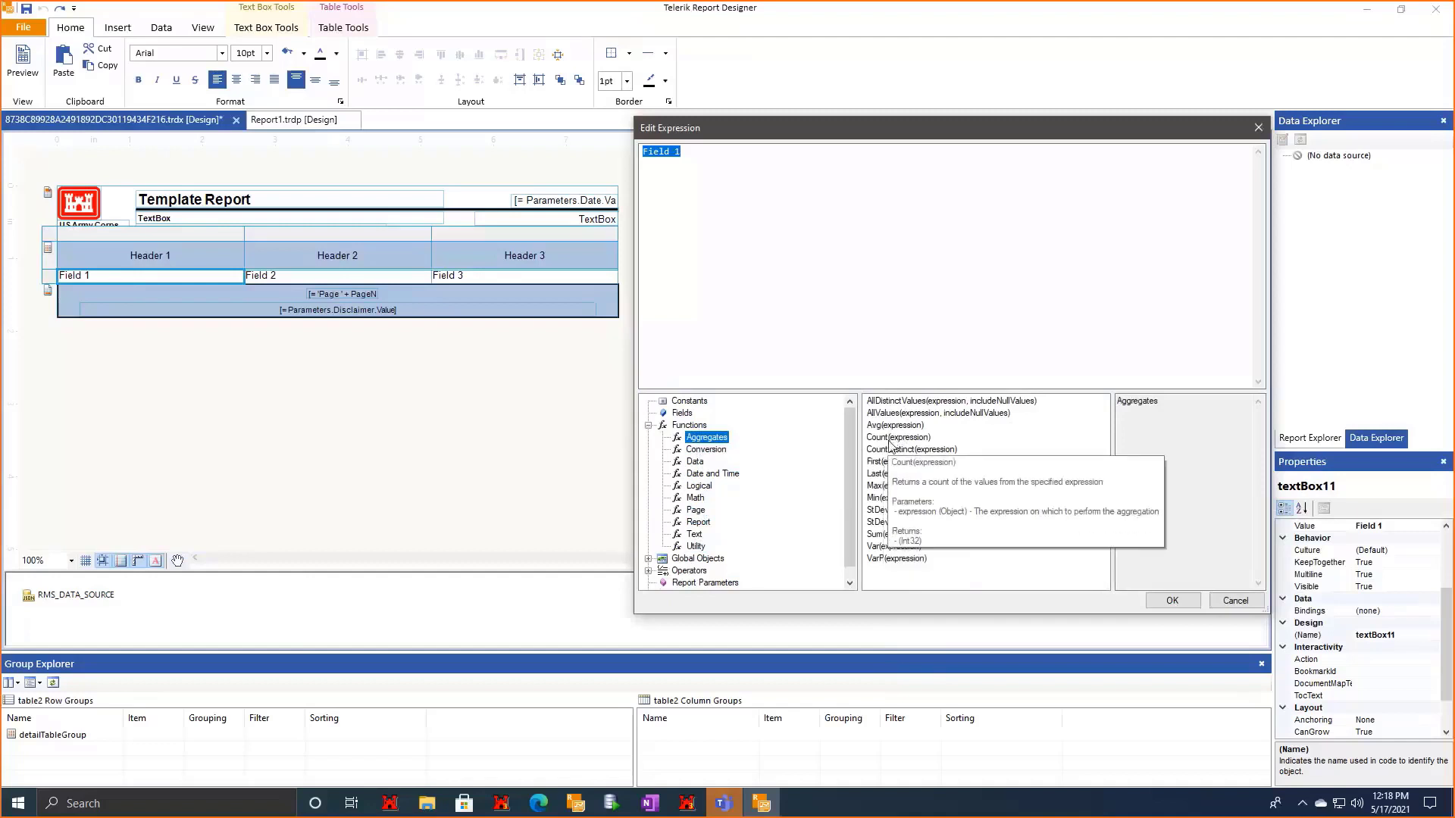
left_click(695, 462)
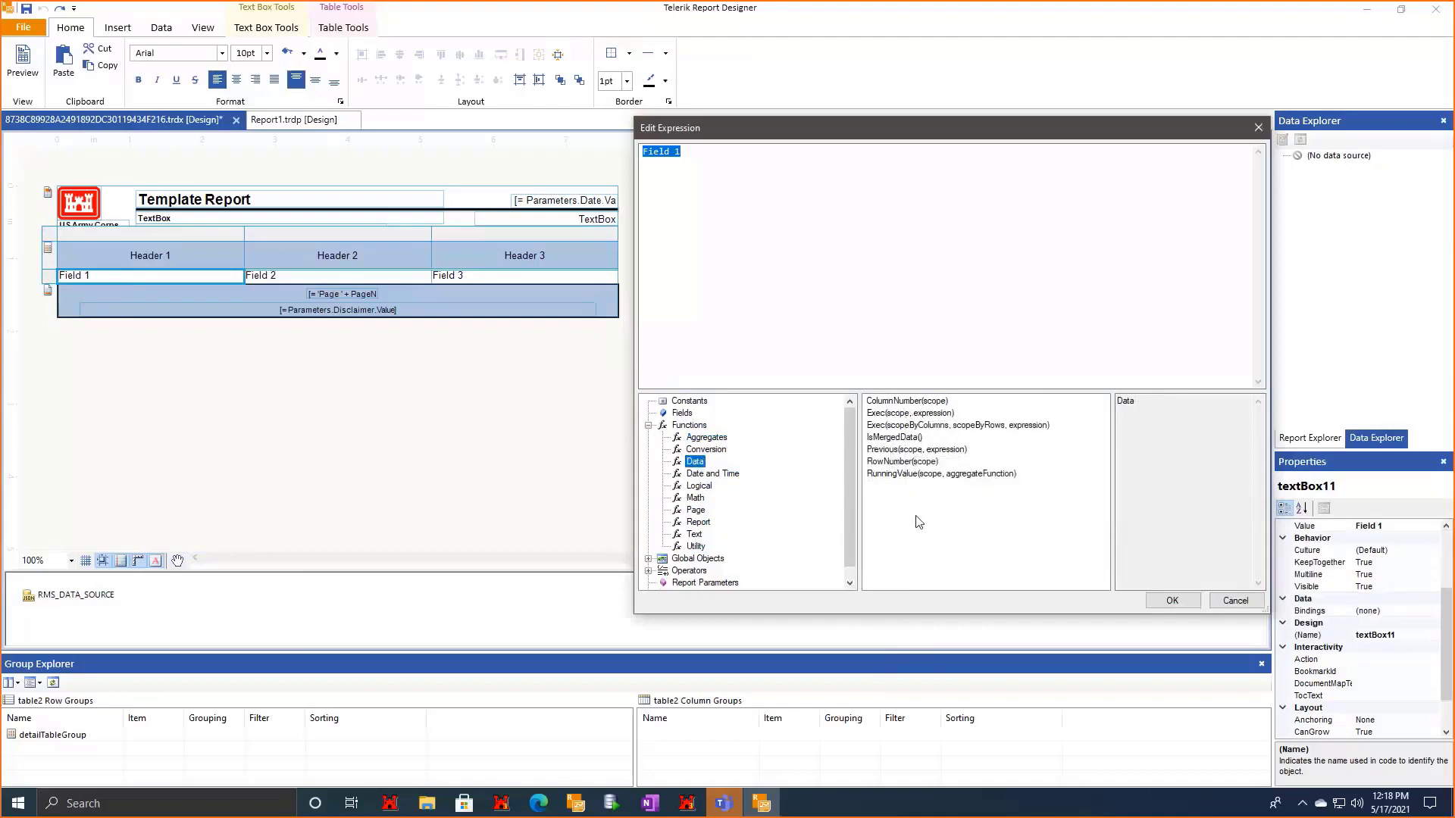
left_click(698, 476)
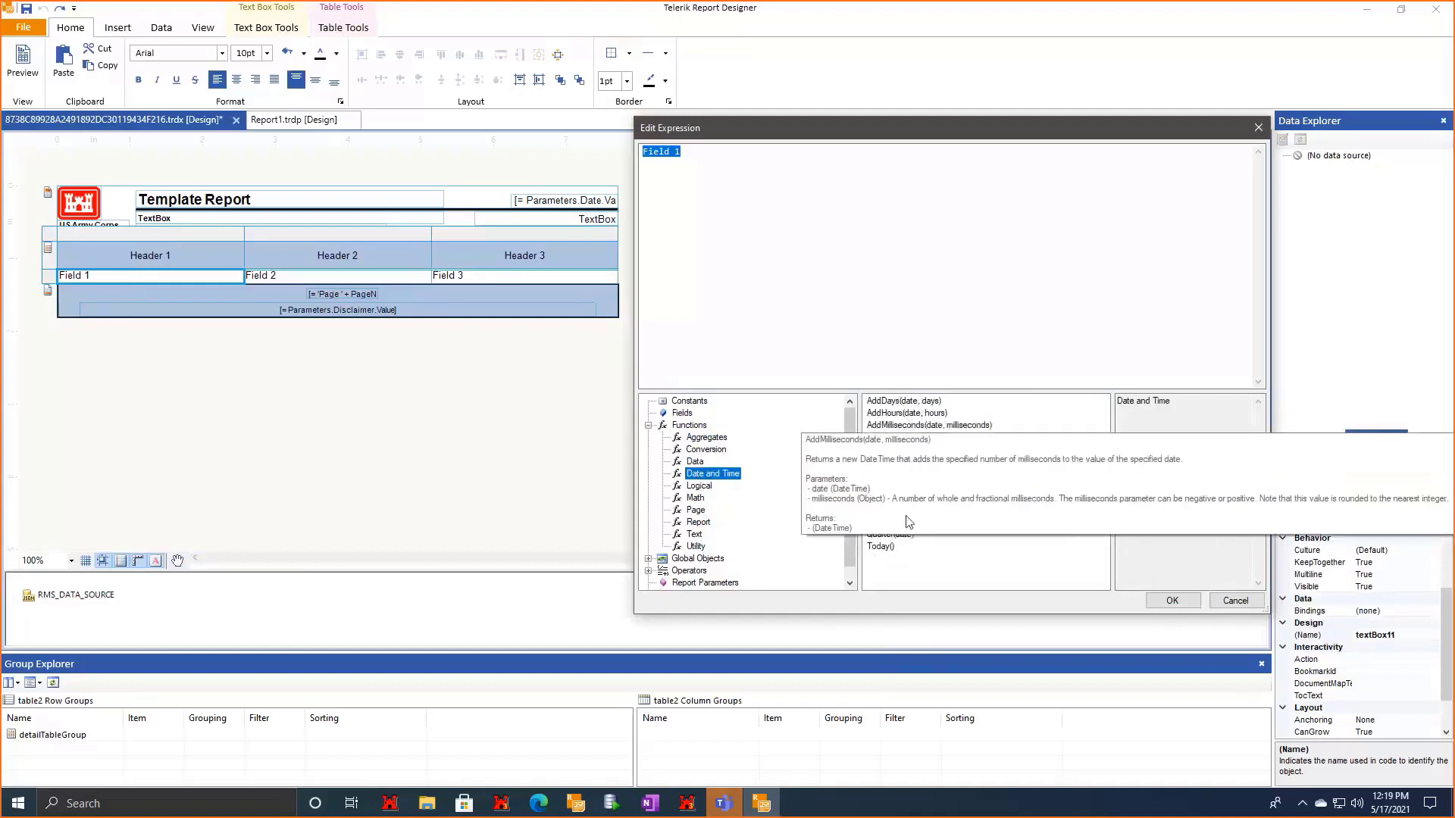
left_click(699, 486)
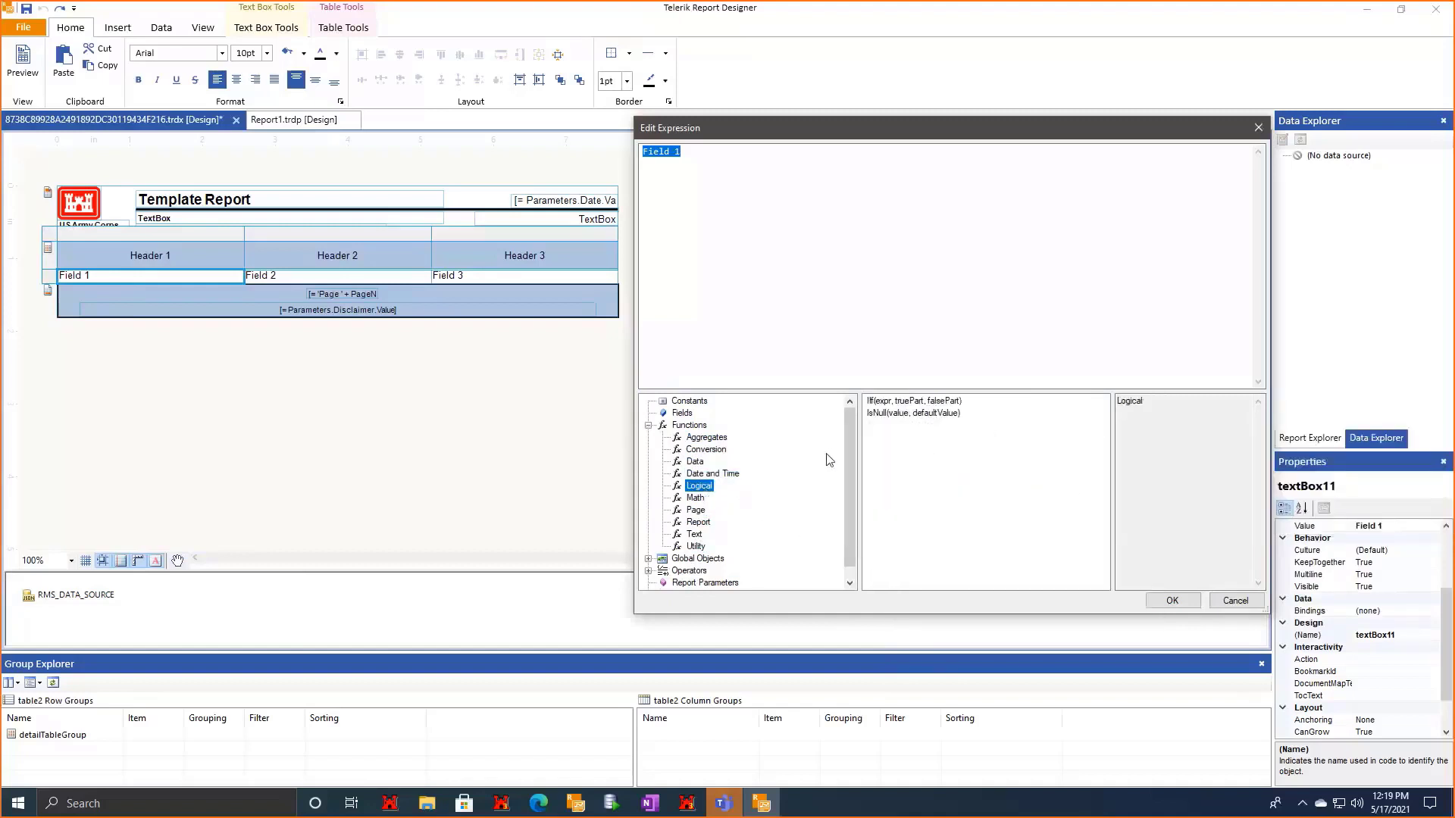
left_click(694, 497)
scroll(923, 523, "down", 1)
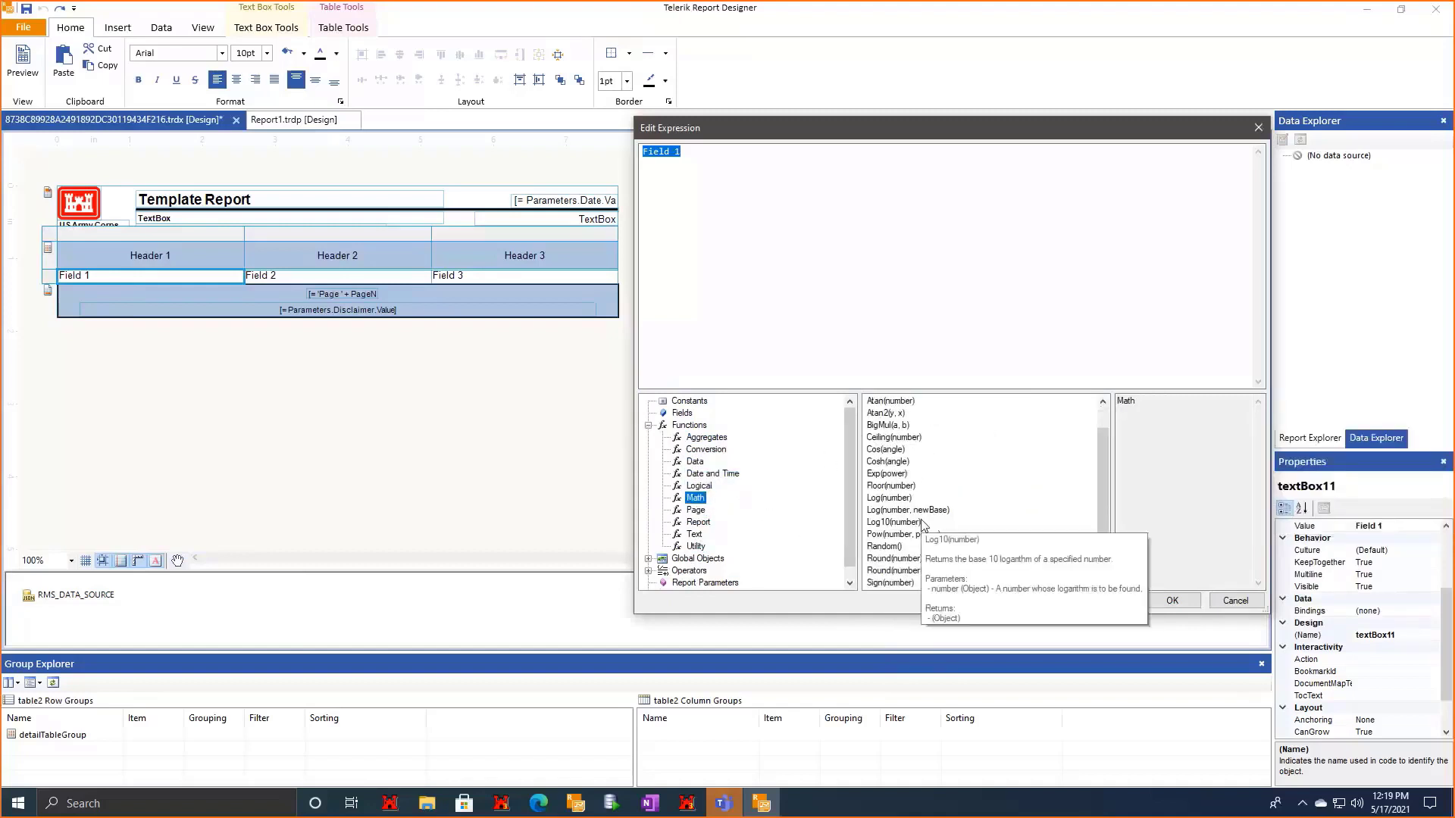
scroll(923, 523, "down", 1)
Examine the Page, Report, Text and Utility functions, reading through the full list of text functions.
left_click(694, 512)
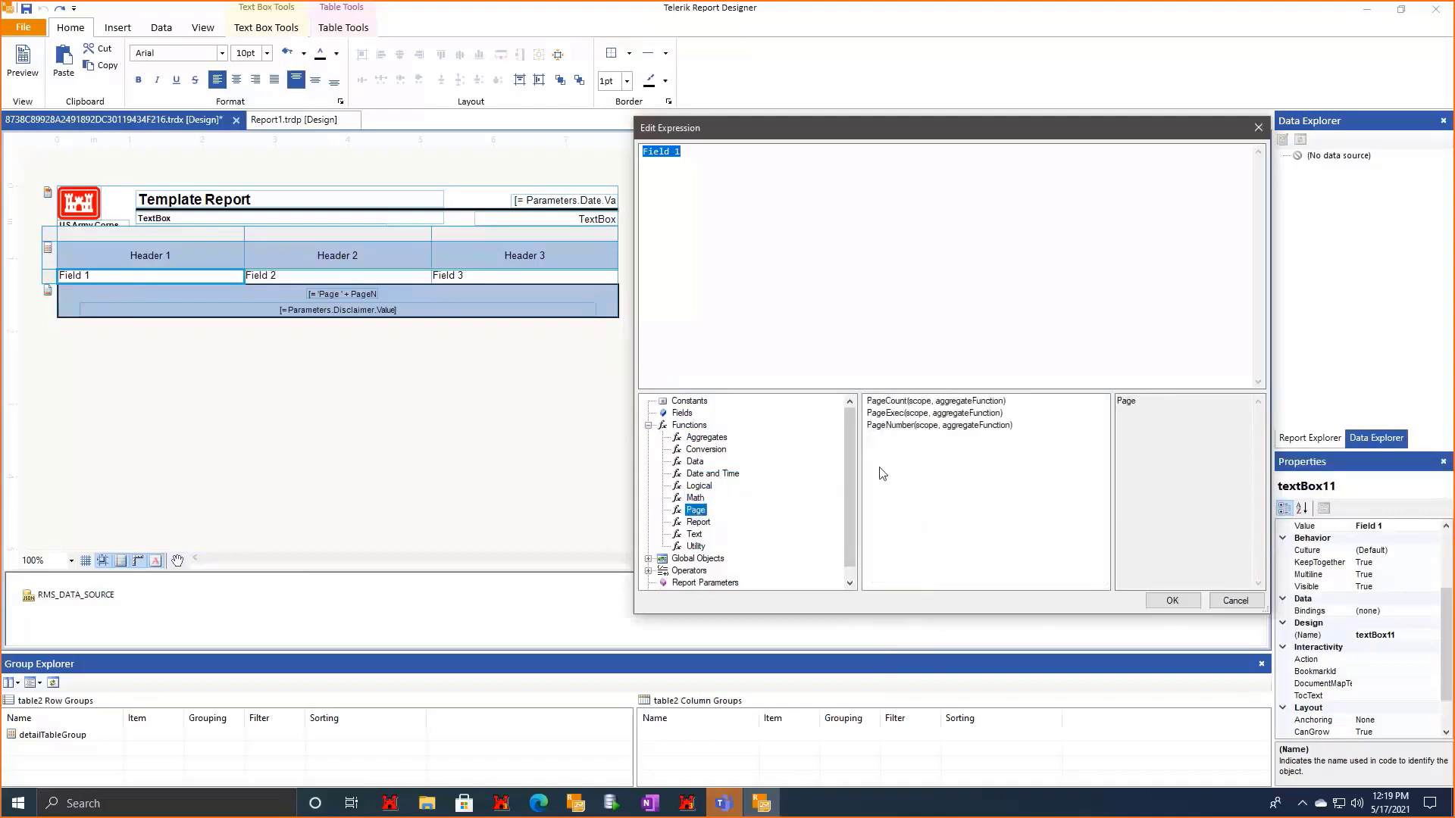
left_click(698, 524)
left_click(694, 535)
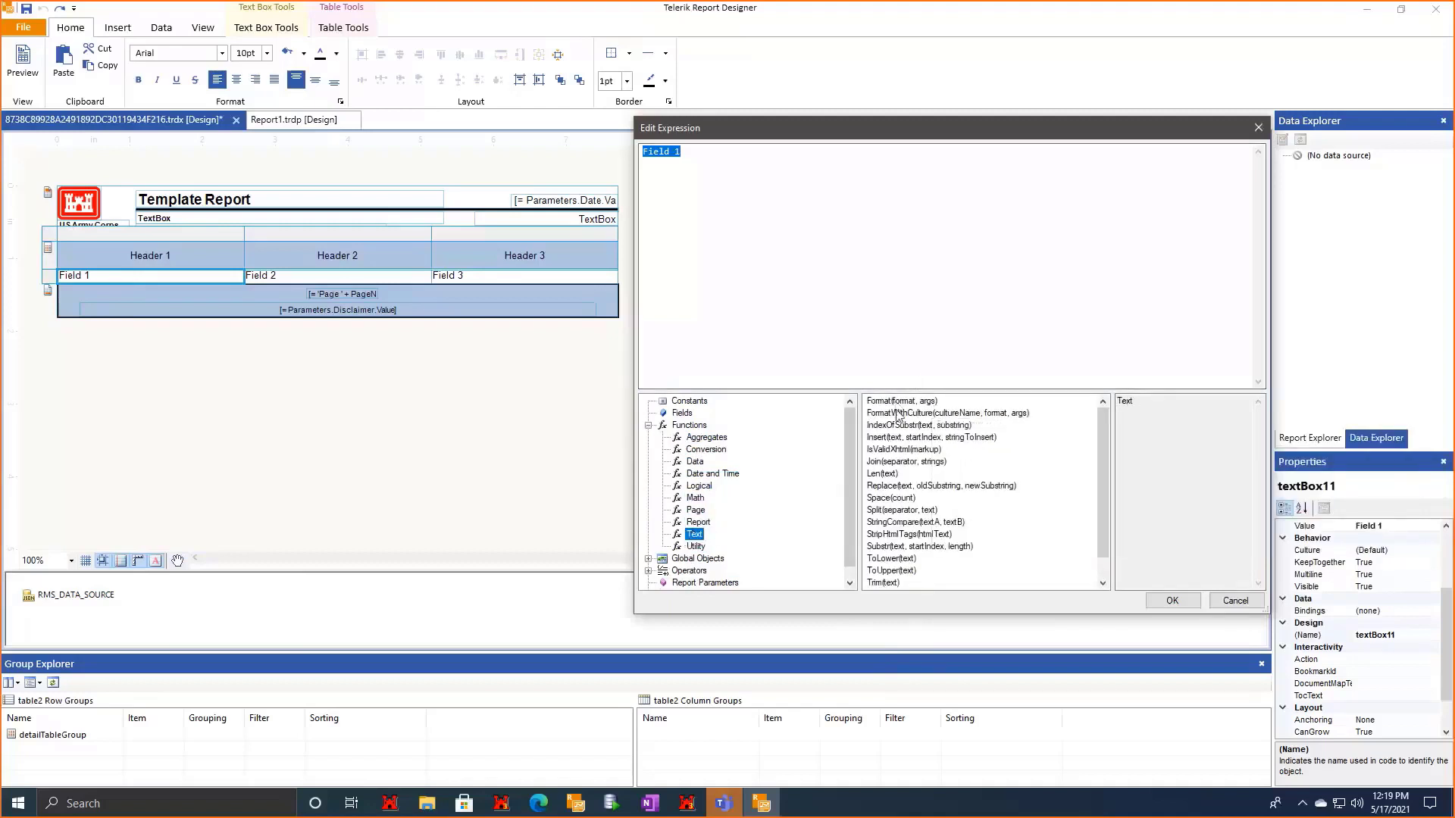
mouse_move(896, 483)
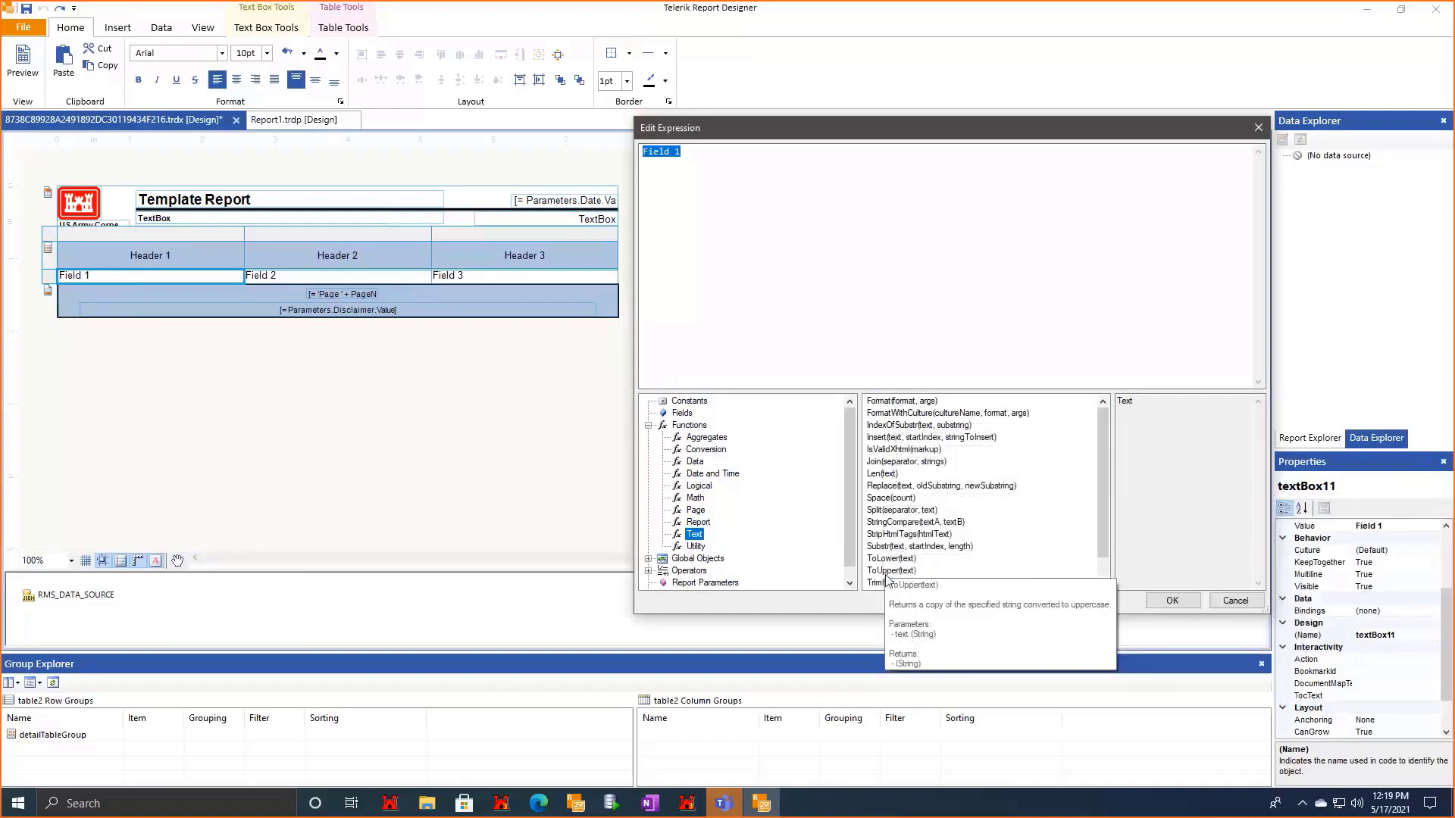
scroll(892, 584, "down", 1)
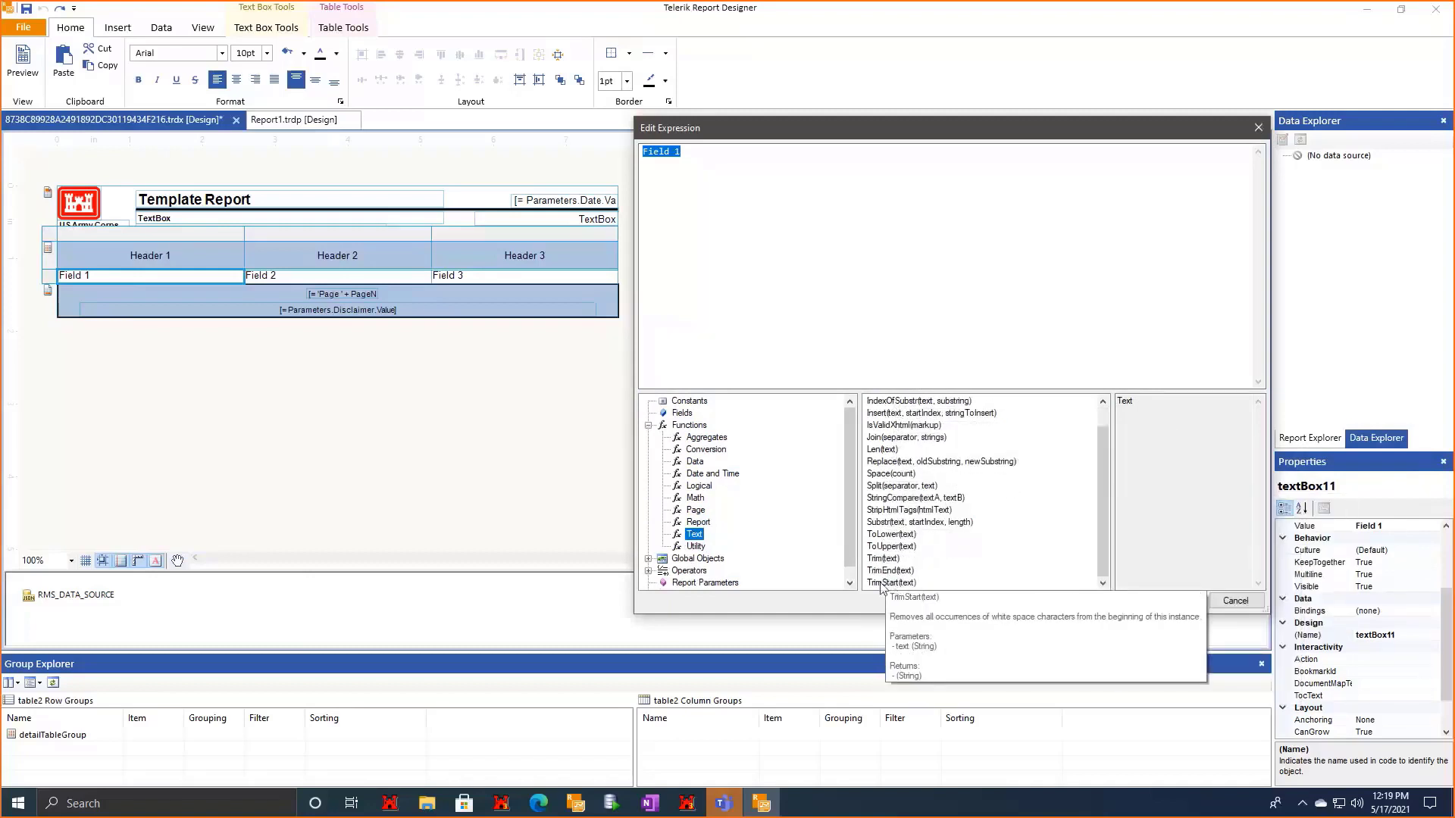
left_click(694, 547)
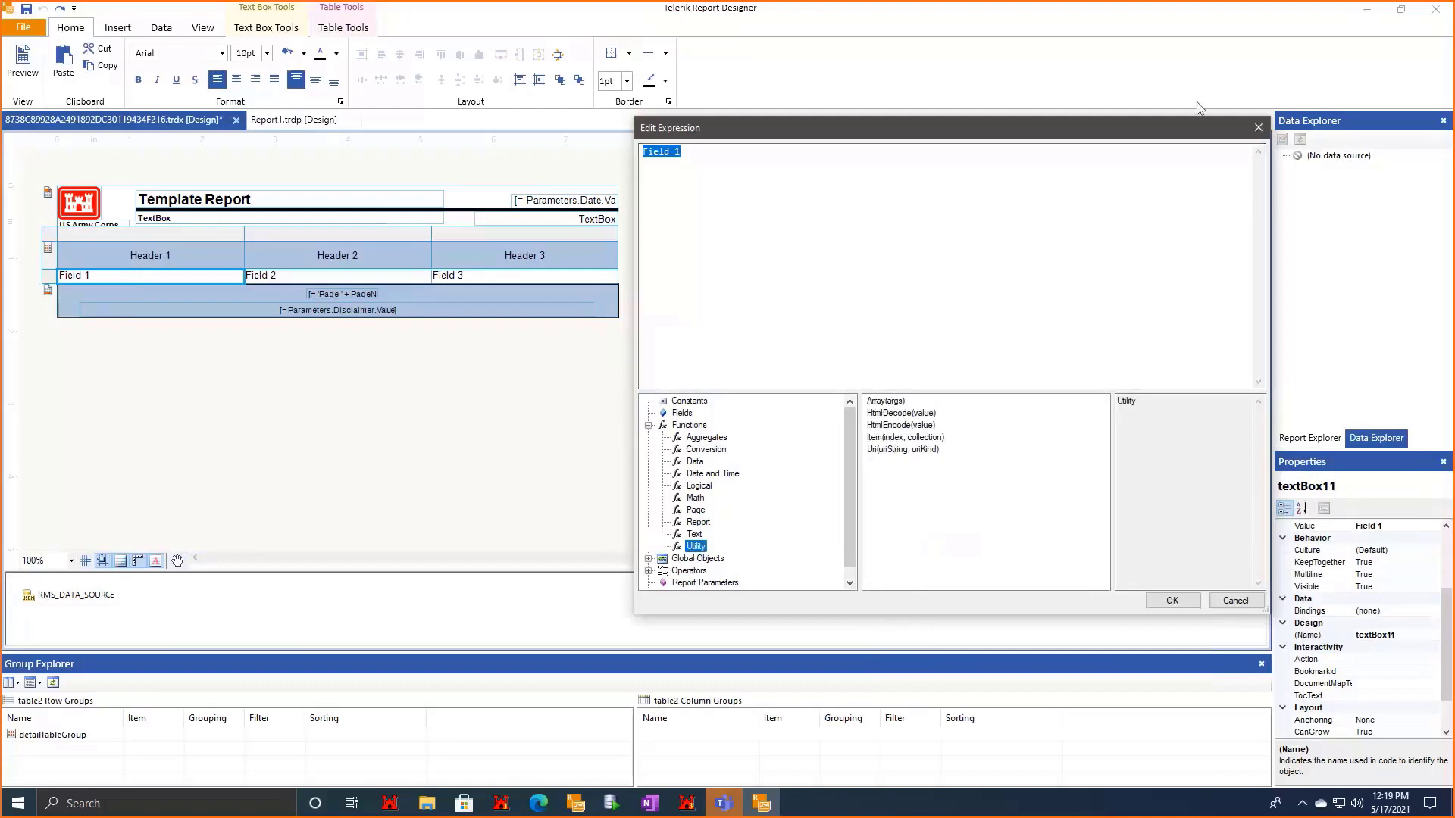
Move and enlarge the Edit Expression dialog, then examine the Text functions, including the description of Substr.
left_click_drag(728, 120, 297, 102)
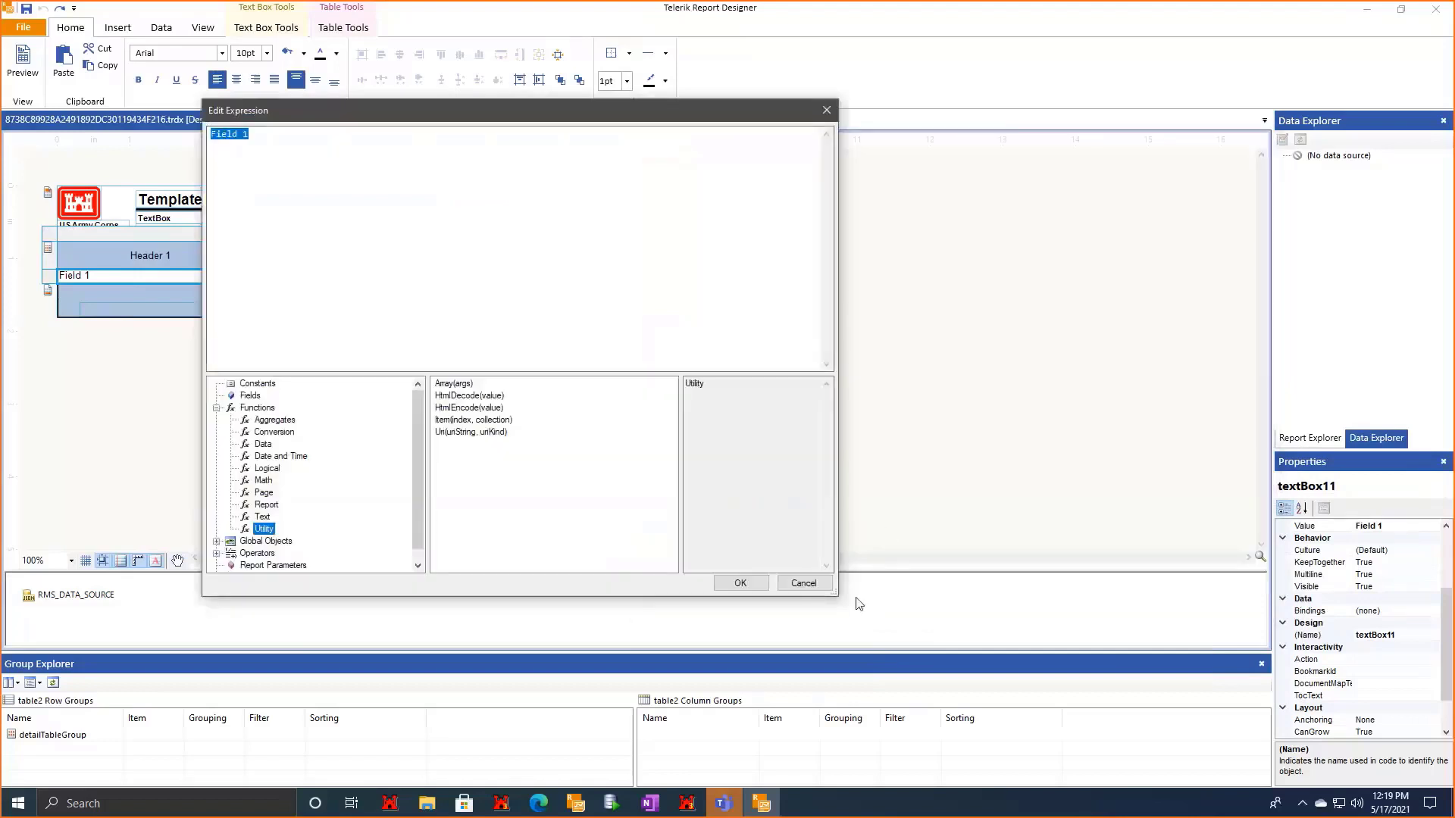
left_click_drag(838, 596, 1261, 660)
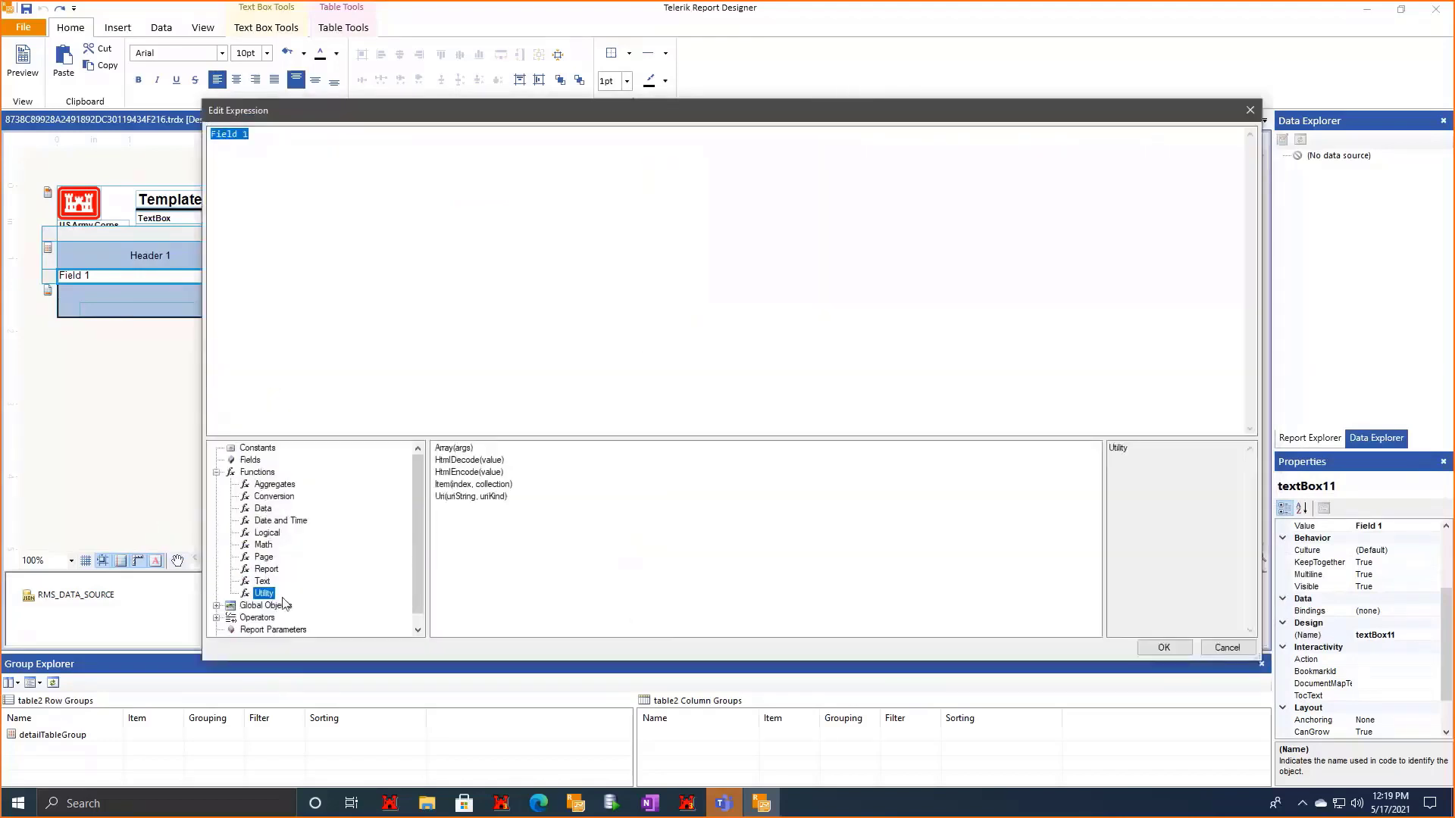
left_click(263, 581)
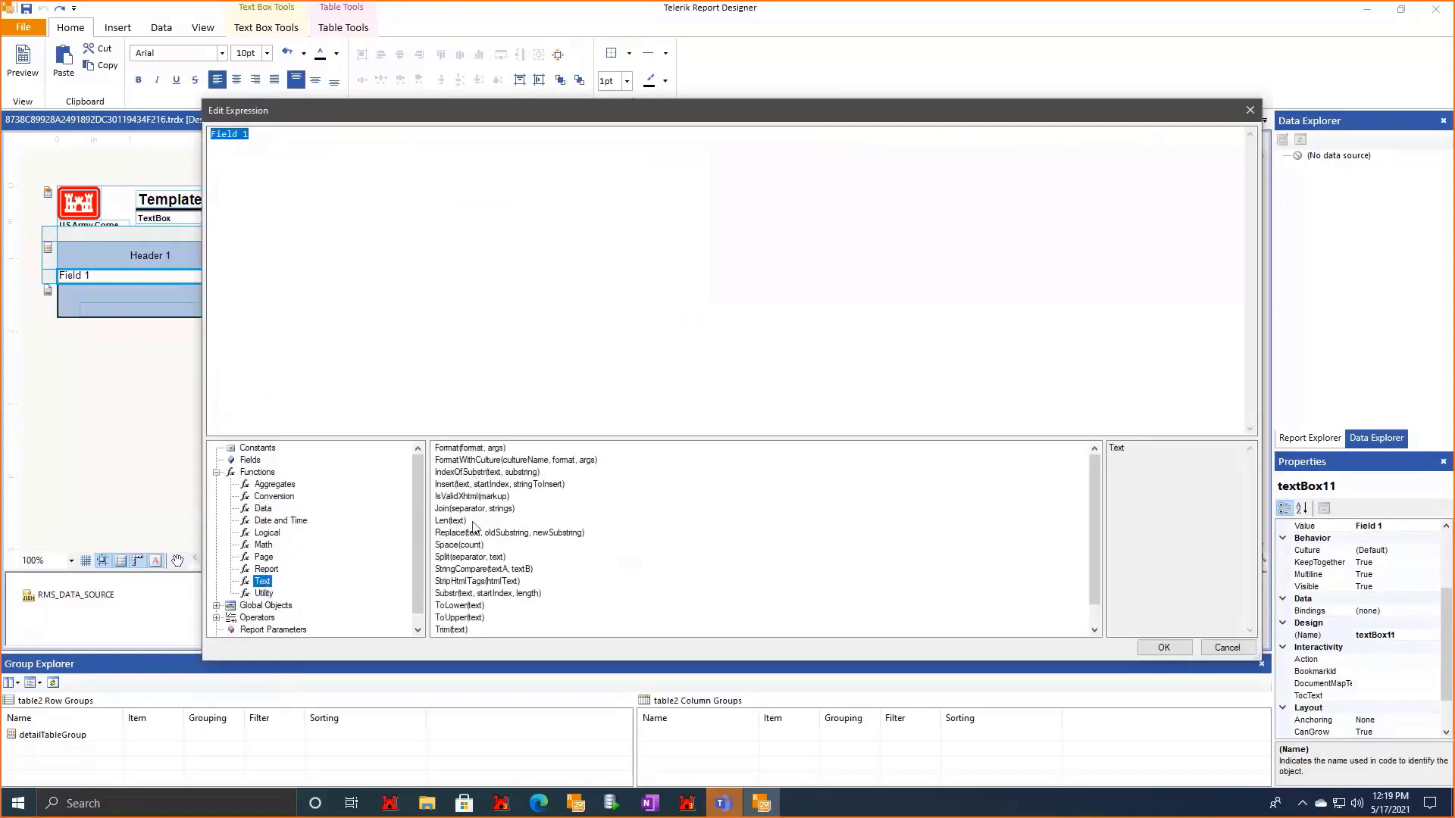
mouse_move(475, 581)
scroll(476, 581, "down", 1)
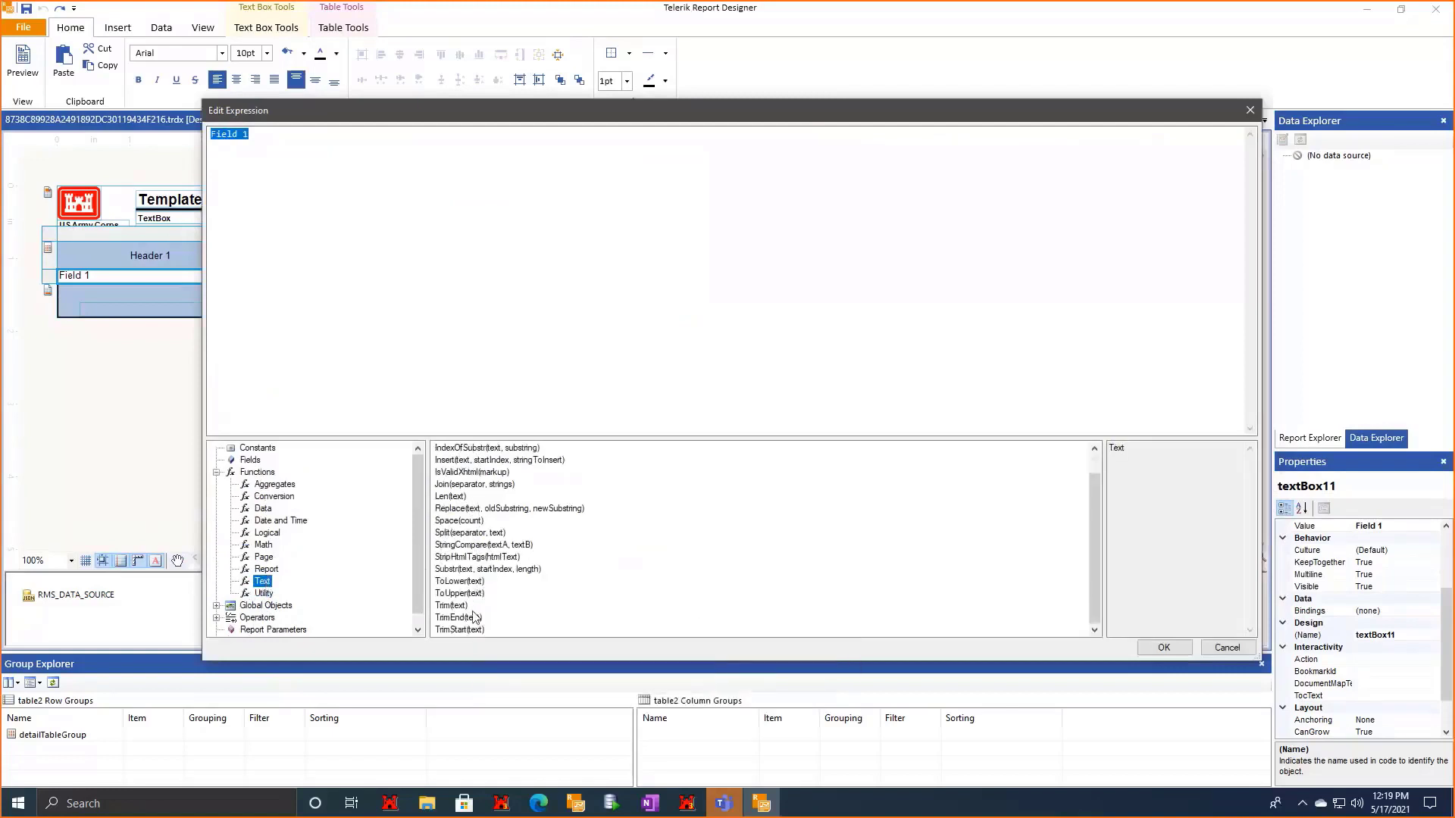
scroll(465, 601, "up", 1)
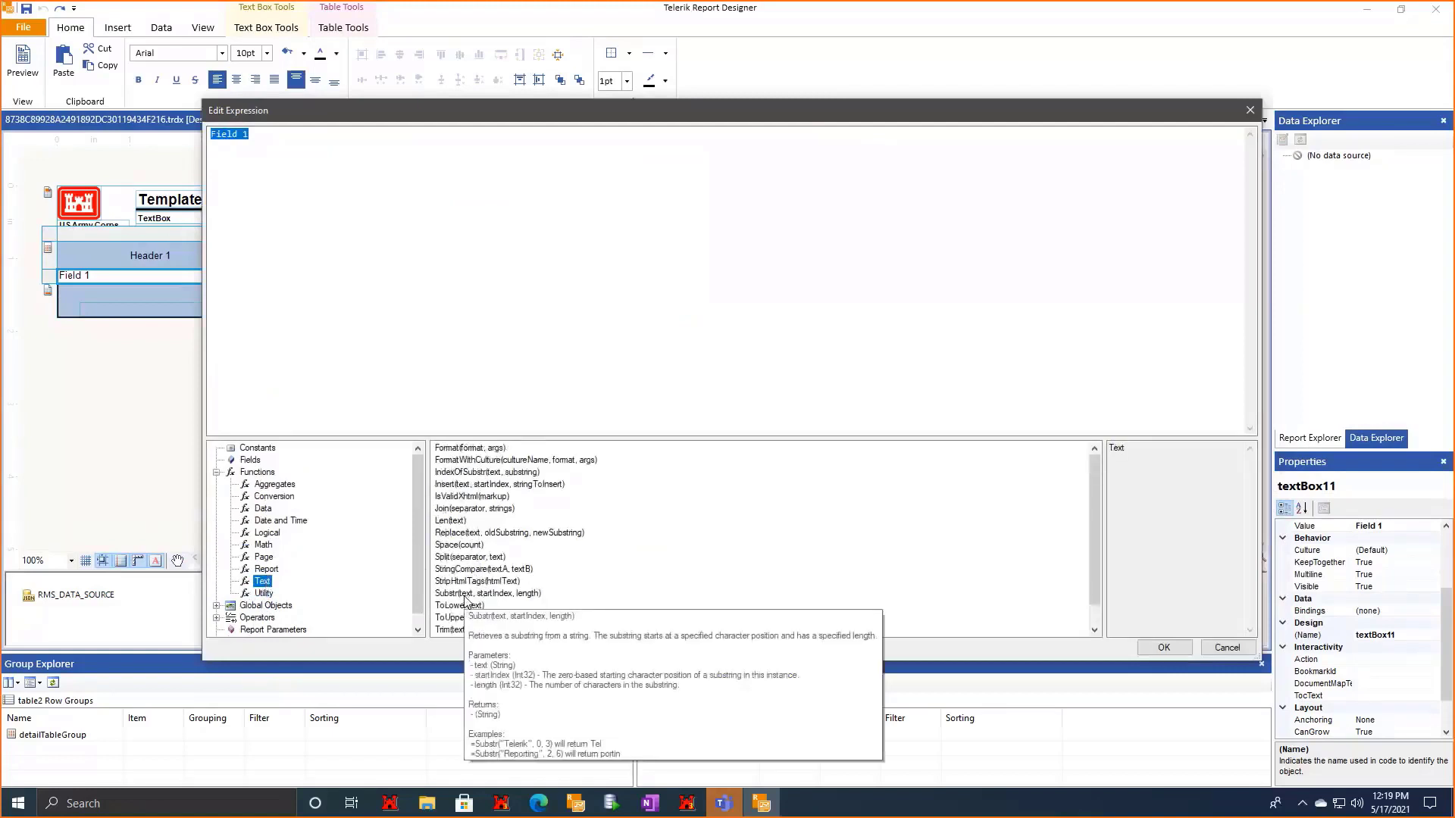
Go back through the function categories from Page and Math up to Aggregates, then close the expression editor without changing Field 1.
left_click(261, 559)
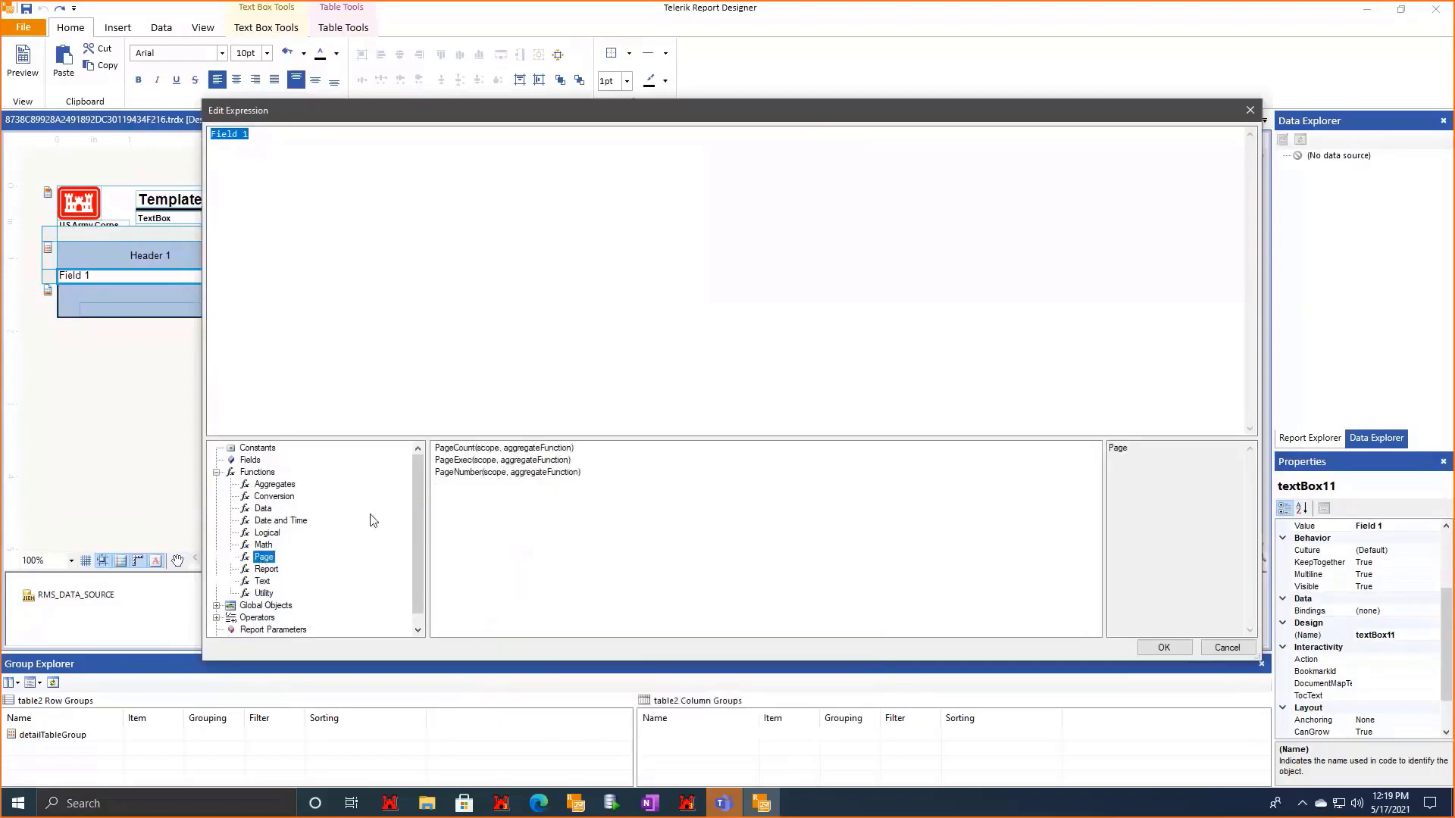
left_click(266, 546)
scroll(447, 621, "down", 1)
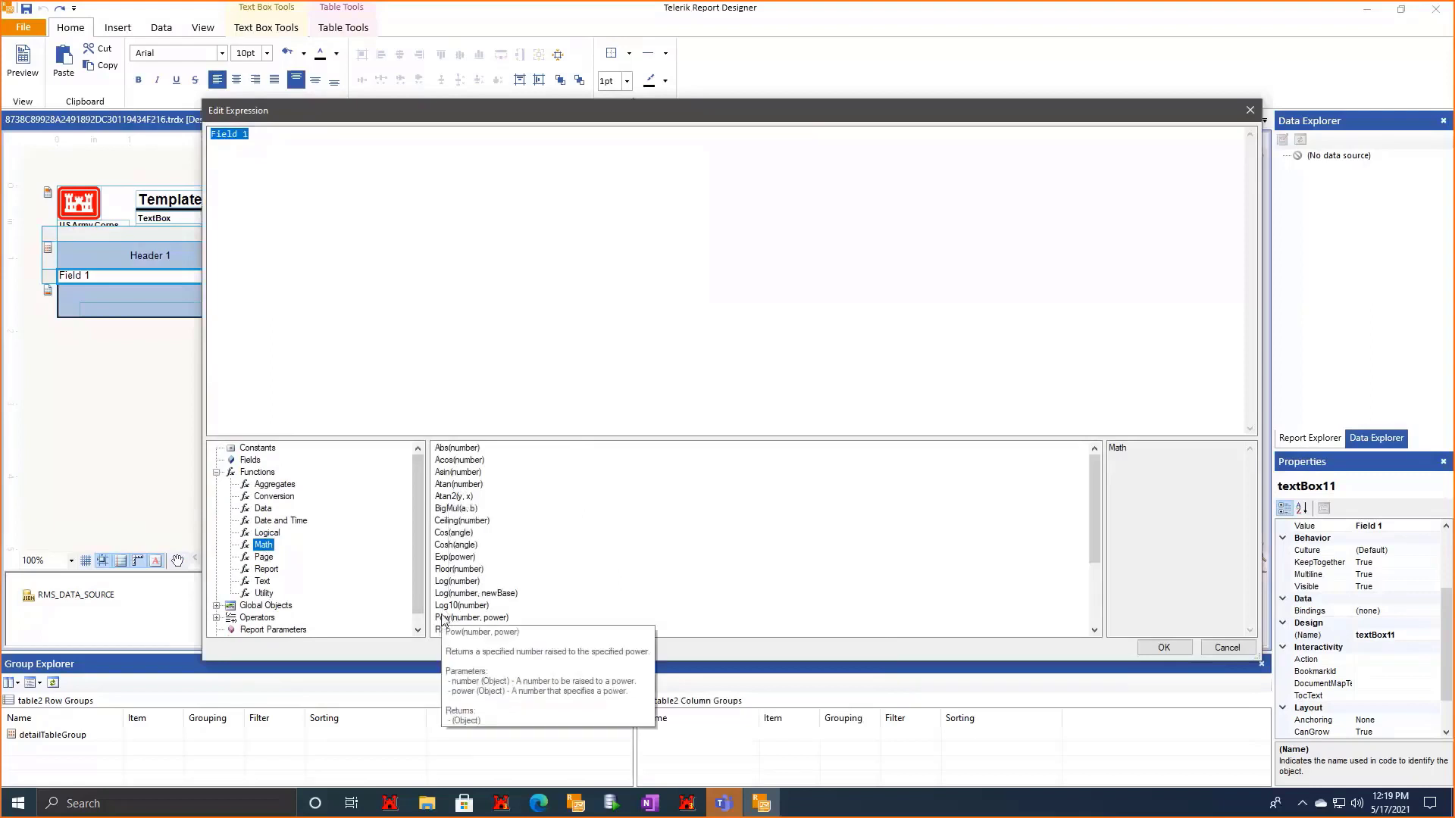
scroll(448, 625, "down", 2)
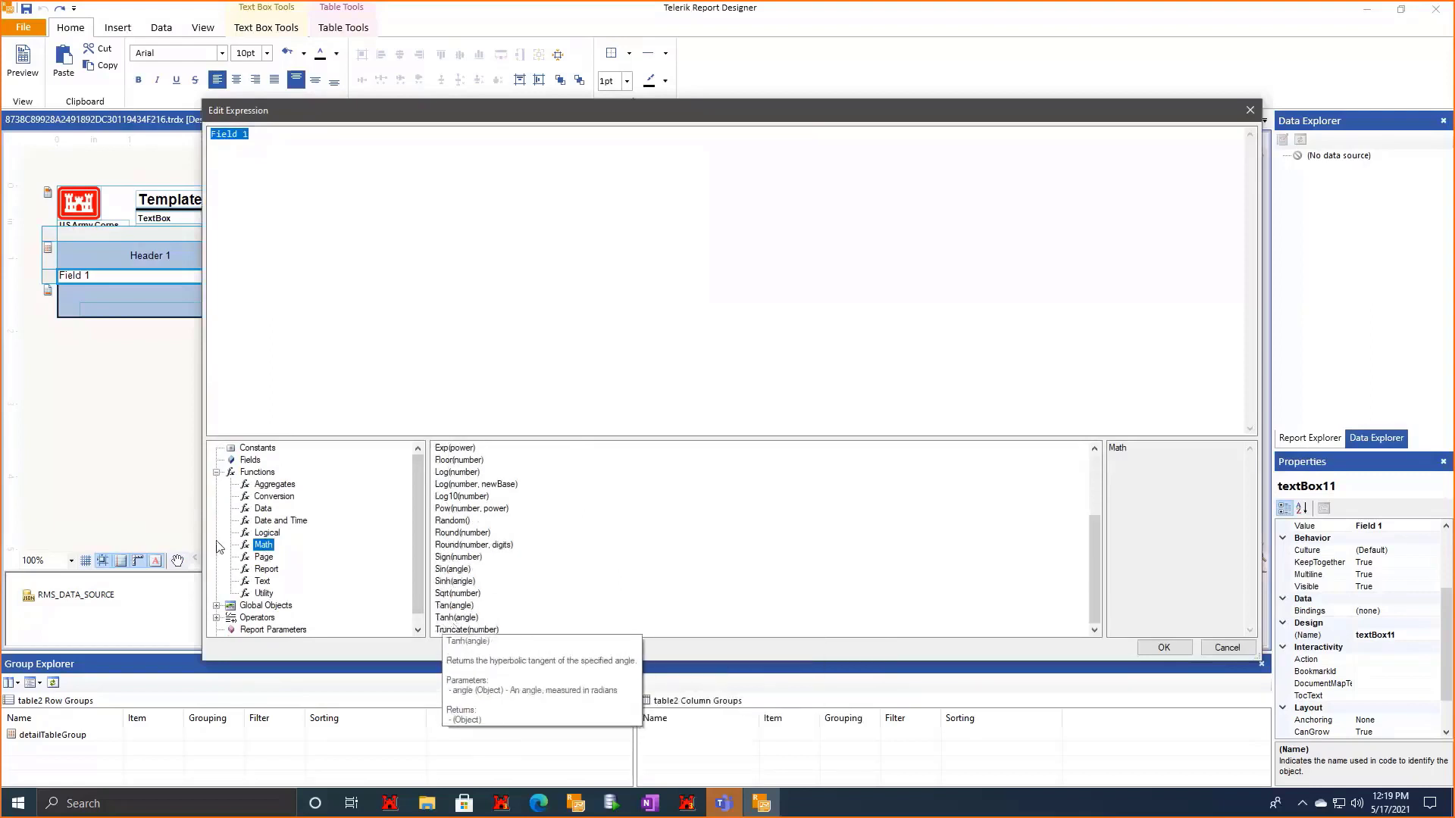
left_click(268, 534)
left_click(294, 523)
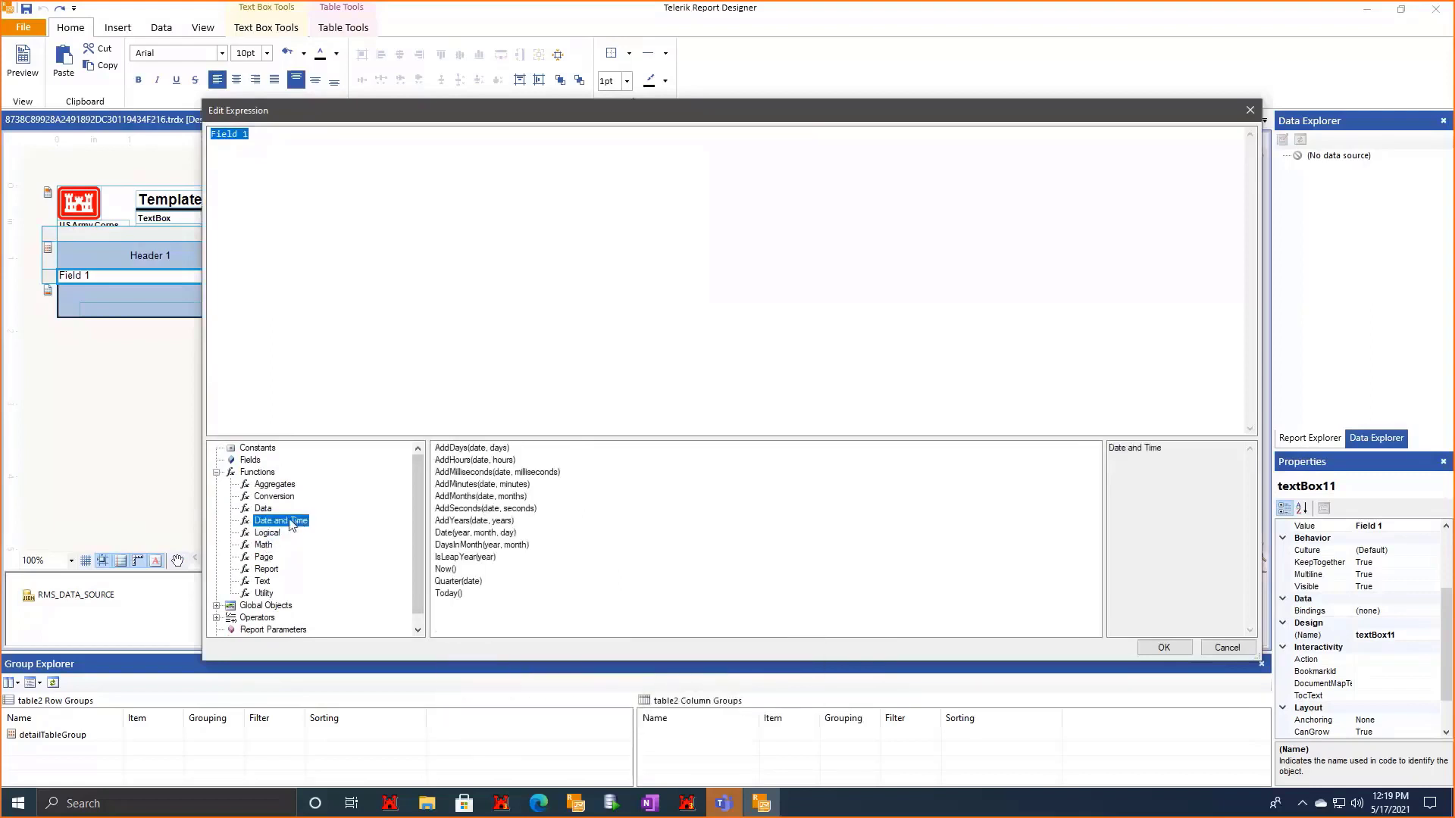
left_click(267, 498)
left_click(262, 510)
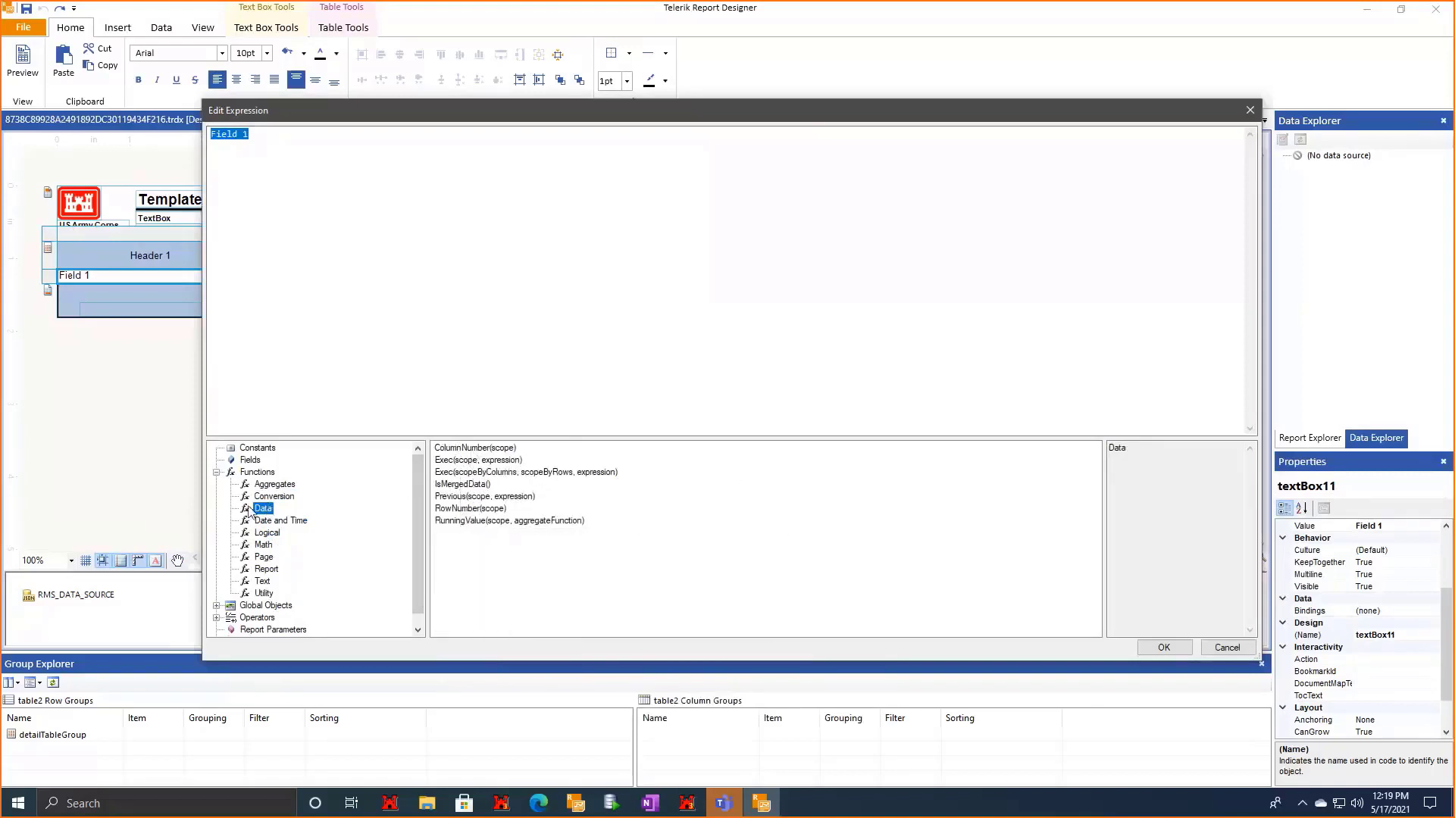
left_click(277, 498)
left_click(273, 485)
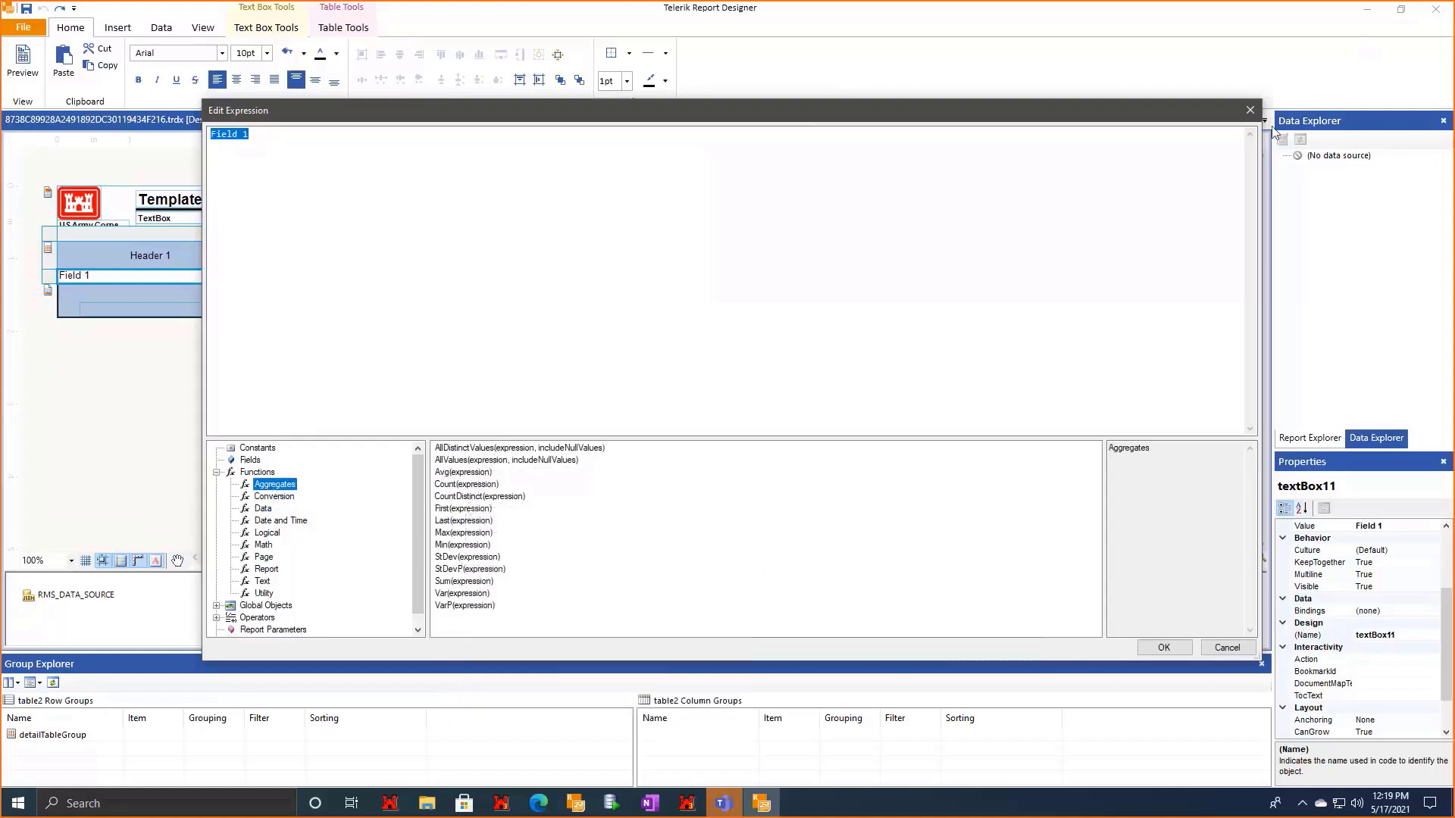
left_click(1250, 111)
Widen the Data Explorer and Properties panes to about half the window and review the Field 1 text box's properties.
scroll(1322, 534, "down", 2)
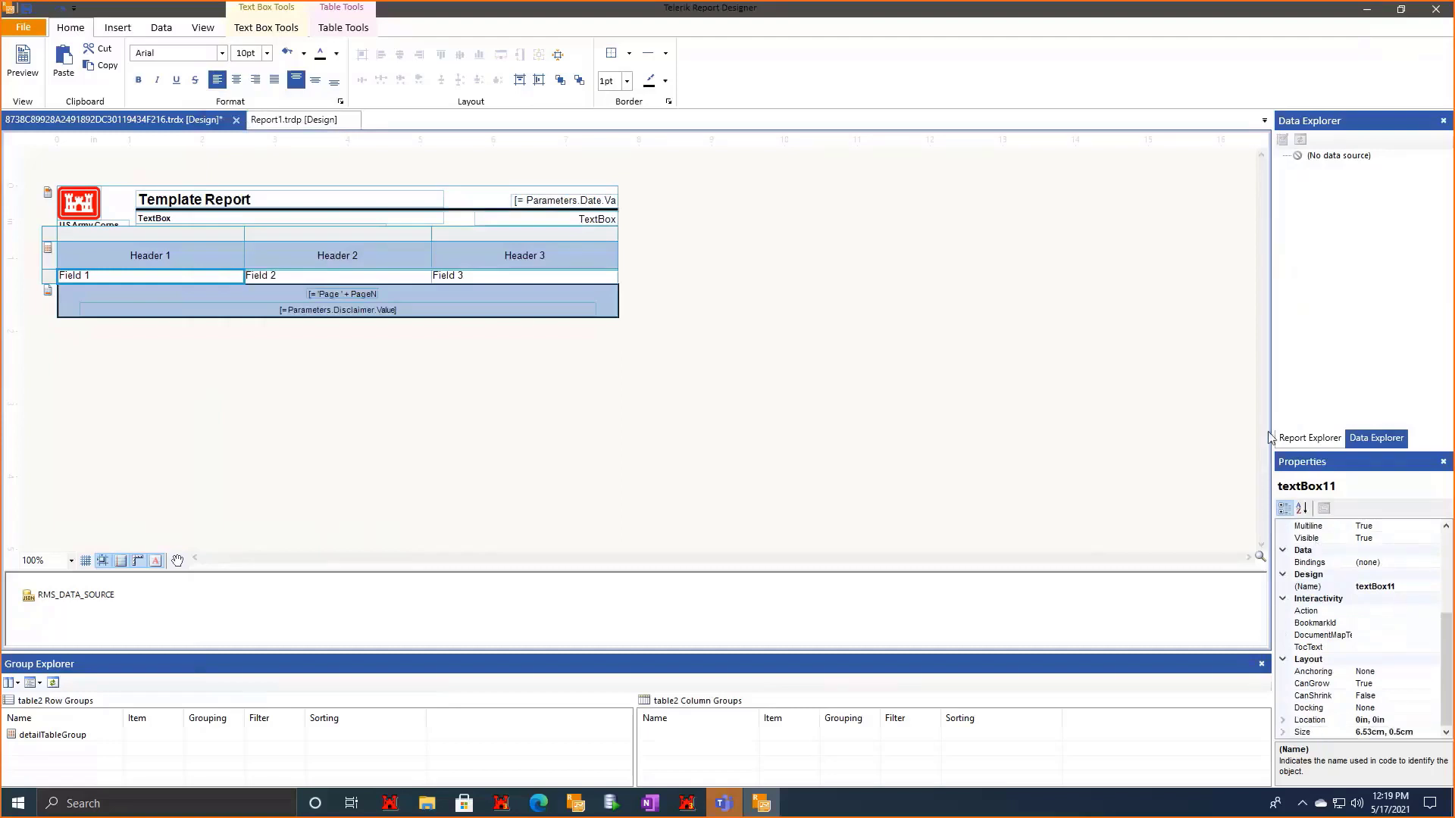
left_click_drag(1272, 429, 697, 393)
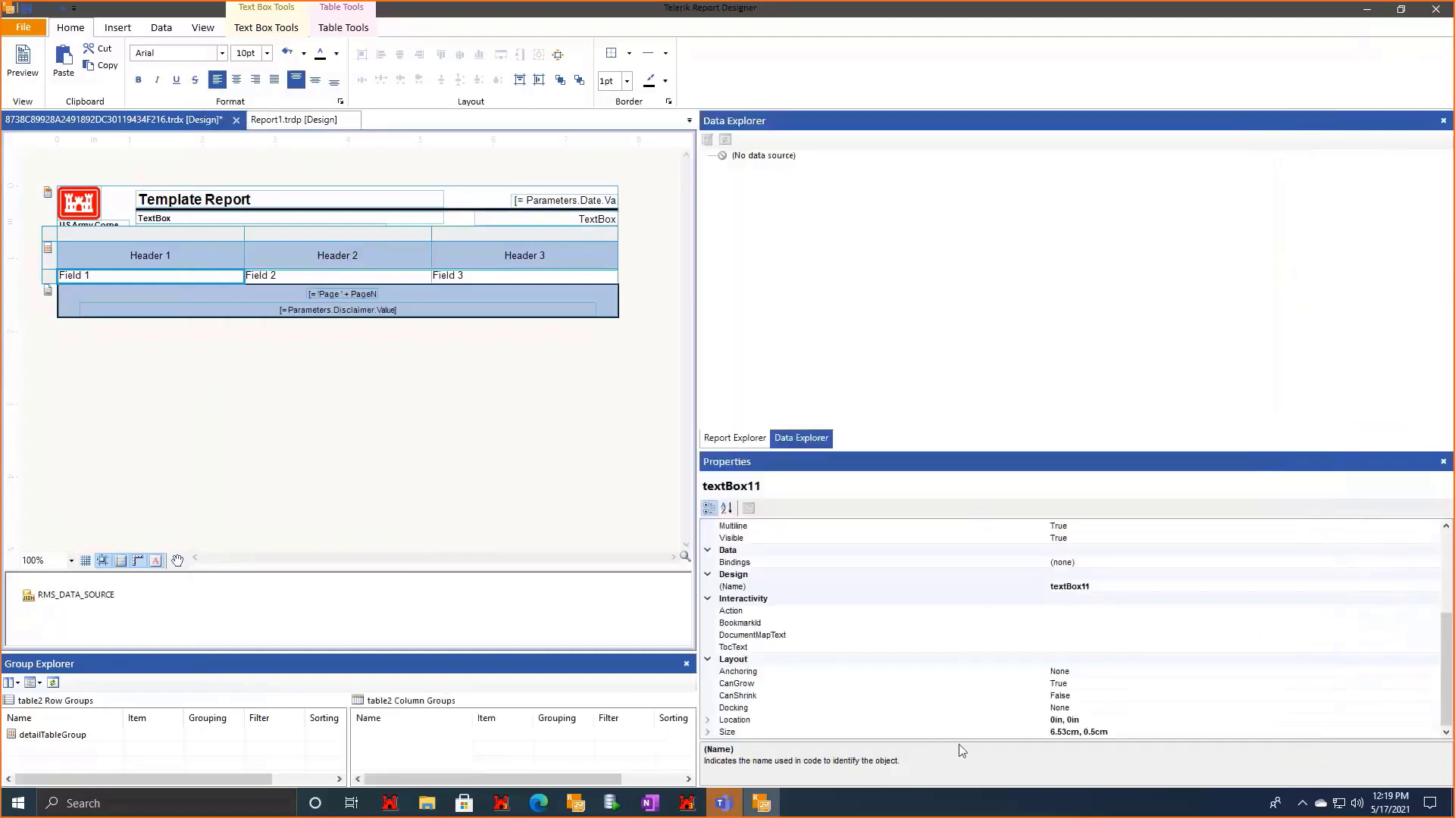
scroll(880, 728, "up", 5)
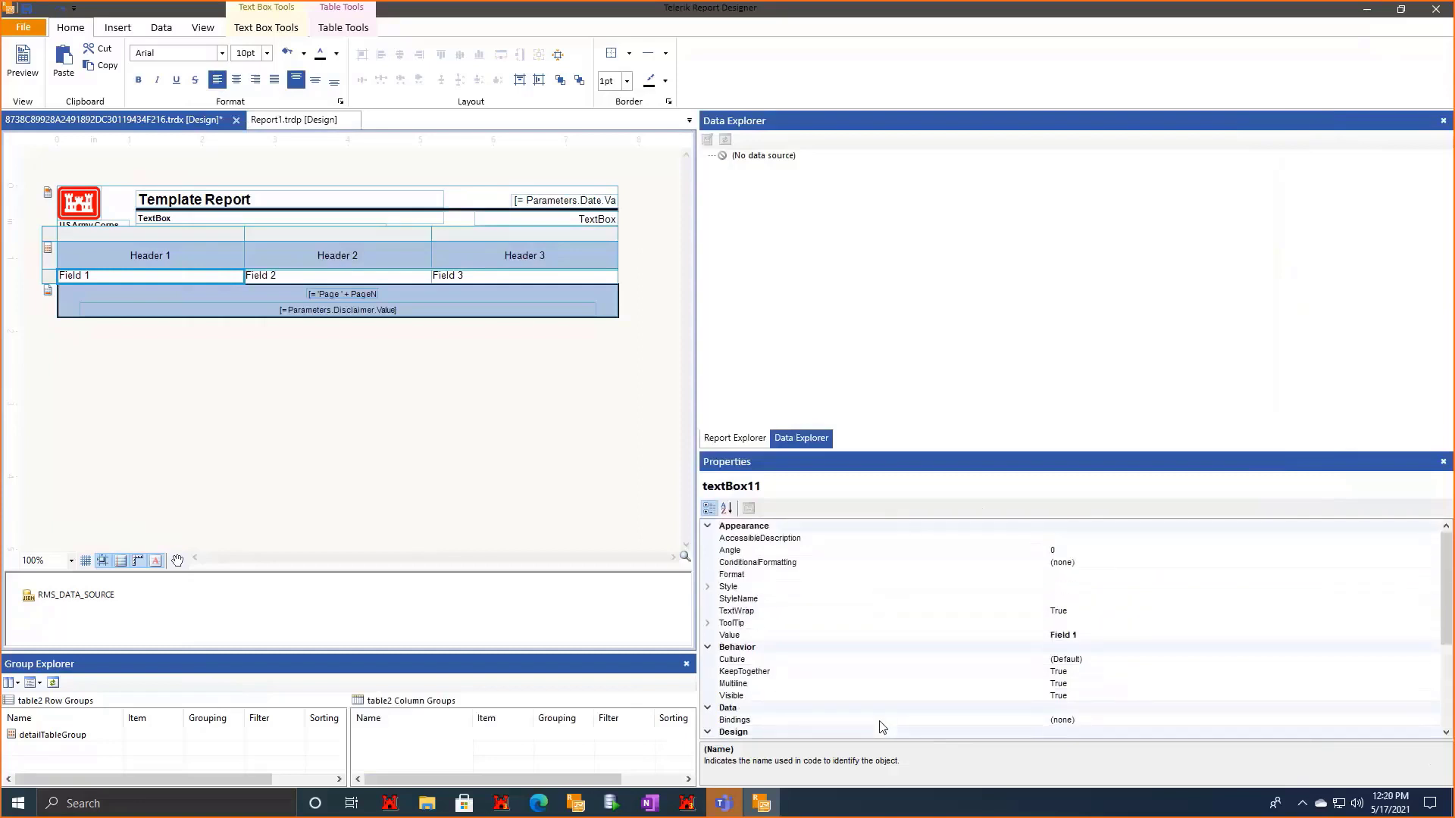
scroll(880, 727, "down", 5)
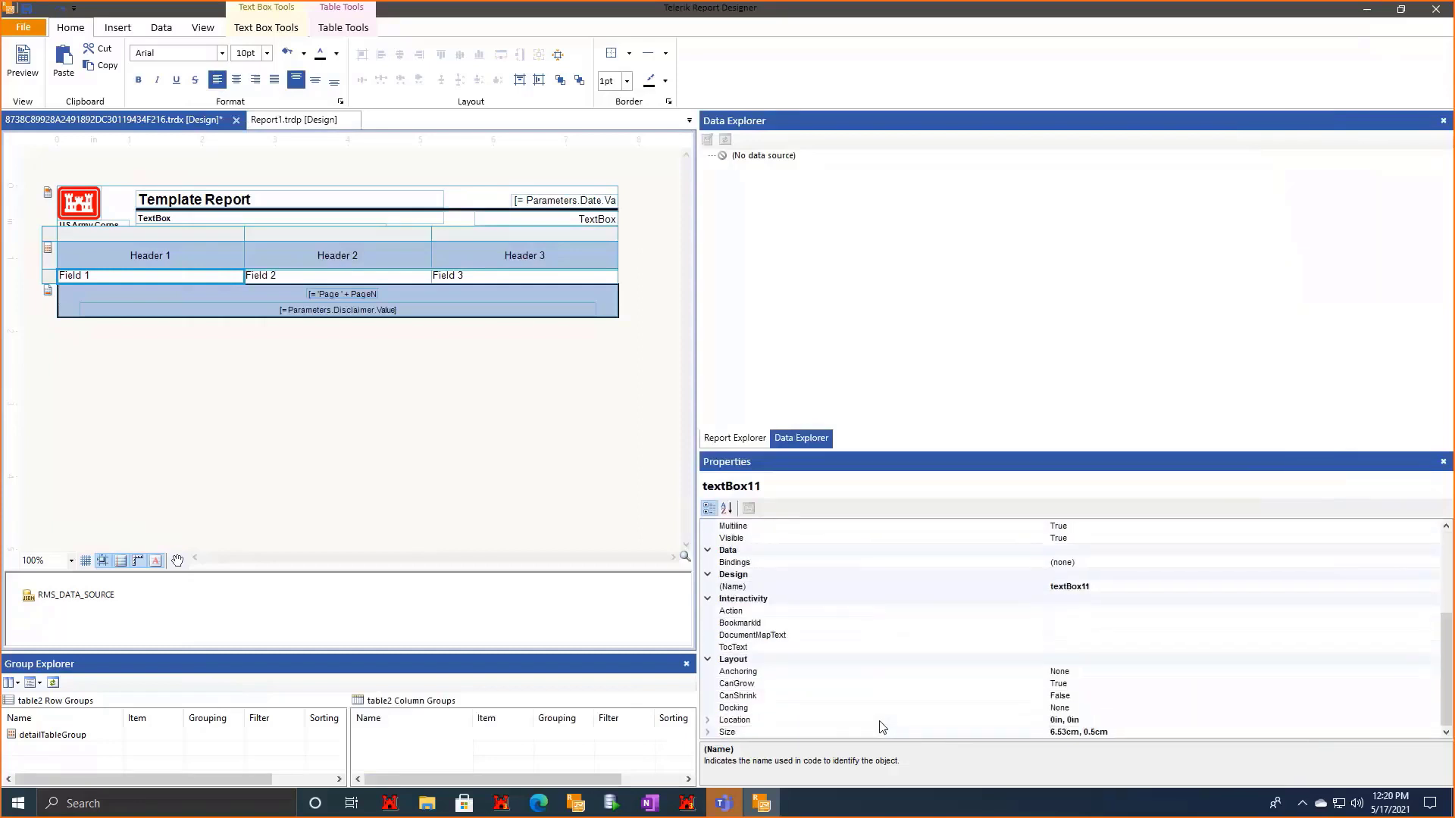
Set the Multiline behavior property of the Field 1 text box to False.
scroll(880, 727, "up", 1)
scroll(880, 728, "up", 4)
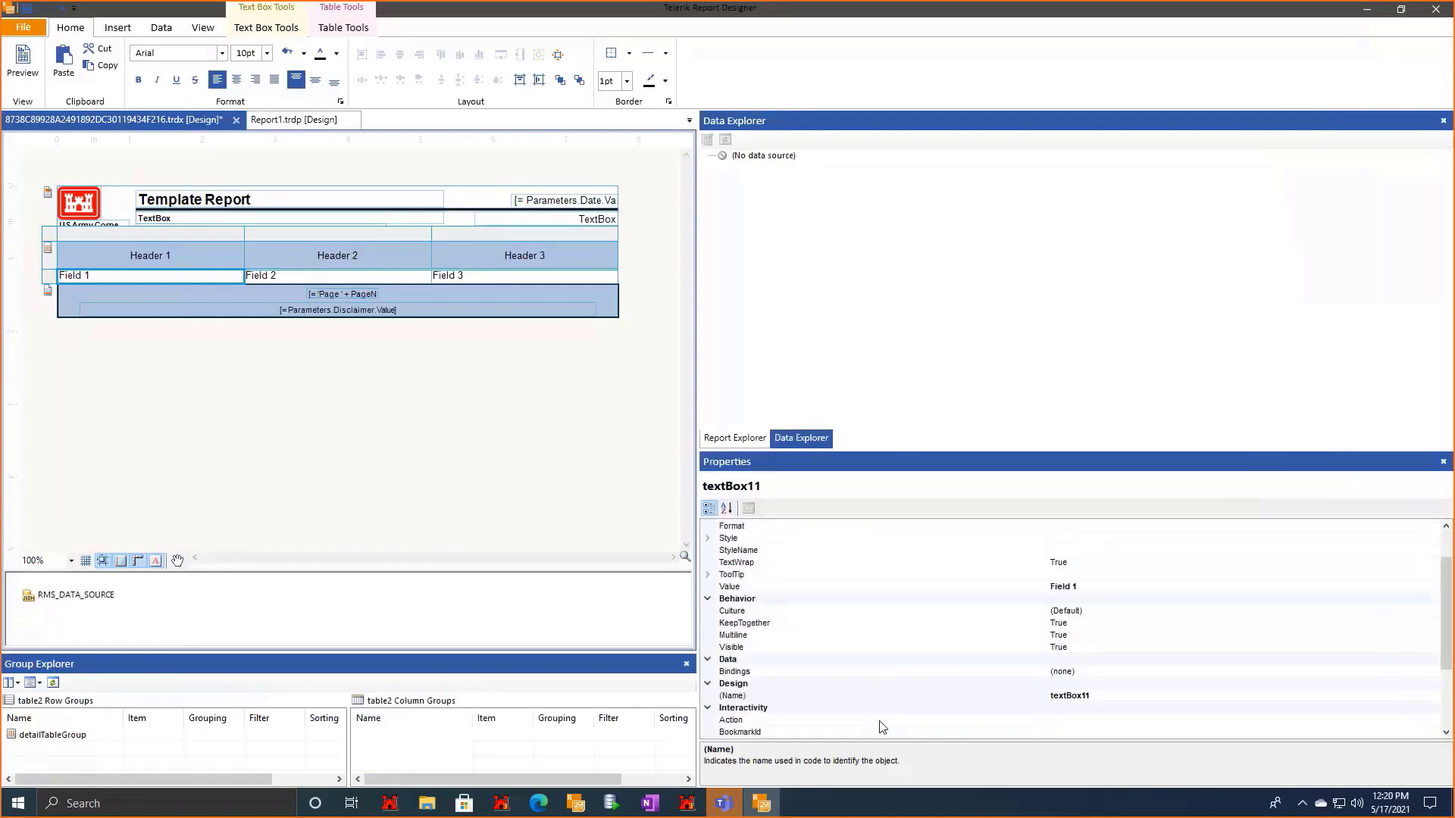
scroll(881, 728, "down", 3)
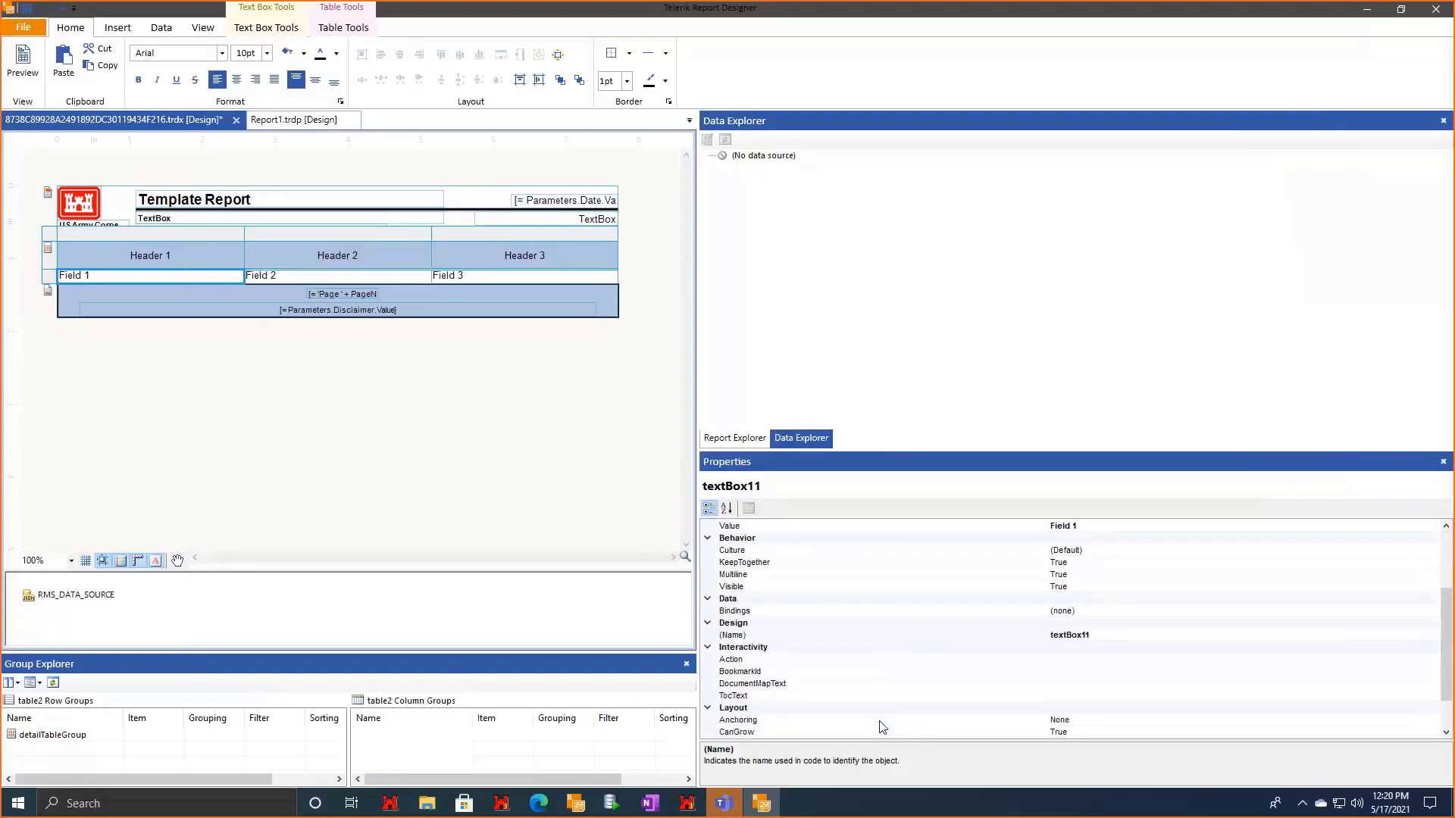
left_click(1108, 575)
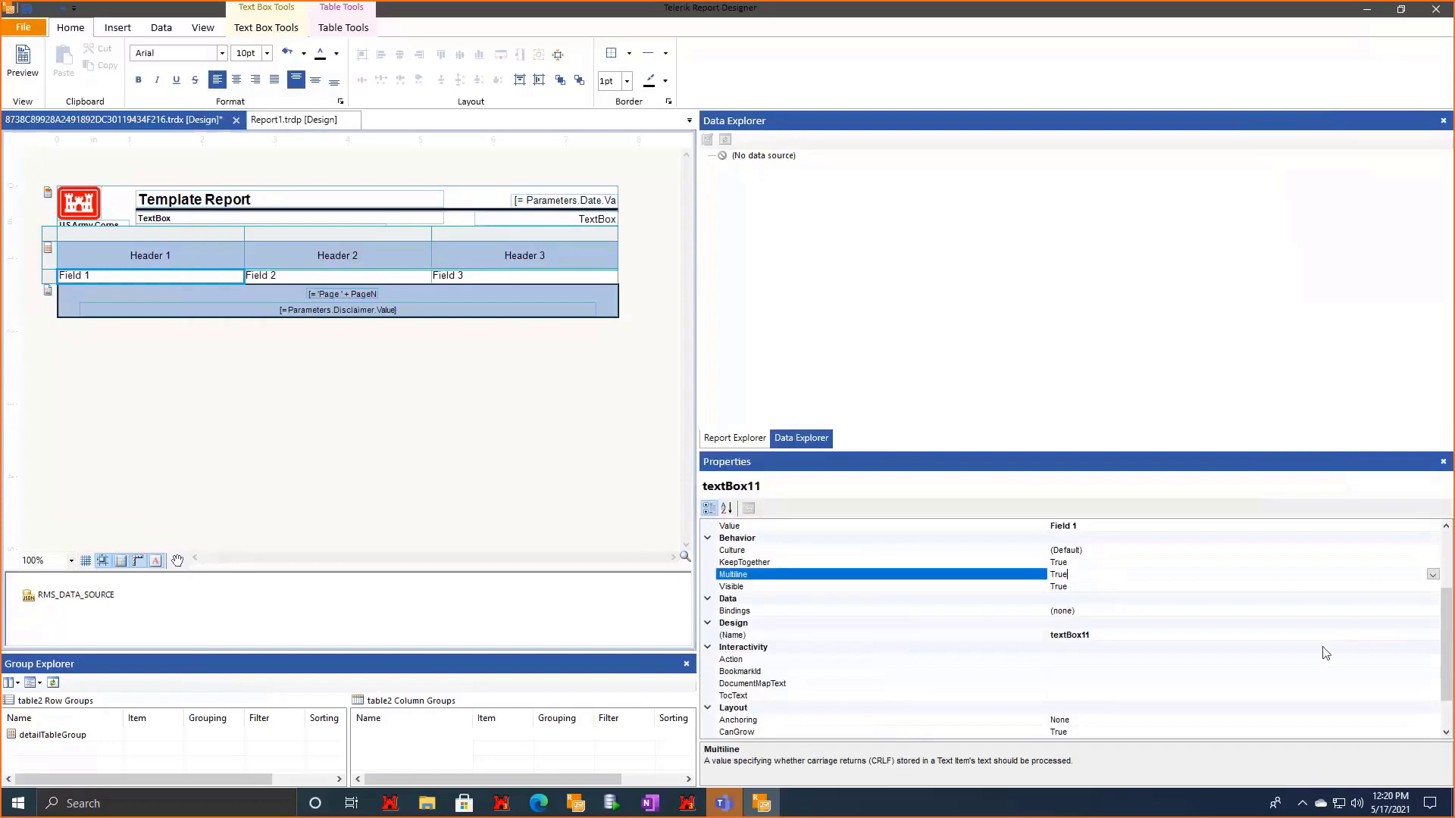
left_click(1434, 575)
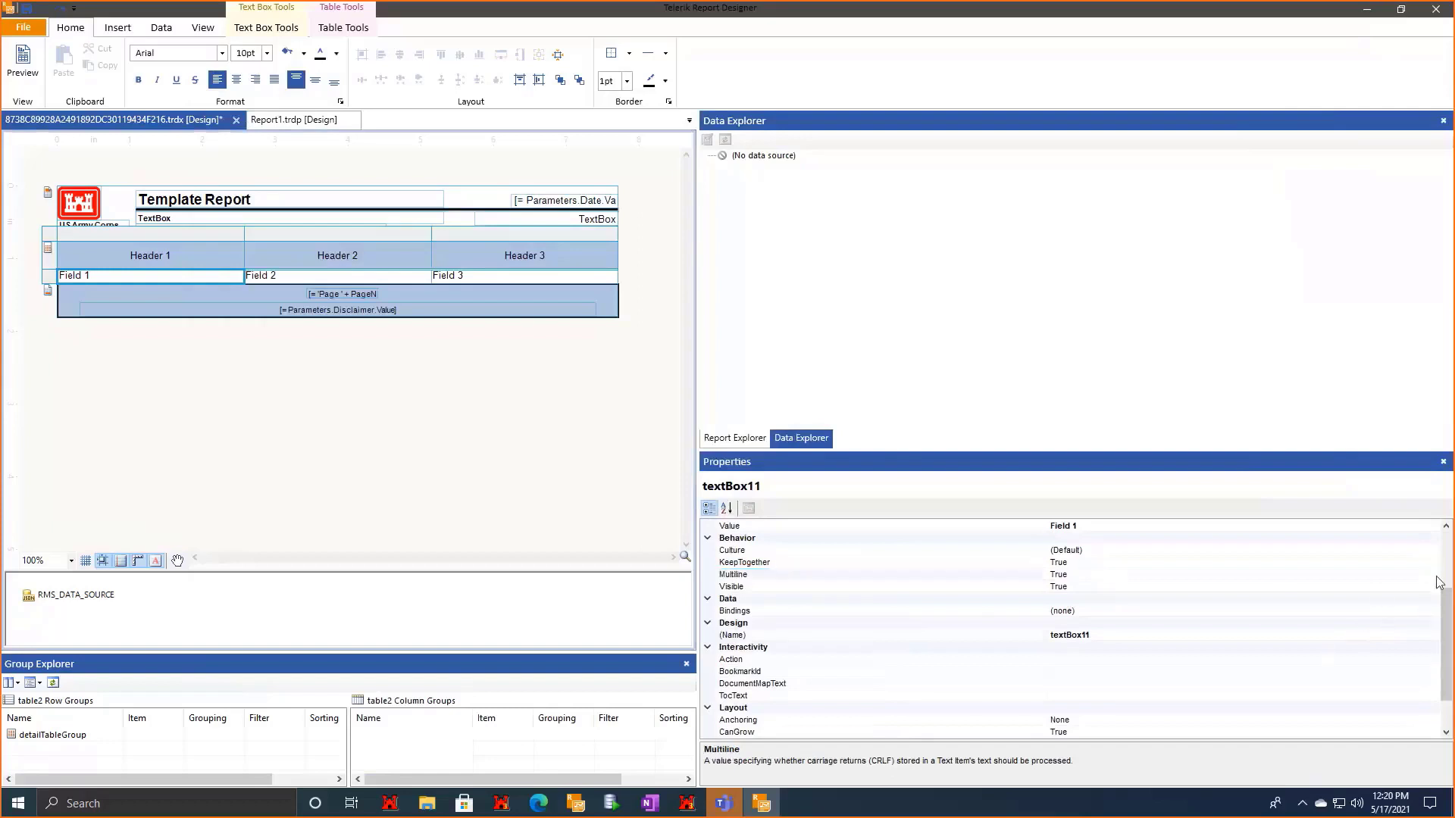
left_click(1436, 578)
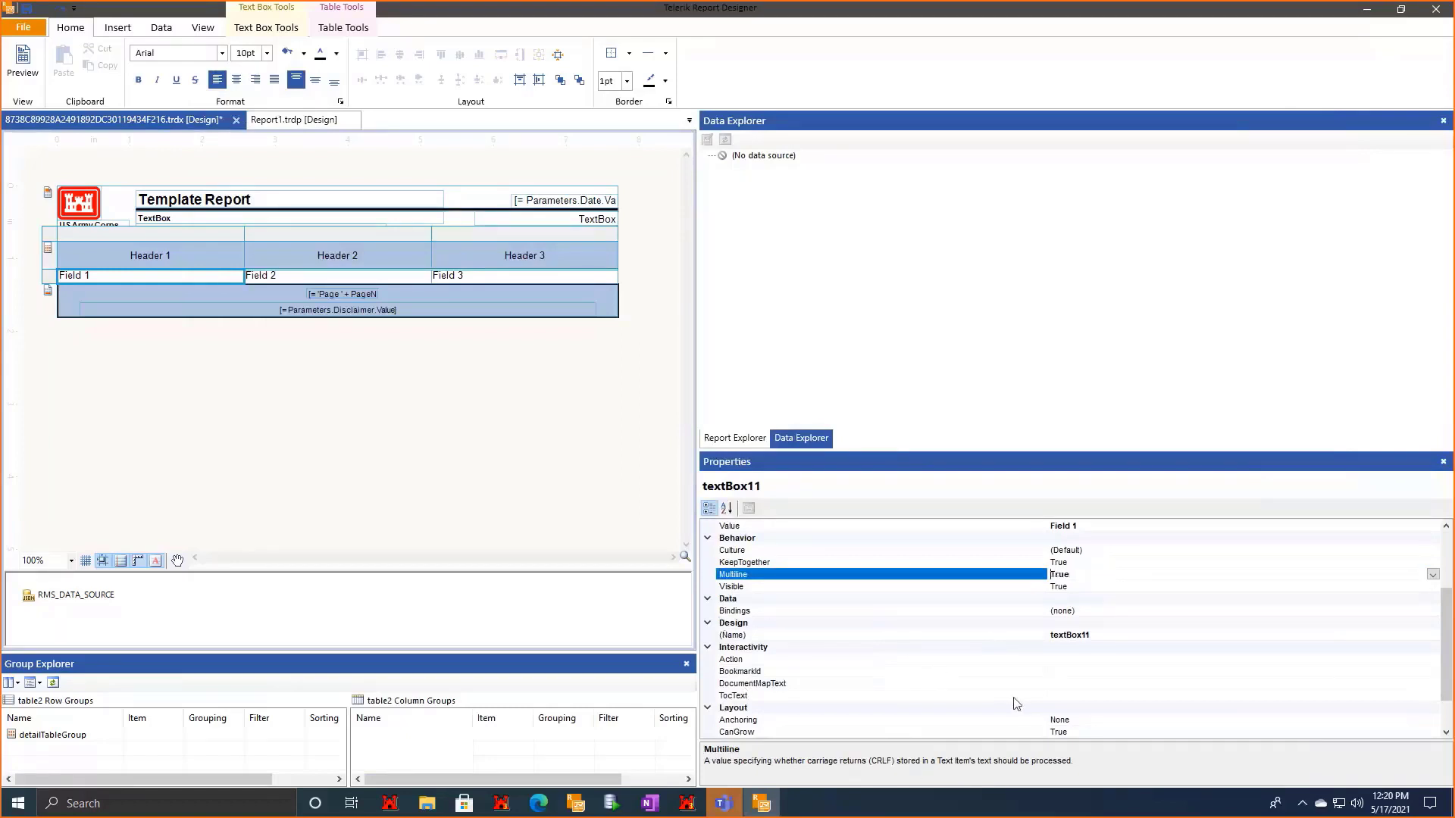
left_click(883, 708)
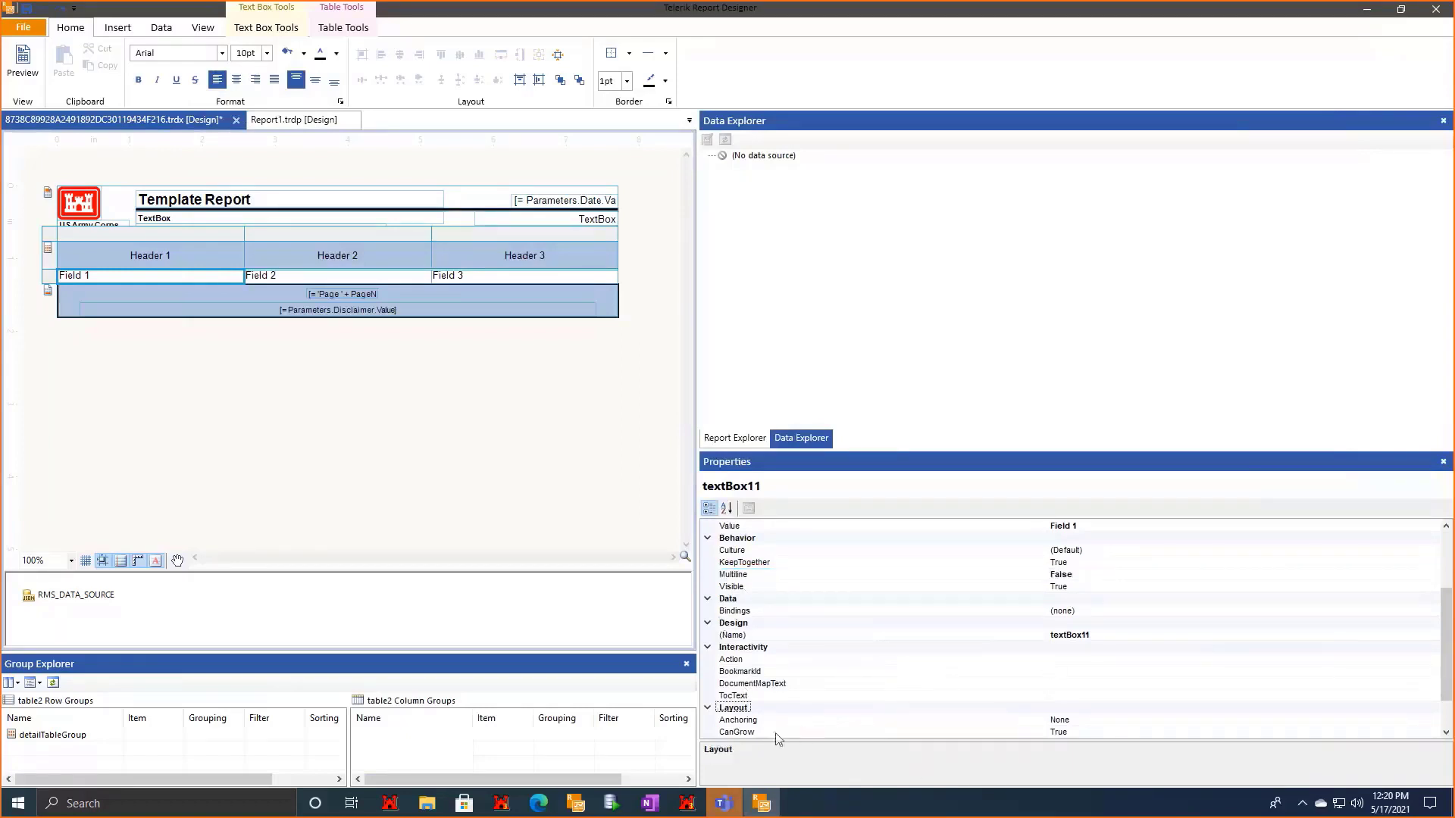
Start a conditional formatting rule for Field 1 with a new filter, then open and close the filter's expression editor.
scroll(775, 734, "up", 3)
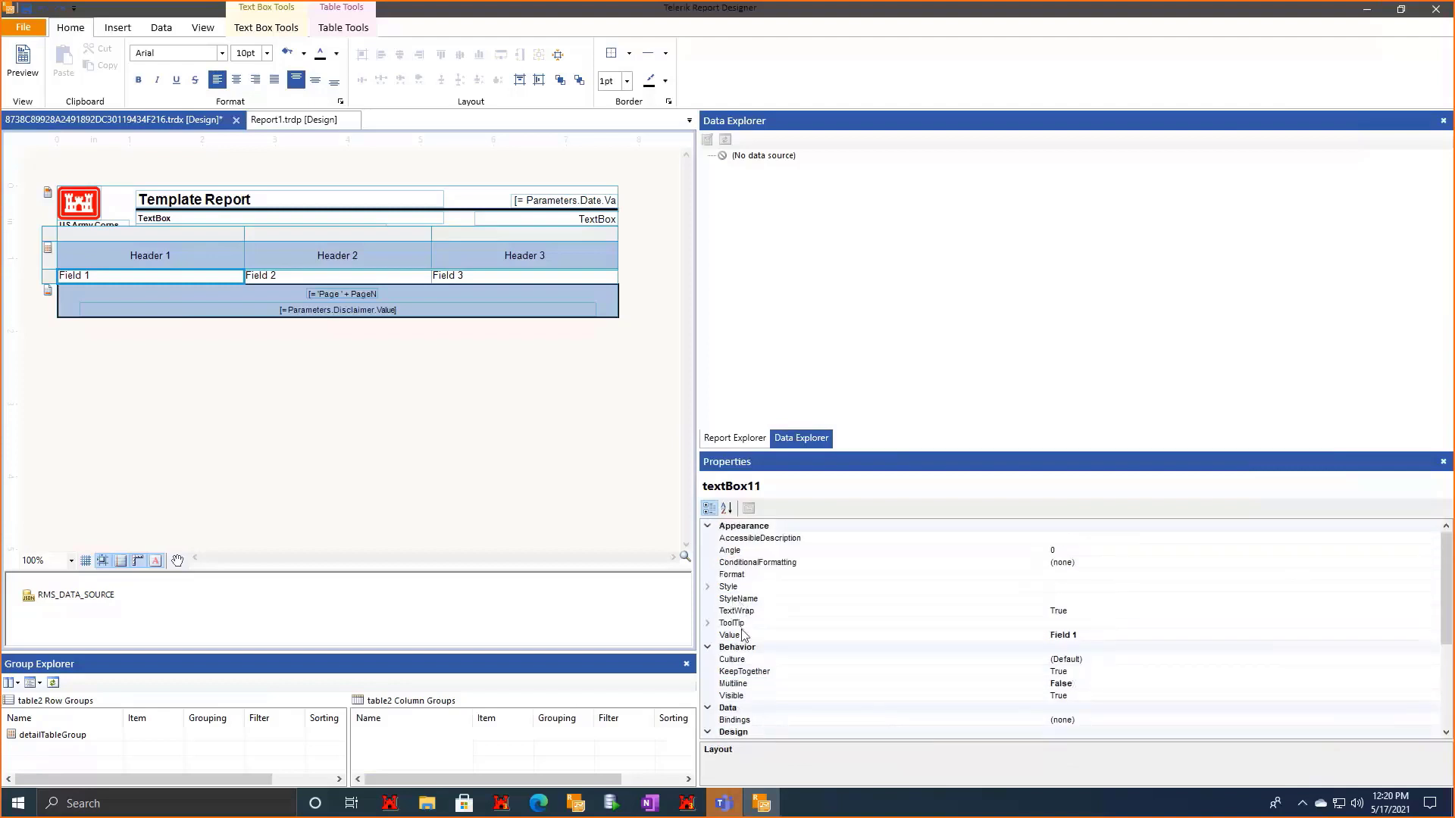
left_click(743, 635)
left_click(1094, 564)
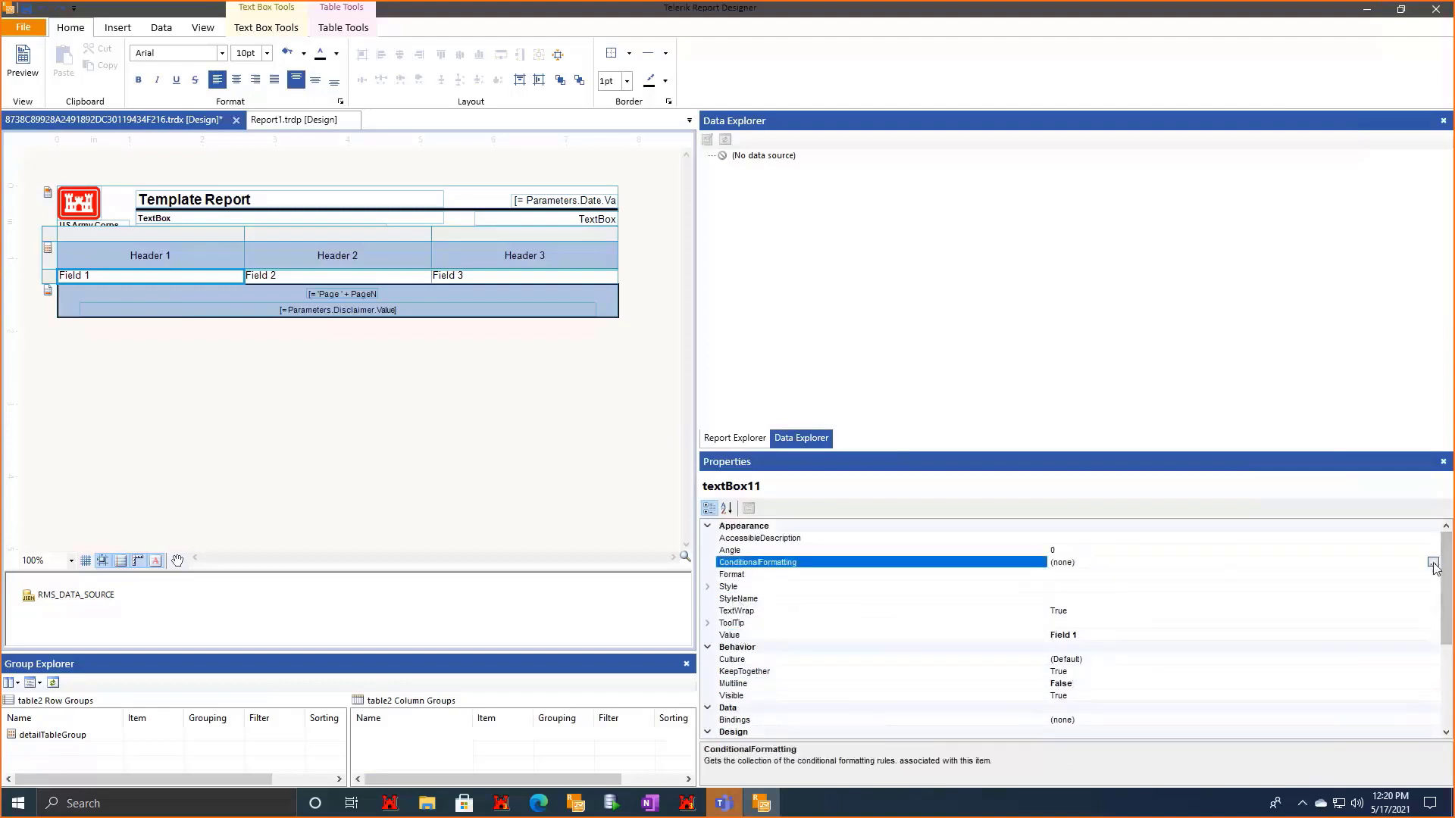
left_click(1432, 564)
left_click(1023, 398)
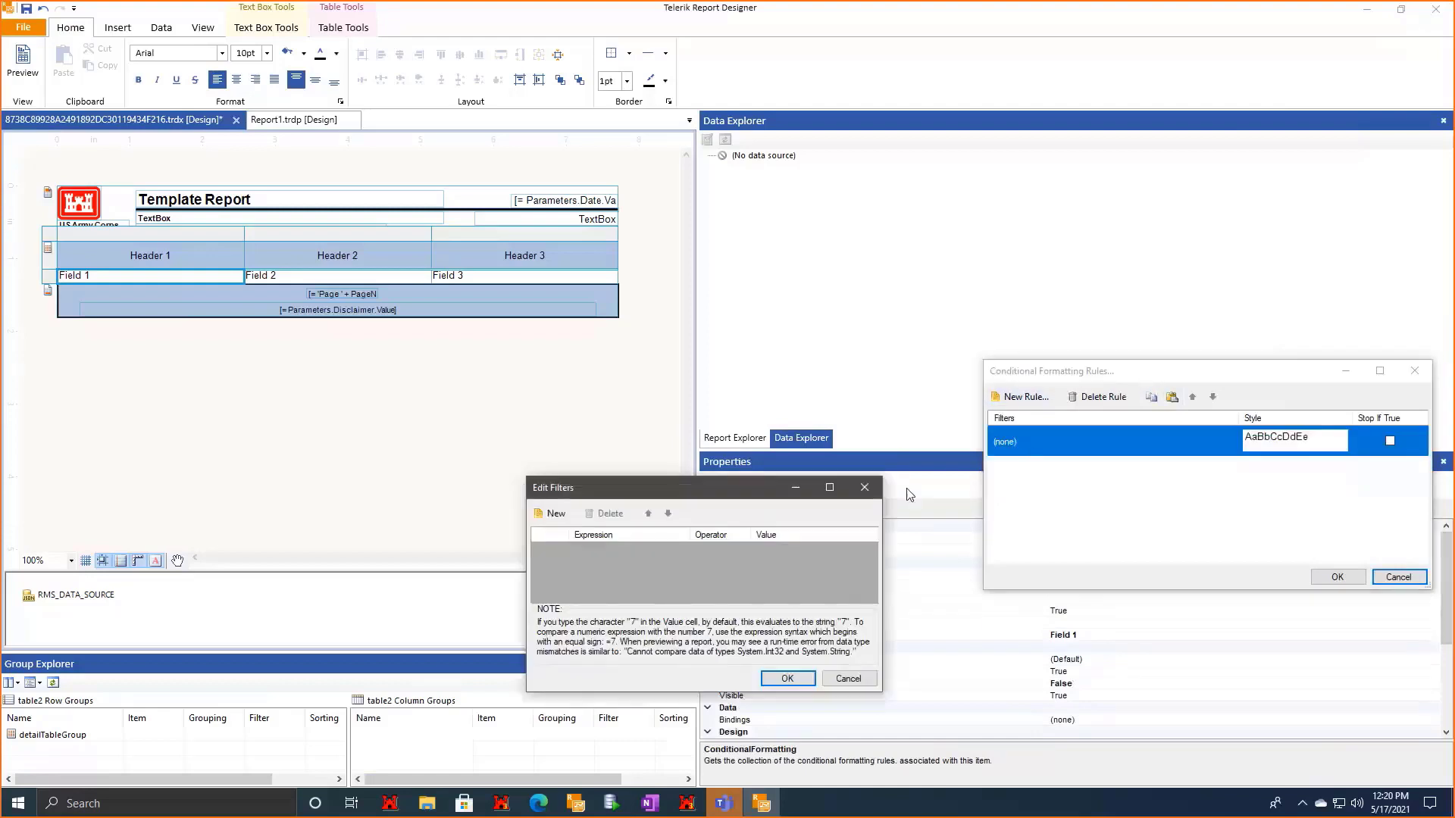
left_click(550, 513)
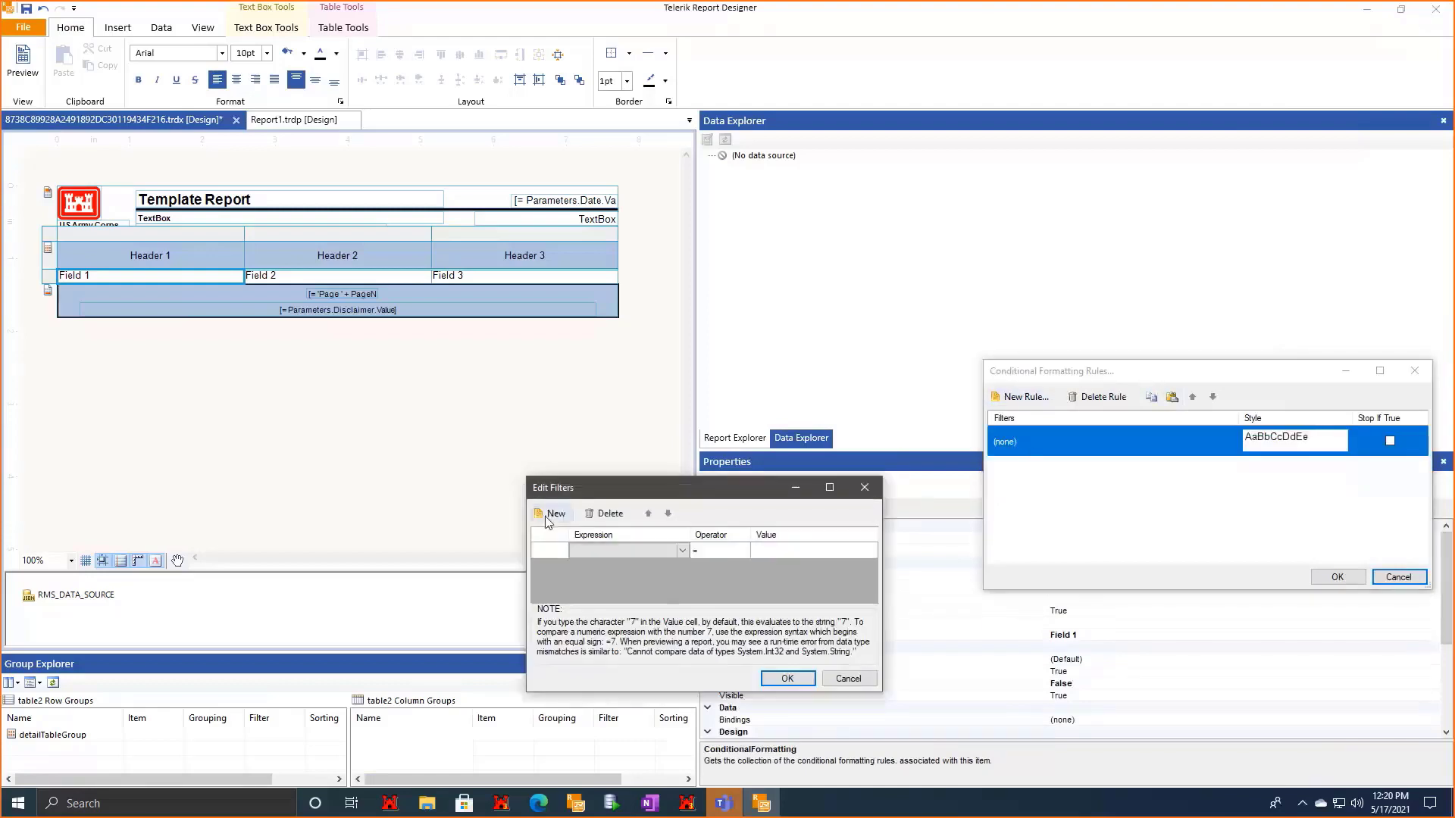
left_click(683, 550)
left_click(679, 566)
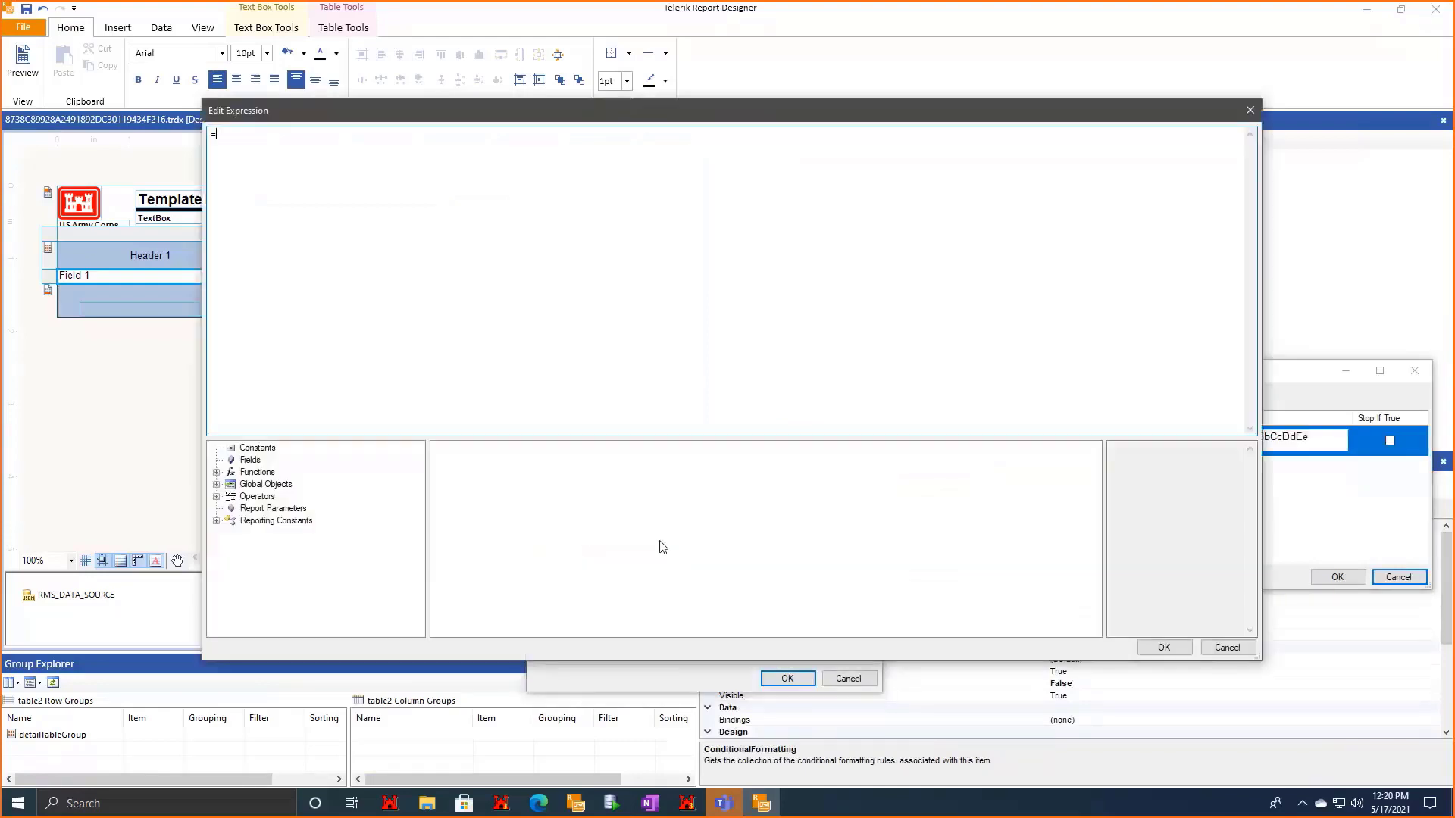
left_click(1249, 111)
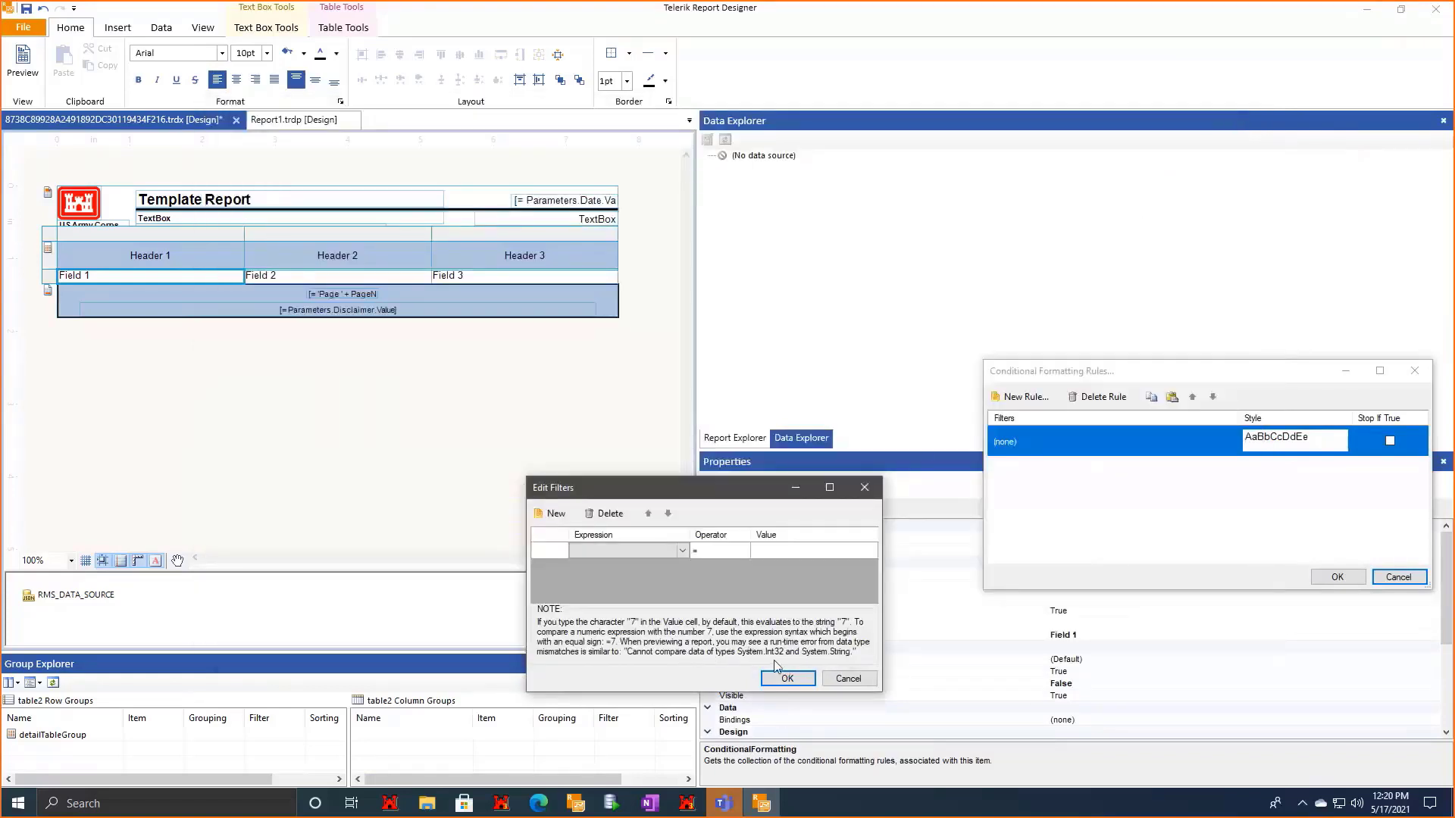
Reopen the filter's expression editor, then close it along with the filter and discard the conditional formatting rule.
left_click(684, 553)
left_click(685, 552)
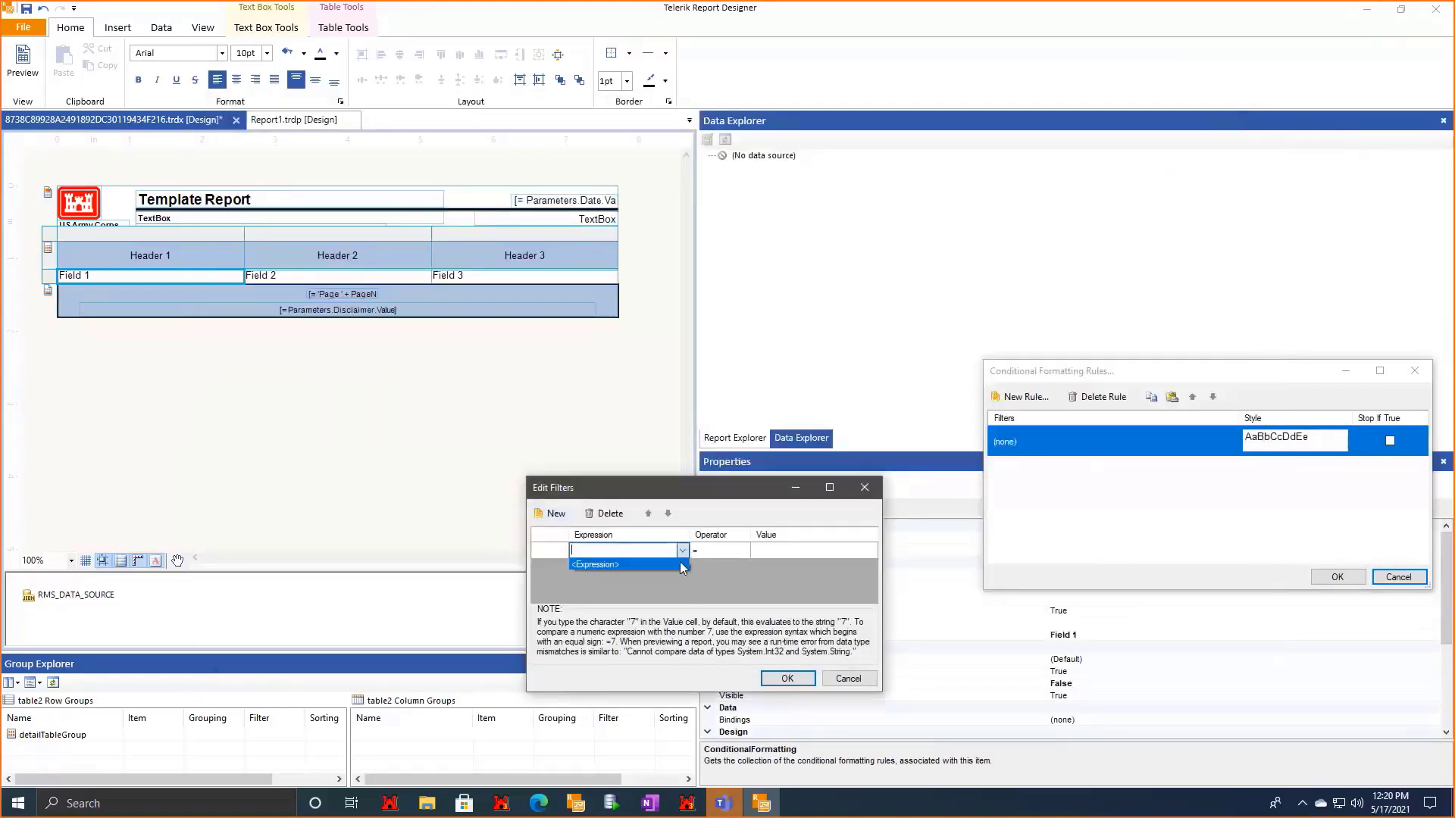
left_click(680, 562)
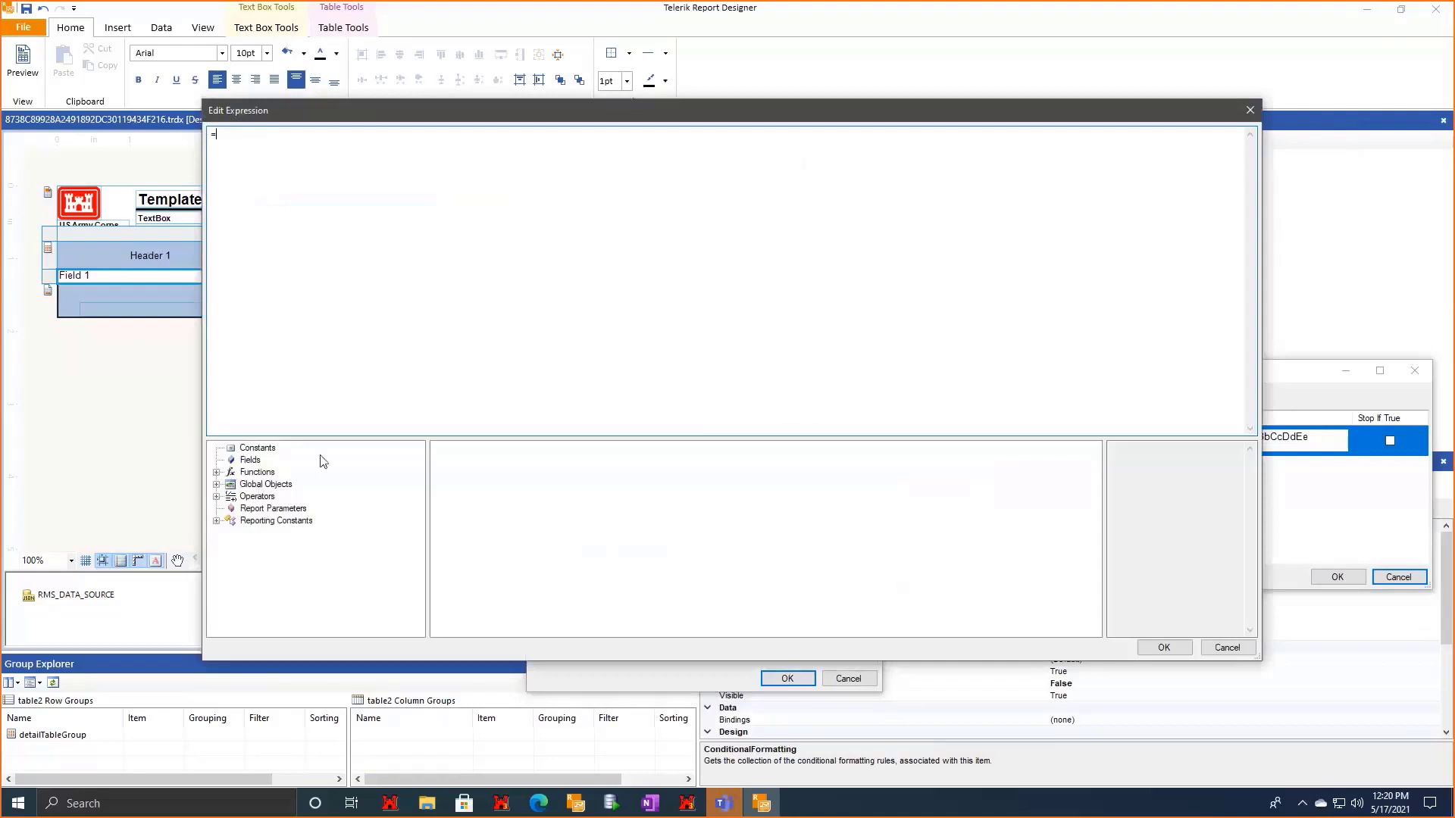
left_click(1250, 110)
left_click(865, 488)
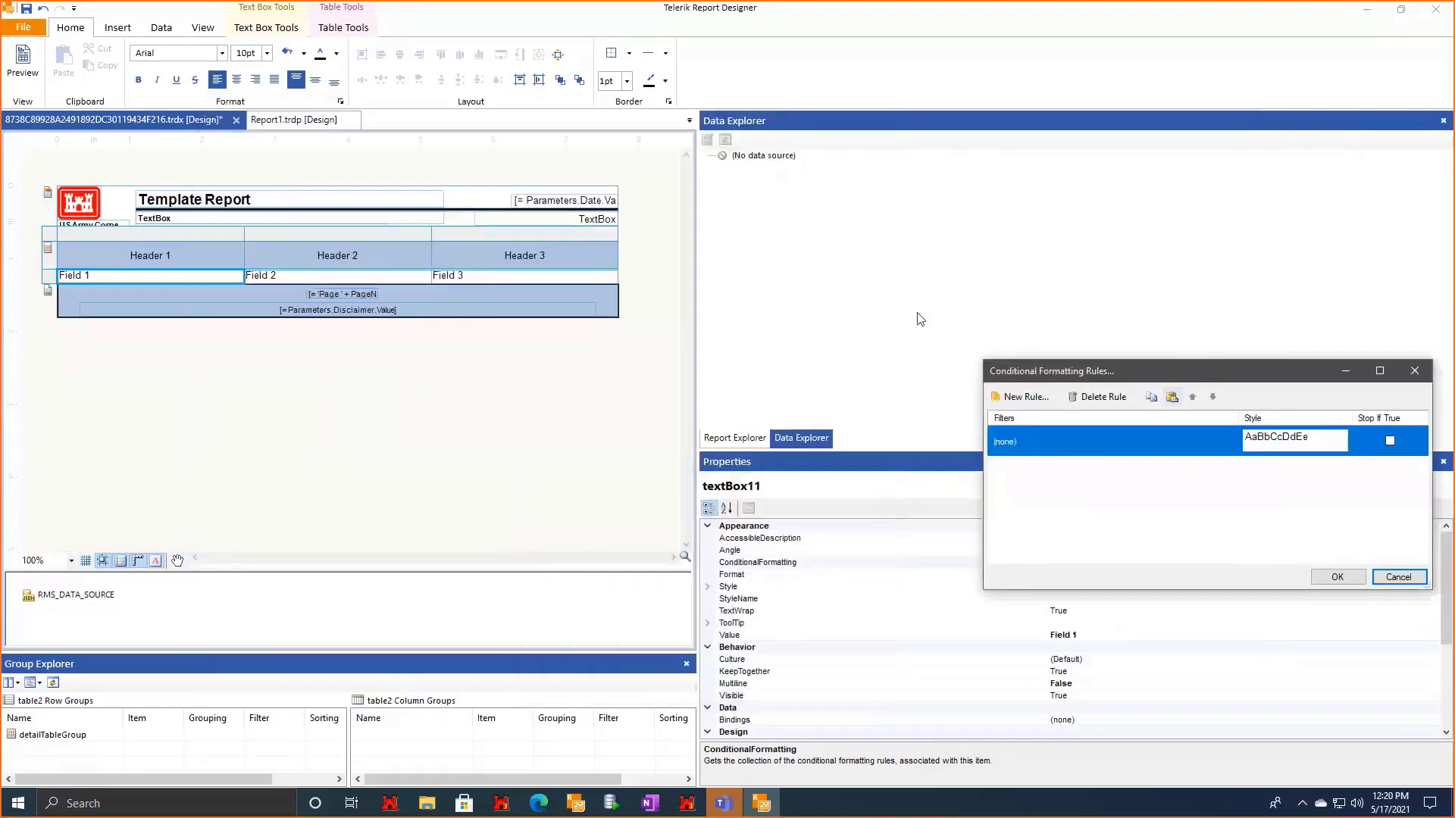
left_click(1084, 307)
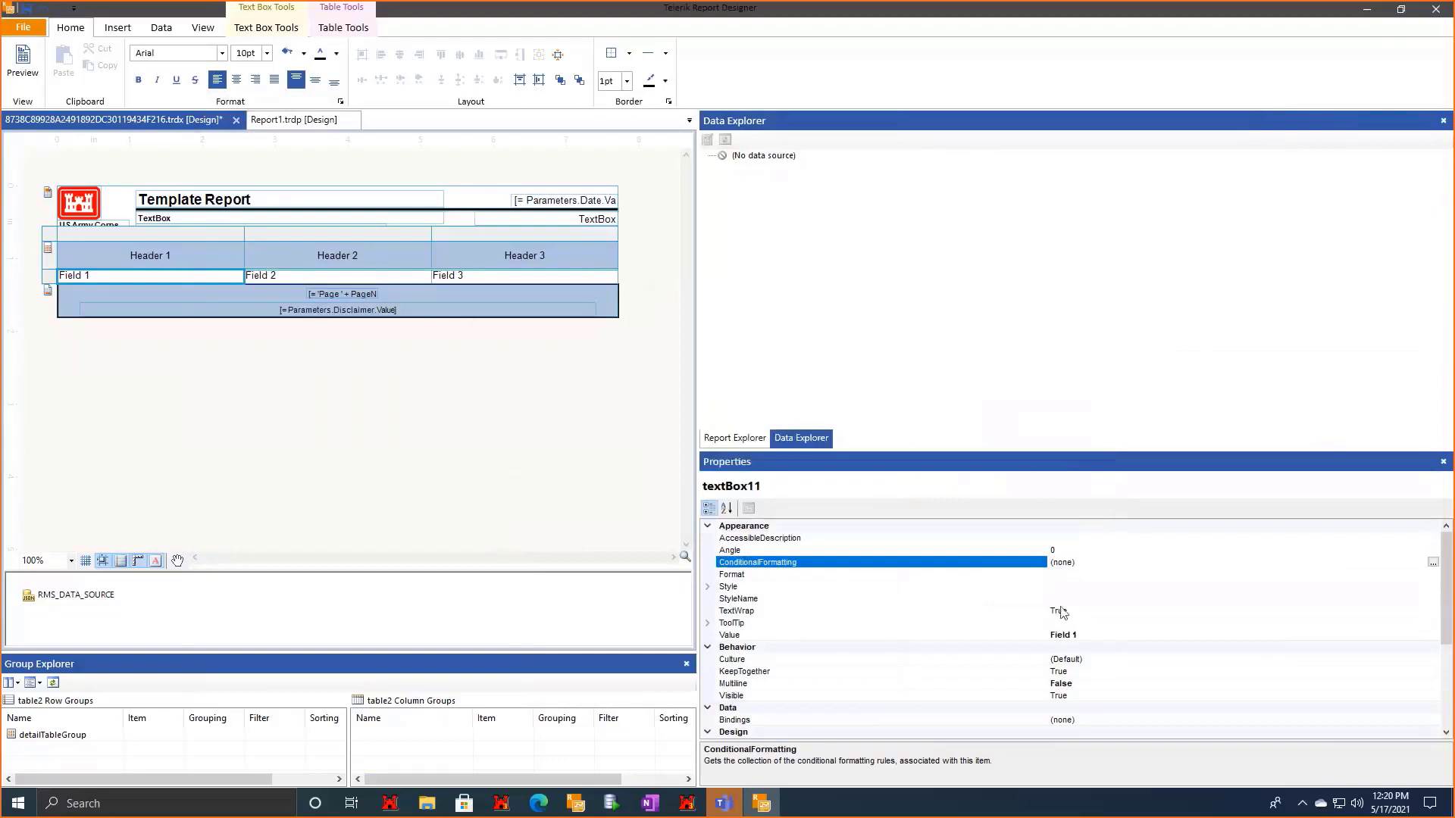
Look over the commands available for the Field 1 text box and dismiss them without choosing any.
scroll(1073, 629, "down", 1)
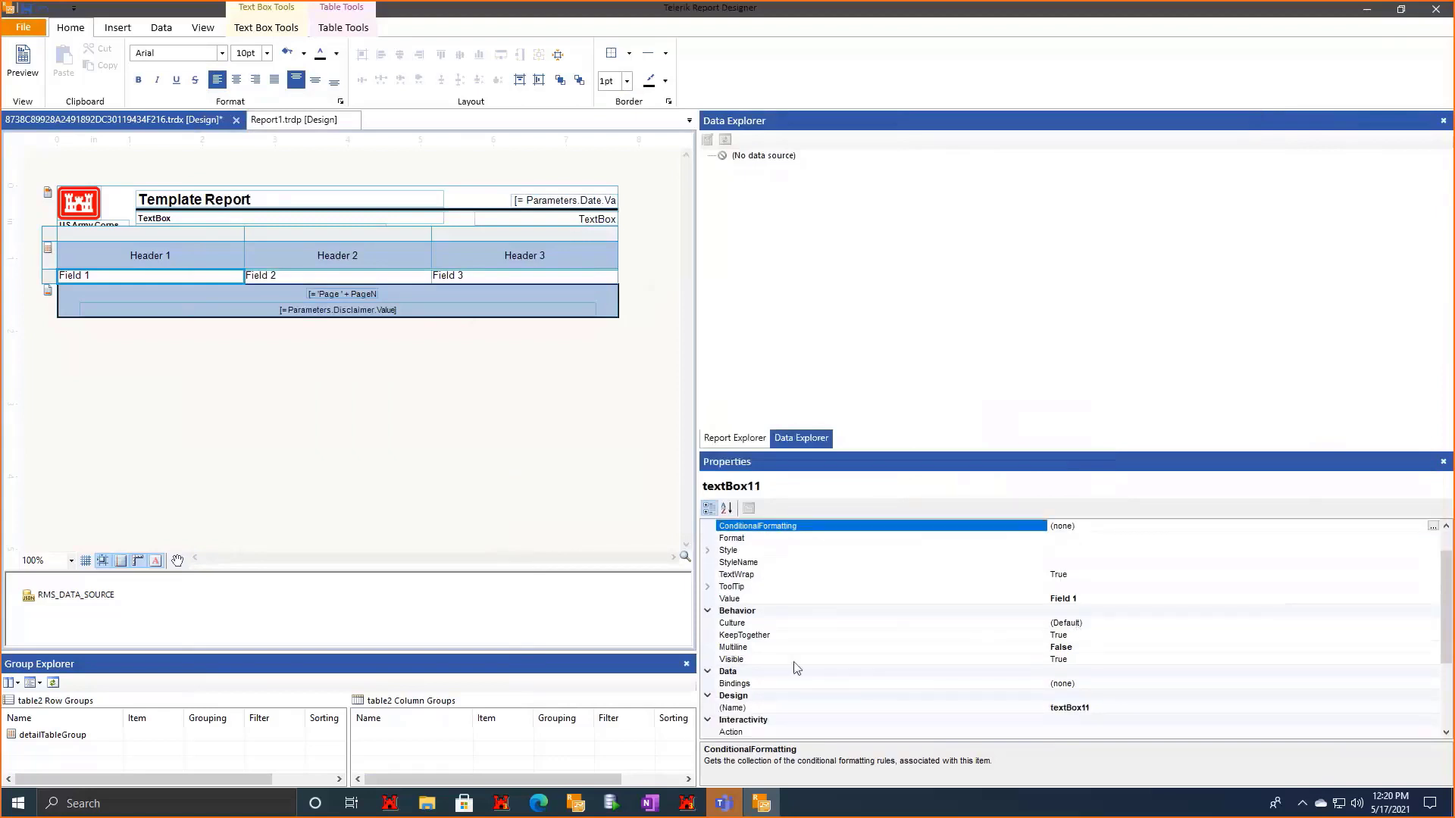
scroll(796, 673, "down", 1)
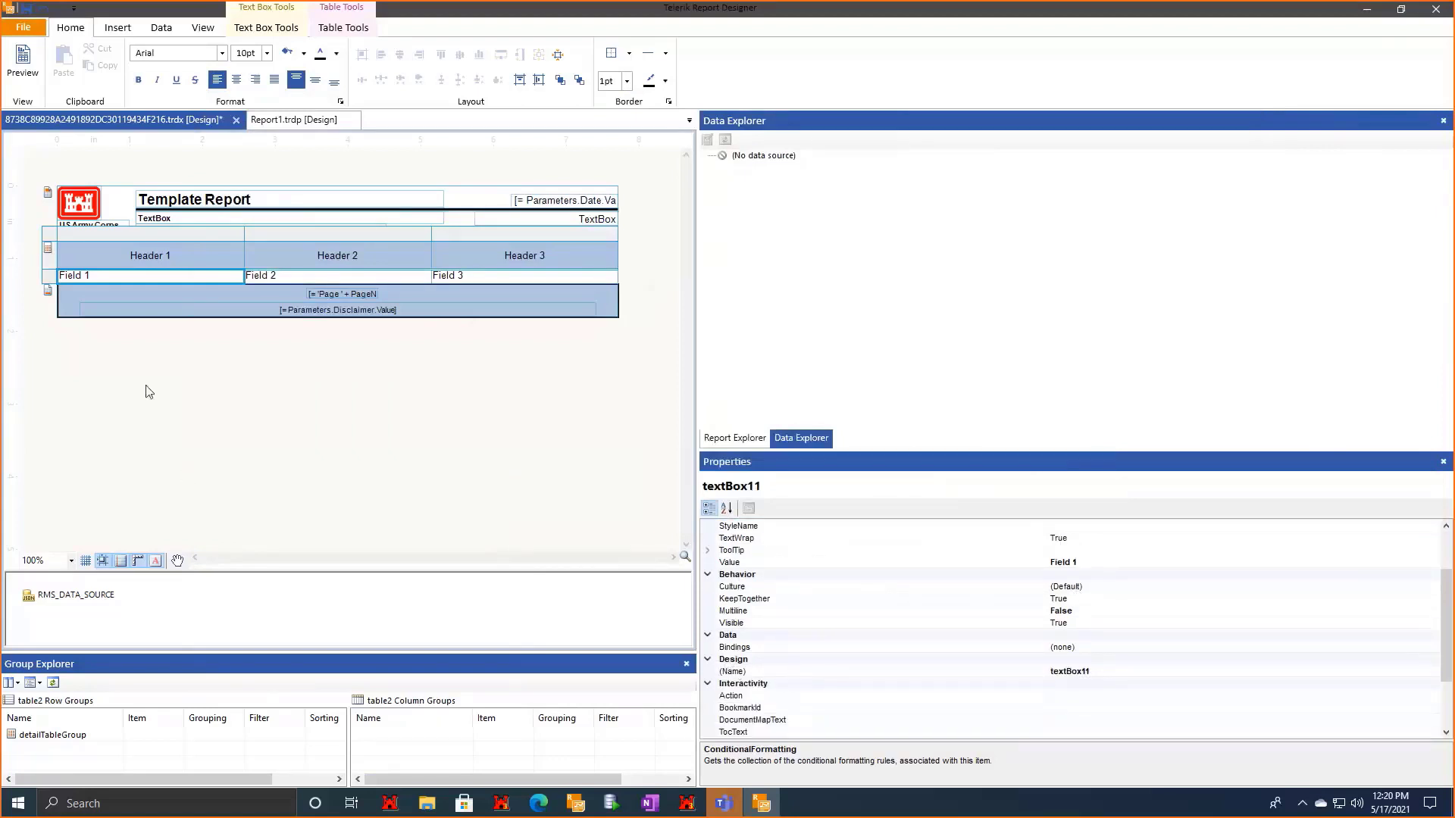
left_click(200, 357)
left_click(170, 279)
right_click(170, 277)
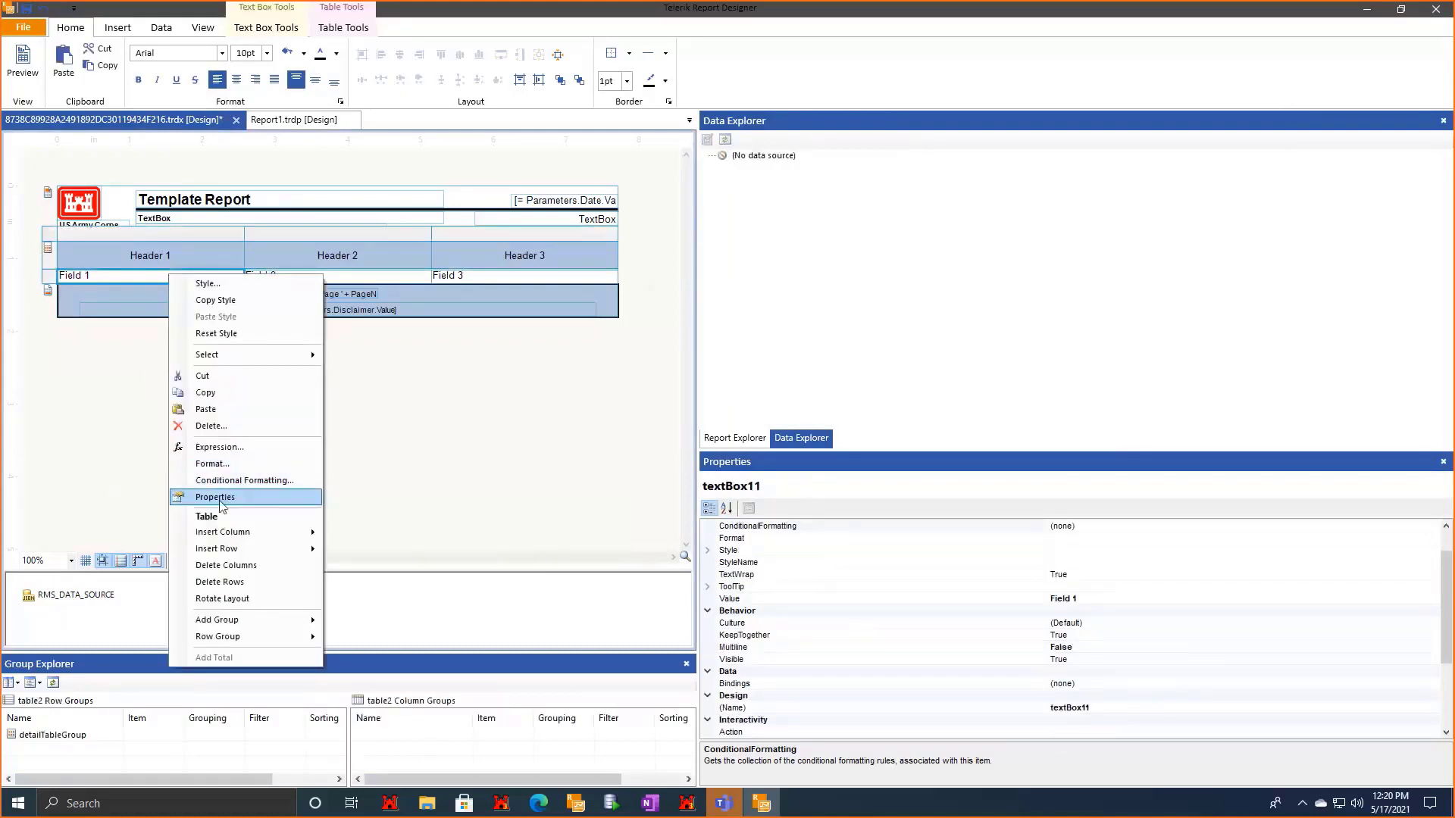
left_click(451, 496)
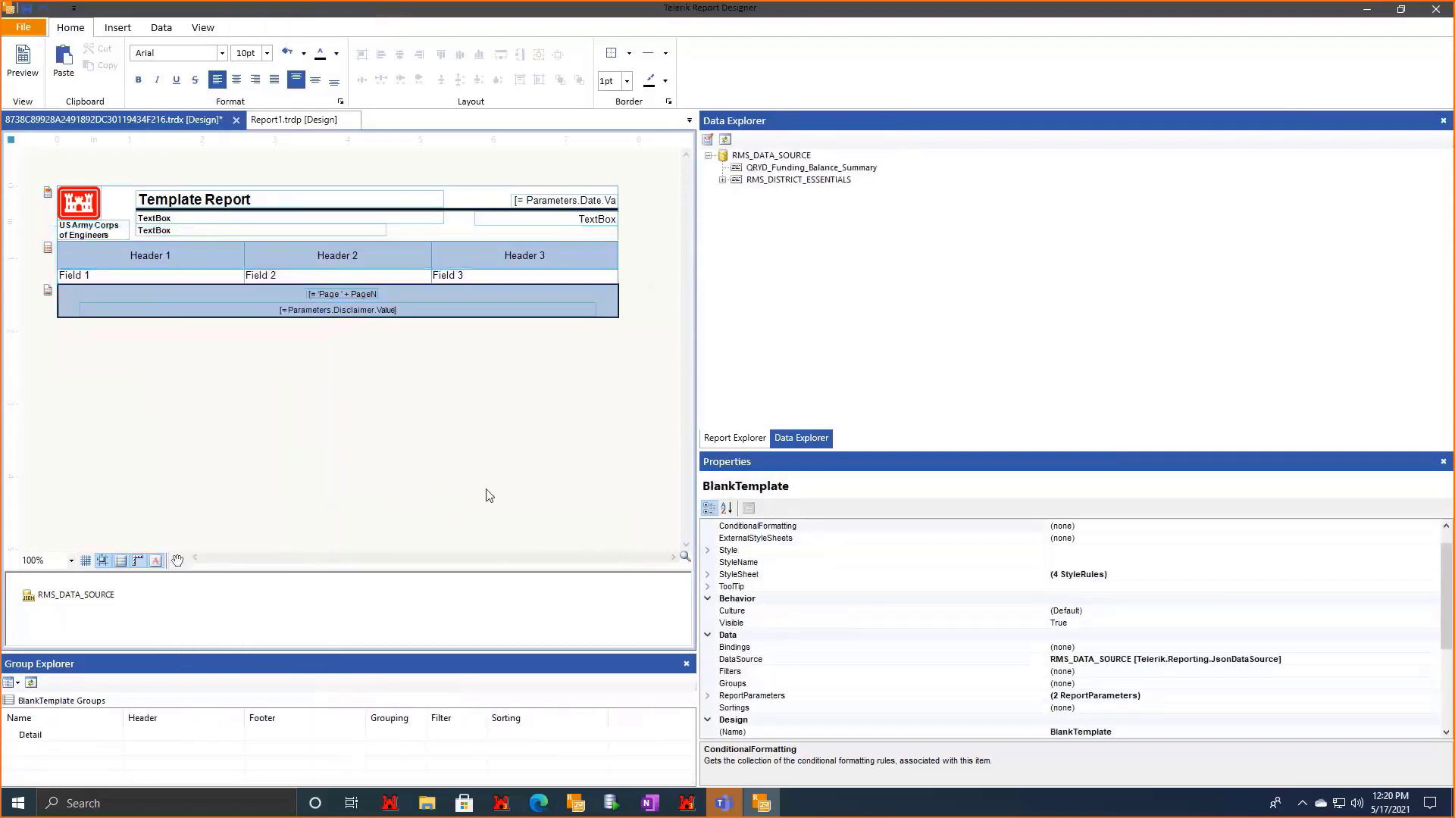
Select Field 1 again and review its properties down to the layout settings.
left_click(121, 278)
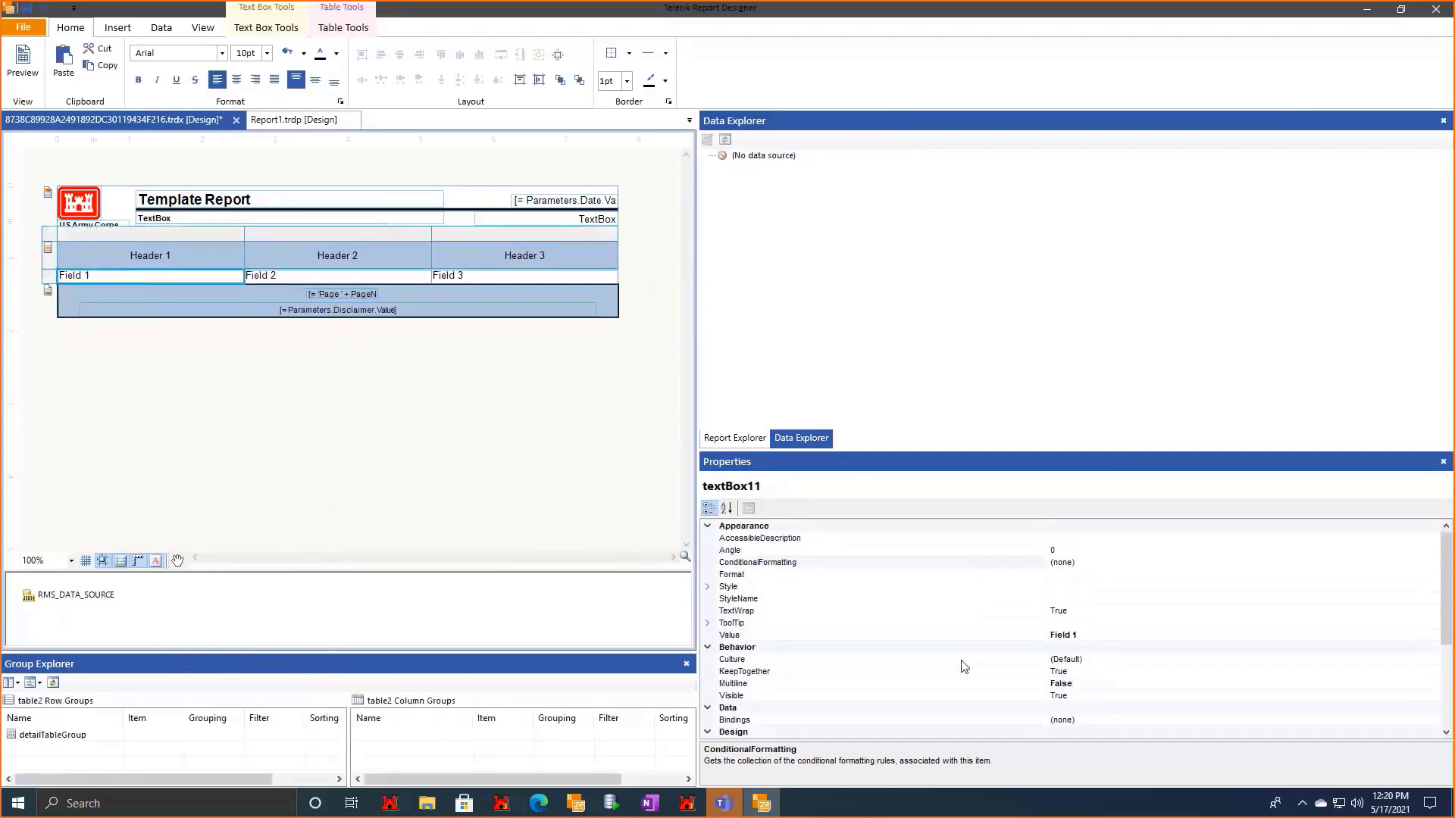
scroll(964, 665, "down", 3)
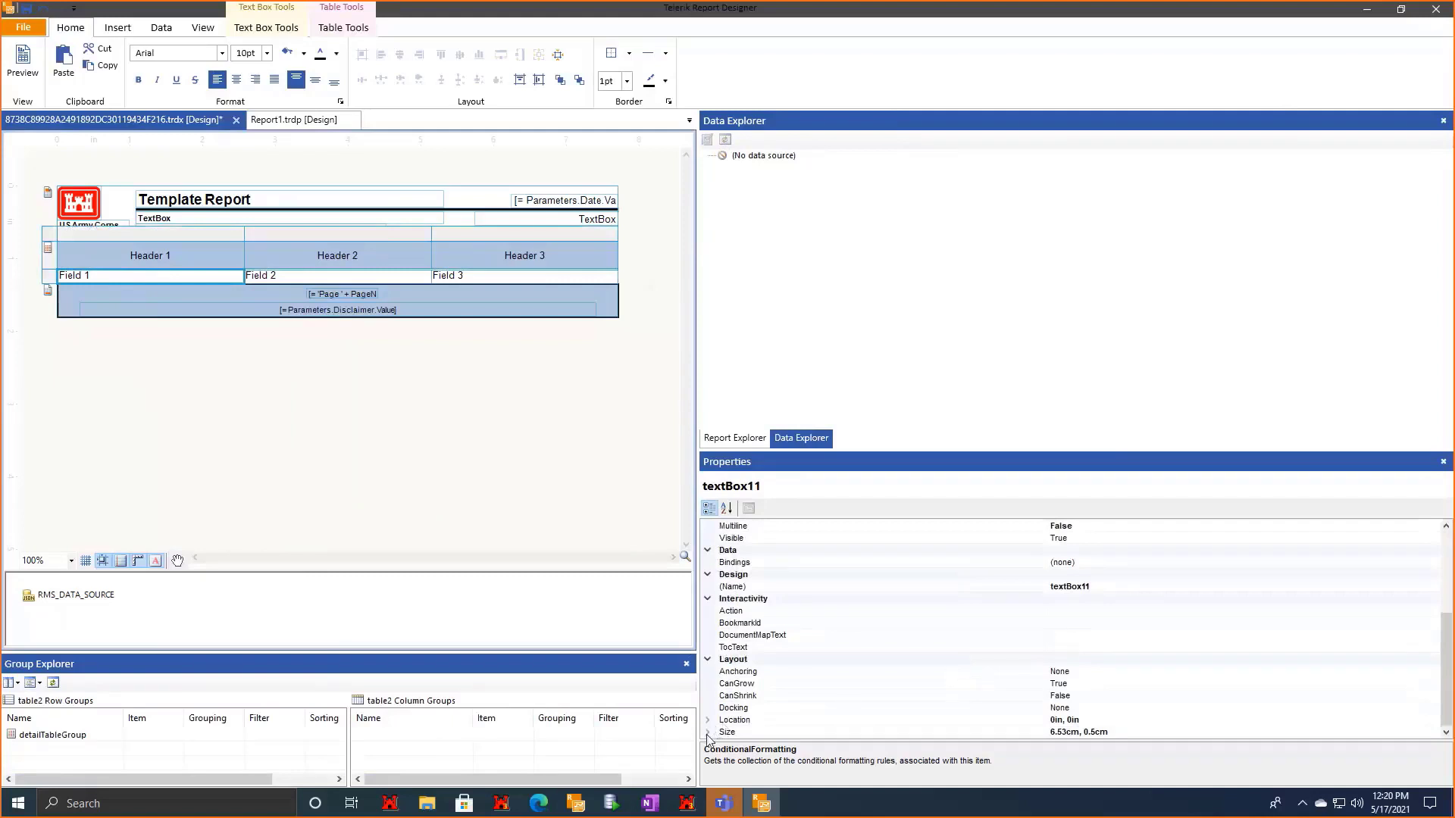
scroll(854, 689, "up", 3)
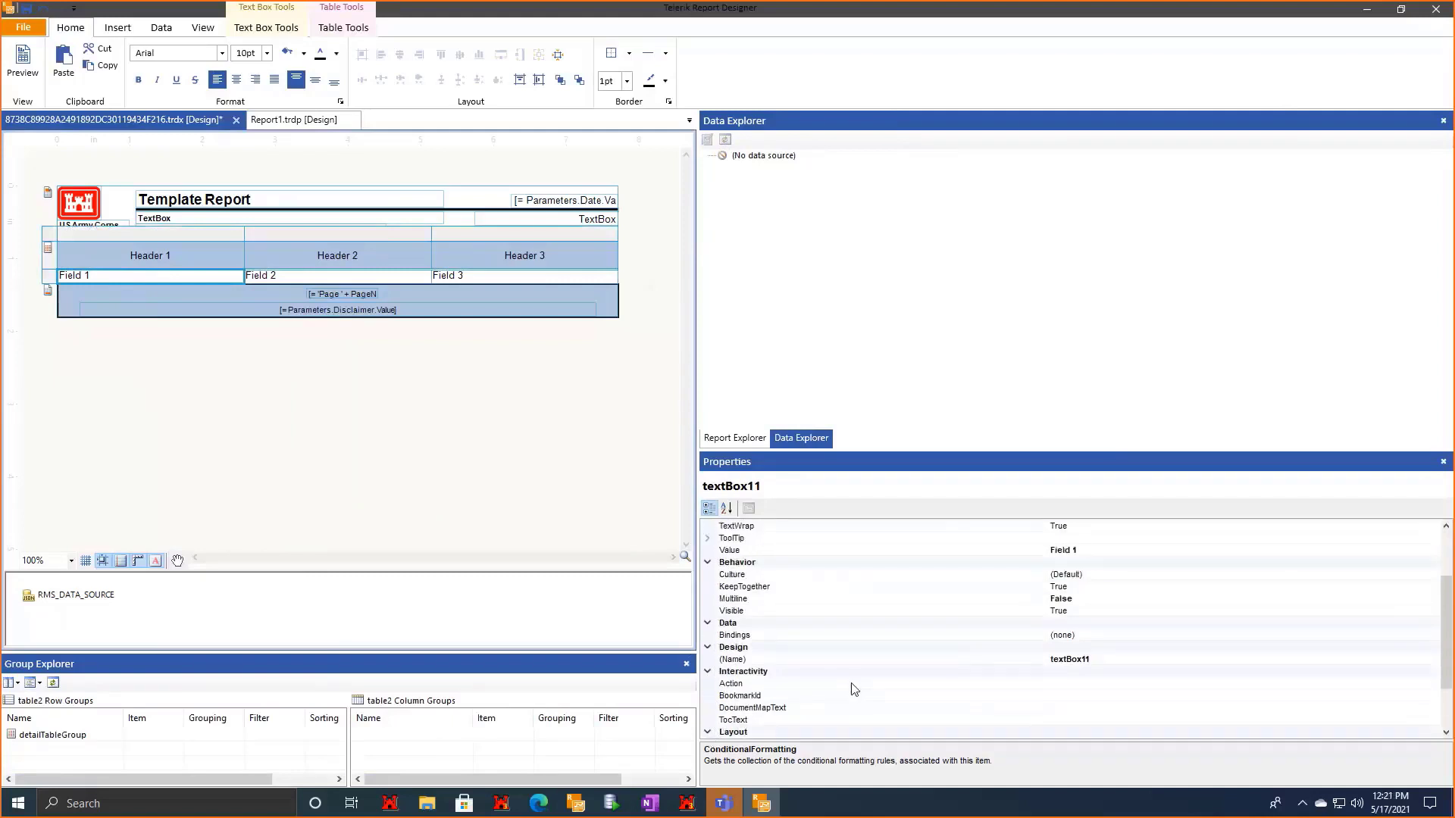
scroll(834, 692, "up", 2)
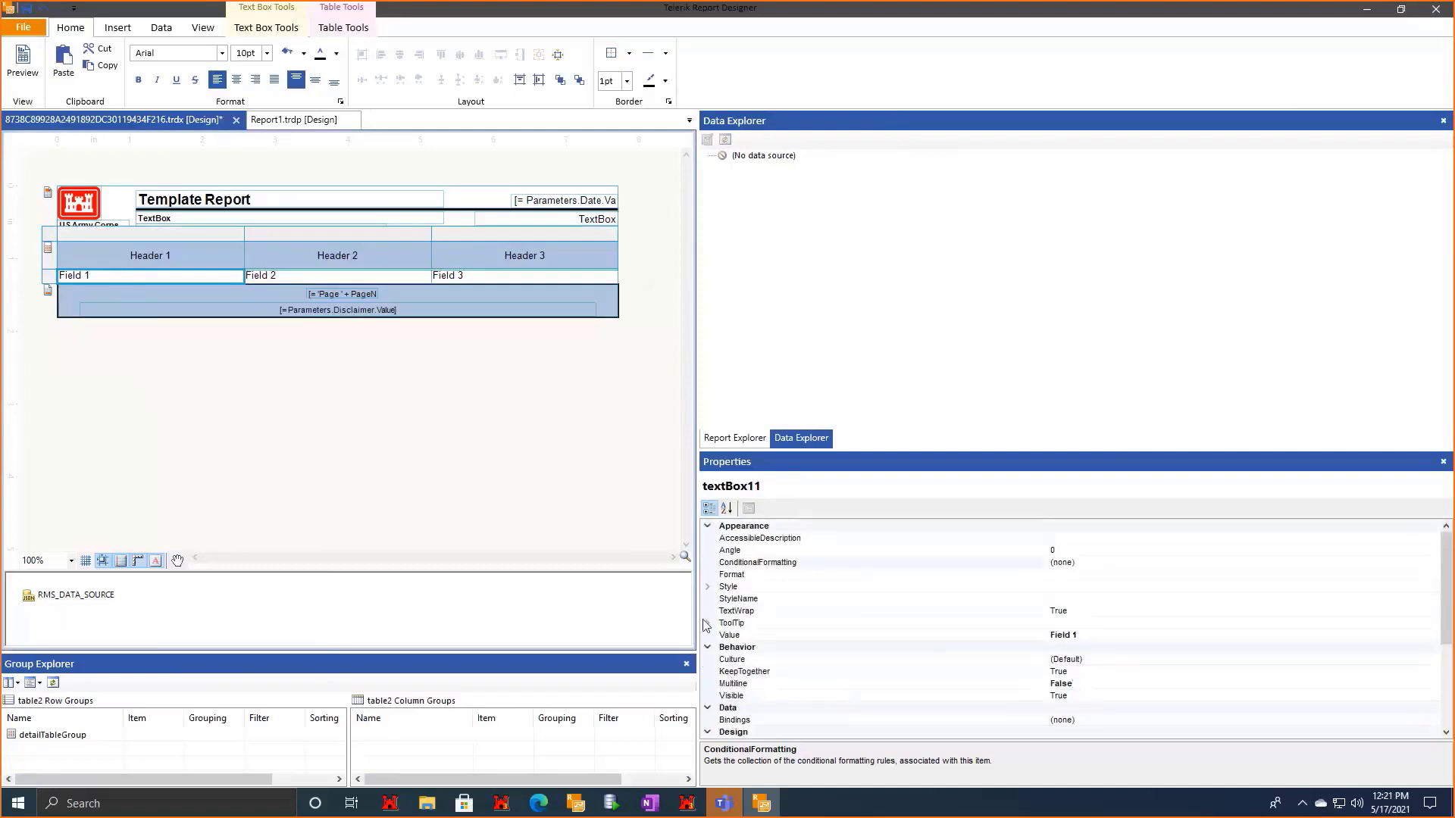
Expand Field 1's Style properties to examine them, collapse them, and look through the rest of the property list.
left_click(706, 624)
left_click(707, 624)
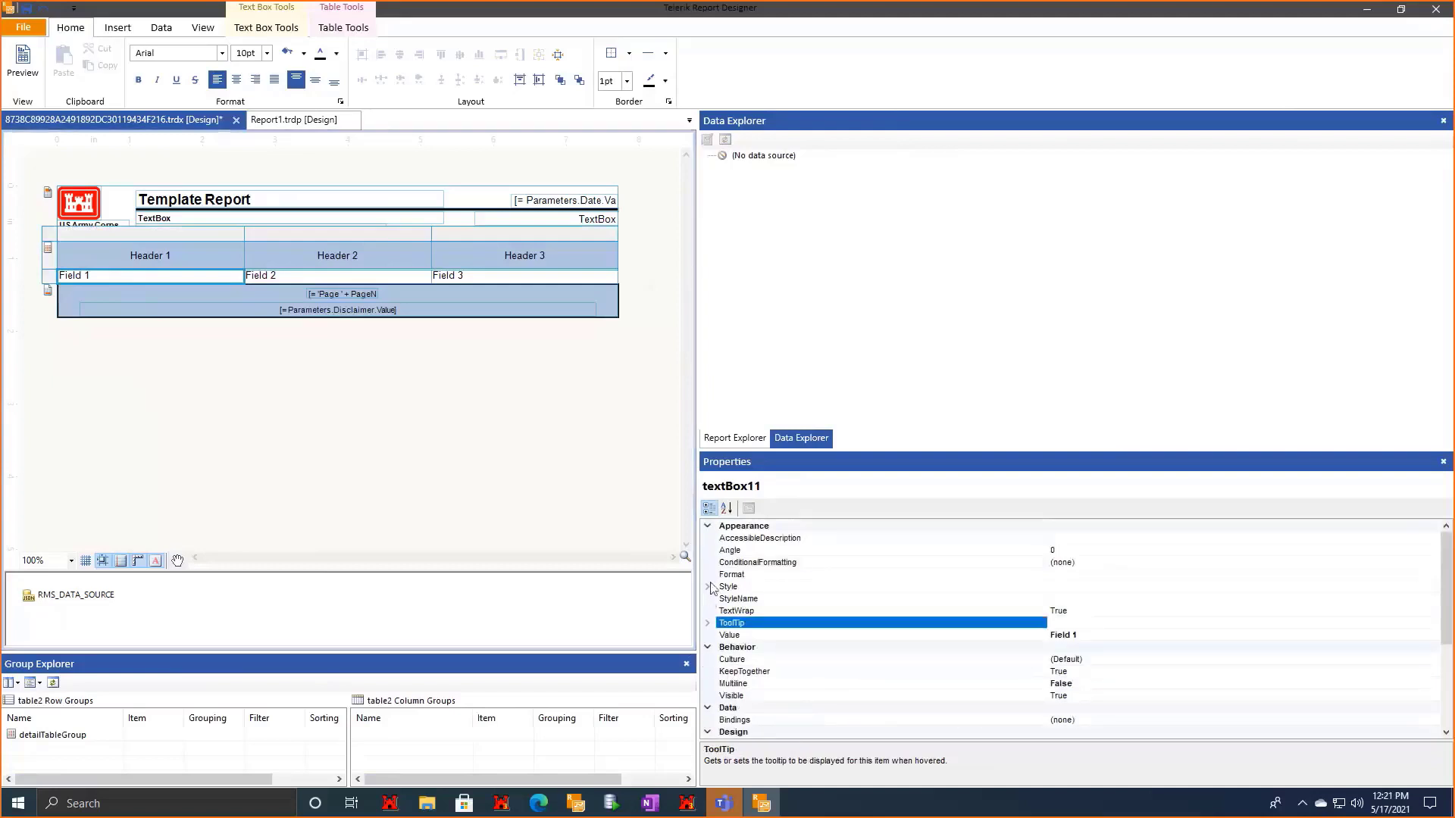
left_click(710, 589)
left_click(708, 588)
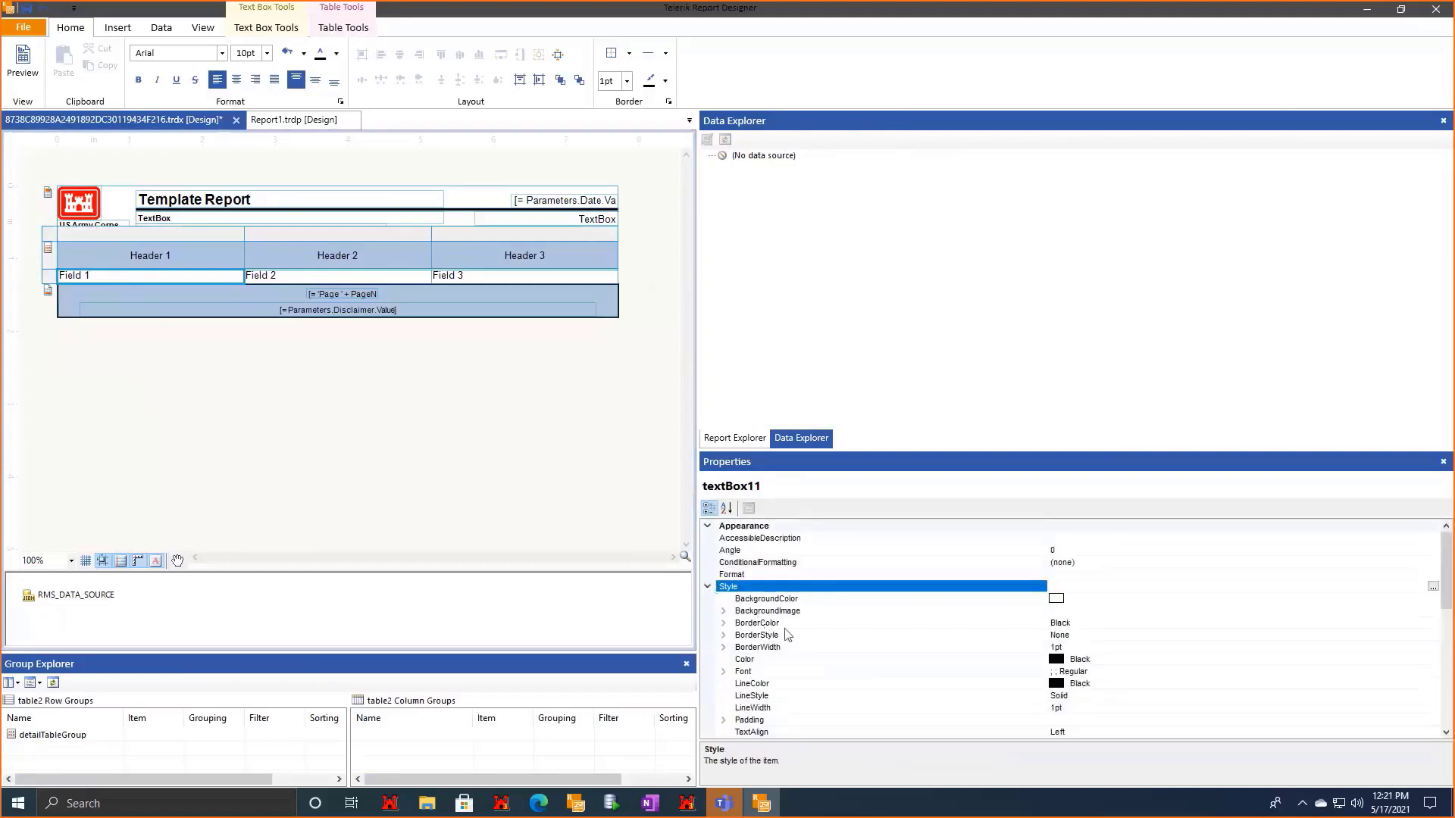
scroll(709, 590, "down", 1)
scroll(709, 590, "up", 1)
left_click(708, 587)
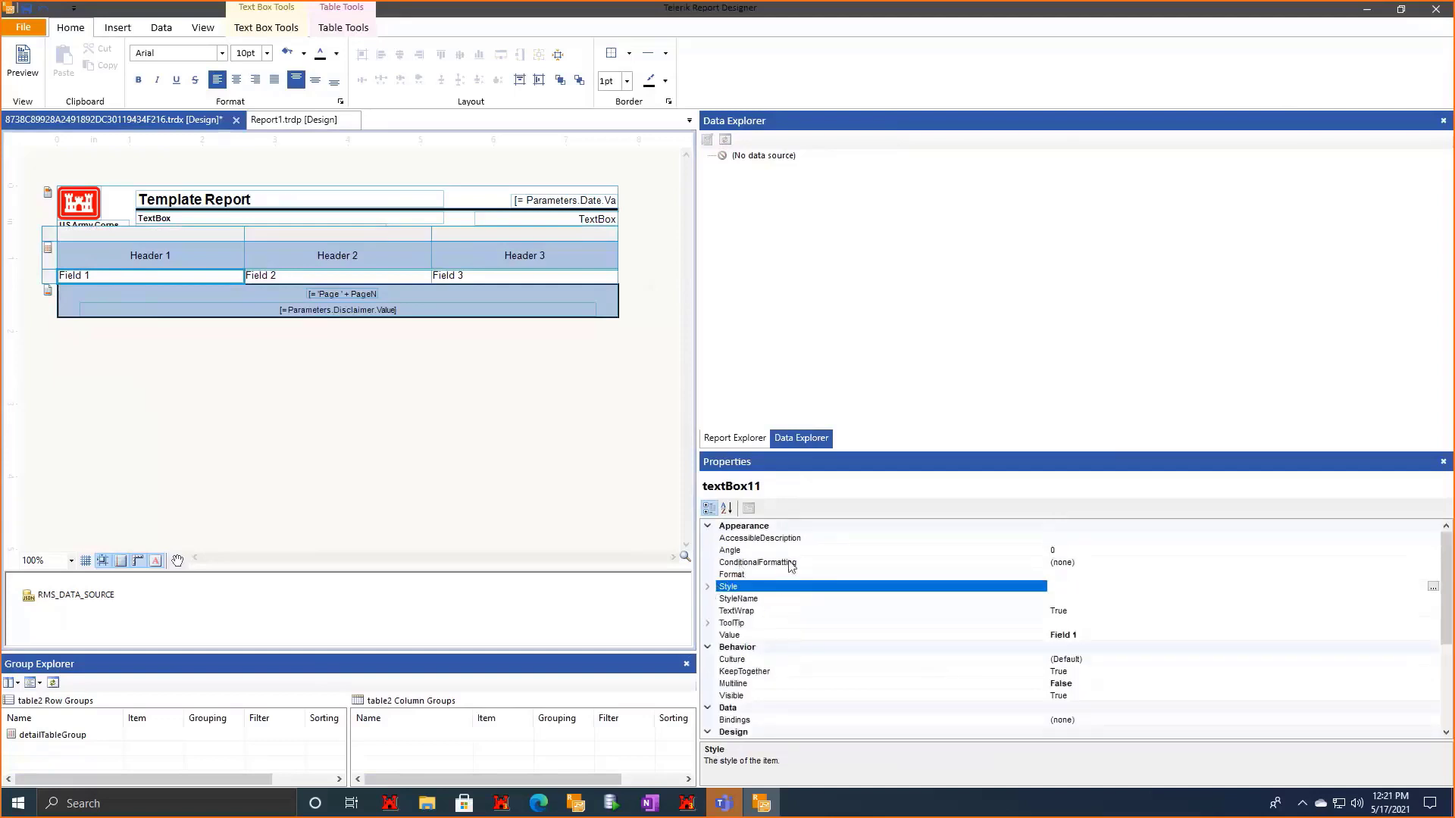
scroll(952, 597, "down", 4)
scroll(952, 603, "down", 1)
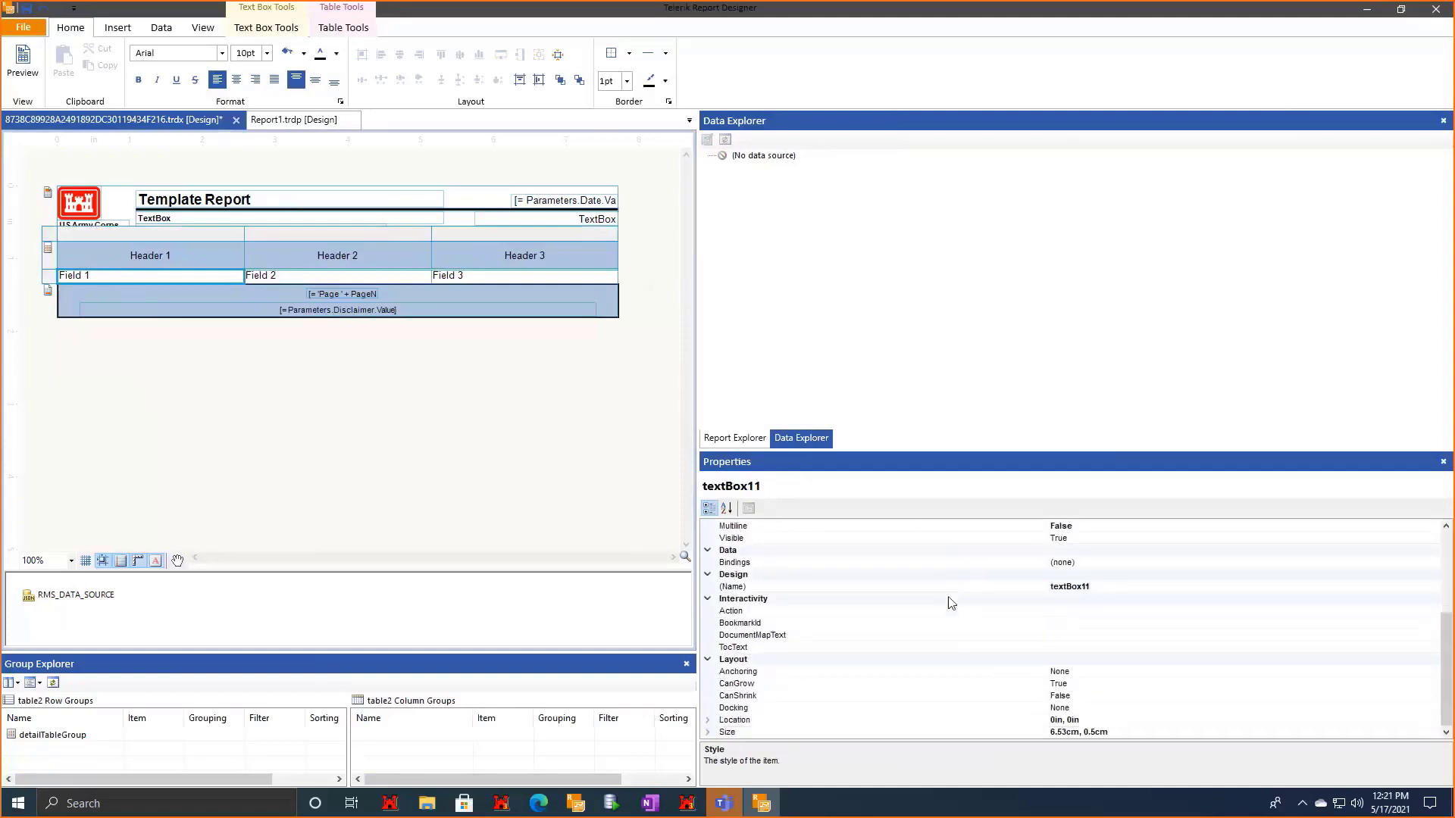
scroll(952, 604, "up", 3)
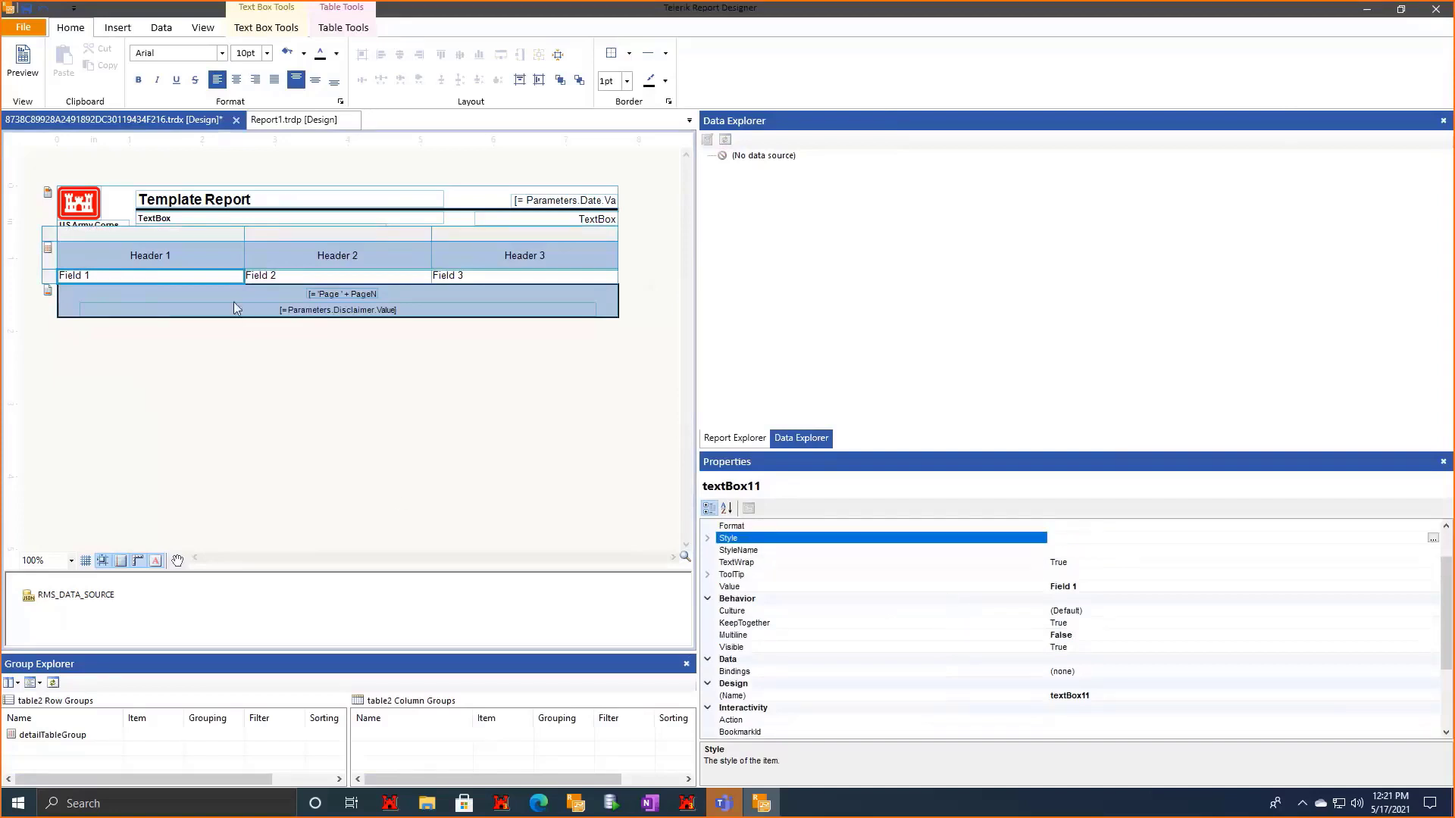
Select the Field 2 text box, review its layout properties with Location expanded, then return the selection to the report.
left_click(261, 277)
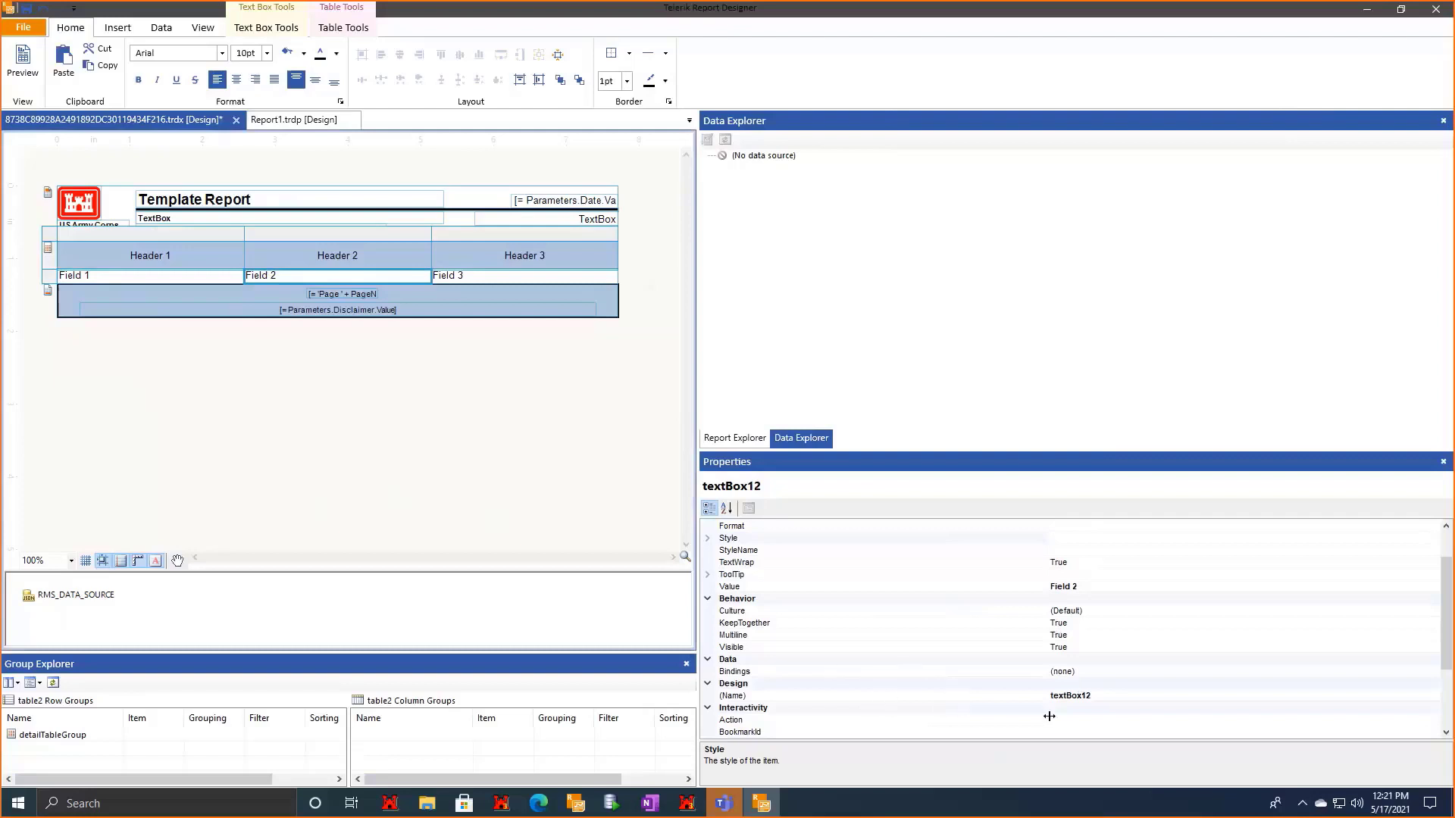
scroll(885, 703, "down", 3)
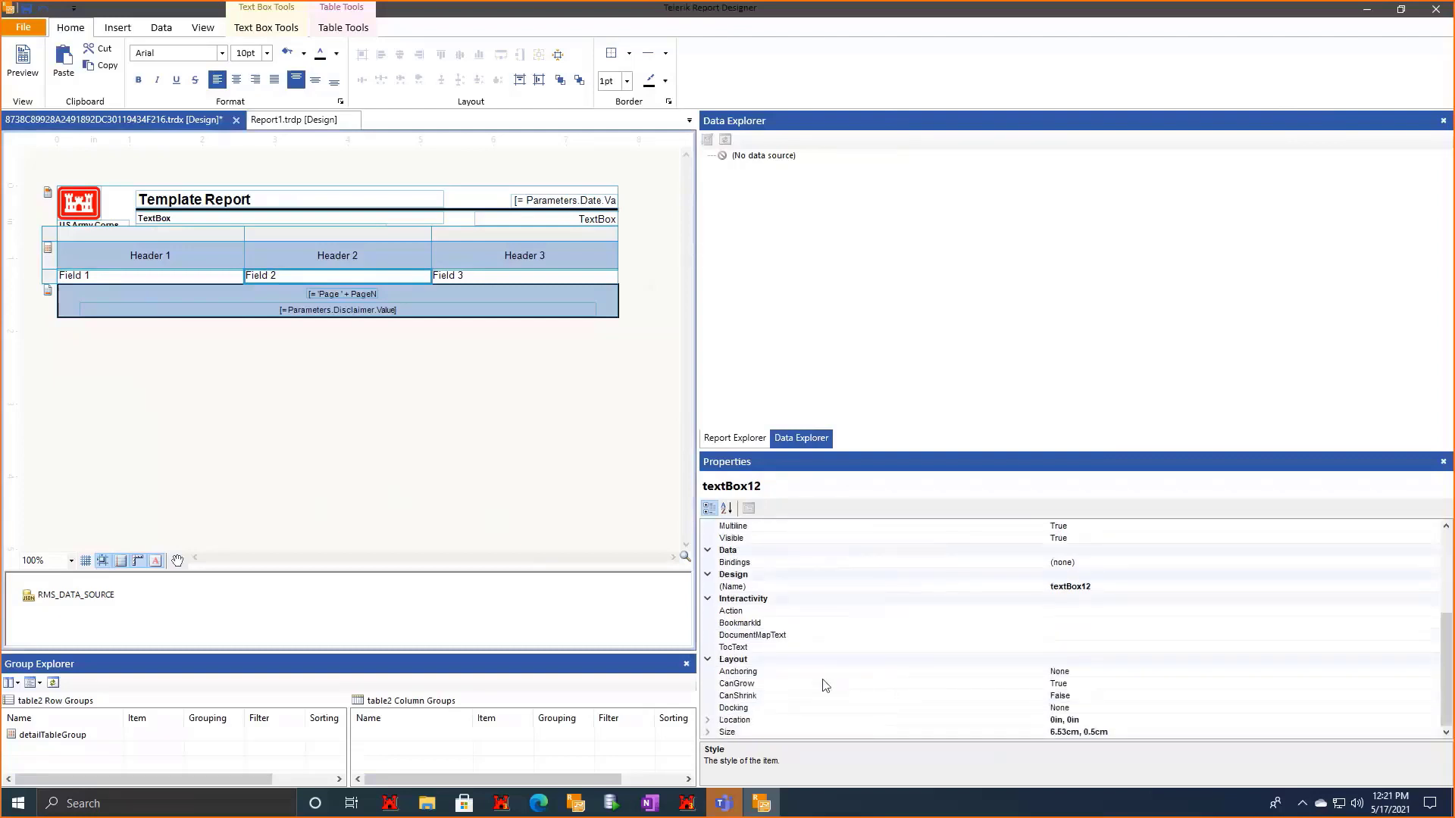
scroll(826, 685, "up", 1)
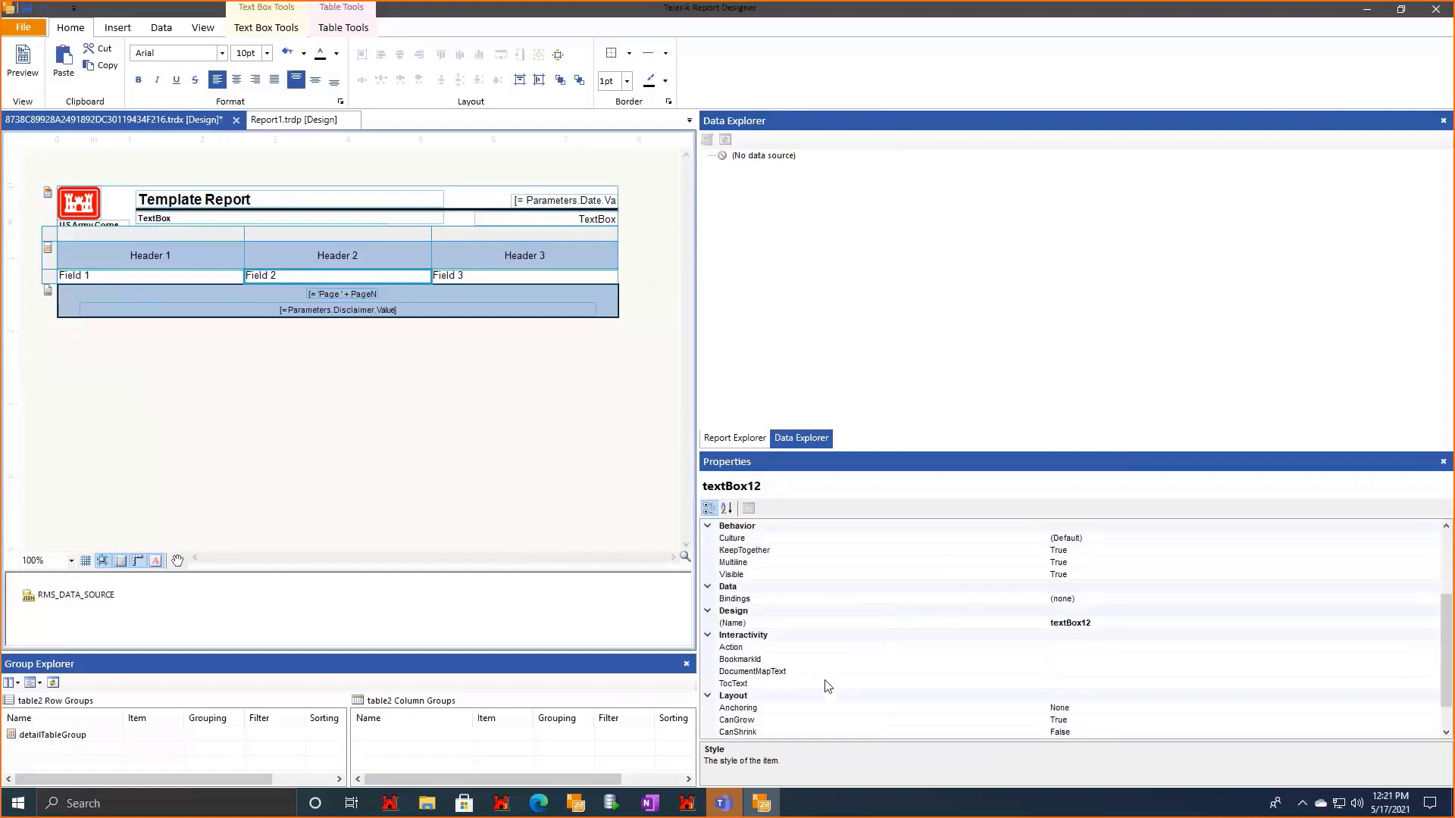
scroll(827, 686, "down", 1)
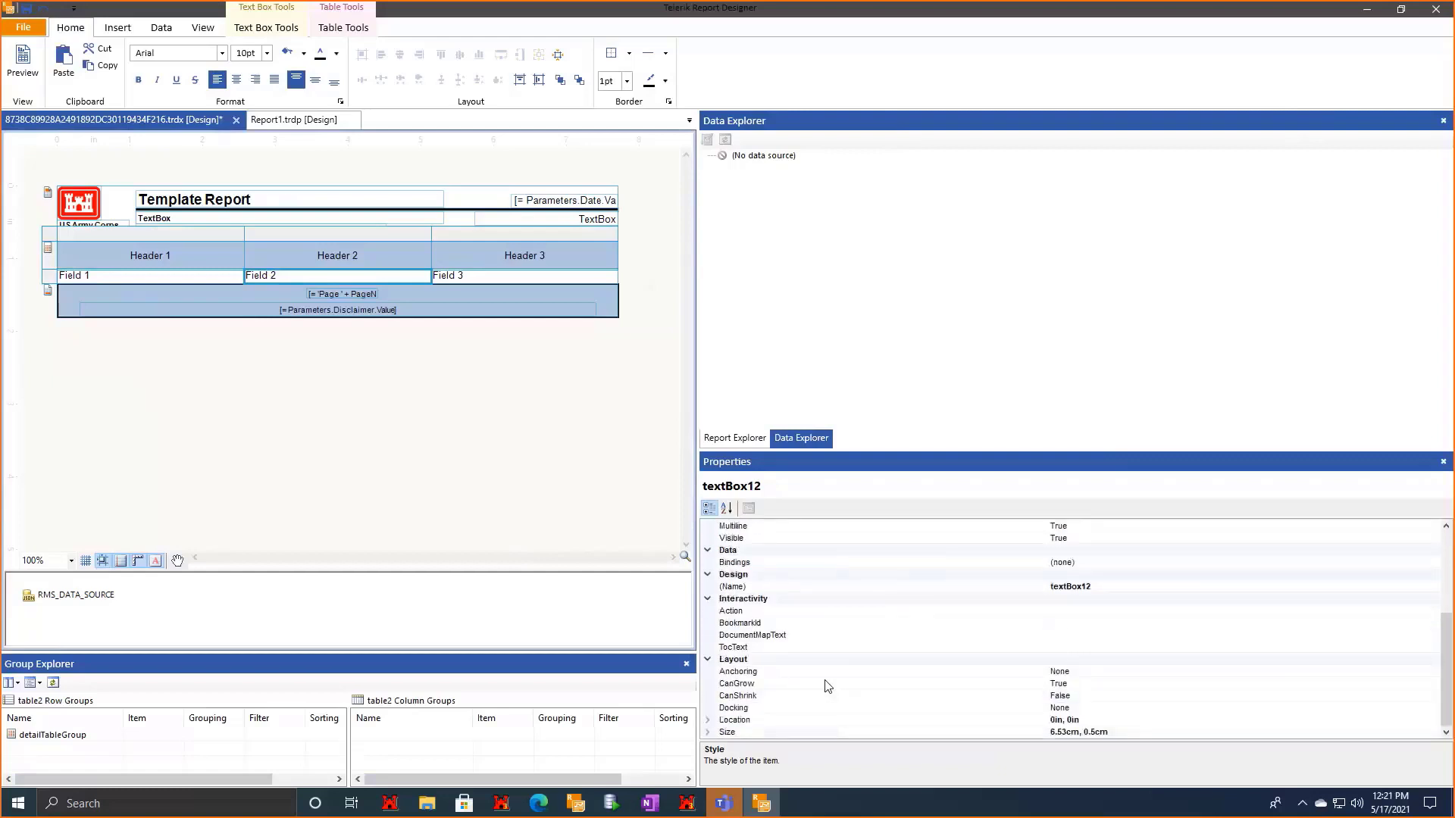
left_click(708, 721)
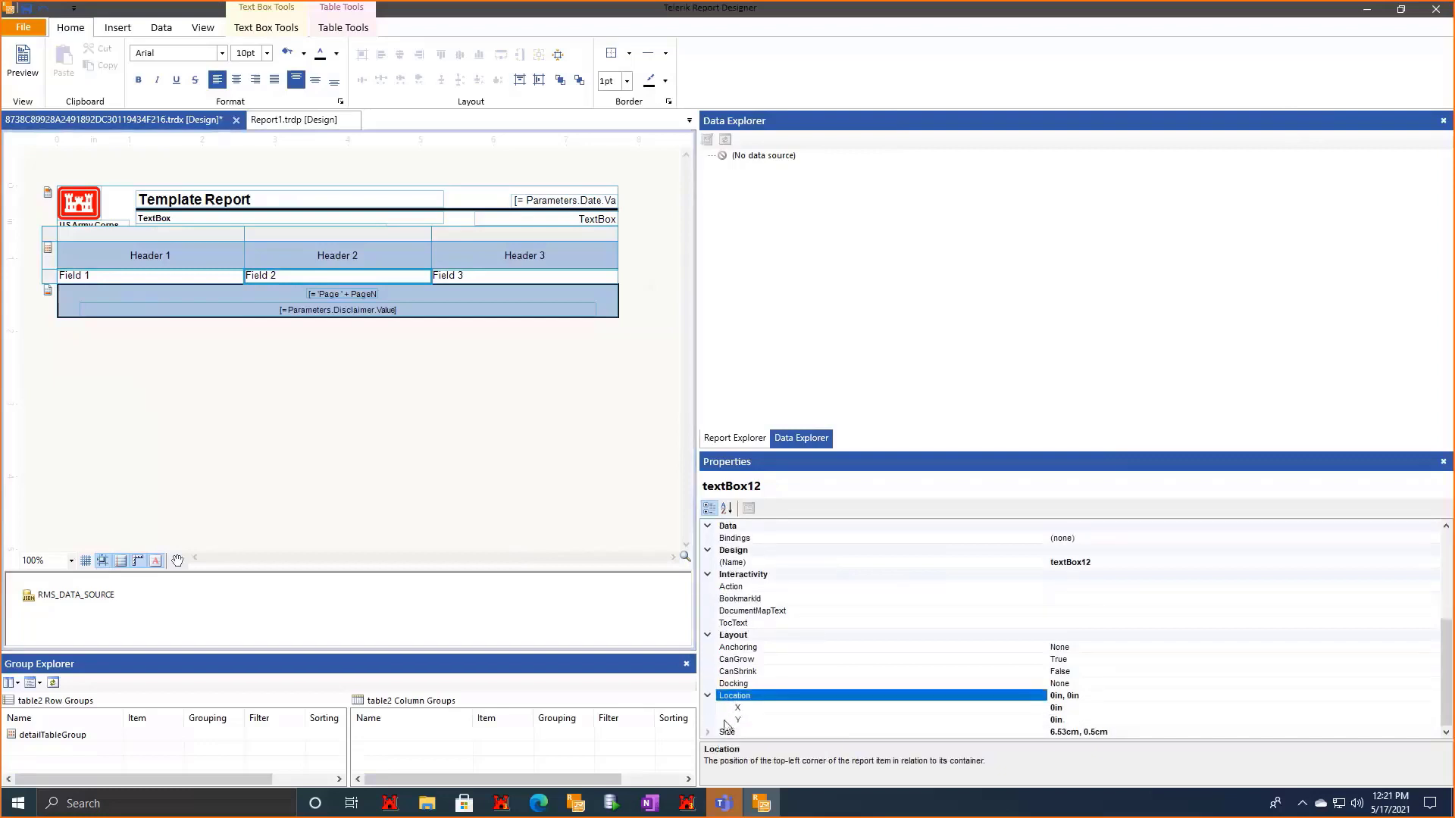
left_click(404, 380)
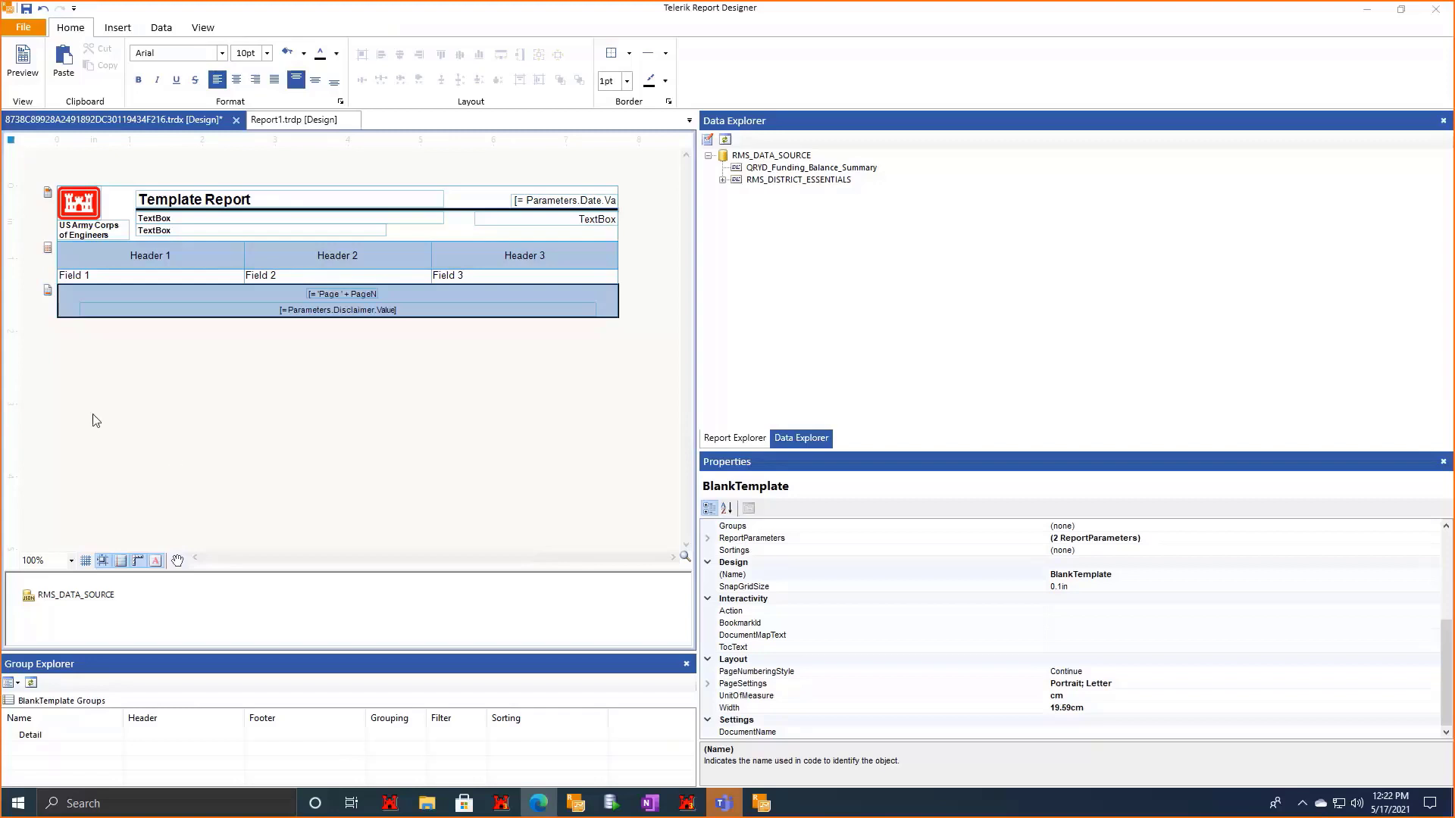
Select the whole table to check its data properties, and open the expression of the Field 1 text box for editing.
left_click(107, 278)
left_click(50, 238)
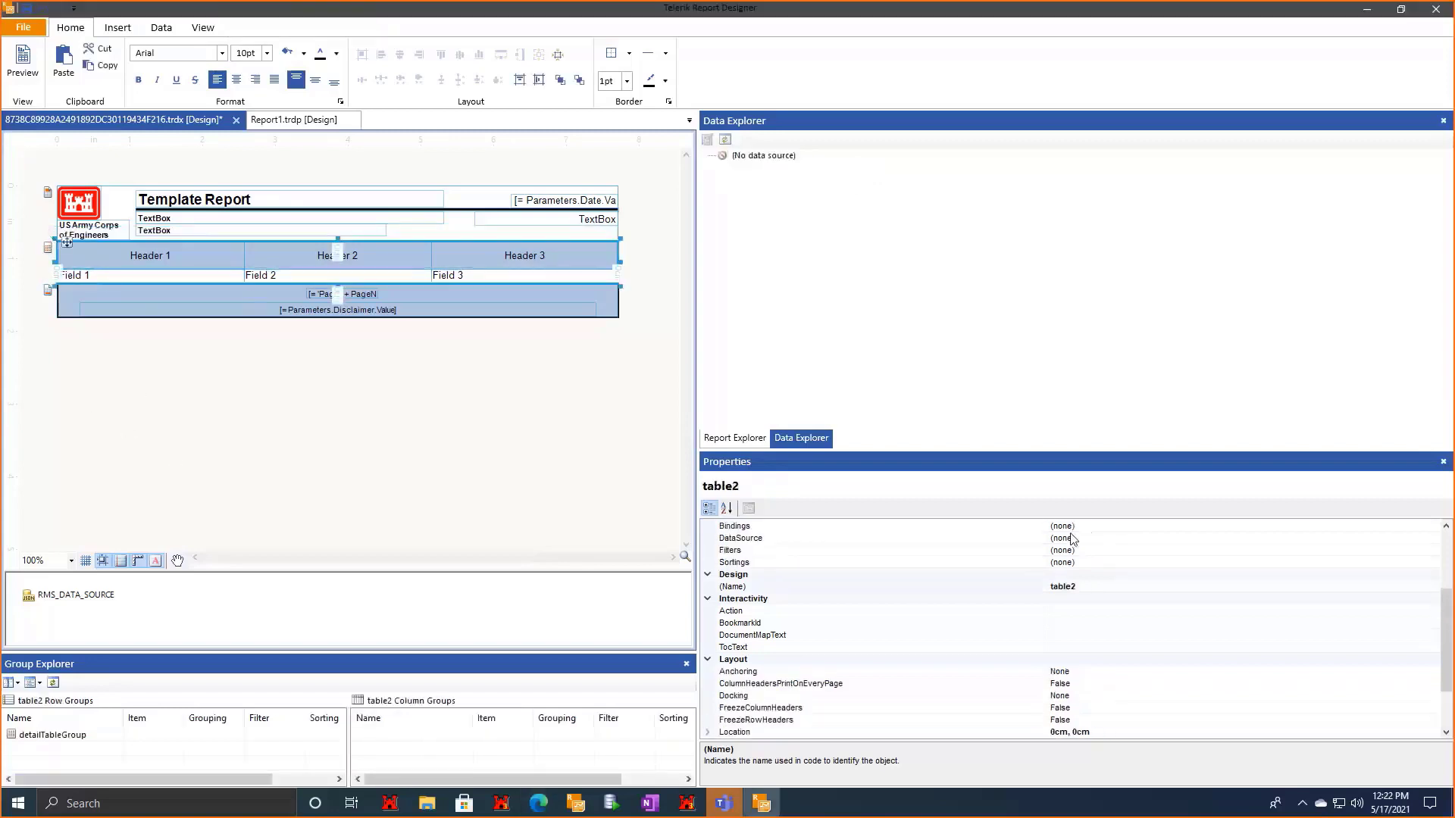
left_click(110, 275)
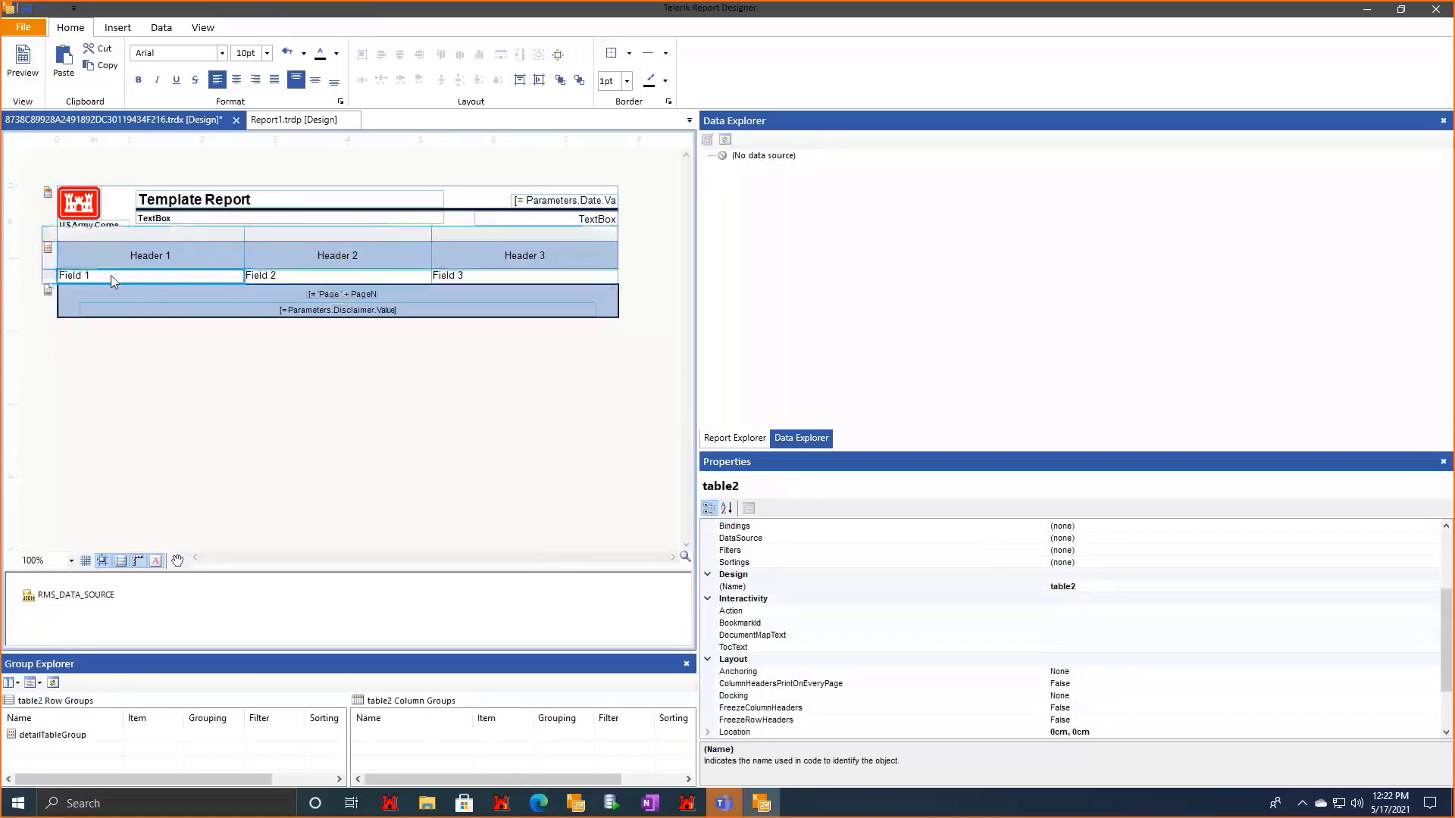
right_click(110, 275)
left_click(196, 446)
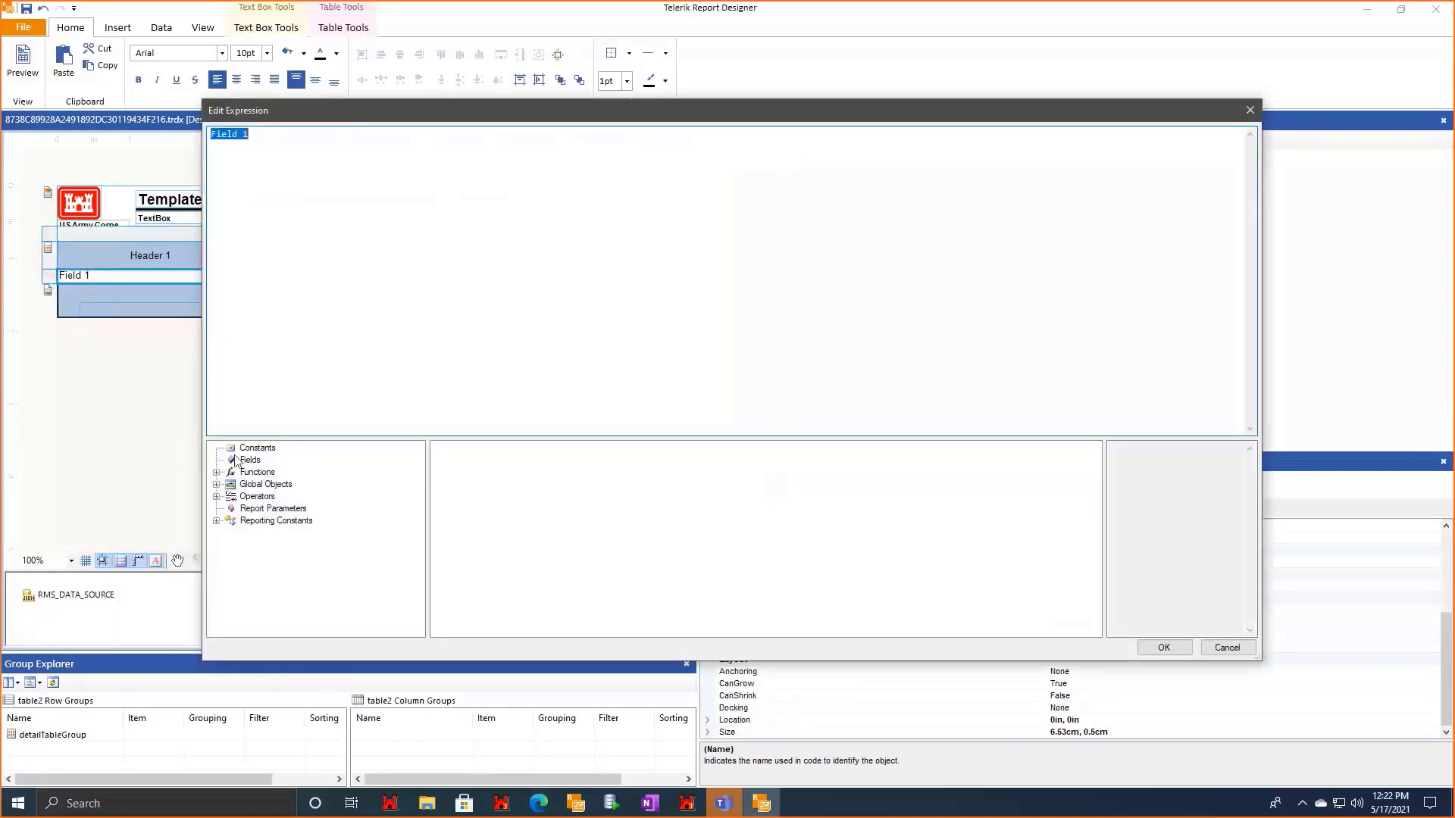
Examine the Aggregates functions and the description of AllDistinctValues, and close the expression editor without changing Field 1.
left_click(216, 472)
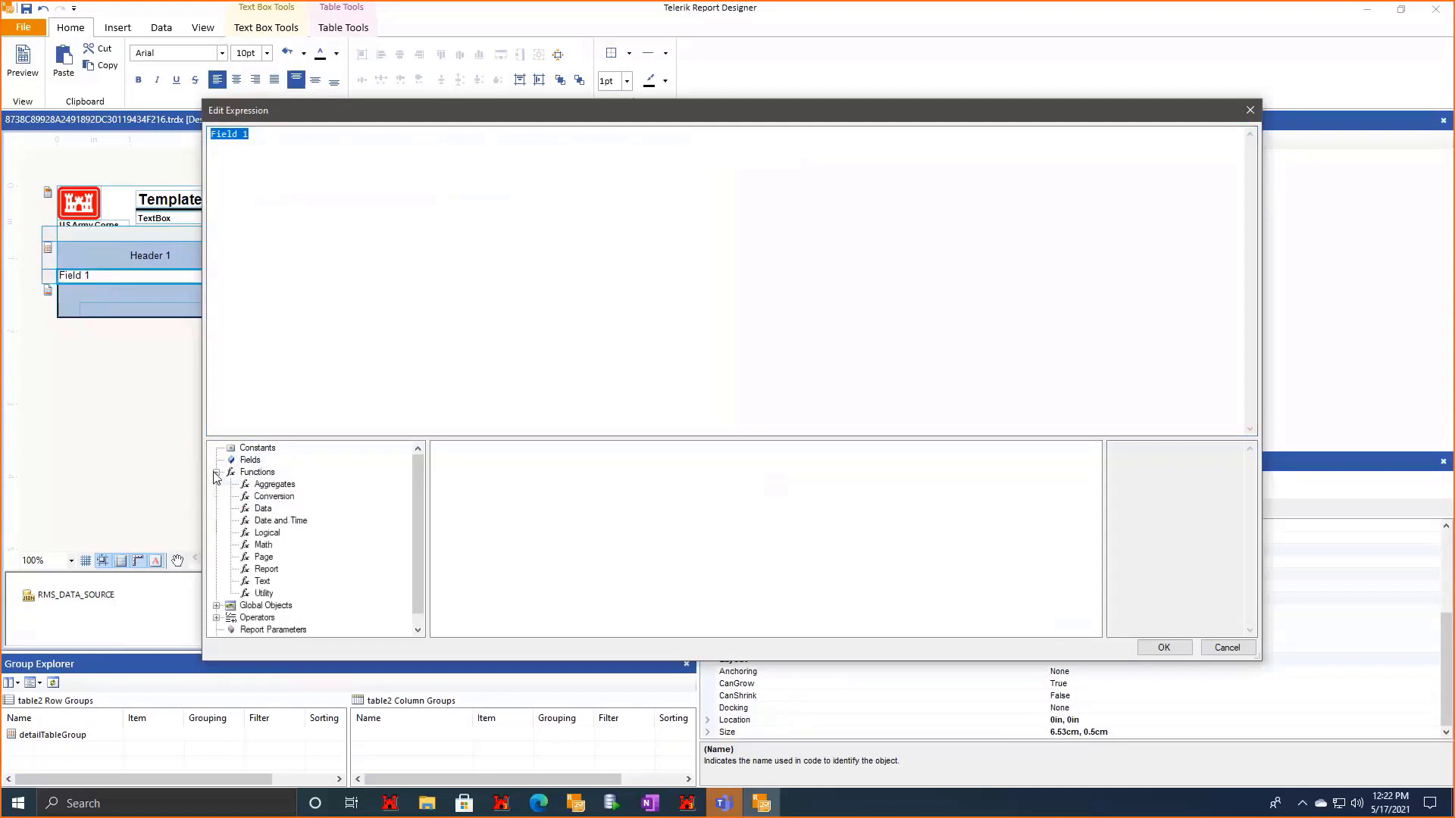
left_click(267, 486)
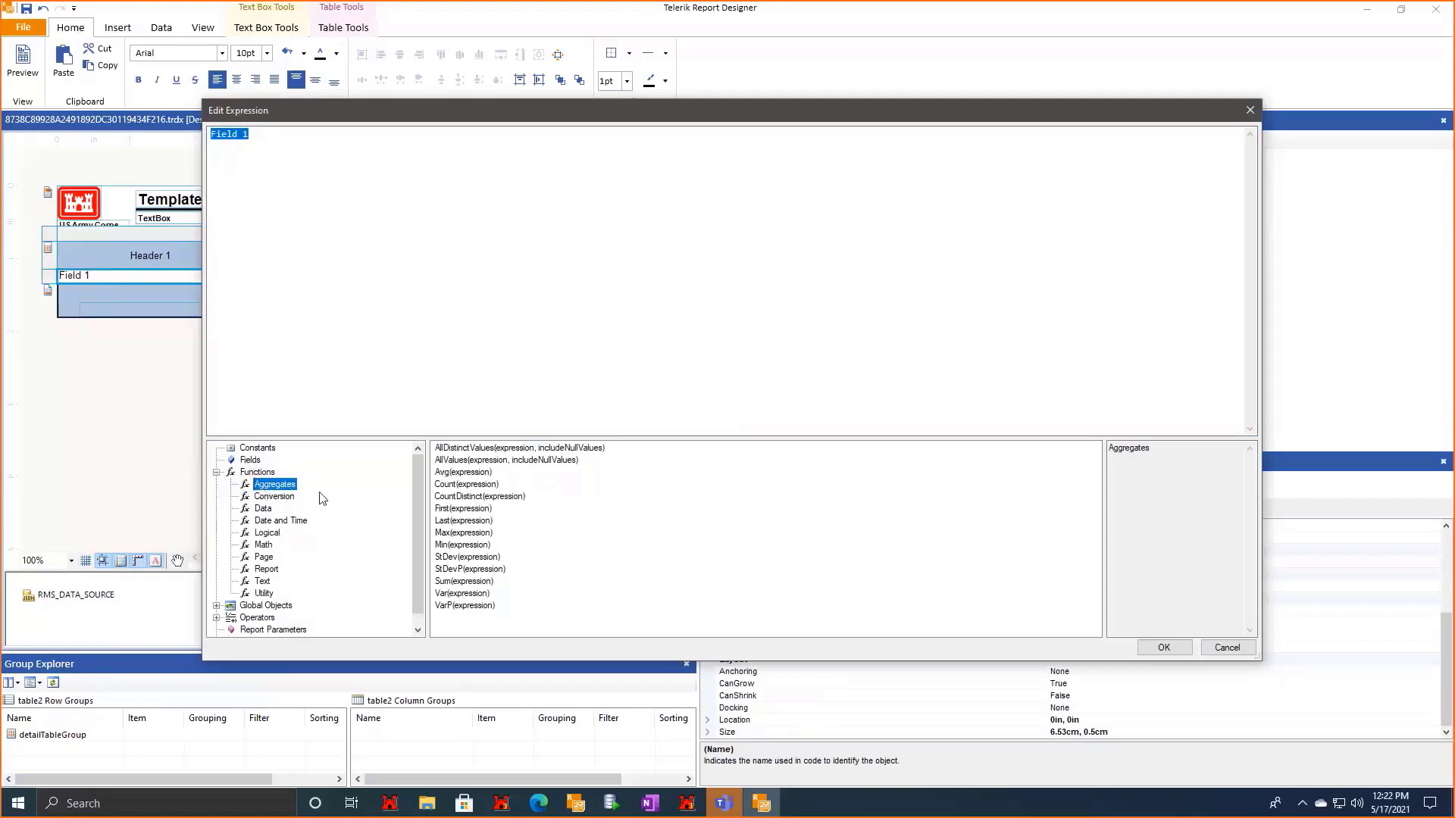
left_click(479, 449)
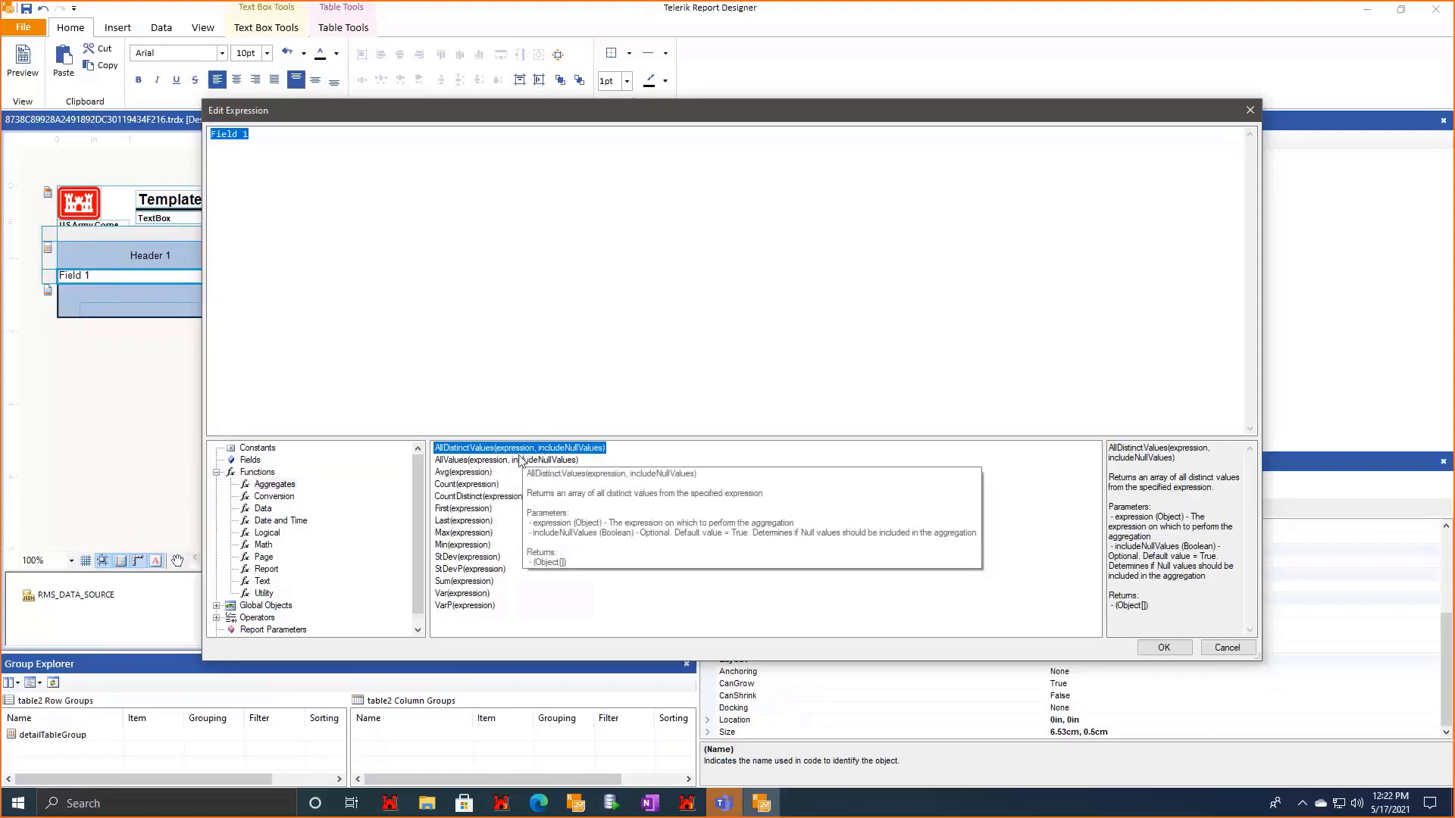
left_click(275, 484)
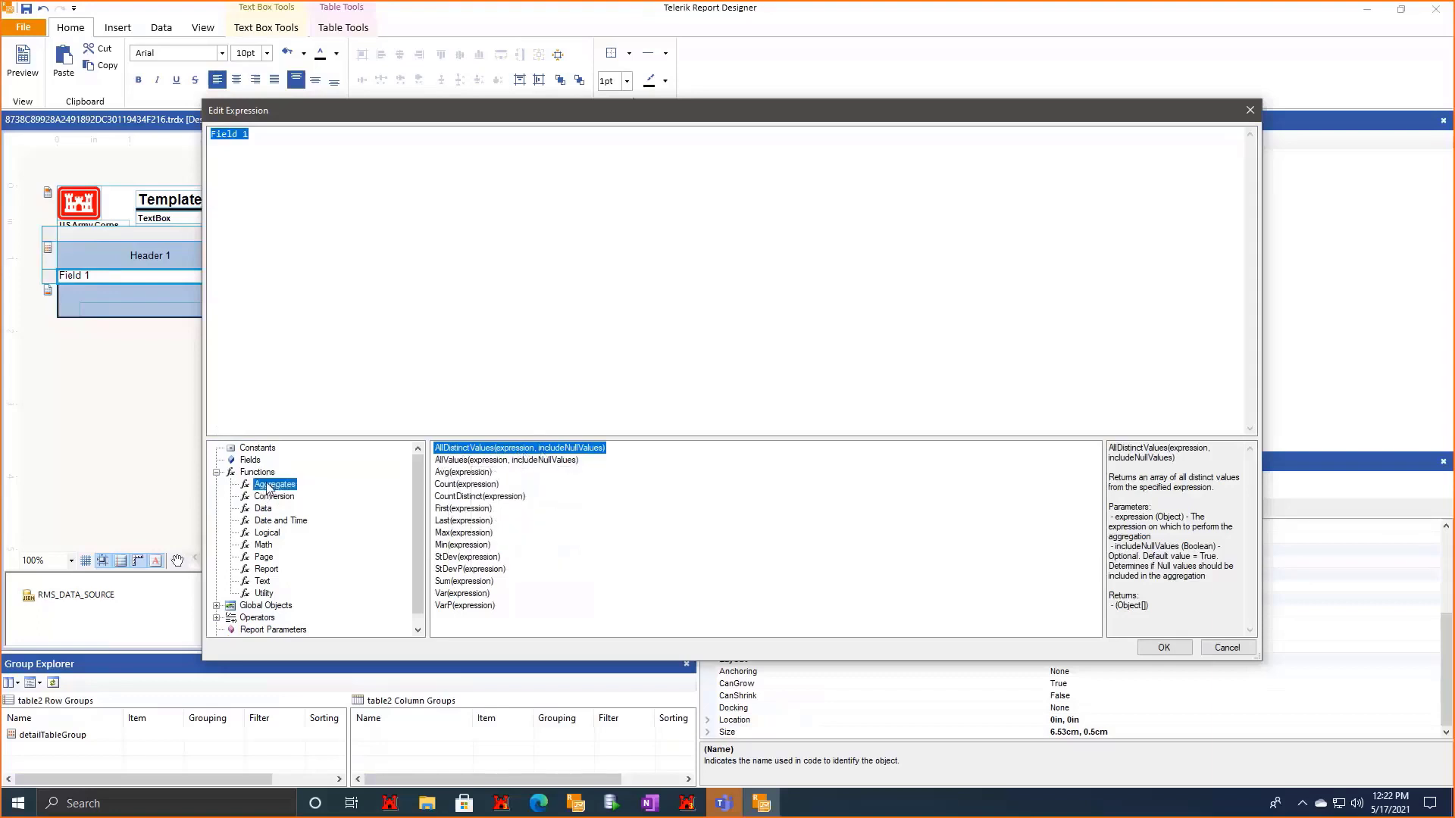
left_click(494, 452)
left_click(1250, 111)
left_click(241, 470)
Configure RMS_DATA_SOURCE with .QRYD_Funding_Balance_Summary as its data selector, copying the query name from the inline JSON.
right_click(79, 600)
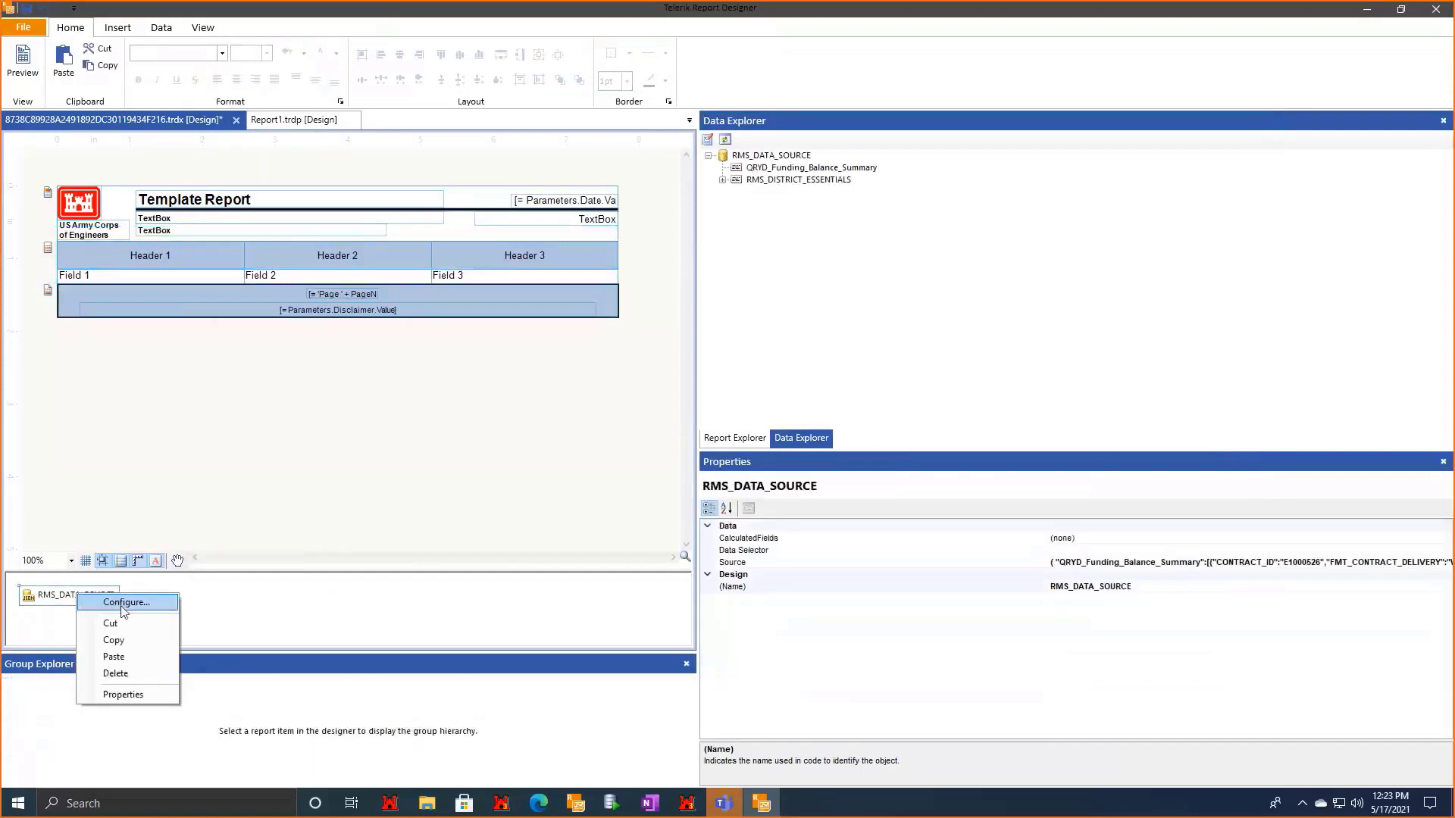
left_click(123, 602)
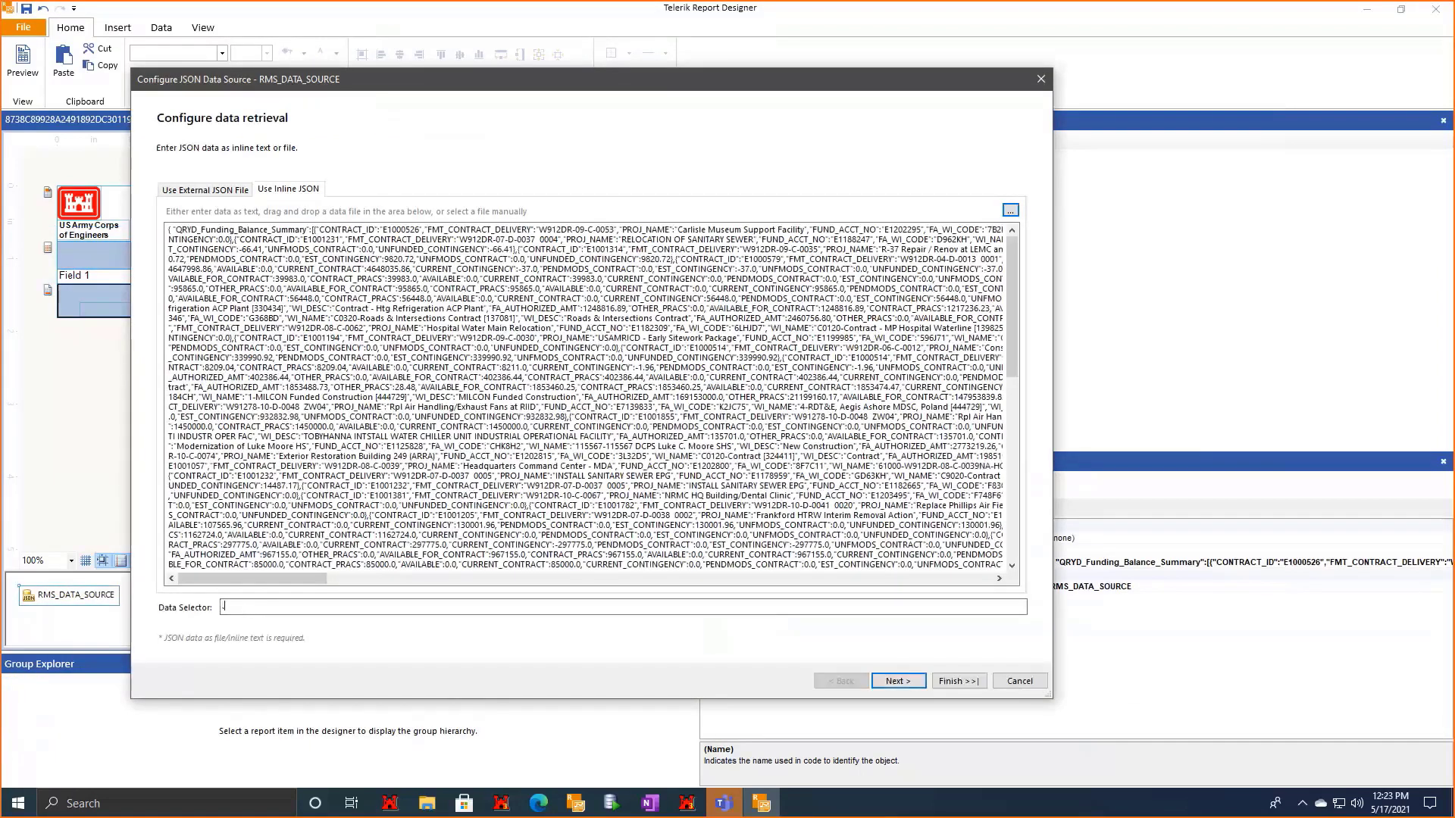
left_click_drag(175, 229, 306, 229)
key("ctrl+c")
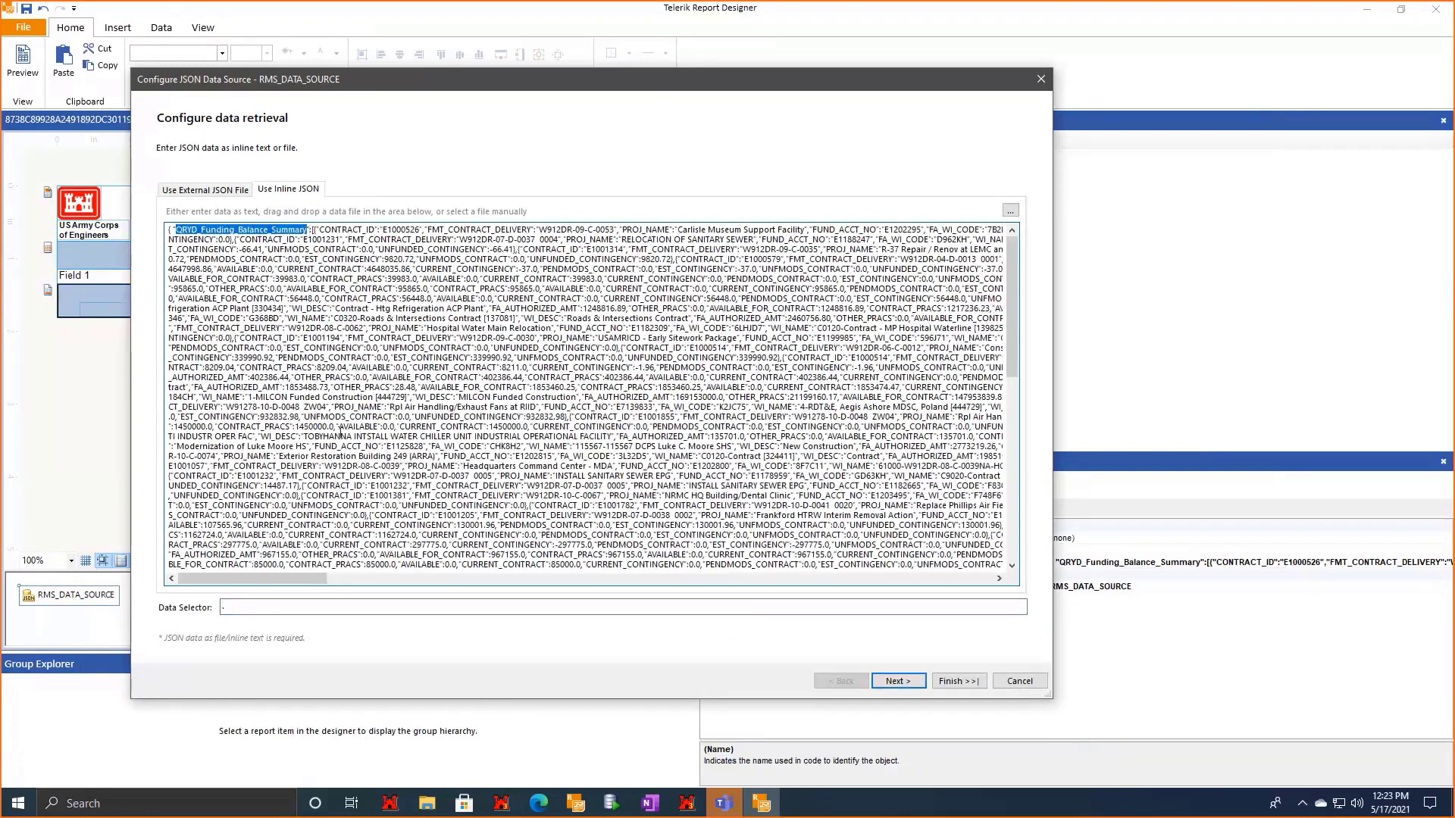
key("Tab")
key("ctrl+v")
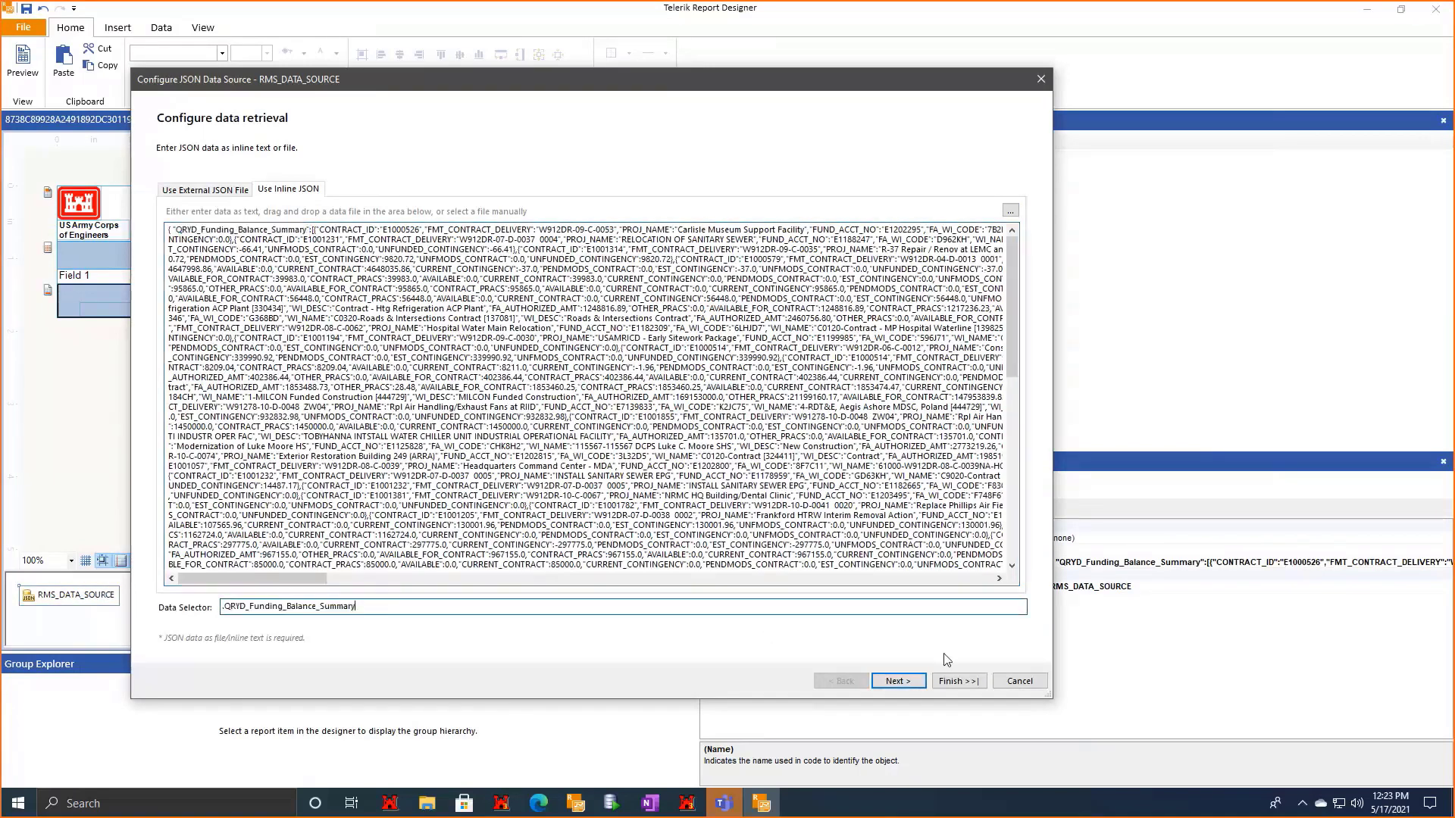
left_click(958, 682)
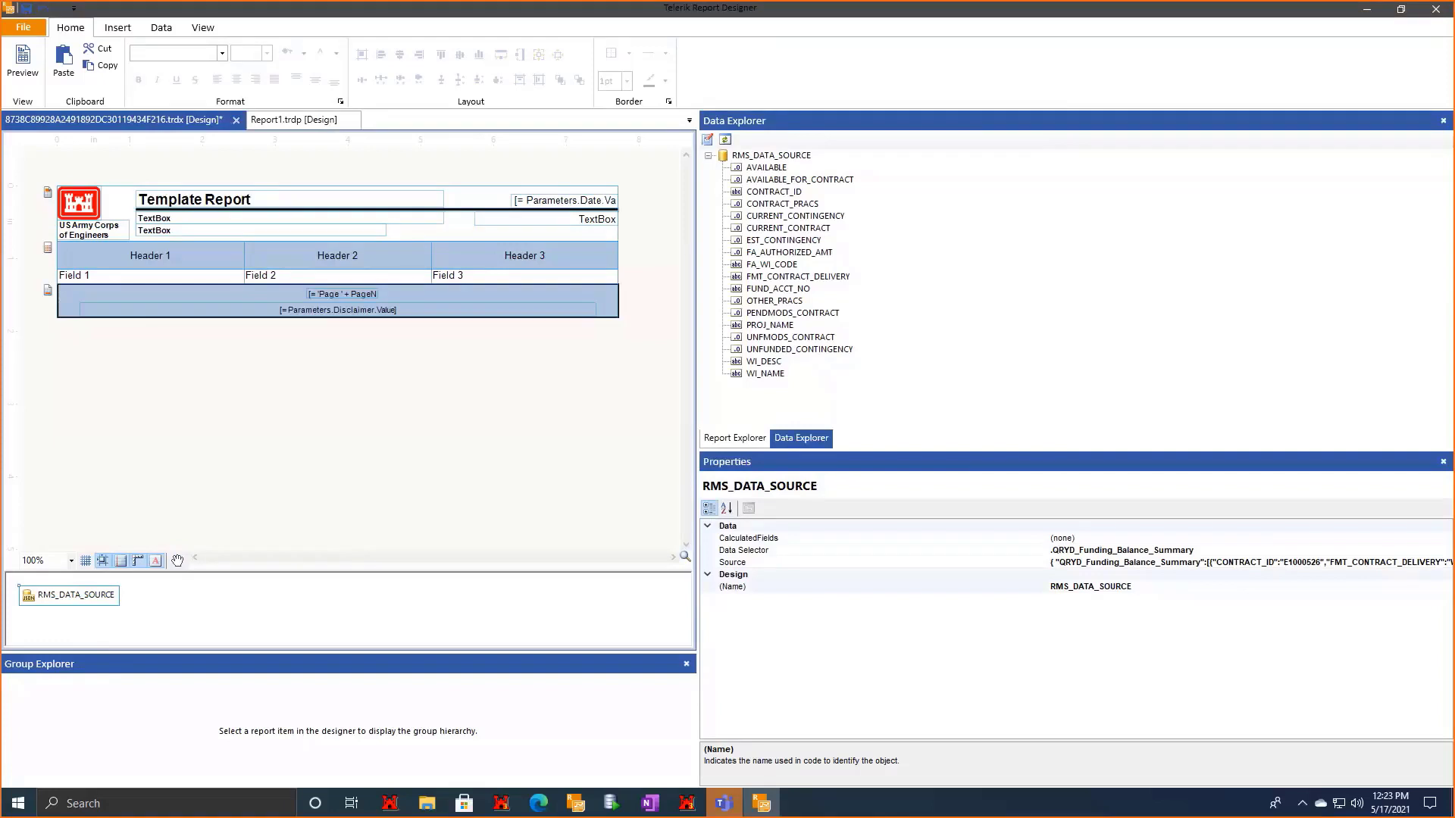
Select the report and its table to compare their data properties, and return the selection to RMS_DATA_SOURCE to view its fields.
left_click(234, 460)
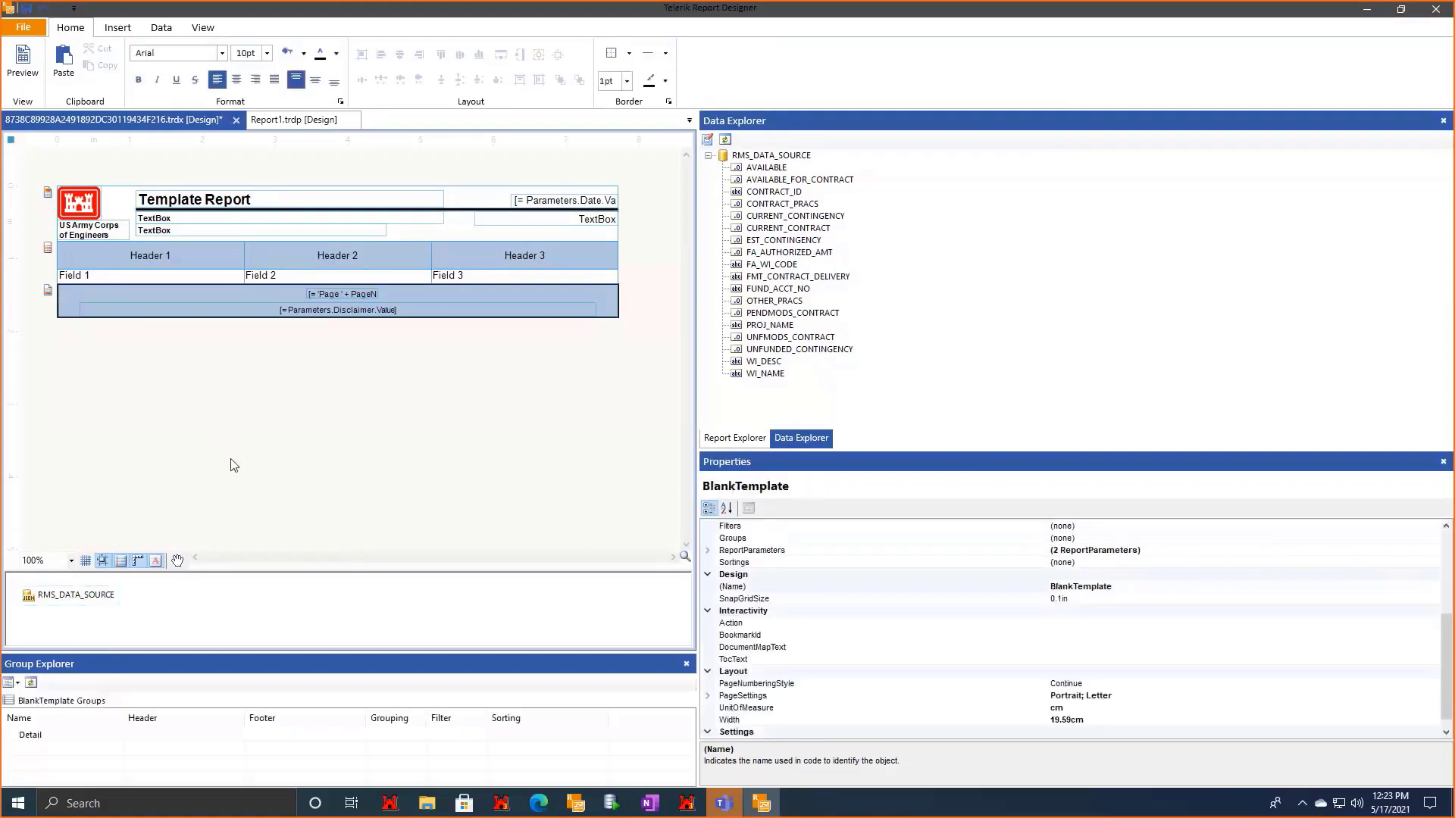
left_click(125, 281)
left_click(47, 237)
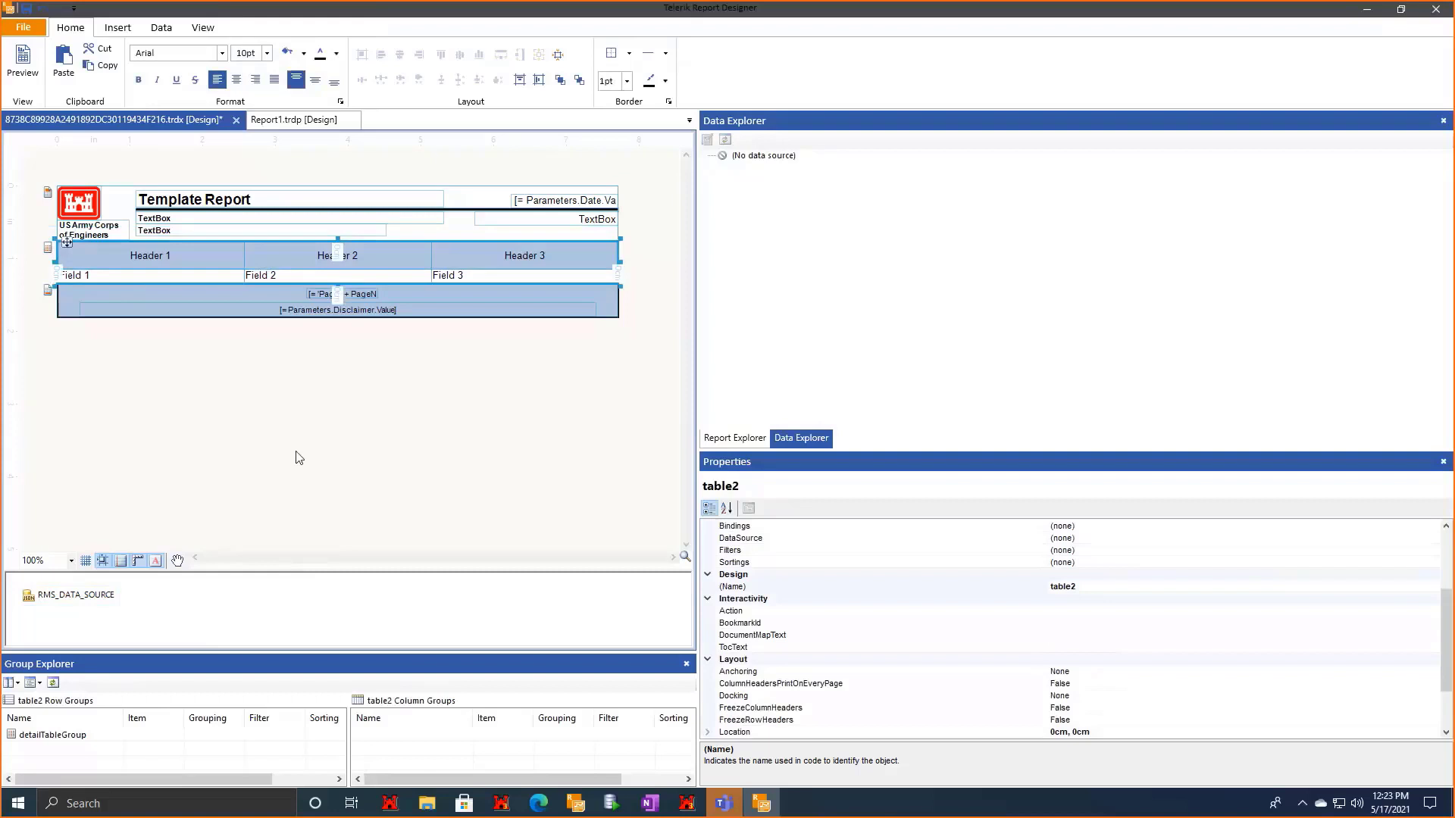
left_click(76, 595)
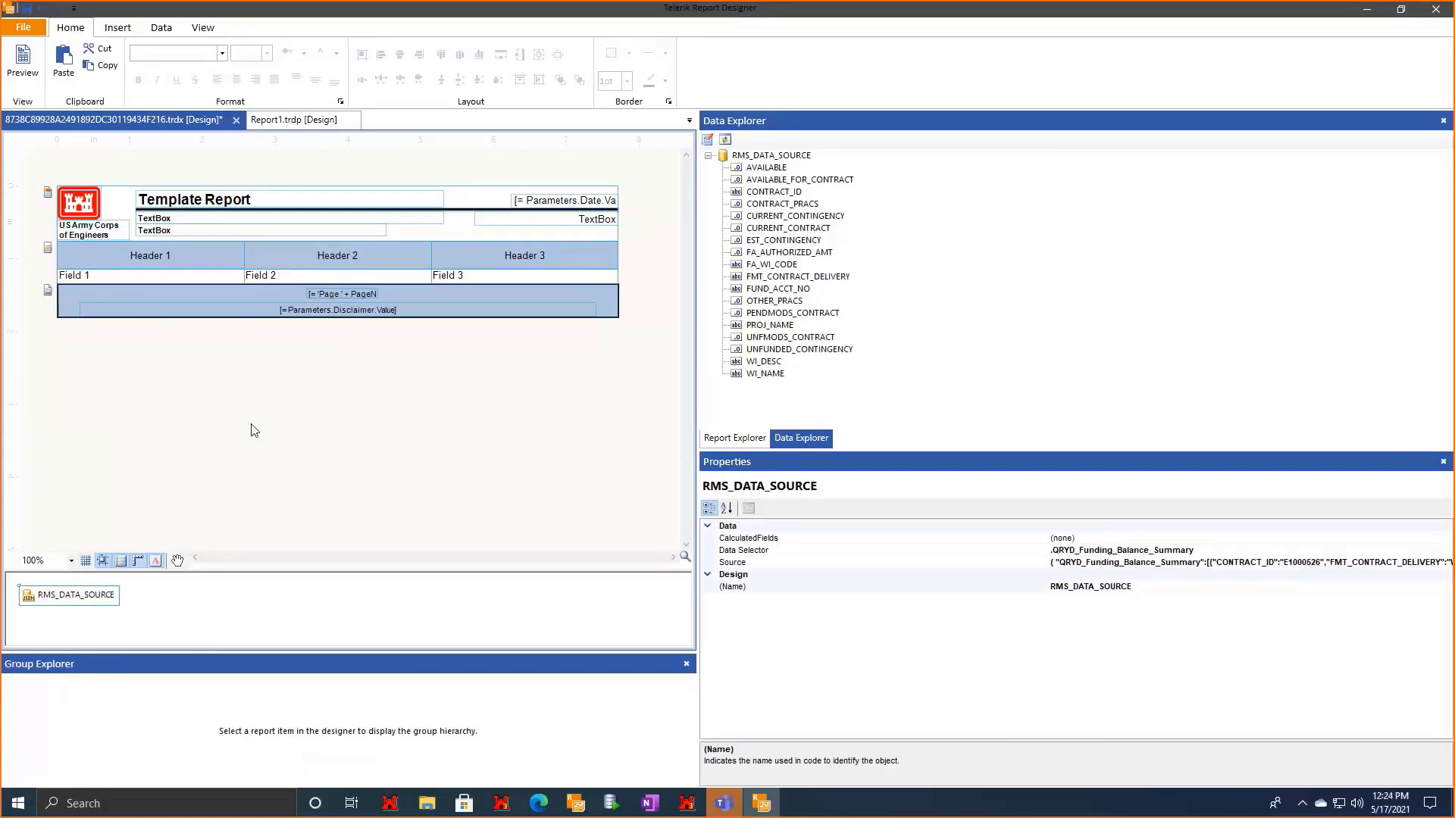